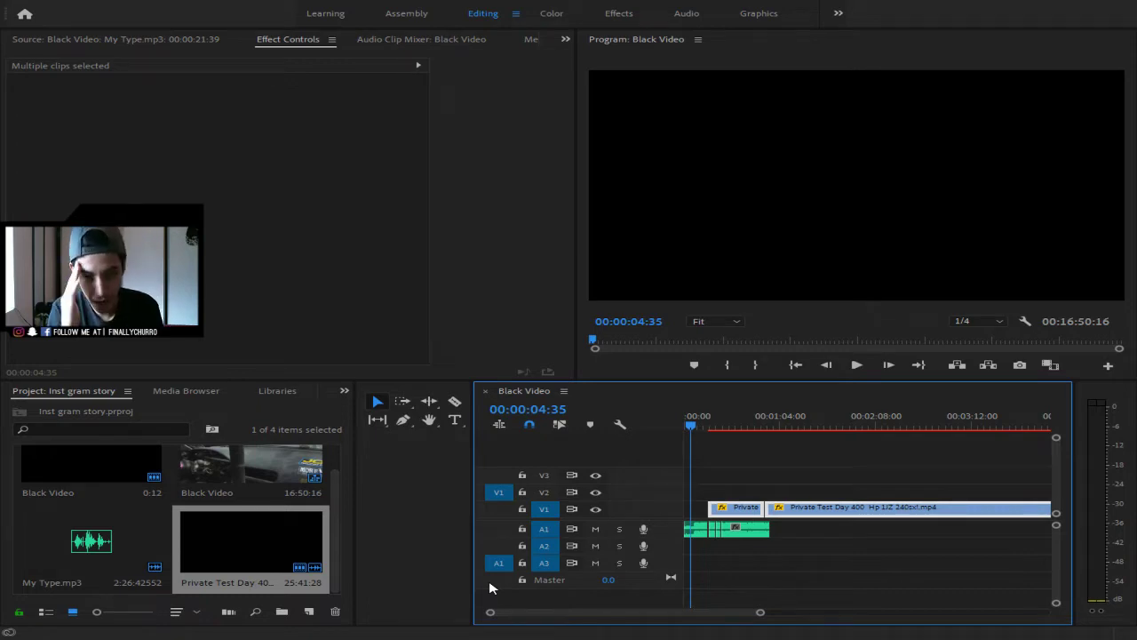
- Shift the Private Test Day 400 clips right on V1, past the My Type.mp3 opening, and rewind the playhead
{"action": "left_click_drag", "start_coordinate": [742, 472], "coordinate": [885, 520]}
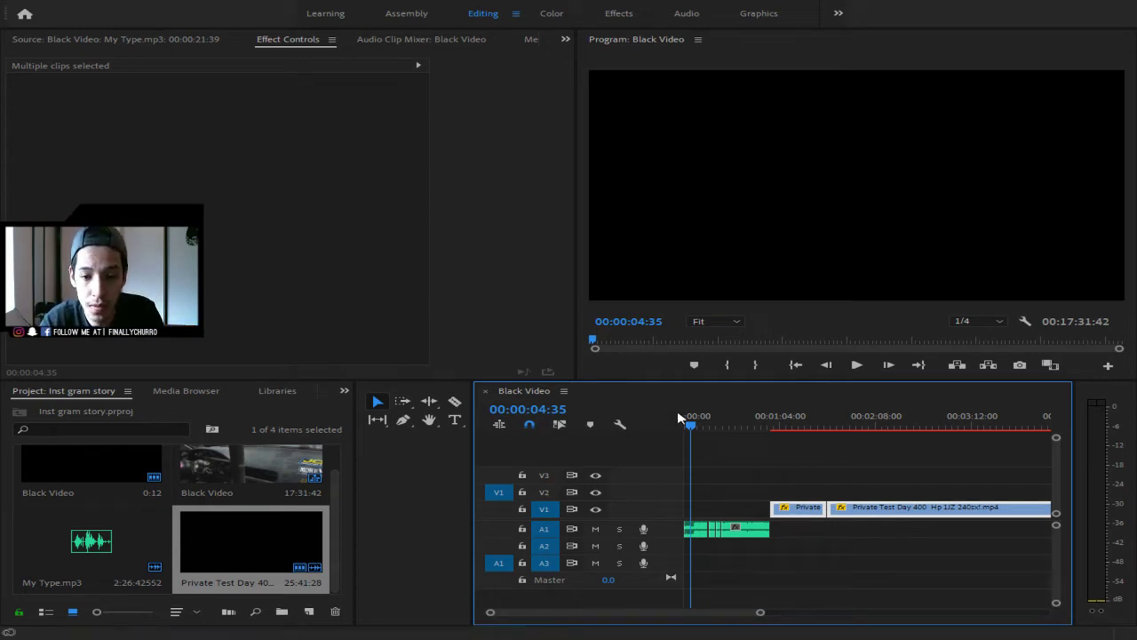
{"action": "left_click_drag", "start_coordinate": [690, 426], "coordinate": [686, 429]}
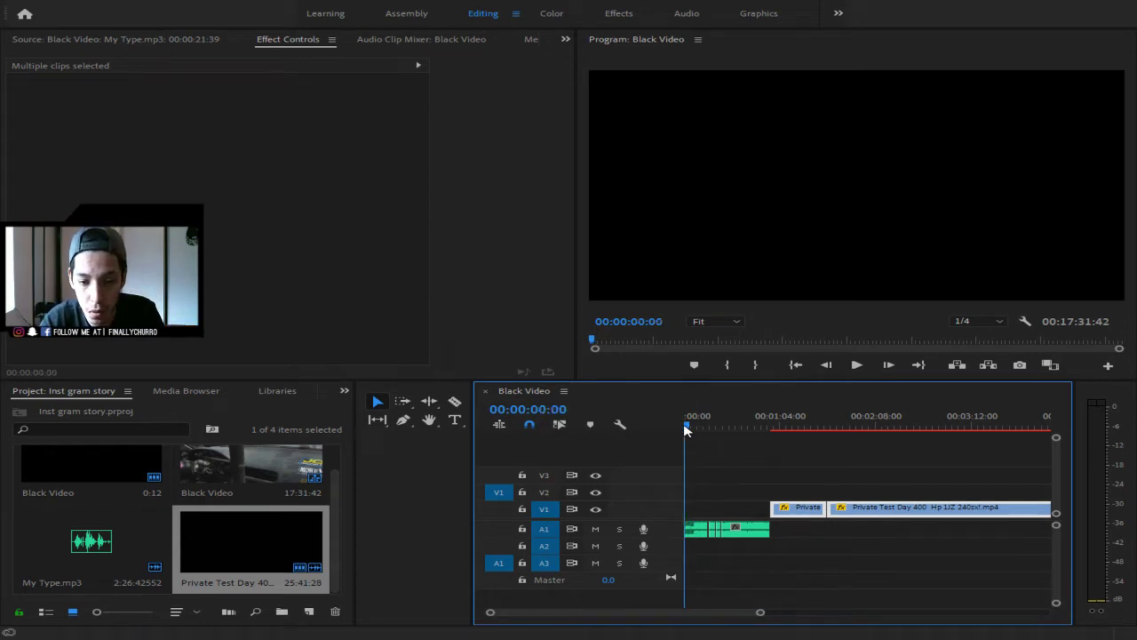
{"action": "left_click", "coordinate": [675, 638]}
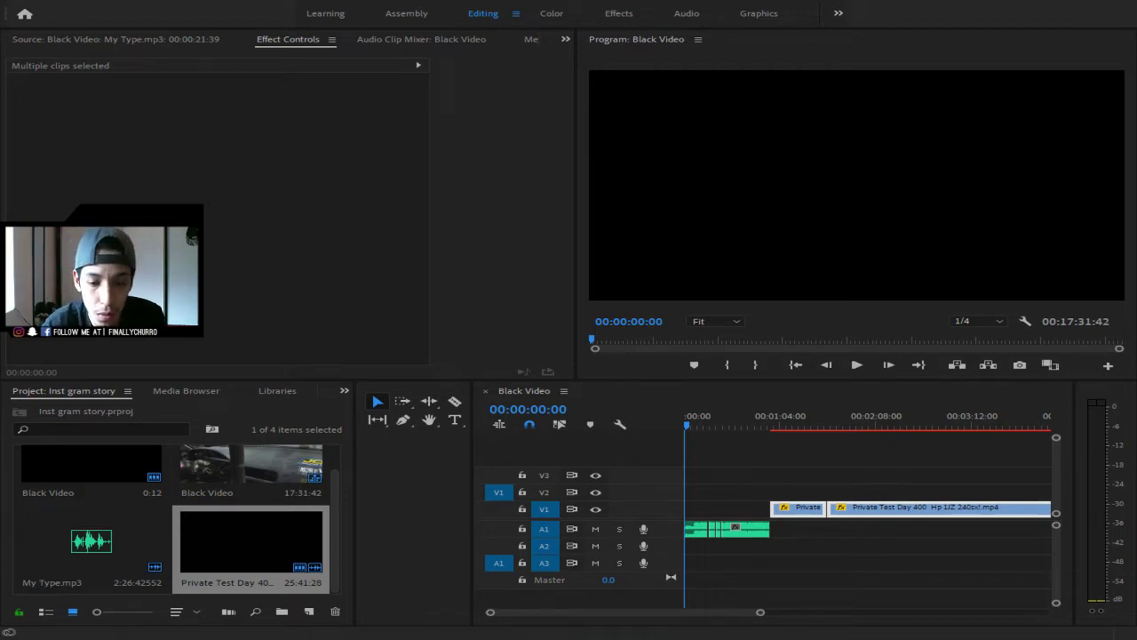
{"action": "key", "text": "alt+Tab"}
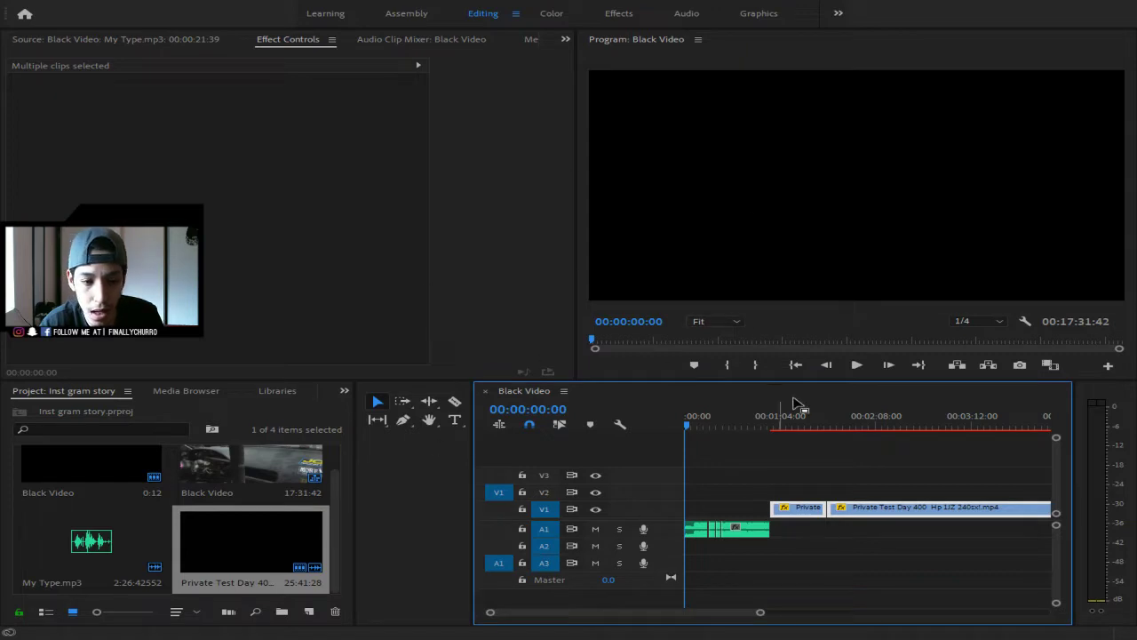
- Switch to the browser and play the Forrest Wang x Tokyo Ghoul Edit on YouTube
{"action": "key", "text": "alt+Tab"}
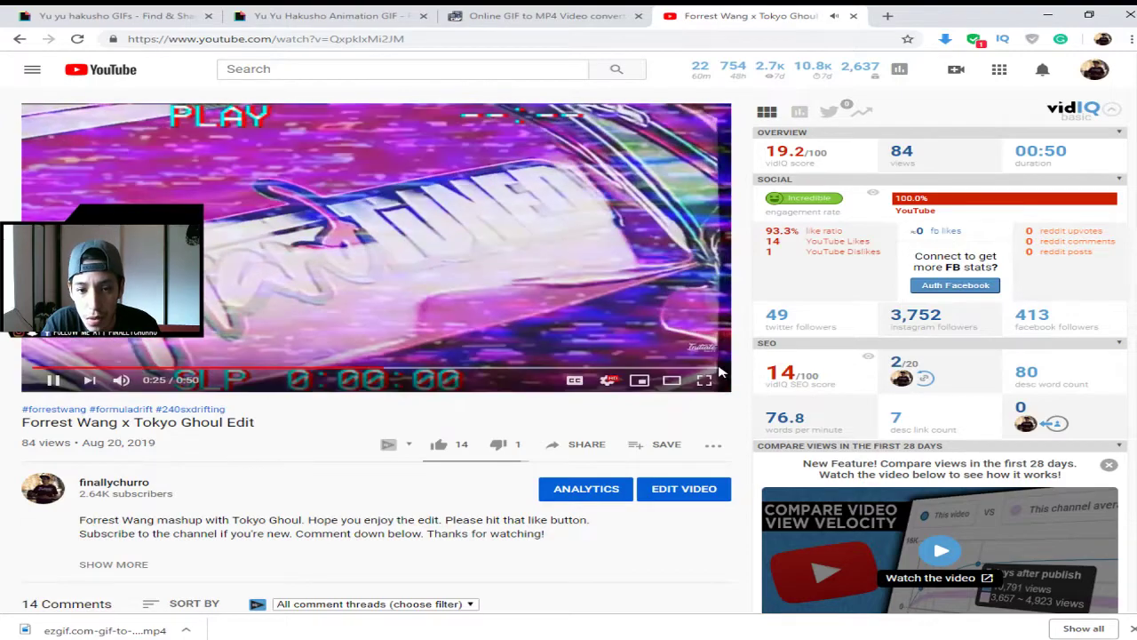
- Watch the Forrest Wang x Tokyo Ghoul Edit in theater mode to its 0:50 end, then close the tab
{"action": "left_click", "coordinate": [639, 379]}
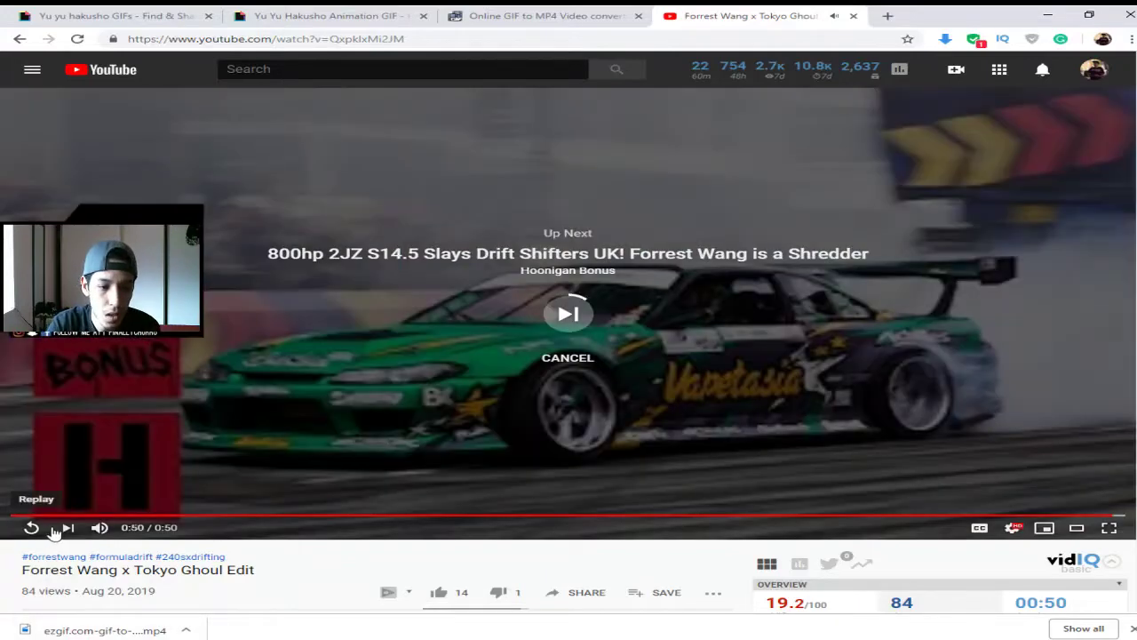
{"action": "left_click", "coordinate": [51, 530]}
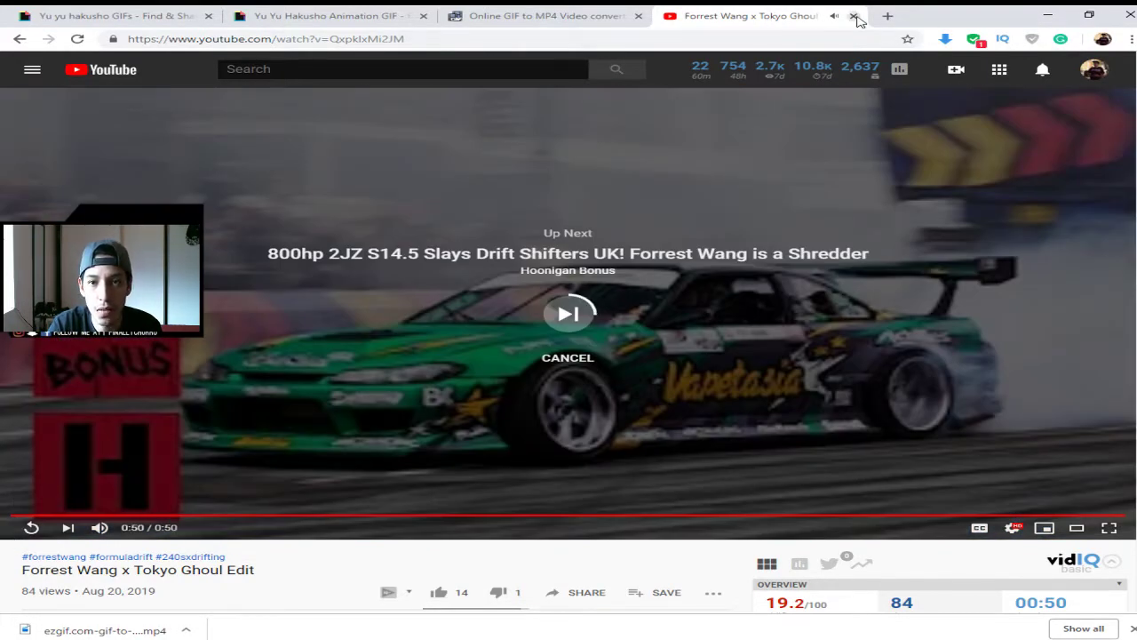
{"action": "left_click", "coordinate": [852, 15]}
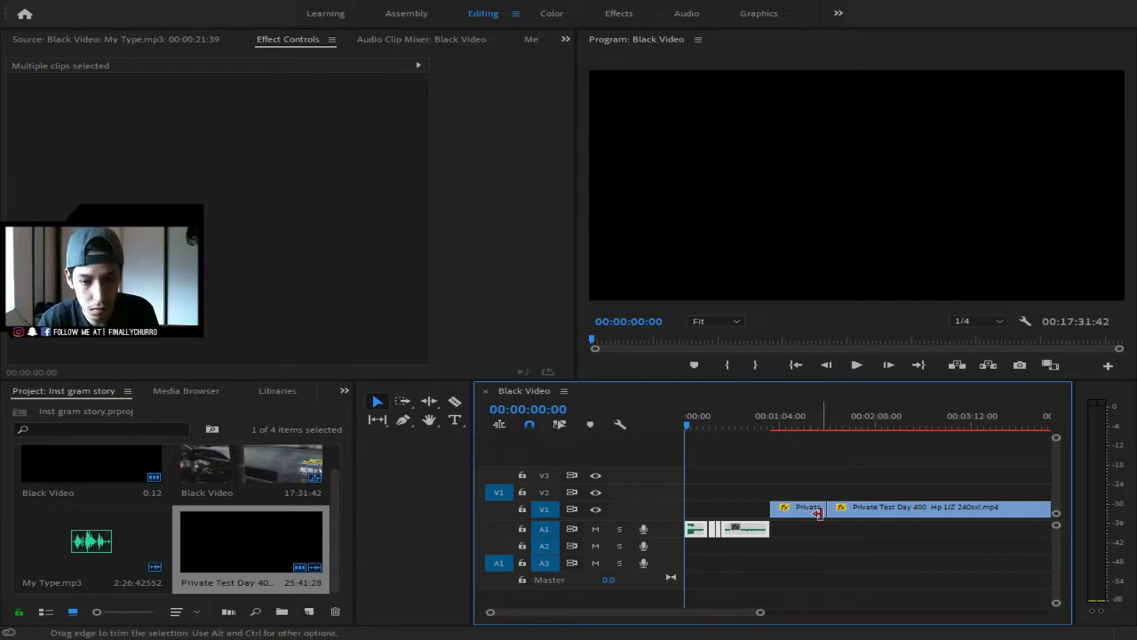
- Zoom the timeline in on the first clips and preview the sequence up to 00:00:16:33
{"action": "left_click_drag", "start_coordinate": [757, 613], "coordinate": [740, 615]}
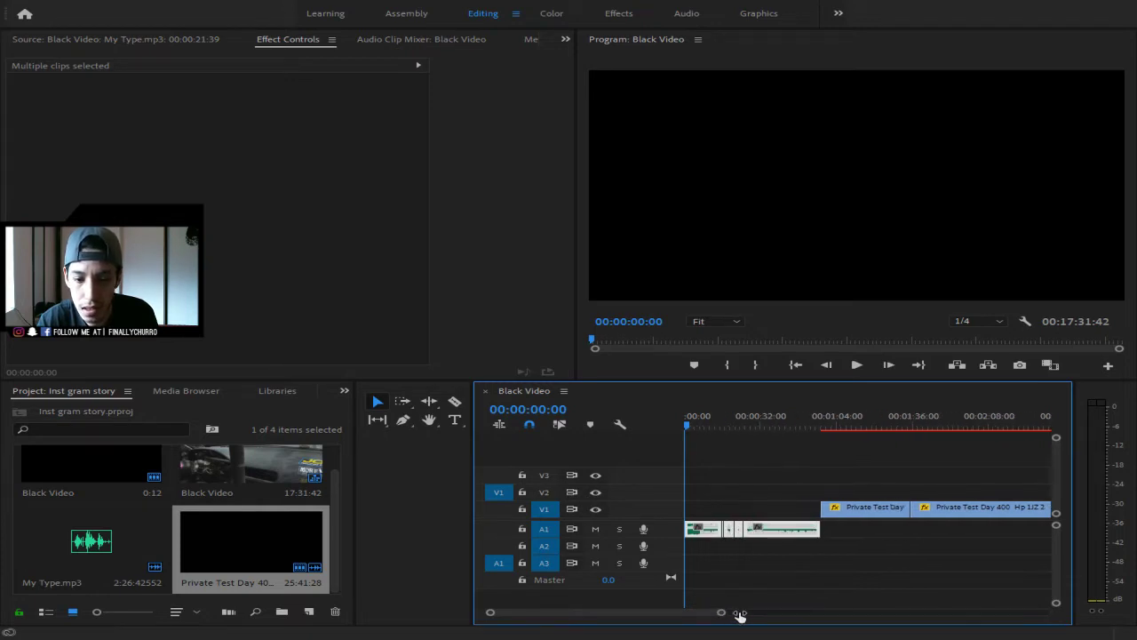
{"action": "key", "text": "space"}
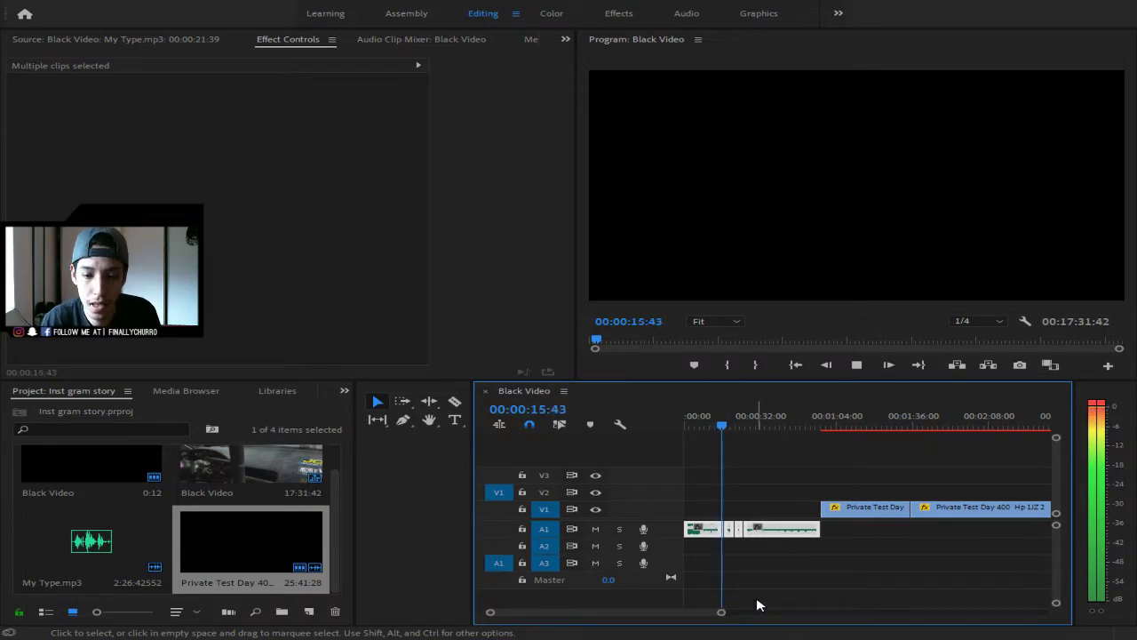
{"action": "key", "text": "space"}
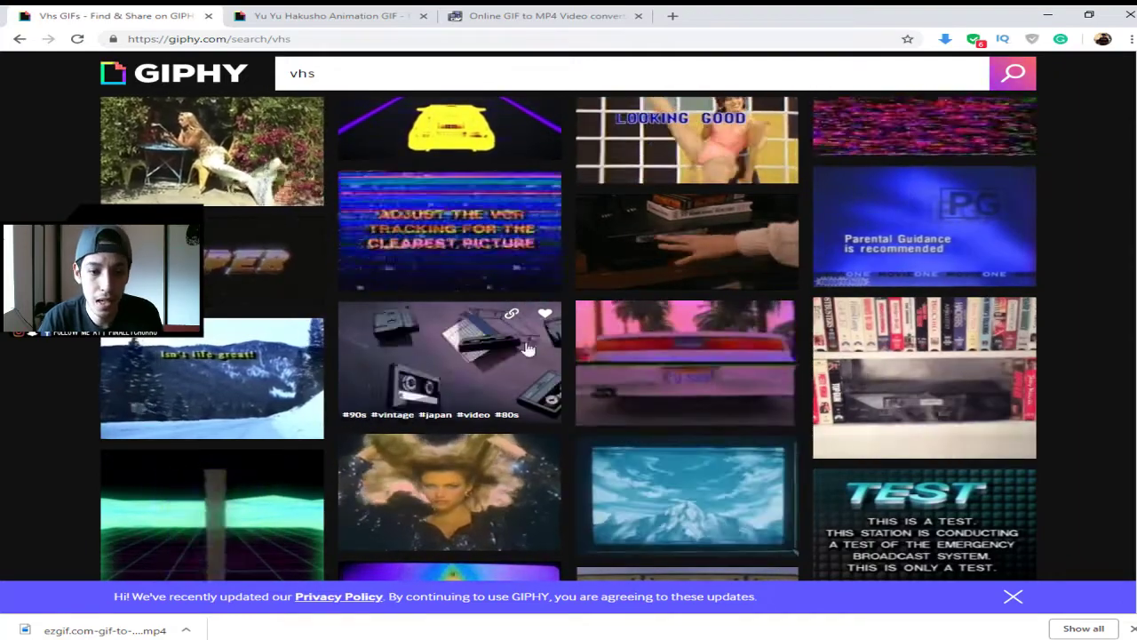
- Open the 90s Vintage cassette GIF and copy its direct GIF link from the share links list
{"action": "left_click", "coordinate": [394, 387]}
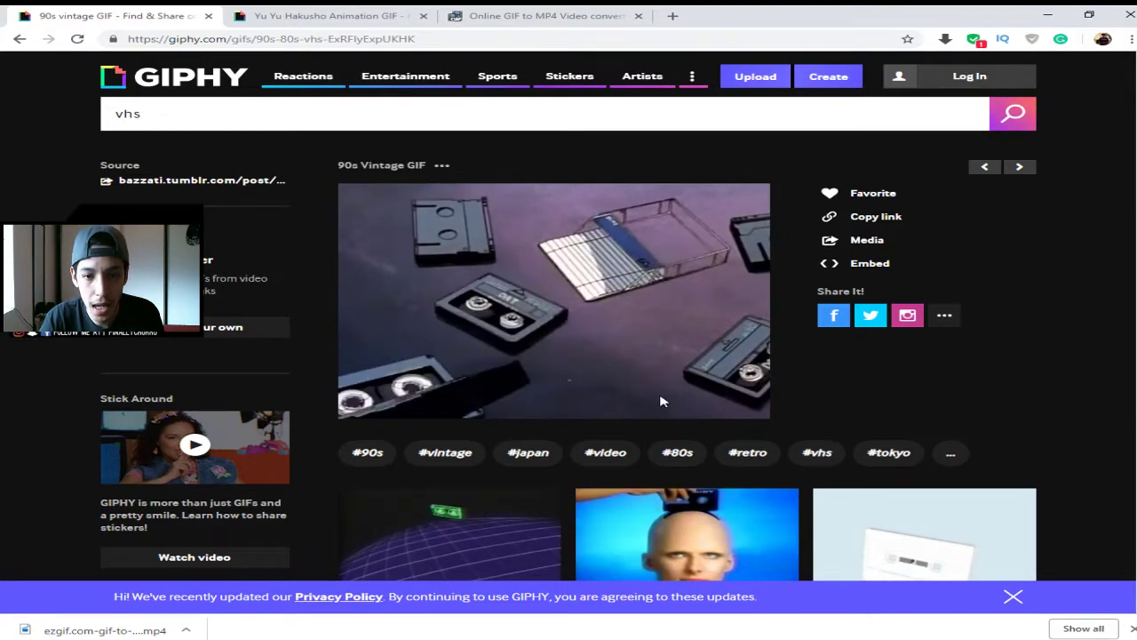
{"action": "left_click", "coordinate": [891, 259]}
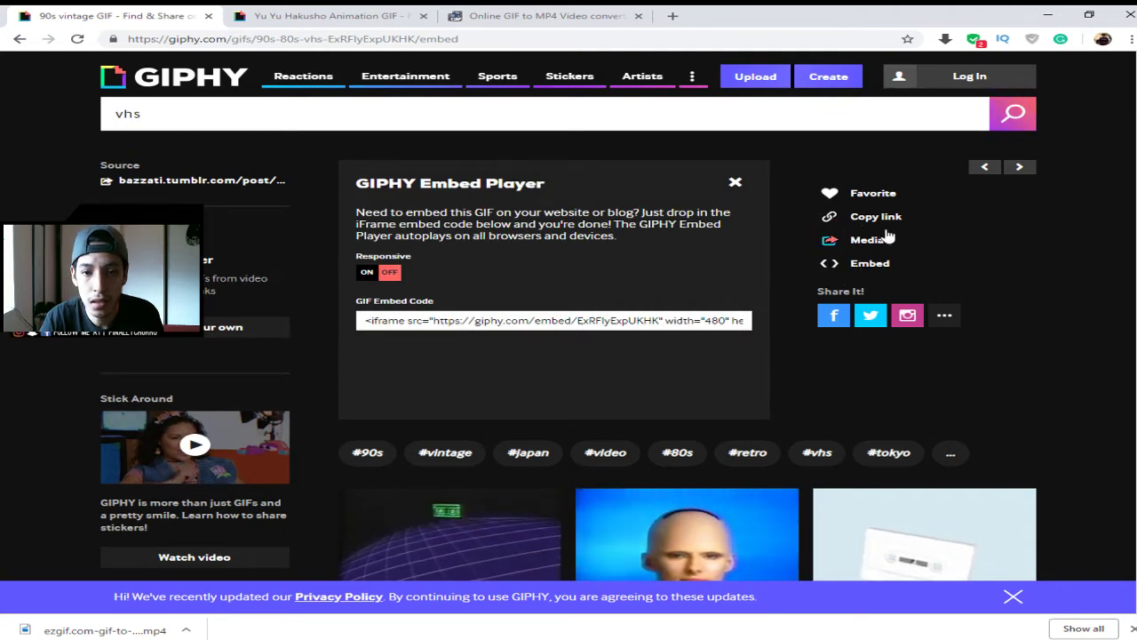
{"action": "left_click", "coordinate": [869, 240]}
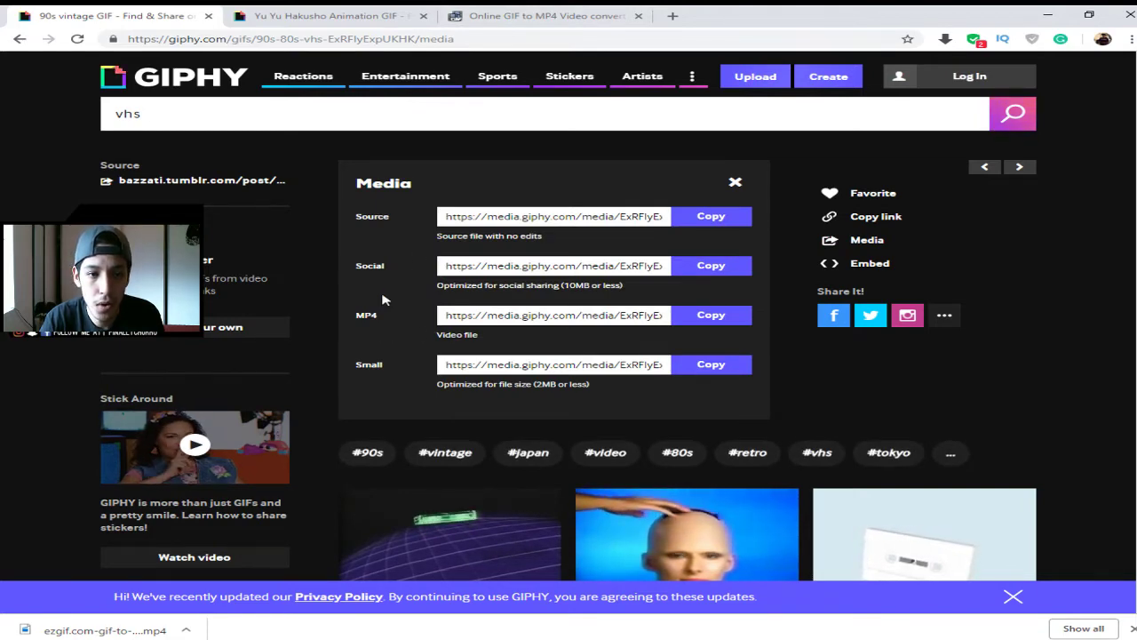
{"action": "left_click", "coordinate": [737, 183]}
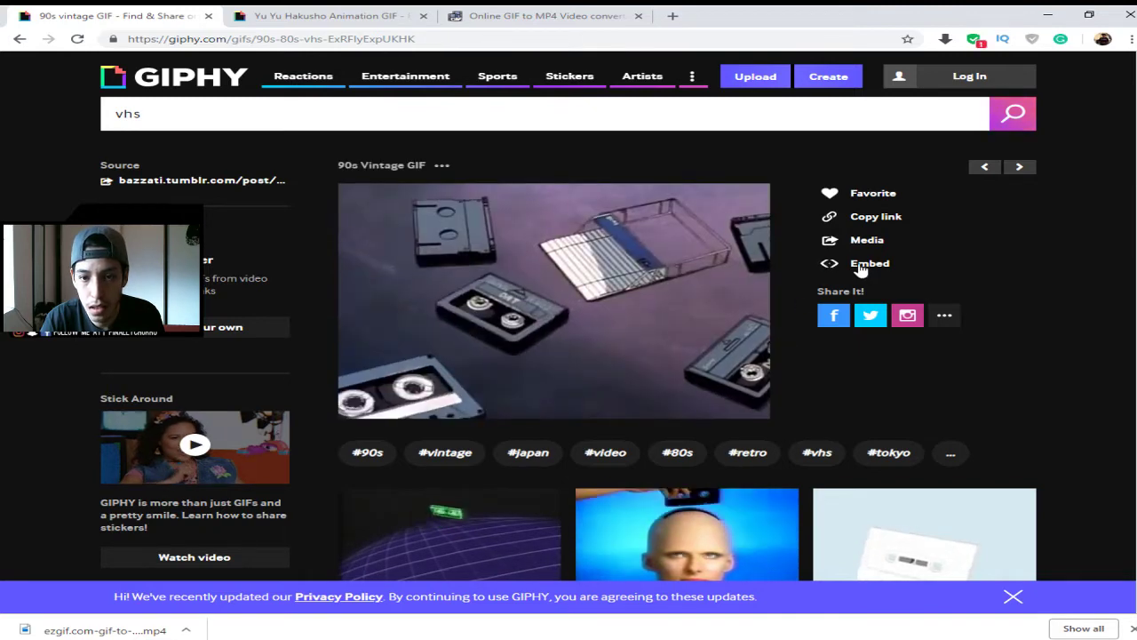
{"action": "left_click", "coordinate": [858, 266]}
{"action": "left_click", "coordinate": [735, 184]}
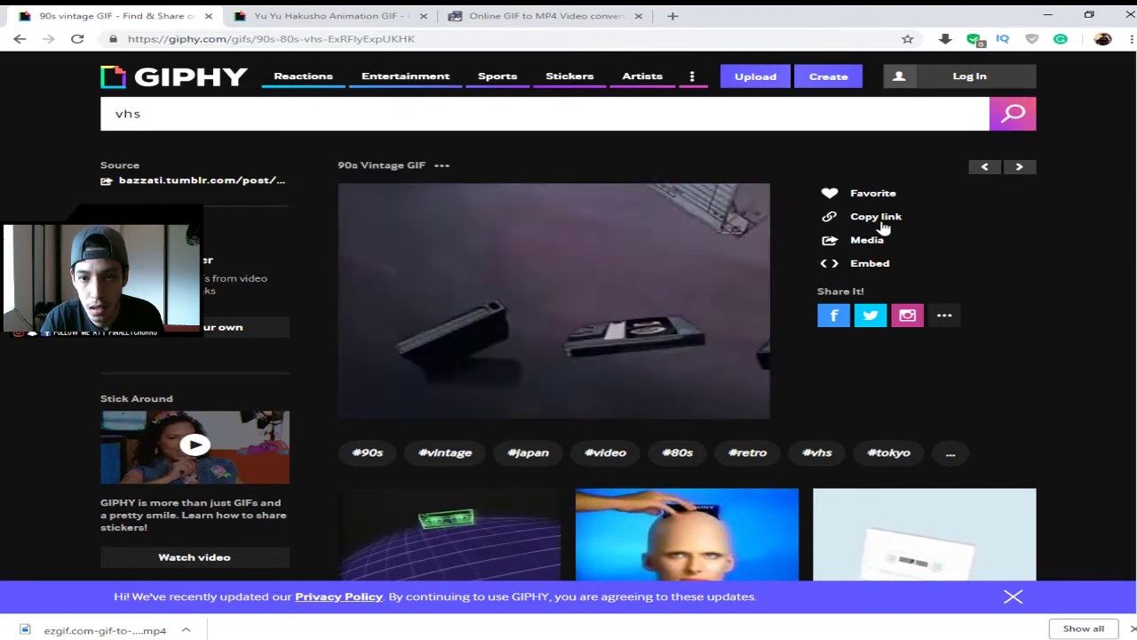
{"action": "left_click", "coordinate": [883, 221]}
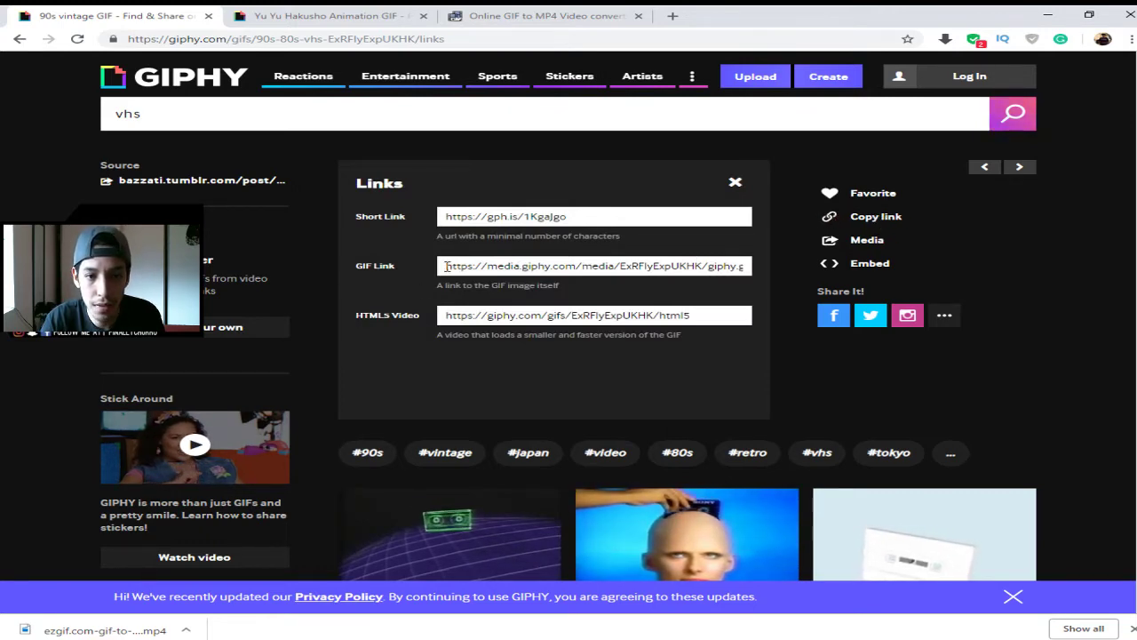
{"action": "left_click", "coordinate": [450, 266]}
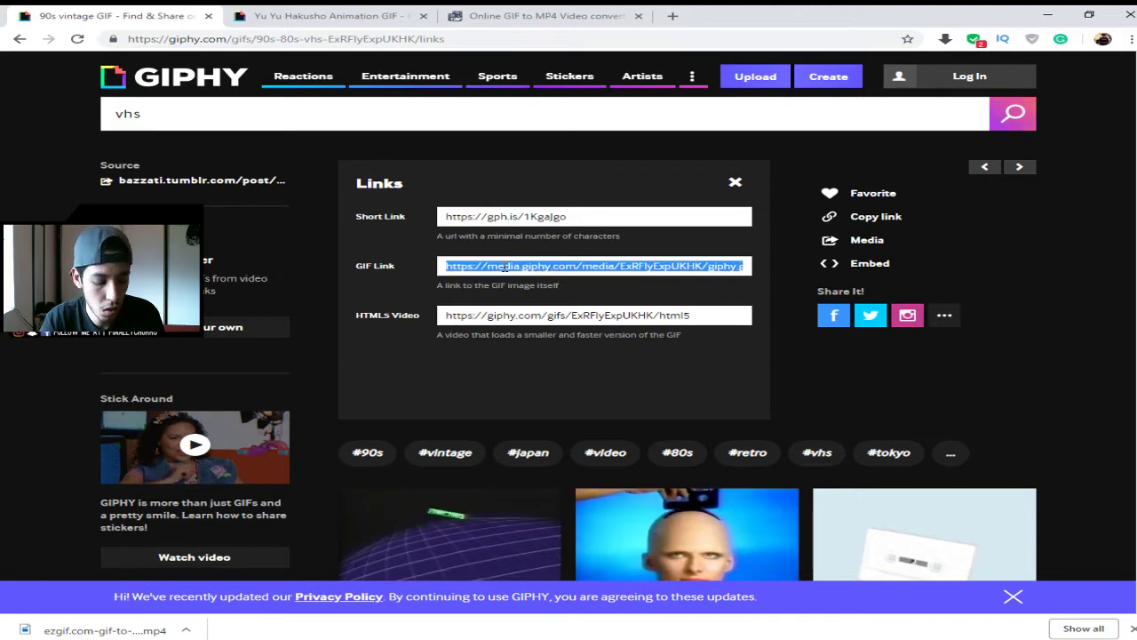
{"action": "left_click", "coordinate": [573, 13]}
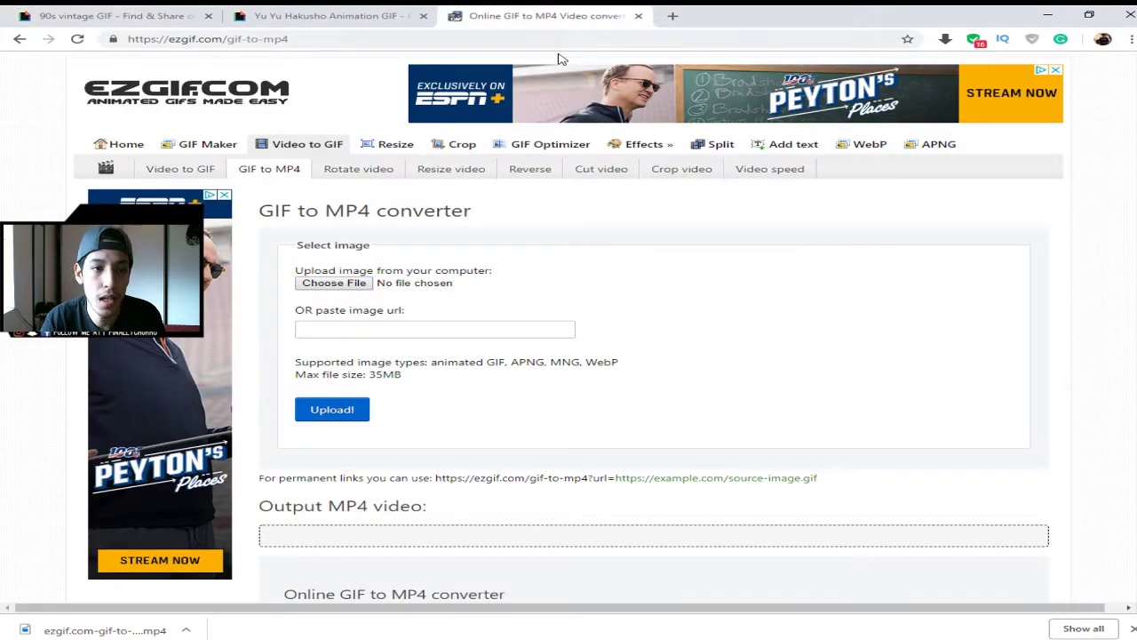
- Upload the cassette GIF link to ezgif, convert it to a 92.61 KiB MP4, and download it
{"action": "left_click", "coordinate": [494, 333]}
{"action": "key", "text": "ctrl+v"}
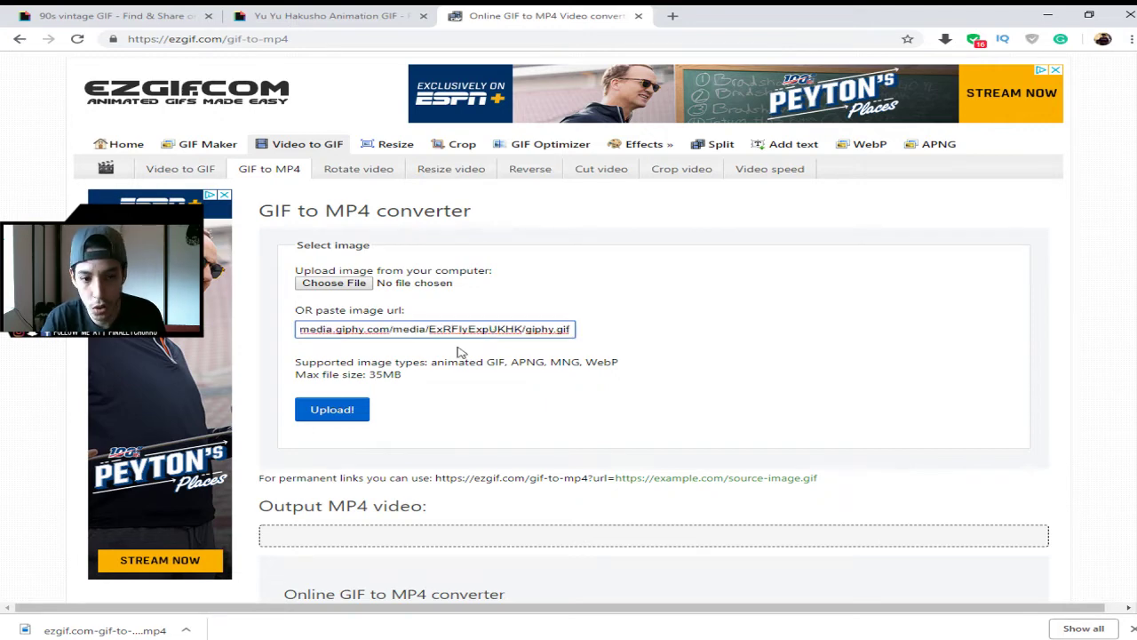
{"action": "left_click", "coordinate": [349, 420]}
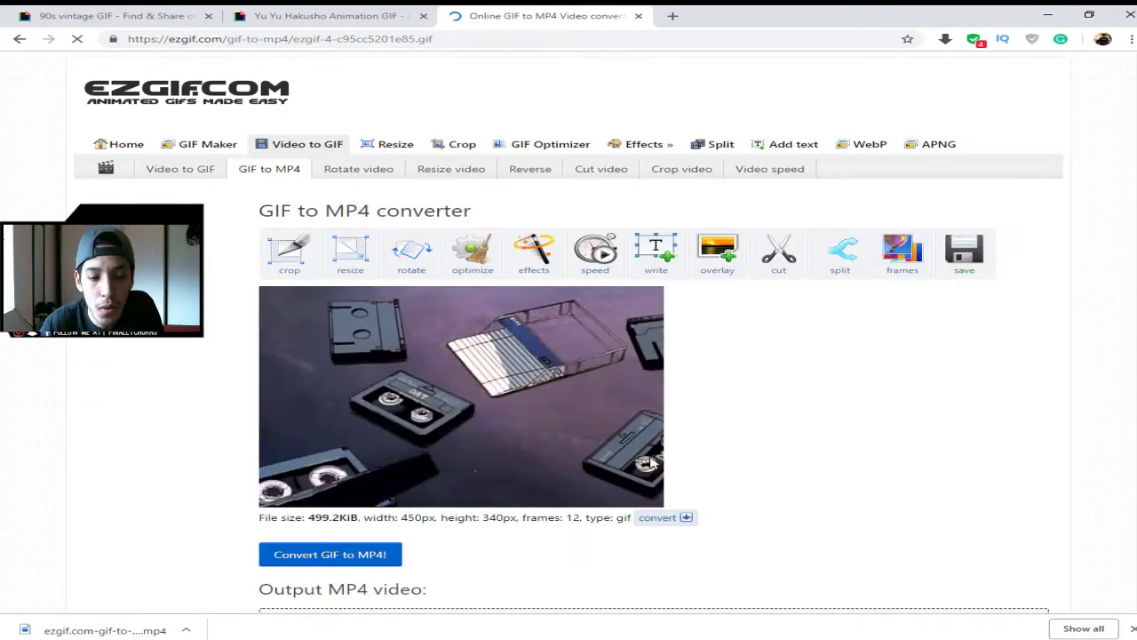
{"action": "scroll", "coordinate": [651, 462], "scroll_direction": "down", "scroll_amount": 4}
{"action": "scroll", "coordinate": [293, 408], "scroll_direction": "up", "scroll_amount": 3}
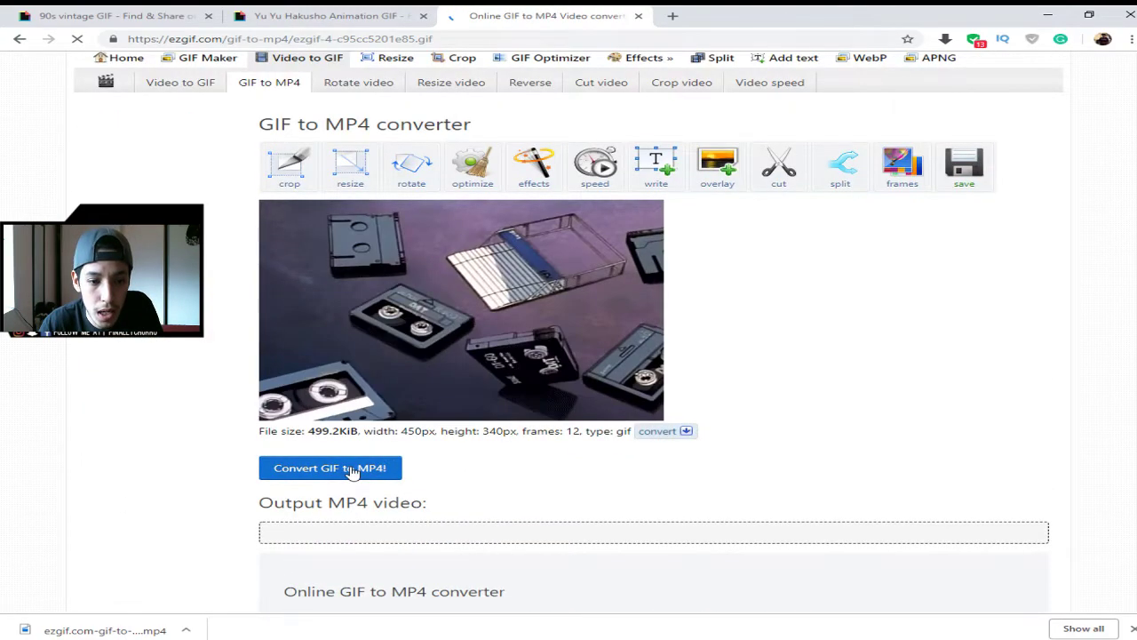
{"action": "left_click", "coordinate": [353, 468]}
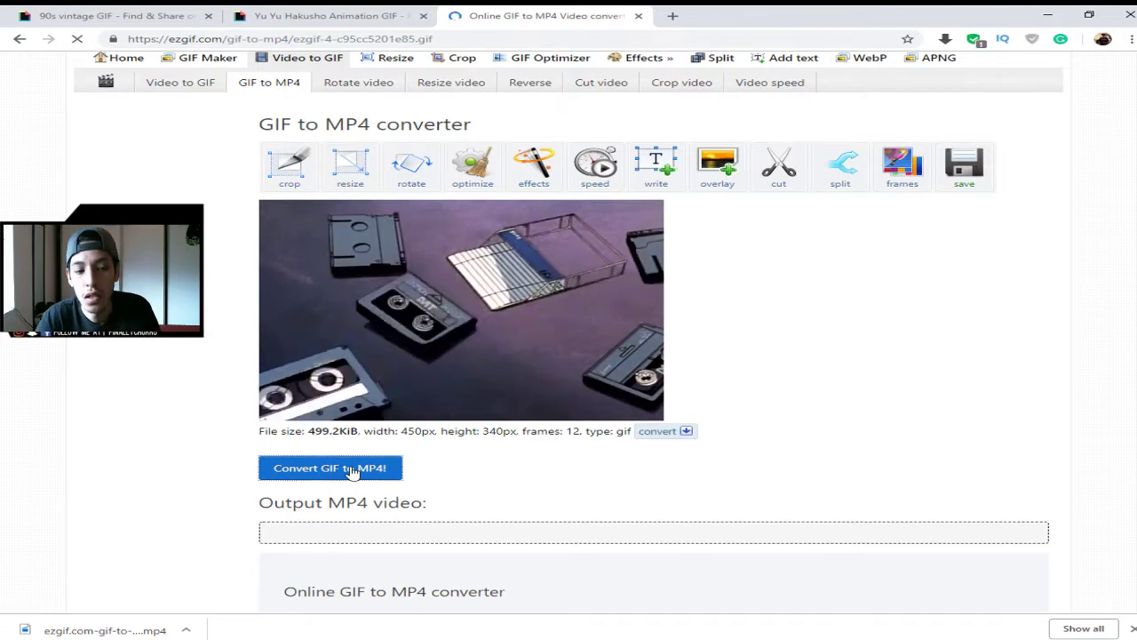
{"action": "scroll", "coordinate": [914, 334], "scroll_direction": "down", "scroll_amount": 1}
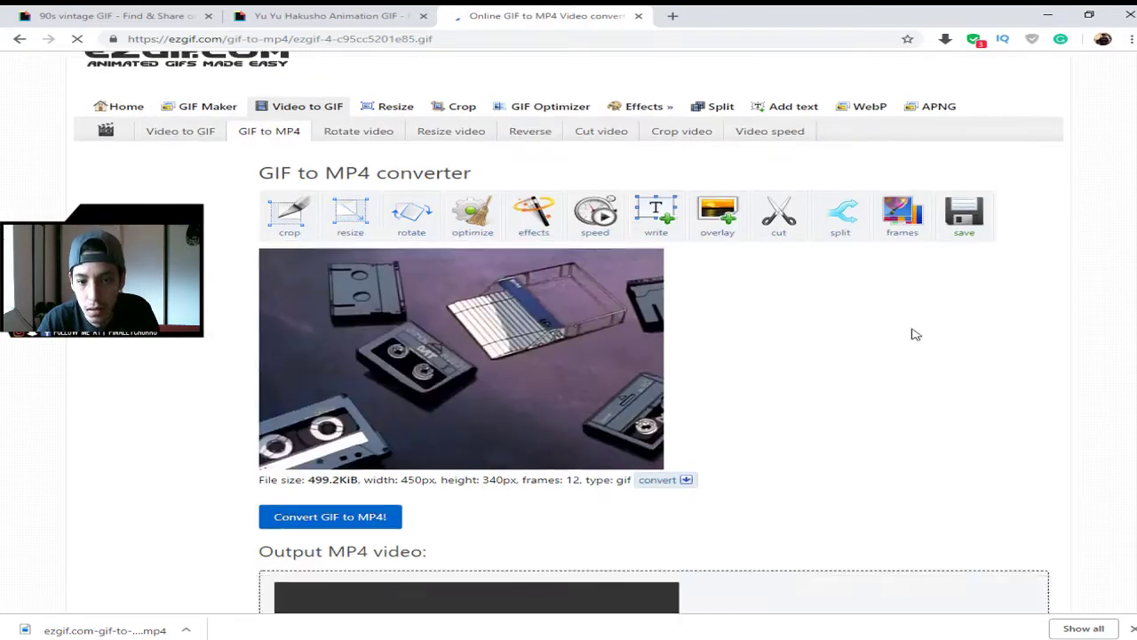
{"action": "scroll", "coordinate": [915, 334], "scroll_direction": "down", "scroll_amount": 5}
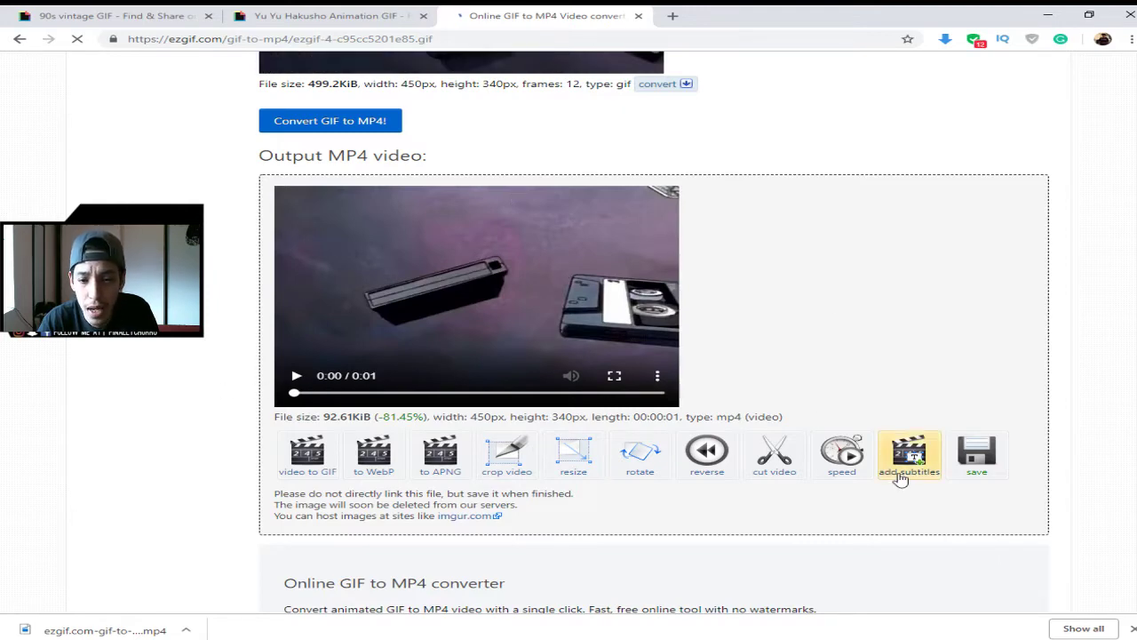
{"action": "left_click", "coordinate": [975, 449]}
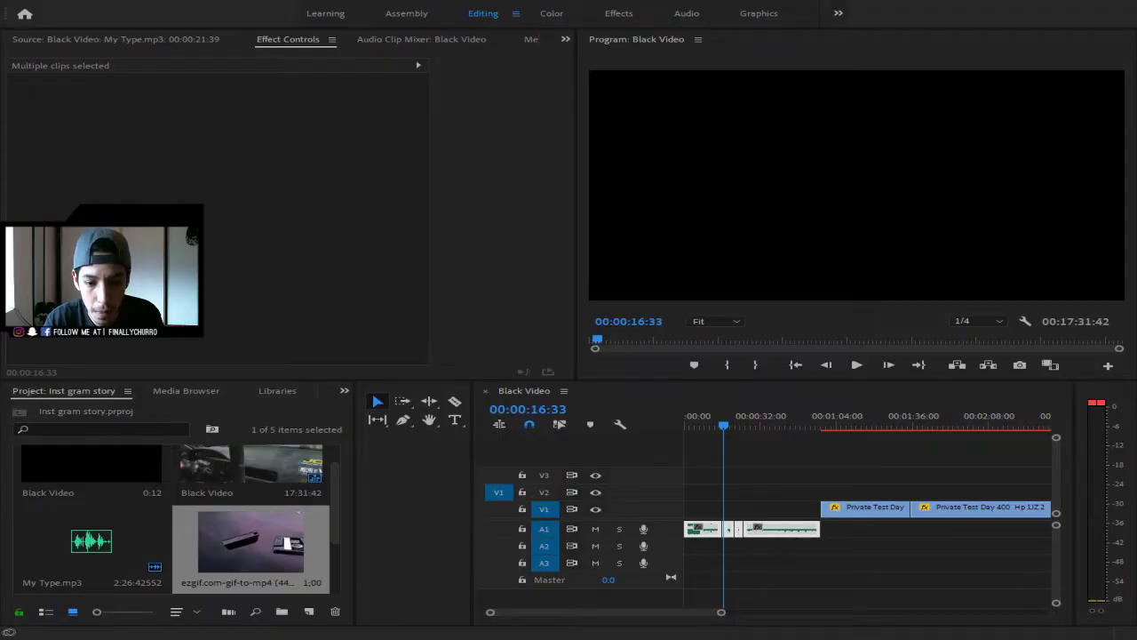
- Drop the ezgif cassette MP4 at the start of V1 and select it, showing scale 317.6
{"action": "left_click_drag", "start_coordinate": [204, 566], "coordinate": [691, 505]}
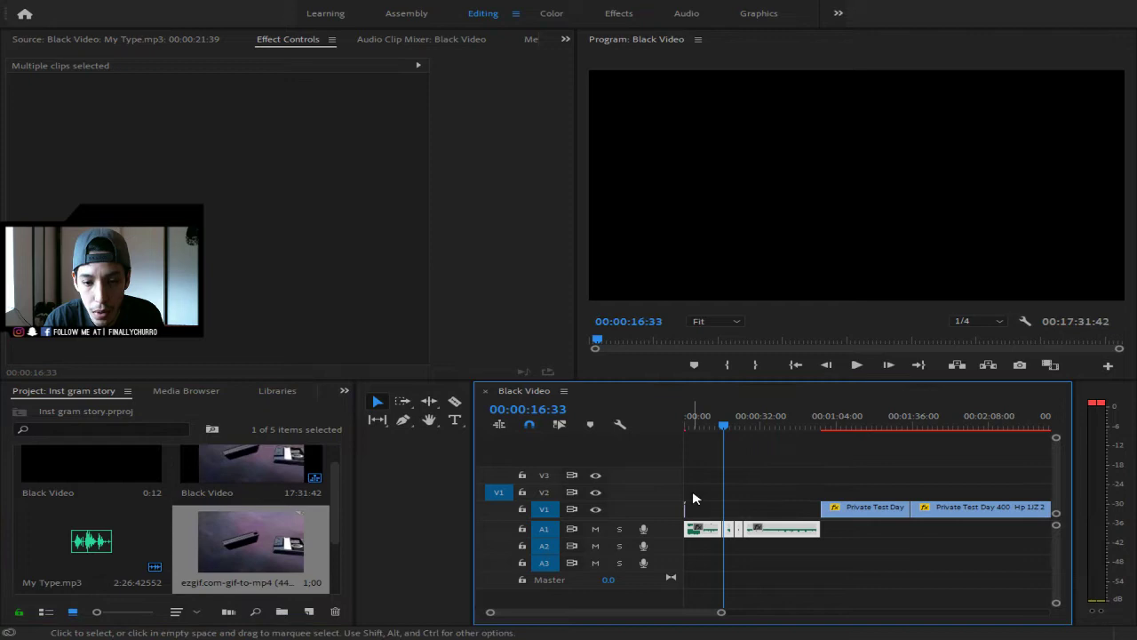
{"action": "left_click", "coordinate": [735, 441]}
{"action": "left_click_drag", "start_coordinate": [720, 428], "coordinate": [537, 448]}
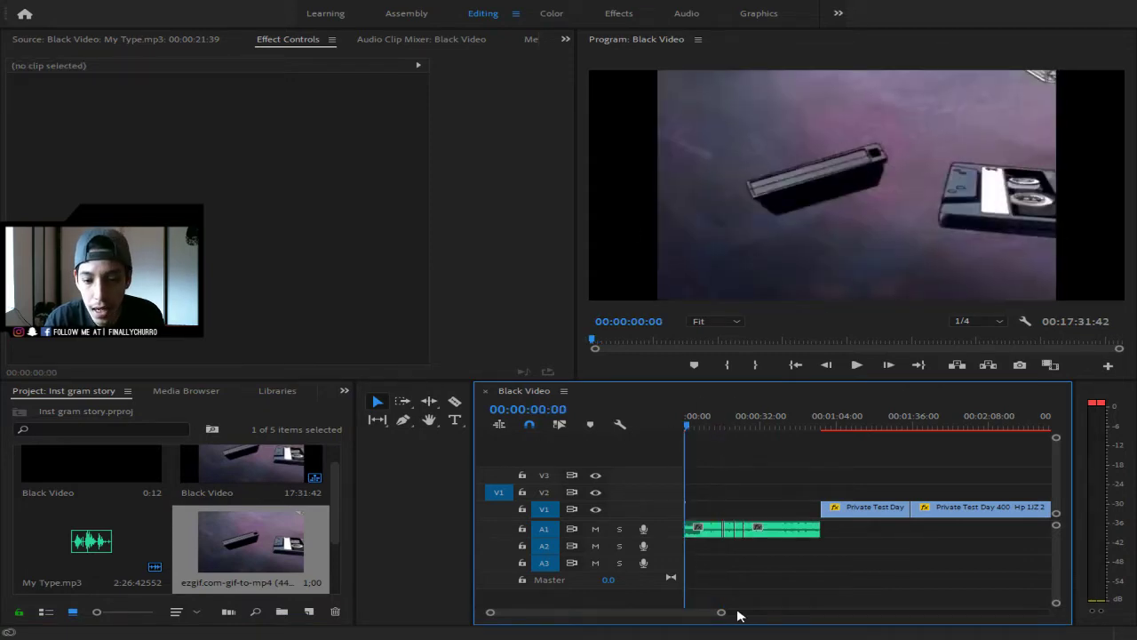
{"action": "left_click_drag", "start_coordinate": [720, 612], "coordinate": [650, 609]}
{"action": "left_click", "coordinate": [691, 506]}
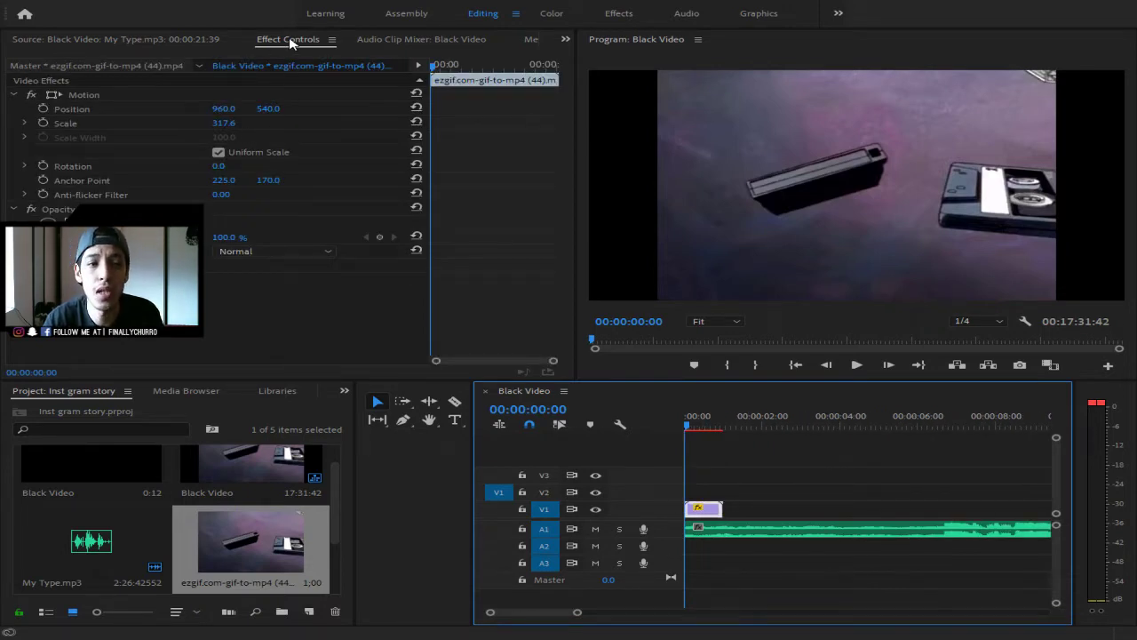
- Enlarge the cassette clip, trying Scale values of 350, 450 and 400
{"action": "left_click", "coordinate": [220, 124]}
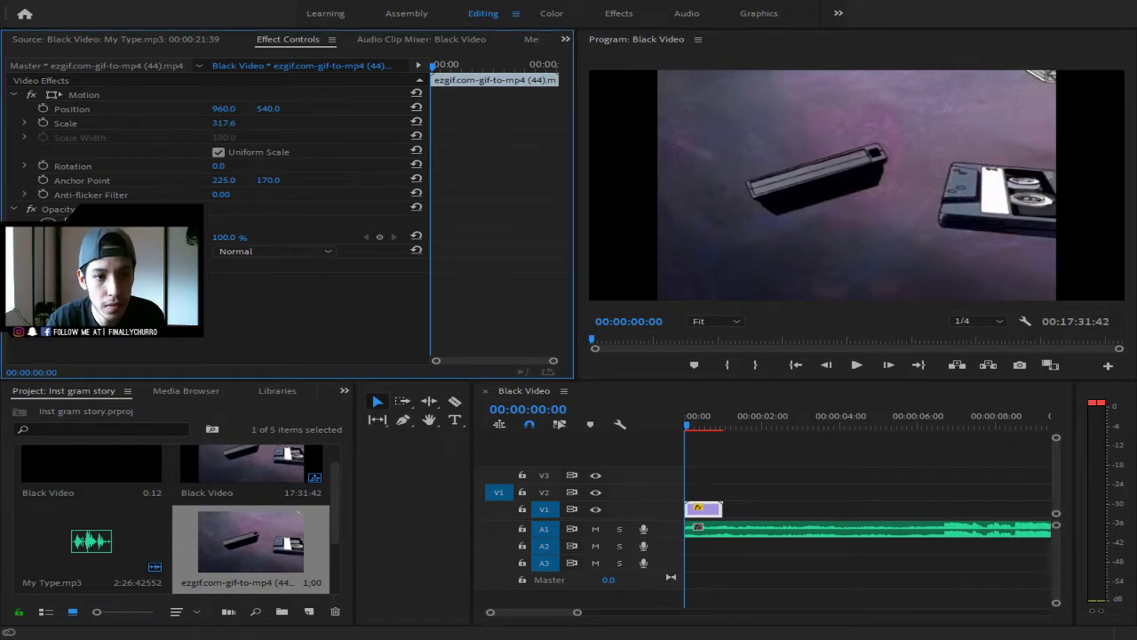
{"action": "left_click_drag", "start_coordinate": [220, 124], "coordinate": [235, 124]}
{"action": "left_click", "coordinate": [231, 124]}
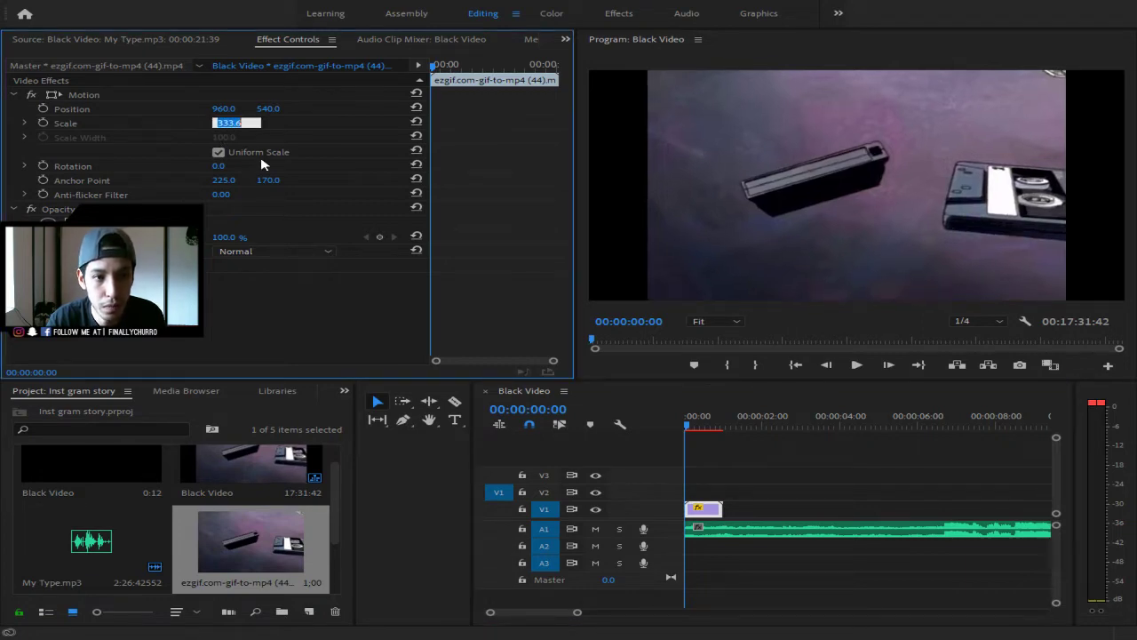
{"action": "type", "text": "350"}
{"action": "key", "text": "Return"}
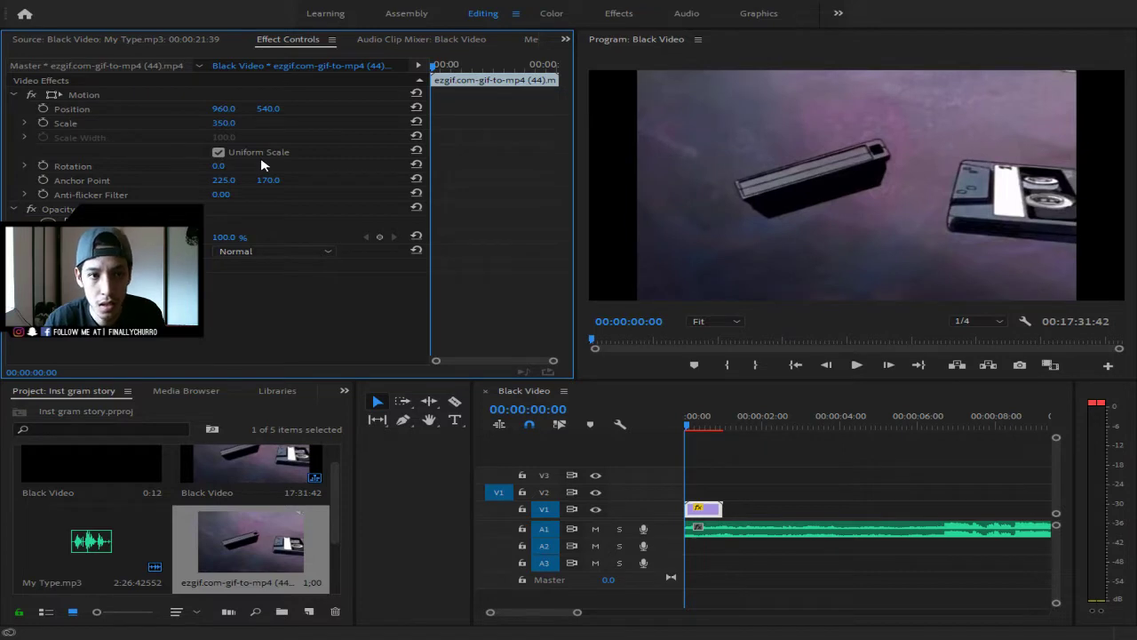
{"action": "left_click", "coordinate": [234, 122]}
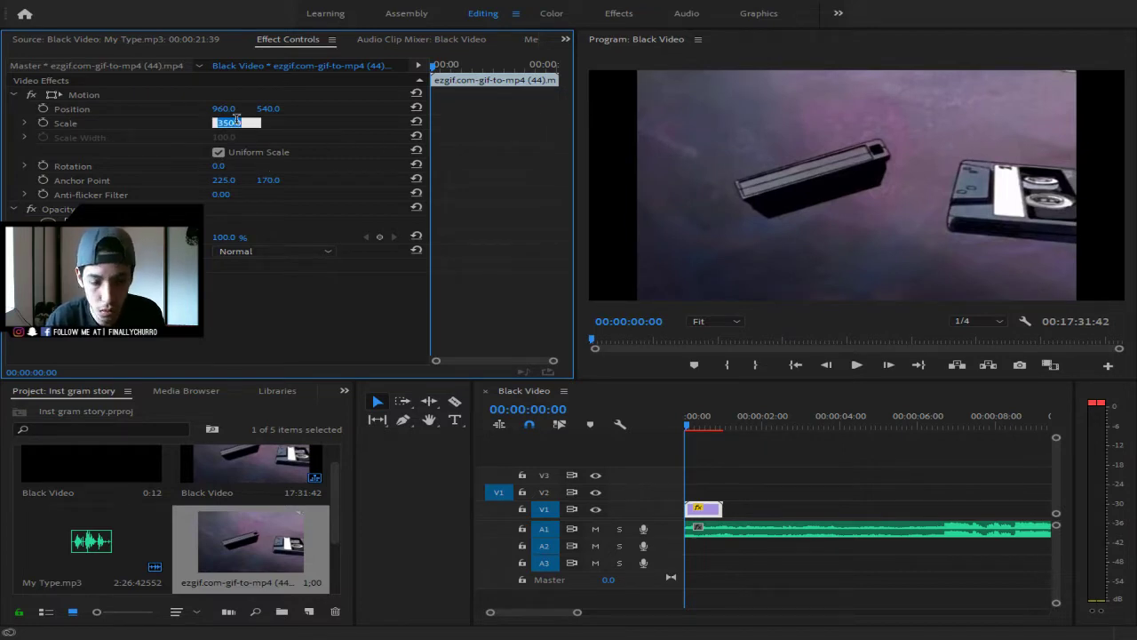
{"action": "type", "text": "450"}
{"action": "key", "text": "Return"}
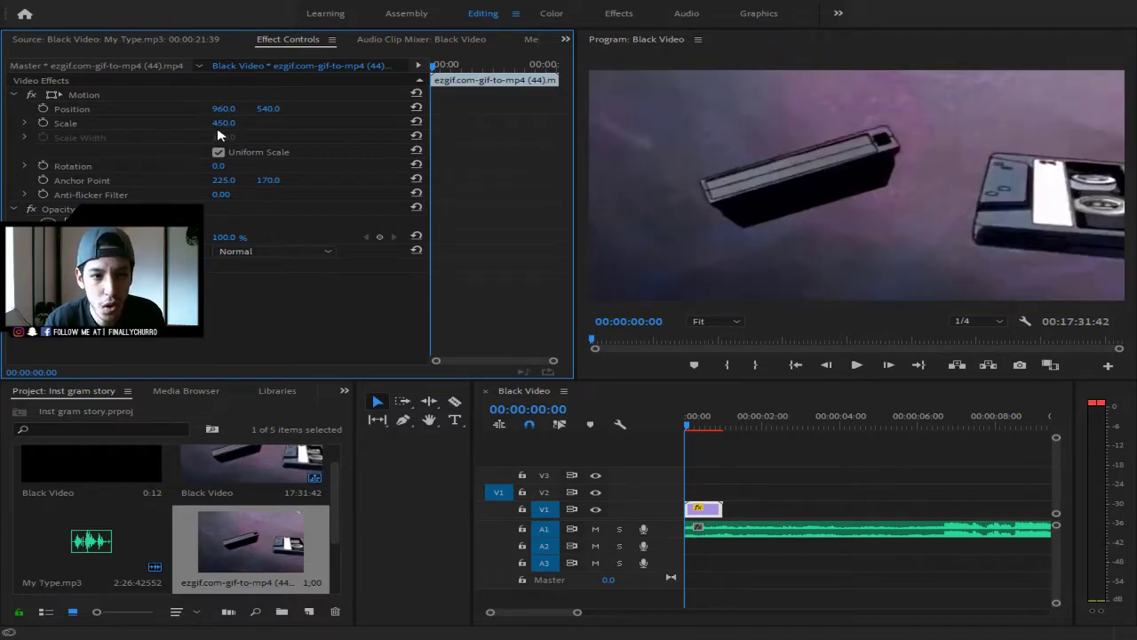
{"action": "left_click", "coordinate": [235, 122]}
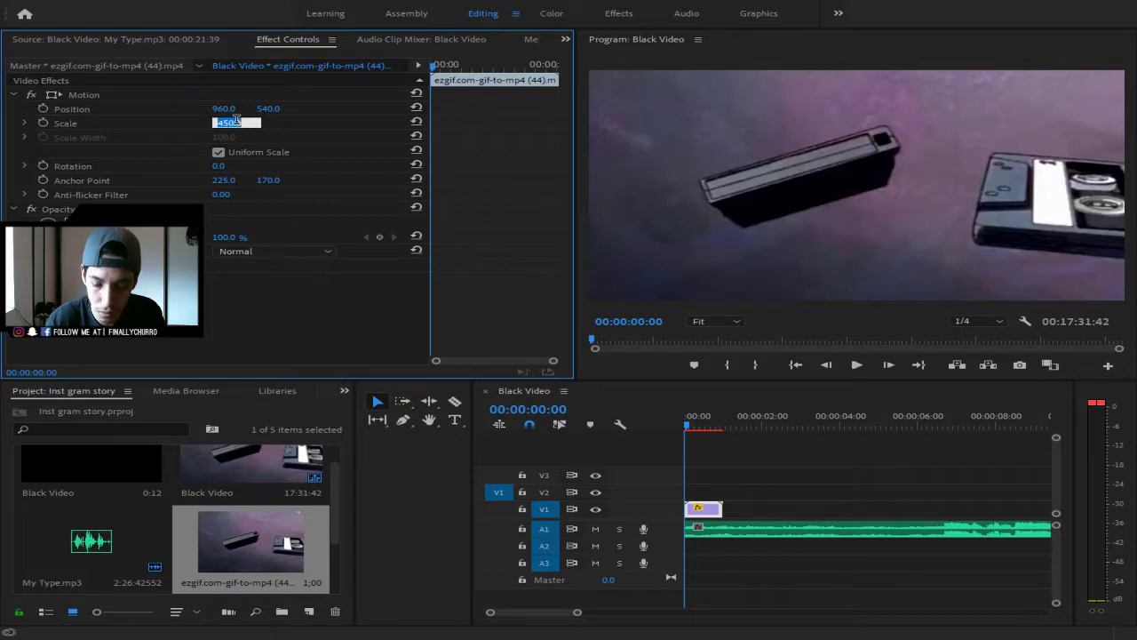
{"action": "type", "text": "400"}
{"action": "key", "text": "Return"}
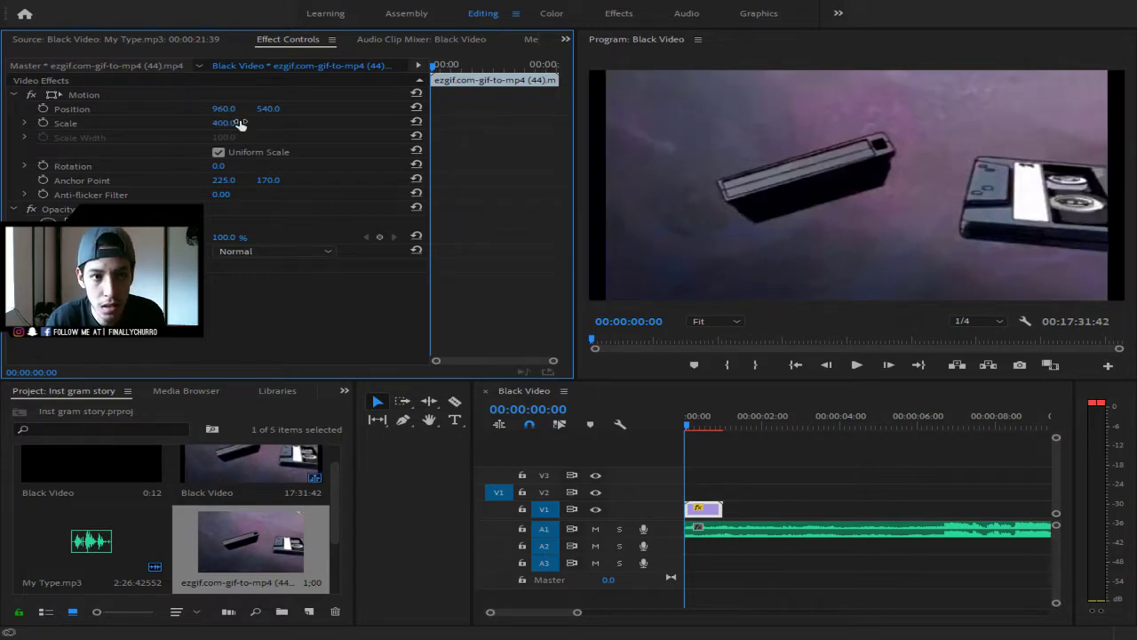
- Fine-tune the cassette clip's Scale through 420 and 425, settling on 430
{"action": "left_click", "coordinate": [235, 121]}
{"action": "type", "text": "420"}
{"action": "key", "text": "Return"}
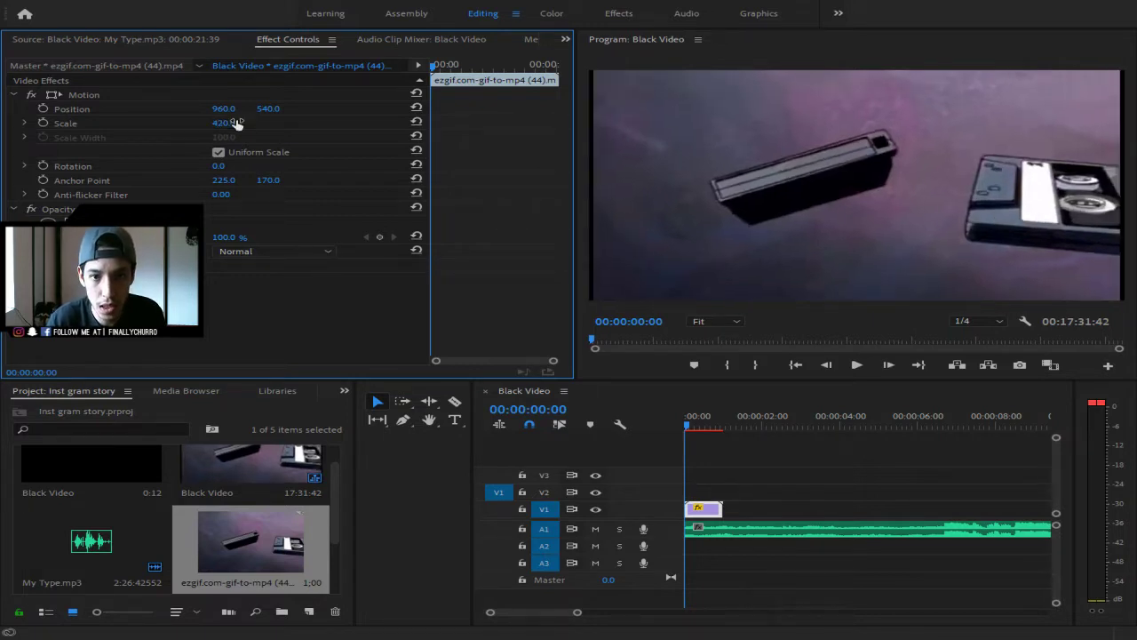
{"action": "left_click", "coordinate": [235, 121]}
{"action": "type", "text": "42"}
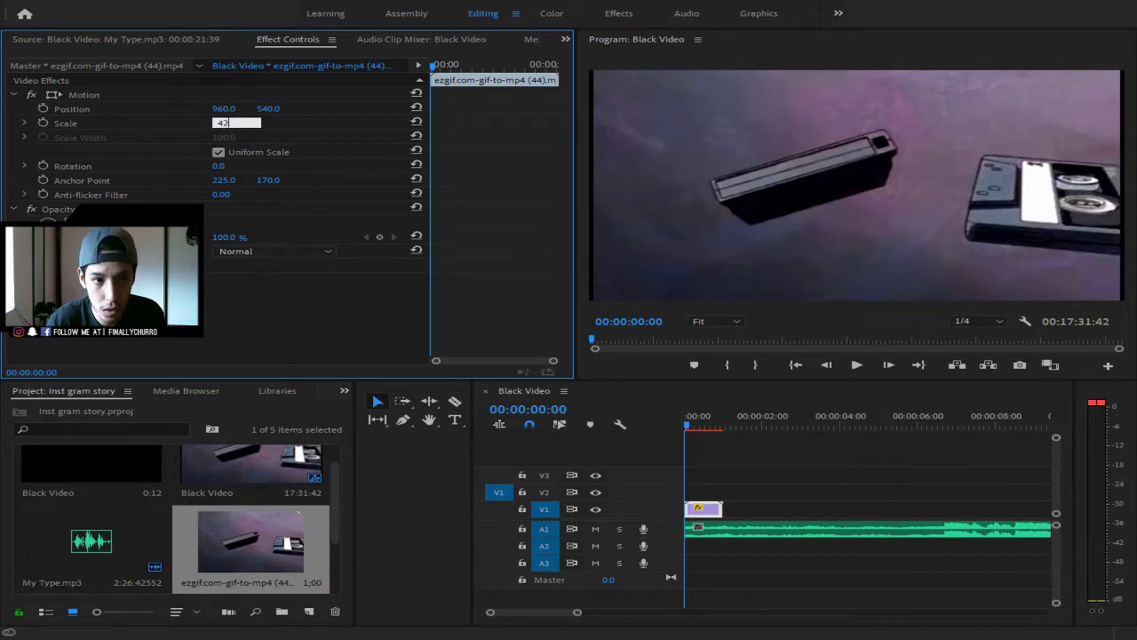
{"action": "type", "text": "5"}
{"action": "key", "text": "Return"}
{"action": "left_click", "coordinate": [235, 122]}
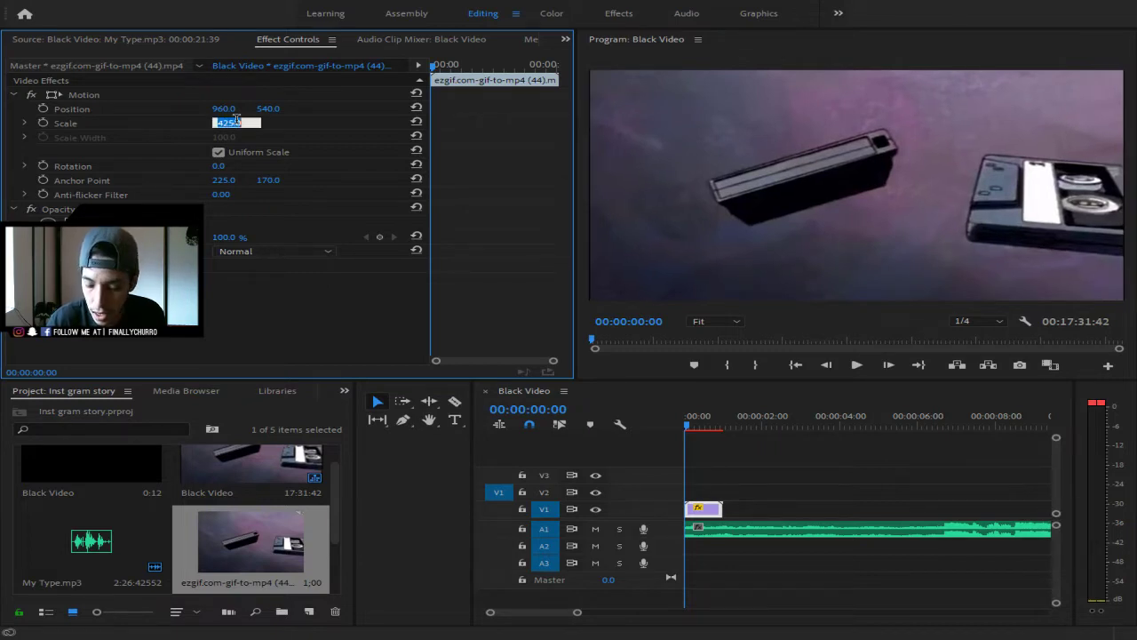
{"action": "type", "text": "43"}
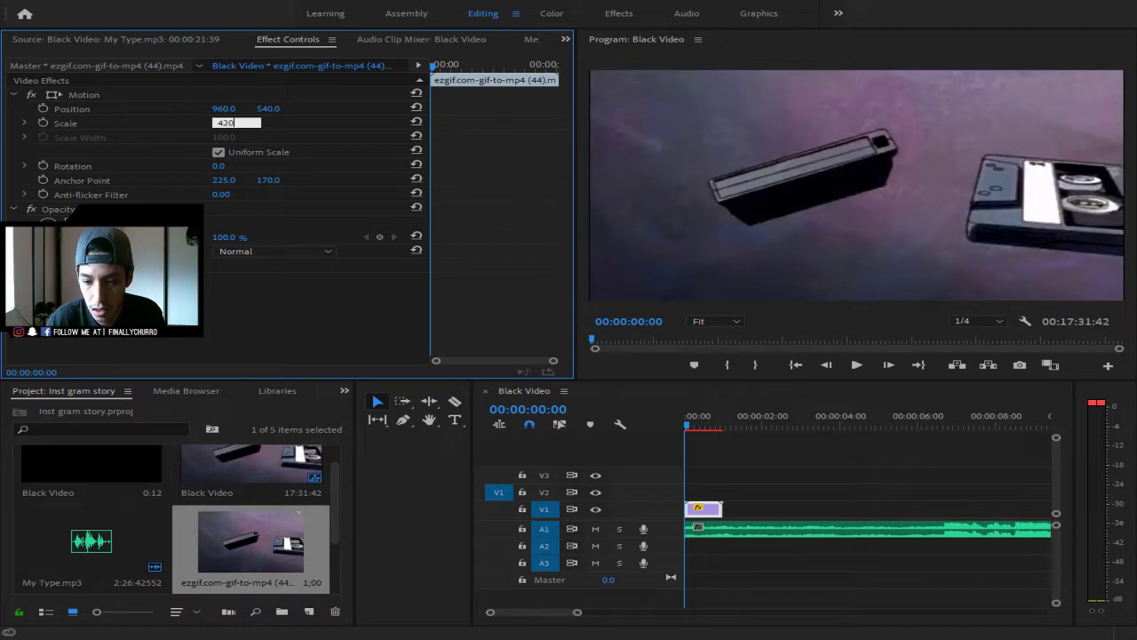
{"action": "type", "text": "0"}
{"action": "key", "text": "Return"}
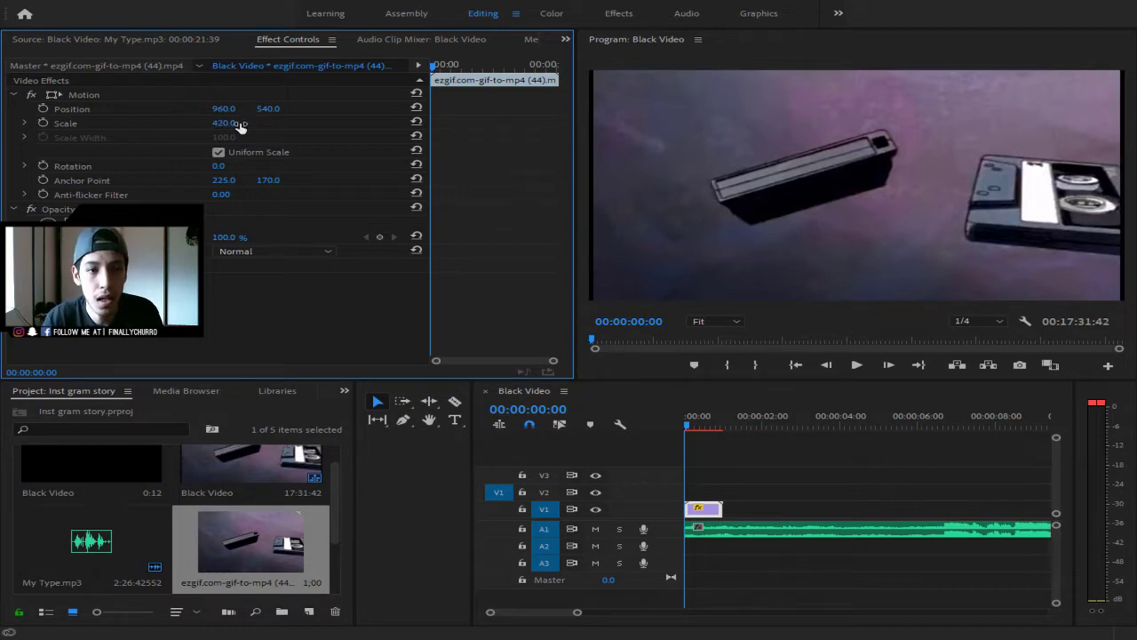
{"action": "left_click", "coordinate": [235, 123]}
{"action": "type", "text": "430"}
{"action": "key", "text": "Return"}
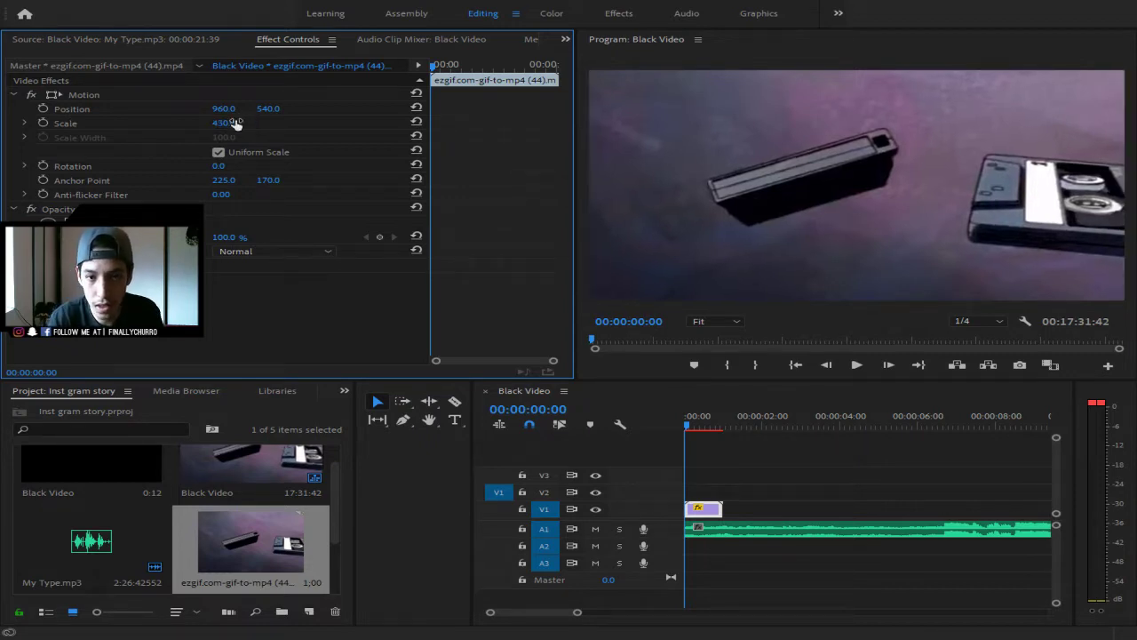
- Preview the full-frame cassette clip and scrub back to the sequence start
{"action": "key", "text": "space"}
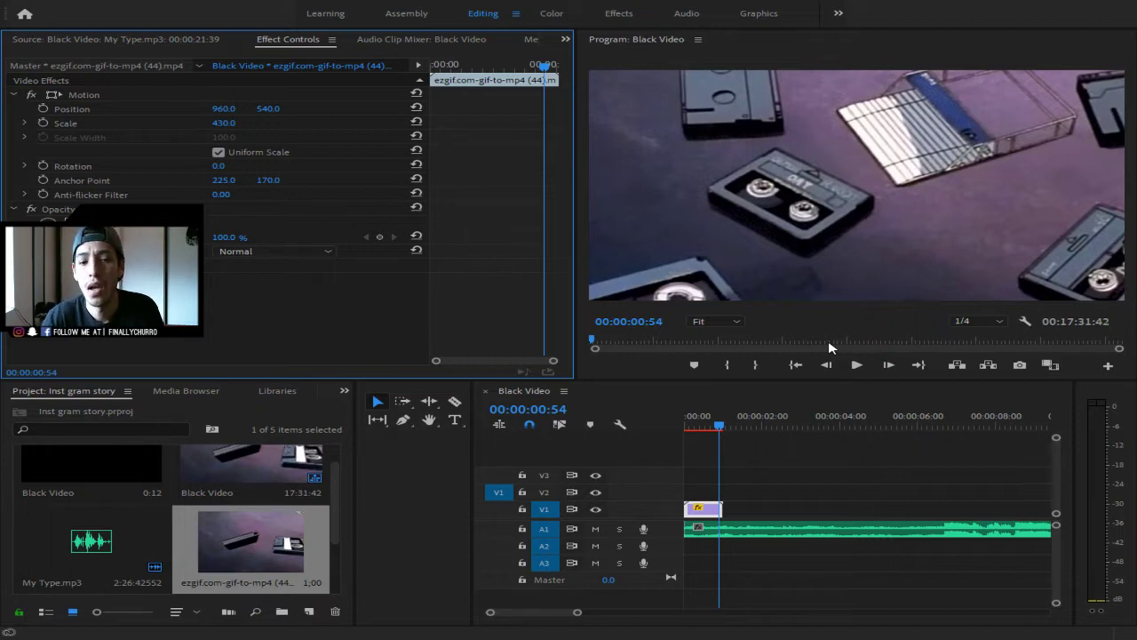
{"action": "left_click_drag", "start_coordinate": [720, 425], "coordinate": [684, 430]}
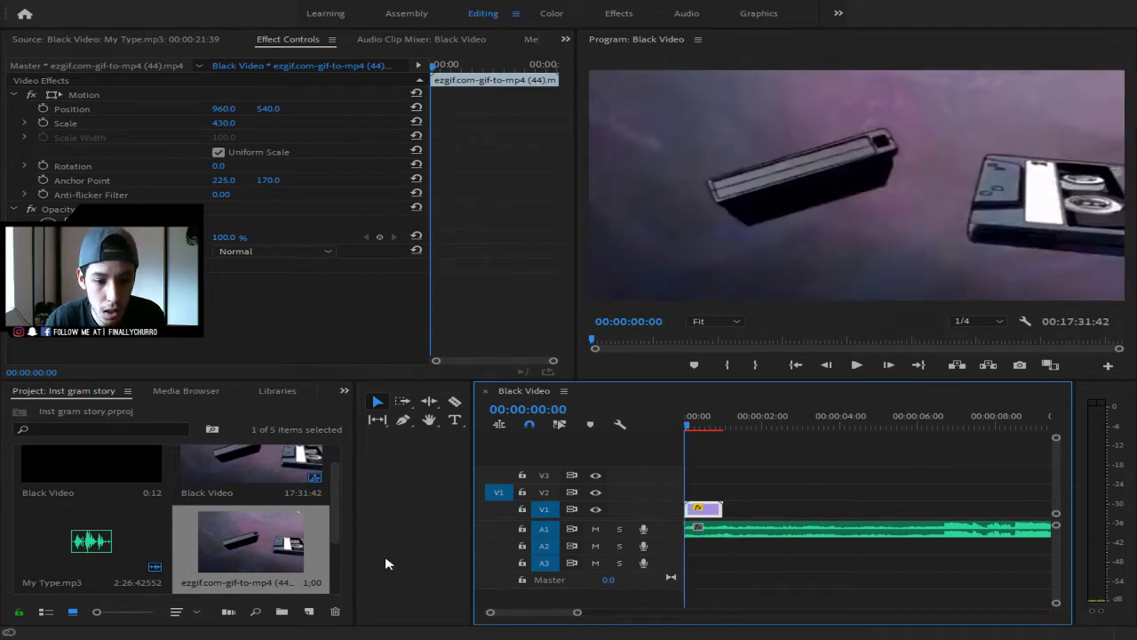
{"action": "scroll", "coordinate": [266, 543], "scroll_direction": "down", "scroll_amount": 2}
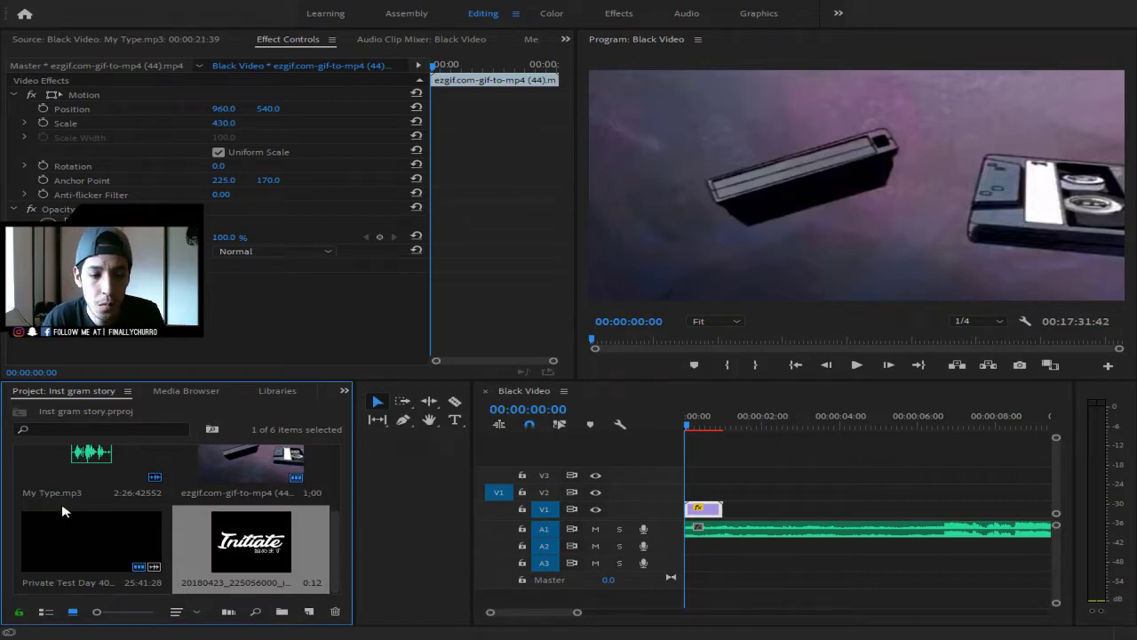
- Put the Initiate logo on V2 at the start and a second cassette clip after the first
{"action": "left_click_drag", "start_coordinate": [215, 563], "coordinate": [710, 494]}
{"action": "left_click", "coordinate": [710, 494]}
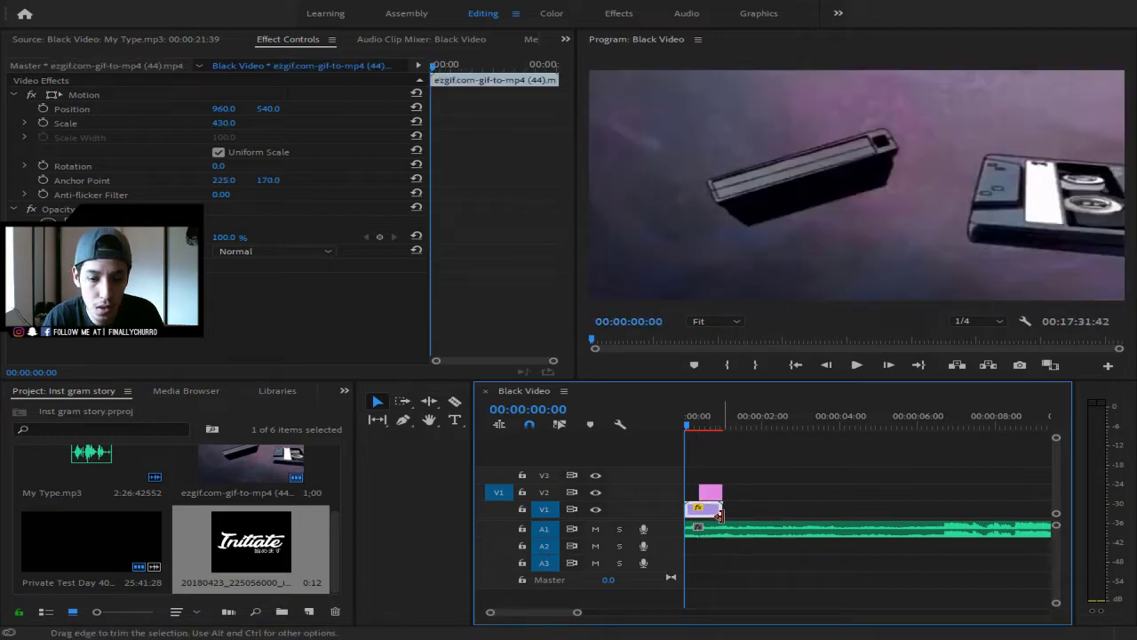
{"action": "left_click_drag", "start_coordinate": [250, 464], "coordinate": [737, 508]}
{"action": "key", "text": "space"}
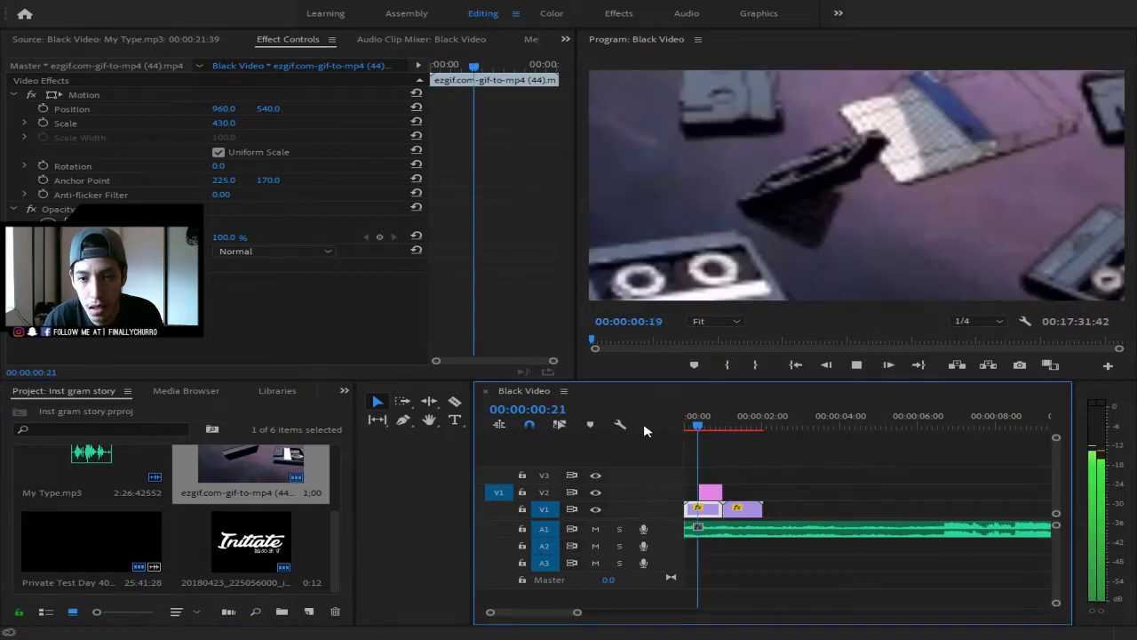
{"action": "key", "text": "space"}
{"action": "key", "text": "space"}
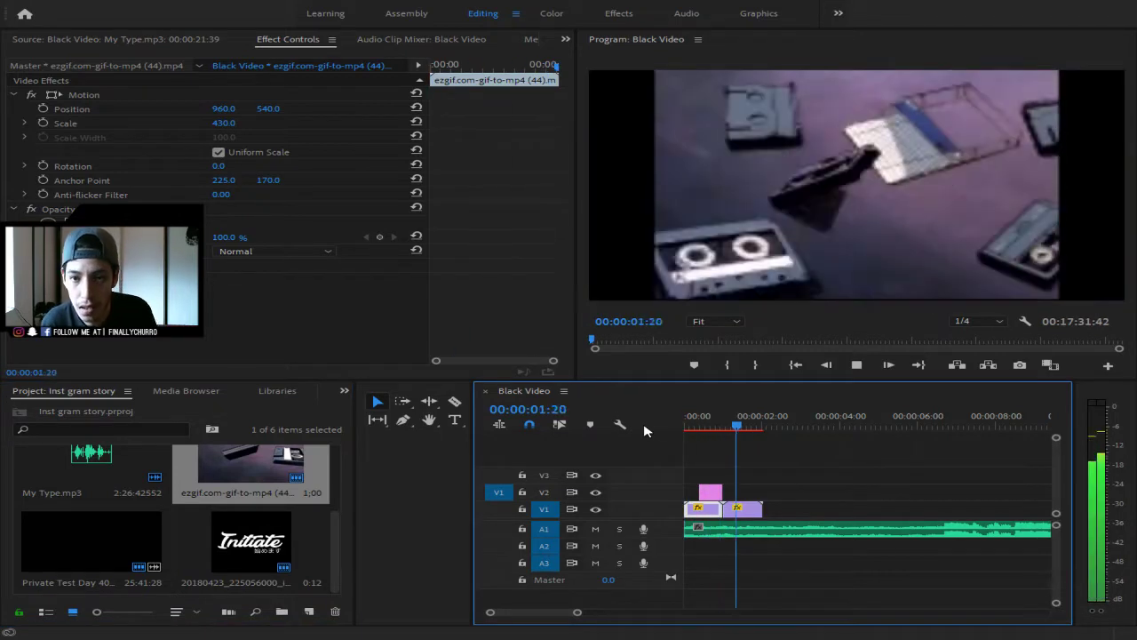
{"action": "key", "text": "space"}
{"action": "left_click", "coordinate": [742, 513]}
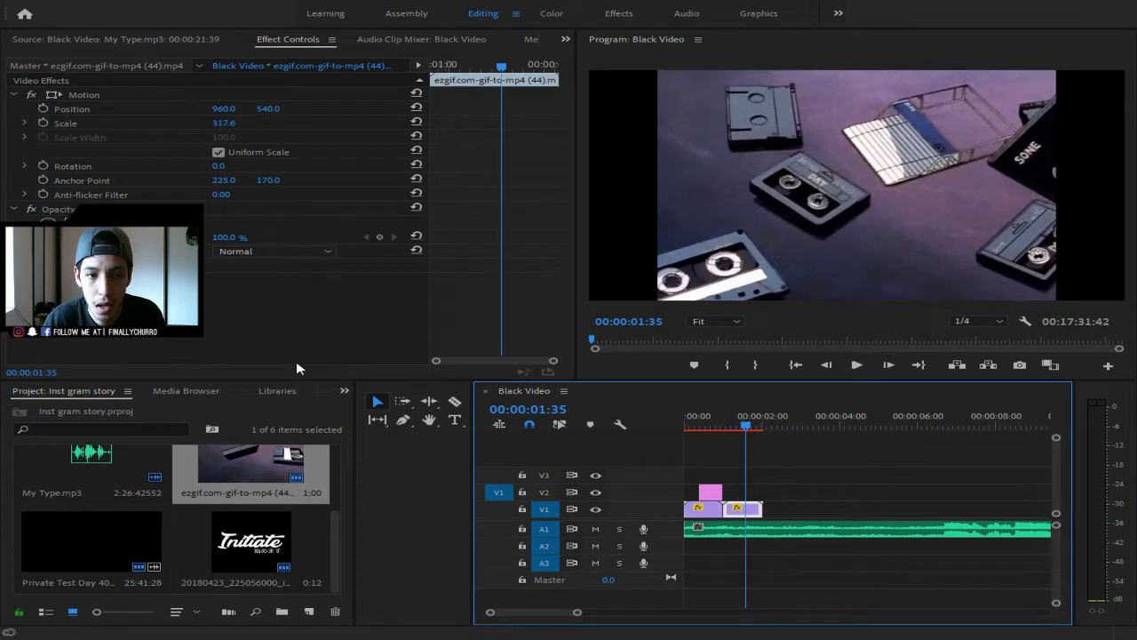
- Set the second cassette clip's Scale to 430
{"action": "left_click", "coordinate": [702, 513]}
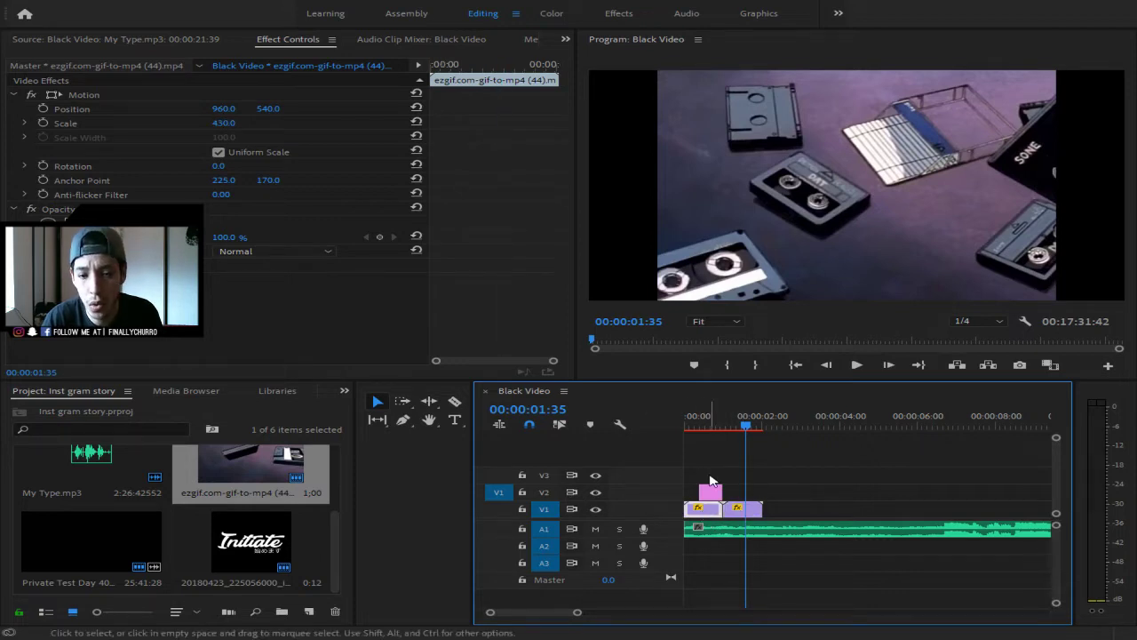
{"action": "left_click", "coordinate": [750, 509]}
{"action": "left_click", "coordinate": [224, 122]}
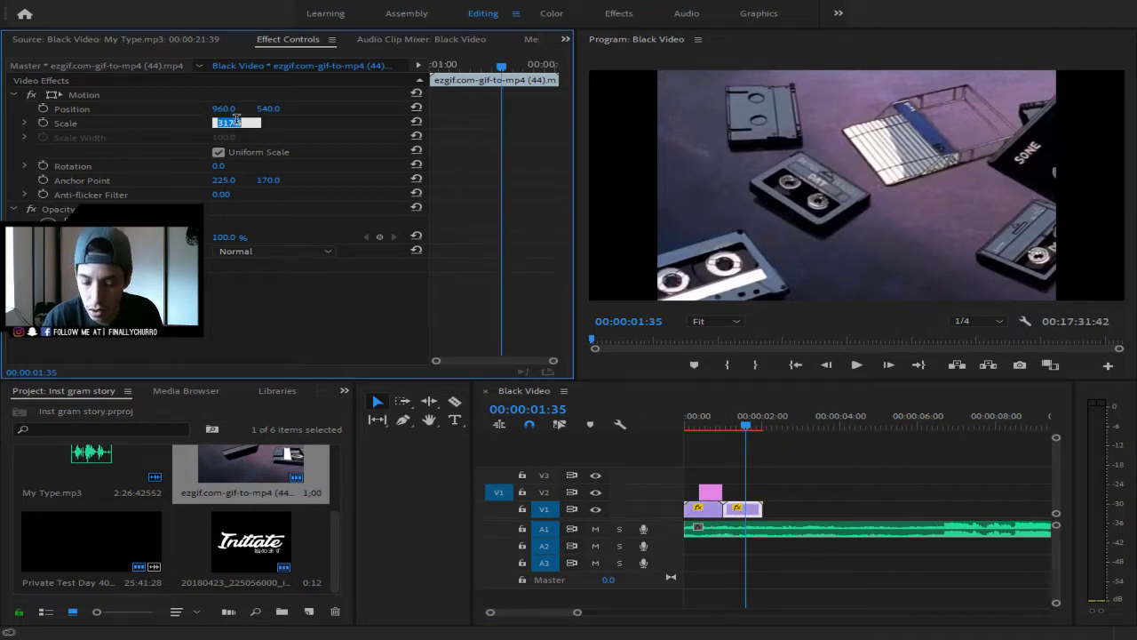
{"action": "type", "text": "3"}
{"action": "key", "text": "BackSpace"}
{"action": "type", "text": "43"}
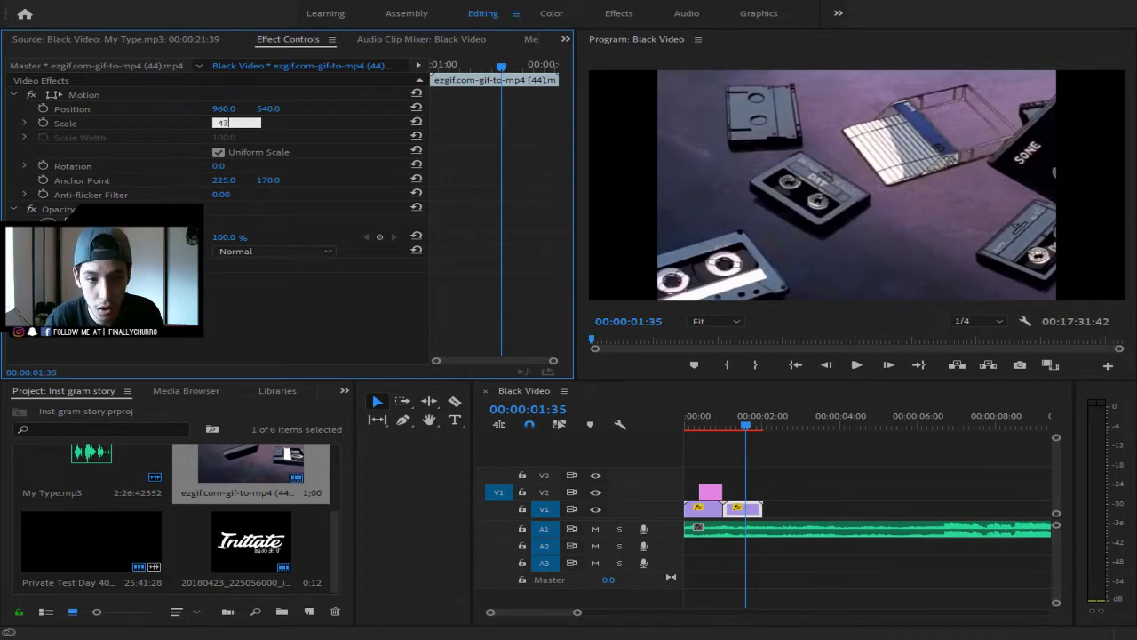
{"action": "type", "text": "0"}
{"action": "key", "text": "Return"}
- Lengthen the Initiate logo on V2 across both clips, preview, and bring up the Effects panel
{"action": "left_click_drag", "start_coordinate": [751, 425], "coordinate": [683, 427]}
{"action": "left_click_drag", "start_coordinate": [719, 495], "coordinate": [742, 488]}
{"action": "key", "text": "space"}
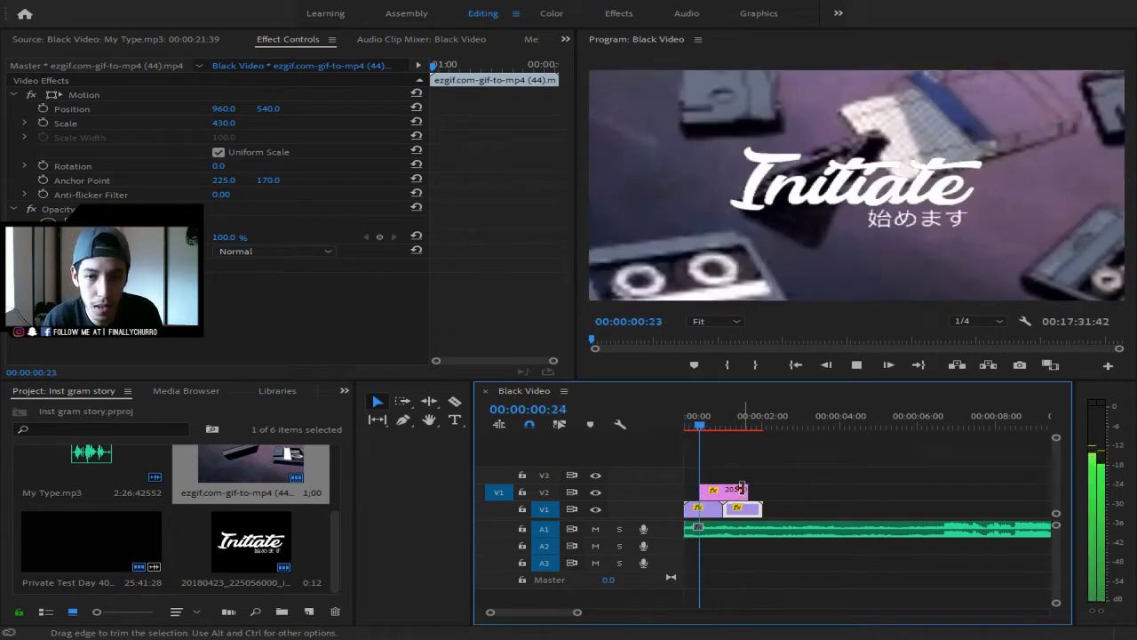
{"action": "key", "text": "space"}
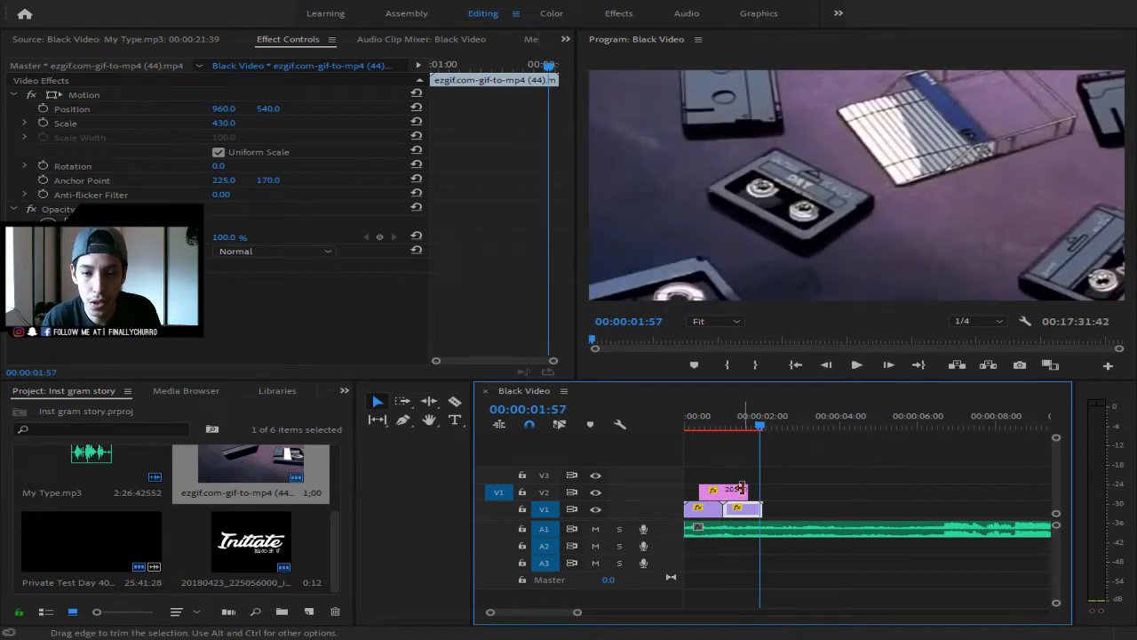
{"action": "left_click", "coordinate": [341, 392]}
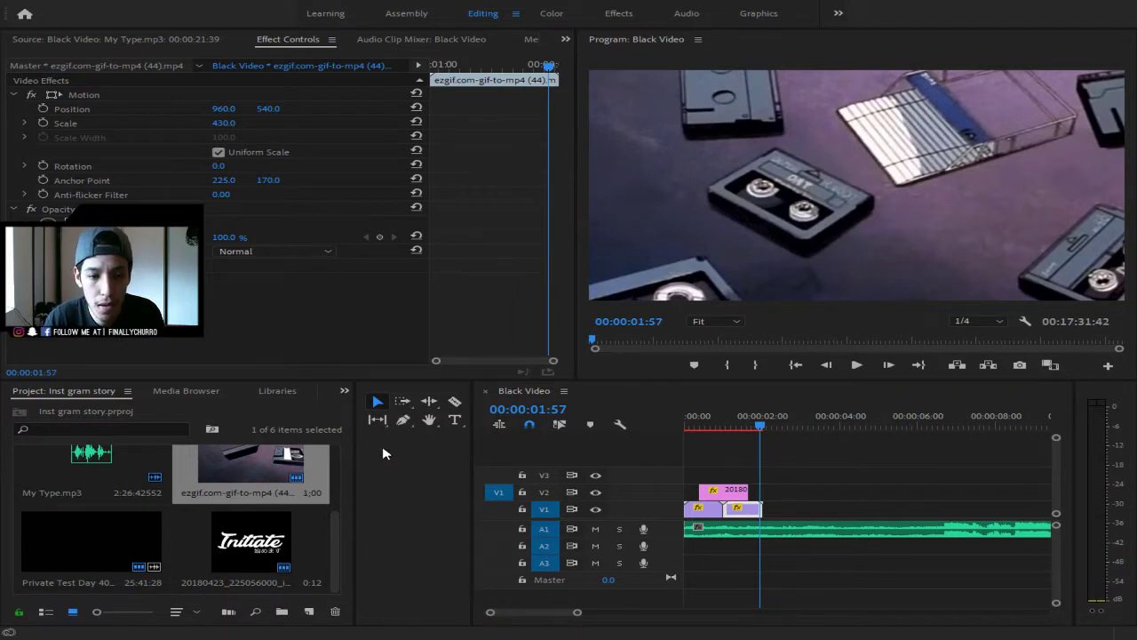
{"action": "left_click", "coordinate": [389, 471]}
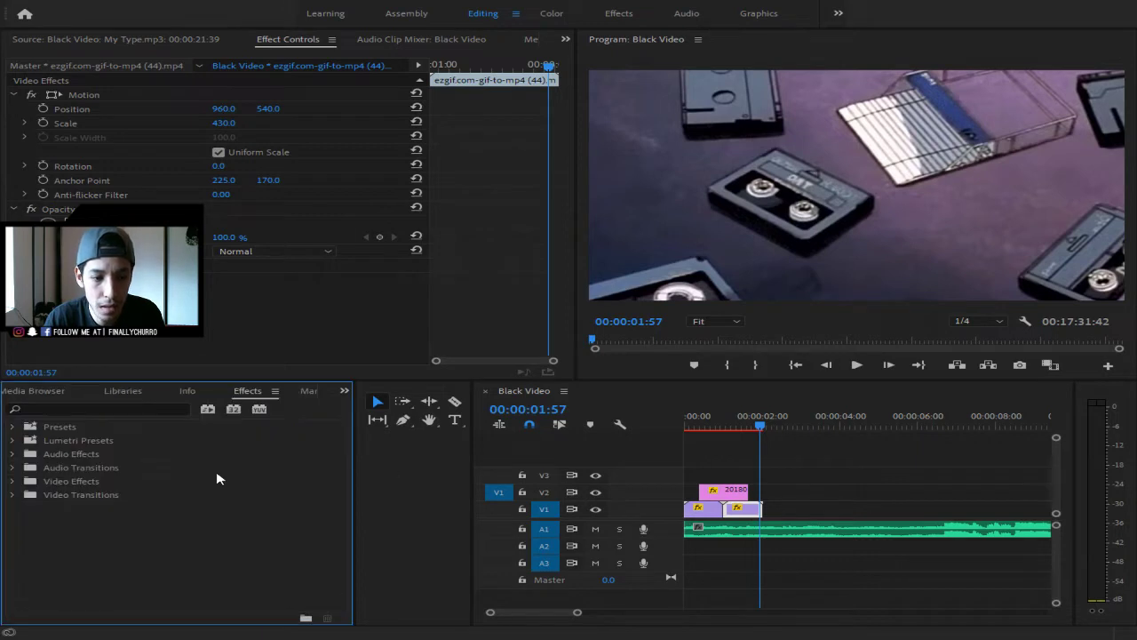
- Apply the Retro Preset Pack's VHS Stylize preset to the first VCR clip on V1, then scrub back to the start
{"action": "left_click", "coordinate": [12, 427]}
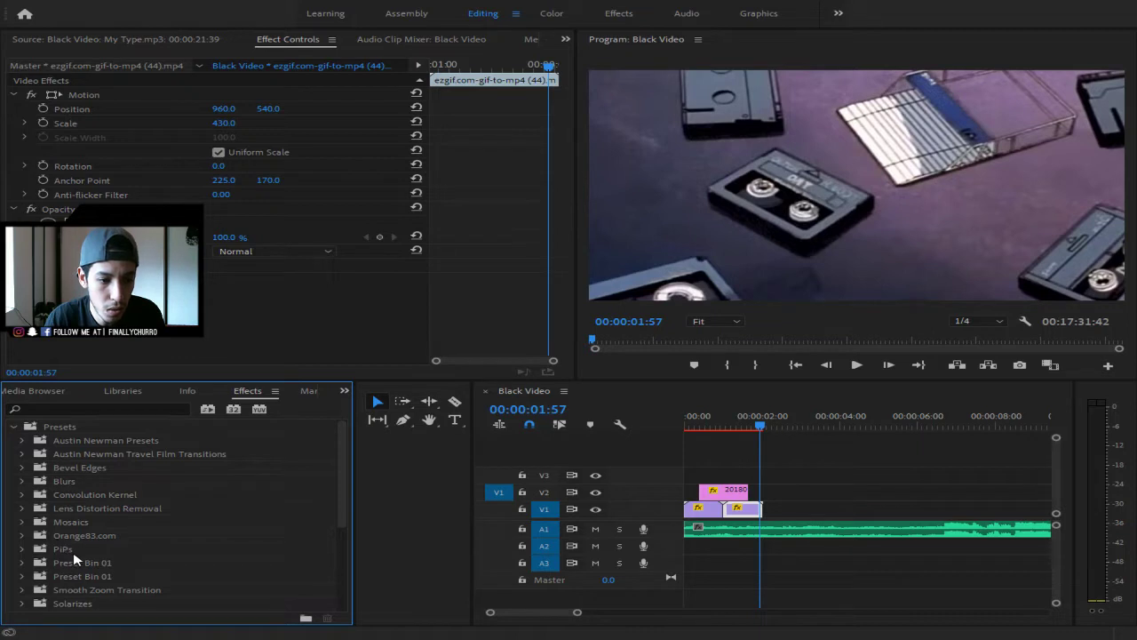
{"action": "left_click", "coordinate": [22, 441]}
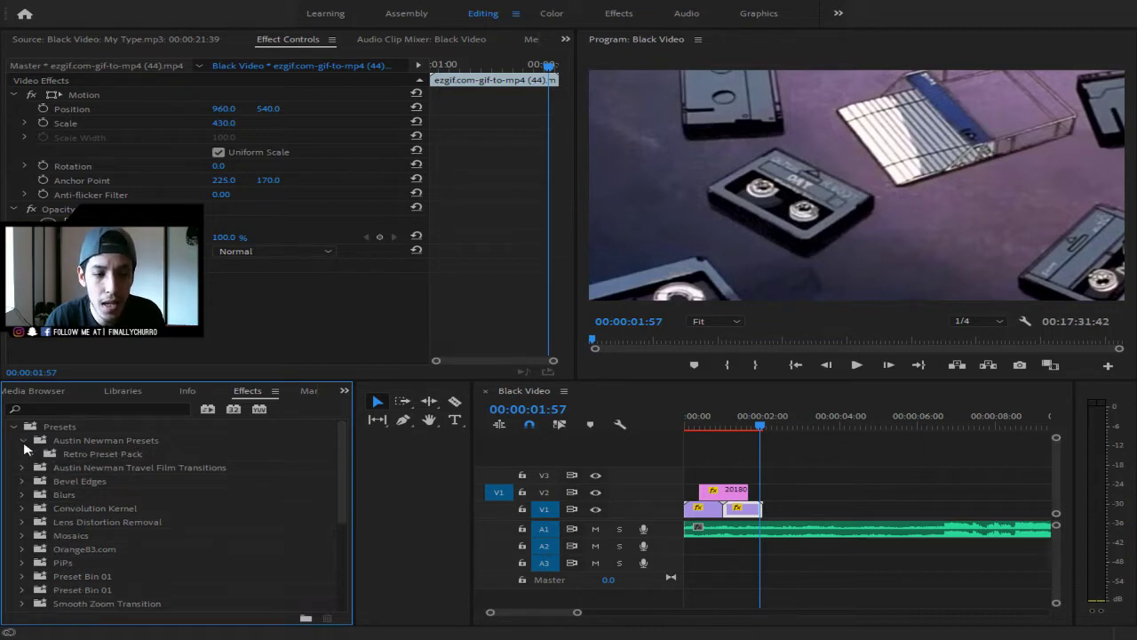
{"action": "left_click", "coordinate": [32, 454]}
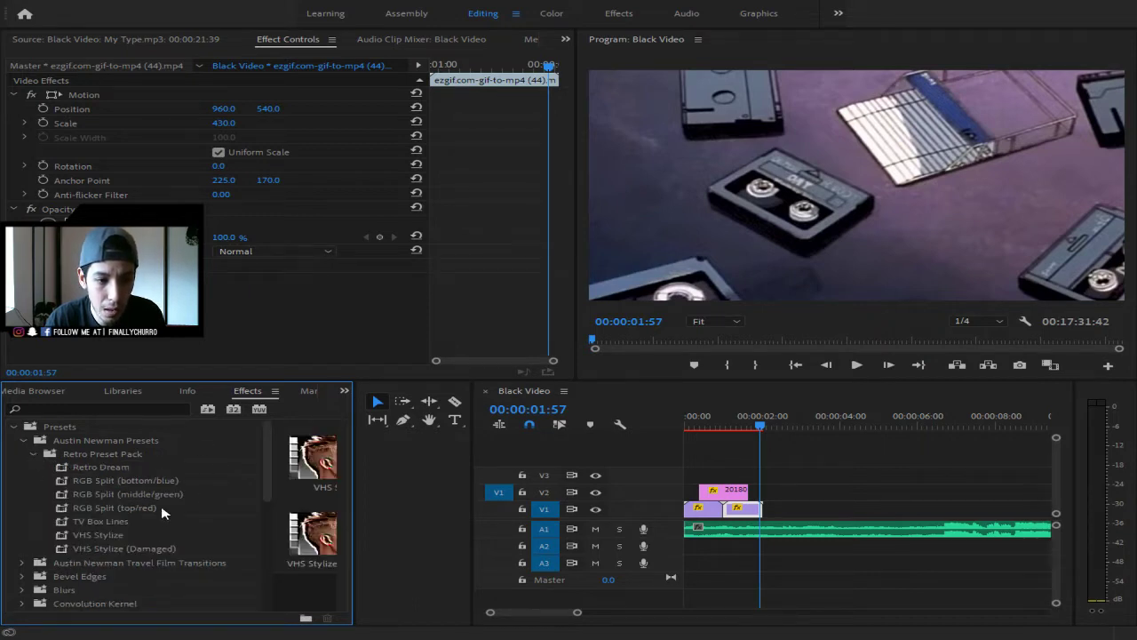
{"action": "left_click_drag", "start_coordinate": [116, 536], "coordinate": [694, 515]}
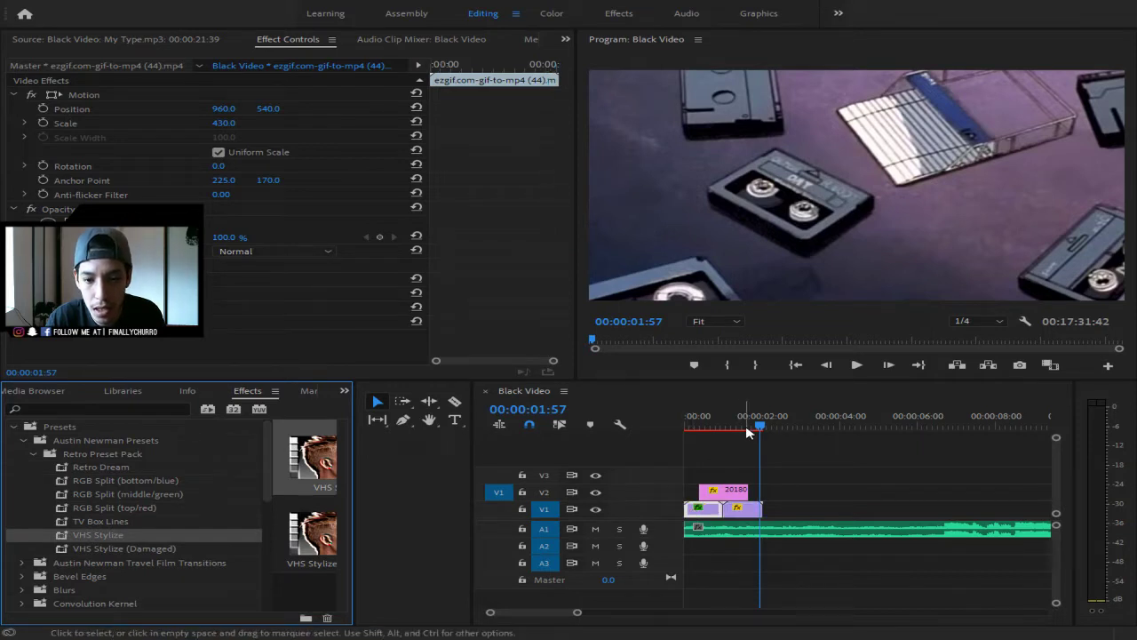
{"action": "left_click_drag", "start_coordinate": [759, 426], "coordinate": [691, 429]}
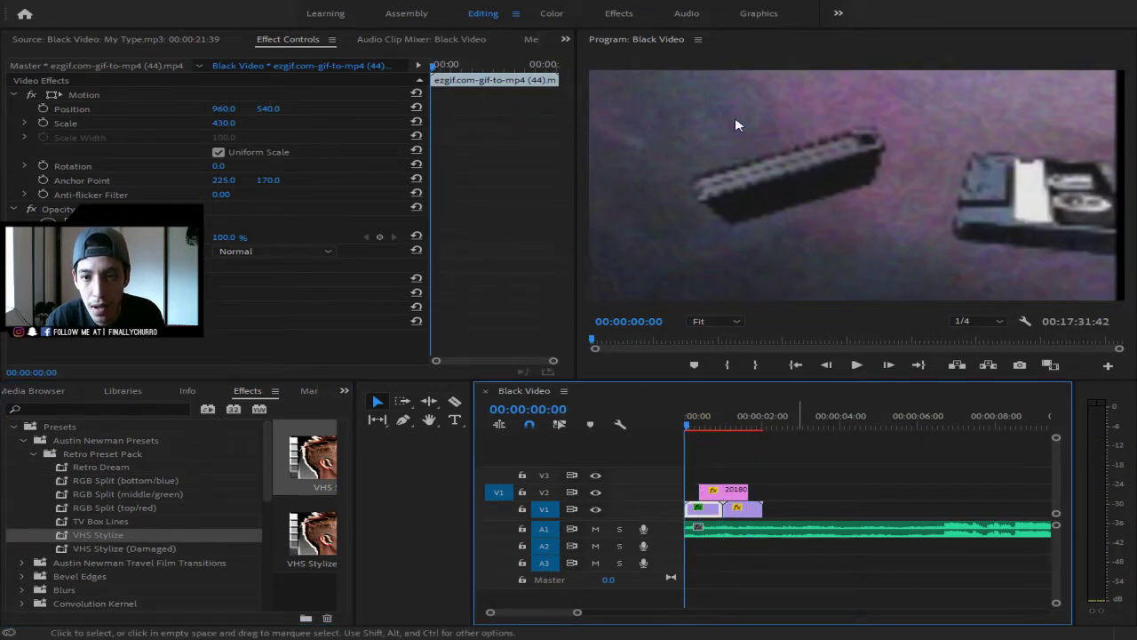
- Apply VHS Stylize to the second VCR clip on V1
{"action": "key", "text": "space"}
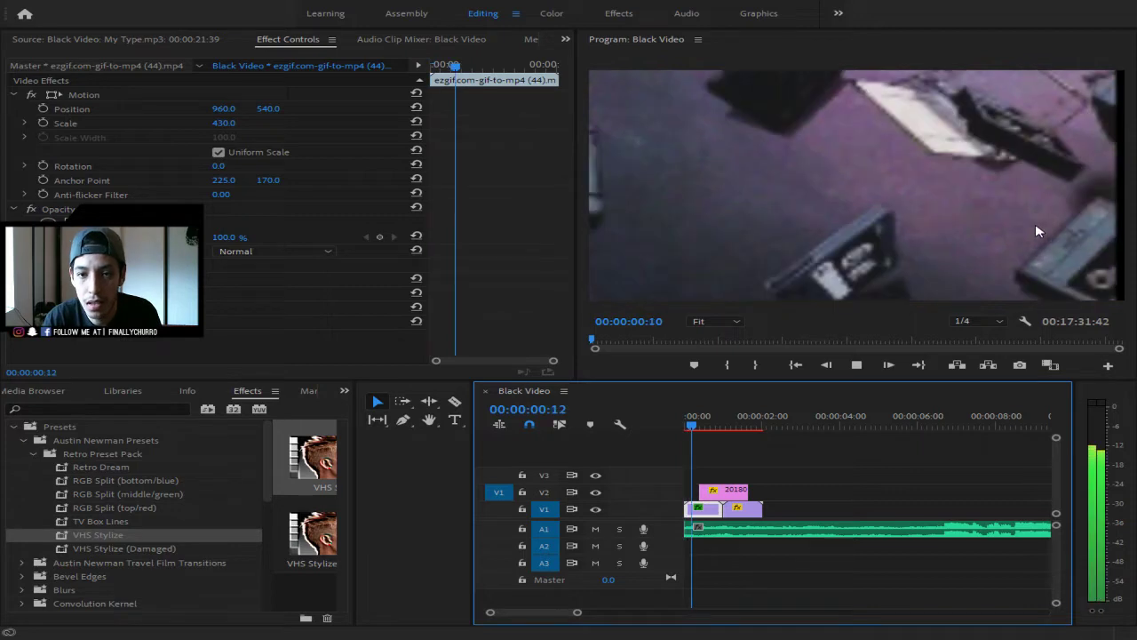
{"action": "left_click_drag", "start_coordinate": [82, 537], "coordinate": [756, 510]}
{"action": "left_click_drag", "start_coordinate": [733, 426], "coordinate": [746, 510]}
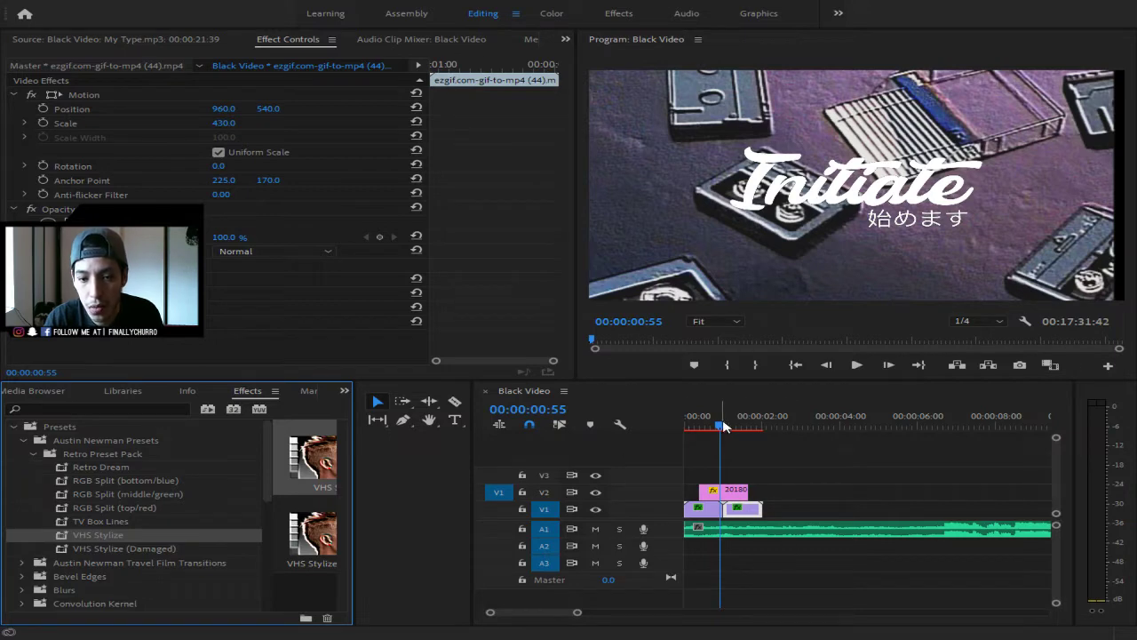
- Play the opening from the start to review the VHS-styled clips under the Initiate title
{"action": "left_click_drag", "start_coordinate": [722, 427], "coordinate": [590, 430]}
{"action": "key", "text": "space"}
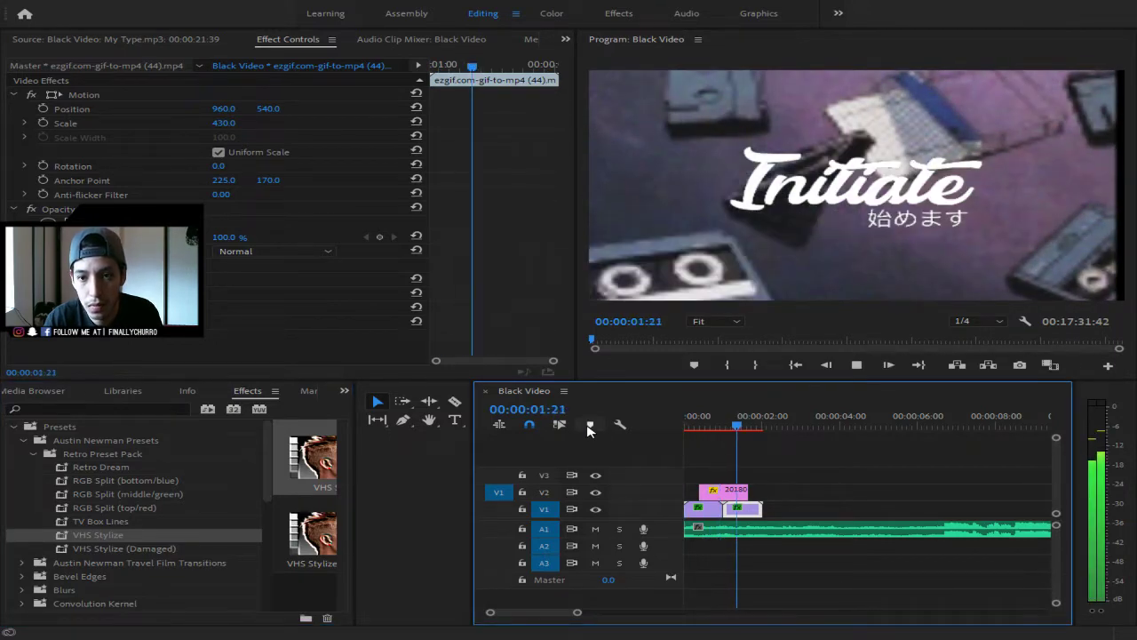
{"action": "key", "text": "space"}
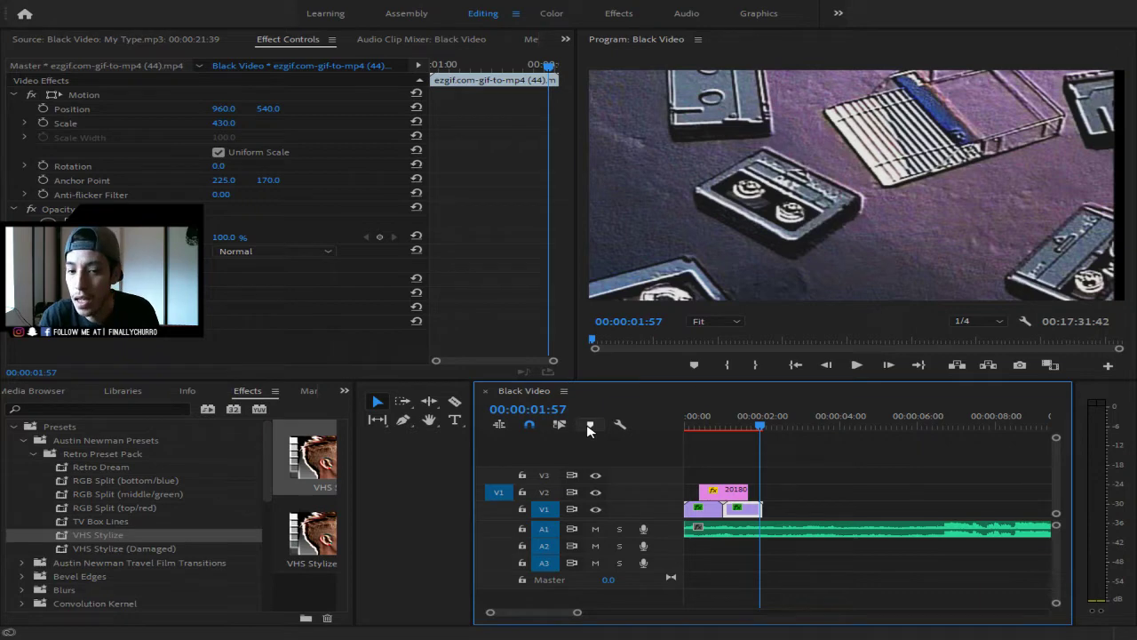
{"action": "key", "text": "Home"}
{"action": "key", "text": "space"}
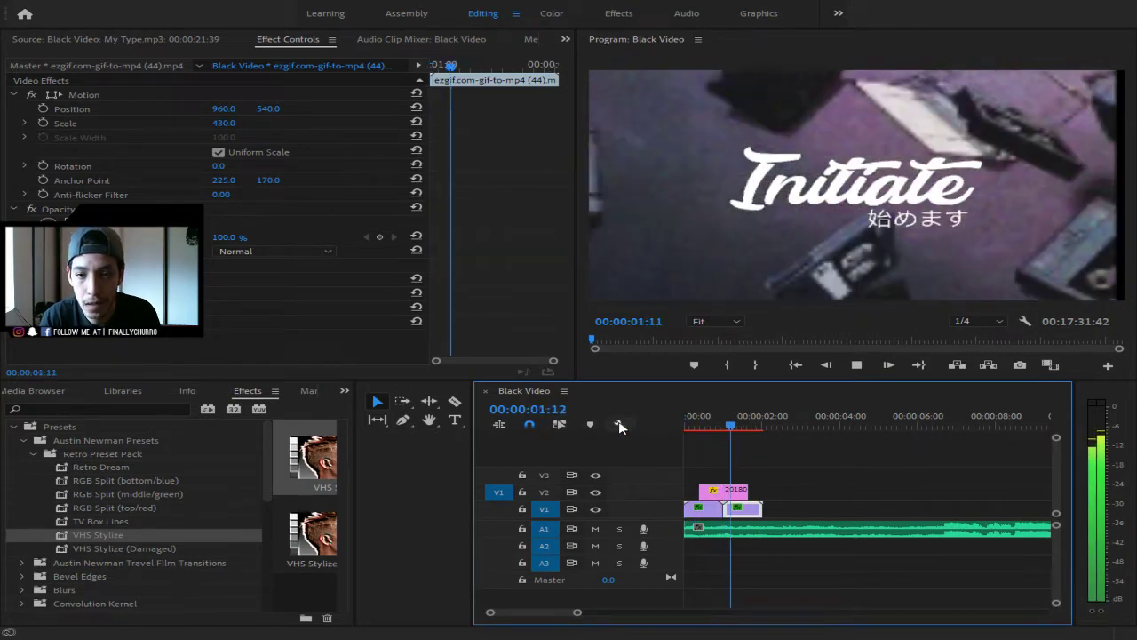
{"action": "key", "text": "space"}
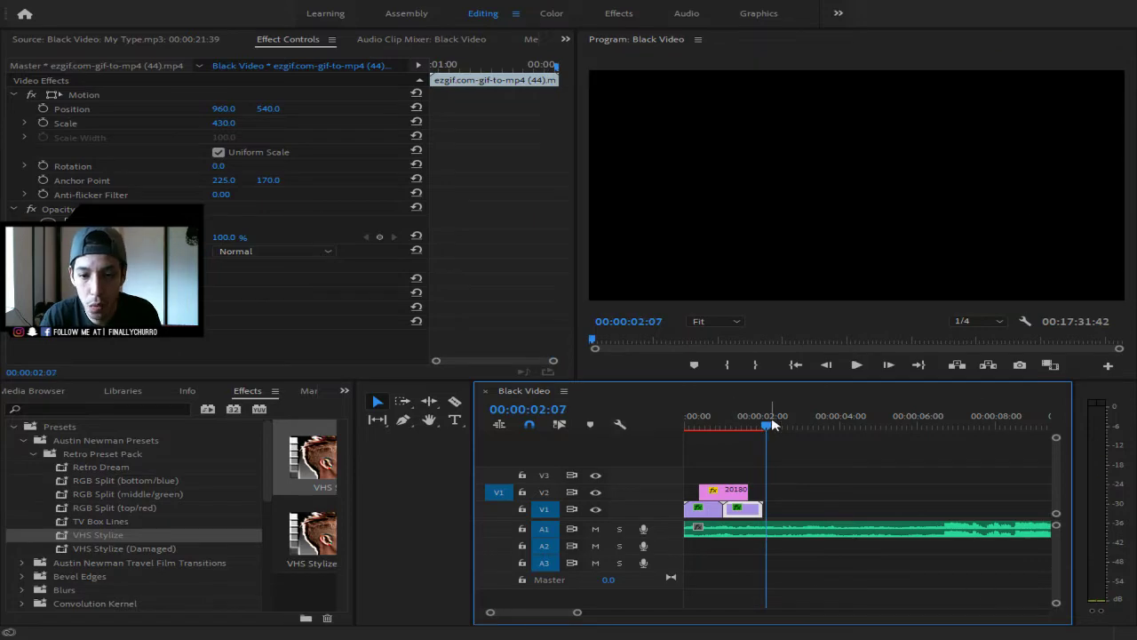
{"action": "left_click_drag", "start_coordinate": [772, 425], "coordinate": [686, 426]}
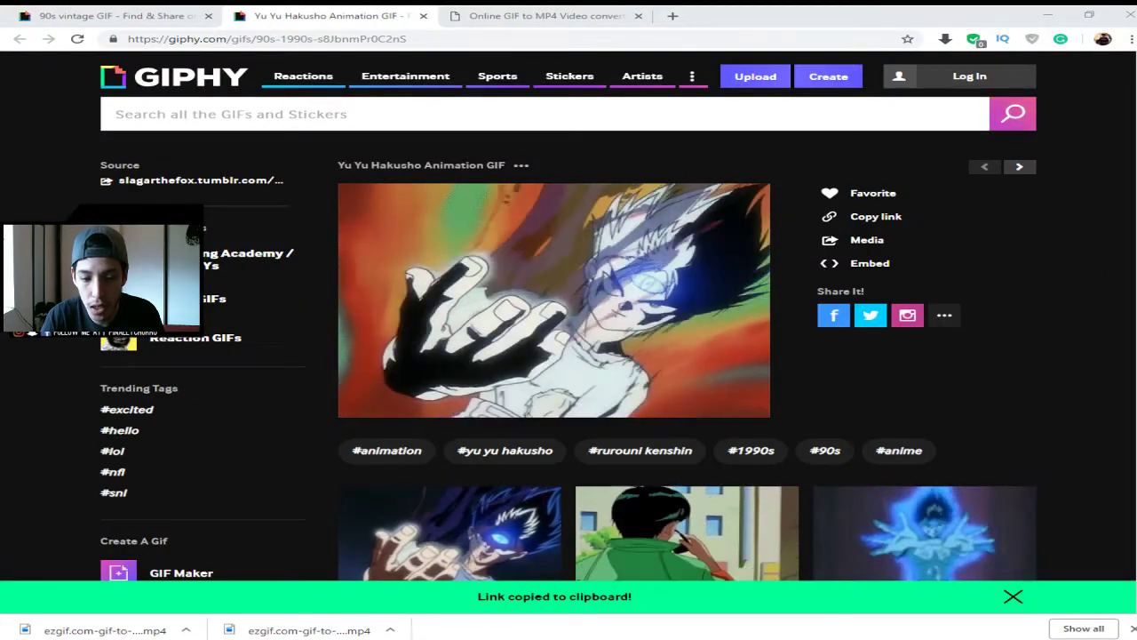
- Reveal and select the Yu Yu Hakusho Animation GIF's direct link on Giphy, then return to ezgif
{"action": "mouse_move", "coordinate": [720, 304]}
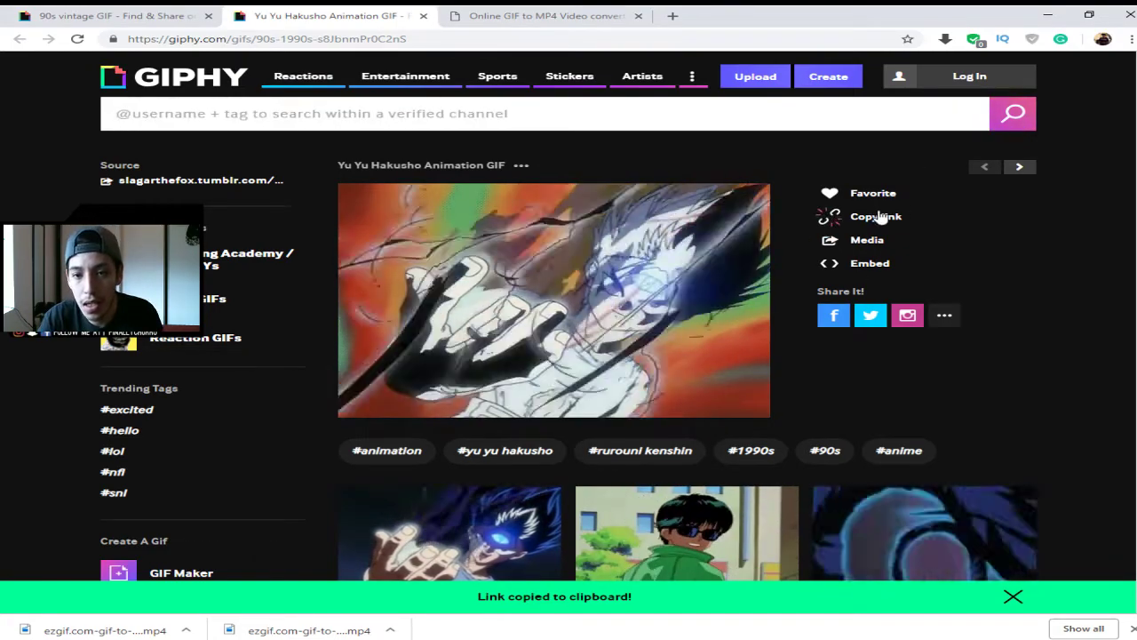
{"action": "left_click", "coordinate": [877, 218]}
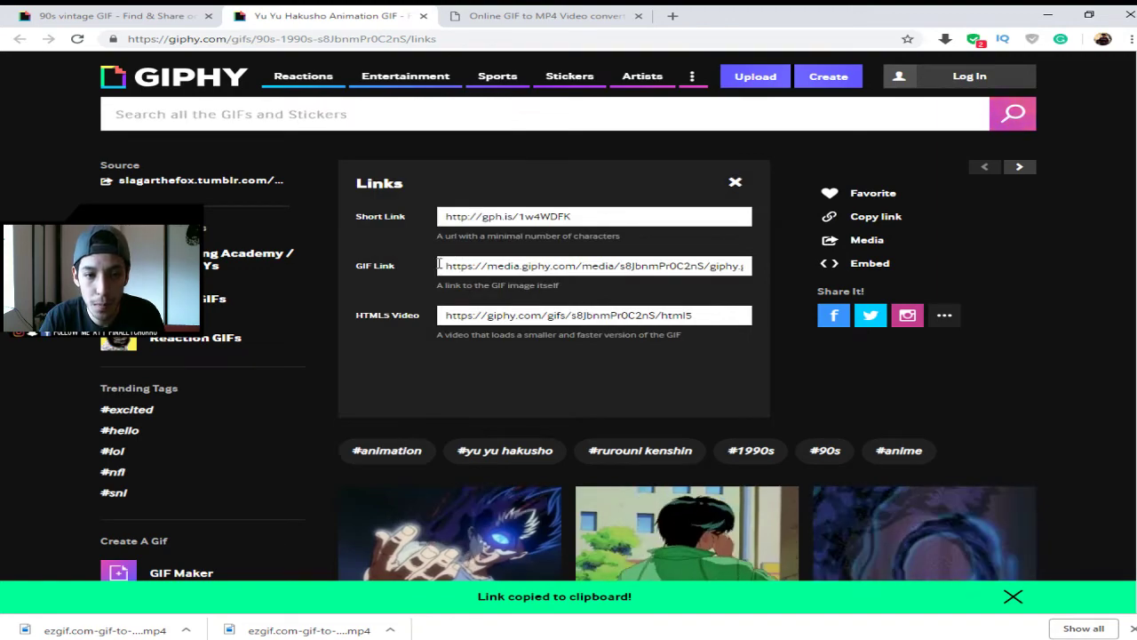
{"action": "left_click", "coordinate": [498, 266]}
{"action": "left_click", "coordinate": [544, 15]}
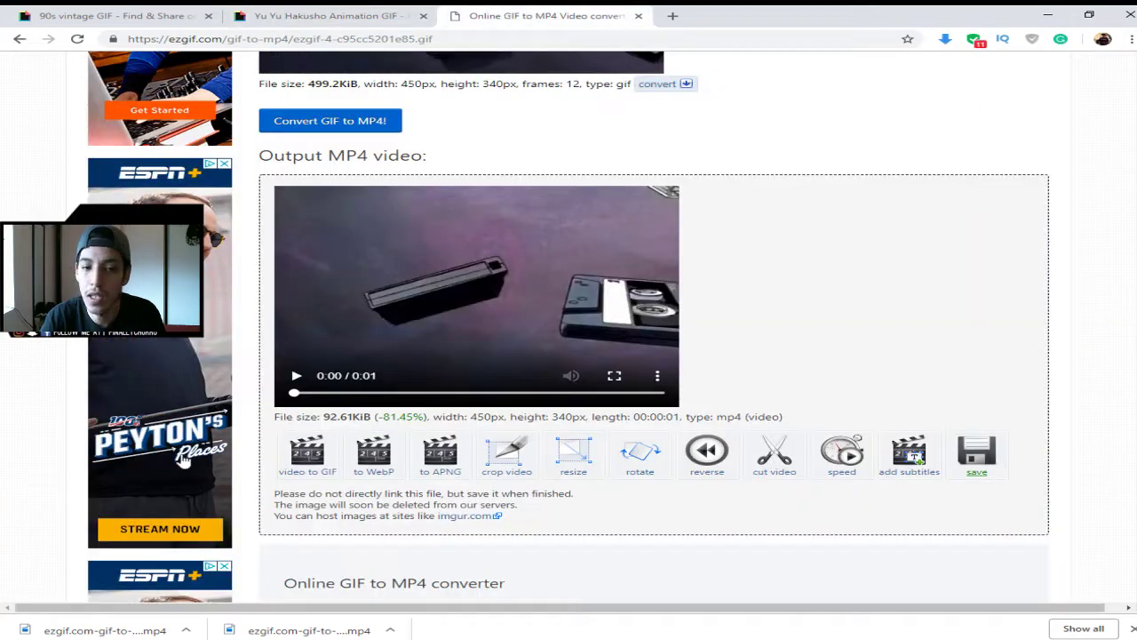
- Reload ezgif's GIF to MP4 converter, then go back to the Giphy links page
{"action": "scroll", "coordinate": [711, 318], "scroll_direction": "up", "scroll_amount": 5}
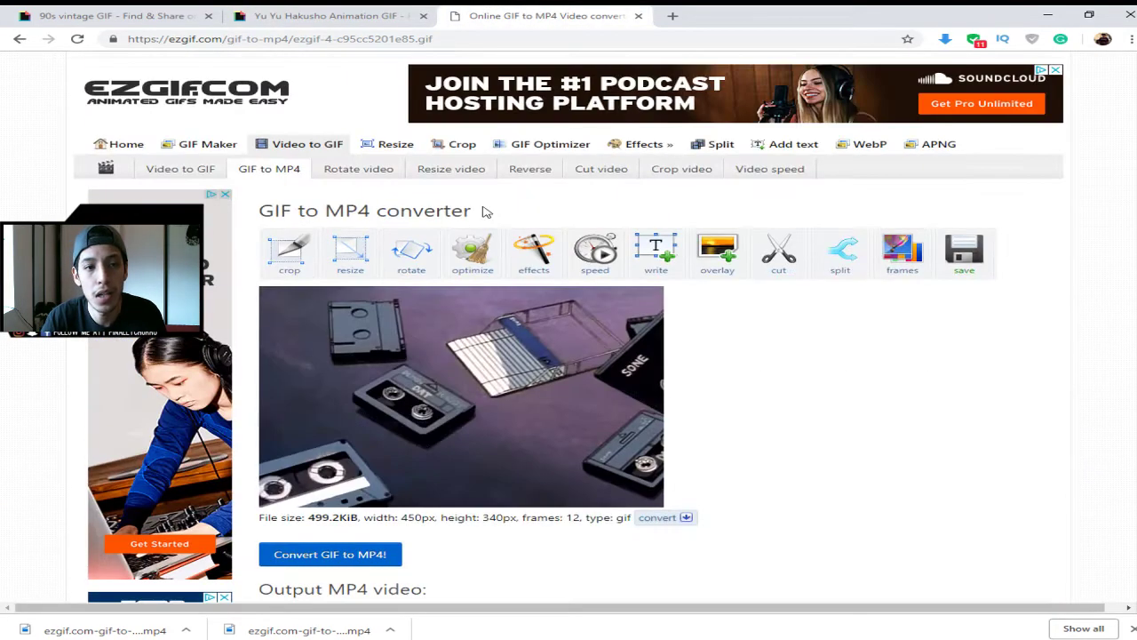
{"action": "left_click", "coordinate": [291, 172]}
{"action": "left_click", "coordinate": [361, 14]}
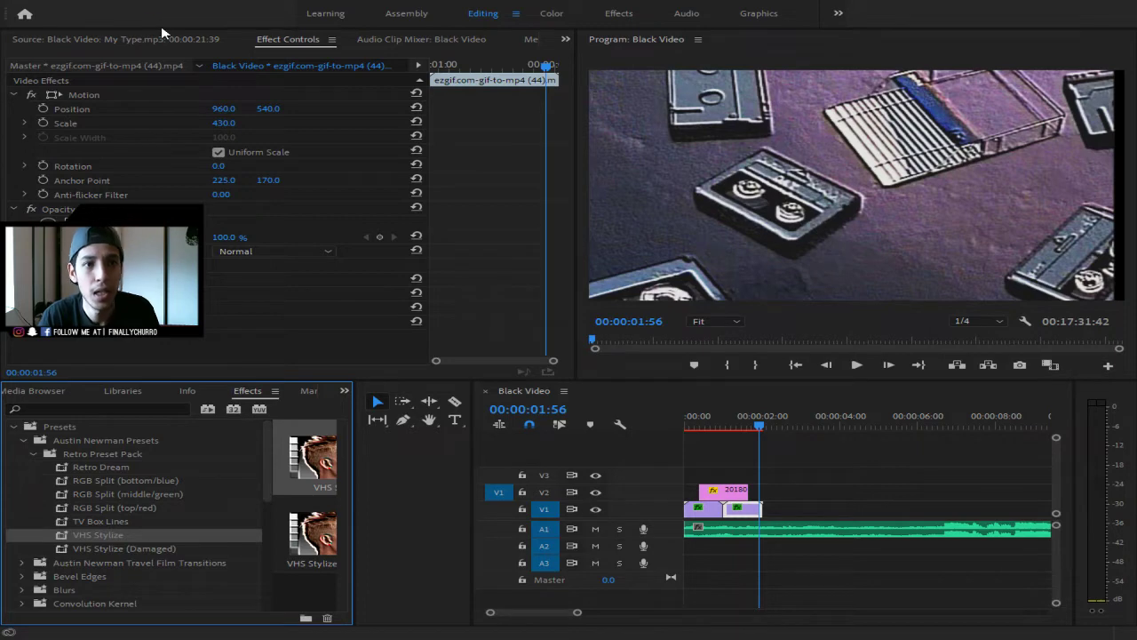
- Return to Premiere Pro and bring up the Dope Transitions project's 04. Zoom RGB-Split bin
{"action": "left_click", "coordinate": [577, 181]}
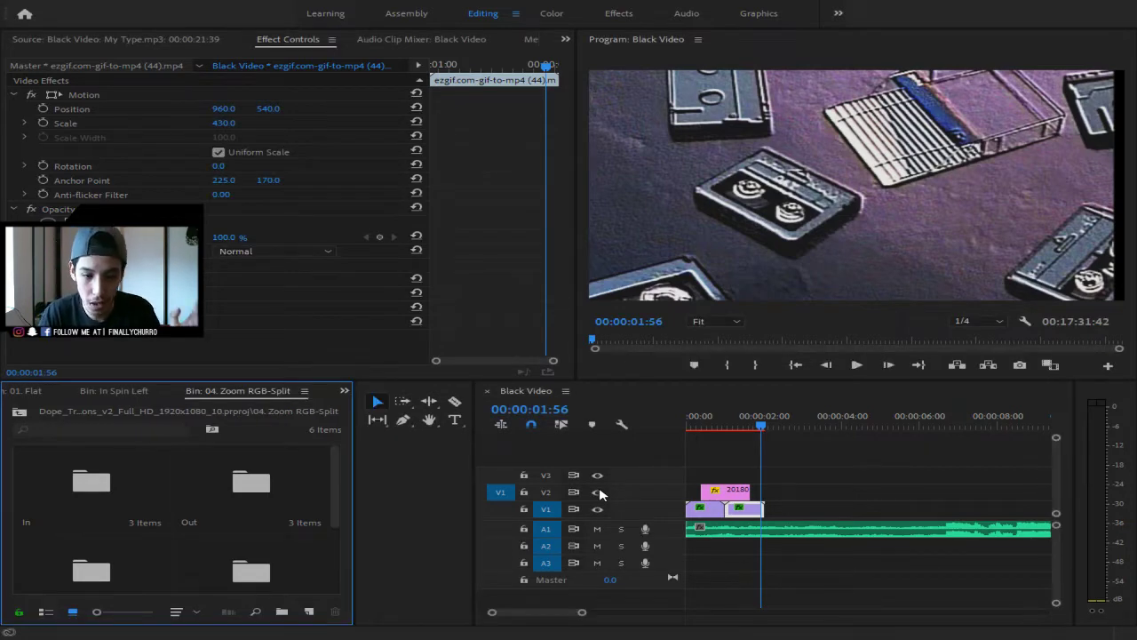
- Show the transitions project's folder list and zoom the timeline out to reveal the drift clips
{"action": "left_click", "coordinate": [344, 392]}
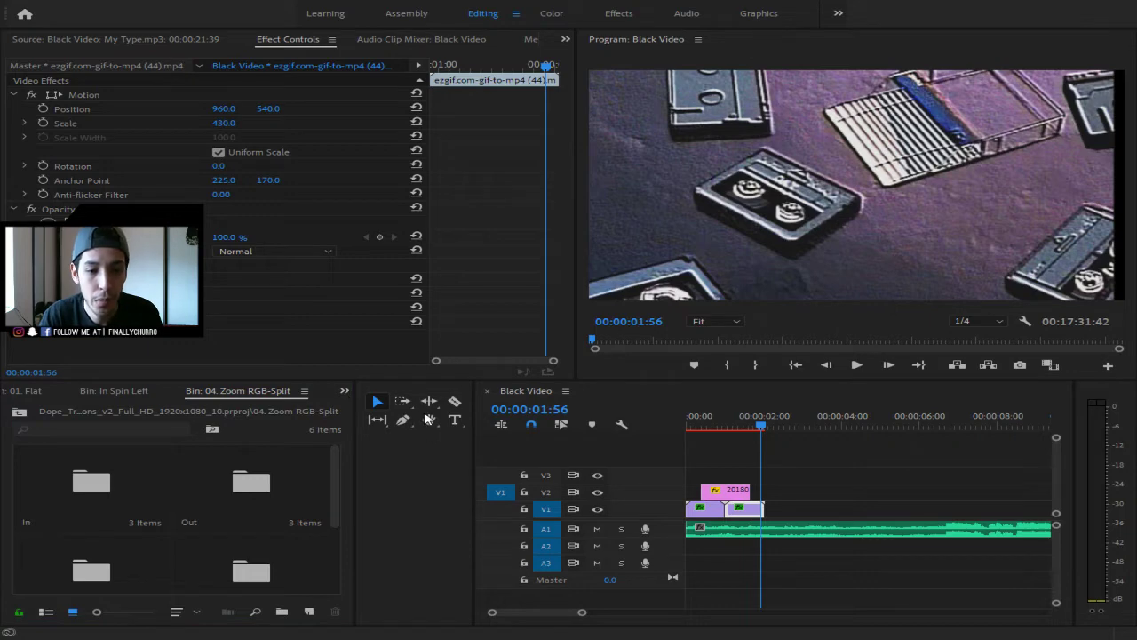
{"action": "left_click", "coordinate": [445, 519]}
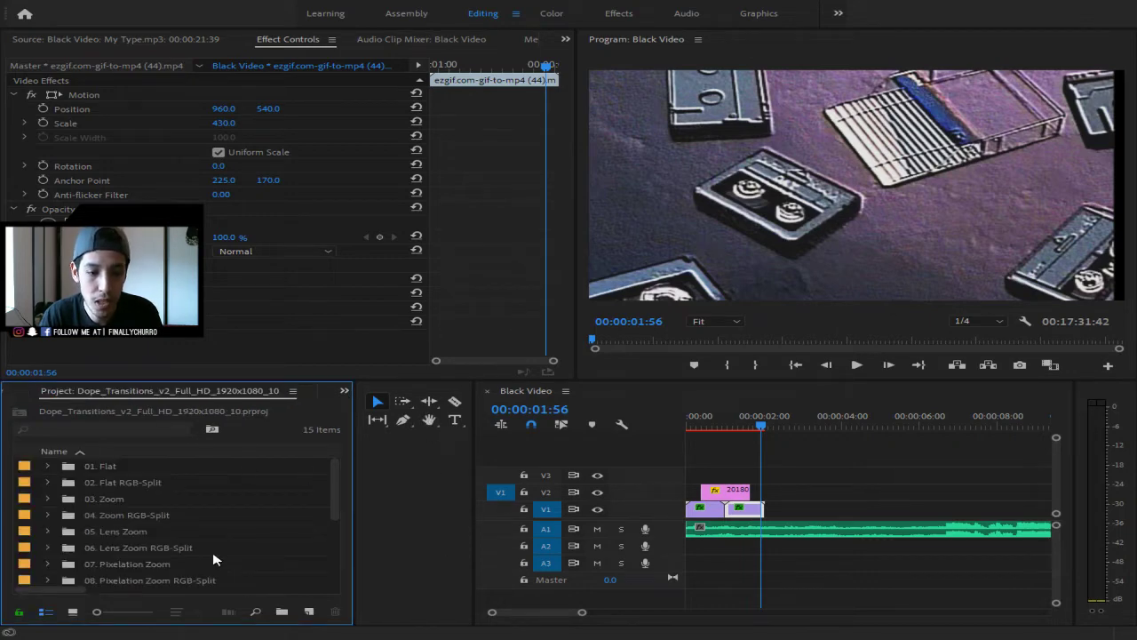
{"action": "scroll", "coordinate": [120, 528], "scroll_direction": "down", "scroll_amount": 2}
{"action": "scroll", "coordinate": [120, 531], "scroll_direction": "down", "scroll_amount": 3}
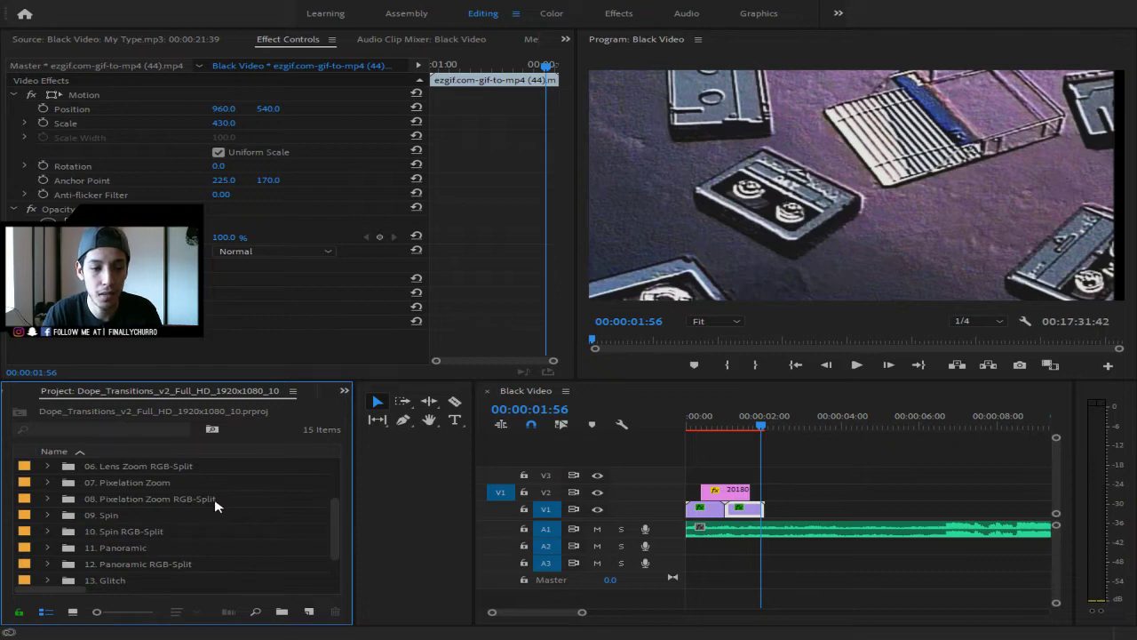
{"action": "scroll", "coordinate": [229, 544], "scroll_direction": "up", "scroll_amount": 3}
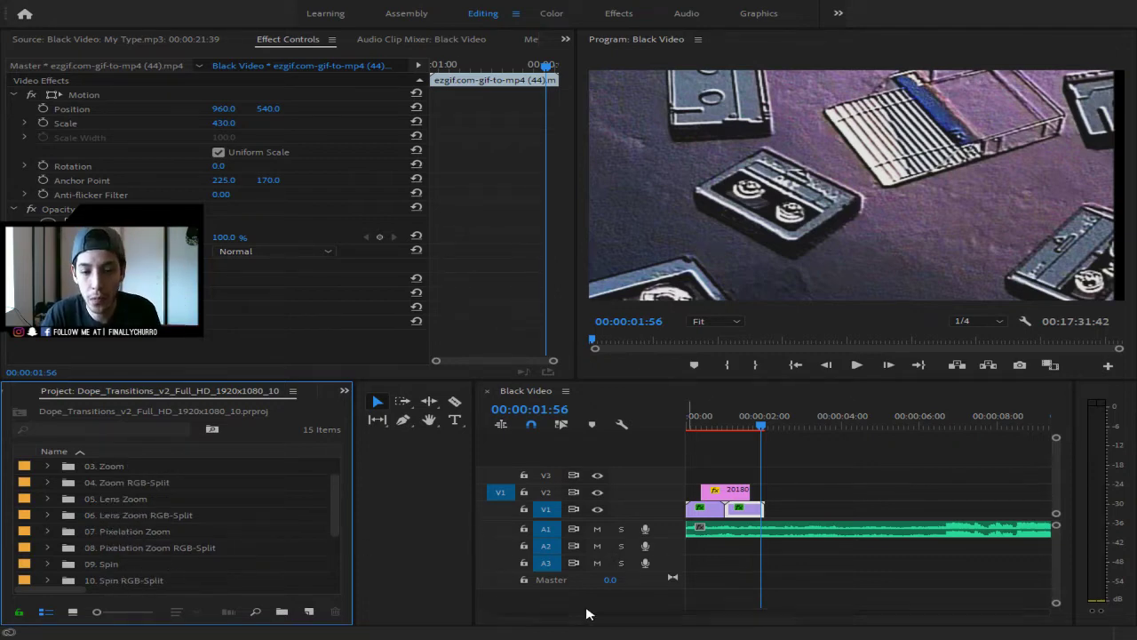
{"action": "left_click_drag", "start_coordinate": [582, 612], "coordinate": [726, 615]}
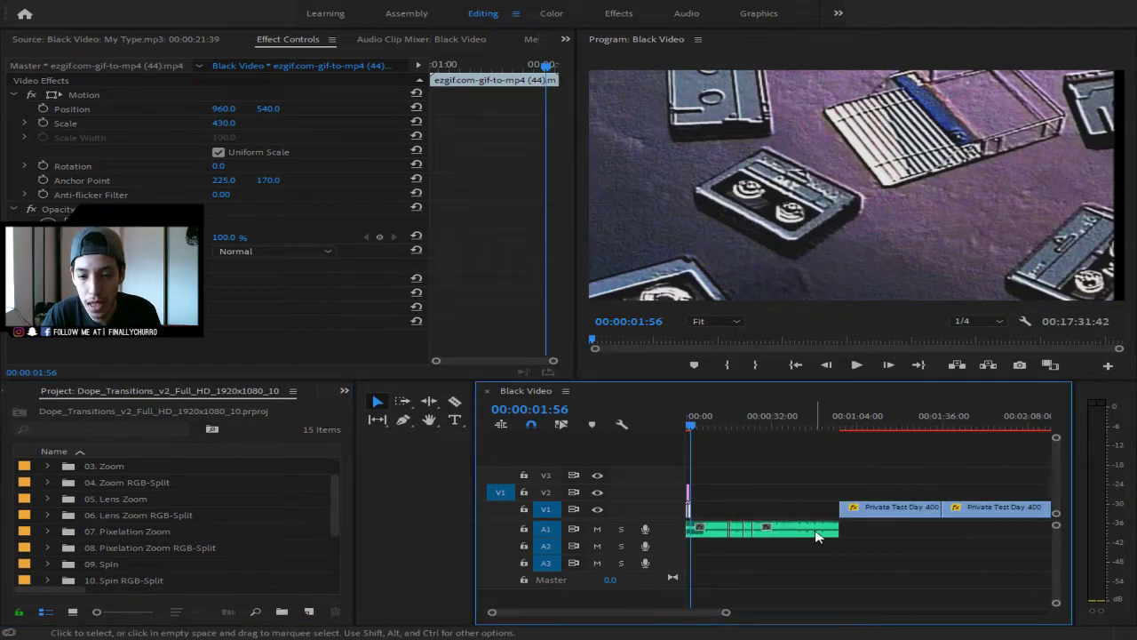
- Move the Private Test Day 400 drift clip left to follow the VCR clips, then preview it
{"action": "left_click_drag", "start_coordinate": [753, 516], "coordinate": [709, 515]}
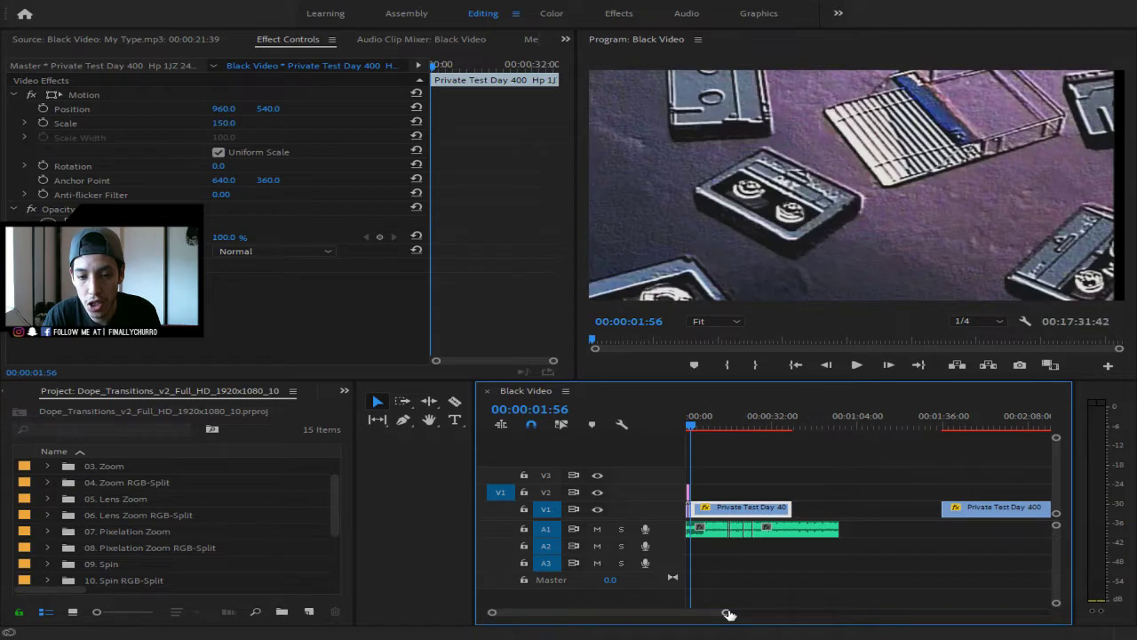
{"action": "left_click_drag", "start_coordinate": [726, 613], "coordinate": [659, 614]}
{"action": "key", "text": "space"}
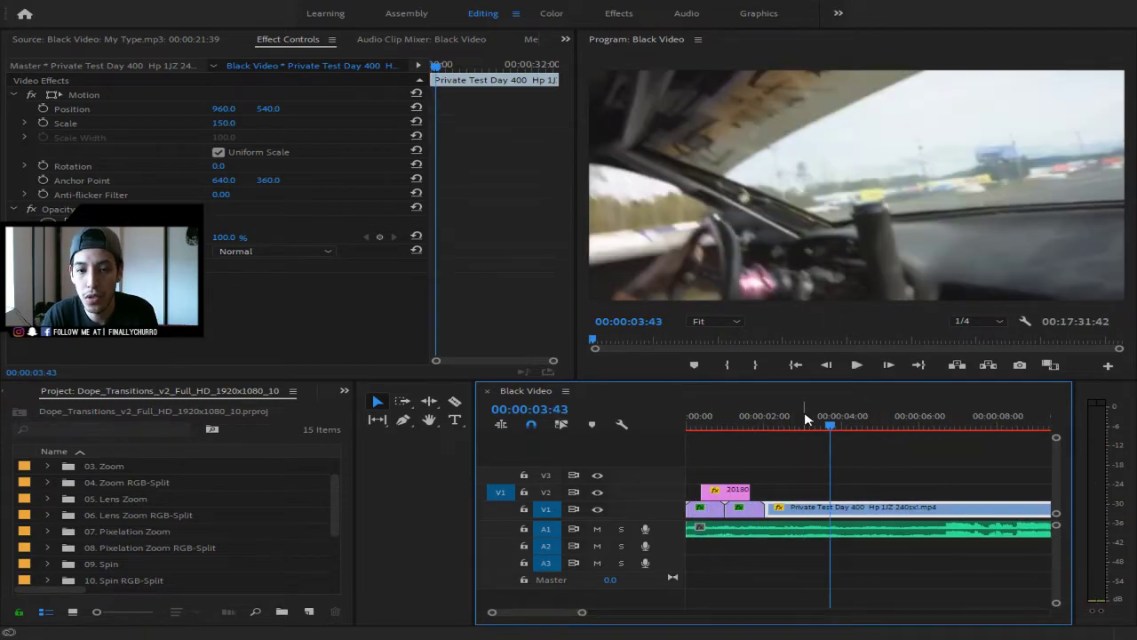
{"action": "left_click_drag", "start_coordinate": [829, 424], "coordinate": [766, 435]}
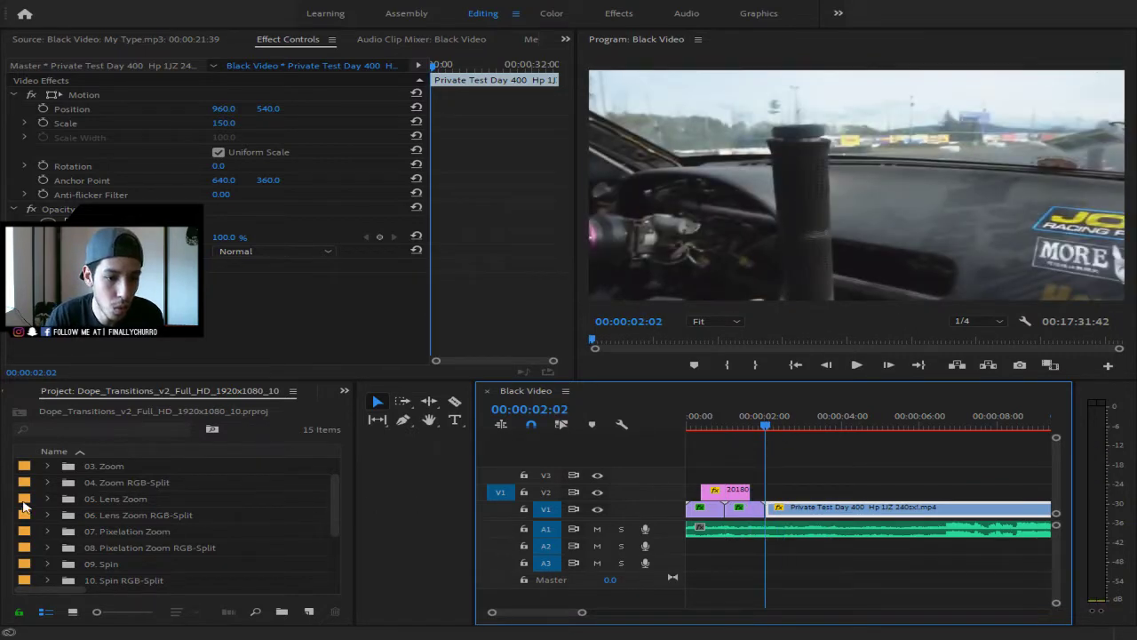
- Expand 03. Zoom > Out in the Project panel to list the zoom-out presets
{"action": "left_click", "coordinate": [55, 474]}
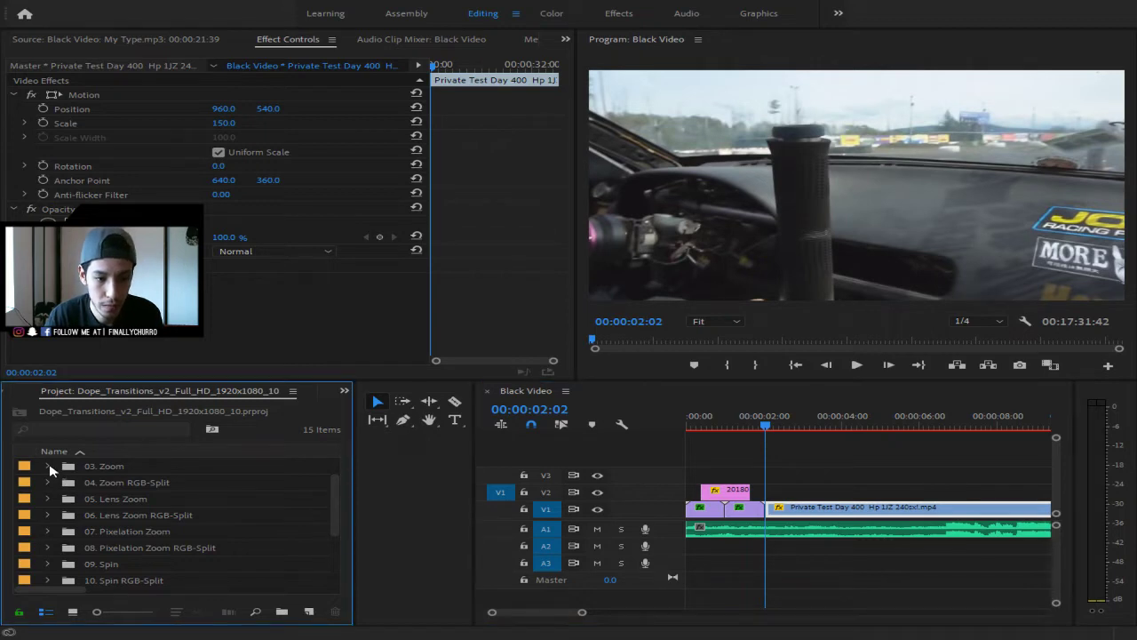
{"action": "left_click", "coordinate": [49, 467]}
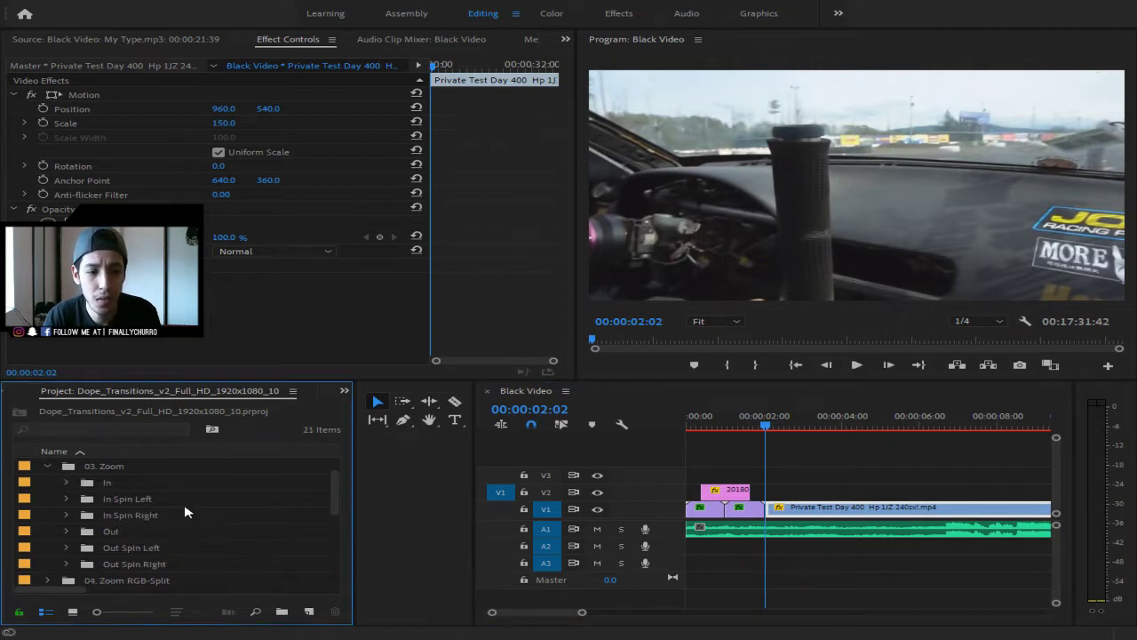
{"action": "left_click", "coordinate": [65, 531]}
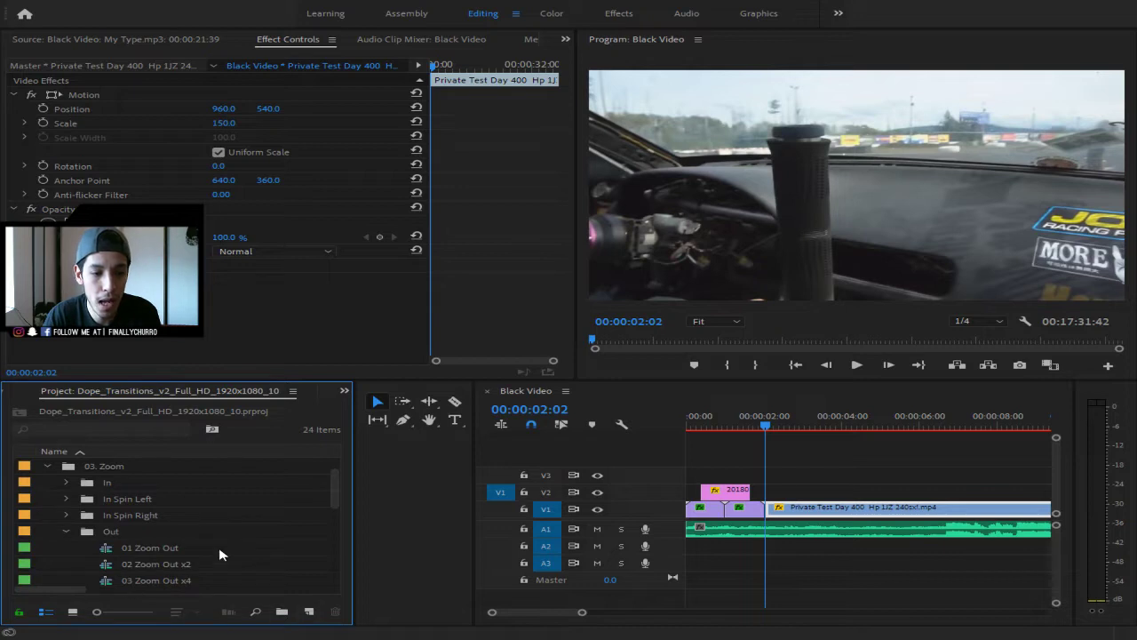
{"action": "scroll", "coordinate": [221, 555], "scroll_direction": "down", "scroll_amount": 1}
{"action": "left_click", "coordinate": [148, 517]}
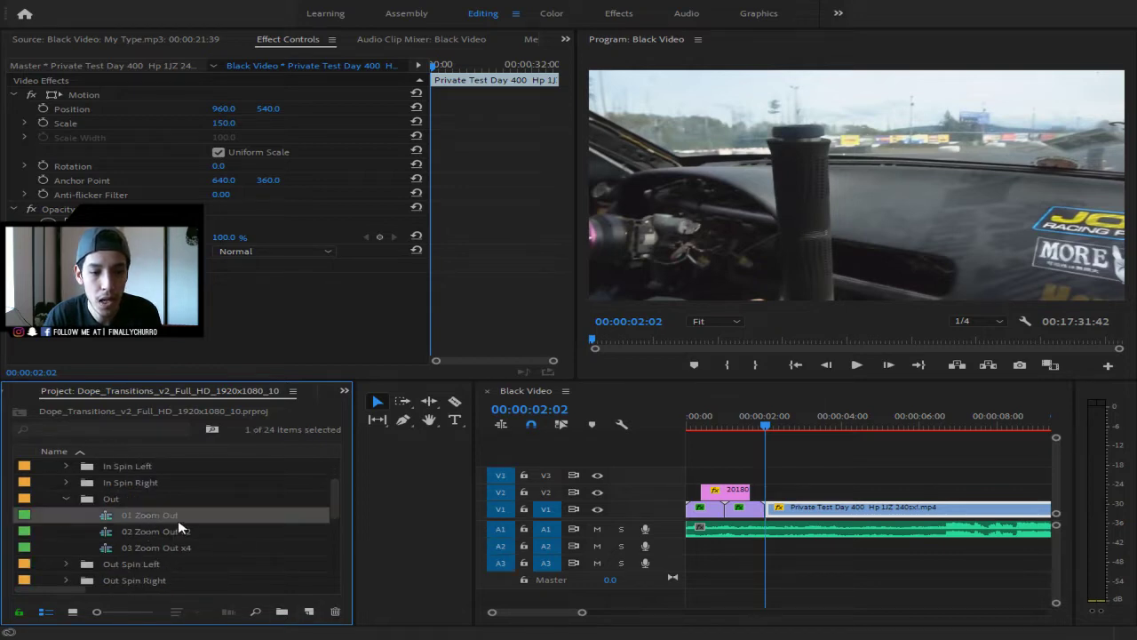
{"action": "left_click", "coordinate": [179, 516]}
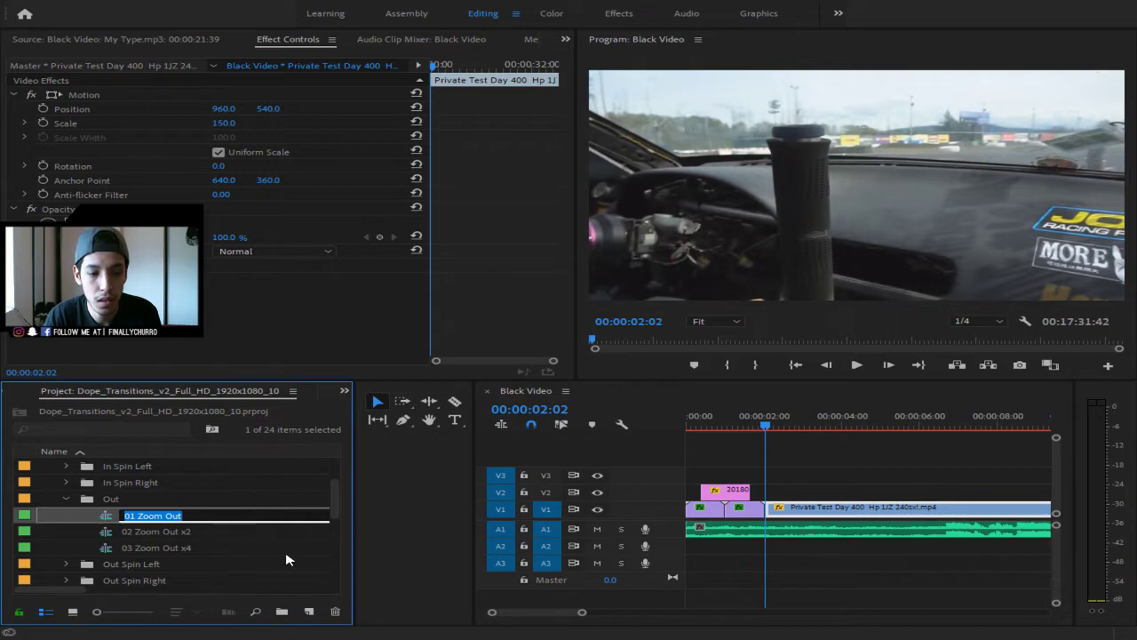
{"action": "left_click", "coordinate": [550, 13]}
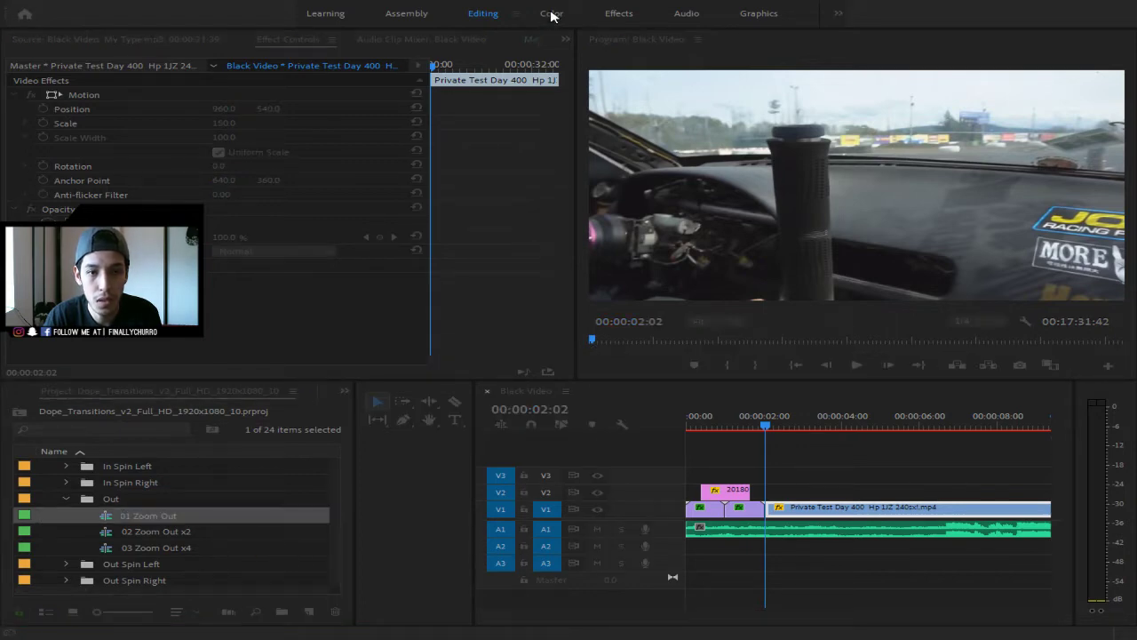
{"action": "left_click", "coordinate": [149, 517]}
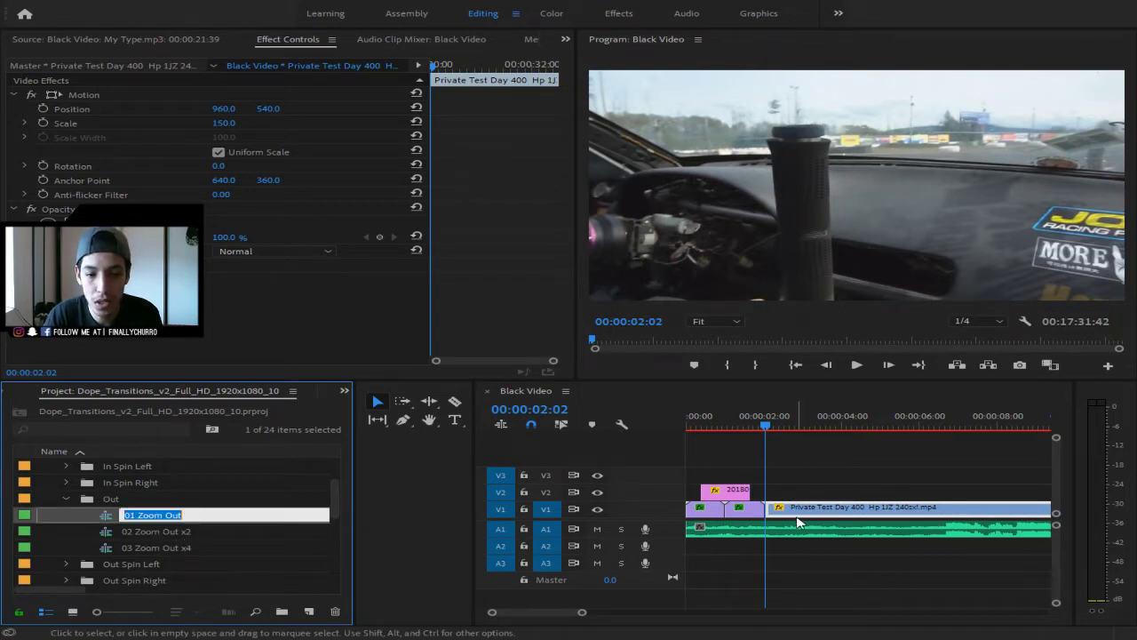
{"action": "left_click", "coordinate": [272, 492]}
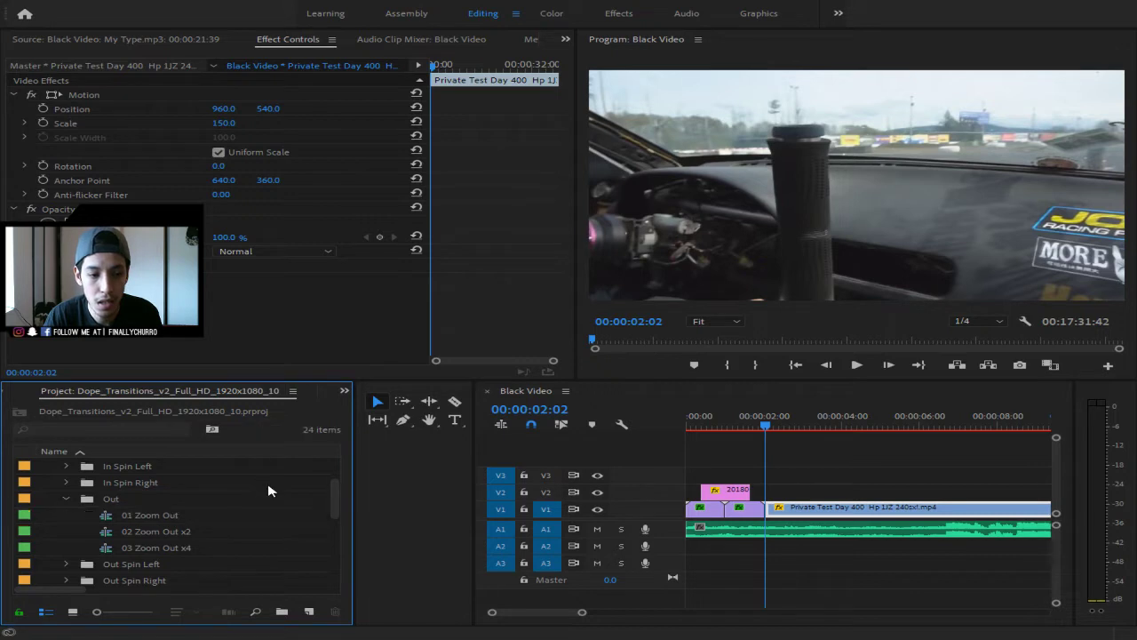
- Place the 01 Zoom Out transition at the cut and delete its extra copy on V2
{"action": "left_click_drag", "start_coordinate": [124, 516], "coordinate": [771, 544]}
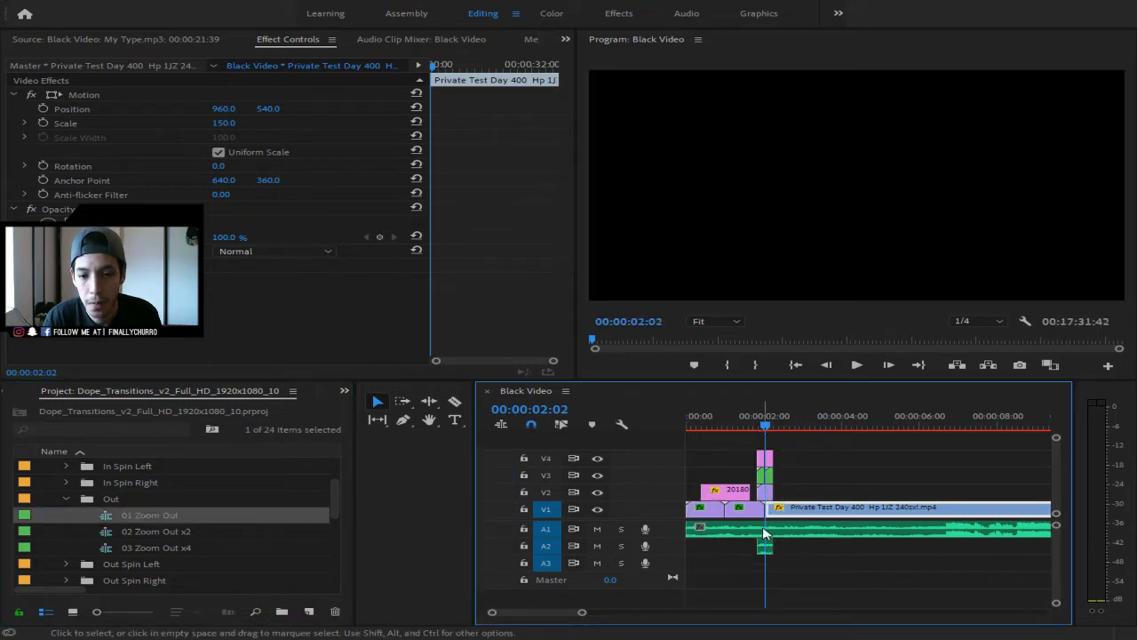
{"action": "left_click", "coordinate": [767, 494]}
{"action": "key", "text": "Delete"}
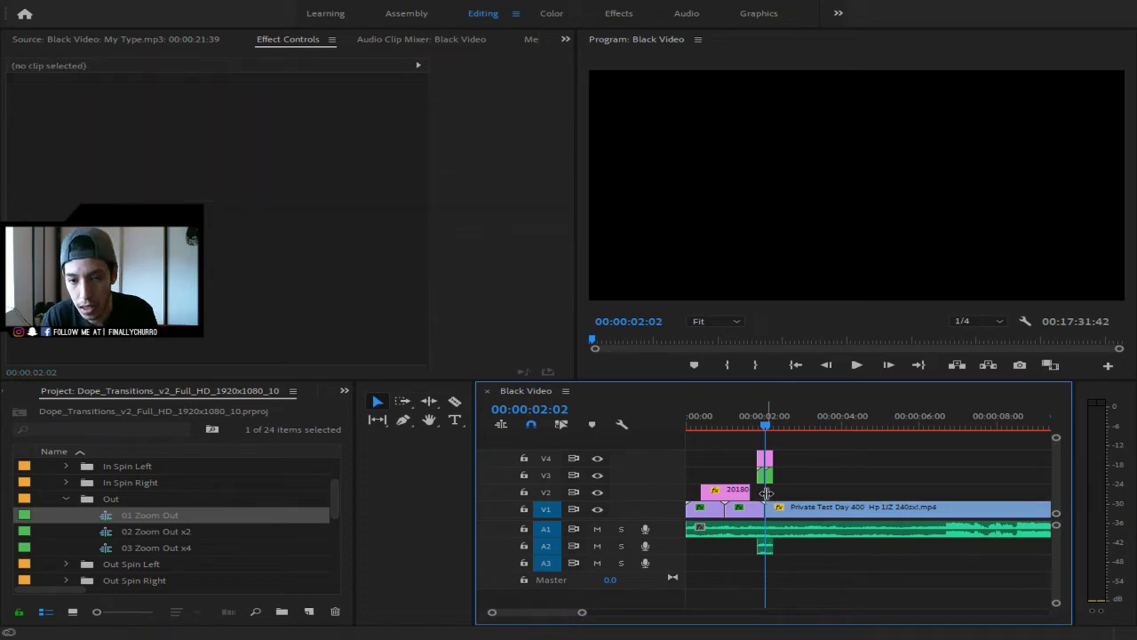
- Select the V3 and V4 transition clips and return the playhead to the sequence start
{"action": "left_click_drag", "start_coordinate": [791, 487], "coordinate": [757, 446]}
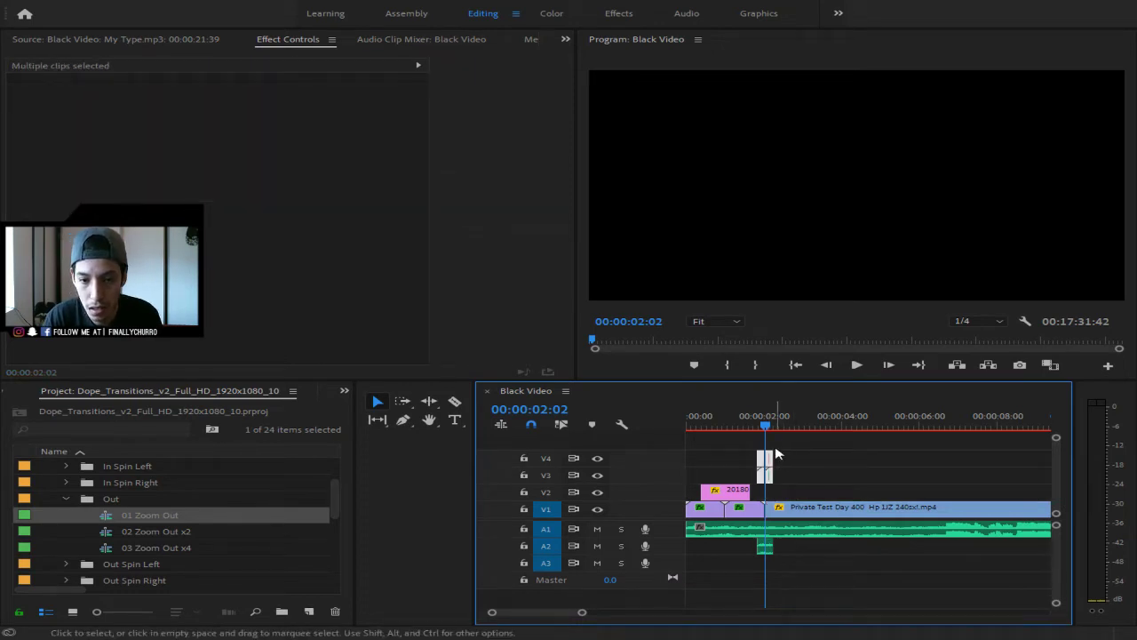
{"action": "left_click", "coordinate": [774, 488]}
{"action": "left_click_drag", "start_coordinate": [769, 484], "coordinate": [769, 491]}
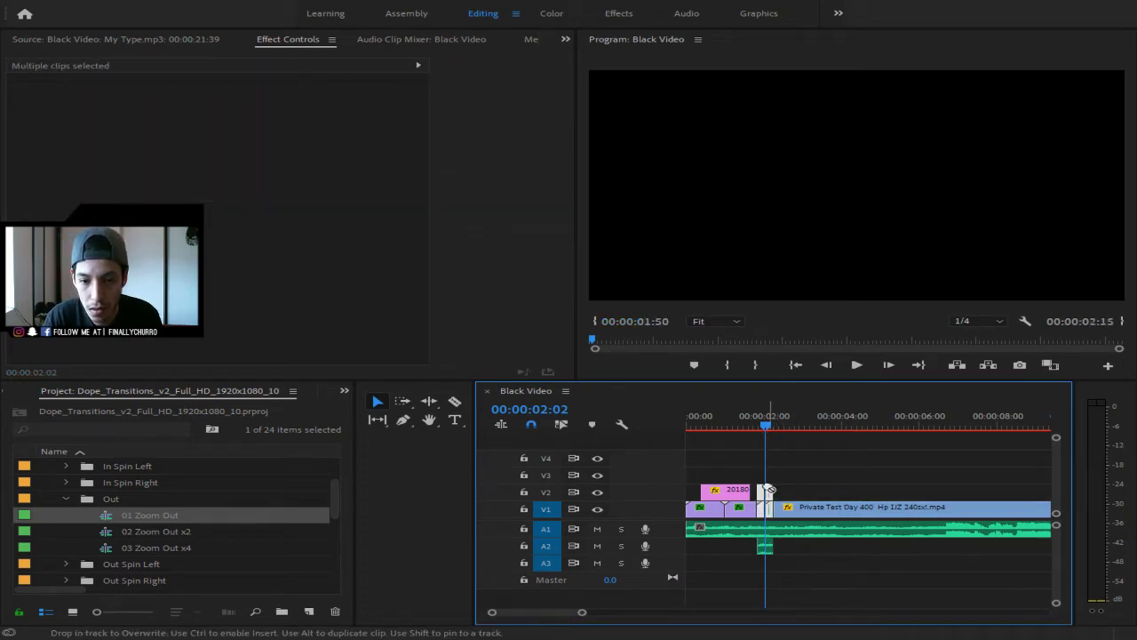
{"action": "key", "text": "ctrl+z"}
{"action": "left_click_drag", "start_coordinate": [756, 446], "coordinate": [767, 489]}
{"action": "left_click_drag", "start_coordinate": [780, 430], "coordinate": [693, 425]}
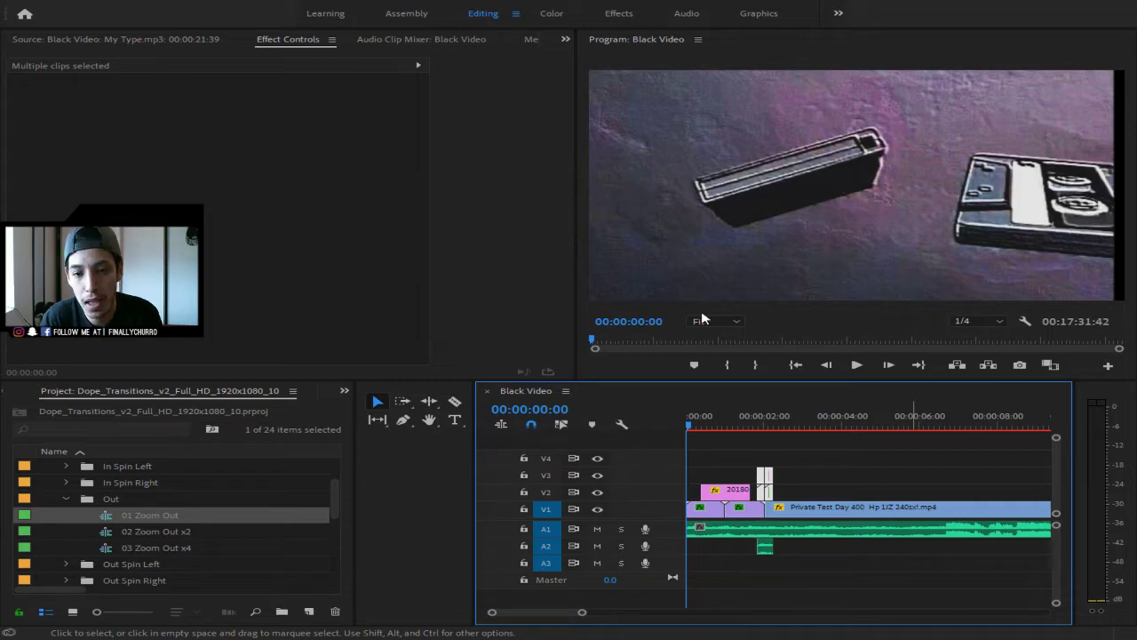
{"action": "key", "text": "Return"}
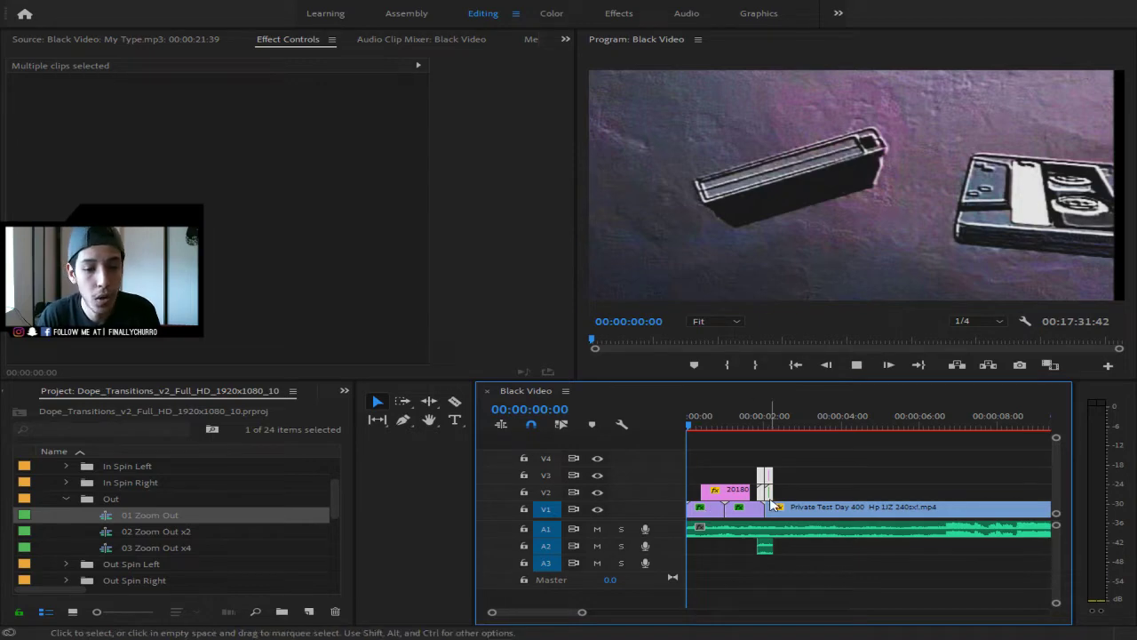
- Preview the cut, mark an out point at 00:00:02:16, and render in to out
{"action": "key", "text": "space"}
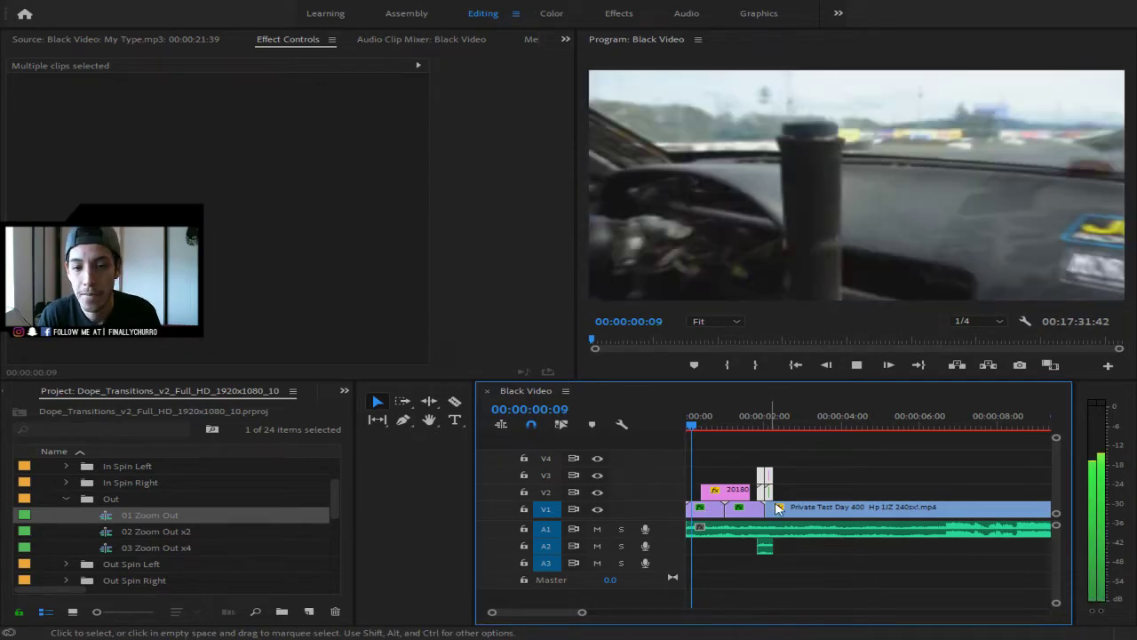
{"action": "left_click", "coordinate": [819, 416]}
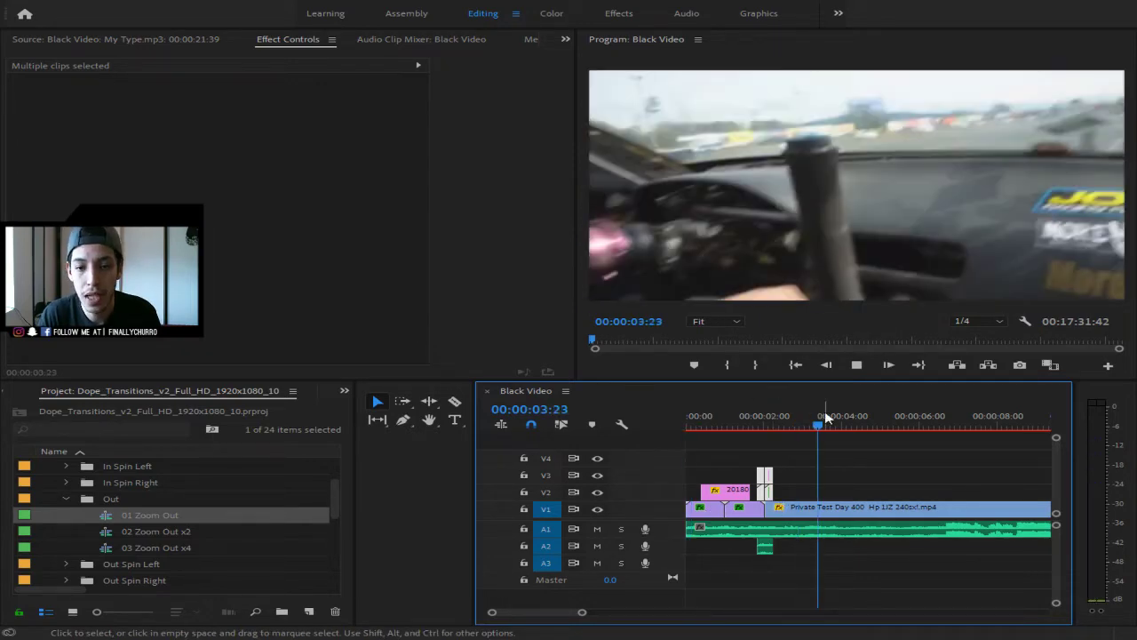
{"action": "left_click", "coordinate": [767, 426]}
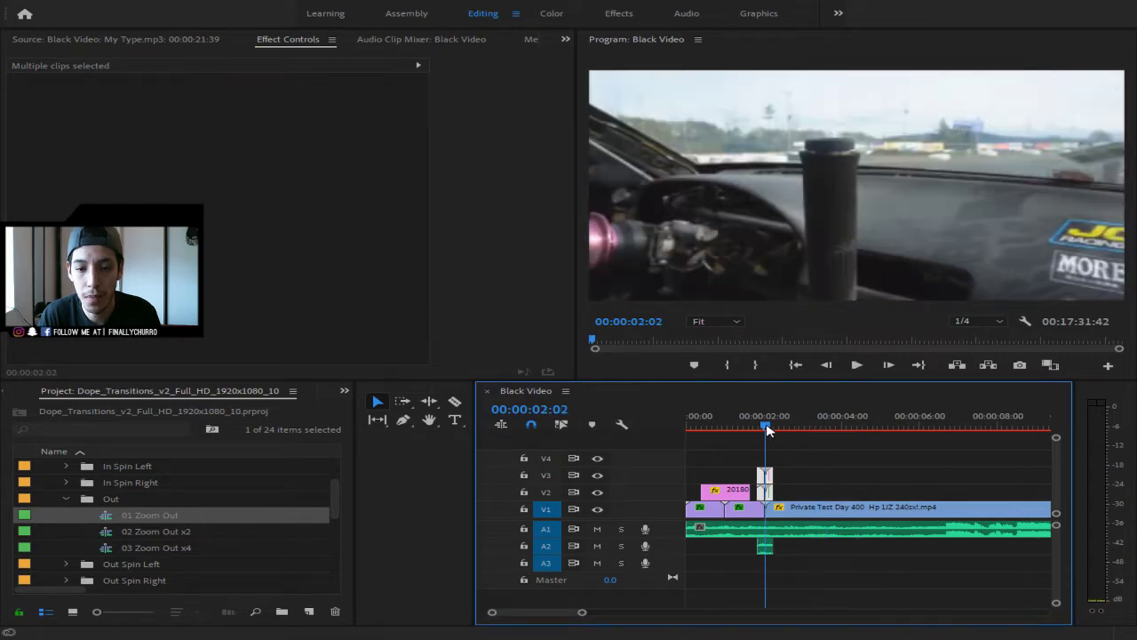
{"action": "left_click_drag", "start_coordinate": [771, 431], "coordinate": [773, 432]}
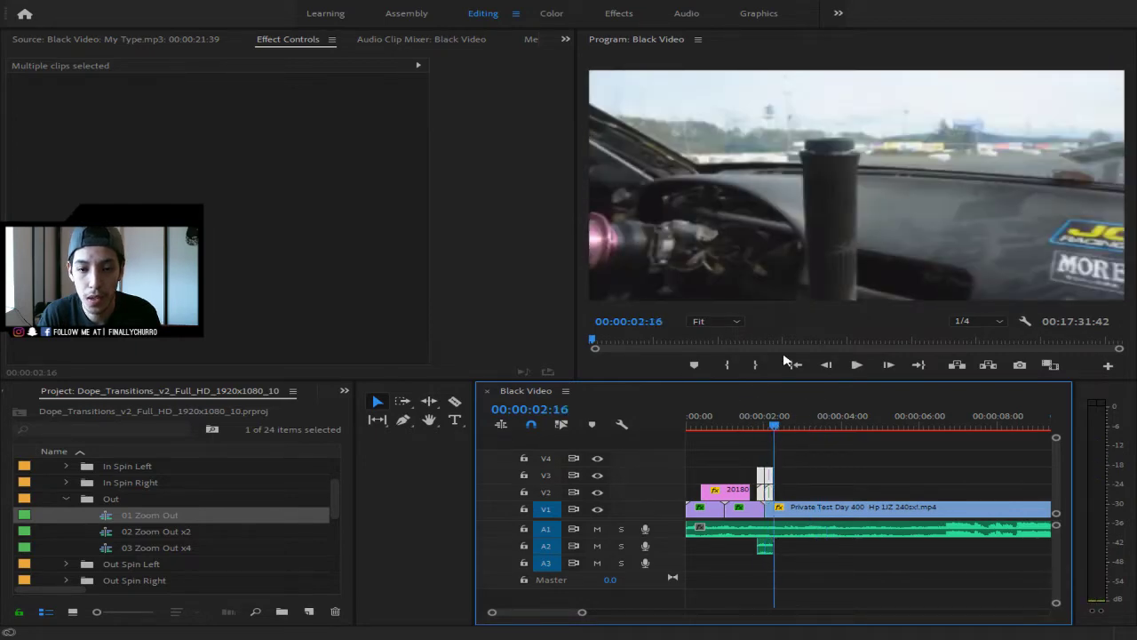
{"action": "left_click", "coordinate": [754, 366]}
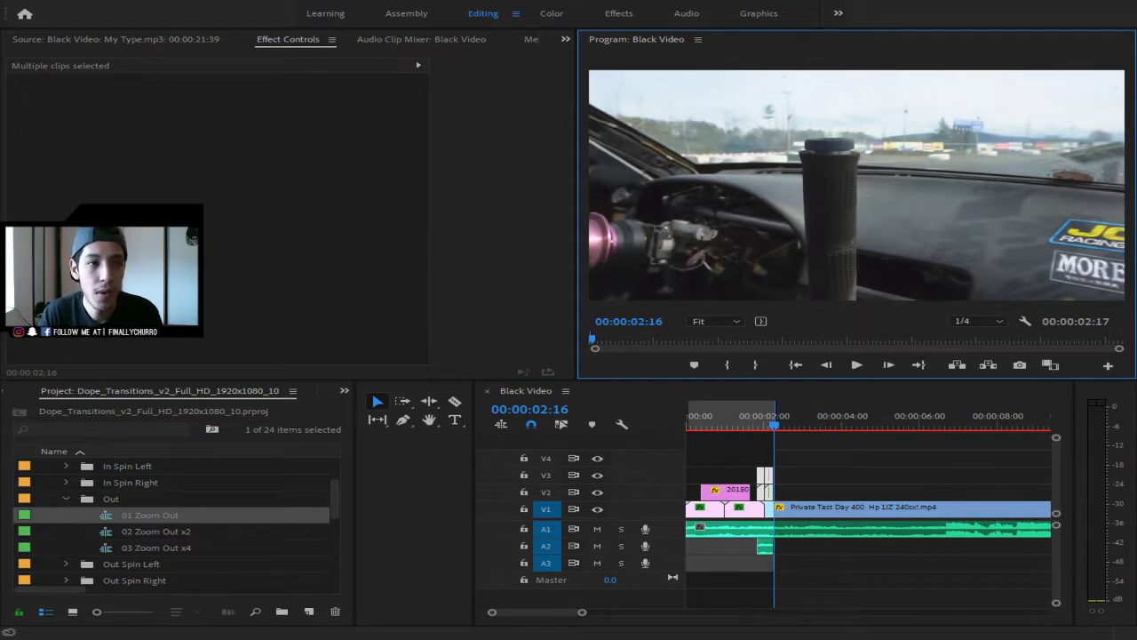
{"action": "left_click", "coordinate": [201, 50]}
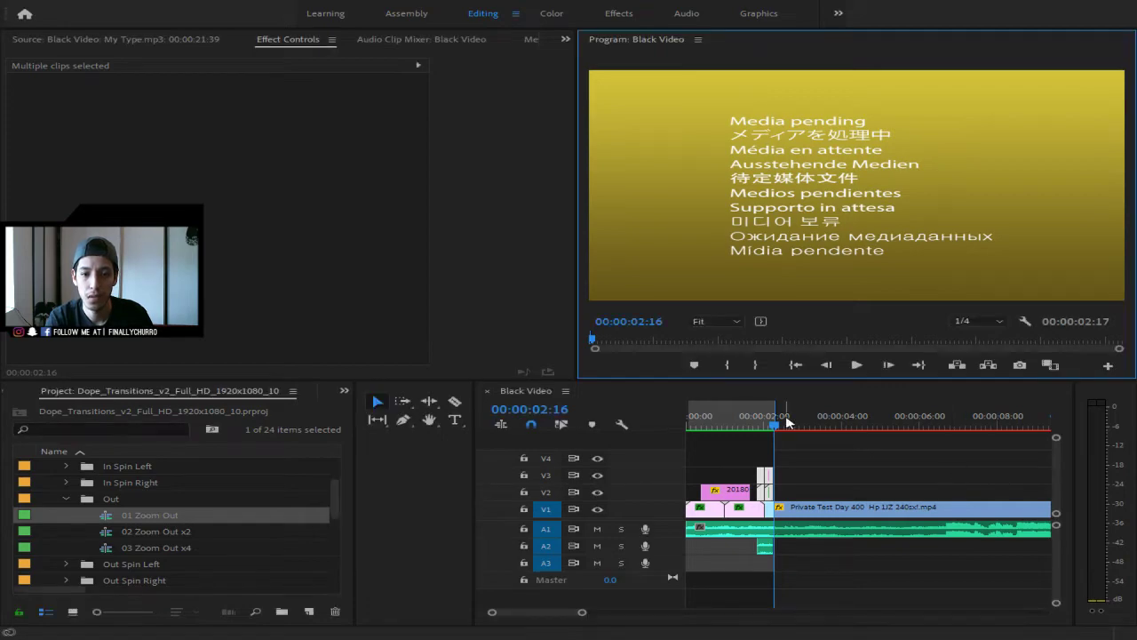
{"action": "left_click_drag", "start_coordinate": [773, 424], "coordinate": [724, 431]}
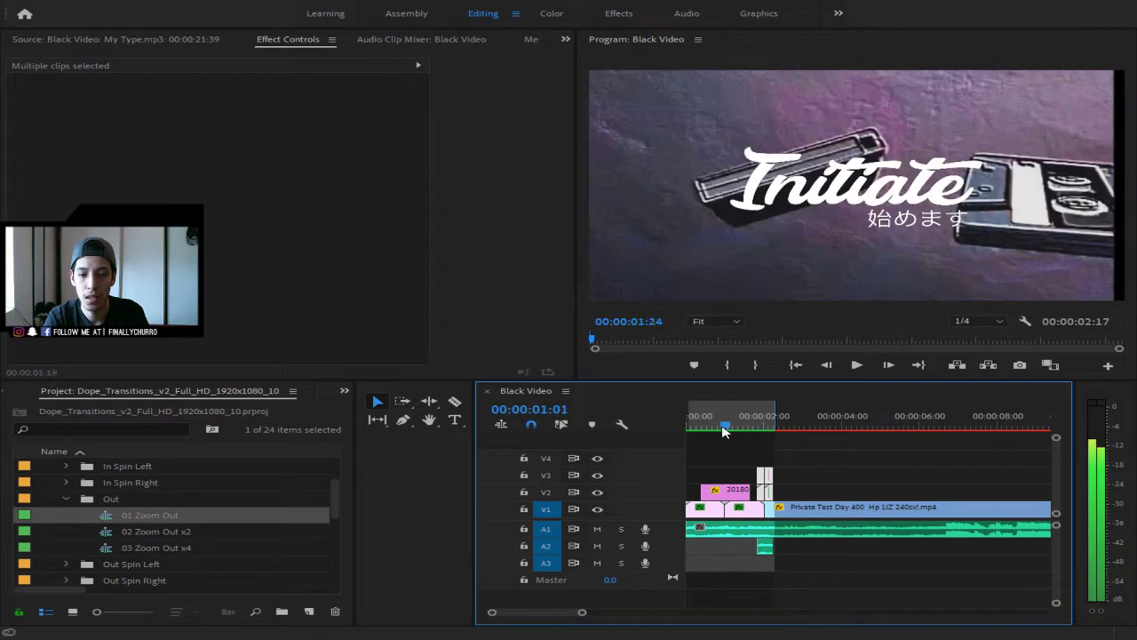
{"action": "left_click", "coordinate": [845, 506]}
{"action": "left_click_drag", "start_coordinate": [817, 415], "coordinate": [539, 449]}
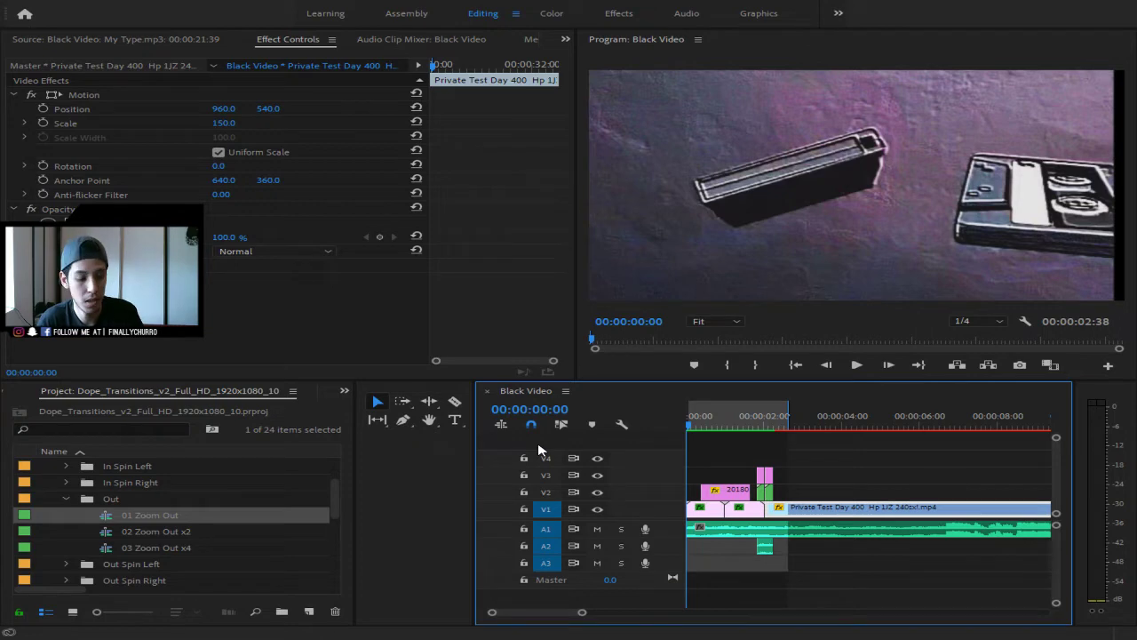
{"action": "key", "text": "space"}
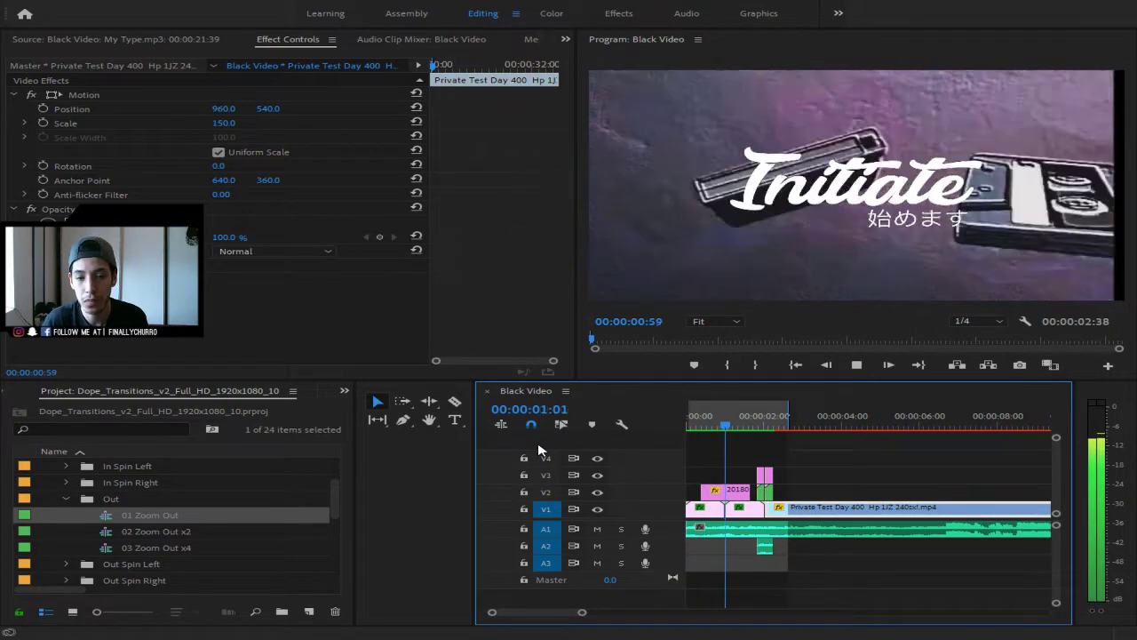
{"action": "key", "text": "space"}
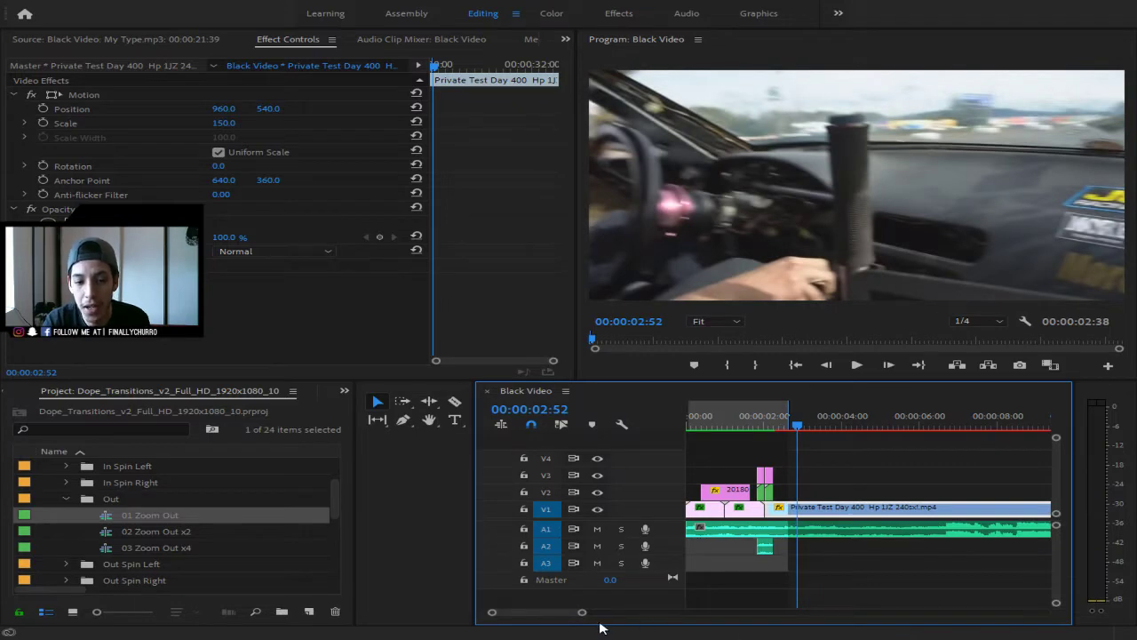
{"action": "left_click_drag", "start_coordinate": [582, 611], "coordinate": [551, 612]}
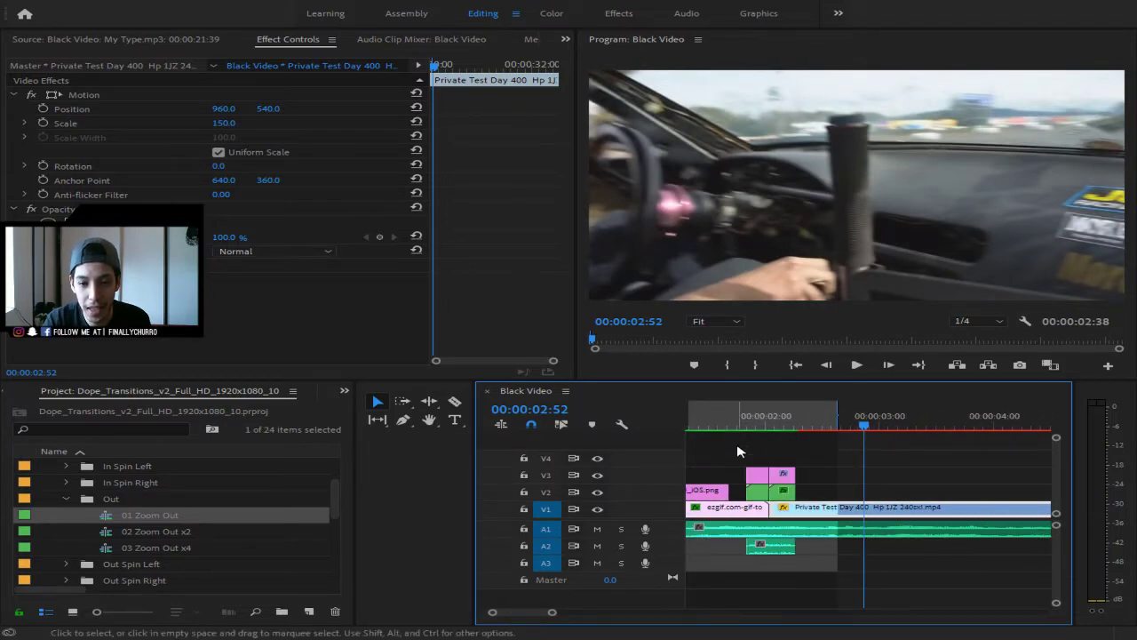
- Zoom in on the transition and place the playhead at 00:00:02:12
{"action": "mouse_move", "coordinate": [810, 417]}
{"action": "left_mouse_down"}
{"action": "mouse_move", "coordinate": [746, 419]}
{"action": "mouse_move", "coordinate": [820, 420]}
{"action": "mouse_move", "coordinate": [798, 421]}
{"action": "left_mouse_up"}
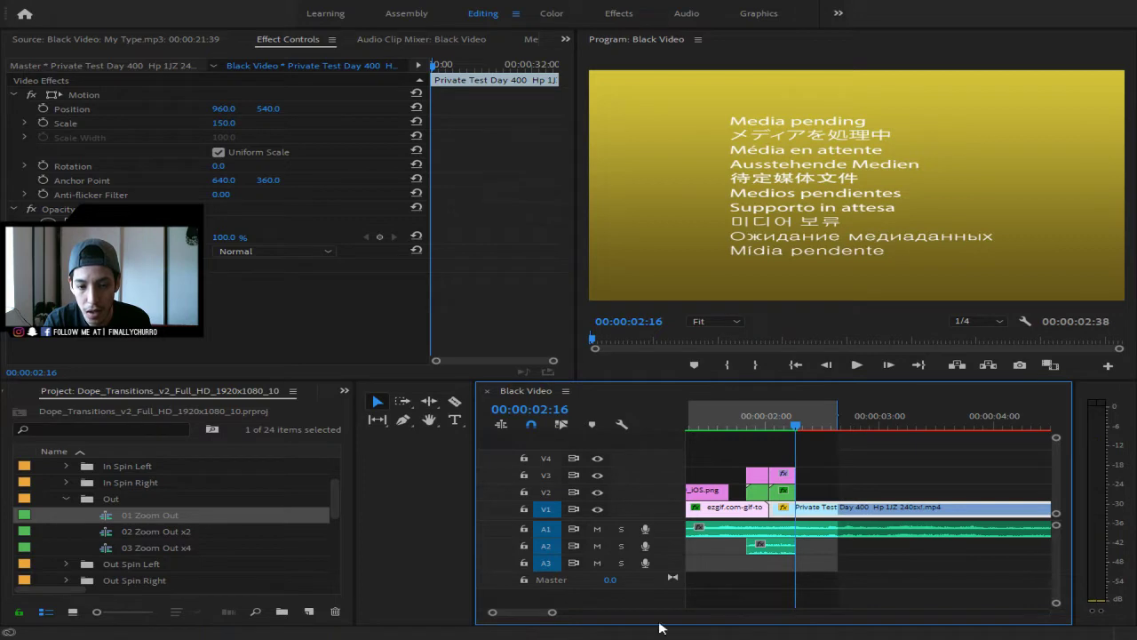
{"action": "left_click_drag", "start_coordinate": [552, 613], "coordinate": [524, 612]}
{"action": "left_click_drag", "start_coordinate": [779, 563], "coordinate": [795, 554]}
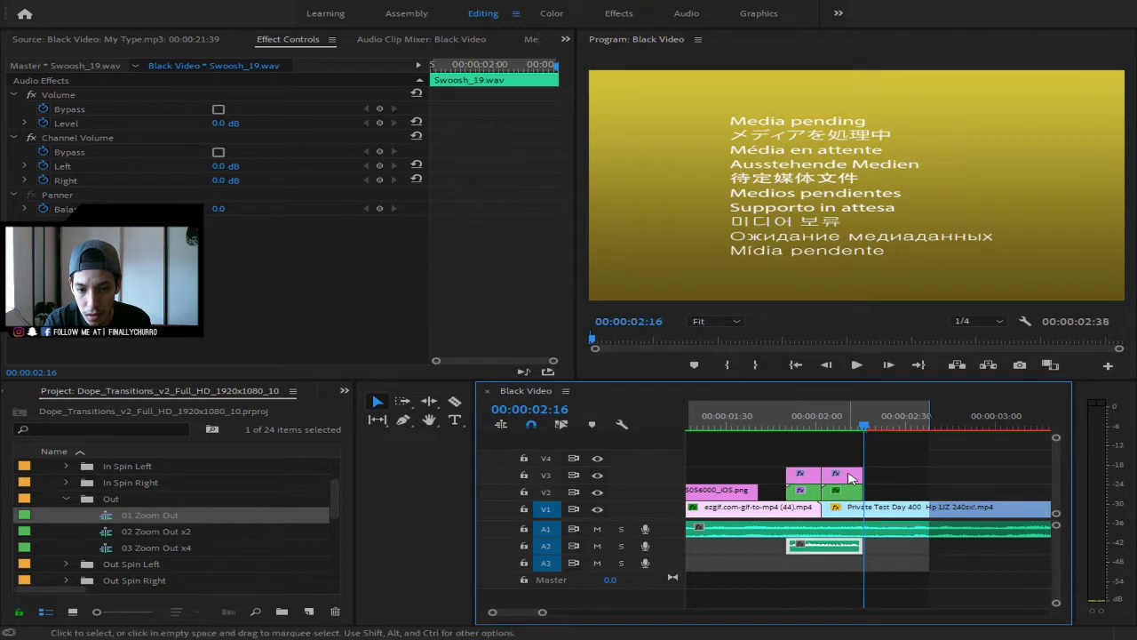
{"action": "left_click", "coordinate": [853, 426]}
- Split Swoosh_19.wav at 00:00:02:12 and delete its tail along with the V2/V3 clip tails
{"action": "key", "text": "c"}
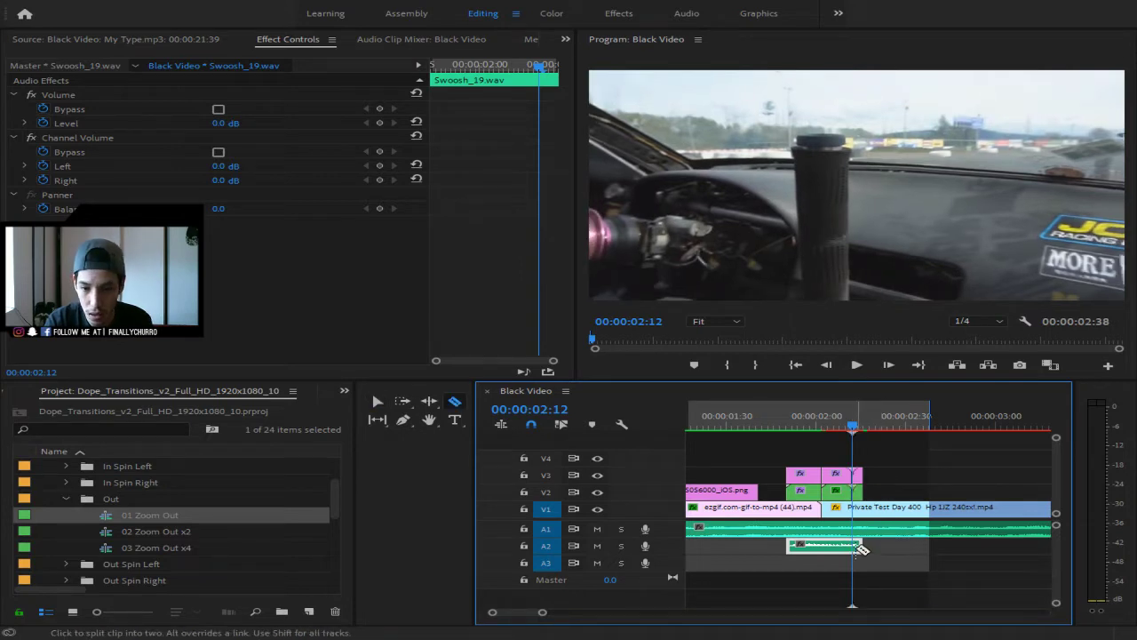
{"action": "left_click", "coordinate": [855, 549]}
{"action": "key", "text": "v"}
{"action": "left_click", "coordinate": [874, 560]}
{"action": "left_click", "coordinate": [858, 546]}
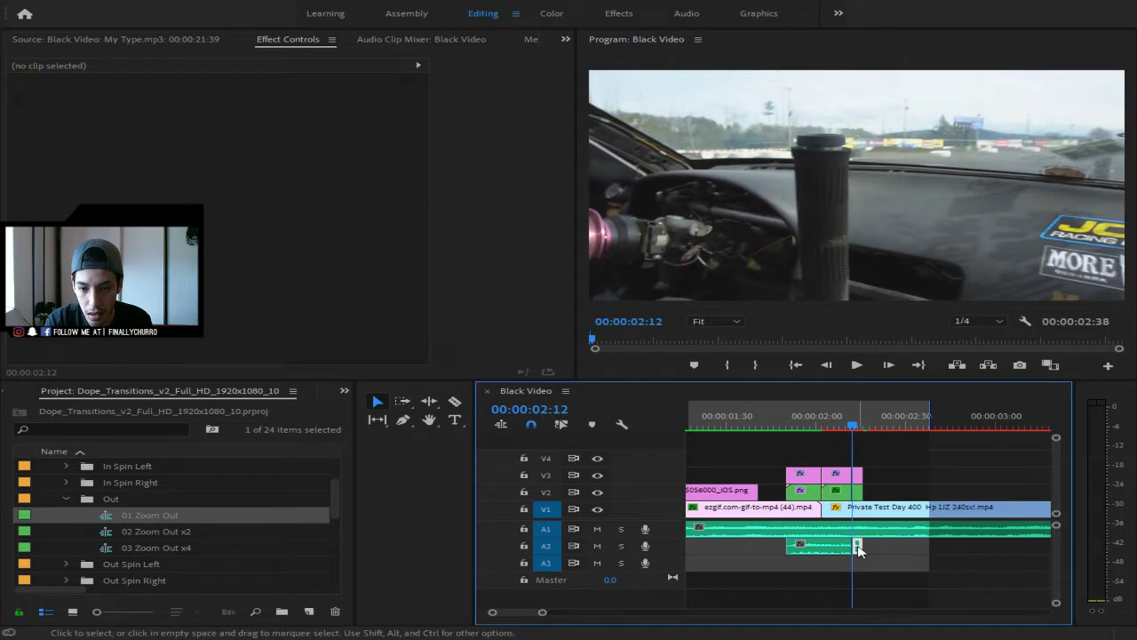
{"action": "left_click_drag", "start_coordinate": [868, 492], "coordinate": [860, 480]}
{"action": "key", "text": "Delete"}
{"action": "left_click_drag", "start_coordinate": [856, 429], "coordinate": [691, 427]}
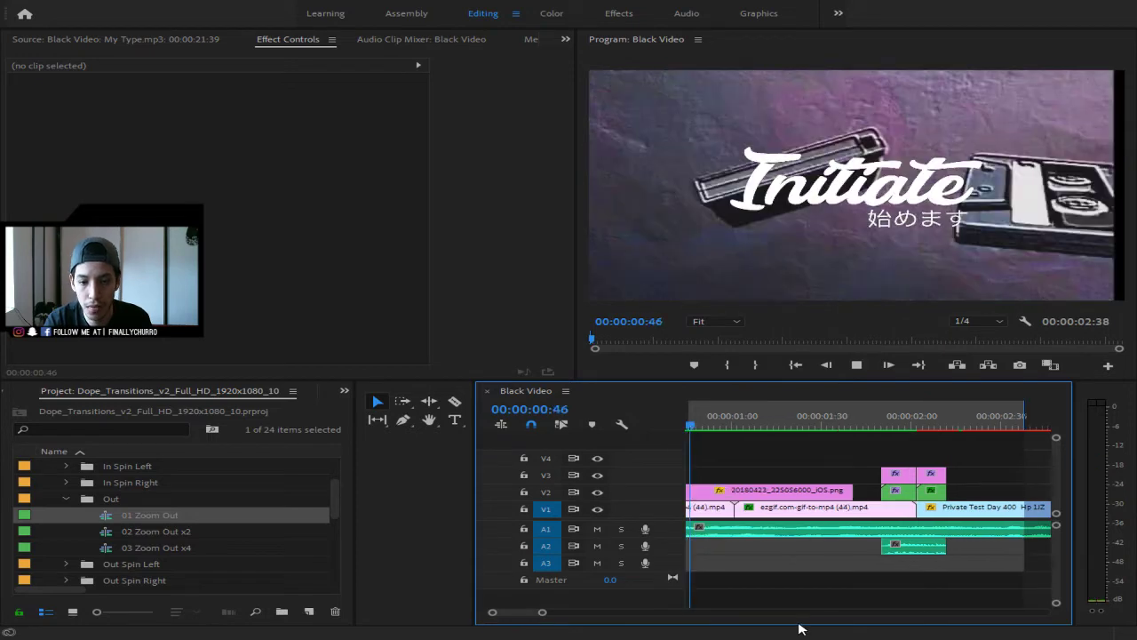
- Zoom the timeline to the opening seconds and scrub the drift footage from 00:00:02:38
{"action": "left_click_drag", "start_coordinate": [542, 612], "coordinate": [587, 613]}
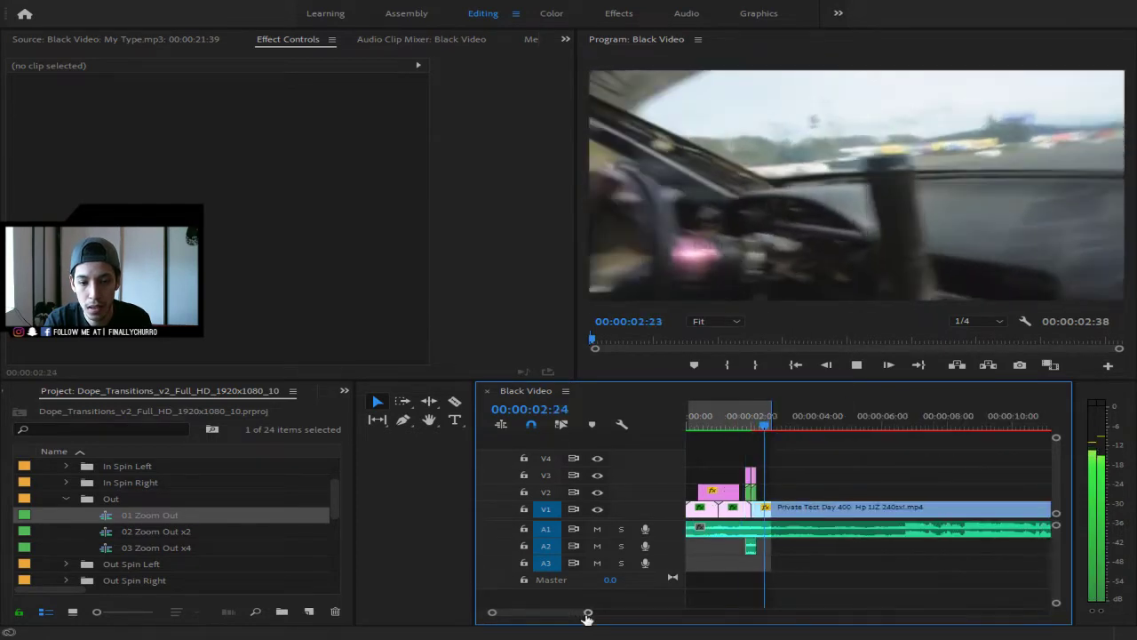
{"action": "key", "text": "space"}
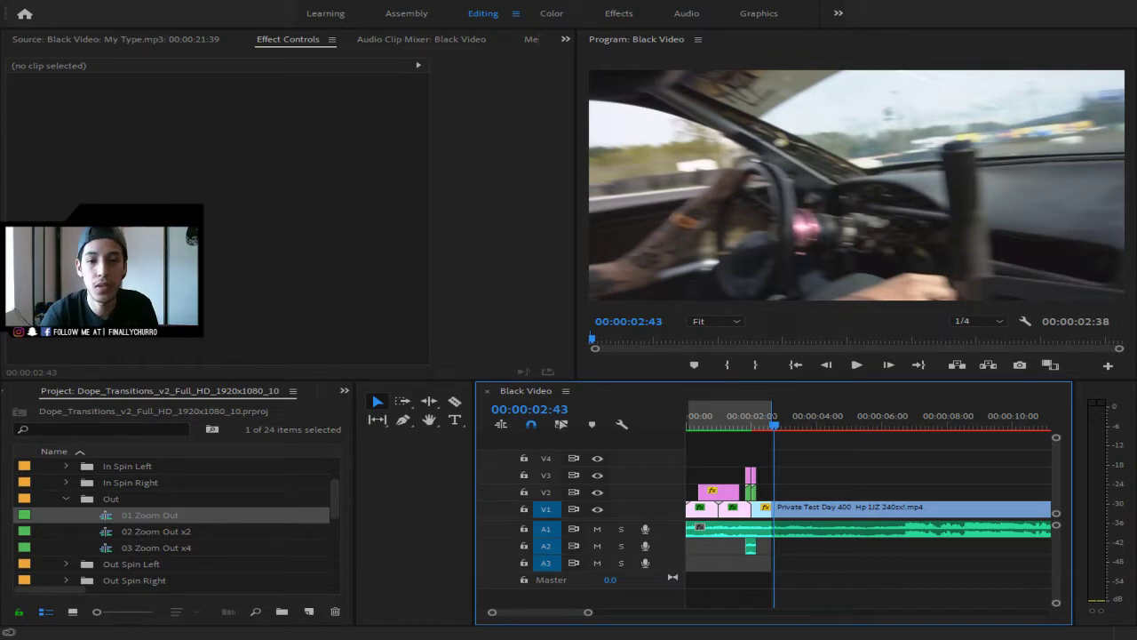
{"action": "left_click", "coordinate": [771, 427]}
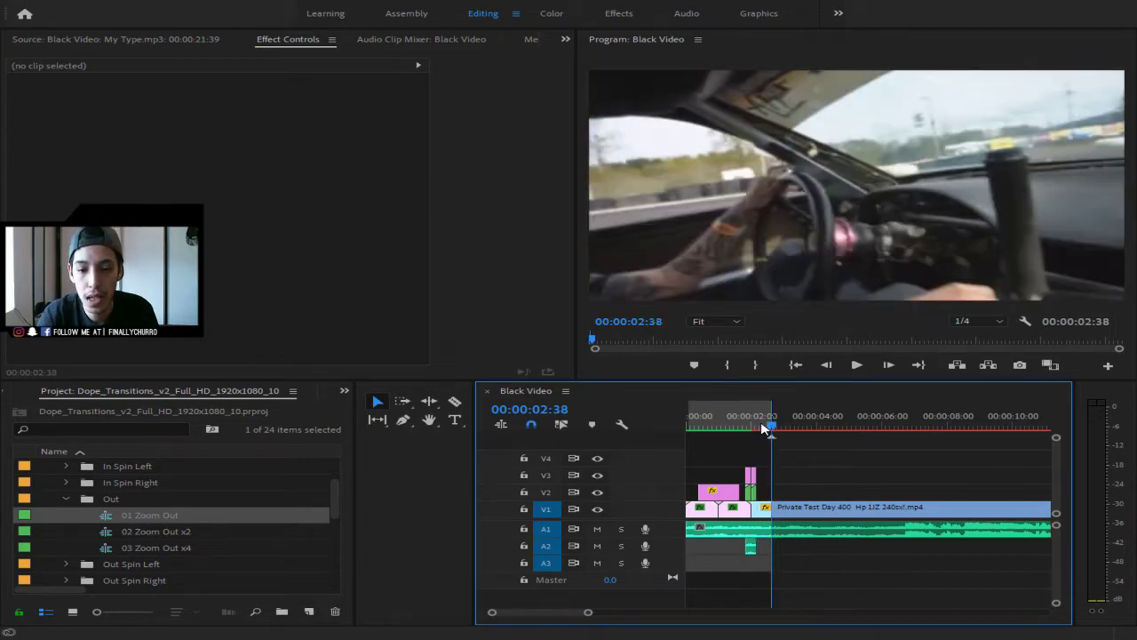
{"action": "left_click_drag", "start_coordinate": [770, 427], "coordinate": [810, 425]}
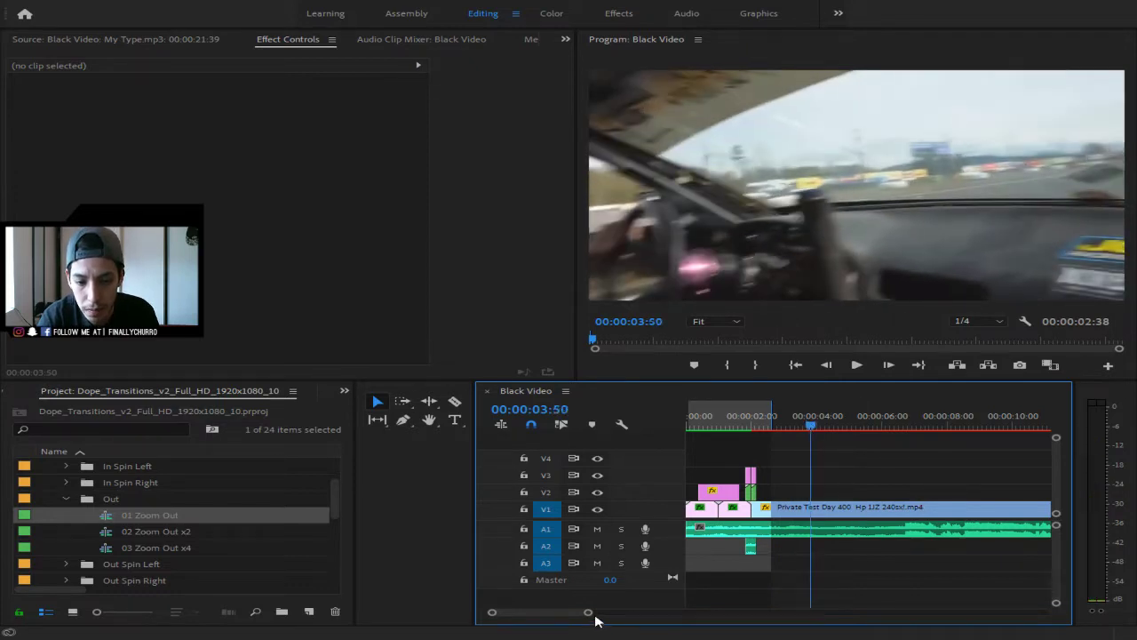
{"action": "scroll", "coordinate": [594, 618], "scroll_direction": "down", "scroll_amount": 3}
{"action": "scroll", "coordinate": [577, 615], "scroll_direction": "up", "scroll_amount": 3}
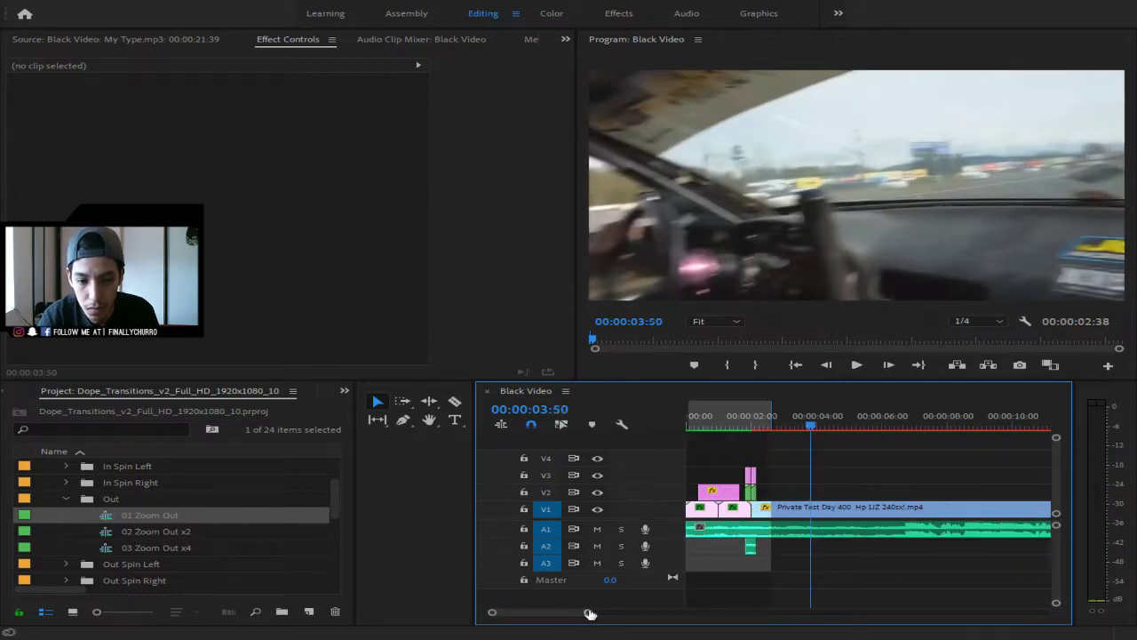
{"action": "mouse_move", "coordinate": [590, 613]}
{"action": "left_mouse_down"}
{"action": "mouse_move", "coordinate": [558, 617]}
{"action": "mouse_move", "coordinate": [593, 619]}
{"action": "left_mouse_up"}
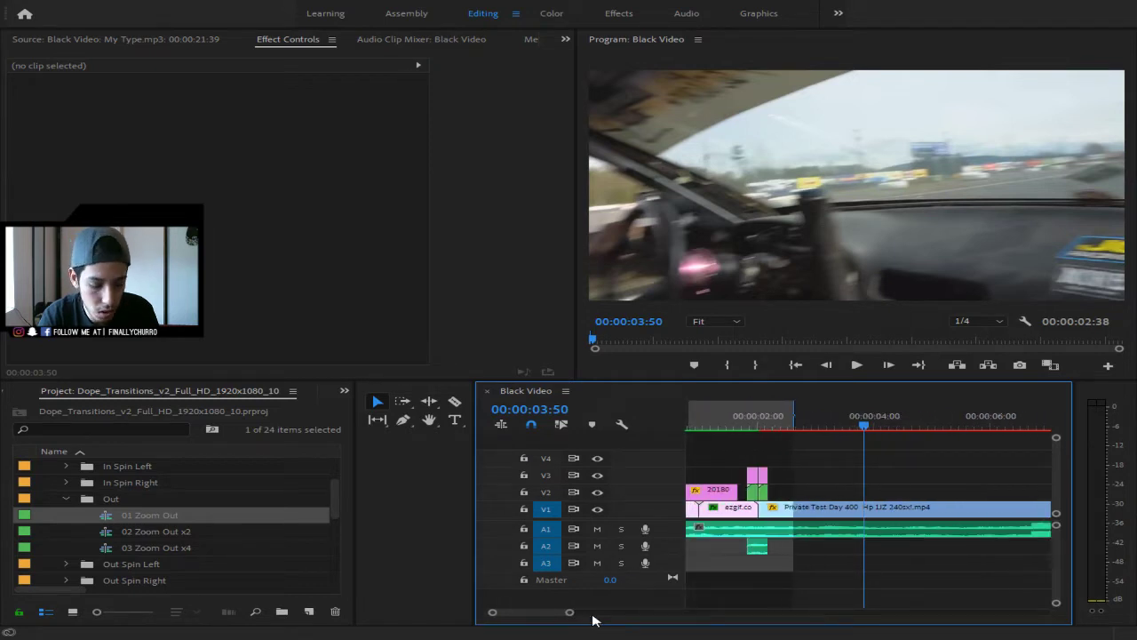
- Split the Private Test Day drift clip at 00:00:03:50 with the Razor tool
{"action": "key", "text": "c"}
{"action": "left_click", "coordinate": [865, 508]}
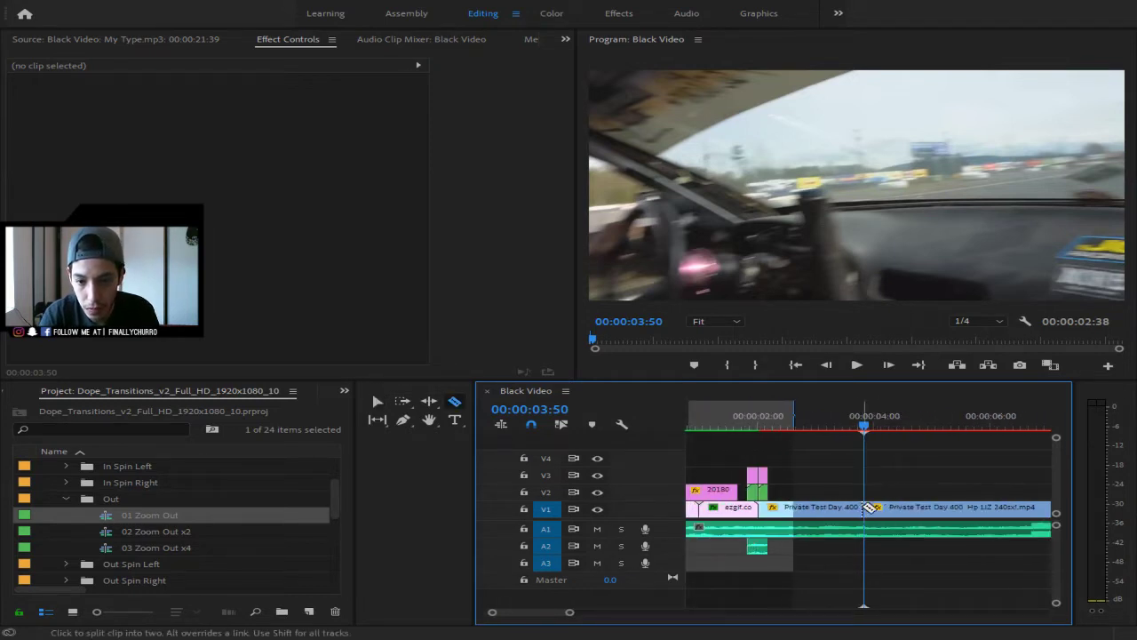
{"action": "key", "text": "v"}
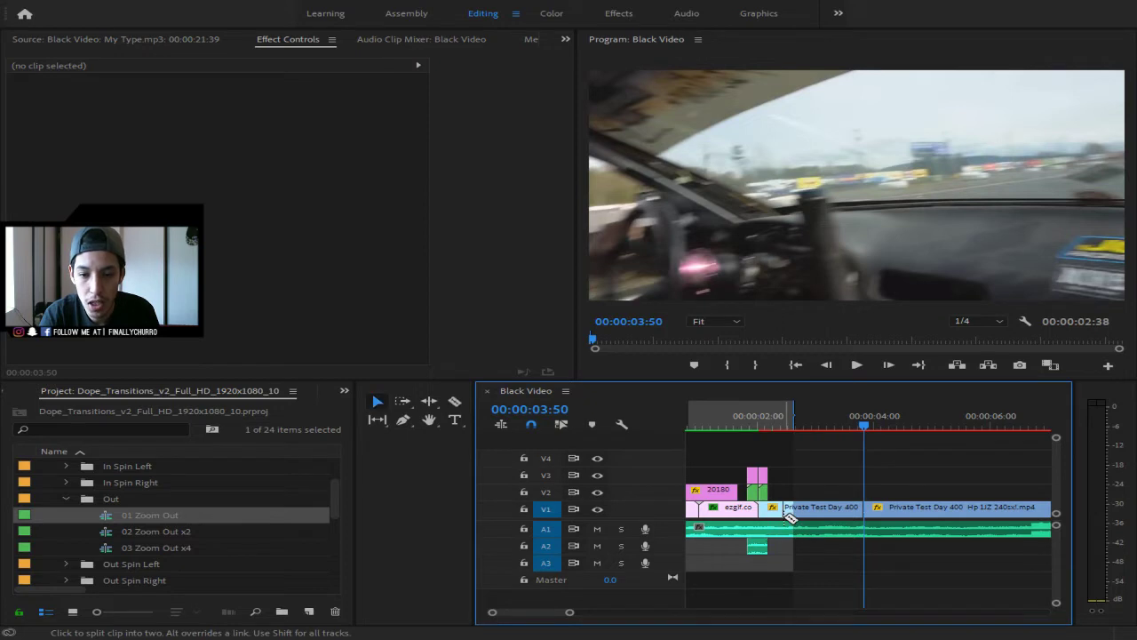
- Show the effect presets, select Retro Dream, and play from about 00:00:02:12
{"action": "left_click", "coordinate": [345, 393]}
{"action": "key", "text": "shift+7"}
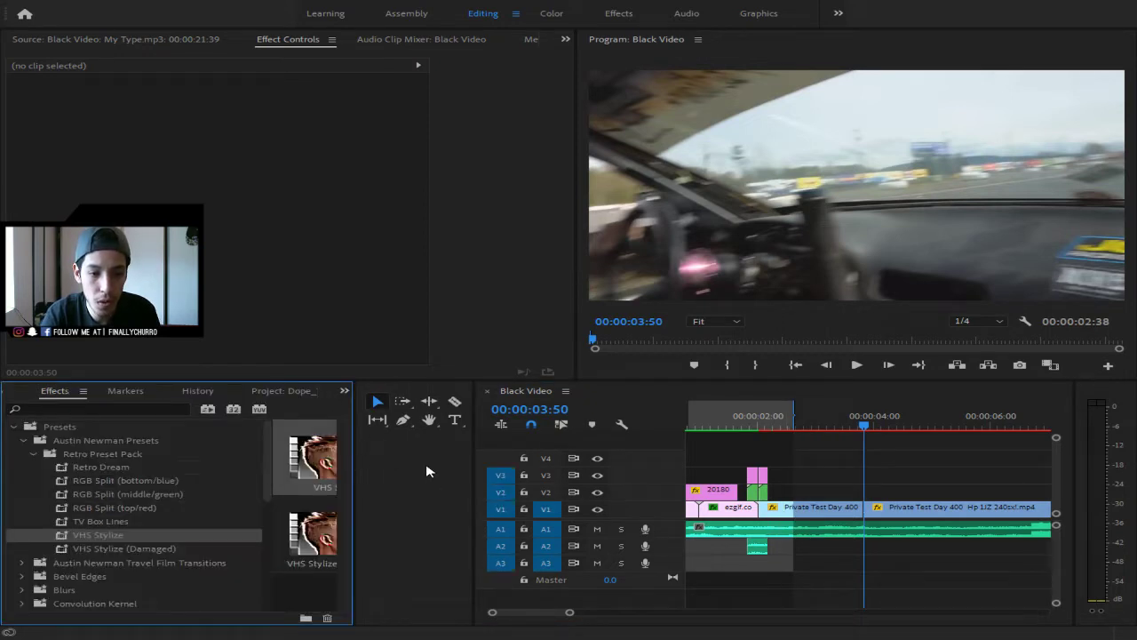
{"action": "left_click", "coordinate": [135, 473]}
{"action": "left_click_drag", "start_coordinate": [843, 432], "coordinate": [685, 456]}
{"action": "key", "text": "space"}
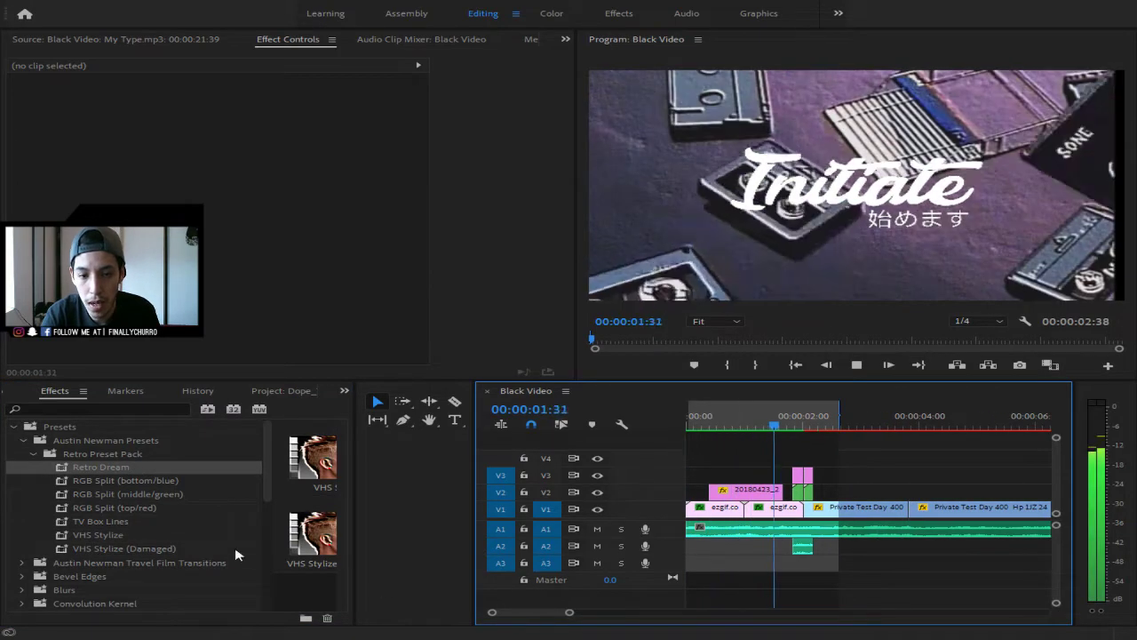
- Apply the Retro Dream preset to the first drift clip piece and preview it from the start
{"action": "key", "text": "space"}
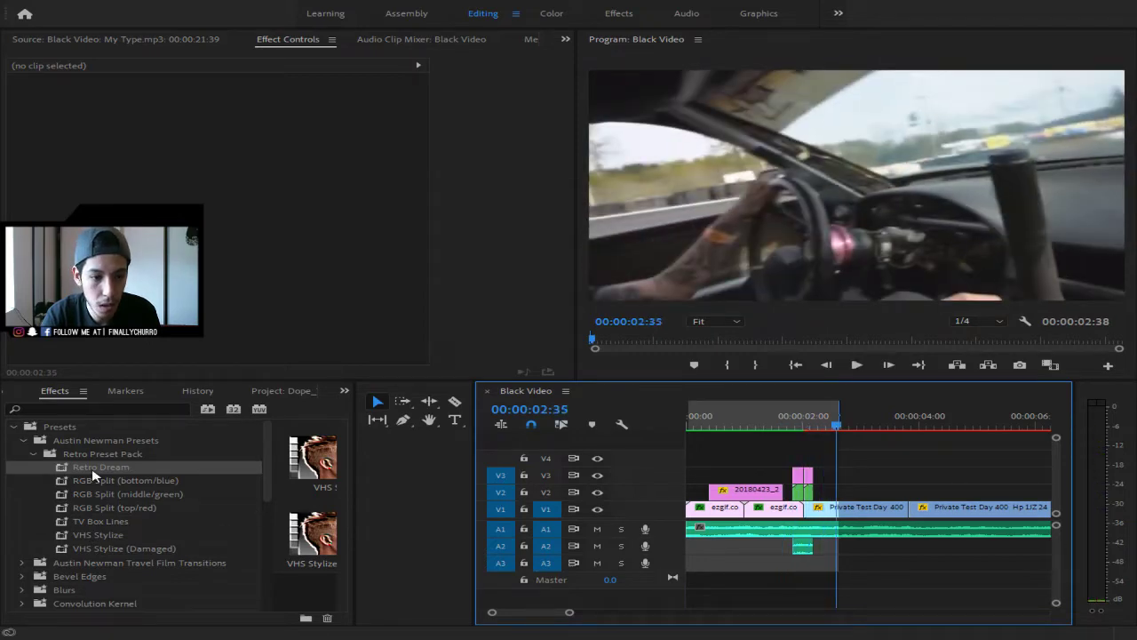
{"action": "left_click_drag", "start_coordinate": [93, 474], "coordinate": [853, 514]}
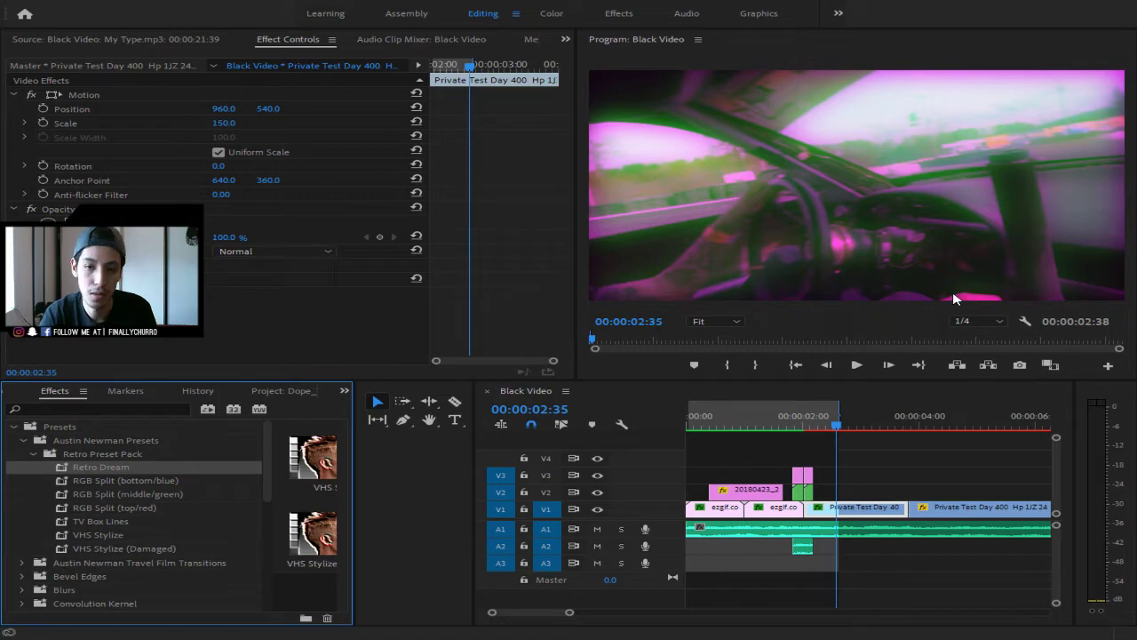
{"action": "left_click_drag", "start_coordinate": [836, 426], "coordinate": [659, 444]}
{"action": "key", "text": "space"}
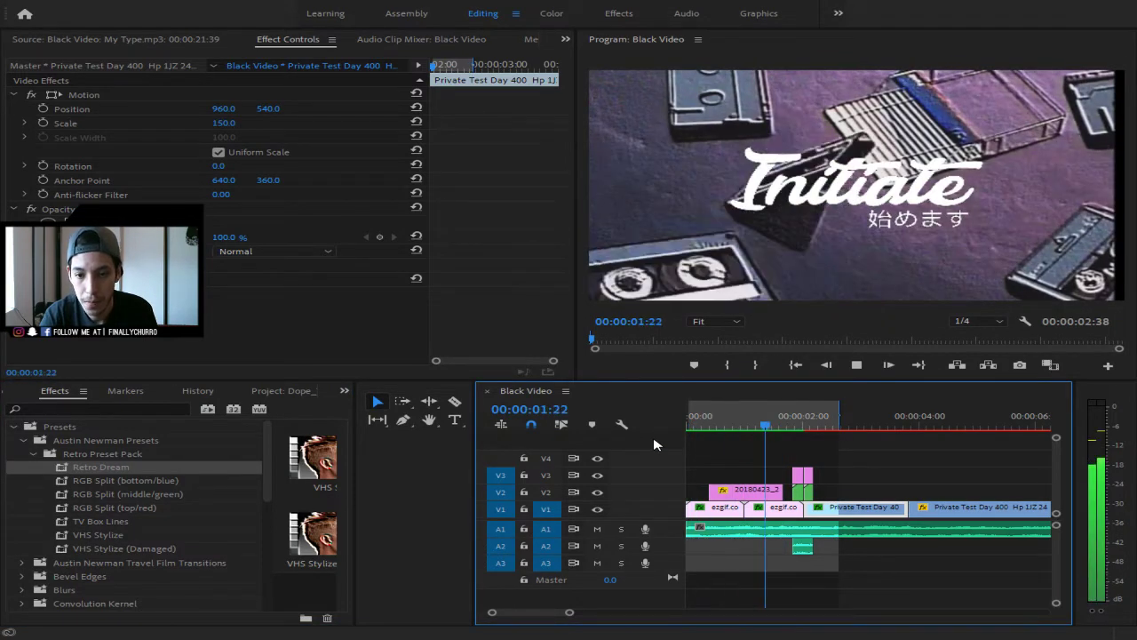
{"action": "key", "text": "space"}
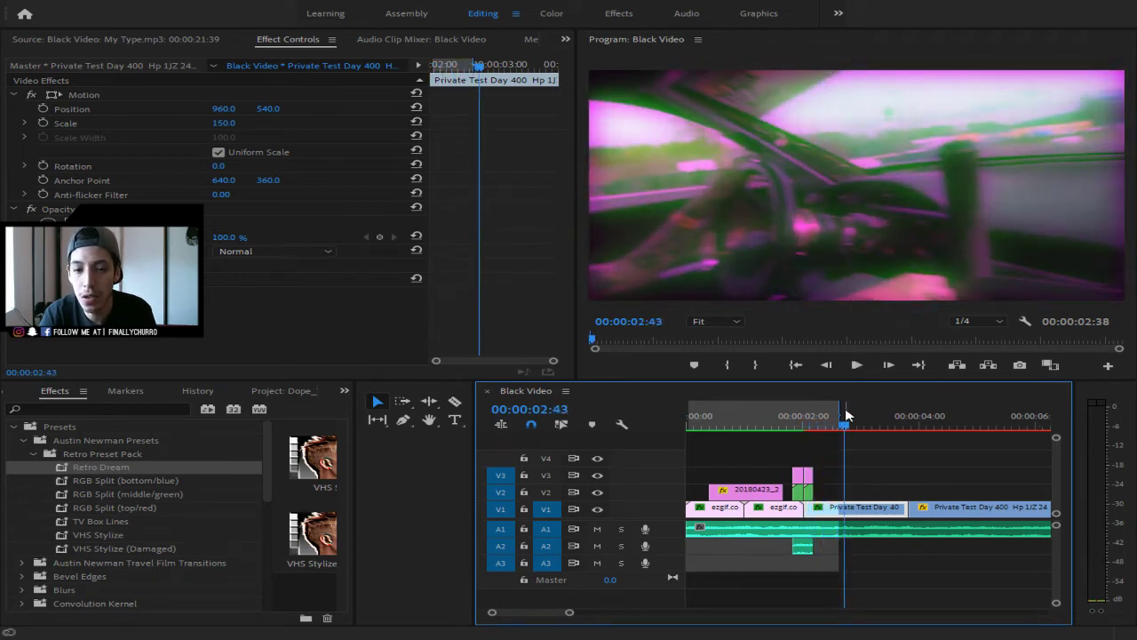
{"action": "left_click_drag", "start_coordinate": [838, 414], "coordinate": [682, 427]}
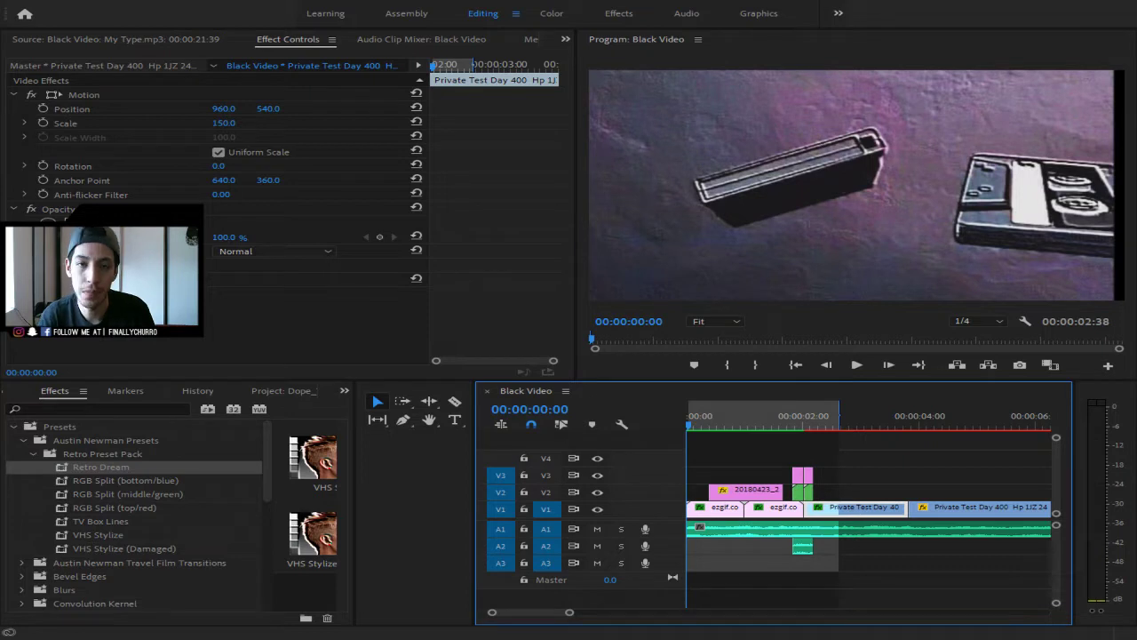
{"action": "key", "text": "Return"}
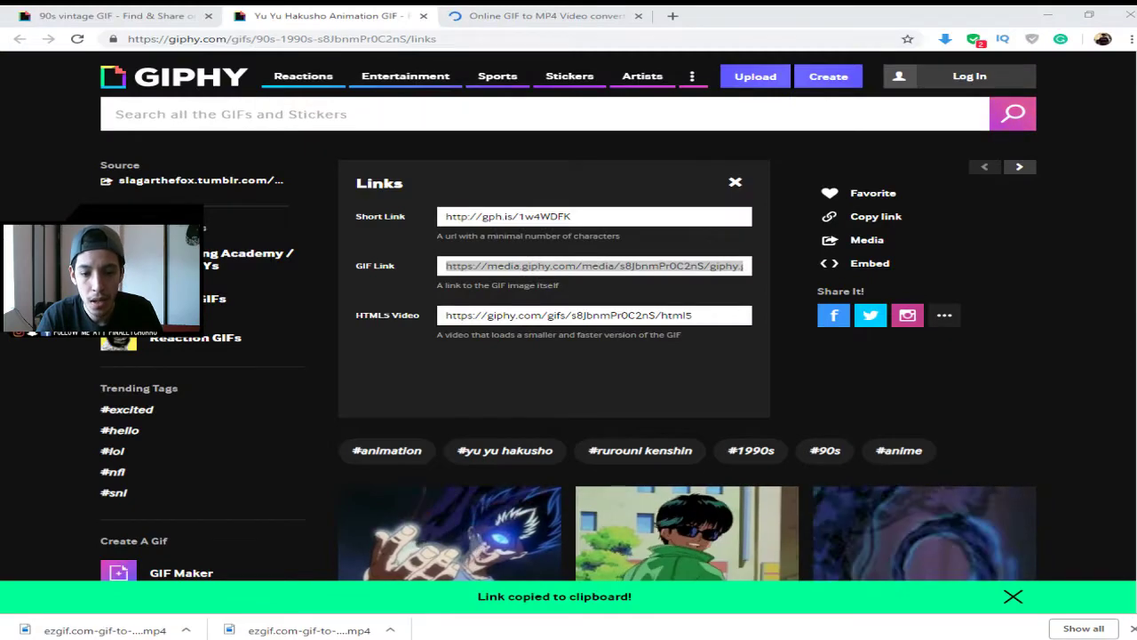
- Close the GIF links panels on both Giphy tabs, including the 90s vintage GIF
{"action": "left_click", "coordinate": [571, 268]}
{"action": "scroll", "coordinate": [564, 327], "scroll_direction": "down", "scroll_amount": 4}
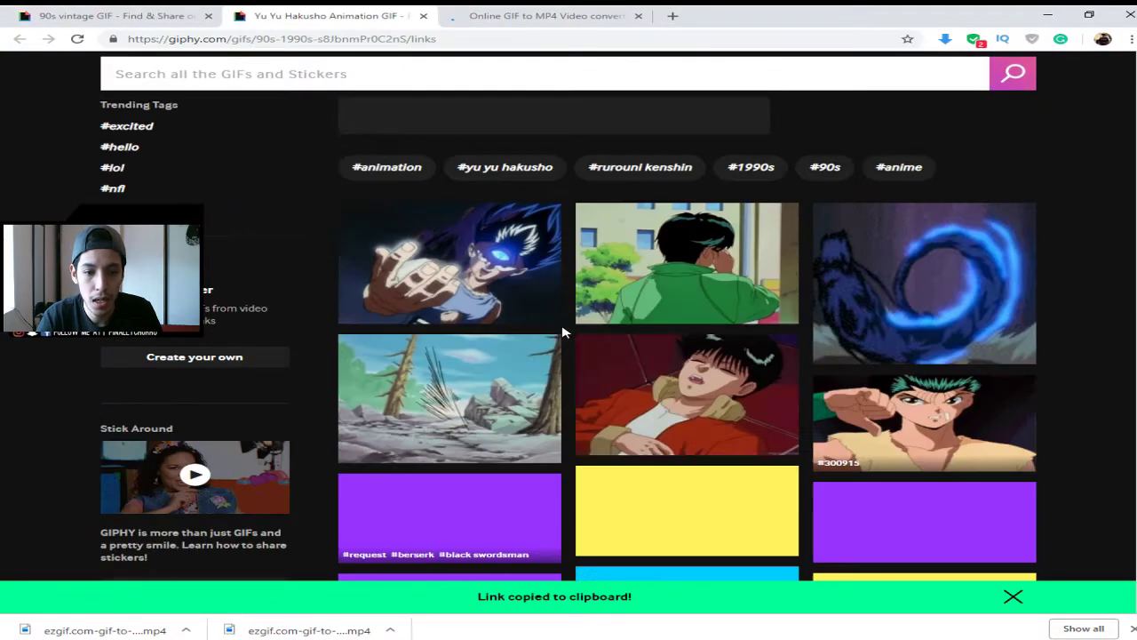
{"action": "scroll", "coordinate": [569, 327], "scroll_direction": "up", "scroll_amount": 5}
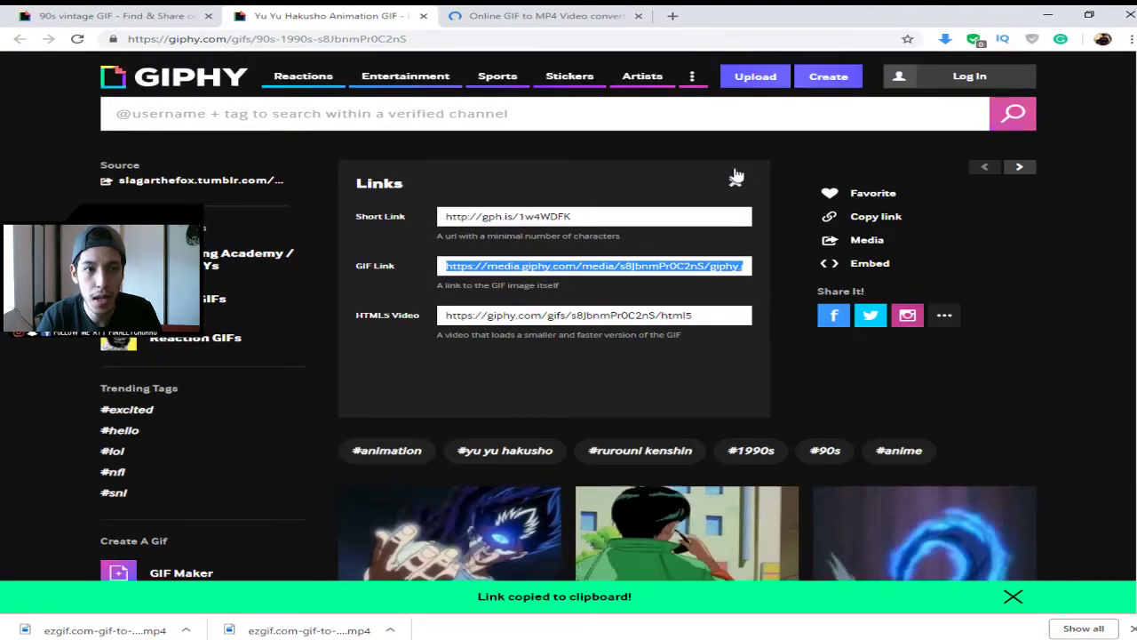
{"action": "left_click", "coordinate": [734, 181]}
{"action": "left_click", "coordinate": [100, 15]}
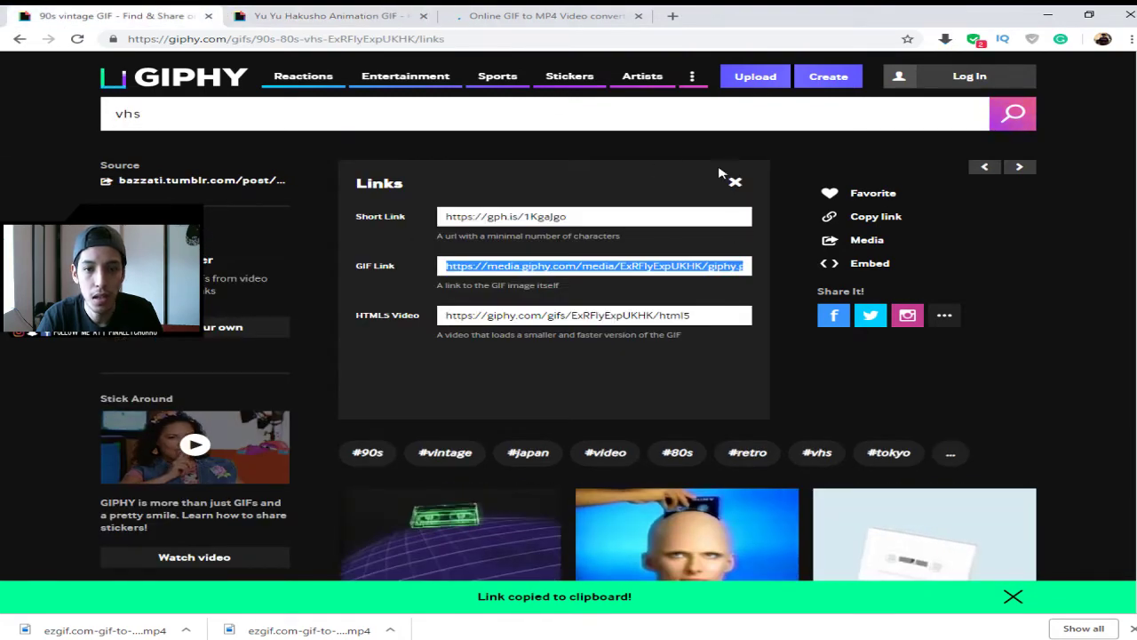
{"action": "left_click", "coordinate": [734, 181]}
- Go back to the 'vhs' search results and scroll through the VHS and VCR GIFs
{"action": "scroll", "coordinate": [847, 337], "scroll_direction": "down", "scroll_amount": 4}
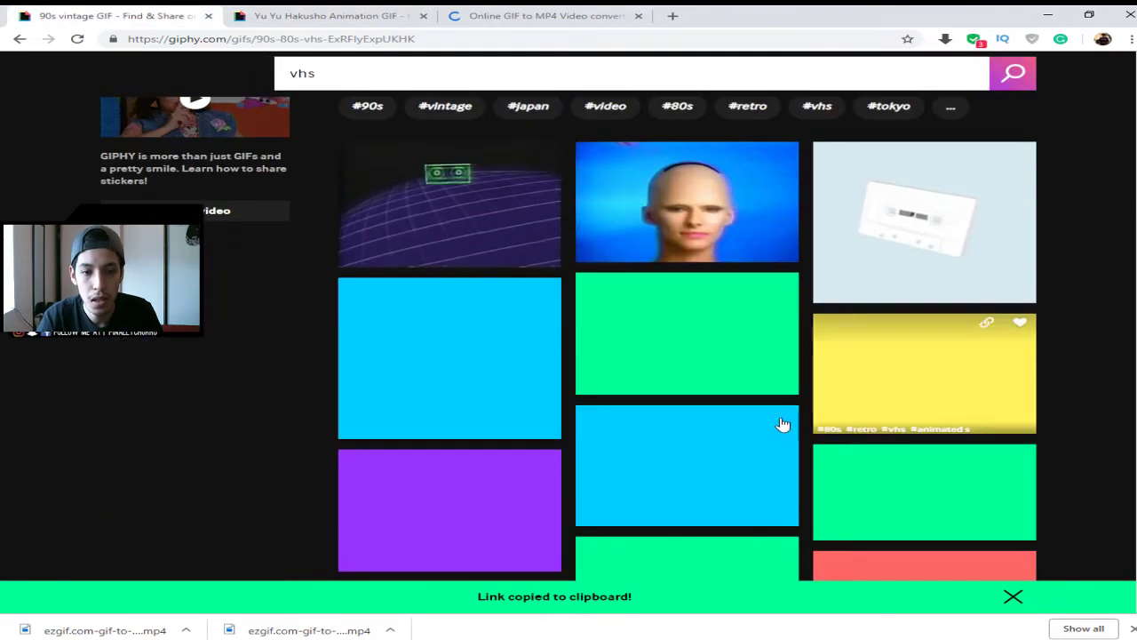
{"action": "scroll", "coordinate": [739, 358], "scroll_direction": "up", "scroll_amount": 3}
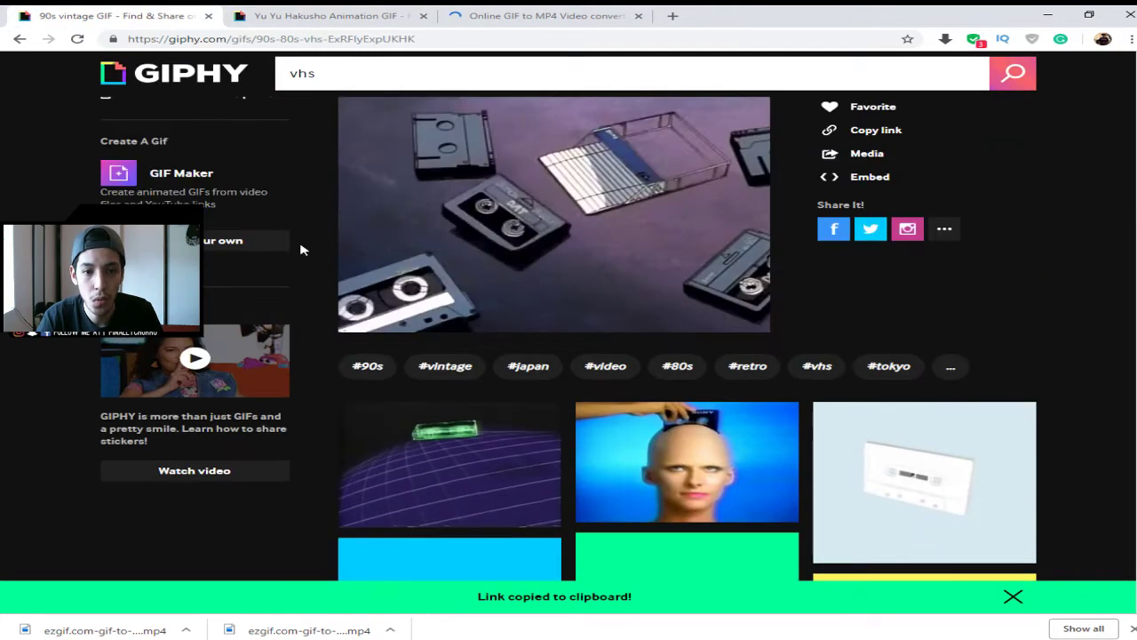
{"action": "left_click", "coordinate": [19, 39]}
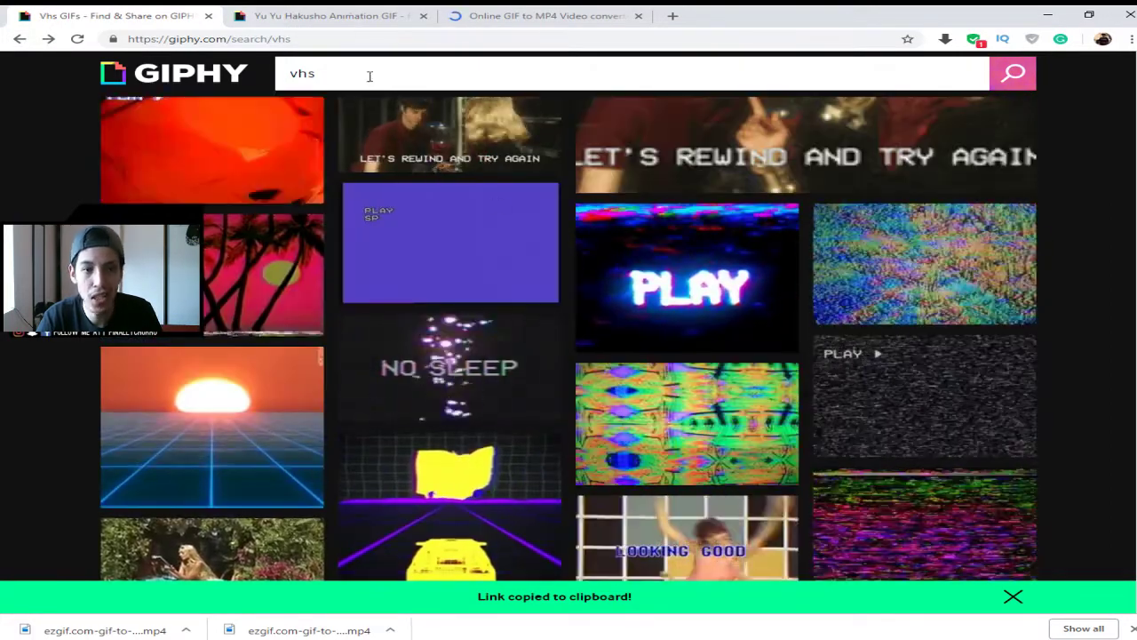
{"action": "double_click", "coordinate": [368, 76]}
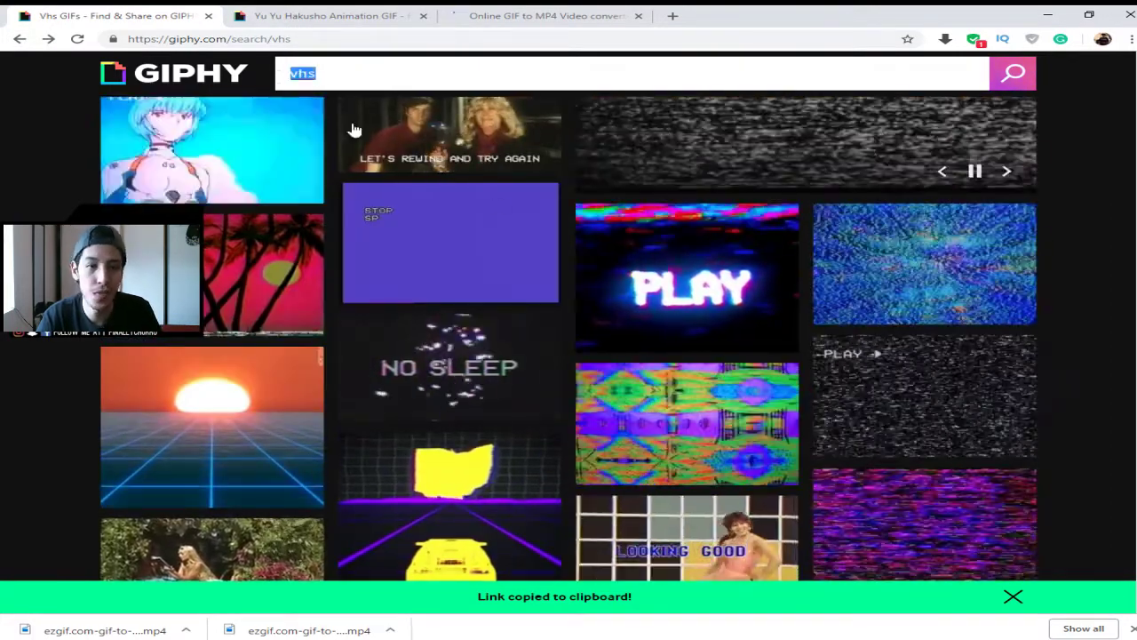
{"action": "scroll", "coordinate": [409, 253], "scroll_direction": "down", "scroll_amount": 1}
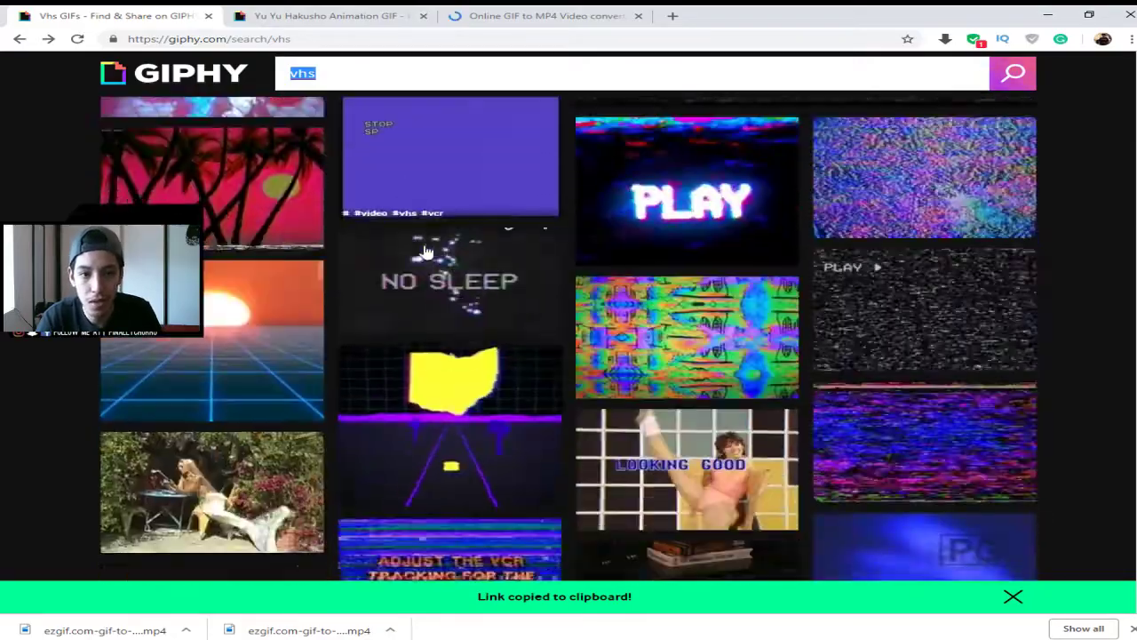
{"action": "scroll", "coordinate": [468, 274], "scroll_direction": "down", "scroll_amount": 5}
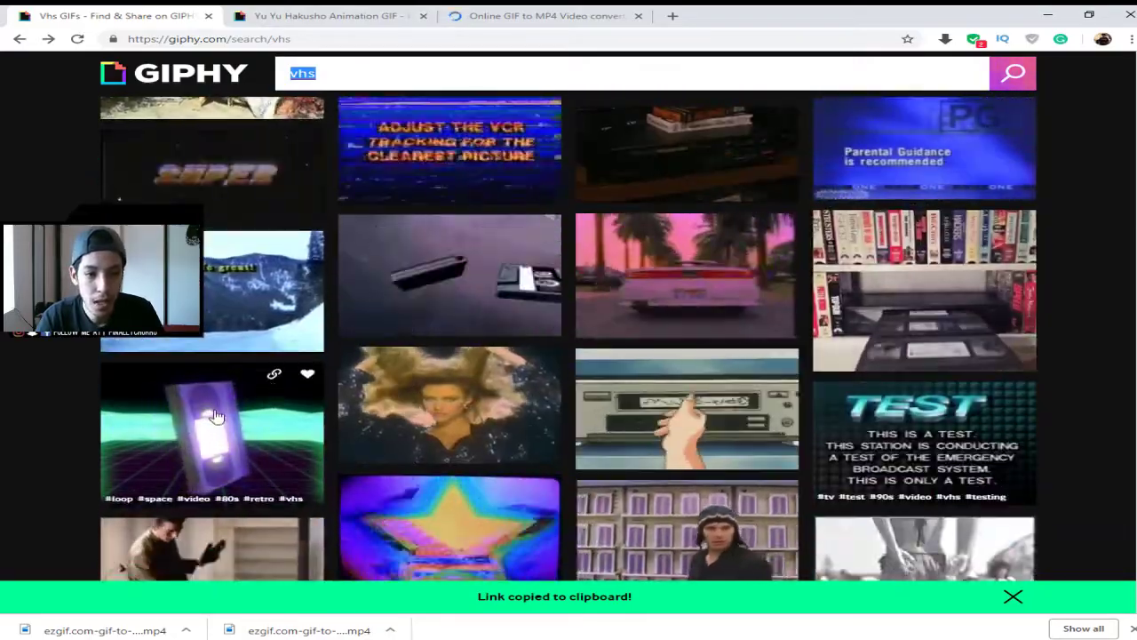
{"action": "scroll", "coordinate": [463, 411], "scroll_direction": "down", "scroll_amount": 2}
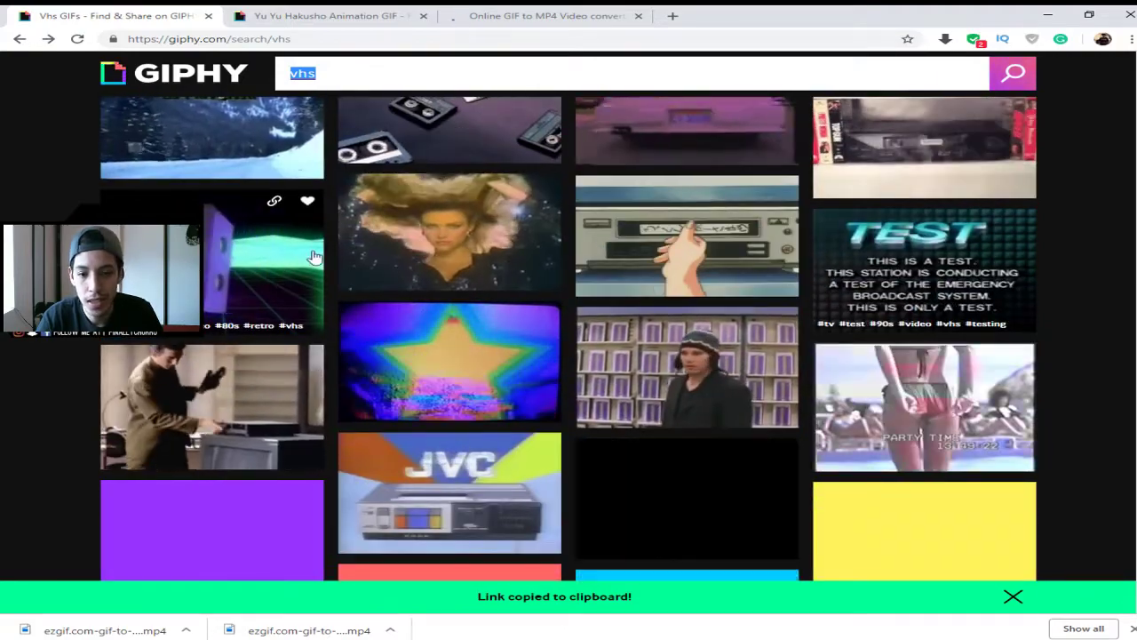
{"action": "scroll", "coordinate": [469, 406], "scroll_direction": "down", "scroll_amount": 4}
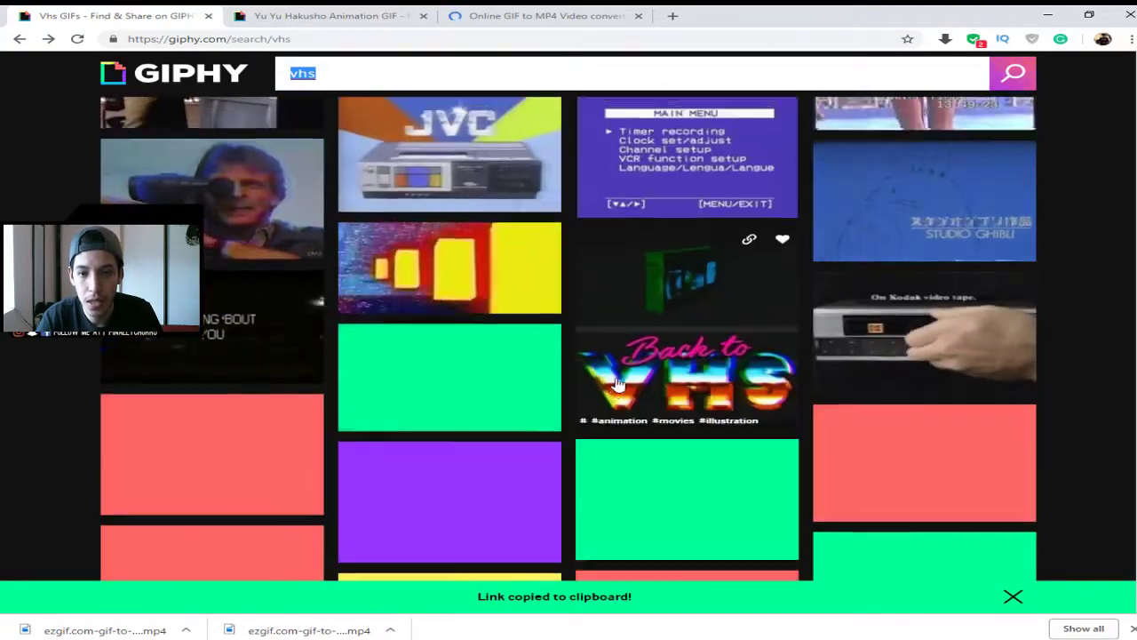
{"action": "scroll", "coordinate": [658, 313], "scroll_direction": "up", "scroll_amount": 1}
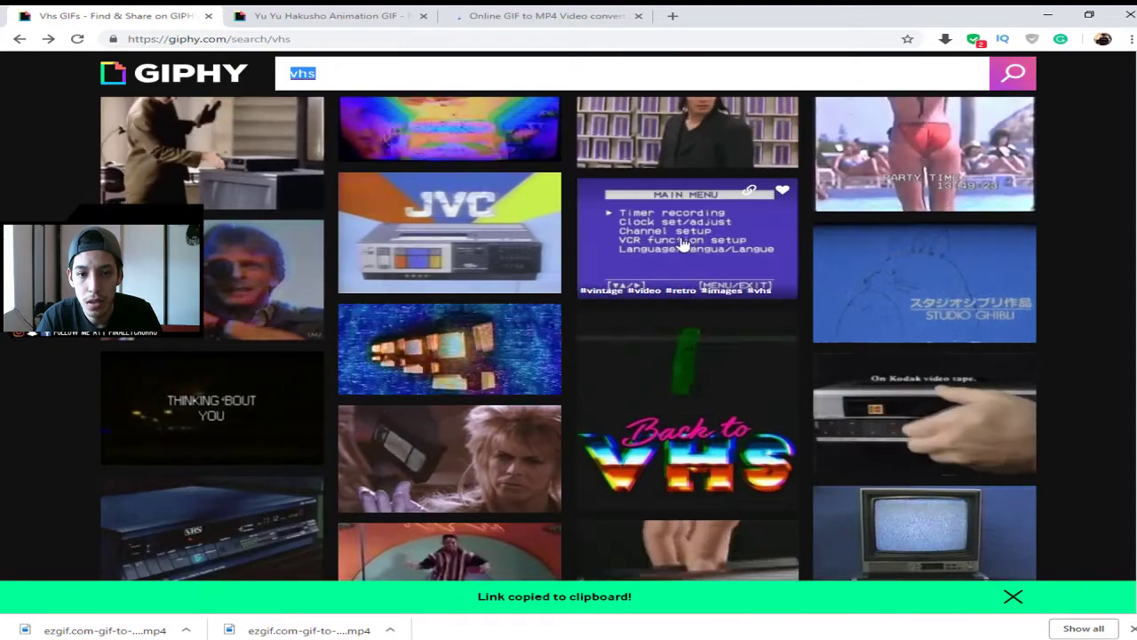
- Open the VCR main menu GIF's page on Giphy and briefly check its source site
{"action": "left_click", "coordinate": [673, 246]}
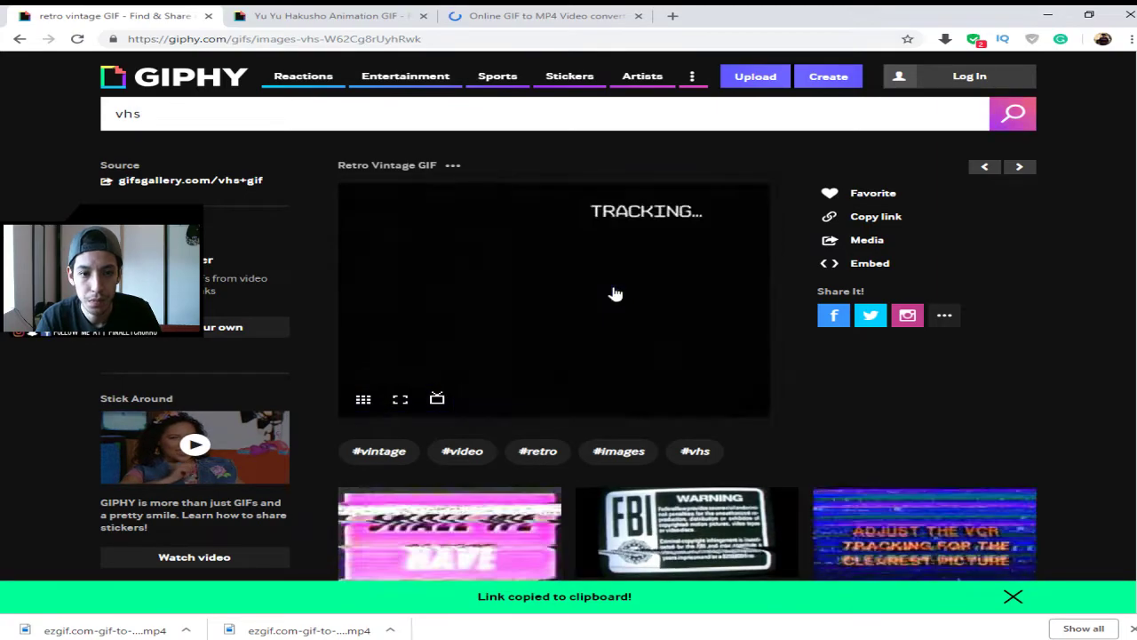
{"action": "scroll", "coordinate": [432, 401], "scroll_direction": "down", "scroll_amount": 2}
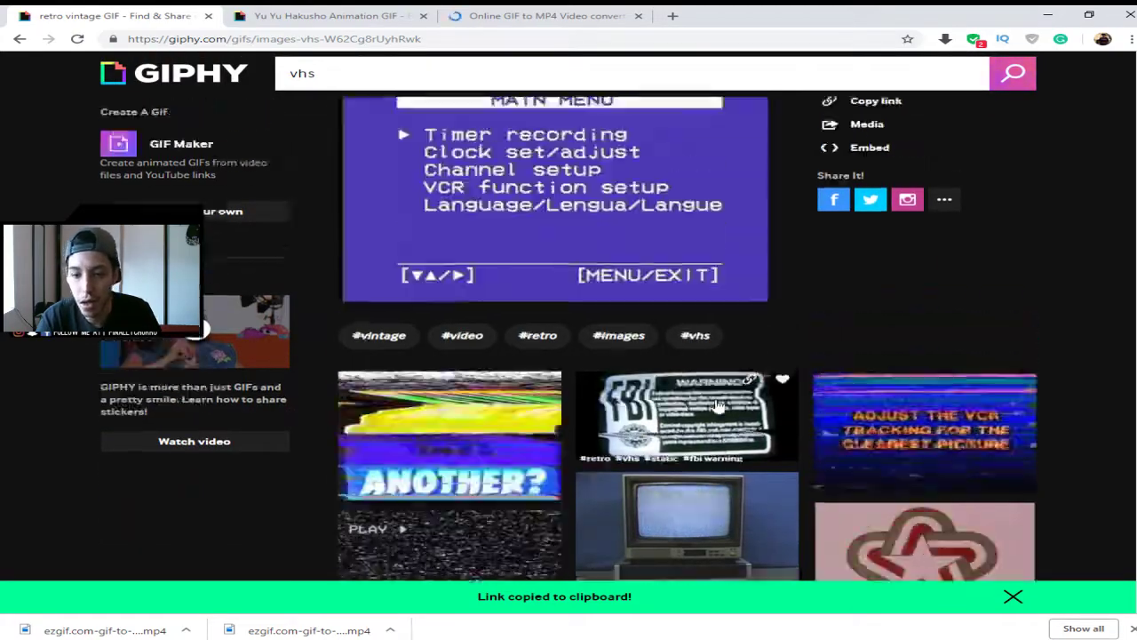
{"action": "scroll", "coordinate": [622, 216], "scroll_direction": "up", "scroll_amount": 2}
{"action": "left_click", "coordinate": [584, 284]}
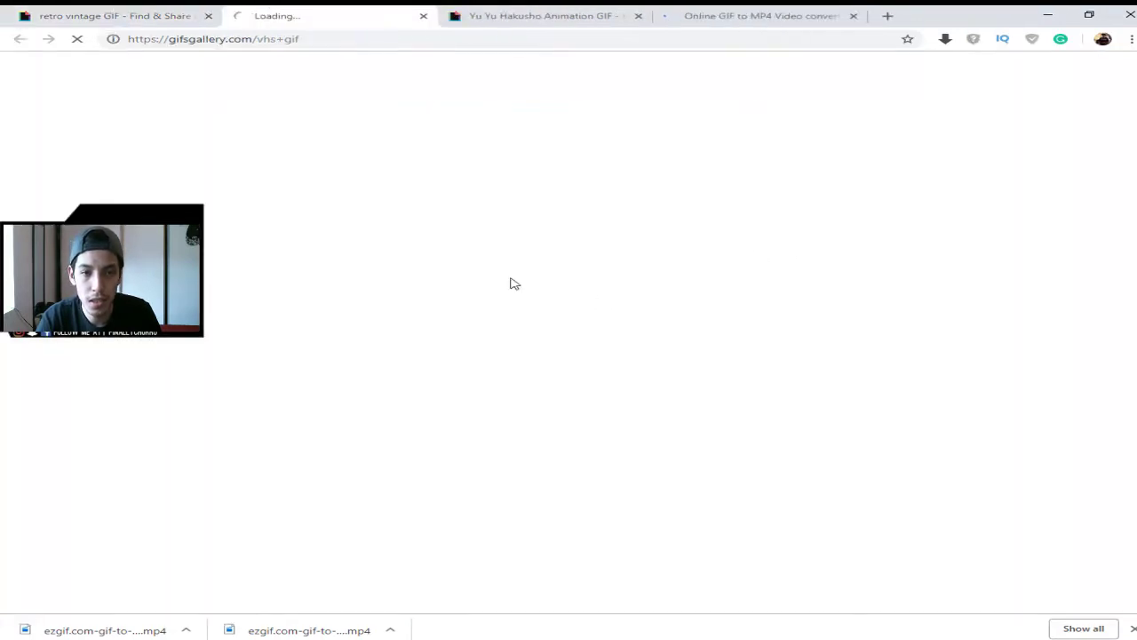
{"action": "left_click", "coordinate": [424, 16]}
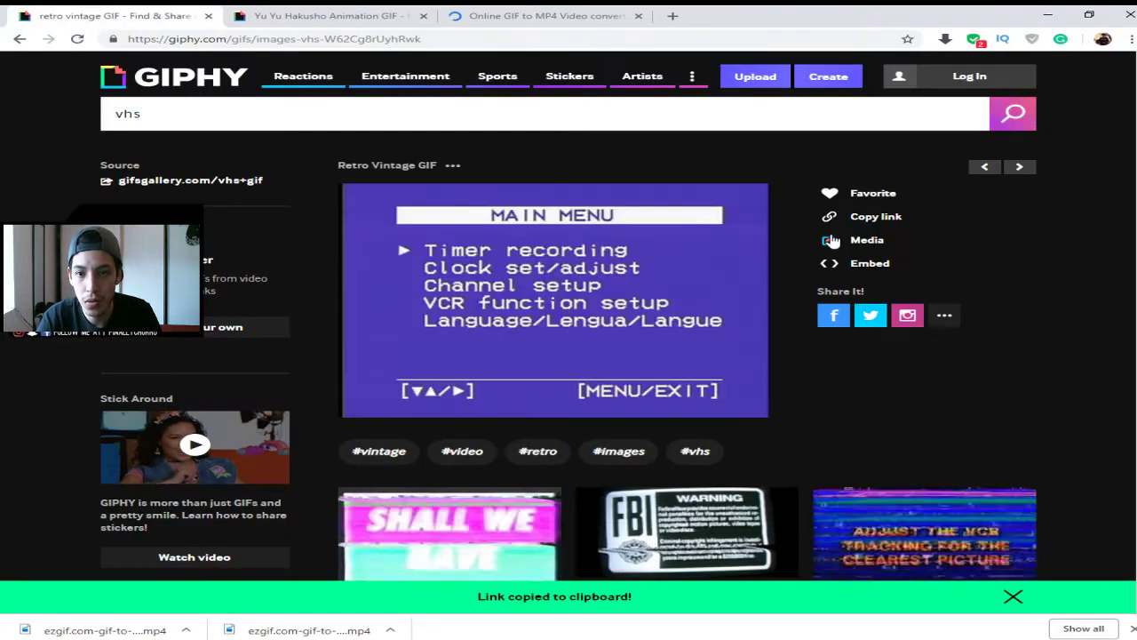
- Copy the GIF's direct link and bring up the ezgif GIF to MP4 converter
{"action": "left_click", "coordinate": [858, 220]}
{"action": "left_click", "coordinate": [580, 266]}
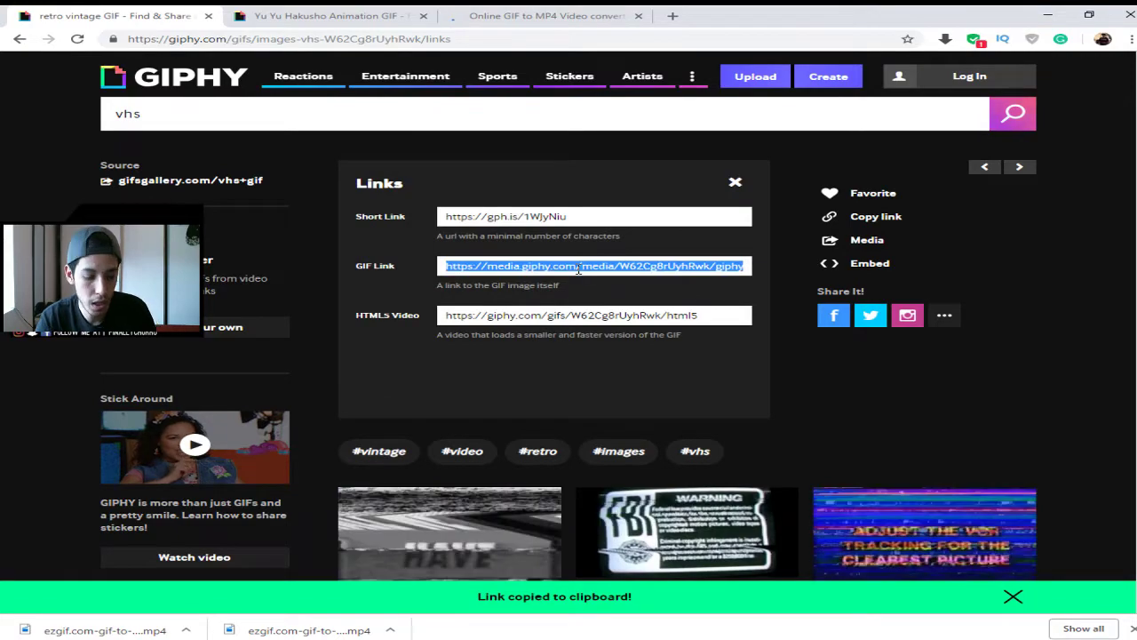
{"action": "left_click", "coordinate": [525, 15]}
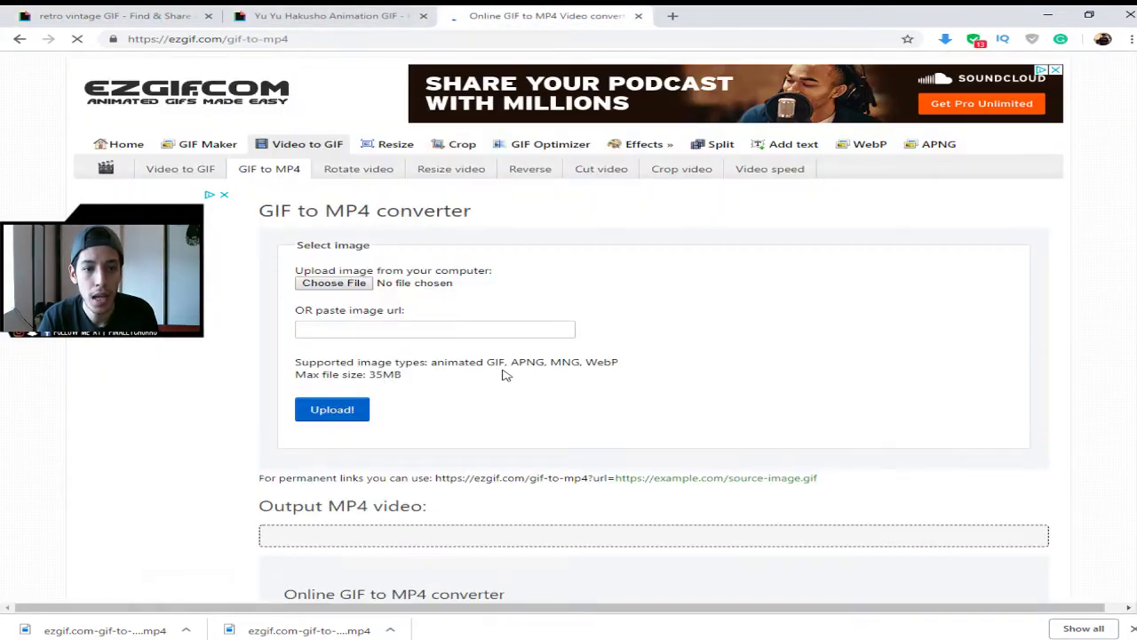
- Paste the VCR GIF's URL into ezgif, upload it, and convert it to MP4
{"action": "left_click", "coordinate": [484, 330]}
{"action": "type", "text": "https://media.giphy.com/media/W62Cg8rUyhRwk/giphy.gif"}
{"action": "left_click", "coordinate": [341, 414]}
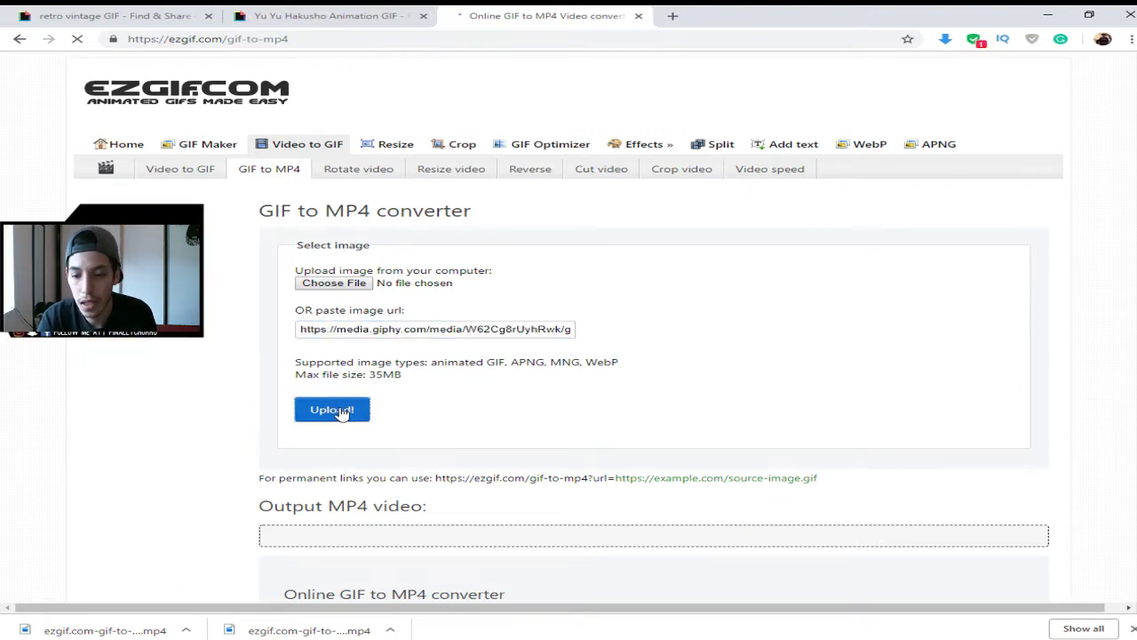
{"action": "scroll", "coordinate": [790, 417], "scroll_direction": "down", "scroll_amount": 4}
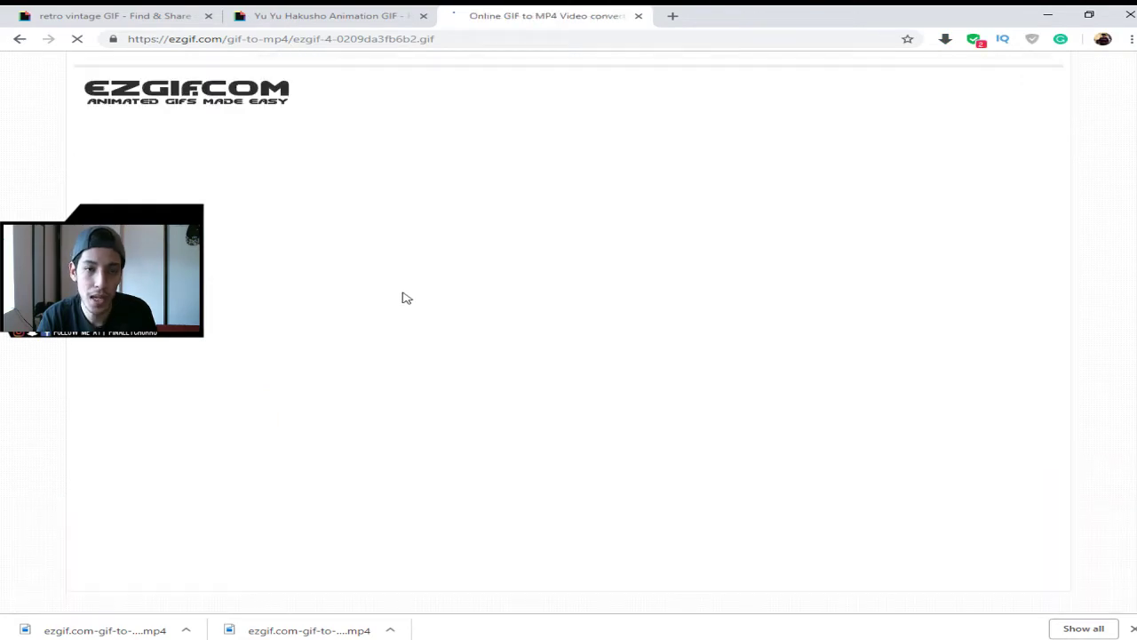
{"action": "scroll", "coordinate": [405, 494], "scroll_direction": "up", "scroll_amount": 3}
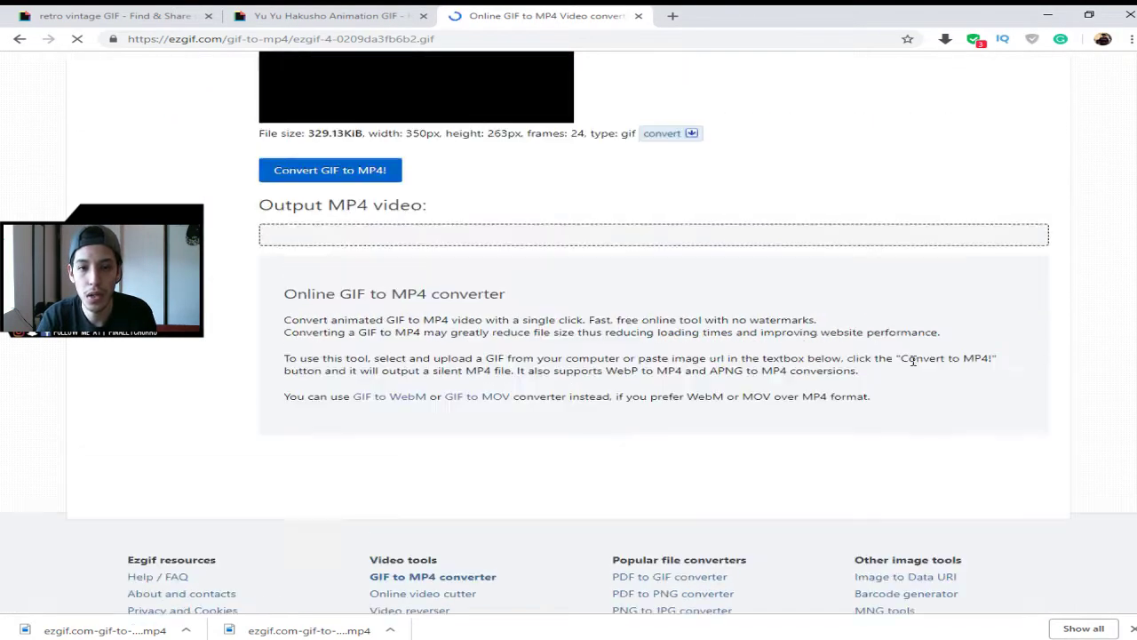
{"action": "scroll", "coordinate": [406, 494], "scroll_direction": "down", "scroll_amount": 1}
{"action": "left_click", "coordinate": [353, 374]}
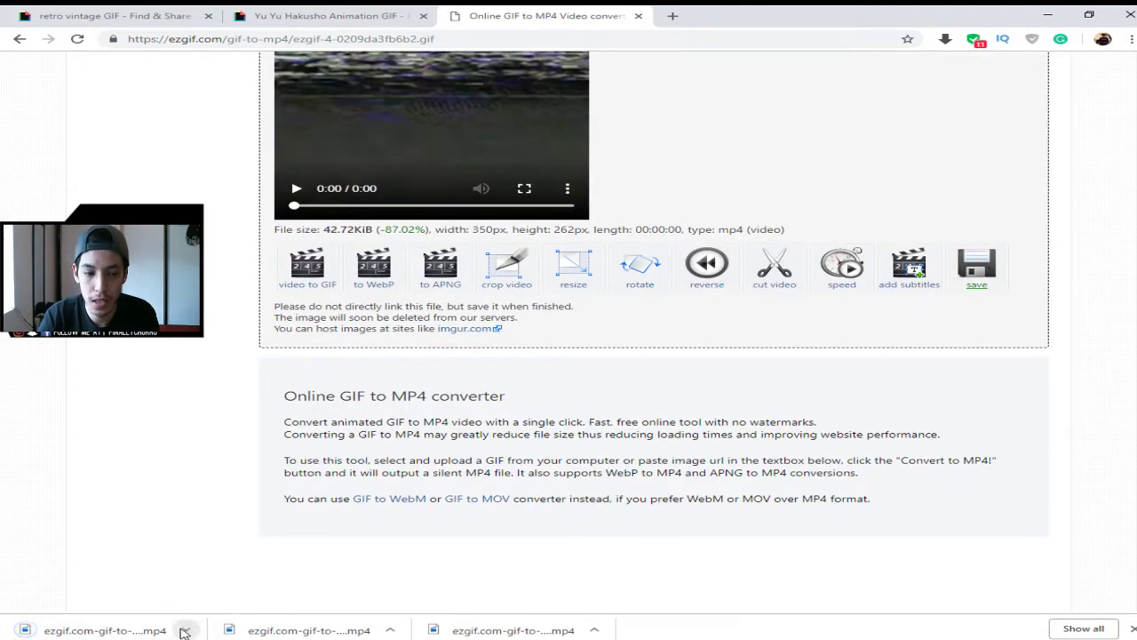
- Back in Premiere, zoom the timeline in and park the playhead at 00:00:03:12 on the VCR menu overlay
{"action": "key", "text": "alt+Tab"}
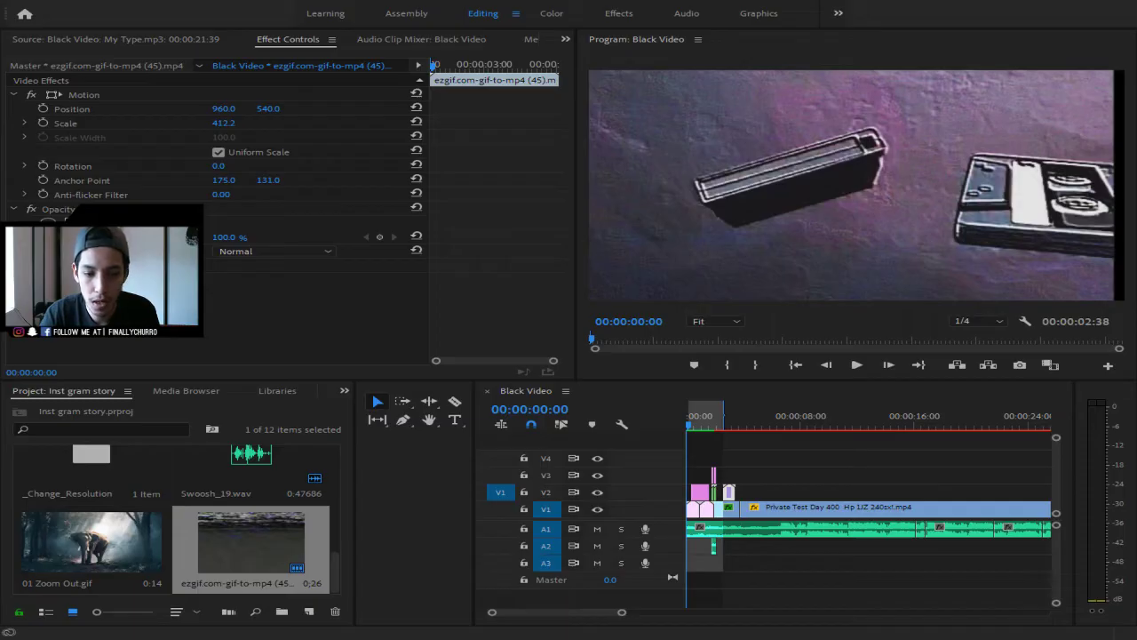
{"action": "left_click", "coordinate": [736, 426]}
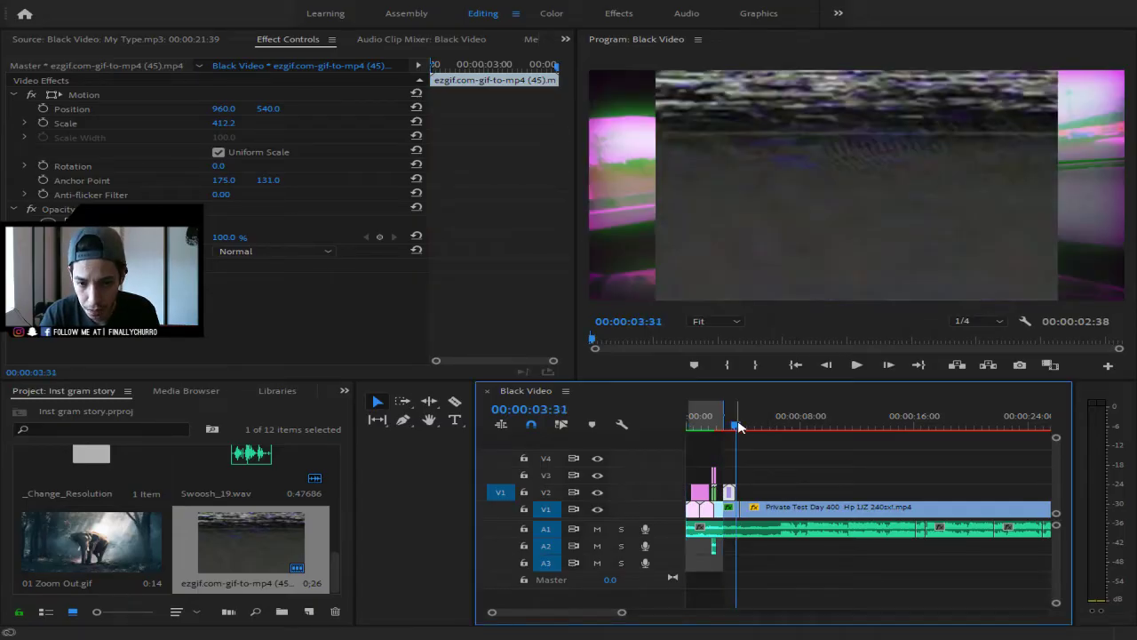
{"action": "left_click_drag", "start_coordinate": [622, 611], "coordinate": [550, 611]}
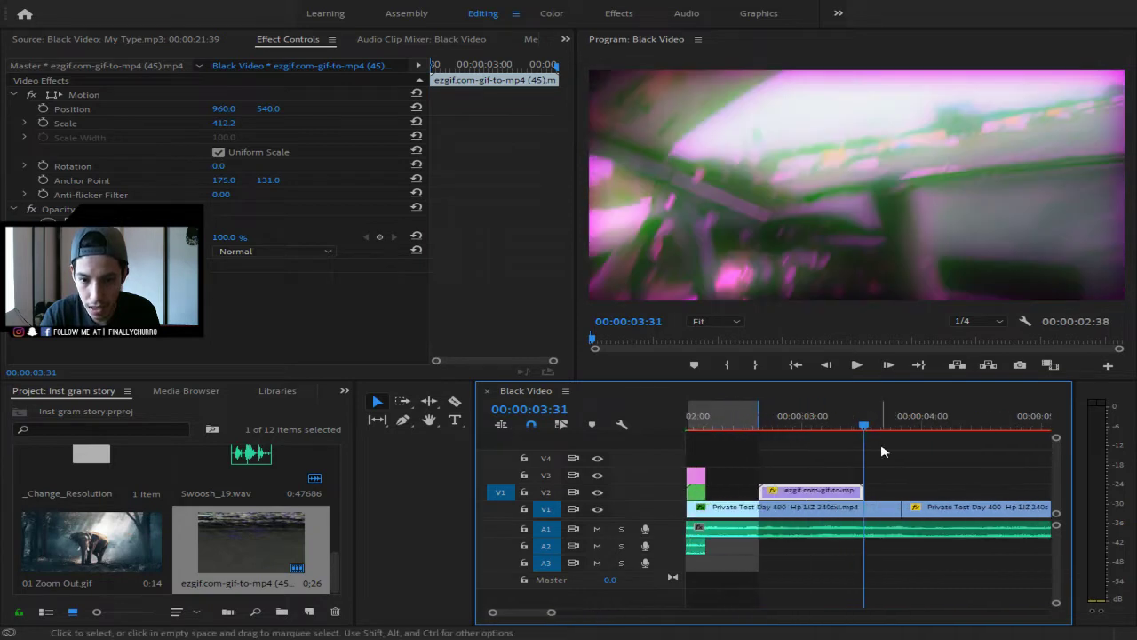
{"action": "left_click_drag", "start_coordinate": [856, 428], "coordinate": [826, 430]}
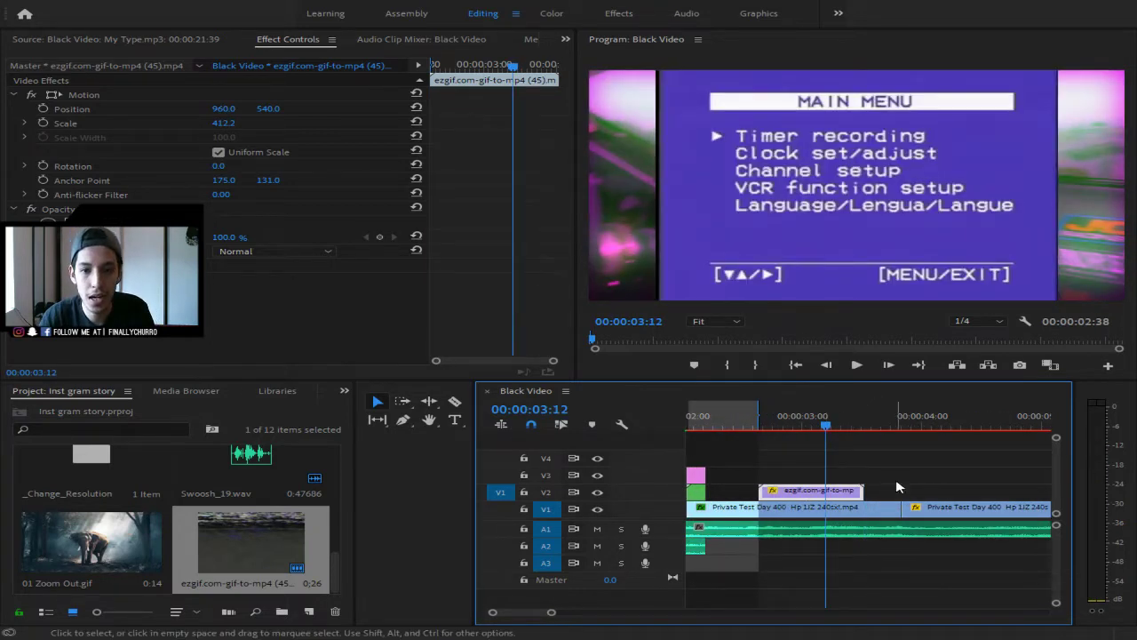
- Try uniform Scale values of 50, 500 and 400 on the VCR menu overlay
{"action": "left_click", "coordinate": [226, 122]}
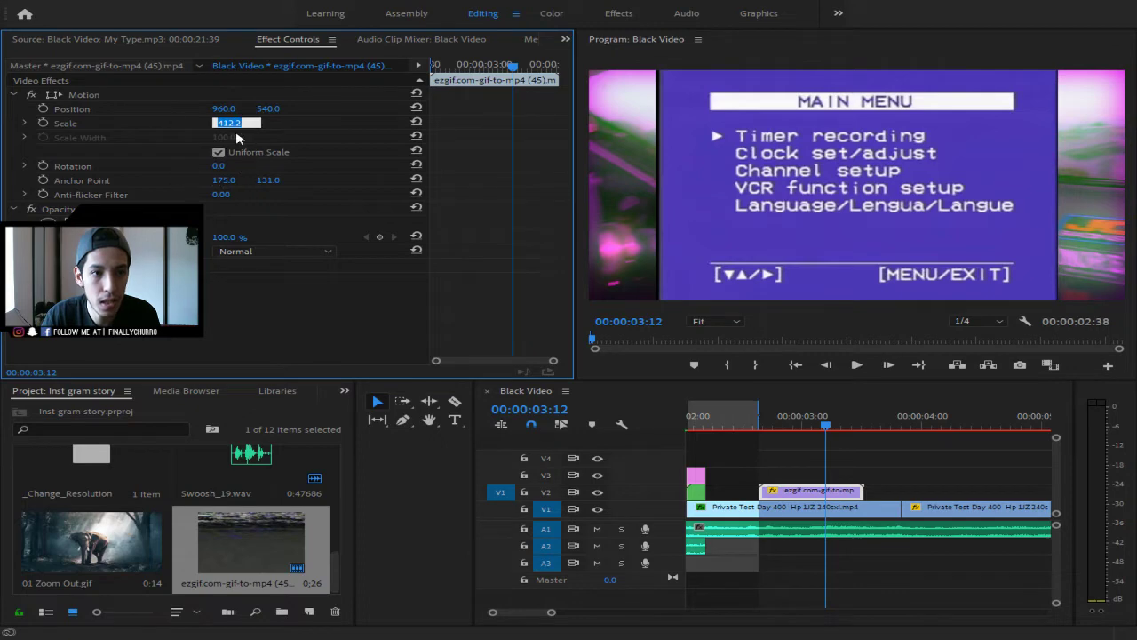
{"action": "type", "text": "50"}
{"action": "key", "text": "Return"}
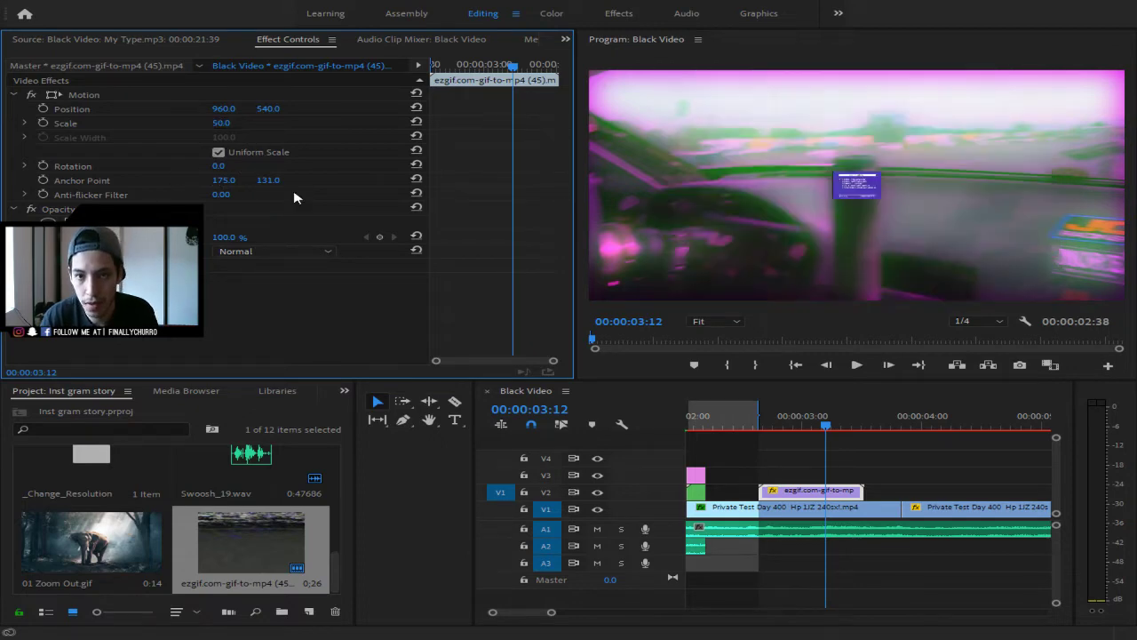
{"action": "left_click", "coordinate": [236, 122]}
{"action": "type", "text": "5"}
{"action": "key", "text": "Return"}
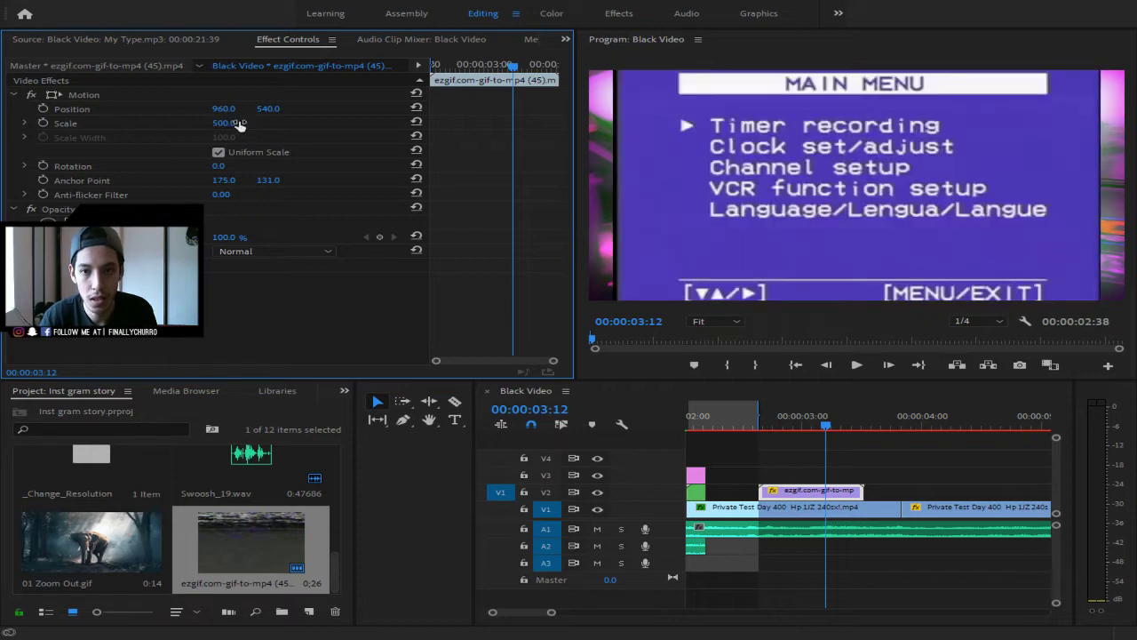
{"action": "left_click", "coordinate": [238, 123]}
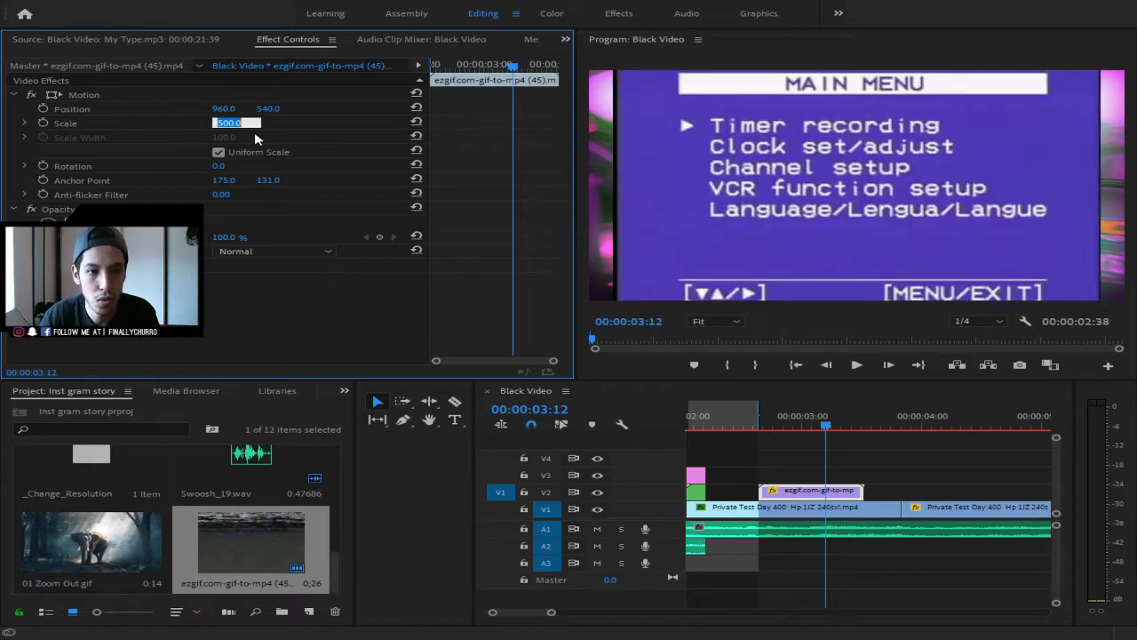
{"action": "key", "text": "BackSpace"}
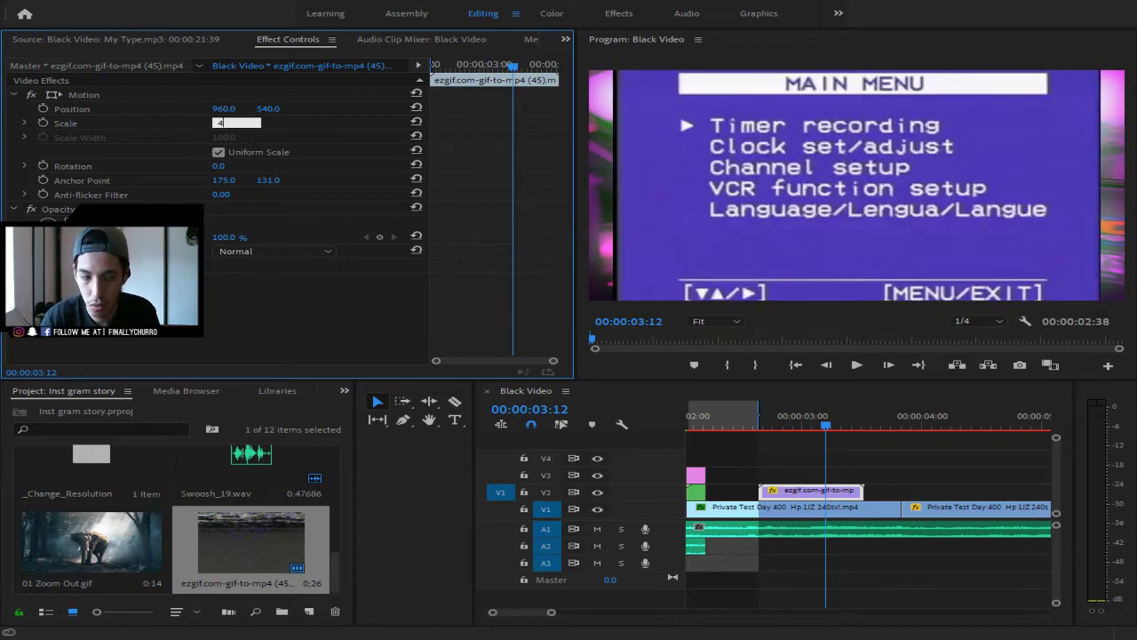
{"action": "key", "text": "Return"}
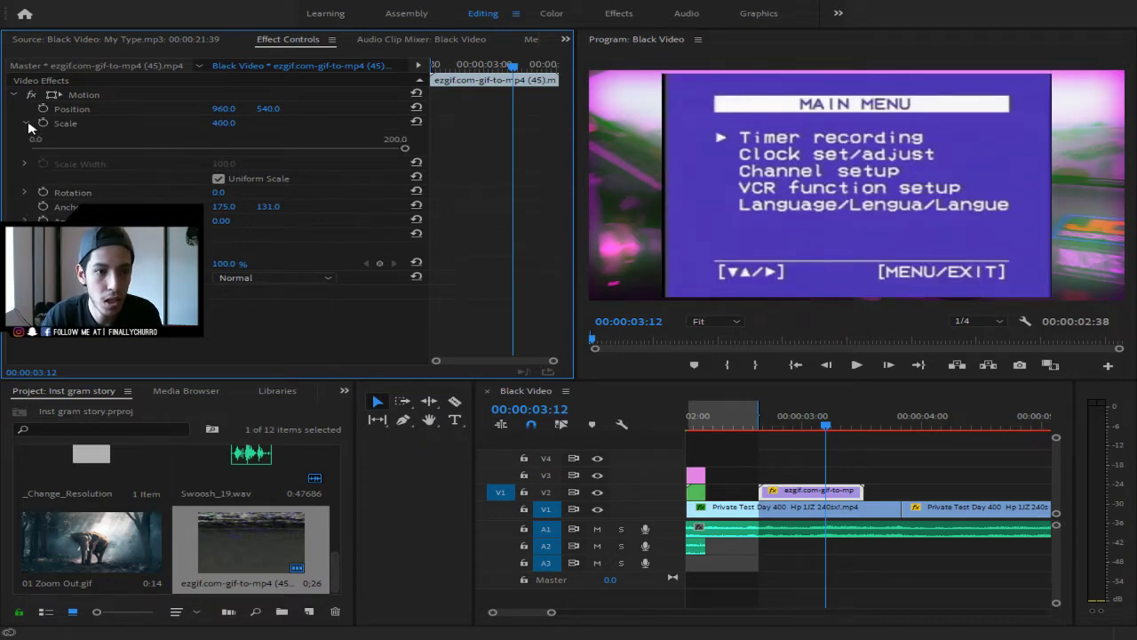
- Uncheck Uniform Scale and set the overlay's Scale Height to 450
{"action": "left_click", "coordinate": [219, 152]}
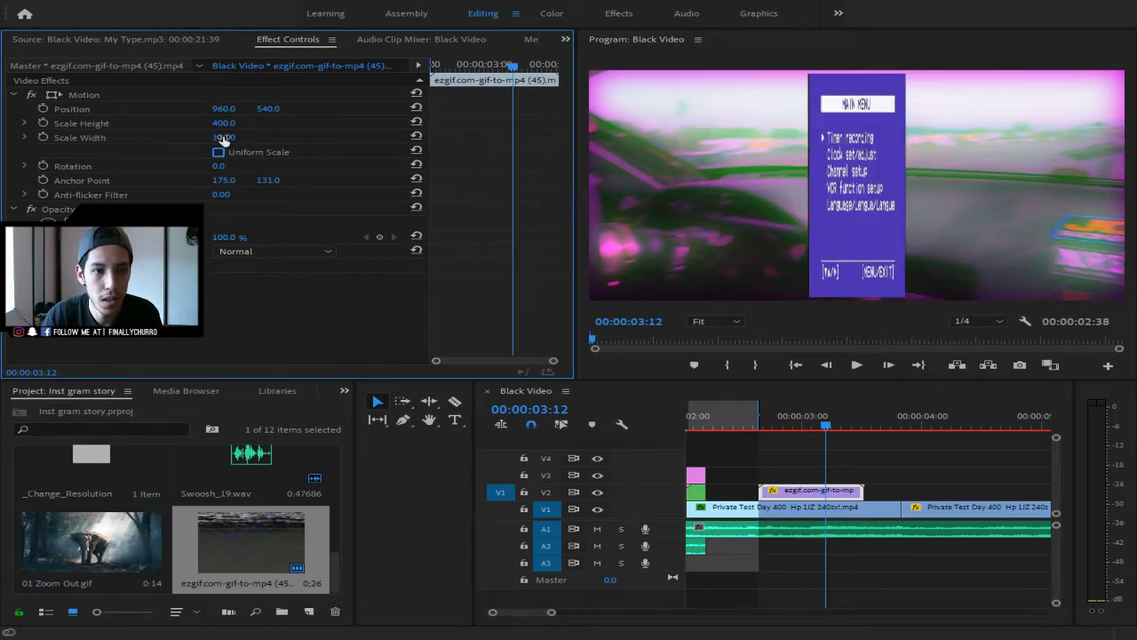
{"action": "left_click", "coordinate": [233, 124]}
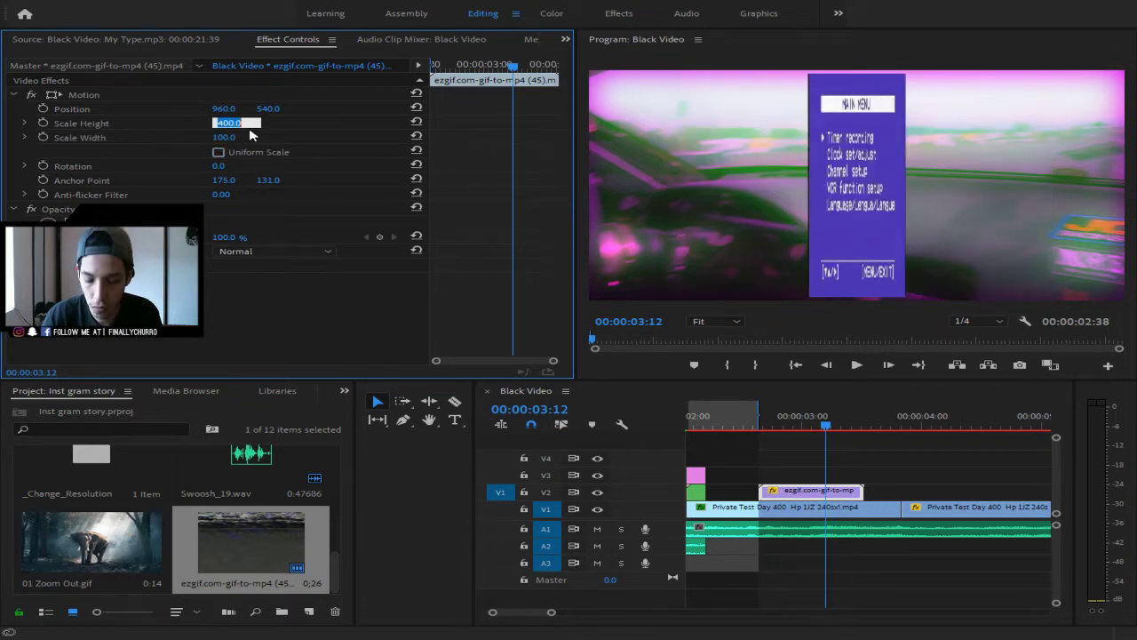
{"action": "type", "text": "450"}
{"action": "key", "text": "Return"}
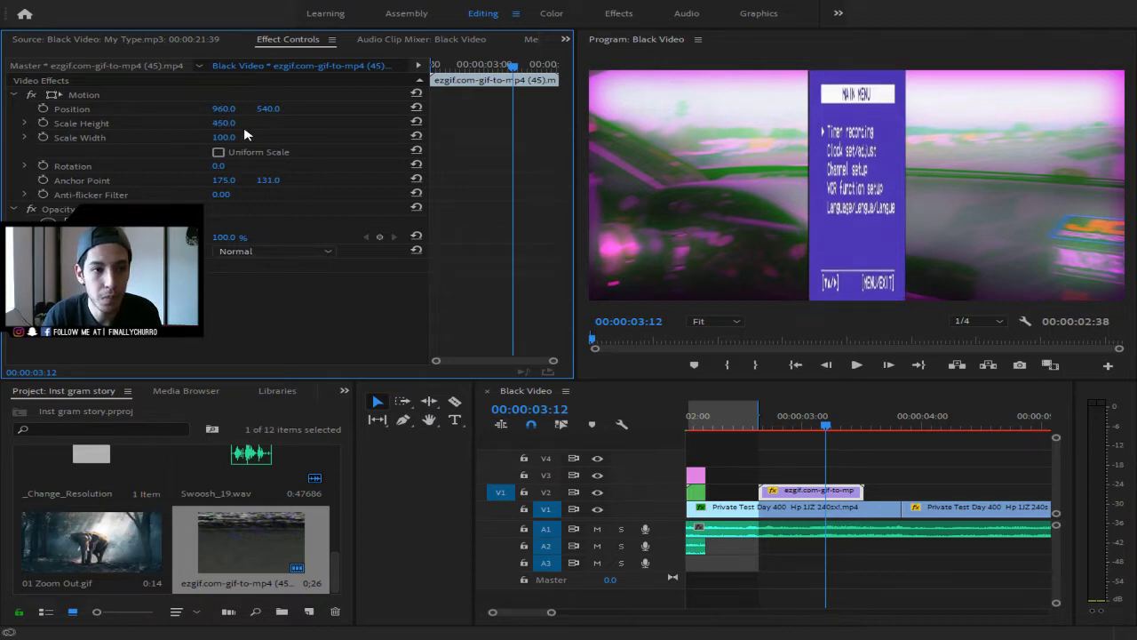
- Adjust Scale Width through 400 and 500 to 600 so the overlay fills the frame
{"action": "left_click", "coordinate": [235, 137]}
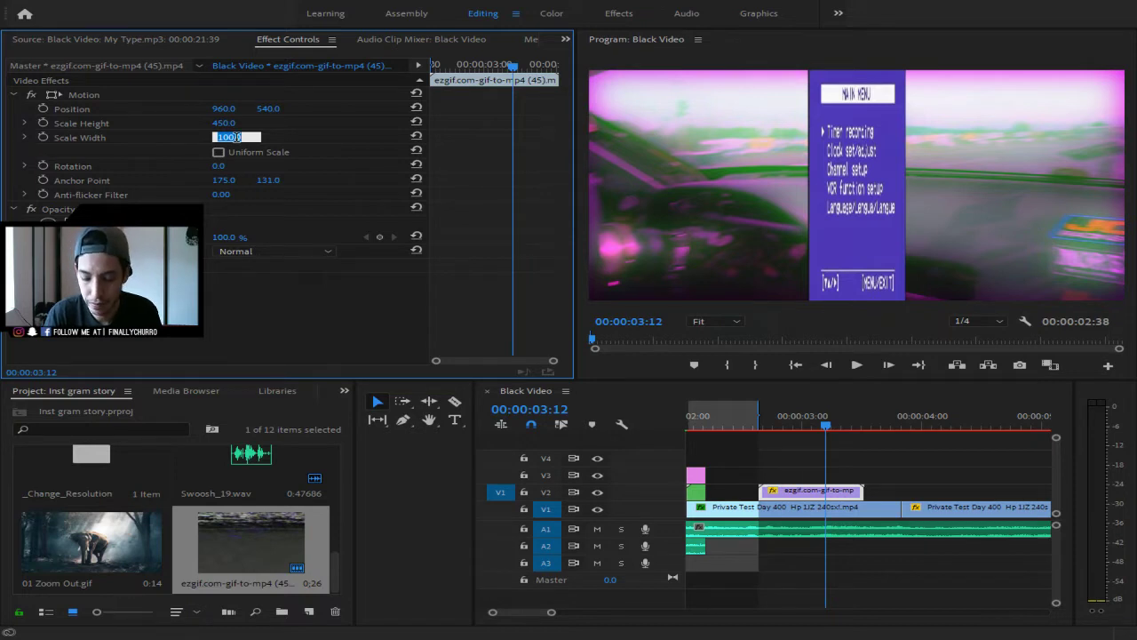
{"action": "type", "text": "400"}
{"action": "key", "text": "Return"}
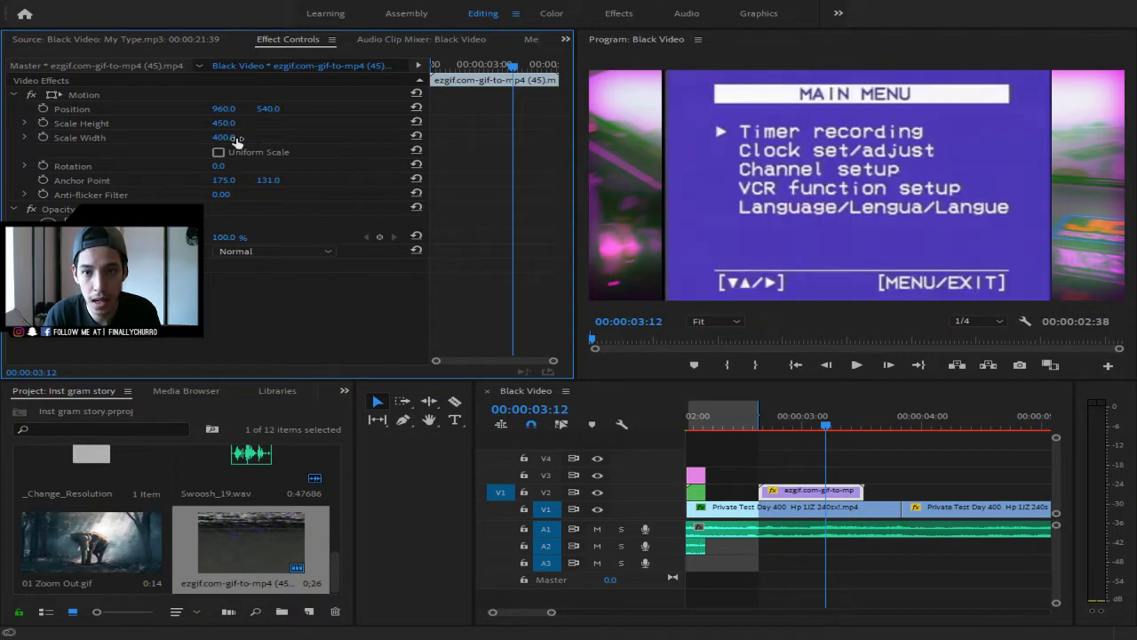
{"action": "left_click", "coordinate": [236, 137]}
{"action": "type", "text": "500"}
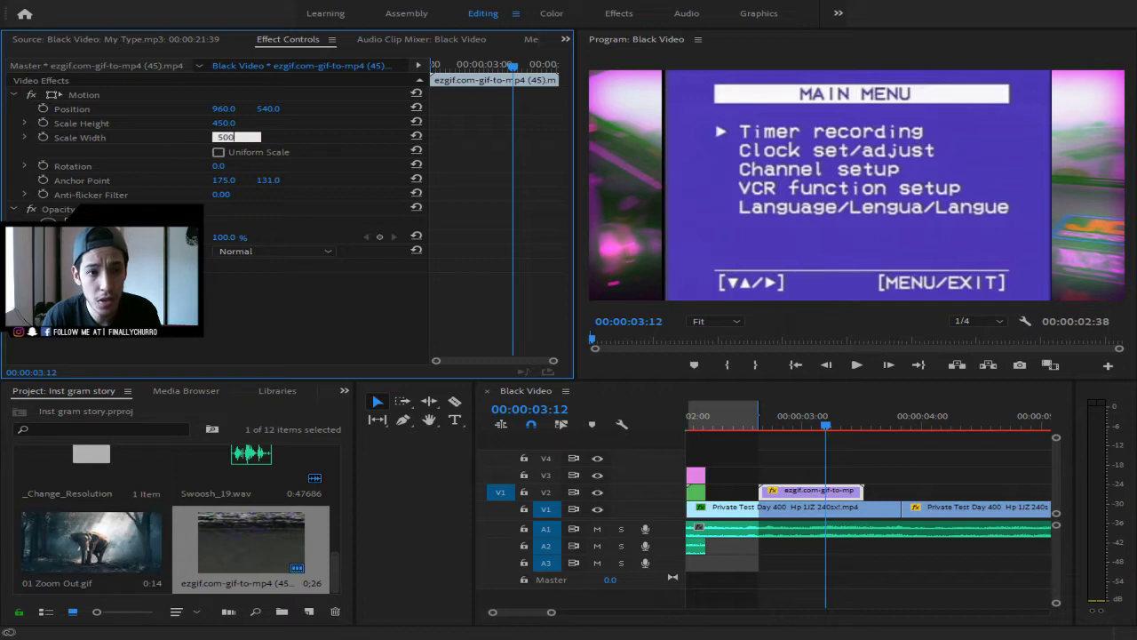
{"action": "key", "text": "Return"}
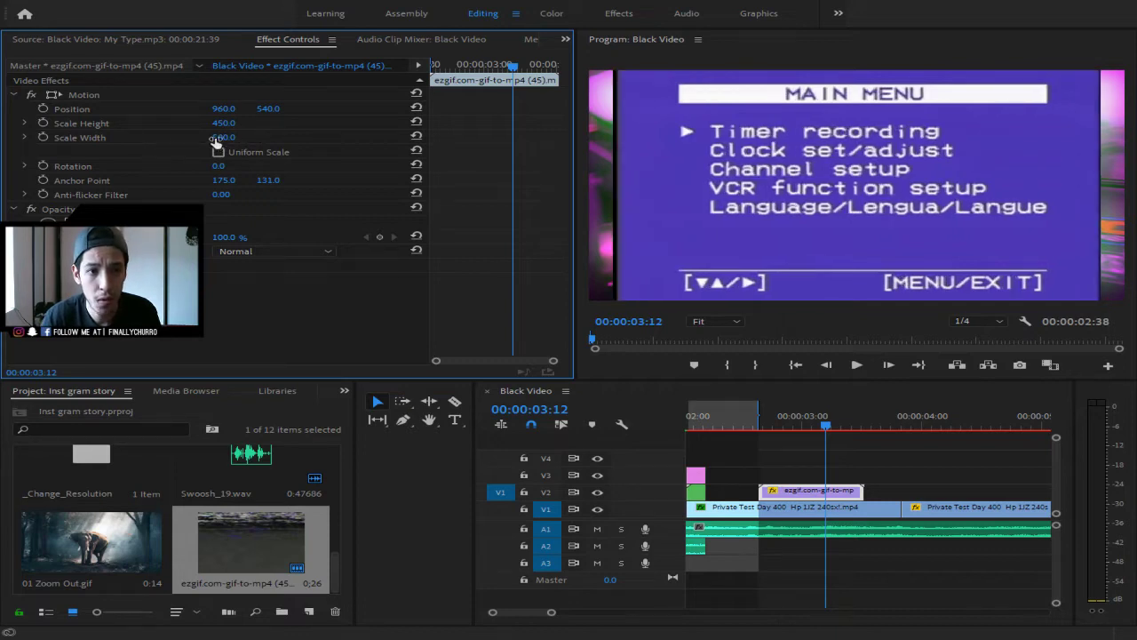
{"action": "left_click", "coordinate": [220, 138]}
{"action": "type", "text": "600"}
{"action": "key", "text": "Return"}
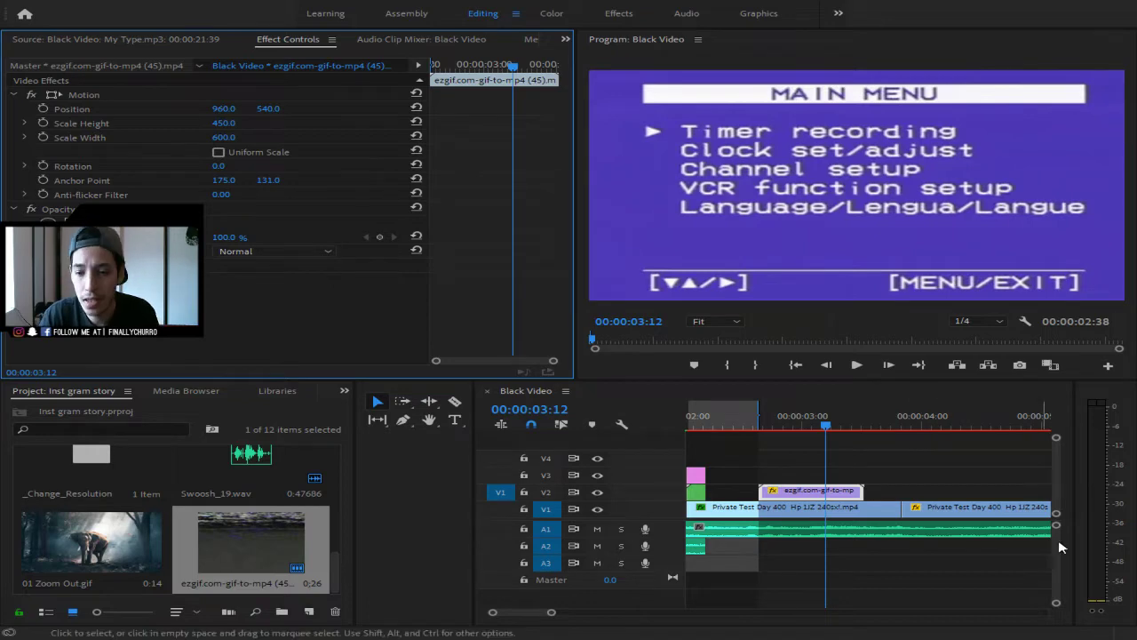
- Cut the V1 drift footage at the start and end of the VCR menu overlay
{"action": "left_click_drag", "start_coordinate": [826, 420], "coordinate": [746, 428]}
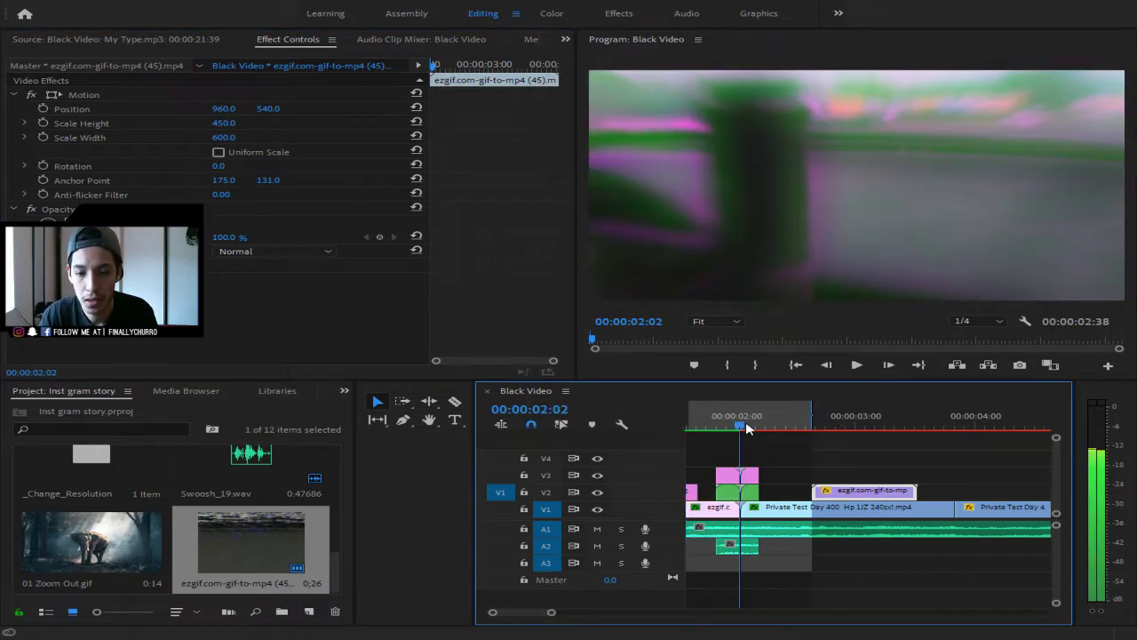
{"action": "key", "text": "c"}
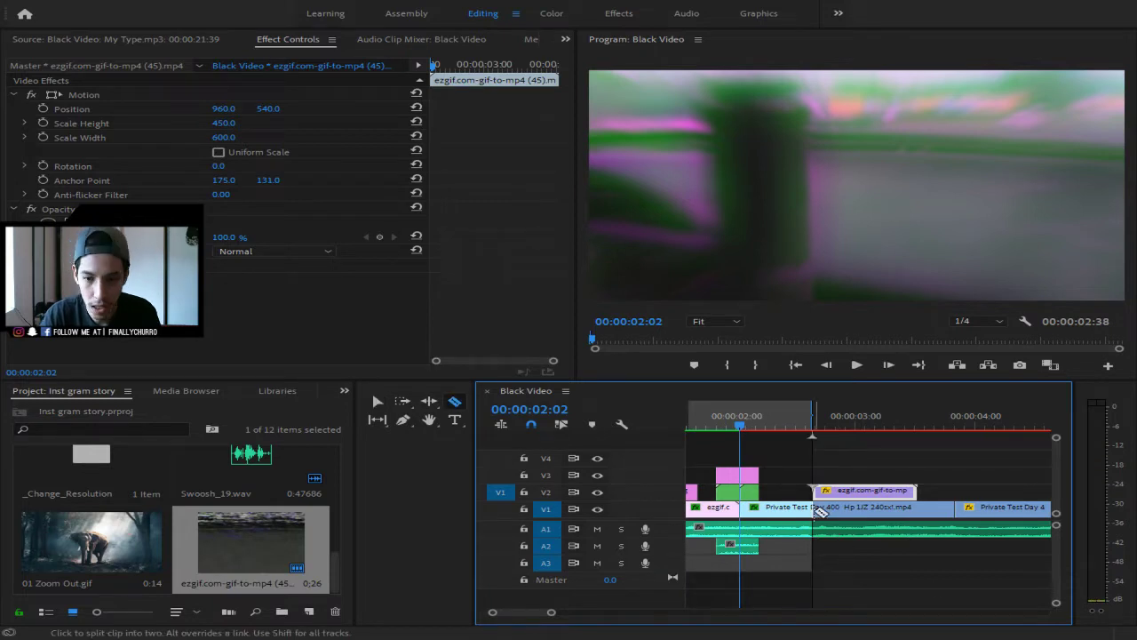
{"action": "left_click", "coordinate": [817, 511]}
{"action": "left_click", "coordinate": [925, 511]}
{"action": "key", "text": "v"}
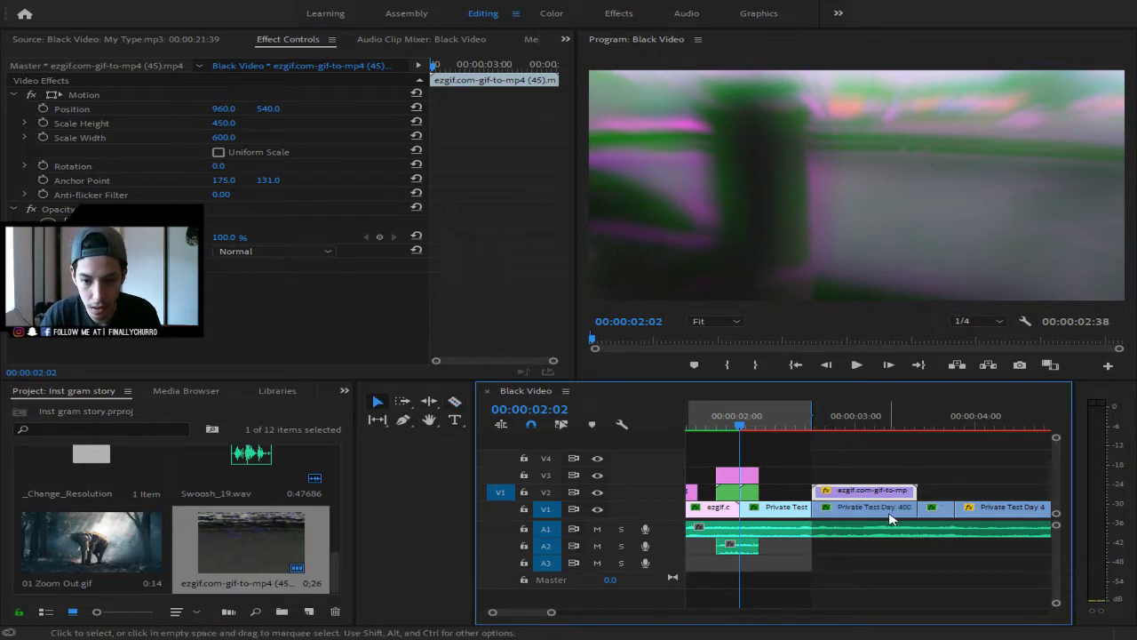
- Select the drift piece under the overlay, then deselect and zoom out to the whole edit
{"action": "left_click", "coordinate": [891, 511]}
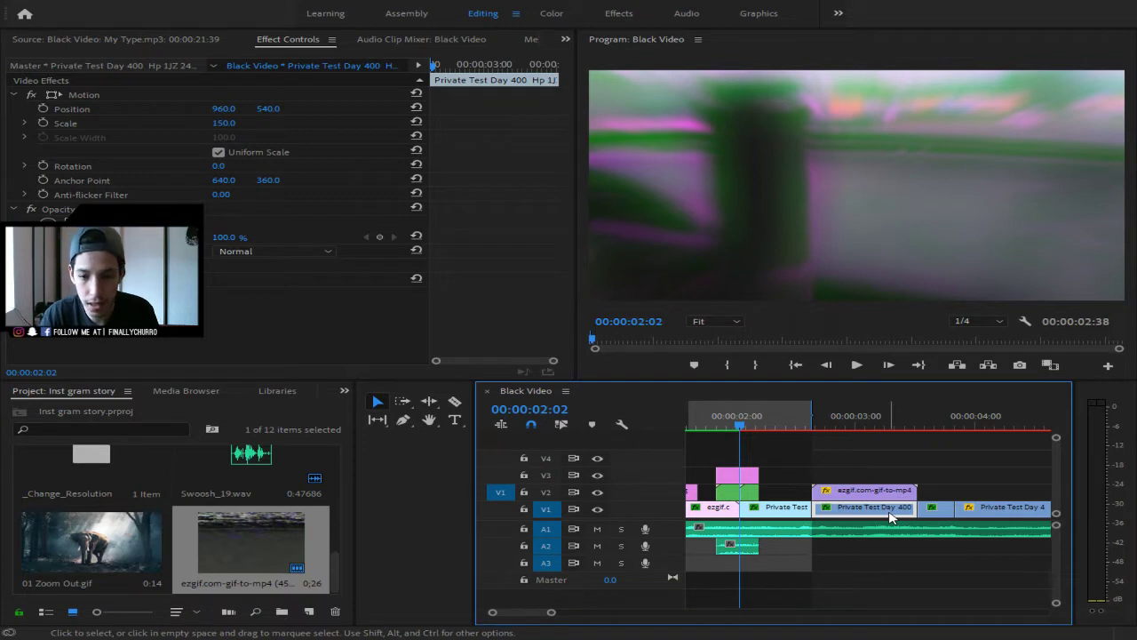
{"action": "left_click", "coordinate": [946, 596]}
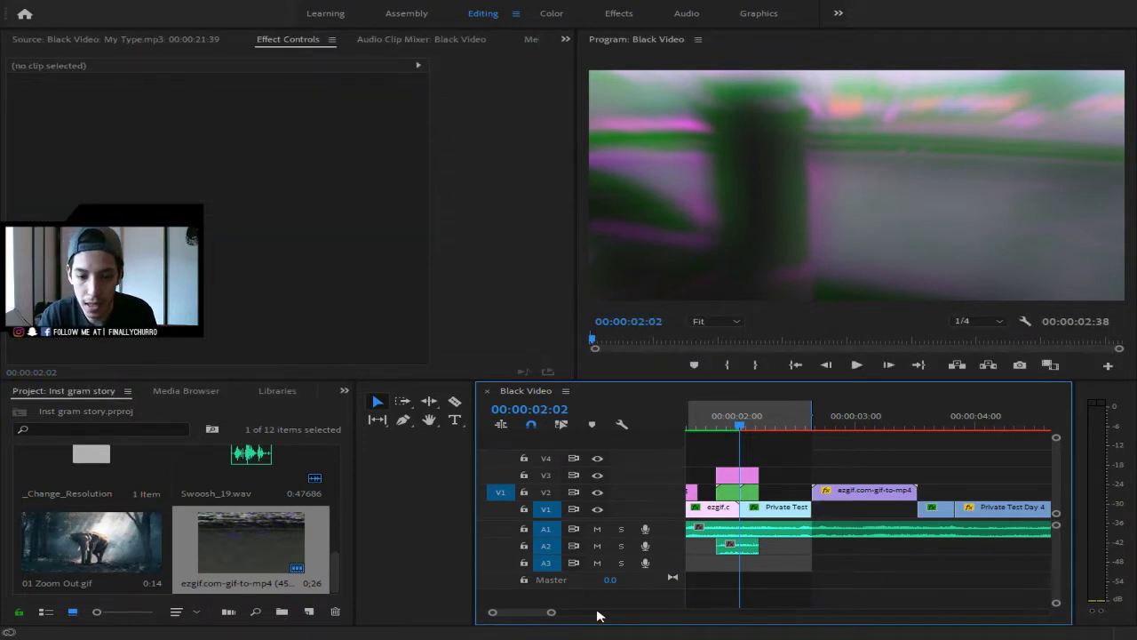
{"action": "scroll", "coordinate": [600, 617], "scroll_direction": "up", "scroll_amount": 3}
{"action": "left_click_drag", "start_coordinate": [596, 622], "coordinate": [677, 622]}
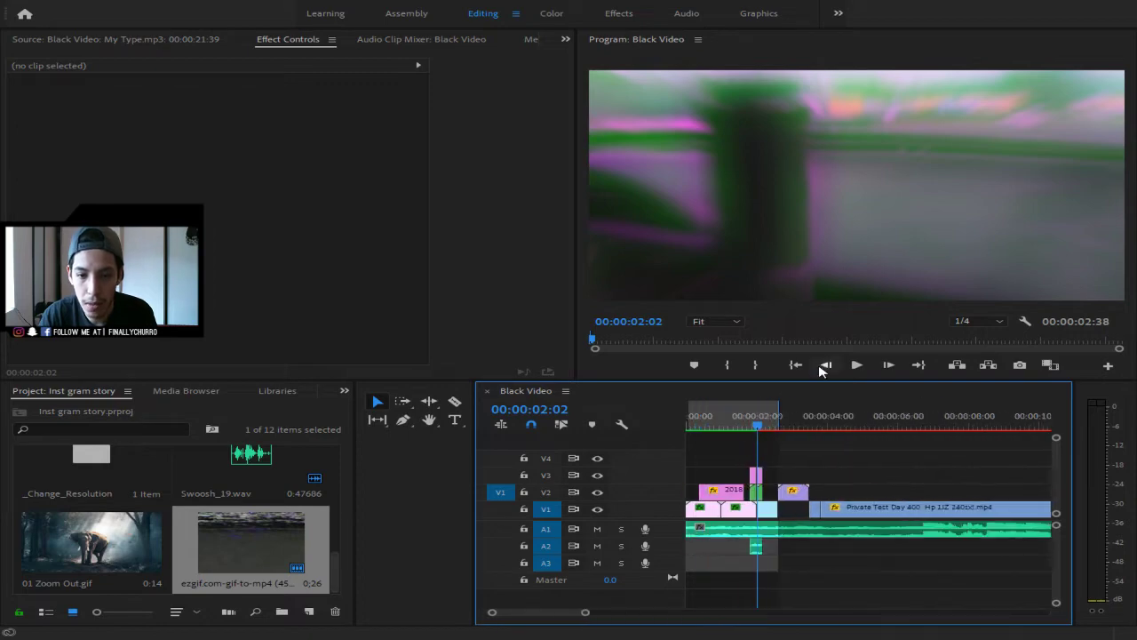
{"action": "left_click_drag", "start_coordinate": [754, 424], "coordinate": [613, 446]}
{"action": "key", "text": "space"}
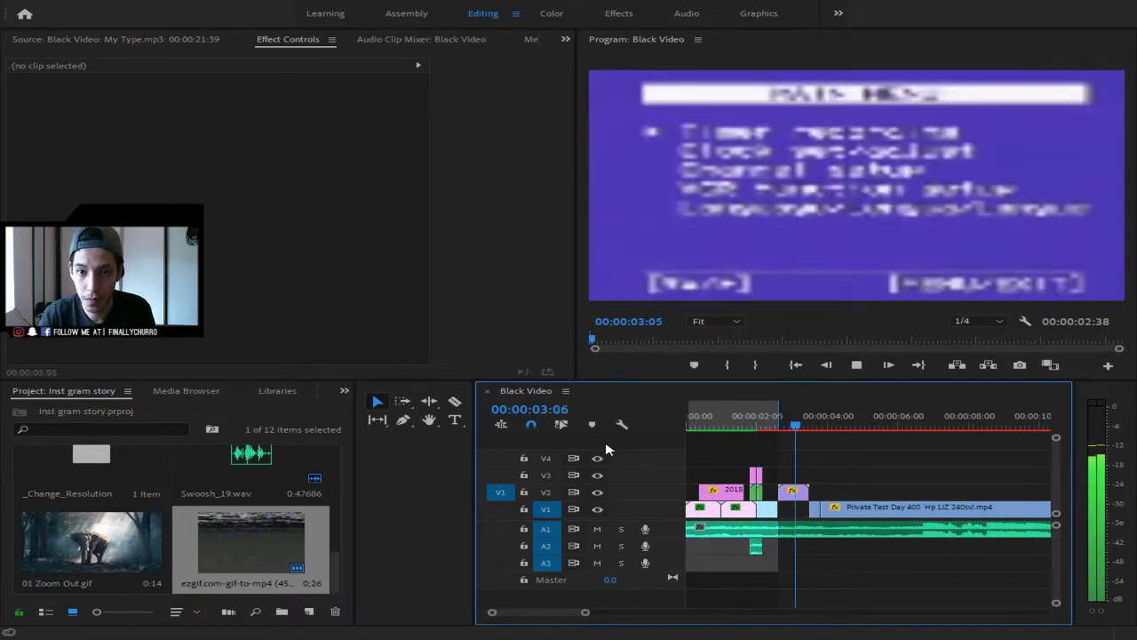
{"action": "key", "text": "space"}
{"action": "left_click_drag", "start_coordinate": [822, 427], "coordinate": [756, 431]}
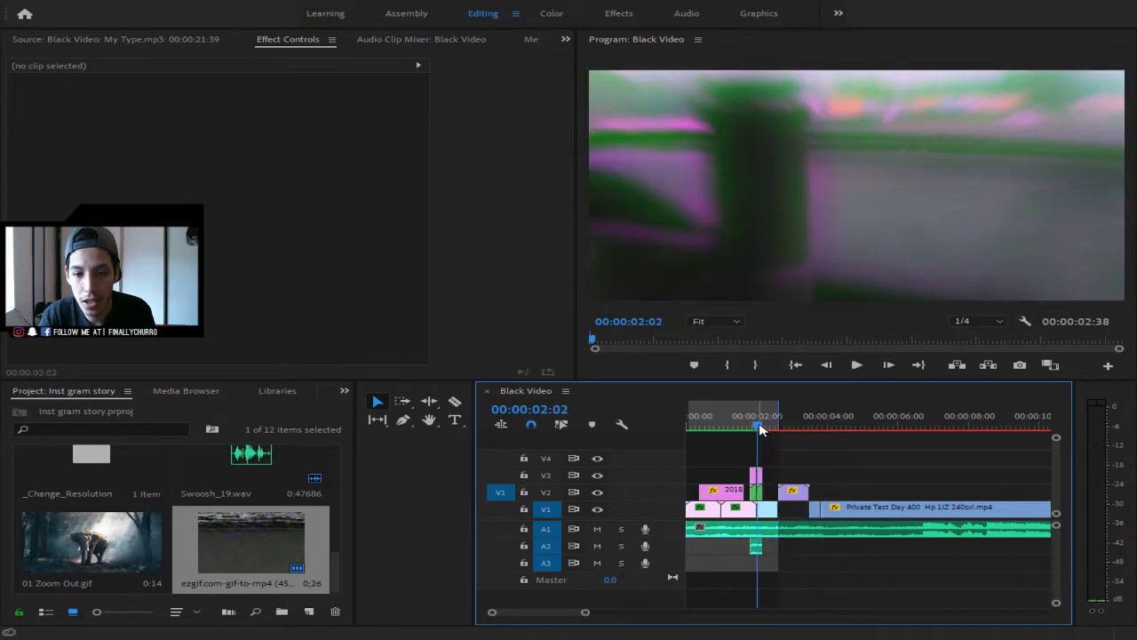
{"action": "key", "text": "space"}
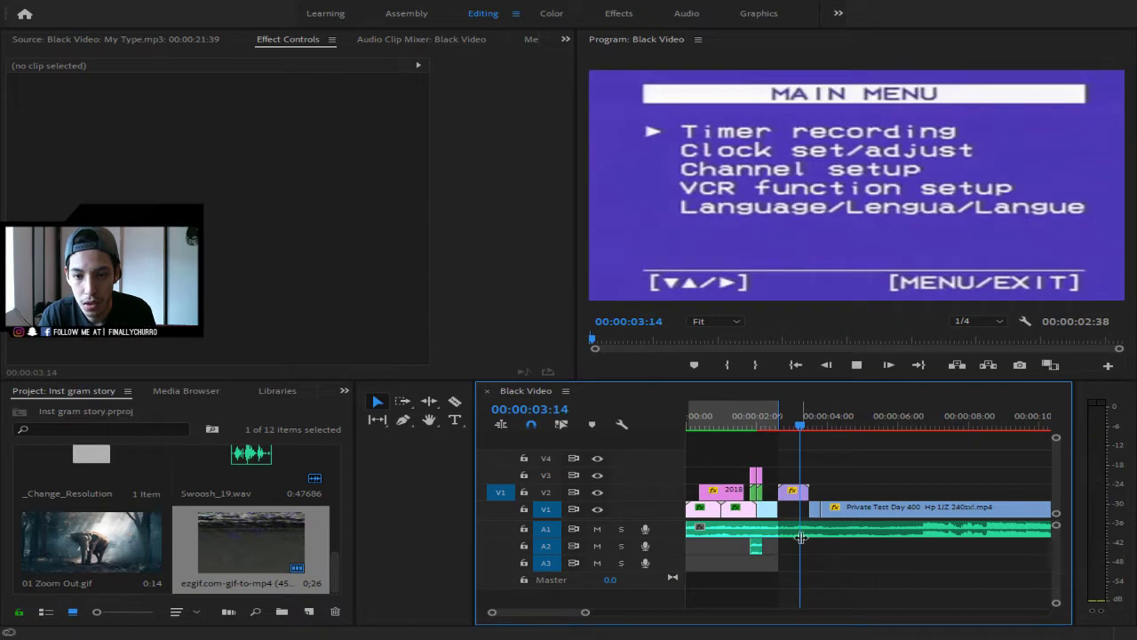
{"action": "key", "text": "space"}
{"action": "left_click_drag", "start_coordinate": [817, 424], "coordinate": [757, 434]}
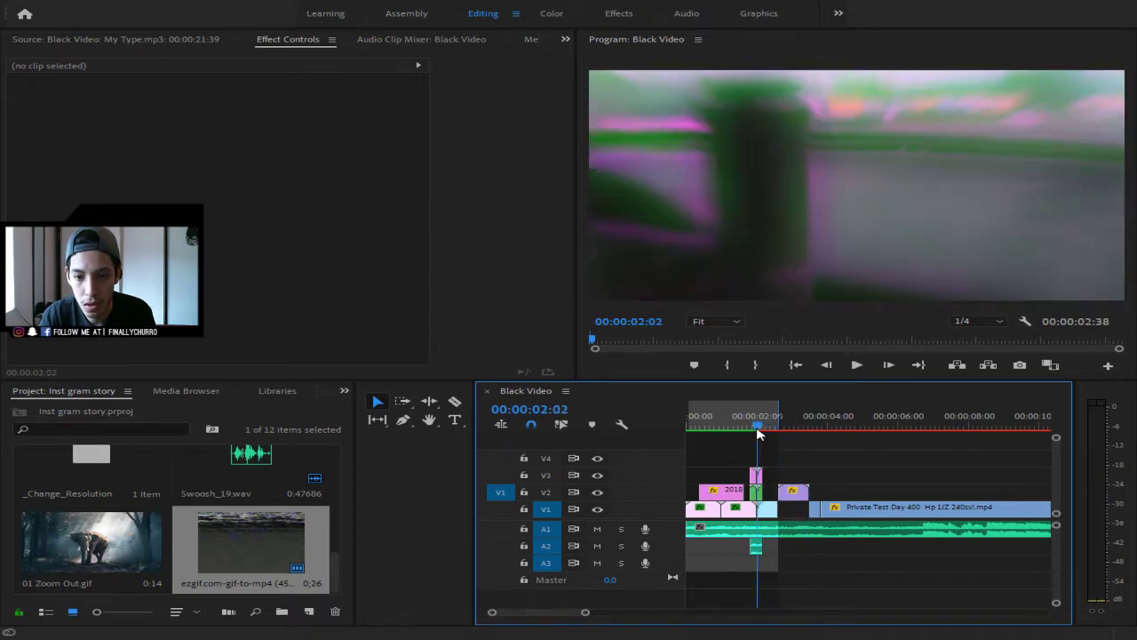
{"action": "key", "text": "space"}
{"action": "key", "text": "space"}
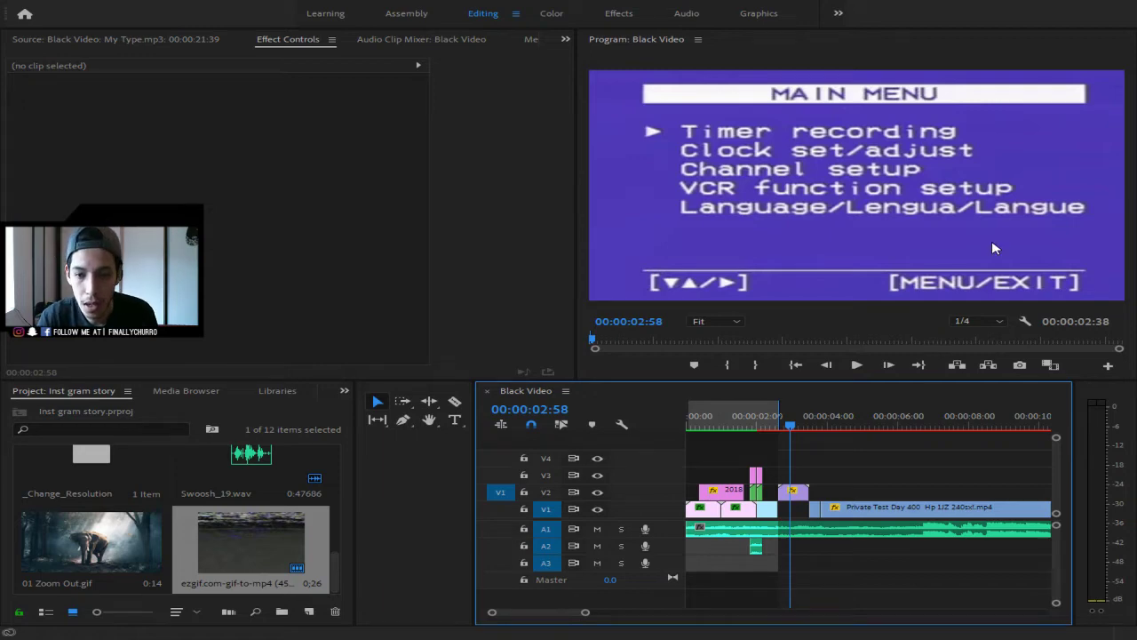
{"action": "left_click_drag", "start_coordinate": [791, 426], "coordinate": [679, 429]}
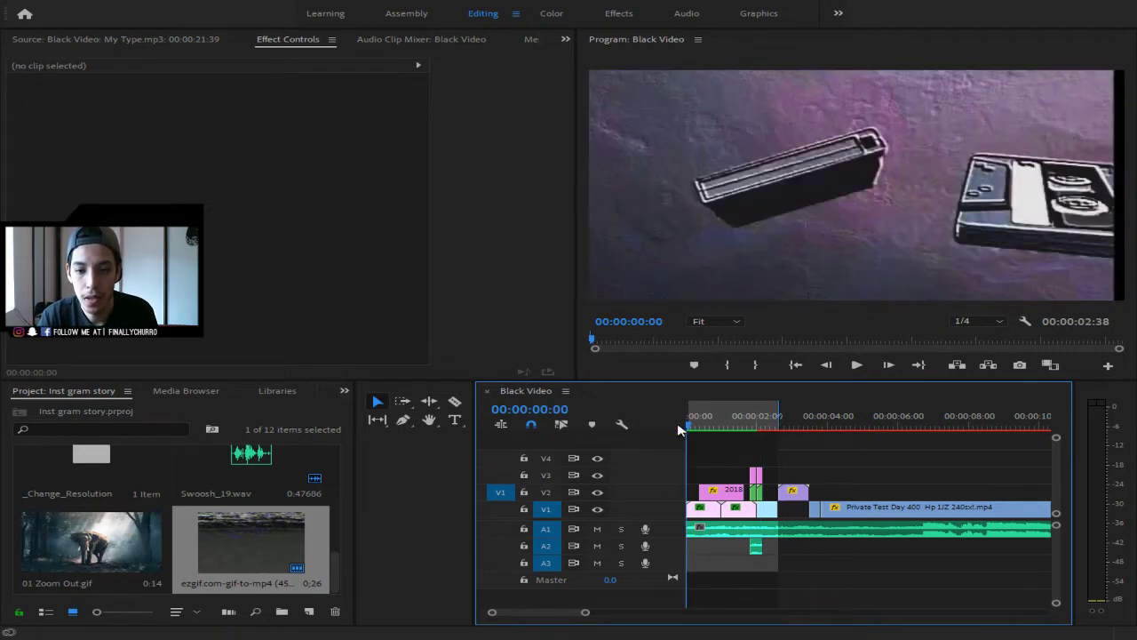
{"action": "key", "text": "space"}
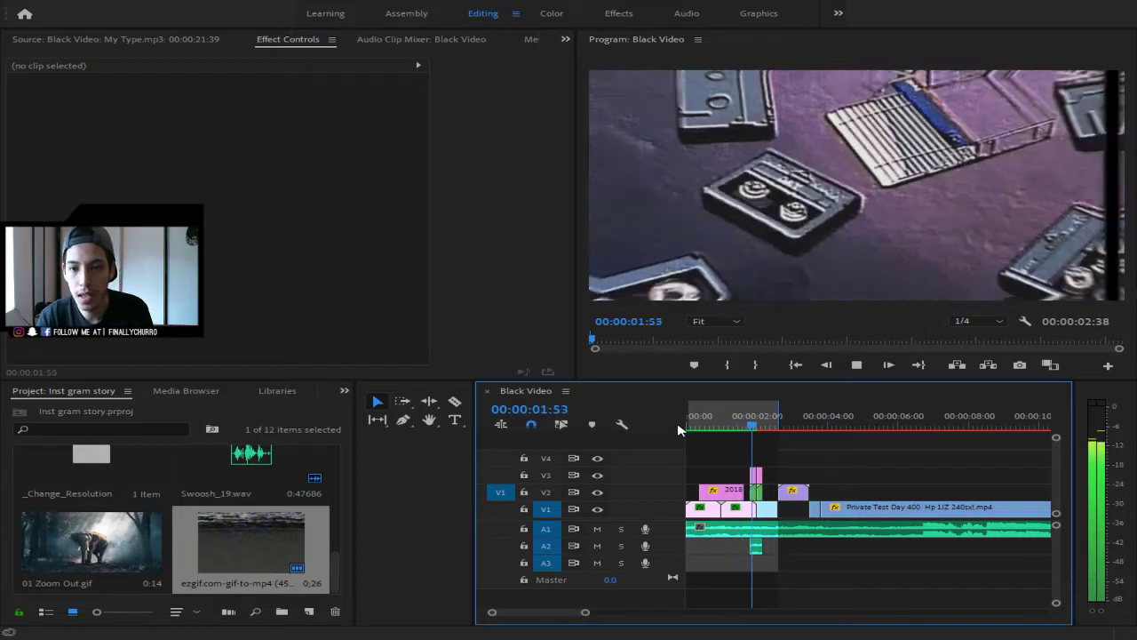
{"action": "key", "text": "space"}
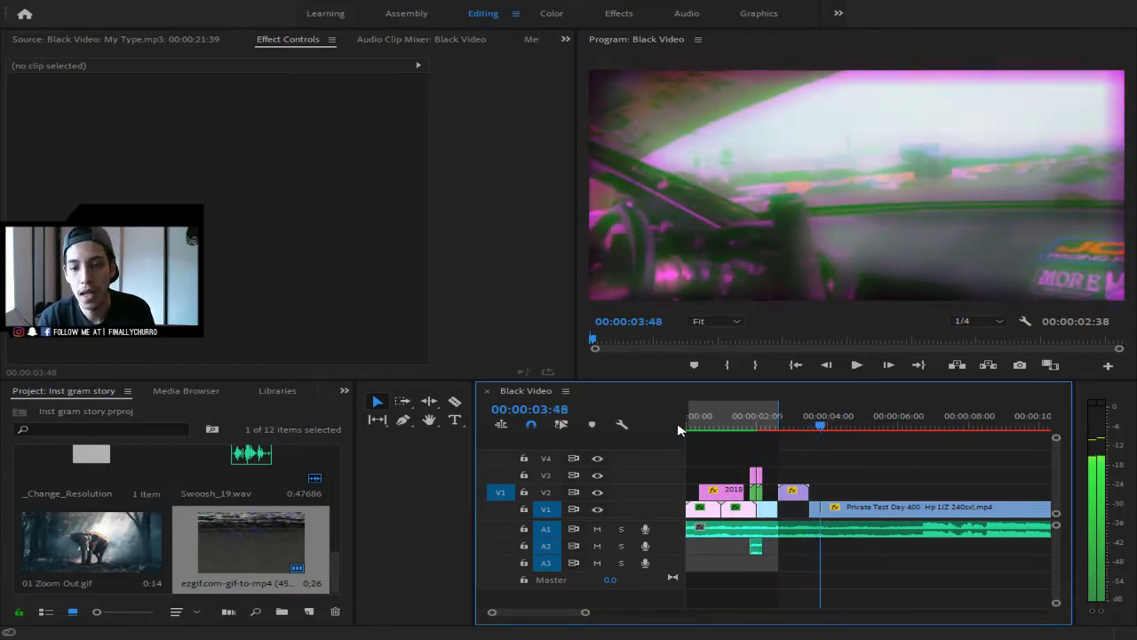
{"action": "left_click_drag", "start_coordinate": [819, 426], "coordinate": [794, 424]}
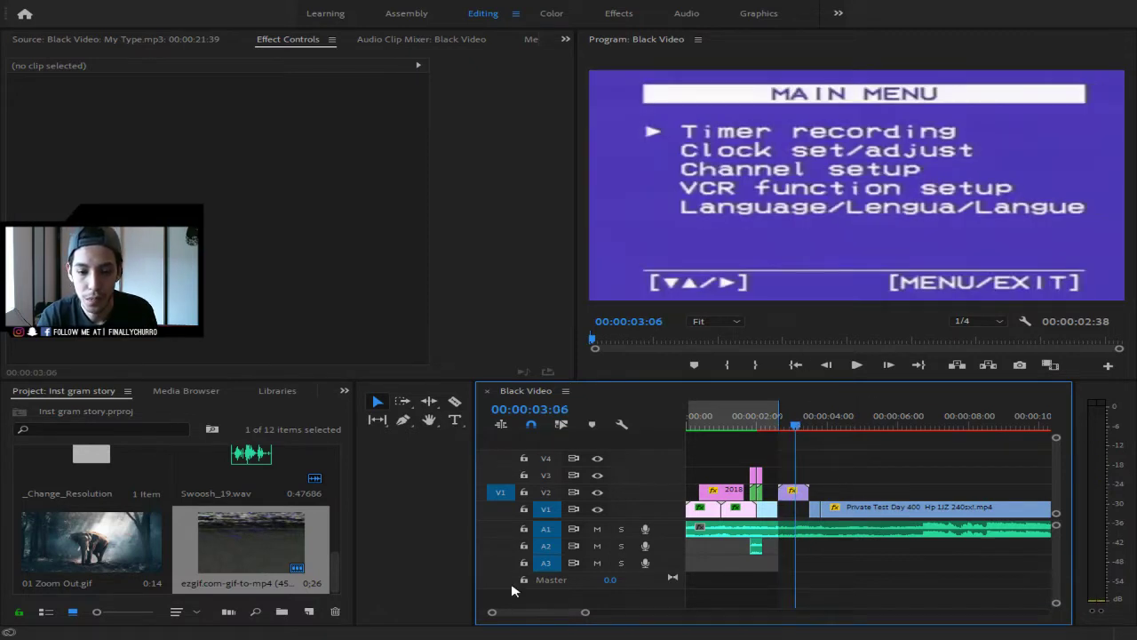
{"action": "key", "text": "alt+Tab"}
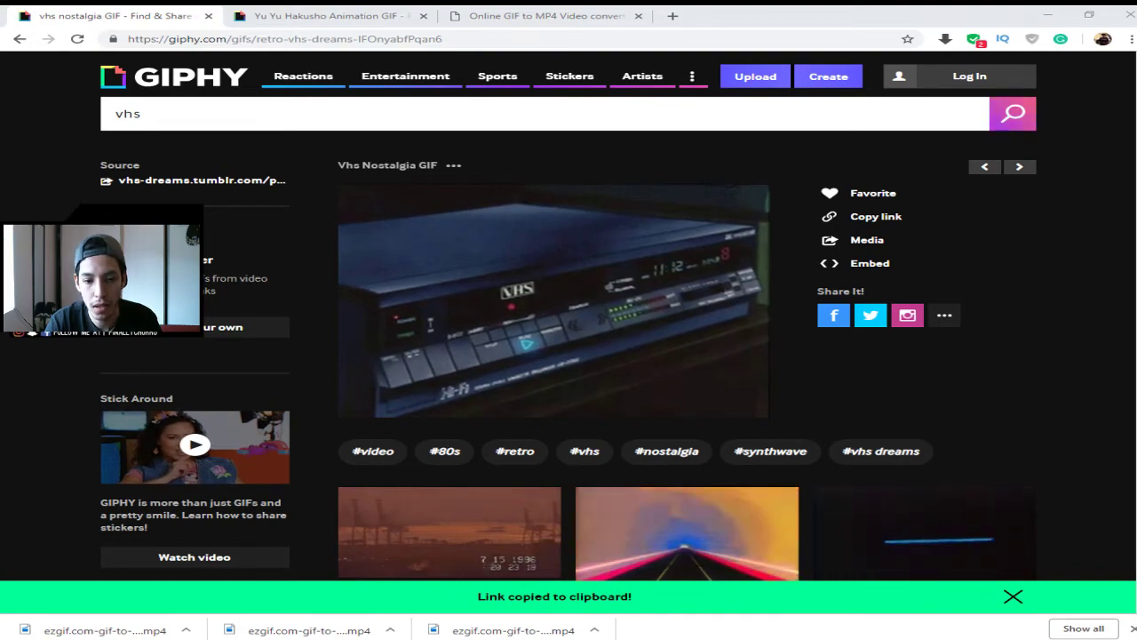
- Copy the VHS Nostalgia GIF's direct link from Giphy and return to the ezgif converter
{"action": "scroll", "coordinate": [562, 344], "scroll_direction": "down", "scroll_amount": 4}
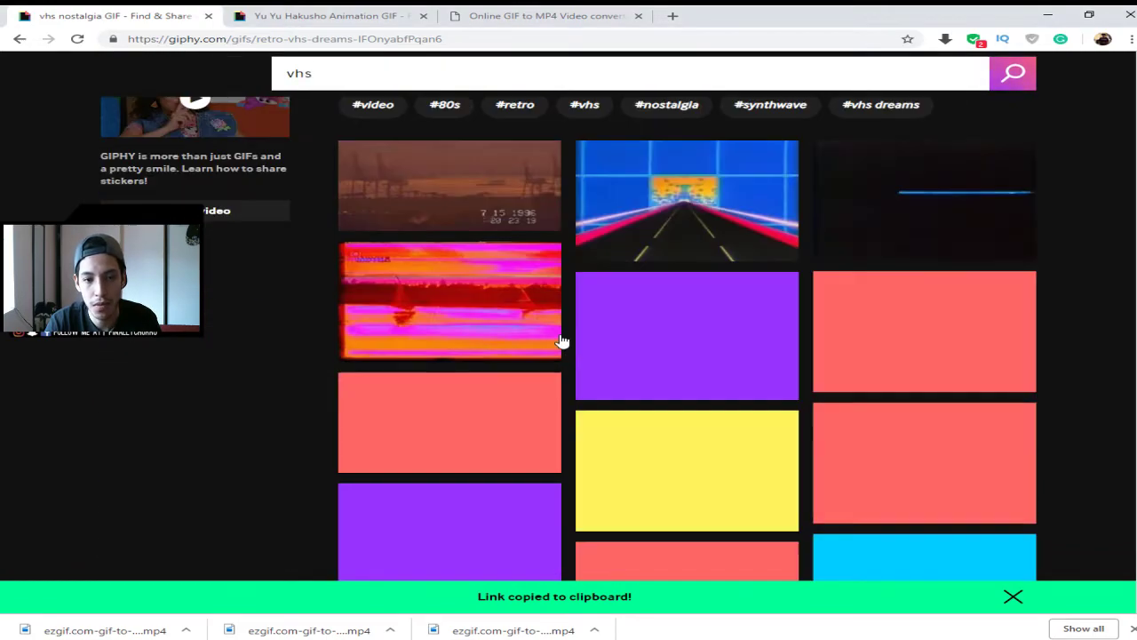
{"action": "scroll", "coordinate": [563, 341], "scroll_direction": "up", "scroll_amount": 4}
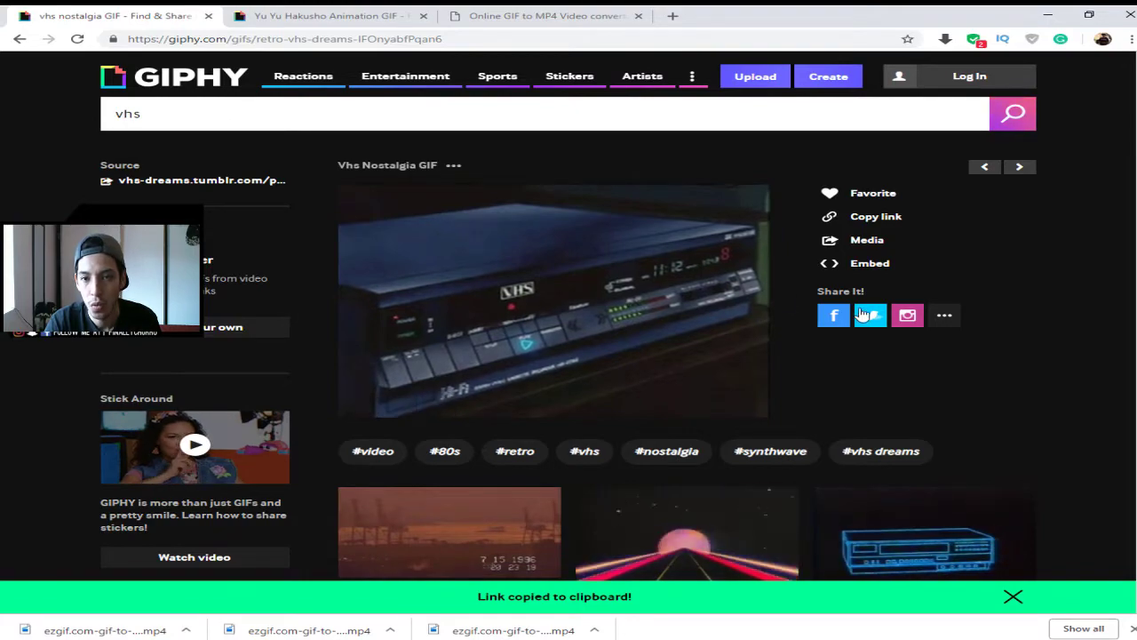
{"action": "left_click", "coordinate": [859, 217]}
{"action": "left_click", "coordinate": [552, 271]}
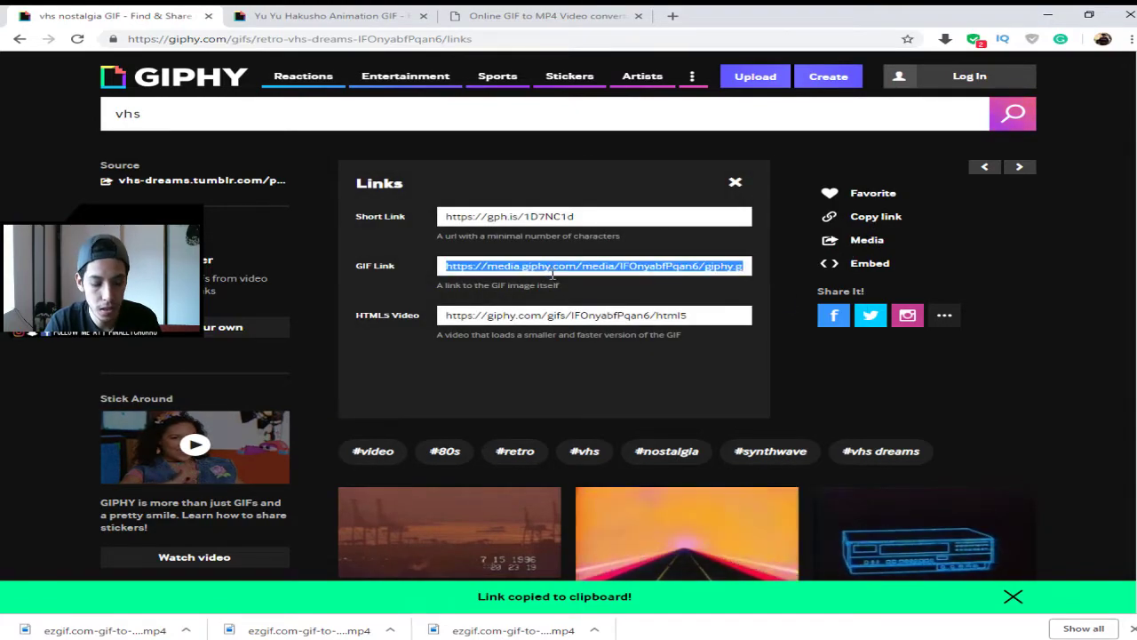
{"action": "left_click", "coordinate": [547, 15]}
{"action": "scroll", "coordinate": [544, 318], "scroll_direction": "up", "scroll_amount": 4}
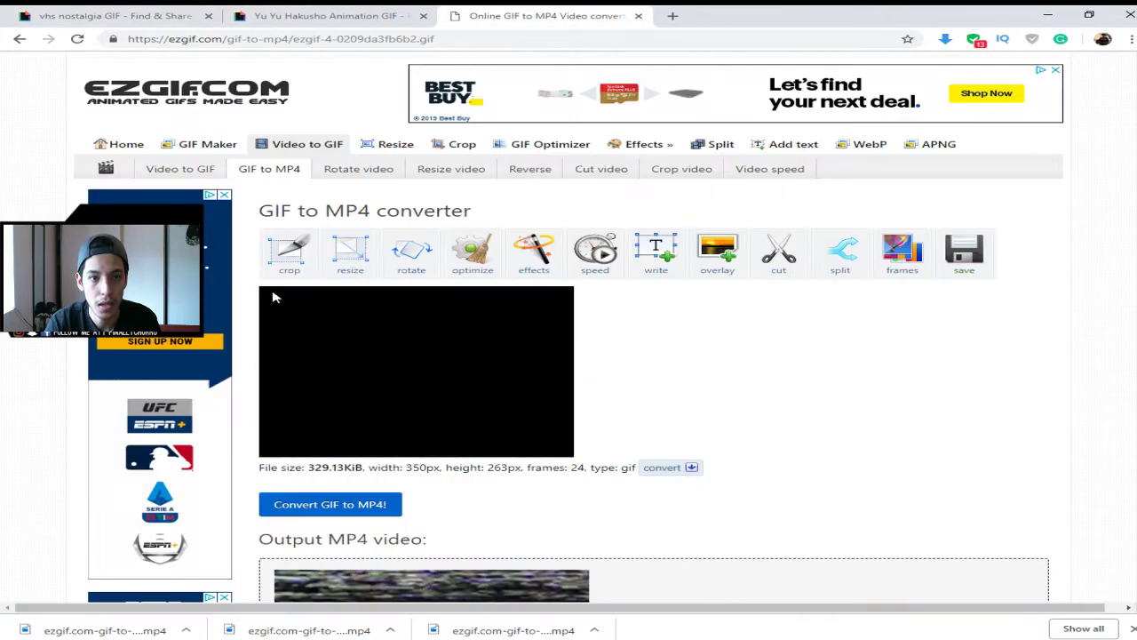
- Paste the VHS VCR GIF link into ezgif's GIF to MP4 converter and upload it
{"action": "left_click", "coordinate": [257, 148]}
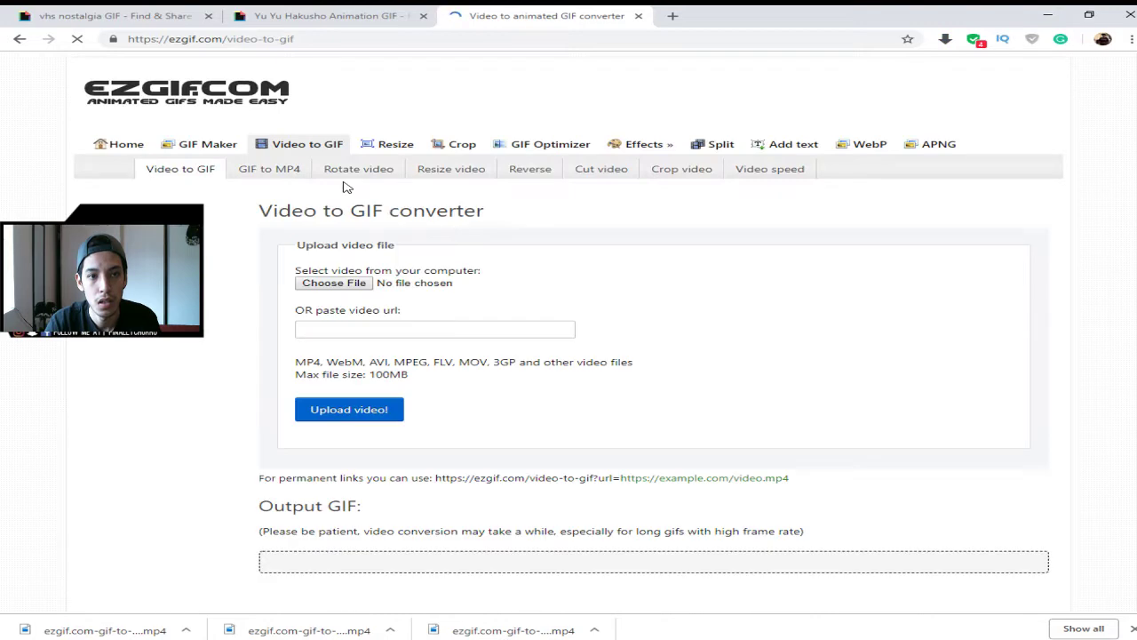
{"action": "left_click", "coordinate": [271, 171]}
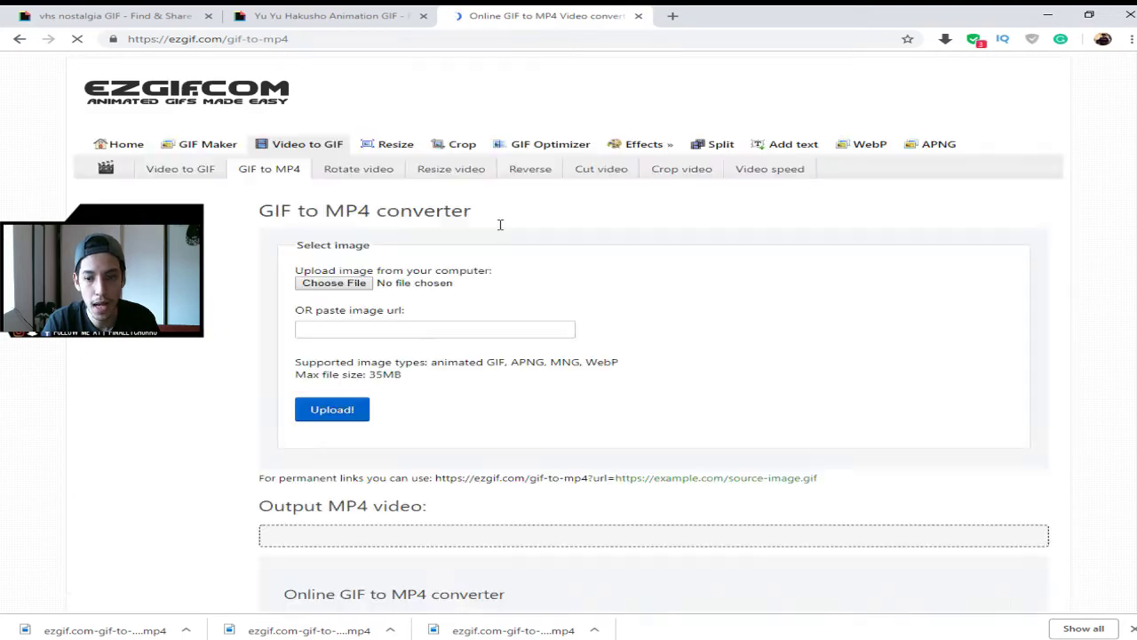
{"action": "left_click", "coordinate": [453, 335]}
{"action": "key", "text": "ctrl+v"}
{"action": "left_click", "coordinate": [332, 409]}
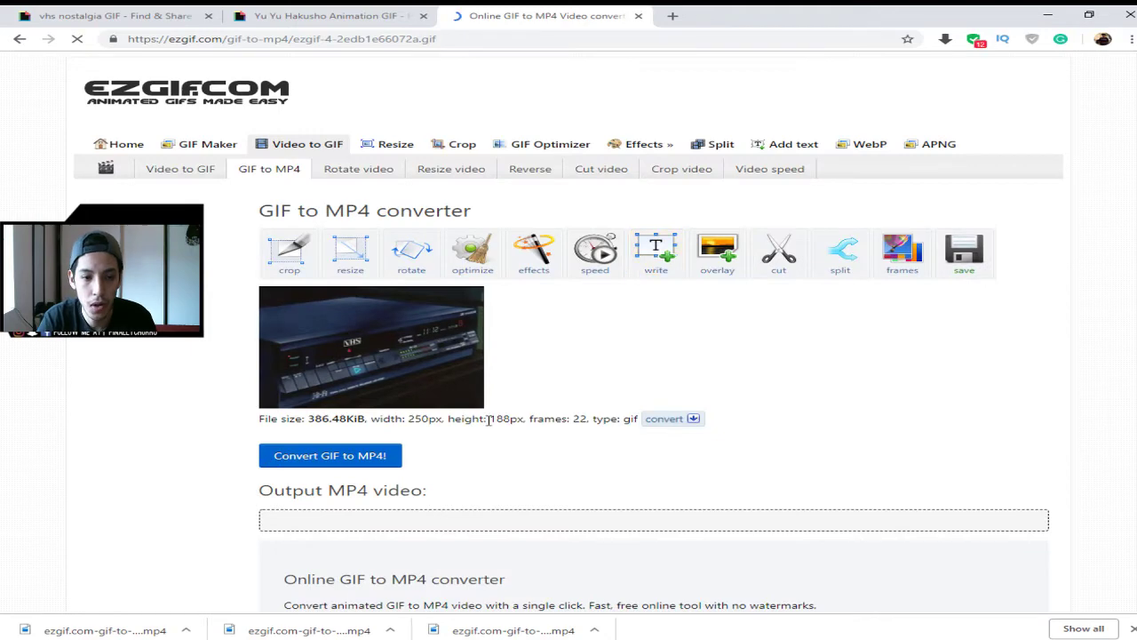
- Convert the 250×188 GIF to a 12.95 KiB MP4 and download it
{"action": "scroll", "coordinate": [870, 464], "scroll_direction": "down", "scroll_amount": 4}
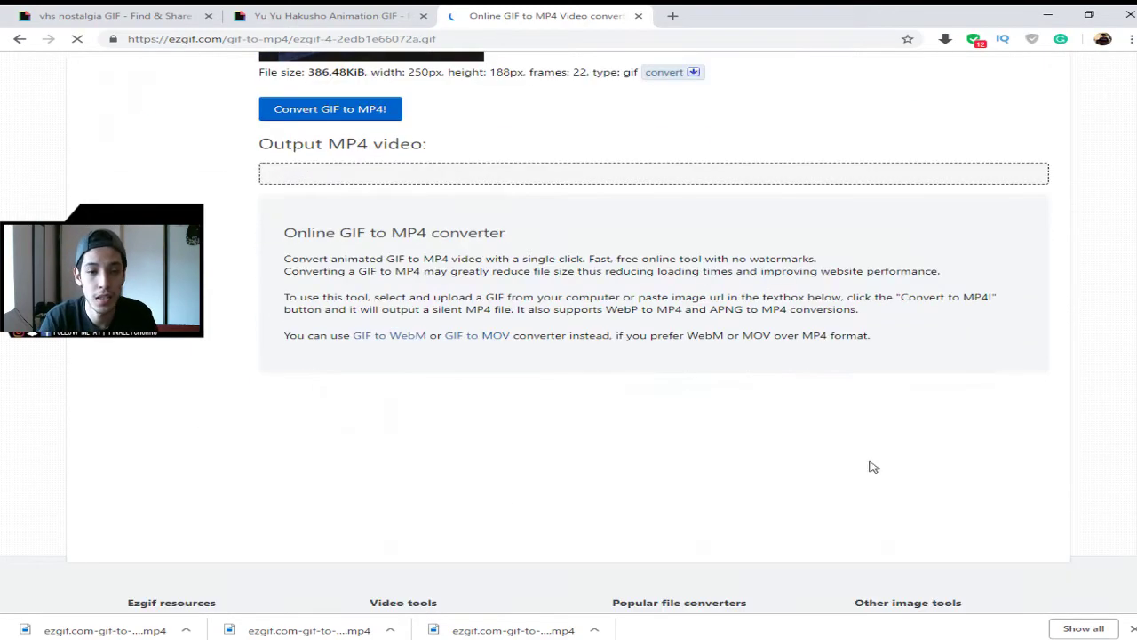
{"action": "scroll", "coordinate": [287, 412], "scroll_direction": "up", "scroll_amount": 3}
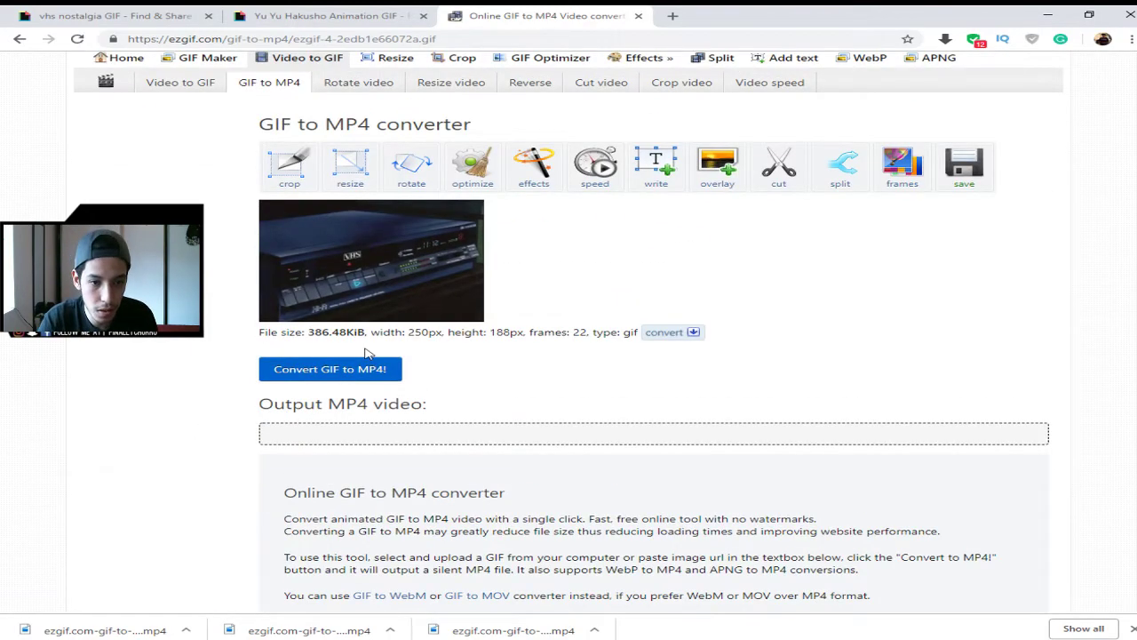
{"action": "left_click", "coordinate": [364, 371]}
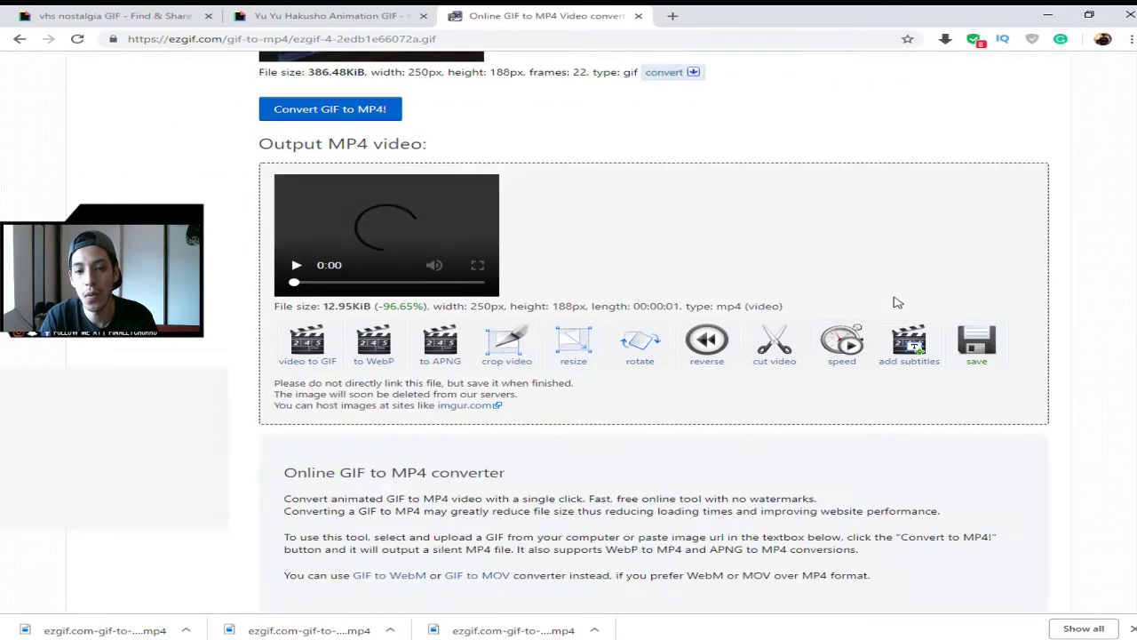
{"action": "left_click", "coordinate": [991, 349]}
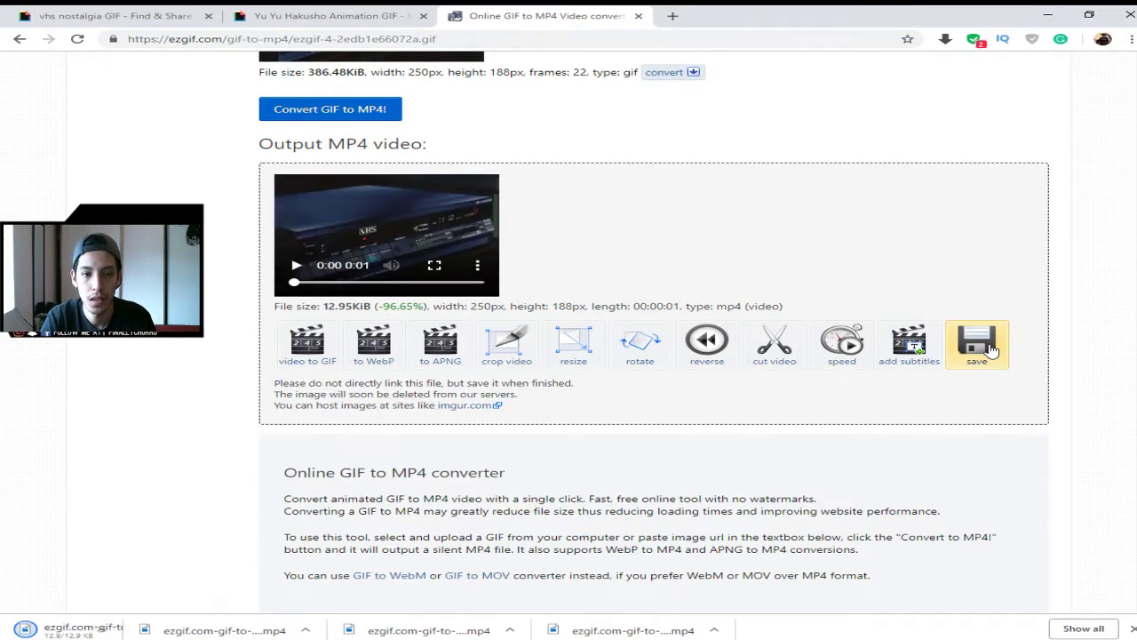
{"action": "left_click", "coordinate": [253, 590]}
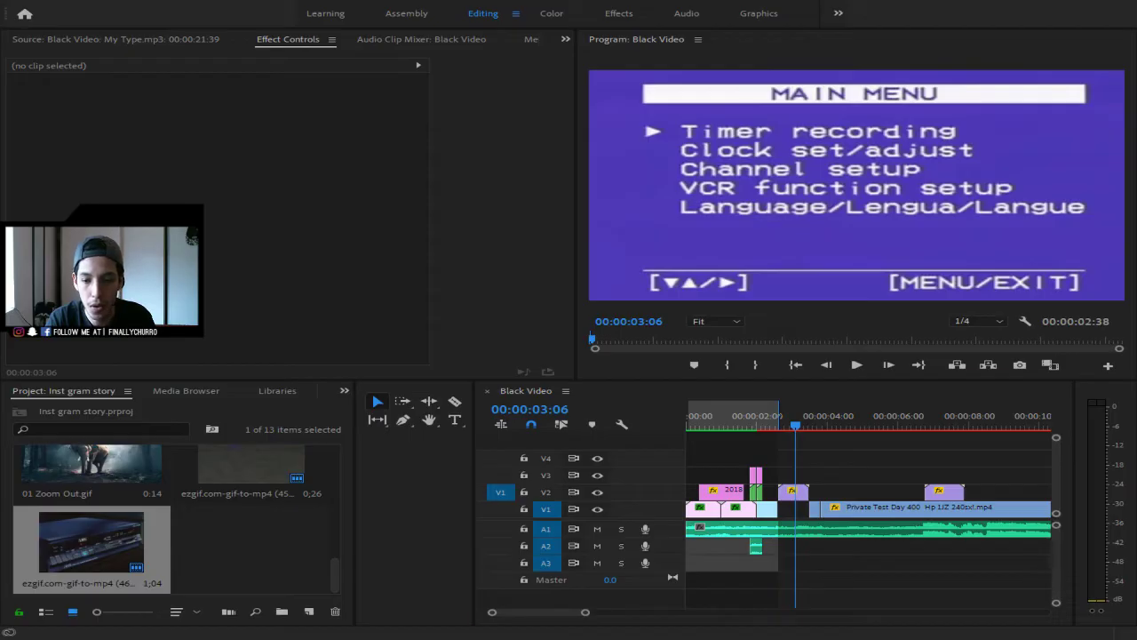
- Cut out the V1 drift footage beneath the new VCR clip near six seconds, then scrub through it
{"action": "left_click", "coordinate": [930, 515]}
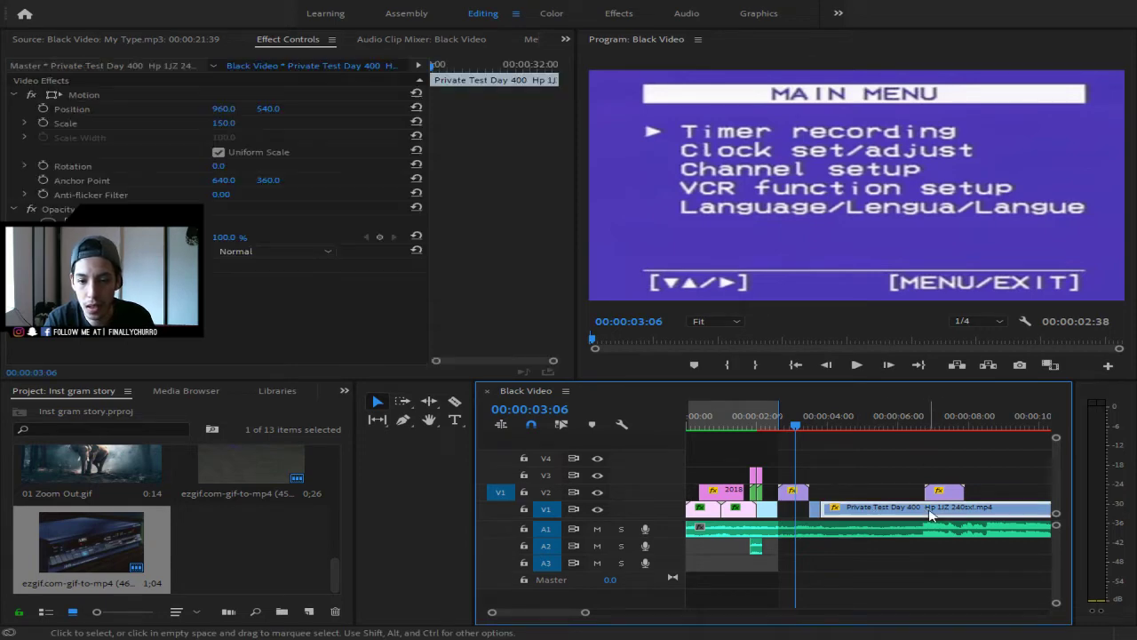
{"action": "key", "text": "c"}
{"action": "left_click", "coordinate": [926, 512]}
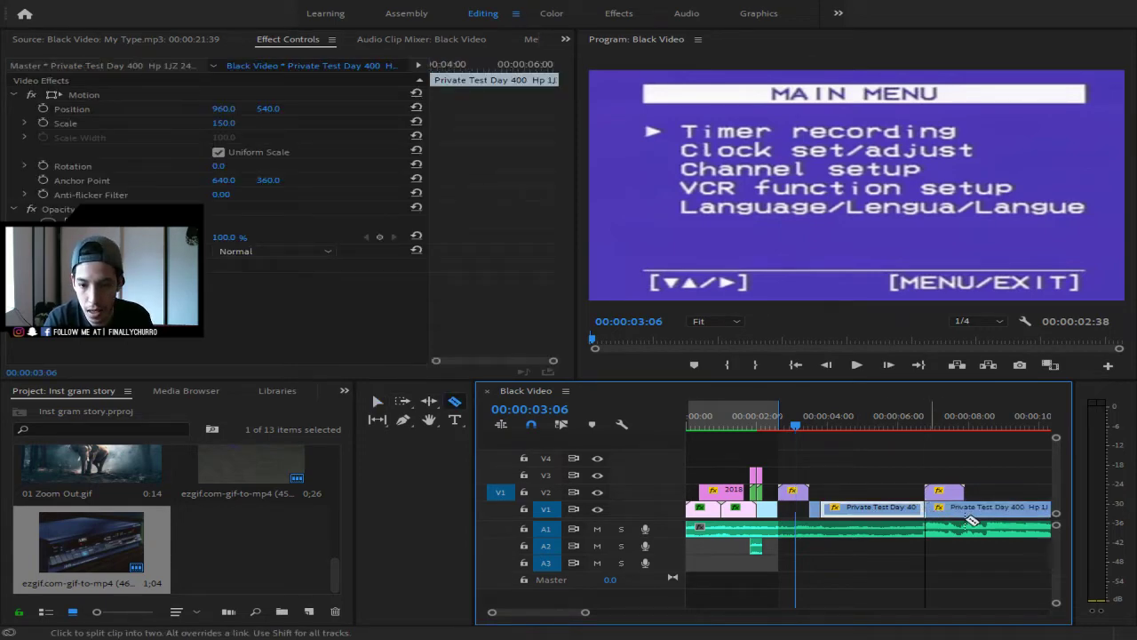
{"action": "left_click", "coordinate": [966, 512]}
{"action": "key", "text": "v"}
{"action": "left_click", "coordinate": [957, 517]}
{"action": "key", "text": "Delete"}
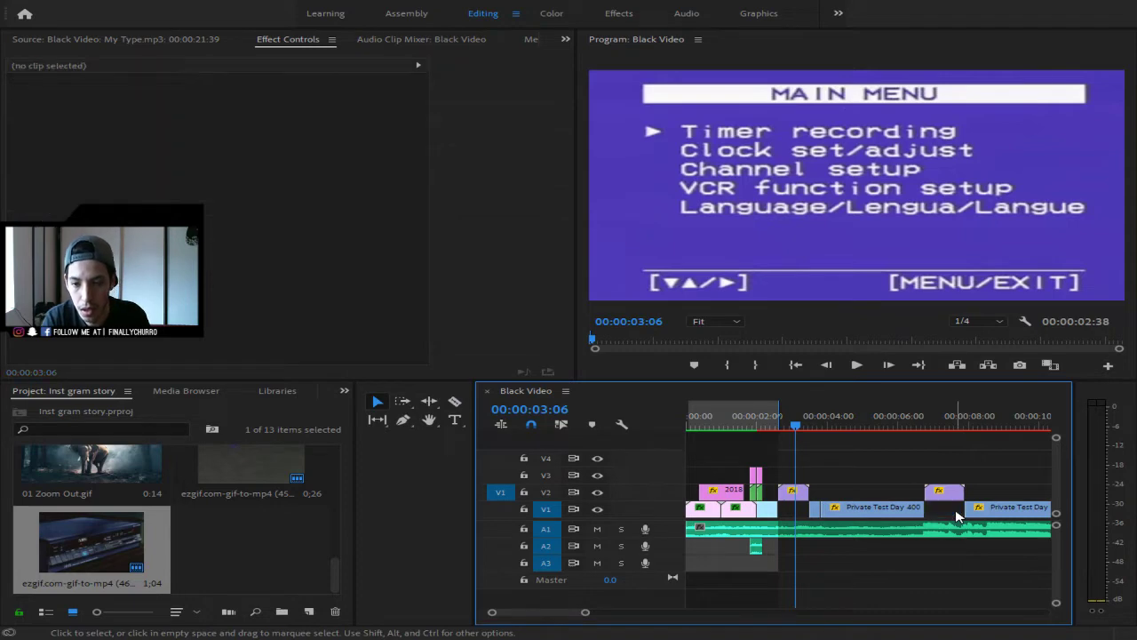
{"action": "left_click", "coordinate": [926, 418]}
{"action": "mouse_move", "coordinate": [926, 418]}
{"action": "left_mouse_down"}
{"action": "mouse_move", "coordinate": [888, 425]}
{"action": "mouse_move", "coordinate": [925, 426]}
{"action": "left_mouse_up"}
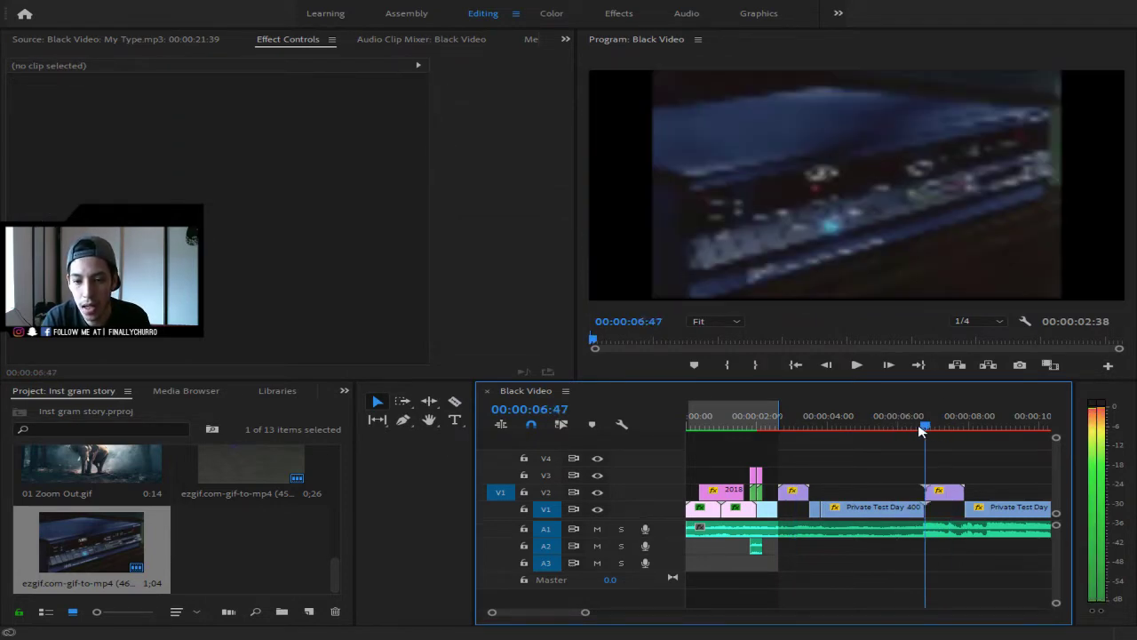
- Turn off Uniform Scale on the new VCR clip and raise its Scale Height to 600
{"action": "left_click", "coordinate": [958, 491]}
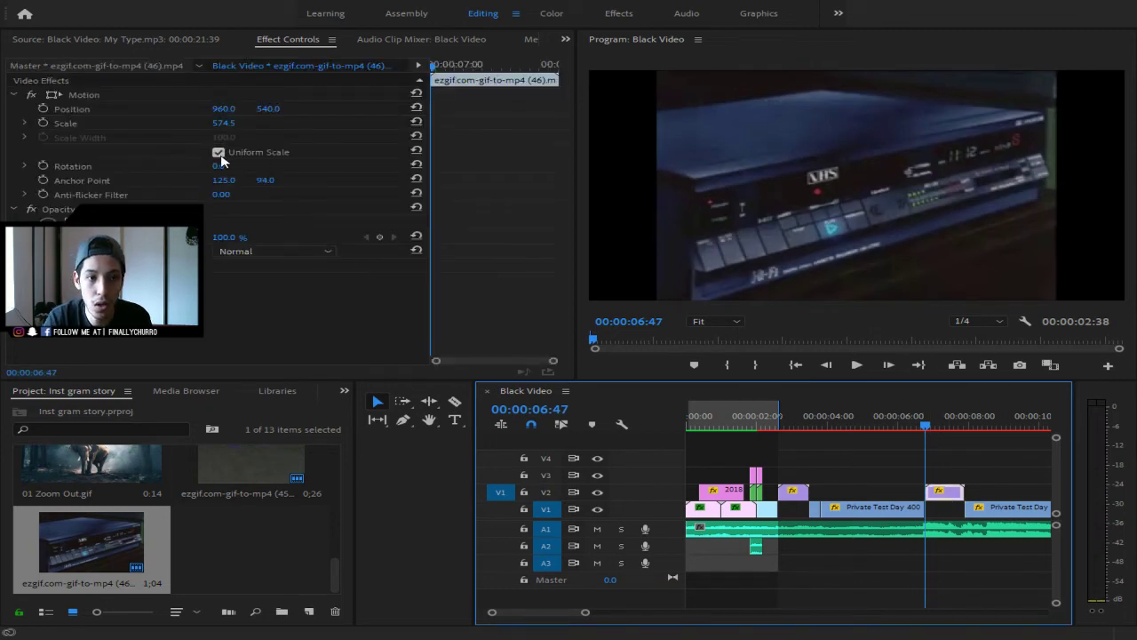
{"action": "left_click", "coordinate": [798, 494]}
{"action": "left_click", "coordinate": [943, 496]}
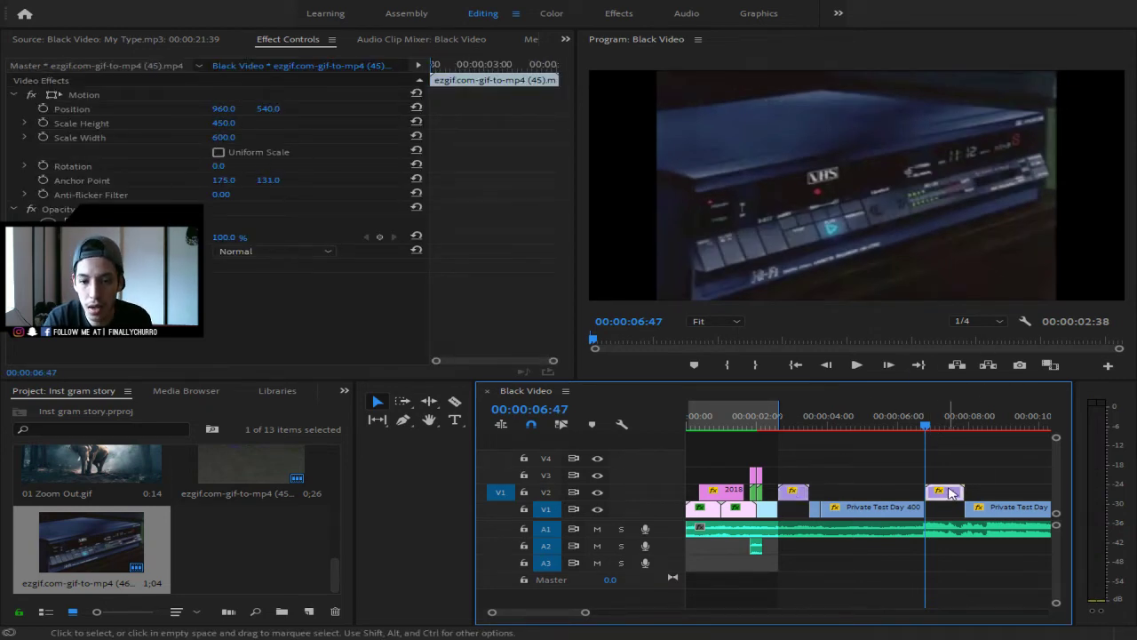
{"action": "left_click", "coordinate": [219, 152]}
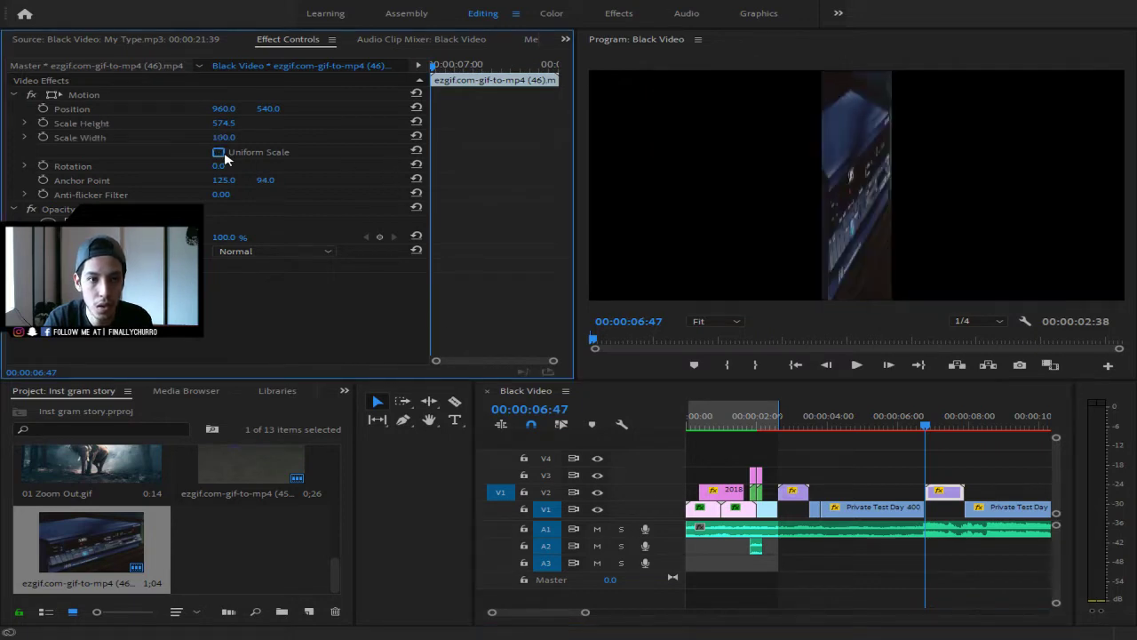
{"action": "left_click", "coordinate": [236, 121]}
{"action": "type", "text": "460"}
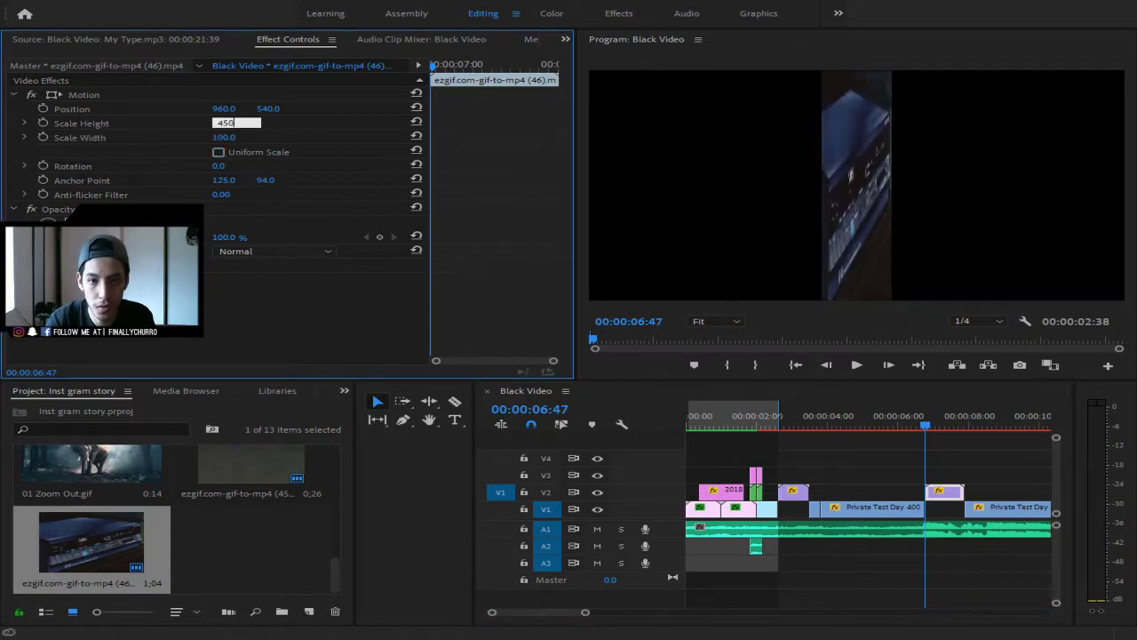
{"action": "key", "text": "Return"}
{"action": "left_click", "coordinate": [236, 122]}
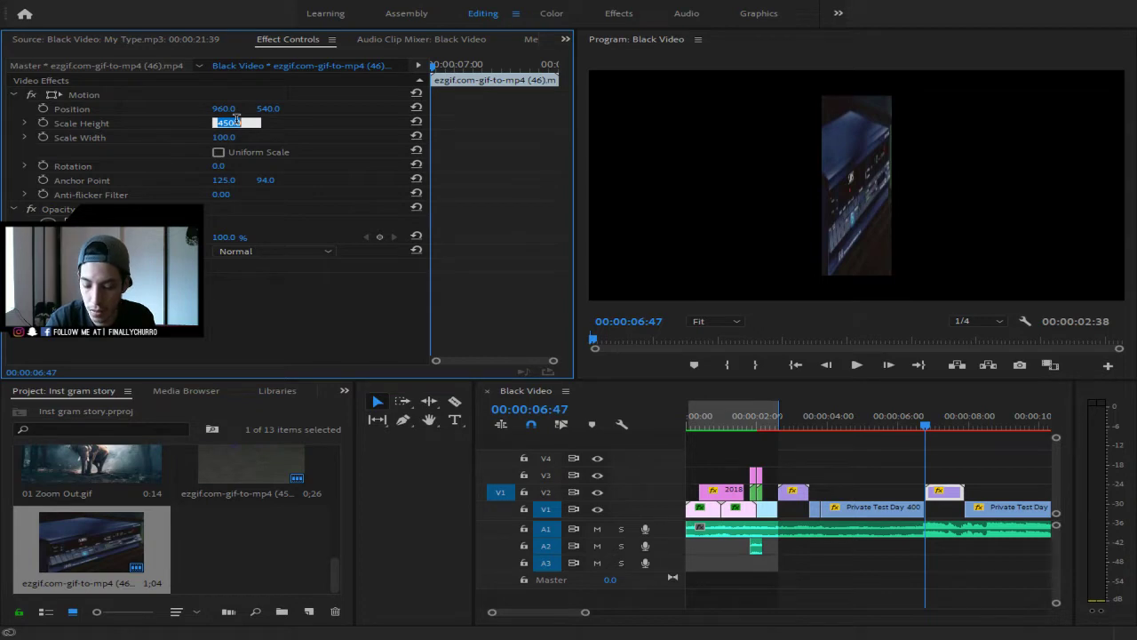
{"action": "key", "text": "Return"}
{"action": "left_click", "coordinate": [236, 122]}
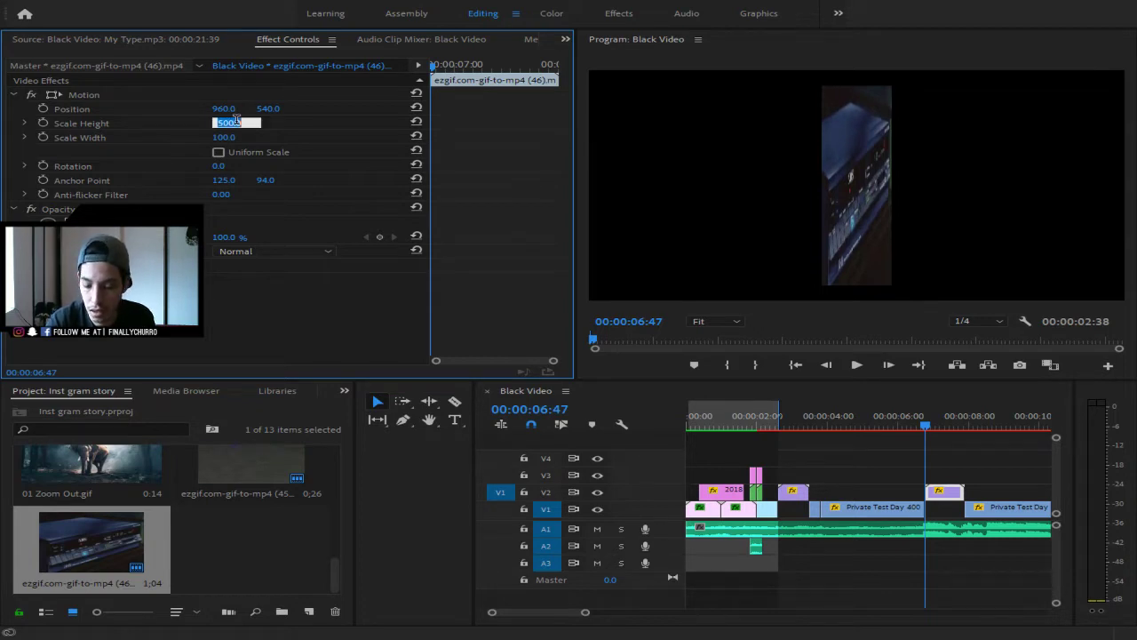
{"action": "key", "text": "Return"}
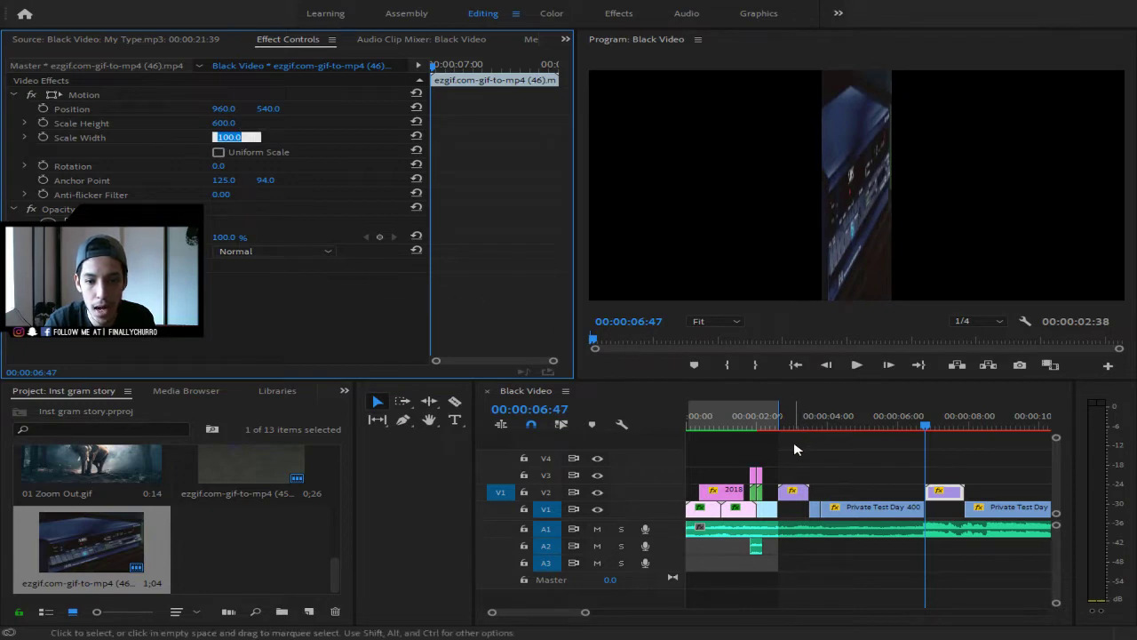
- Try Scale Width values from 600 to 800 on the VCR clip, settling on 780
{"action": "left_click", "coordinate": [793, 493]}
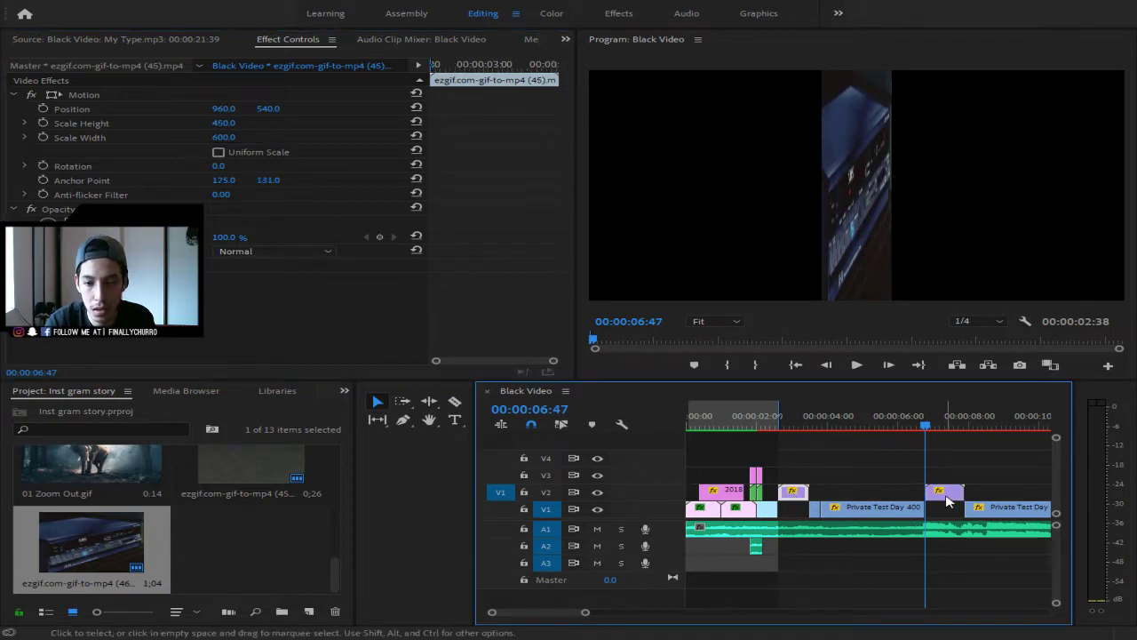
{"action": "left_click", "coordinate": [937, 491]}
{"action": "left_click", "coordinate": [235, 138]}
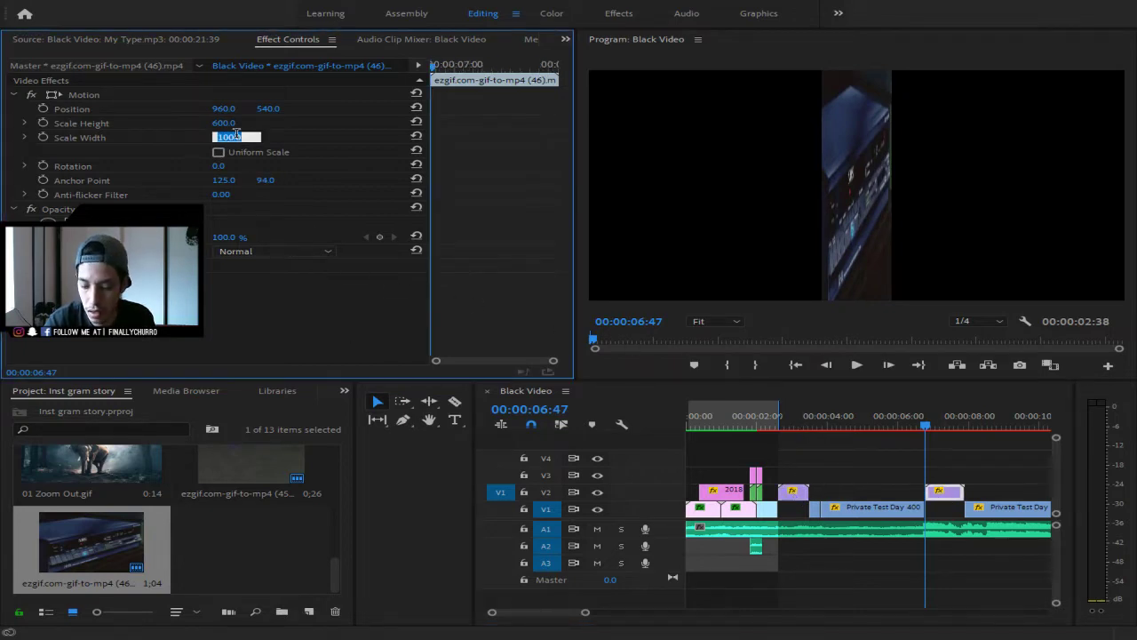
{"action": "type", "text": "600"}
{"action": "key", "text": "Return"}
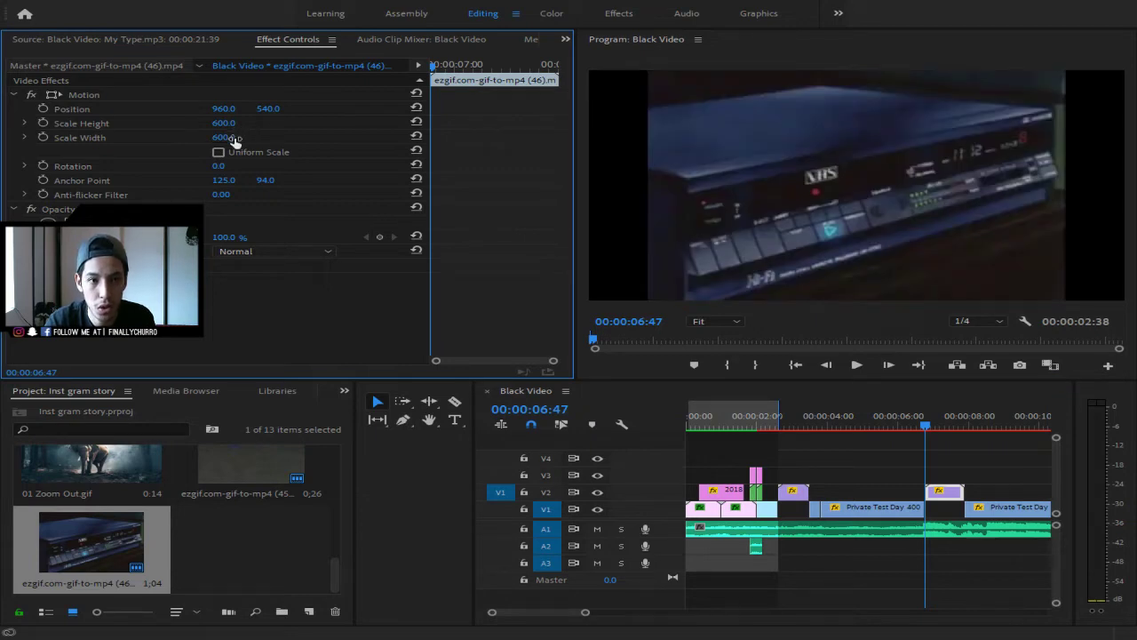
{"action": "left_click", "coordinate": [236, 137]}
{"action": "type", "text": "700"}
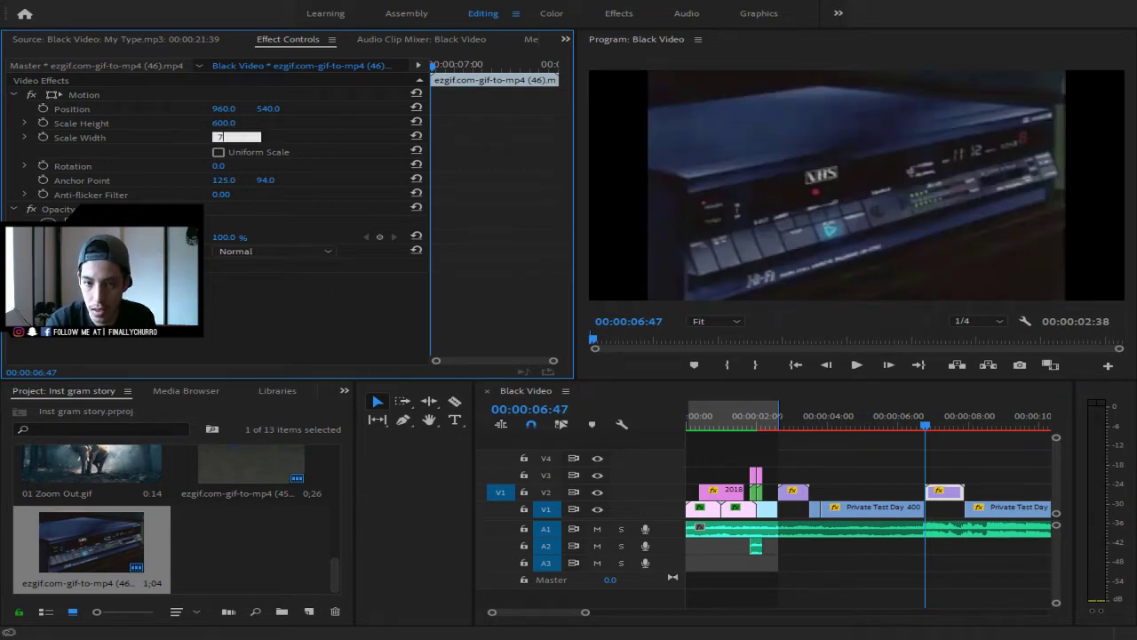
{"action": "key", "text": "Return"}
{"action": "left_click", "coordinate": [235, 137]}
{"action": "type", "text": "800"}
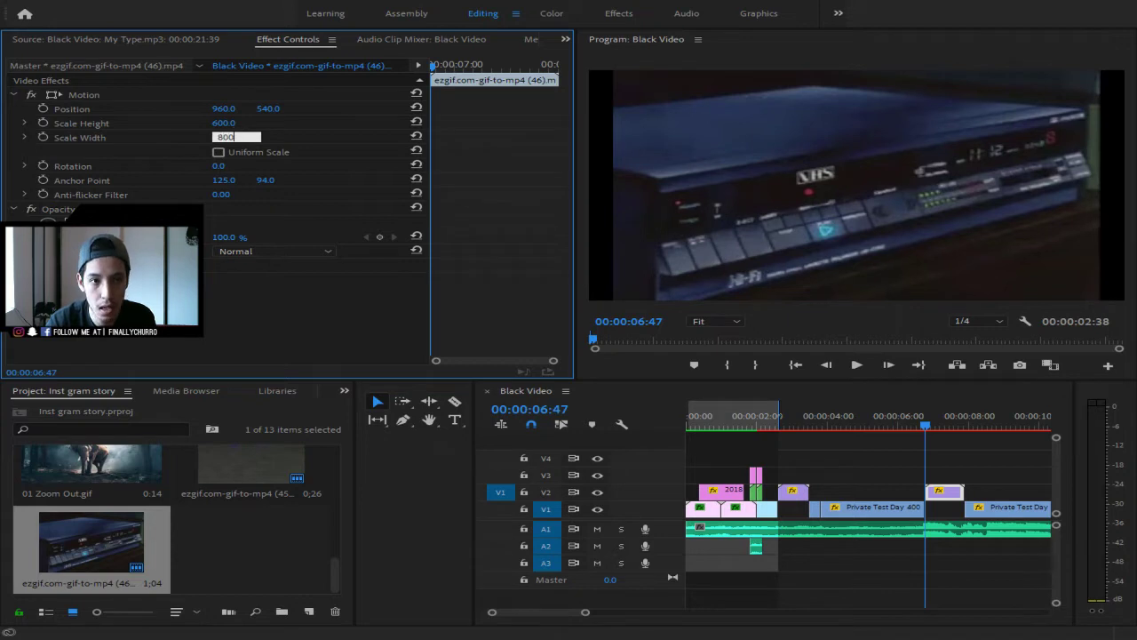
{"action": "key", "text": "Return"}
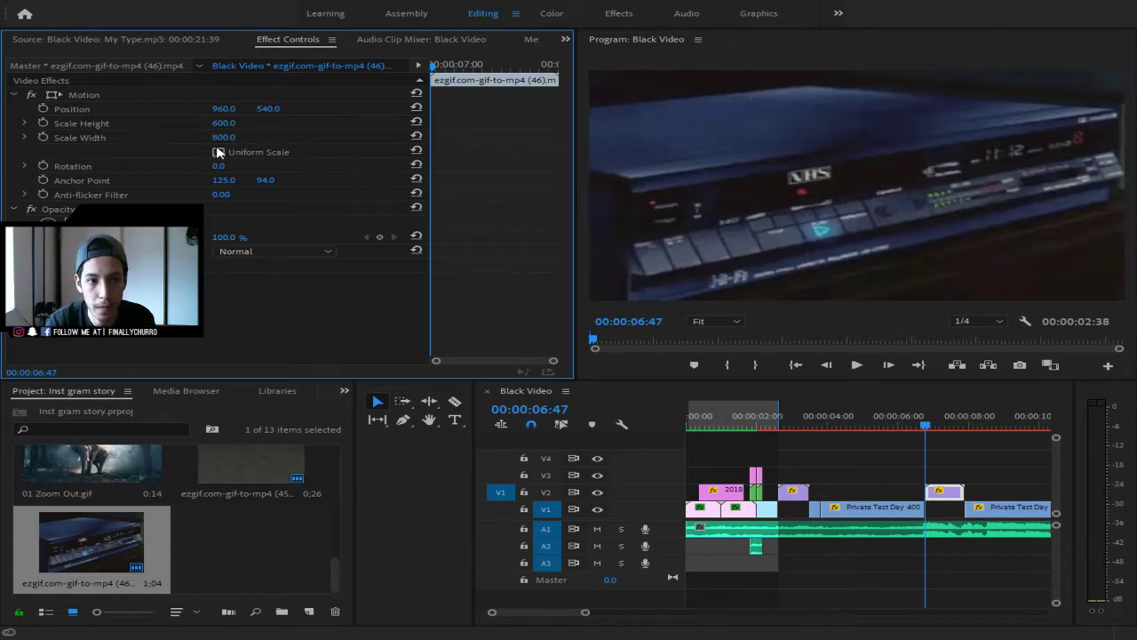
{"action": "left_click", "coordinate": [236, 137]}
{"action": "type", "text": "79"}
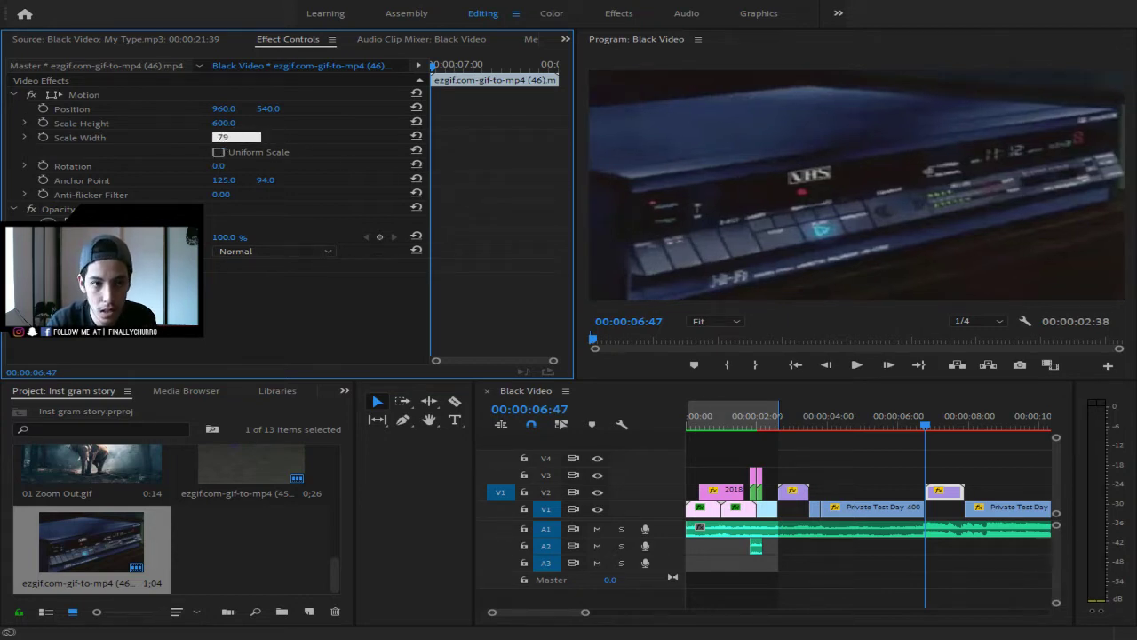
{"action": "type", "text": "0"}
{"action": "key", "text": "Return"}
{"action": "left_click", "coordinate": [236, 137]}
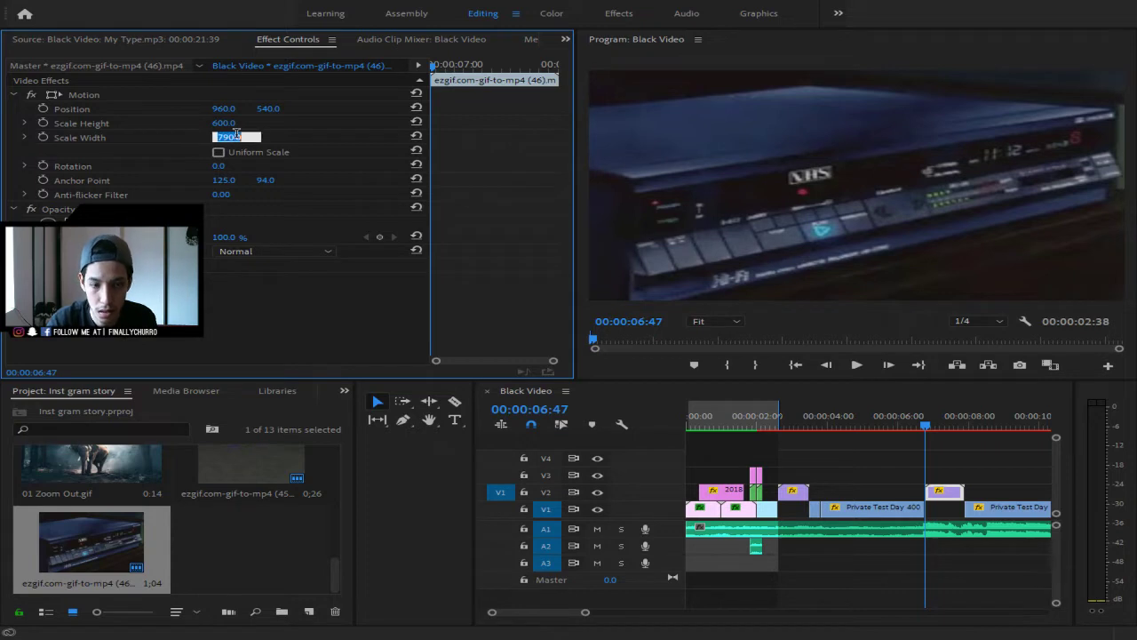
{"action": "type", "text": "780"}
{"action": "key", "text": "Return"}
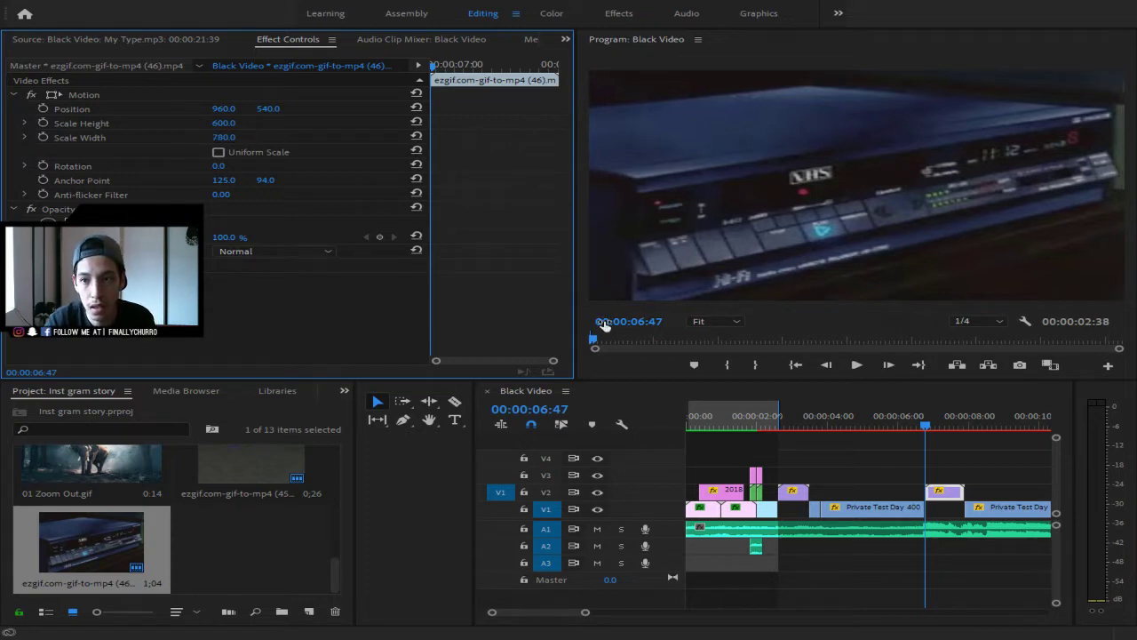
- Preview the overlay around 00:00:06:47 and set an In point there
{"action": "left_click", "coordinate": [919, 428]}
{"action": "left_click_drag", "start_coordinate": [920, 428], "coordinate": [888, 433]}
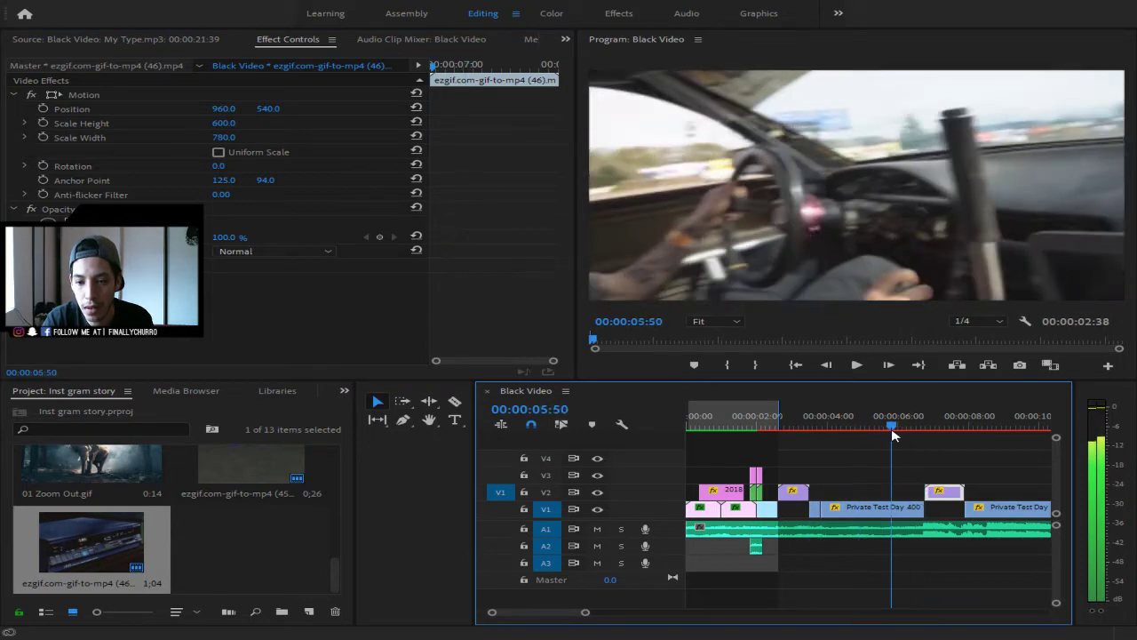
{"action": "key", "text": "space"}
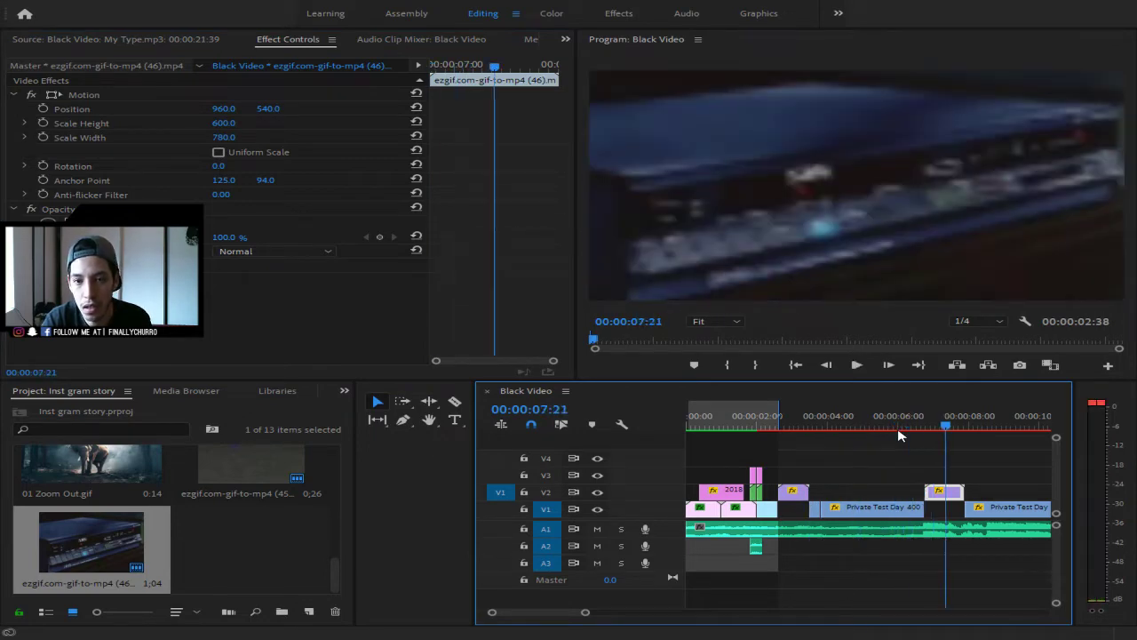
{"action": "key", "text": "space"}
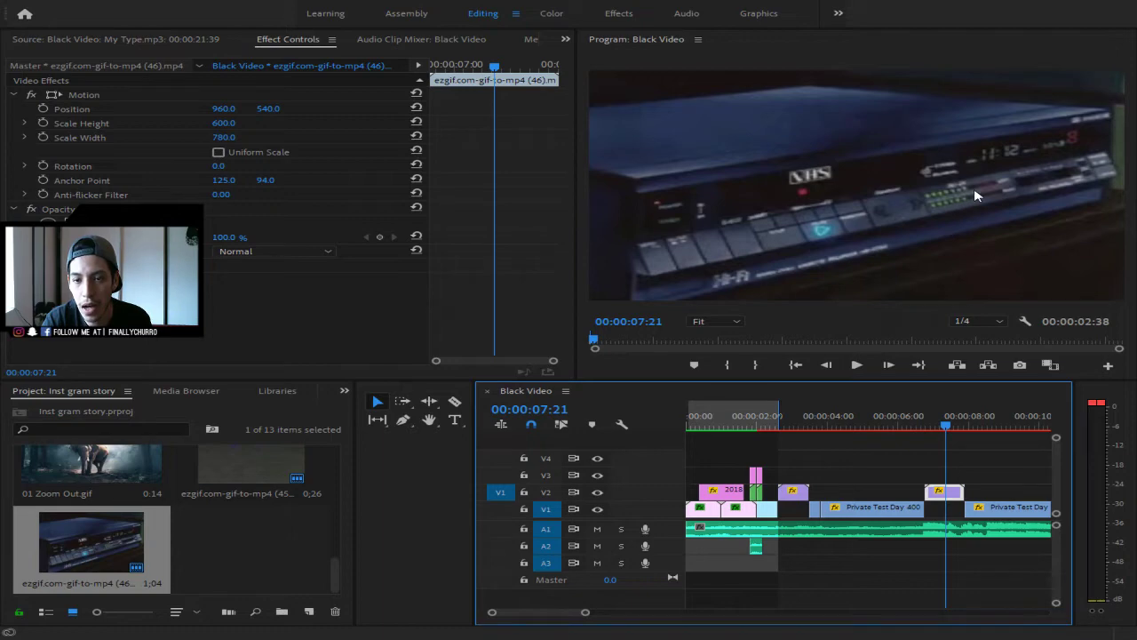
{"action": "key", "text": "space"}
{"action": "key", "text": "space"}
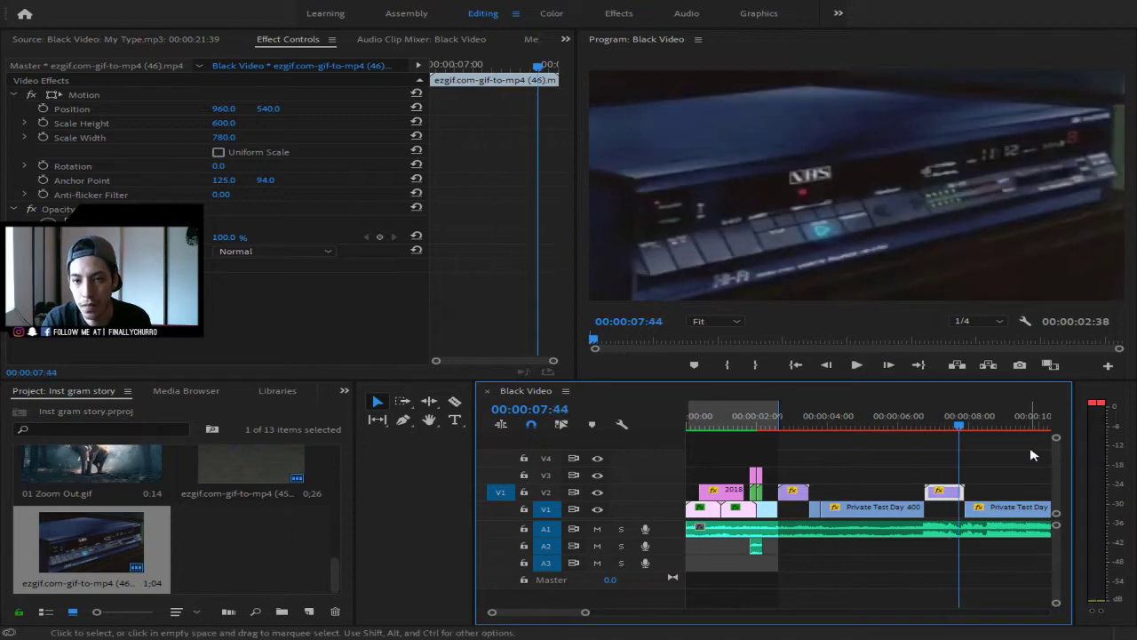
{"action": "left_click_drag", "start_coordinate": [960, 425], "coordinate": [925, 427]}
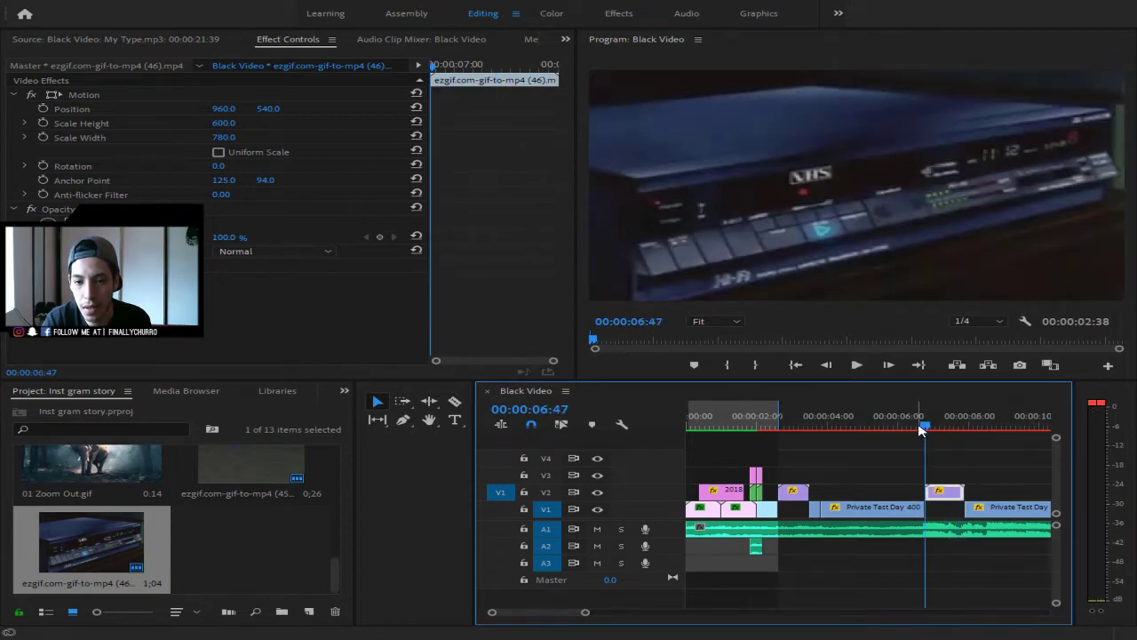
{"action": "left_click", "coordinate": [728, 365]}
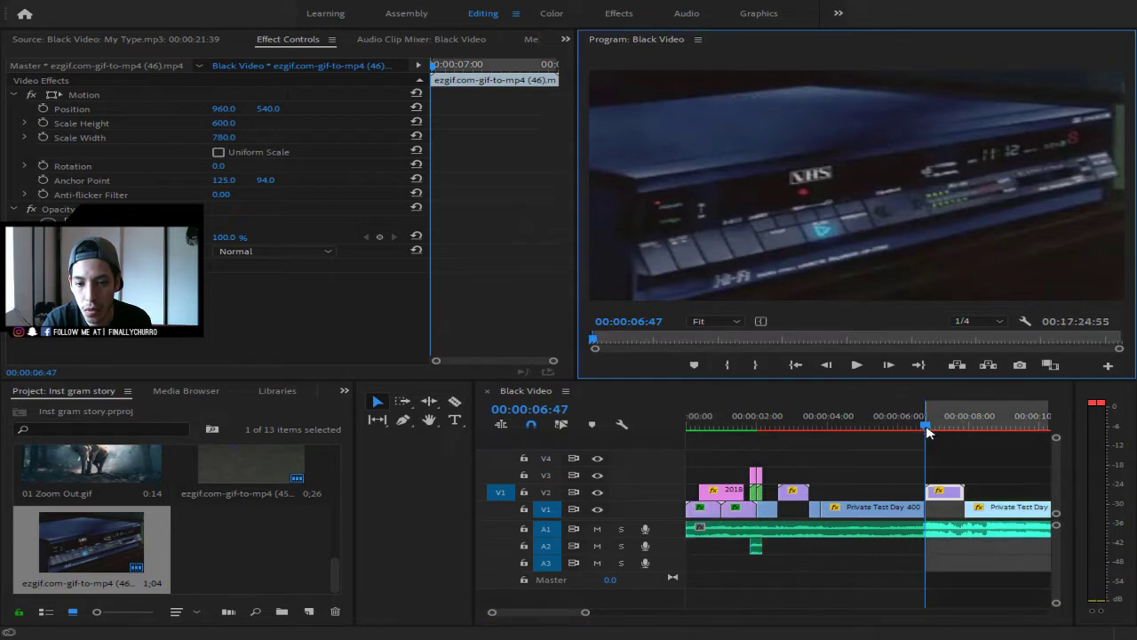
- Set an Out point at 00:00:07:55 and render the In to Out range
{"action": "left_click_drag", "start_coordinate": [931, 433], "coordinate": [966, 425]}
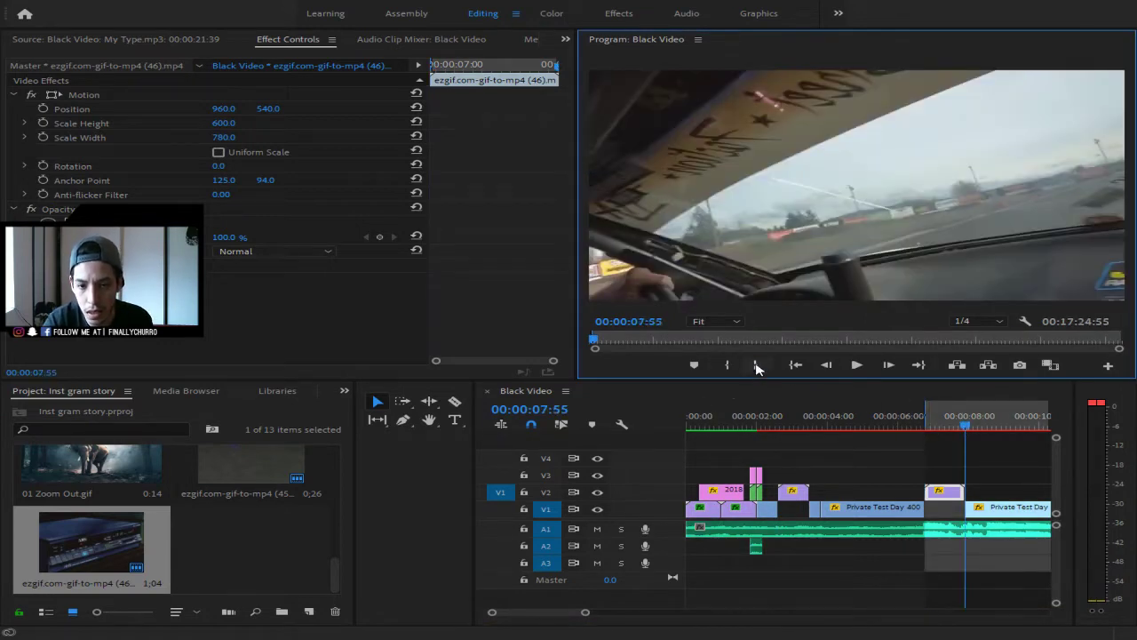
{"action": "left_click", "coordinate": [754, 364]}
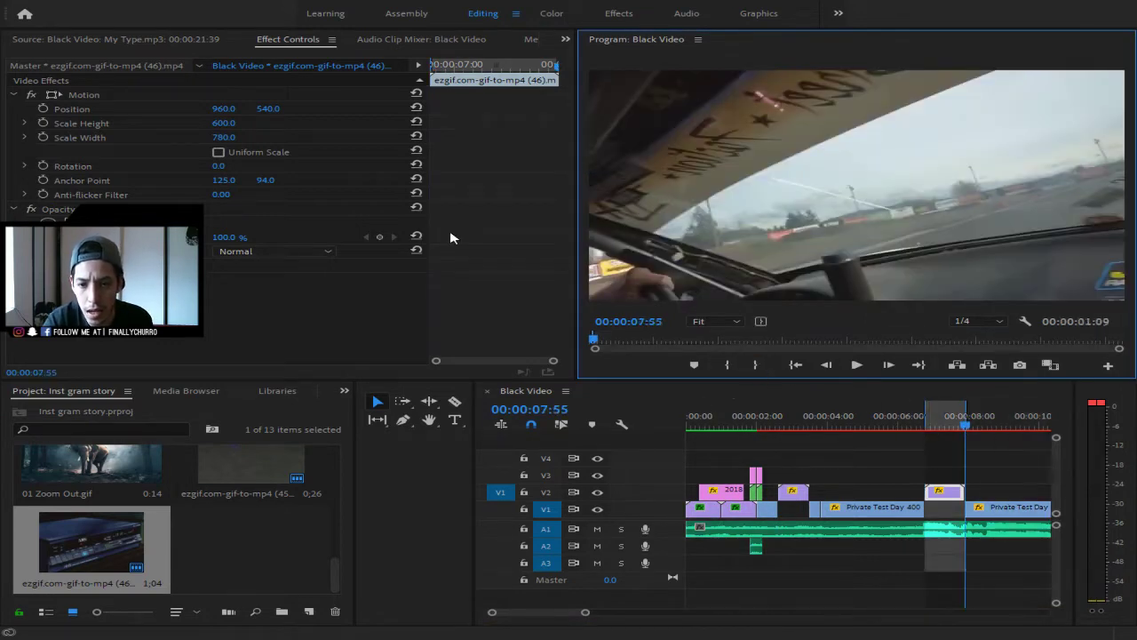
{"action": "left_click", "coordinate": [200, 44]}
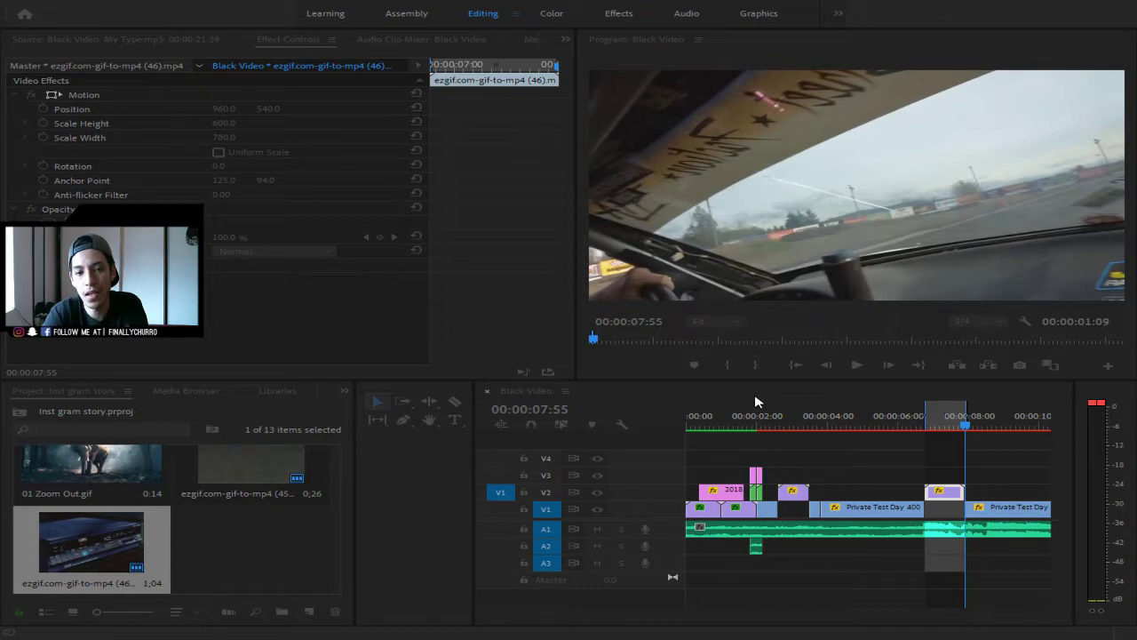
{"action": "mouse_move", "coordinate": [962, 427]}
{"action": "left_mouse_down"}
{"action": "mouse_move", "coordinate": [944, 430]}
{"action": "mouse_move", "coordinate": [975, 420]}
{"action": "mouse_move", "coordinate": [946, 431]}
{"action": "mouse_move", "coordinate": [965, 426]}
{"action": "left_mouse_up"}
- Razor the V1 drift clip at the GIF's end and delete the short slice, restoring an accidentally deleted GIF
{"action": "left_click_drag", "start_coordinate": [586, 612], "coordinate": [516, 628]}
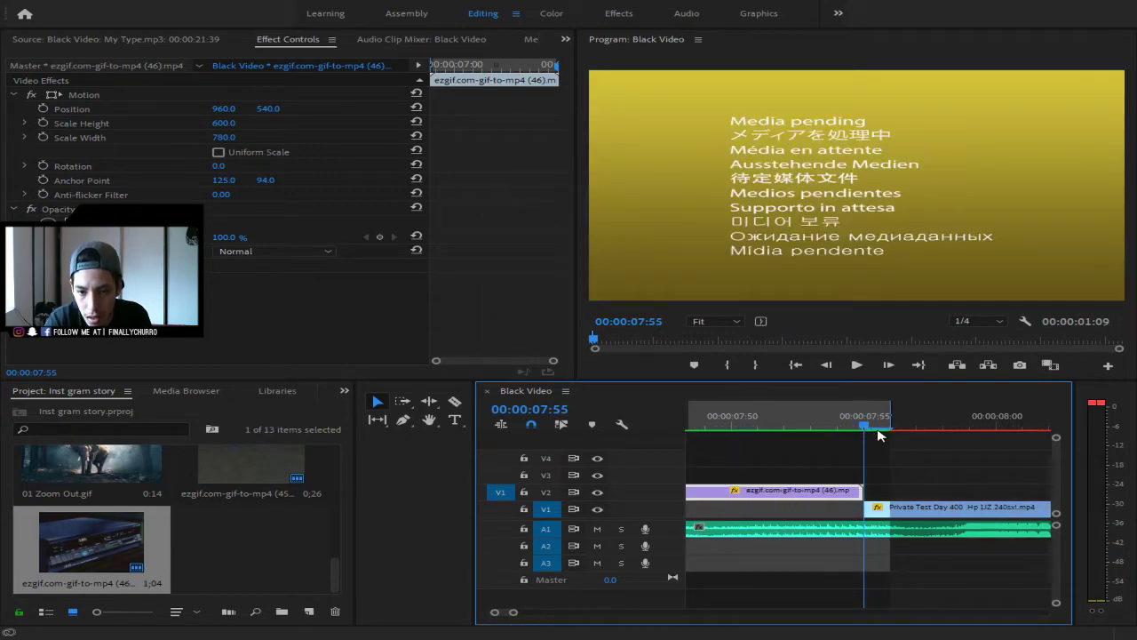
{"action": "left_click_drag", "start_coordinate": [883, 430], "coordinate": [810, 425]}
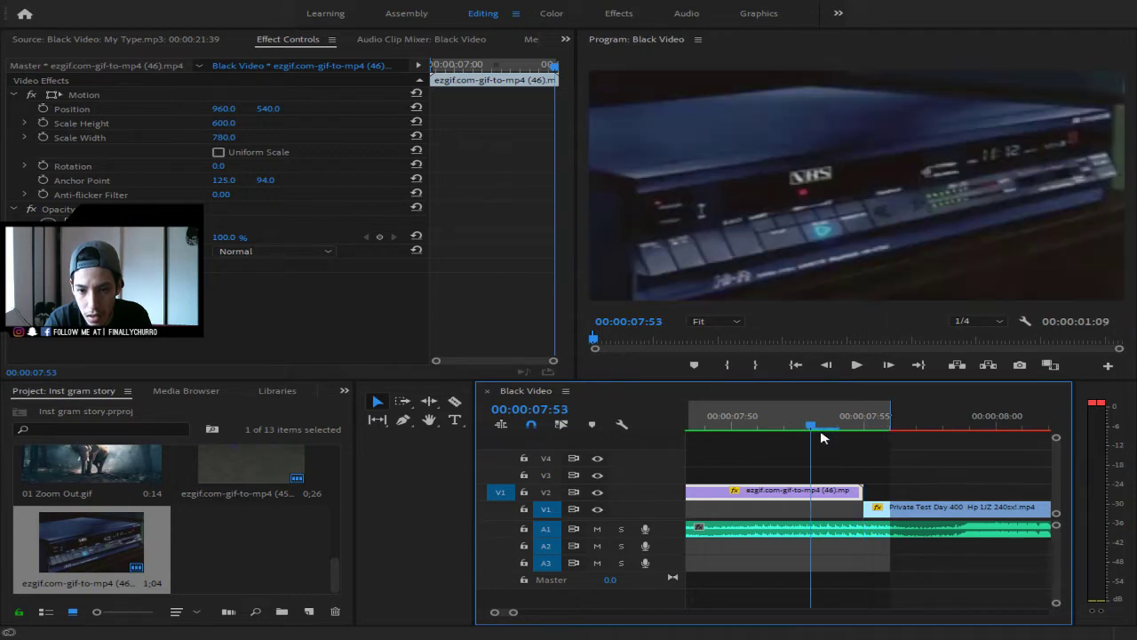
{"action": "key", "text": "c"}
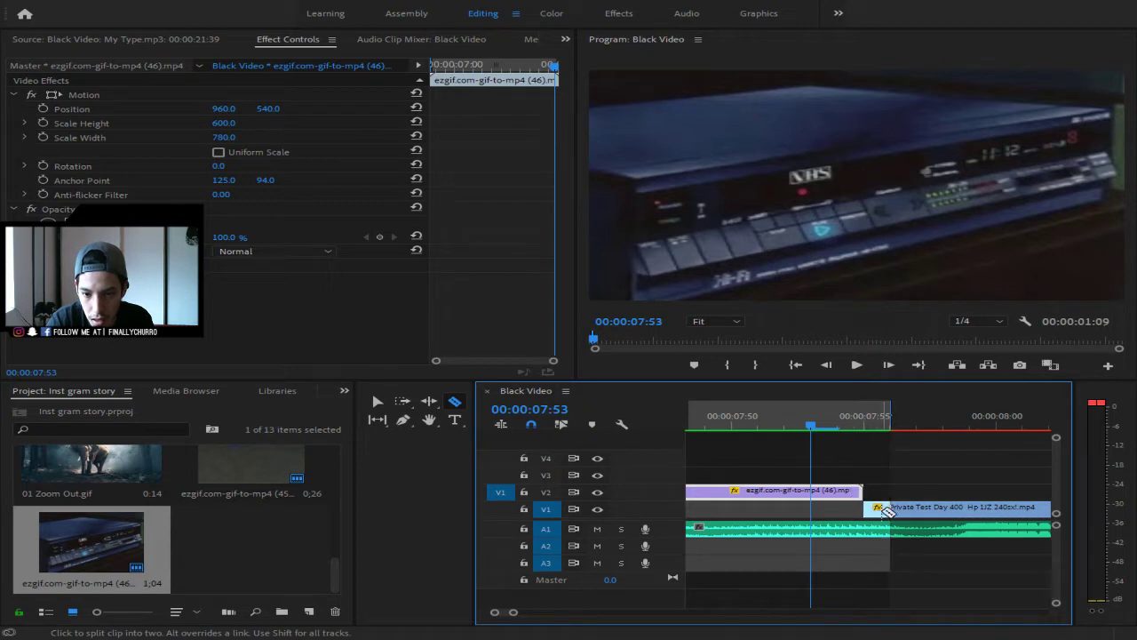
{"action": "left_click", "coordinate": [890, 509]}
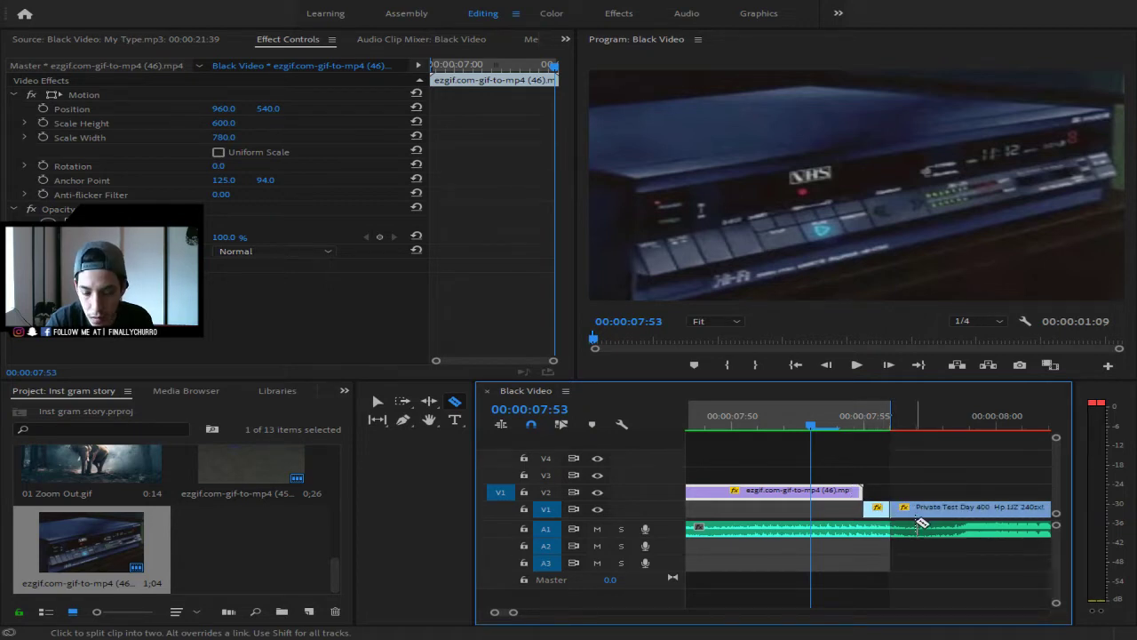
{"action": "key", "text": "Delete"}
{"action": "key", "text": "ctrl+z"}
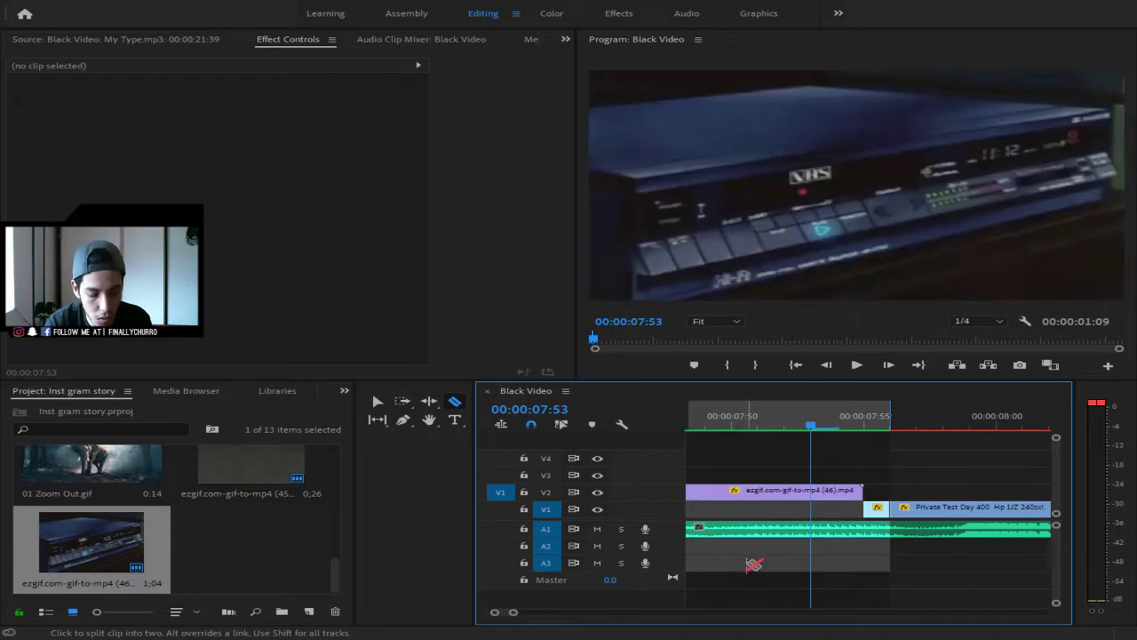
{"action": "key", "text": "v"}
{"action": "left_click", "coordinate": [882, 507]}
{"action": "key", "text": "Delete"}
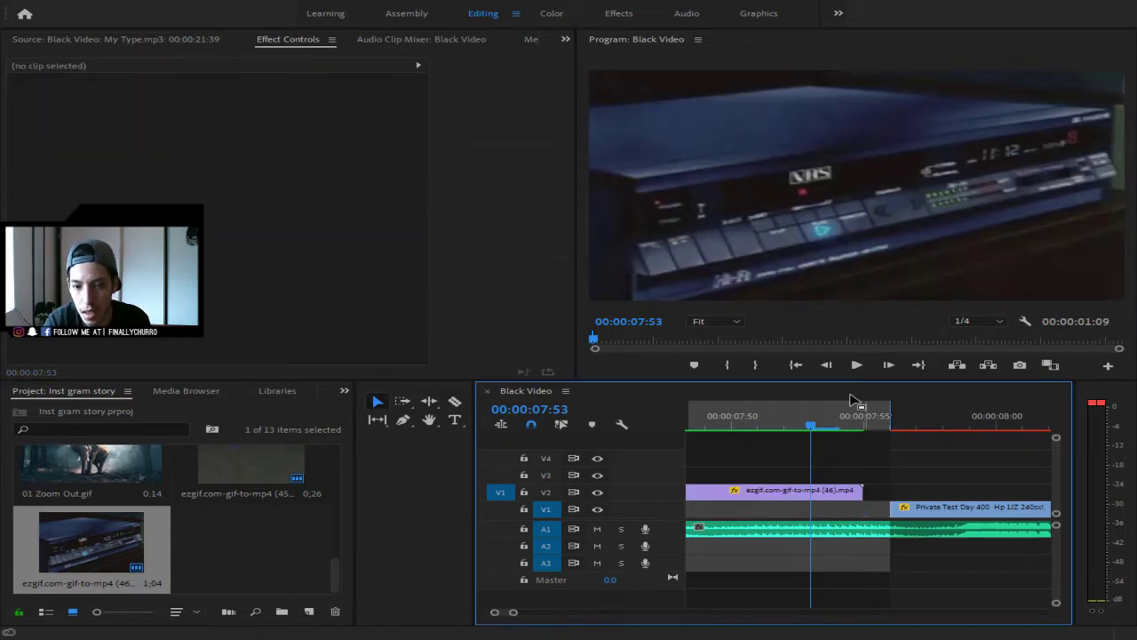
{"action": "left_click_drag", "start_coordinate": [812, 424], "coordinate": [673, 603]}
{"action": "left_click_drag", "start_coordinate": [513, 611], "coordinate": [634, 610]}
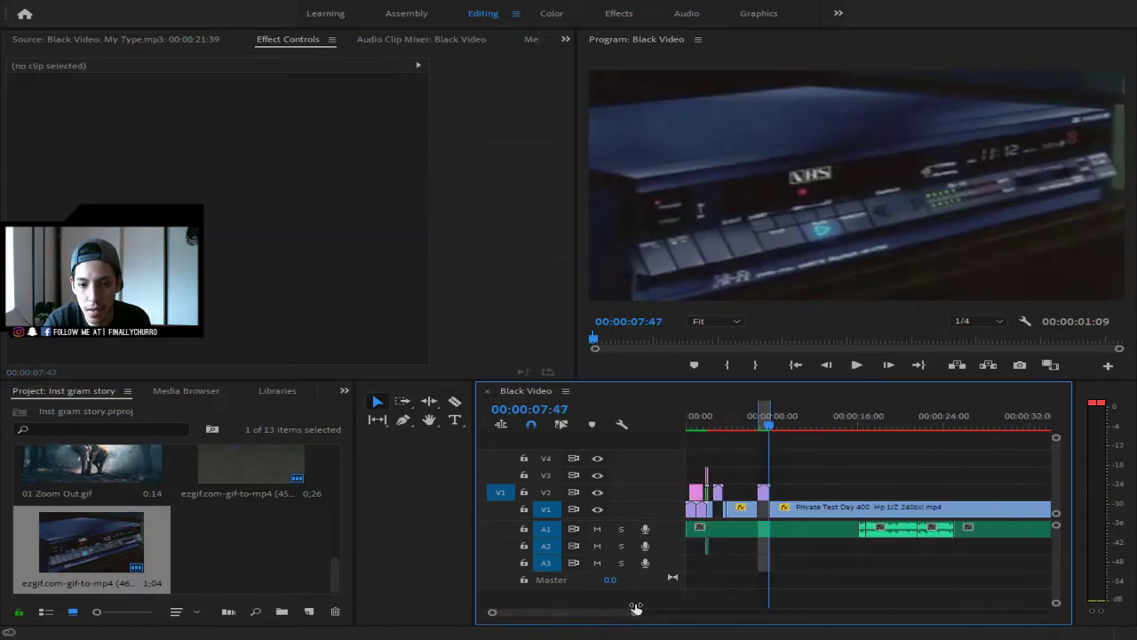
- Replay the cut into the VCR clip around 06:47
{"action": "left_click_drag", "start_coordinate": [776, 436], "coordinate": [760, 429]}
{"action": "key", "text": "space"}
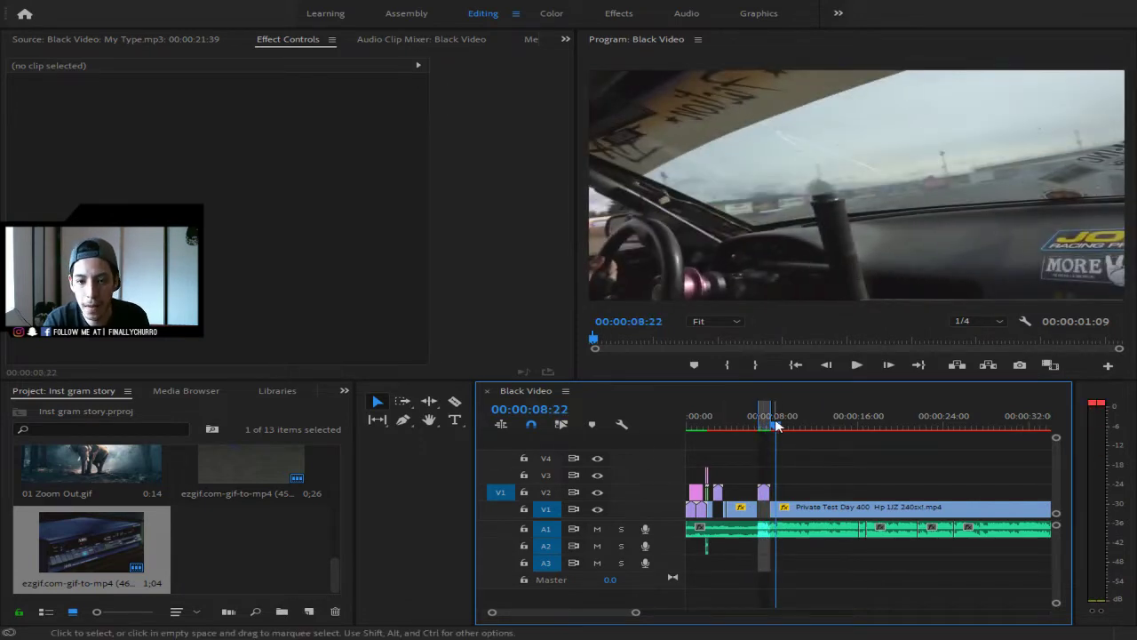
{"action": "left_click_drag", "start_coordinate": [768, 426], "coordinate": [759, 427]}
{"action": "key", "text": "space"}
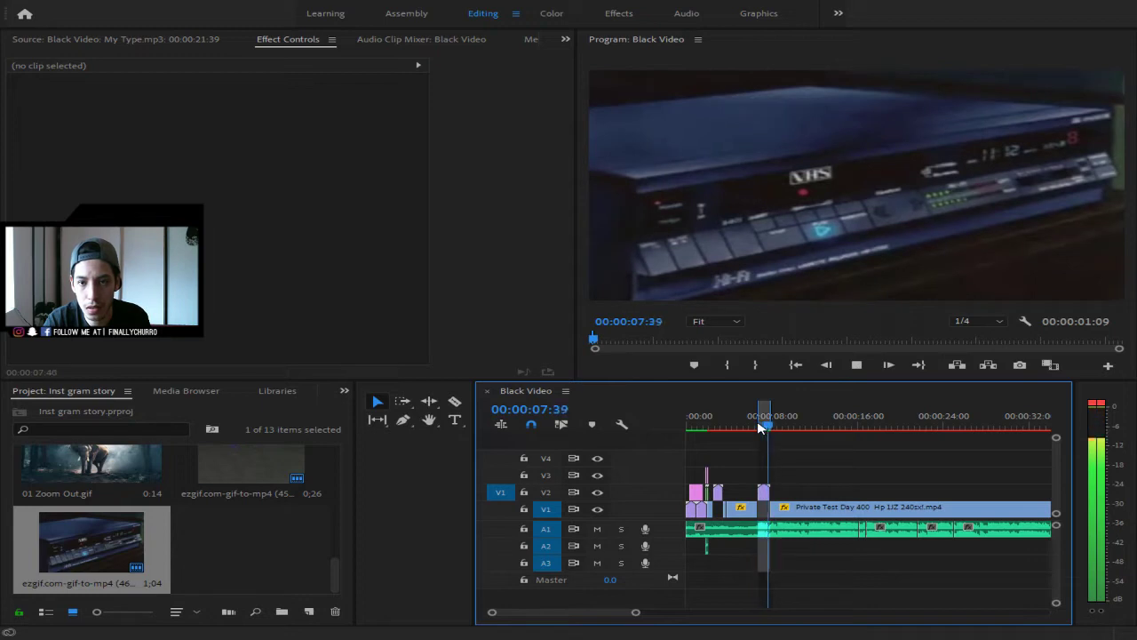
{"action": "key", "text": "space"}
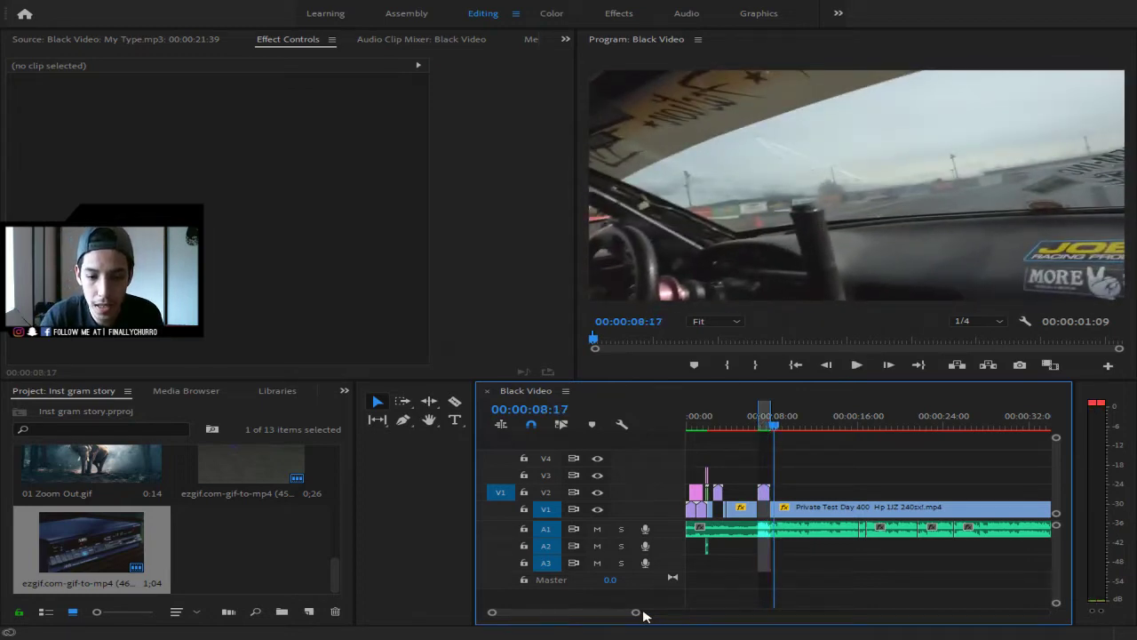
{"action": "mouse_move", "coordinate": [643, 612]}
{"action": "left_mouse_down"}
{"action": "mouse_move", "coordinate": [599, 612]}
{"action": "mouse_move", "coordinate": [647, 614]}
{"action": "left_mouse_up"}
- Play the story from the start through the VCR clip, then switch to the ezgif page in the browser
{"action": "key", "text": "Home"}
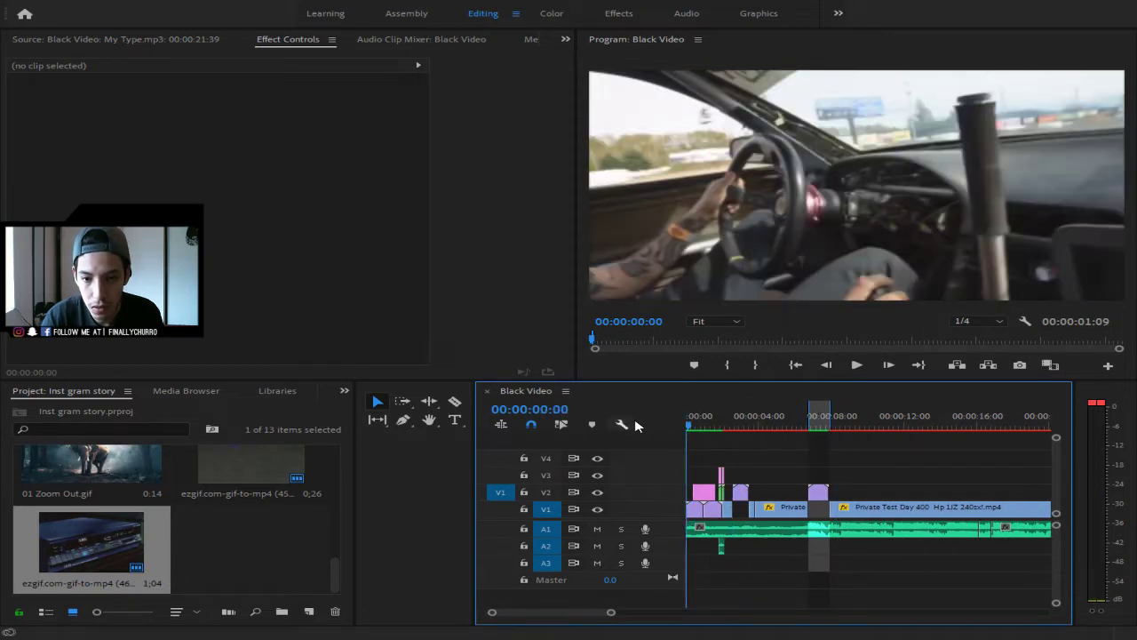
{"action": "key", "text": "space"}
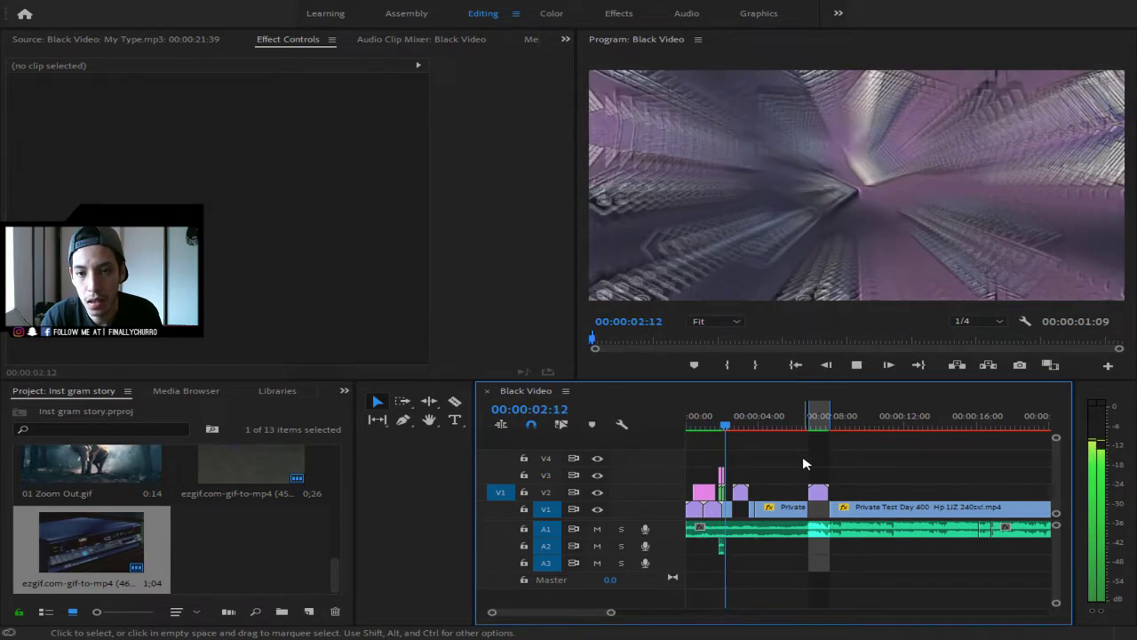
{"action": "key", "text": "space"}
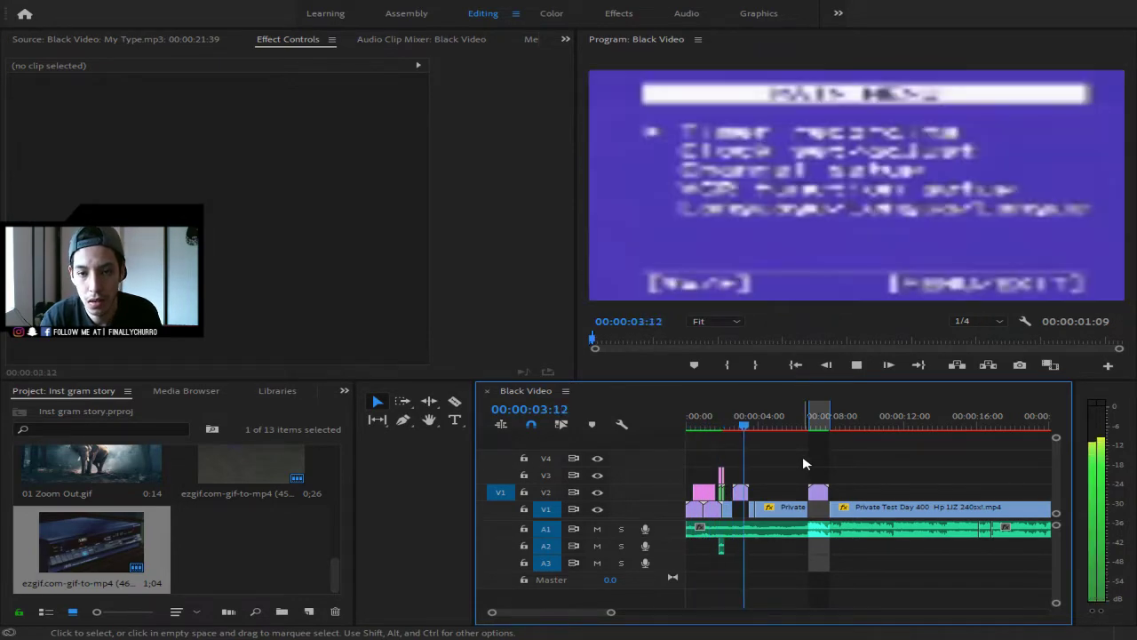
{"action": "key", "text": "space"}
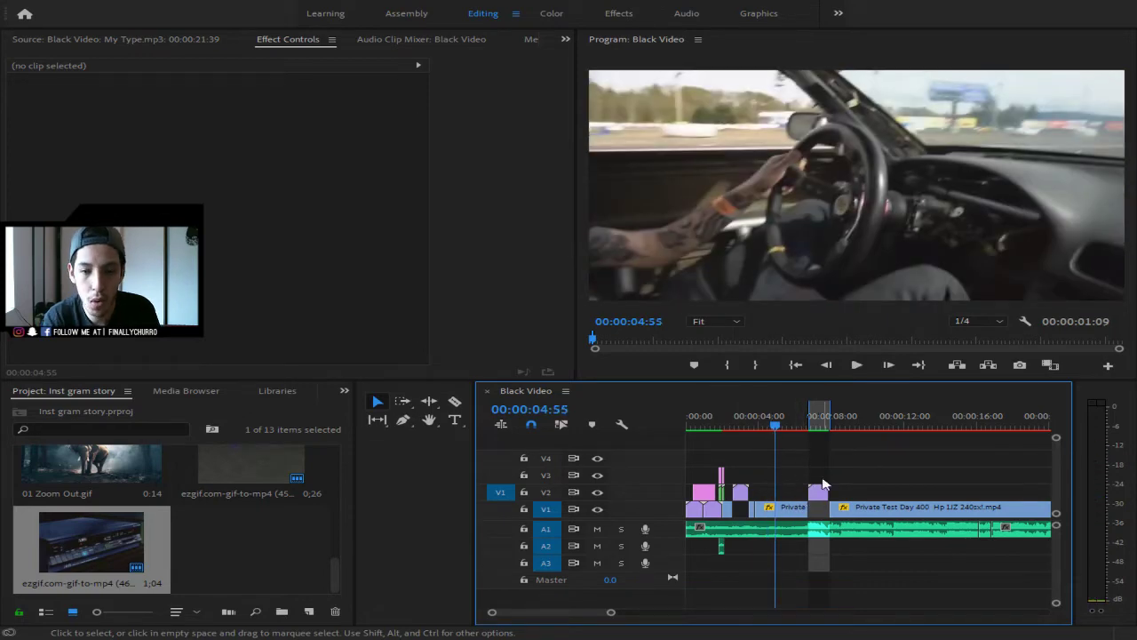
{"action": "key", "text": "space"}
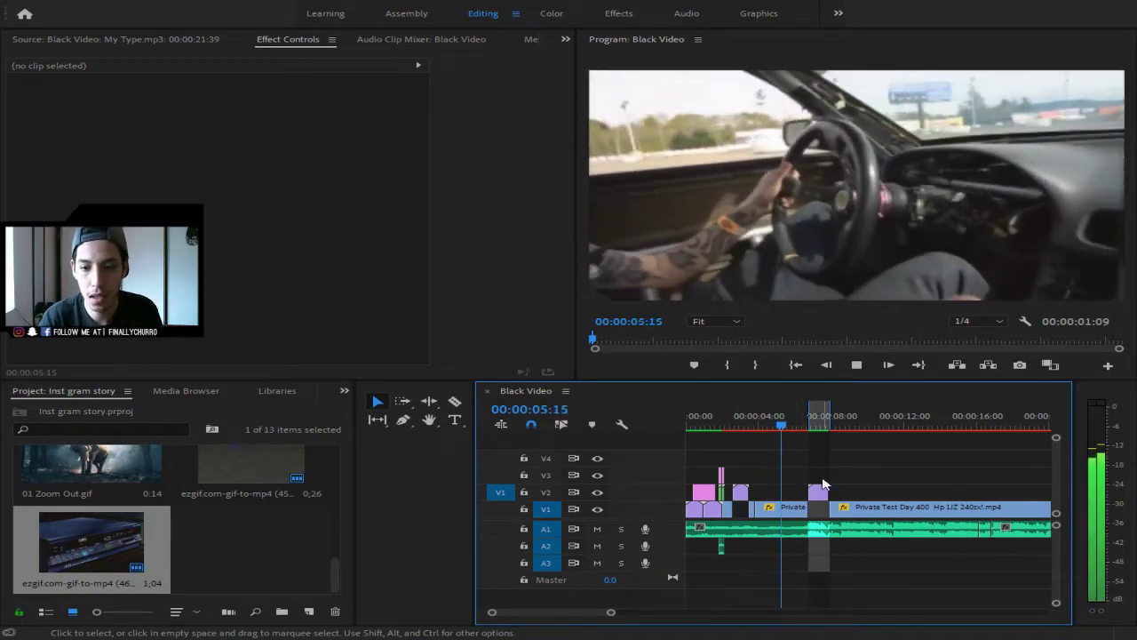
{"action": "key", "text": "space"}
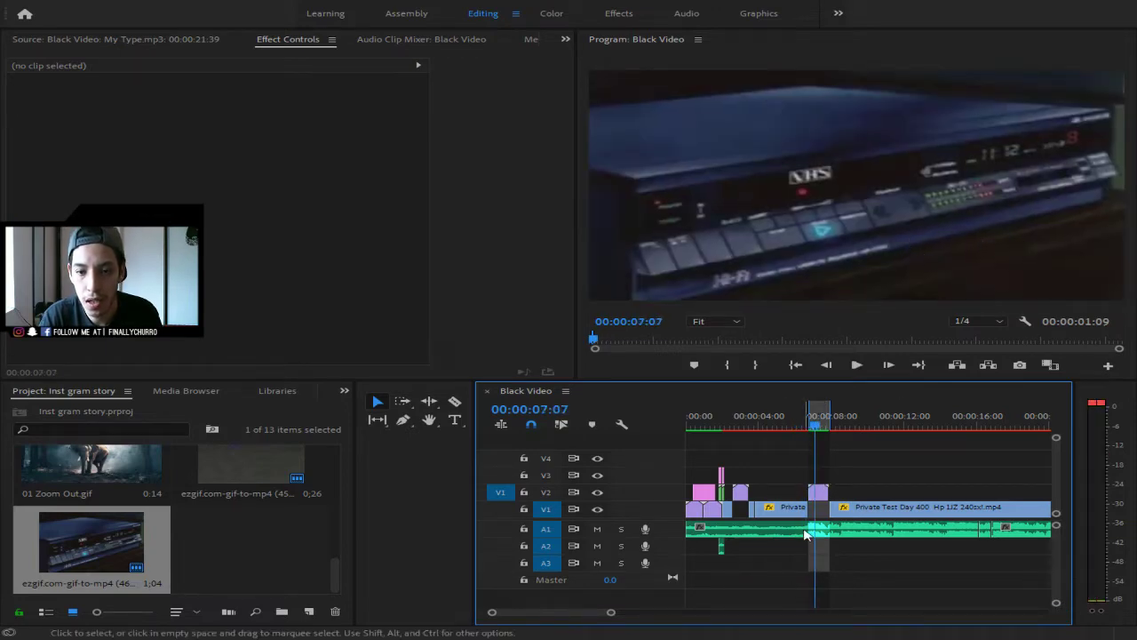
{"action": "left_click_drag", "start_coordinate": [814, 426], "coordinate": [748, 430]}
{"action": "key", "text": "space"}
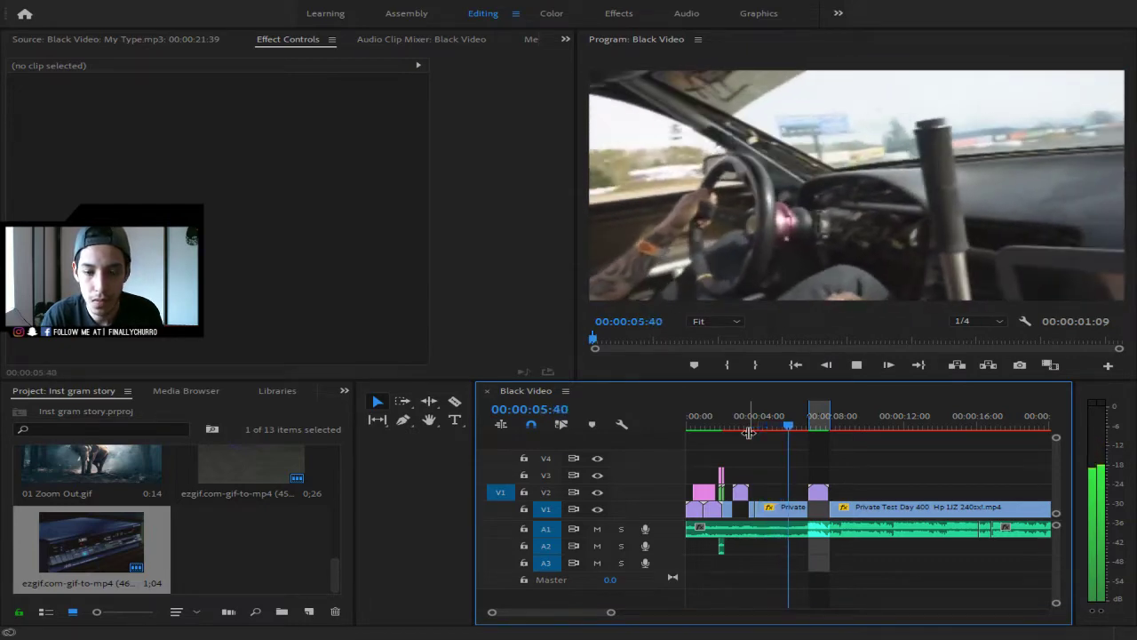
{"action": "key", "text": "space"}
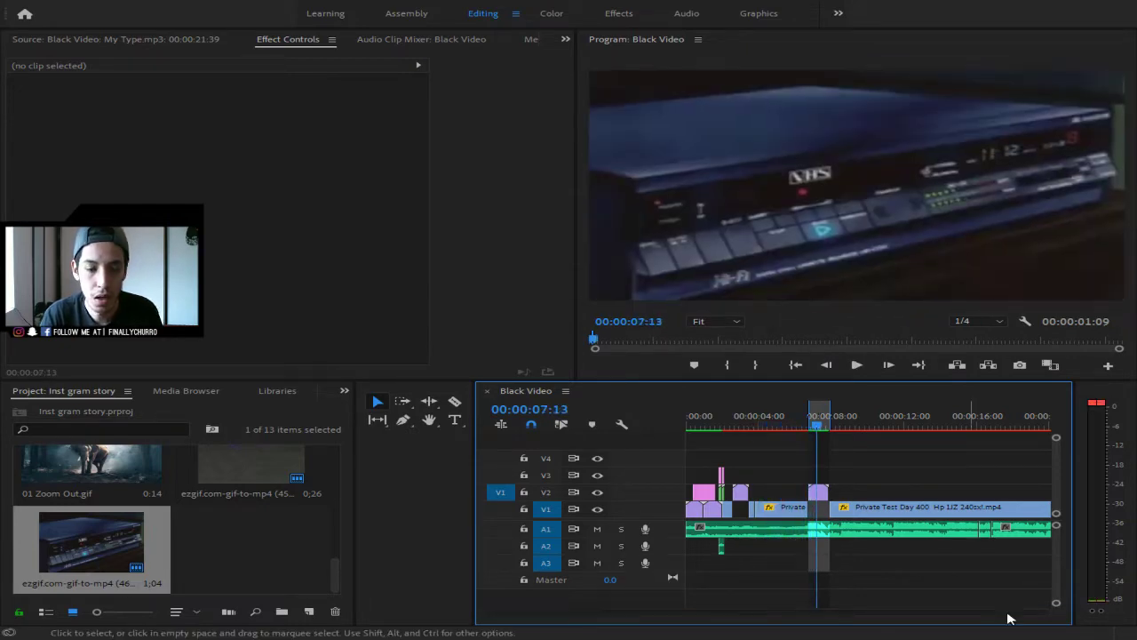
{"action": "left_click_drag", "start_coordinate": [825, 431], "coordinate": [784, 428]}
{"action": "left_click", "coordinate": [808, 426]}
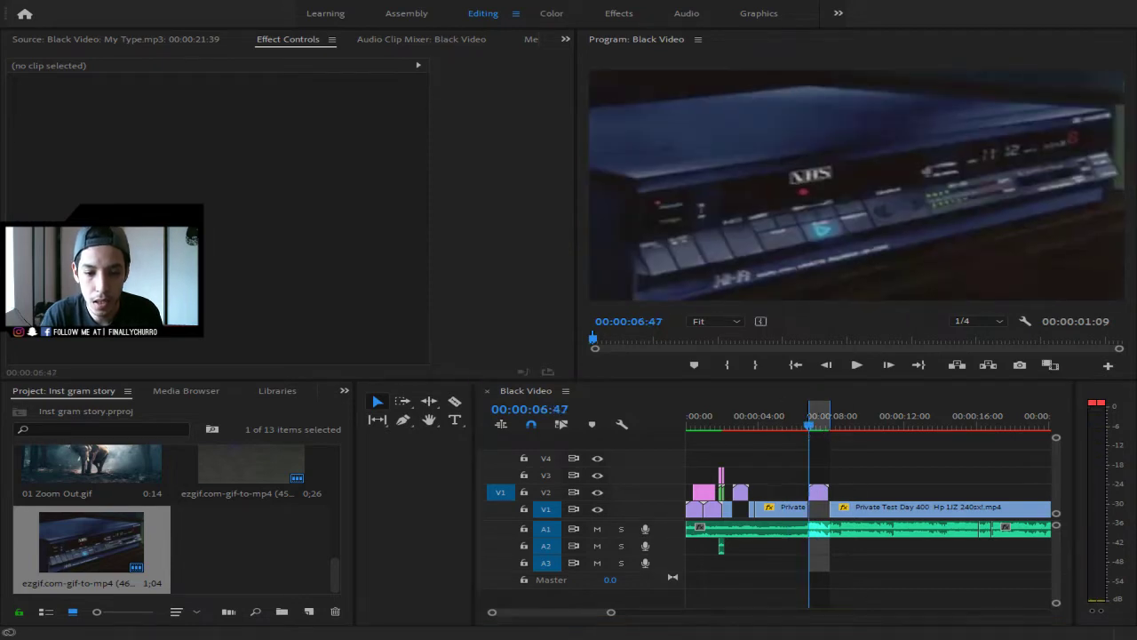
{"action": "key", "text": "alt+Tab"}
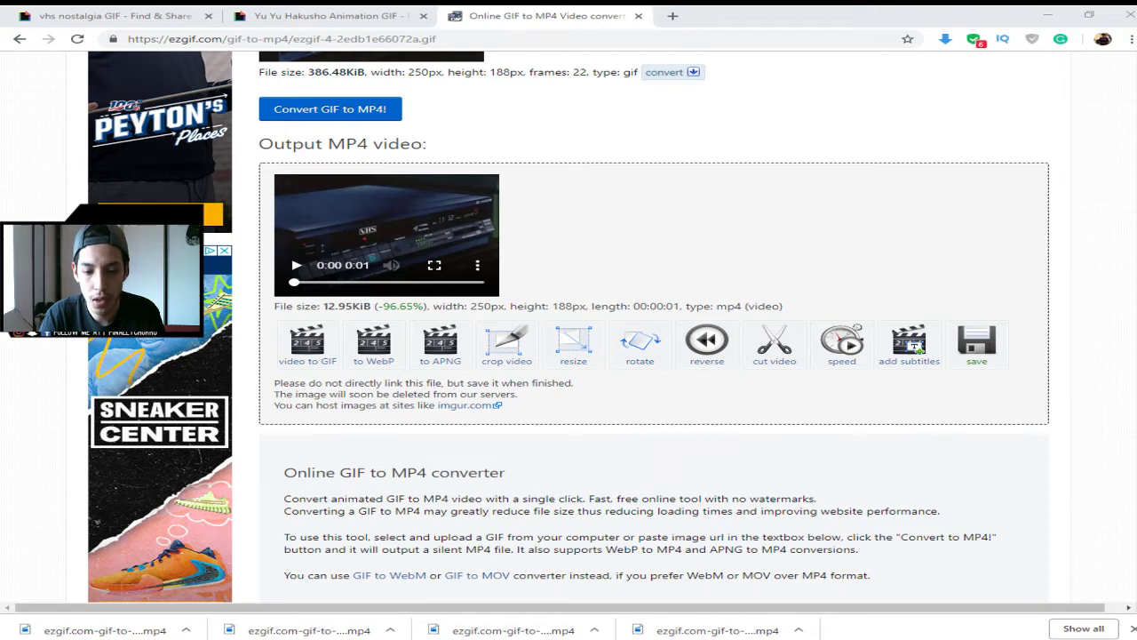
- Close the VHS GIF's links panel on Giphy and go back to the vhs search results
{"action": "left_click", "coordinate": [328, 16]}
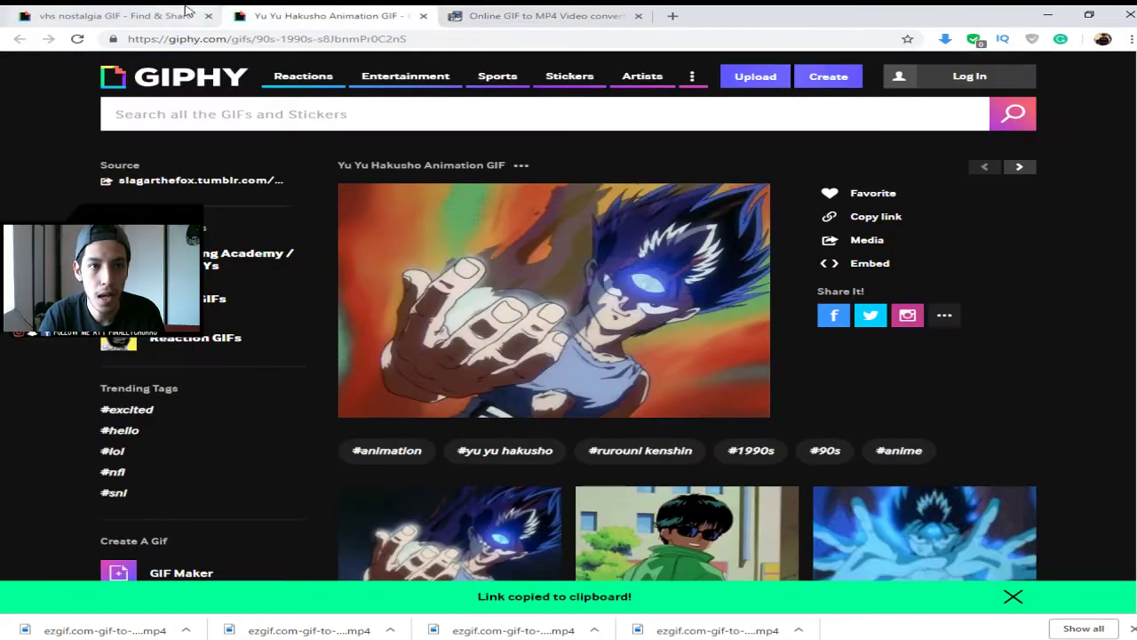
{"action": "left_click", "coordinate": [116, 16]}
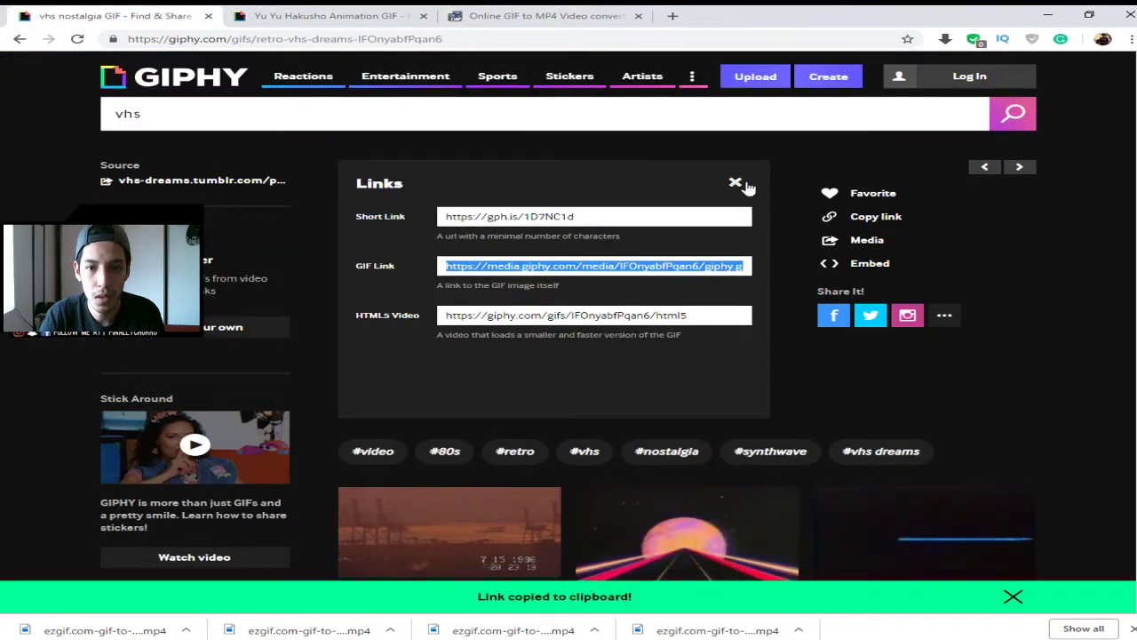
{"action": "left_click", "coordinate": [735, 182]}
{"action": "left_click", "coordinate": [19, 38]}
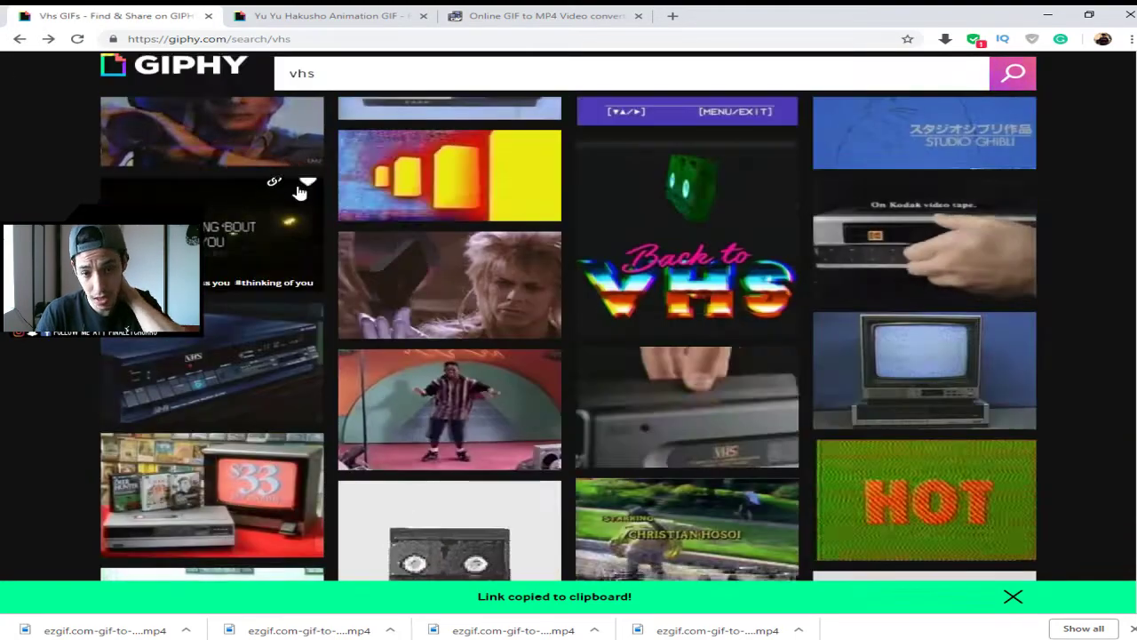
- Open the glitchy VHS monitor GIF's page from the results, then return to them
{"action": "scroll", "coordinate": [769, 401], "scroll_direction": "down", "scroll_amount": 10}
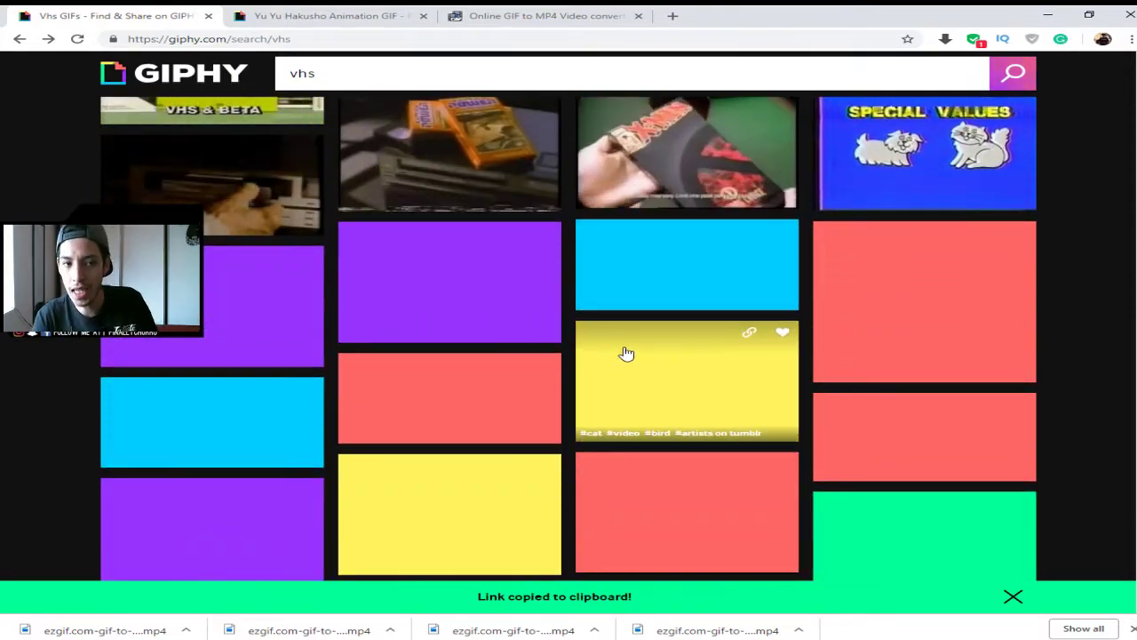
{"action": "scroll", "coordinate": [625, 354], "scroll_direction": "down", "scroll_amount": 1}
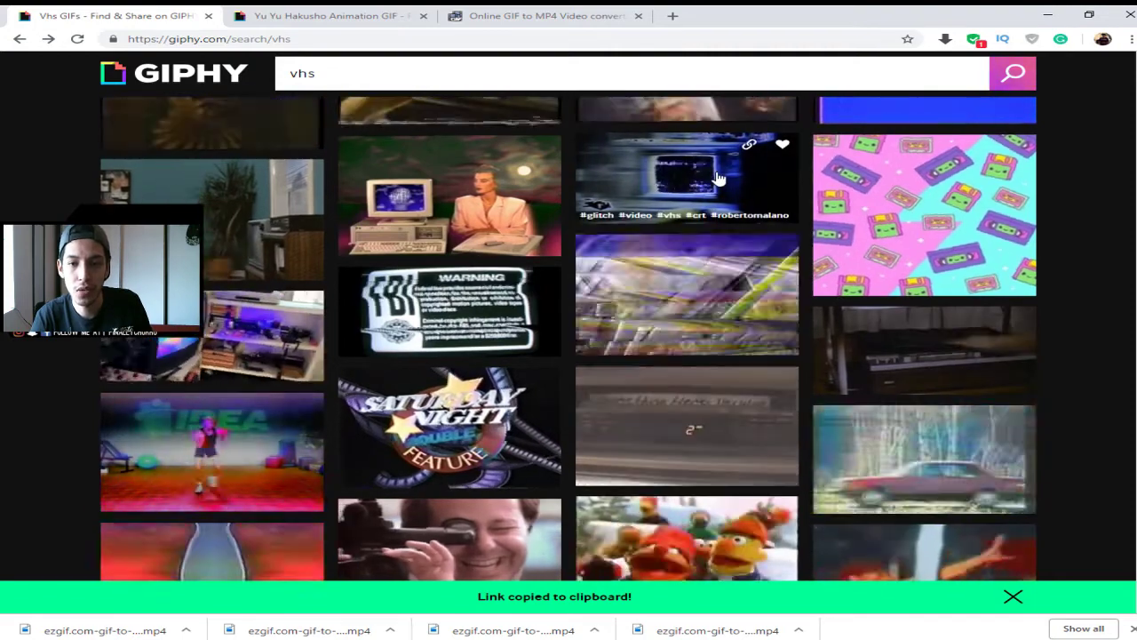
{"action": "left_click", "coordinate": [707, 187]}
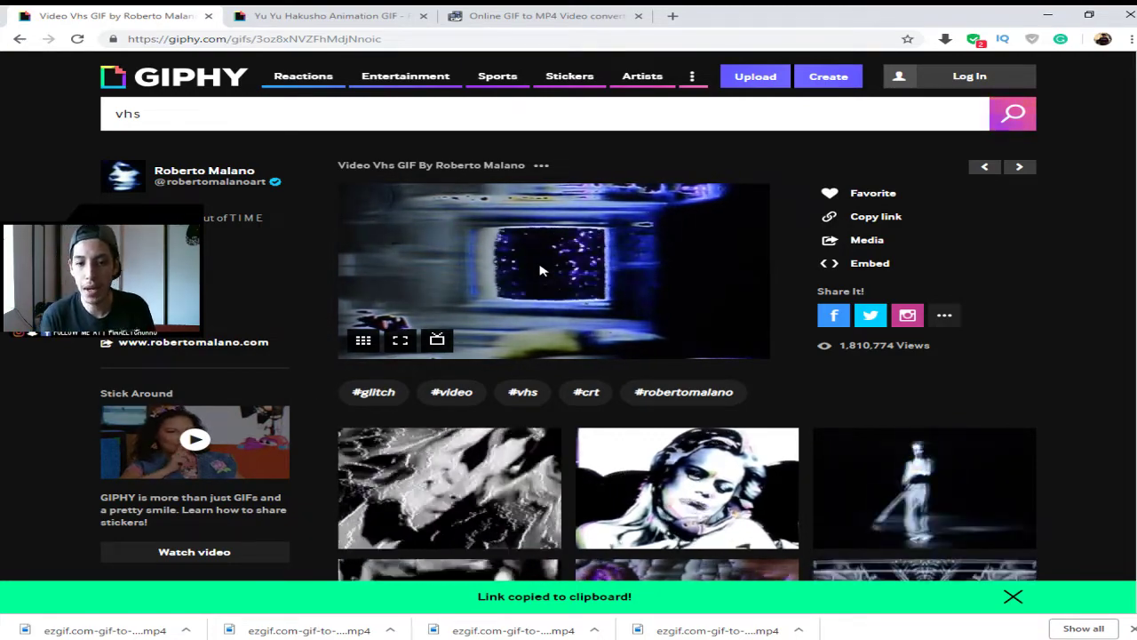
{"action": "scroll", "coordinate": [539, 270], "scroll_direction": "down", "scroll_amount": 3}
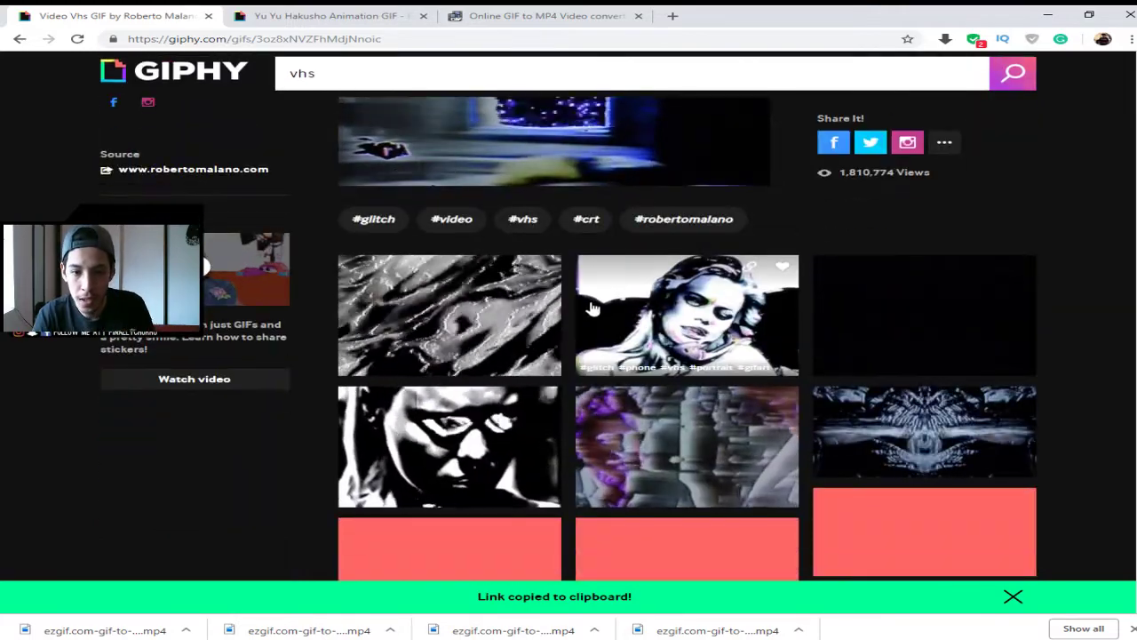
{"action": "scroll", "coordinate": [625, 324], "scroll_direction": "up", "scroll_amount": 3}
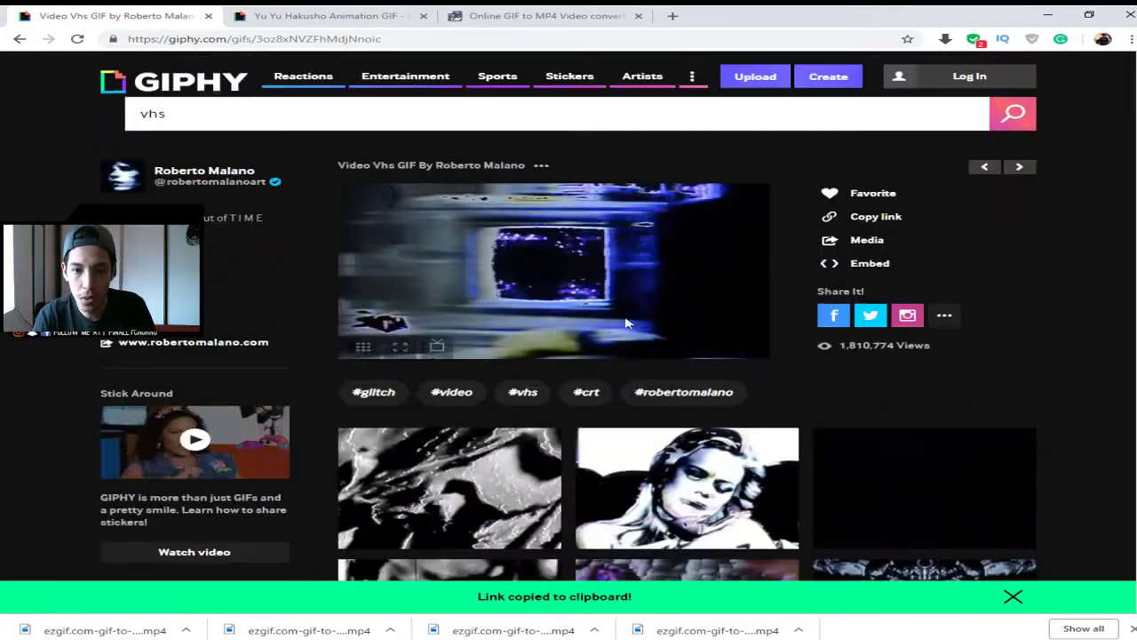
{"action": "left_click", "coordinate": [20, 39]}
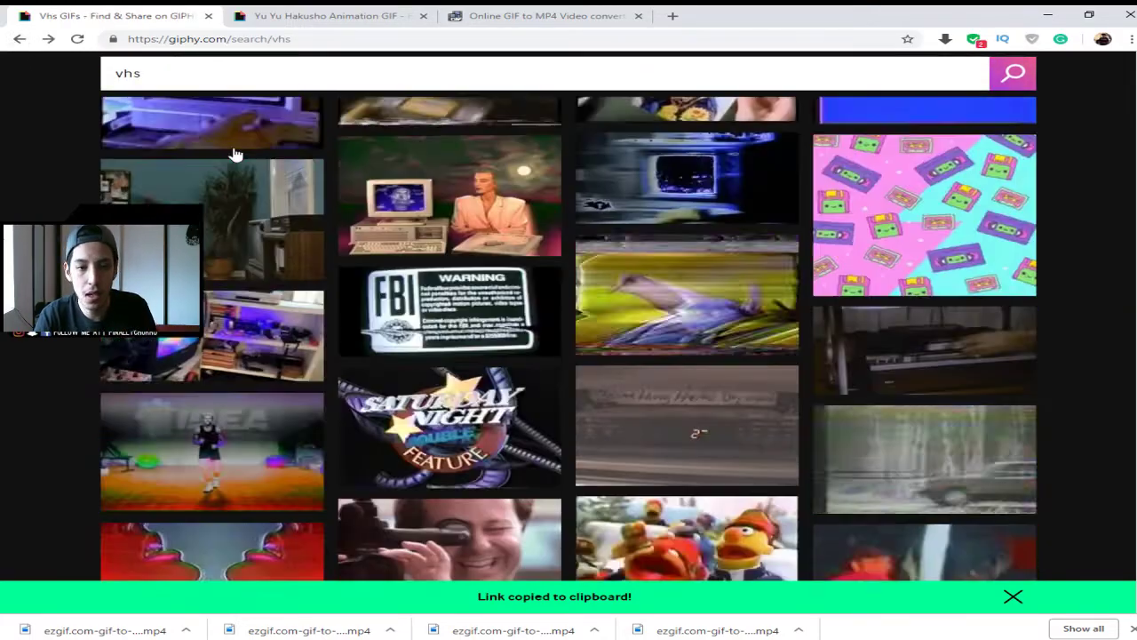
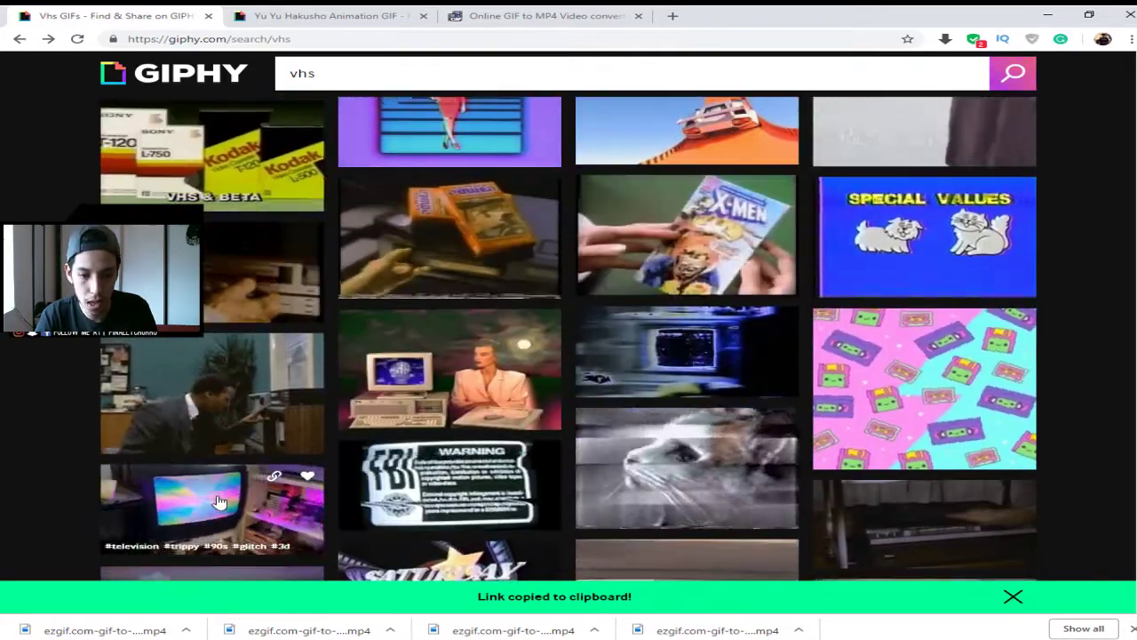
- Search Giphy for 'vhs glitch'
{"action": "scroll", "coordinate": [653, 369], "scroll_direction": "down", "scroll_amount": 4}
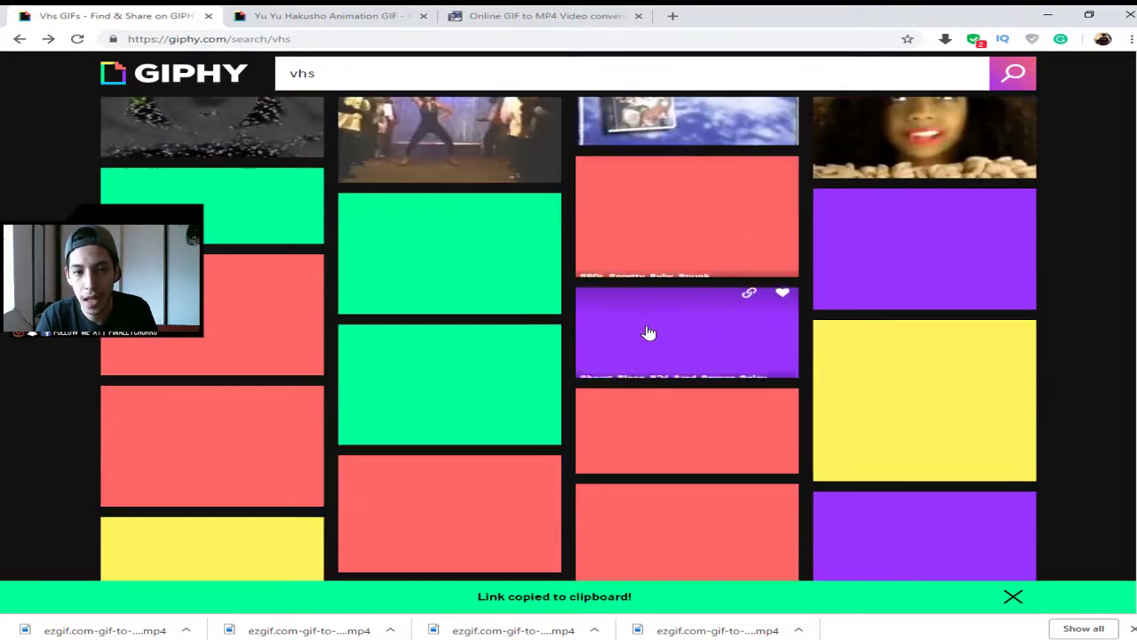
{"action": "scroll", "coordinate": [616, 327], "scroll_direction": "down", "scroll_amount": 3}
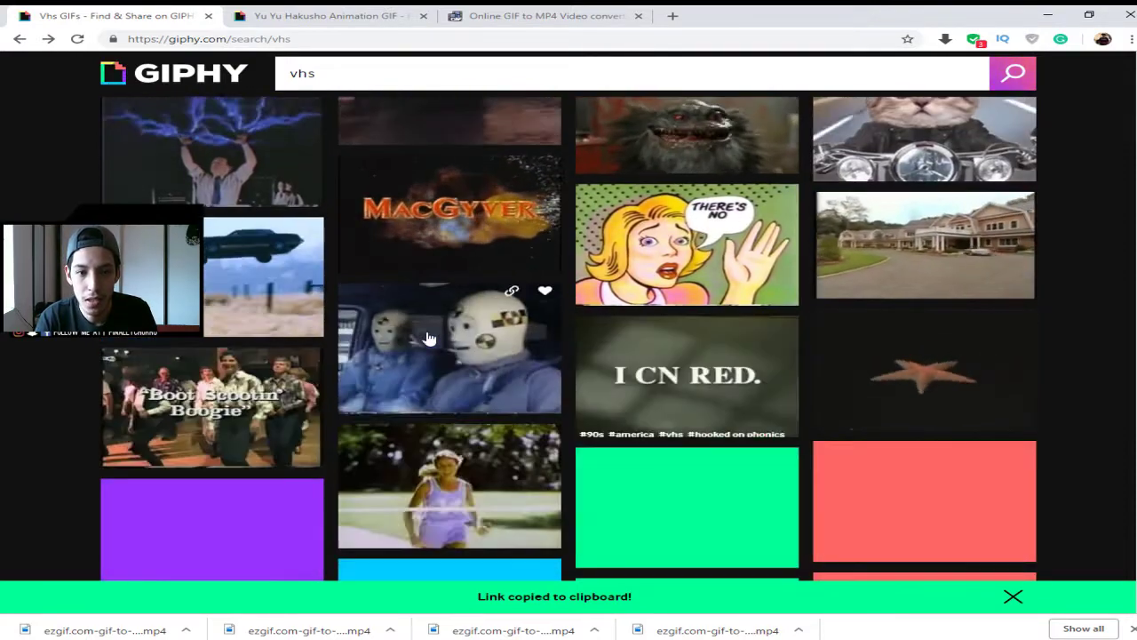
{"action": "scroll", "coordinate": [506, 371], "scroll_direction": "down", "scroll_amount": 15}
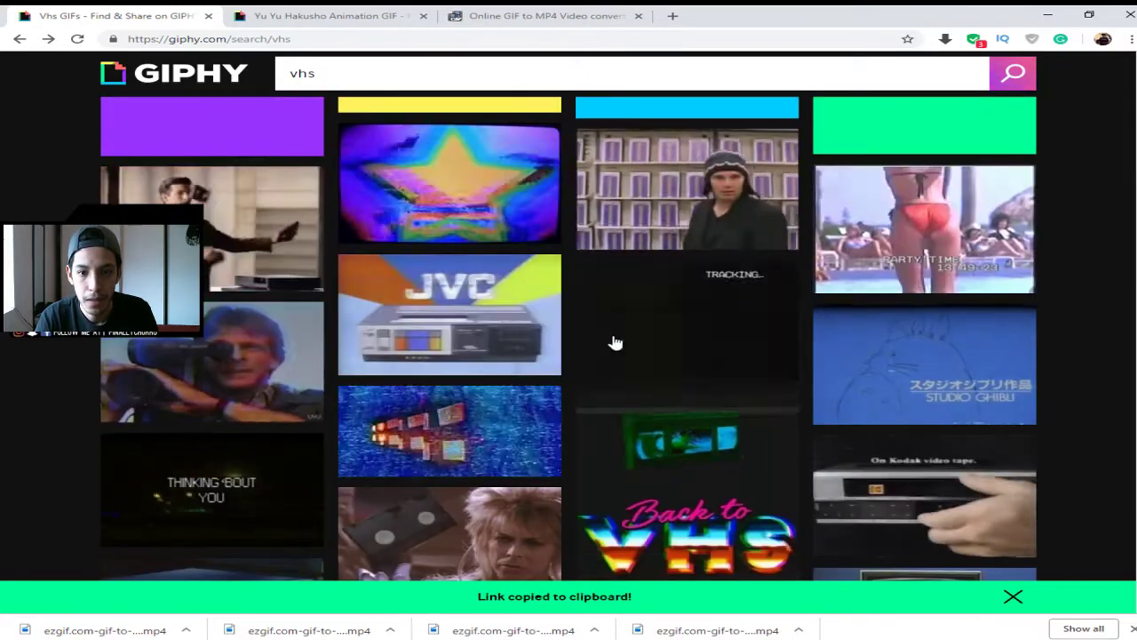
{"action": "scroll", "coordinate": [625, 331], "scroll_direction": "up", "scroll_amount": 3}
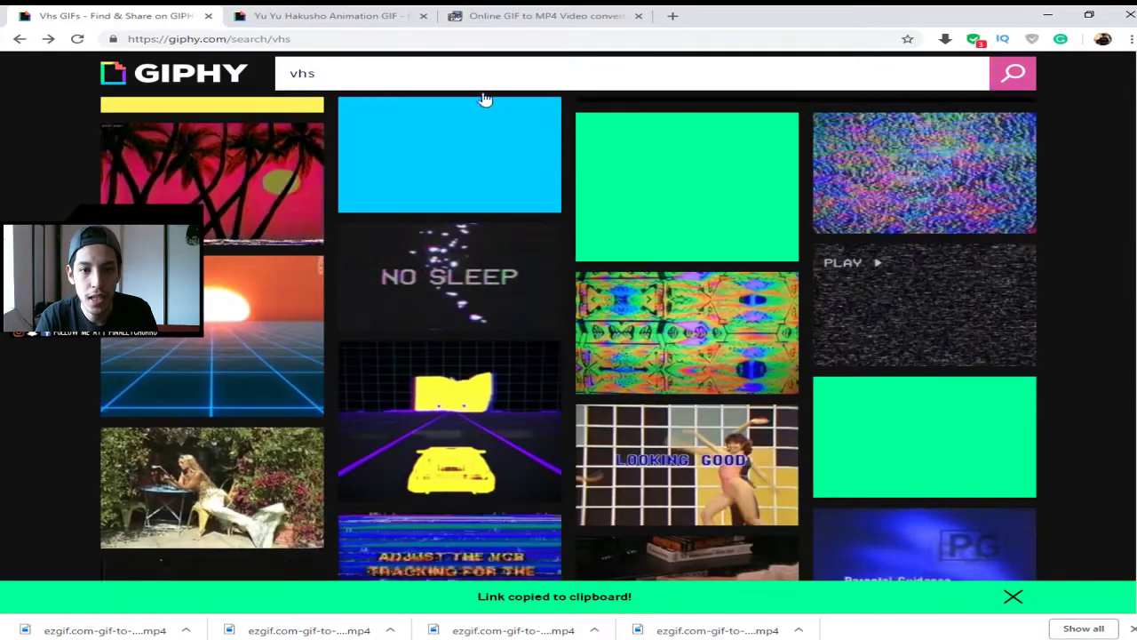
{"action": "left_click", "coordinate": [525, 74]}
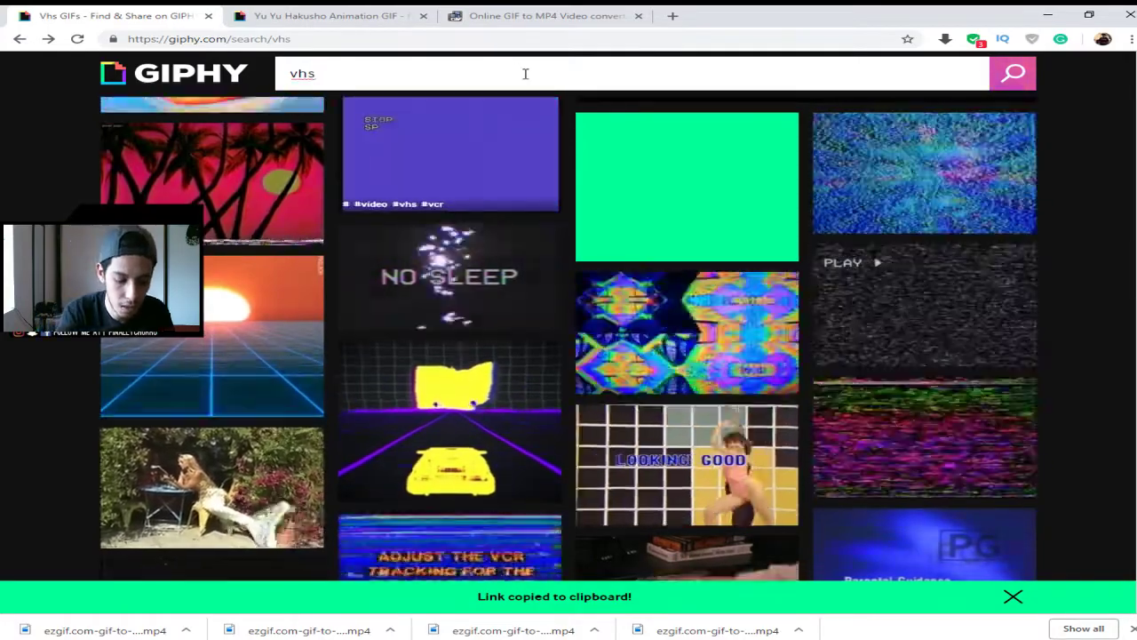
{"action": "type", "text": "glict"}
{"action": "key", "text": "BackSpace"}
{"action": "key", "text": "BackSpace"}
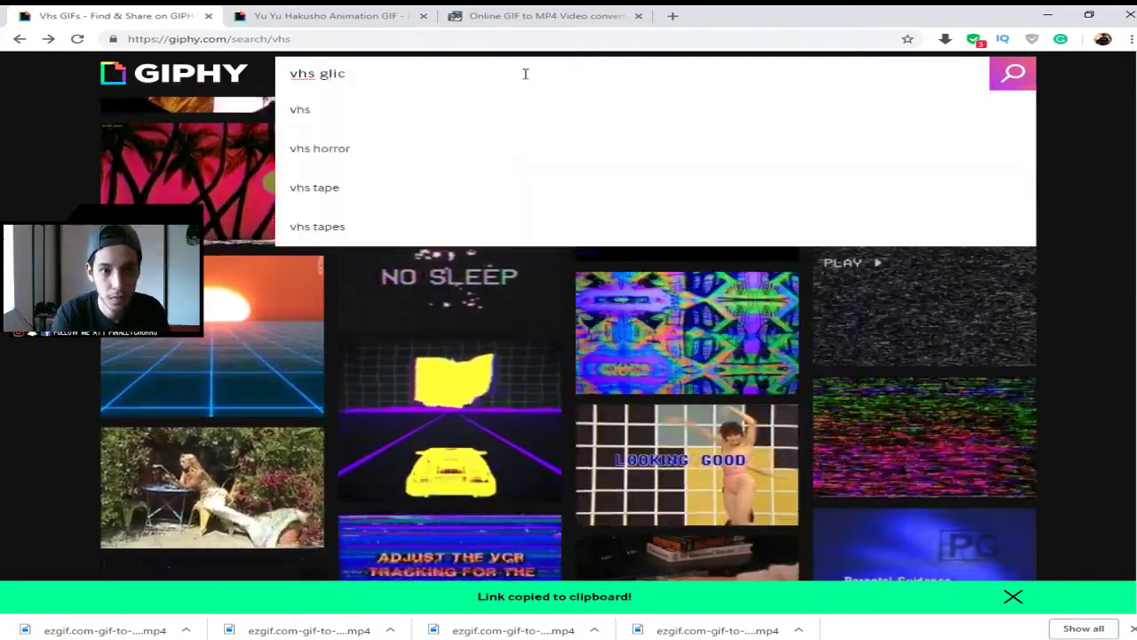
{"action": "type", "text": "tch"}
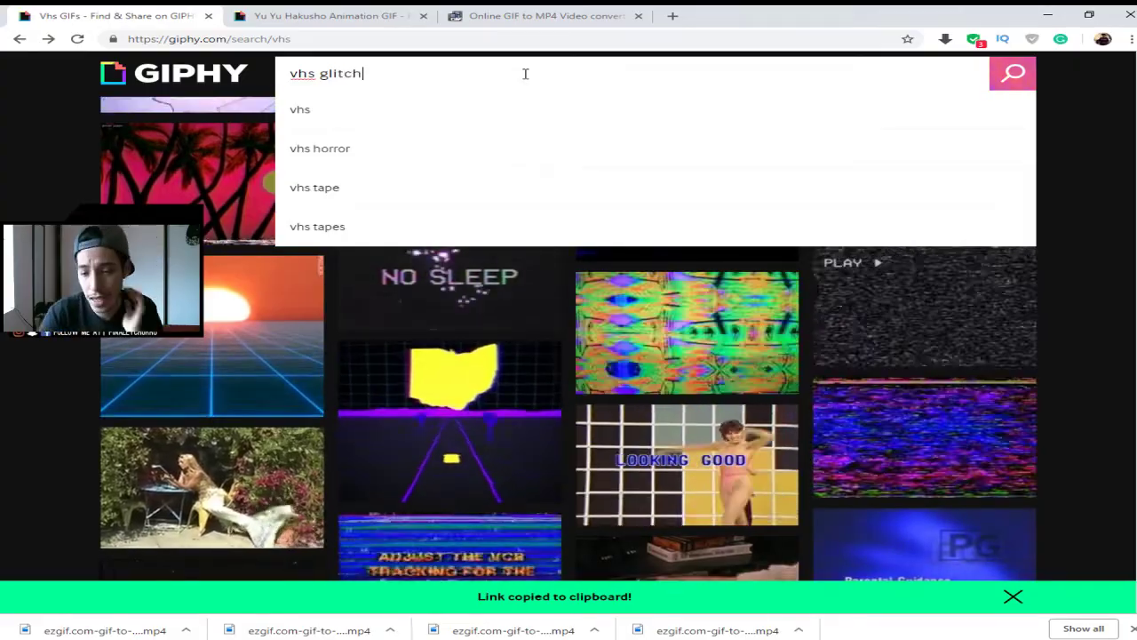
{"action": "key", "text": "Return"}
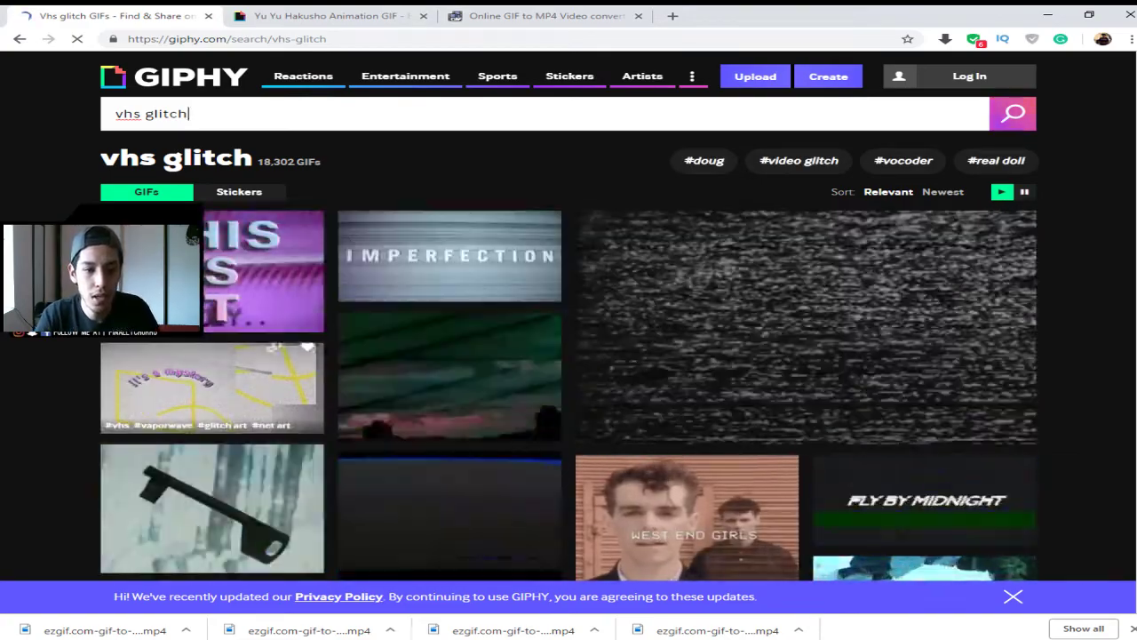
- Browse the vhs glitch results and open the Vhs Glitch TV GIF's page
{"action": "scroll", "coordinate": [355, 427], "scroll_direction": "down", "scroll_amount": 2}
{"action": "scroll", "coordinate": [280, 456], "scroll_direction": "down", "scroll_amount": 5}
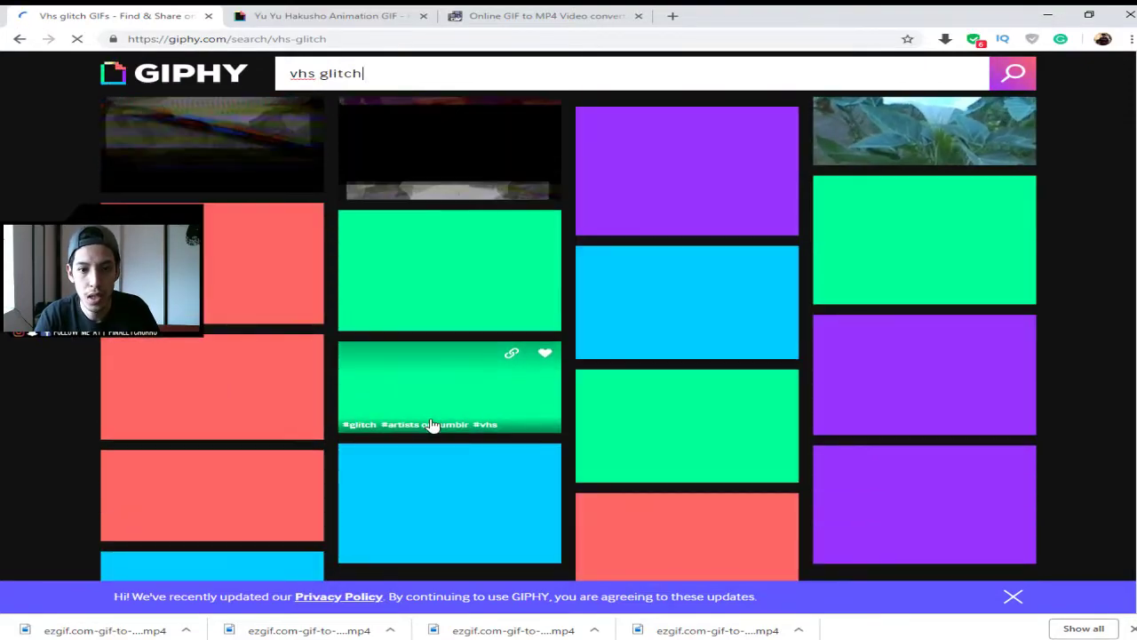
{"action": "scroll", "coordinate": [398, 399], "scroll_direction": "down", "scroll_amount": 2}
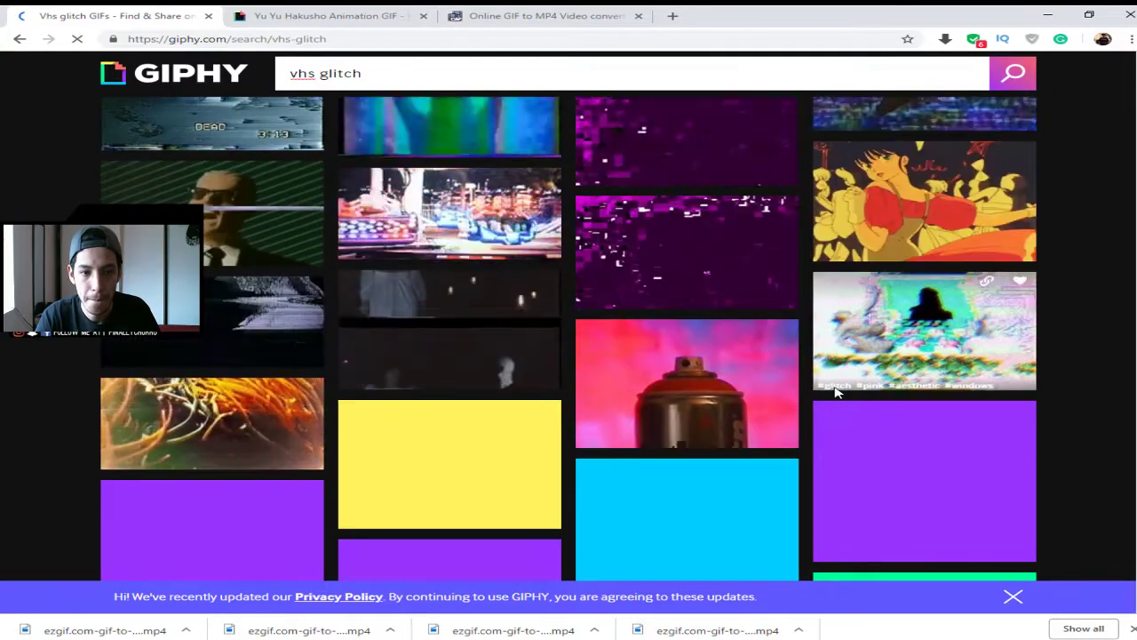
{"action": "scroll", "coordinate": [840, 392], "scroll_direction": "down", "scroll_amount": 3}
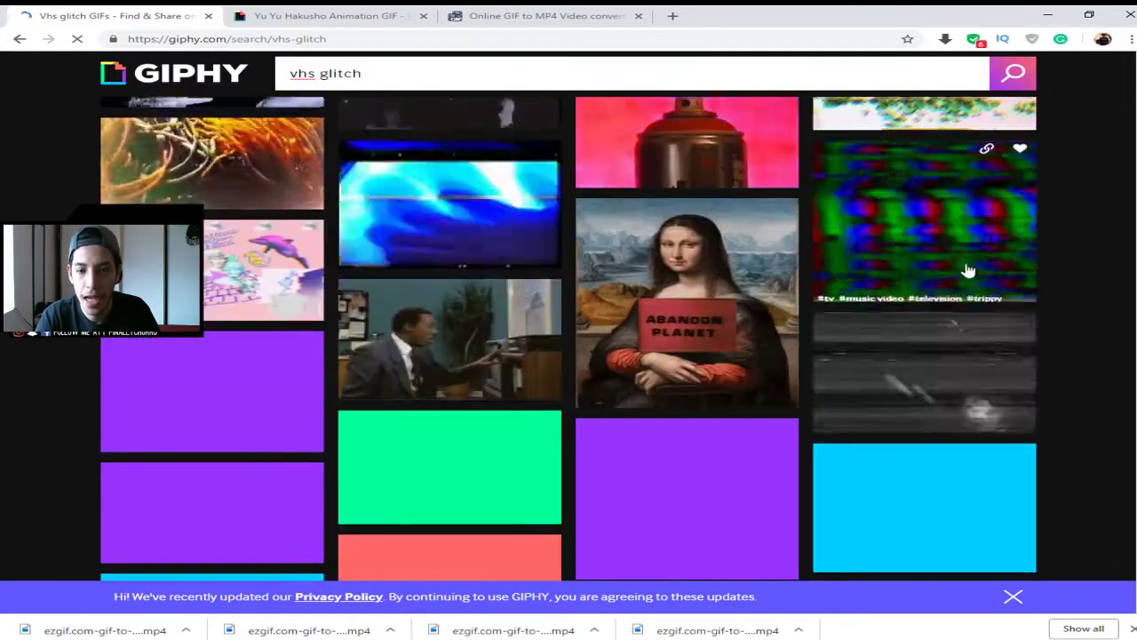
{"action": "scroll", "coordinate": [964, 266], "scroll_direction": "up", "scroll_amount": 5}
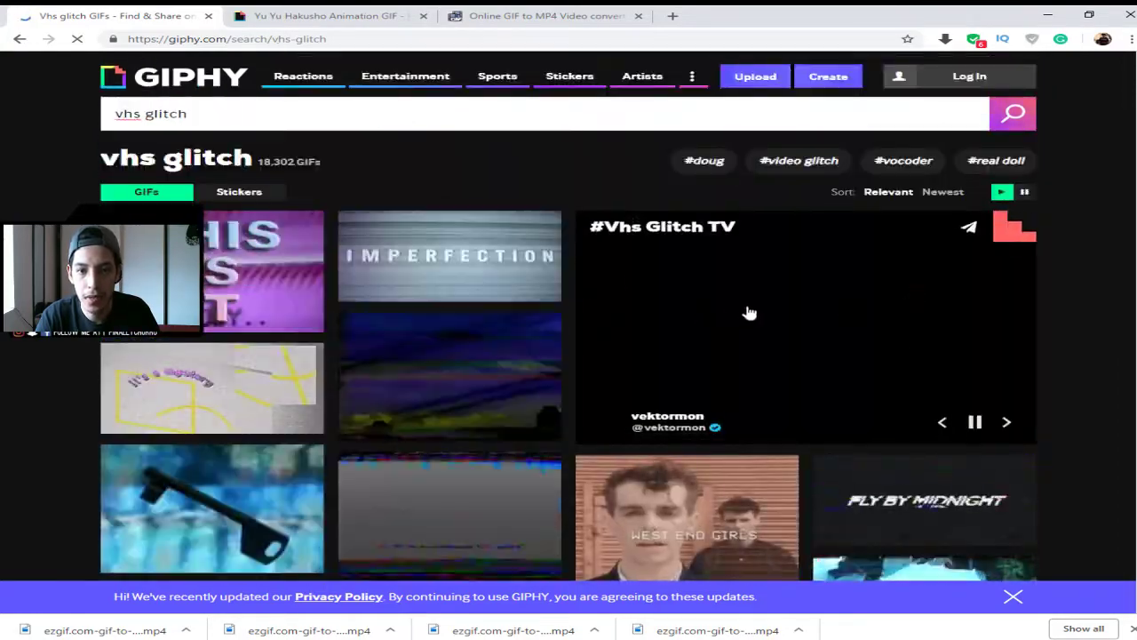
{"action": "left_click", "coordinate": [746, 310]}
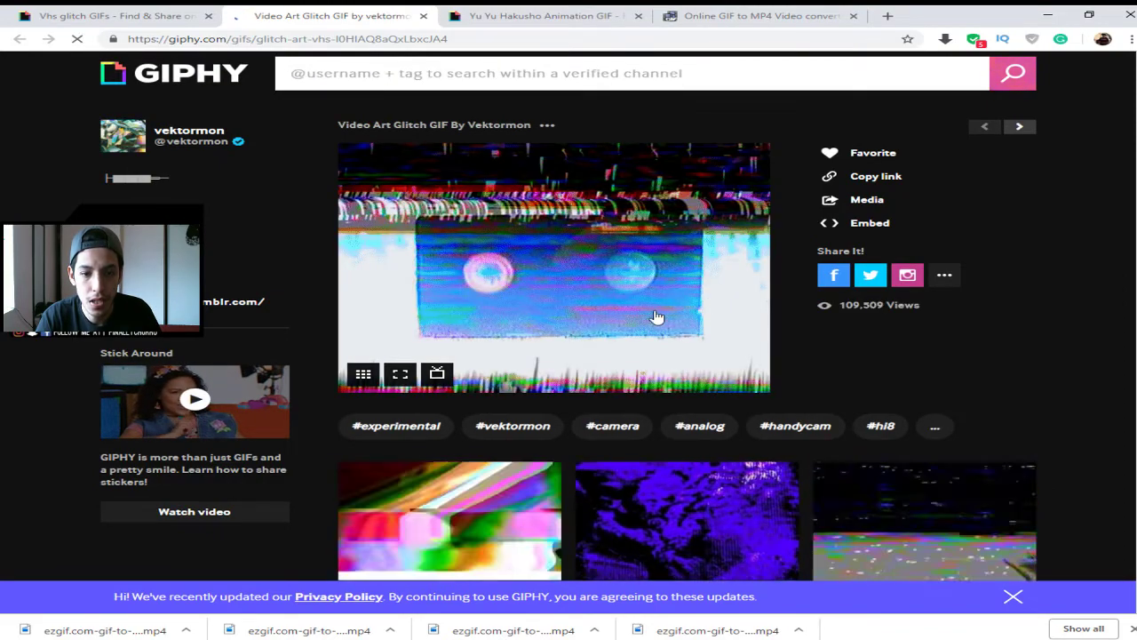
- Scroll the Video Art Glitch GIF's related results and open another glitch GIF in a background tab
{"action": "scroll", "coordinate": [869, 420], "scroll_direction": "down", "scroll_amount": 2}
{"action": "scroll", "coordinate": [868, 420], "scroll_direction": "down", "scroll_amount": 1}
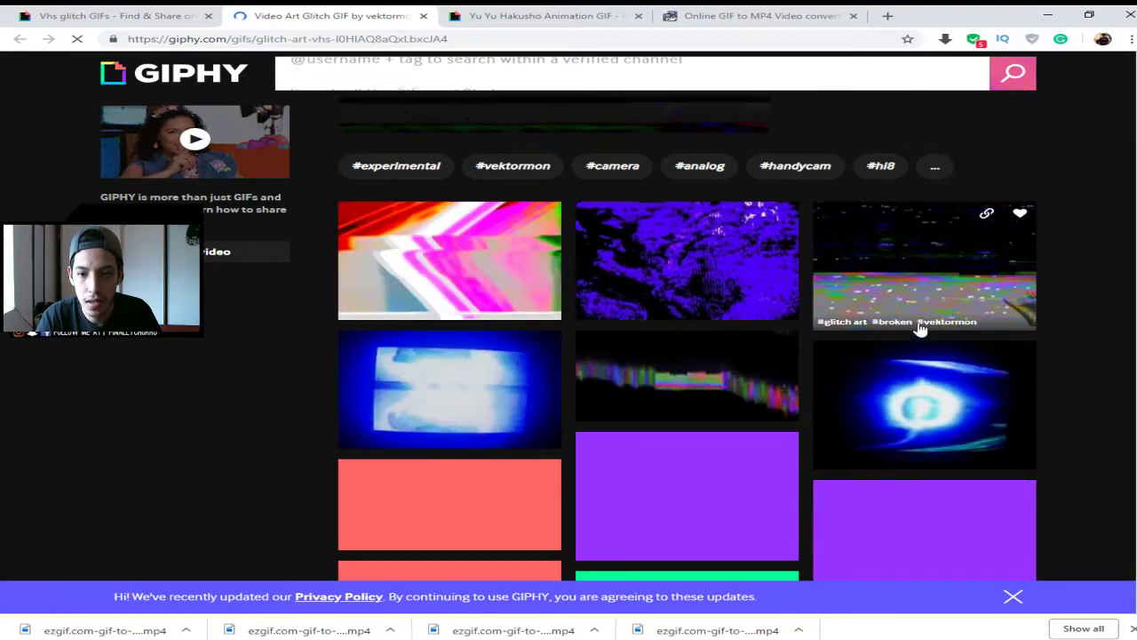
{"action": "scroll", "coordinate": [853, 327], "scroll_direction": "down", "scroll_amount": 2}
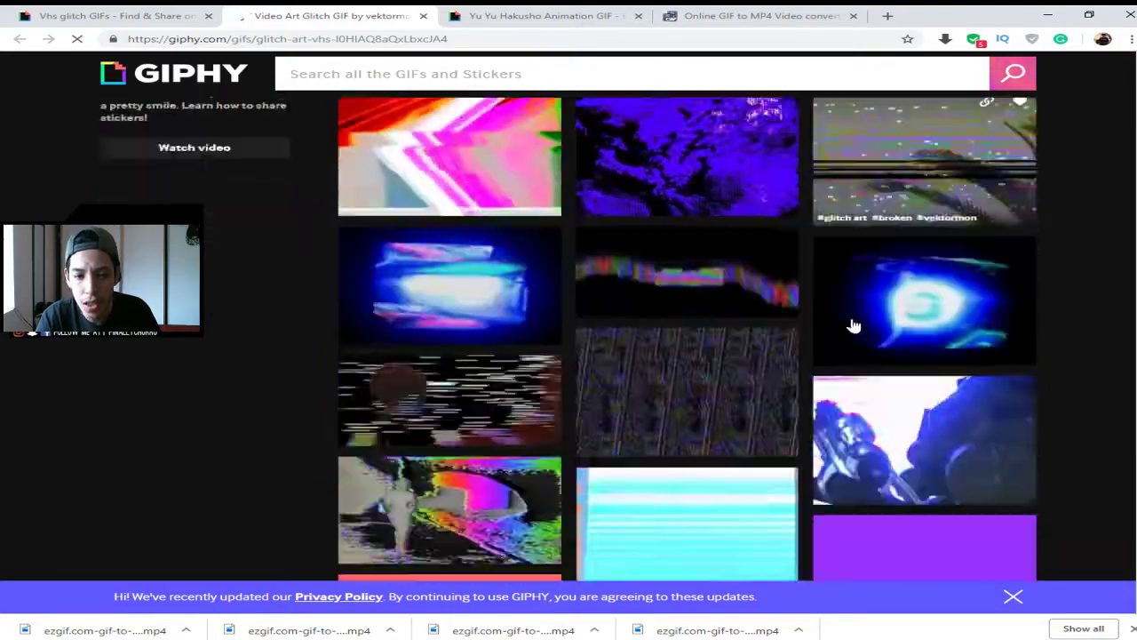
{"action": "scroll", "coordinate": [877, 364], "scroll_direction": "down", "scroll_amount": 2}
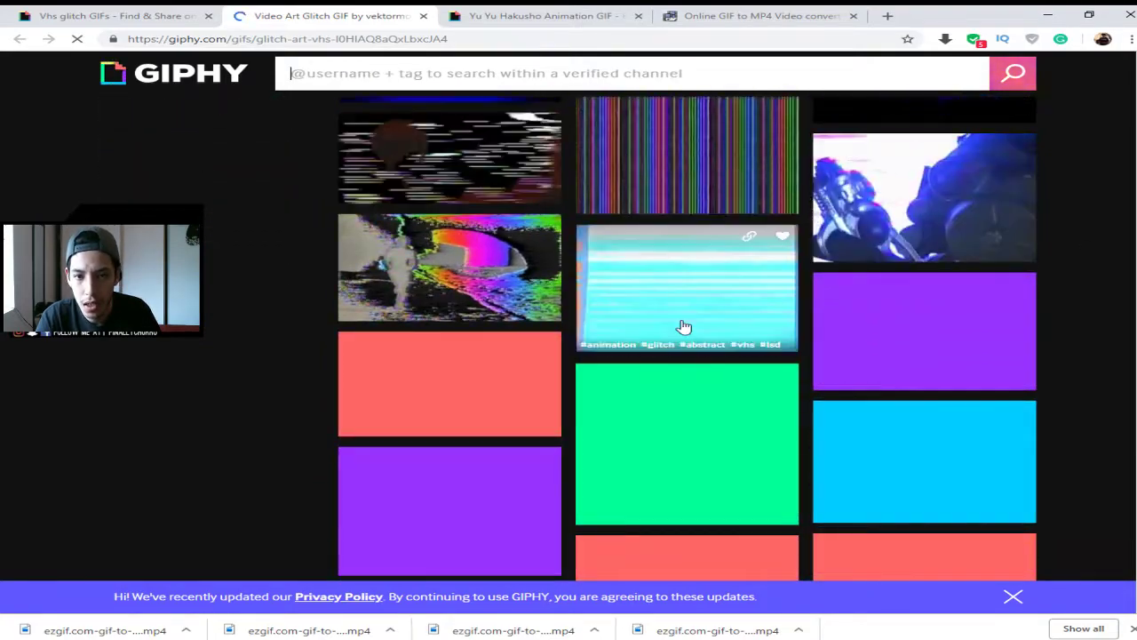
{"action": "scroll", "coordinate": [702, 373], "scroll_direction": "down", "scroll_amount": 2}
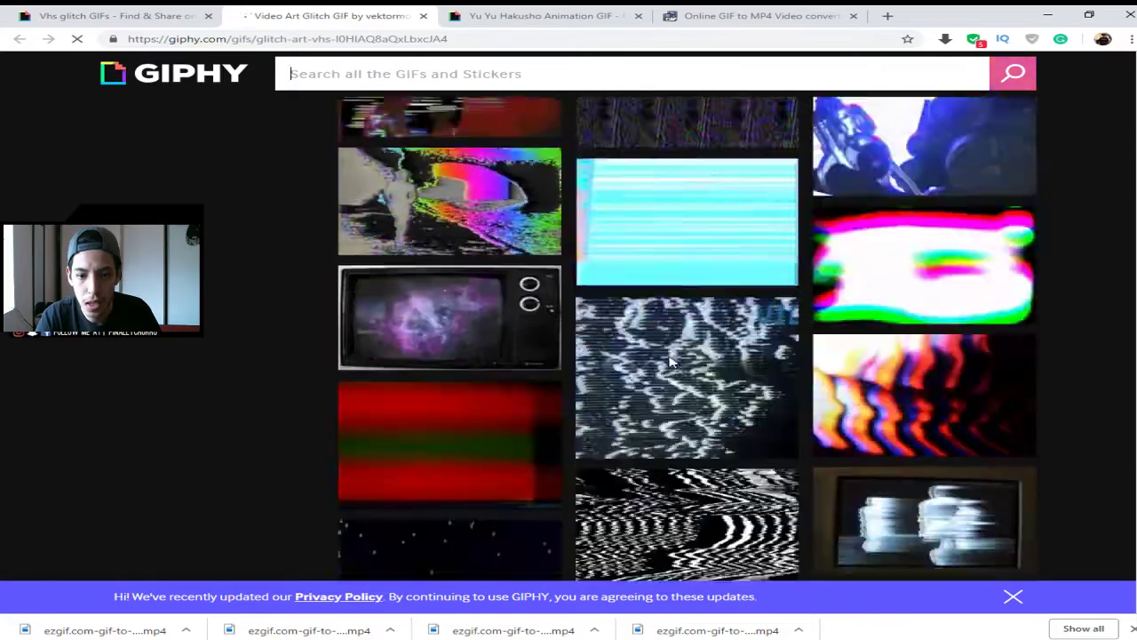
{"action": "scroll", "coordinate": [702, 404], "scroll_direction": "down", "scroll_amount": 2}
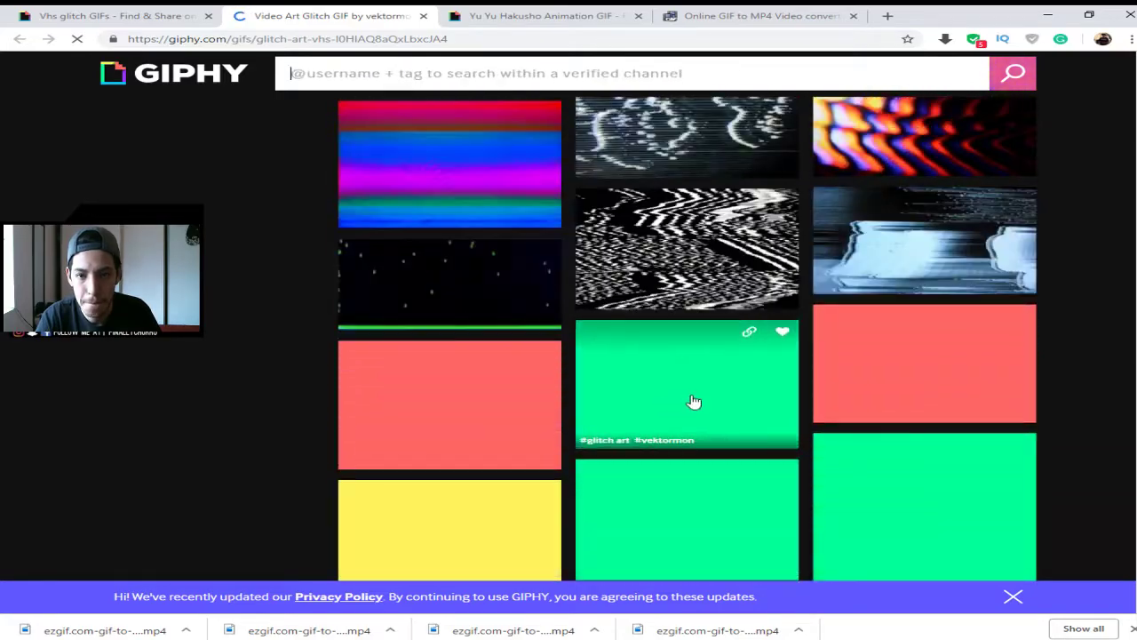
{"action": "scroll", "coordinate": [702, 399], "scroll_direction": "down", "scroll_amount": 1}
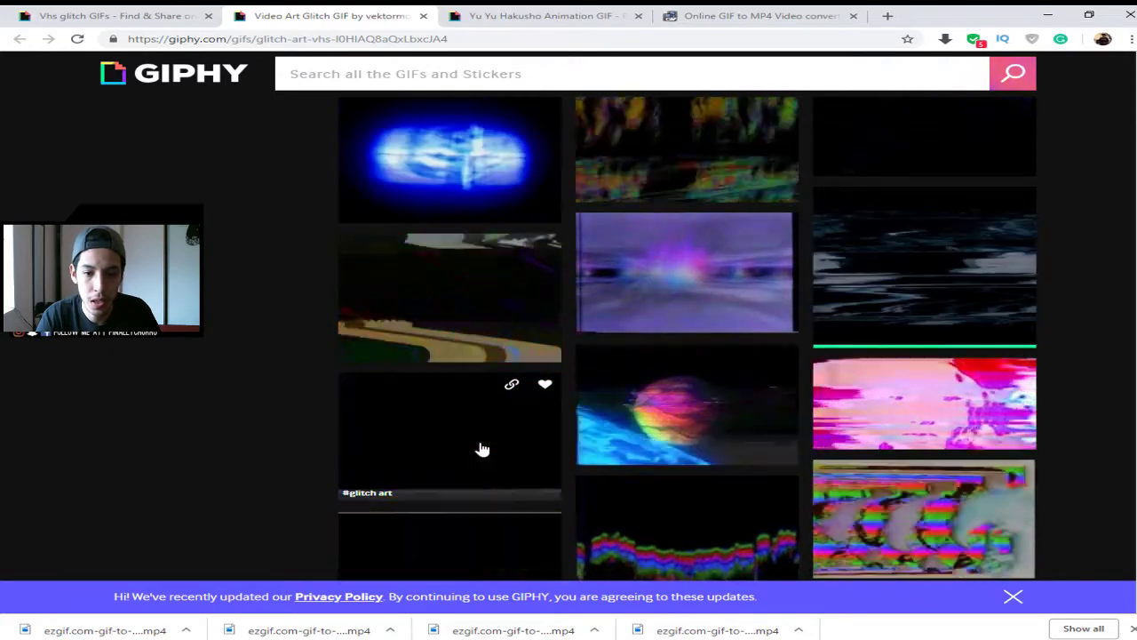
{"action": "middle_click", "coordinate": [558, 254]}
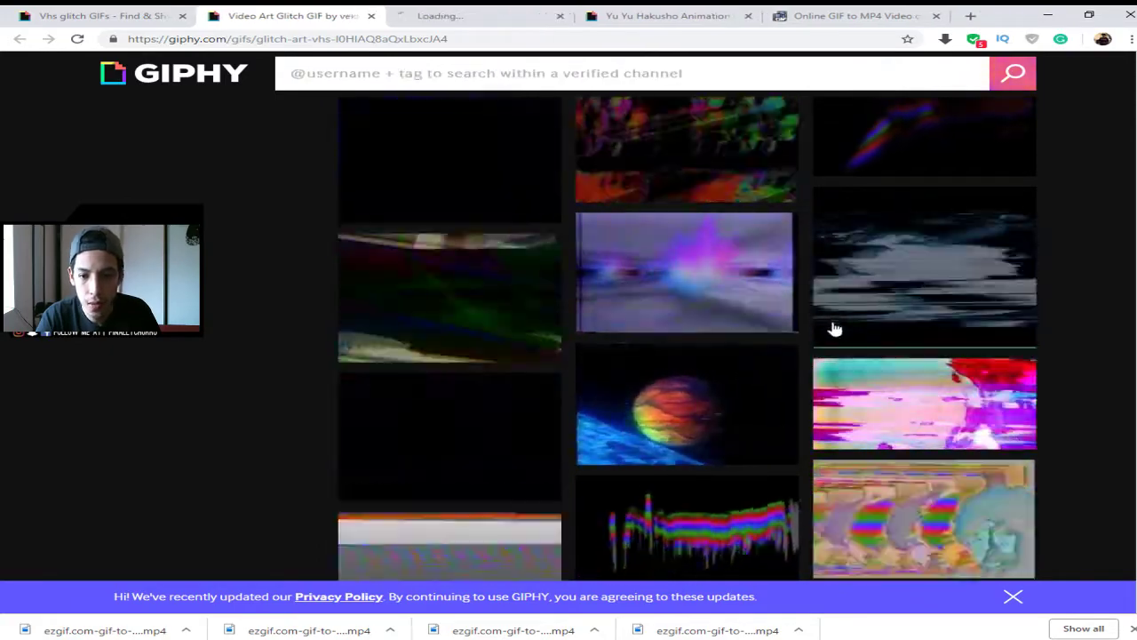
{"action": "scroll", "coordinate": [833, 327], "scroll_direction": "down", "scroll_amount": 3}
{"action": "scroll", "coordinate": [660, 399], "scroll_direction": "up", "scroll_amount": 4}
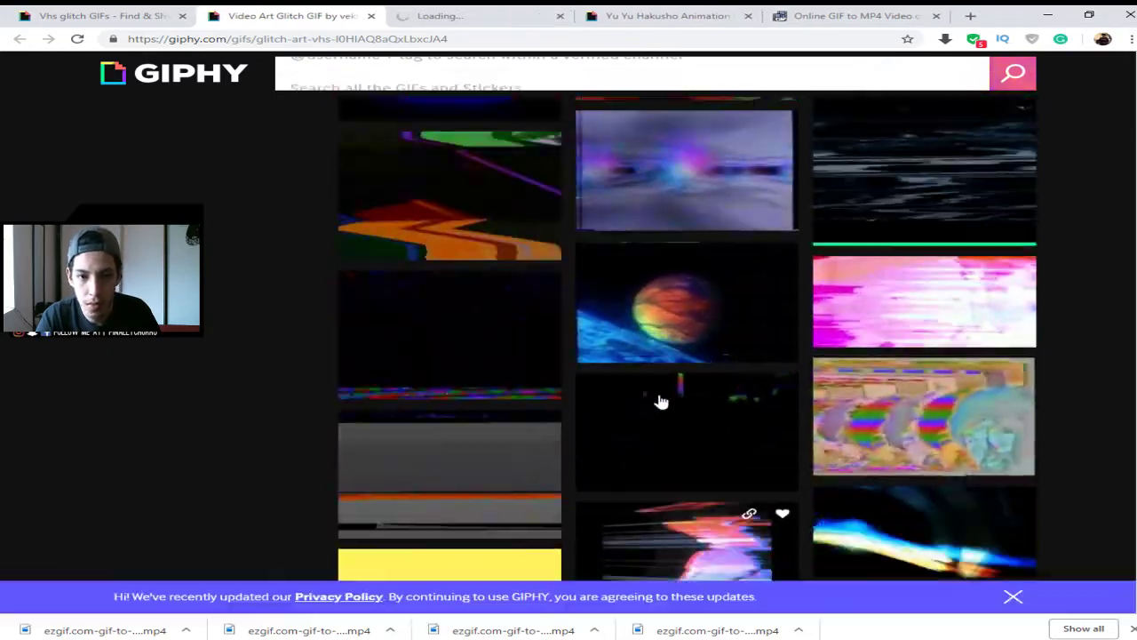
{"action": "scroll", "coordinate": [485, 353], "scroll_direction": "up", "scroll_amount": 3}
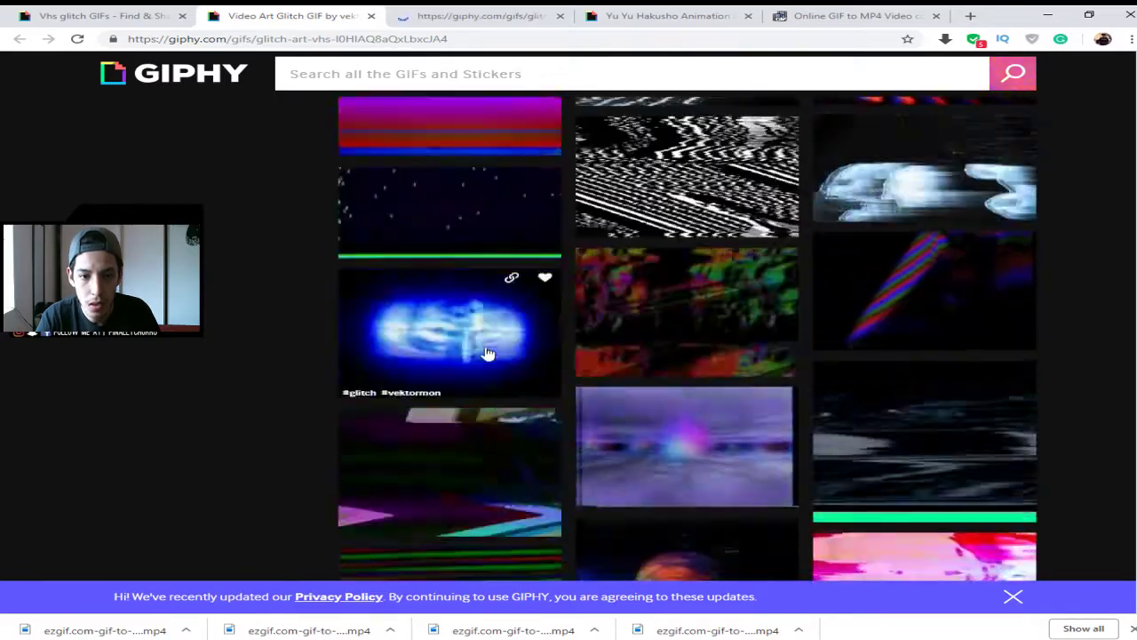
{"action": "scroll", "coordinate": [497, 284], "scroll_direction": "up", "scroll_amount": 3}
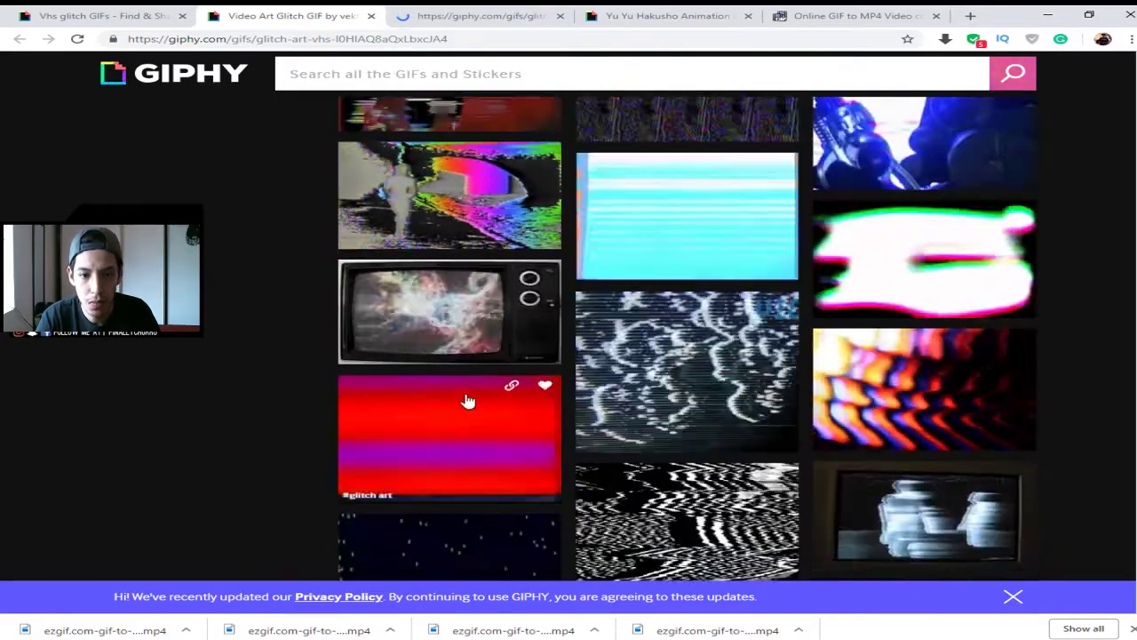
{"action": "scroll", "coordinate": [482, 418], "scroll_direction": "down", "scroll_amount": 3}
{"action": "scroll", "coordinate": [492, 411], "scroll_direction": "down", "scroll_amount": 1}
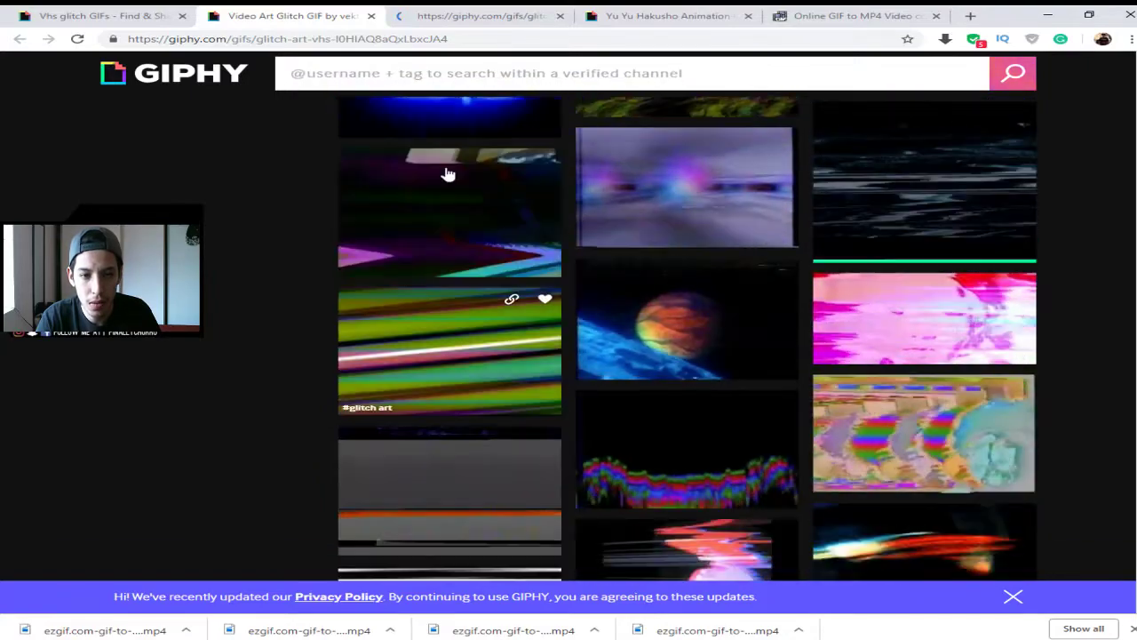
- Open the green-streak Glitch Art GIF in a new tab and copy its direct GIF link
{"action": "middle_click", "coordinate": [513, 218]}
{"action": "key", "text": "ctrl+Tab"}
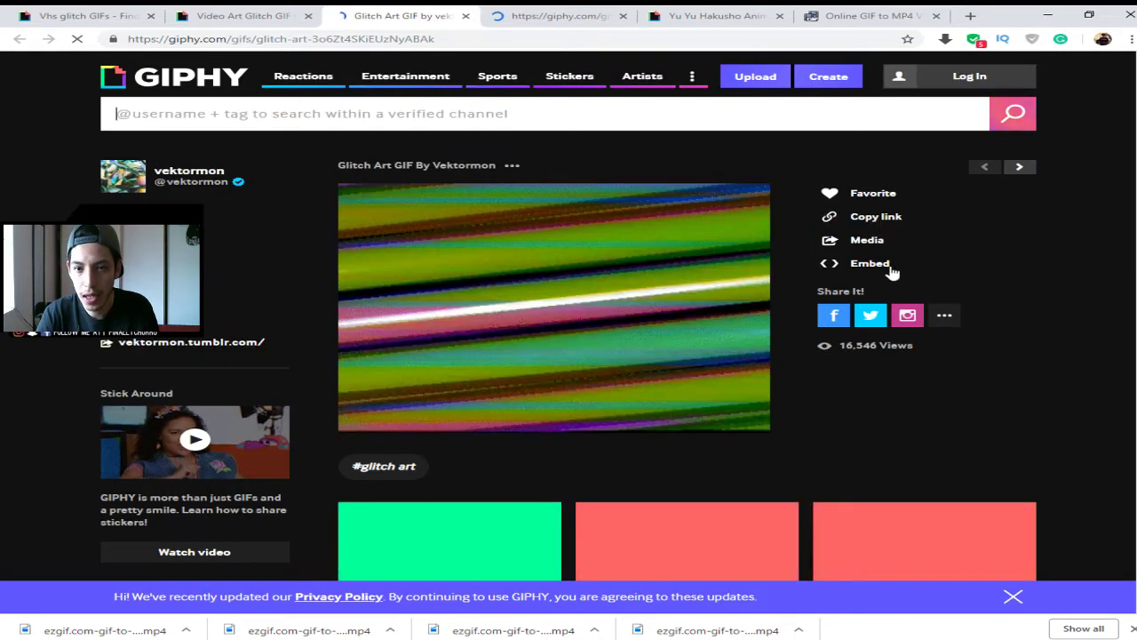
{"action": "left_click", "coordinate": [866, 222]}
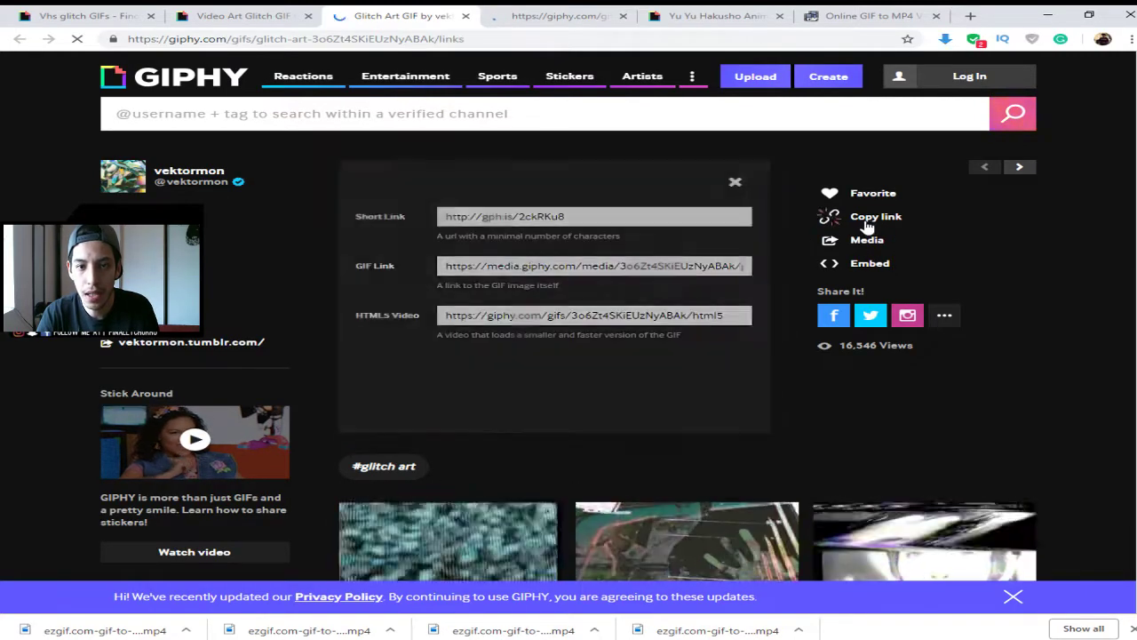
{"action": "left_click", "coordinate": [631, 270]}
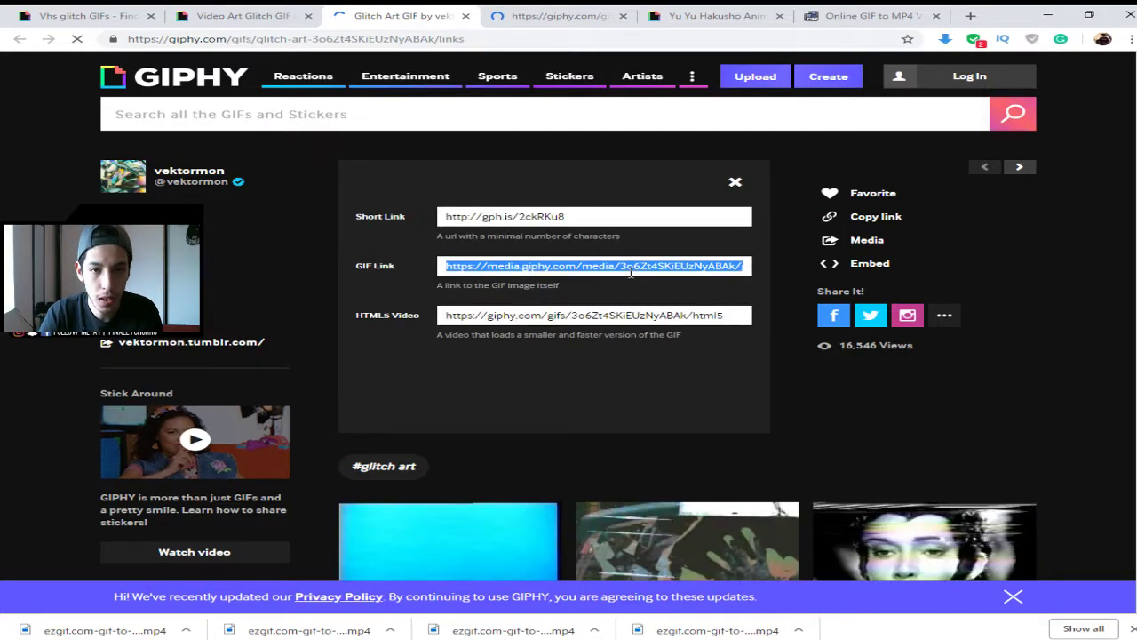
{"action": "left_click", "coordinate": [834, 15]}
{"action": "scroll", "coordinate": [367, 233], "scroll_direction": "up", "scroll_amount": 4}
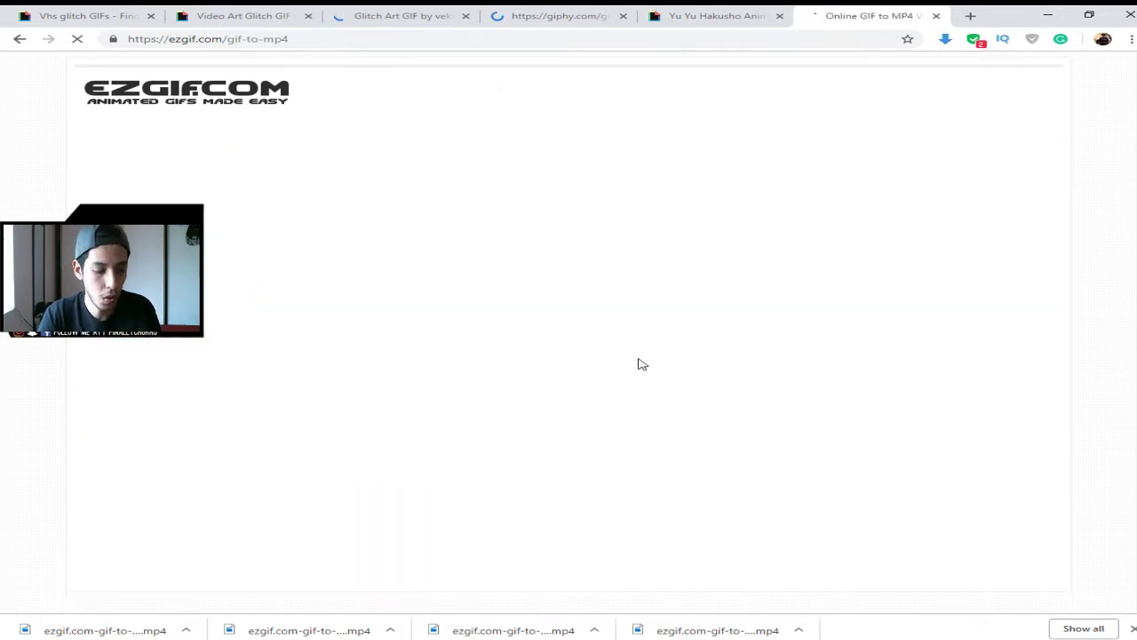
- Convert the pasted Giphy GIF link to a one-second MP4 in ezgif, save it, and open it
{"action": "left_click", "coordinate": [487, 331]}
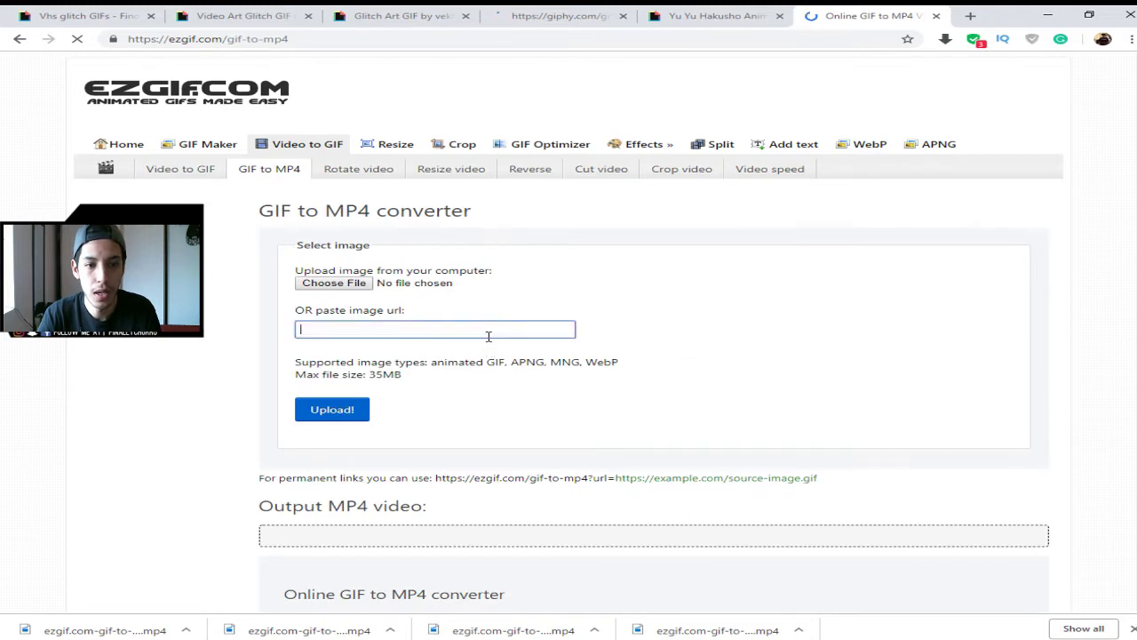
{"action": "key", "text": "ctrl+v"}
{"action": "left_click", "coordinate": [352, 409]}
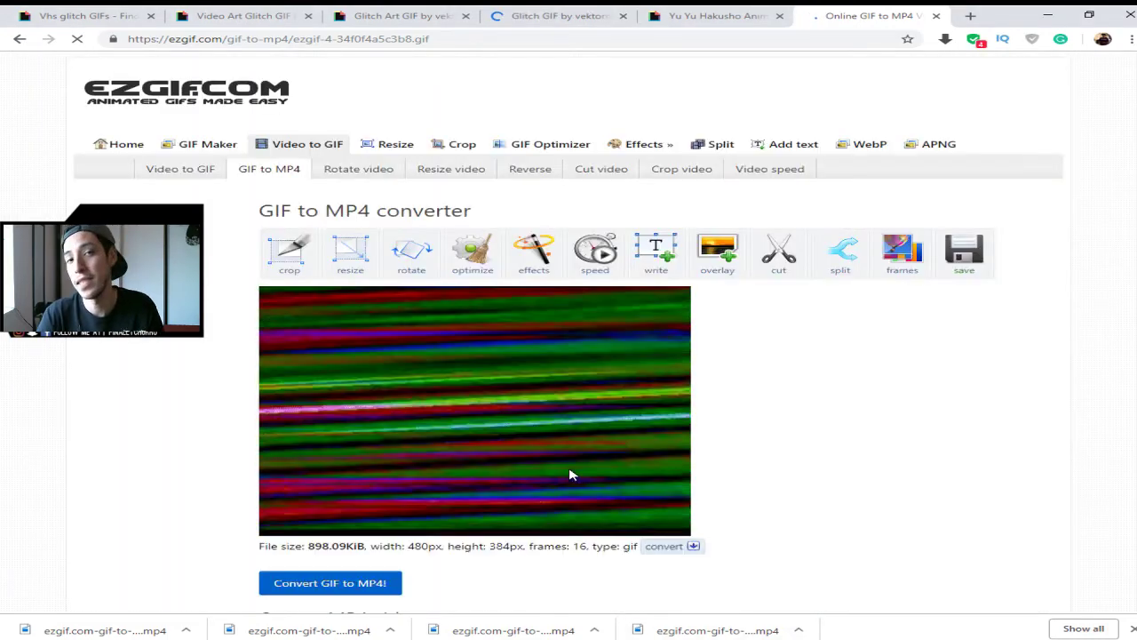
{"action": "scroll", "coordinate": [611, 546], "scroll_direction": "down", "scroll_amount": 3}
{"action": "scroll", "coordinate": [612, 546], "scroll_direction": "up", "scroll_amount": 2}
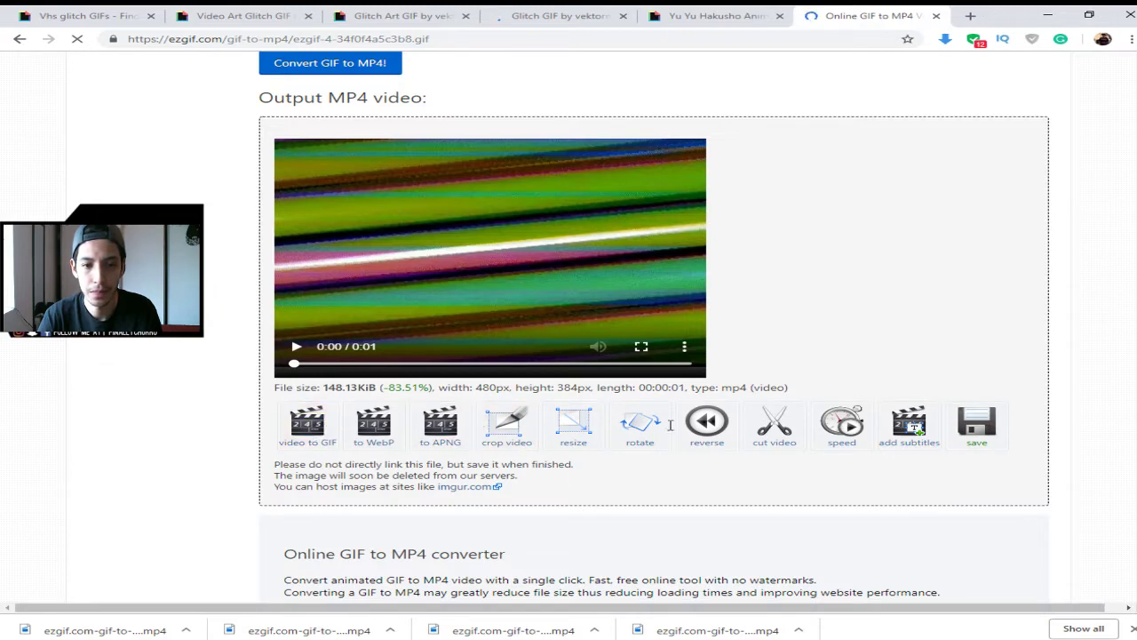
{"action": "left_click", "coordinate": [980, 436]}
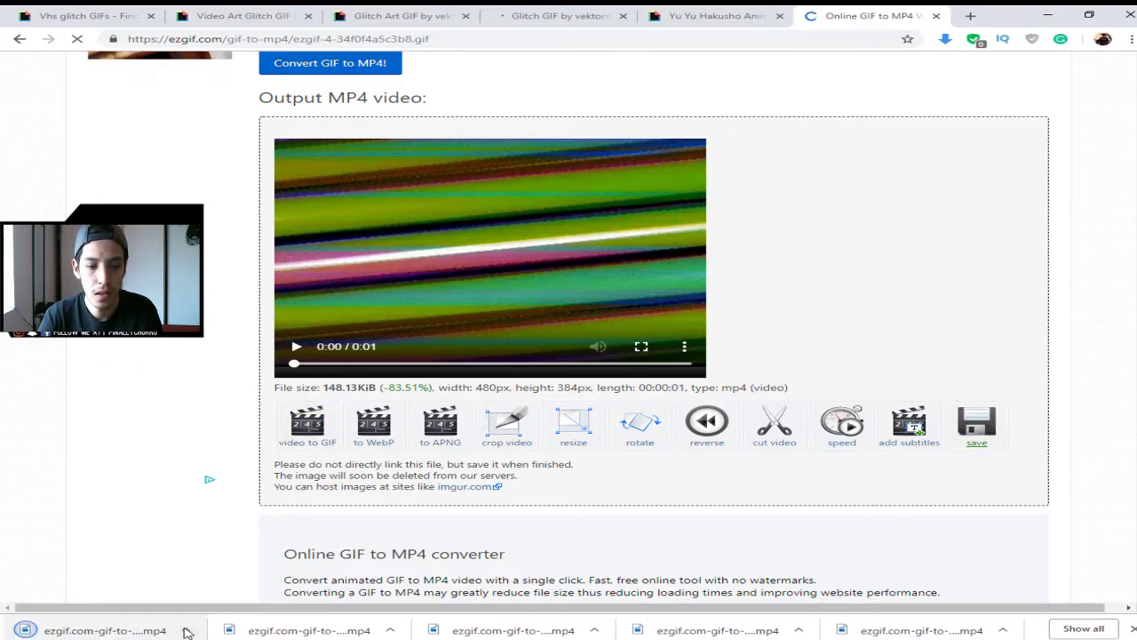
{"action": "left_click", "coordinate": [204, 588]}
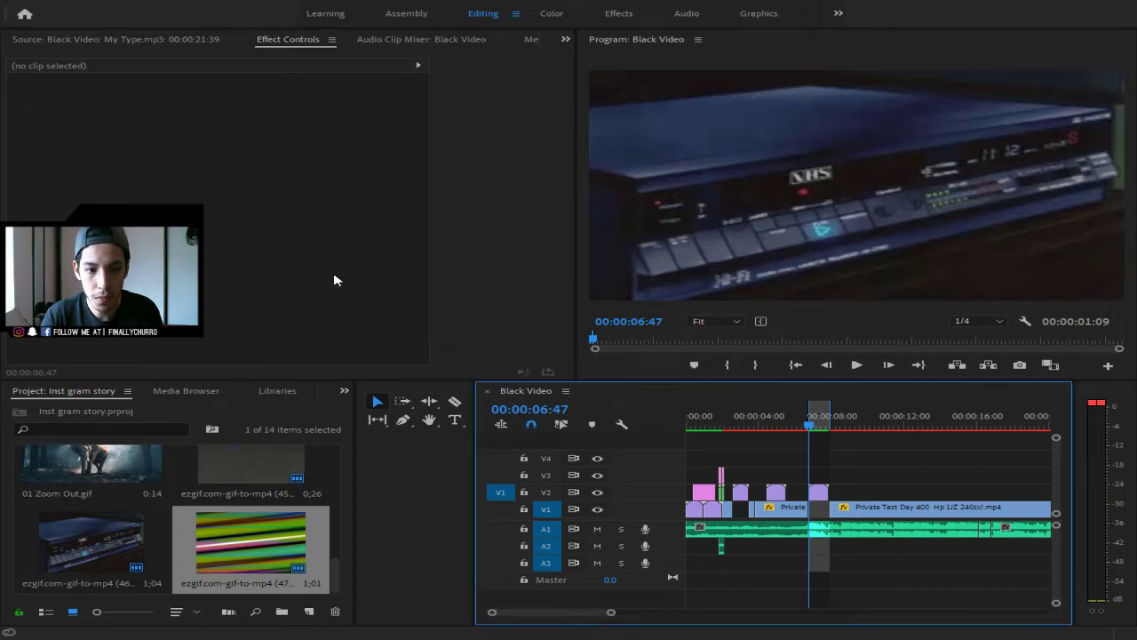
- Apply the Retro Dream effect preset to the drift clip on V1
{"action": "left_click", "coordinate": [769, 426]}
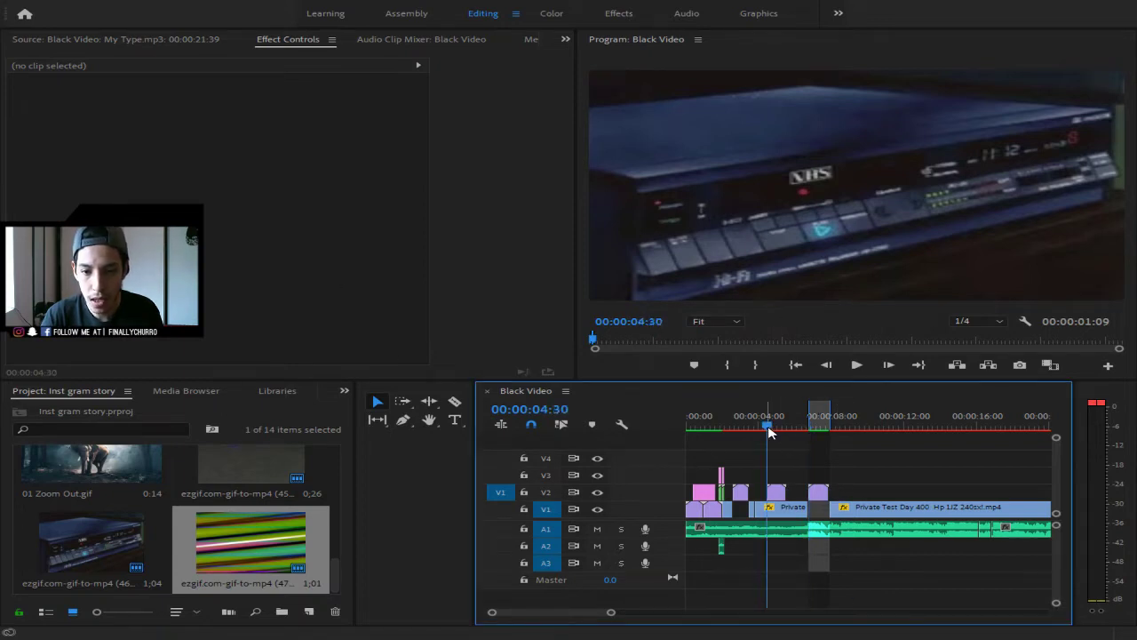
{"action": "mouse_move", "coordinate": [610, 611]}
{"action": "left_mouse_down"}
{"action": "mouse_move", "coordinate": [580, 613]}
{"action": "mouse_move", "coordinate": [612, 628]}
{"action": "left_mouse_up"}
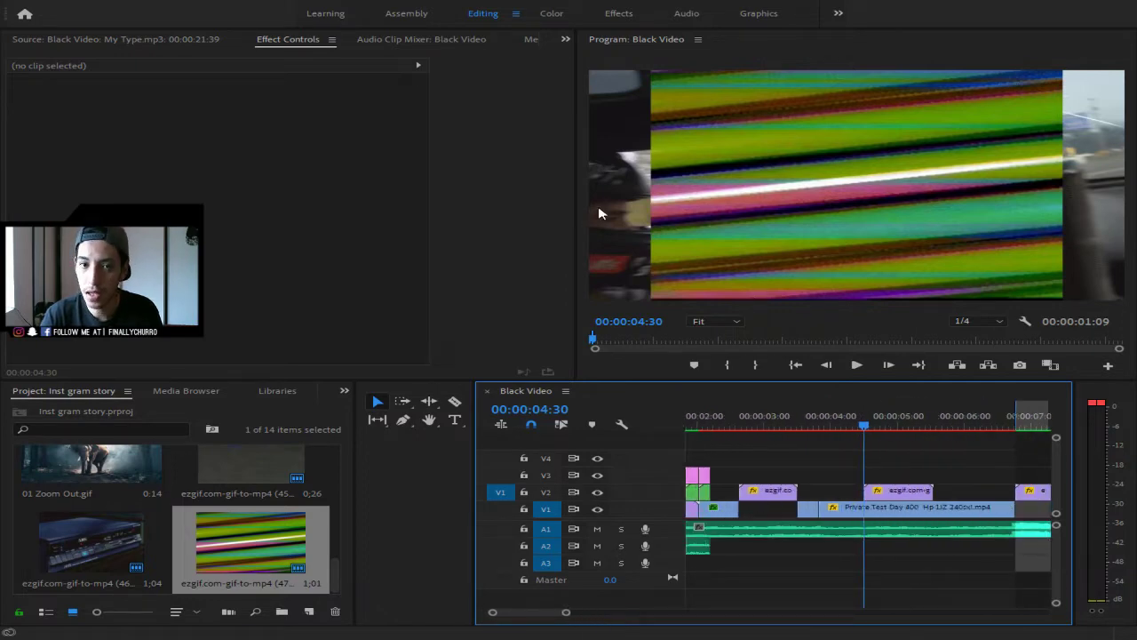
{"action": "left_click", "coordinate": [346, 390]}
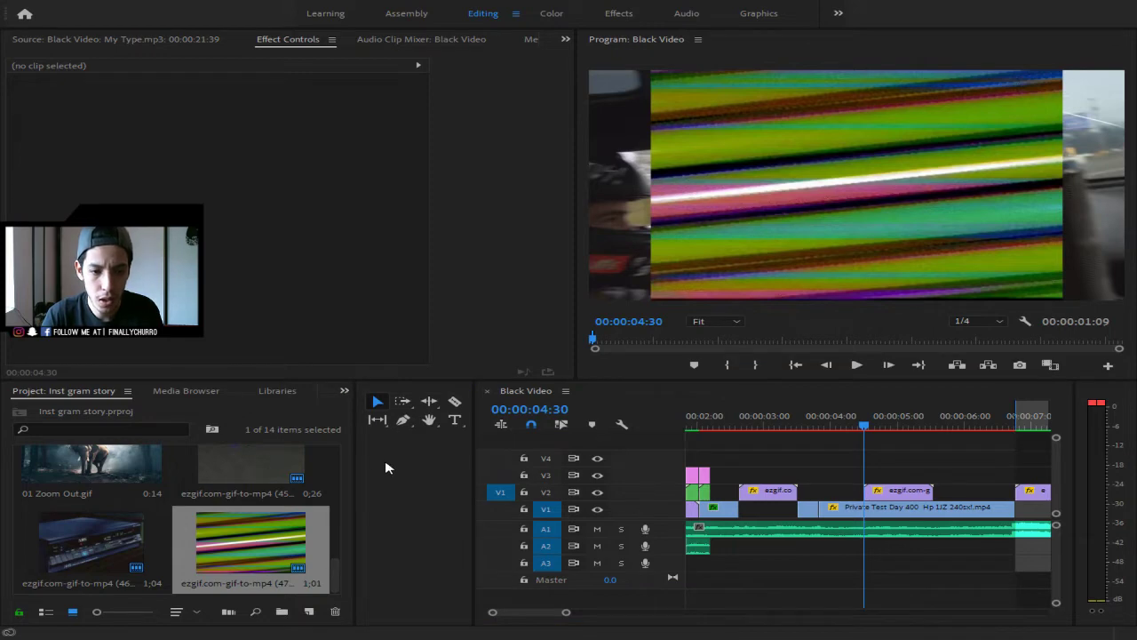
{"action": "key", "text": "shift+7"}
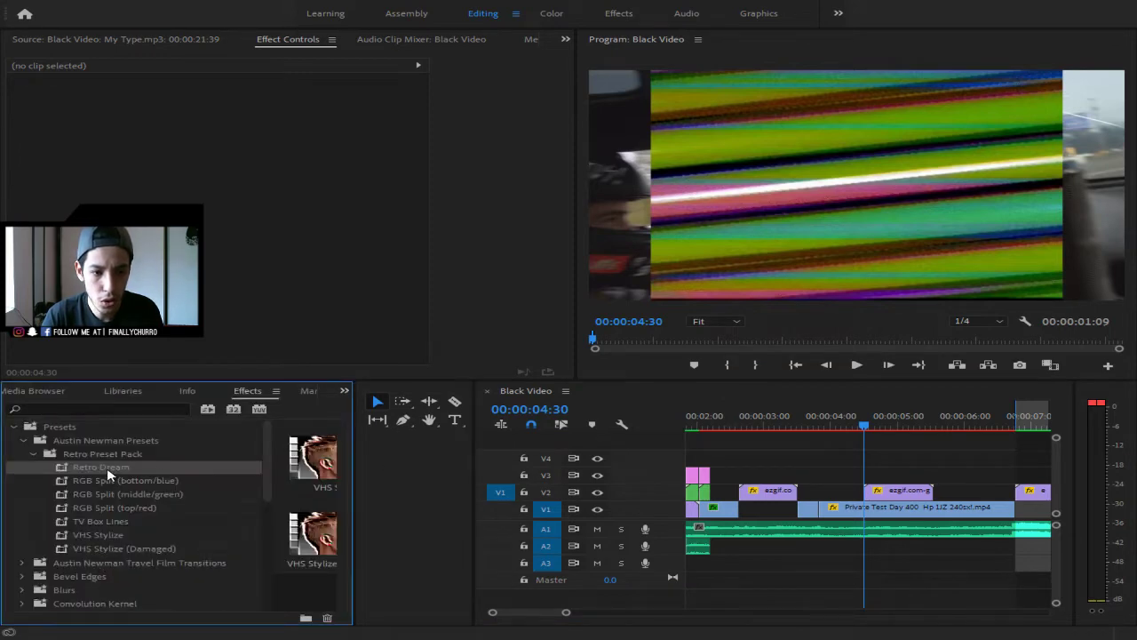
{"action": "left_click_drag", "start_coordinate": [107, 469], "coordinate": [870, 511]}
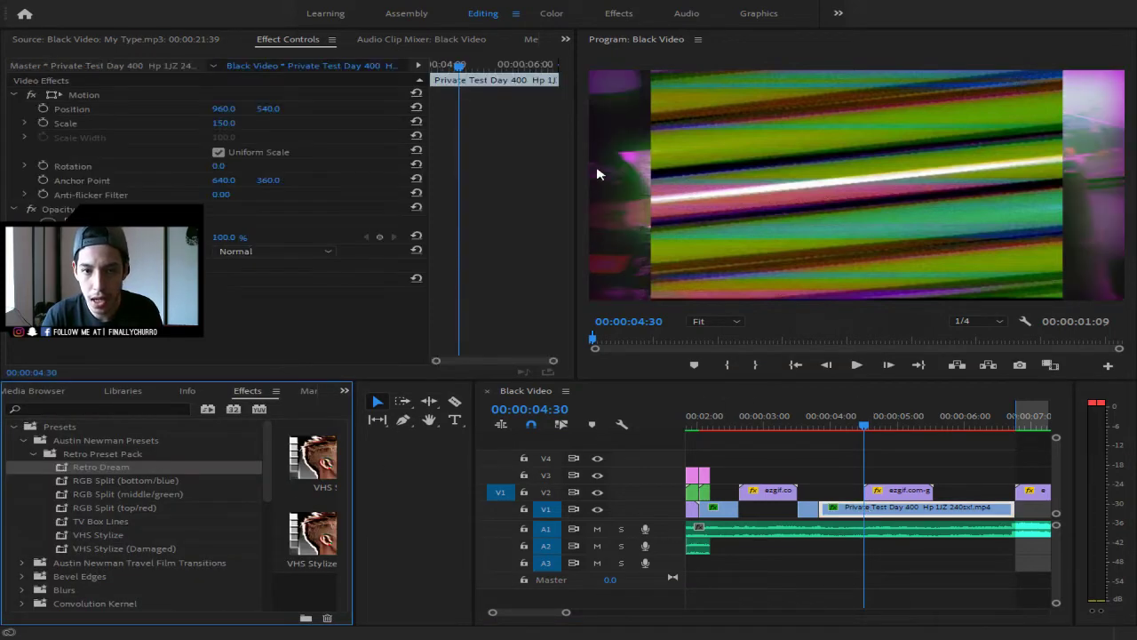
- Set the striped ezgif clip on V2 to scale 400 with Screen blend mode, then preview
{"action": "left_click", "coordinate": [889, 492]}
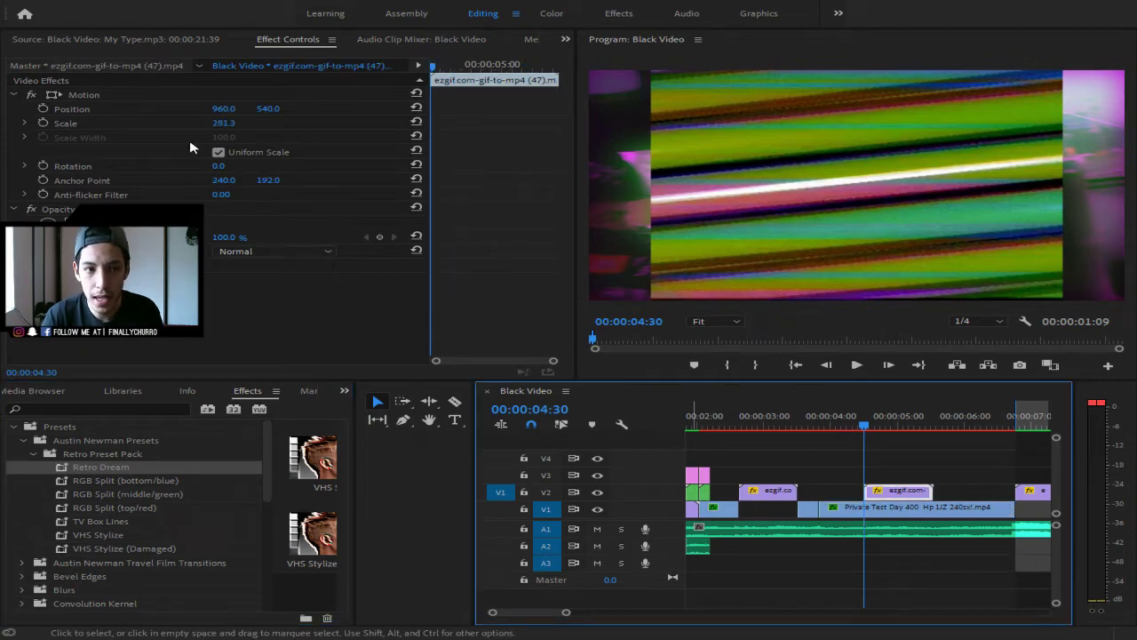
{"action": "left_click", "coordinate": [225, 124]}
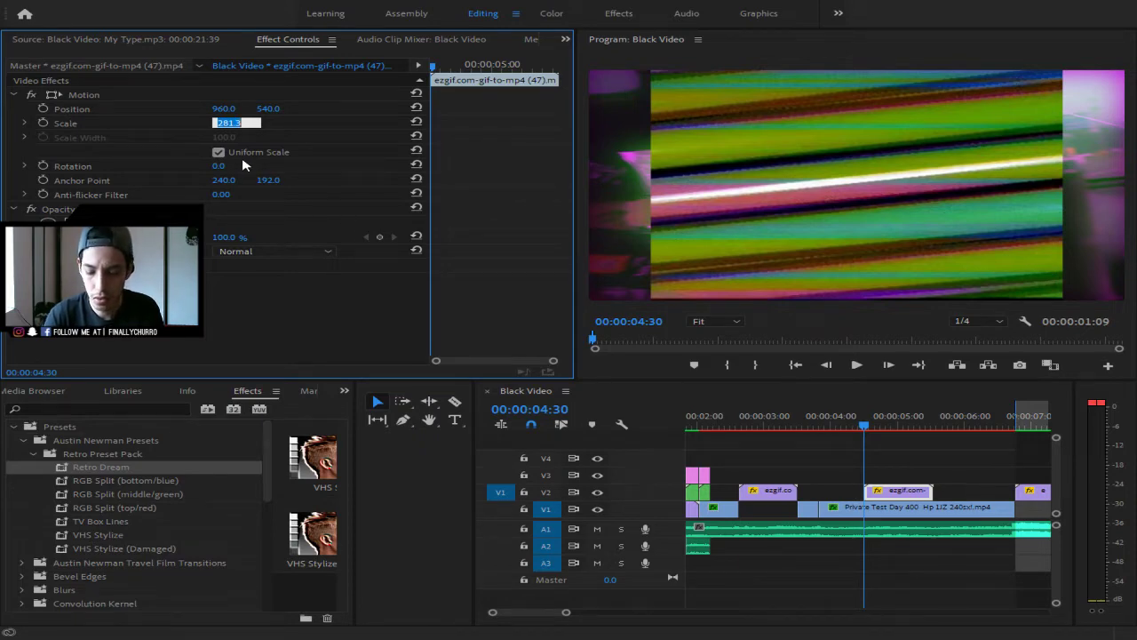
{"action": "key", "text": "Return"}
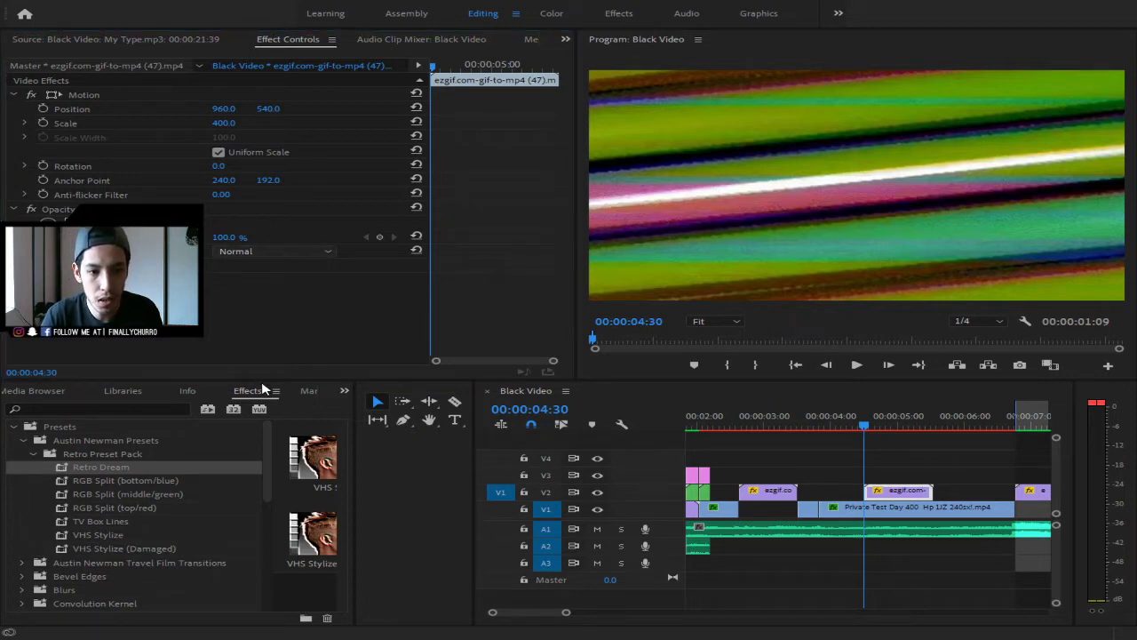
{"action": "left_click", "coordinate": [261, 390]}
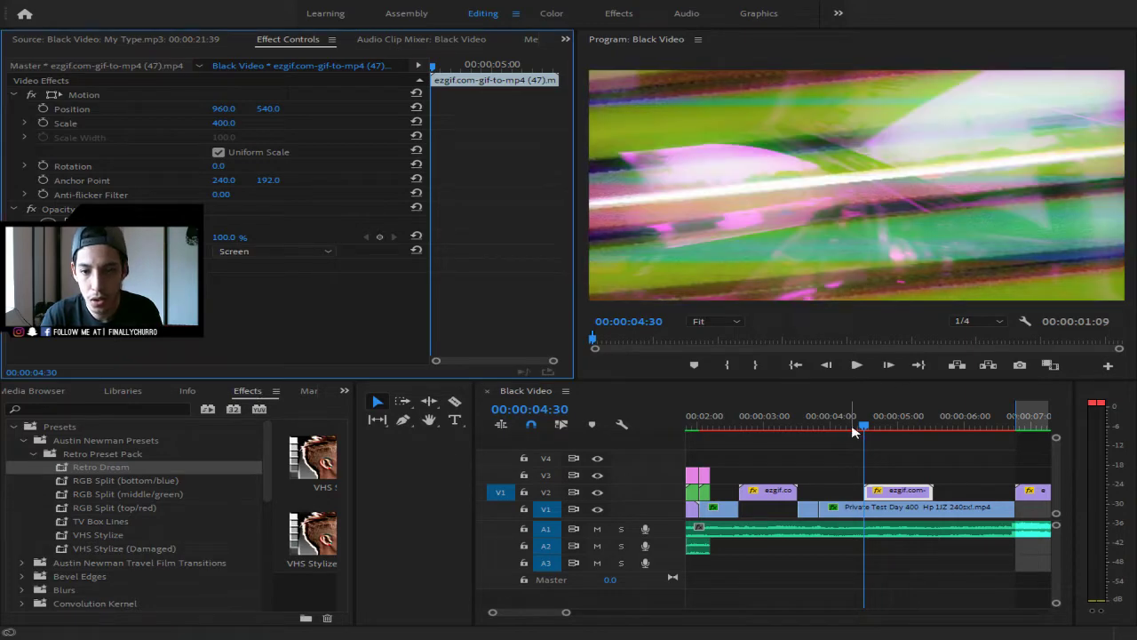
{"action": "left_click", "coordinate": [780, 431]}
{"action": "key", "text": "space"}
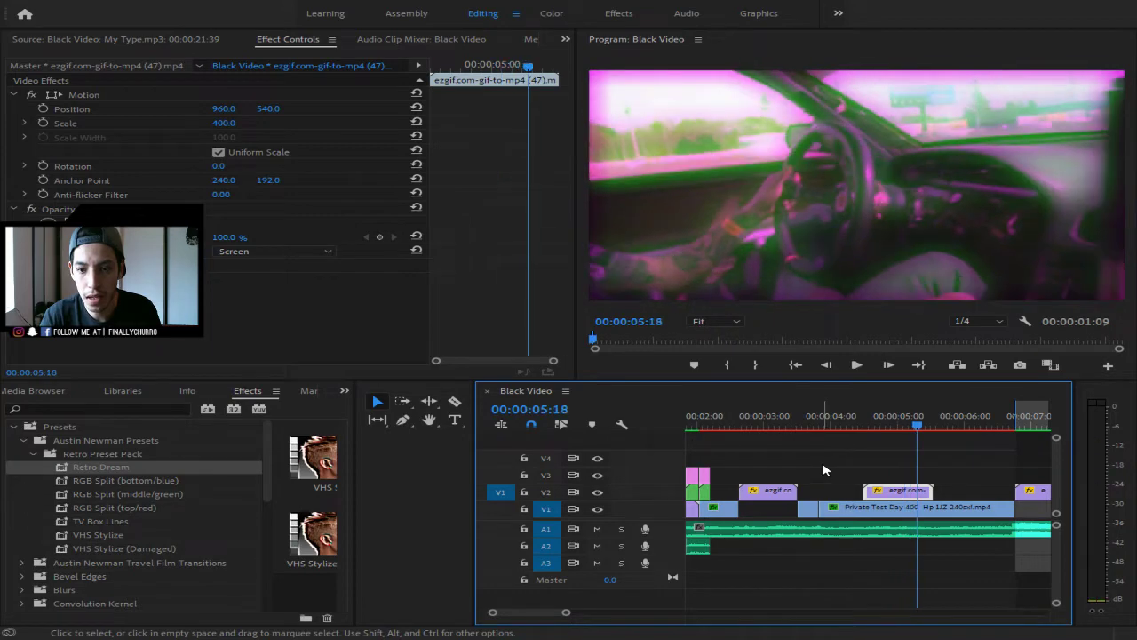
{"action": "key", "text": "space"}
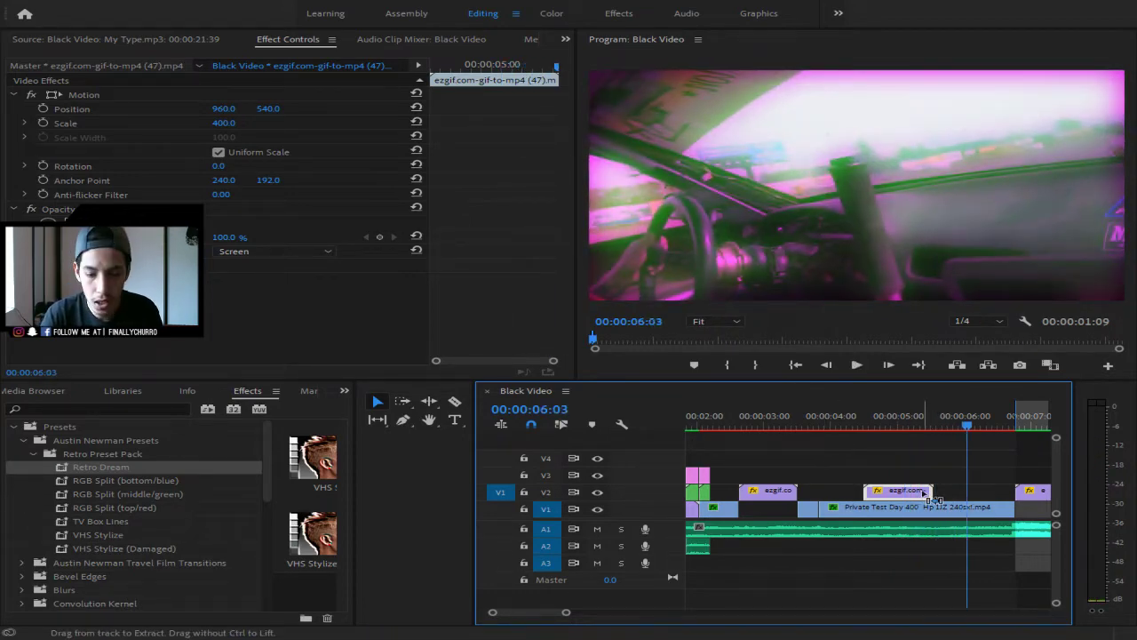
- Move the Private Test Day 400 clip later and park the playhead at 00:00:06:03
{"action": "left_click_drag", "start_coordinate": [542, 612], "coordinate": [762, 624]}
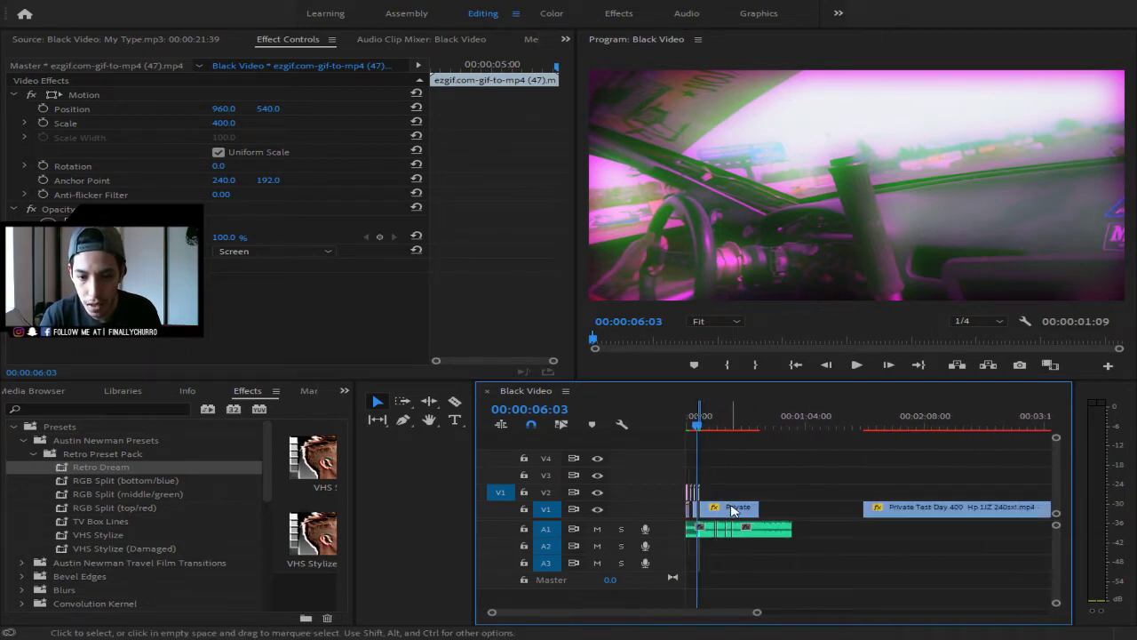
{"action": "left_click_drag", "start_coordinate": [757, 612], "coordinate": [785, 617]}
{"action": "left_click_drag", "start_coordinate": [821, 512], "coordinate": [1004, 512]}
{"action": "left_click", "coordinate": [845, 487]}
{"action": "key", "text": "Down"}
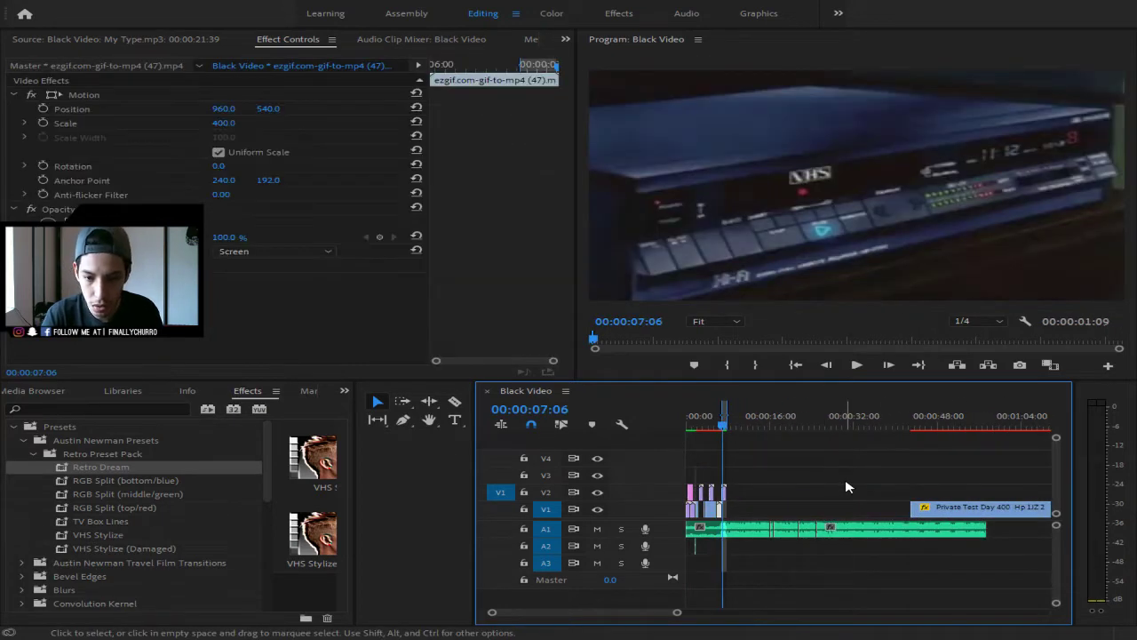
{"action": "key", "text": "Up"}
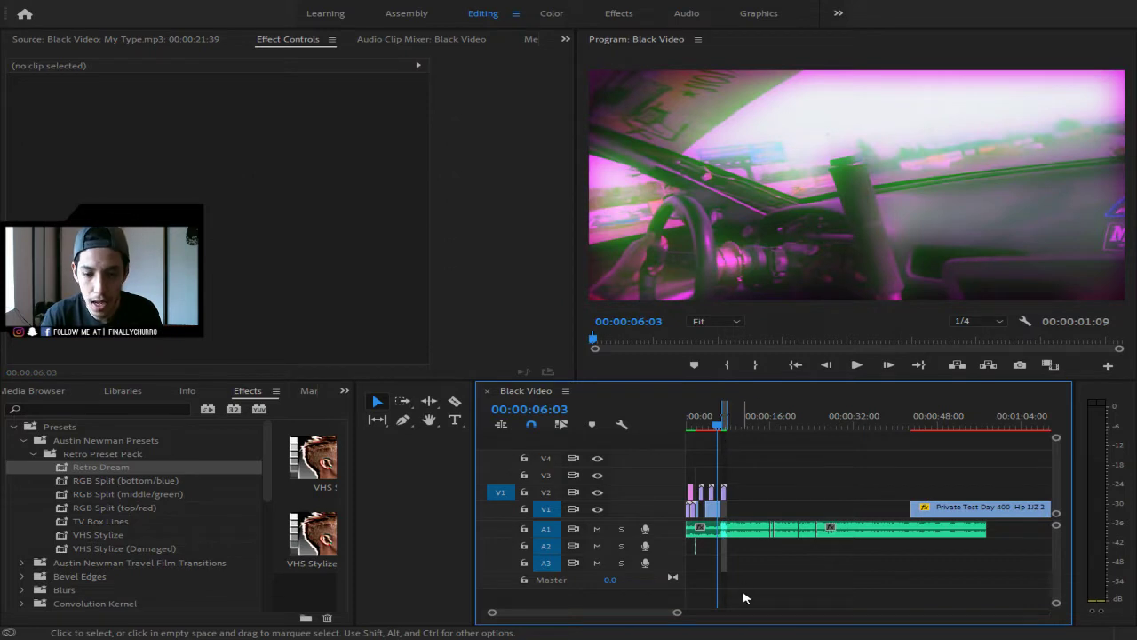
{"action": "left_click_drag", "start_coordinate": [677, 612], "coordinate": [628, 617]}
- Place another striped glitch clip from the project media onto V2
{"action": "left_click", "coordinate": [775, 494]}
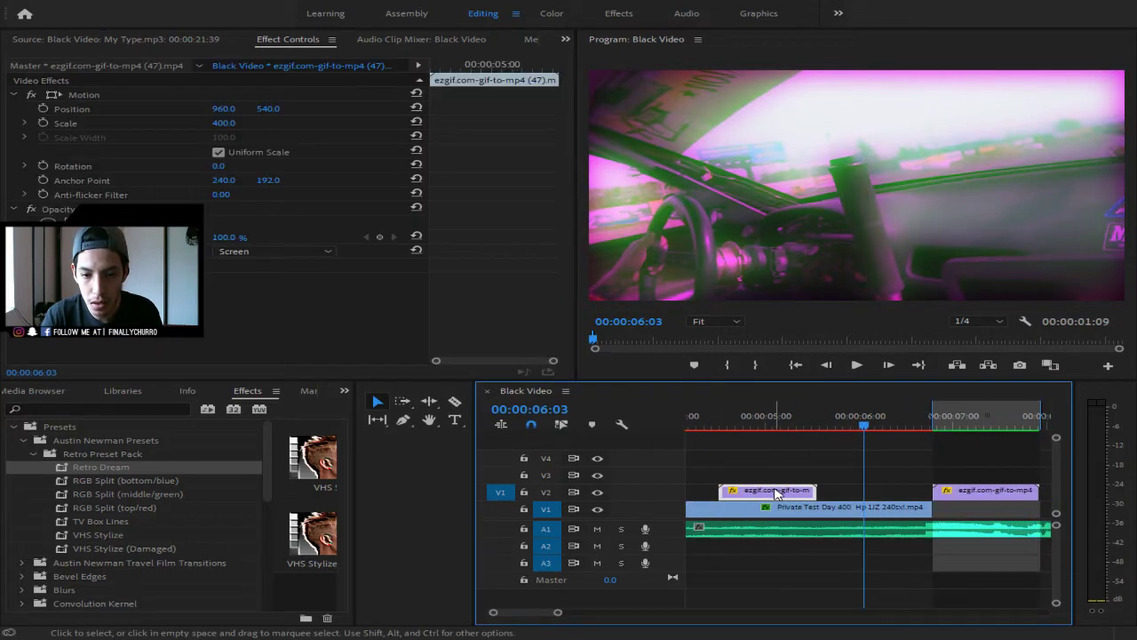
{"action": "left_click", "coordinate": [708, 460]}
{"action": "left_click", "coordinate": [739, 493]}
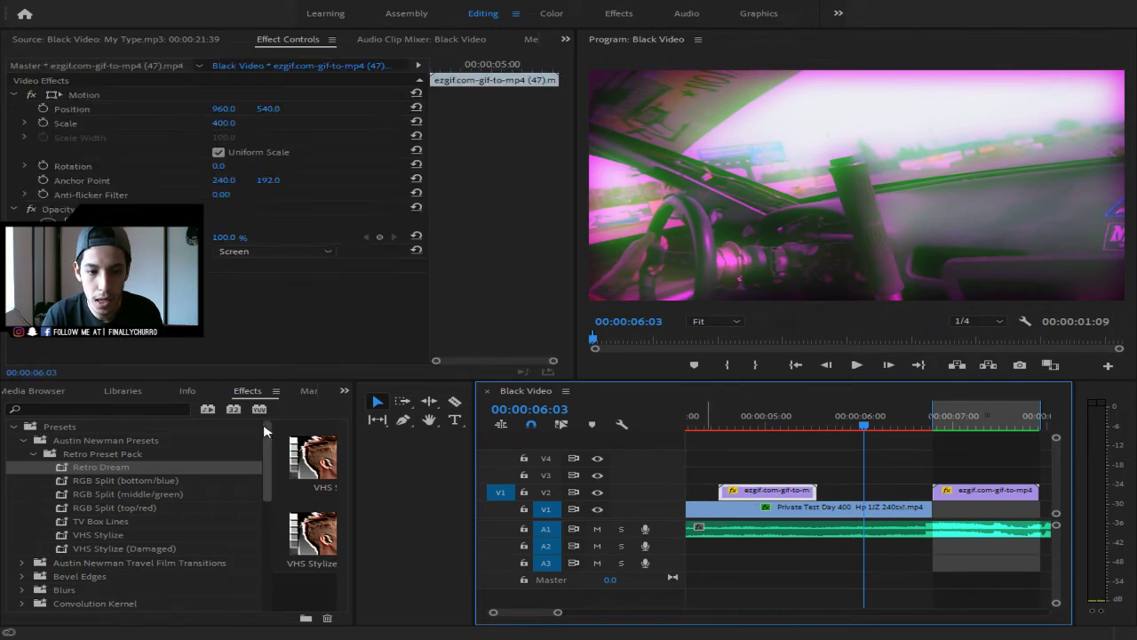
{"action": "left_click", "coordinate": [347, 392]}
{"action": "left_click", "coordinate": [370, 406]}
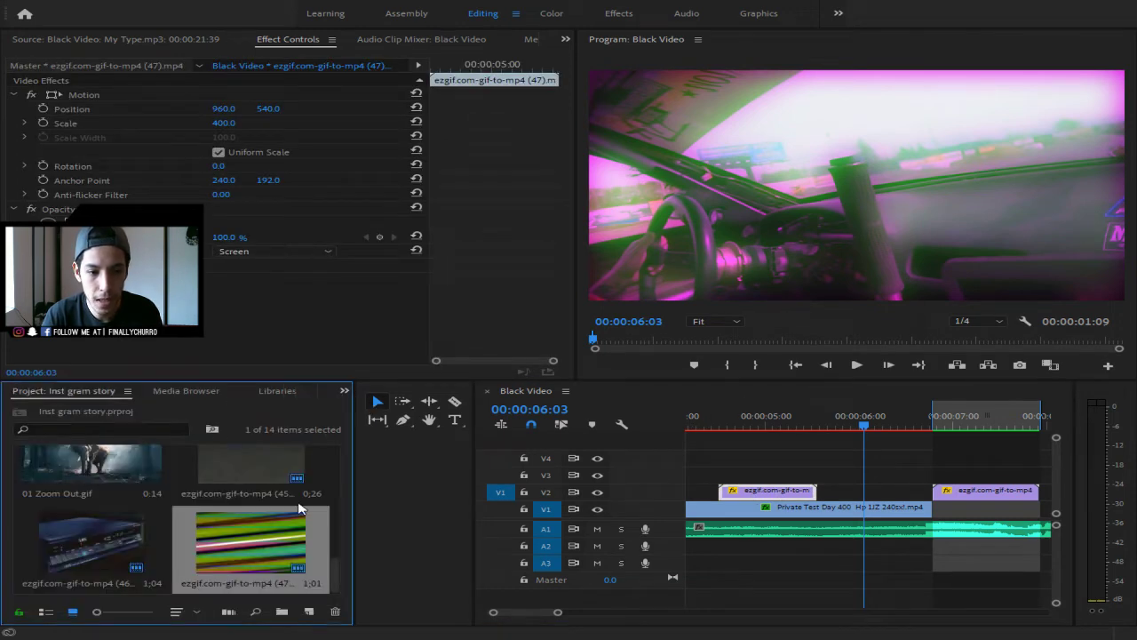
{"action": "left_click_drag", "start_coordinate": [287, 536], "coordinate": [831, 502]}
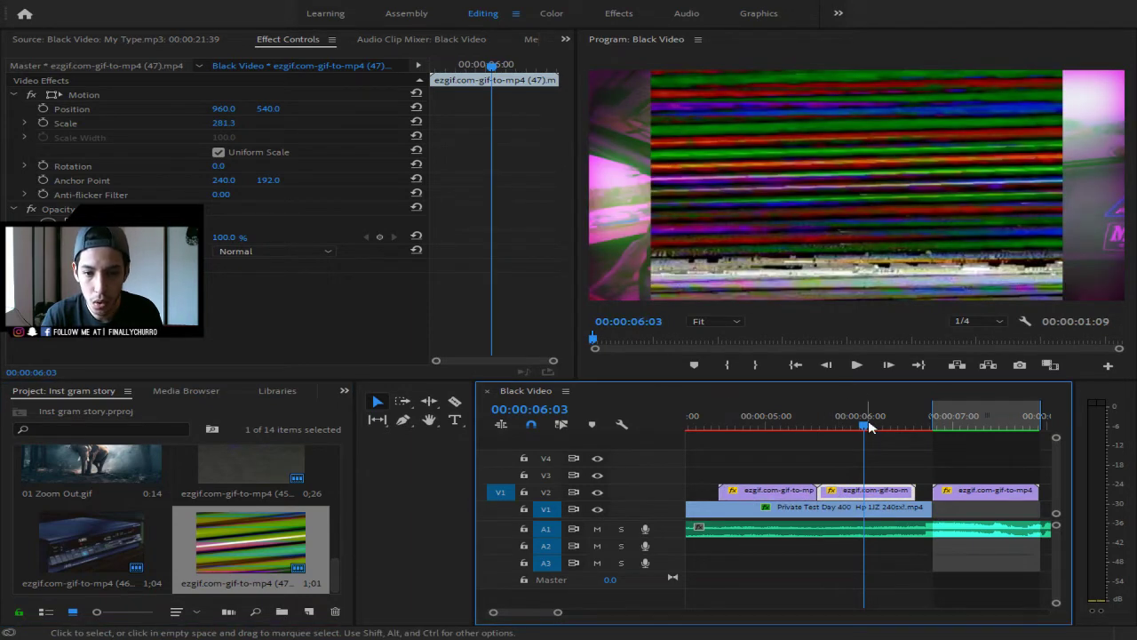
- Give the new V2 glitch clip scale 400 and Screen blend, then play from 00:00:03:08
{"action": "left_click", "coordinate": [223, 125]}
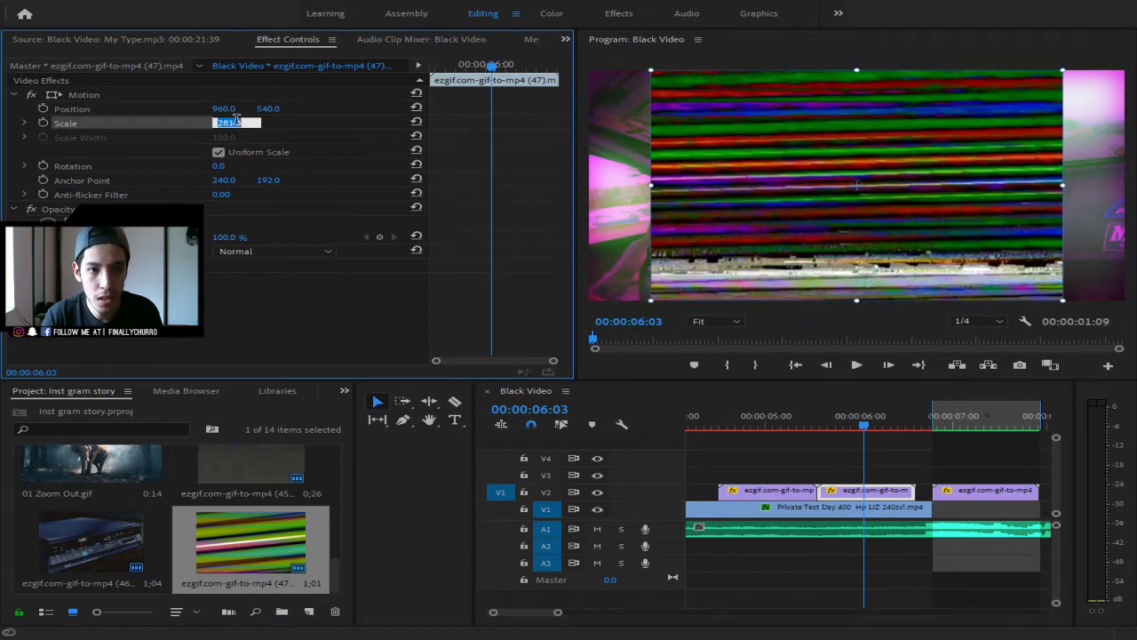
{"action": "type", "text": "400"}
{"action": "key", "text": "Return"}
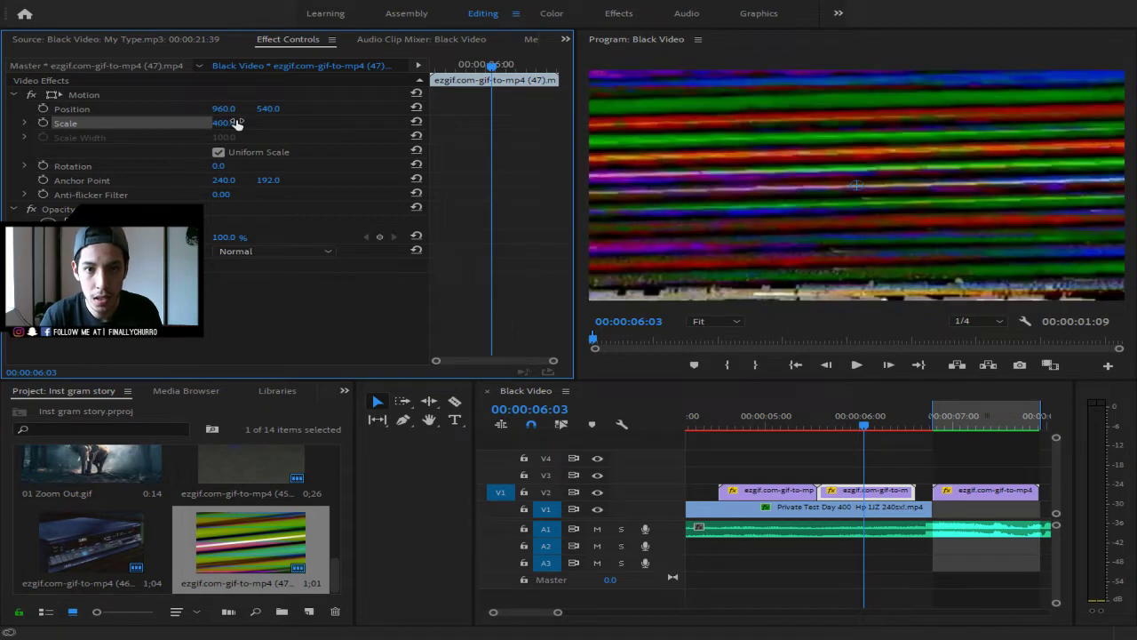
{"action": "left_click", "coordinate": [904, 454]}
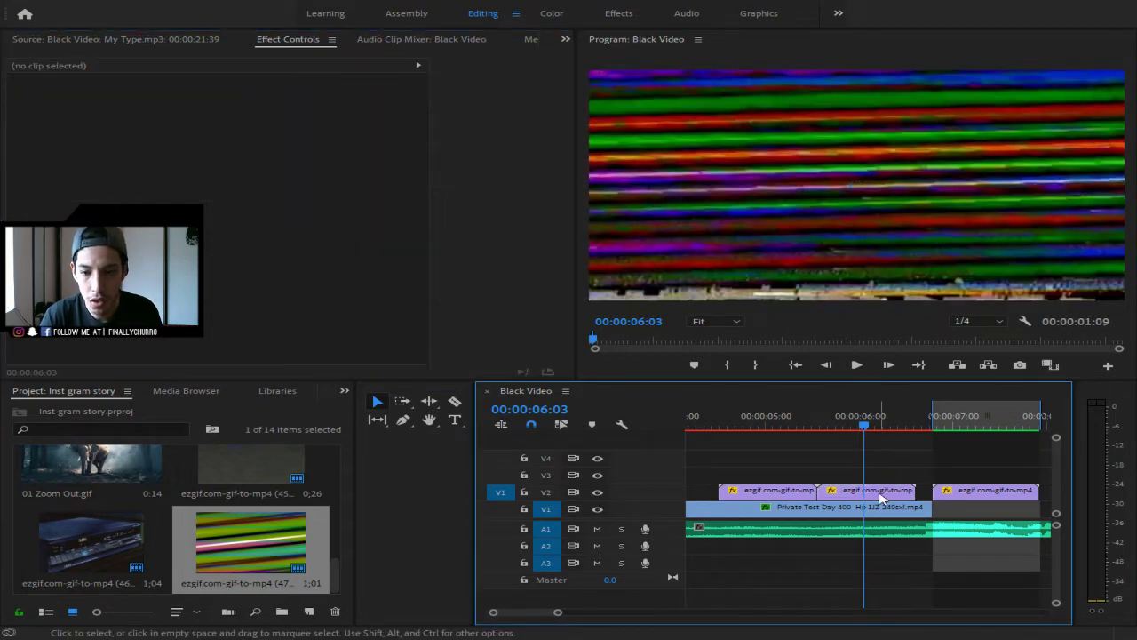
{"action": "left_click", "coordinate": [886, 490]}
{"action": "left_click", "coordinate": [286, 262]}
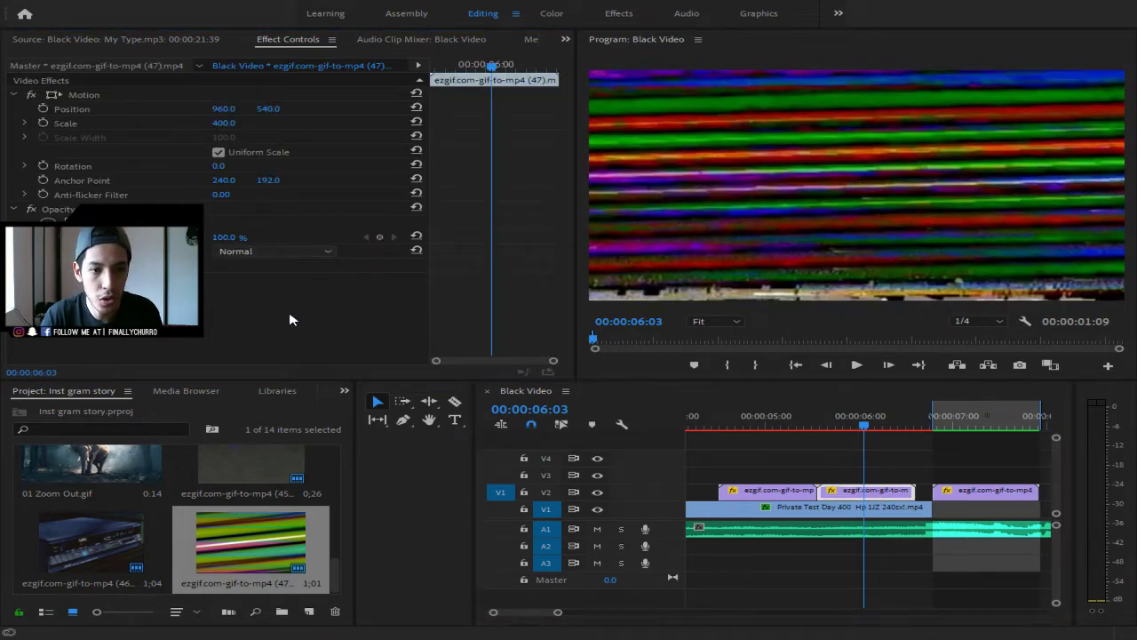
{"action": "left_click", "coordinate": [289, 392]}
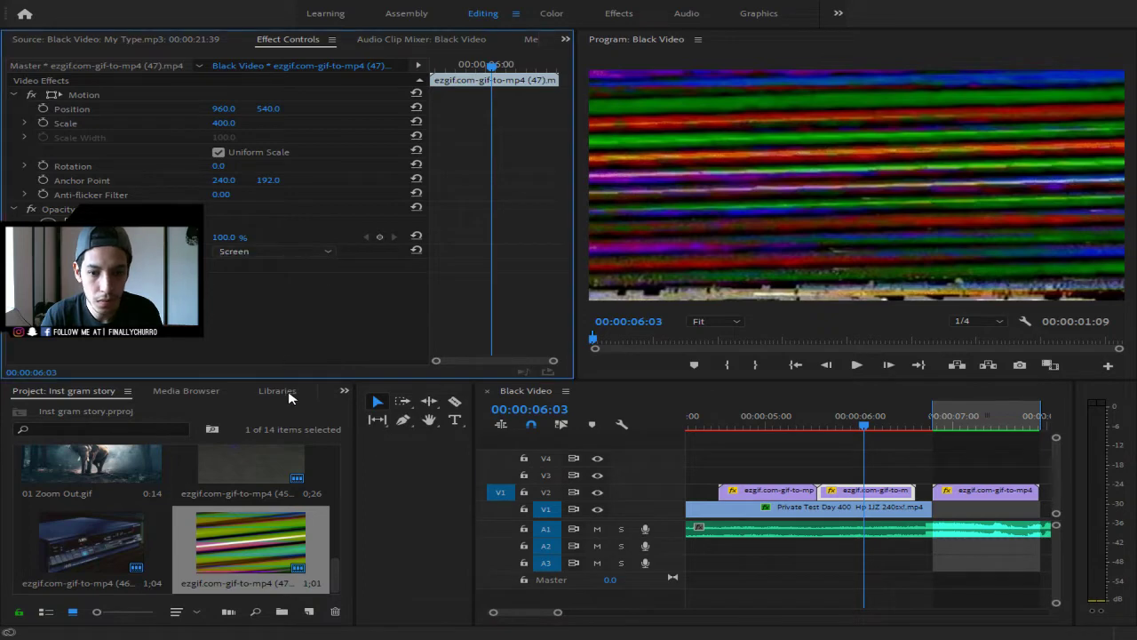
{"action": "left_click_drag", "start_coordinate": [864, 424], "coordinate": [796, 428]}
{"action": "left_click_drag", "start_coordinate": [556, 611], "coordinate": [608, 611]}
{"action": "key", "text": "space"}
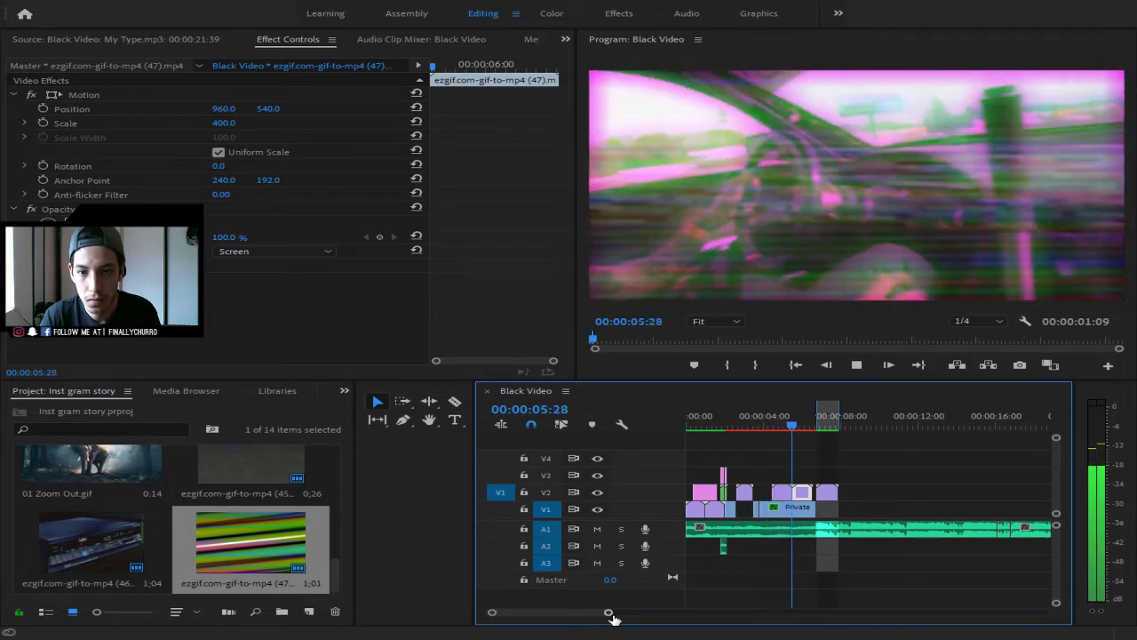
- Mark In at 00:00:04:30 and Out at 00:00:06:47, then render In to Out
{"action": "key", "text": "space"}
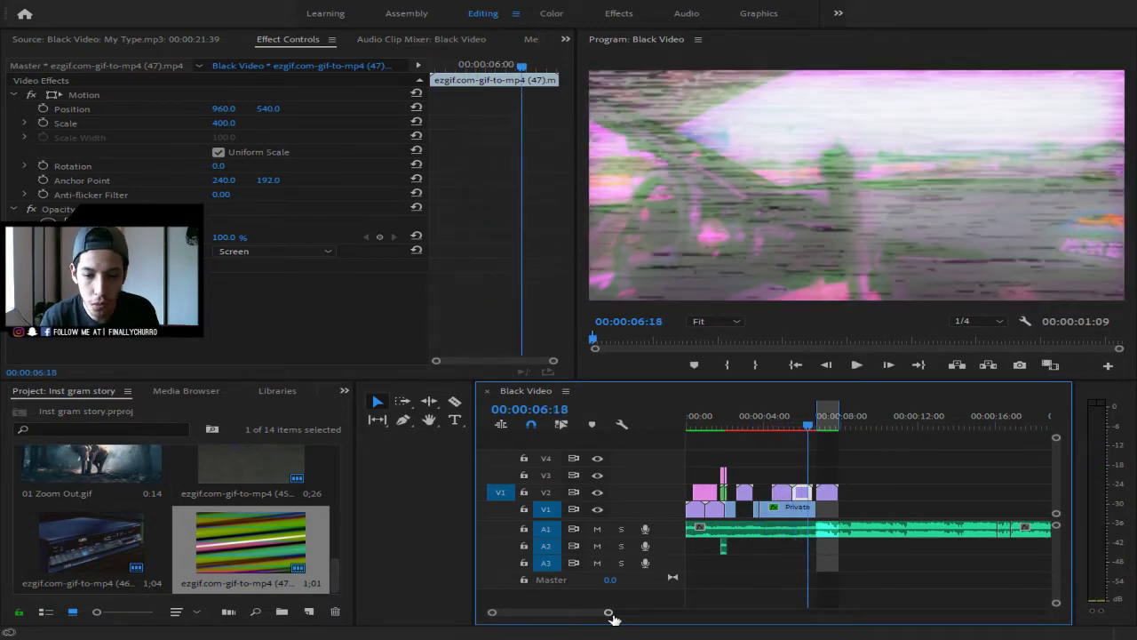
{"action": "key", "text": "space"}
{"action": "key", "text": "space"}
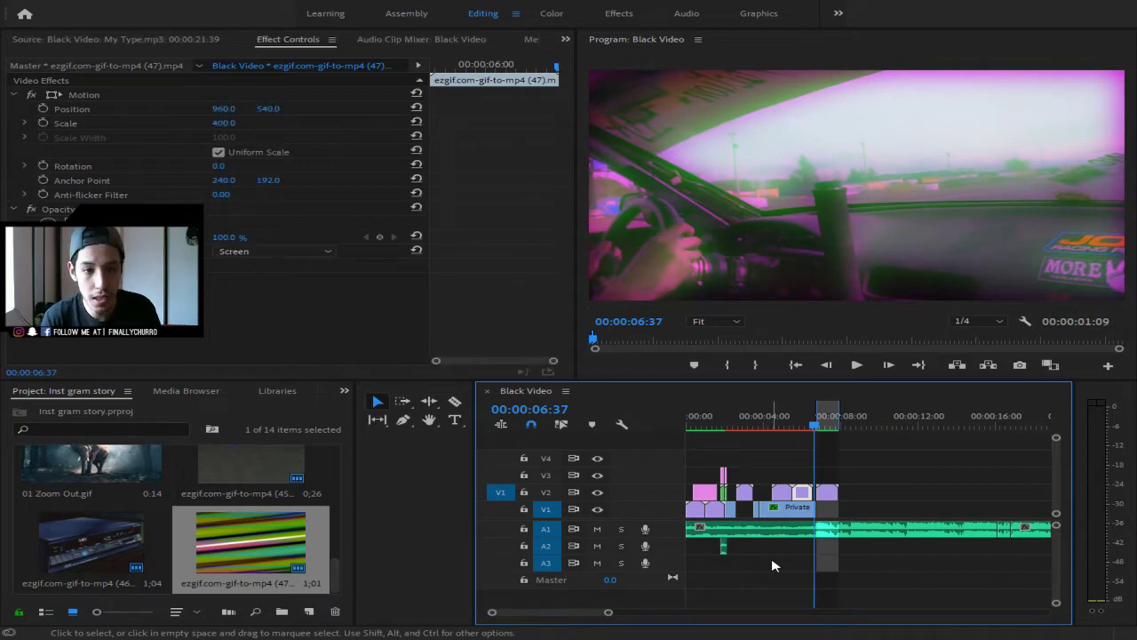
{"action": "left_click_drag", "start_coordinate": [814, 427], "coordinate": [771, 430]}
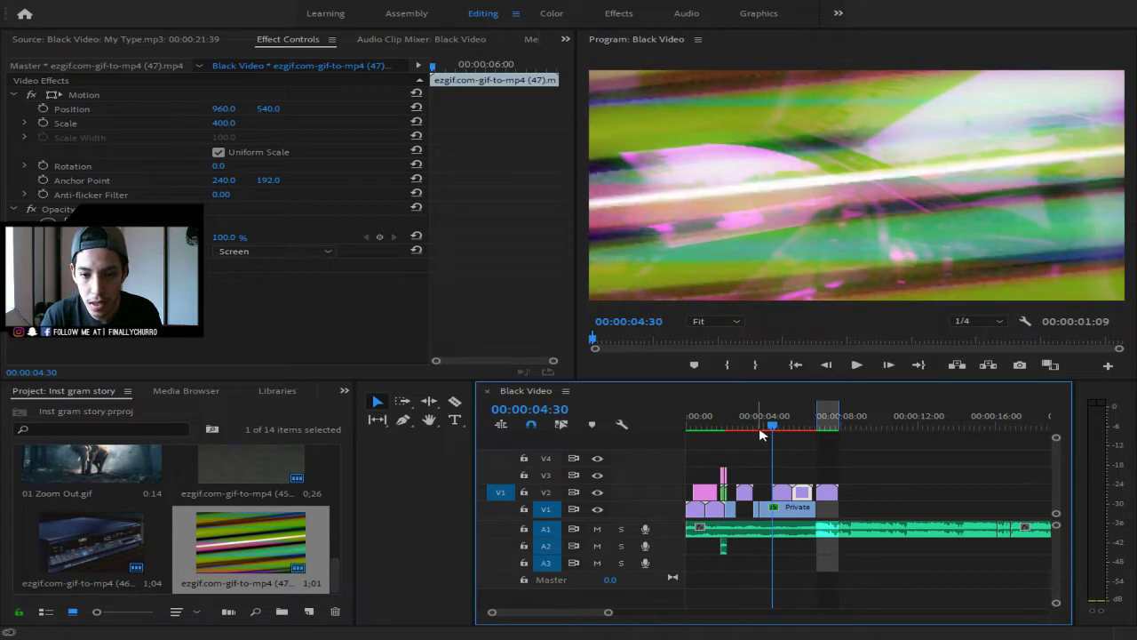
{"action": "left_click", "coordinate": [729, 364]}
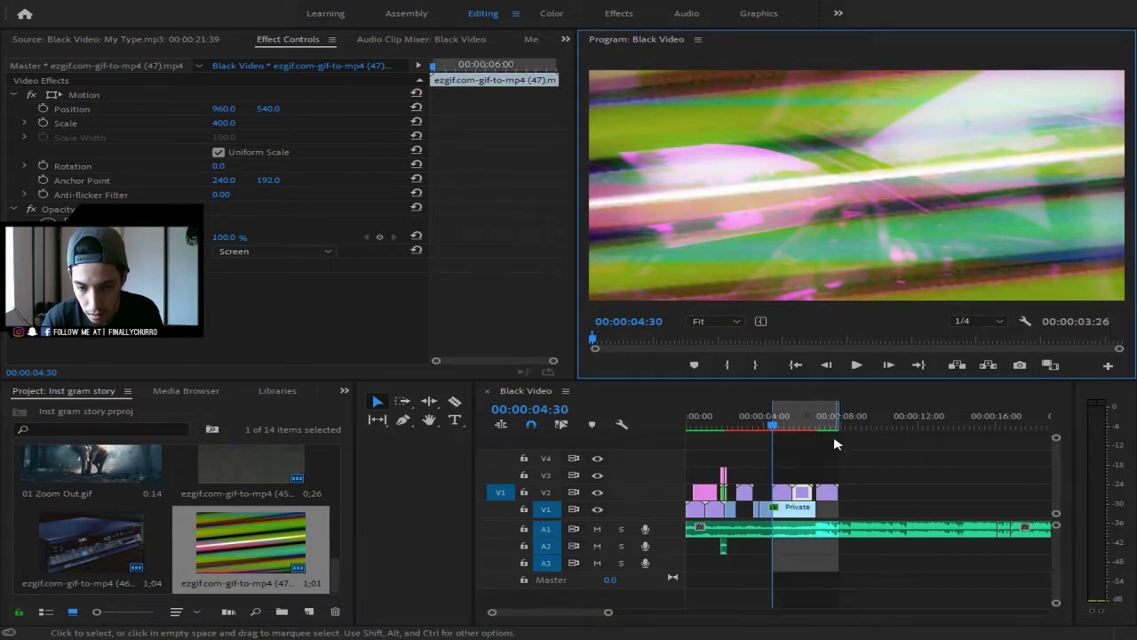
{"action": "key", "text": "Down"}
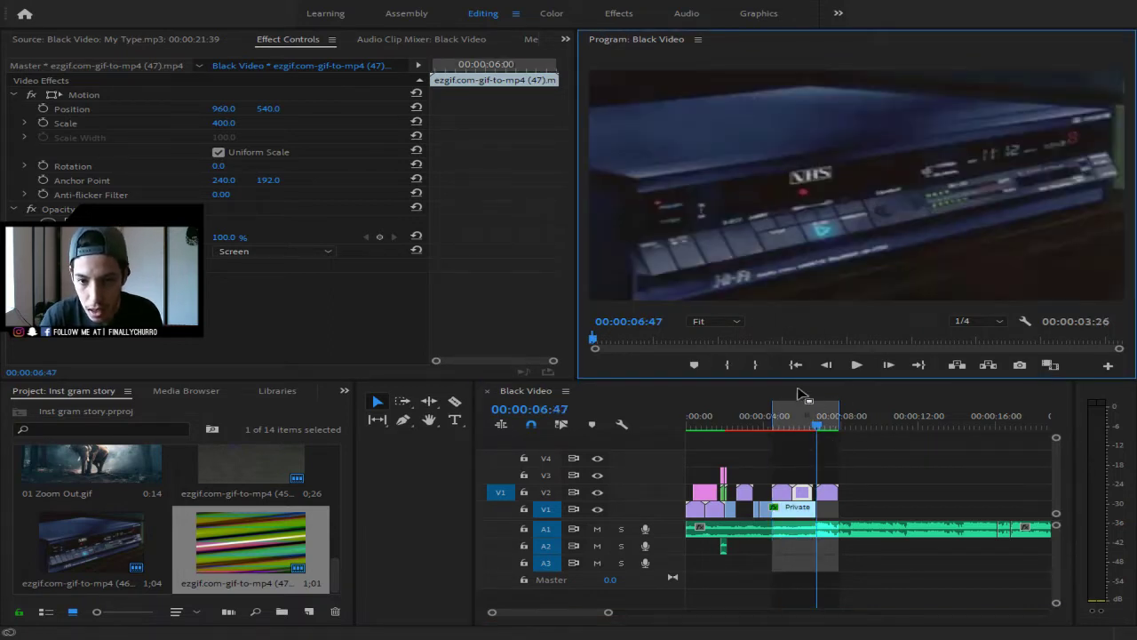
{"action": "key", "text": "o"}
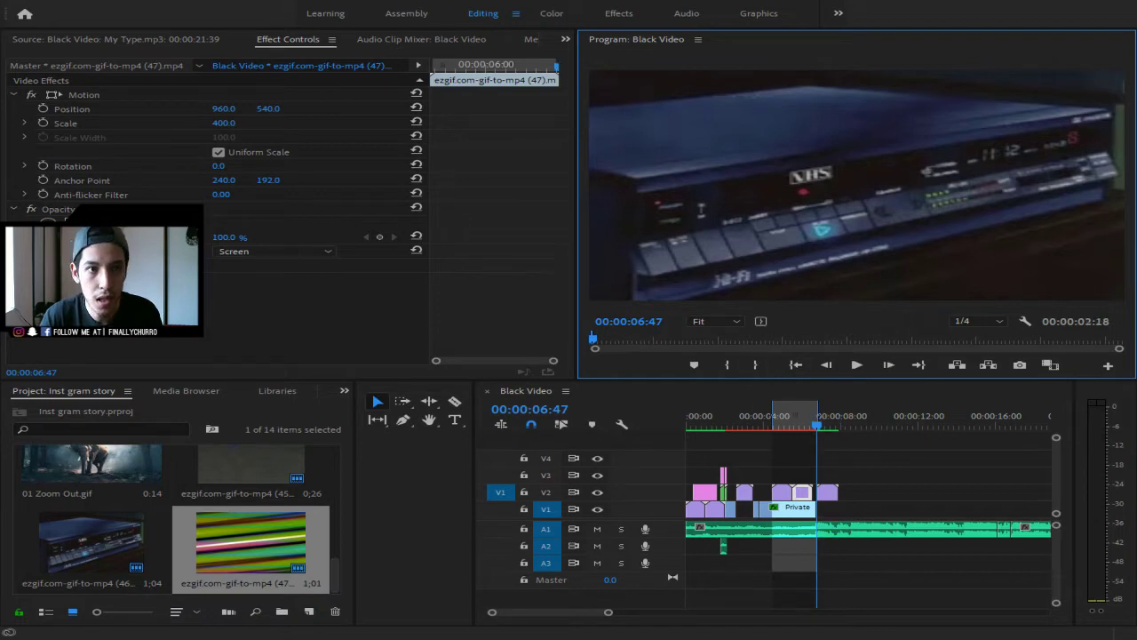
{"action": "left_click", "coordinate": [194, 45]}
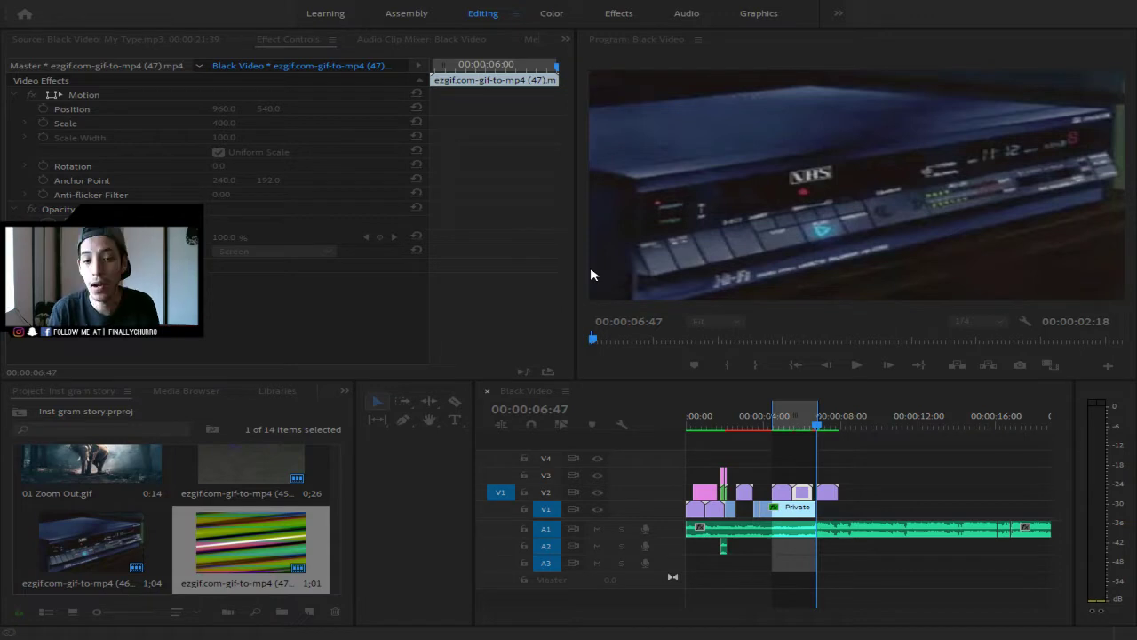
- Dismiss the render progress dialog once the preview render finishes
{"action": "left_click", "coordinate": [681, 393]}
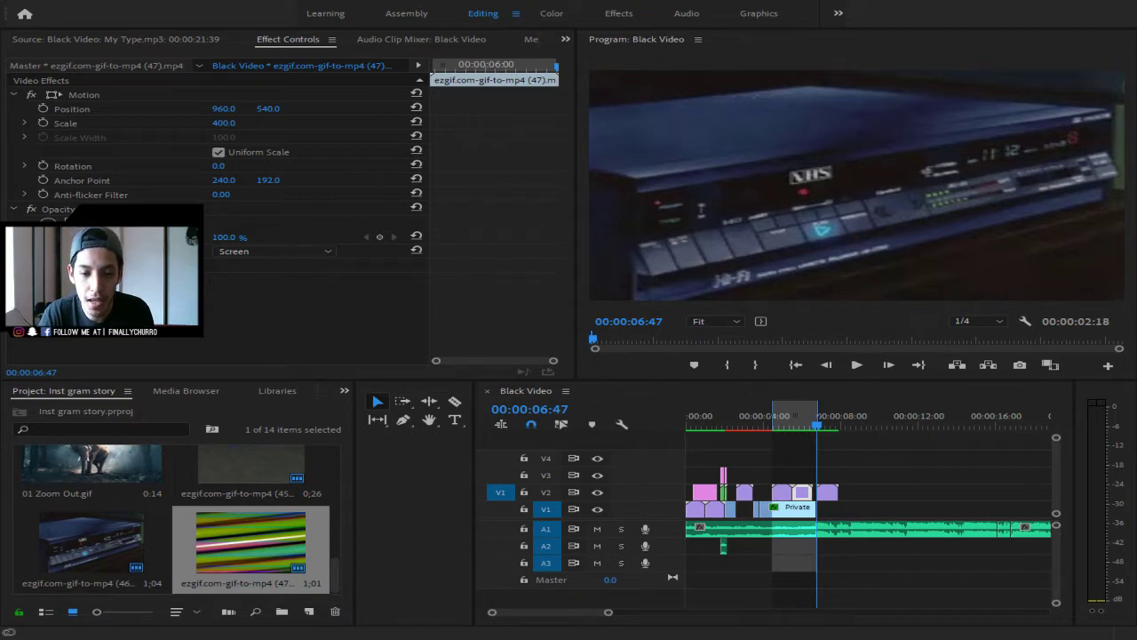
- Move the In/Out range earlier, keeping its 00:00:02:18 length, and render it
{"action": "left_click_drag", "start_coordinate": [816, 426], "coordinate": [793, 428]}
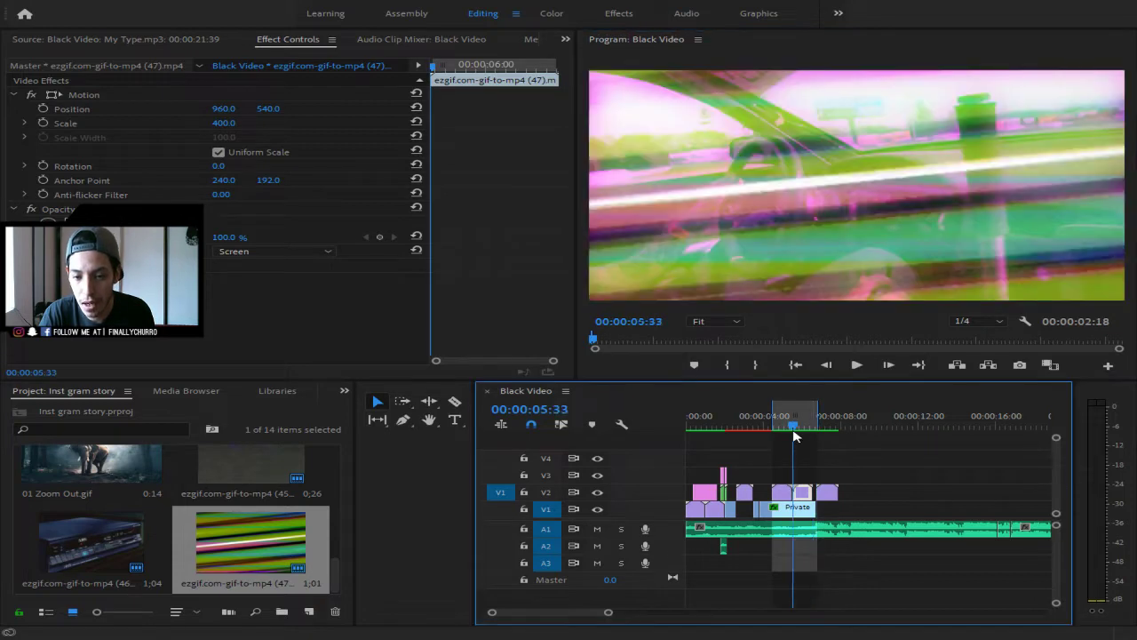
{"action": "key", "text": "Home"}
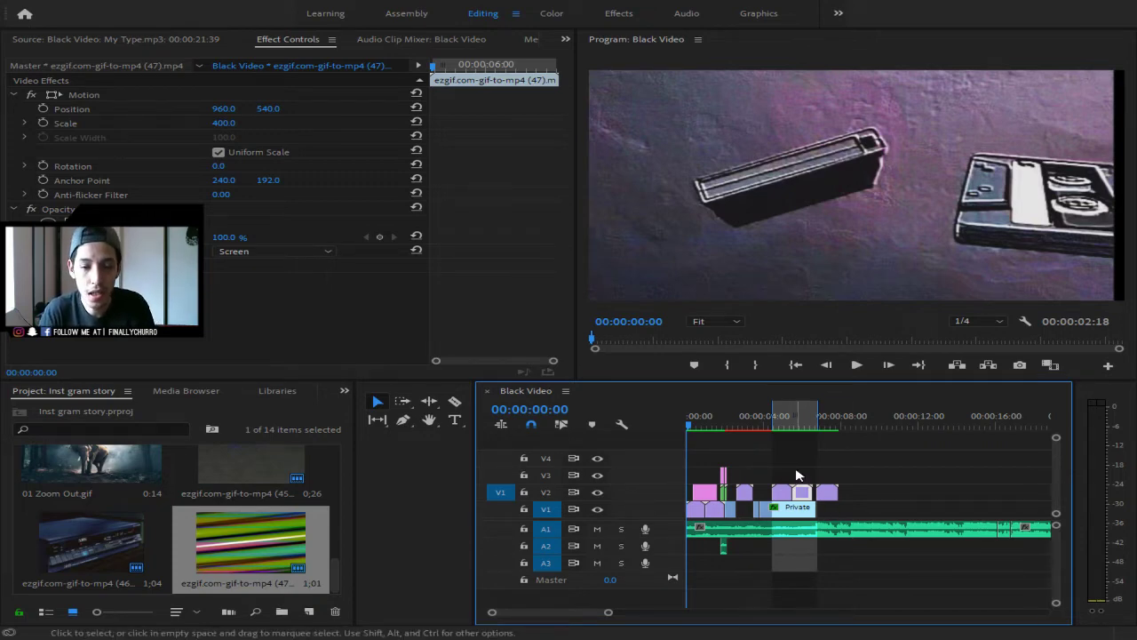
{"action": "left_click_drag", "start_coordinate": [773, 409], "coordinate": [730, 409]}
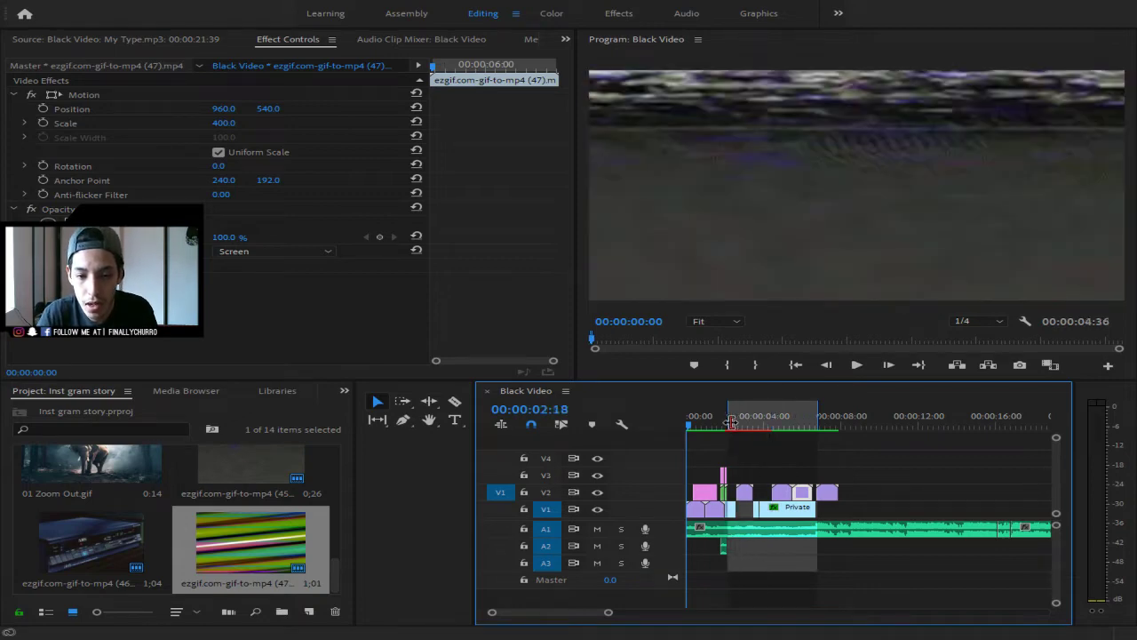
{"action": "left_click", "coordinate": [813, 420]}
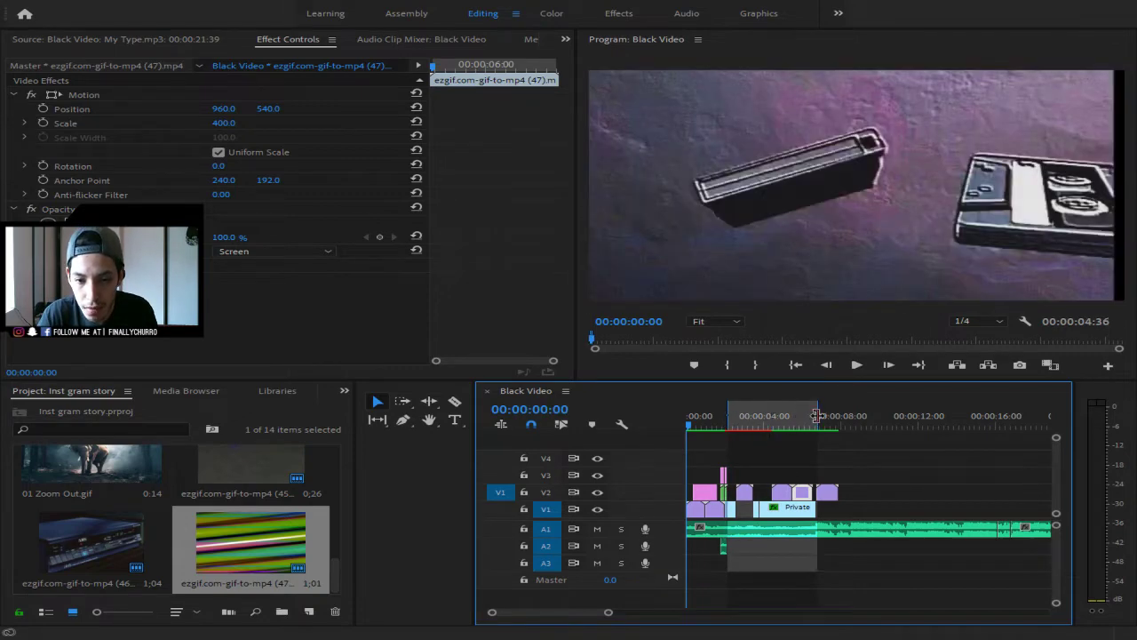
{"action": "left_click_drag", "start_coordinate": [817, 418], "coordinate": [725, 418]}
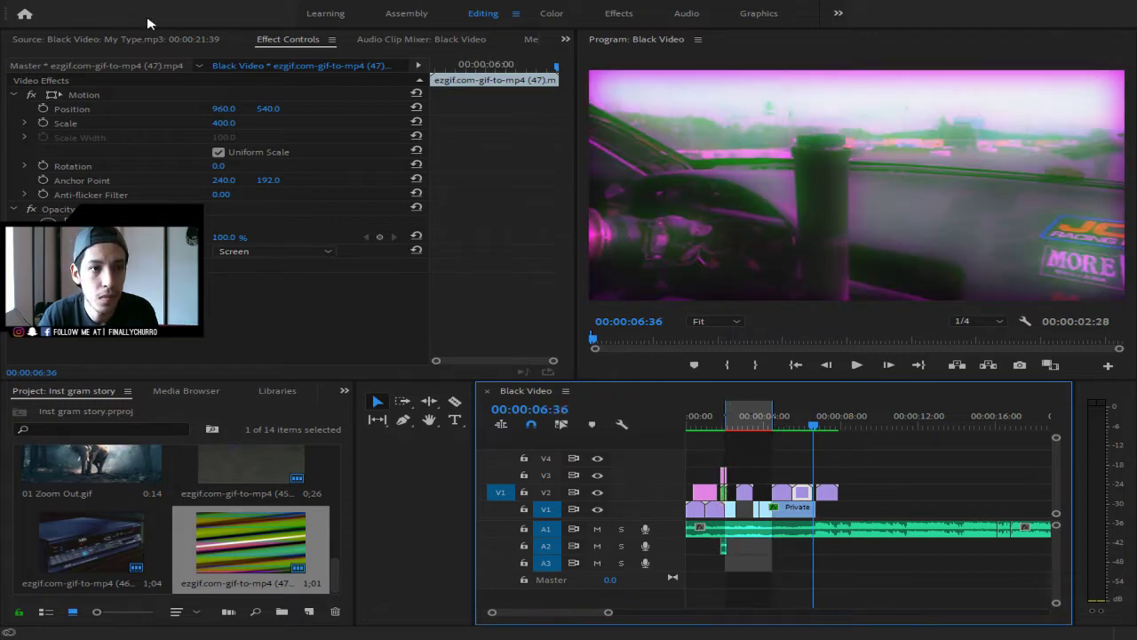
{"action": "left_click", "coordinate": [193, 46]}
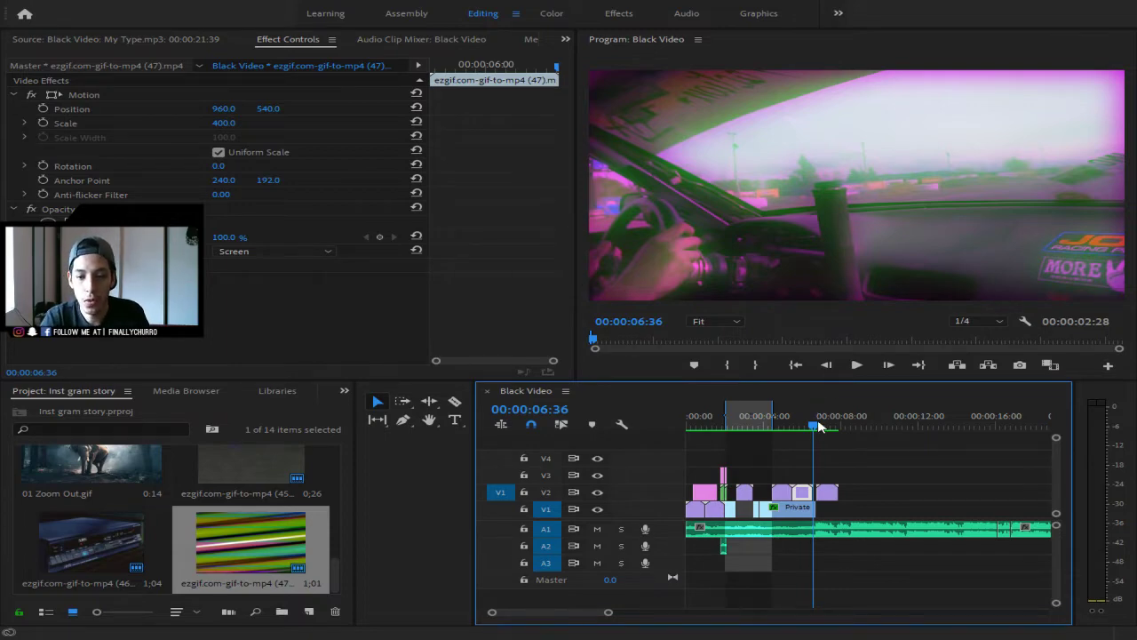
- Play back the rendered range from 00:00:04:30 to check the glitch overlay
{"action": "left_click_drag", "start_coordinate": [813, 427], "coordinate": [685, 421]}
{"action": "key", "text": "space"}
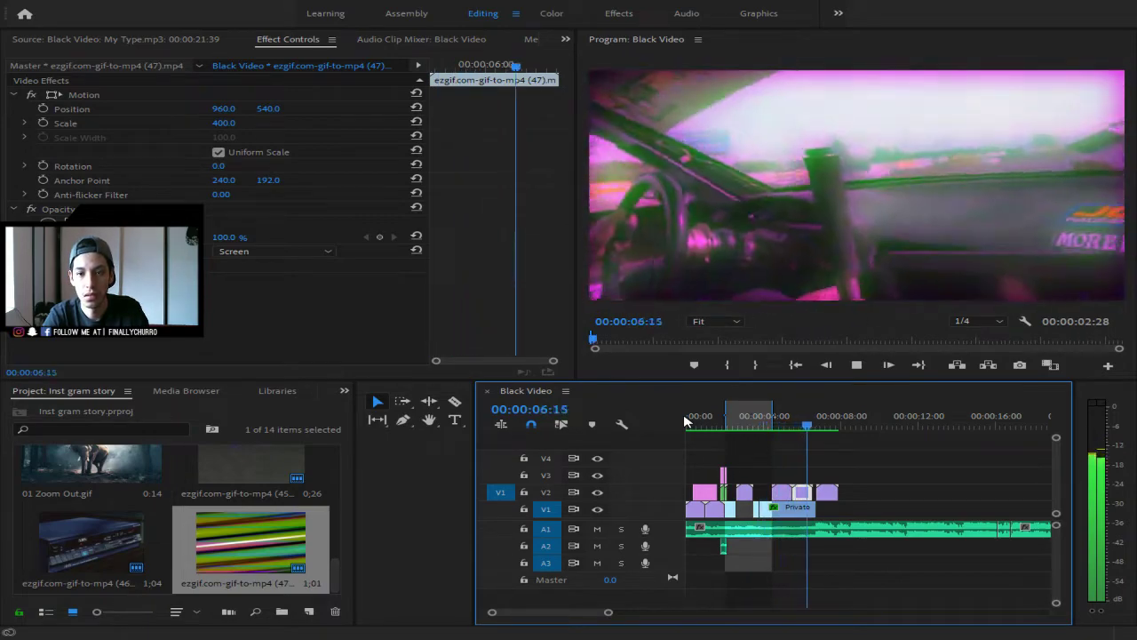
{"action": "key", "text": "space"}
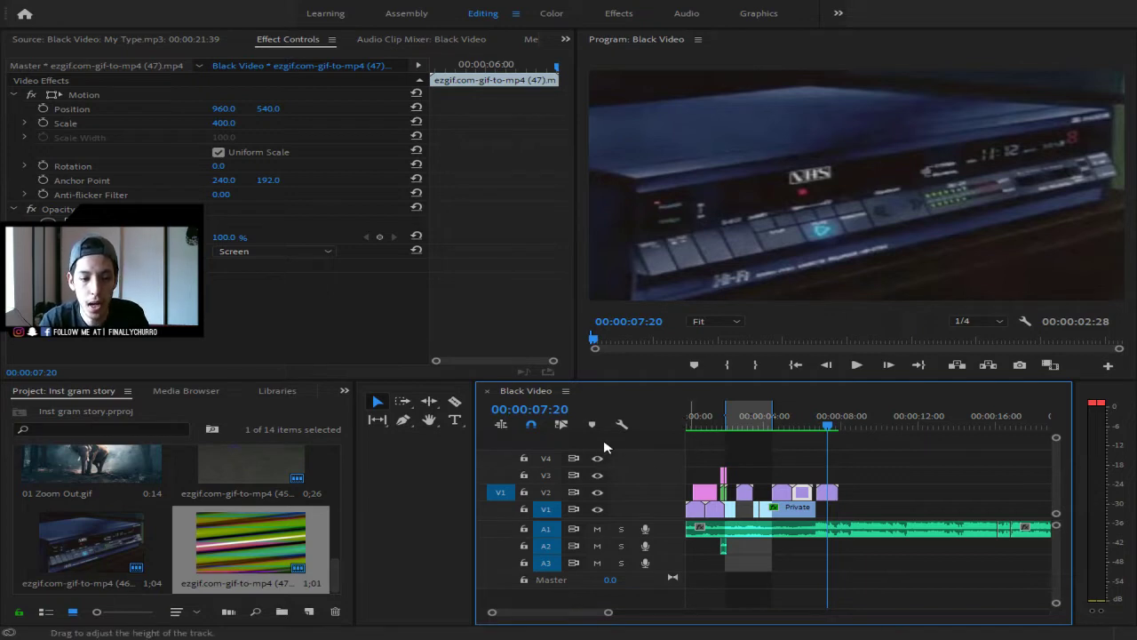
- Drag the last V2 clip further right, leaving a gap, and preview the change
{"action": "mouse_move", "coordinate": [608, 612]}
{"action": "left_mouse_down"}
{"action": "mouse_move", "coordinate": [620, 617]}
{"action": "mouse_move", "coordinate": [590, 628]}
{"action": "mouse_move", "coordinate": [628, 627]}
{"action": "mouse_move", "coordinate": [613, 622]}
{"action": "left_mouse_up"}
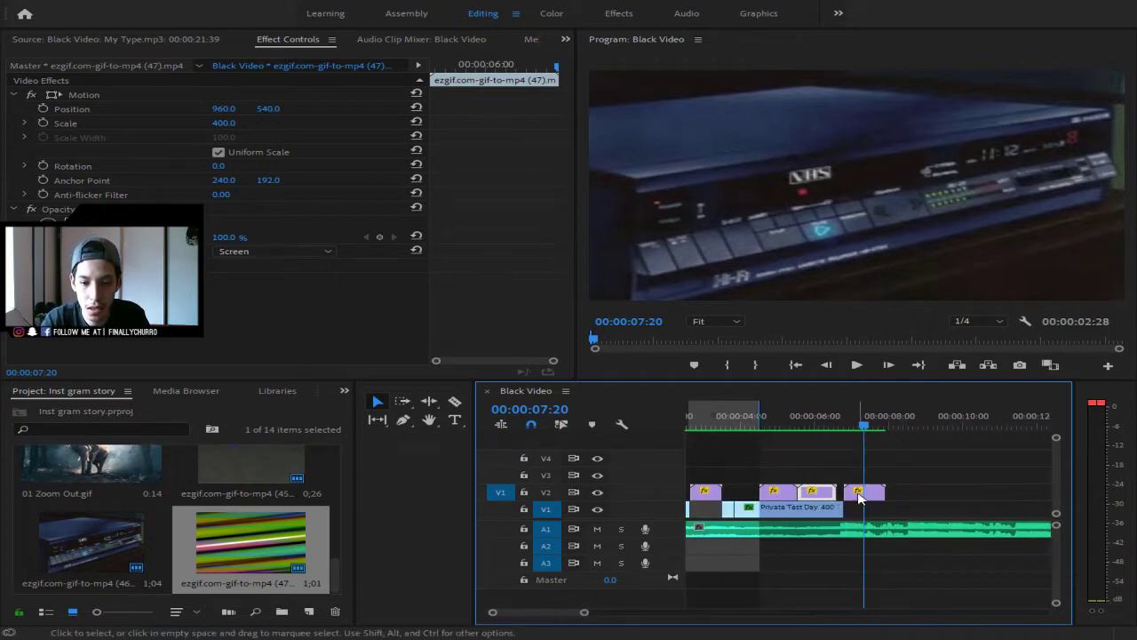
{"action": "left_click_drag", "start_coordinate": [868, 494], "coordinate": [921, 497]}
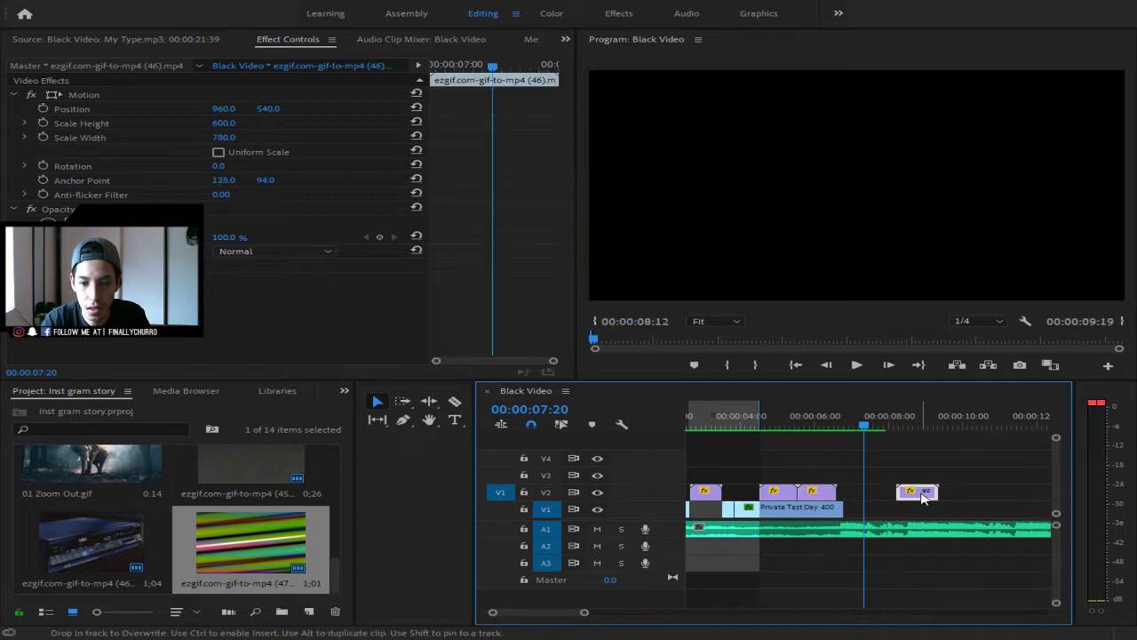
{"action": "left_click_drag", "start_coordinate": [863, 426], "coordinate": [594, 424]}
{"action": "key", "text": "space"}
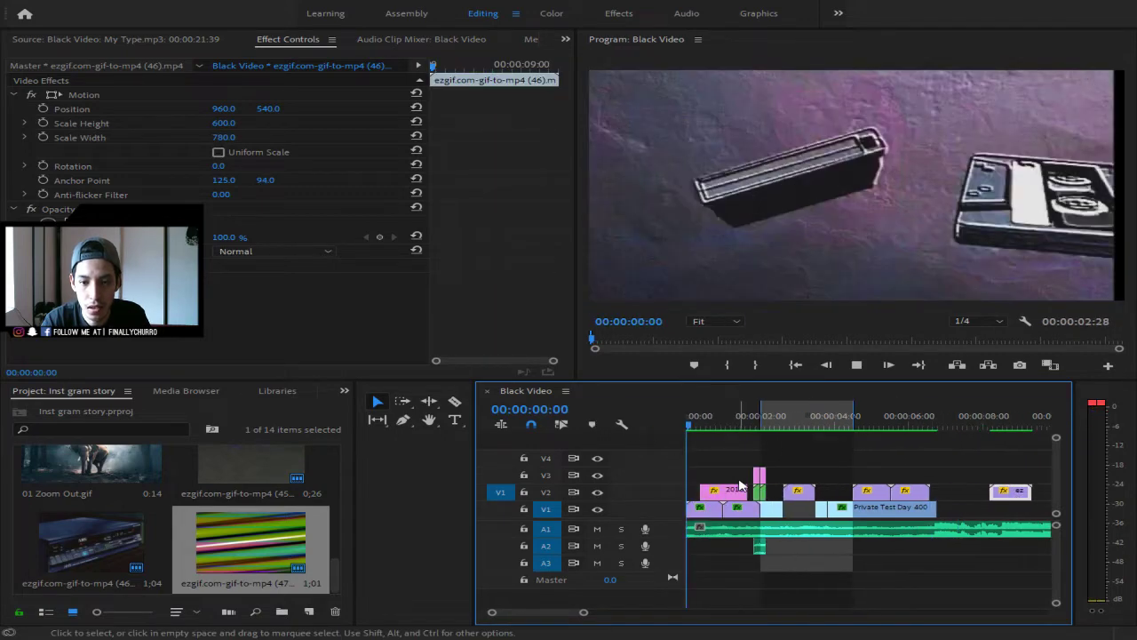
{"action": "left_click_drag", "start_coordinate": [586, 613], "coordinate": [625, 617]}
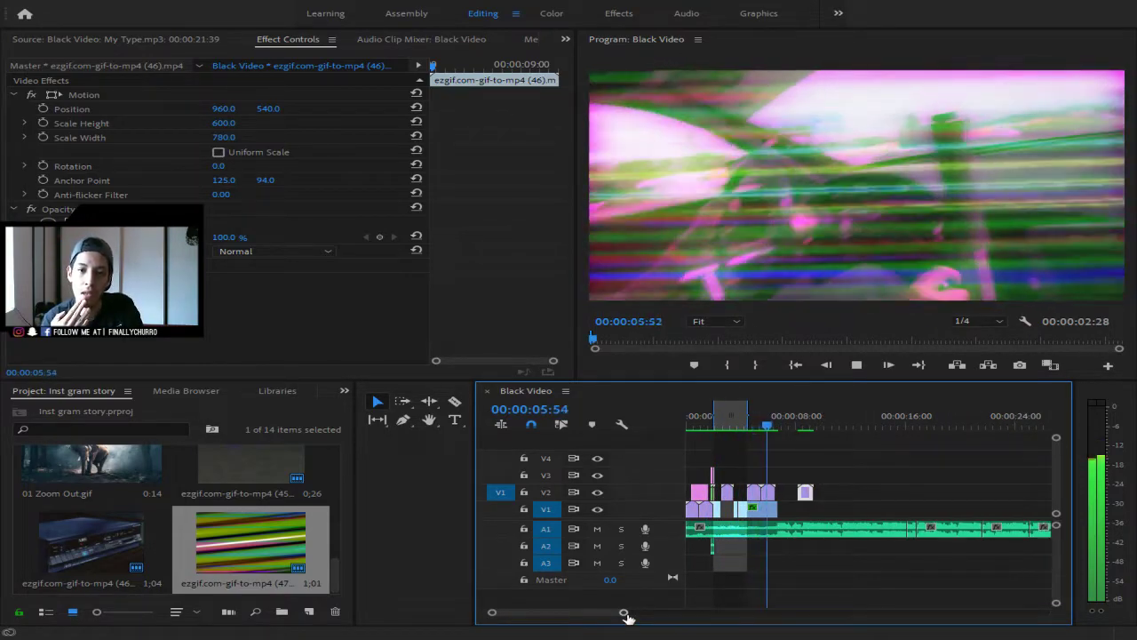
{"action": "key", "text": "space"}
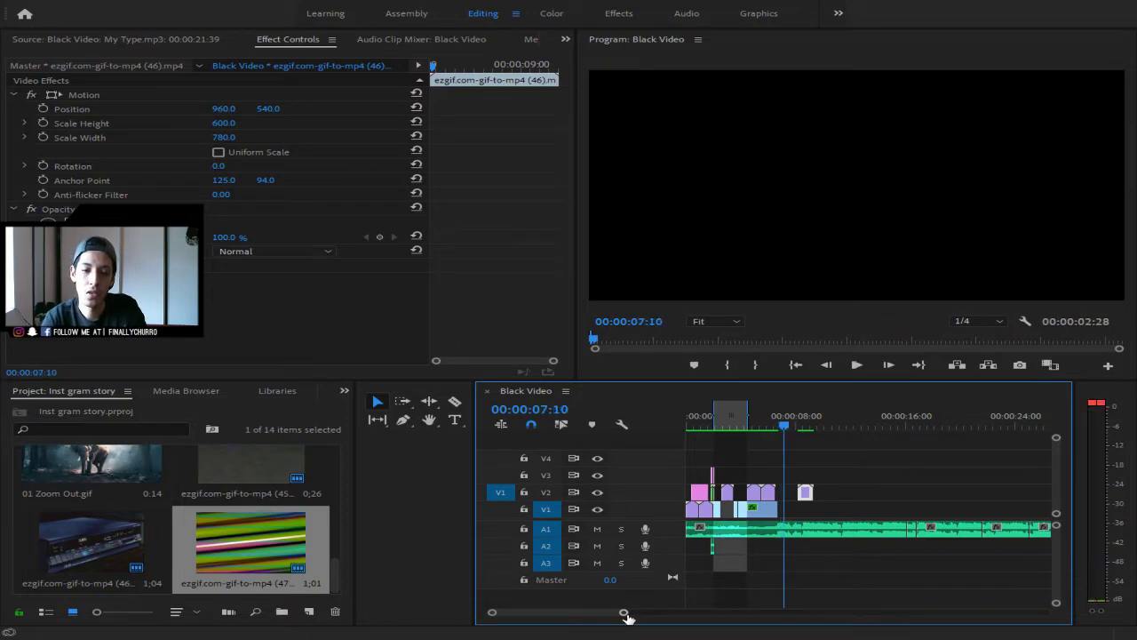
- Preview the sequence again from 00:00:09:20, then switch to the browser
{"action": "left_click_drag", "start_coordinate": [804, 417], "coordinate": [627, 421]}
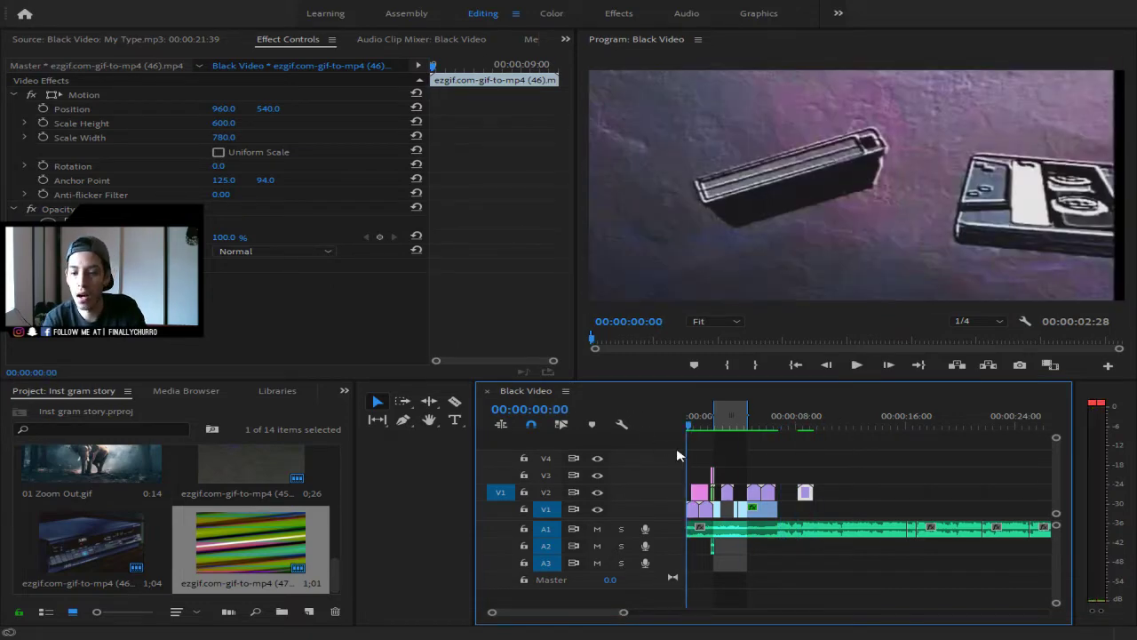
{"action": "key", "text": "space"}
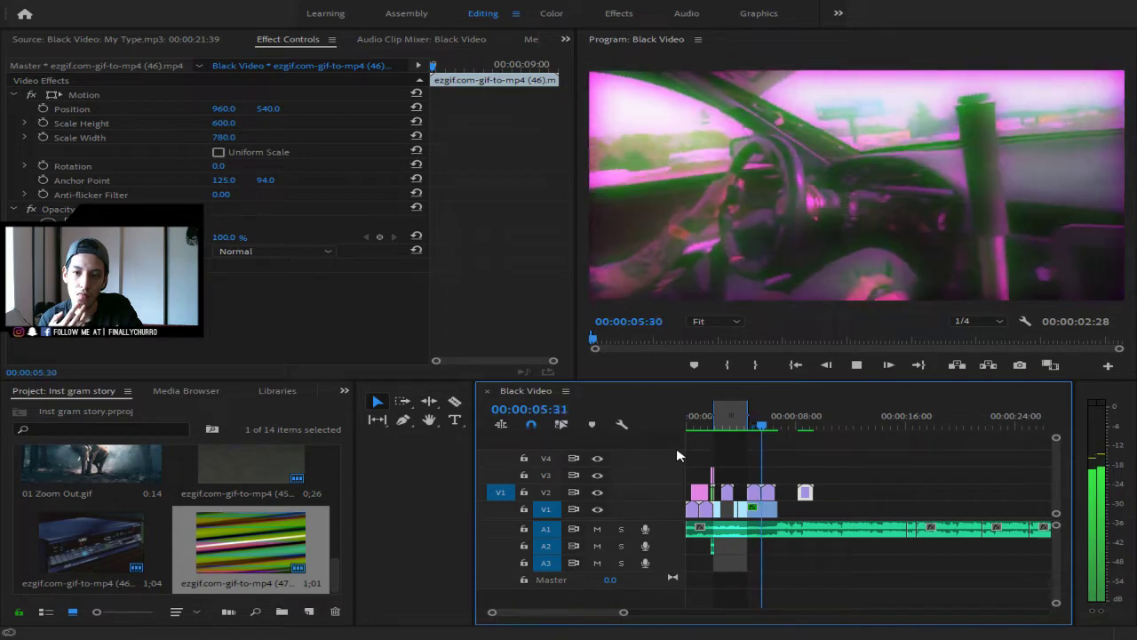
{"action": "key", "text": "space"}
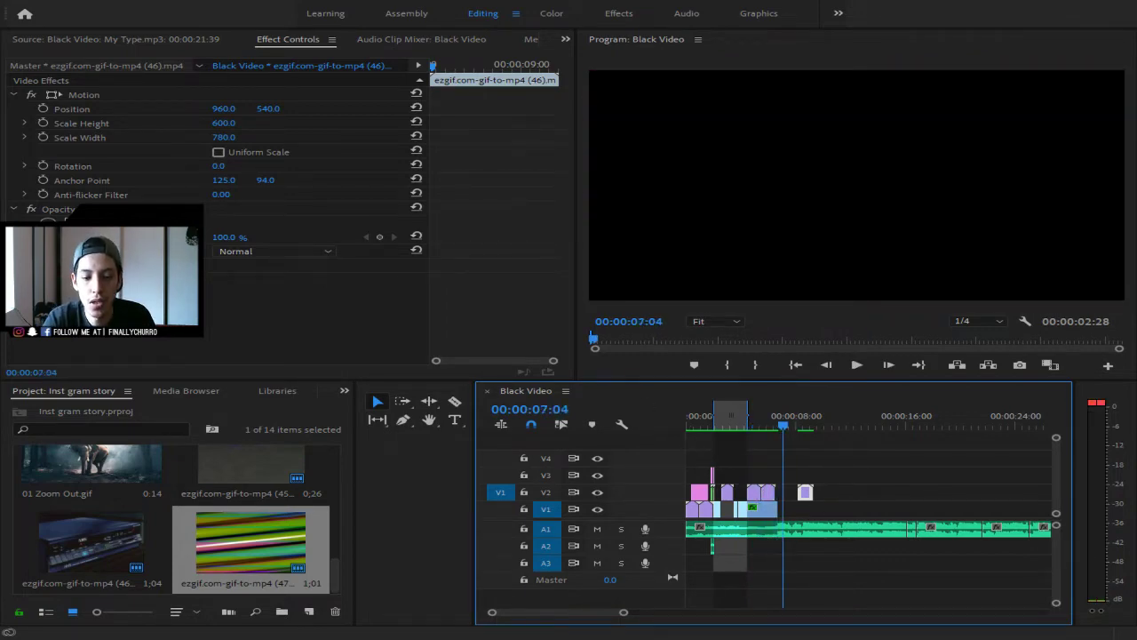
{"action": "key", "text": "alt+Tab"}
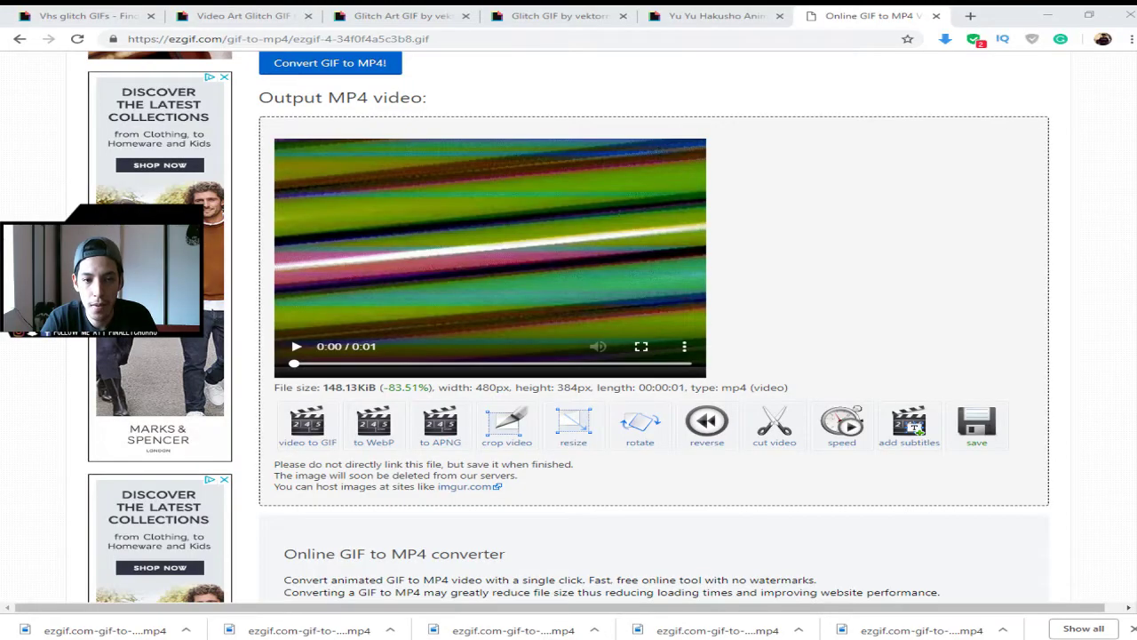
- Return to the Video Art Glitch GIF tab and enter 'retro arcade' in Giphy's search box
{"action": "left_click", "coordinate": [240, 15]}
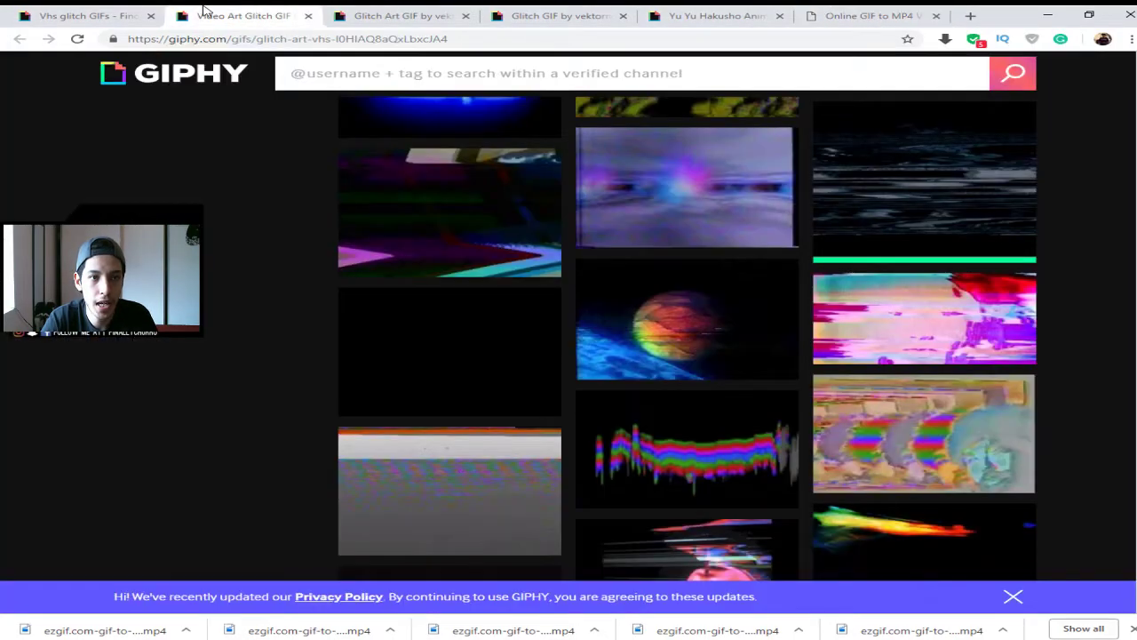
{"action": "left_click", "coordinate": [89, 15]}
{"action": "left_click", "coordinate": [245, 11]}
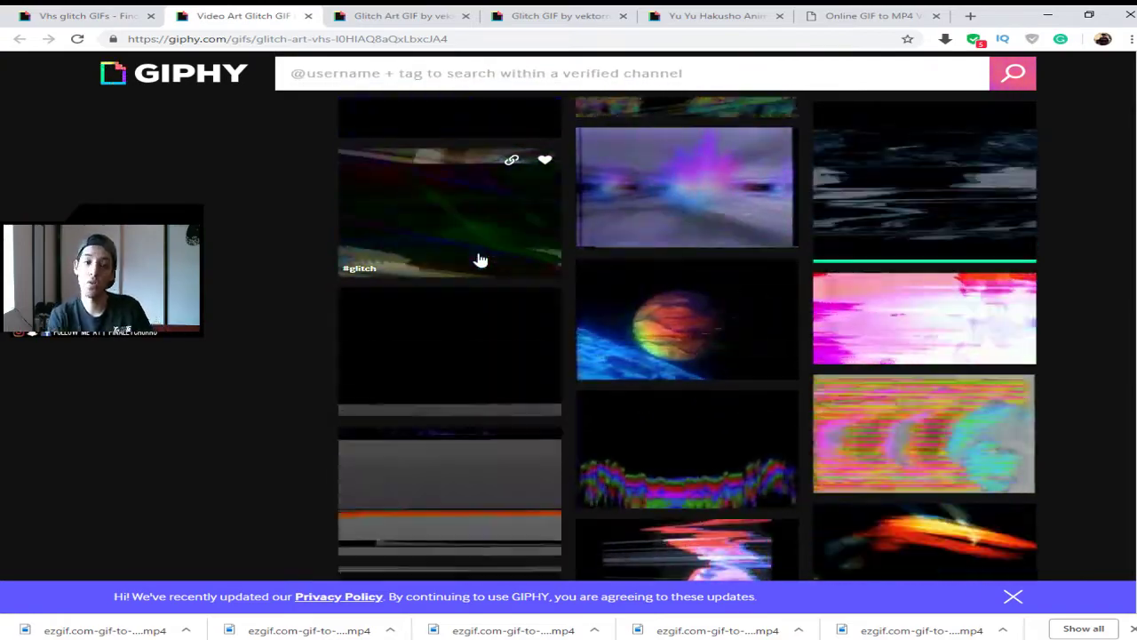
{"action": "left_click", "coordinate": [534, 71]}
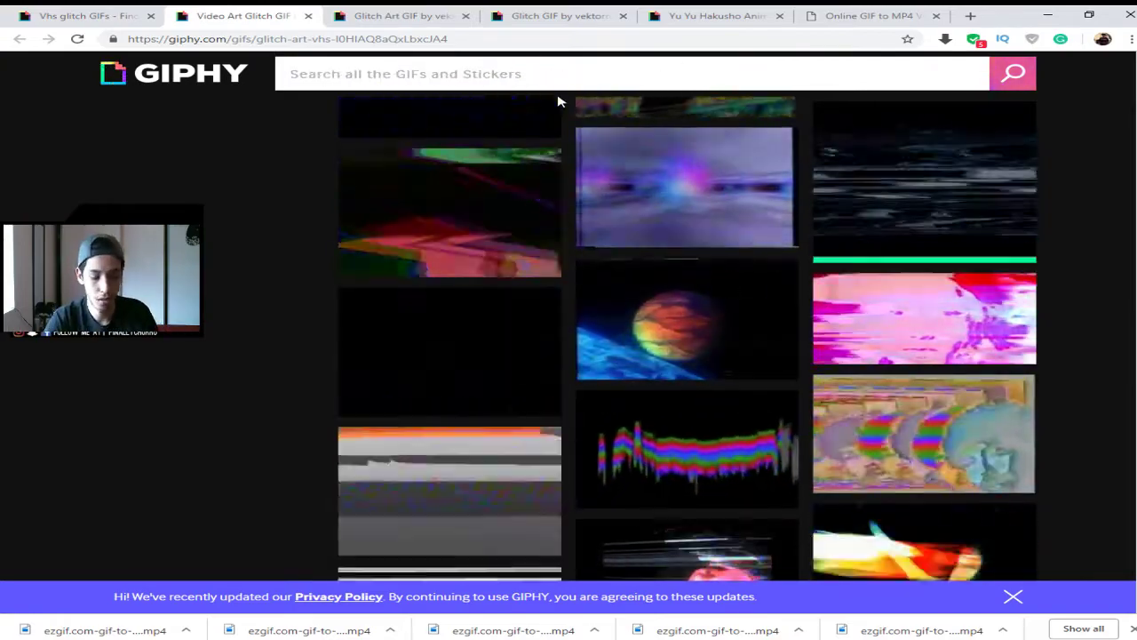
{"action": "type", "text": "arcade"}
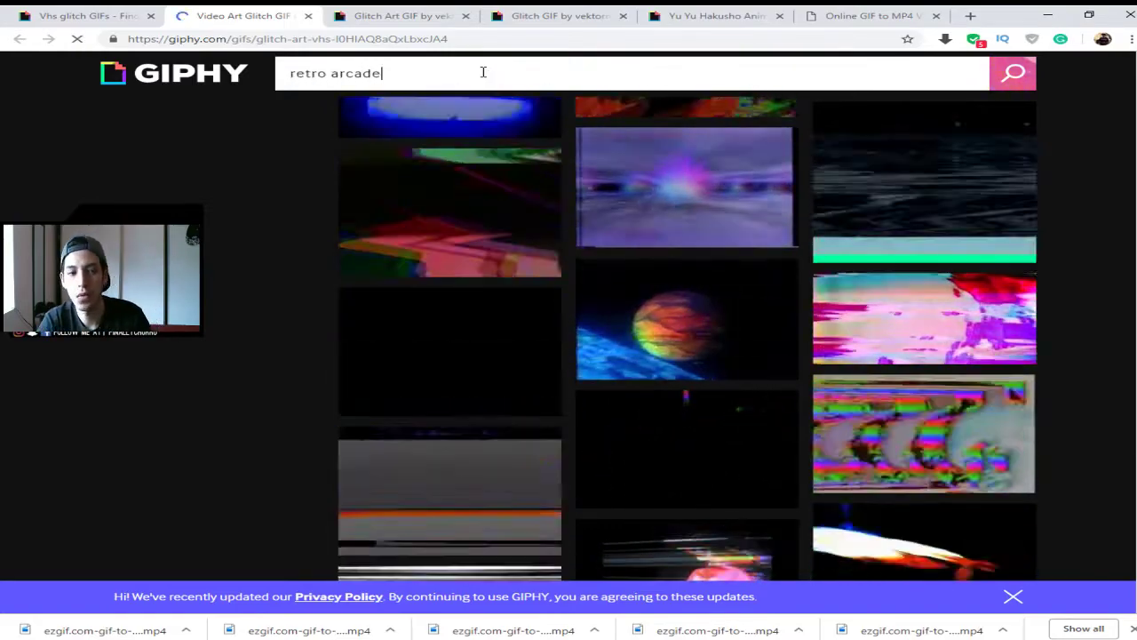
- Browse the vhs glitch and retro arcade GIF results and open the Marvel Vs Capcom Vr GIF
{"action": "left_click", "coordinate": [88, 15]}
{"action": "scroll", "coordinate": [474, 406], "scroll_direction": "down", "scroll_amount": 4}
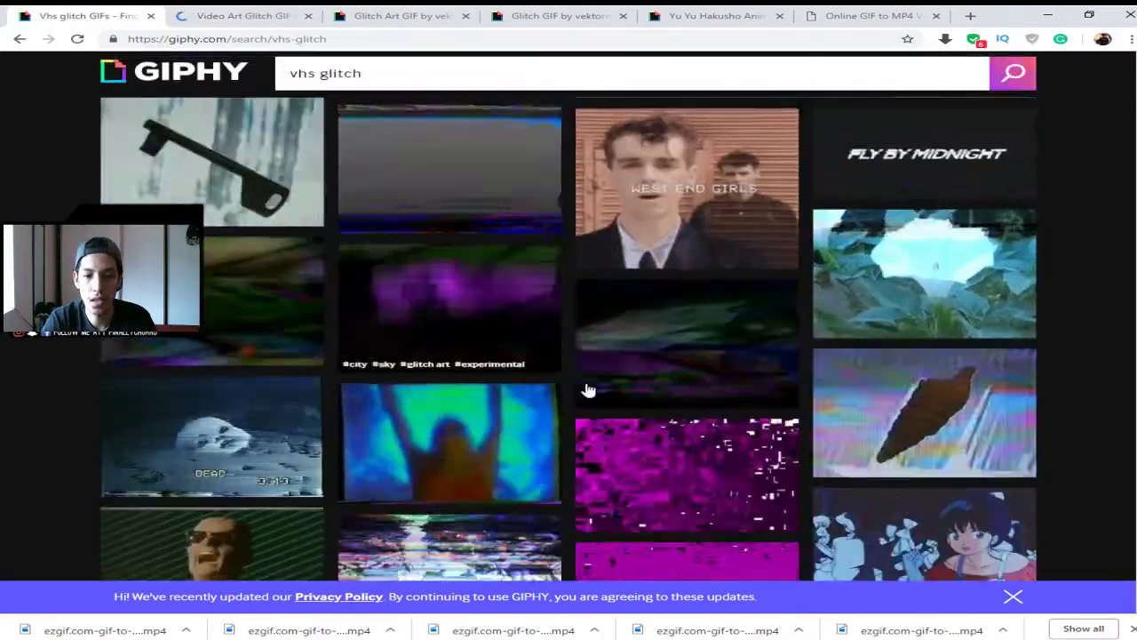
{"action": "scroll", "coordinate": [548, 376], "scroll_direction": "up", "scroll_amount": 1}
{"action": "scroll", "coordinate": [234, 399], "scroll_direction": "down", "scroll_amount": 2}
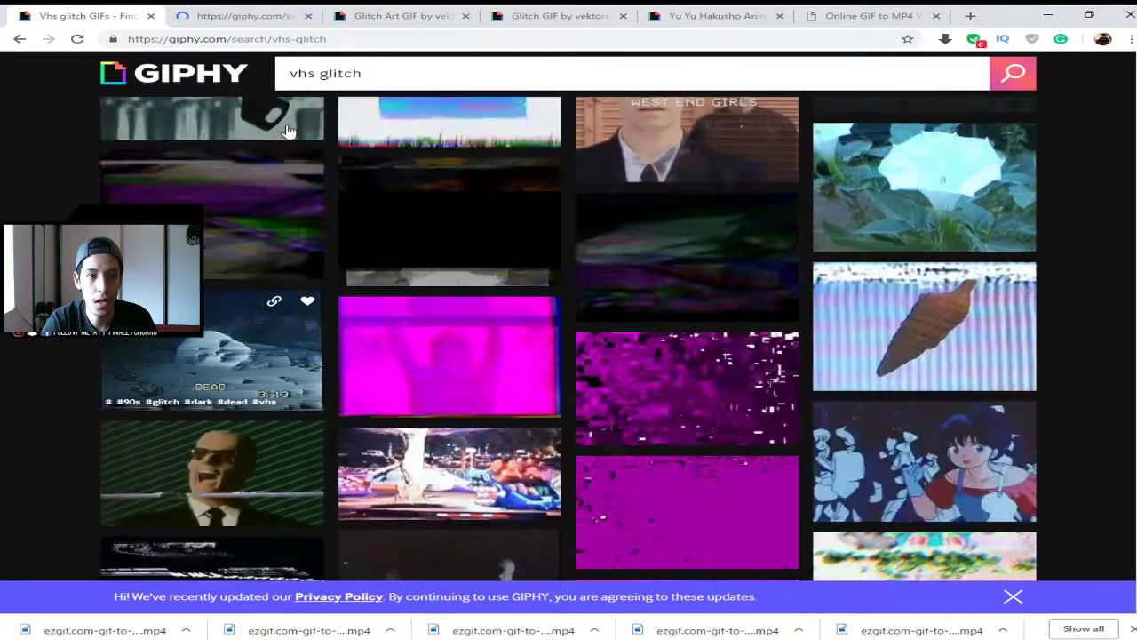
{"action": "left_click", "coordinate": [262, 15]}
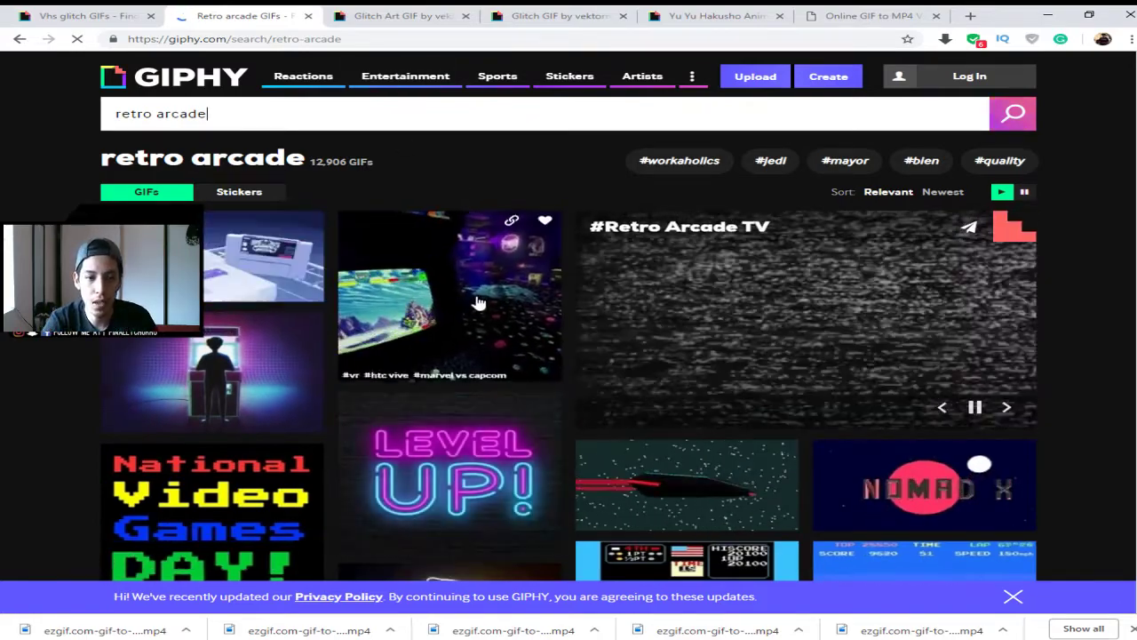
{"action": "scroll", "coordinate": [478, 317], "scroll_direction": "down", "scroll_amount": 5}
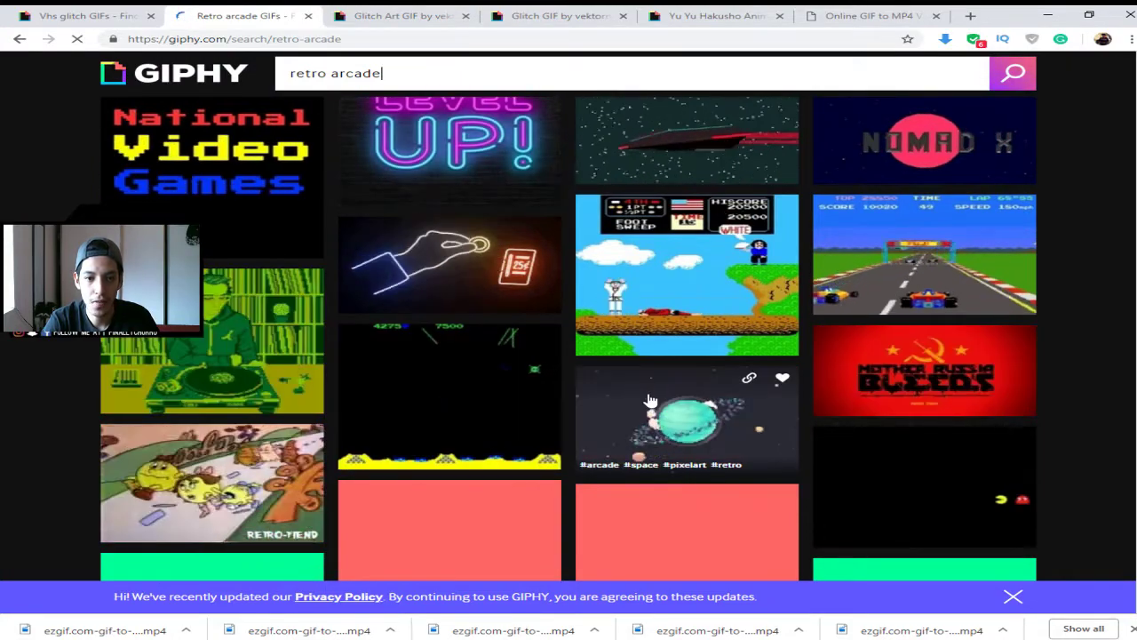
{"action": "scroll", "coordinate": [715, 414], "scroll_direction": "down", "scroll_amount": 2}
{"action": "scroll", "coordinate": [715, 414], "scroll_direction": "down", "scroll_amount": 2}
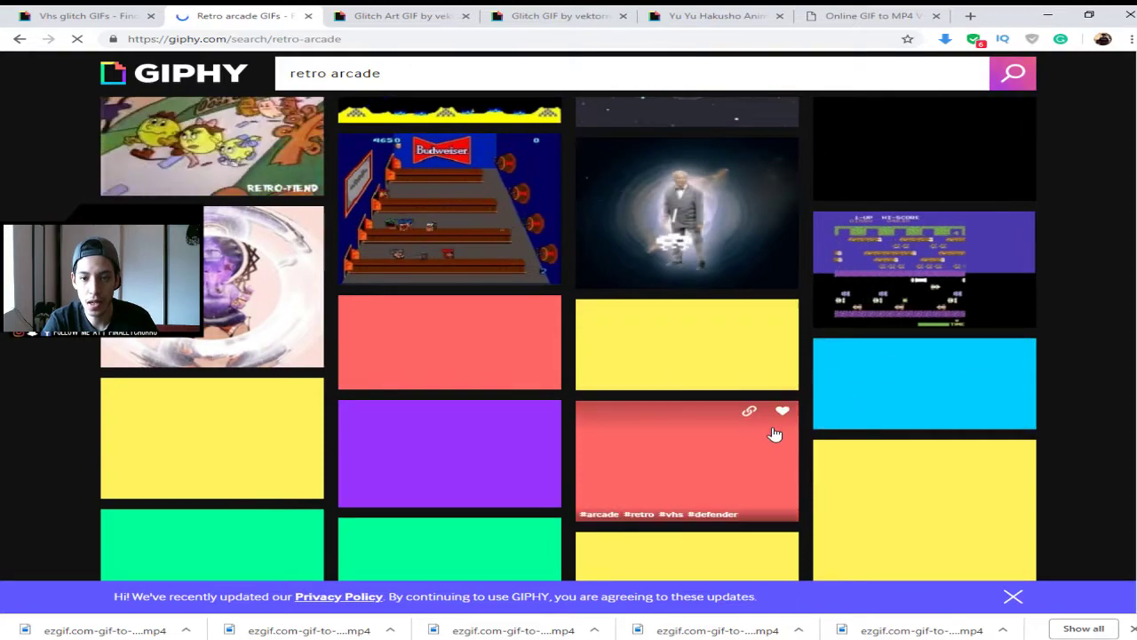
{"action": "scroll", "coordinate": [774, 432], "scroll_direction": "down", "scroll_amount": 2}
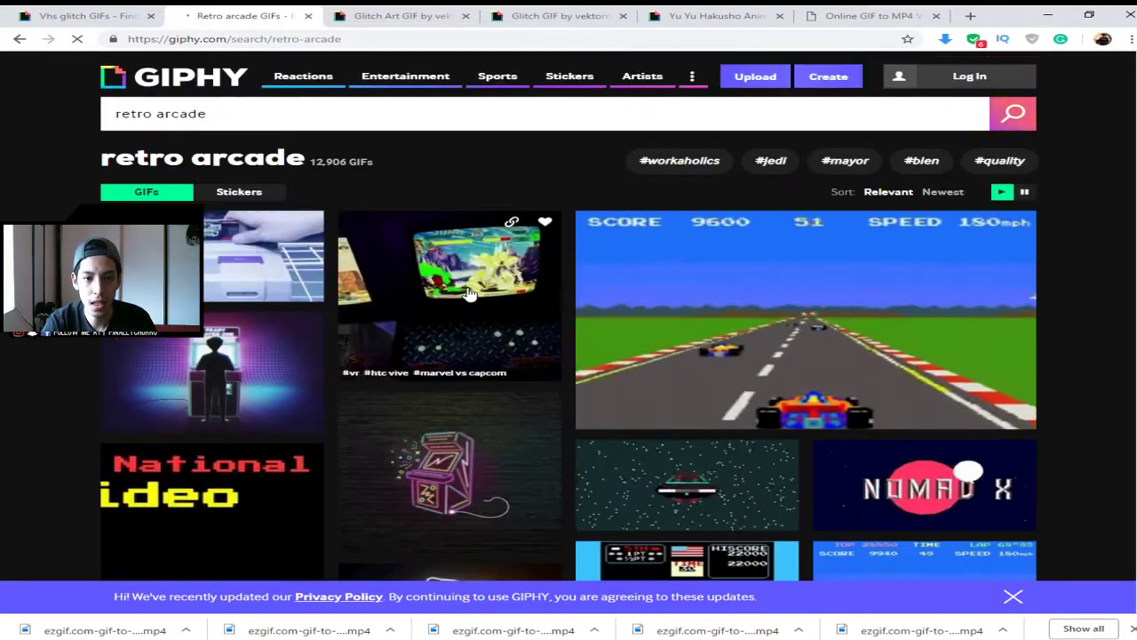
{"action": "left_click", "coordinate": [471, 293]}
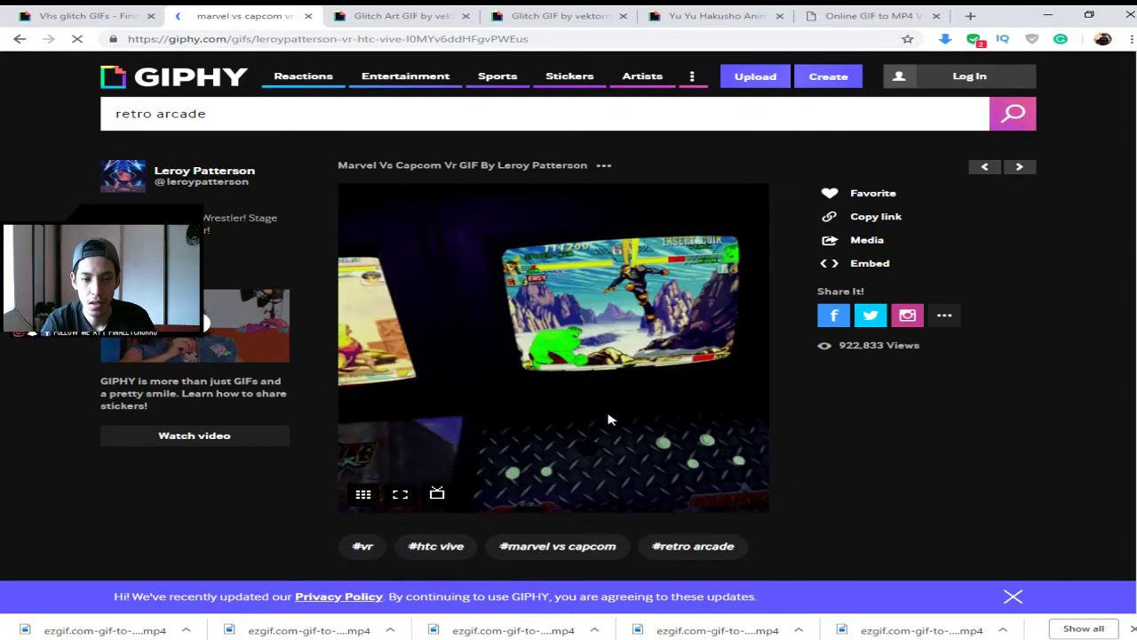
- Scroll through the related GIFs and open the Video Game Unity GIF's page
{"action": "scroll", "coordinate": [681, 414], "scroll_direction": "down", "scroll_amount": 4}
{"action": "scroll", "coordinate": [544, 284], "scroll_direction": "up", "scroll_amount": 3}
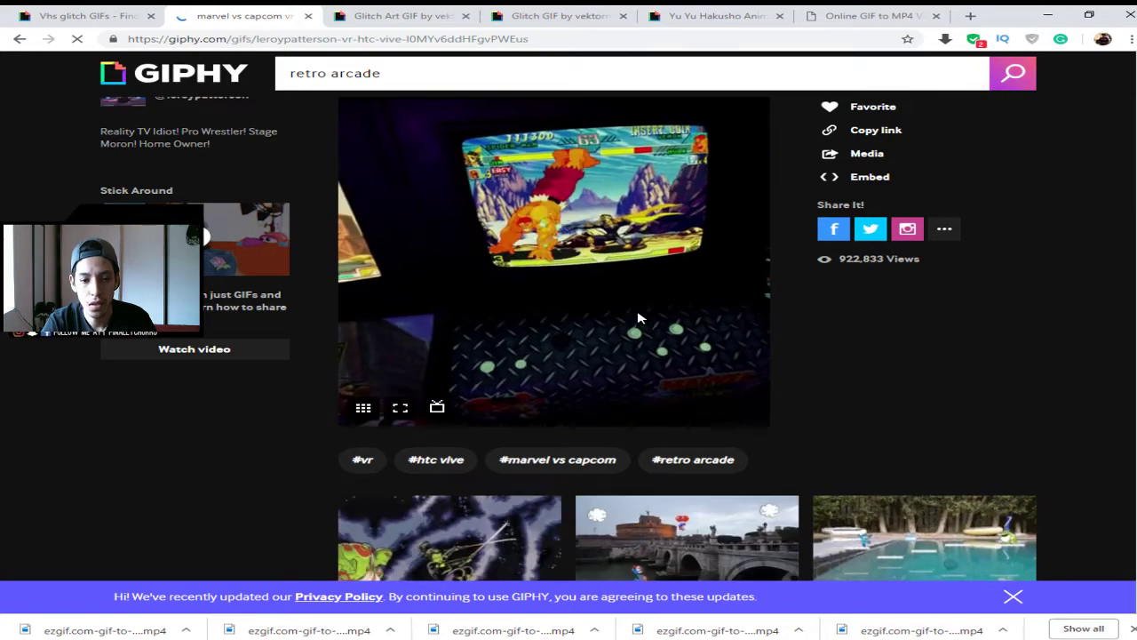
{"action": "scroll", "coordinate": [657, 320], "scroll_direction": "down", "scroll_amount": 2}
{"action": "scroll", "coordinate": [448, 355], "scroll_direction": "down", "scroll_amount": 1}
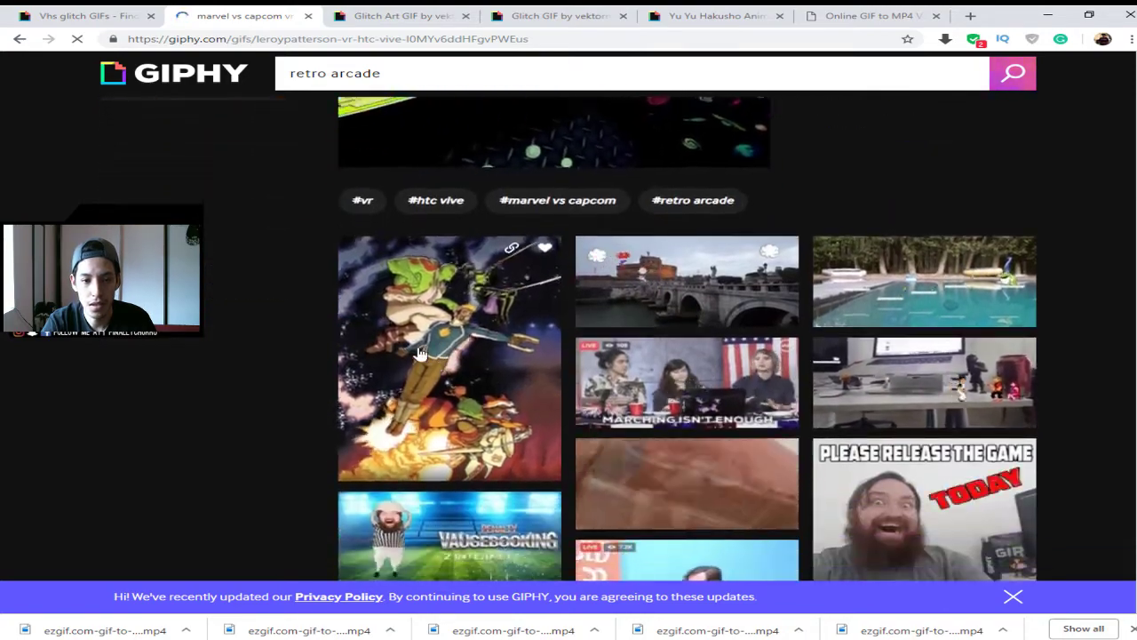
{"action": "scroll", "coordinate": [449, 355], "scroll_direction": "down", "scroll_amount": 5}
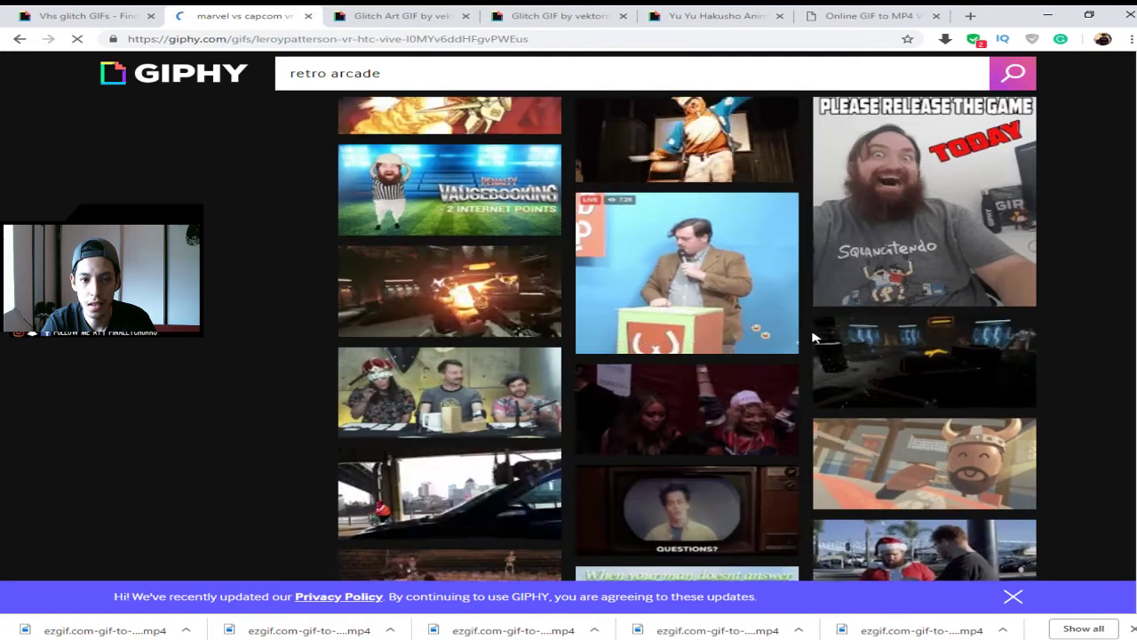
{"action": "scroll", "coordinate": [726, 356], "scroll_direction": "down", "scroll_amount": 2}
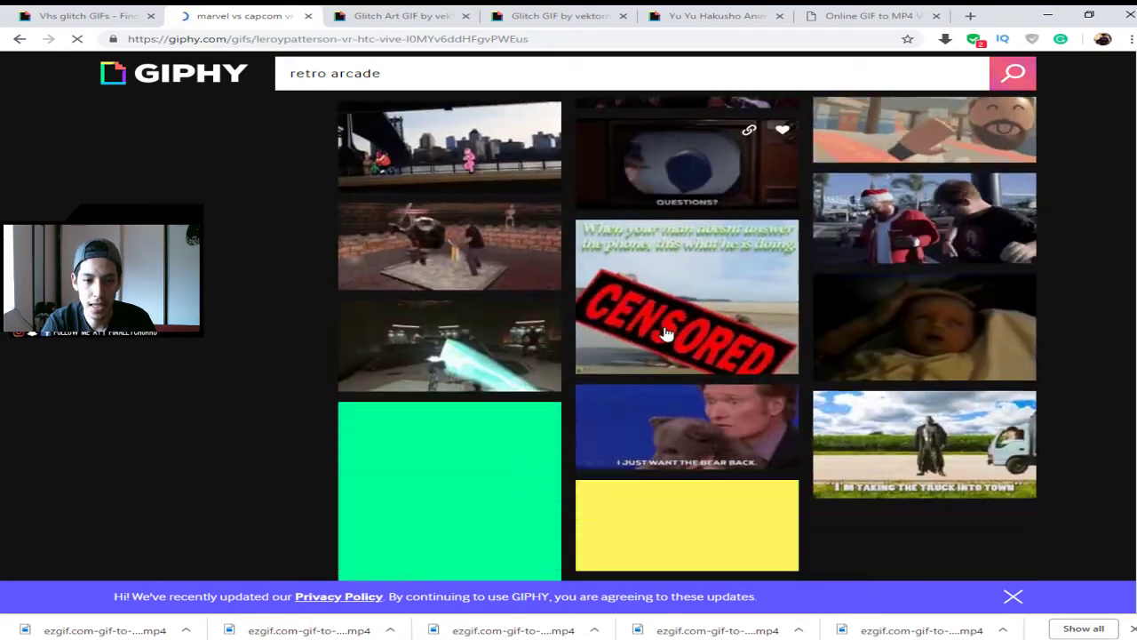
{"action": "scroll", "coordinate": [726, 355], "scroll_direction": "down", "scroll_amount": 2}
{"action": "scroll", "coordinate": [726, 355], "scroll_direction": "down", "scroll_amount": 2}
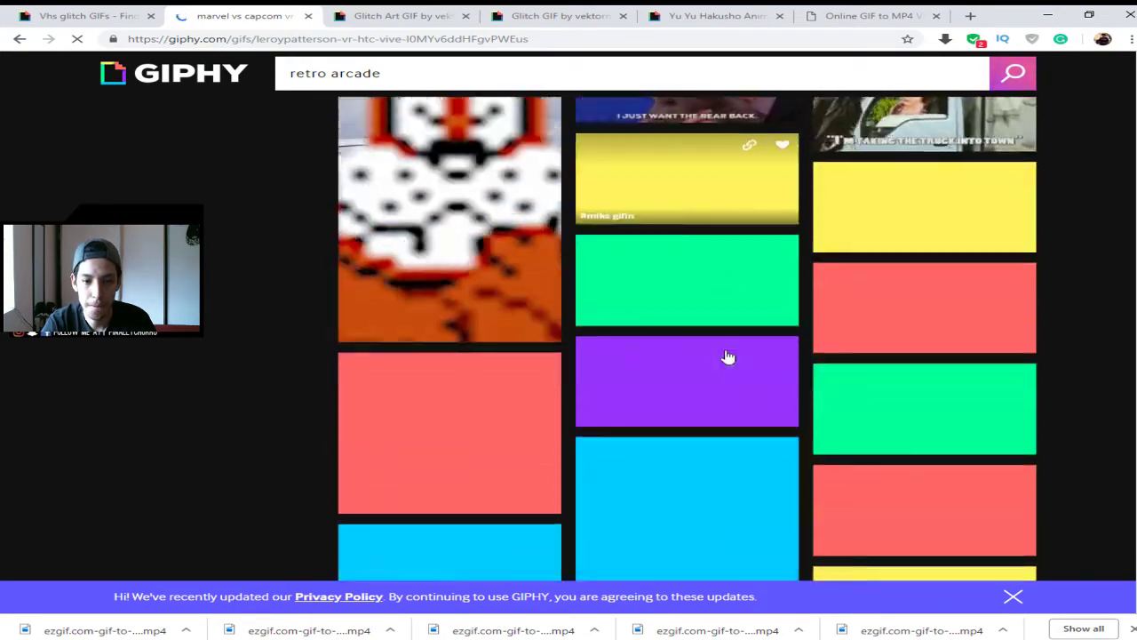
{"action": "scroll", "coordinate": [863, 311], "scroll_direction": "down", "scroll_amount": 1}
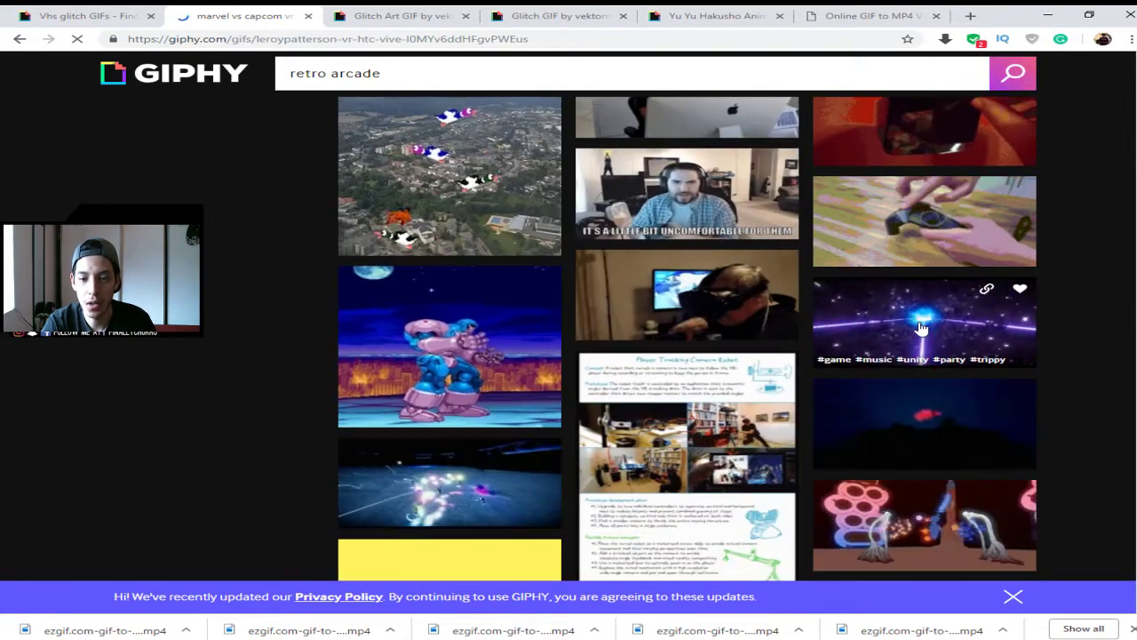
{"action": "left_click", "coordinate": [921, 329]}
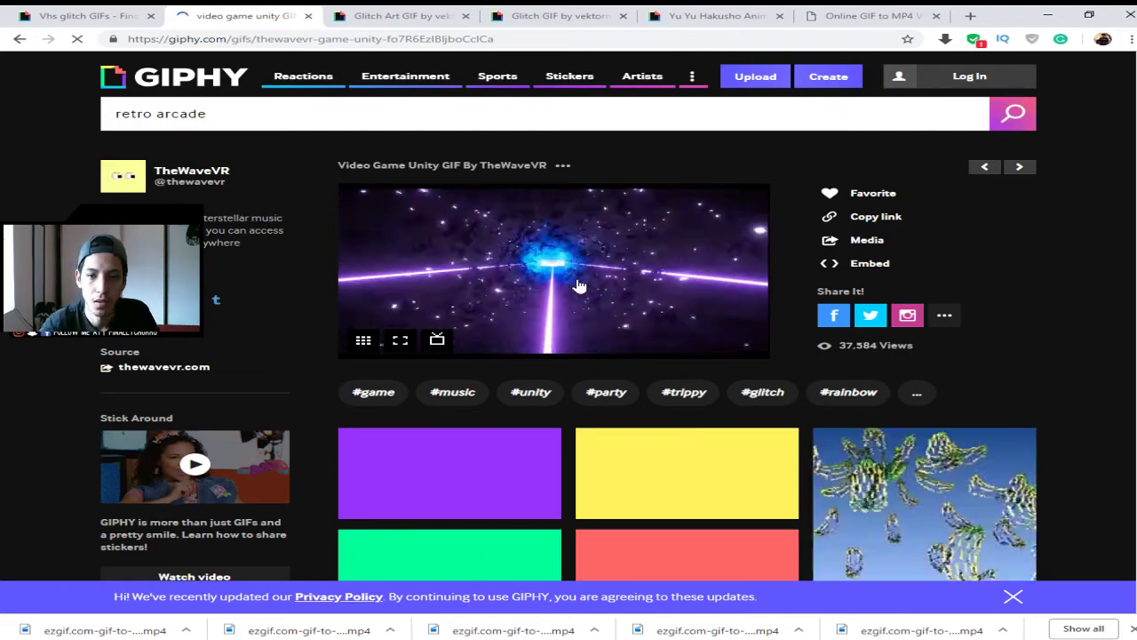
- Copy the Video Game Unity GIF's direct GIF link and return to the ezgif converter tab
{"action": "left_click", "coordinate": [879, 219]}
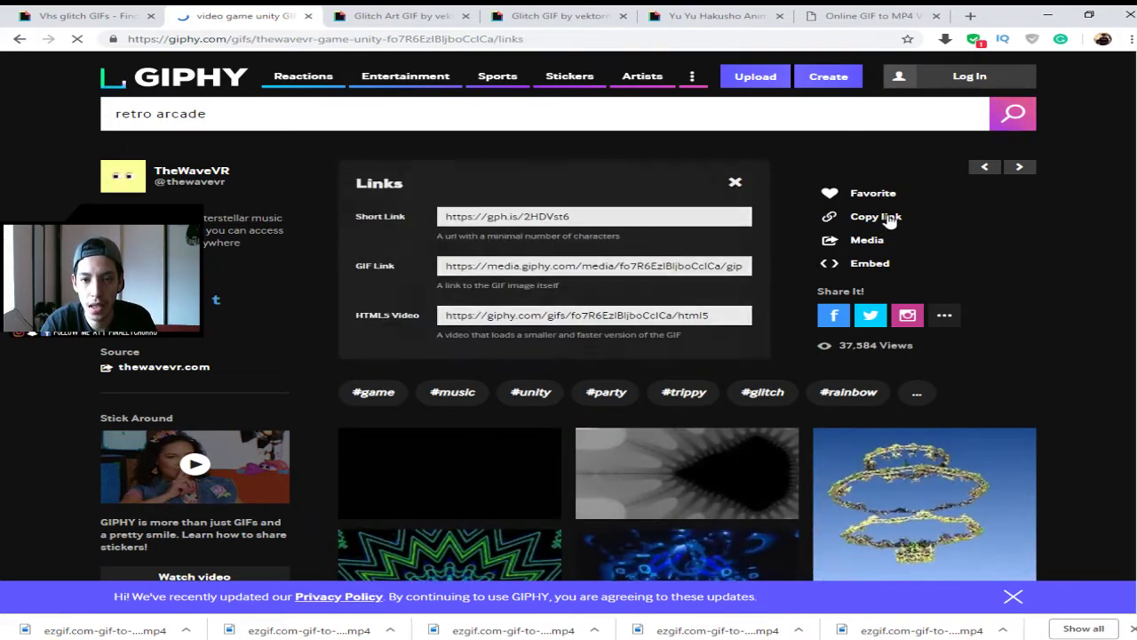
{"action": "left_click", "coordinate": [527, 267]}
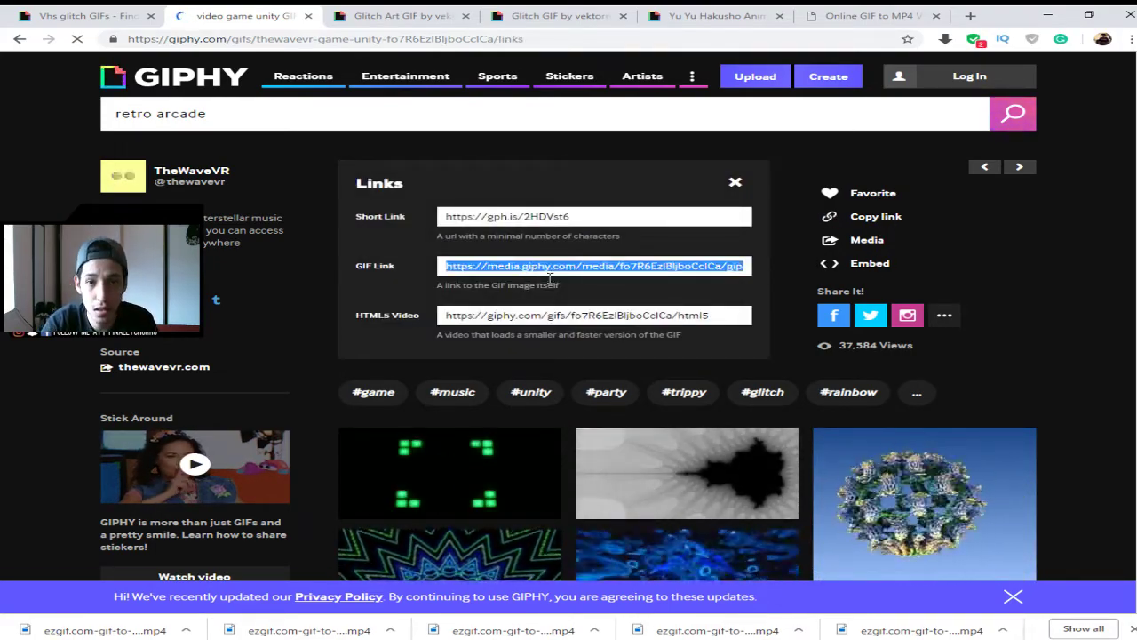
{"action": "left_click", "coordinate": [835, 15]}
{"action": "scroll", "coordinate": [343, 269], "scroll_direction": "up", "scroll_amount": 5}
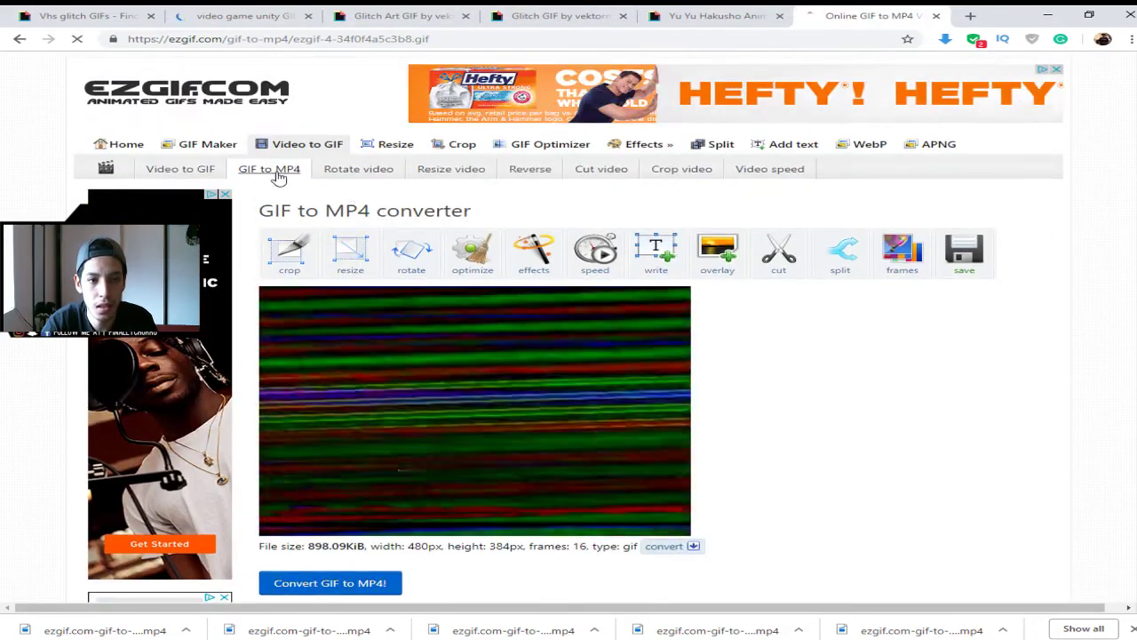
- Upload the Video Game Unity GIF to ezgif from its pasted URL and convert it to a 4-second MP4
{"action": "left_click", "coordinate": [279, 173]}
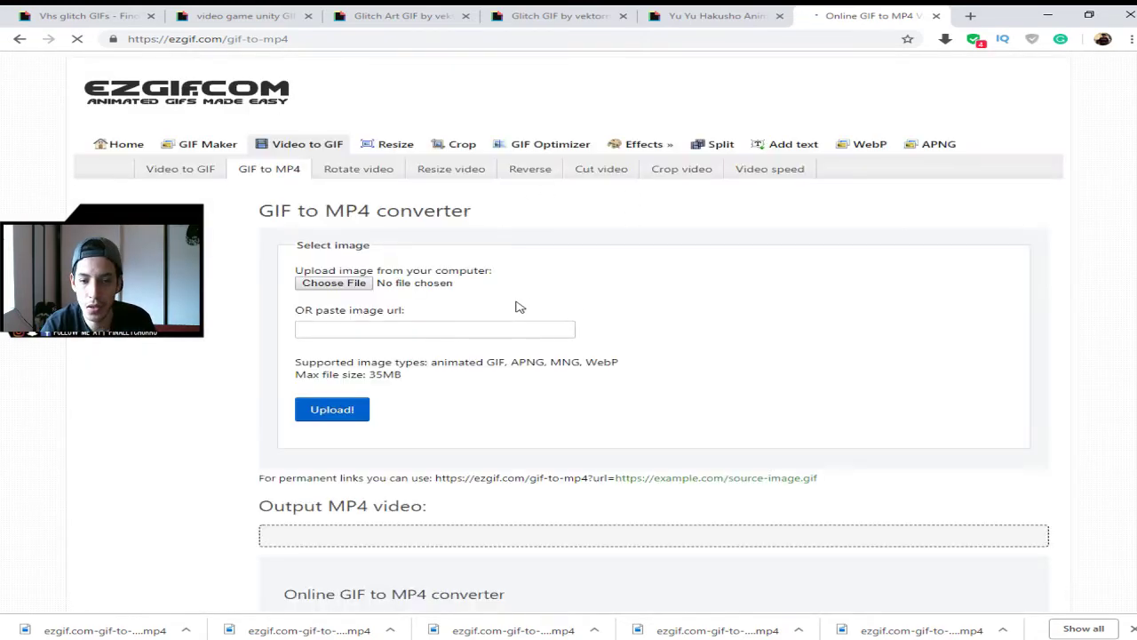
{"action": "left_click", "coordinate": [323, 413]}
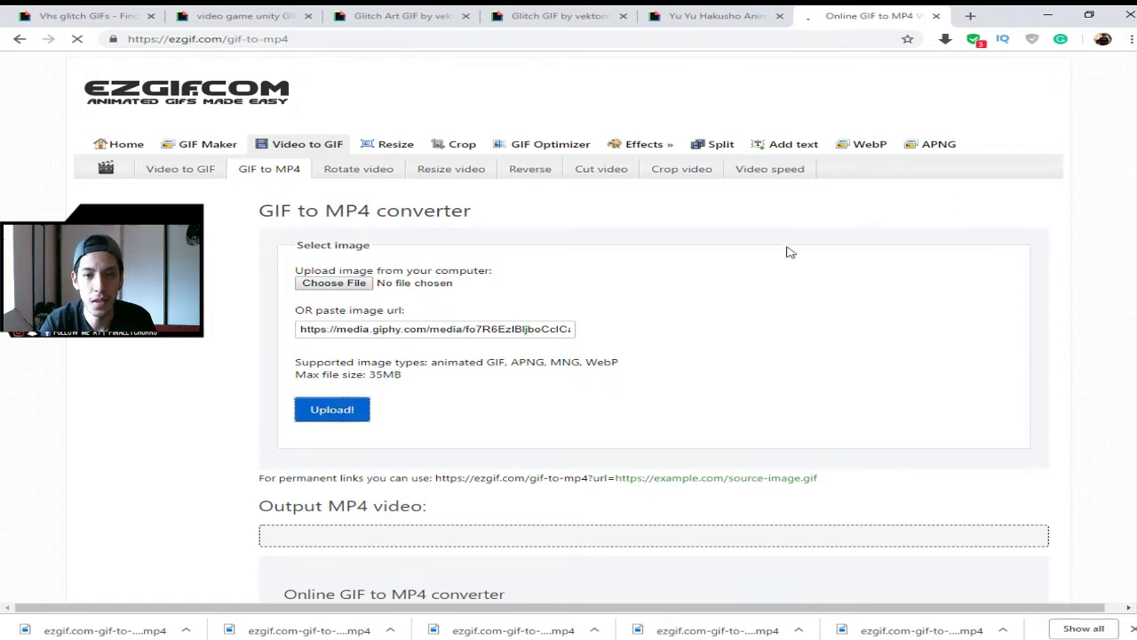
{"action": "scroll", "coordinate": [752, 293], "scroll_direction": "down", "scroll_amount": 4}
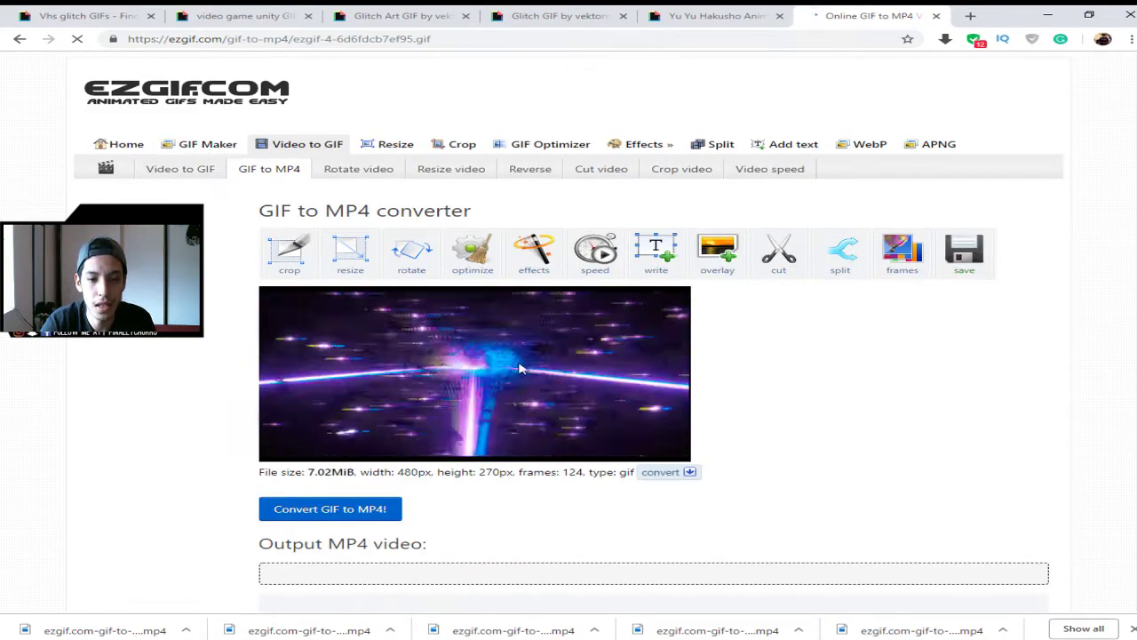
{"action": "scroll", "coordinate": [743, 399], "scroll_direction": "down", "scroll_amount": 4}
{"action": "scroll", "coordinate": [809, 315], "scroll_direction": "up", "scroll_amount": 2}
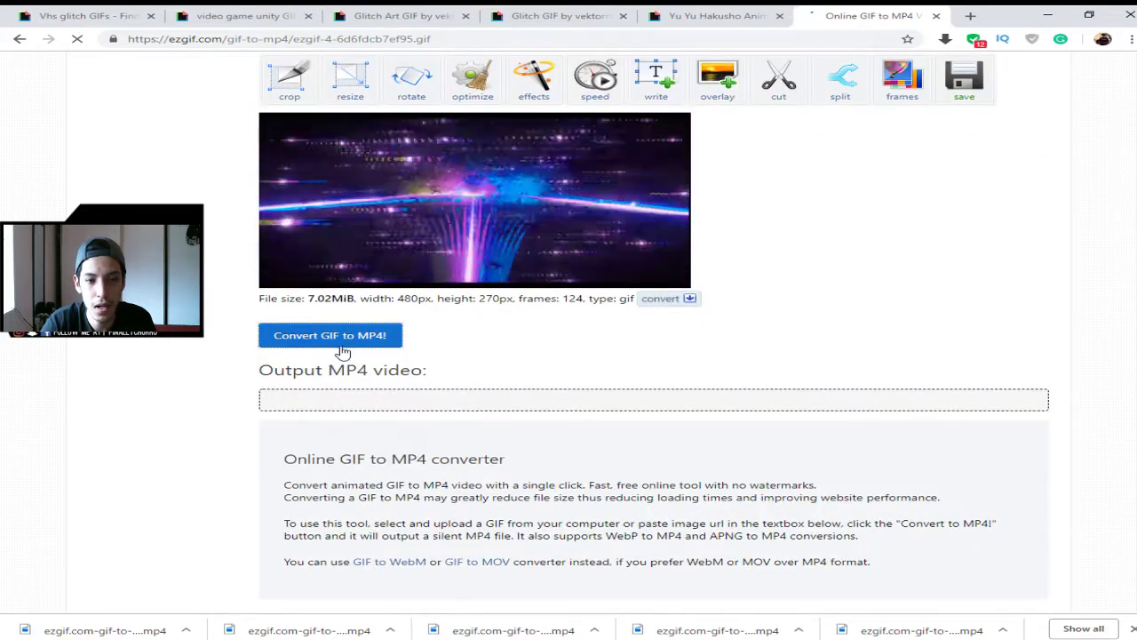
{"action": "left_click", "coordinate": [343, 351]}
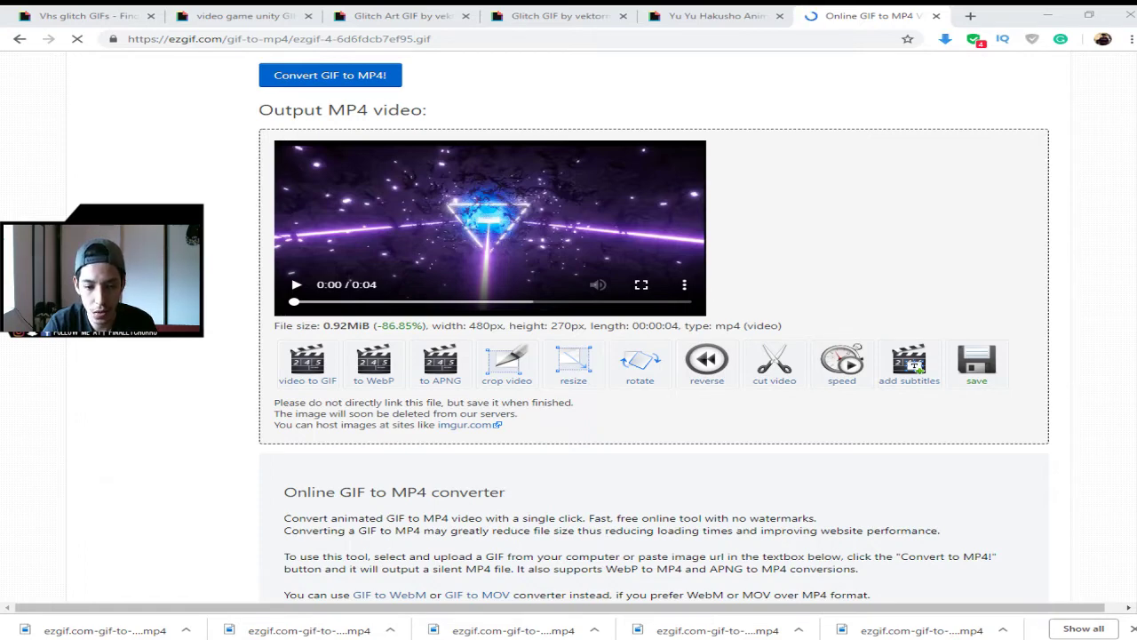
- Flip through the open Glitch Art, Glitch, Yu Yu Hakusho and Video Game Unity GIF tabs
{"action": "left_click", "coordinate": [391, 15]}
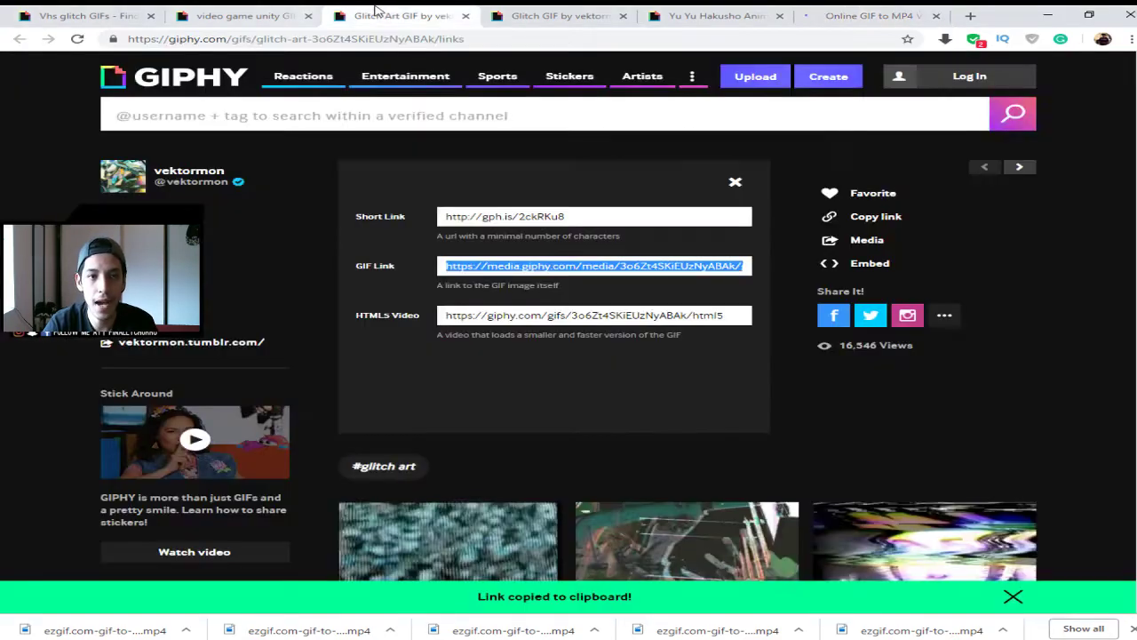
{"action": "scroll", "coordinate": [939, 418], "scroll_direction": "down", "scroll_amount": 3}
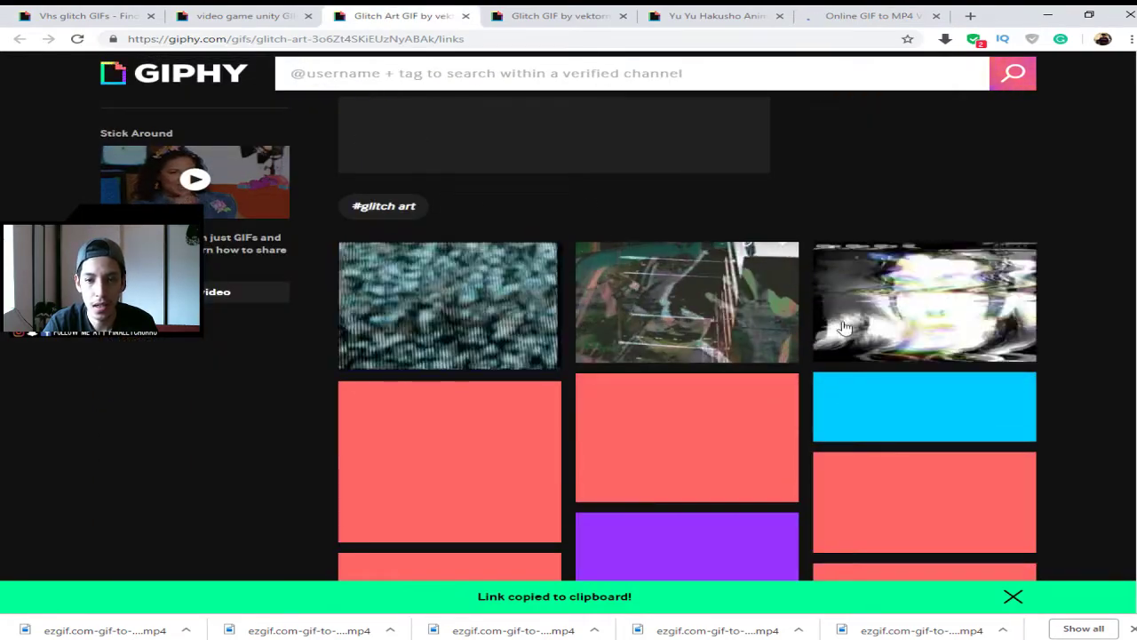
{"action": "left_click", "coordinate": [547, 16]}
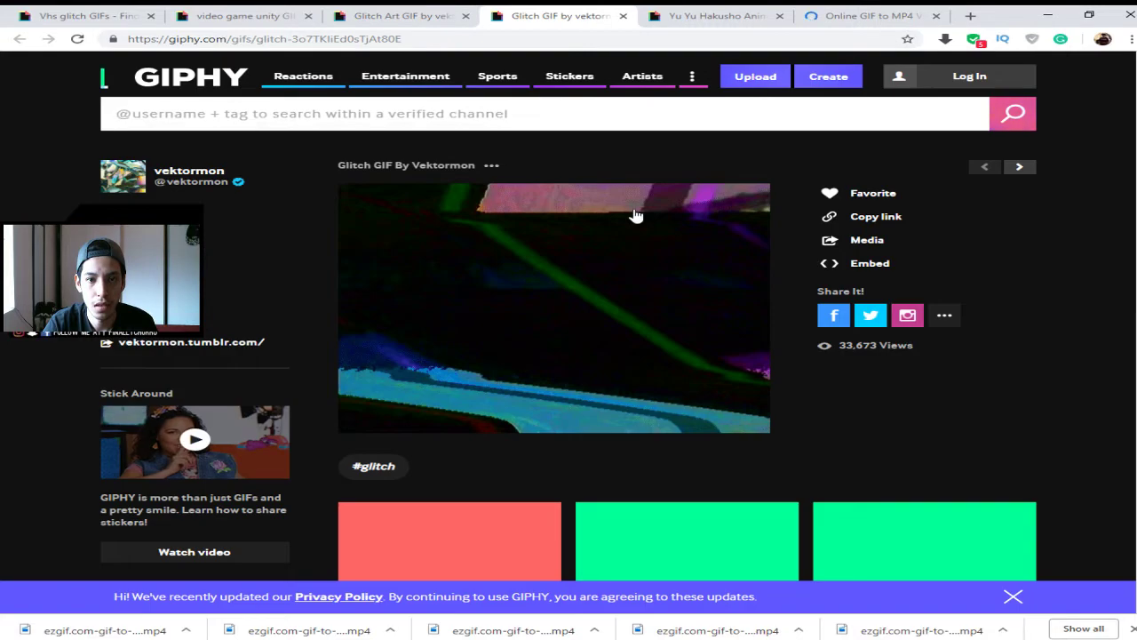
{"action": "left_click", "coordinate": [688, 15]}
{"action": "left_click", "coordinate": [260, 12]}
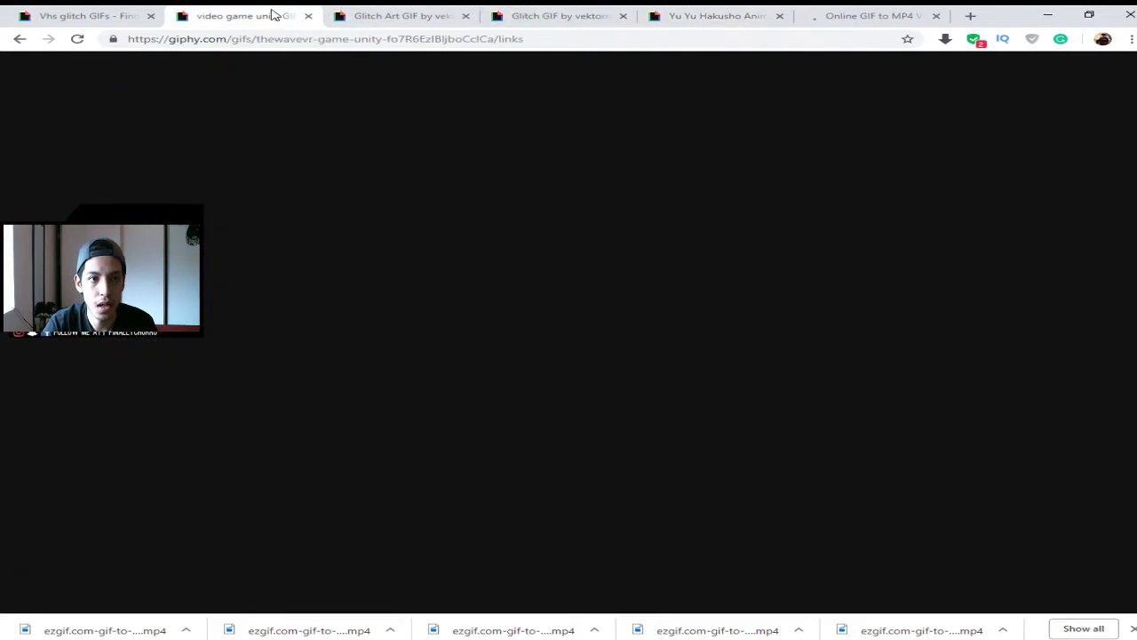
{"action": "scroll", "coordinate": [875, 358], "scroll_direction": "down", "scroll_amount": 2}
{"action": "scroll", "coordinate": [888, 356], "scroll_direction": "down", "scroll_amount": 2}
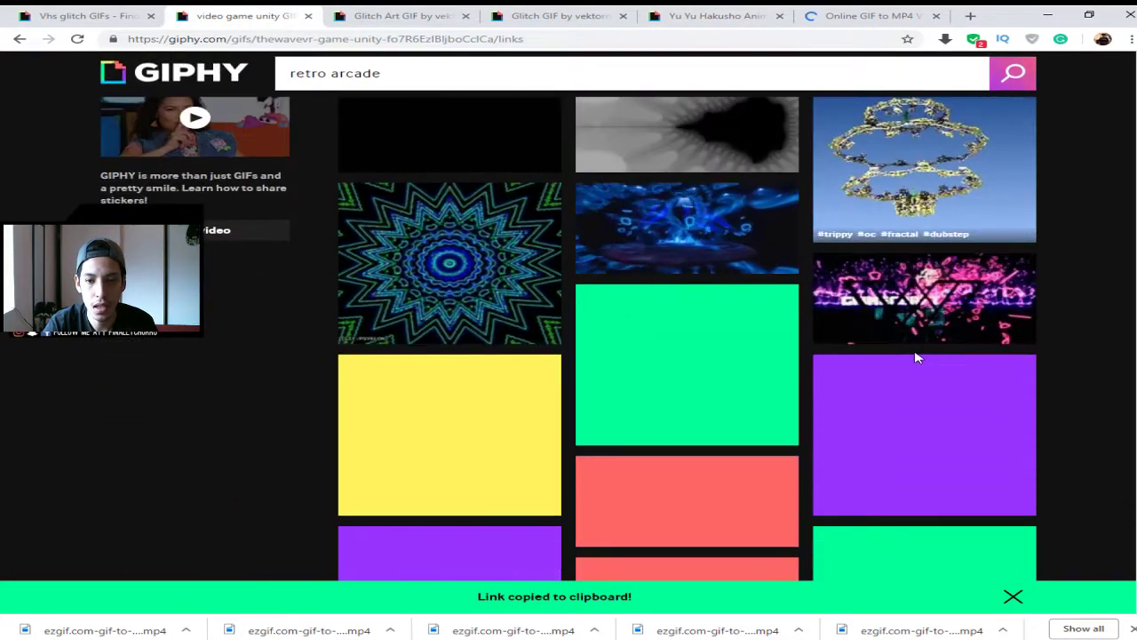
{"action": "scroll", "coordinate": [815, 331], "scroll_direction": "down", "scroll_amount": 2}
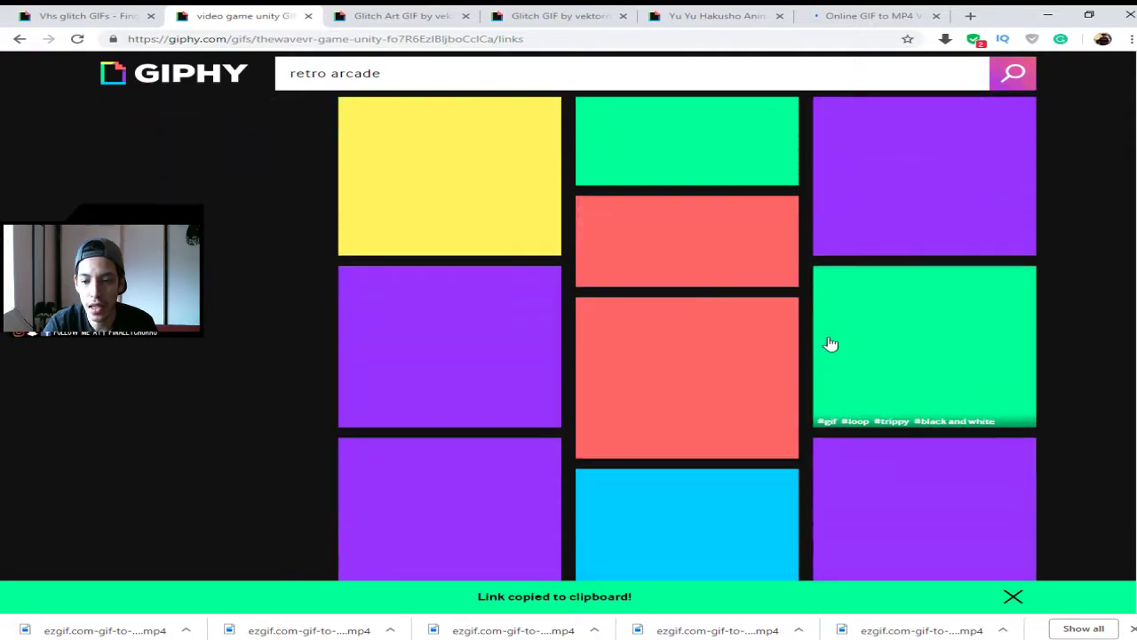
{"action": "scroll", "coordinate": [937, 382], "scroll_direction": "up", "scroll_amount": 6}
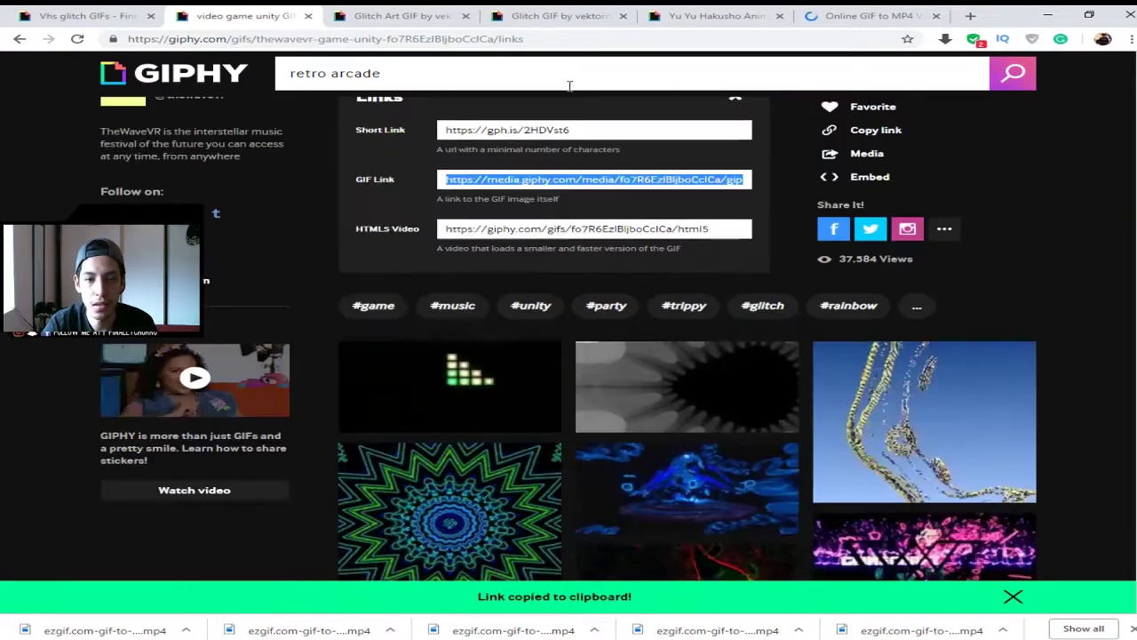
- Close the Glitch Art GIF's links, return to the Video Game Unity tab and focus the 'retro arcade' search
{"action": "left_click", "coordinate": [404, 15]}
{"action": "scroll", "coordinate": [850, 267], "scroll_direction": "up", "scroll_amount": 4}
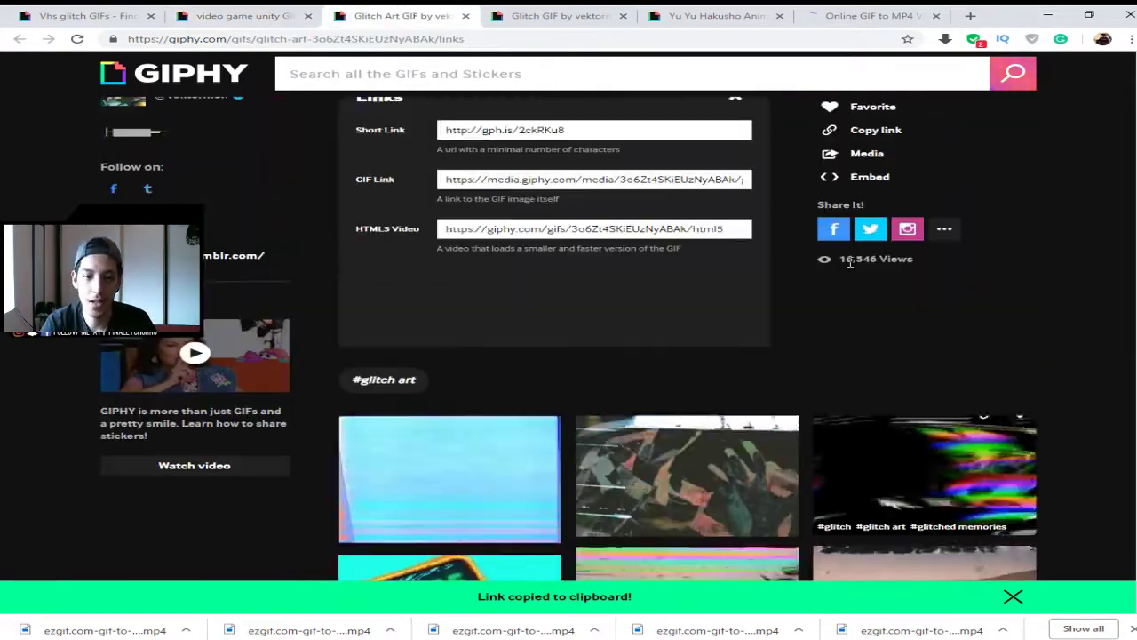
{"action": "left_click", "coordinate": [736, 184]}
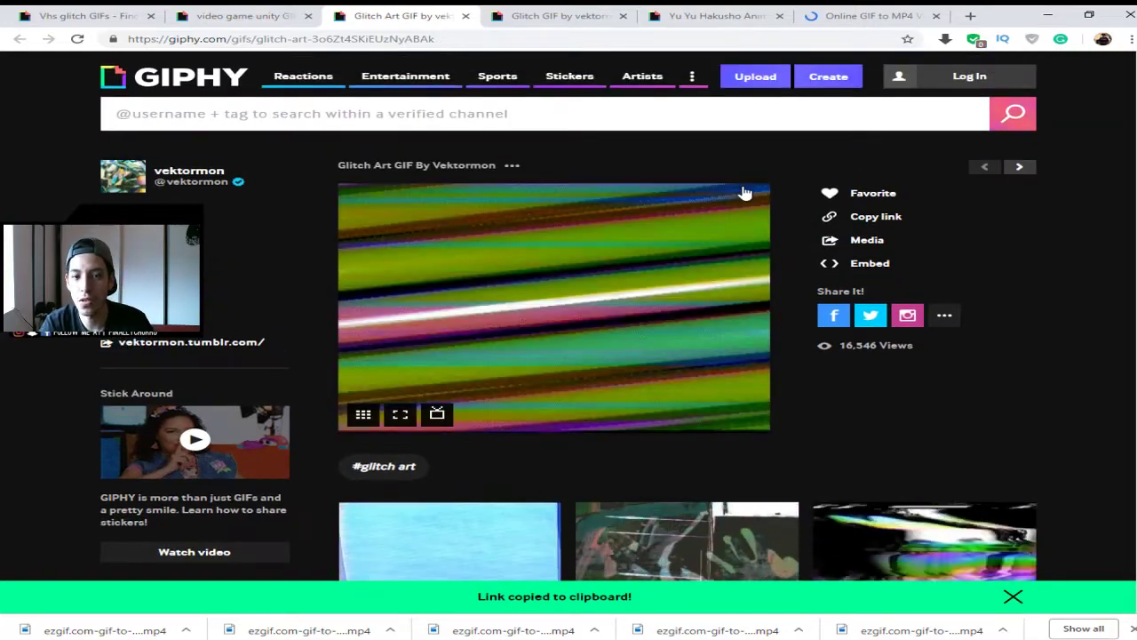
{"action": "left_click", "coordinate": [550, 15]}
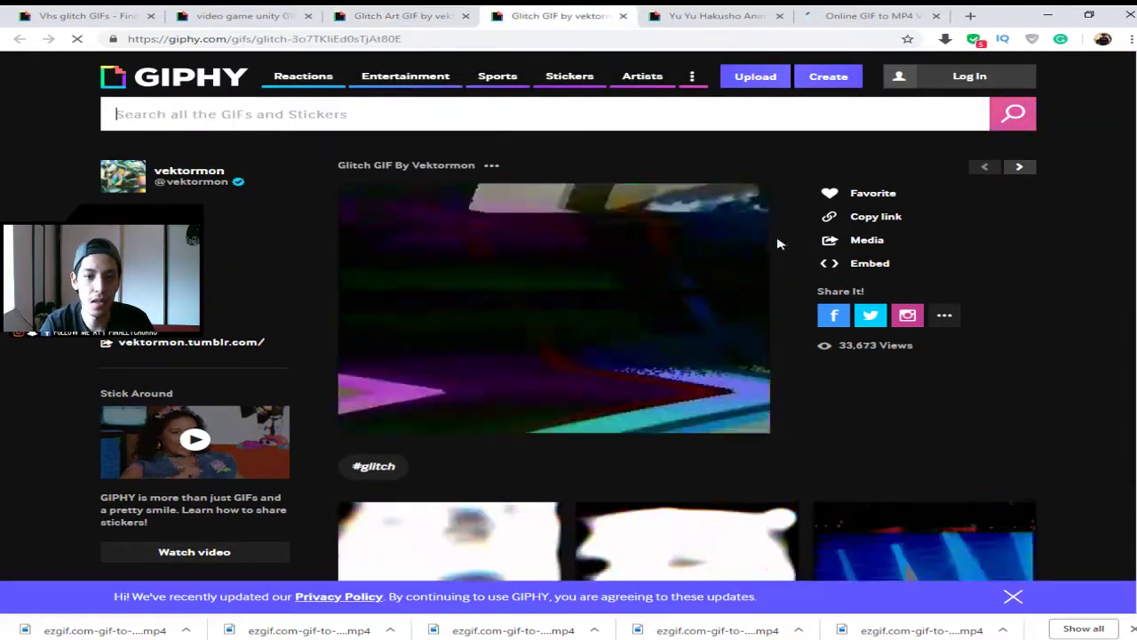
{"action": "left_click", "coordinate": [709, 15]}
{"action": "left_click", "coordinate": [444, 17]}
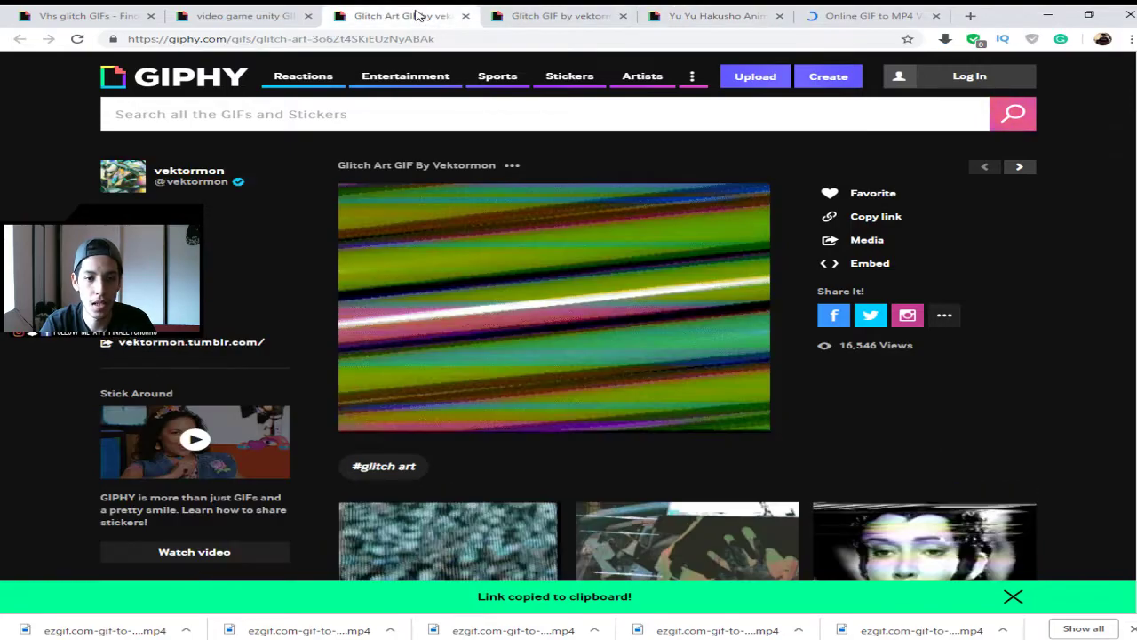
{"action": "left_click", "coordinate": [248, 16]}
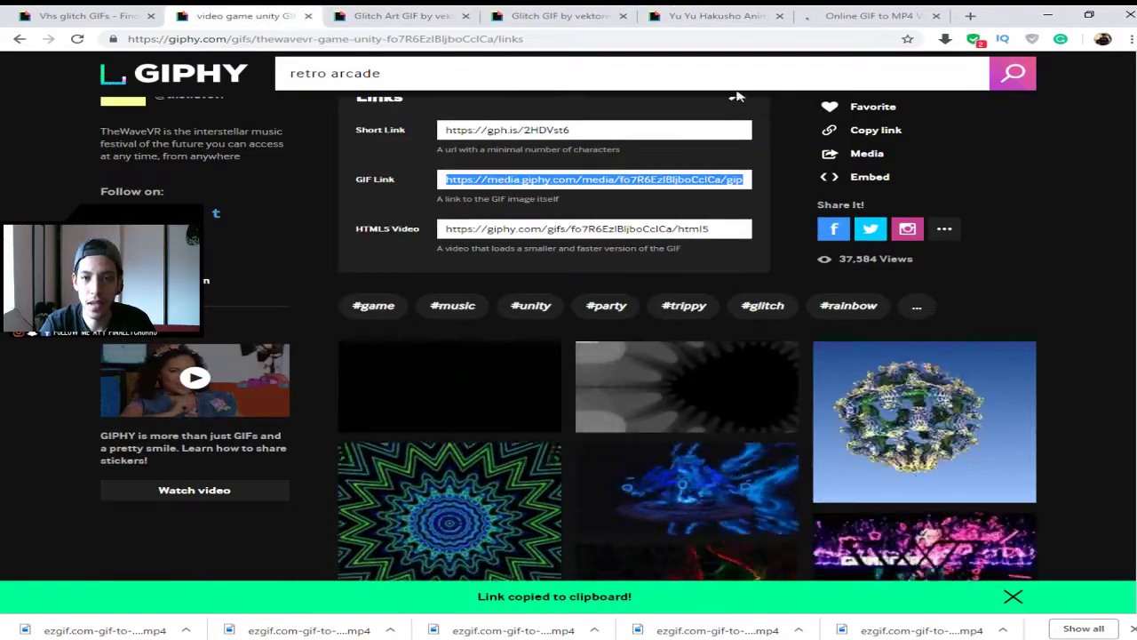
{"action": "scroll", "coordinate": [747, 210], "scroll_direction": "up", "scroll_amount": 1}
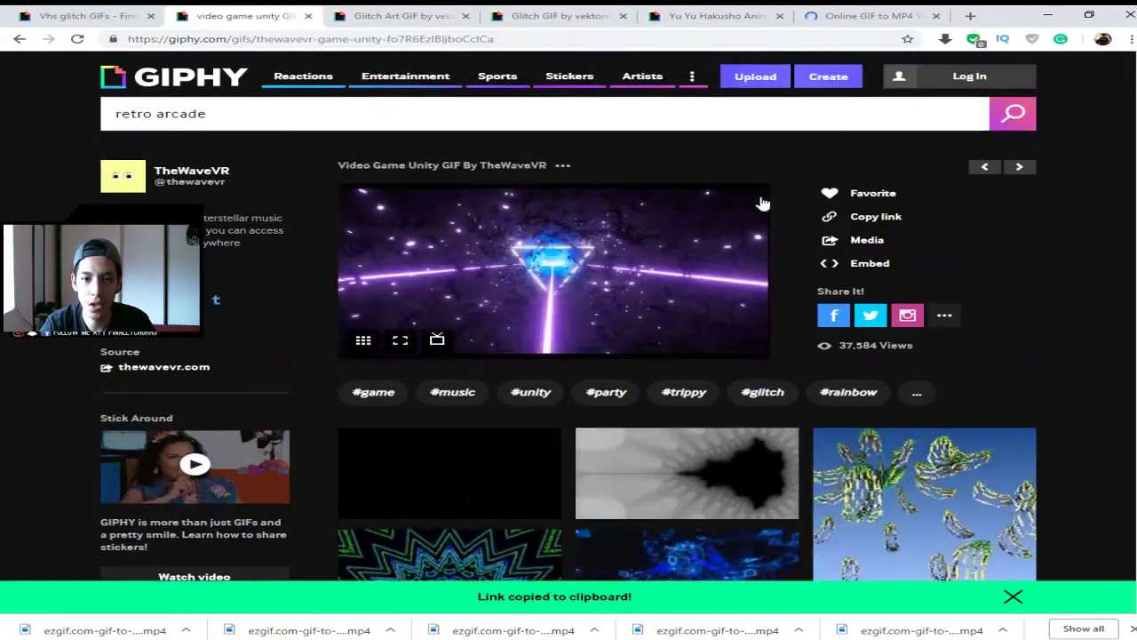
{"action": "scroll", "coordinate": [826, 400], "scroll_direction": "down", "scroll_amount": 15}
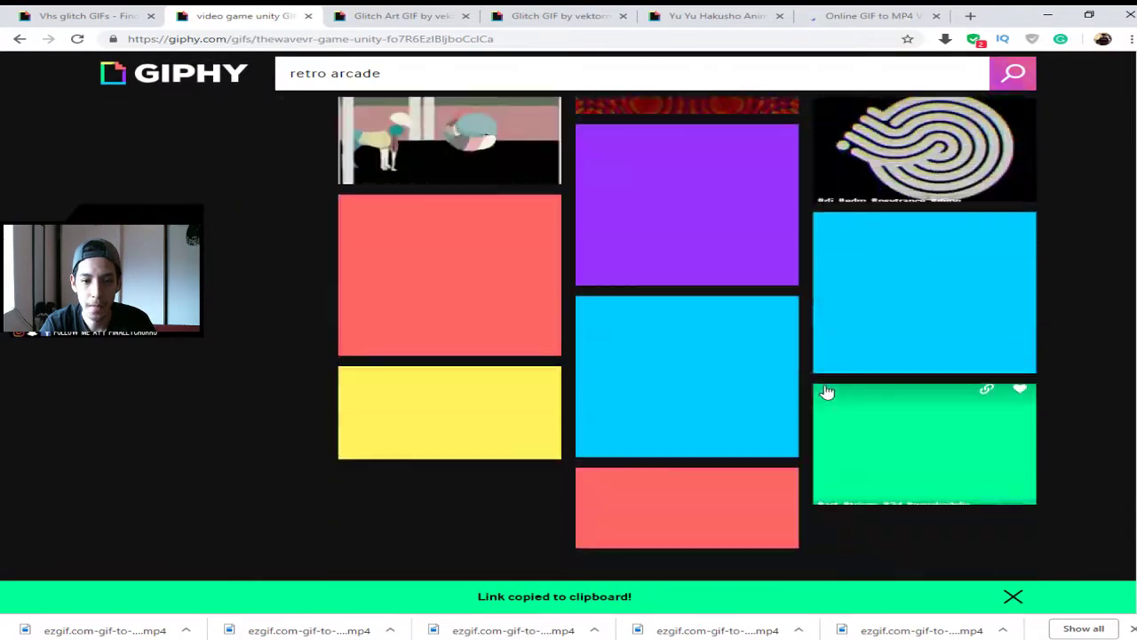
{"action": "scroll", "coordinate": [825, 393], "scroll_direction": "up", "scroll_amount": 15}
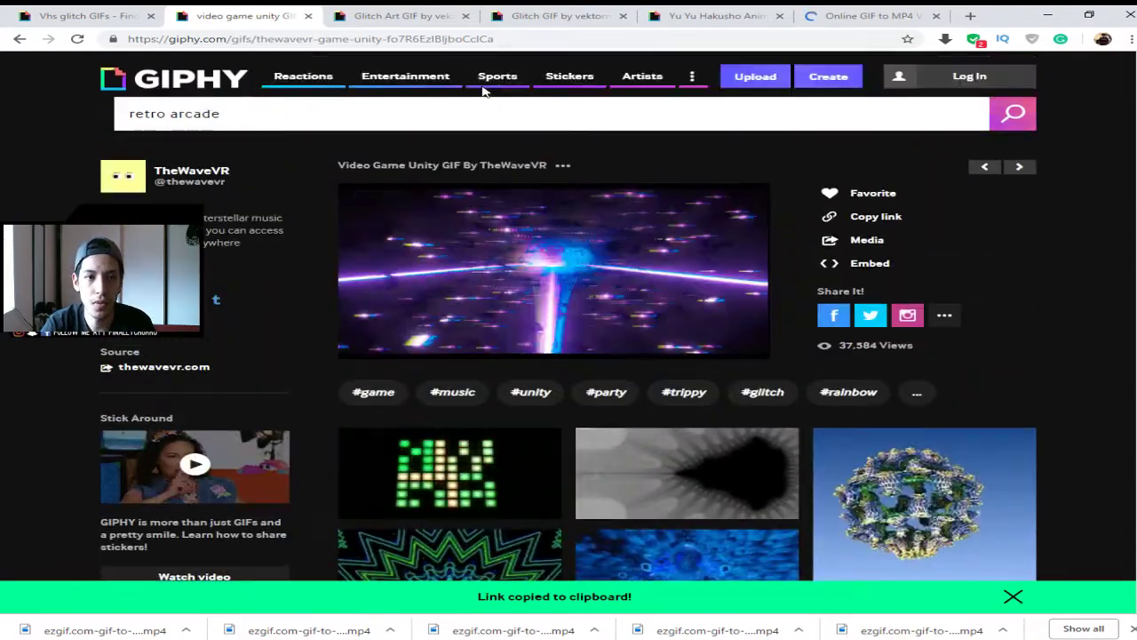
{"action": "left_click", "coordinate": [437, 111]}
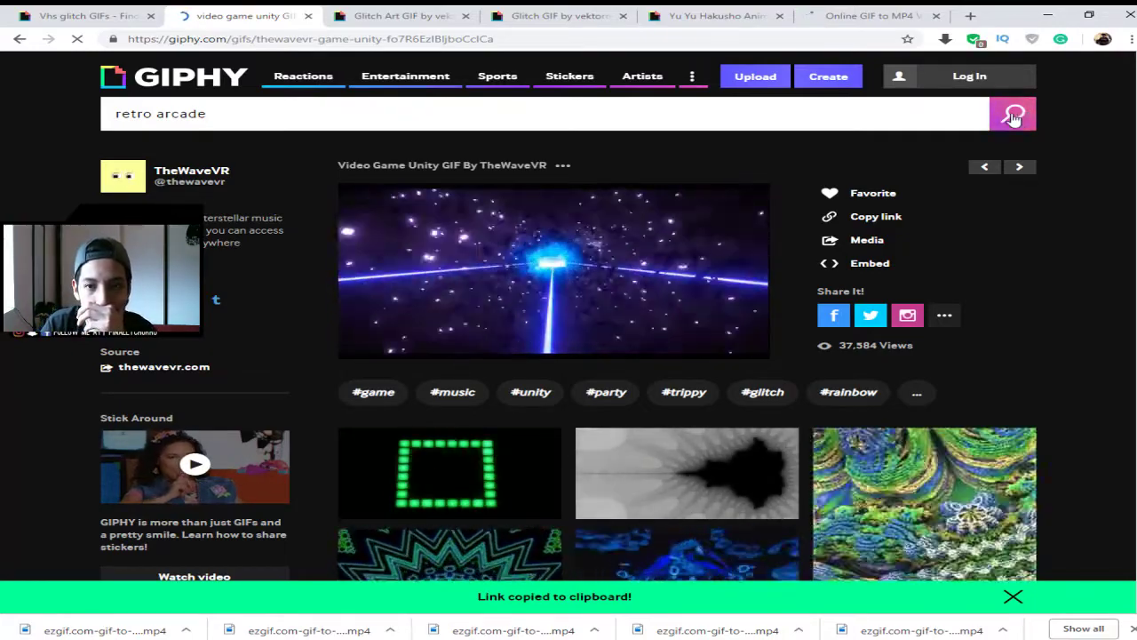
- Search GIPHY for 'retro arcade', preview the neon Bowlero Level Up GIF, then return to the 12,906 results
{"action": "left_click", "coordinate": [1014, 117]}
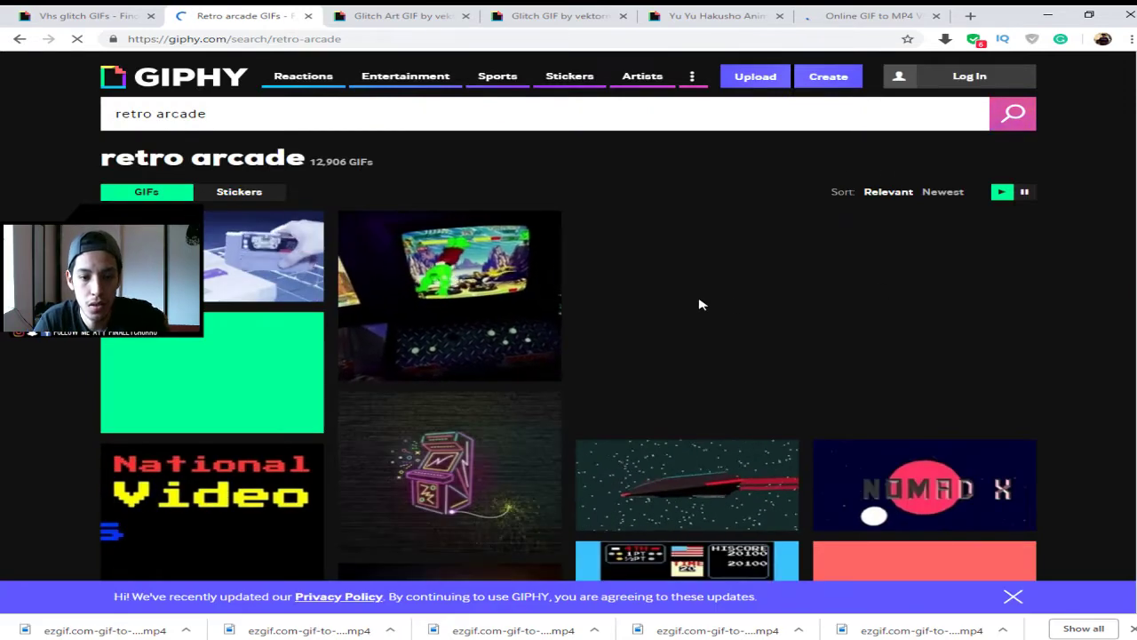
{"action": "left_click", "coordinate": [449, 459]}
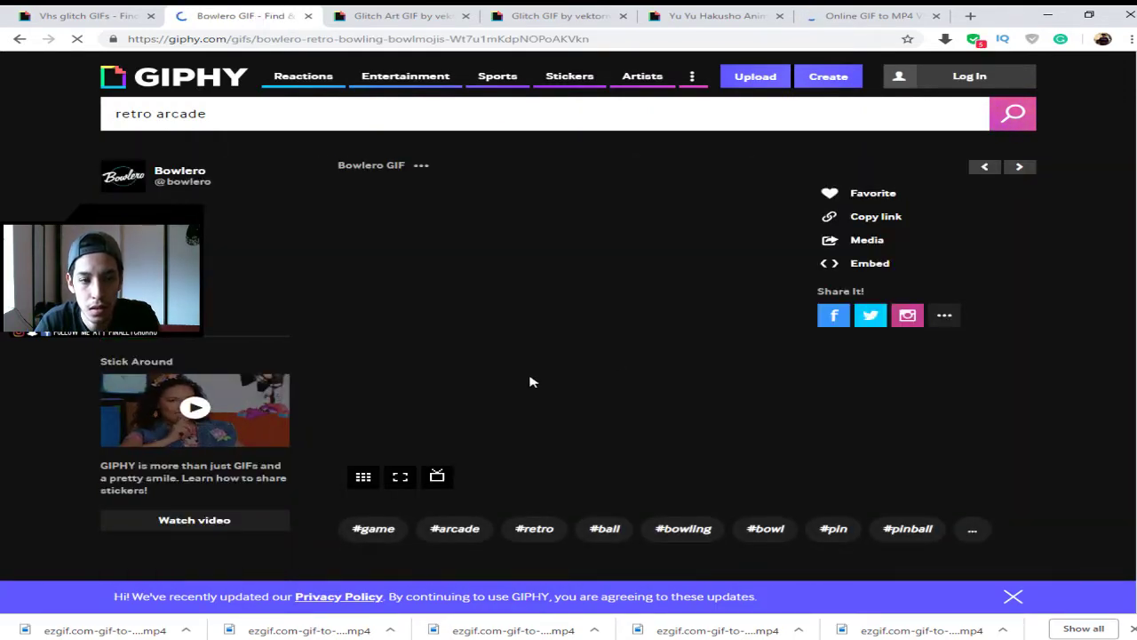
{"action": "scroll", "coordinate": [556, 361], "scroll_direction": "down", "scroll_amount": 3}
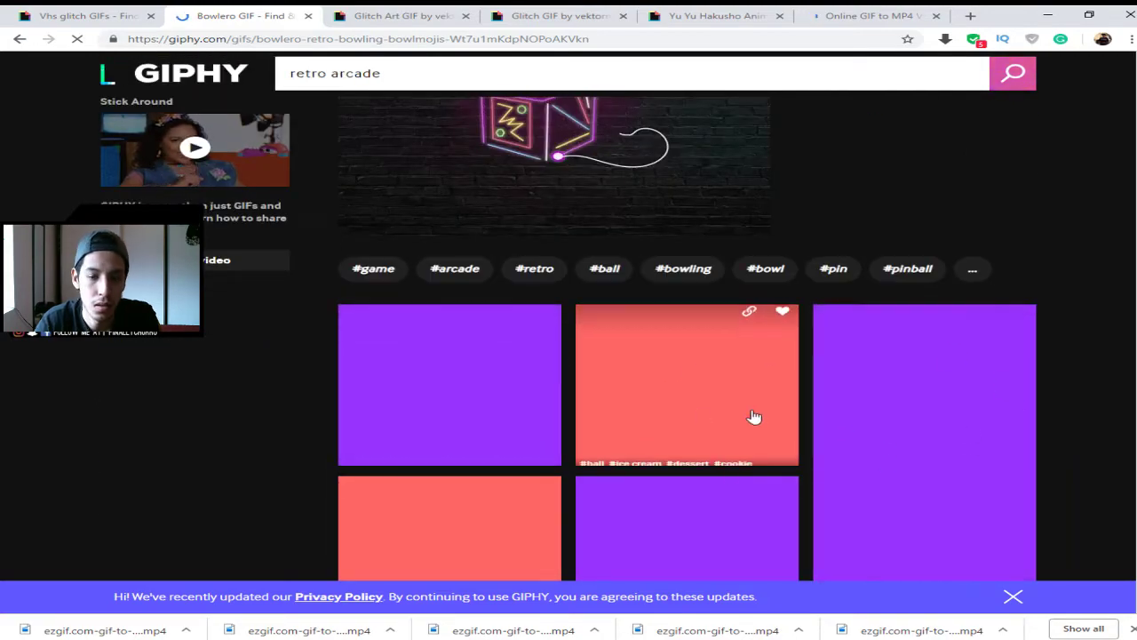
{"action": "scroll", "coordinate": [782, 391], "scroll_direction": "down", "scroll_amount": 2}
{"action": "scroll", "coordinate": [799, 369], "scroll_direction": "down", "scroll_amount": 2}
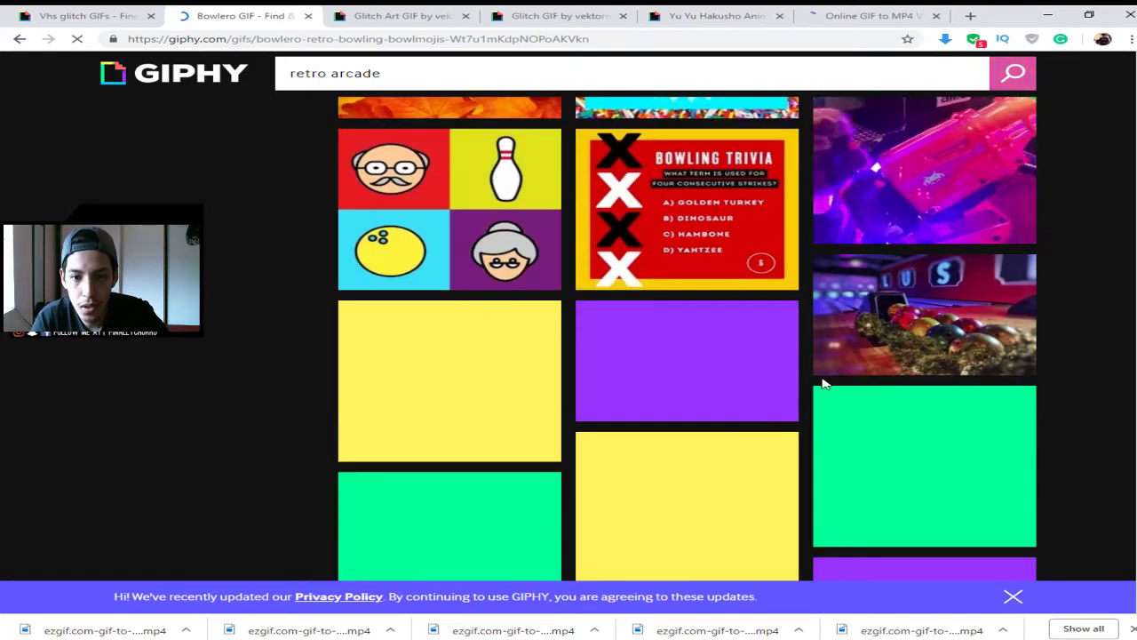
{"action": "scroll", "coordinate": [869, 417], "scroll_direction": "down", "scroll_amount": 2}
{"action": "scroll", "coordinate": [868, 418], "scroll_direction": "down", "scroll_amount": 2}
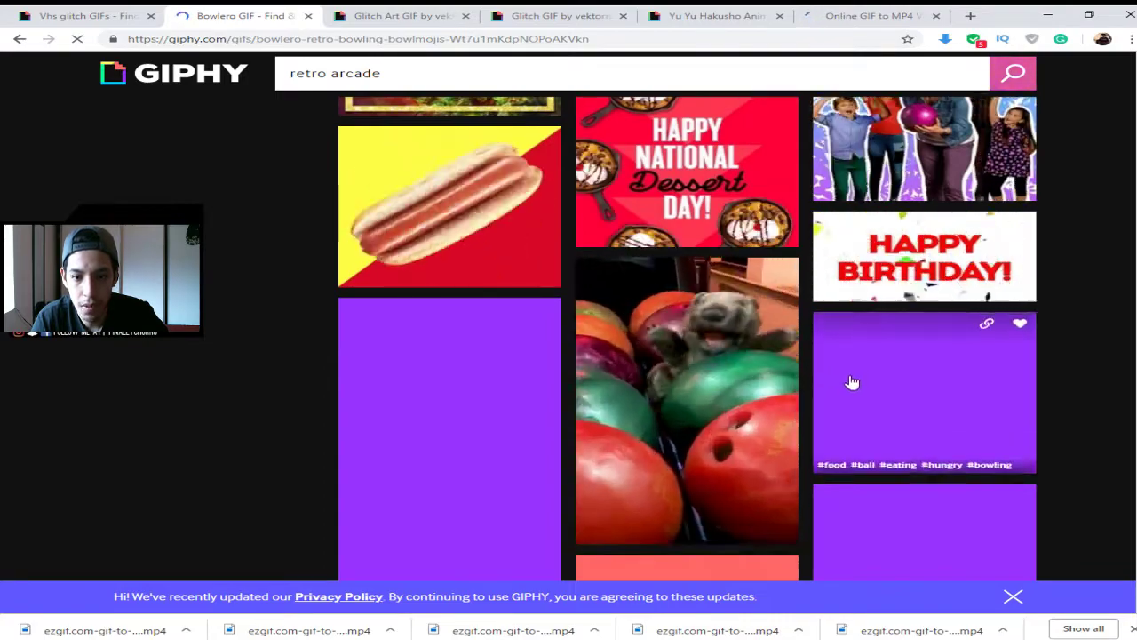
{"action": "scroll", "coordinate": [853, 380], "scroll_direction": "up", "scroll_amount": 9}
{"action": "scroll", "coordinate": [852, 381], "scroll_direction": "down", "scroll_amount": 5}
{"action": "scroll", "coordinate": [853, 385], "scroll_direction": "down", "scroll_amount": 8}
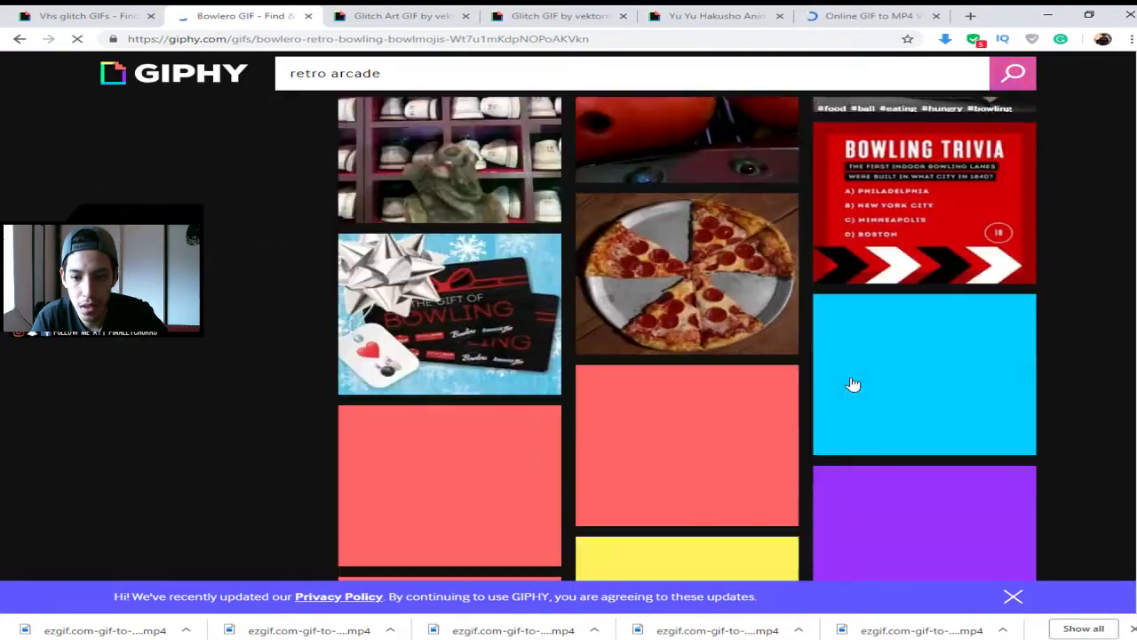
{"action": "scroll", "coordinate": [853, 386], "scroll_direction": "up", "scroll_amount": 15}
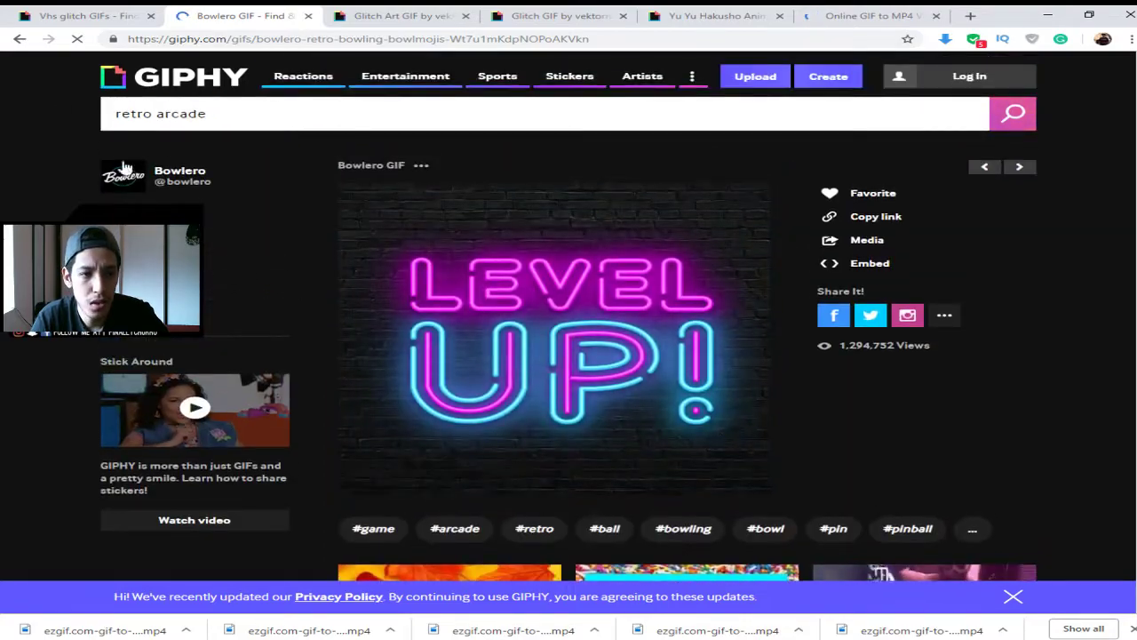
{"action": "left_click", "coordinate": [20, 38]}
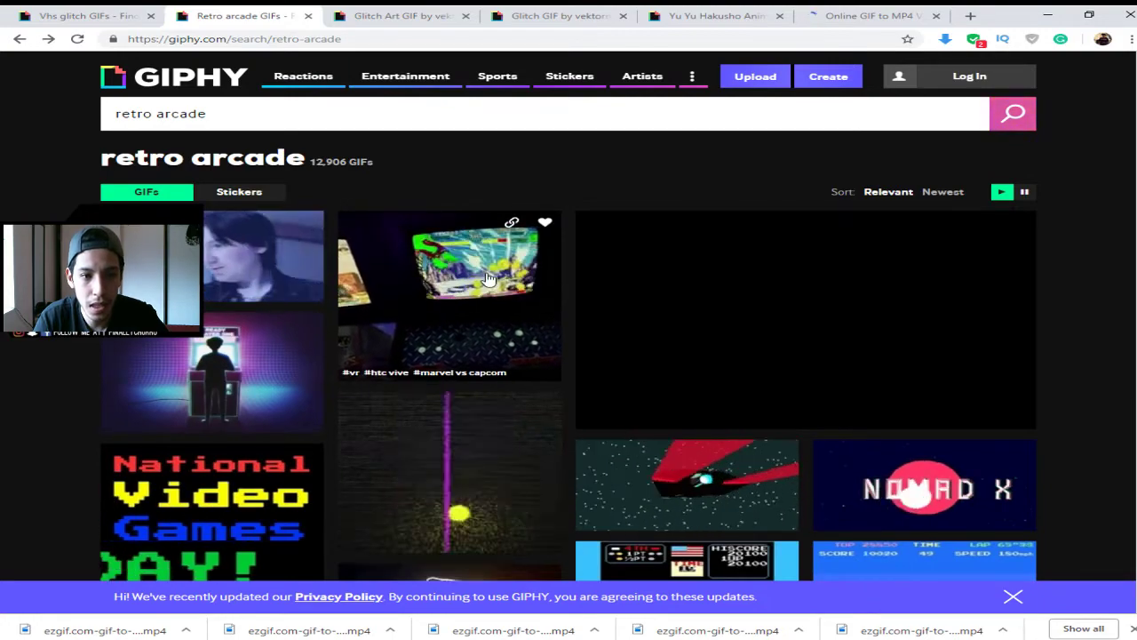
- Open the Sambmotion retro game GIF, then the red arcade cabinet GIF among its related GIFs
{"action": "left_click", "coordinate": [243, 358]}
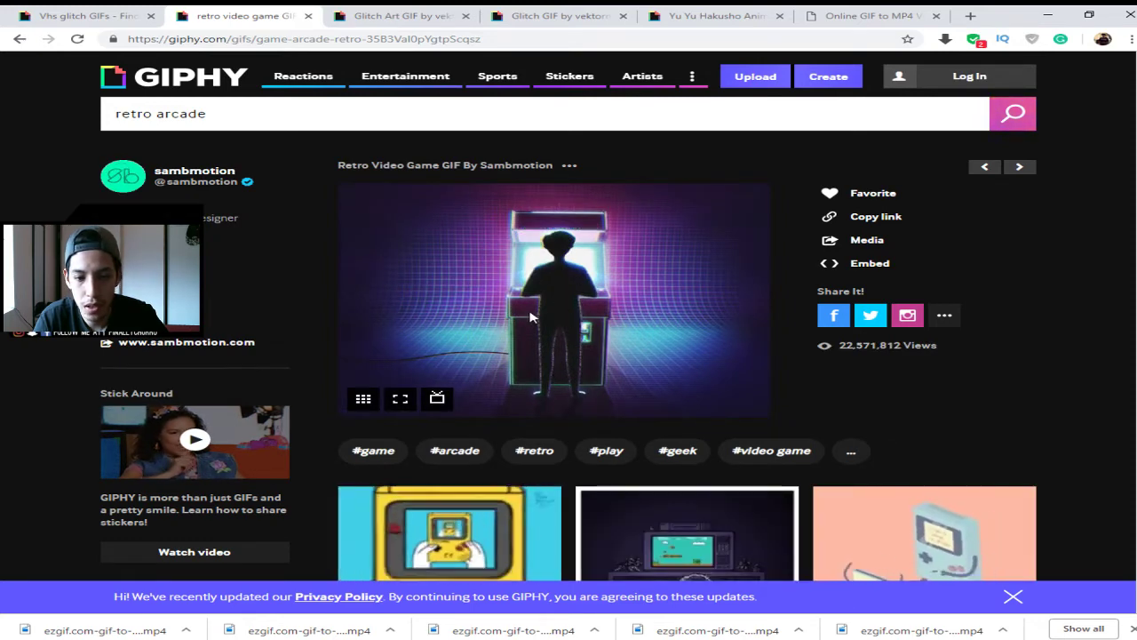
{"action": "scroll", "coordinate": [586, 342], "scroll_direction": "down", "scroll_amount": 2}
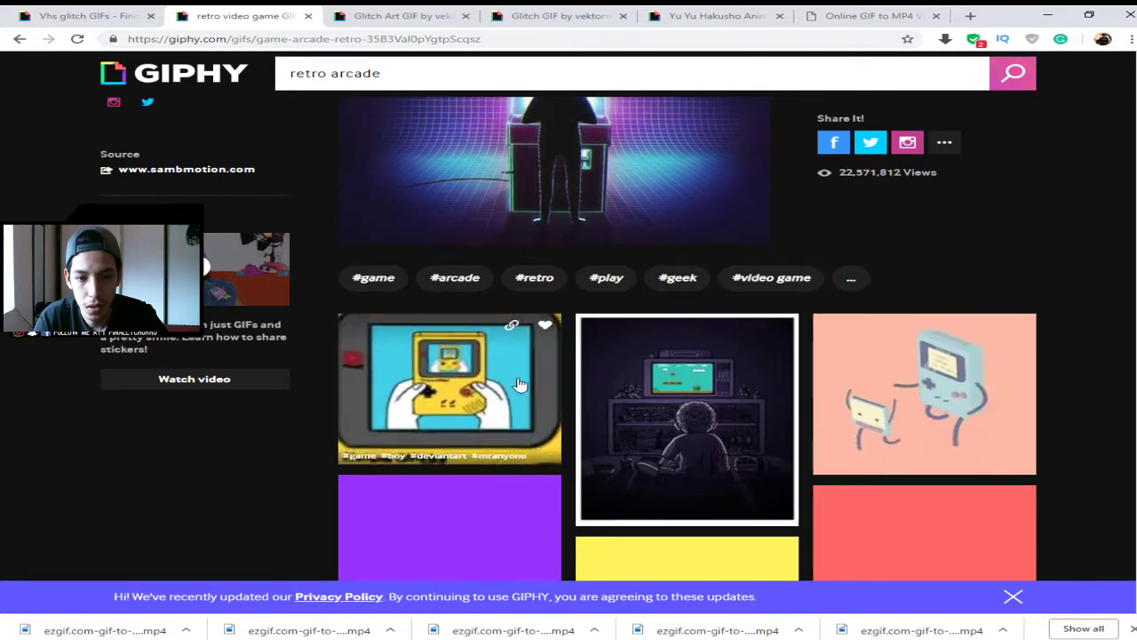
{"action": "scroll", "coordinate": [728, 431], "scroll_direction": "down", "scroll_amount": 1}
{"action": "scroll", "coordinate": [984, 310], "scroll_direction": "down", "scroll_amount": 2}
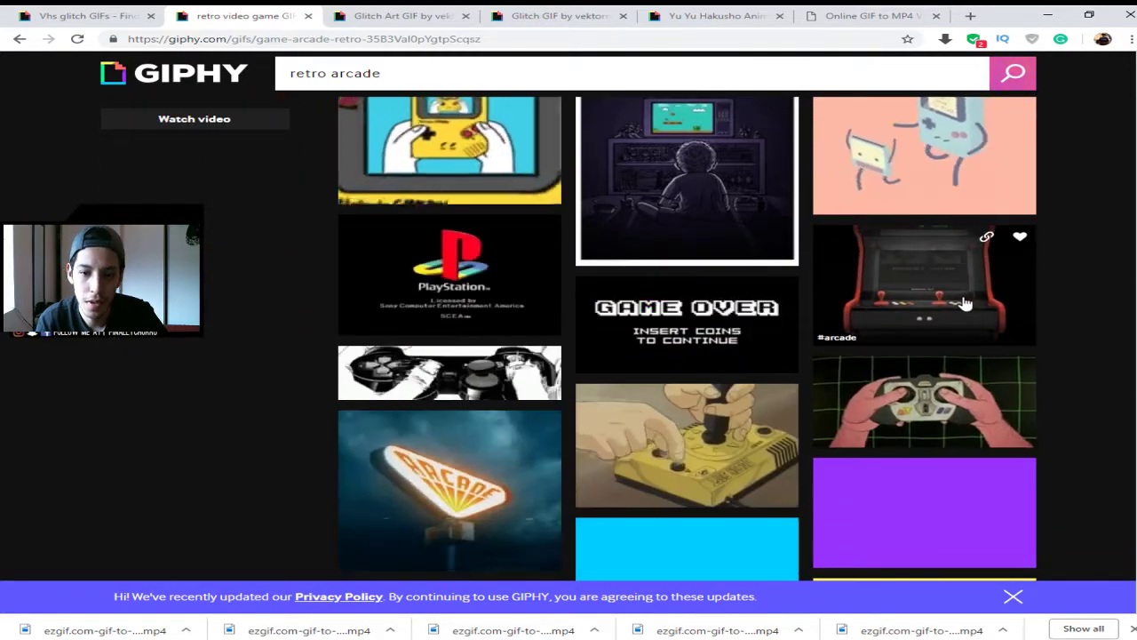
{"action": "left_click", "coordinate": [965, 304]}
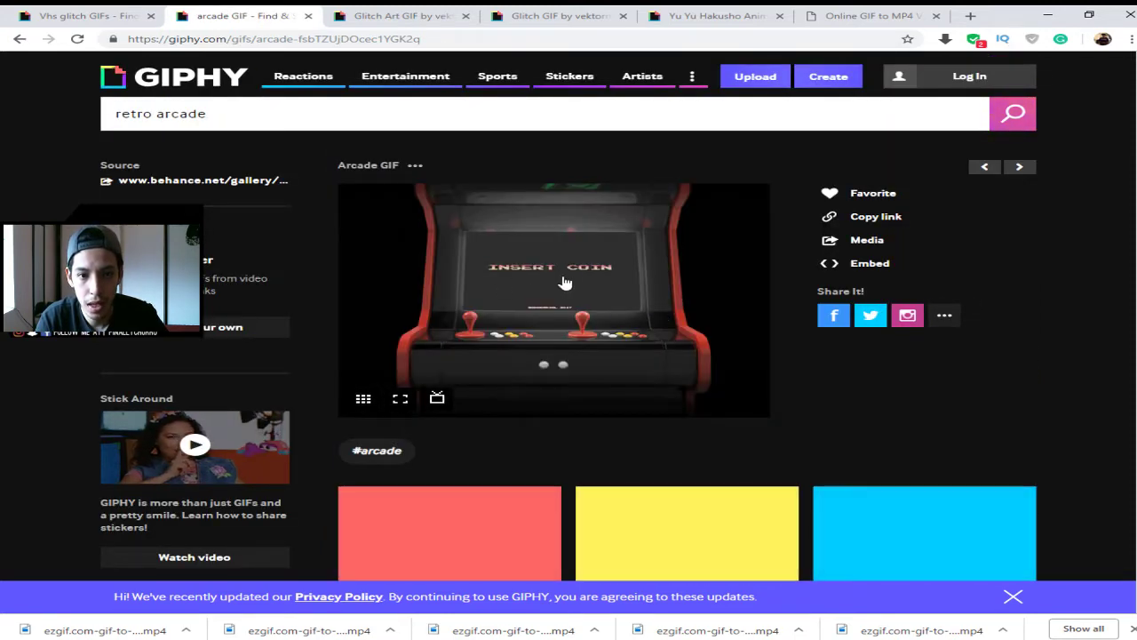
- Show the arcade GIF's Links panel and select its direct GIF link
{"action": "scroll", "coordinate": [605, 311], "scroll_direction": "down", "scroll_amount": 4}
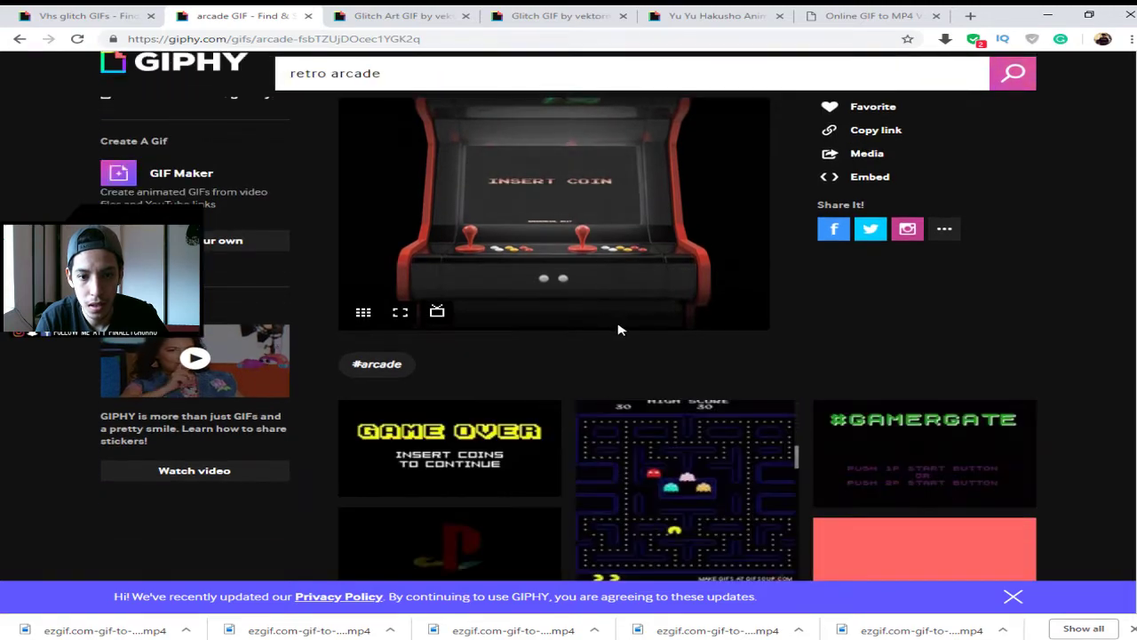
{"action": "scroll", "coordinate": [623, 333], "scroll_direction": "down", "scroll_amount": 1}
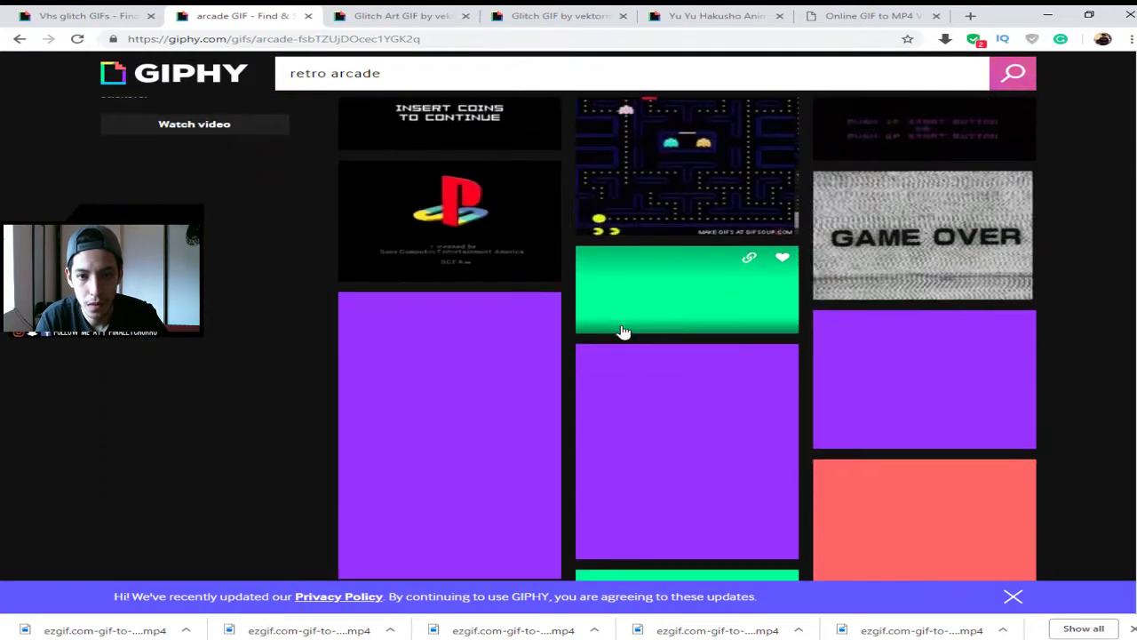
{"action": "scroll", "coordinate": [623, 332], "scroll_direction": "up", "scroll_amount": 5}
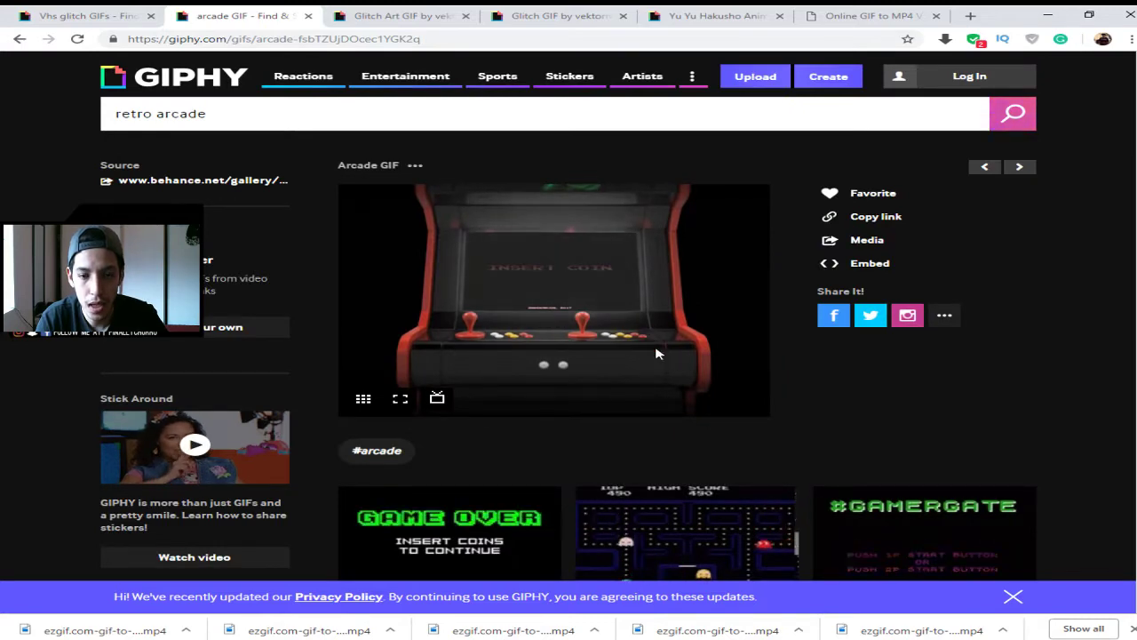
{"action": "left_click", "coordinate": [876, 218]}
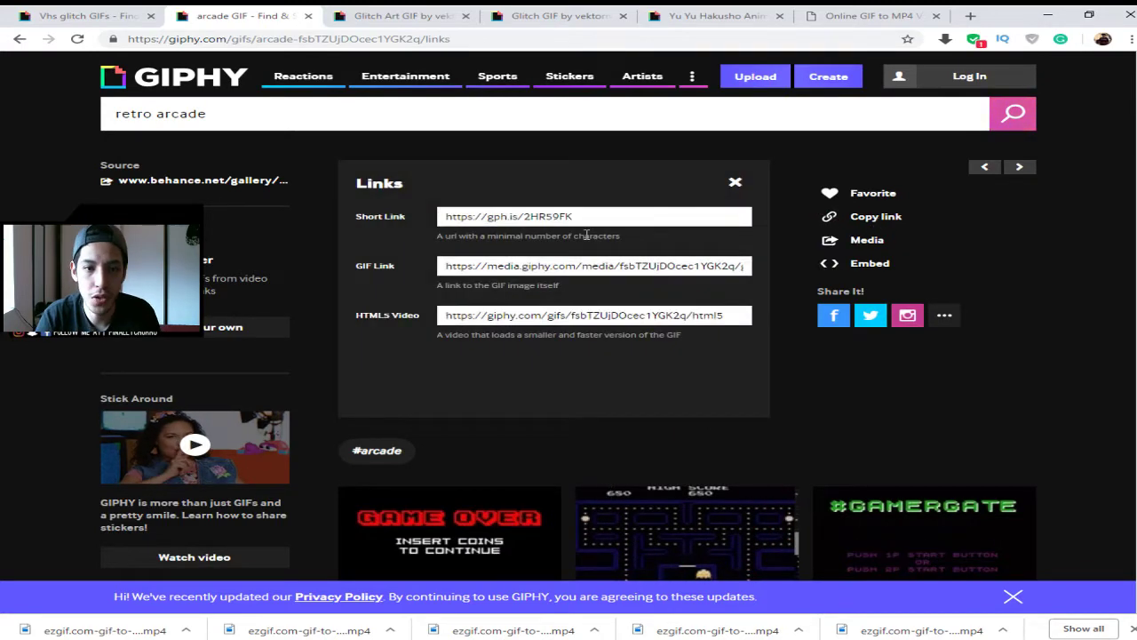
{"action": "left_click", "coordinate": [594, 267]}
- Copy the arcade GIF link and upload it to a fresh ezgif GIF to MP4 converter
{"action": "key", "text": "ctrl+c"}
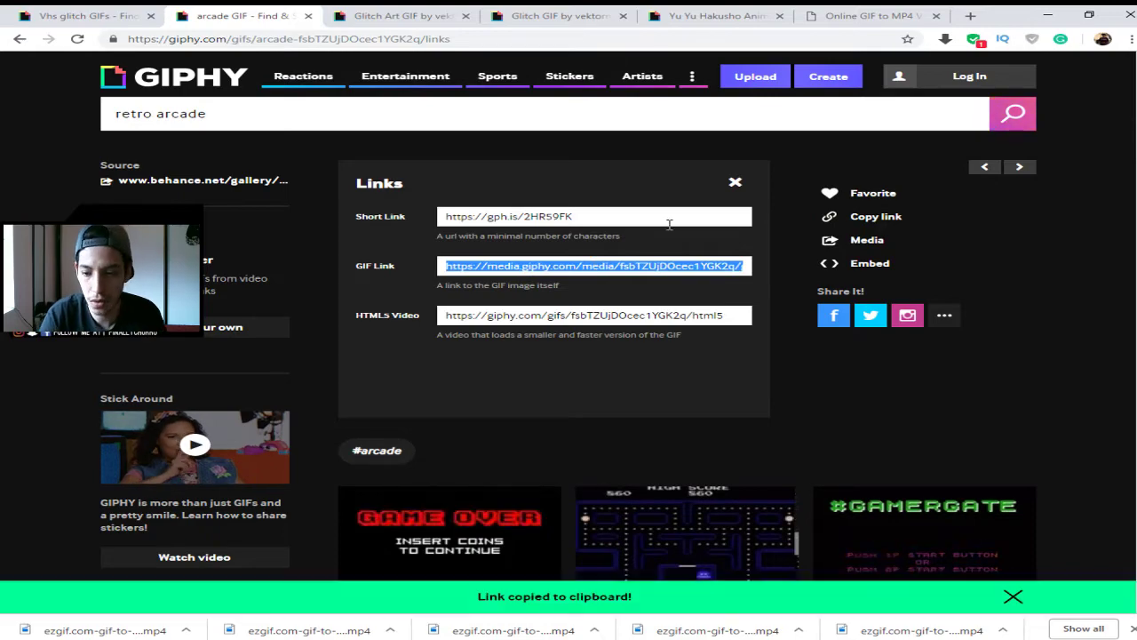
{"action": "left_click", "coordinate": [908, 11]}
{"action": "scroll", "coordinate": [690, 431], "scroll_direction": "up", "scroll_amount": 5}
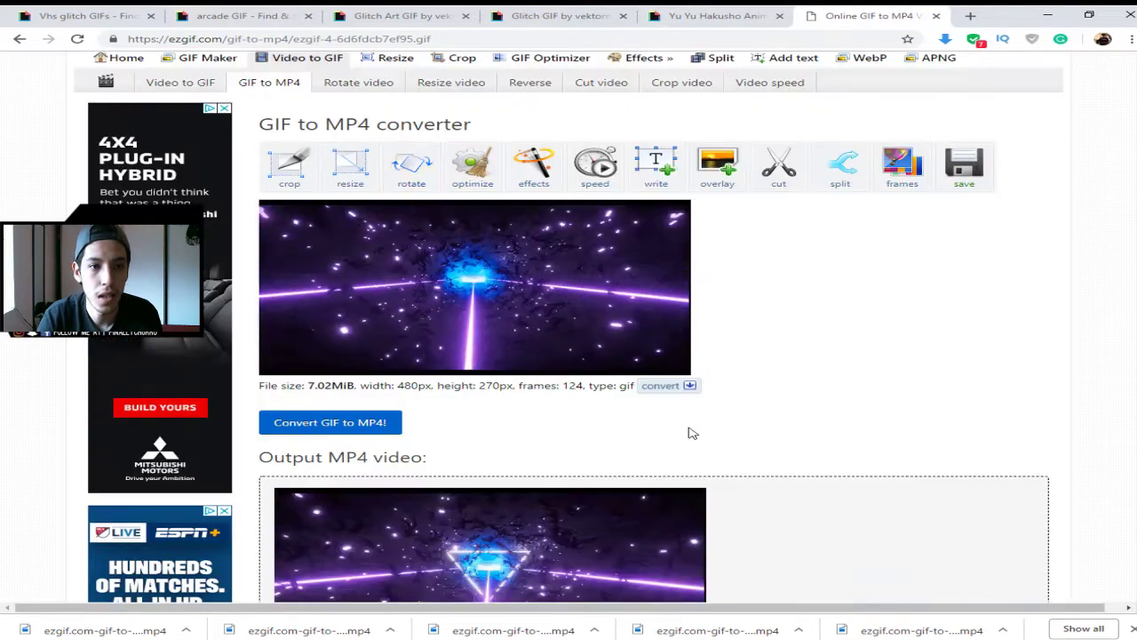
{"action": "left_click", "coordinate": [275, 93]}
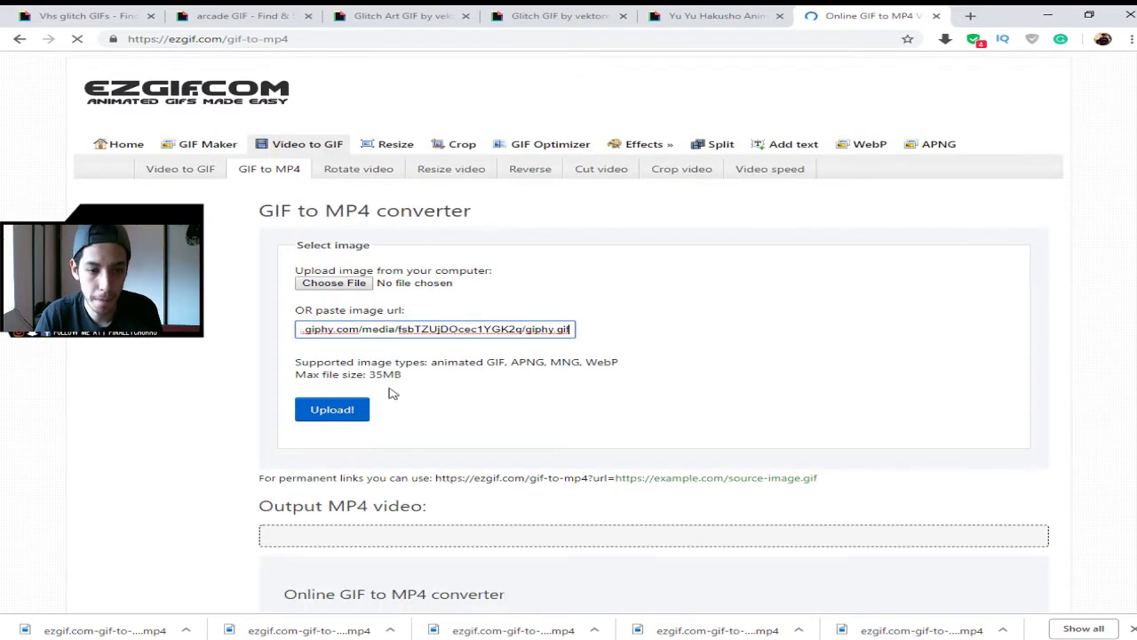
{"action": "left_click", "coordinate": [314, 413]}
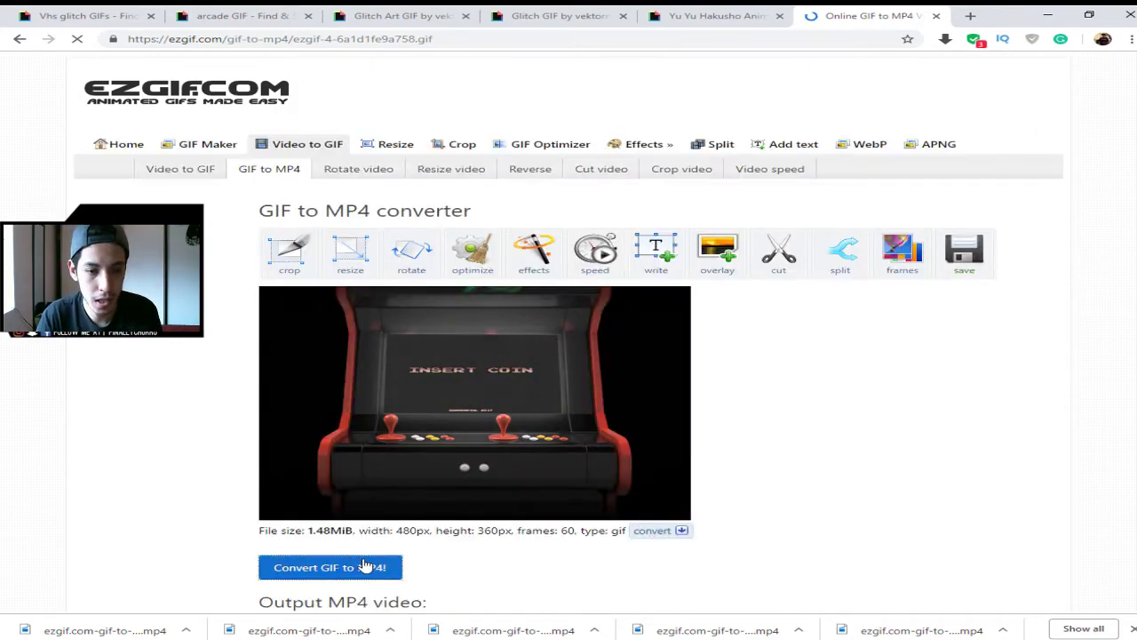
- Download the converted 1-second, 27.89KiB arcade MP4
{"action": "scroll", "coordinate": [654, 491], "scroll_direction": "down", "scroll_amount": 4}
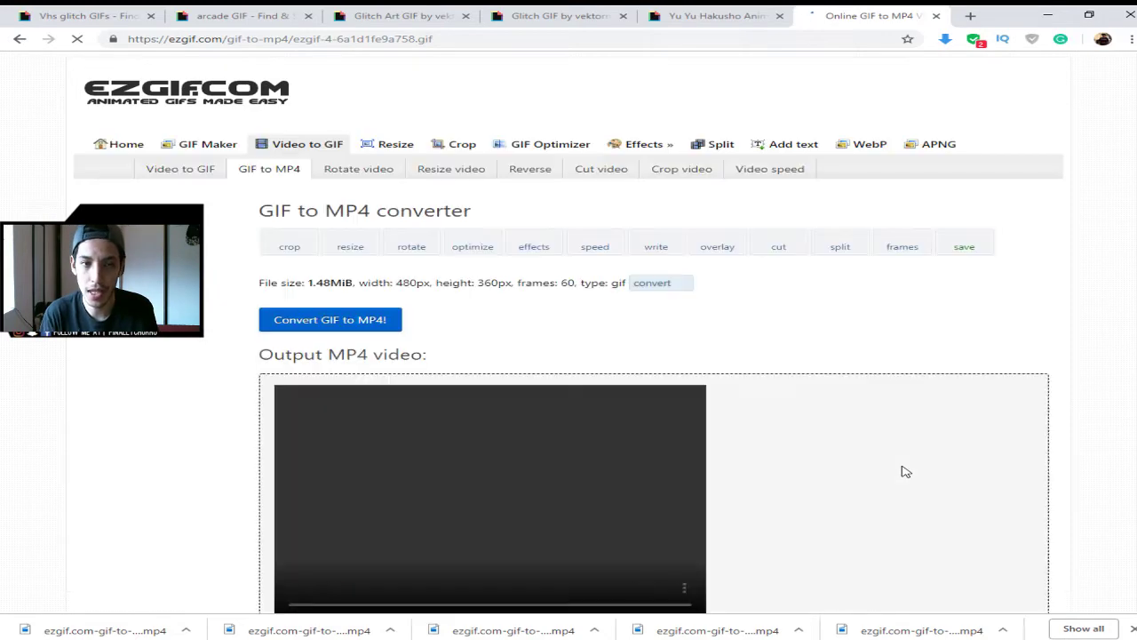
{"action": "scroll", "coordinate": [901, 470], "scroll_direction": "down", "scroll_amount": 3}
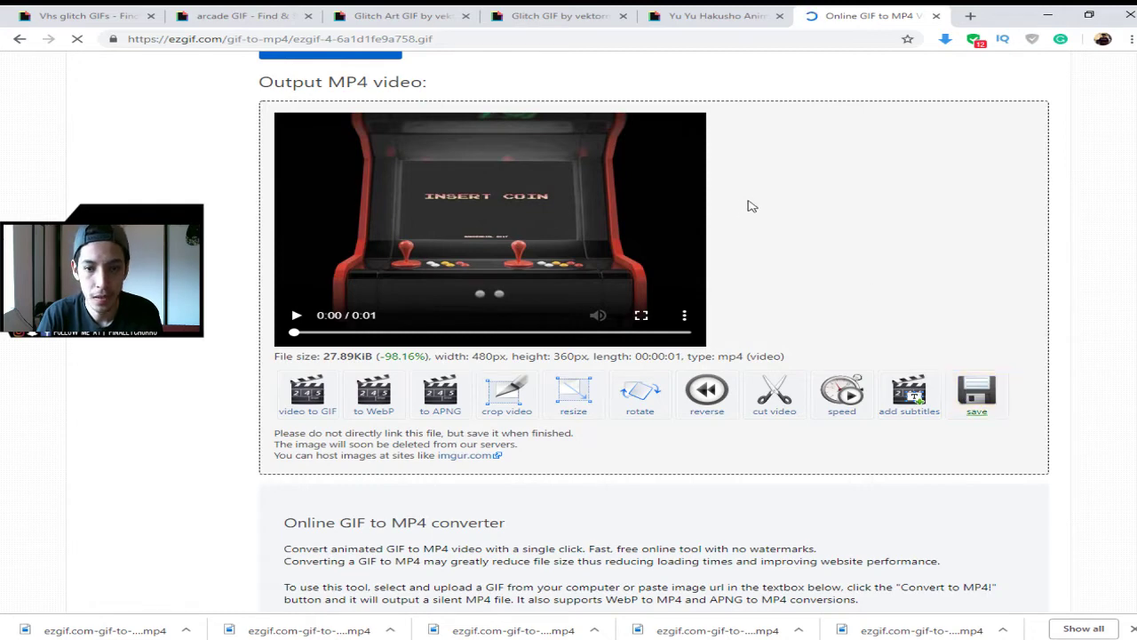
{"action": "left_click", "coordinate": [995, 400]}
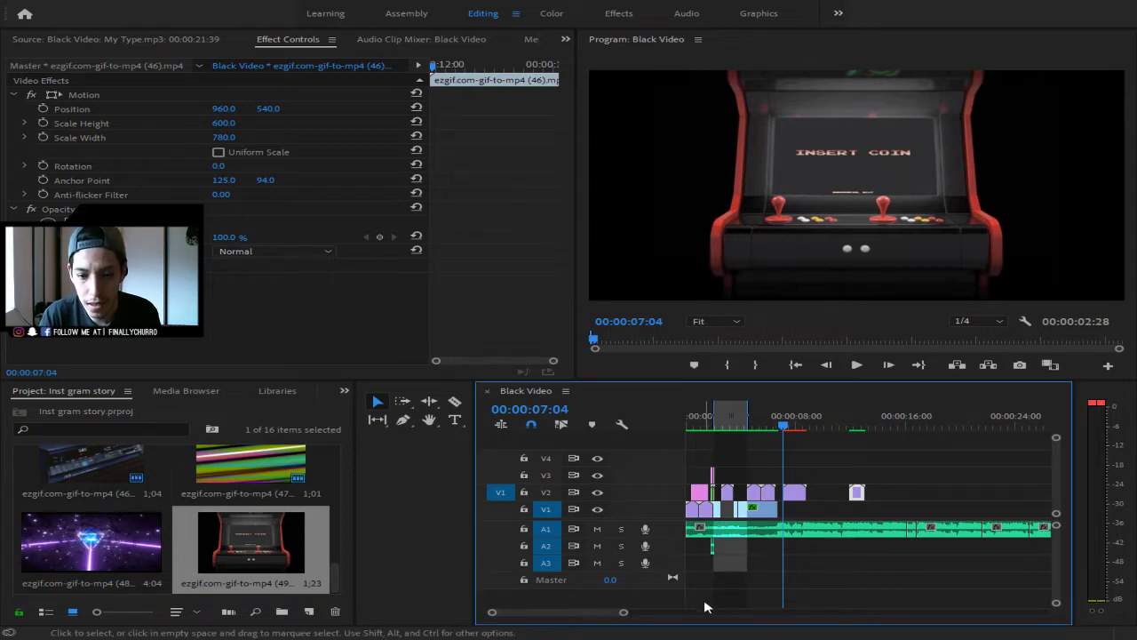
- Butt the arcade clip (49) against clip (47) on V2 and play the cut
{"action": "left_click_drag", "start_coordinate": [623, 612], "coordinate": [574, 630]}
{"action": "left_click_drag", "start_coordinate": [902, 497], "coordinate": [871, 496]}
{"action": "left_click", "coordinate": [824, 428]}
{"action": "key", "text": "space"}
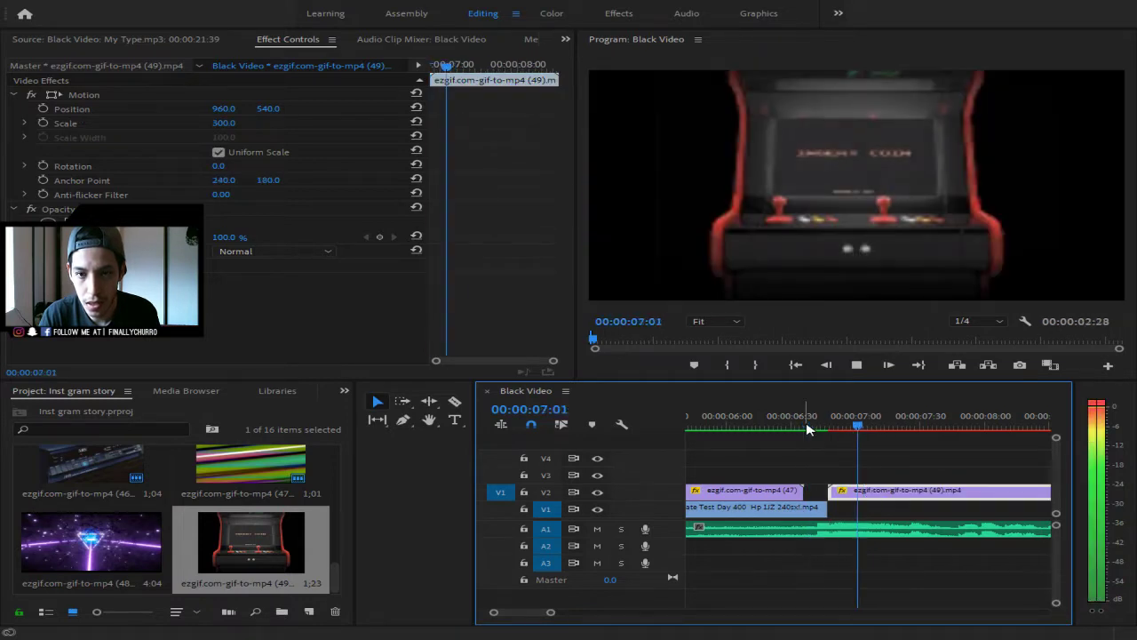
{"action": "key", "text": "space"}
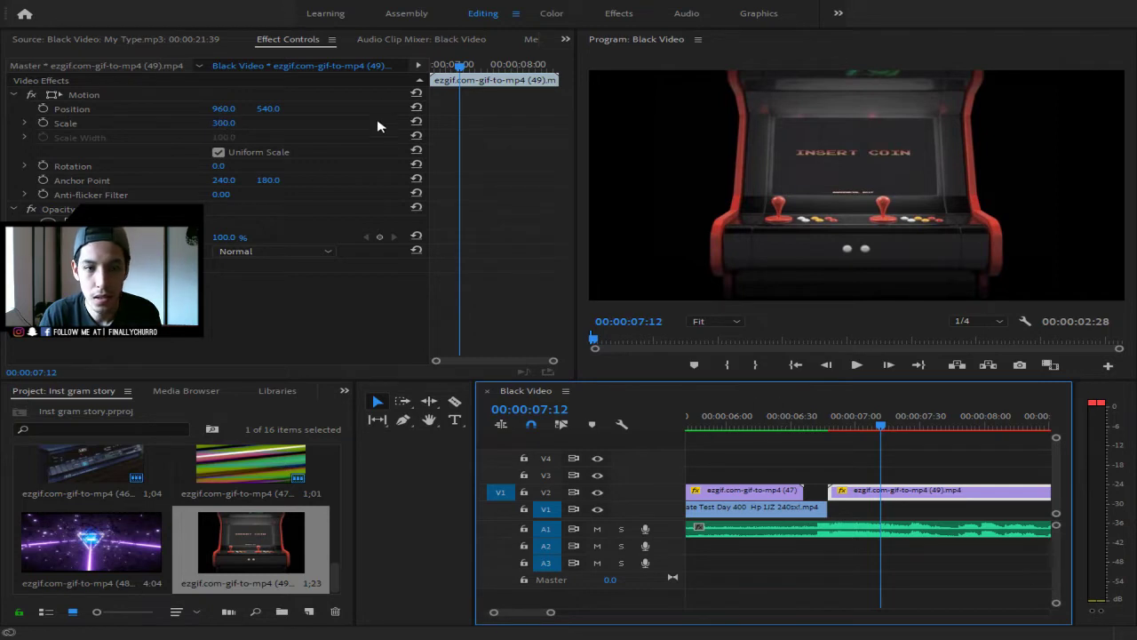
- Keep the arcade clip's Uniform Scale at 300 and preview the cut into it again
{"action": "left_click", "coordinate": [235, 122]}
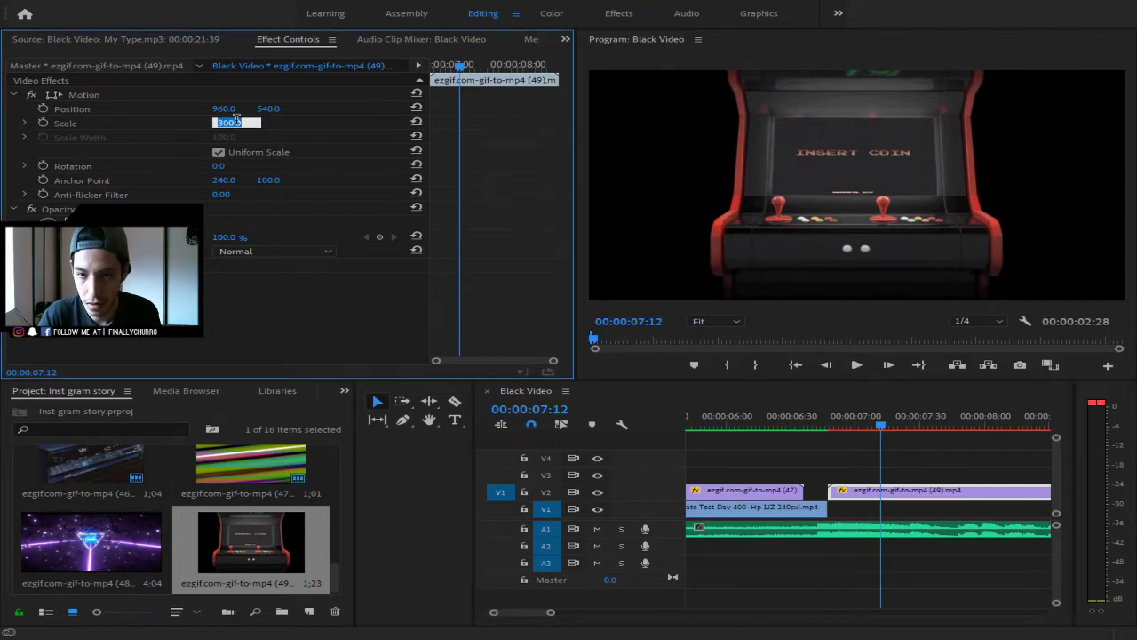
{"action": "left_click", "coordinate": [256, 156]}
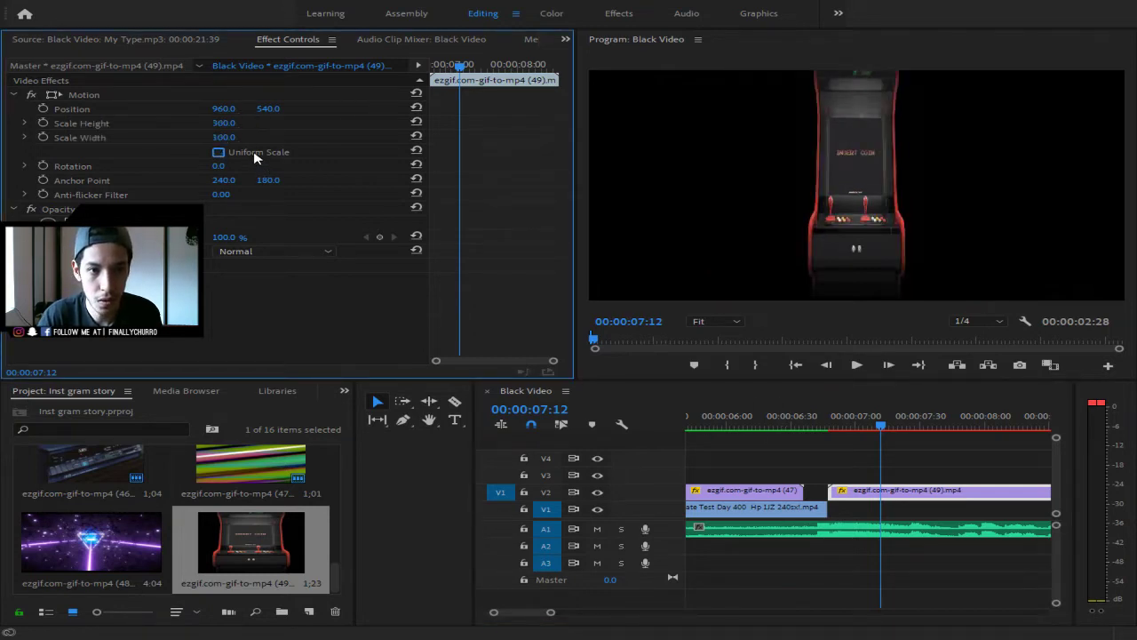
{"action": "left_click", "coordinate": [255, 156]}
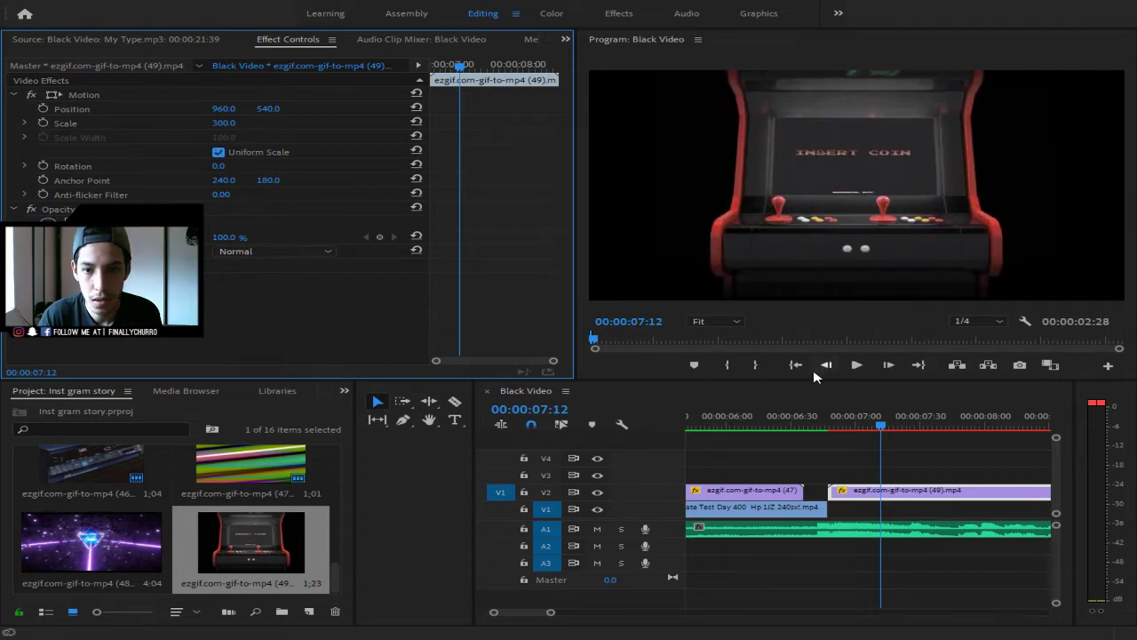
{"action": "left_click", "coordinate": [855, 364]}
{"action": "left_click", "coordinate": [779, 430]}
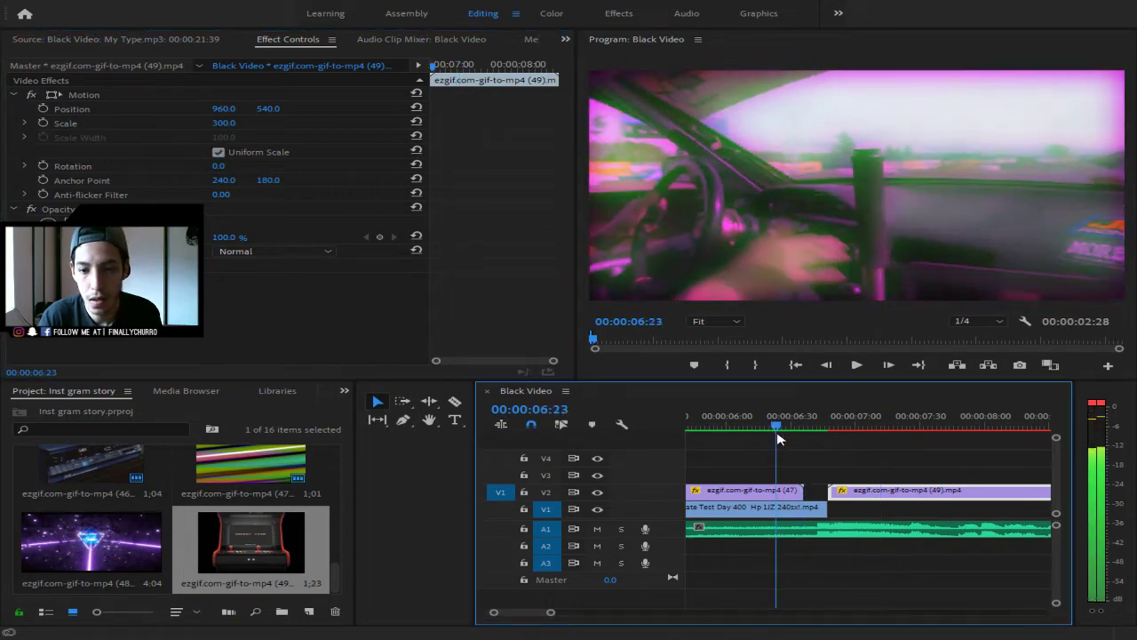
{"action": "key", "text": "space"}
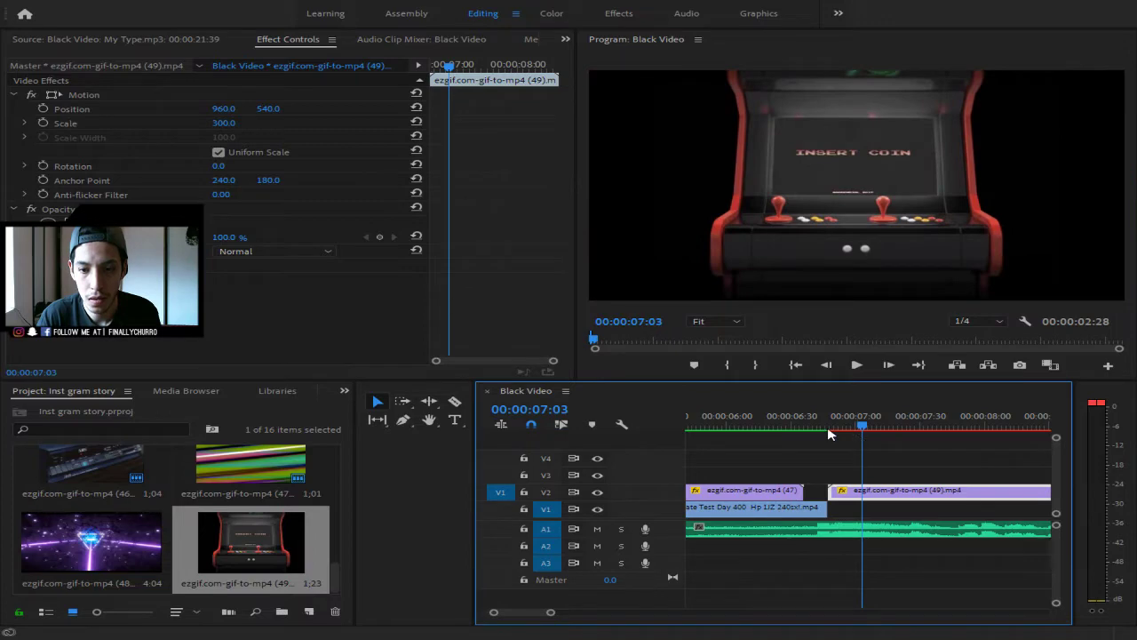
{"action": "left_click_drag", "start_coordinate": [868, 423], "coordinate": [816, 428]}
{"action": "key", "text": "space"}
{"action": "key", "text": "space"}
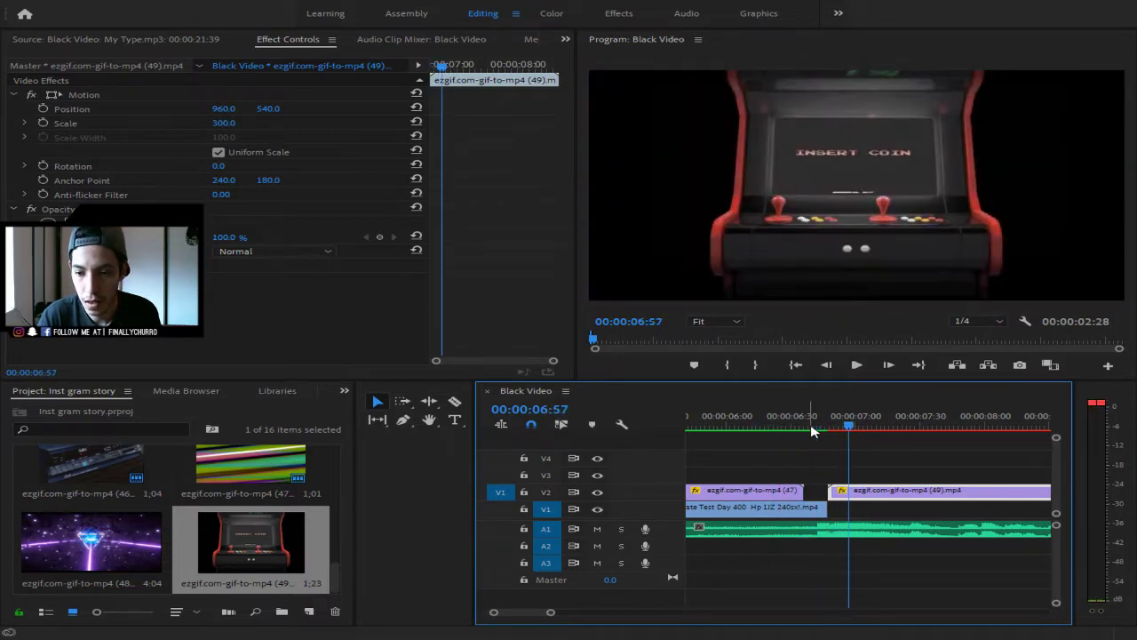
{"action": "left_click", "coordinate": [395, 504]}
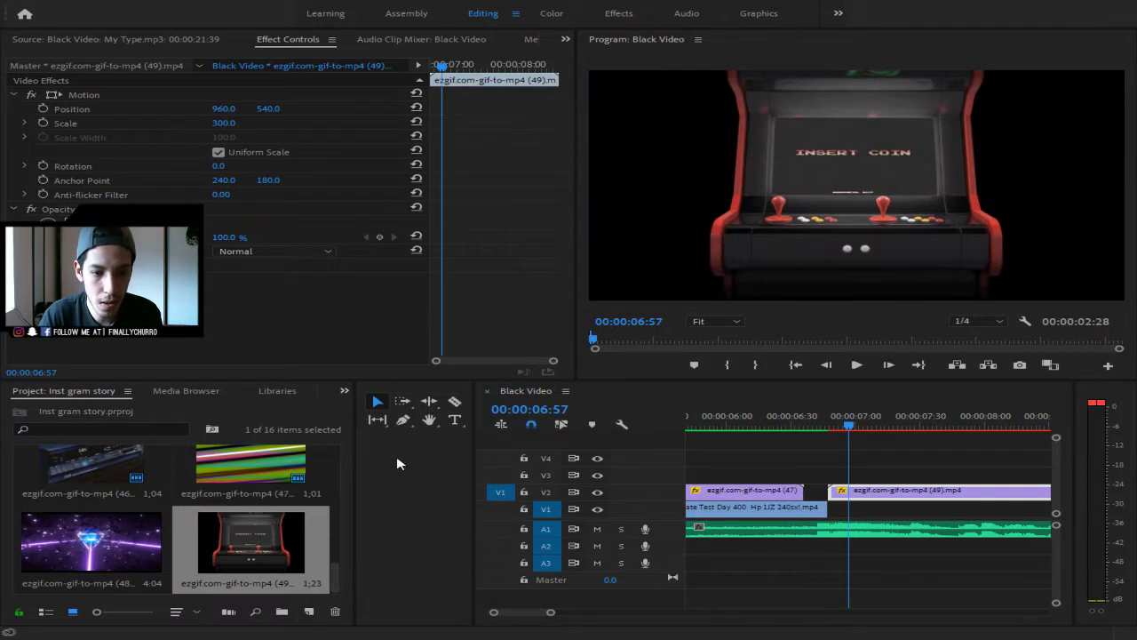
{"action": "key", "text": "shift+7"}
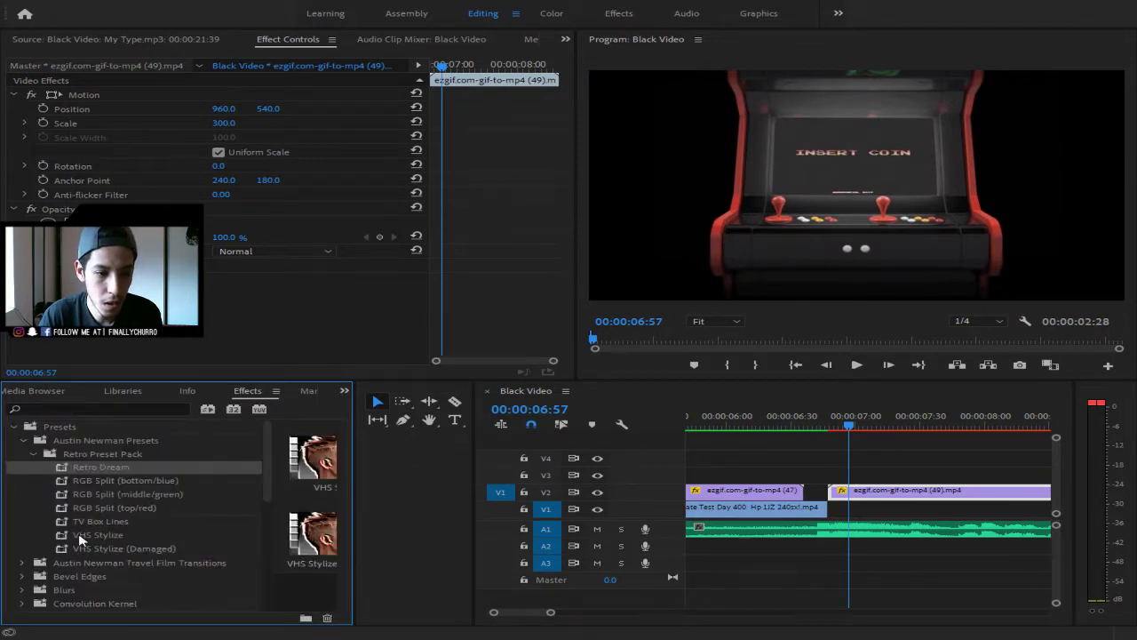
- Lay the 01 Zoom Out transition on V3 over the cut and delete its audio clips
{"action": "left_click", "coordinate": [363, 405]}
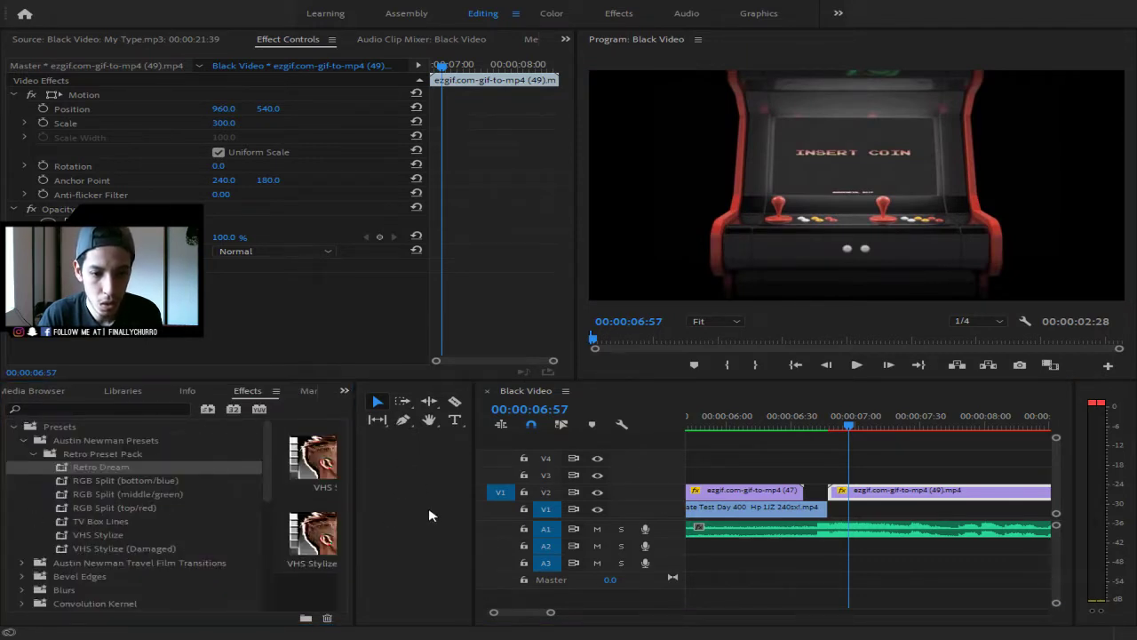
{"action": "key", "text": "shift+1"}
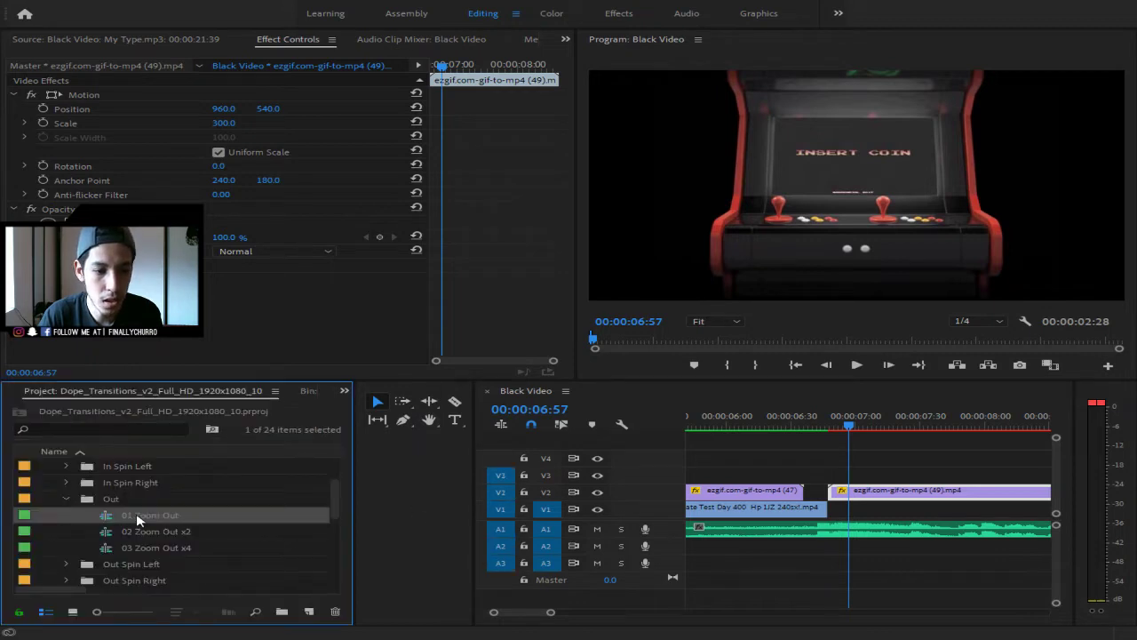
{"action": "scroll", "coordinate": [138, 521], "scroll_direction": "down", "scroll_amount": 1}
{"action": "left_click_drag", "start_coordinate": [126, 499], "coordinate": [839, 541]}
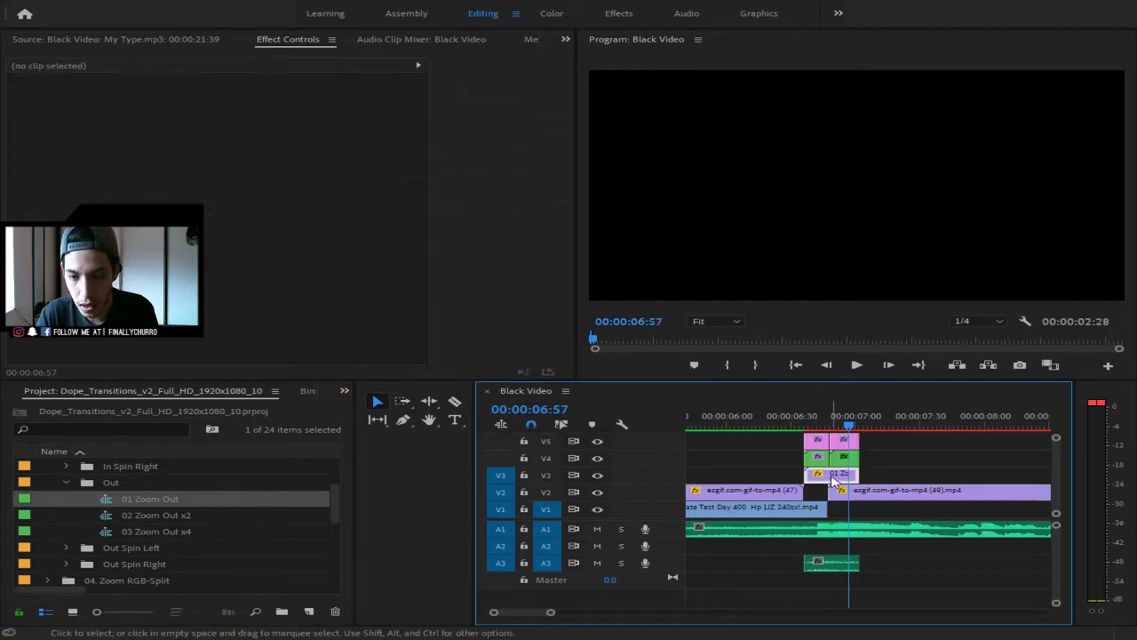
{"action": "left_click_drag", "start_coordinate": [891, 478], "coordinate": [821, 475]}
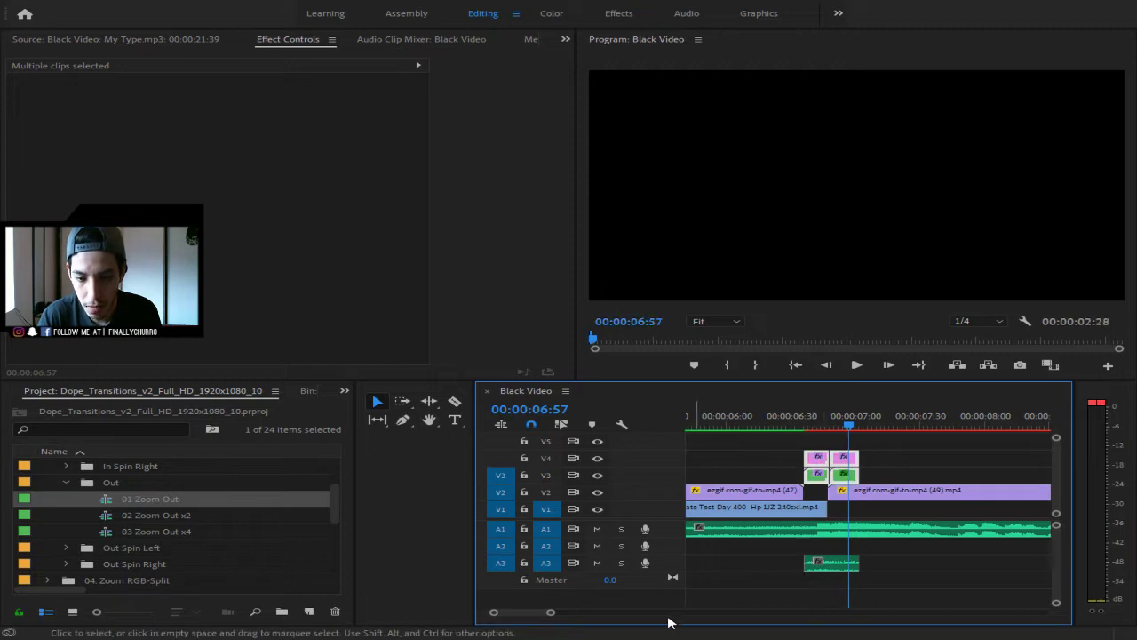
{"action": "left_click_drag", "start_coordinate": [552, 612], "coordinate": [597, 613]}
{"action": "left_click_drag", "start_coordinate": [902, 602], "coordinate": [721, 545]}
{"action": "key", "text": "Delete"}
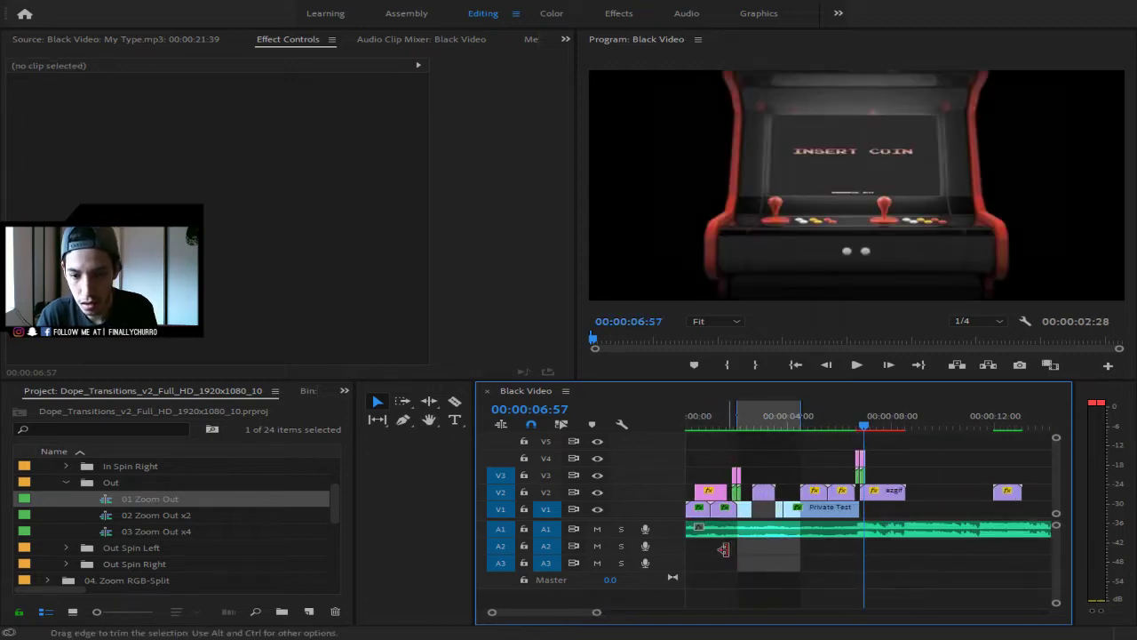
- Mark an In point at 06:32 and an Out point at 08:34 around the transition
{"action": "left_click_drag", "start_coordinate": [597, 613], "coordinate": [545, 613]}
{"action": "left_click_drag", "start_coordinate": [860, 429], "coordinate": [794, 426]}
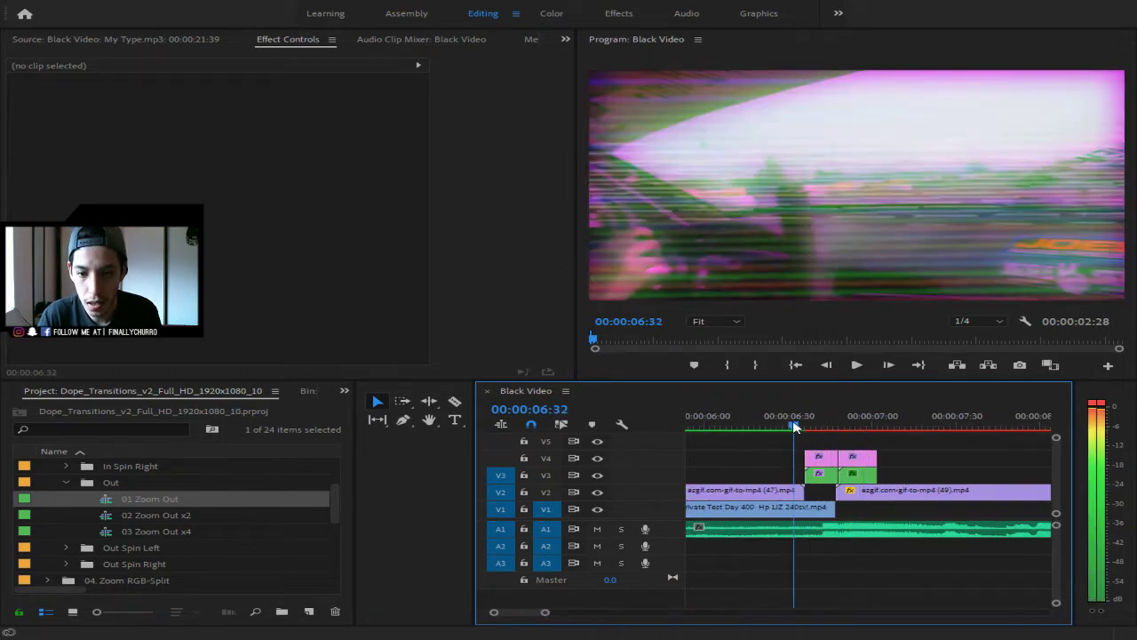
{"action": "left_click", "coordinate": [728, 365]}
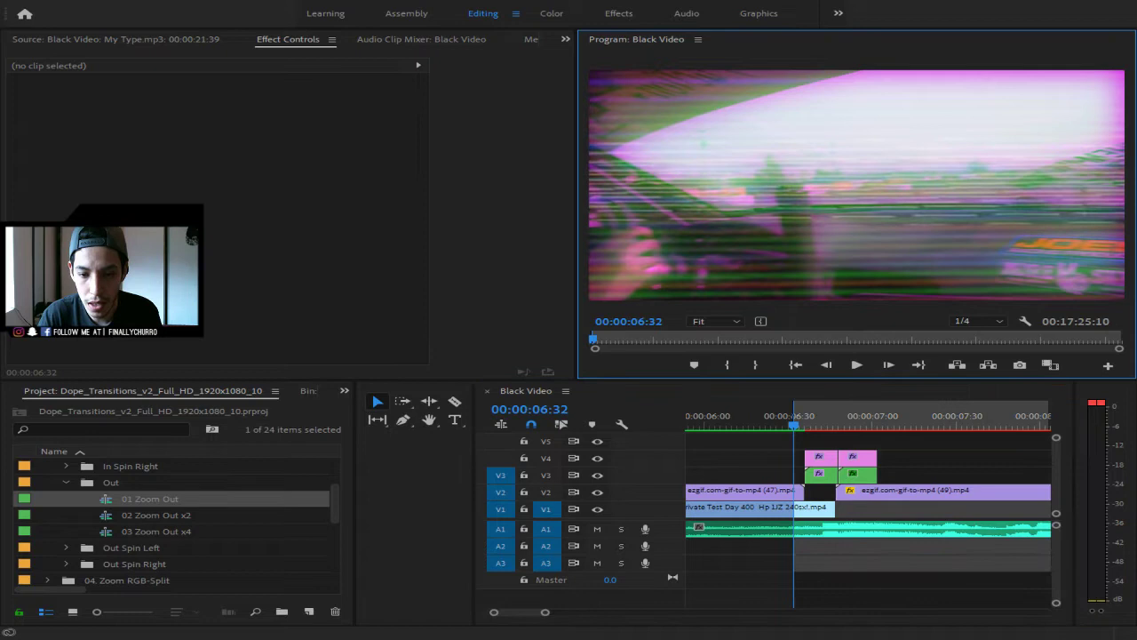
{"action": "left_click", "coordinate": [552, 614]}
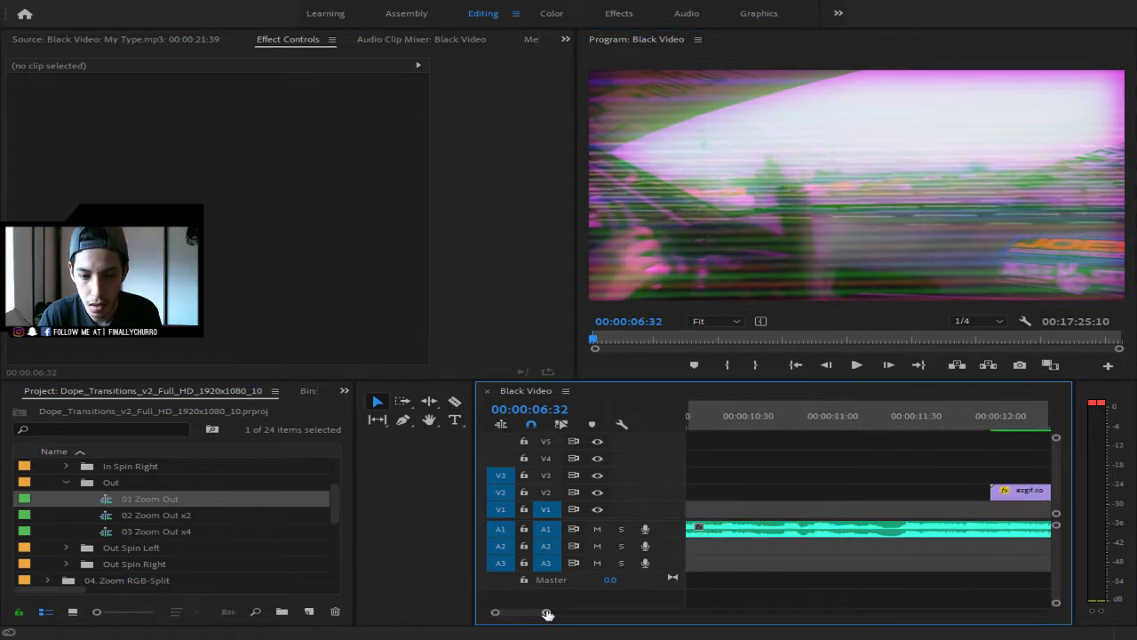
{"action": "left_click_drag", "start_coordinate": [547, 613], "coordinate": [599, 613]}
{"action": "left_click", "coordinate": [878, 426]}
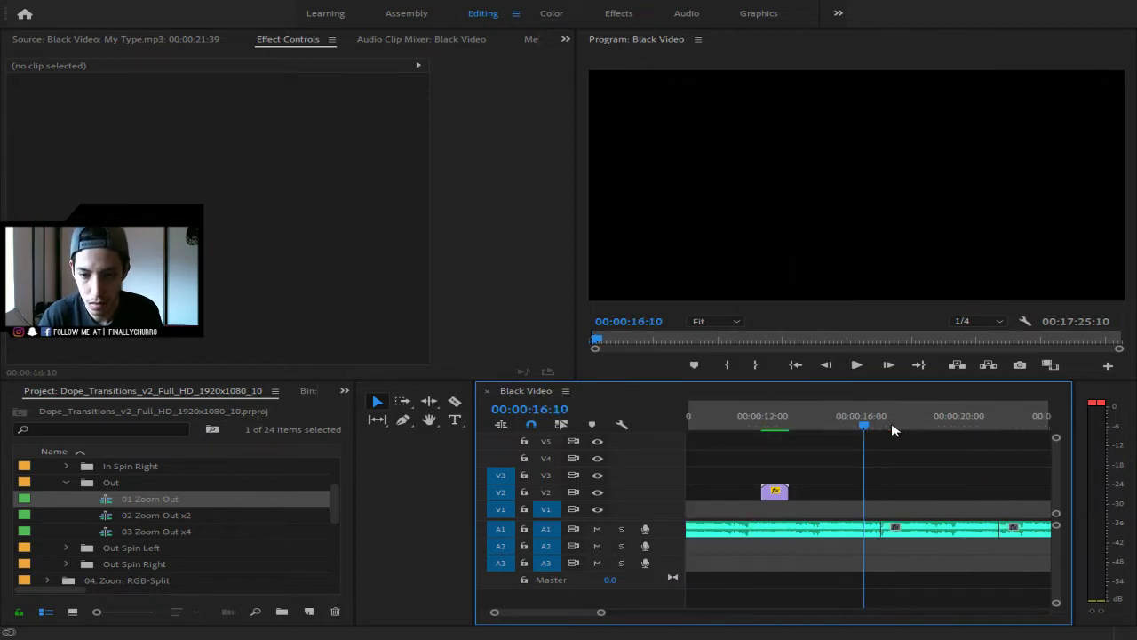
{"action": "key", "text": "Up"}
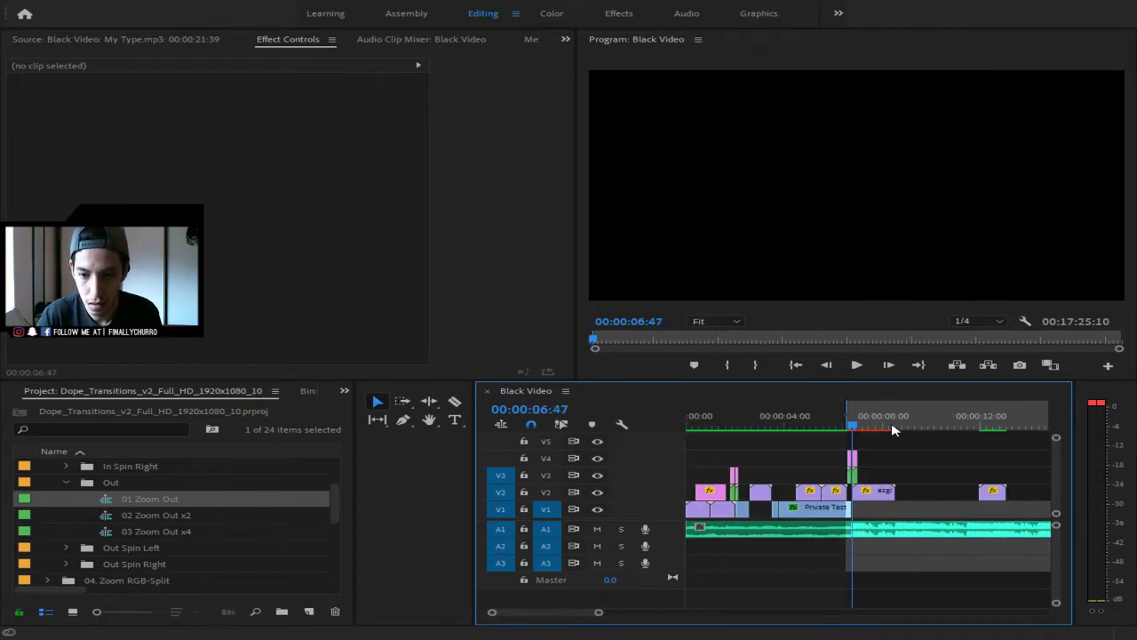
{"action": "left_click", "coordinate": [894, 429]}
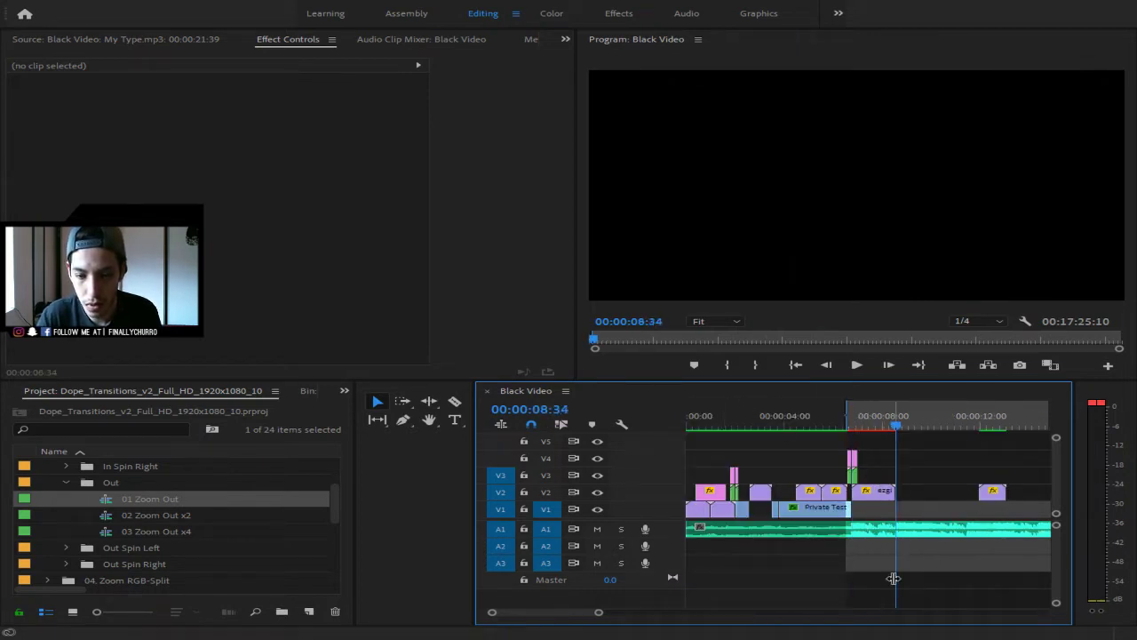
{"action": "mouse_move", "coordinate": [599, 611]}
{"action": "left_mouse_down"}
{"action": "mouse_move", "coordinate": [526, 612]}
{"action": "mouse_move", "coordinate": [612, 606]}
{"action": "left_mouse_up"}
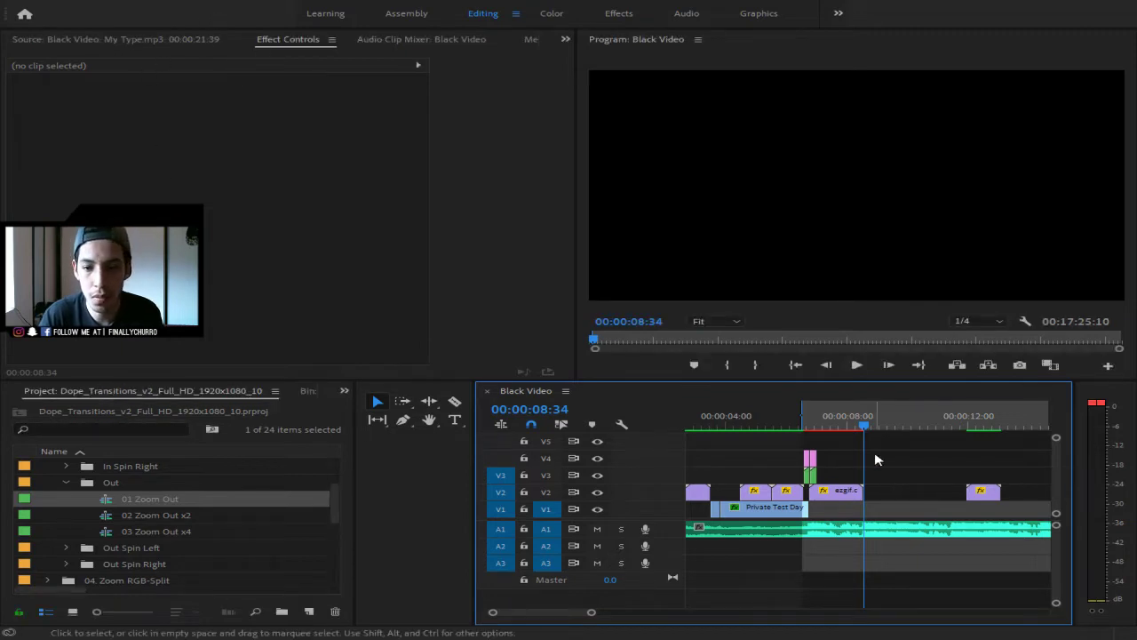
{"action": "left_click", "coordinate": [753, 365]}
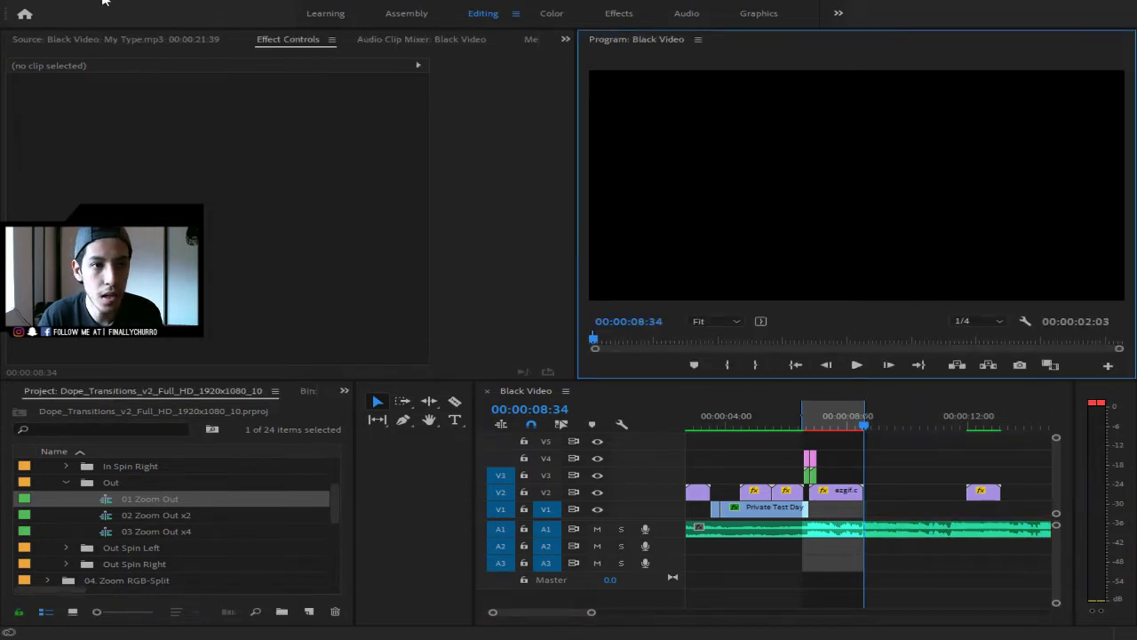
- Render previews for the 06:32–08:34 range and play the zoom-out onto the INSERT COIN screen
{"action": "left_click", "coordinate": [197, 44]}
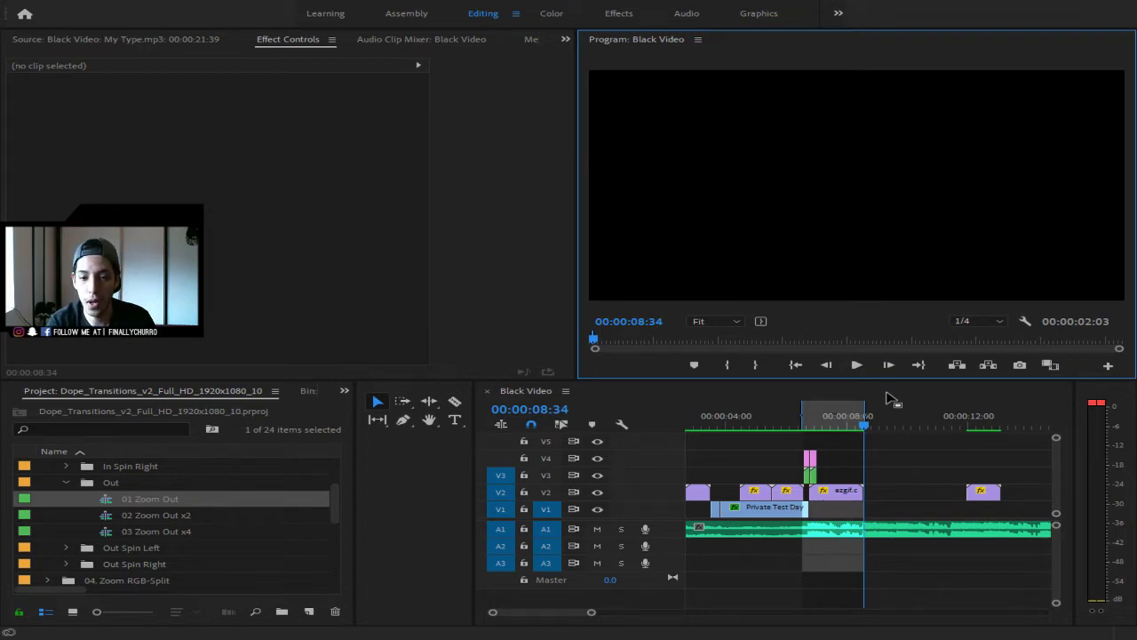
{"action": "left_click_drag", "start_coordinate": [863, 427], "coordinate": [772, 428]}
{"action": "key", "text": "space"}
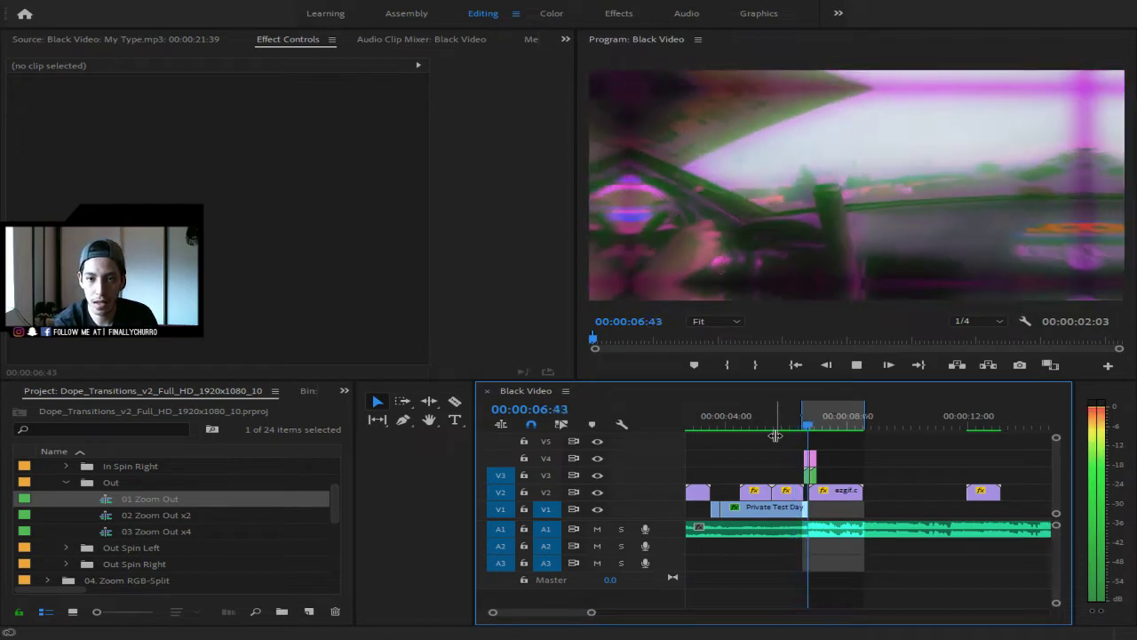
{"action": "key", "text": "space"}
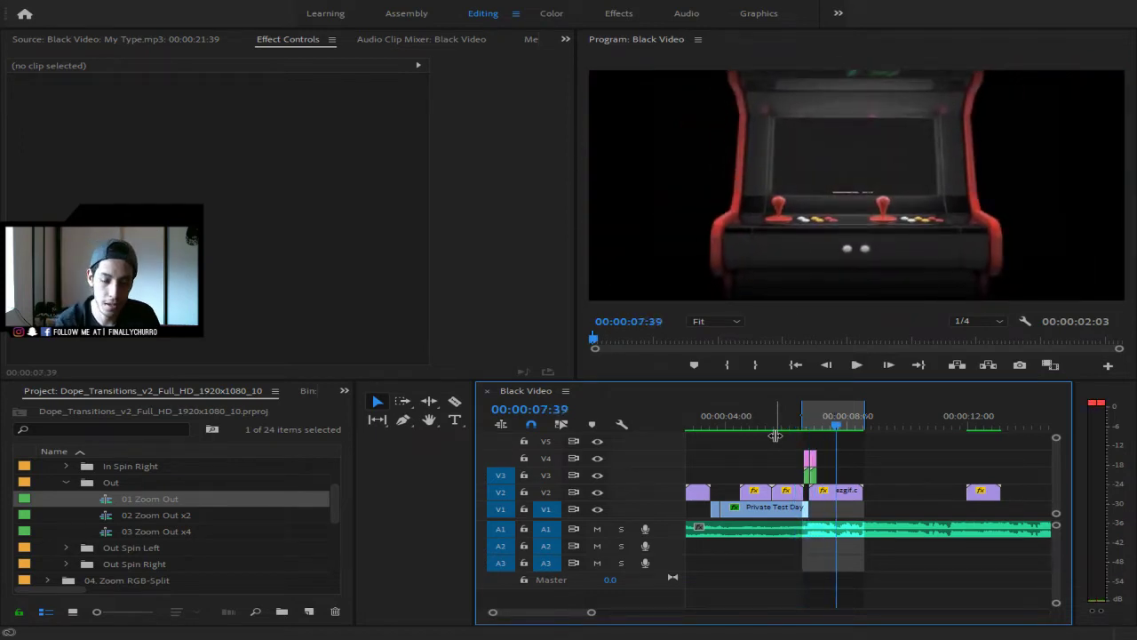
{"action": "key", "text": "space"}
{"action": "key", "text": "space"}
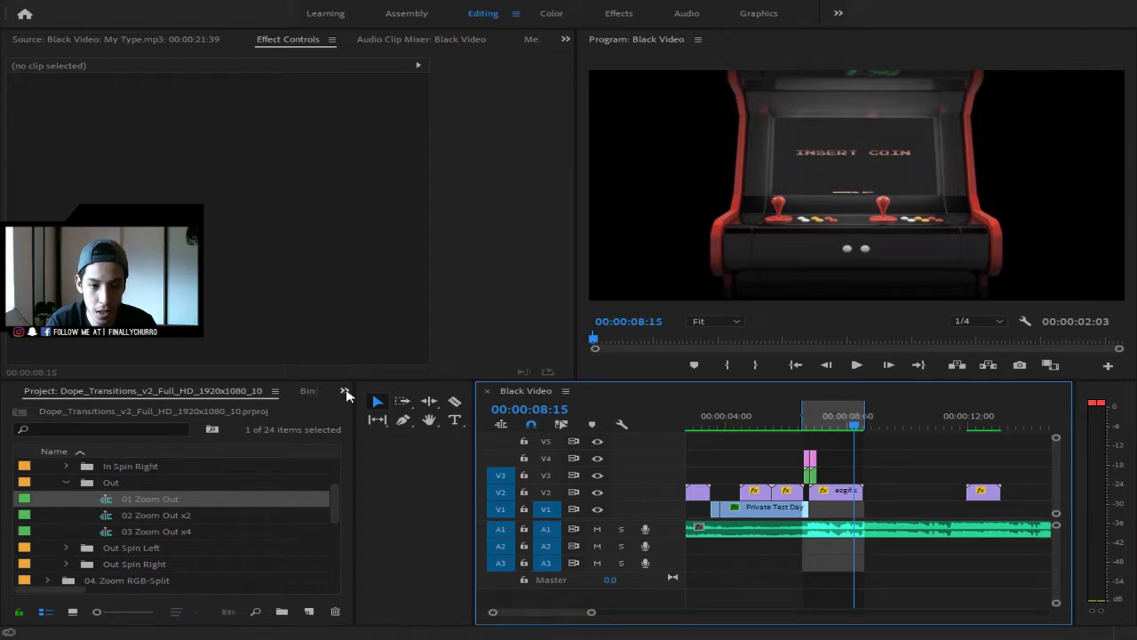
- Place galaxy clip (48) on V1 under the arcade clip and park the playhead at 00:00:07:40
{"action": "left_click", "coordinate": [415, 416]}
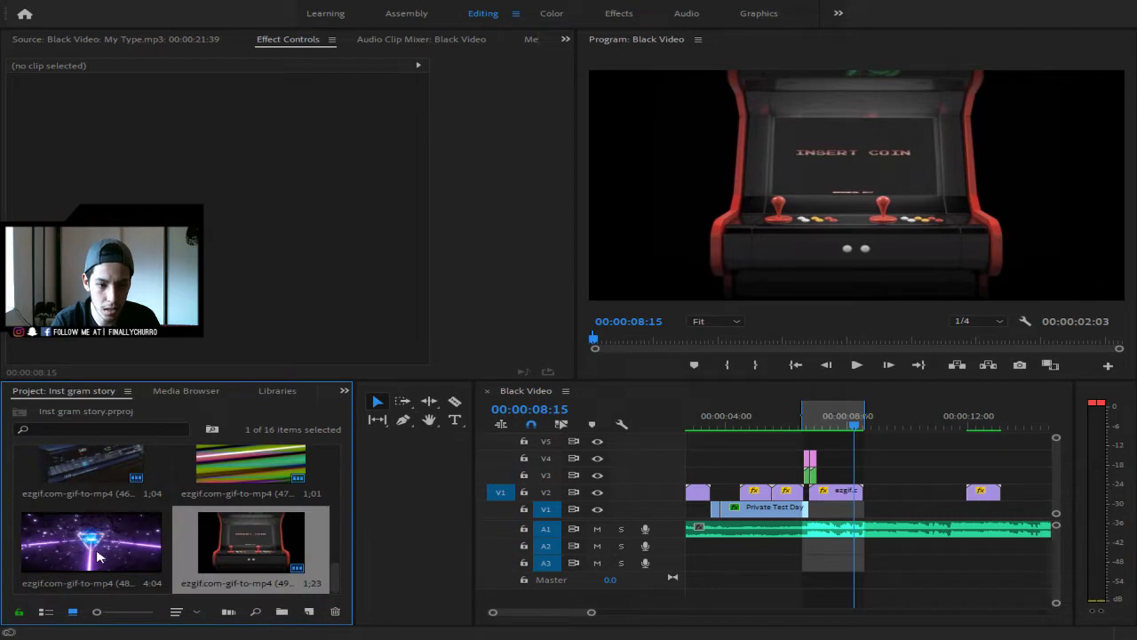
{"action": "left_click_drag", "start_coordinate": [98, 553], "coordinate": [831, 513]}
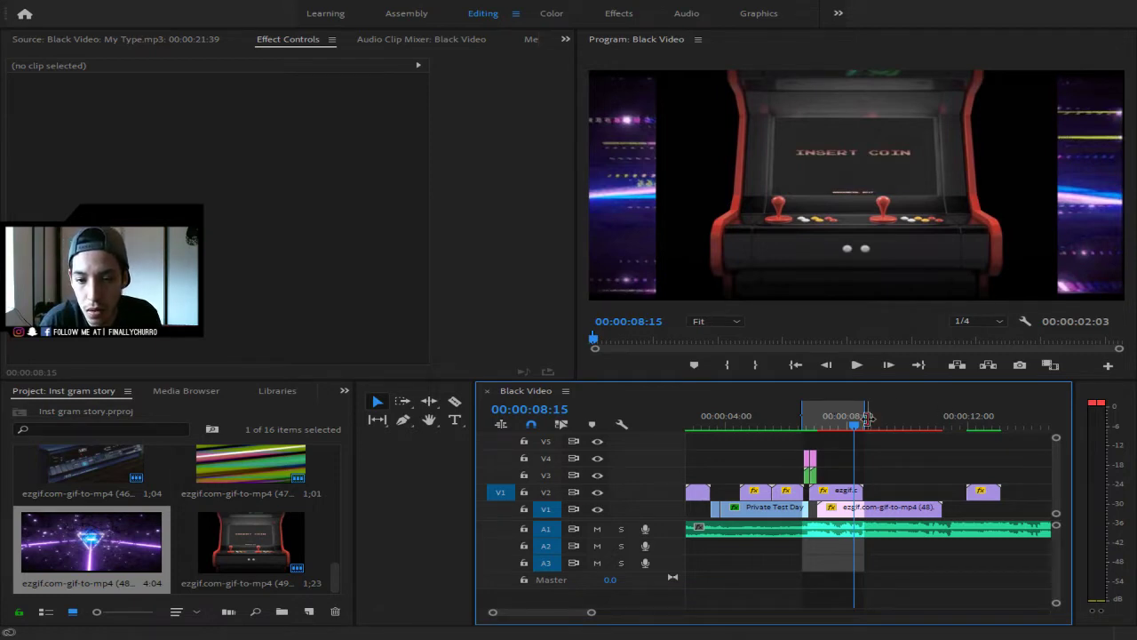
{"action": "left_click_drag", "start_coordinate": [850, 425], "coordinate": [817, 425]}
{"action": "left_click", "coordinate": [836, 430]}
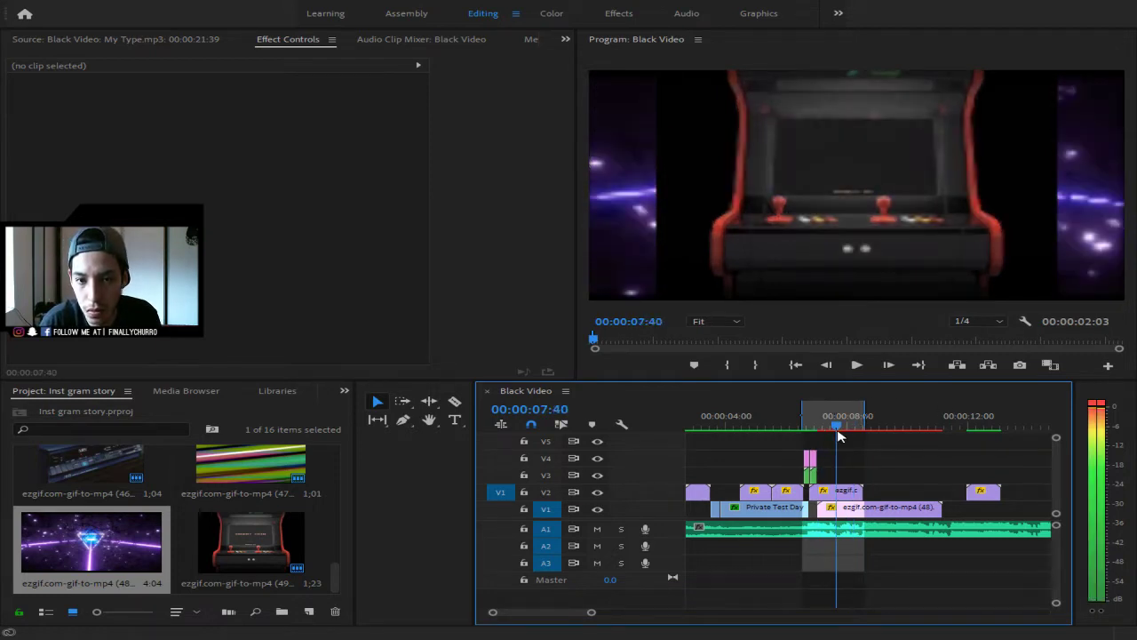
- Select the arcade clip on V2, turn off Uniform Scale, and try Scale Width 500, then 450
{"action": "left_click", "coordinate": [844, 492]}
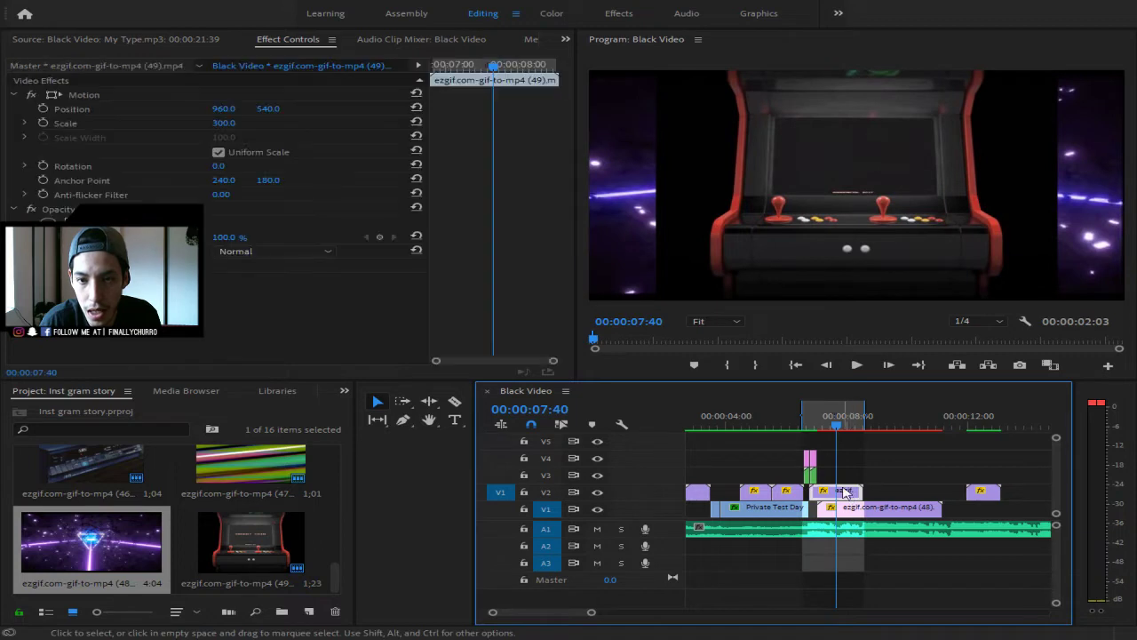
{"action": "left_click", "coordinate": [218, 151]}
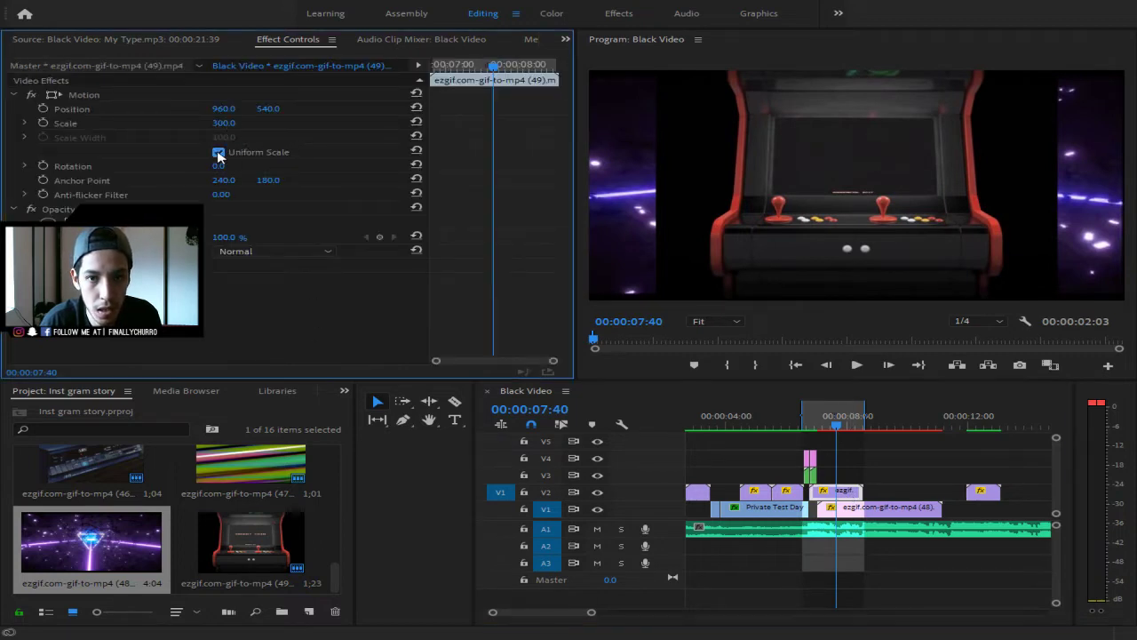
{"action": "left_click", "coordinate": [236, 136]}
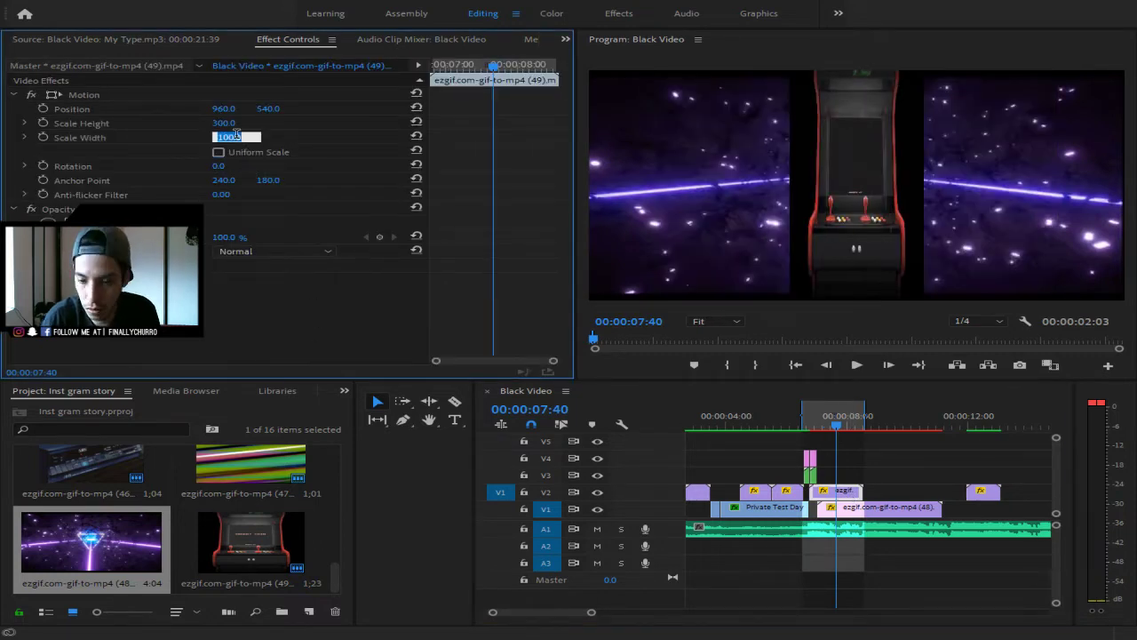
{"action": "type", "text": "500"}
{"action": "key", "text": "Return"}
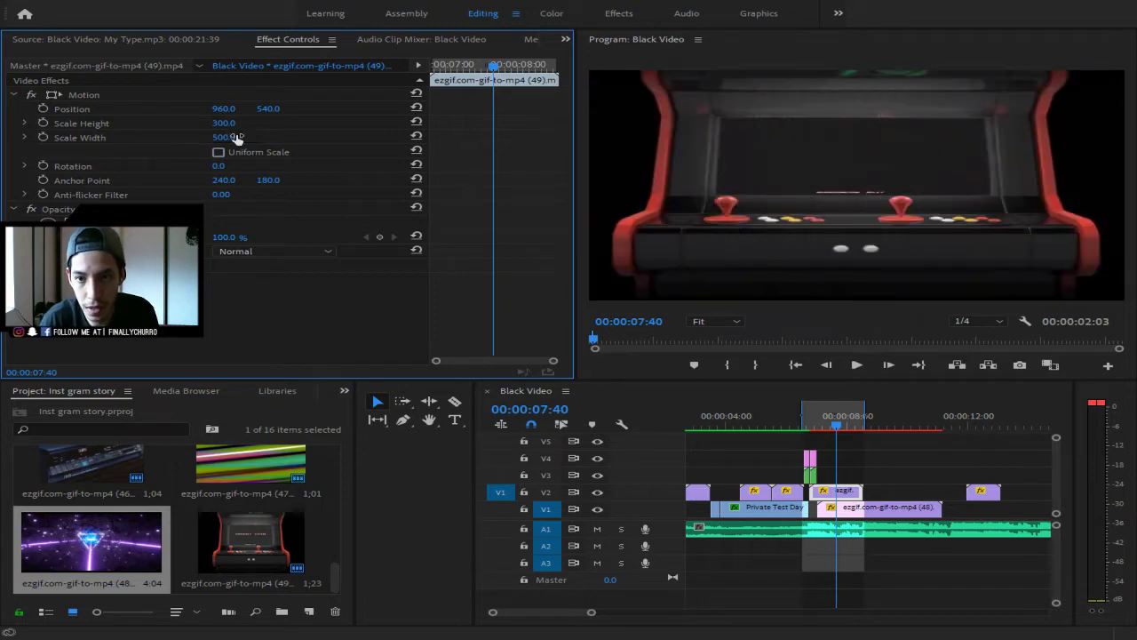
{"action": "left_click", "coordinate": [237, 136]}
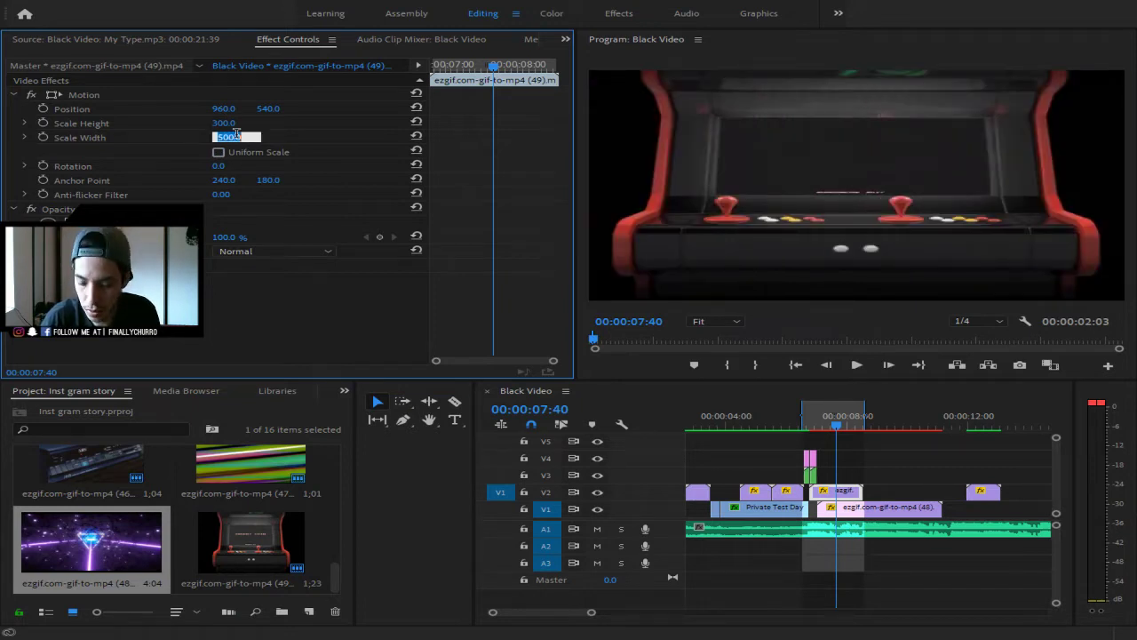
{"action": "type", "text": "450"}
{"action": "key", "text": "Return"}
- Try Scale Width 400 and 350, then settle on 400 with height left at 300
{"action": "left_click", "coordinate": [236, 137]}
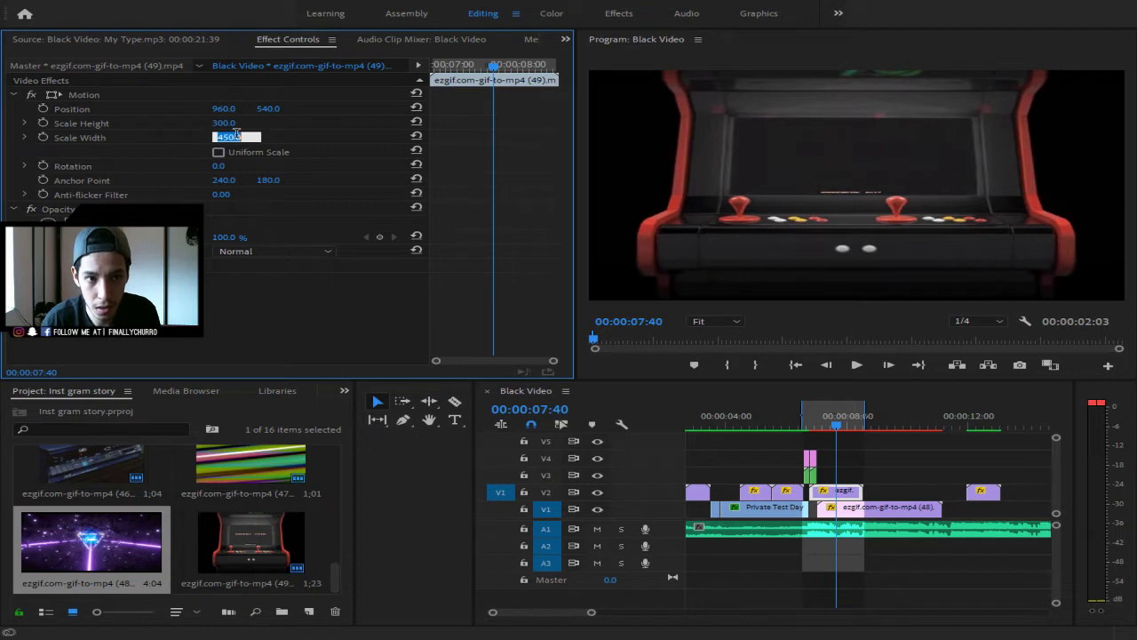
{"action": "type", "text": "1"}
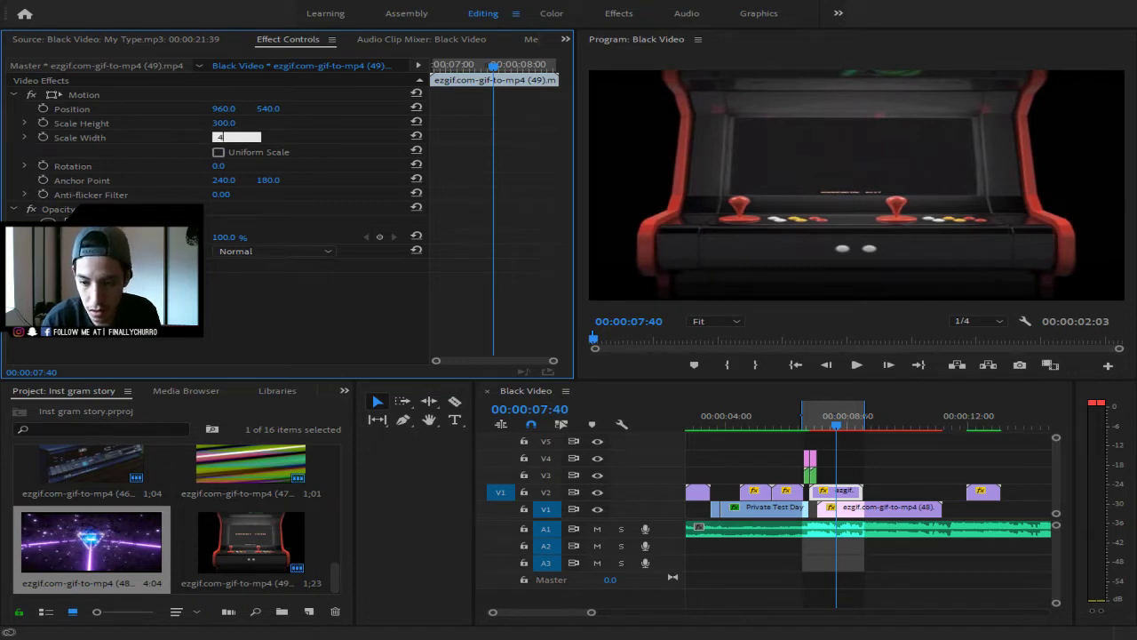
{"action": "key", "text": "Return"}
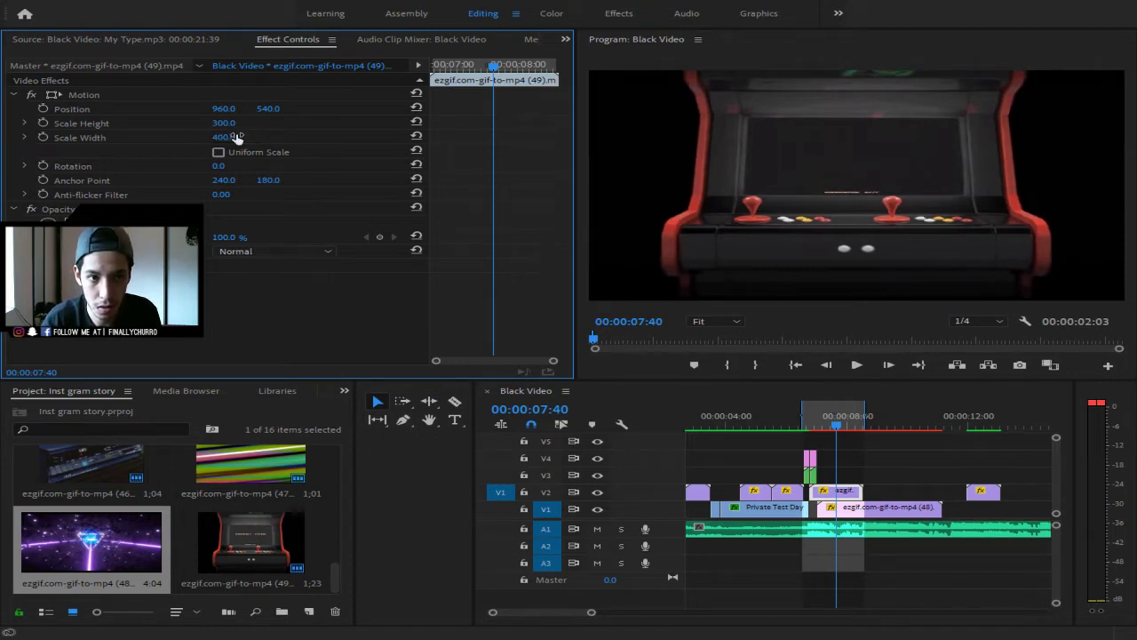
{"action": "left_click", "coordinate": [236, 136]}
{"action": "type", "text": "350"}
{"action": "key", "text": "Return"}
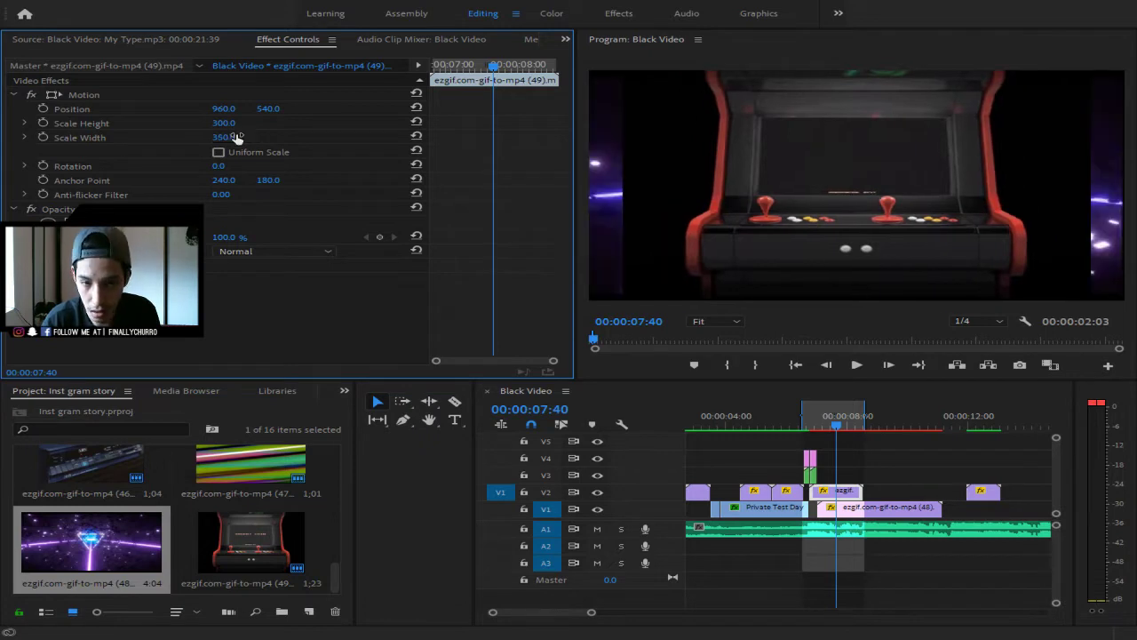
{"action": "left_click", "coordinate": [224, 137]}
{"action": "type", "text": "400"}
{"action": "key", "text": "Return"}
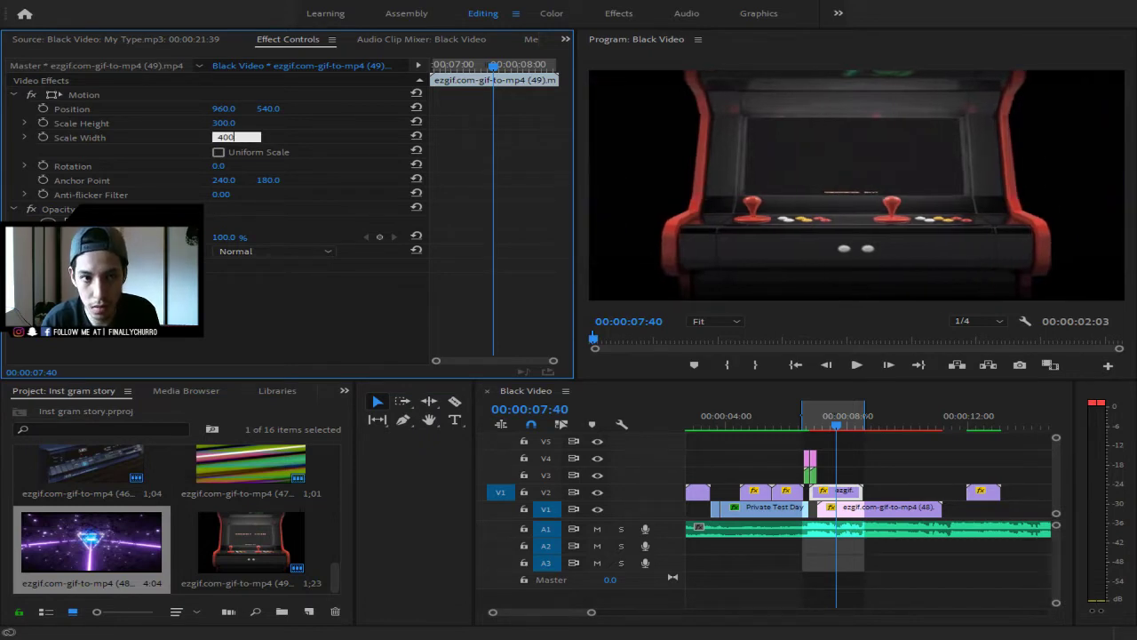
{"action": "left_click", "coordinate": [842, 498]}
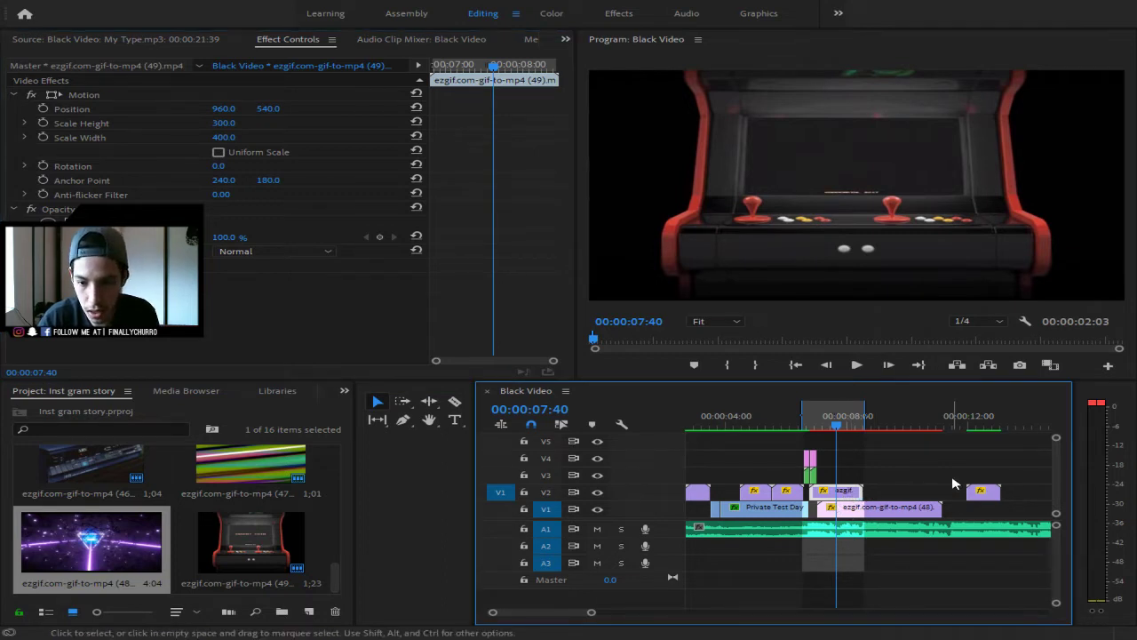
- Move the playhead to the clip at 00:00:15:31 and zoom the timeline out
{"action": "left_click", "coordinate": [1022, 427]}
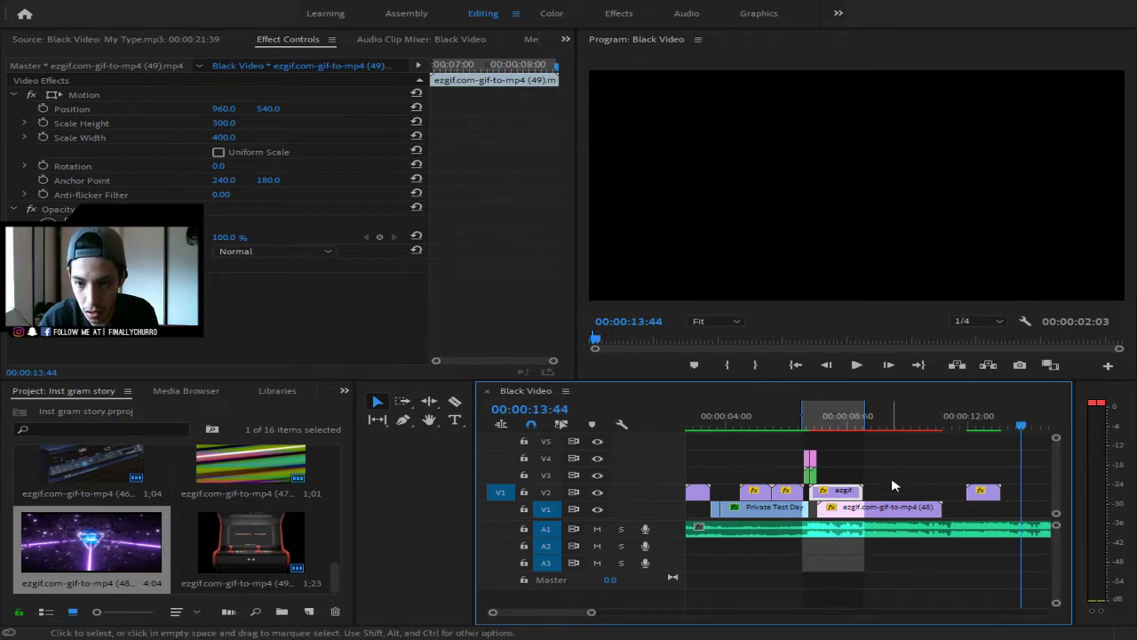
{"action": "left_click", "coordinate": [919, 470]}
{"action": "left_click", "coordinate": [850, 497]}
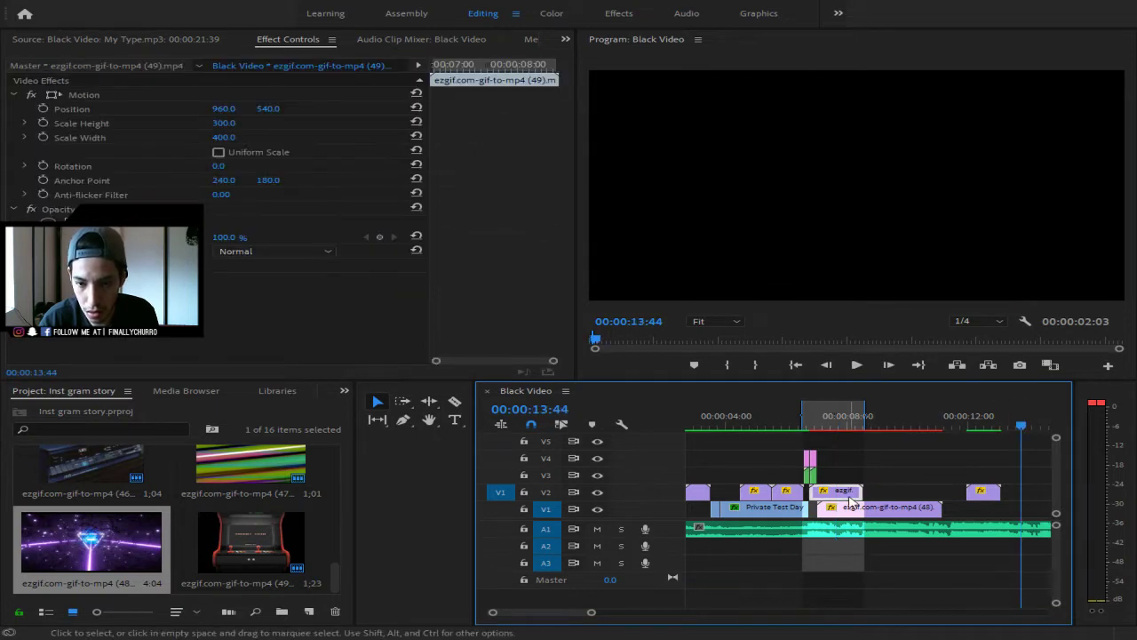
{"action": "left_click", "coordinate": [1017, 451]}
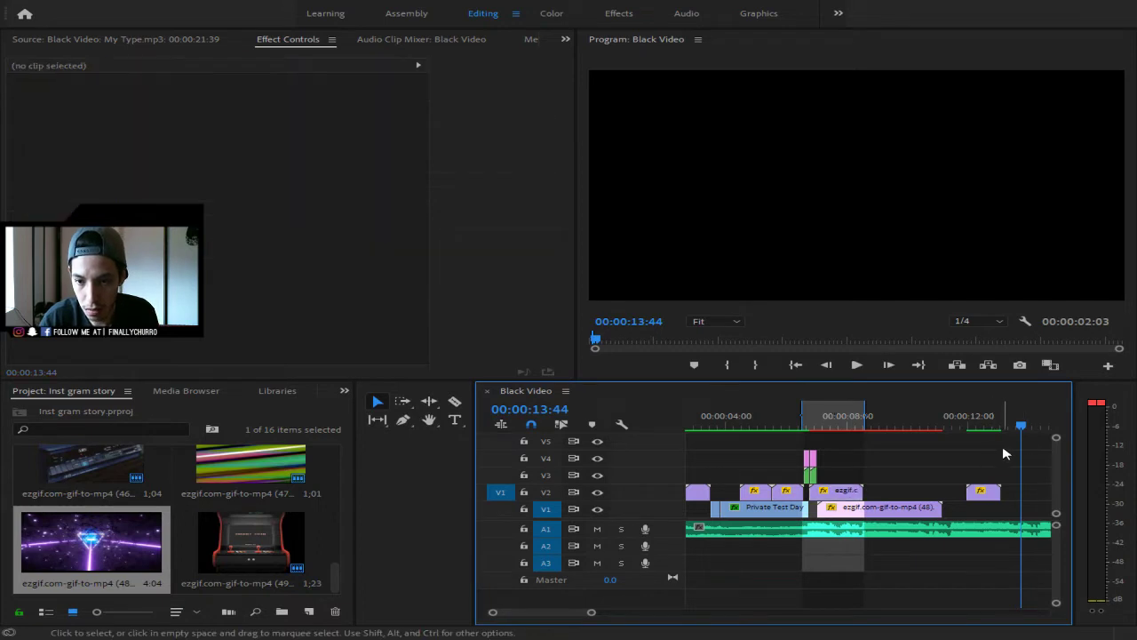
{"action": "key", "text": "Down"}
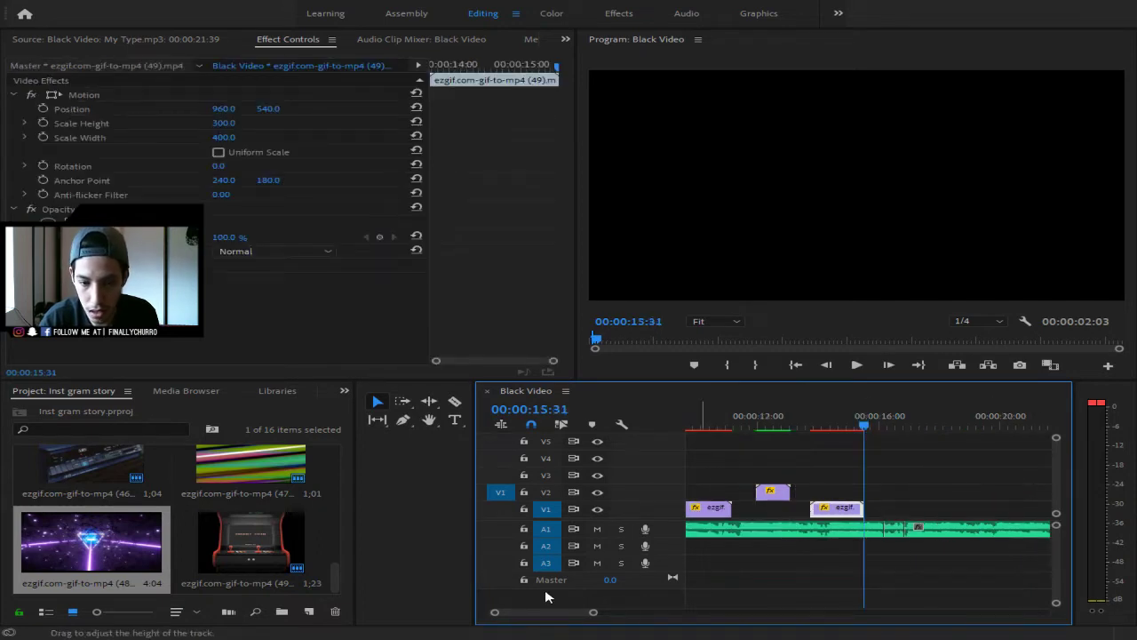
{"action": "left_click_drag", "start_coordinate": [595, 614], "coordinate": [625, 613]}
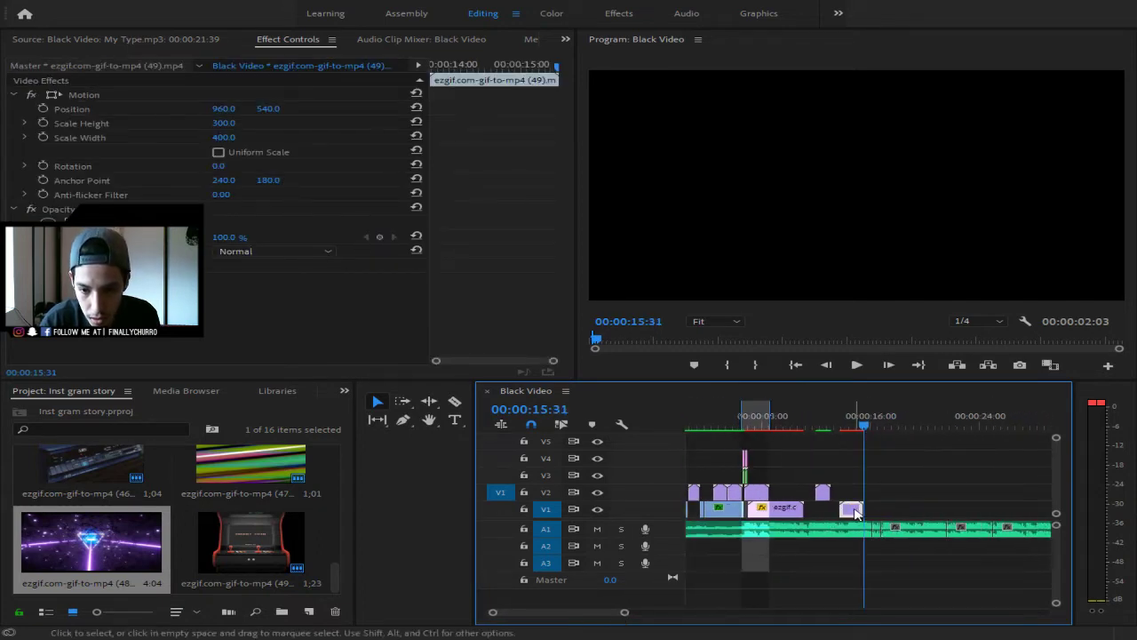
- Move the arcade clip onto V2 and paste a copy after it on V2
{"action": "left_click_drag", "start_coordinate": [853, 512], "coordinate": [782, 495]}
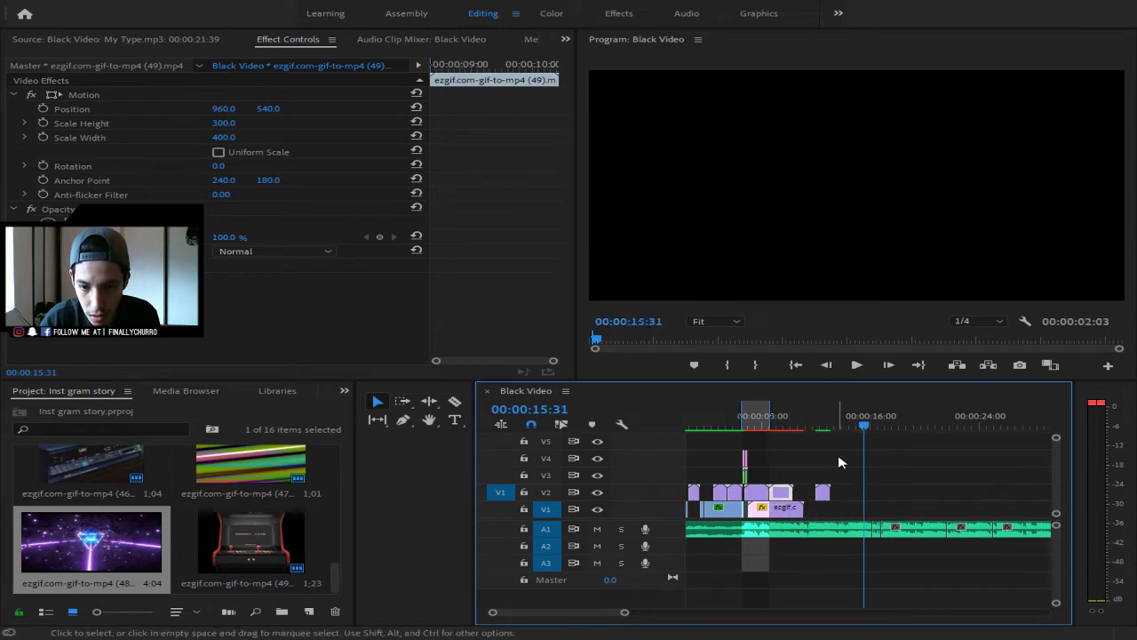
{"action": "left_click", "coordinate": [898, 460]}
{"action": "key", "text": "ctrl+v"}
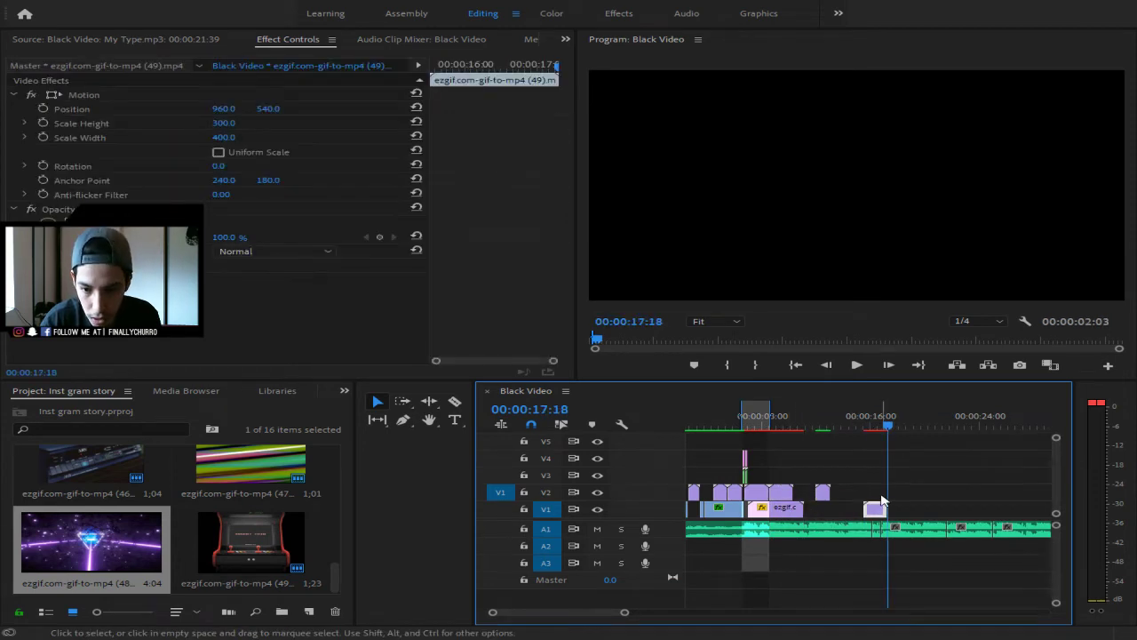
{"action": "left_click_drag", "start_coordinate": [880, 508], "coordinate": [903, 493]}
- Lift one clip up to V3, razor-split a V2 clip, and preview the galaxy clip around 08:34
{"action": "mouse_move", "coordinate": [827, 497]}
{"action": "left_mouse_down"}
{"action": "mouse_move", "coordinate": [840, 480]}
{"action": "mouse_move", "coordinate": [828, 498]}
{"action": "mouse_move", "coordinate": [805, 494]}
{"action": "left_mouse_up"}
{"action": "key", "text": "c"}
{"action": "left_click", "coordinate": [811, 494]}
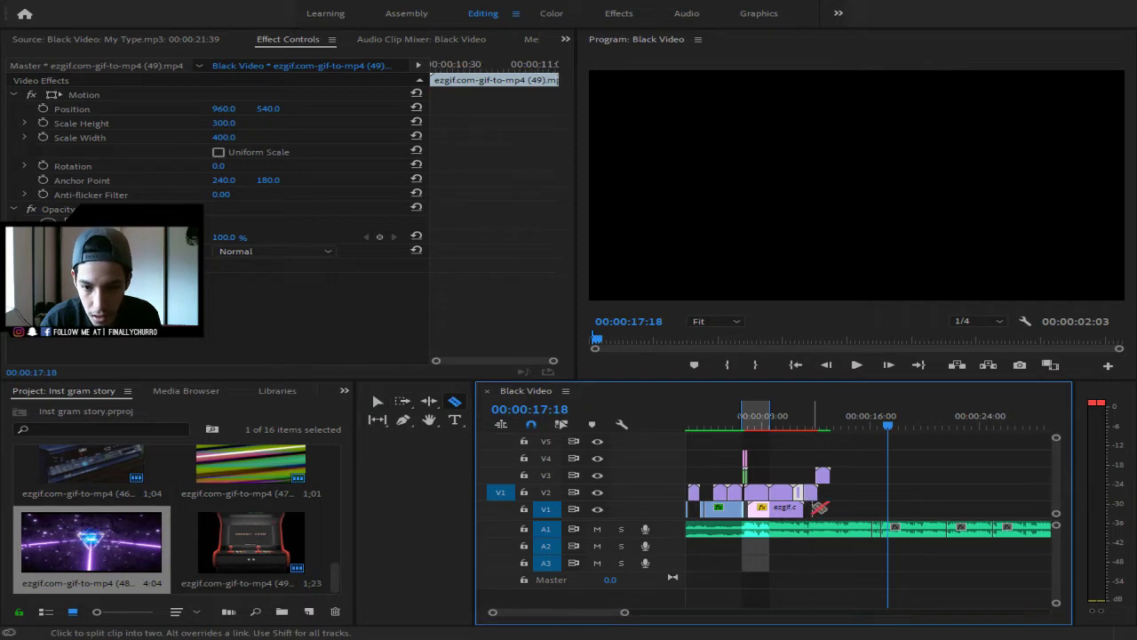
{"action": "key", "text": "v"}
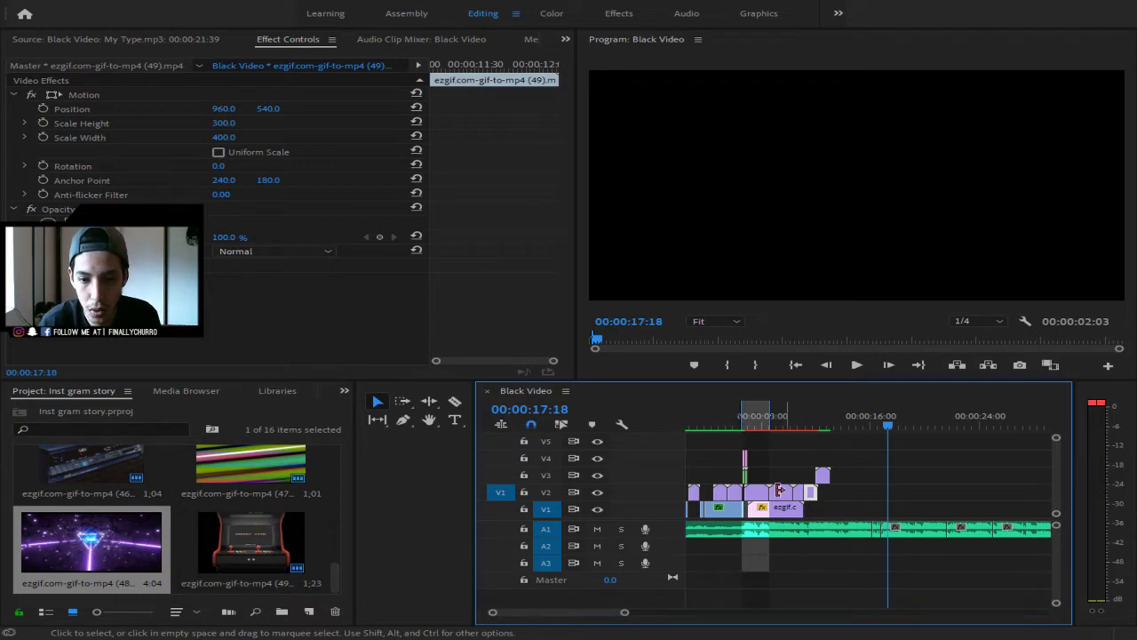
{"action": "mouse_move", "coordinate": [762, 420]}
{"action": "left_mouse_down"}
{"action": "mouse_move", "coordinate": [744, 424]}
{"action": "mouse_move", "coordinate": [761, 428]}
{"action": "left_mouse_up"}
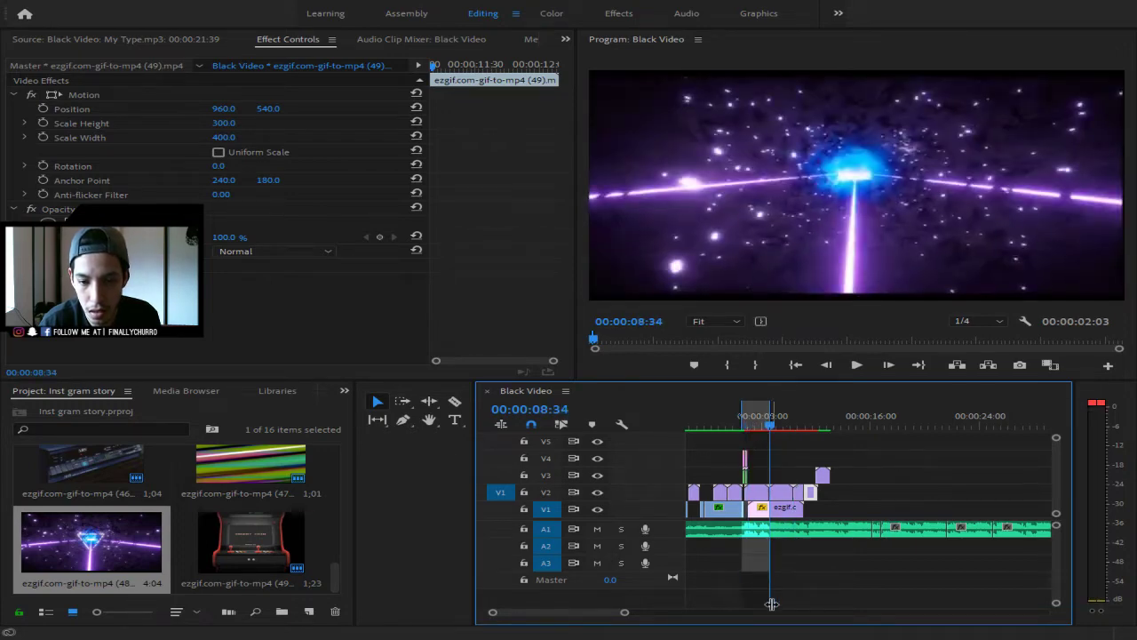
- Slide a V2 clip so it butts against the previous clip, around 00:00:08:52–00:00:10:22
{"action": "left_click_drag", "start_coordinate": [625, 611], "coordinate": [597, 612]}
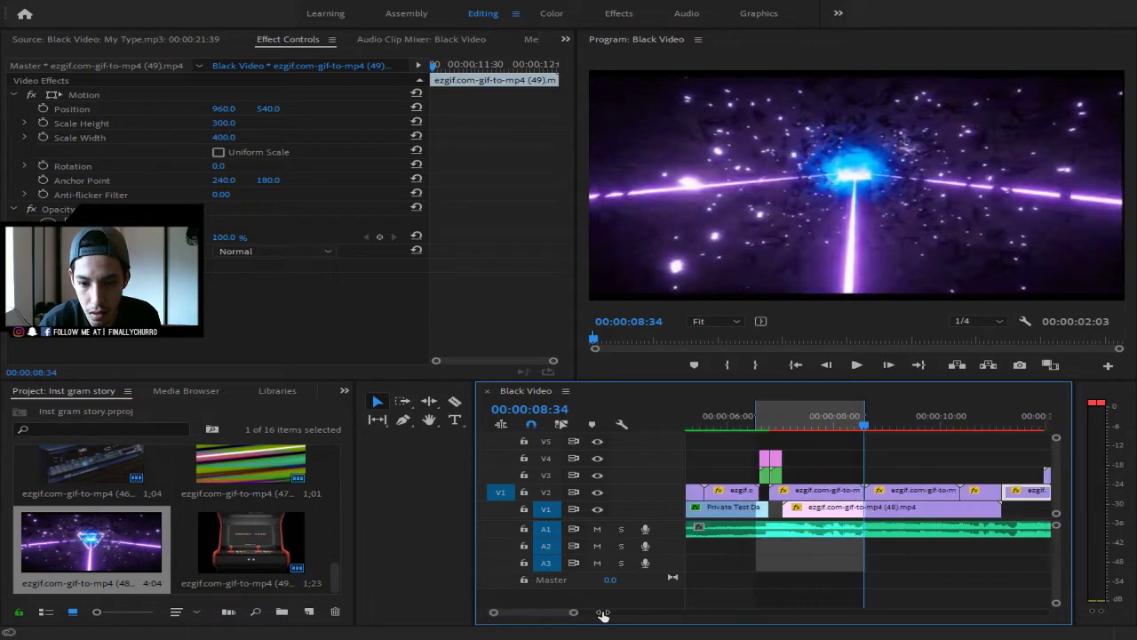
{"action": "left_click", "coordinate": [913, 517]}
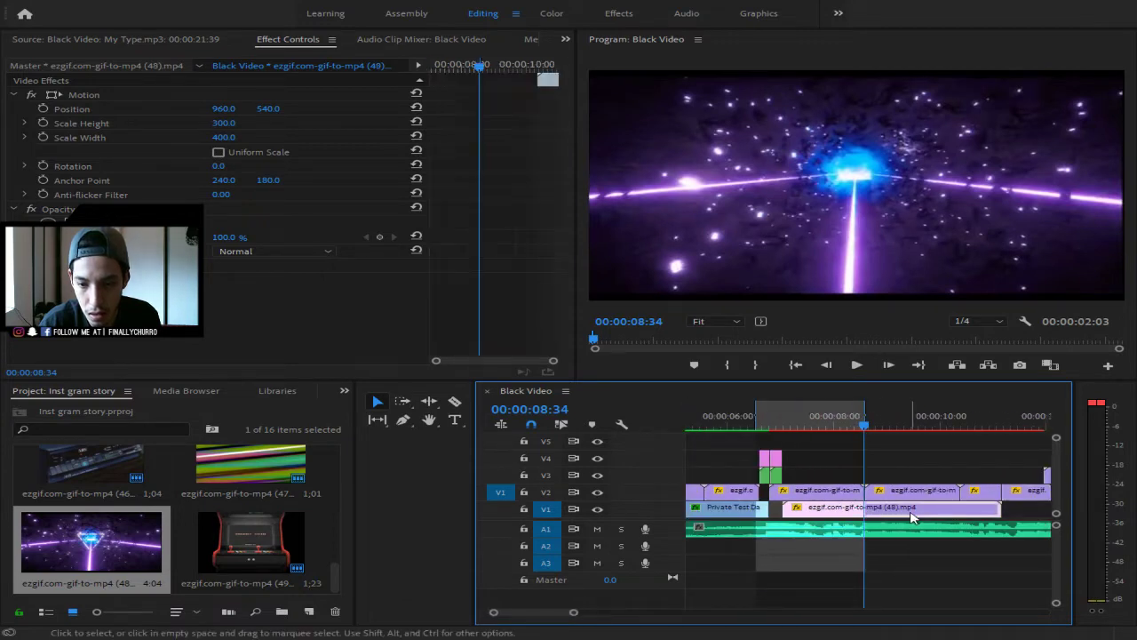
{"action": "left_click", "coordinate": [986, 490]}
{"action": "left_click", "coordinate": [960, 424]}
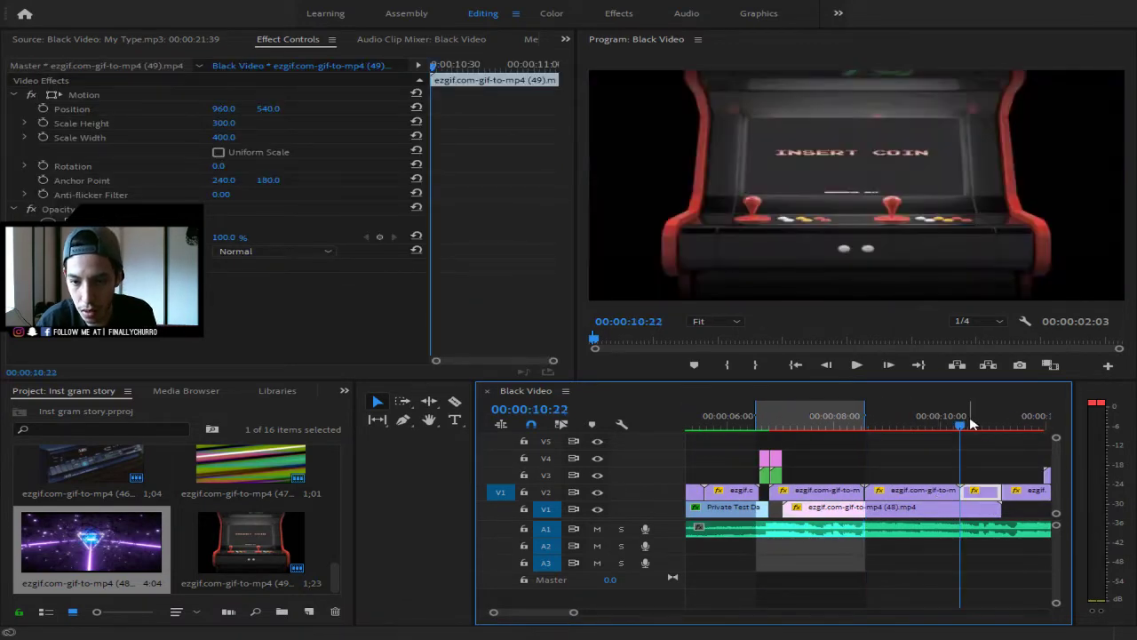
{"action": "left_click", "coordinate": [895, 491]}
{"action": "left_click_drag", "start_coordinate": [960, 424], "coordinate": [881, 441]}
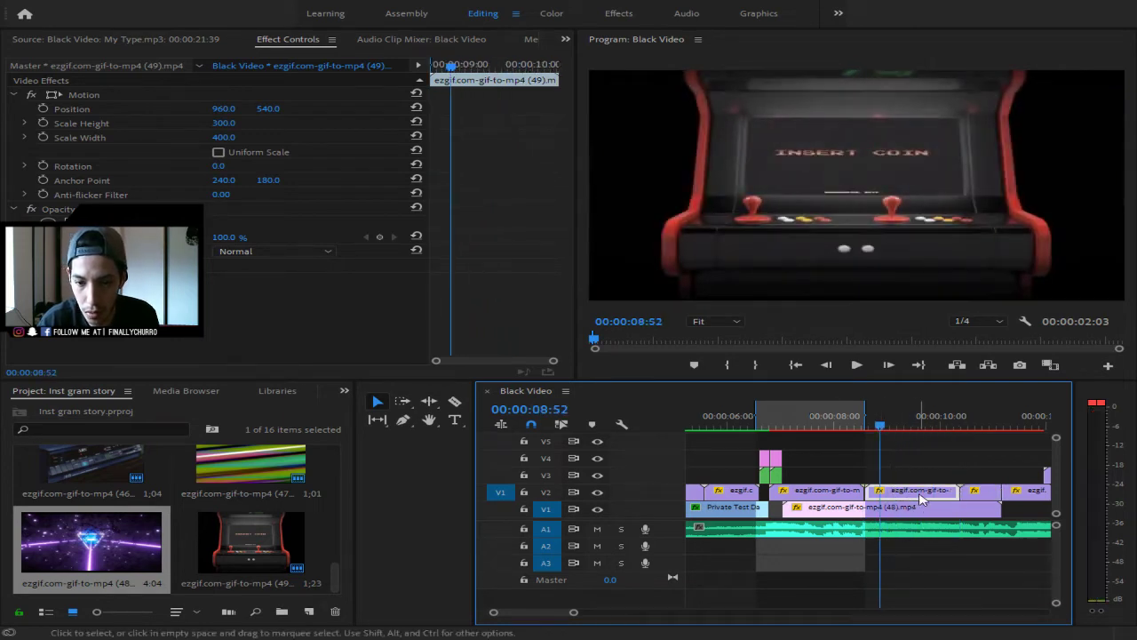
{"action": "left_click_drag", "start_coordinate": [921, 493], "coordinate": [1011, 492]}
{"action": "left_click", "coordinate": [1018, 495]}
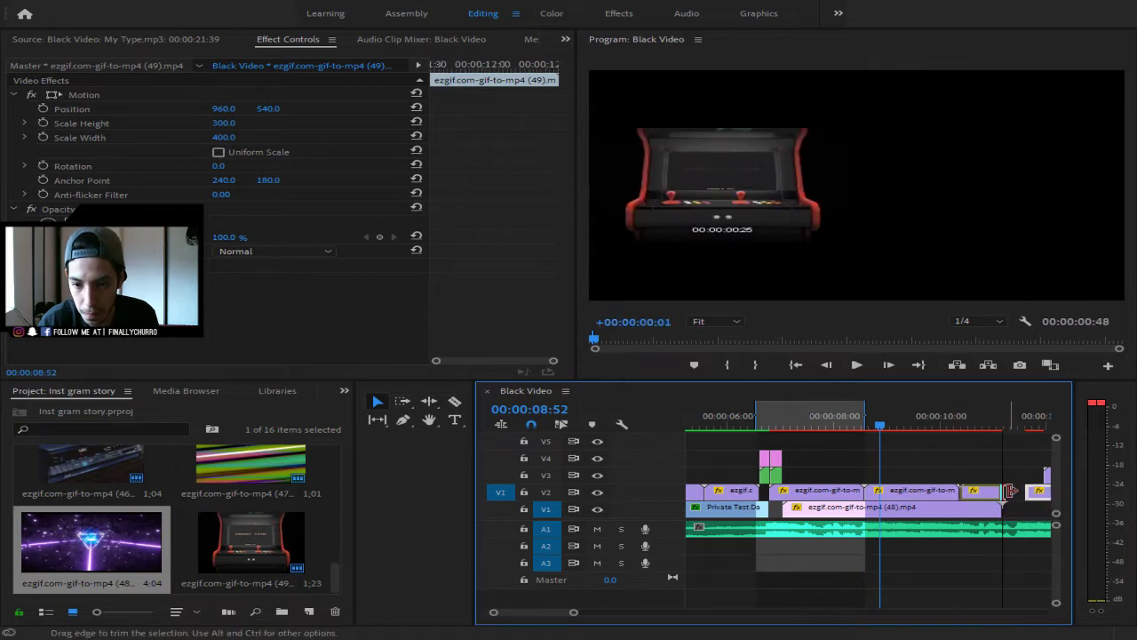
{"action": "left_click", "coordinate": [947, 461]}
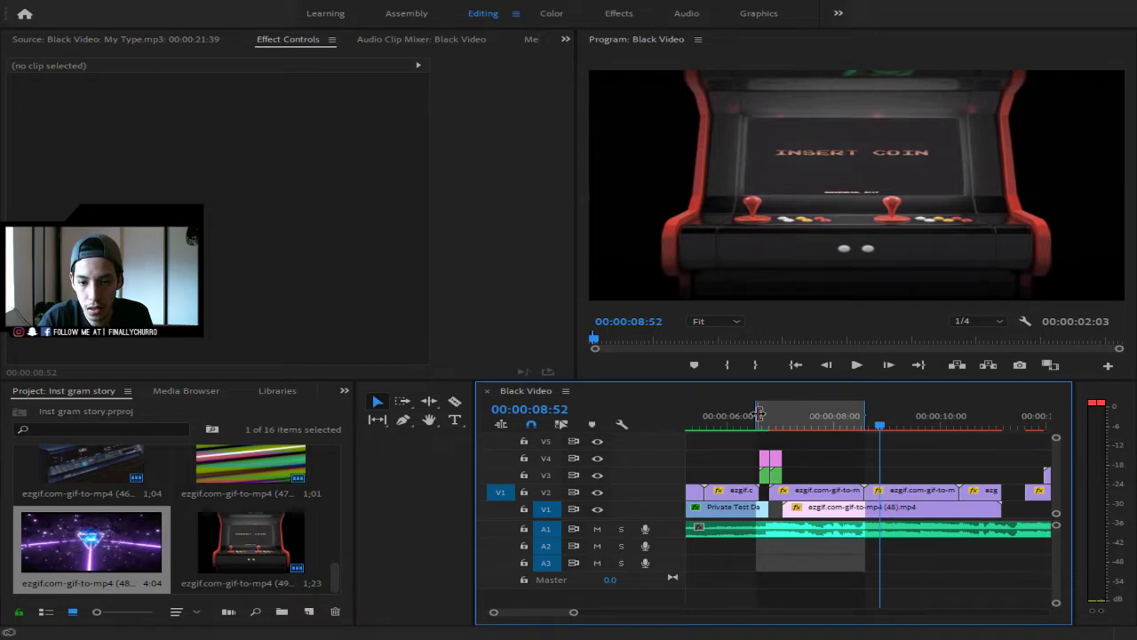
- Set the work area over the arcade section to about 11 seconds and slide the galaxy clip earlier
{"action": "left_click_drag", "start_coordinate": [756, 413], "coordinate": [773, 414]}
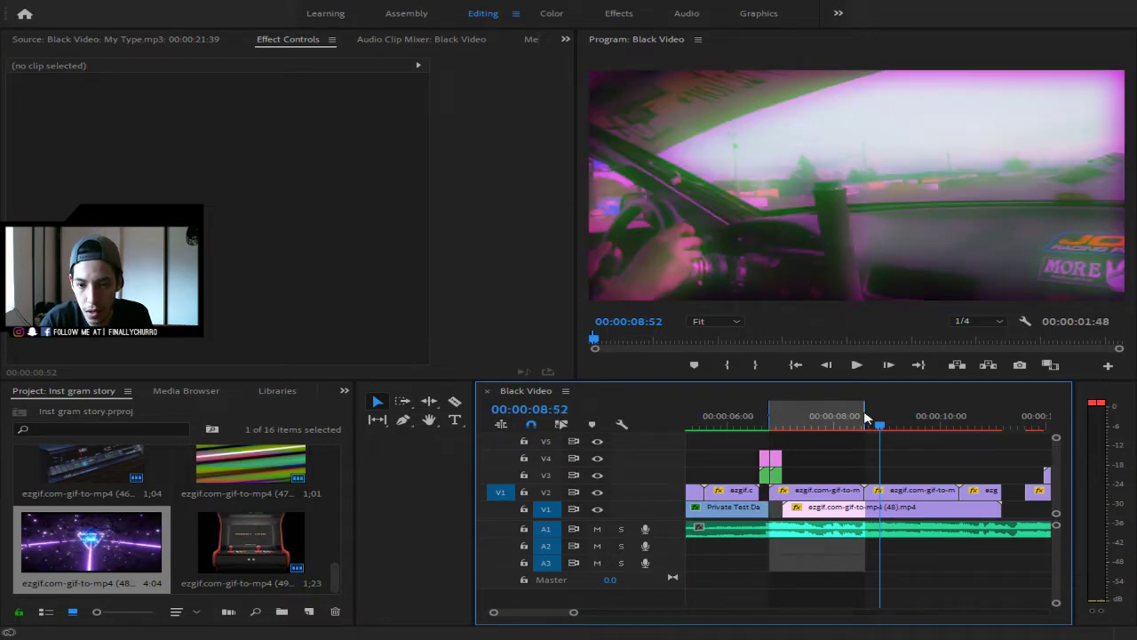
{"action": "left_click_drag", "start_coordinate": [866, 419], "coordinate": [1000, 416]}
{"action": "left_click", "coordinate": [818, 428]}
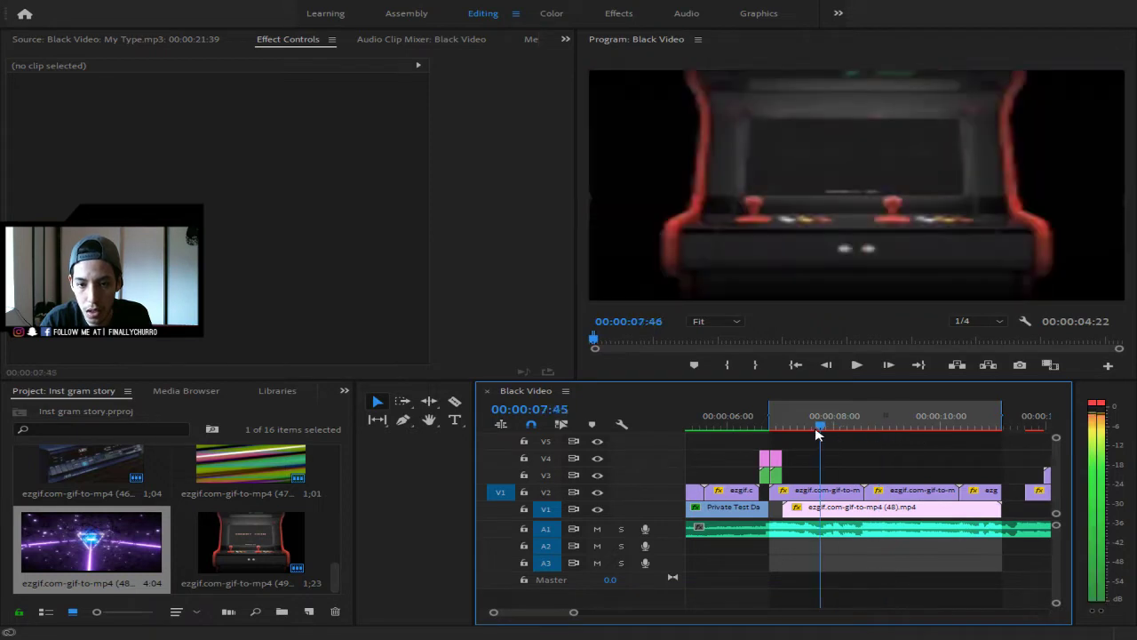
{"action": "left_click_drag", "start_coordinate": [819, 435], "coordinate": [817, 436]}
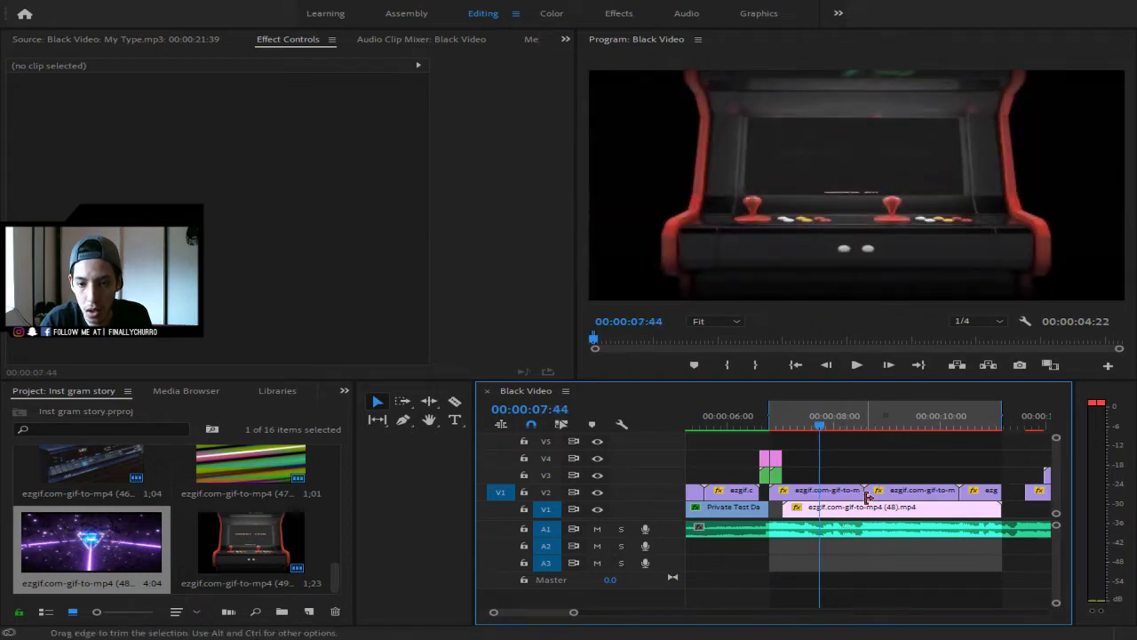
{"action": "left_click_drag", "start_coordinate": [850, 515], "coordinate": [826, 523]}
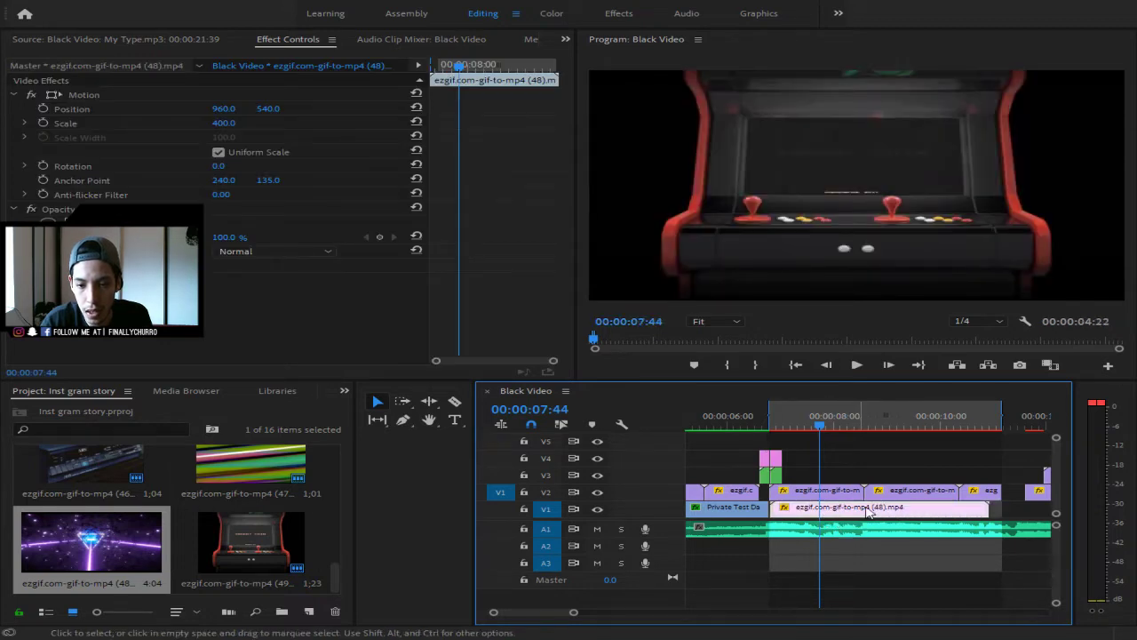
- Put the galaxy clip on V2 over the arcade clips on V1 and scale it to 115
{"action": "left_click_drag", "start_coordinate": [858, 515], "coordinate": [896, 471]}
{"action": "left_click_drag", "start_coordinate": [992, 517], "coordinate": [839, 509]}
{"action": "left_click_drag", "start_coordinate": [884, 463], "coordinate": [807, 491]}
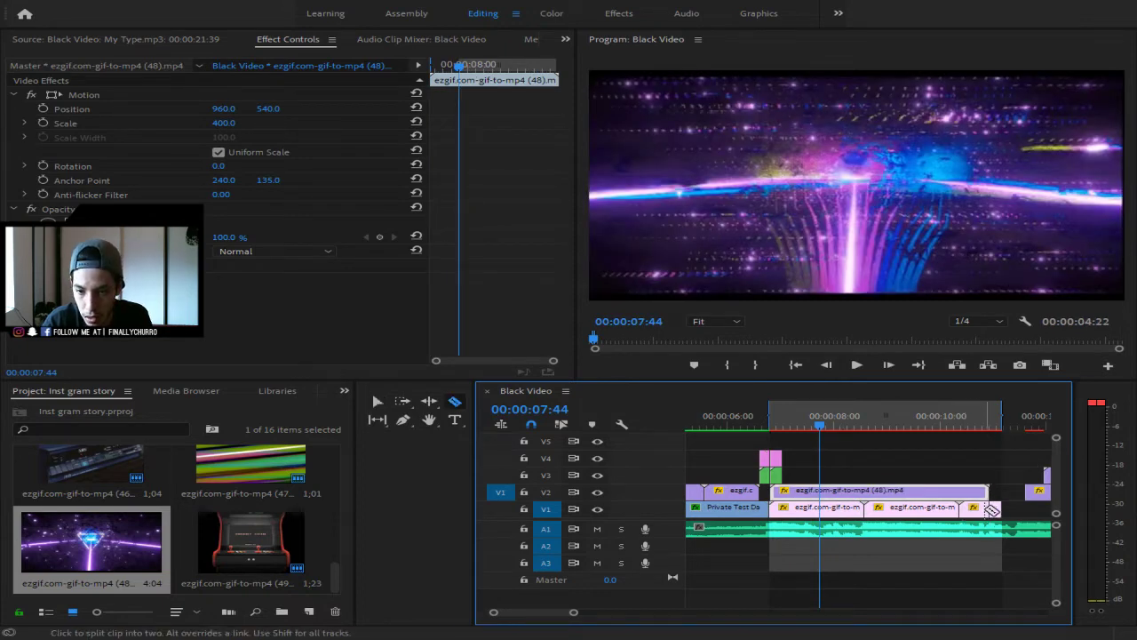
{"action": "left_click", "coordinate": [993, 512]}
{"action": "left_click", "coordinate": [968, 491]}
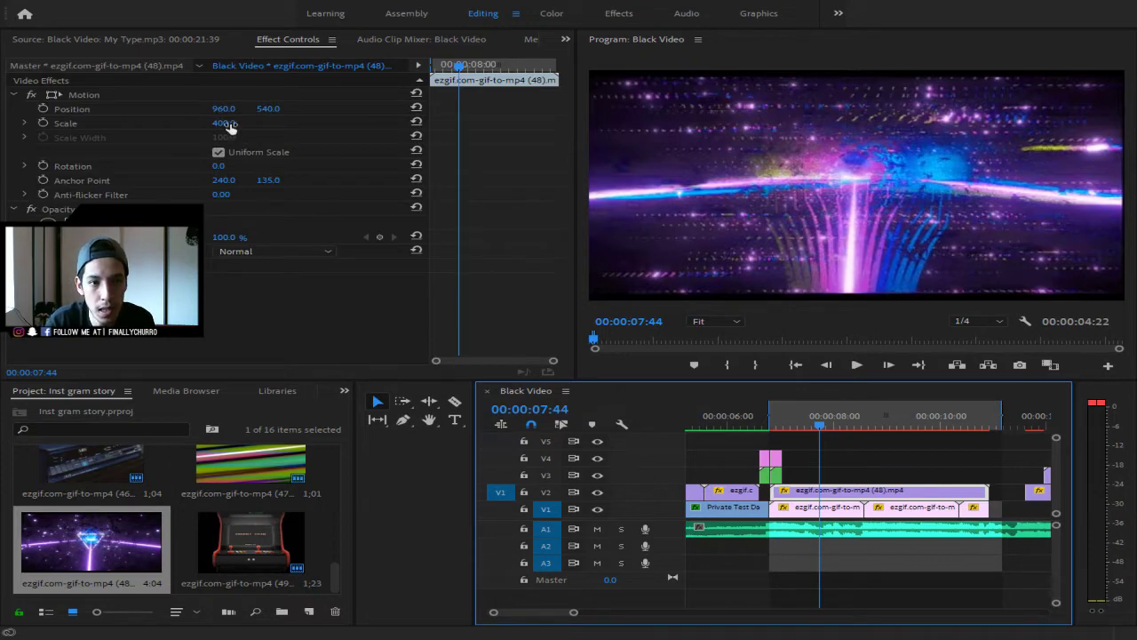
{"action": "left_click_drag", "start_coordinate": [225, 123], "coordinate": [58, 124]}
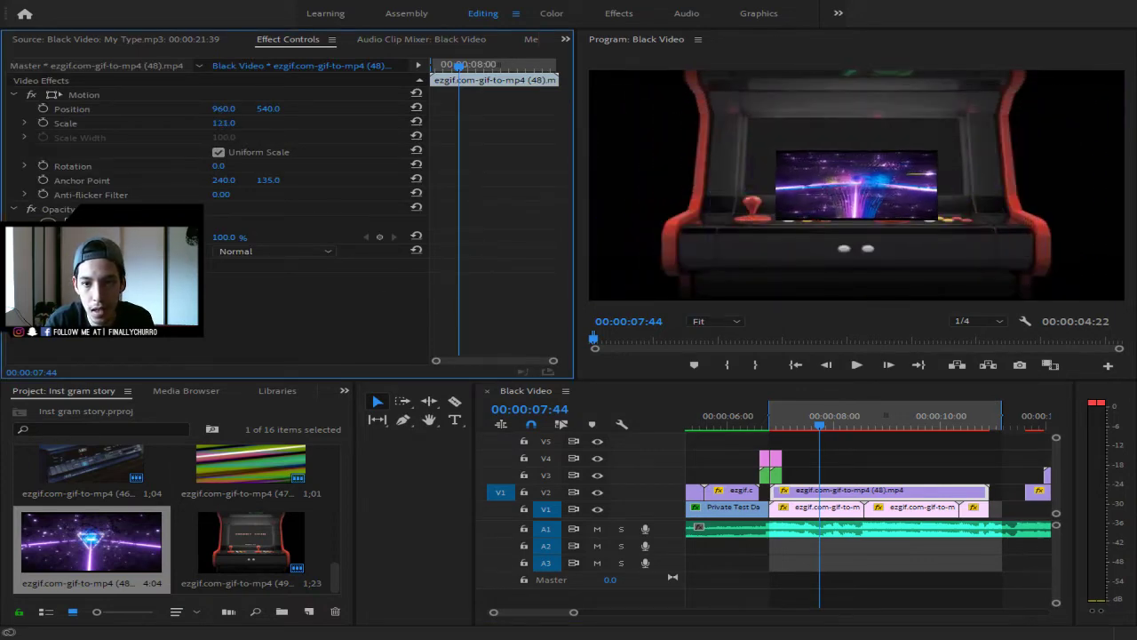
- Unlink Uniform Scale and drag the galaxy clip's handles to fit the arcade screen, 161.9 × 131
{"action": "left_click", "coordinate": [869, 165]}
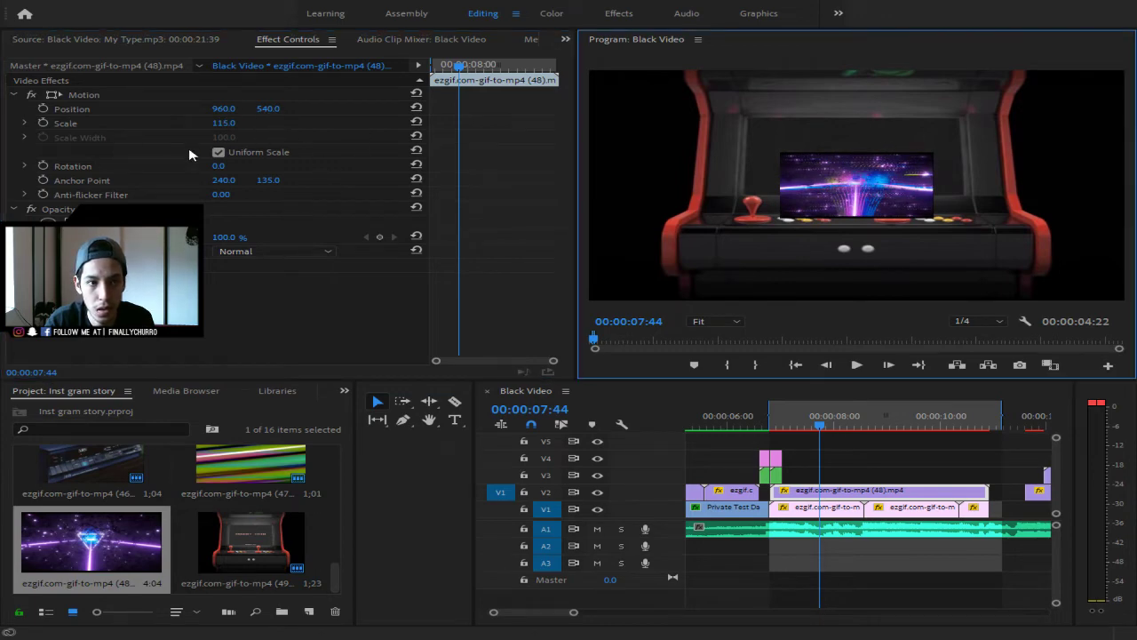
{"action": "left_click", "coordinate": [218, 152]}
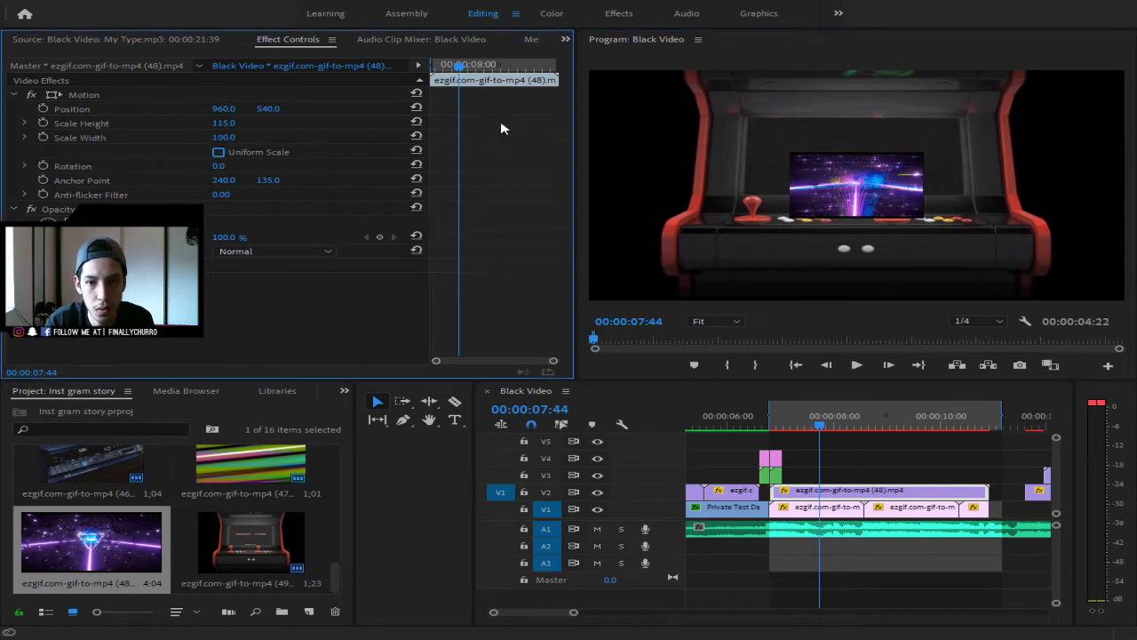
{"action": "left_click", "coordinate": [864, 164]}
{"action": "double_click", "coordinate": [861, 193]}
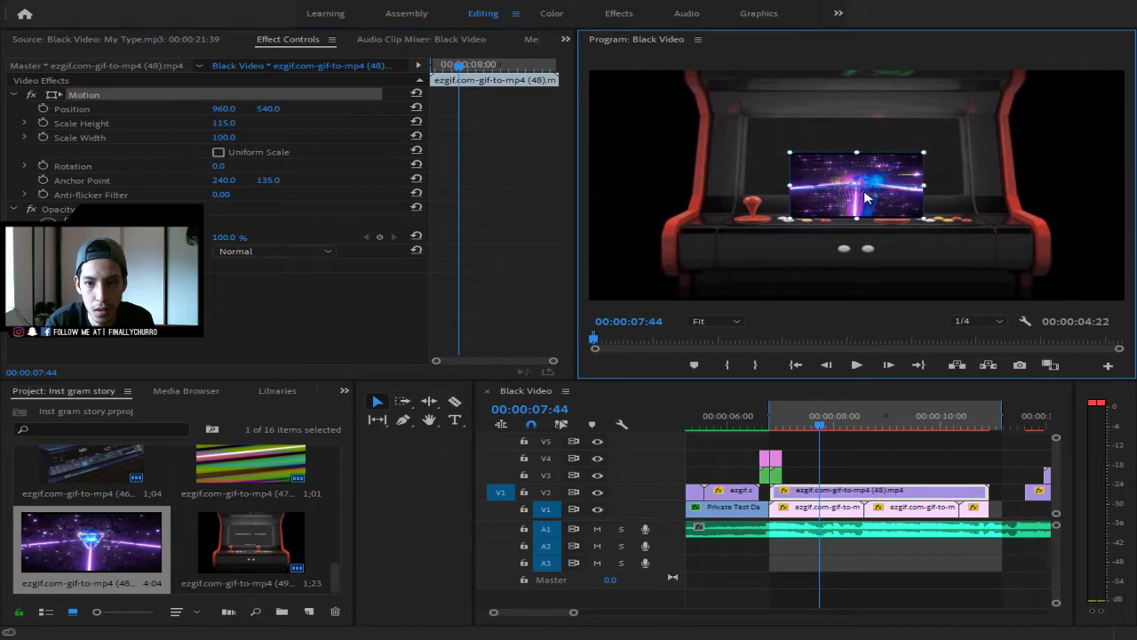
{"action": "left_click_drag", "start_coordinate": [859, 186], "coordinate": [809, 145]}
{"action": "left_click_drag", "start_coordinate": [884, 180], "coordinate": [935, 166]}
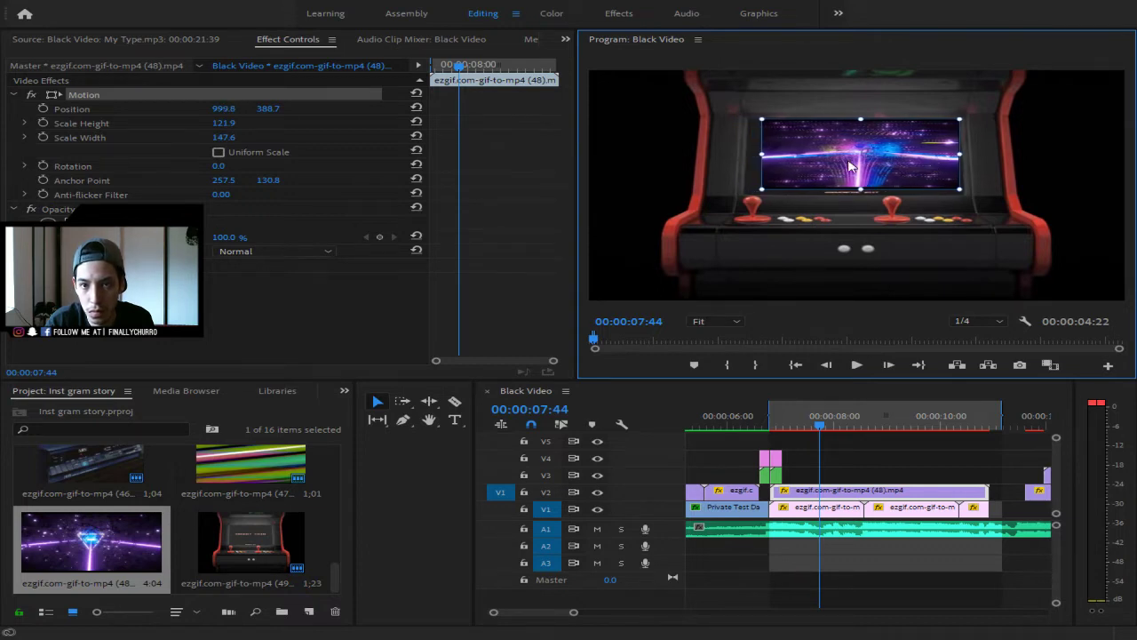
{"action": "left_click_drag", "start_coordinate": [764, 155], "coordinate": [798, 163]}
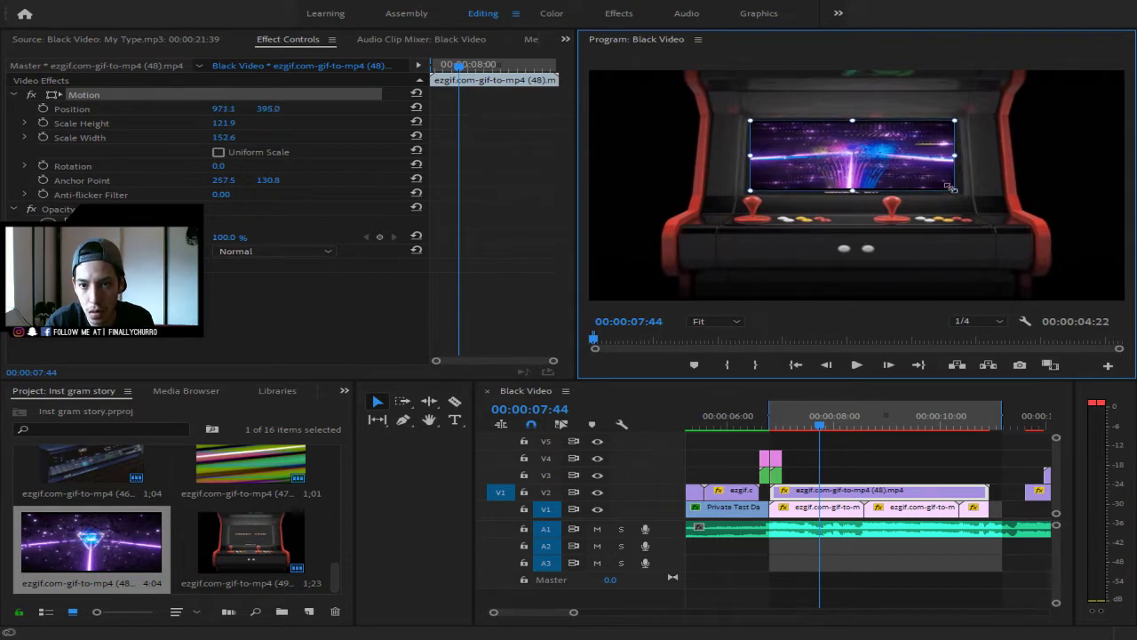
{"action": "left_click_drag", "start_coordinate": [948, 187], "coordinate": [967, 190]}
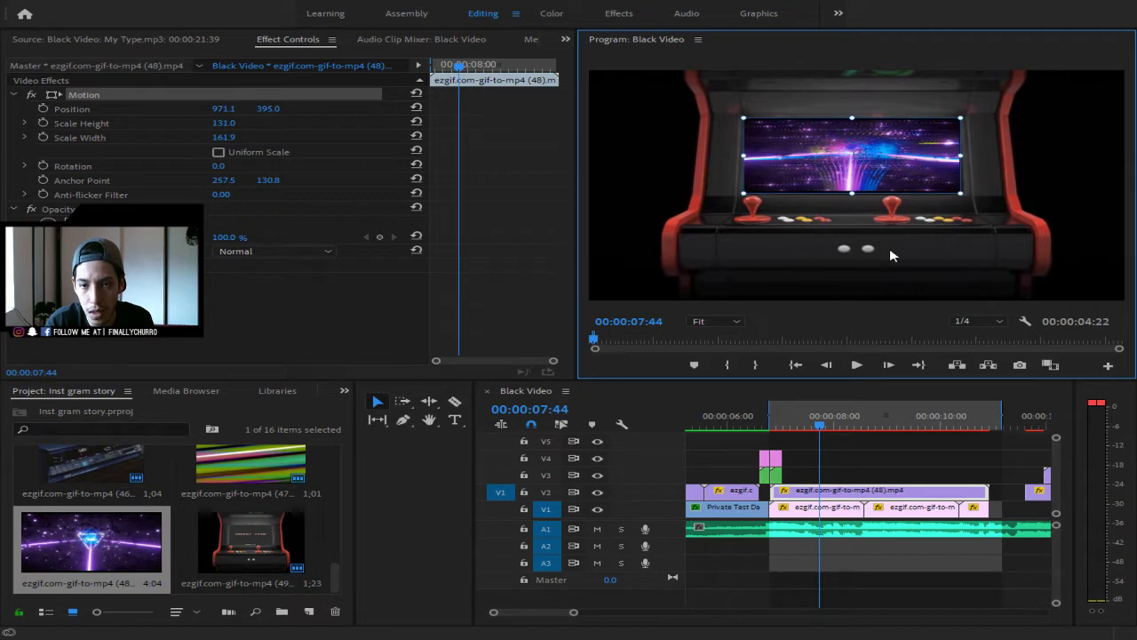
- Reselect the galaxy clip on V2 and bring up the Effects panel presets
{"action": "left_click", "coordinate": [1089, 187]}
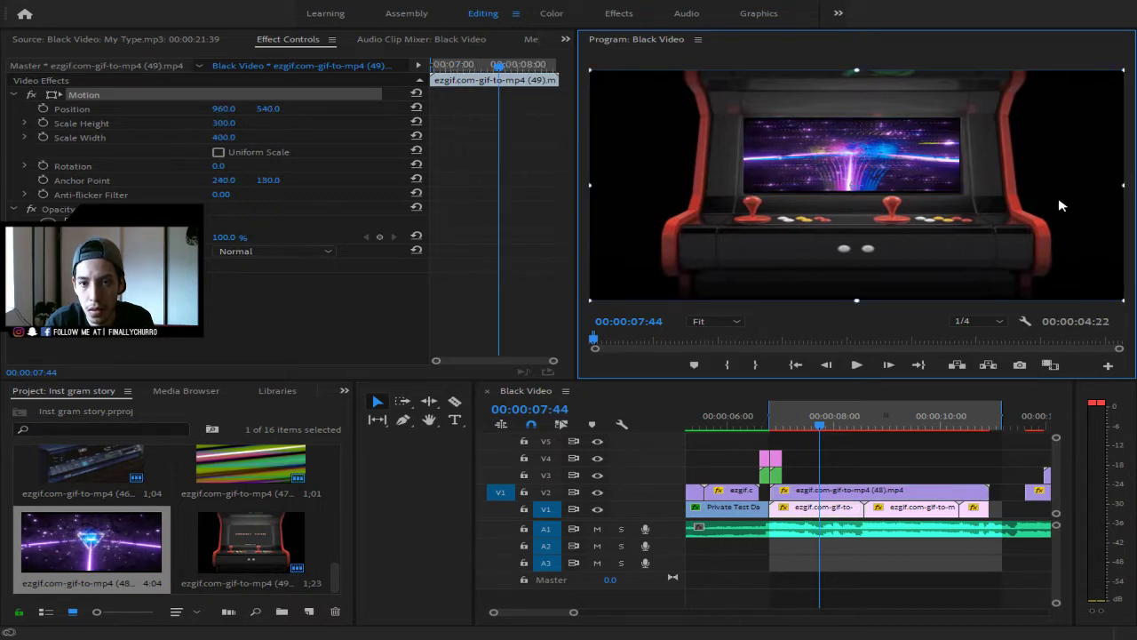
{"action": "left_click", "coordinate": [876, 489]}
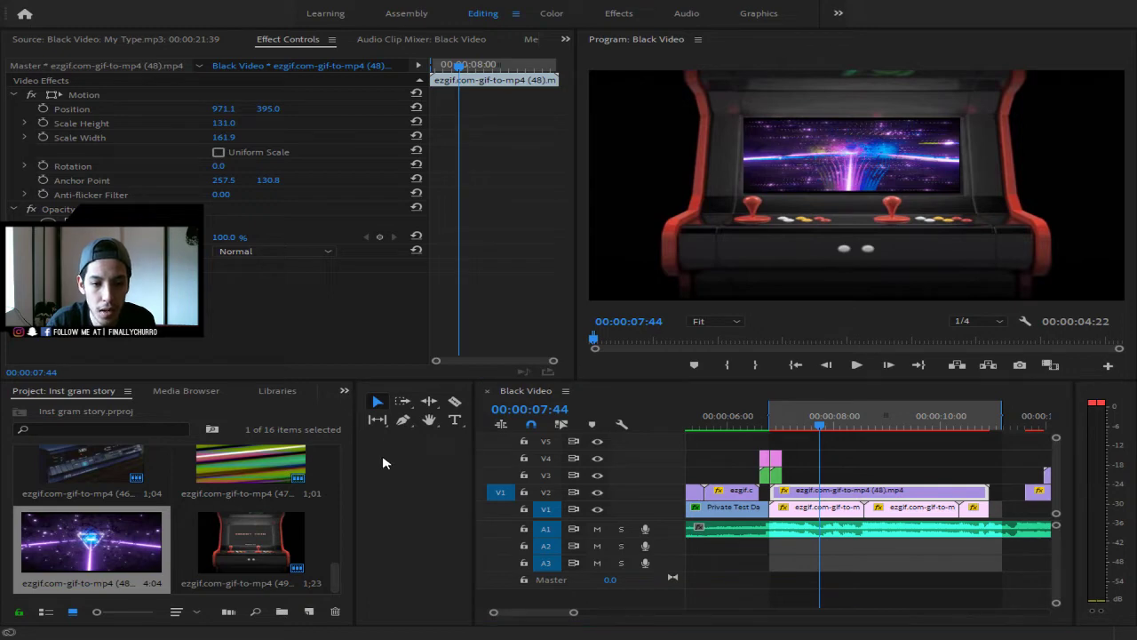
{"action": "key", "text": "shift+7"}
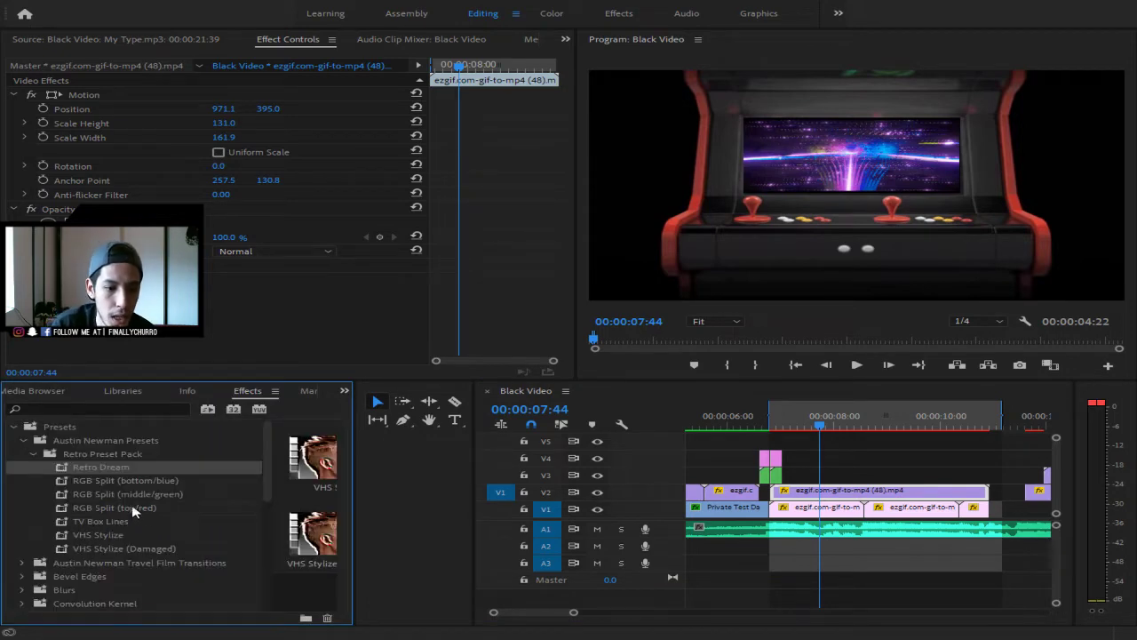
- Apply the Retro Preset Pack's VHS Stylize preset to the galaxy clip
{"action": "left_click", "coordinate": [117, 524]}
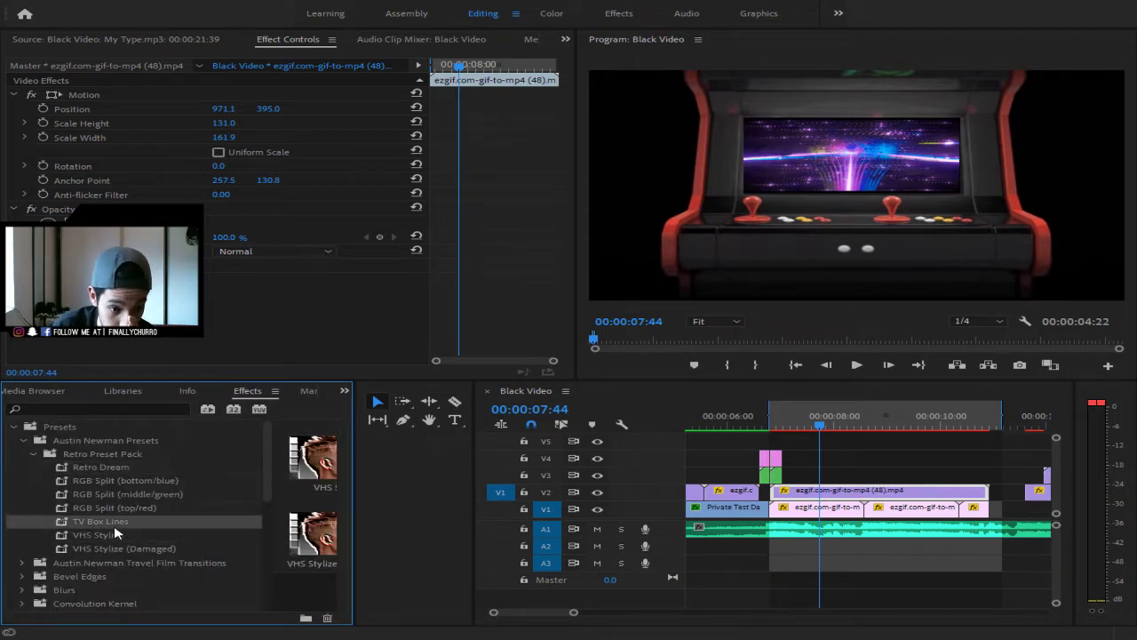
{"action": "left_click_drag", "start_coordinate": [105, 535], "coordinate": [825, 495]}
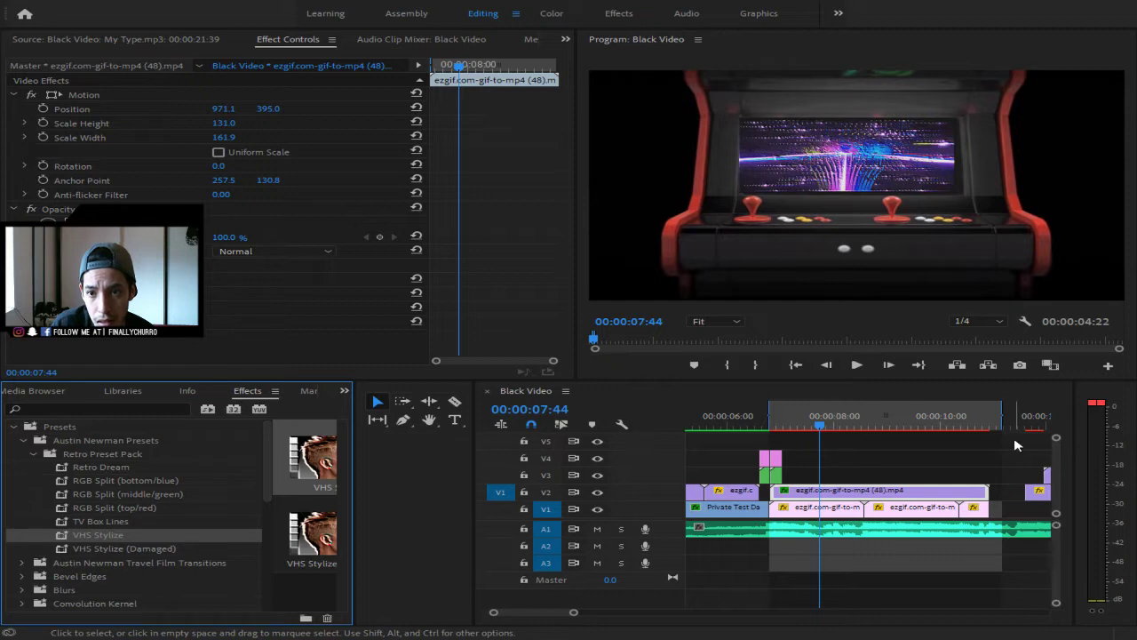
{"action": "left_click", "coordinate": [890, 193]}
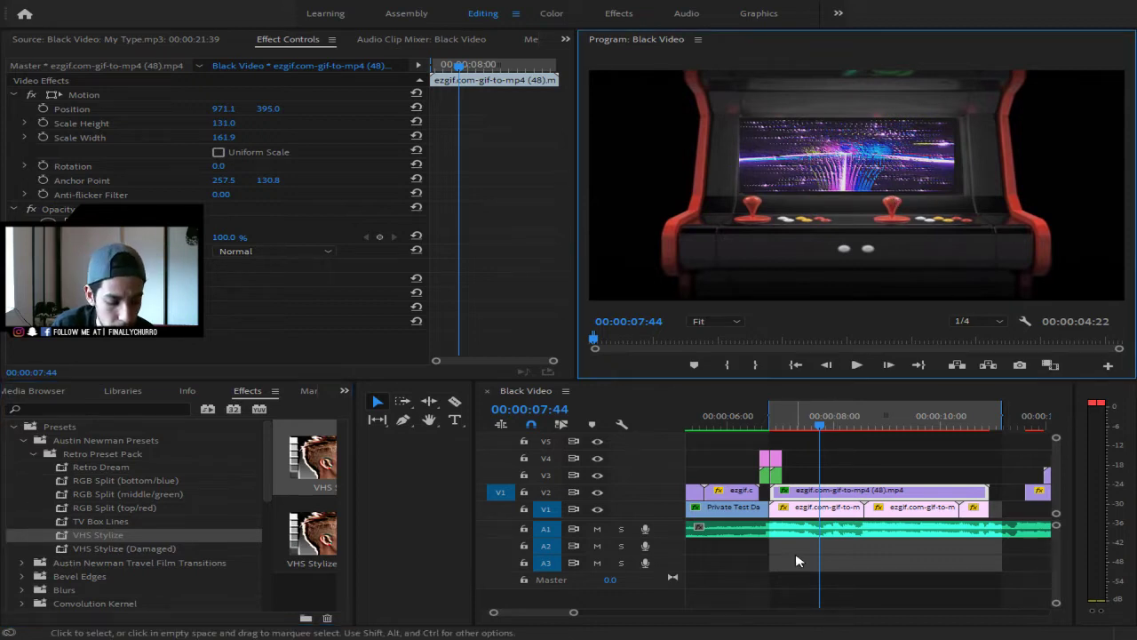
- Also apply VHS Stylize (Damaged) and return the playhead to the section start
{"action": "left_click", "coordinate": [125, 510]}
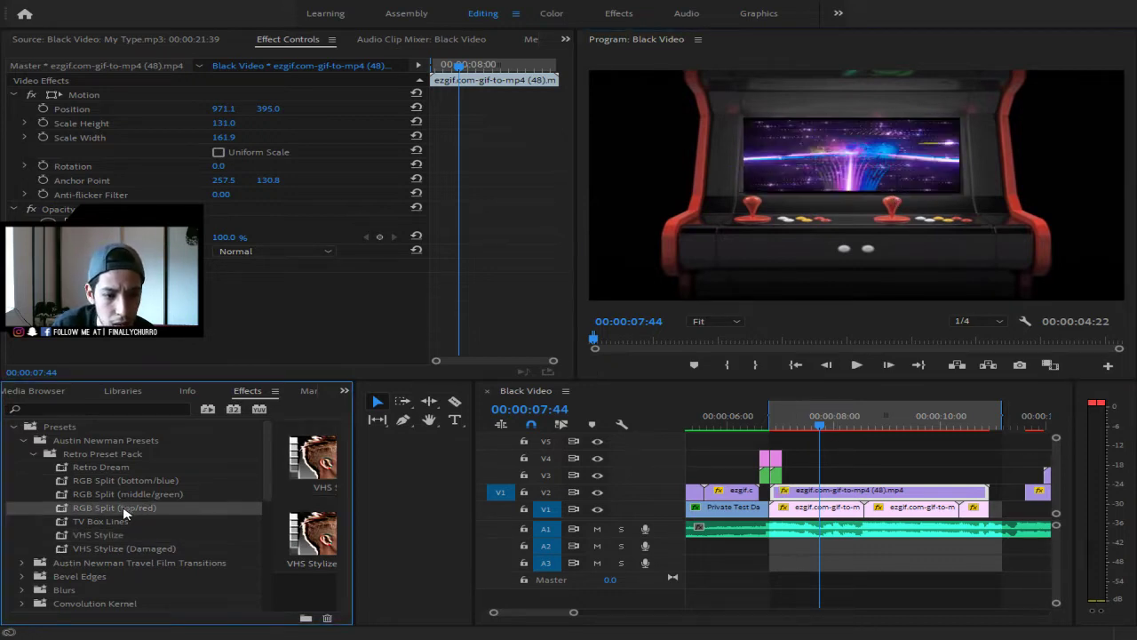
{"action": "left_click", "coordinate": [107, 534]}
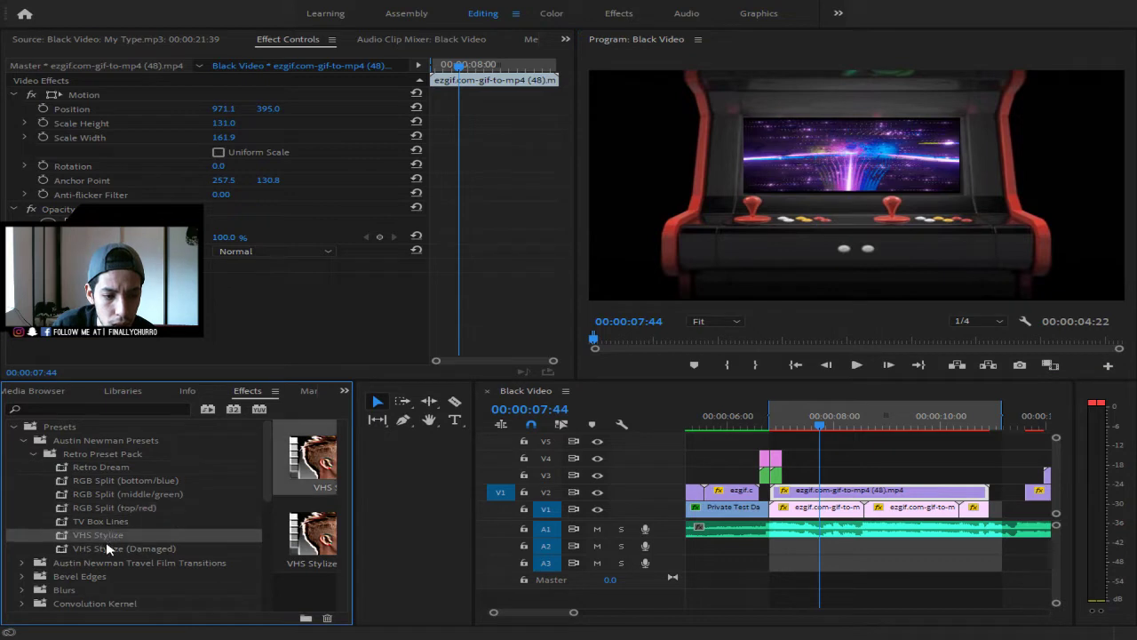
{"action": "double_click", "coordinate": [106, 549]}
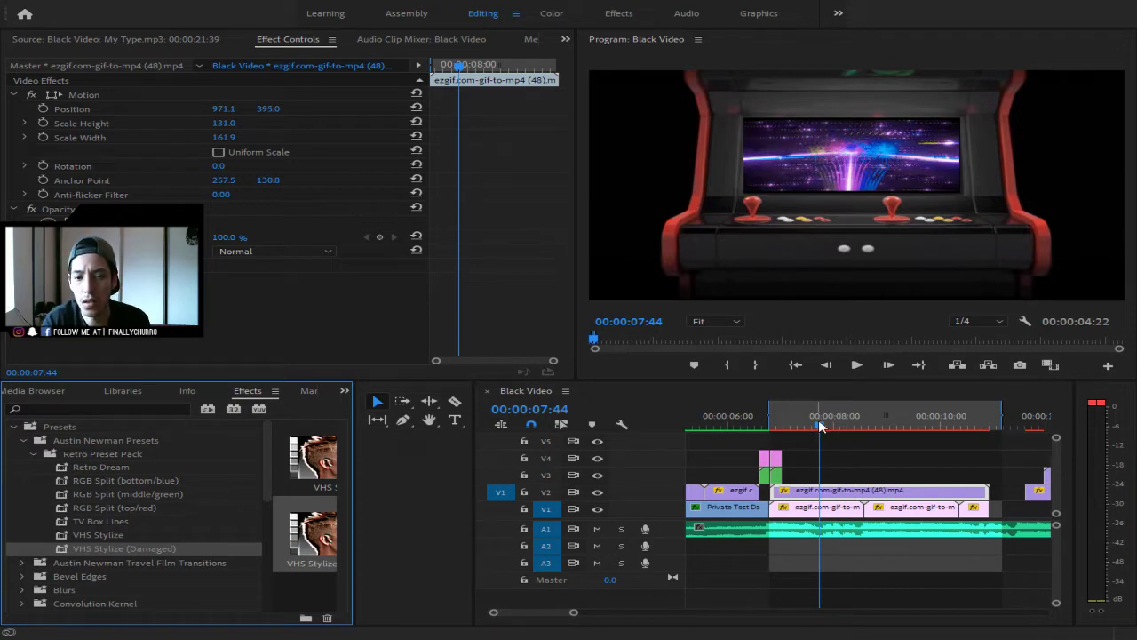
{"action": "left_click_drag", "start_coordinate": [819, 427], "coordinate": [769, 427]}
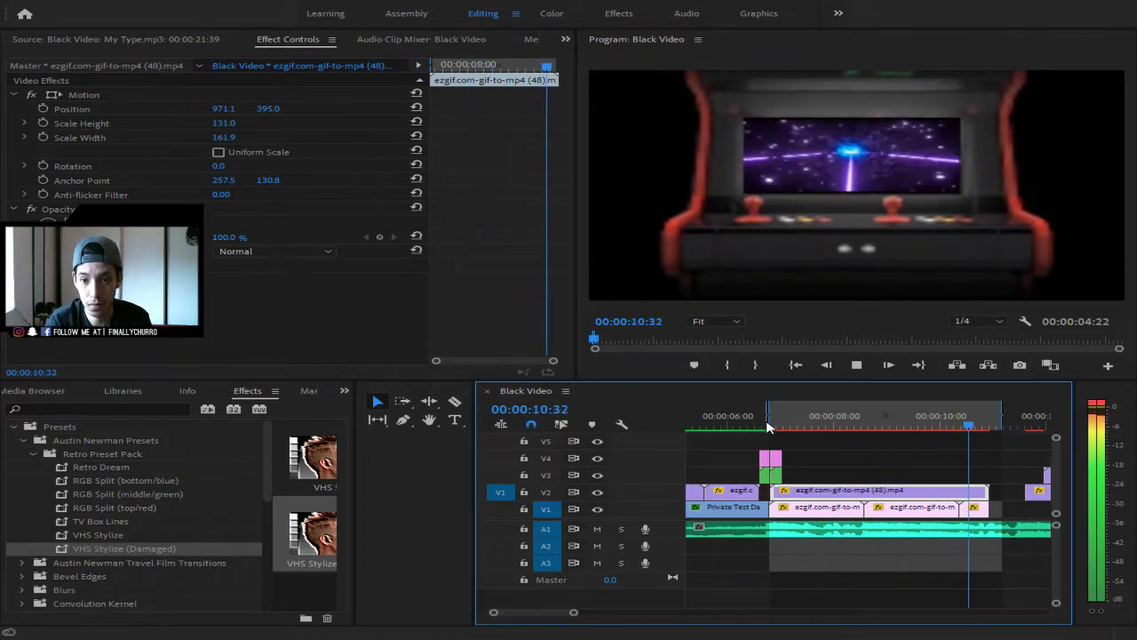
- Cut the galaxy clip on V2 at 00:00:09:08 with the Razor, then render the work area
{"action": "key", "text": "space"}
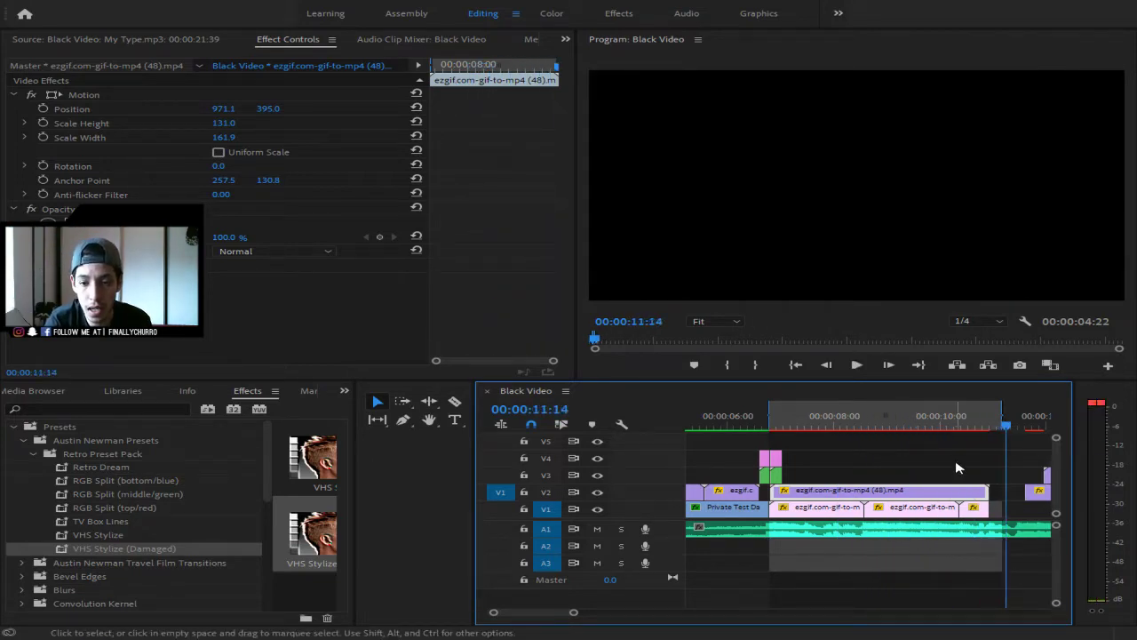
{"action": "left_click_drag", "start_coordinate": [988, 428], "coordinate": [897, 426]}
{"action": "left_click", "coordinate": [913, 459]}
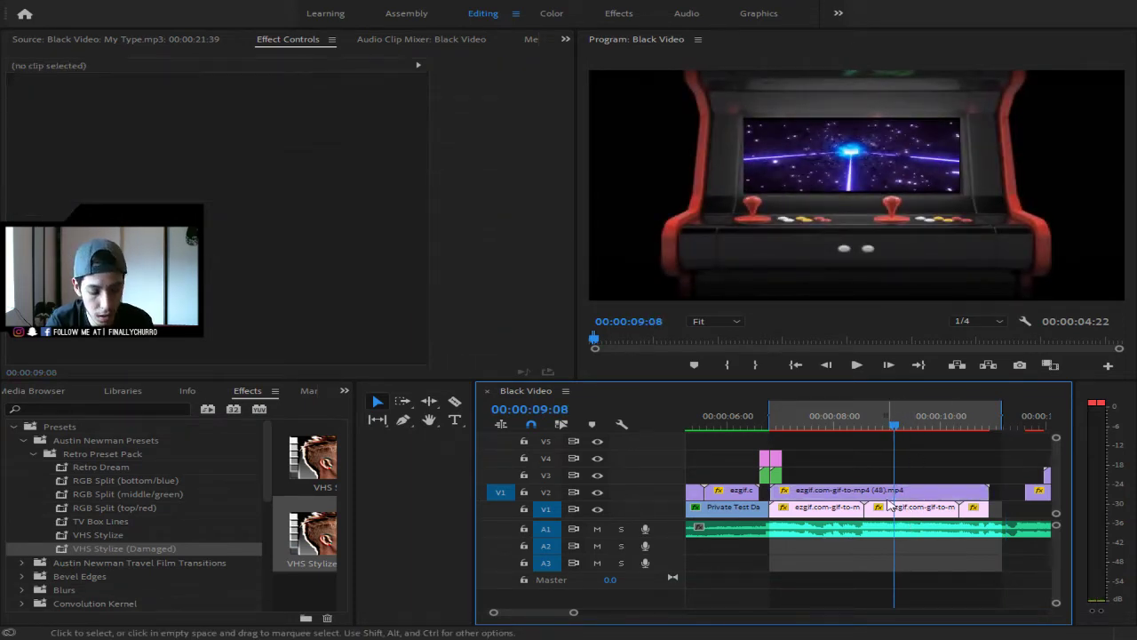
{"action": "key", "text": "c"}
{"action": "left_click", "coordinate": [894, 490]}
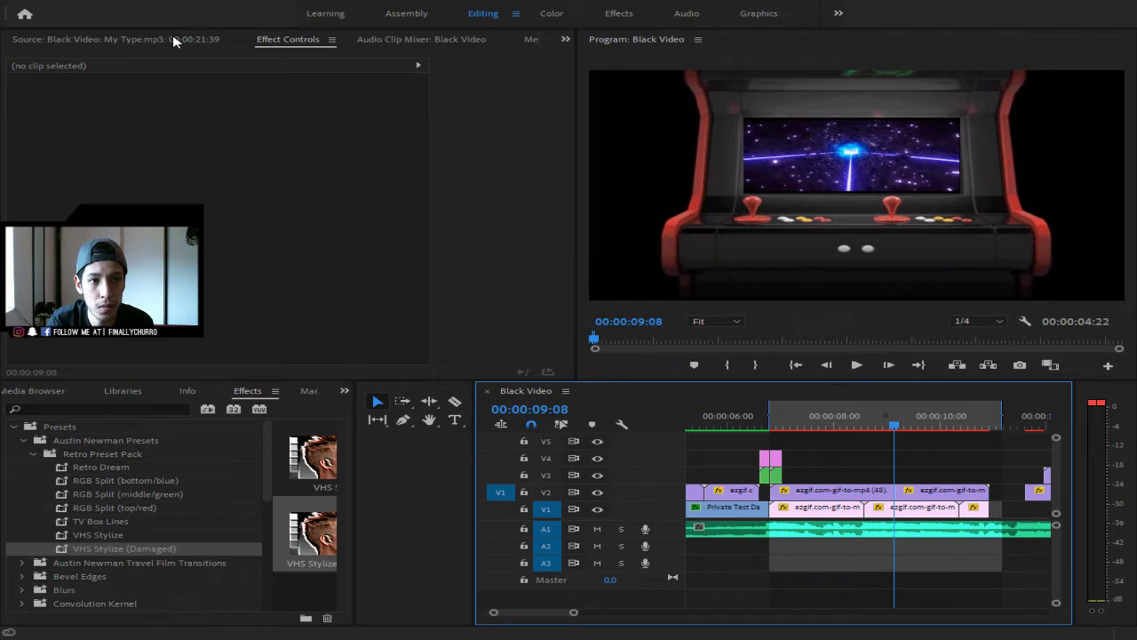
{"action": "left_click", "coordinate": [194, 46]}
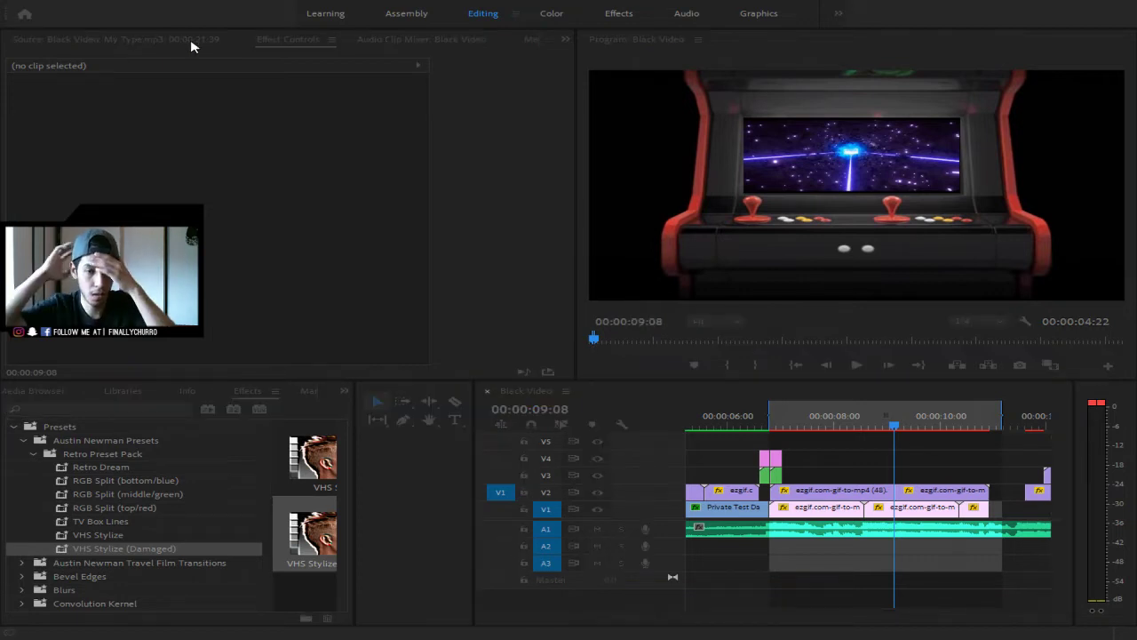
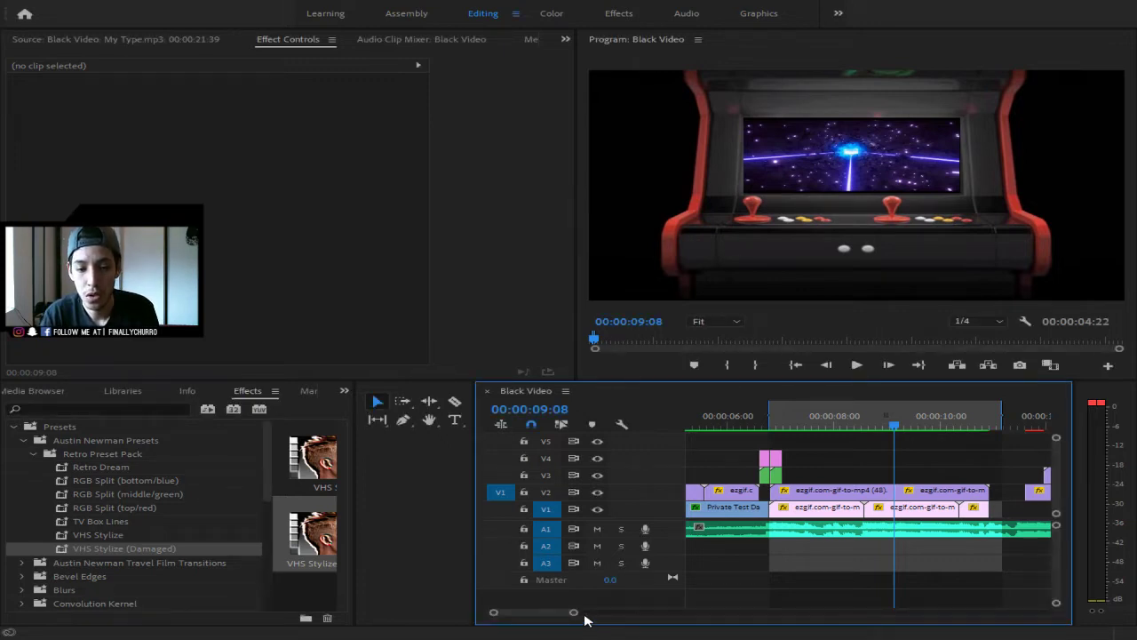
- Play the sequence from the start to review the edit so far
{"action": "left_click_drag", "start_coordinate": [585, 619], "coordinate": [684, 617]}
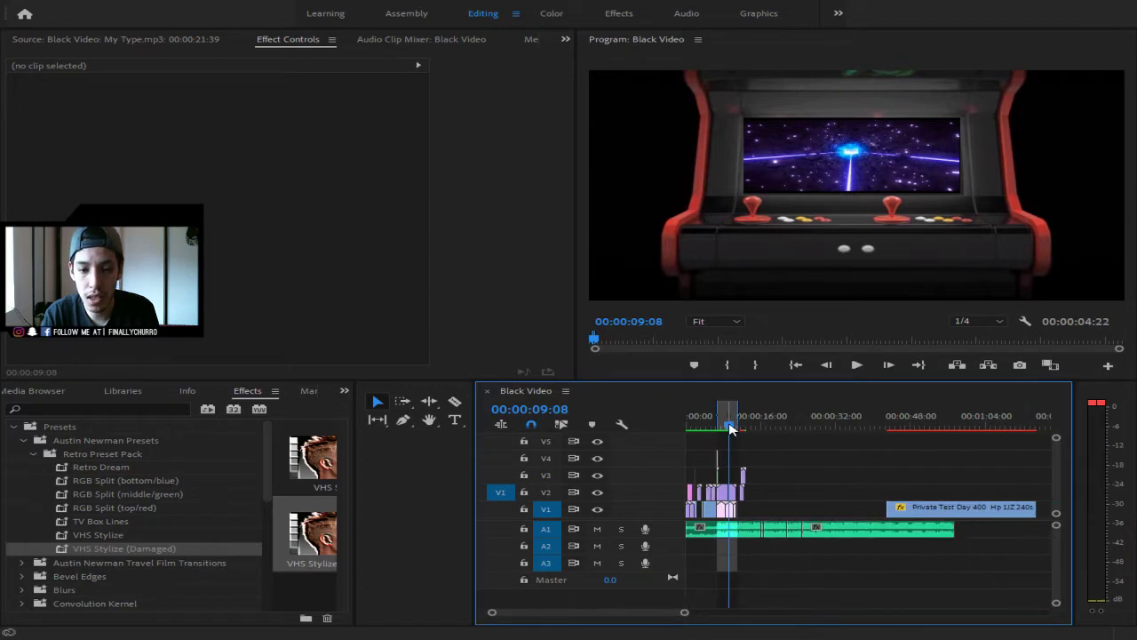
{"action": "left_click_drag", "start_coordinate": [730, 429], "coordinate": [673, 433]}
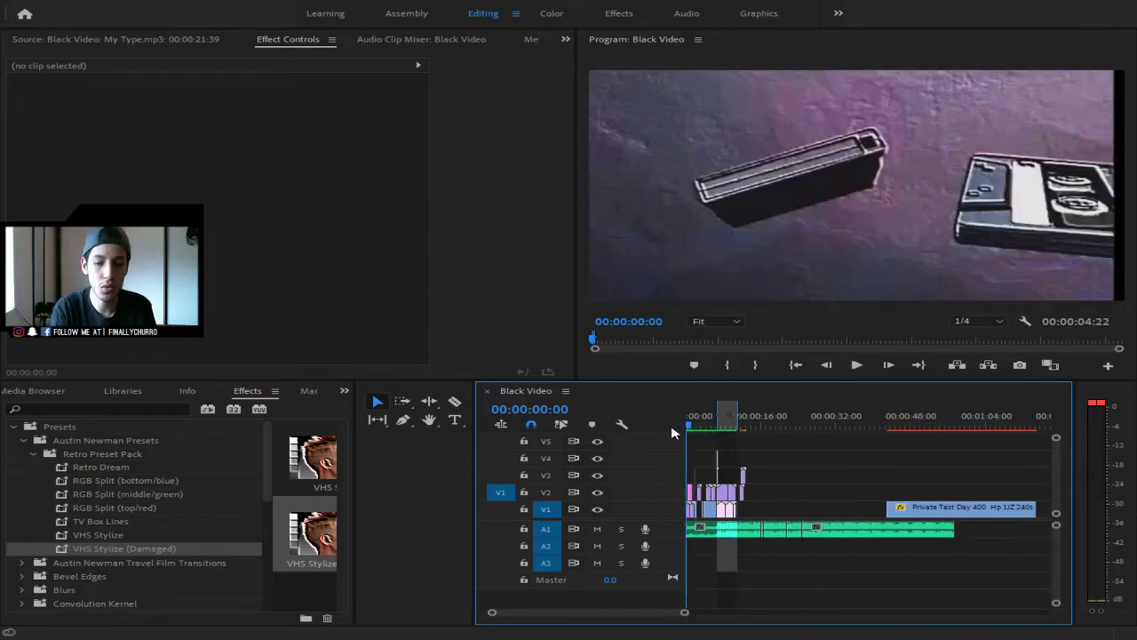
{"action": "key", "text": "space"}
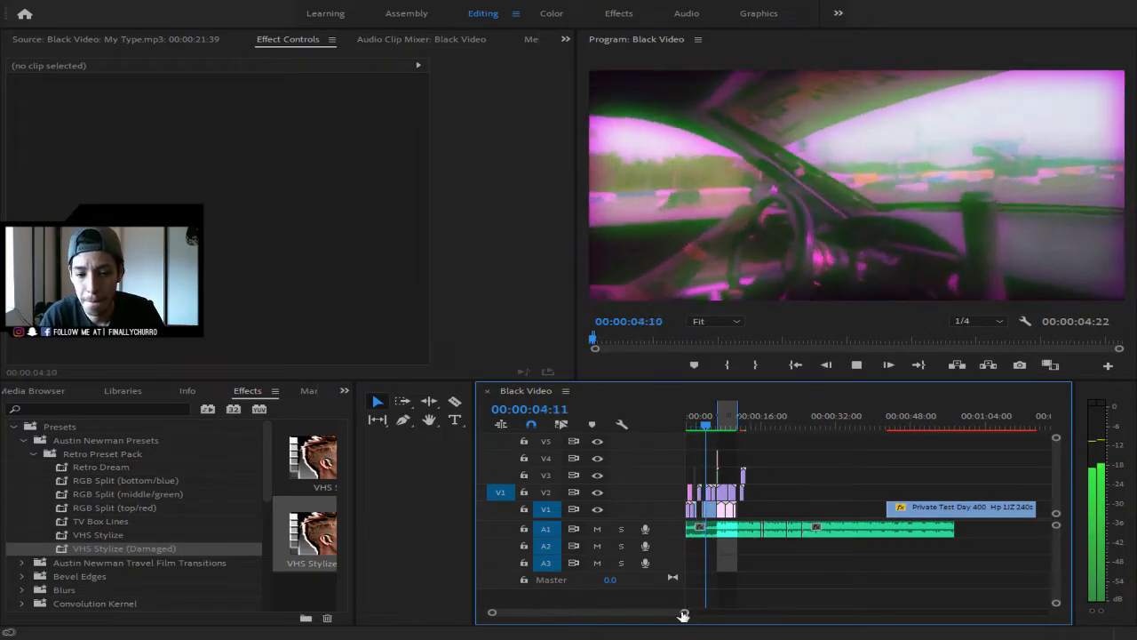
{"action": "scroll", "coordinate": [698, 613], "scroll_direction": "up", "scroll_amount": 4}
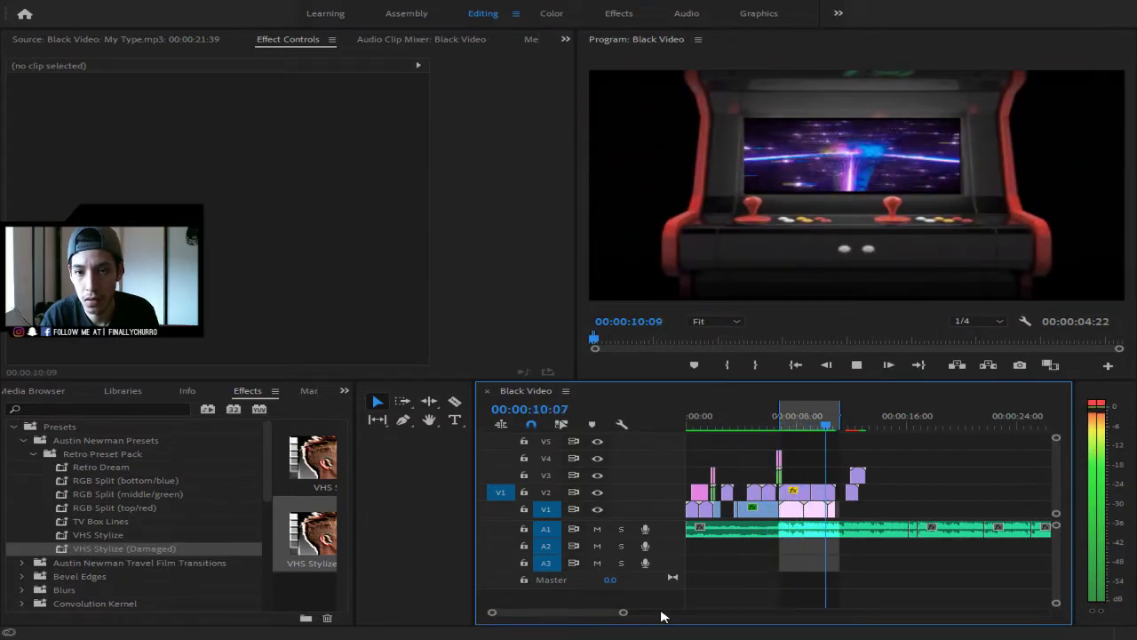
{"action": "key", "text": "space"}
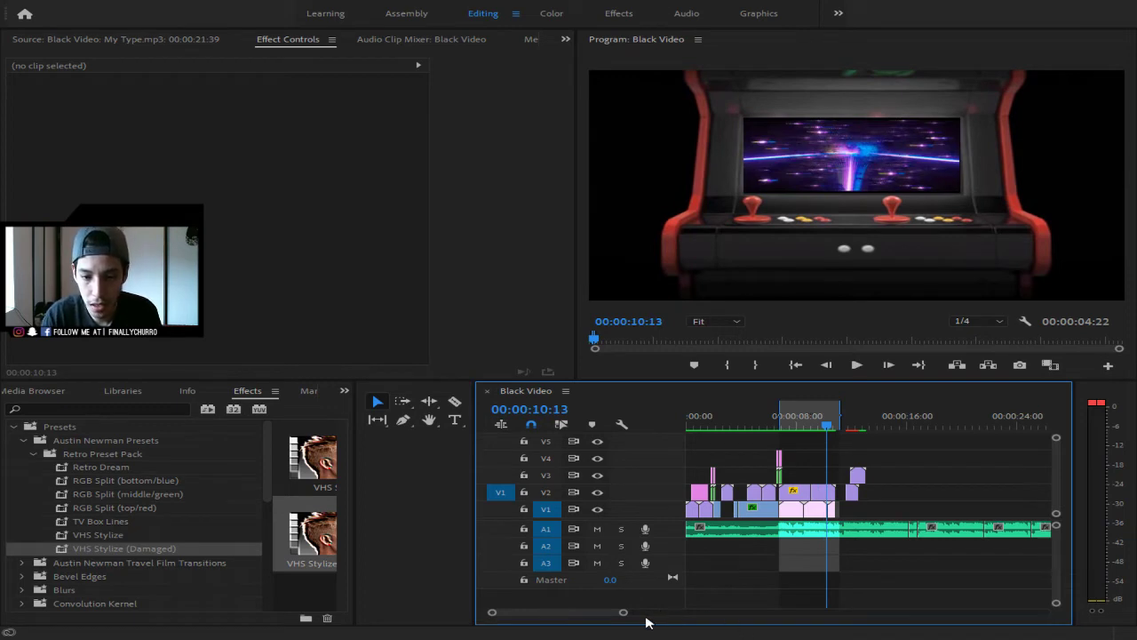
- Cut the V1 arcade-cabinet clip at 00:00:09:25 and delete the V1 clips after it
{"action": "left_click_drag", "start_coordinate": [623, 612], "coordinate": [568, 612]}
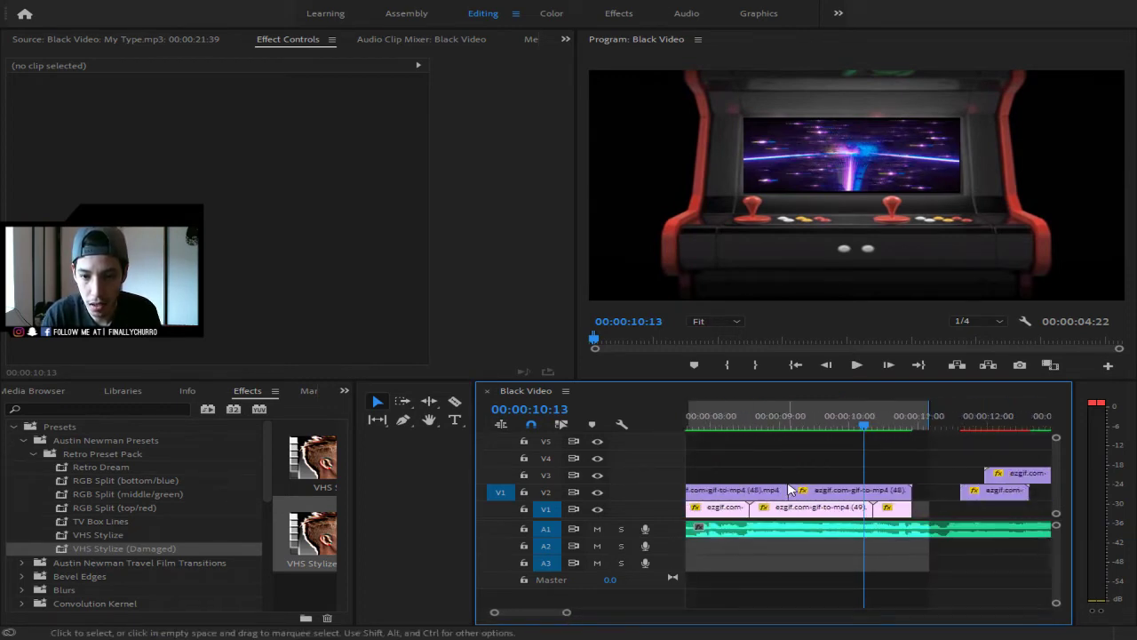
{"action": "left_click_drag", "start_coordinate": [863, 427], "coordinate": [808, 435]}
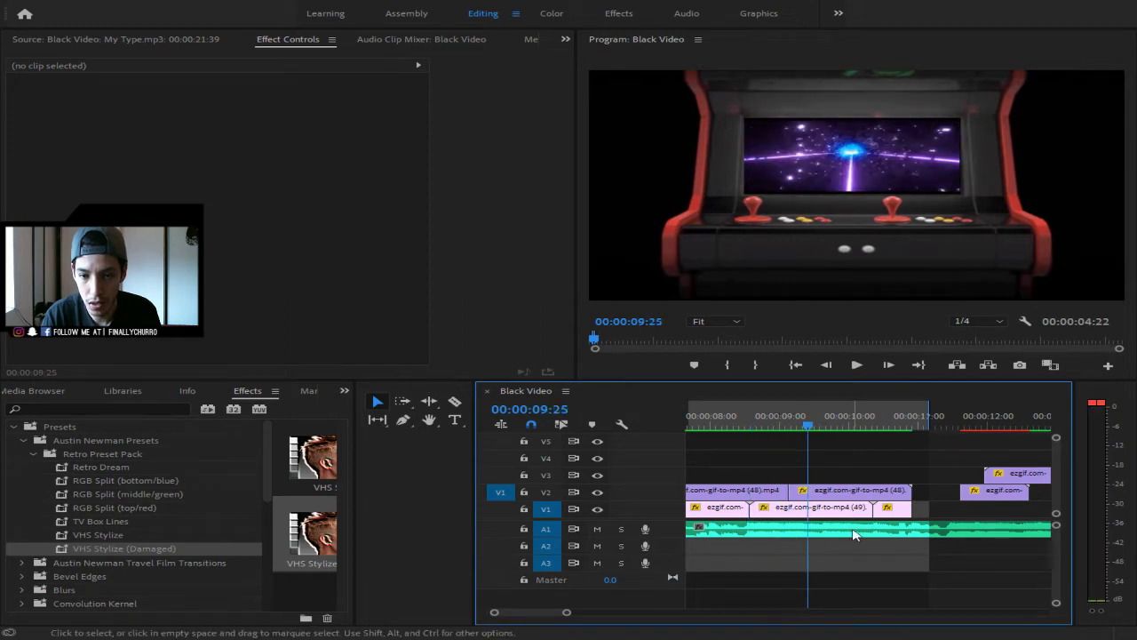
{"action": "key", "text": "c"}
{"action": "left_click", "coordinate": [810, 509]}
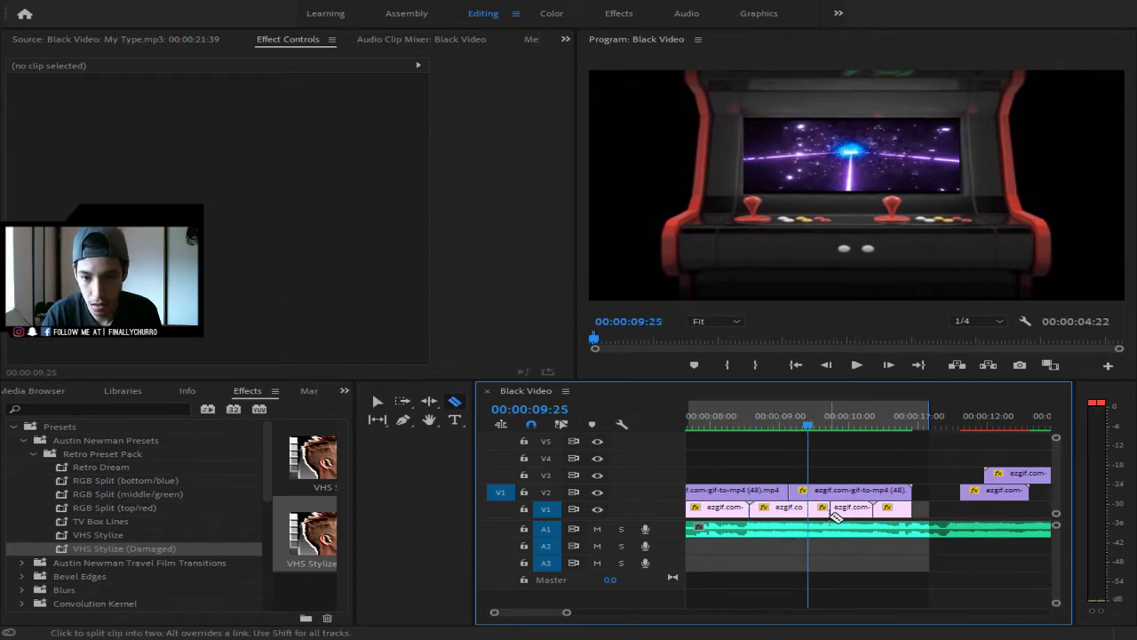
{"action": "key", "text": "v"}
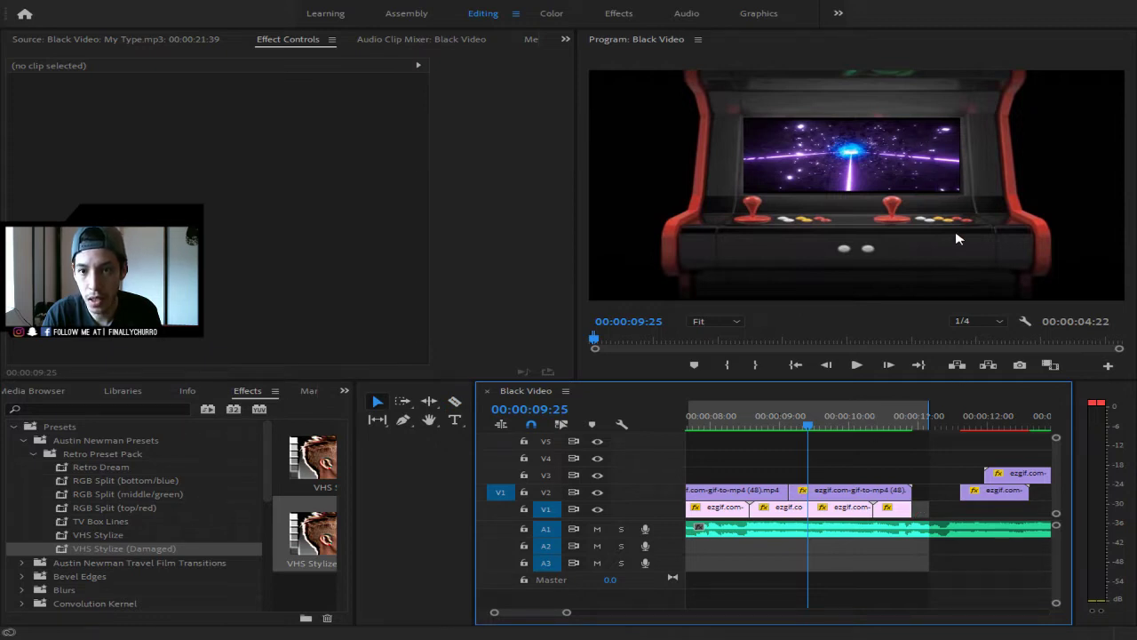
{"action": "left_click", "coordinate": [827, 512]}
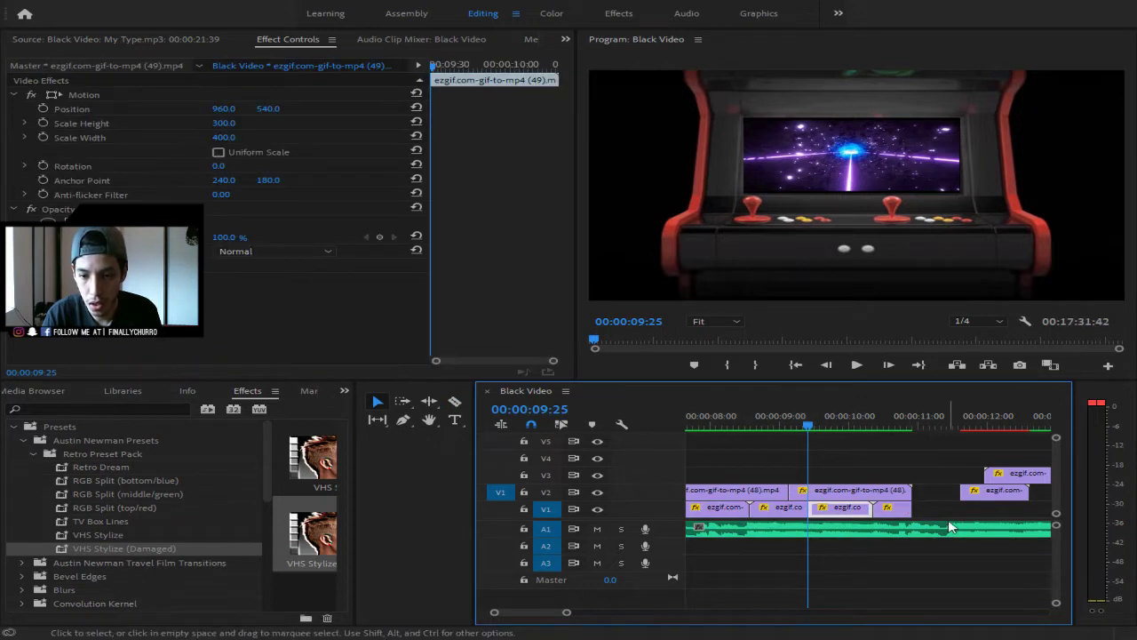
{"action": "left_click_drag", "start_coordinate": [889, 516], "coordinate": [854, 519]}
{"action": "left_click_drag", "start_coordinate": [944, 515], "coordinate": [853, 511]}
{"action": "key", "text": "Delete"}
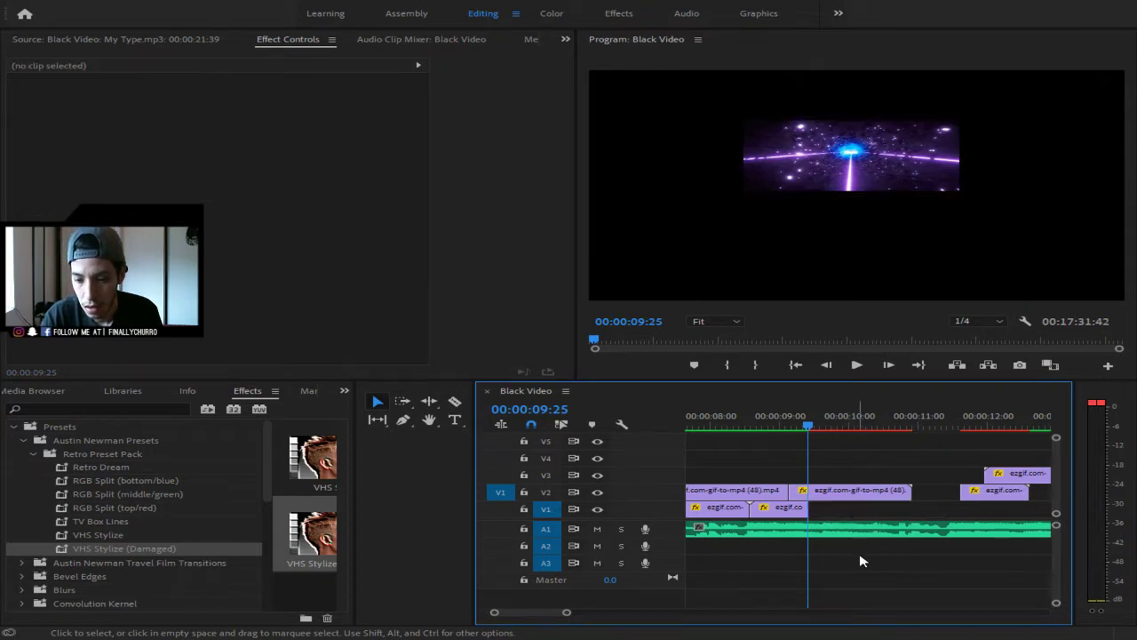
- Try sliding the Private Test Day drift clip left on V1, then undo to restore the arcade clips
{"action": "left_click_drag", "start_coordinate": [573, 615], "coordinate": [703, 617]}
{"action": "left_click_drag", "start_coordinate": [966, 511], "coordinate": [779, 512]}
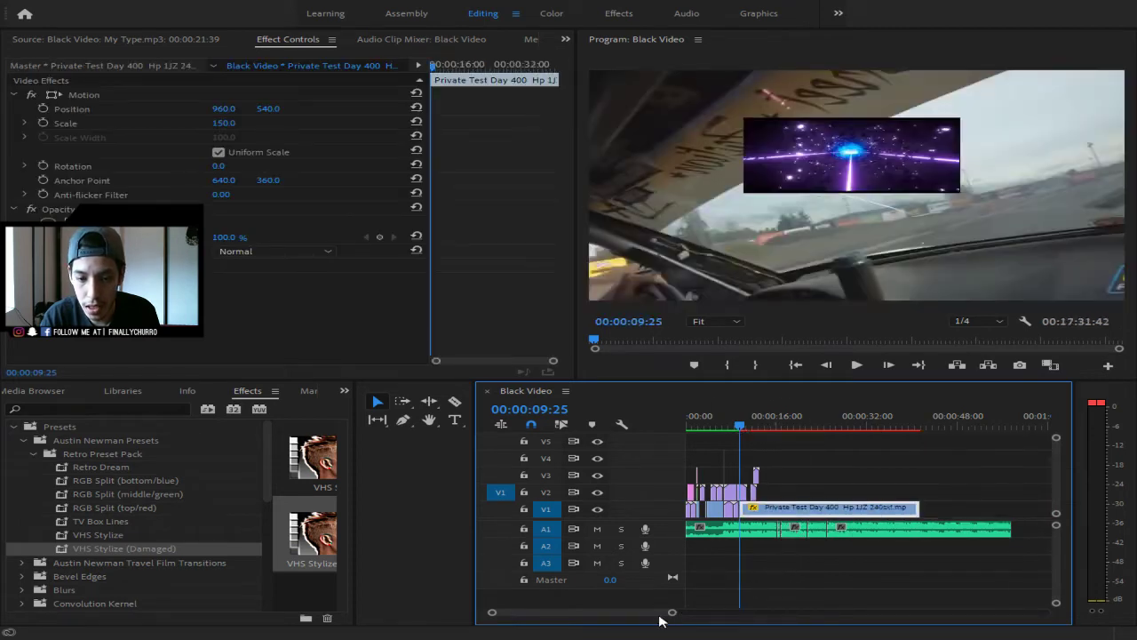
{"action": "left_click_drag", "start_coordinate": [670, 612], "coordinate": [614, 624]}
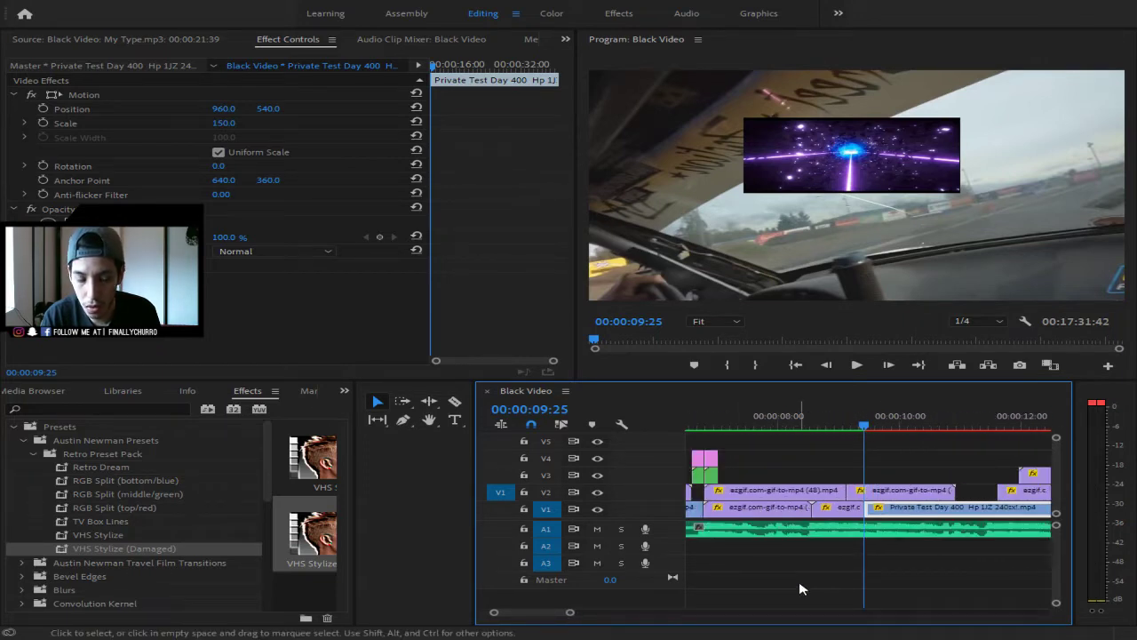
{"action": "key", "text": "ctrl+z"}
{"action": "key", "text": "ctrl+z"}
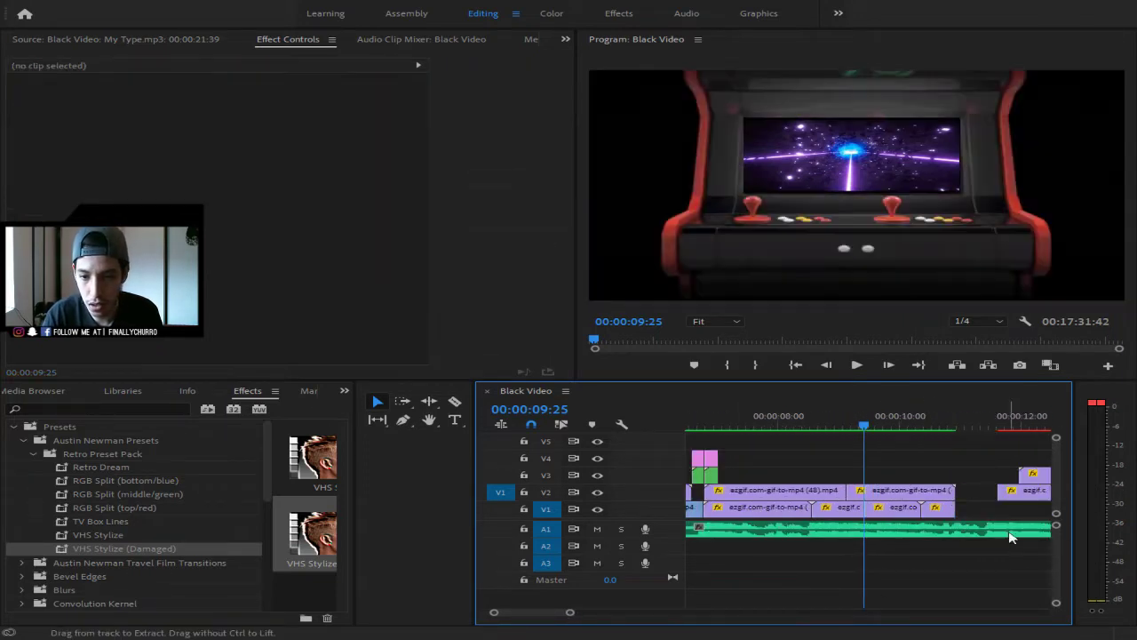
- Trim the V2 starfield GIF so it ends at the playhead, 00:00:09:25
{"action": "key", "text": "c"}
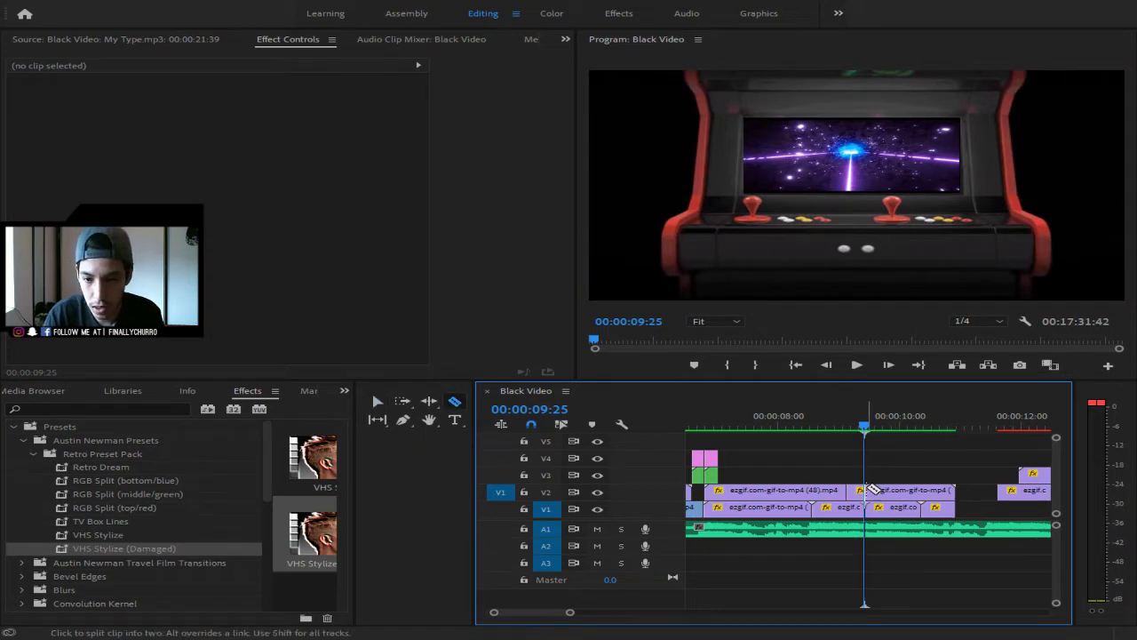
{"action": "left_click", "coordinate": [873, 491]}
{"action": "key", "text": "v"}
{"action": "left_click", "coordinate": [879, 492]}
{"action": "key", "text": "Delete"}
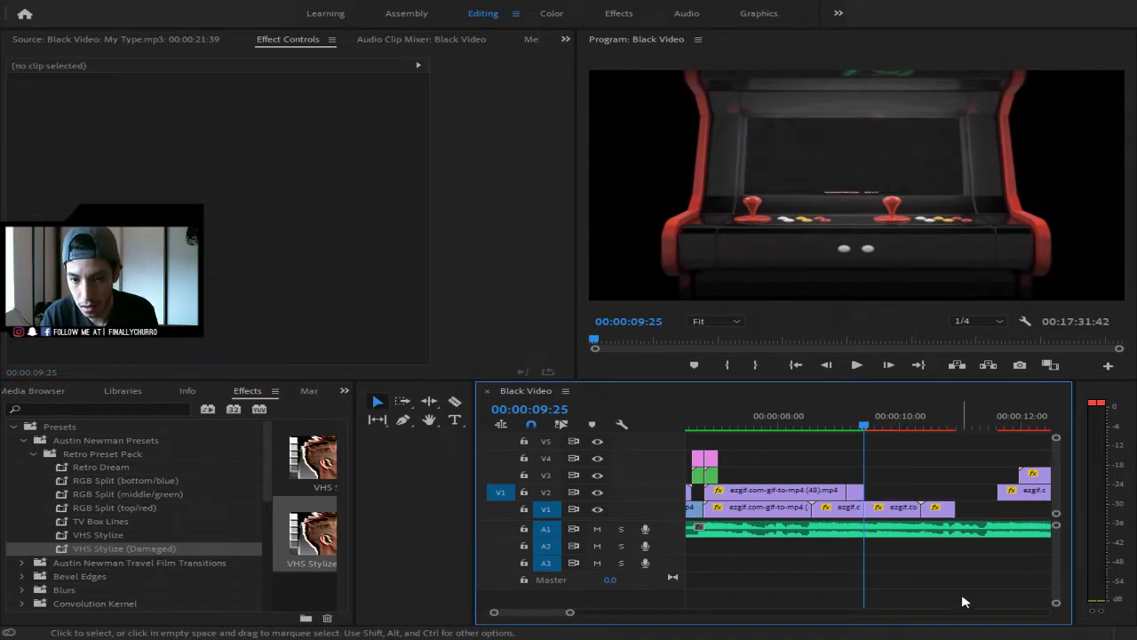
- Slide the Private Test Day drift clip left on V1 and cut it in two
{"action": "left_click_drag", "start_coordinate": [571, 612], "coordinate": [700, 612]}
{"action": "left_click", "coordinate": [866, 509]}
{"action": "left_click_drag", "start_coordinate": [866, 509], "coordinate": [798, 524]}
{"action": "key", "text": "c"}
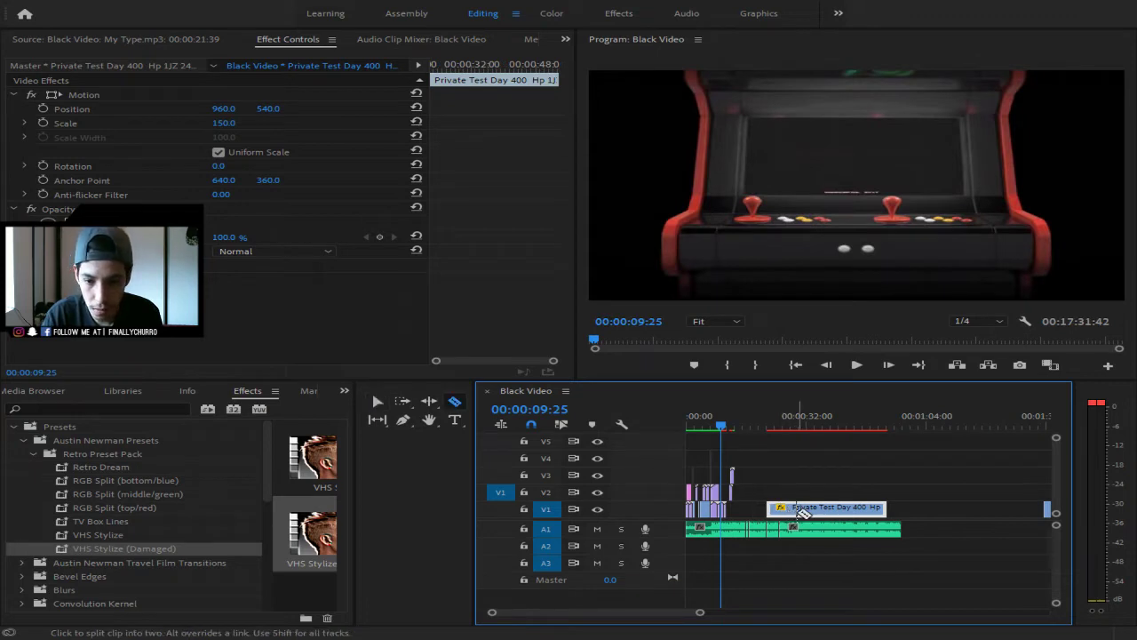
{"action": "left_click", "coordinate": [792, 512]}
{"action": "key", "text": "v"}
- Cut the trailing drift piece near its start and move it onto V2 right after the GIF
{"action": "mouse_move", "coordinate": [700, 613]}
{"action": "left_mouse_down"}
{"action": "mouse_move", "coordinate": [653, 621]}
{"action": "mouse_move", "coordinate": [710, 624]}
{"action": "left_mouse_up"}
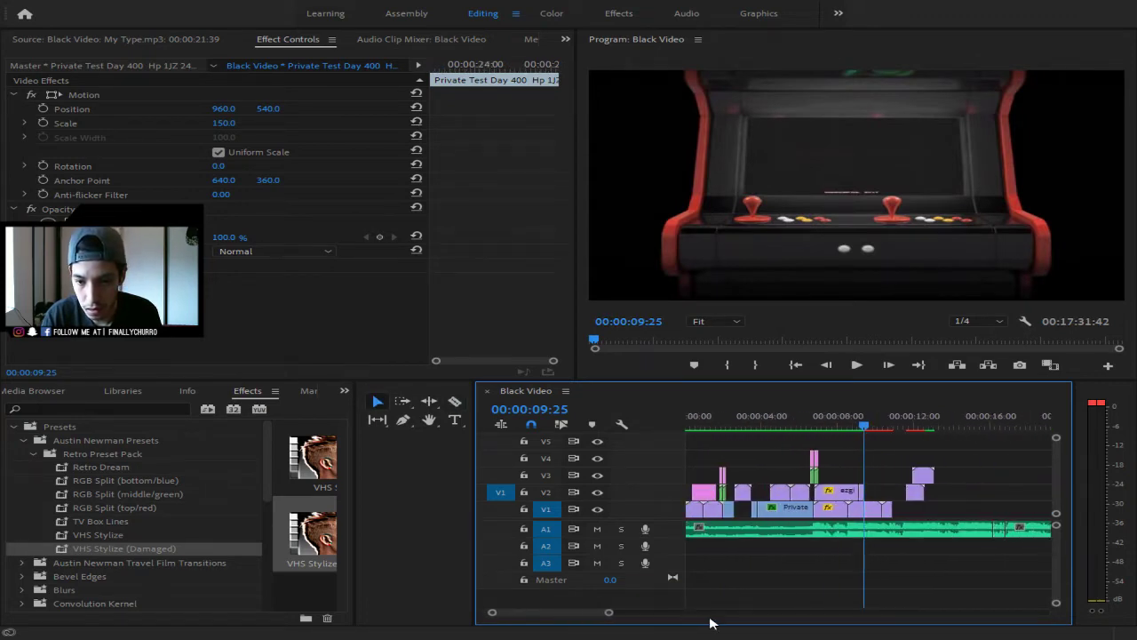
{"action": "left_click_drag", "start_coordinate": [611, 615], "coordinate": [621, 615]}
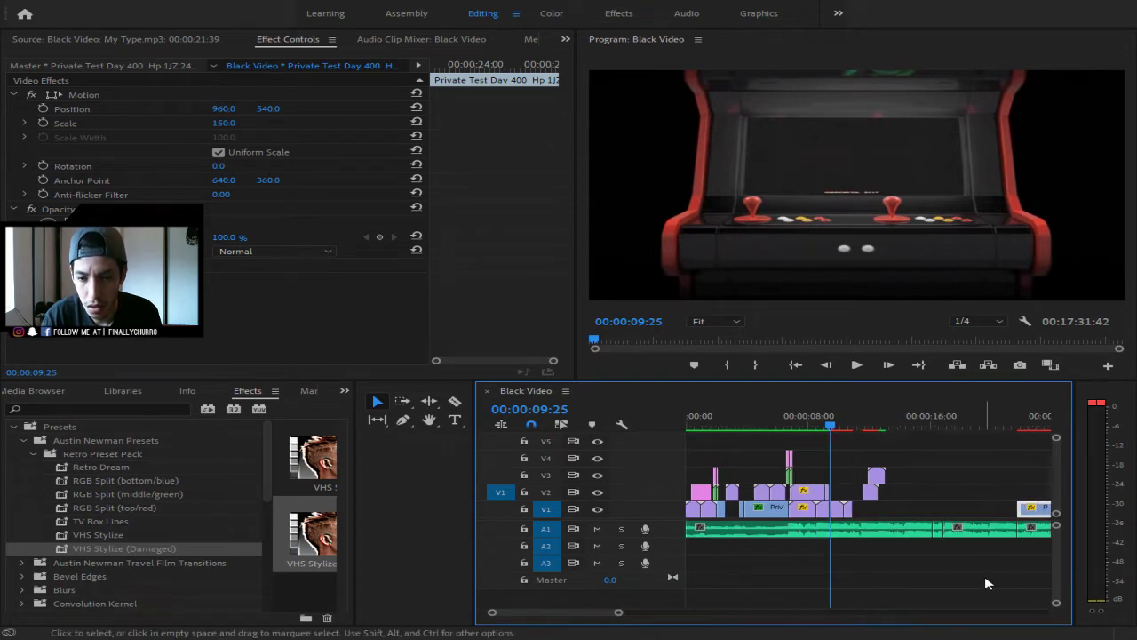
{"action": "left_click_drag", "start_coordinate": [1048, 509], "coordinate": [913, 523]}
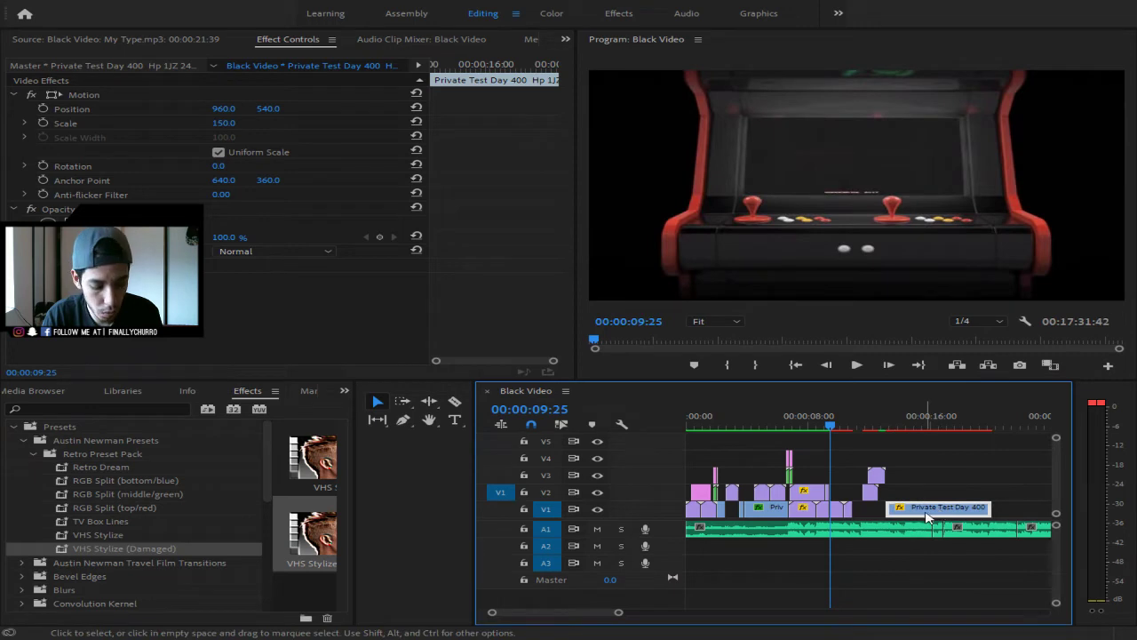
{"action": "key", "text": "c"}
{"action": "left_click", "coordinate": [916, 512]}
{"action": "key", "text": "v"}
{"action": "left_click", "coordinate": [956, 512]}
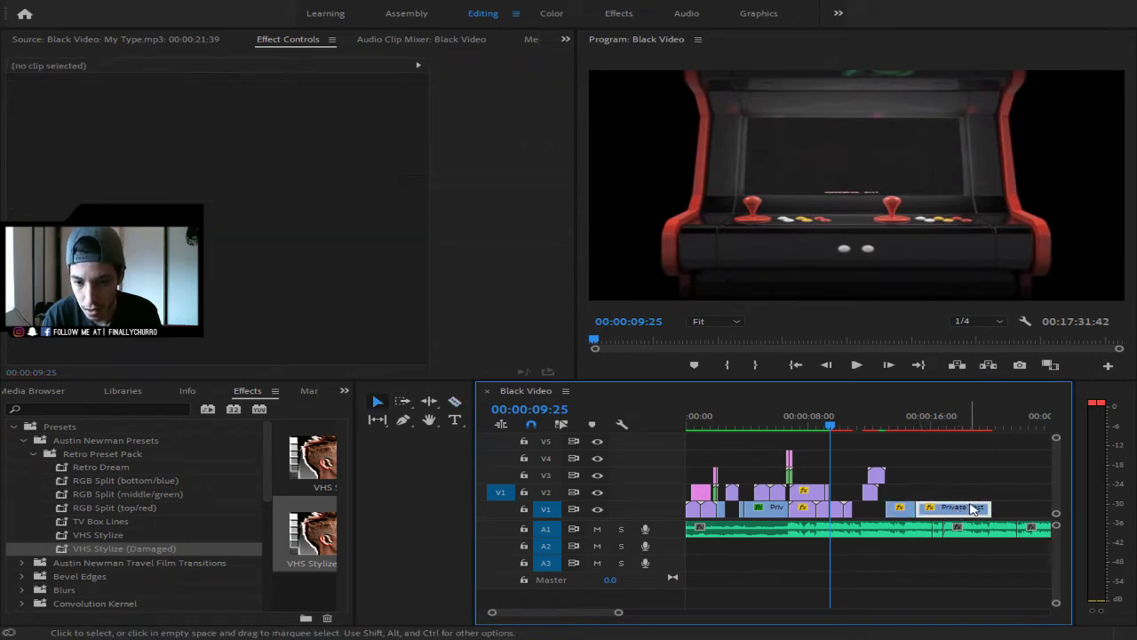
{"action": "left_click_drag", "start_coordinate": [957, 512], "coordinate": [848, 499]}
{"action": "left_click_drag", "start_coordinate": [621, 615], "coordinate": [594, 616]}
- Split the V2 drift piece near 00:00:10:20, then send the playhead to the sequence start
{"action": "key", "text": "c"}
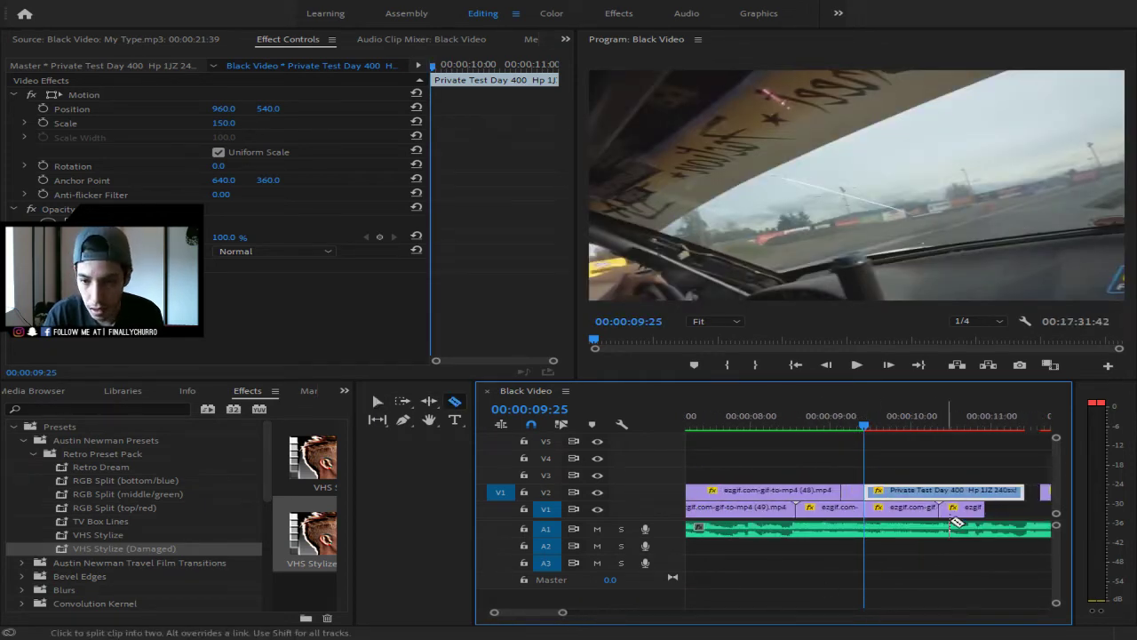
{"action": "left_click", "coordinate": [981, 491]}
{"action": "key", "text": "v"}
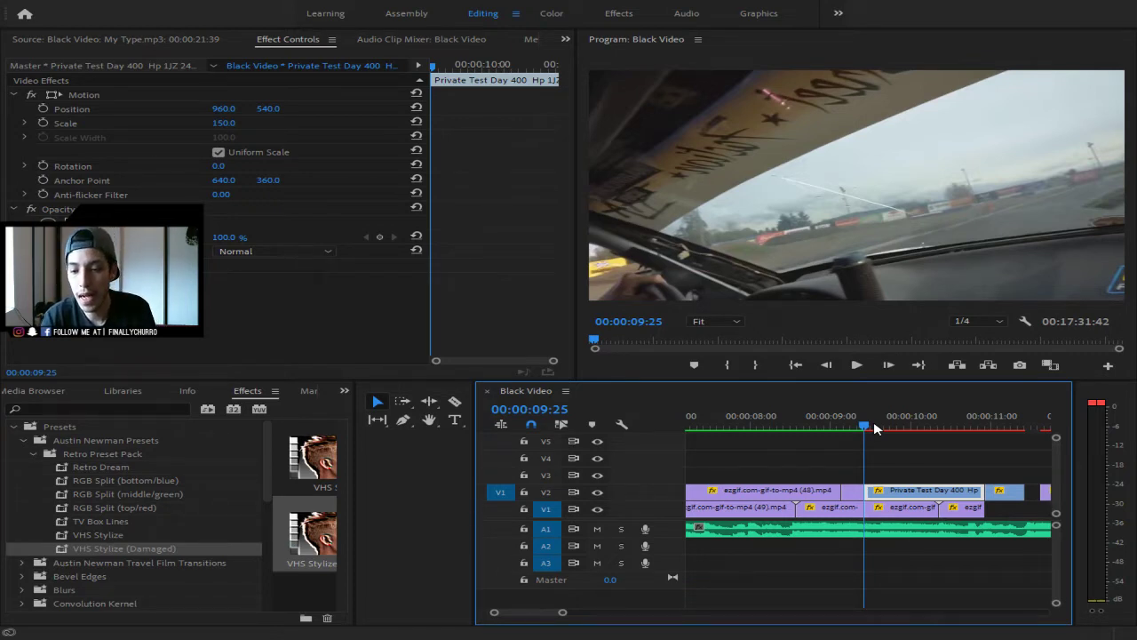
{"action": "left_click_drag", "start_coordinate": [563, 614], "coordinate": [553, 612]}
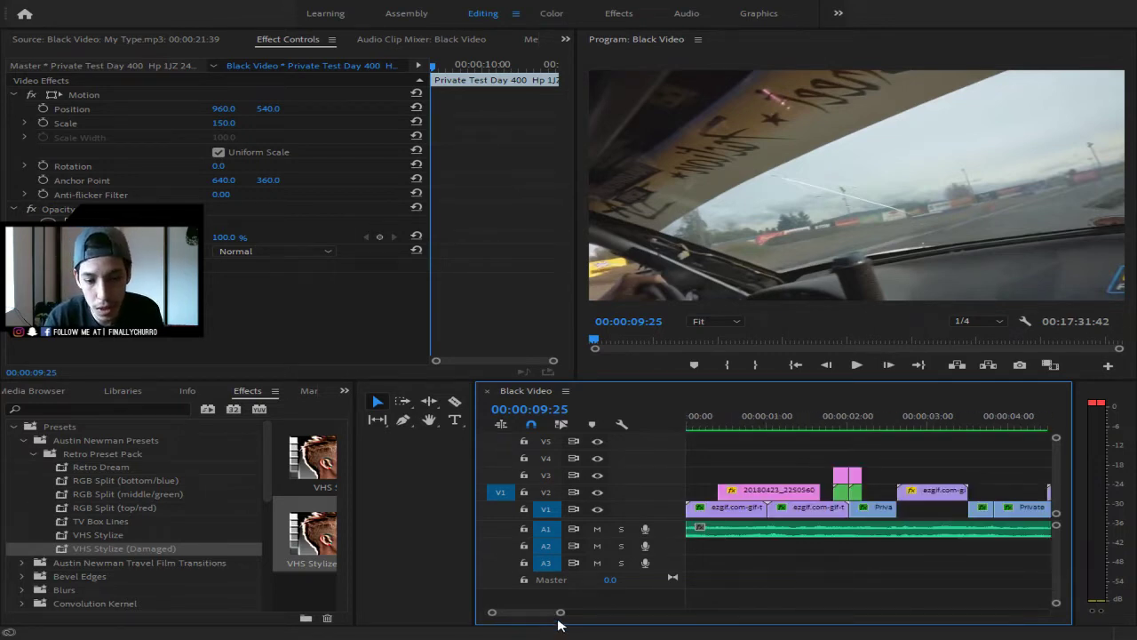
{"action": "left_click_drag", "start_coordinate": [563, 614], "coordinate": [633, 615]}
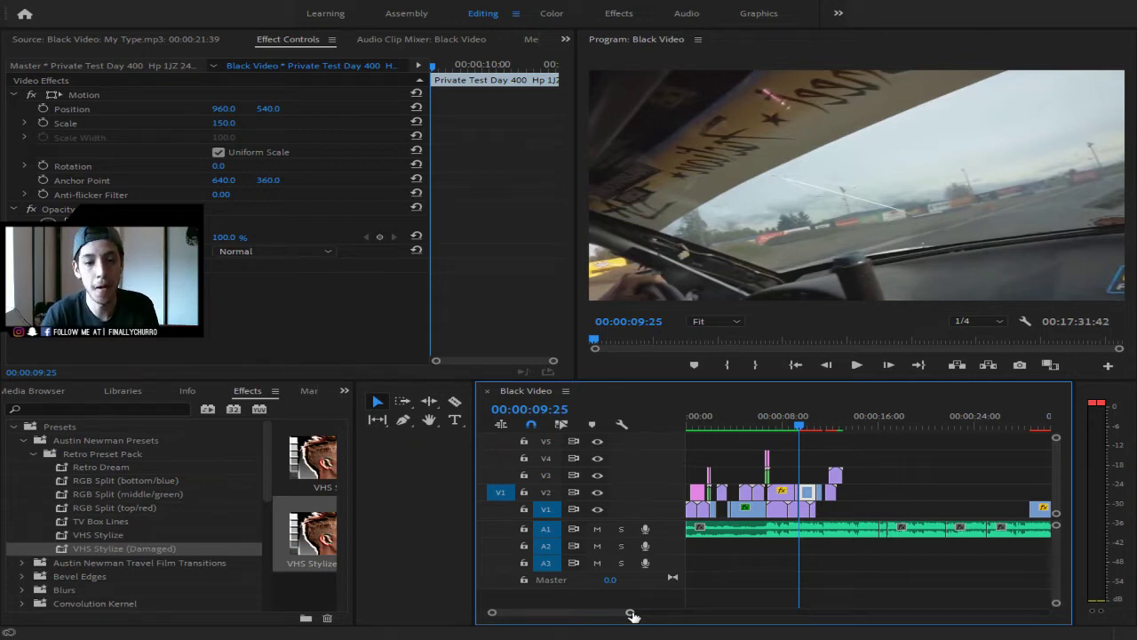
{"action": "key", "text": "Home"}
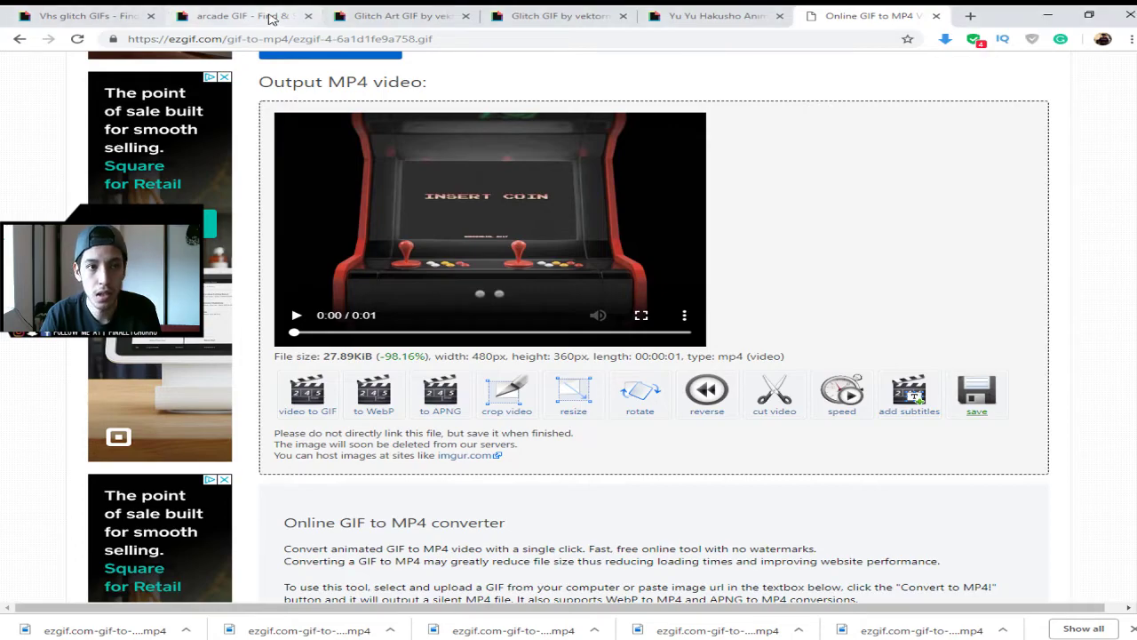
- Open the Fly By Midnight GIF from Giphy's 'vhs glitch' search results
{"action": "left_click", "coordinate": [89, 16]}
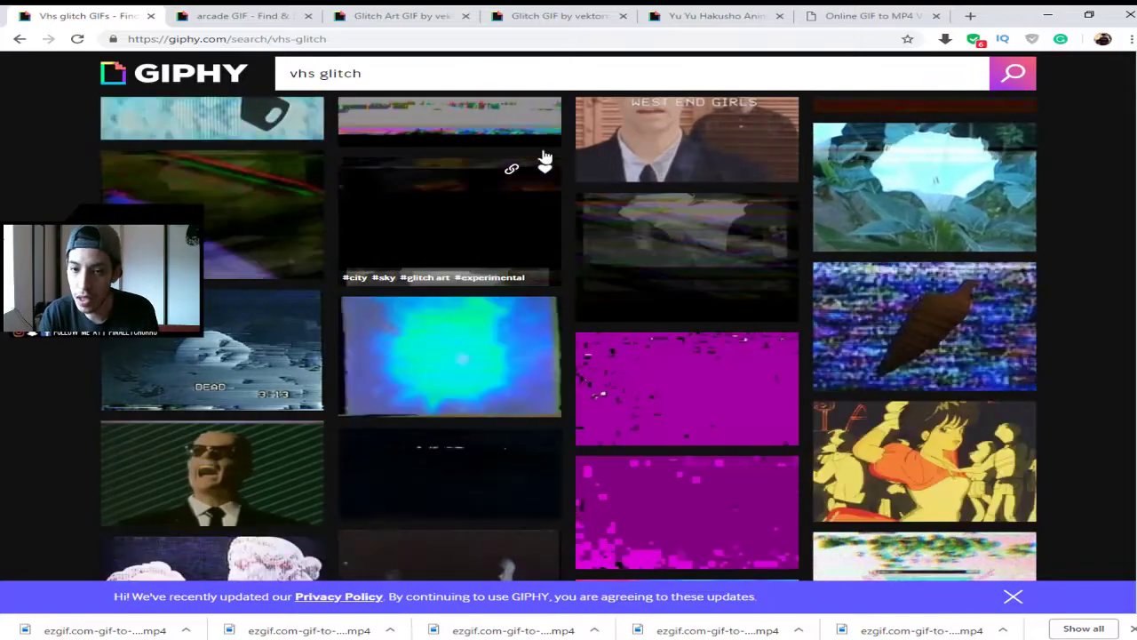
{"action": "scroll", "coordinate": [577, 134], "scroll_direction": "up", "scroll_amount": 3}
{"action": "scroll", "coordinate": [624, 83], "scroll_direction": "up", "scroll_amount": 2}
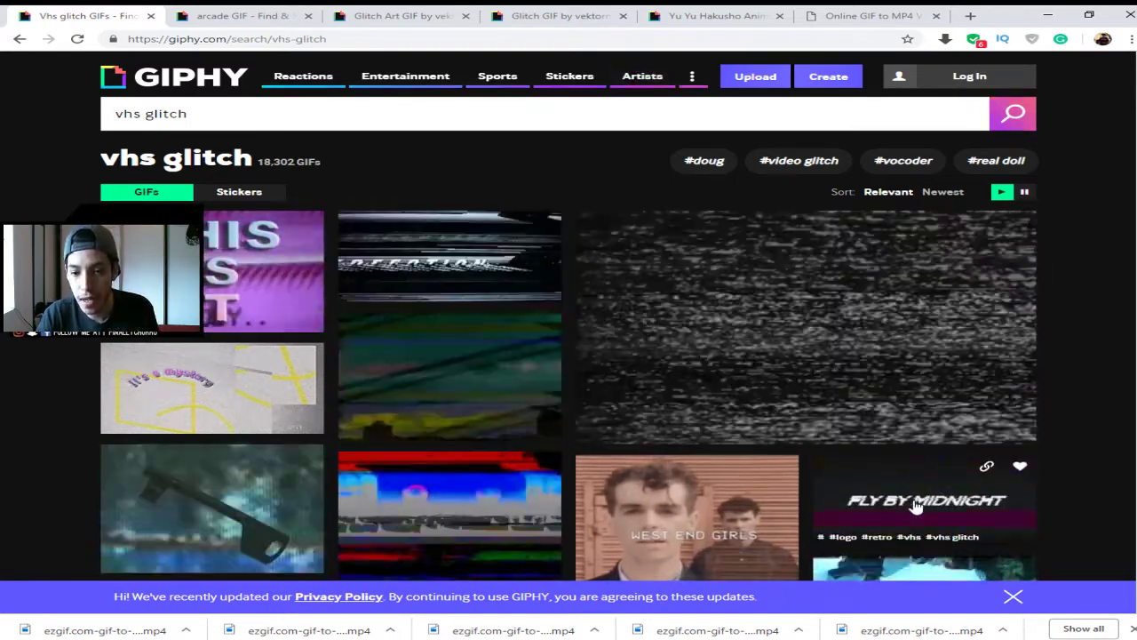
{"action": "left_click", "coordinate": [926, 504]}
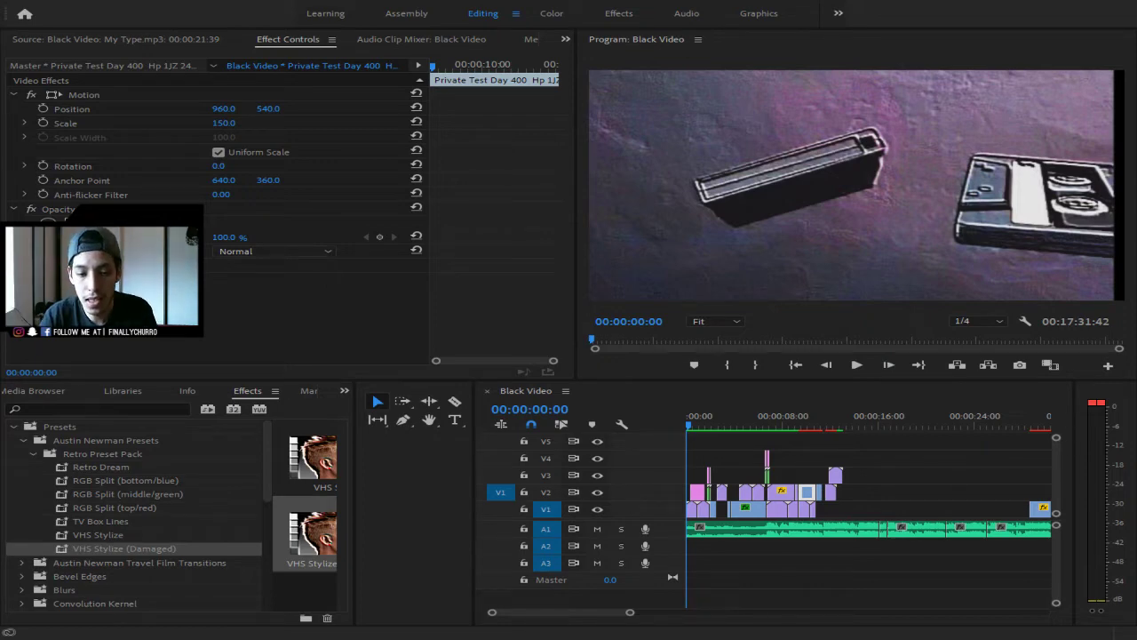
- Copy the starfield GIF's 131.0 scale onto the drift clip at 00:00:09:08
{"action": "left_click", "coordinate": [797, 425]}
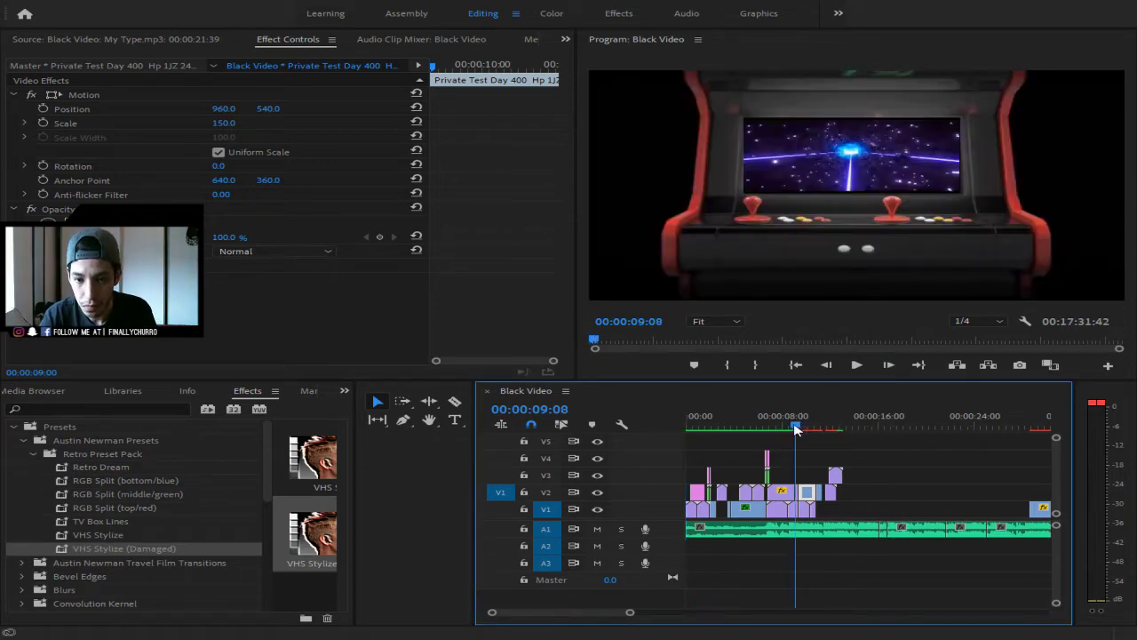
{"action": "left_click_drag", "start_coordinate": [797, 429], "coordinate": [811, 426]}
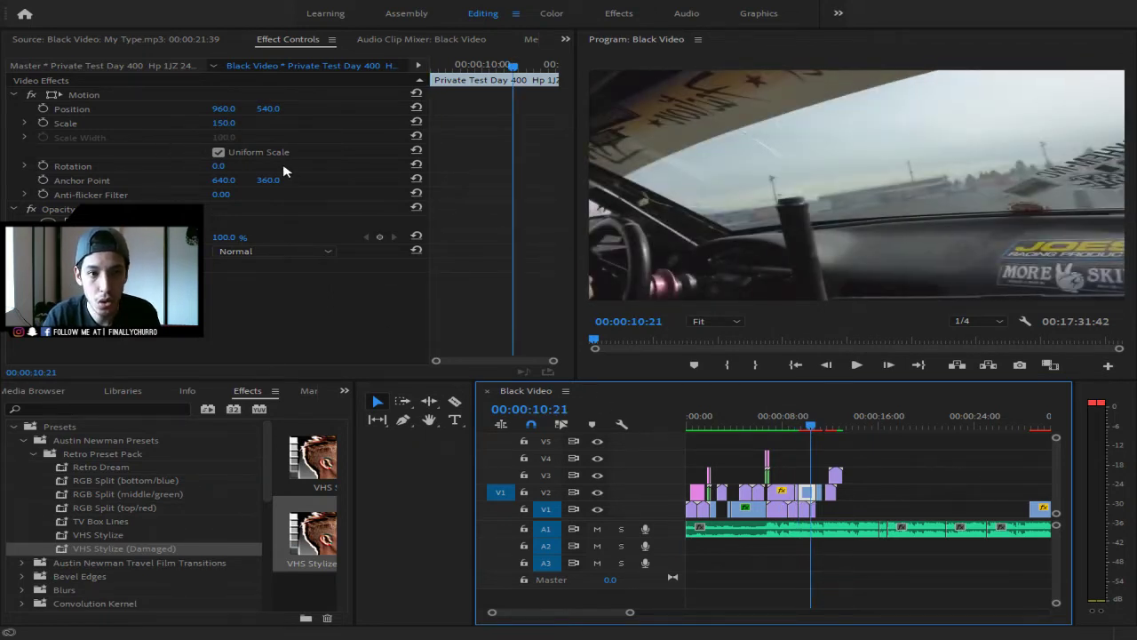
{"action": "left_click_drag", "start_coordinate": [233, 127], "coordinate": [137, 127]}
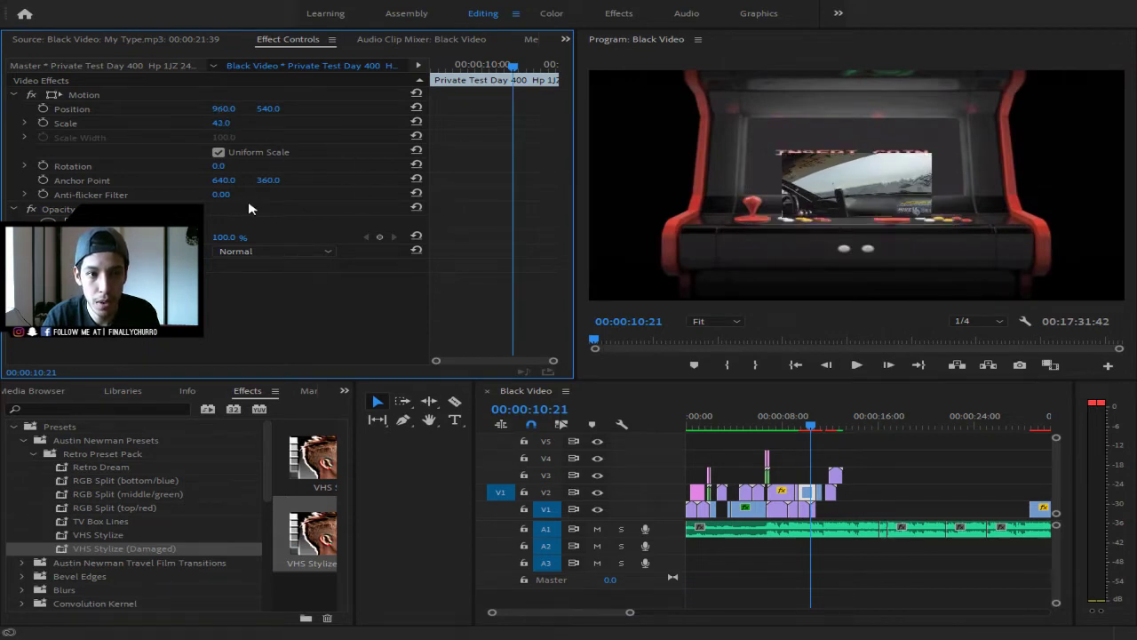
{"action": "left_click", "coordinate": [784, 493]}
{"action": "left_click_drag", "start_coordinate": [803, 426], "coordinate": [788, 425]}
{"action": "left_click", "coordinate": [233, 123]}
{"action": "key", "text": "ctrl+c"}
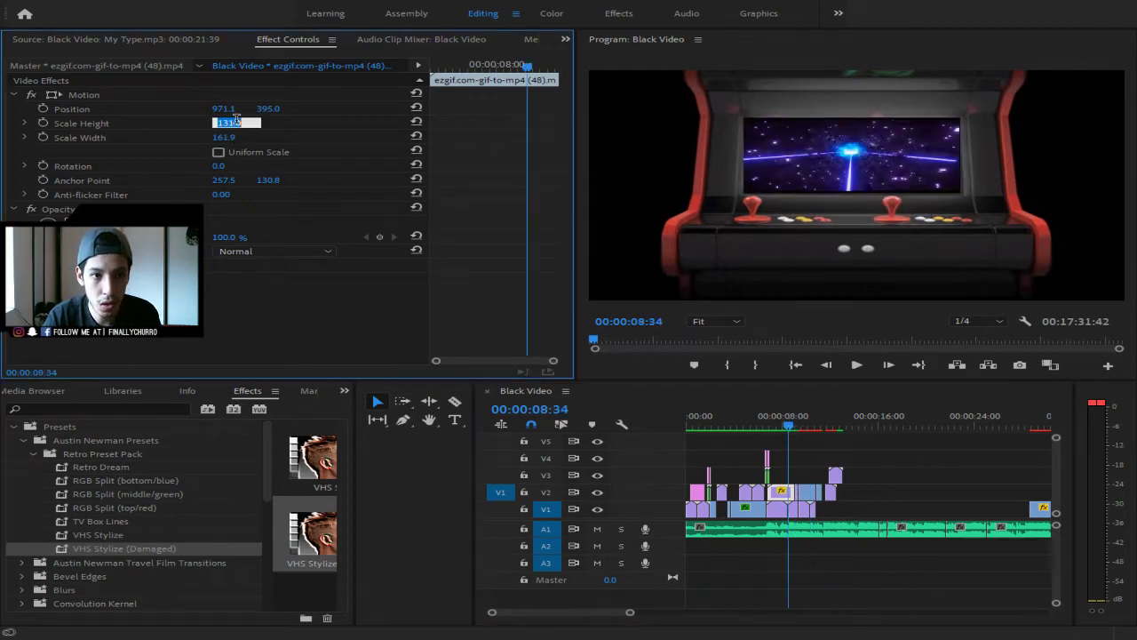
{"action": "left_click", "coordinate": [808, 498]}
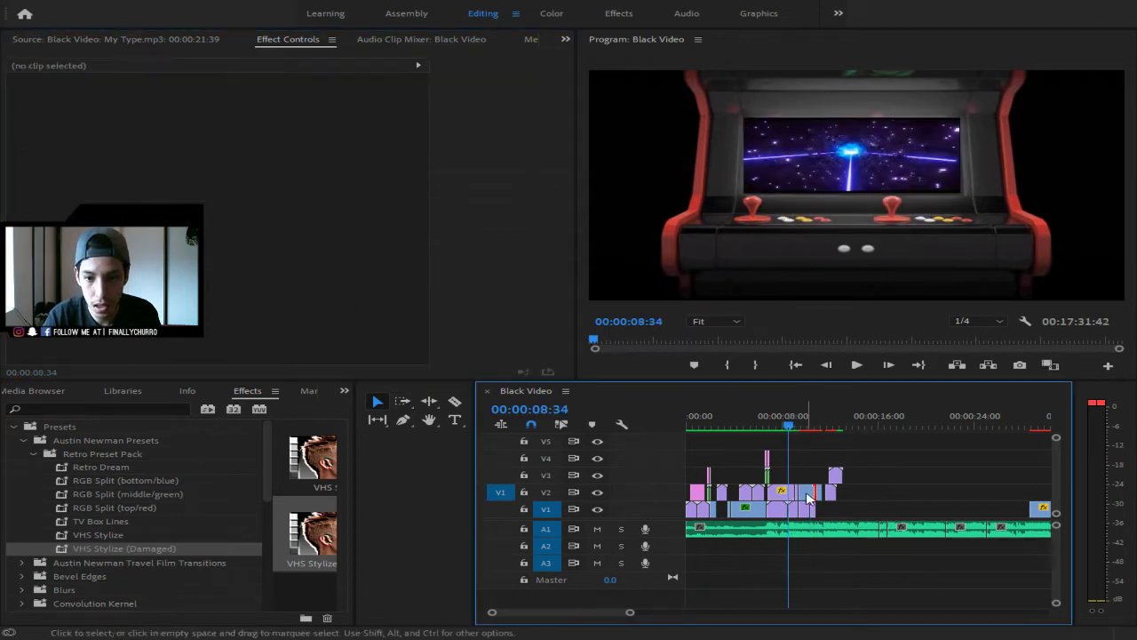
{"action": "left_click", "coordinate": [808, 497]}
{"action": "left_click", "coordinate": [233, 122]}
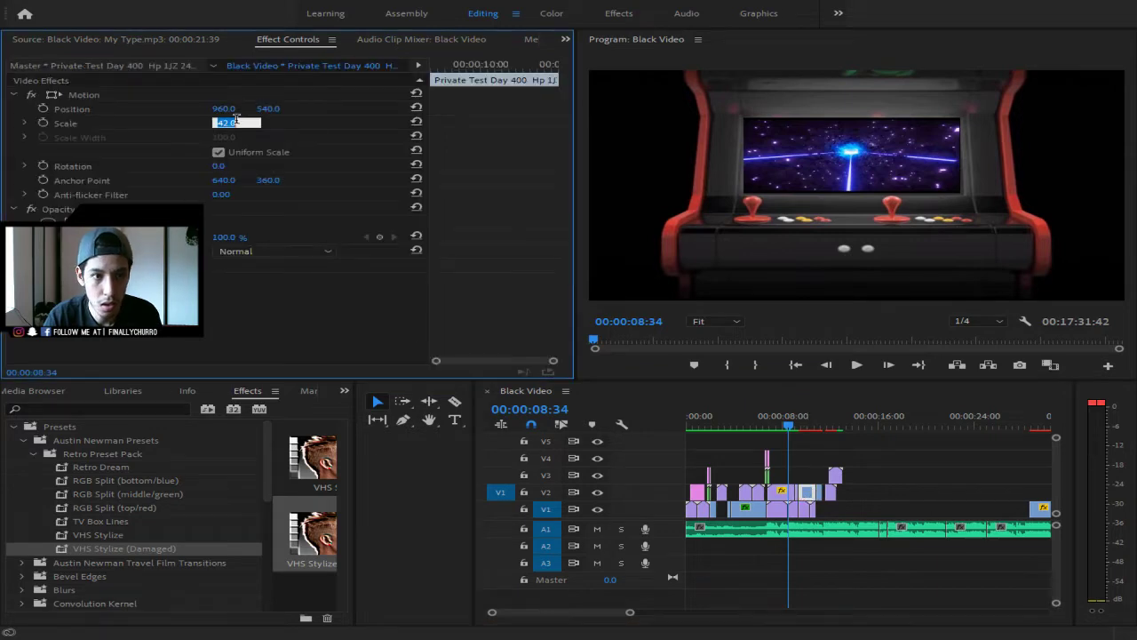
{"action": "key", "text": "ctrl+v"}
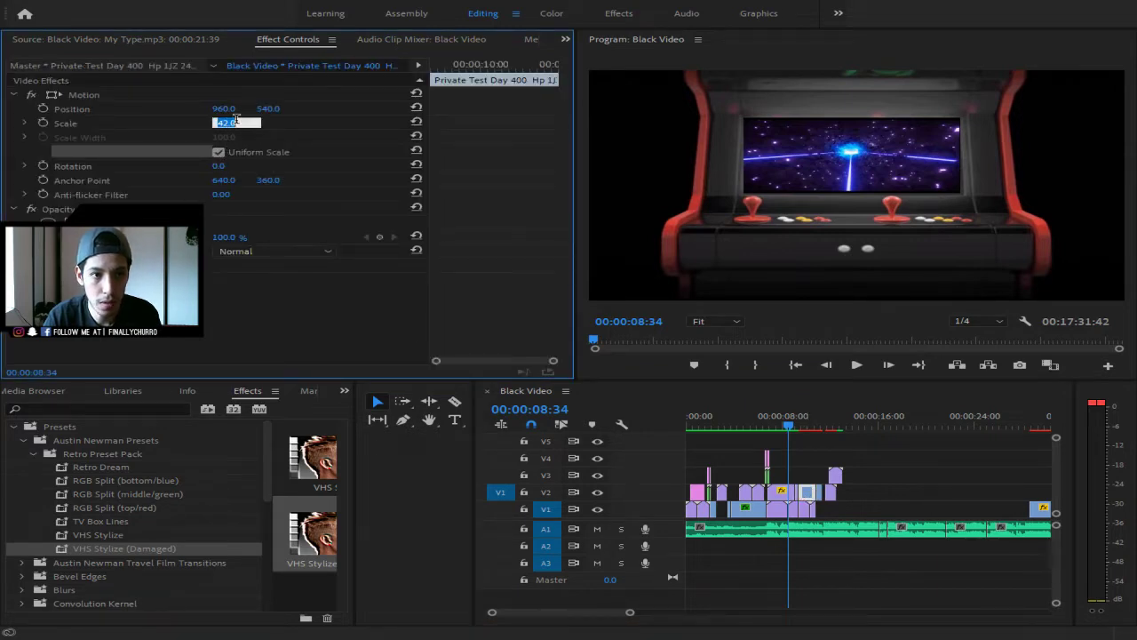
- Turn off Uniform Scale and give the drift clip the GIF's 161.9 scale width
{"action": "left_click", "coordinate": [221, 153]}
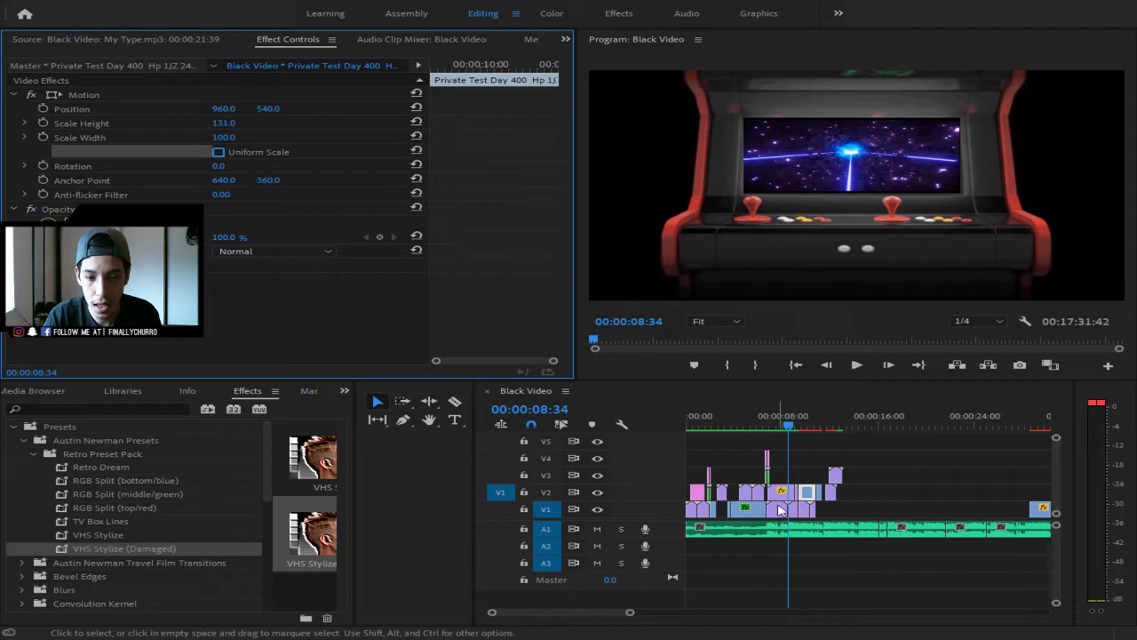
{"action": "left_click", "coordinate": [228, 137]}
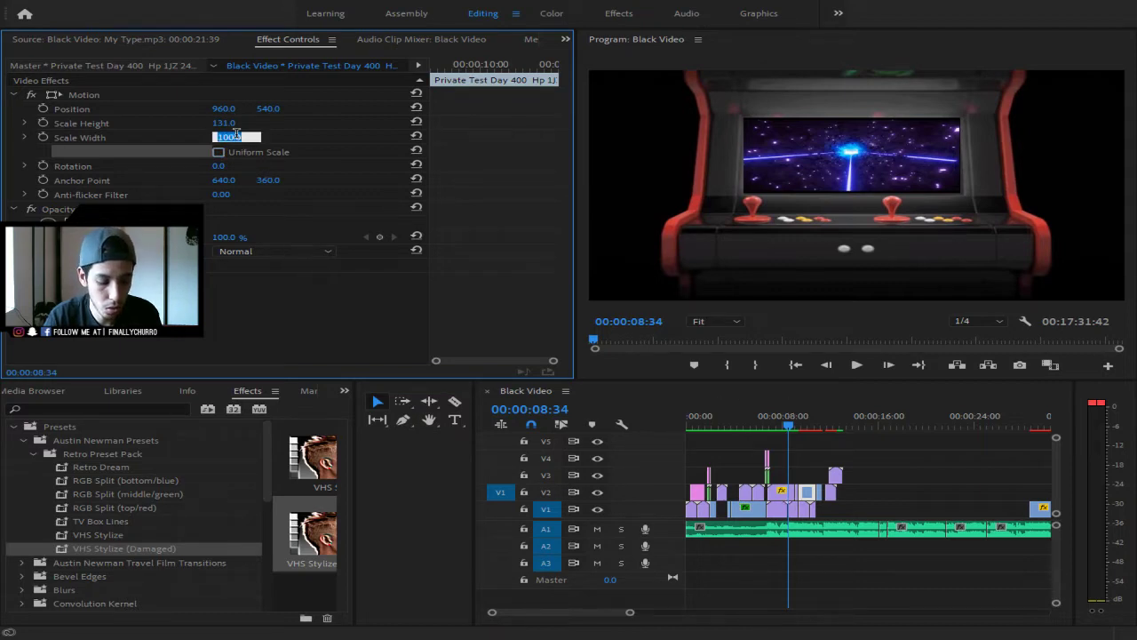
{"action": "left_click", "coordinate": [782, 493]}
{"action": "left_click", "coordinate": [782, 493]}
{"action": "left_click", "coordinate": [230, 135]}
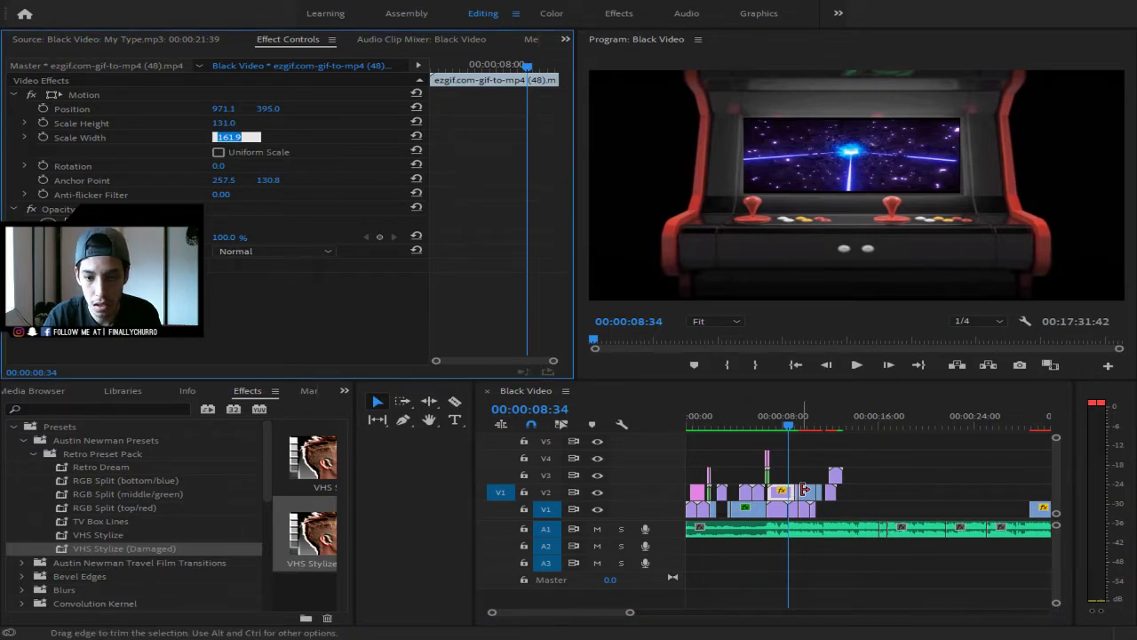
{"action": "left_click", "coordinate": [806, 492]}
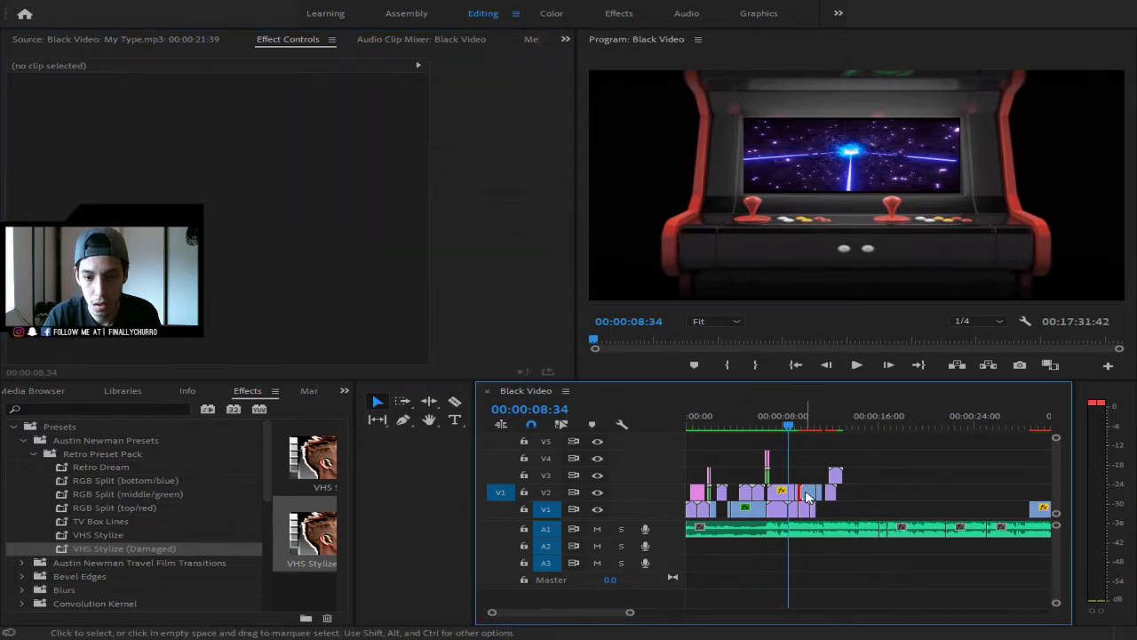
{"action": "left_click", "coordinate": [807, 494]}
{"action": "left_click", "coordinate": [219, 137]}
{"action": "type", "text": "161.9"}
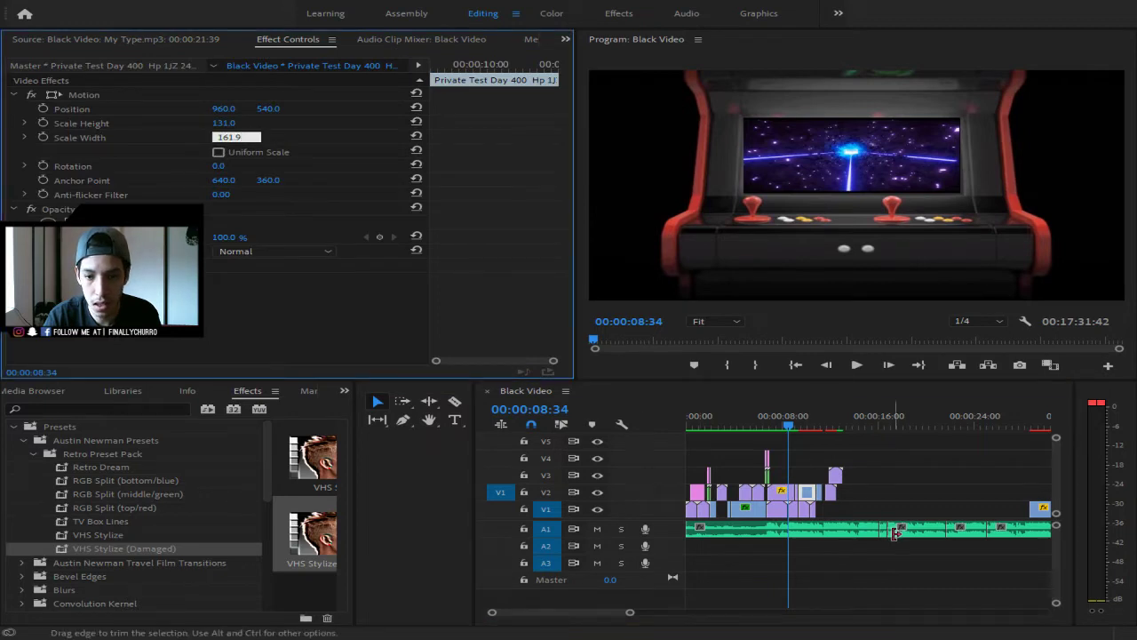
{"action": "left_click", "coordinate": [805, 426]}
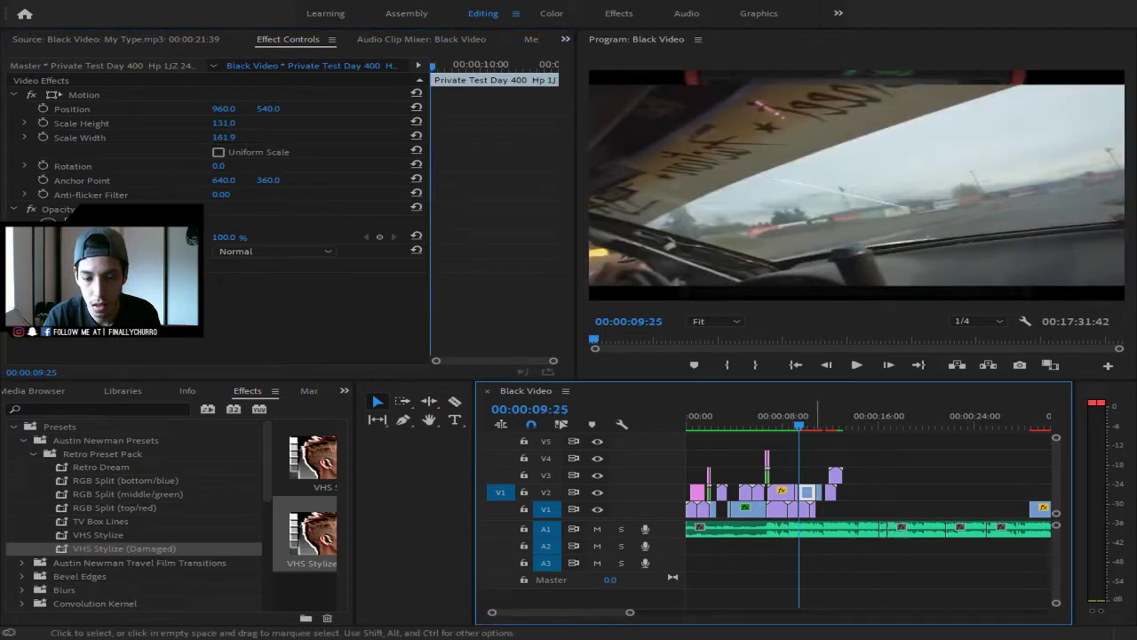
- Resize and position the drift clip onto the arcade cabinet screen, then apply the Retro Dream preset
{"action": "left_click_drag", "start_coordinate": [628, 612], "coordinate": [594, 616]}
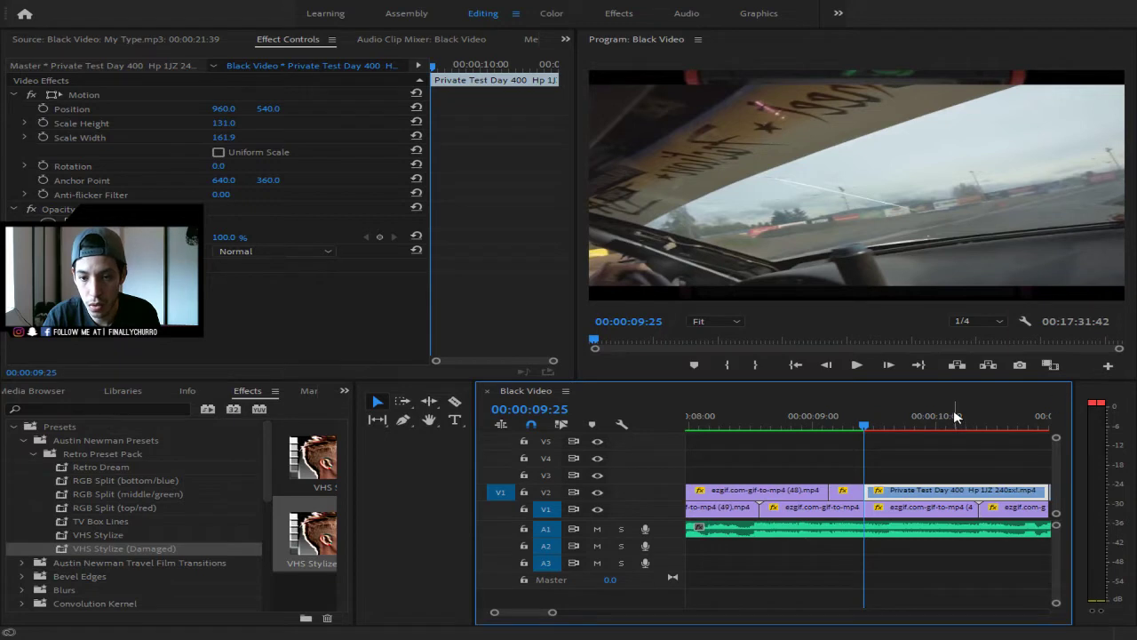
{"action": "left_click", "coordinate": [911, 418]}
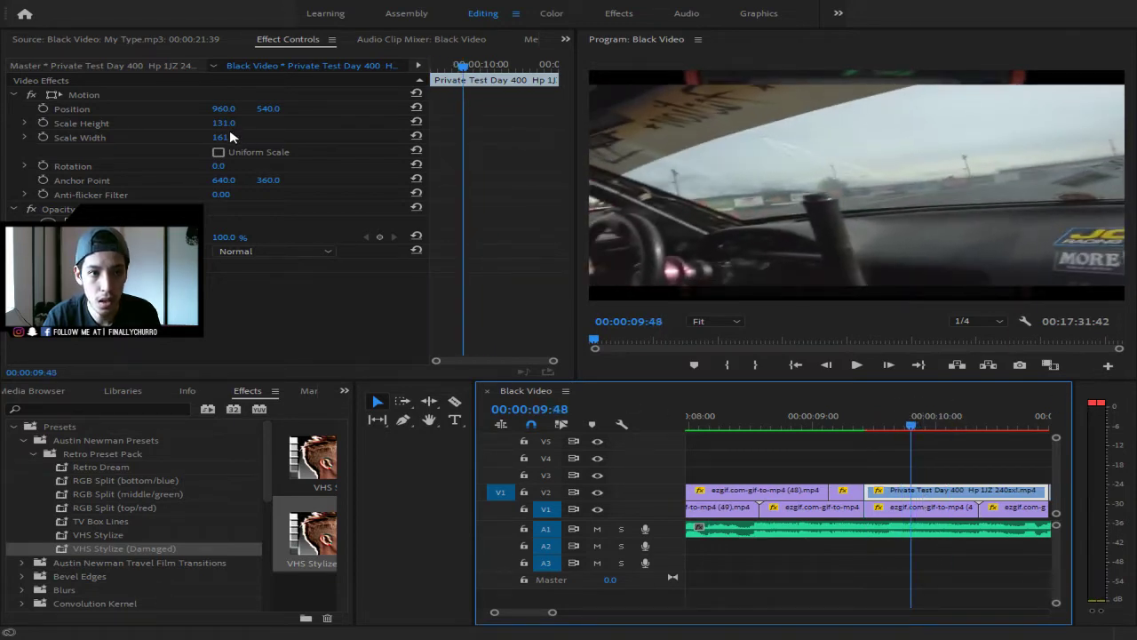
{"action": "mouse_move", "coordinate": [231, 138]}
{"action": "left_mouse_down"}
{"action": "mouse_move", "coordinate": [185, 137]}
{"action": "mouse_move", "coordinate": [201, 124]}
{"action": "mouse_move", "coordinate": [183, 125]}
{"action": "mouse_move", "coordinate": [196, 124]}
{"action": "mouse_move", "coordinate": [180, 138]}
{"action": "mouse_move", "coordinate": [210, 138]}
{"action": "left_mouse_up"}
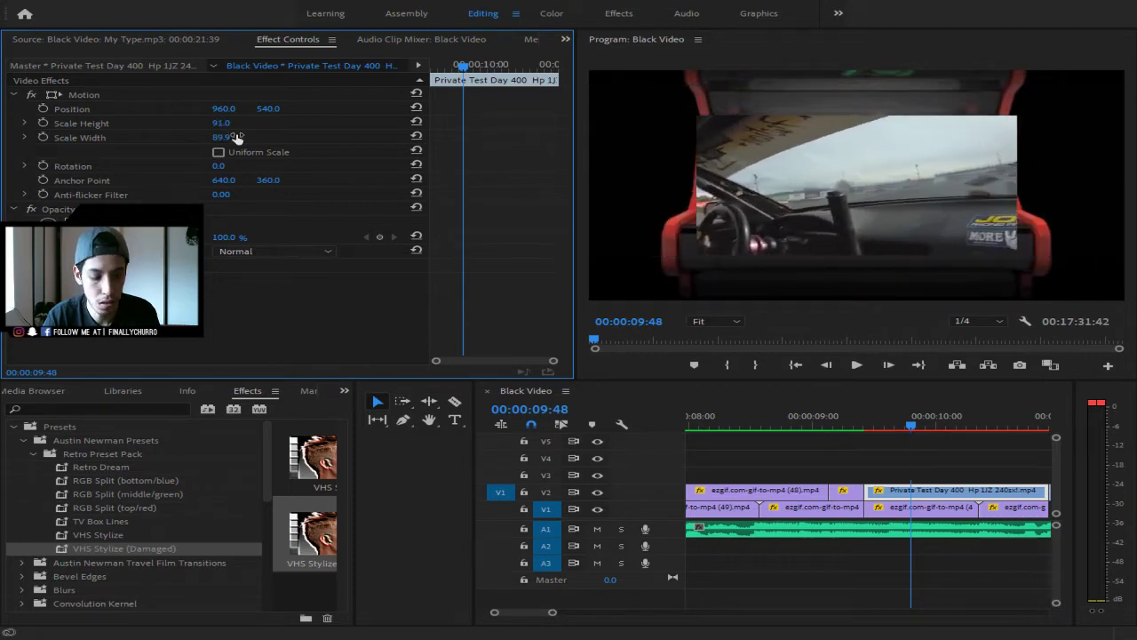
{"action": "key", "text": "ctrl+z"}
{"action": "key", "text": "ctrl+z"}
{"action": "key", "text": "ctrl+z"}
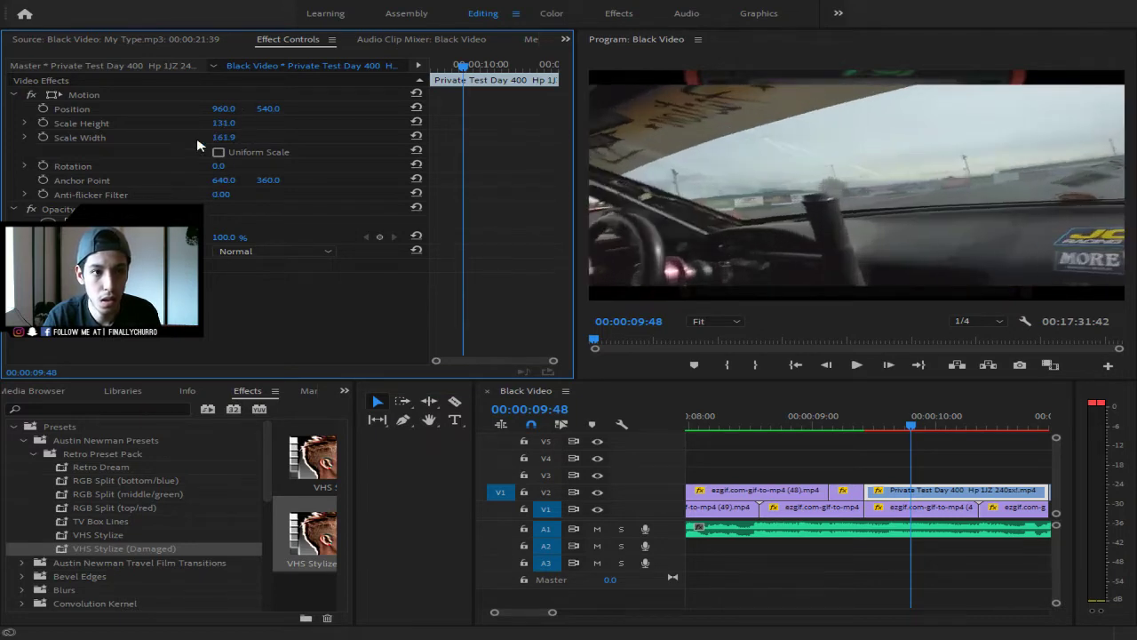
{"action": "left_click", "coordinate": [636, 218]}
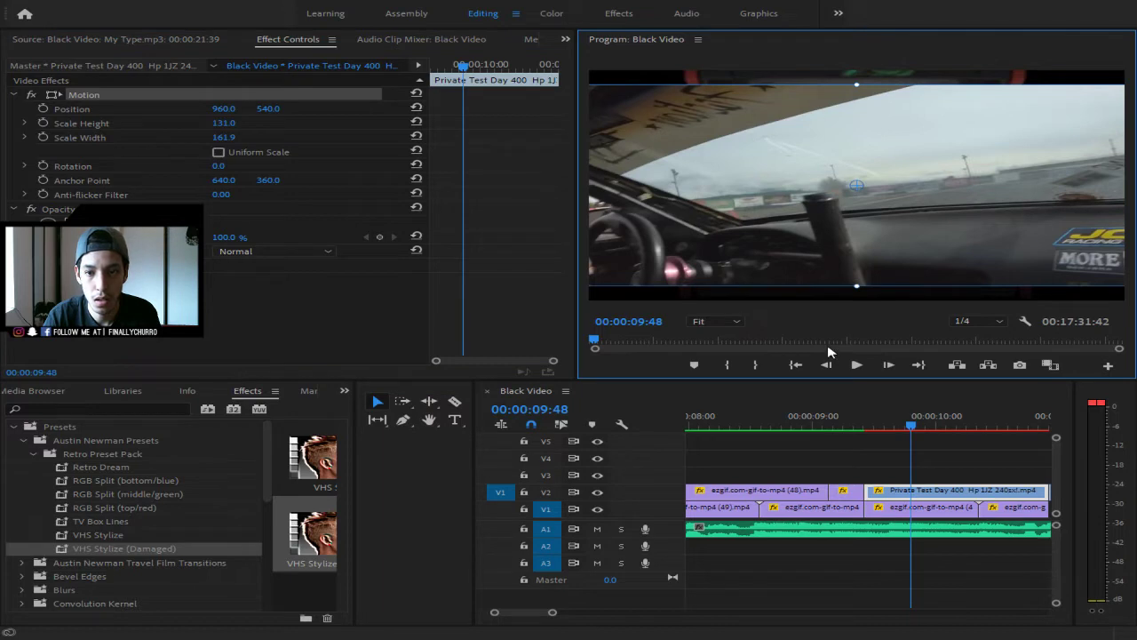
{"action": "left_click_drag", "start_coordinate": [757, 250], "coordinate": [842, 246]}
{"action": "left_click_drag", "start_coordinate": [659, 291], "coordinate": [827, 241]}
{"action": "left_click_drag", "start_coordinate": [942, 218], "coordinate": [849, 178]}
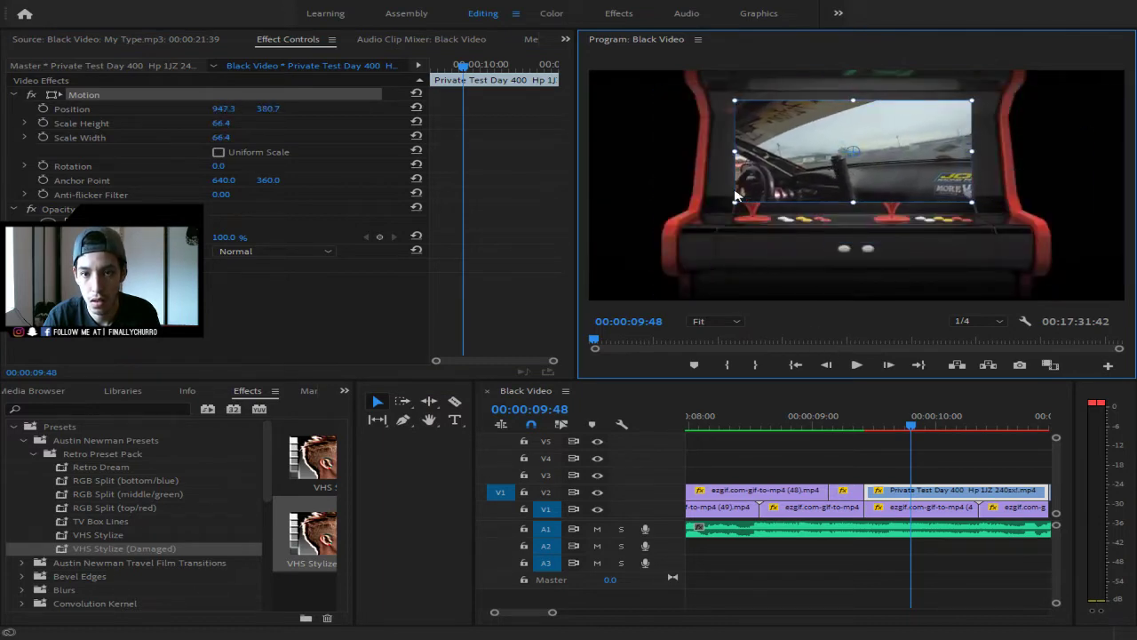
{"action": "left_click_drag", "start_coordinate": [735, 198], "coordinate": [776, 181]}
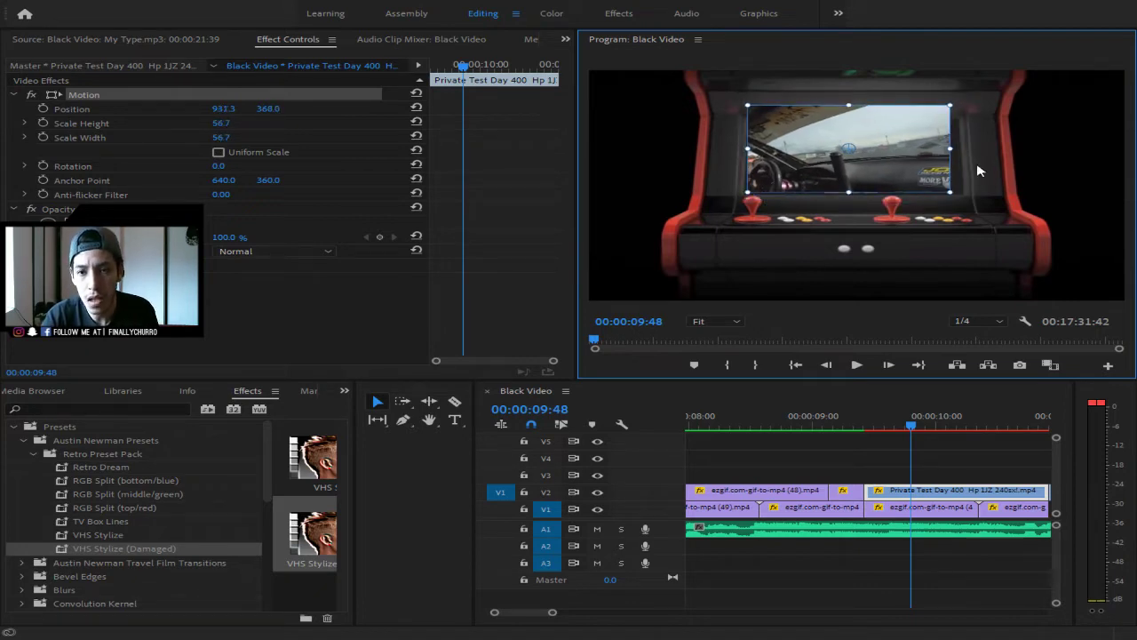
{"action": "left_click_drag", "start_coordinate": [848, 110], "coordinate": [849, 111]}
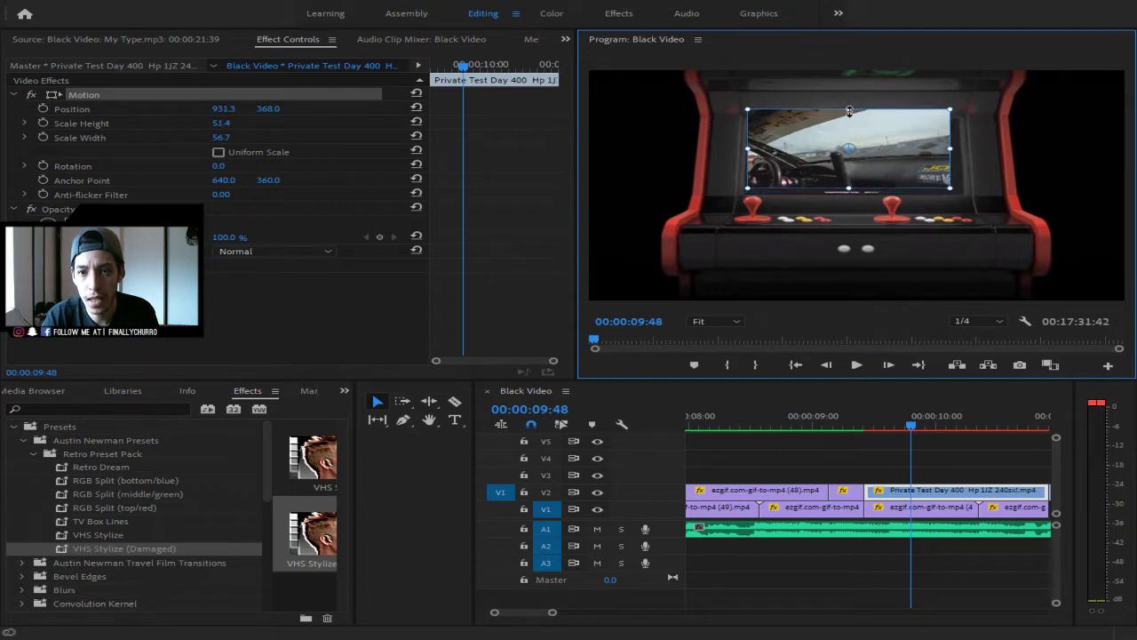
{"action": "left_click_drag", "start_coordinate": [895, 160], "coordinate": [962, 154]}
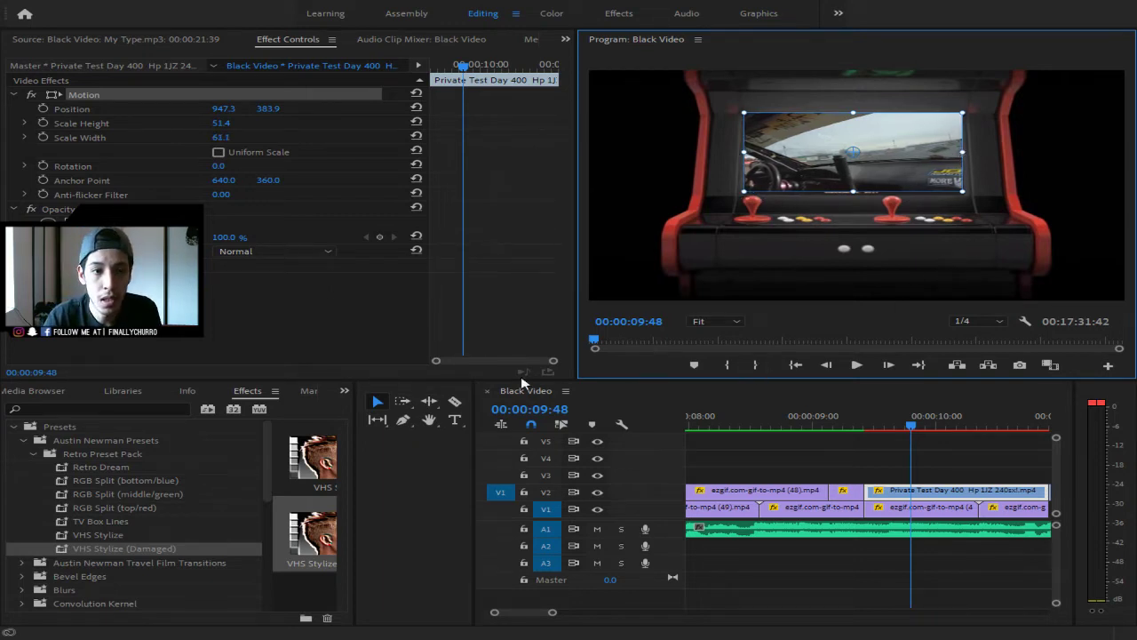
{"action": "left_click_drag", "start_coordinate": [105, 467], "coordinate": [993, 498]}
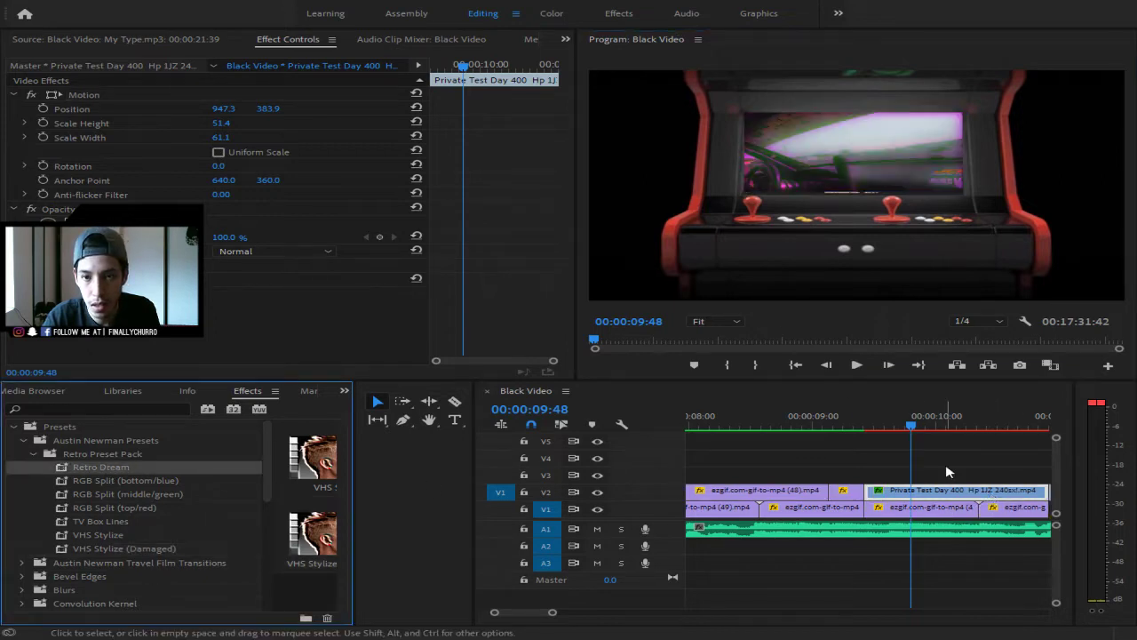
- Preview the retro drift shot from around 00:00:09:08
{"action": "left_click_drag", "start_coordinate": [908, 424], "coordinate": [852, 423]}
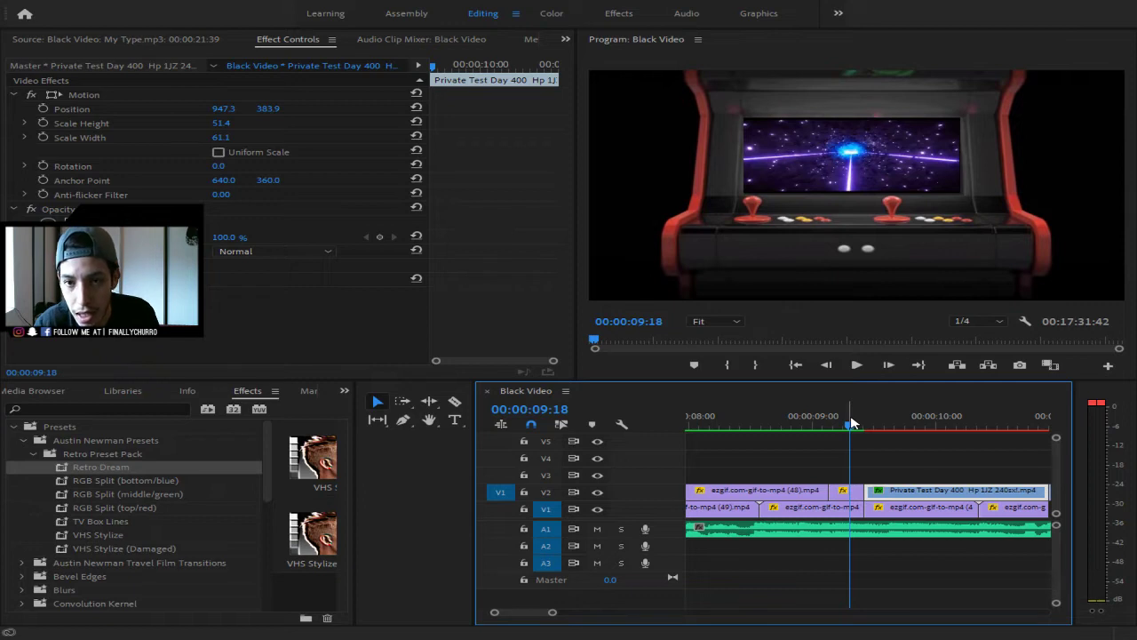
{"action": "key", "text": "space"}
{"action": "key", "text": "space"}
{"action": "left_click_drag", "start_coordinate": [888, 426], "coordinate": [837, 433]}
{"action": "key", "text": "space"}
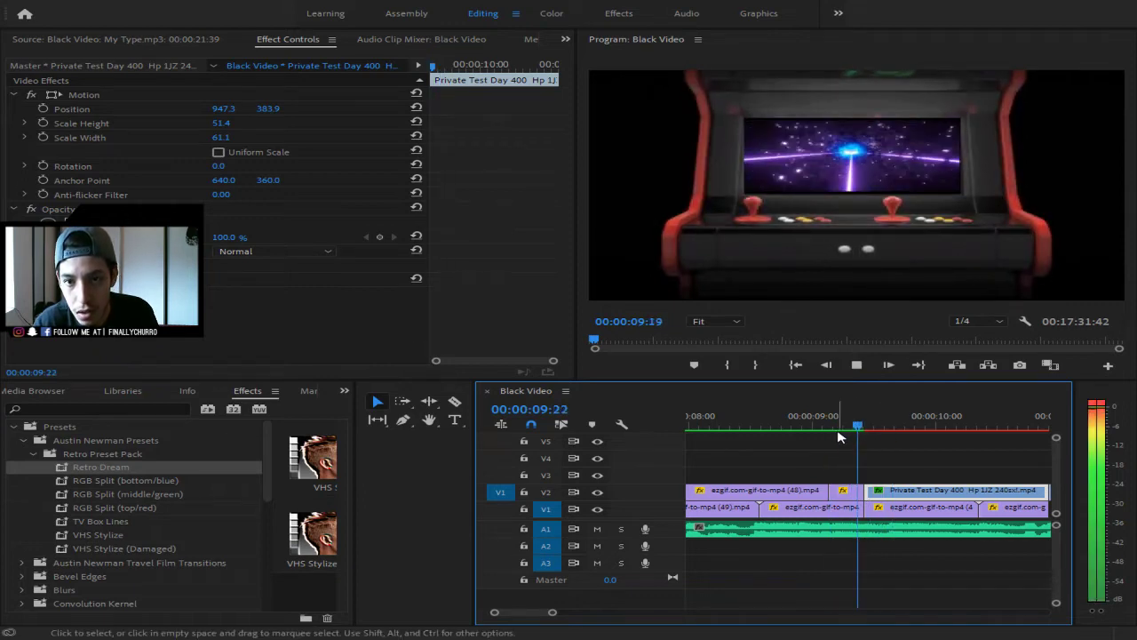
{"action": "key", "text": "space"}
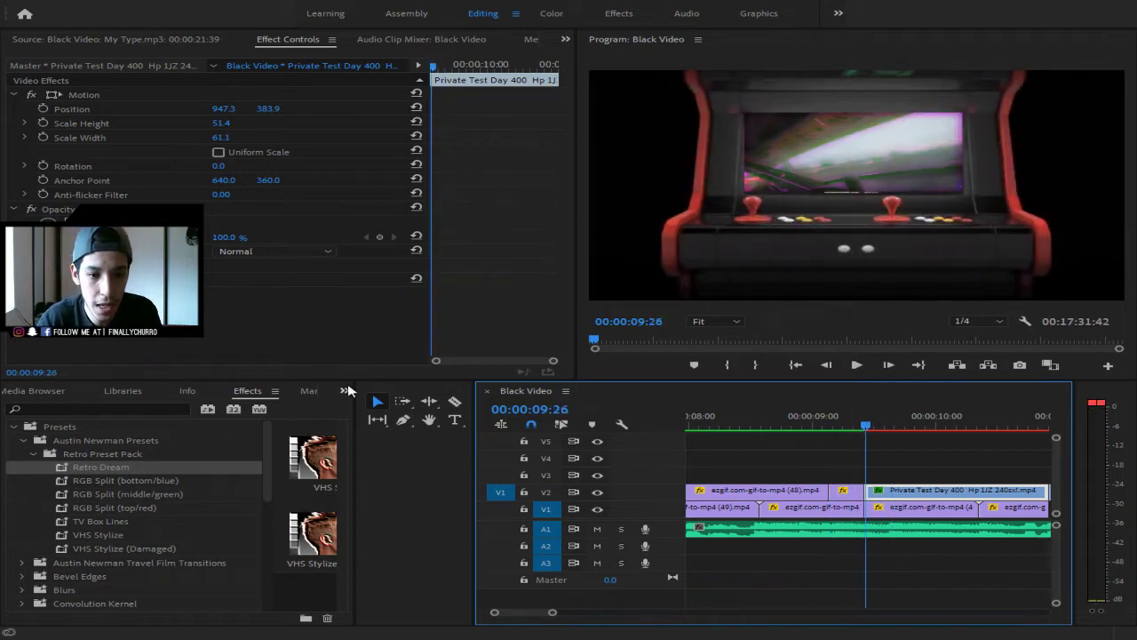
- Show the Project bin and pick the ezgif (47) glitch clip
{"action": "left_click", "coordinate": [387, 403]}
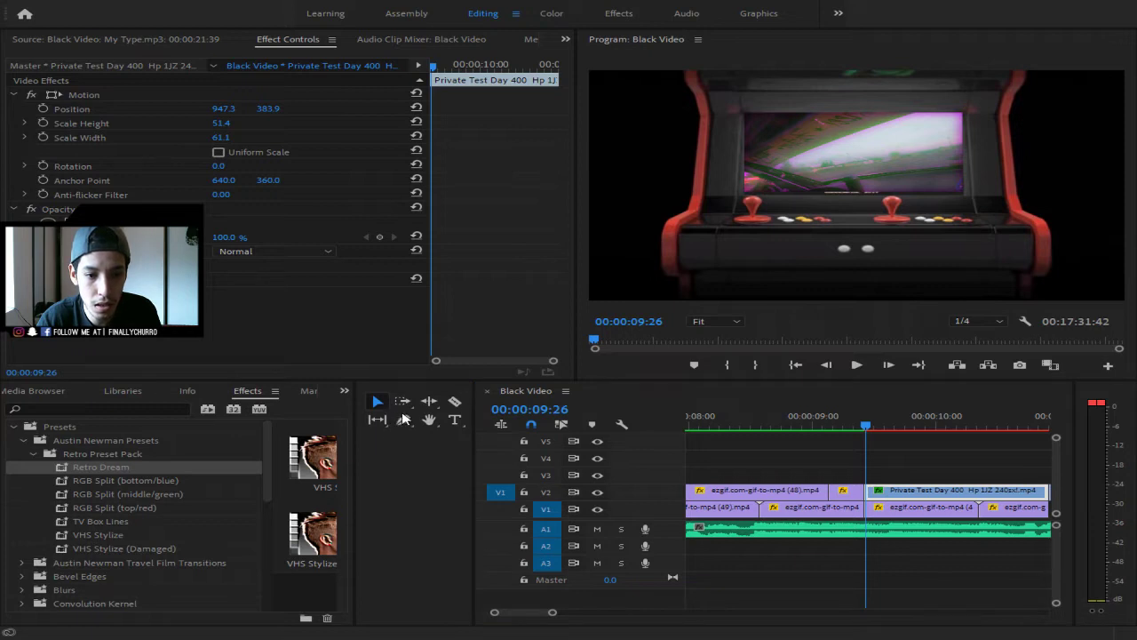
{"action": "key", "text": "shift+1"}
{"action": "left_click", "coordinate": [289, 479]}
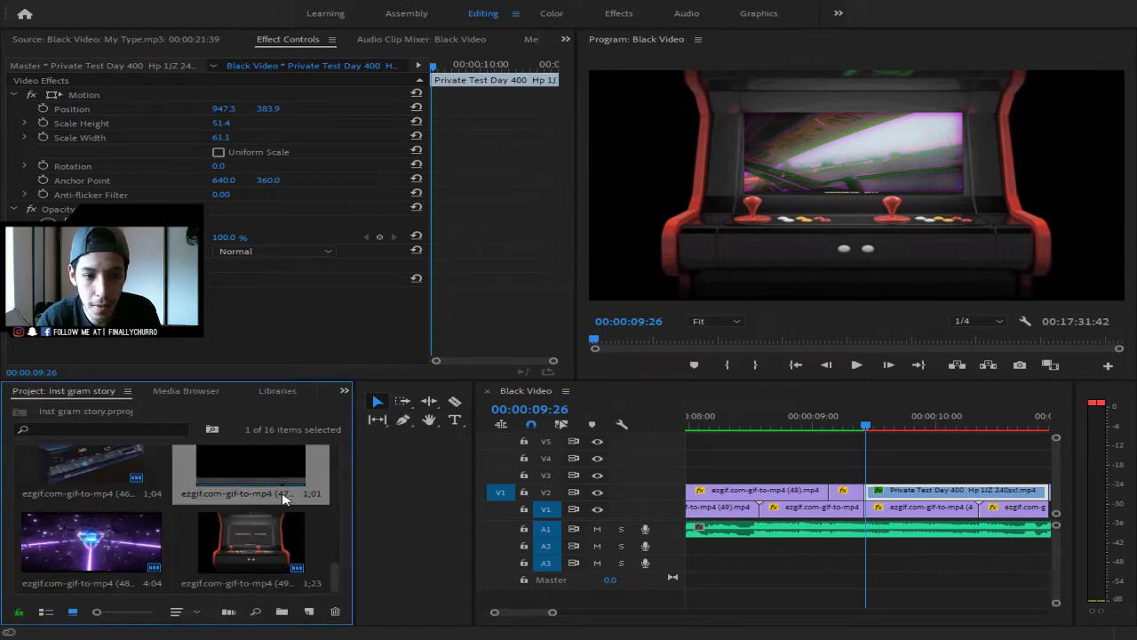
- Place the ezgif (47) glitch clip on V3 and unlink its width and height scaling
{"action": "left_click_drag", "start_coordinate": [313, 477], "coordinate": [828, 477]}
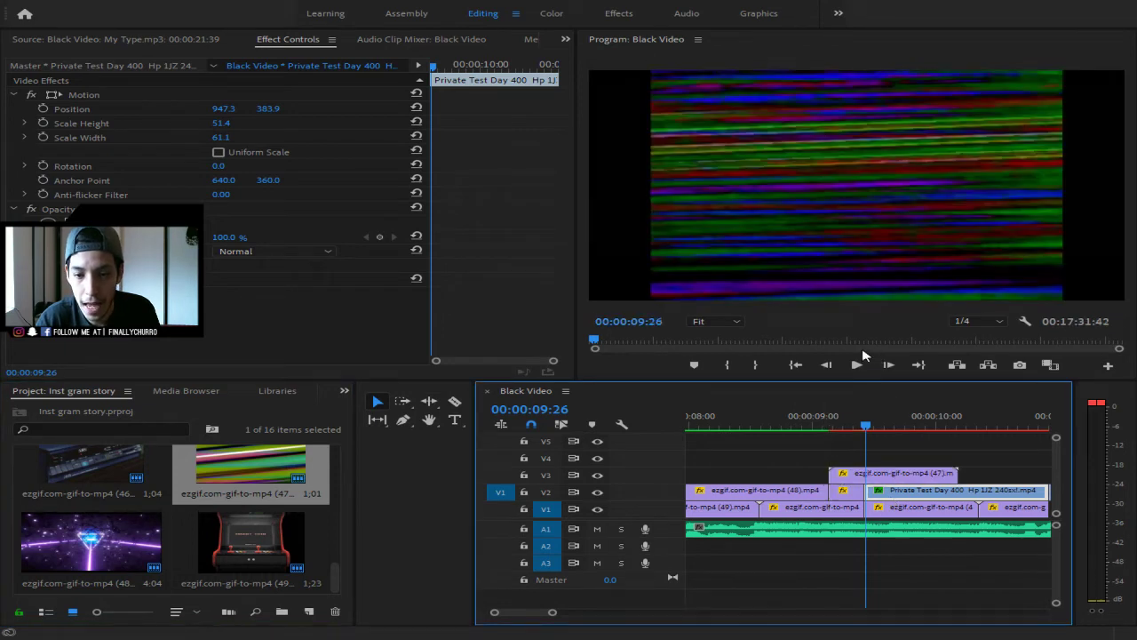
{"action": "left_click", "coordinate": [885, 480]}
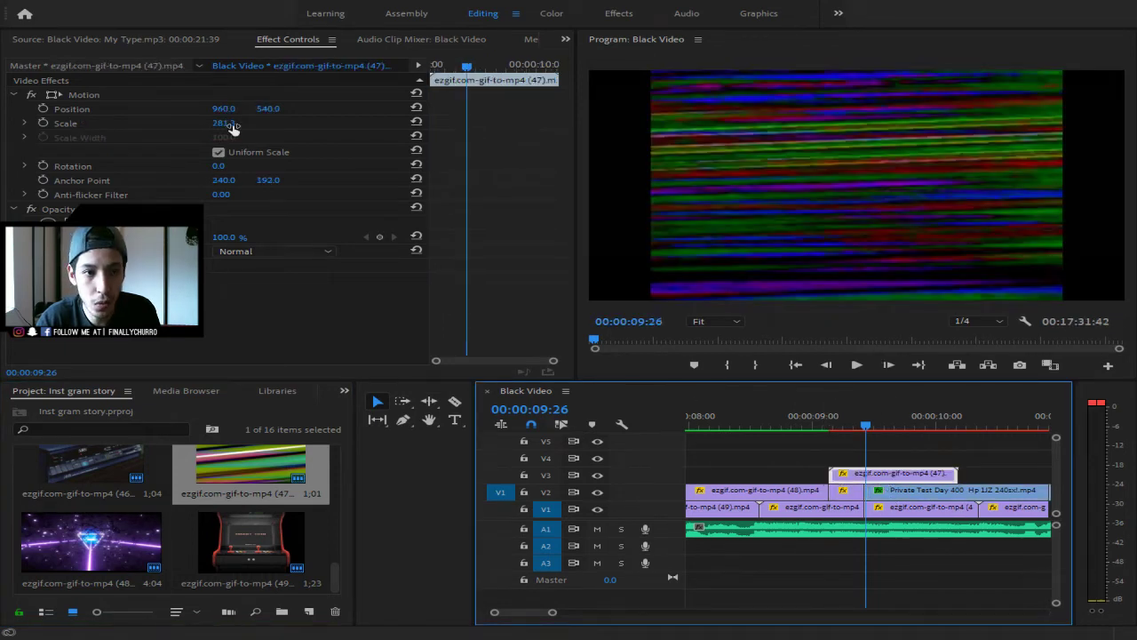
{"action": "left_click_drag", "start_coordinate": [227, 123], "coordinate": [224, 123]}
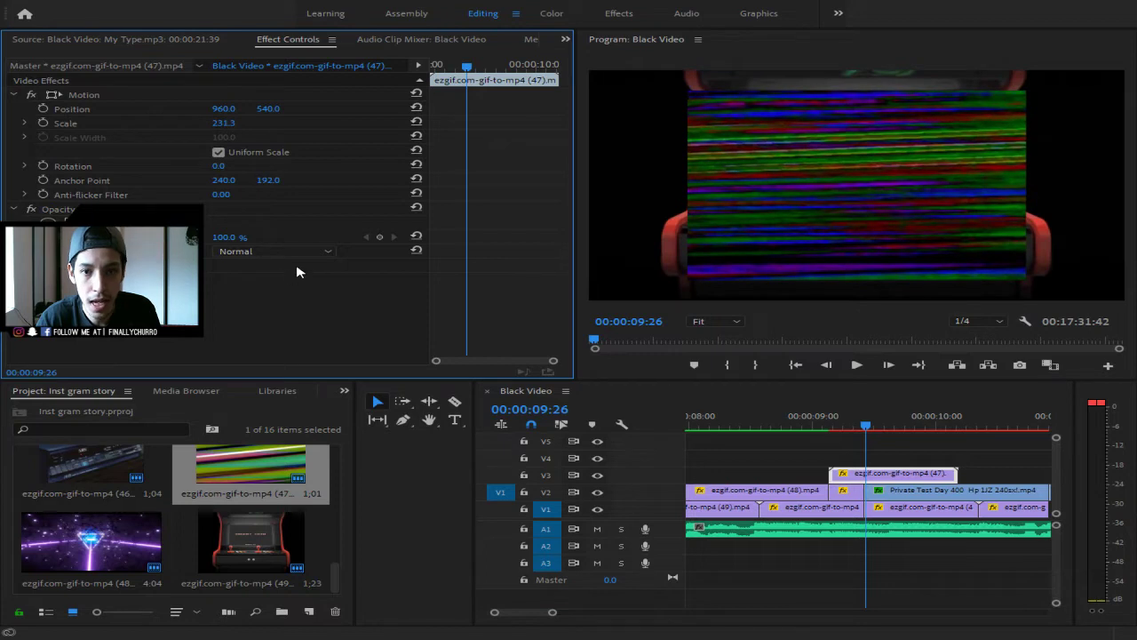
{"action": "left_click", "coordinate": [219, 152]}
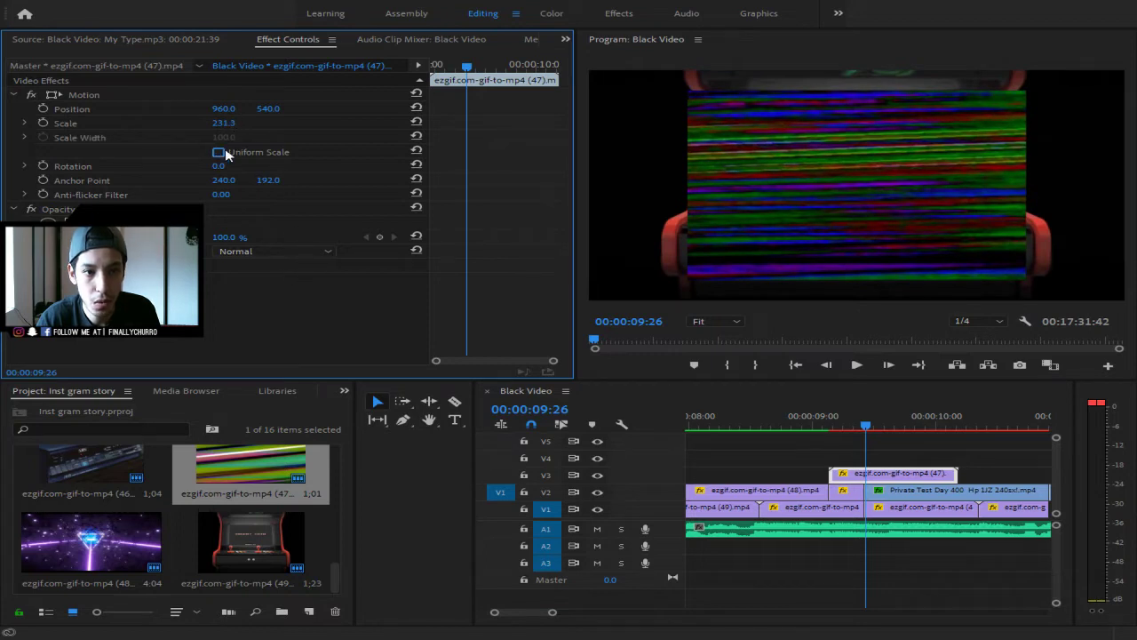
{"action": "left_click_drag", "start_coordinate": [232, 124], "coordinate": [113, 123]}
- Stretch the glitch clip over the arcade screen at 150.4 × 100.6 and set Blend Mode to Screen
{"action": "left_click", "coordinate": [860, 182]}
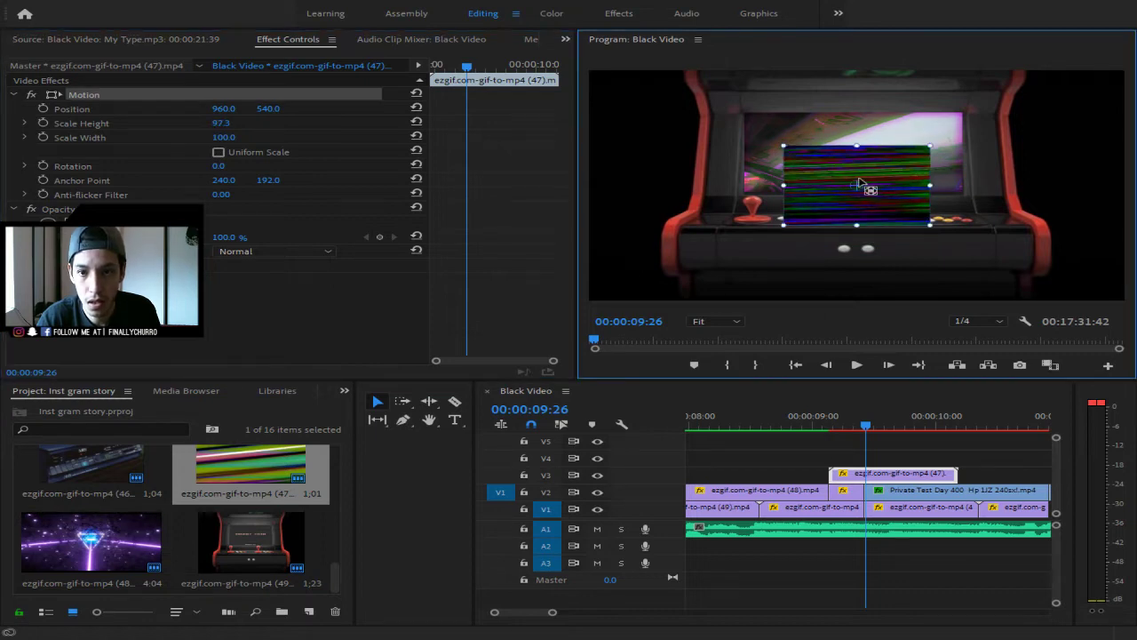
{"action": "mouse_move", "coordinate": [861, 185]}
{"action": "left_mouse_down"}
{"action": "mouse_move", "coordinate": [878, 159]}
{"action": "mouse_move", "coordinate": [854, 160]}
{"action": "mouse_move", "coordinate": [885, 171]}
{"action": "mouse_move", "coordinate": [865, 164]}
{"action": "left_mouse_up"}
{"action": "key", "text": "ctrl+z"}
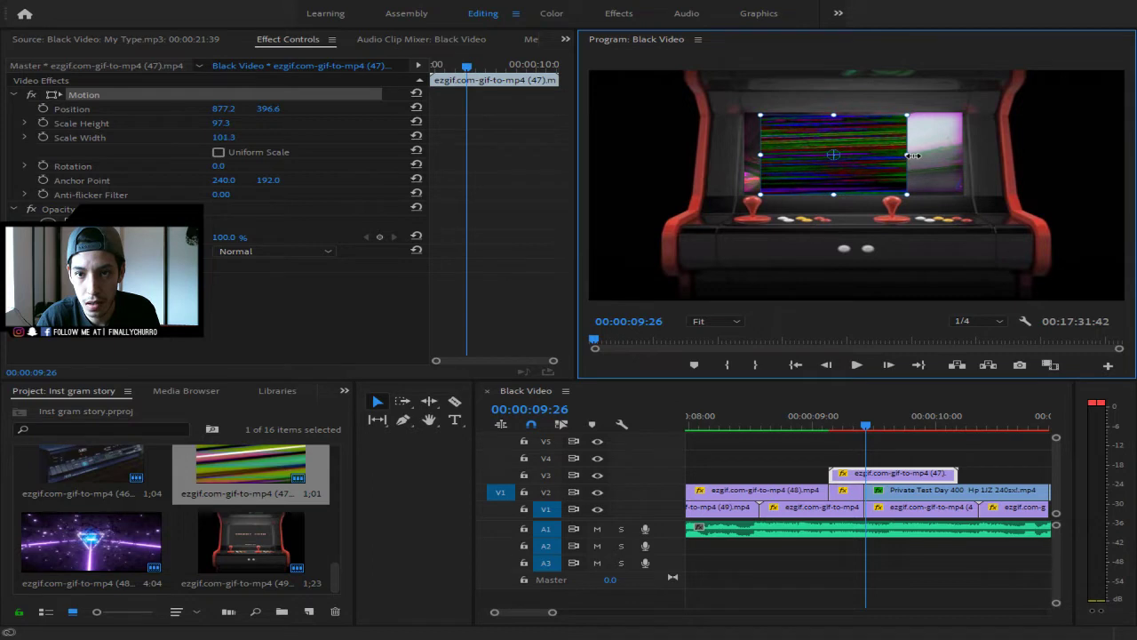
{"action": "left_click_drag", "start_coordinate": [909, 155], "coordinate": [960, 152]}
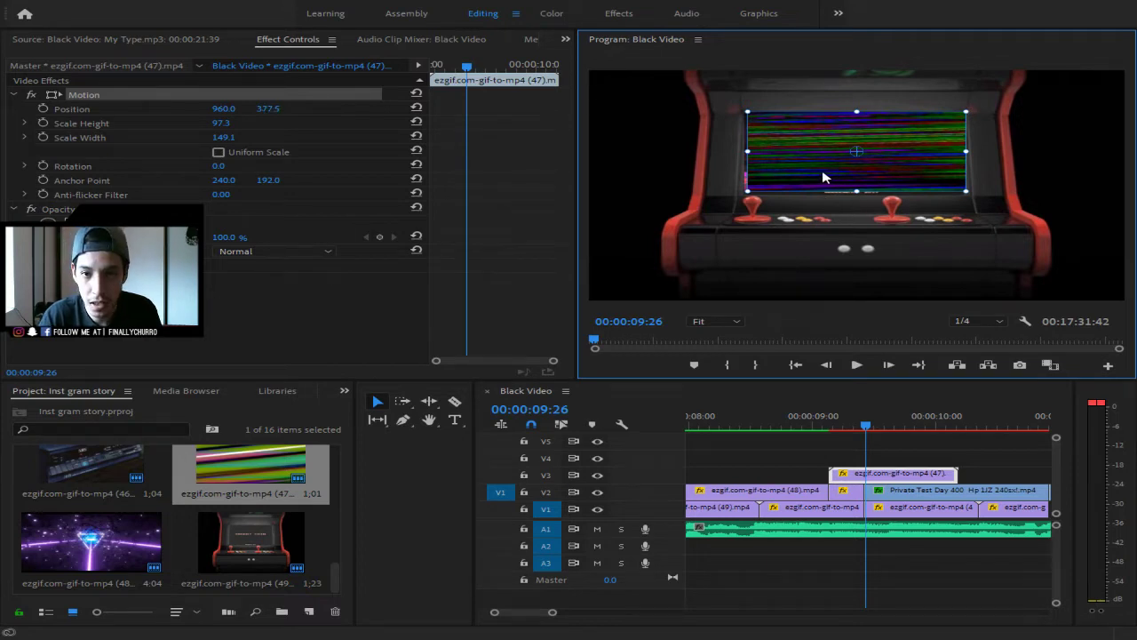
{"action": "left_click_drag", "start_coordinate": [825, 176], "coordinate": [786, 160]}
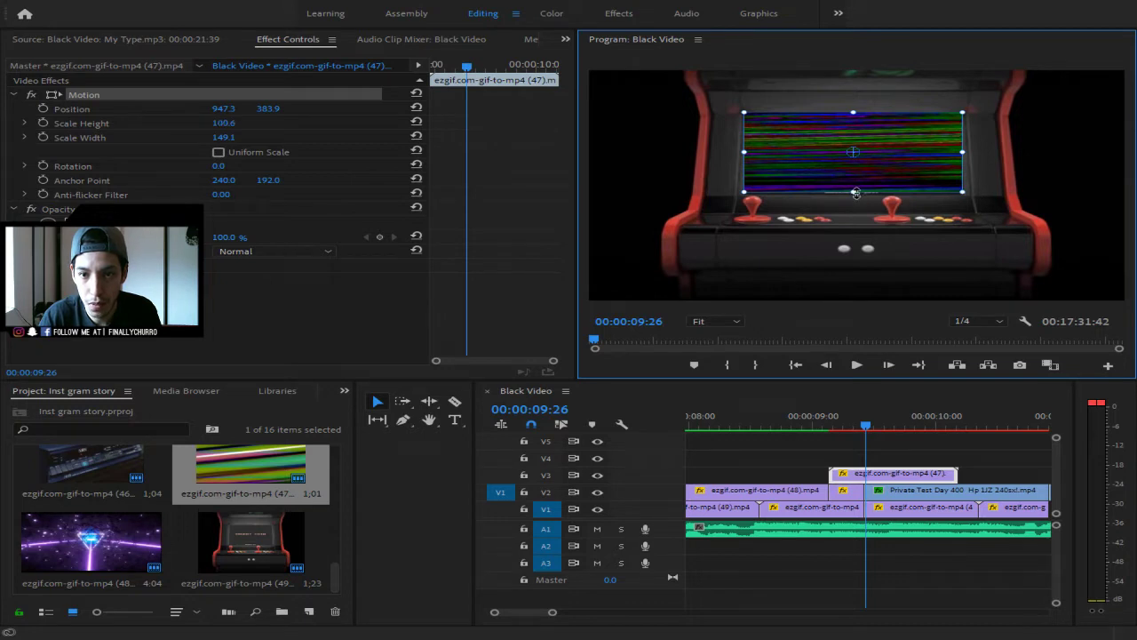
{"action": "left_click_drag", "start_coordinate": [856, 191], "coordinate": [855, 195]}
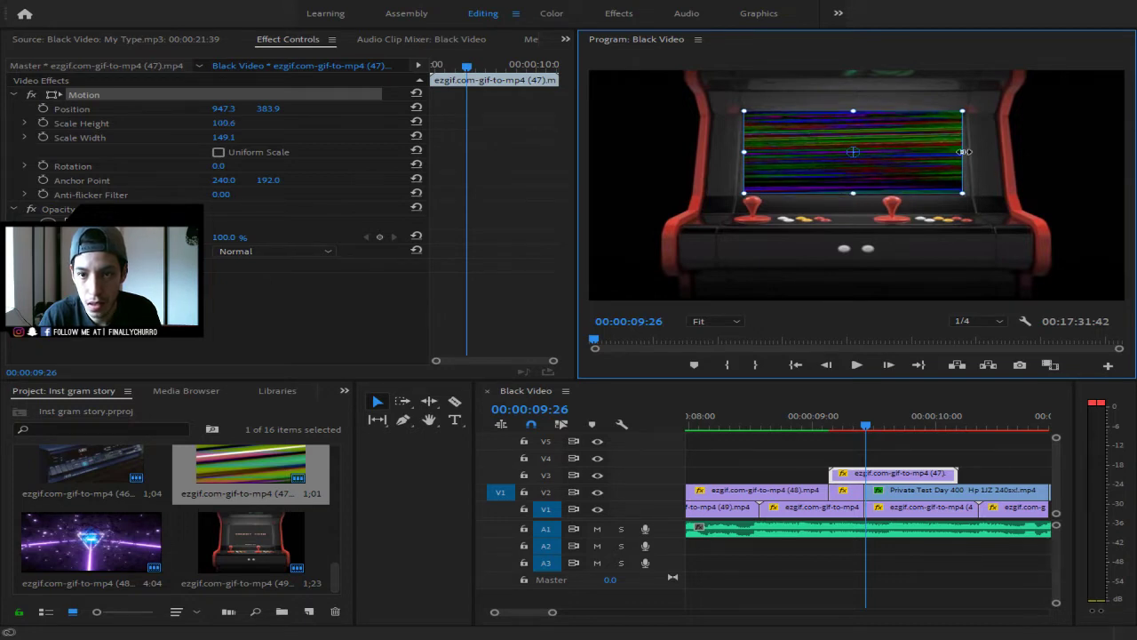
{"action": "left_click_drag", "start_coordinate": [964, 152], "coordinate": [965, 152]}
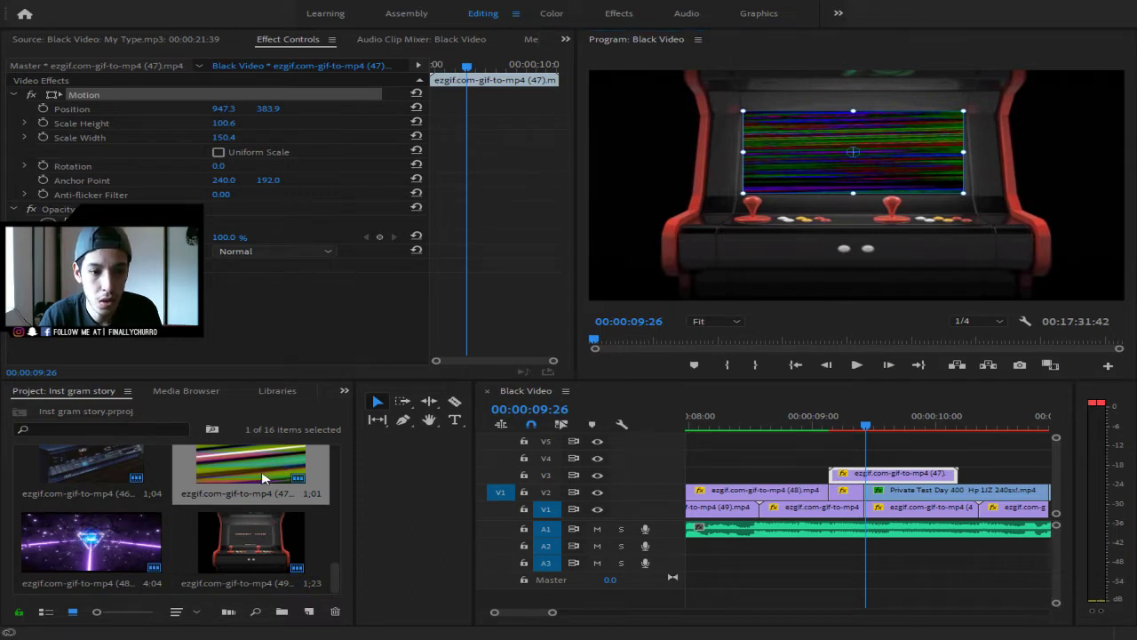
{"action": "left_click", "coordinate": [271, 397]}
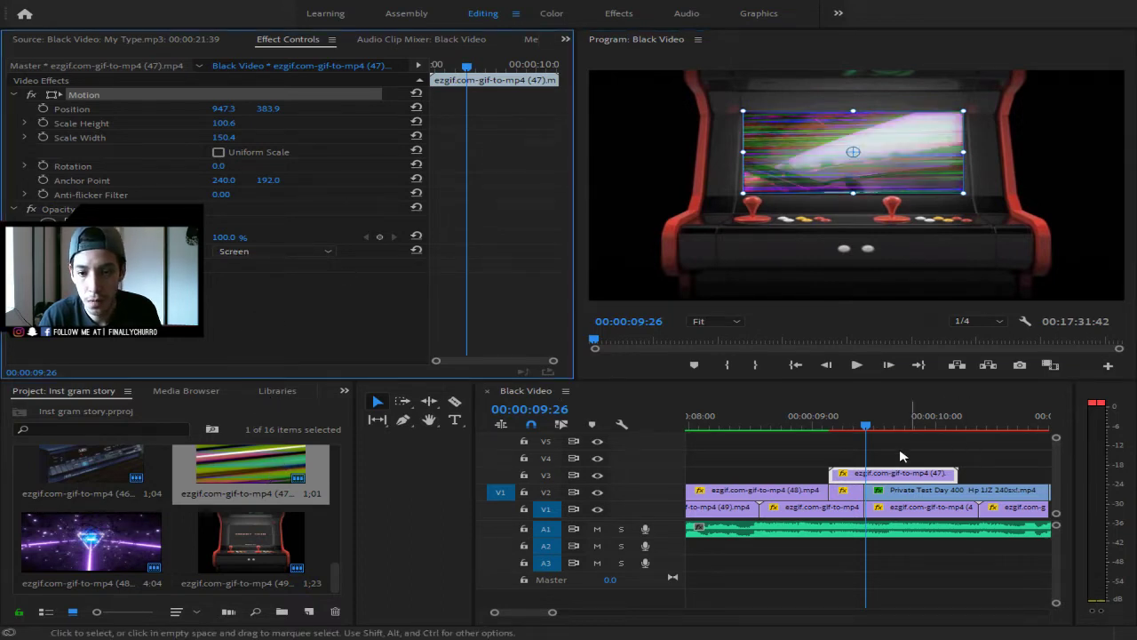
- Mark an In point at 00:00:08:59
{"action": "left_click_drag", "start_coordinate": [867, 433], "coordinate": [863, 433]}
{"action": "left_click_drag", "start_coordinate": [862, 474], "coordinate": [844, 477]}
{"action": "left_click_drag", "start_coordinate": [863, 432], "coordinate": [686, 432]}
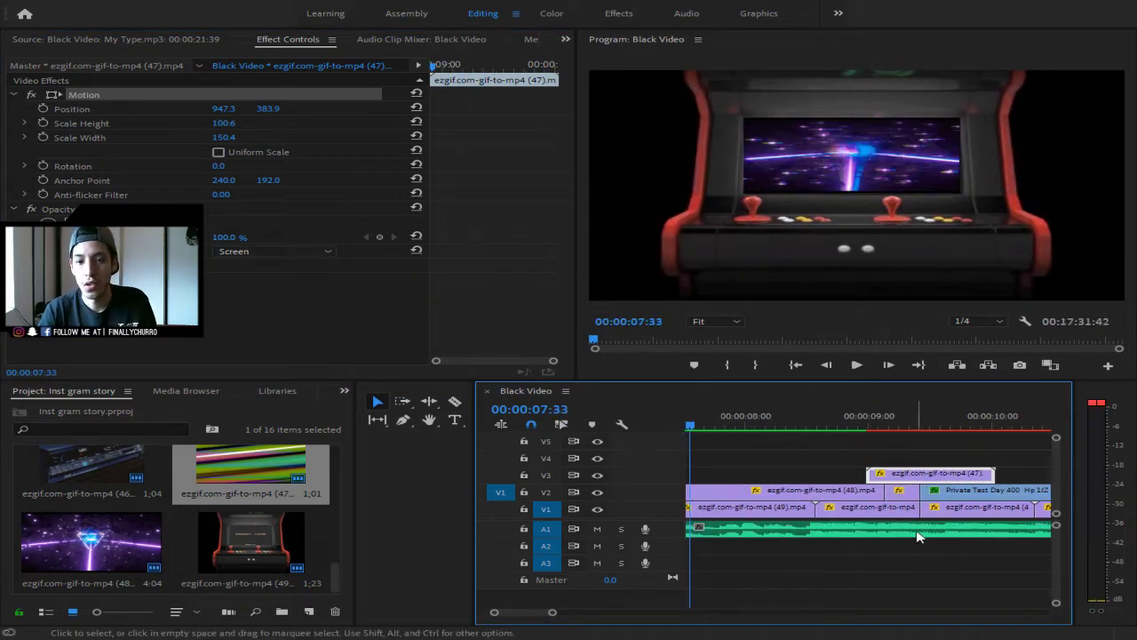
{"action": "left_click_drag", "start_coordinate": [548, 613], "coordinate": [601, 613]}
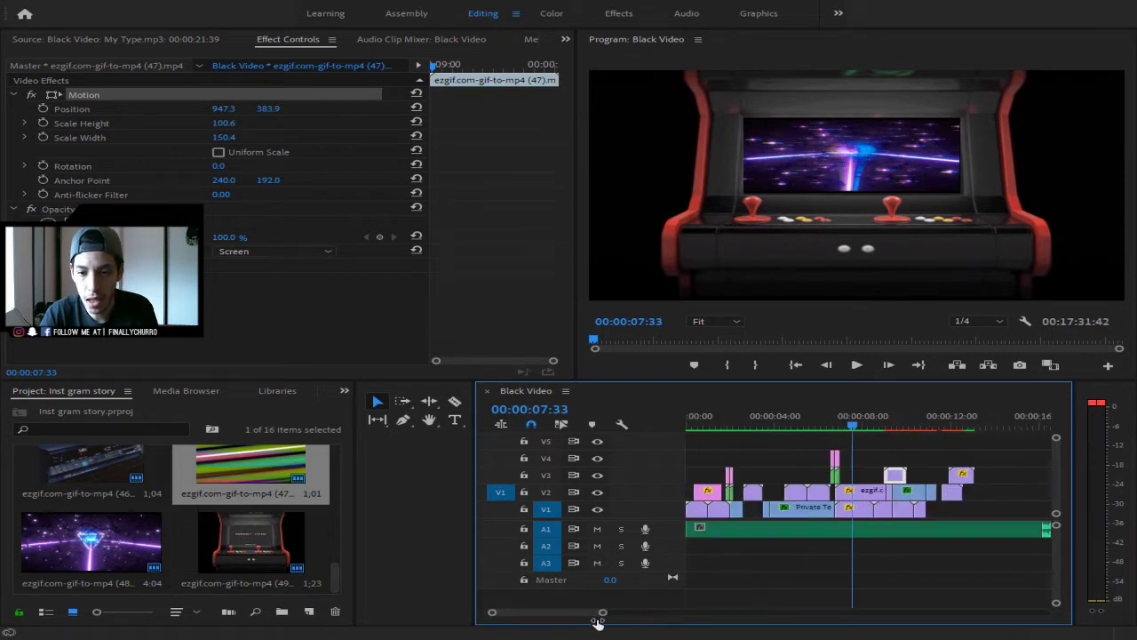
{"action": "left_click", "coordinate": [895, 424]}
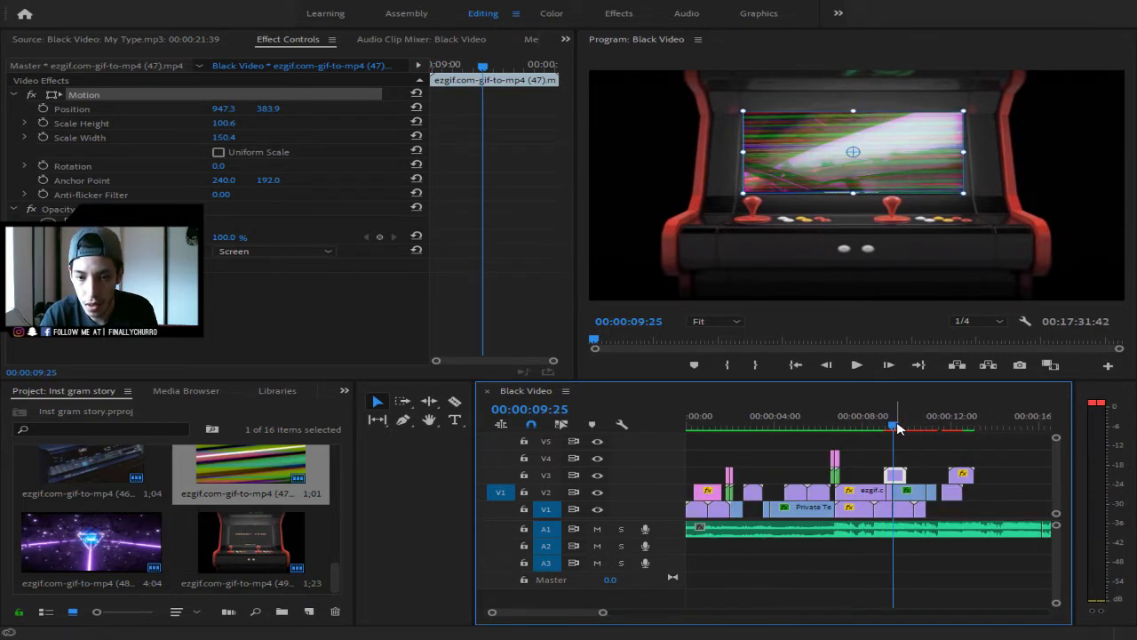
{"action": "left_click", "coordinate": [889, 425]}
{"action": "left_click_drag", "start_coordinate": [889, 426], "coordinate": [885, 428]}
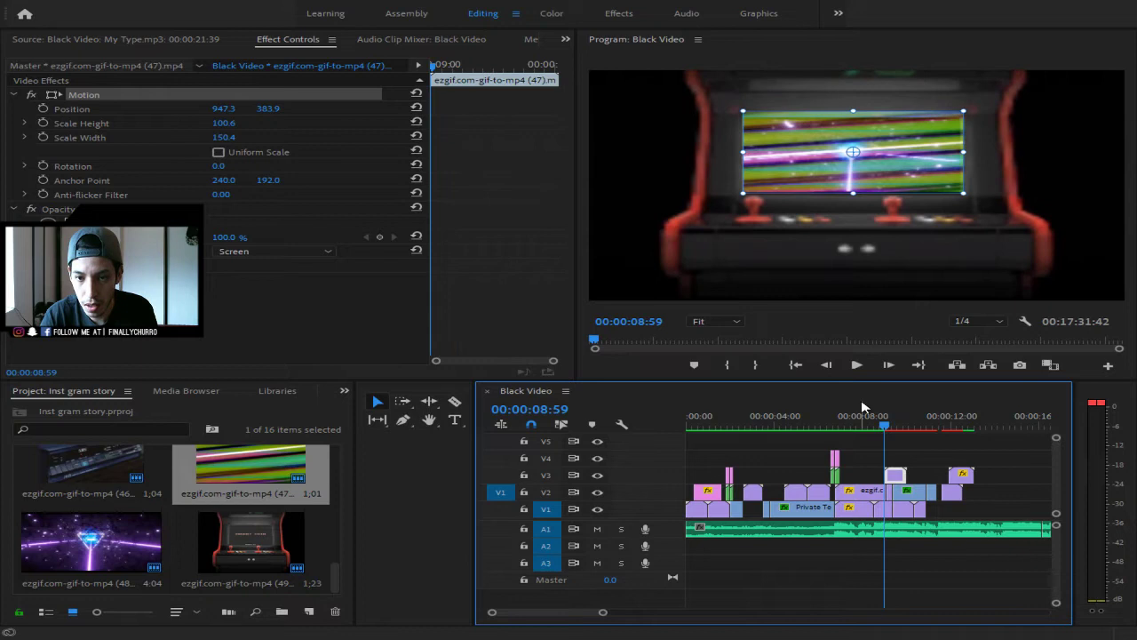
{"action": "left_click", "coordinate": [733, 366]}
- Mark an Out point at 00:00:10:55 and render In to Out
{"action": "left_click_drag", "start_coordinate": [601, 612], "coordinate": [563, 612]}
{"action": "left_click", "coordinate": [1015, 426]}
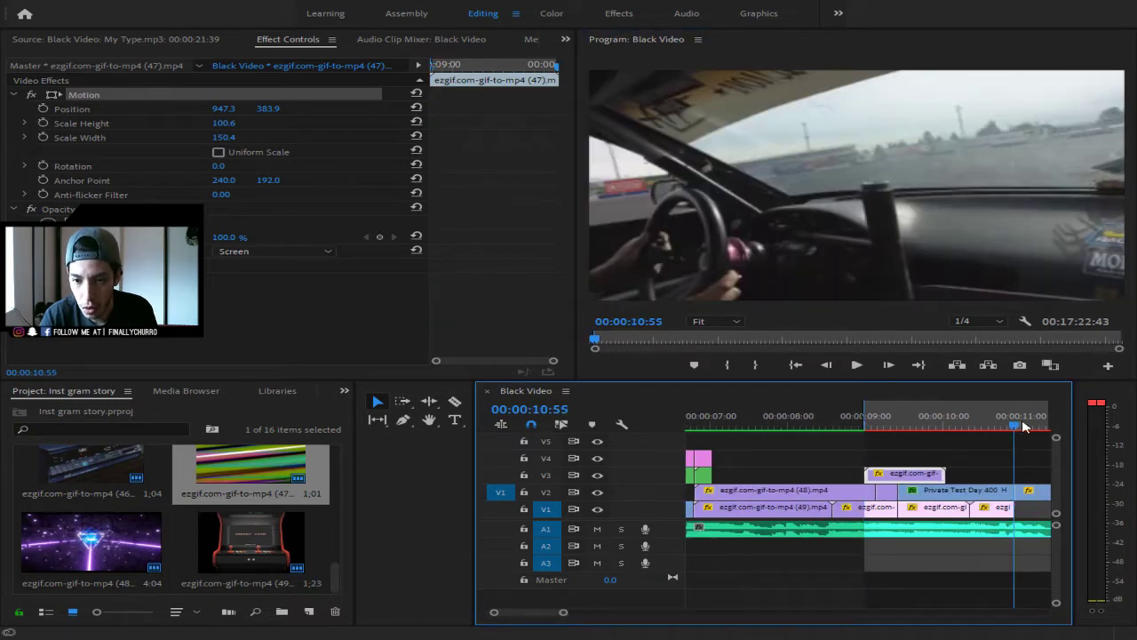
{"action": "left_click", "coordinate": [757, 365]}
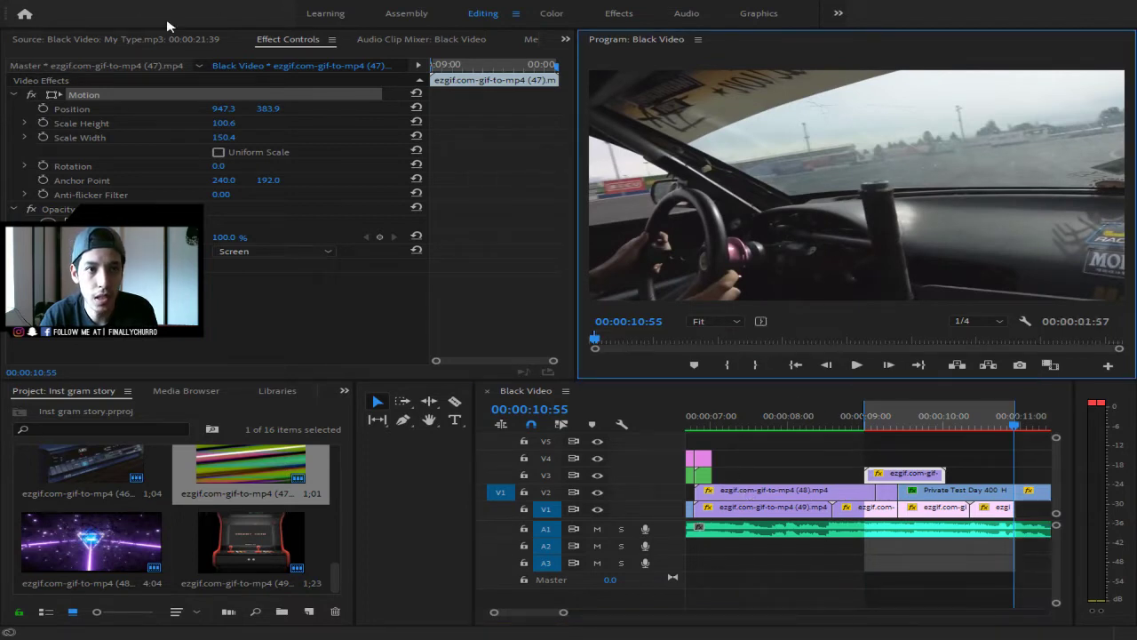
{"action": "left_click", "coordinate": [209, 54]}
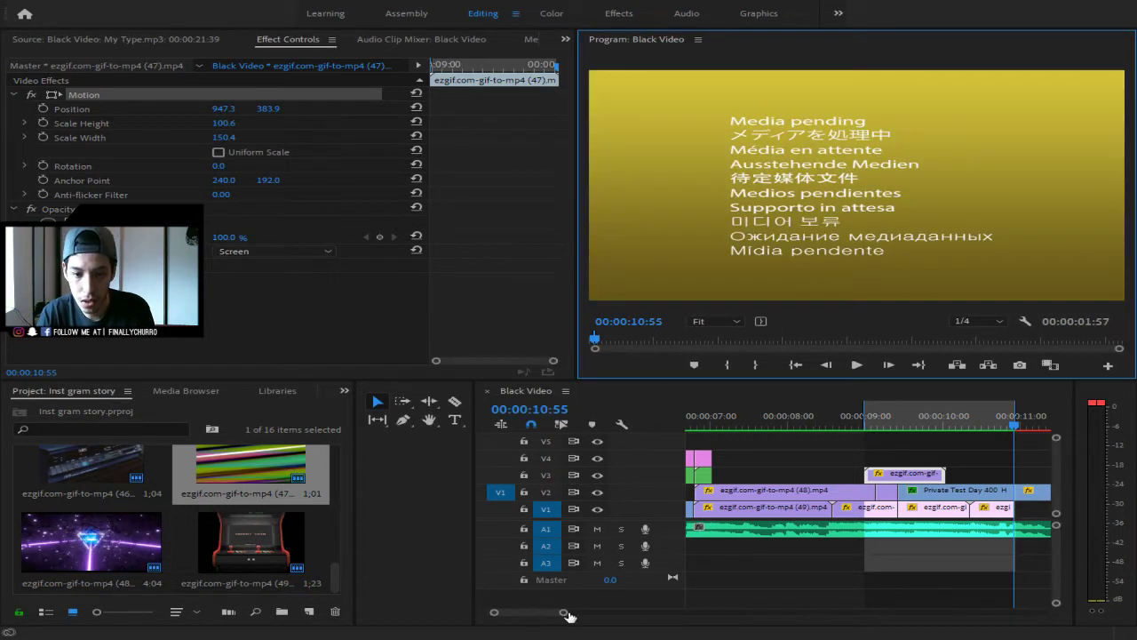
- Slide the second Private Test Day clip on V2 to follow the arcade cabinet shot
{"action": "left_click_drag", "start_coordinate": [566, 613], "coordinate": [514, 612]}
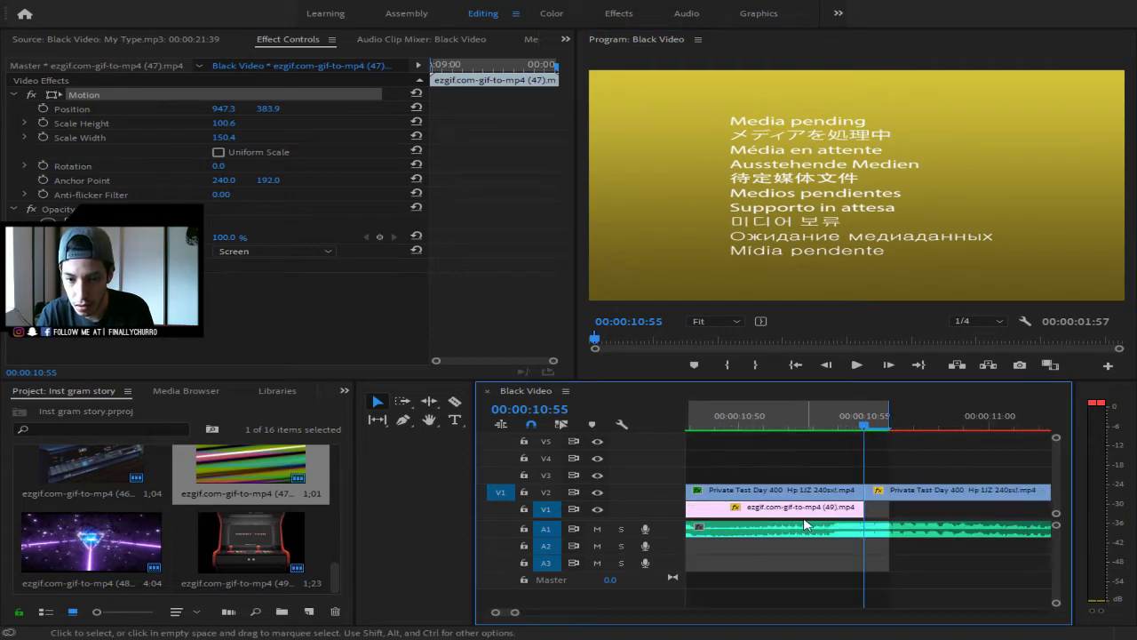
{"action": "left_click_drag", "start_coordinate": [884, 490], "coordinate": [903, 491]}
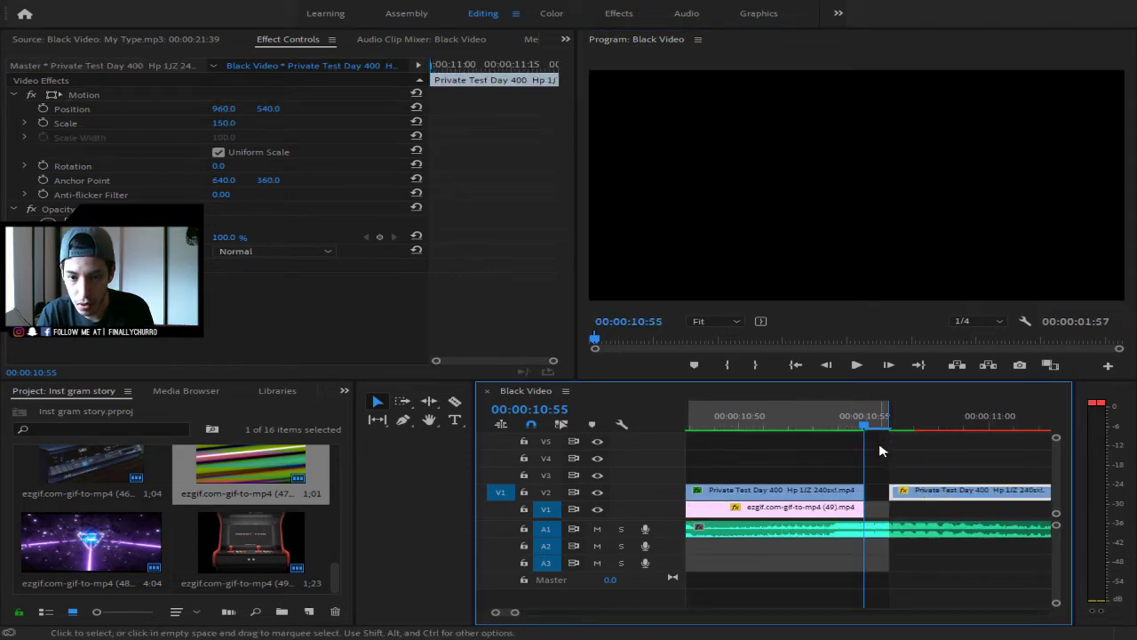
{"action": "left_click_drag", "start_coordinate": [868, 426], "coordinate": [807, 428]}
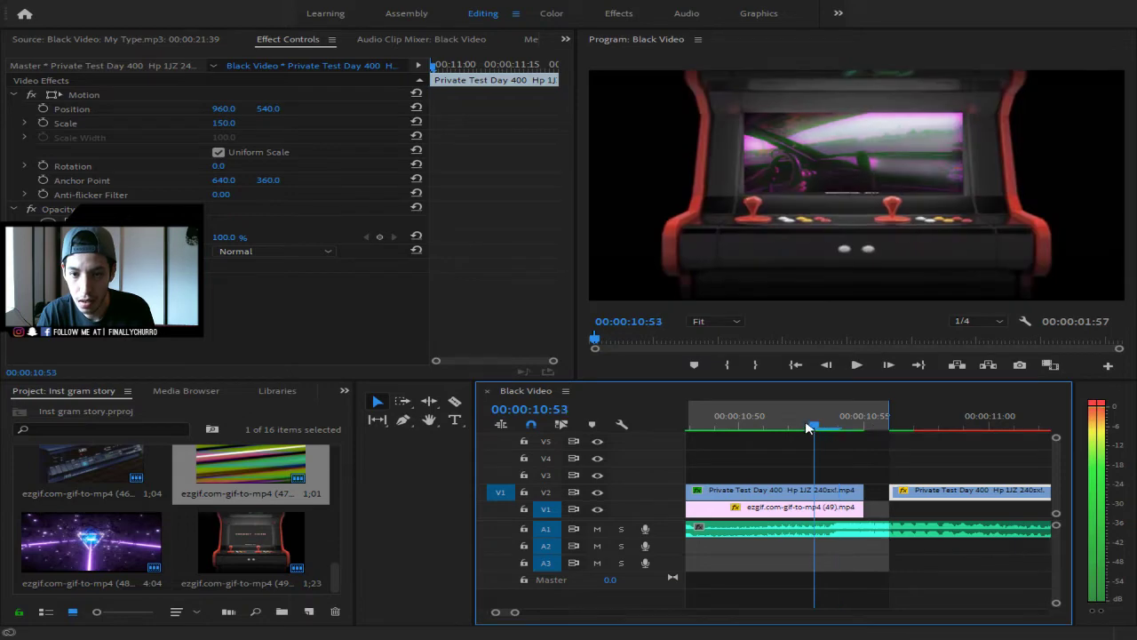
- Play the sequence from the start and review the arcade-to-drift cut near 00:00:11:15
{"action": "left_click_drag", "start_coordinate": [522, 613], "coordinate": [633, 613]}
{"action": "left_click", "coordinate": [724, 436]}
{"action": "left_click_drag", "start_coordinate": [725, 436], "coordinate": [596, 455]}
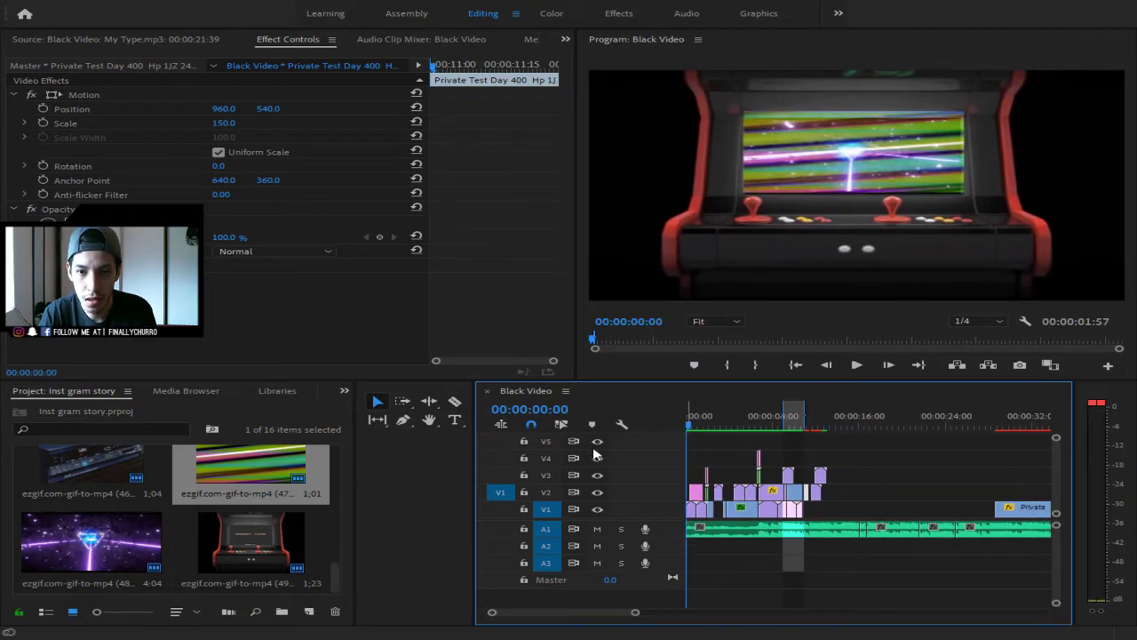
{"action": "key", "text": "space"}
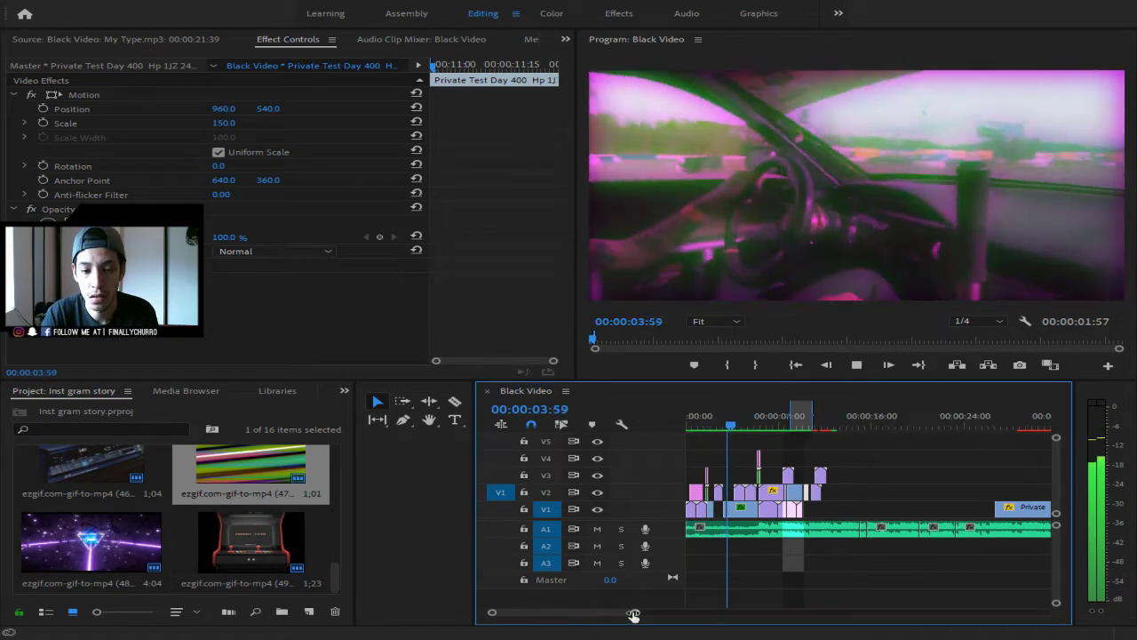
{"action": "left_click_drag", "start_coordinate": [634, 615], "coordinate": [630, 614]}
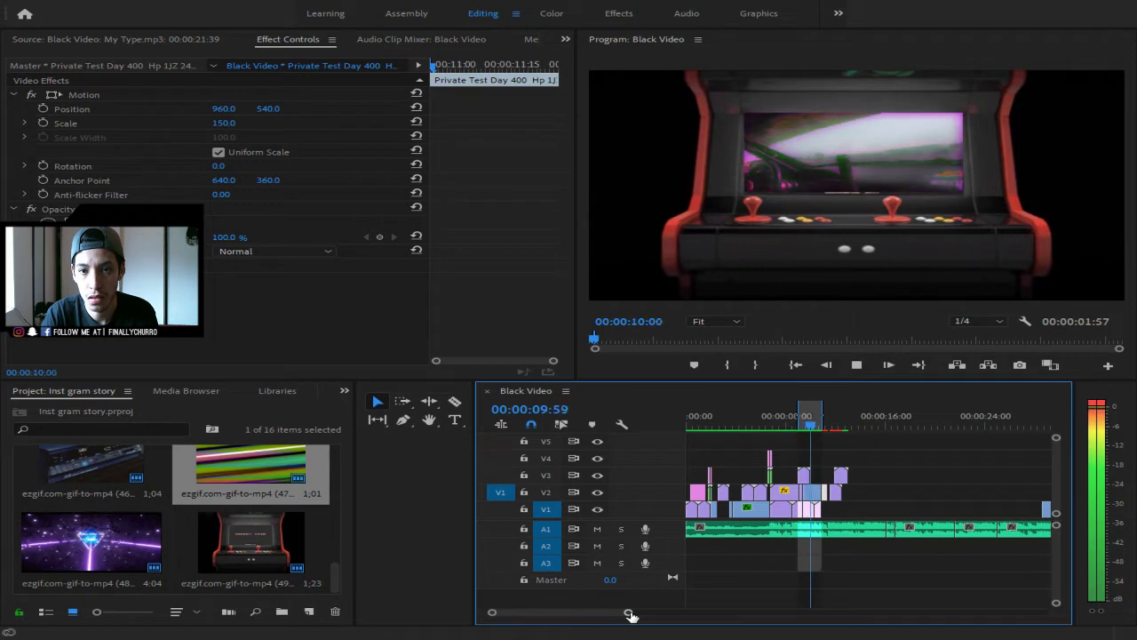
{"action": "key", "text": "space"}
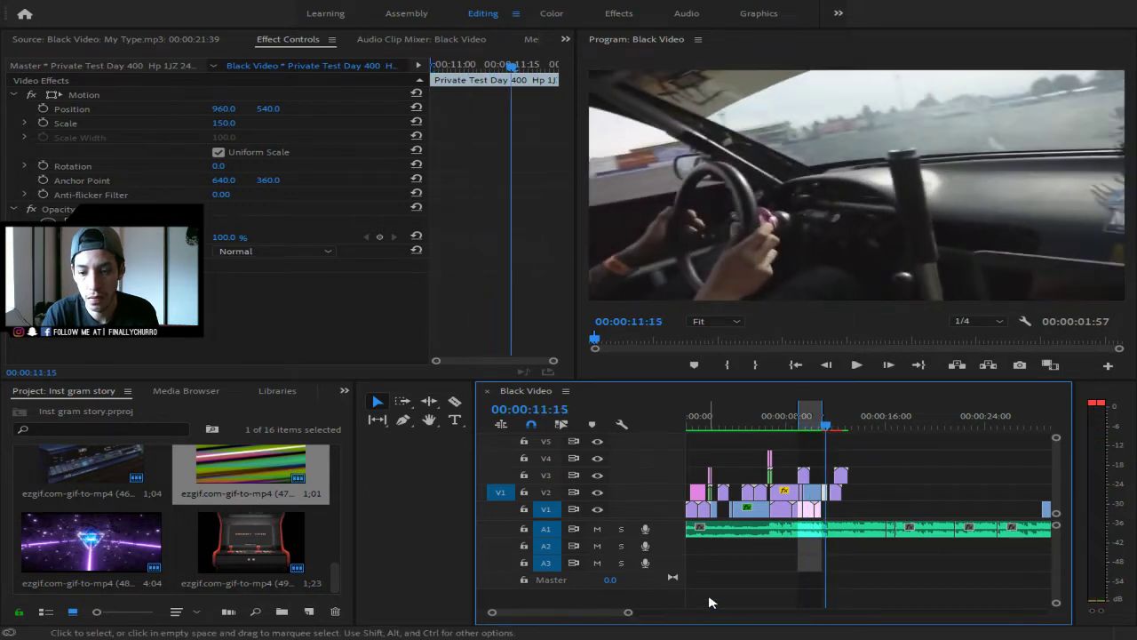
{"action": "left_click_drag", "start_coordinate": [623, 613], "coordinate": [585, 612]}
{"action": "left_click_drag", "start_coordinate": [848, 496], "coordinate": [842, 493]}
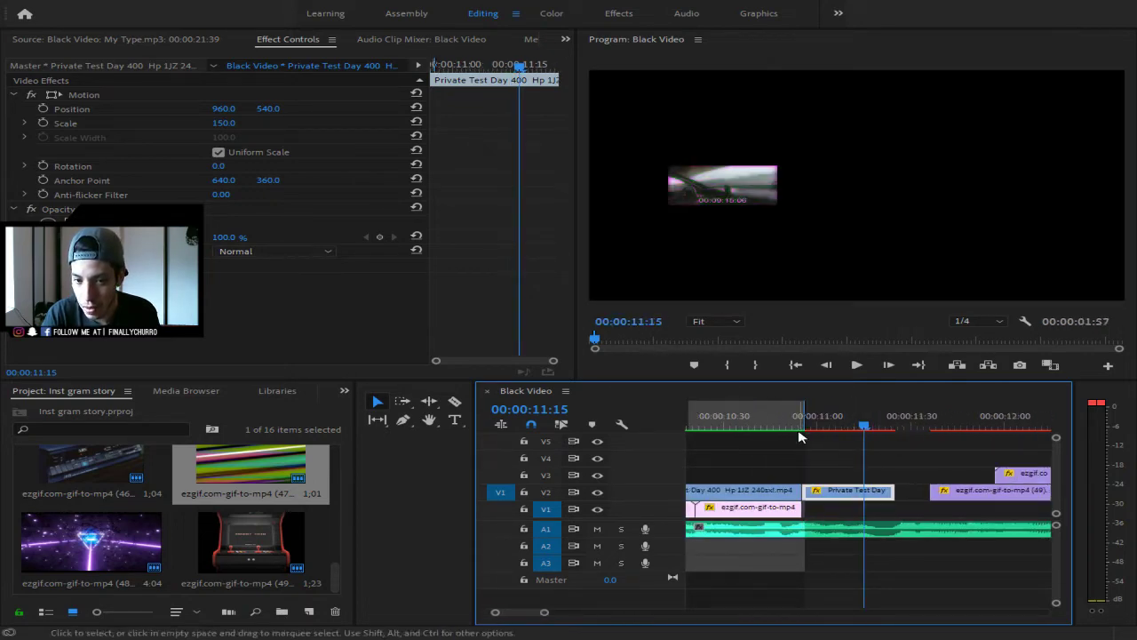
{"action": "mouse_move", "coordinate": [799, 434]}
{"action": "left_mouse_down"}
{"action": "mouse_move", "coordinate": [774, 433]}
{"action": "mouse_move", "coordinate": [803, 432]}
{"action": "left_mouse_up"}
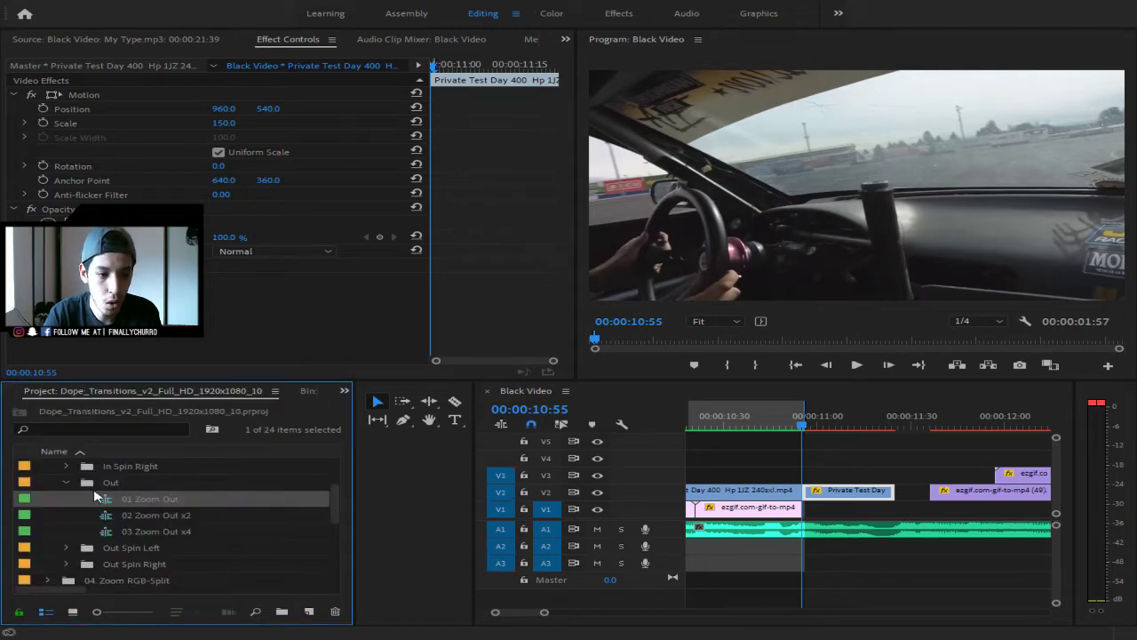
- Place the 01 Zoom In preset over the cut and delete the unwanted 01 Zoom In.gif clip
{"action": "scroll", "coordinate": [133, 513], "scroll_direction": "up", "scroll_amount": 2}
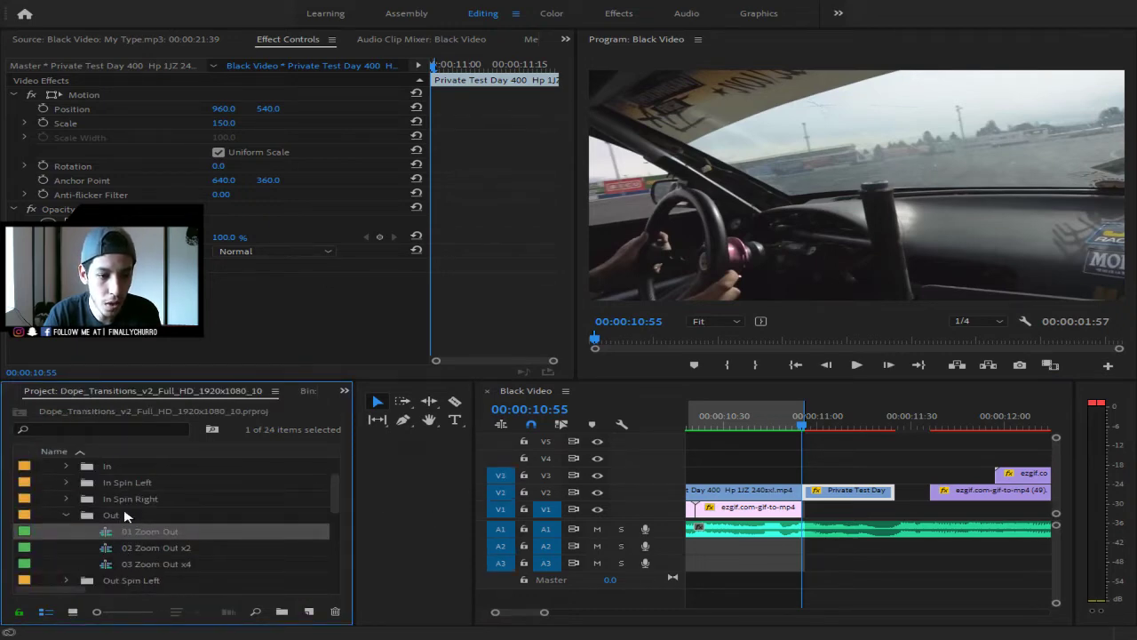
{"action": "left_click", "coordinate": [66, 466]}
{"action": "left_click", "coordinate": [142, 485]}
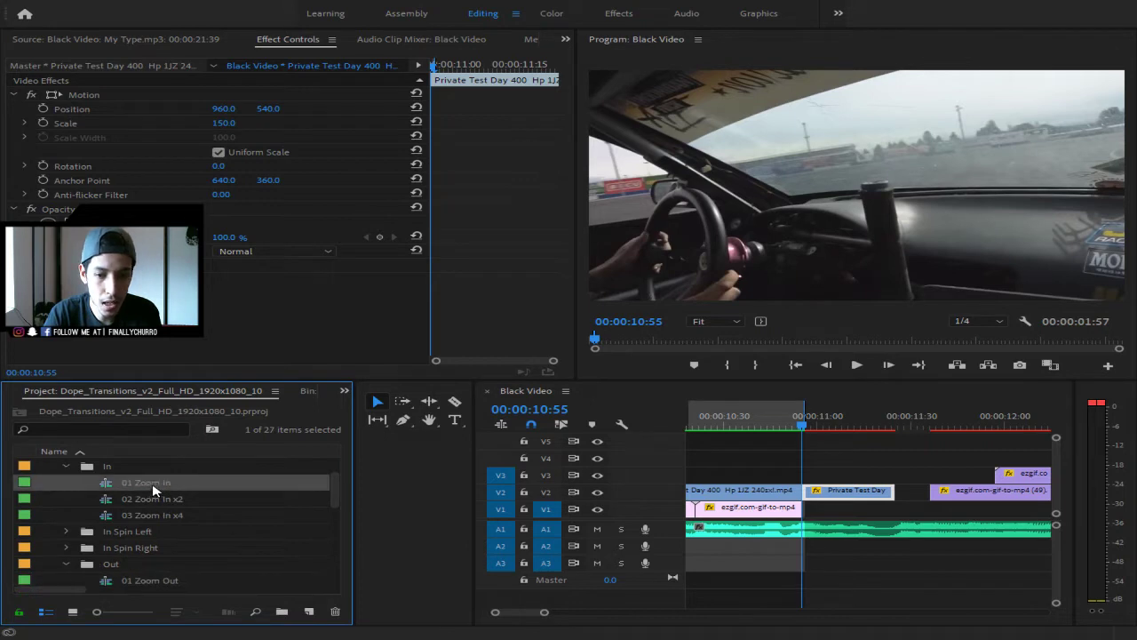
{"action": "left_click_drag", "start_coordinate": [153, 489], "coordinate": [810, 565]}
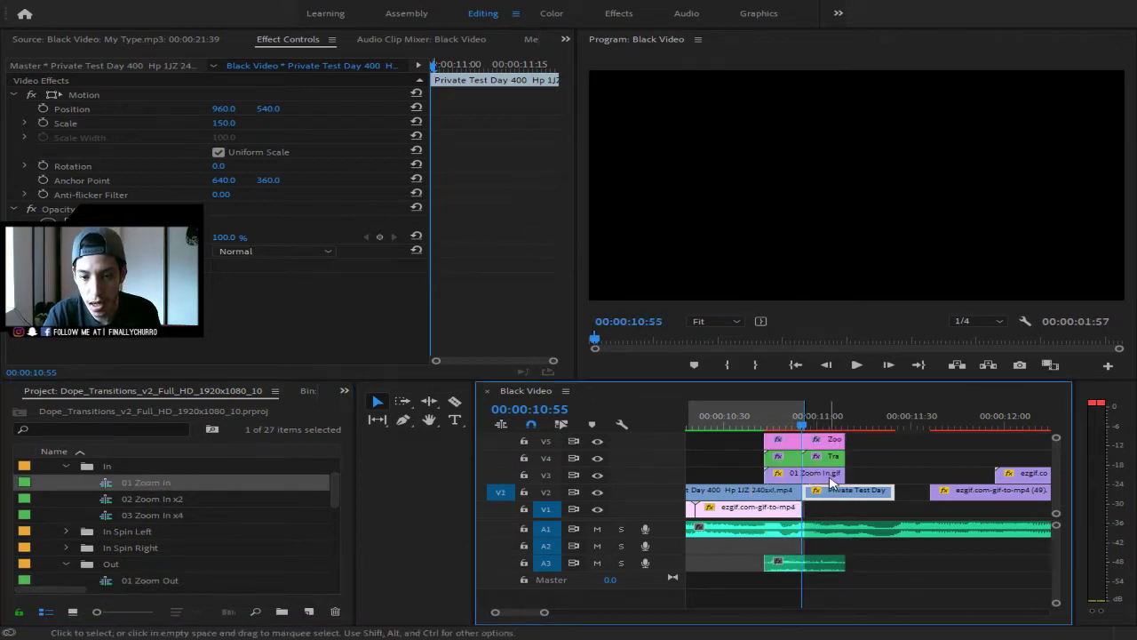
{"action": "left_click", "coordinate": [835, 474]}
{"action": "key", "text": "Delete"}
{"action": "left_click_drag", "start_coordinate": [887, 474], "coordinate": [782, 483]}
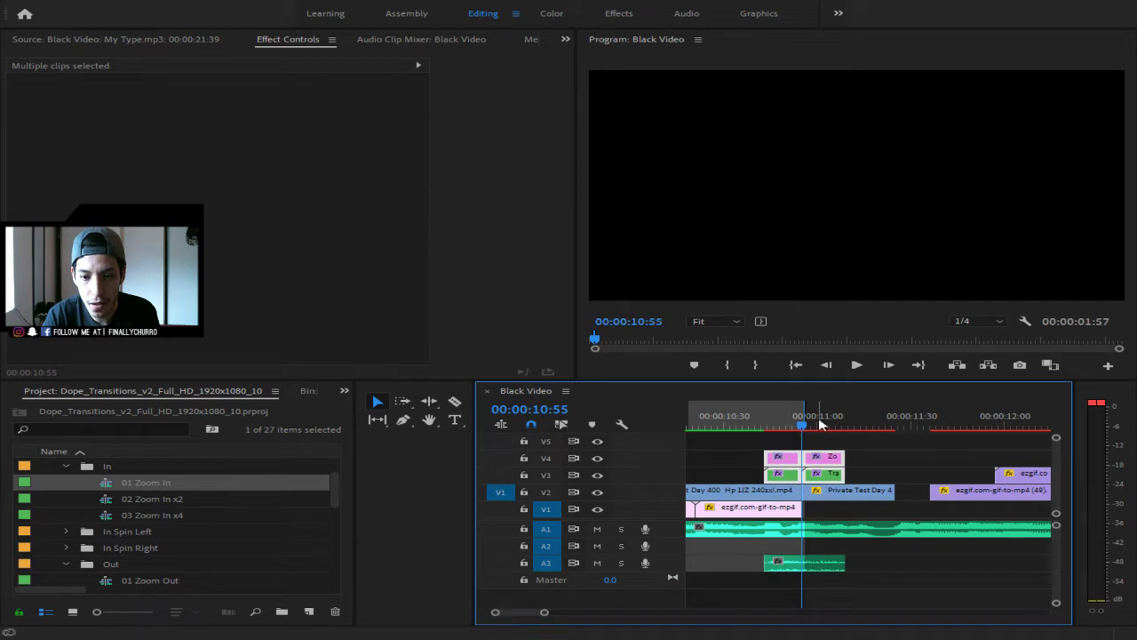
- Preview the transition, mark 00:00:10:43 to 00:00:11:25, and render that range
{"action": "left_click", "coordinate": [778, 419]}
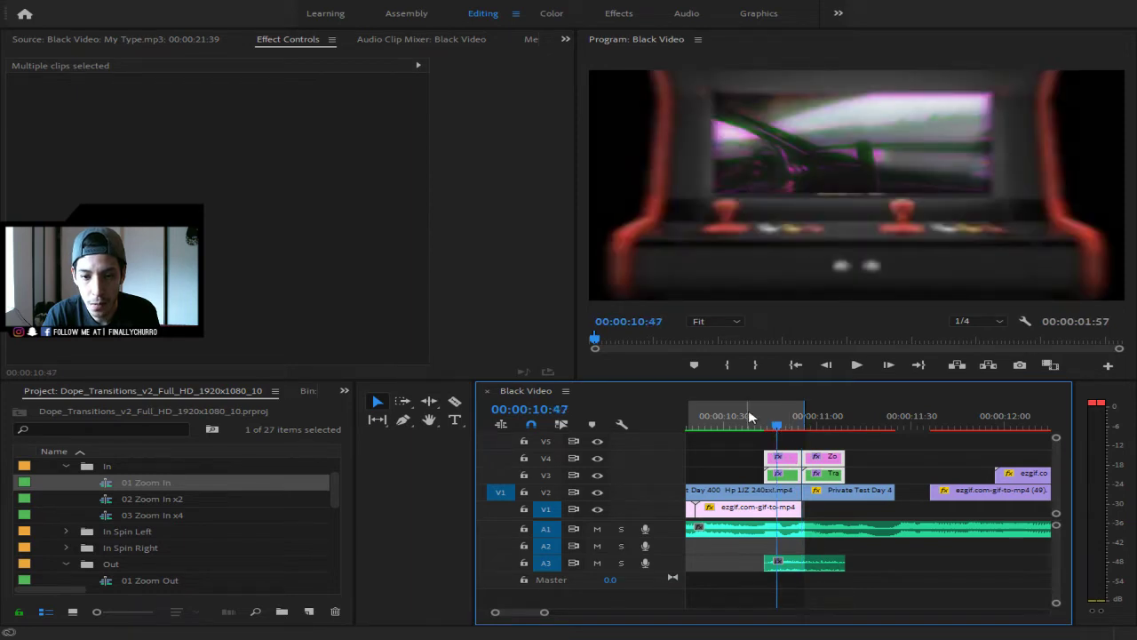
{"action": "left_click", "coordinate": [749, 418]}
{"action": "mouse_move", "coordinate": [544, 612]}
{"action": "left_mouse_down"}
{"action": "mouse_move", "coordinate": [576, 614]}
{"action": "mouse_move", "coordinate": [525, 613]}
{"action": "mouse_move", "coordinate": [563, 613]}
{"action": "mouse_move", "coordinate": [546, 613]}
{"action": "left_mouse_up"}
{"action": "key", "text": "Right"}
{"action": "key", "text": "Right"}
{"action": "key", "text": "Right"}
{"action": "key", "text": "Right"}
{"action": "key", "text": "Right"}
{"action": "key", "text": "Right"}
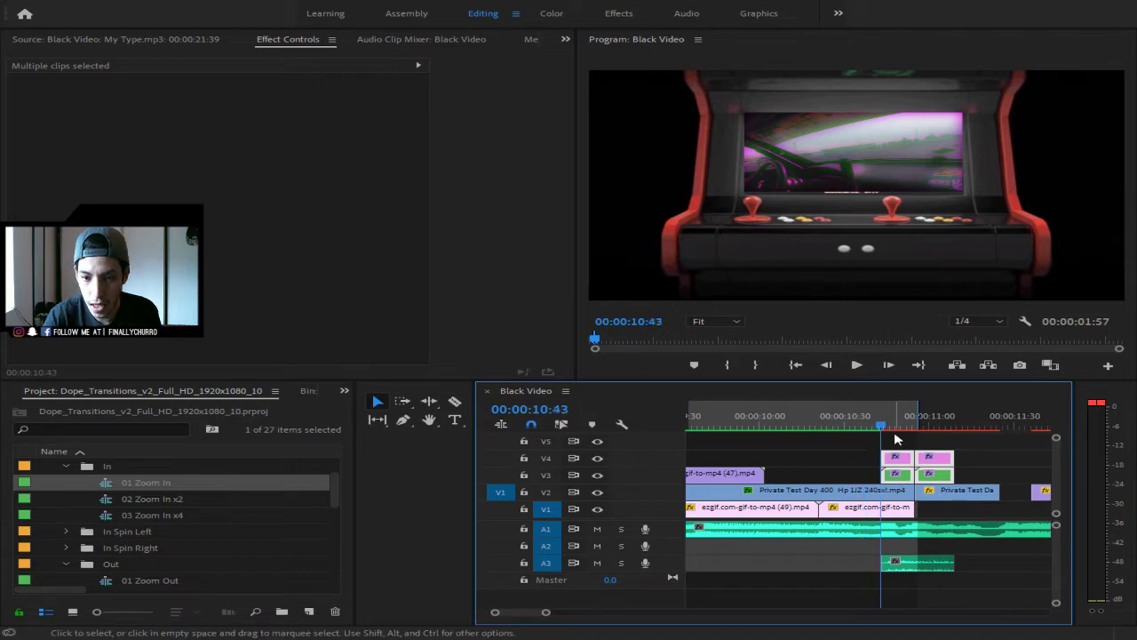
{"action": "left_click", "coordinate": [727, 366]}
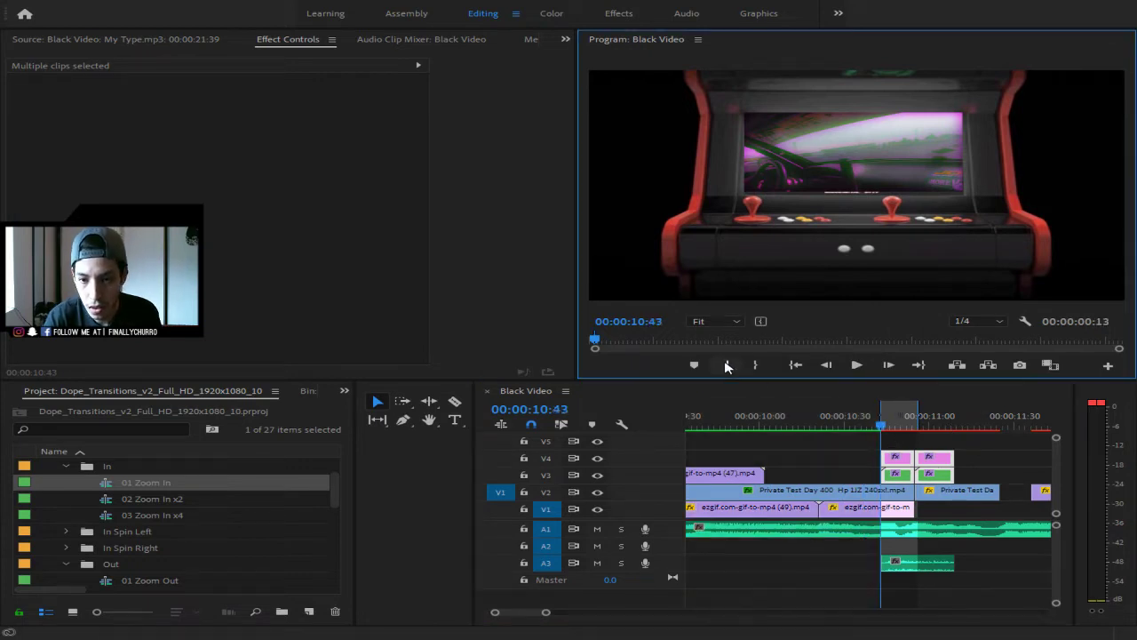
{"action": "key", "text": "Down"}
{"action": "key", "text": "Down"}
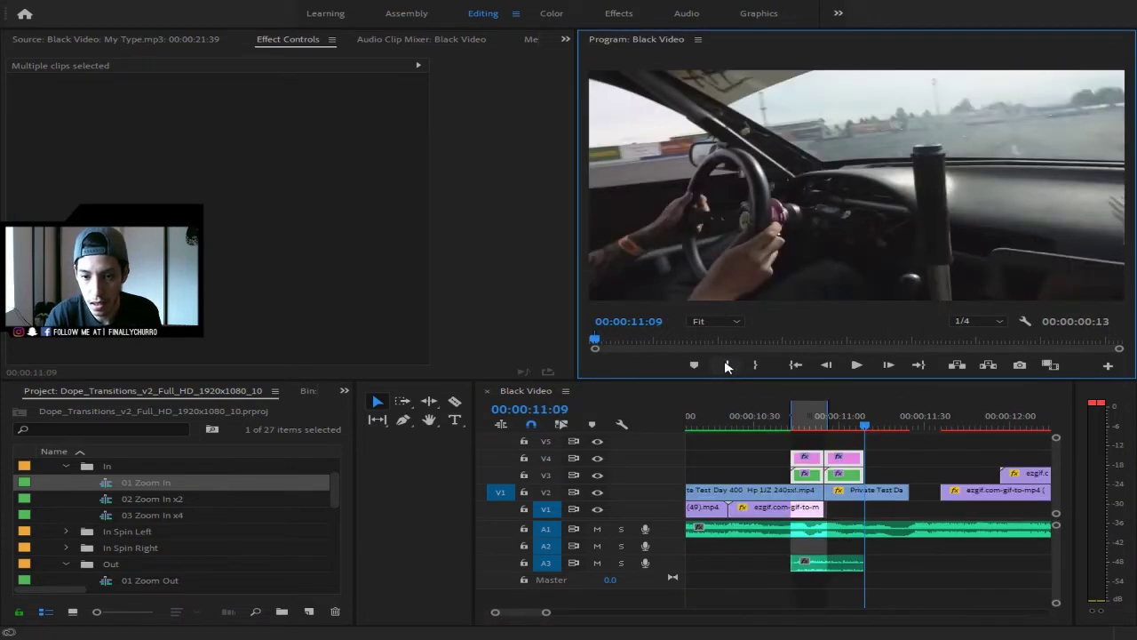
{"action": "left_click", "coordinate": [911, 425]}
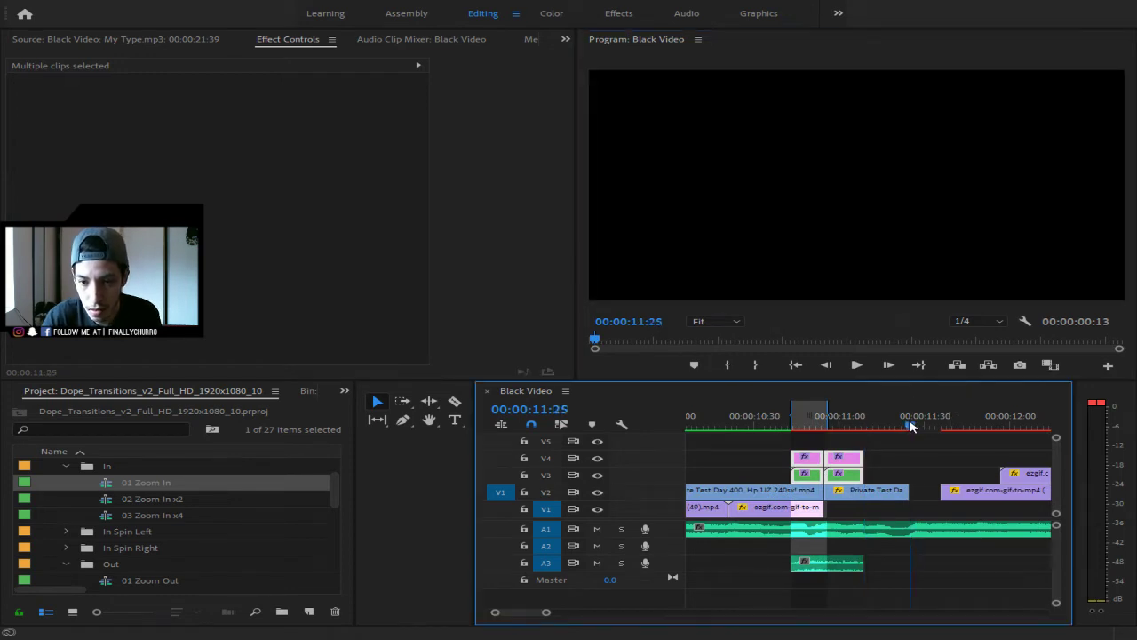
{"action": "left_click", "coordinate": [754, 365]}
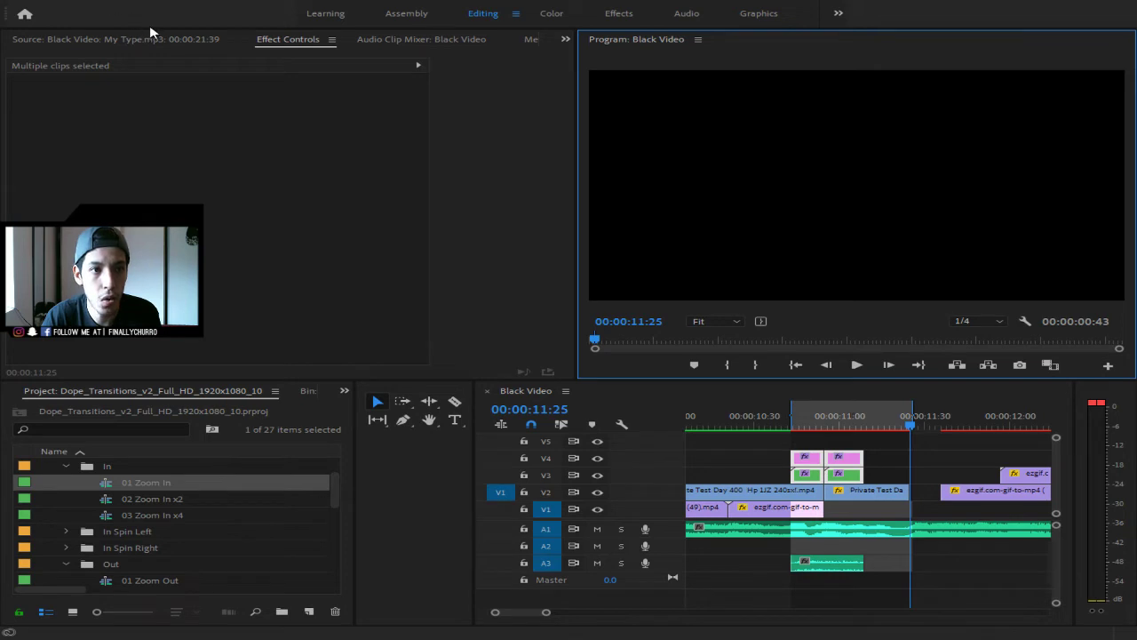
{"action": "left_click", "coordinate": [166, 43]}
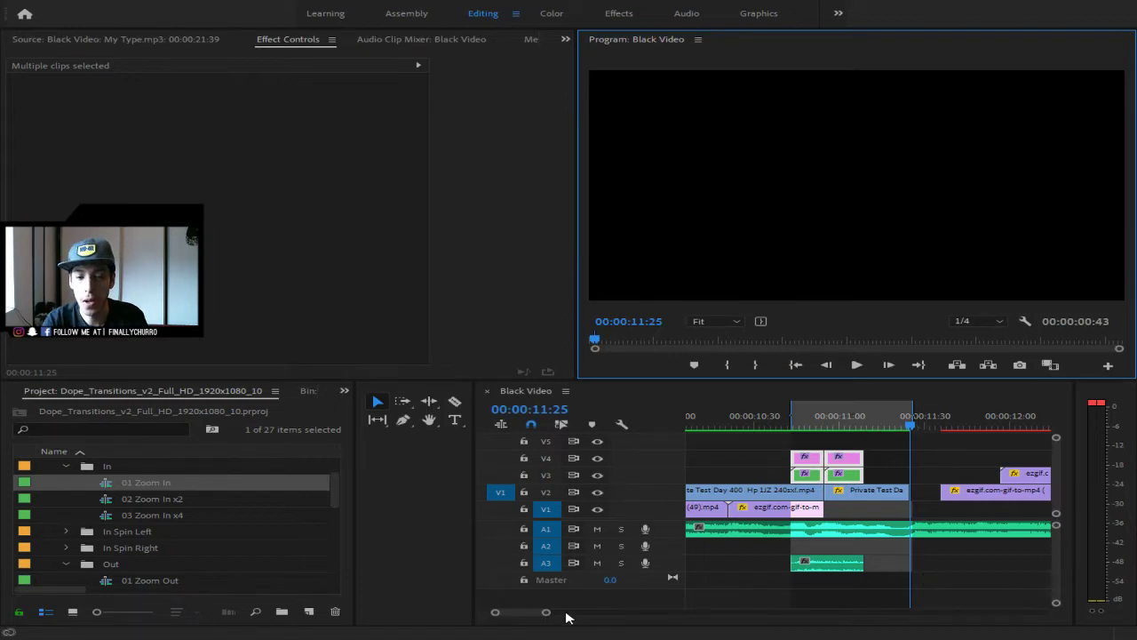
- Play the edit from the sequence start
{"action": "left_click_drag", "start_coordinate": [546, 611], "coordinate": [668, 627]}
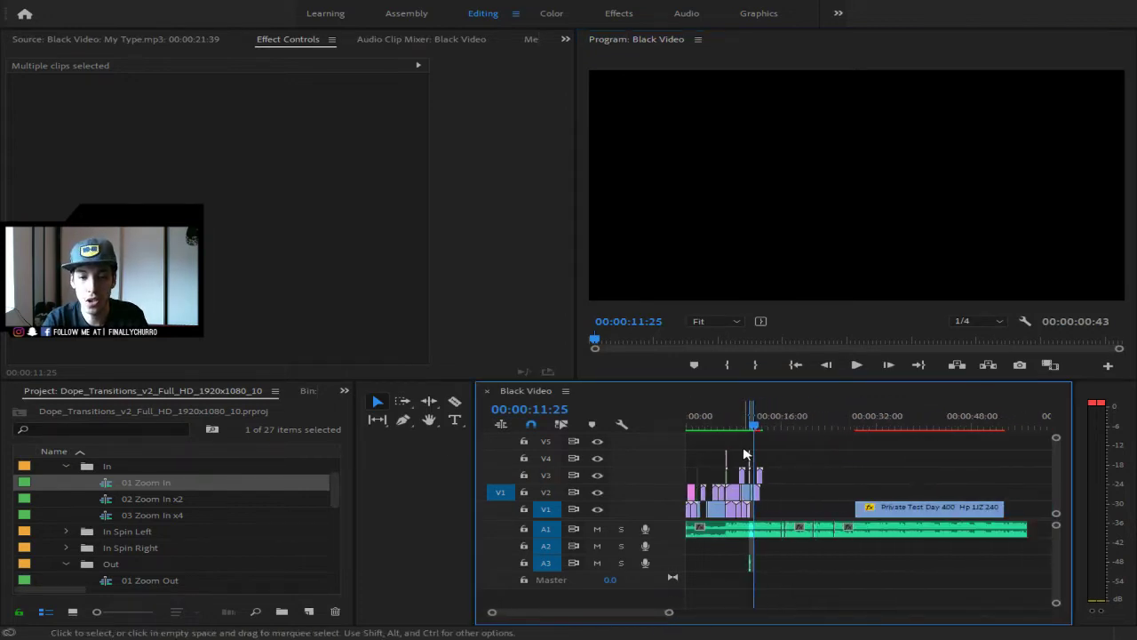
{"action": "left_click_drag", "start_coordinate": [754, 418], "coordinate": [657, 430]}
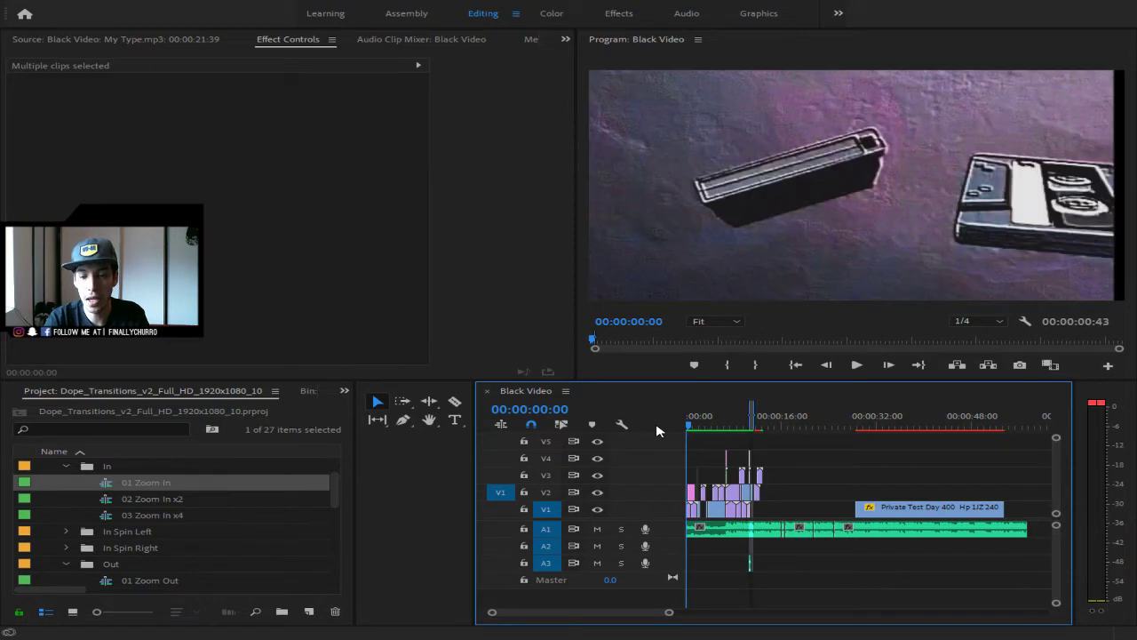
{"action": "key", "text": "space"}
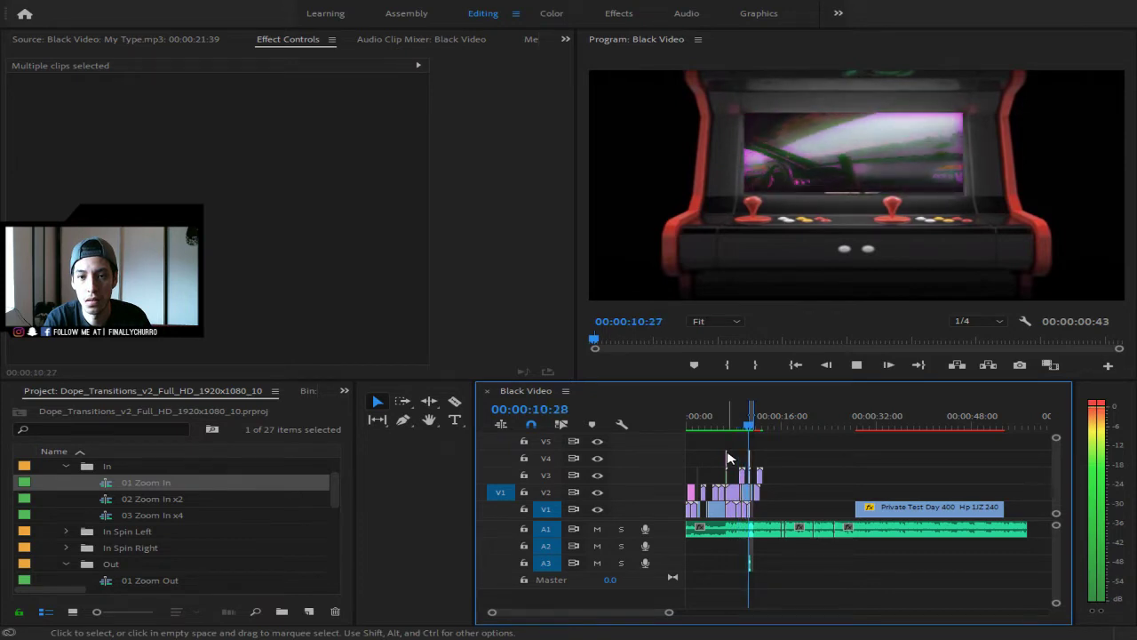
{"action": "key", "text": "space"}
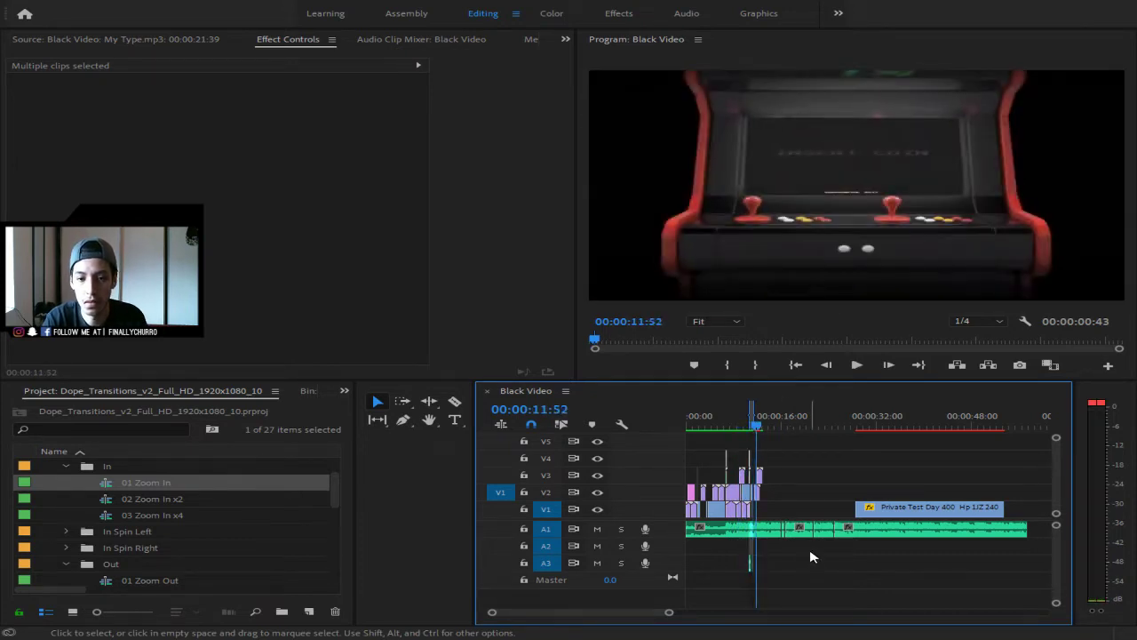
- Remove the VHS deck GIF clip at 12:23 on V2 from the timeline
{"action": "left_click_drag", "start_coordinate": [681, 613], "coordinate": [572, 613]}
{"action": "left_click", "coordinate": [908, 421]}
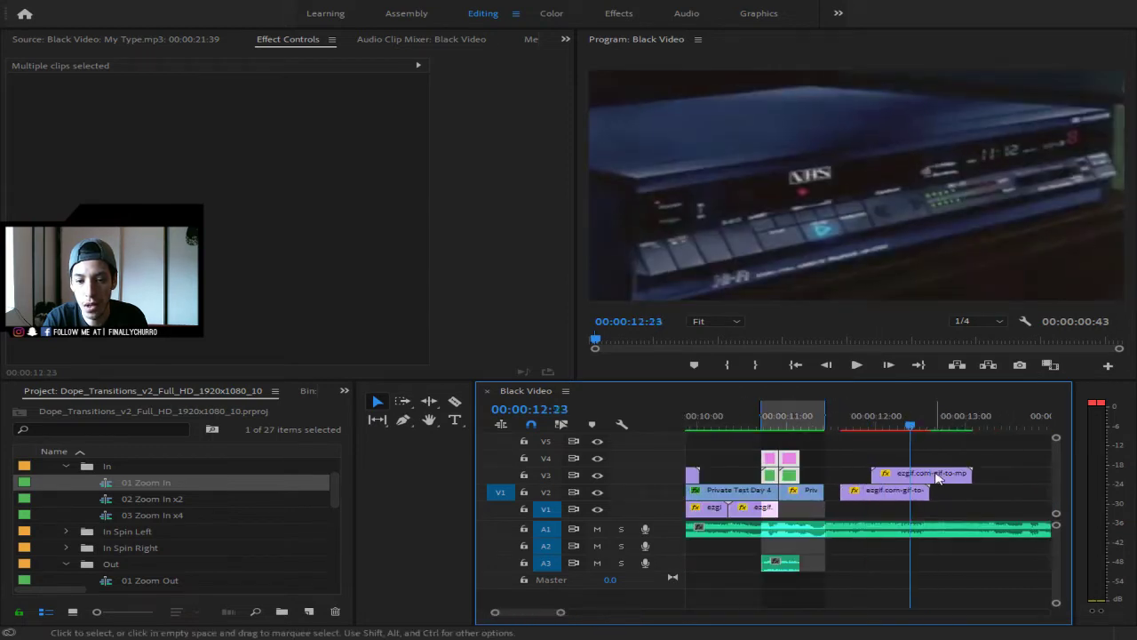
{"action": "left_click", "coordinate": [900, 499]}
{"action": "left_click_drag", "start_coordinate": [900, 499], "coordinate": [964, 476]}
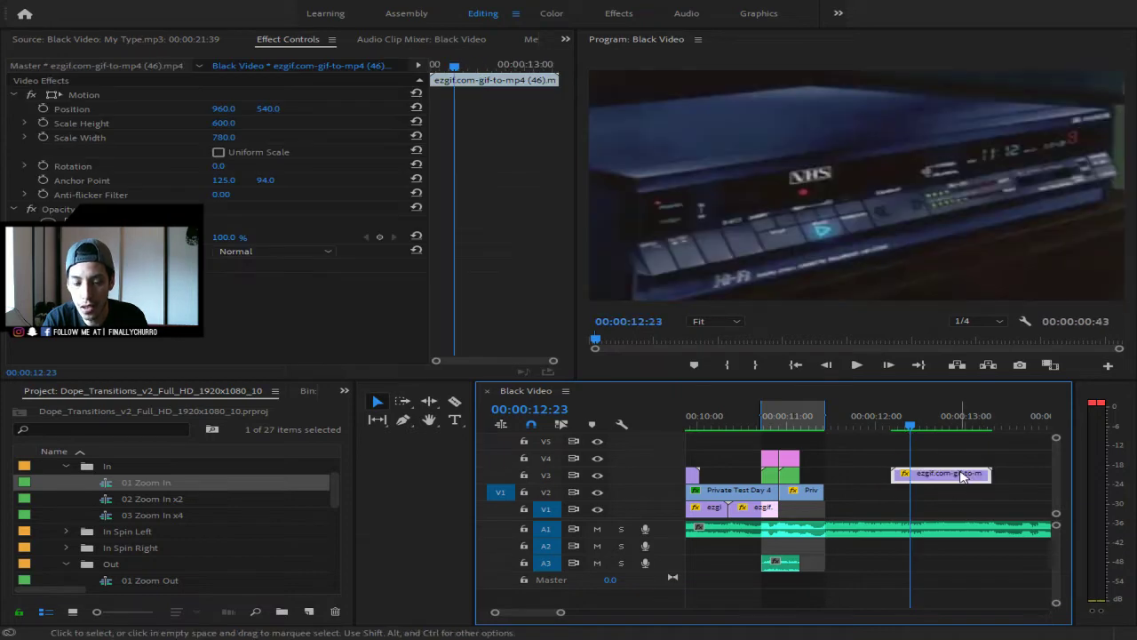
{"action": "key", "text": "Delete"}
- Zoom the timeline back out and replay the edit from the start
{"action": "left_click", "coordinate": [699, 422]}
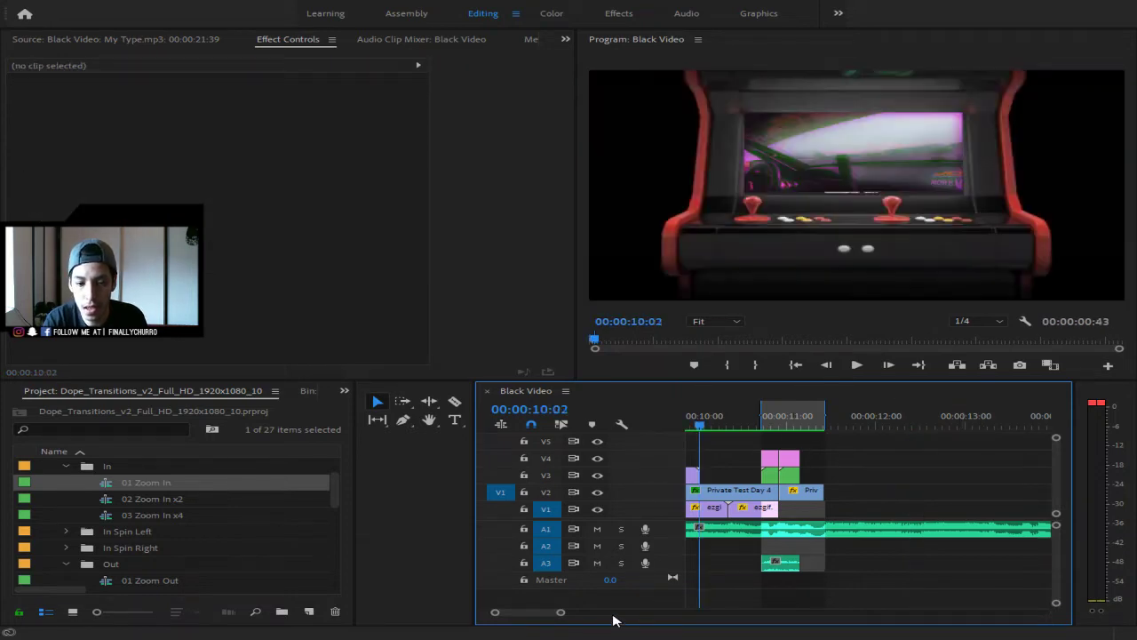
{"action": "left_click_drag", "start_coordinate": [559, 613], "coordinate": [697, 614]}
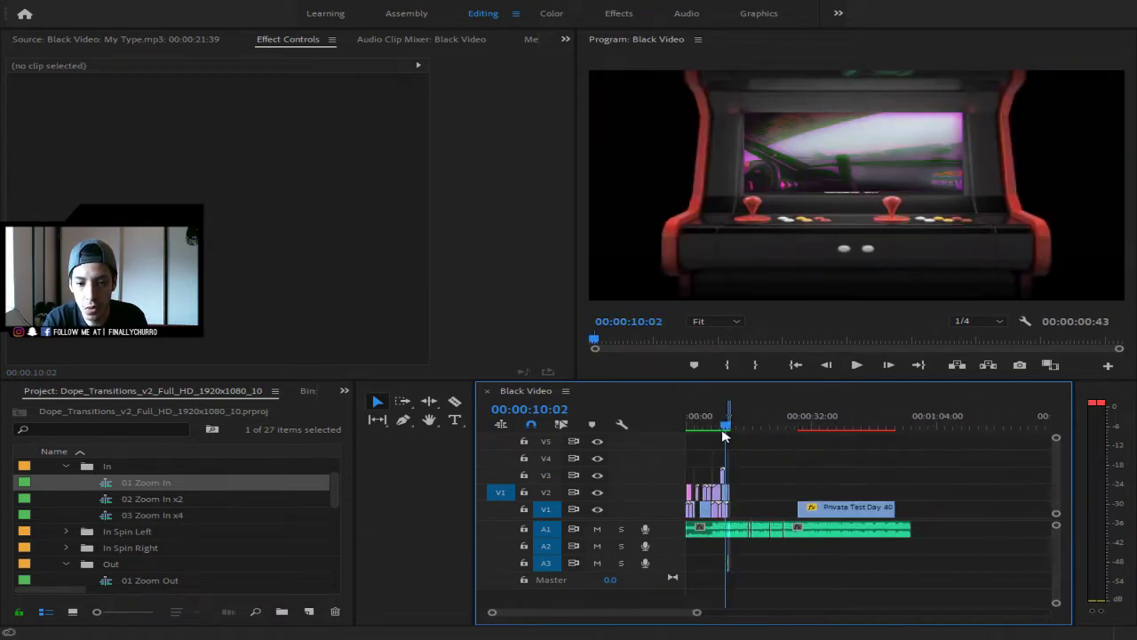
{"action": "left_click_drag", "start_coordinate": [728, 410], "coordinate": [665, 426]}
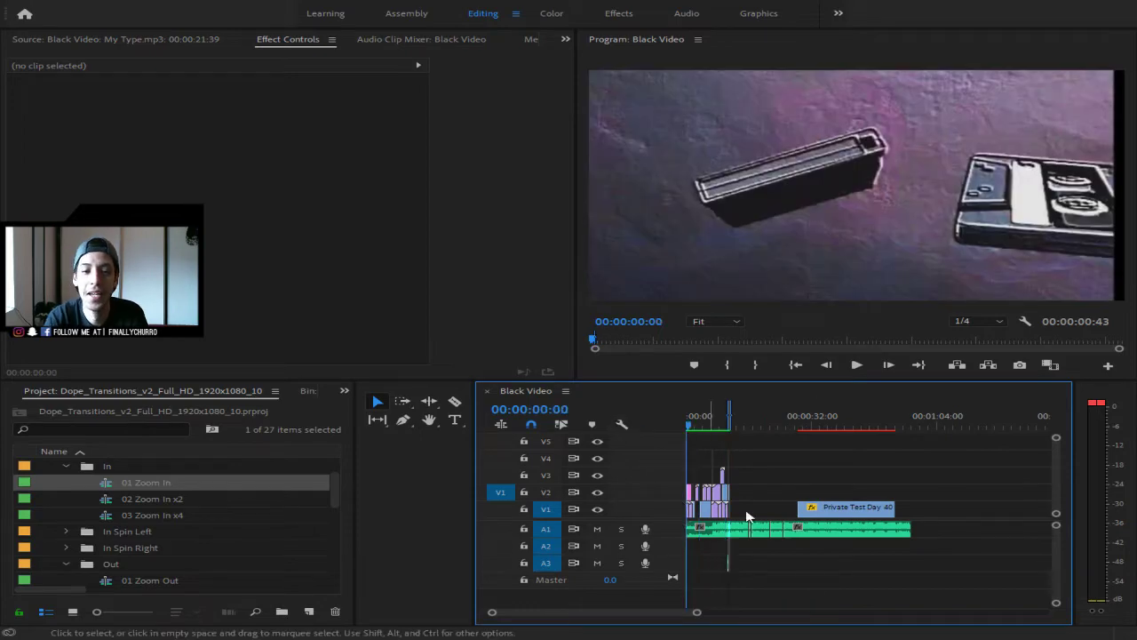
{"action": "left_click_drag", "start_coordinate": [697, 613], "coordinate": [643, 618]}
{"action": "key", "text": "space"}
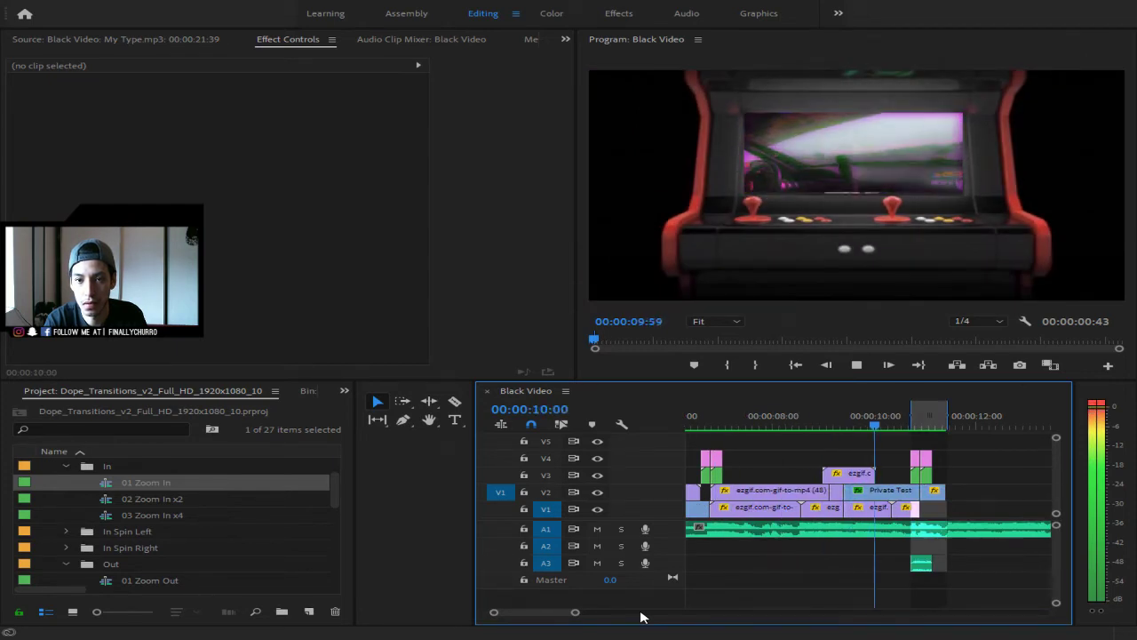
- Stop playback at 11:09 and switch to the Inst gram story project's media
{"action": "key", "text": "space"}
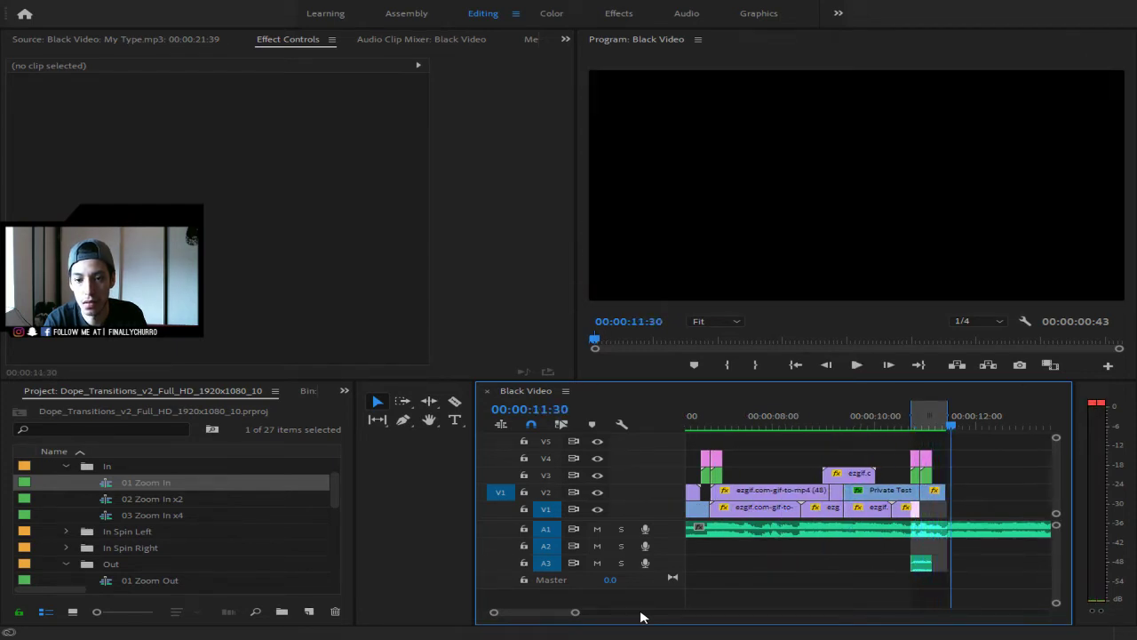
{"action": "left_click", "coordinate": [934, 421]}
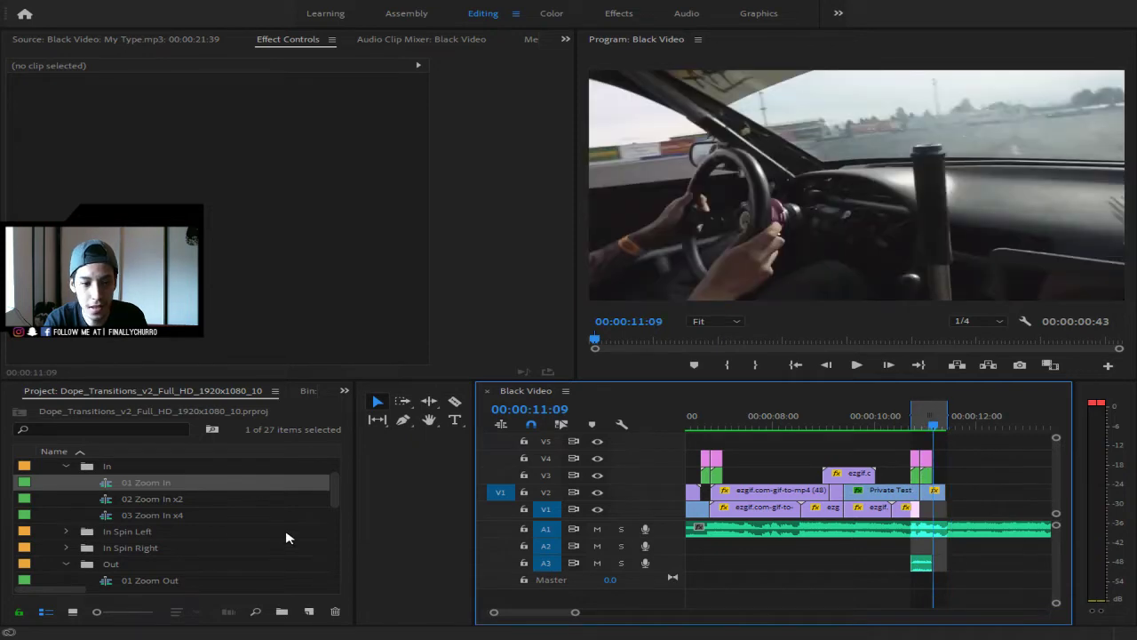
{"action": "left_click", "coordinate": [344, 392]}
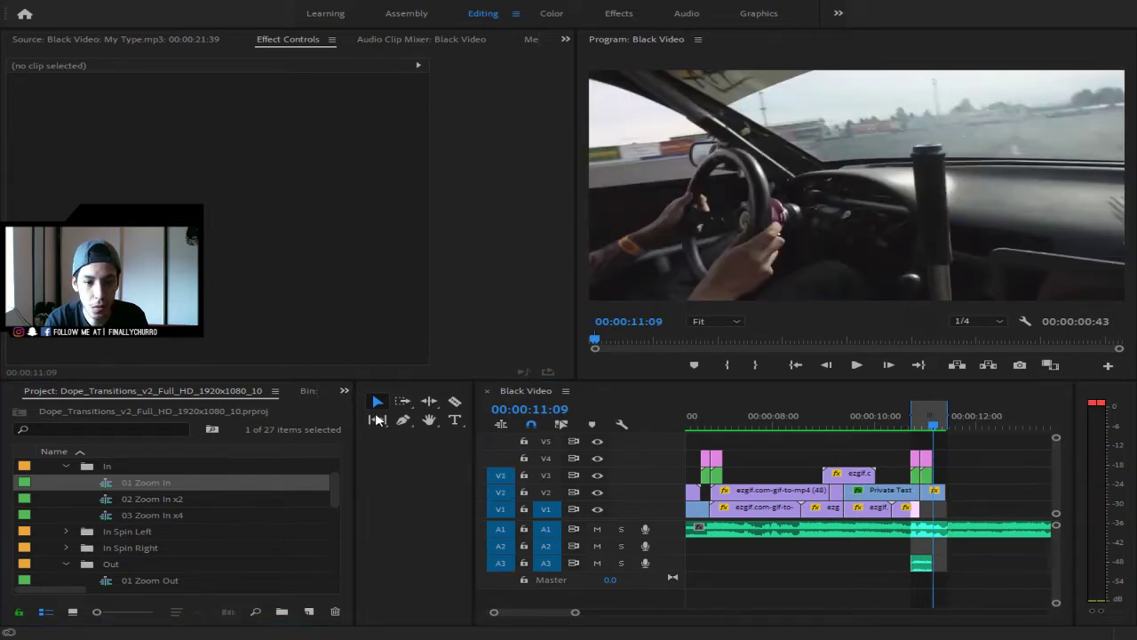
{"action": "left_click", "coordinate": [376, 416]}
{"action": "left_click", "coordinate": [113, 472]}
{"action": "scroll", "coordinate": [135, 513], "scroll_direction": "up", "scroll_amount": 2}
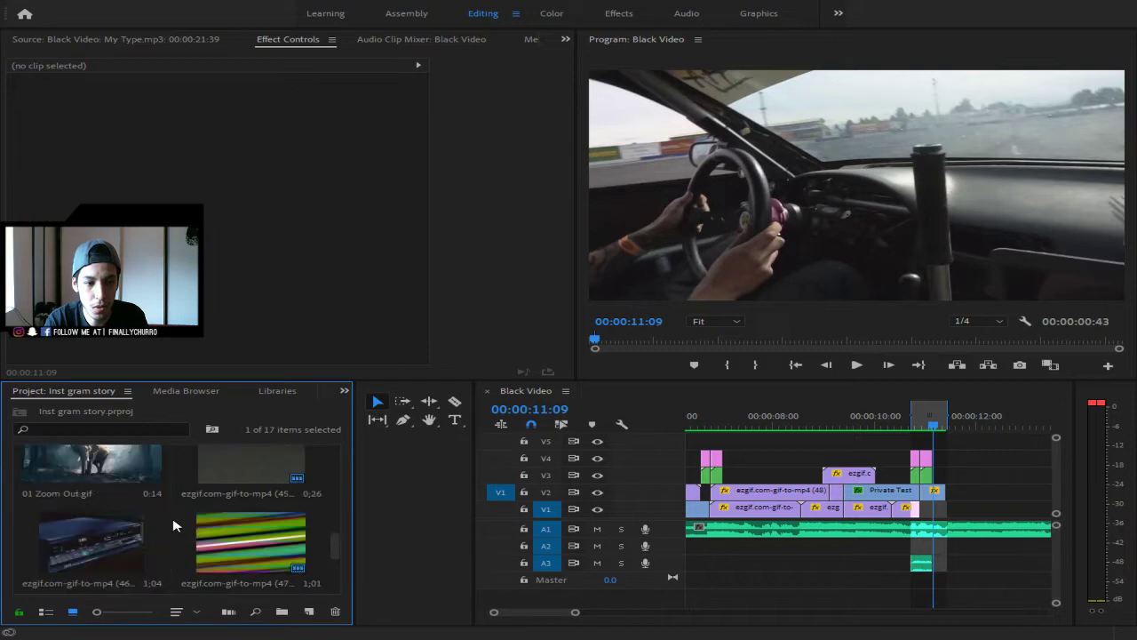
{"action": "scroll", "coordinate": [135, 514], "scroll_direction": "up", "scroll_amount": 1}
- Apply the Retro Dream preset to the V2 drift clip and trim the range to 00:00:00:31
{"action": "left_click", "coordinate": [343, 394]}
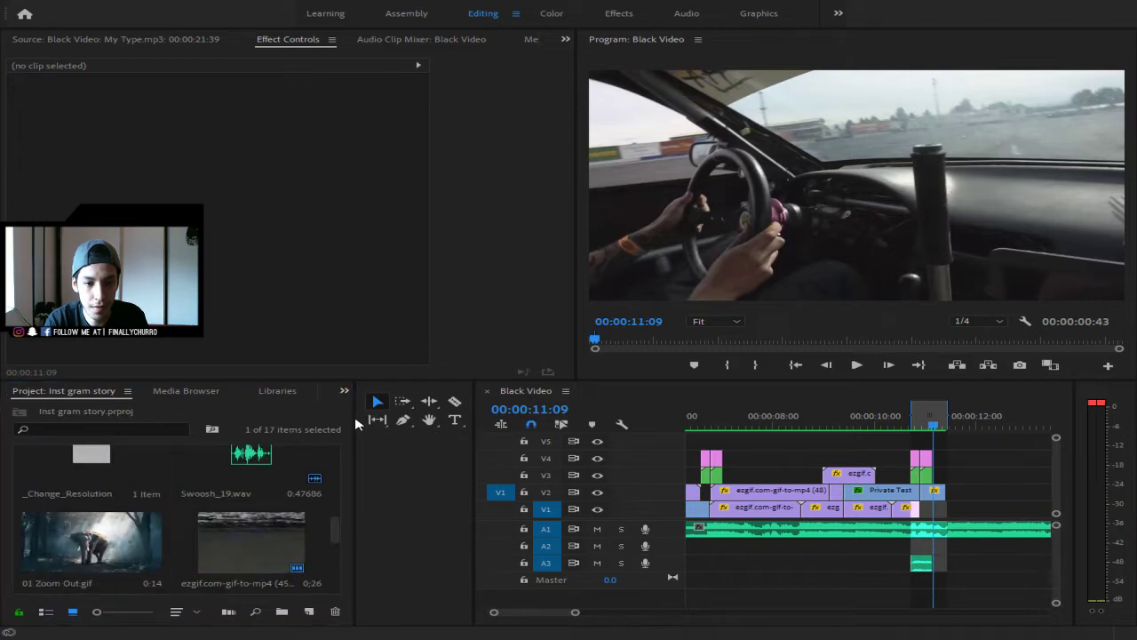
{"action": "left_click", "coordinate": [388, 471]}
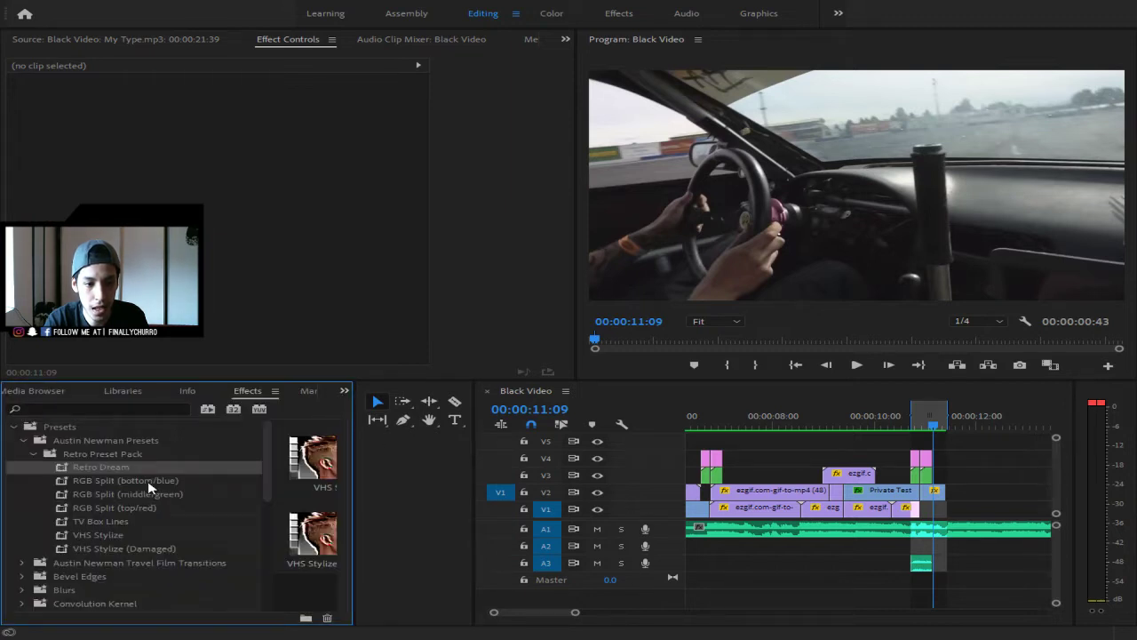
{"action": "scroll", "coordinate": [151, 487], "scroll_direction": "down", "scroll_amount": 2}
{"action": "scroll", "coordinate": [152, 489], "scroll_direction": "up", "scroll_amount": 2}
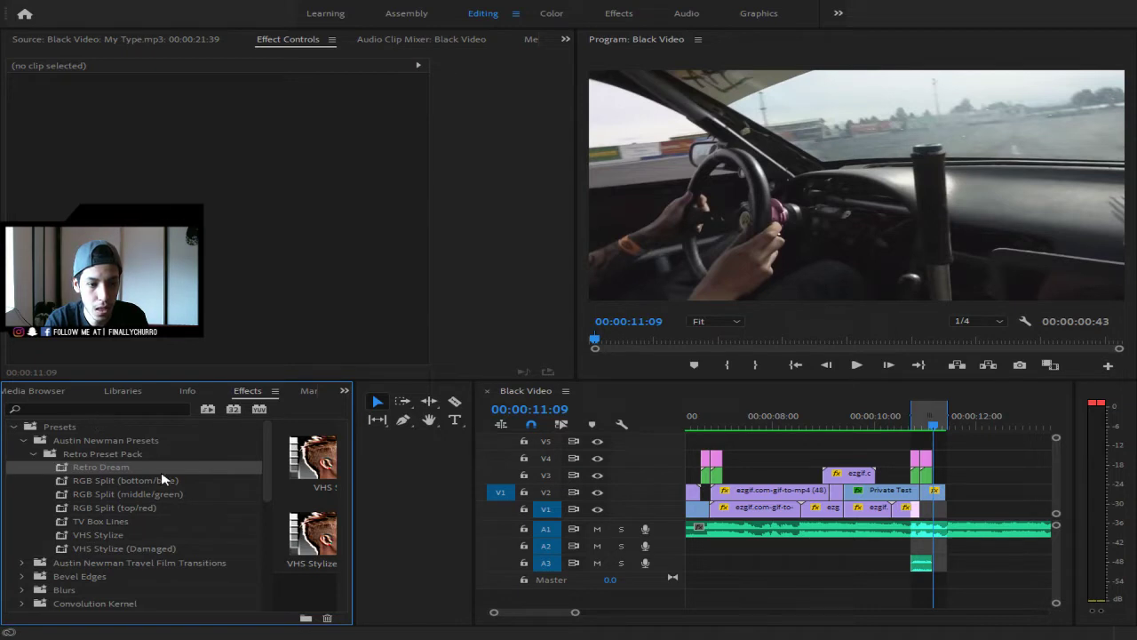
{"action": "left_click_drag", "start_coordinate": [142, 468], "coordinate": [933, 498]}
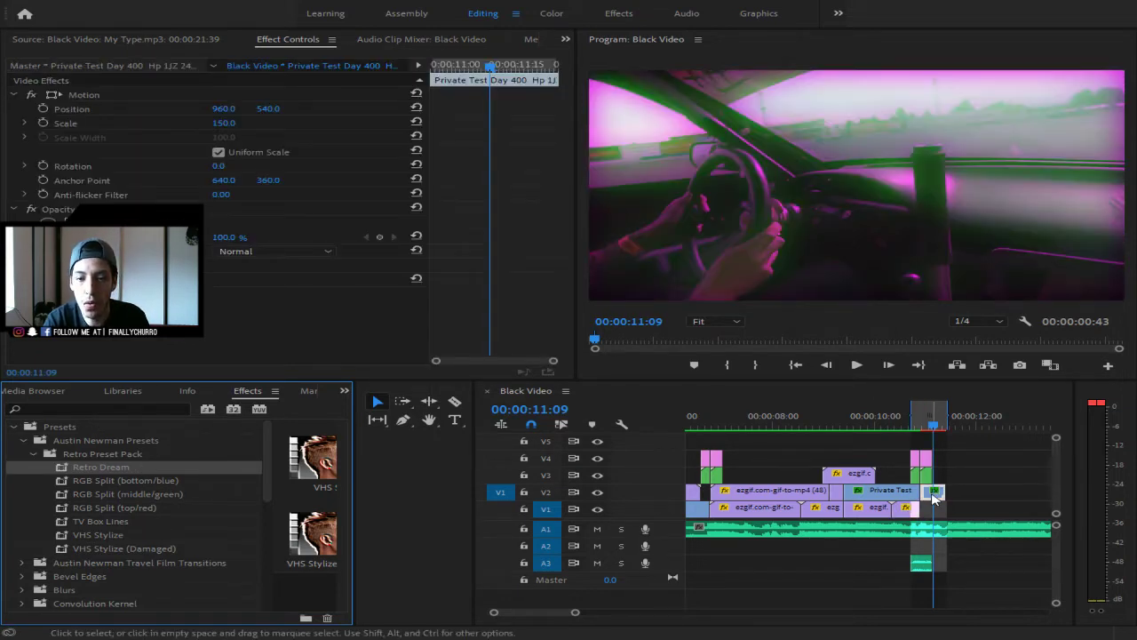
{"action": "left_click", "coordinate": [912, 415]}
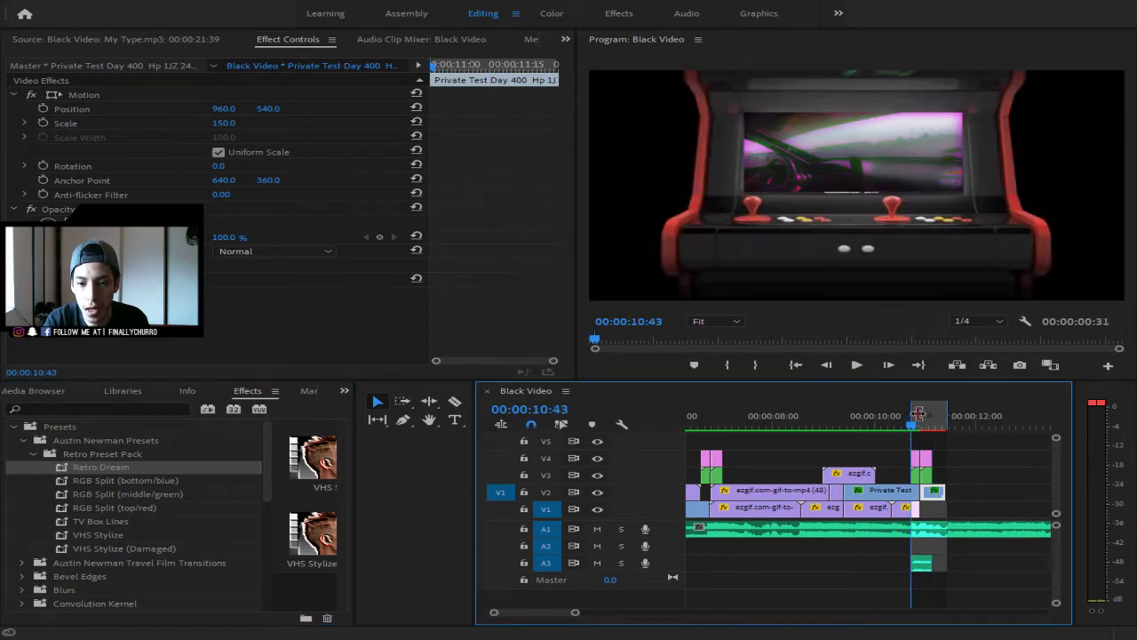
{"action": "mouse_move", "coordinate": [918, 413]}
{"action": "left_mouse_down"}
{"action": "mouse_move", "coordinate": [932, 413]}
{"action": "mouse_move", "coordinate": [921, 414]}
{"action": "left_mouse_up"}
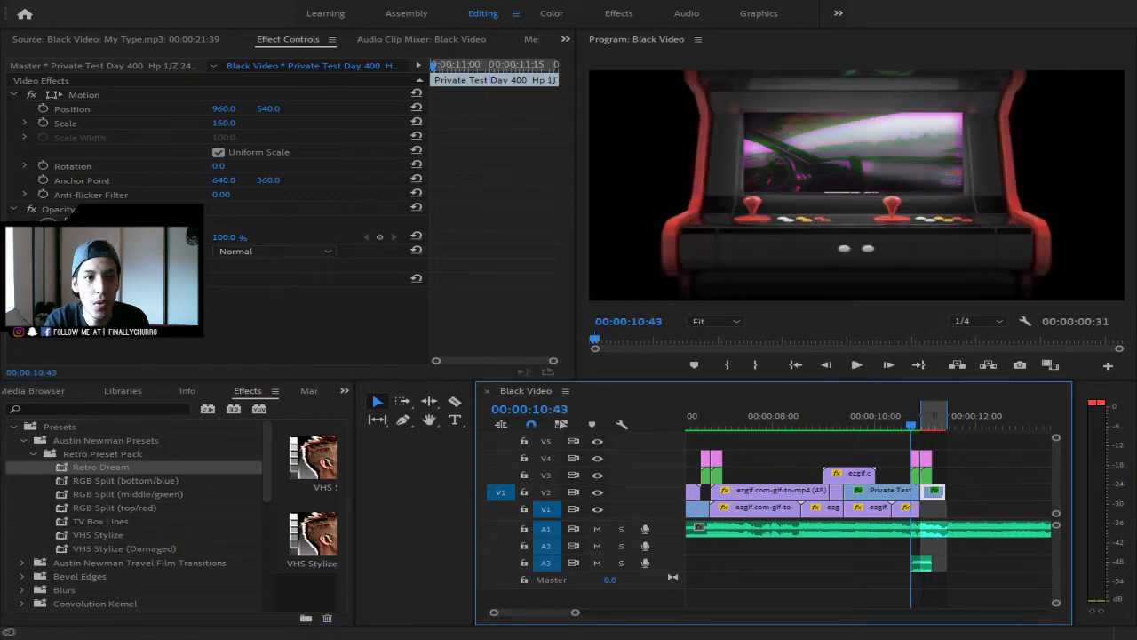
- Render the shortened 31-frame in/out range with Render In to Out
{"action": "left_click", "coordinate": [161, 46]}
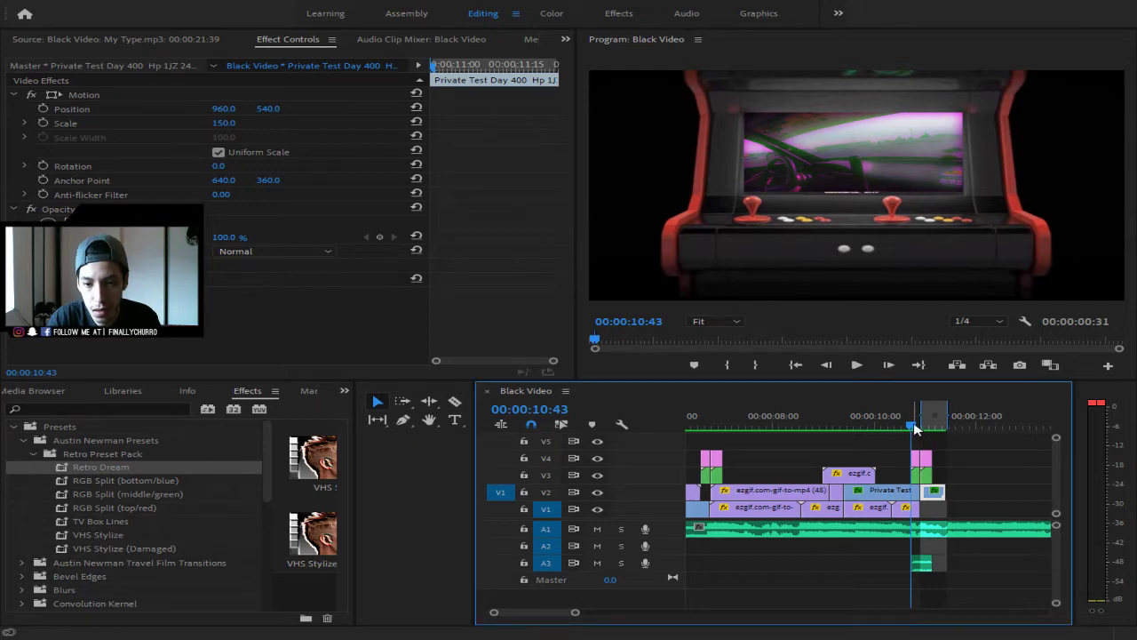
{"action": "left_click_drag", "start_coordinate": [914, 425], "coordinate": [682, 423]}
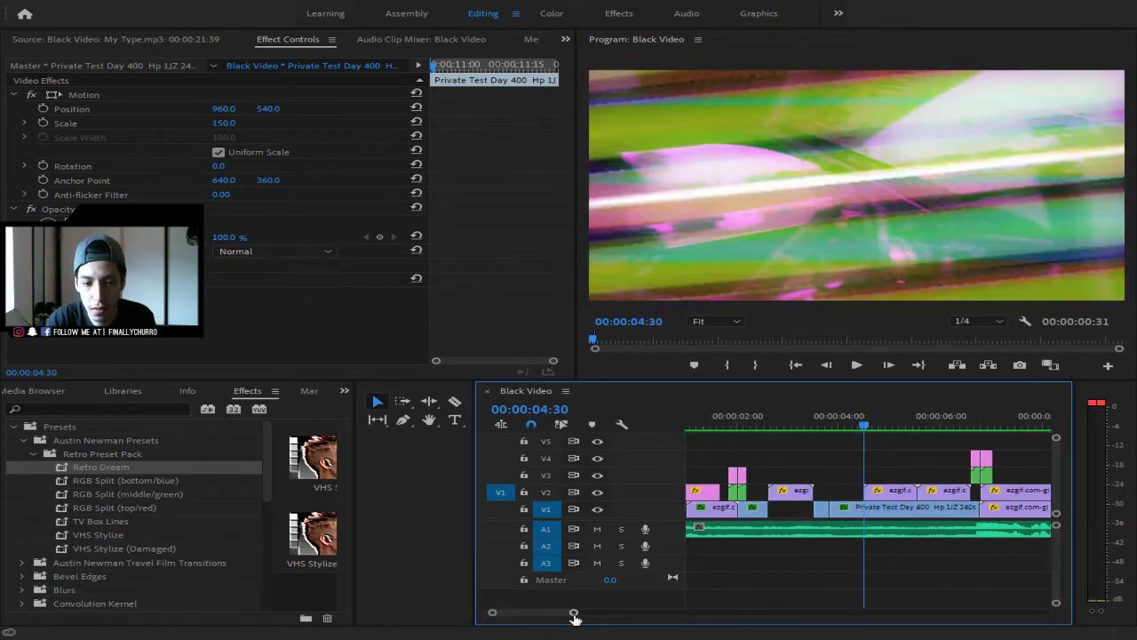
{"action": "left_click_drag", "start_coordinate": [573, 613], "coordinate": [649, 622]}
{"action": "key", "text": "Home"}
{"action": "key", "text": "space"}
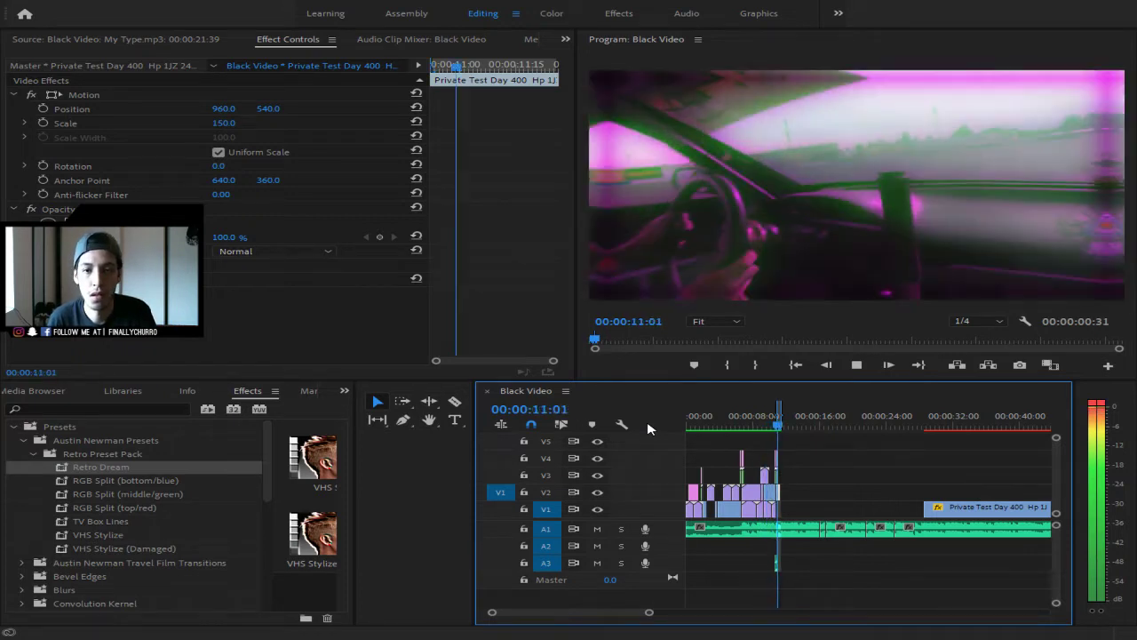
{"action": "key", "text": "space"}
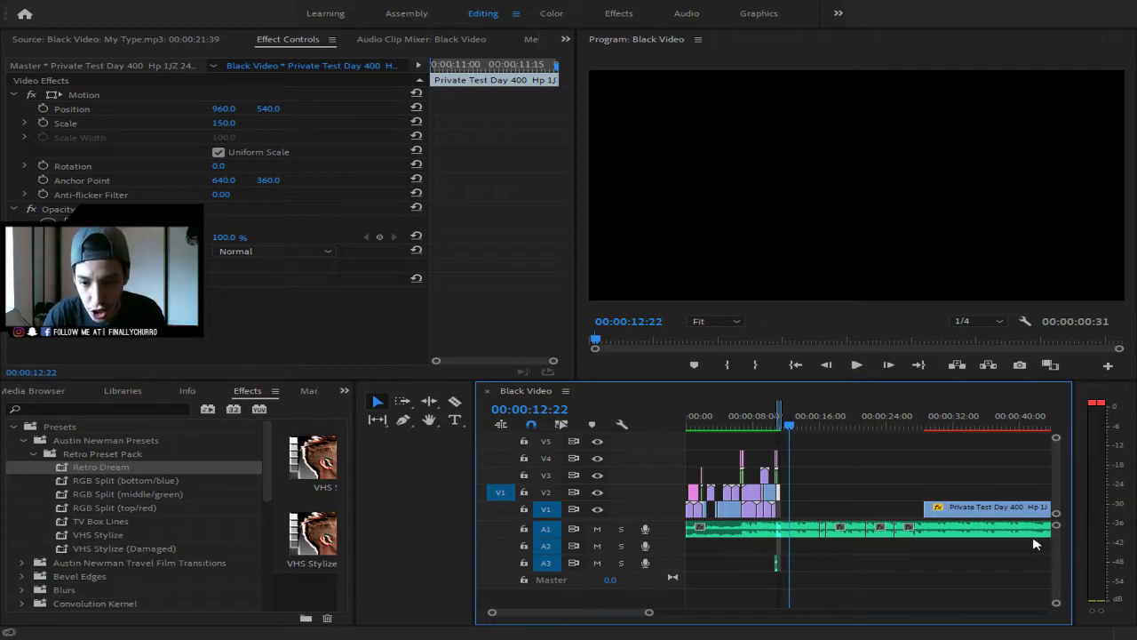
- Move the long Private Test Day 400 clip right on V1 and preview from 00:57:36
{"action": "left_click_drag", "start_coordinate": [988, 508], "coordinate": [1030, 508]}
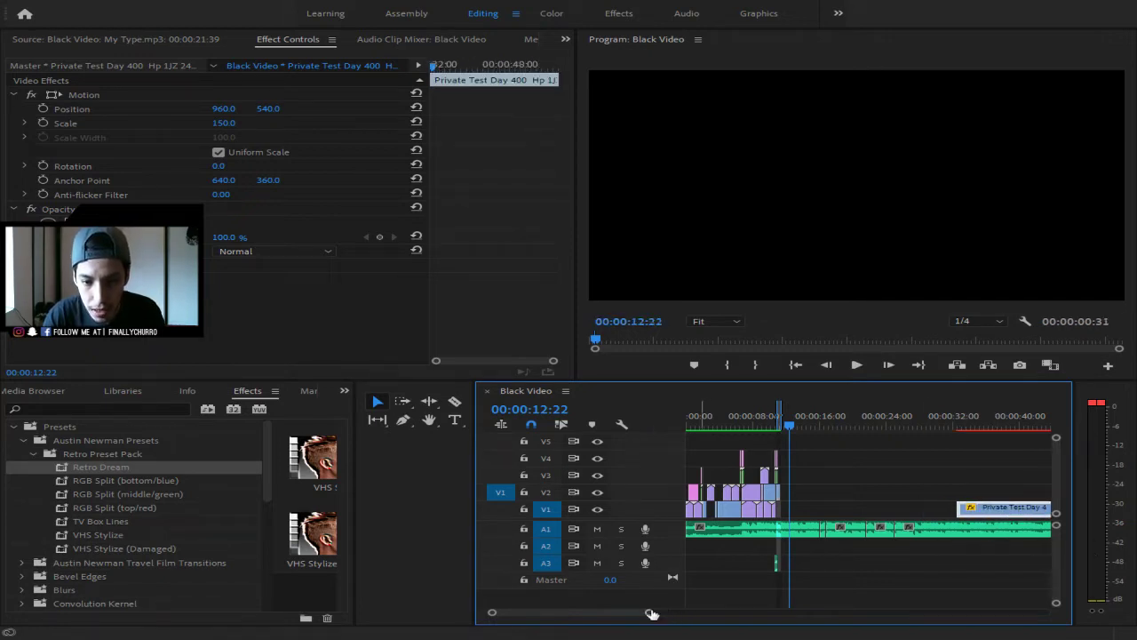
{"action": "left_click_drag", "start_coordinate": [649, 612], "coordinate": [771, 625]}
{"action": "left_click_drag", "start_coordinate": [880, 470], "coordinate": [939, 515]}
{"action": "left_click", "coordinate": [787, 415]}
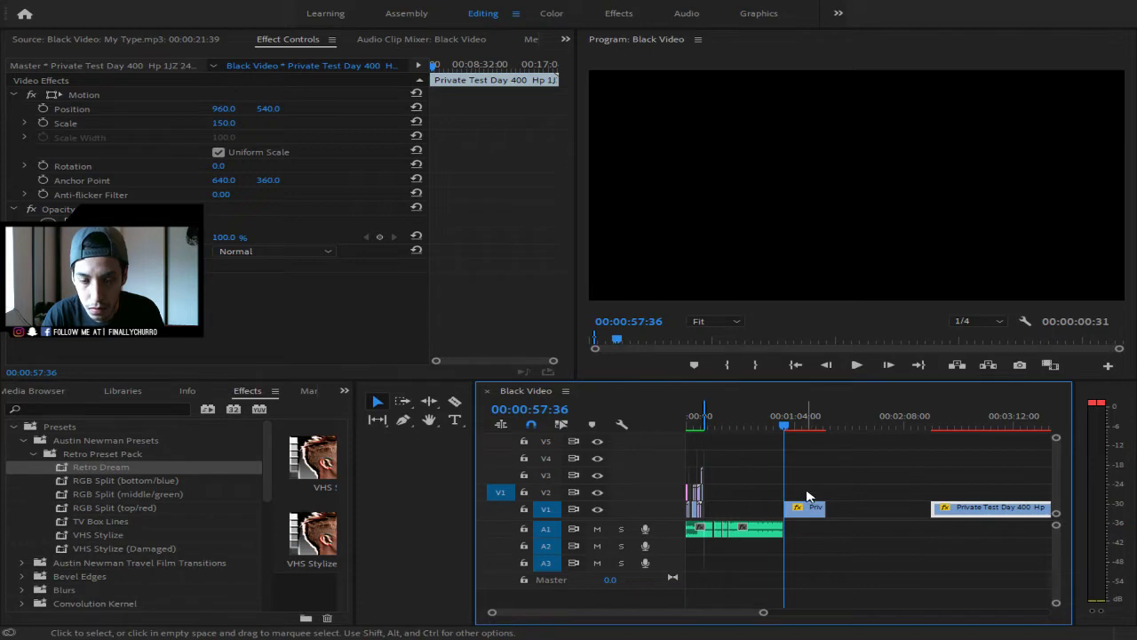
{"action": "key", "text": "space"}
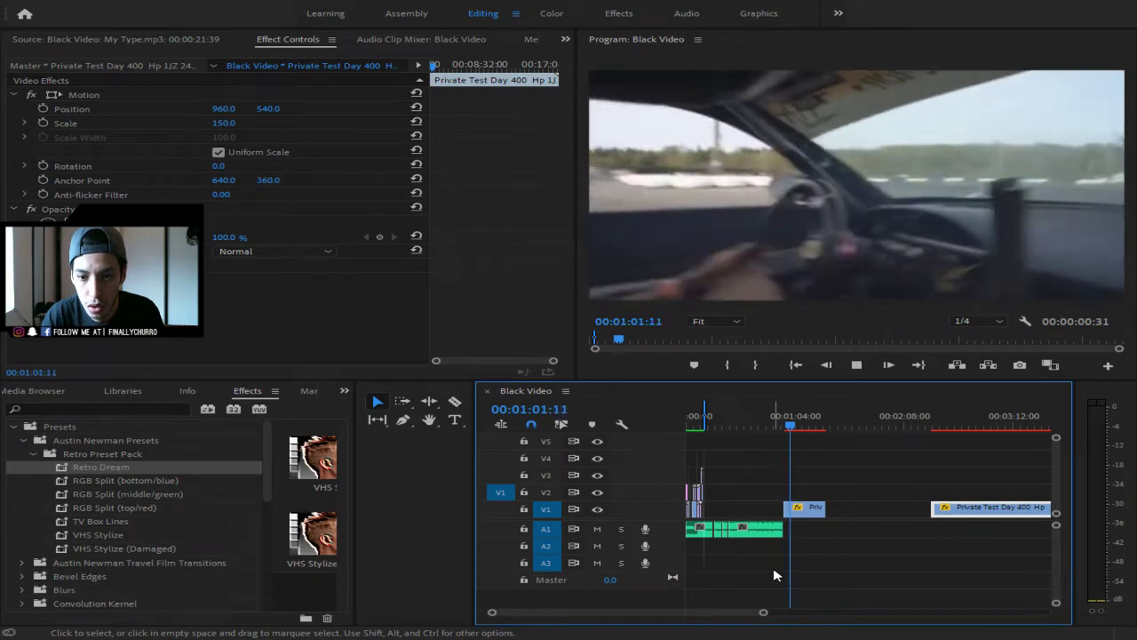
{"action": "key", "text": "space"}
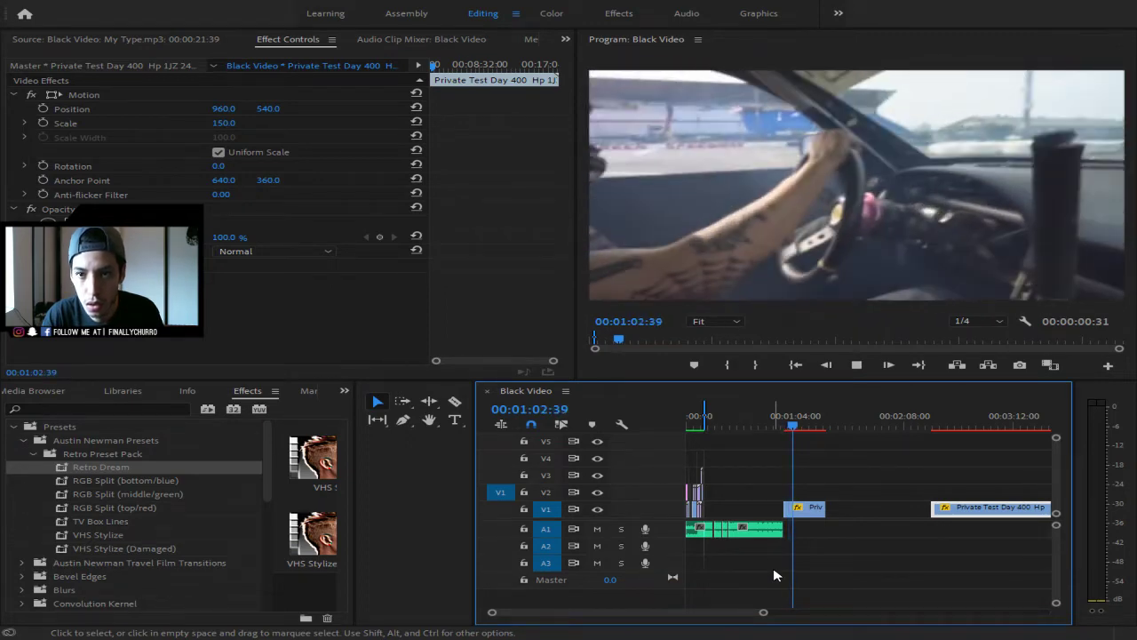
{"action": "key", "text": "c"}
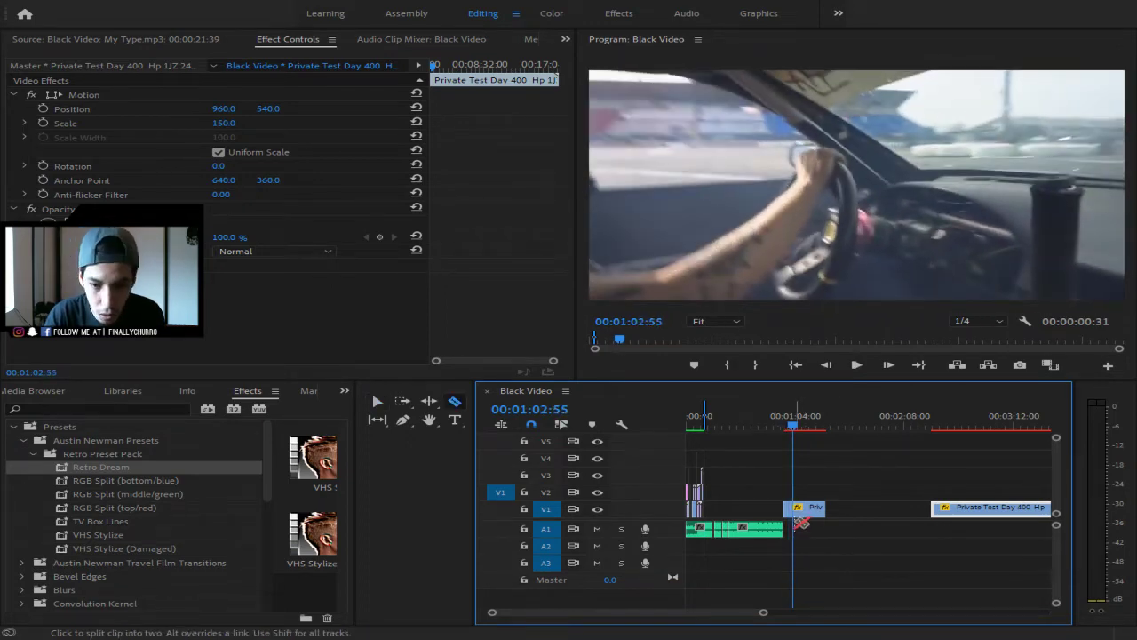
{"action": "key", "text": "v"}
- Shift the short V1 clip right and mark the out point at 01:02:55
{"action": "left_click", "coordinate": [810, 512]}
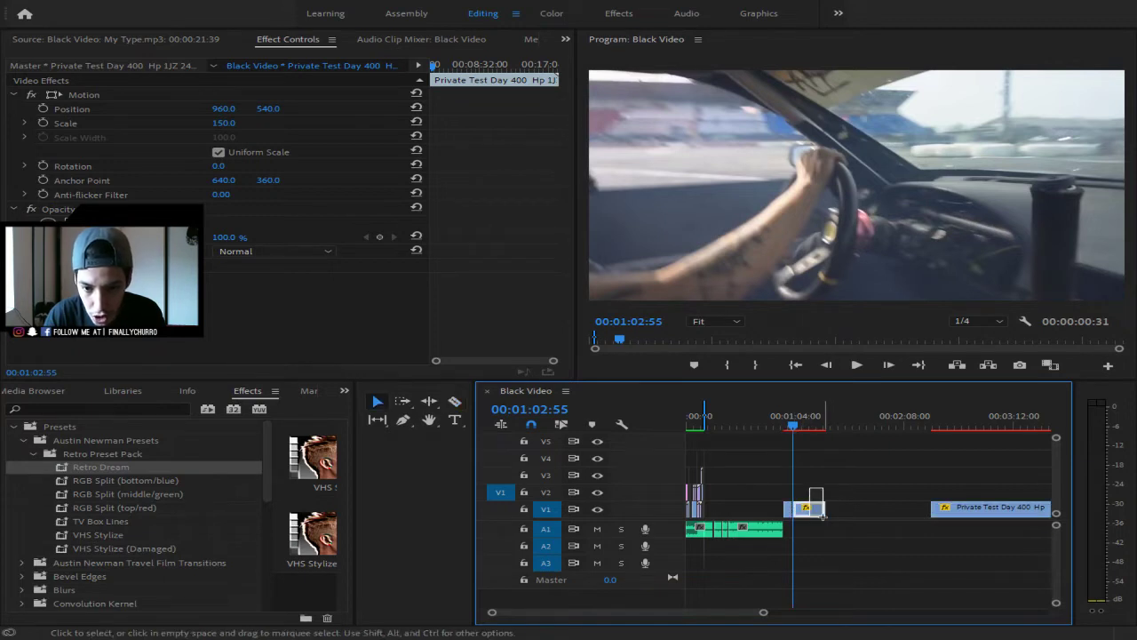
{"action": "left_click_drag", "start_coordinate": [811, 518], "coordinate": [860, 515]}
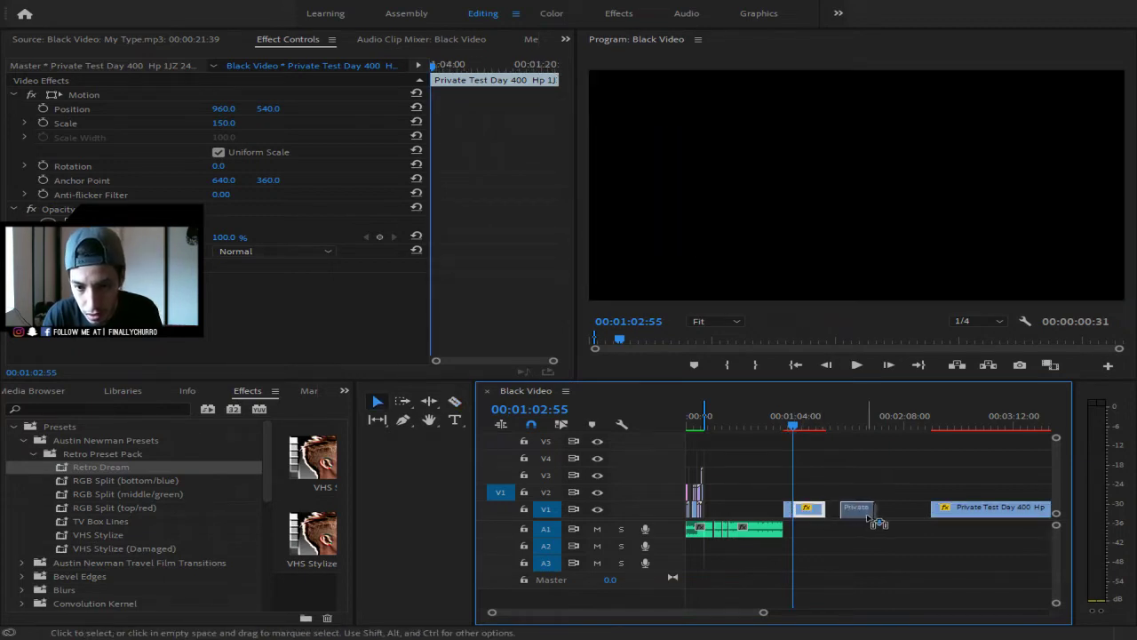
{"action": "left_click_drag", "start_coordinate": [790, 428], "coordinate": [783, 427]}
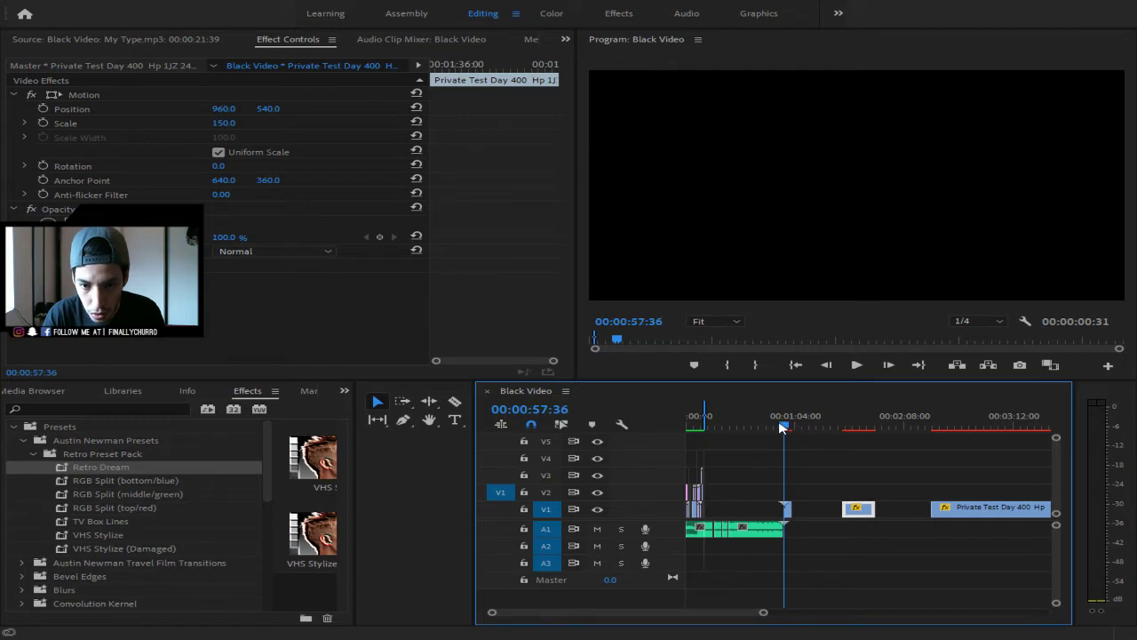
{"action": "key", "text": "Down"}
{"action": "left_click", "coordinate": [755, 367]}
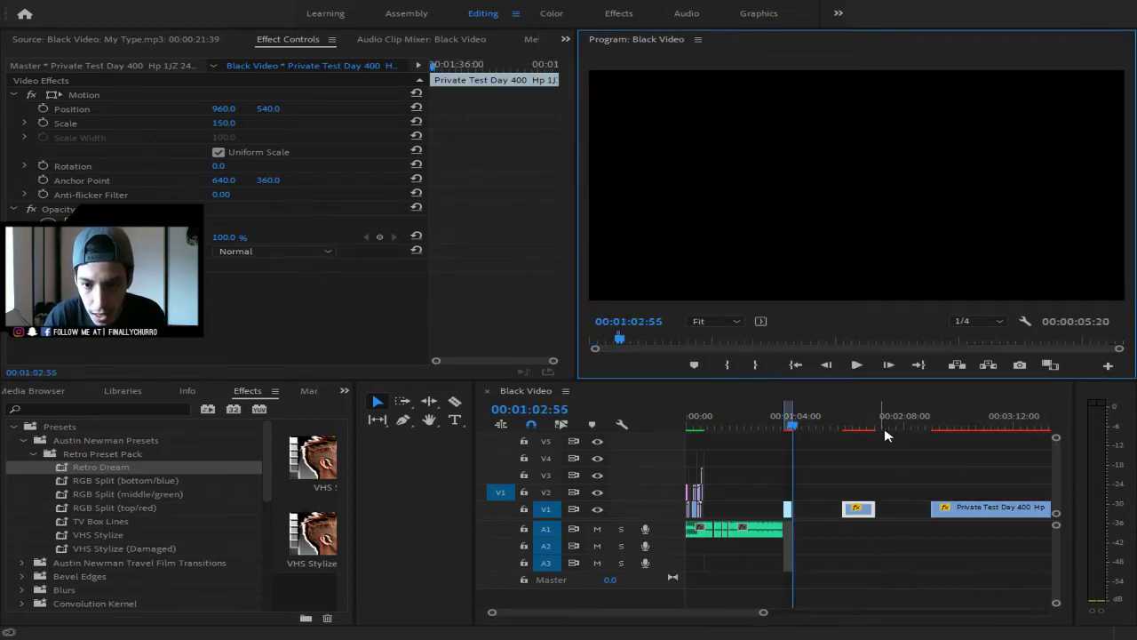
{"action": "left_click_drag", "start_coordinate": [762, 612], "coordinate": [699, 614]}
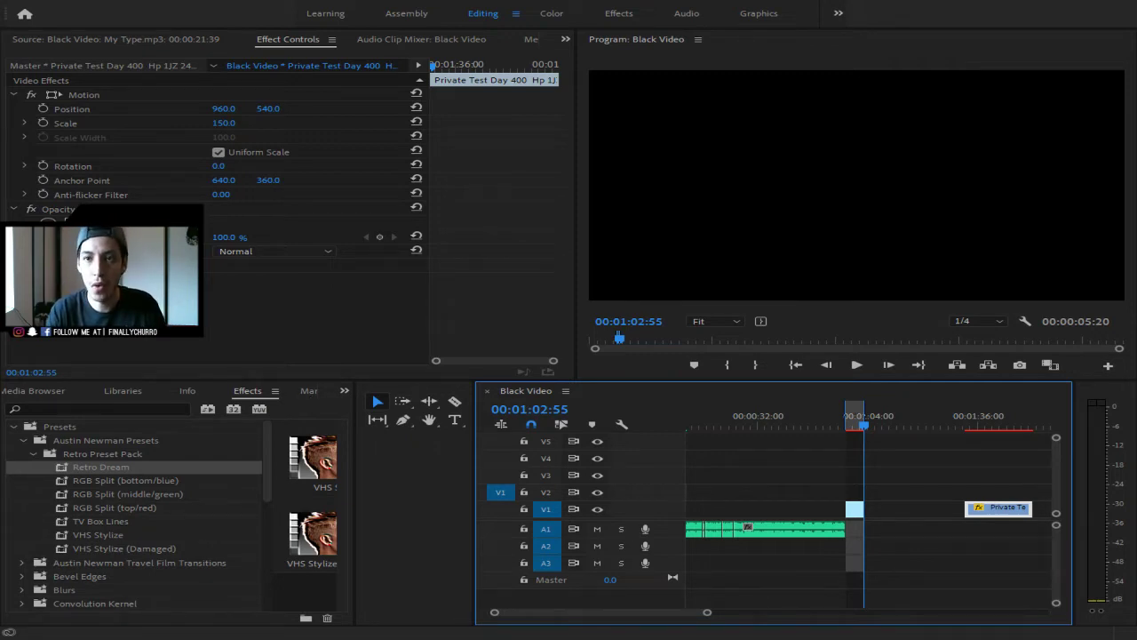
- Open Export Settings for the marked in/out range with Ctrl+M
{"action": "key", "text": "ctrl+m"}
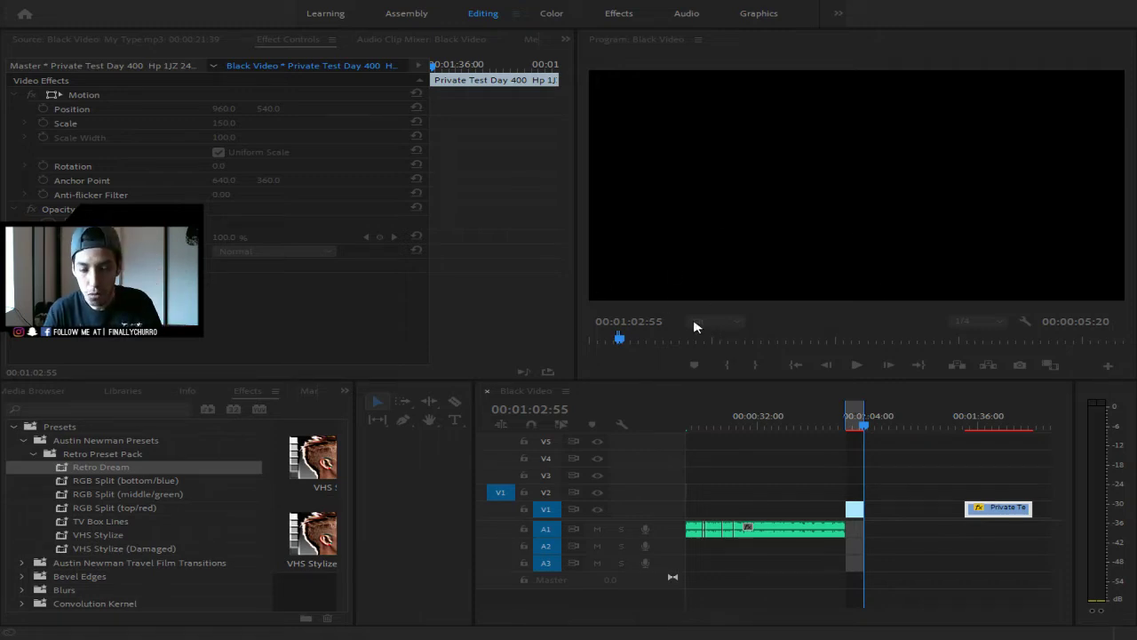
- Return to the timeline, preview the marked drift section from 00:57:36, and dismiss the dialog
{"action": "left_click", "coordinate": [815, 385]}
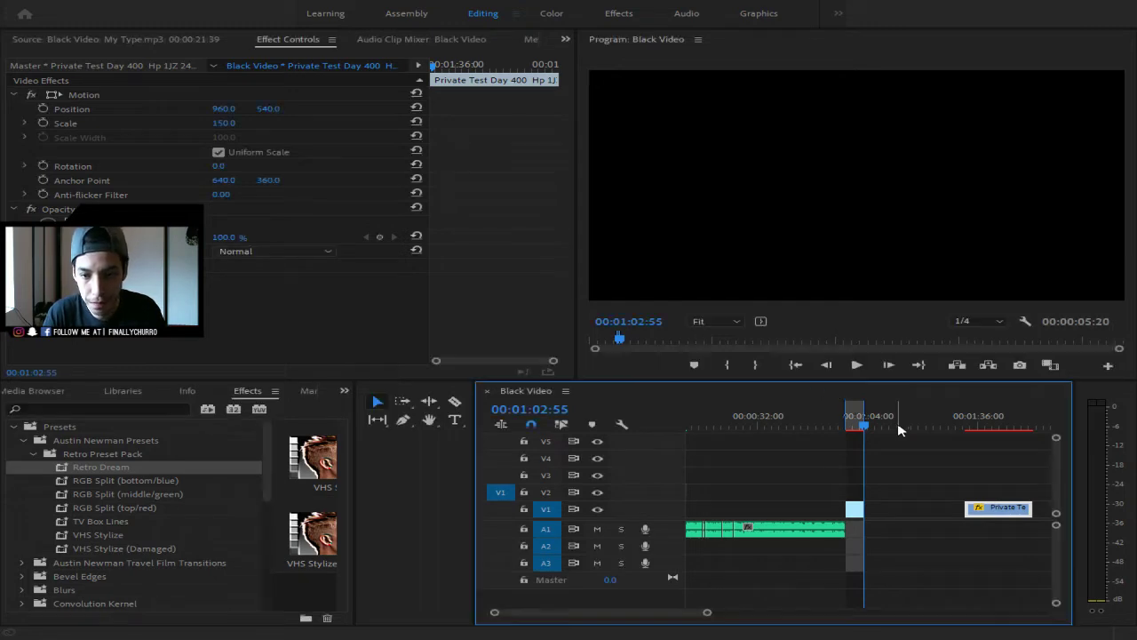
{"action": "left_click_drag", "start_coordinate": [869, 427], "coordinate": [846, 426]}
{"action": "key", "text": "space"}
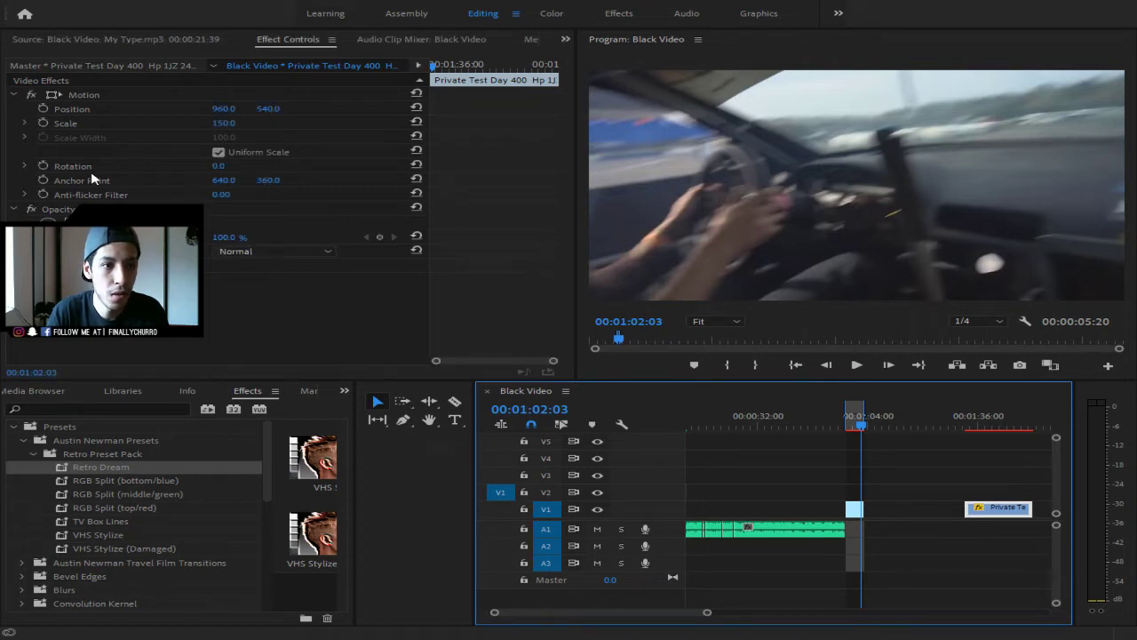
{"action": "left_click", "coordinate": [253, 127]}
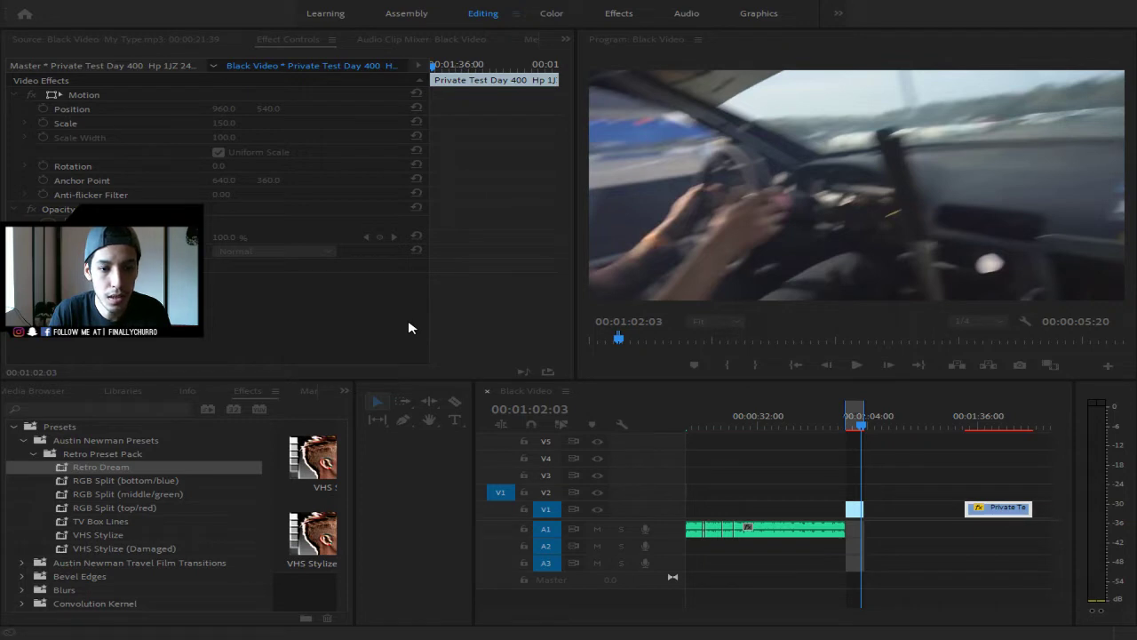
{"action": "left_click", "coordinate": [503, 334]}
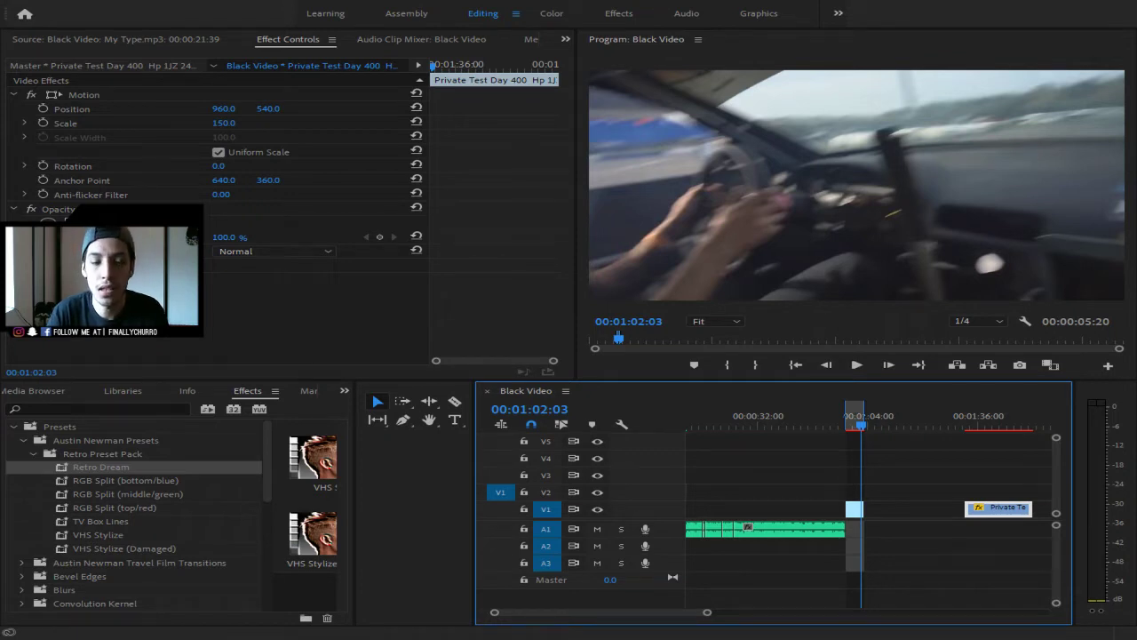
{"action": "left_click_drag", "start_coordinate": [707, 612], "coordinate": [756, 613]}
- Play the story from the beginning, then zoom in on the arcade shot near 00:00:09
{"action": "key", "text": "Home"}
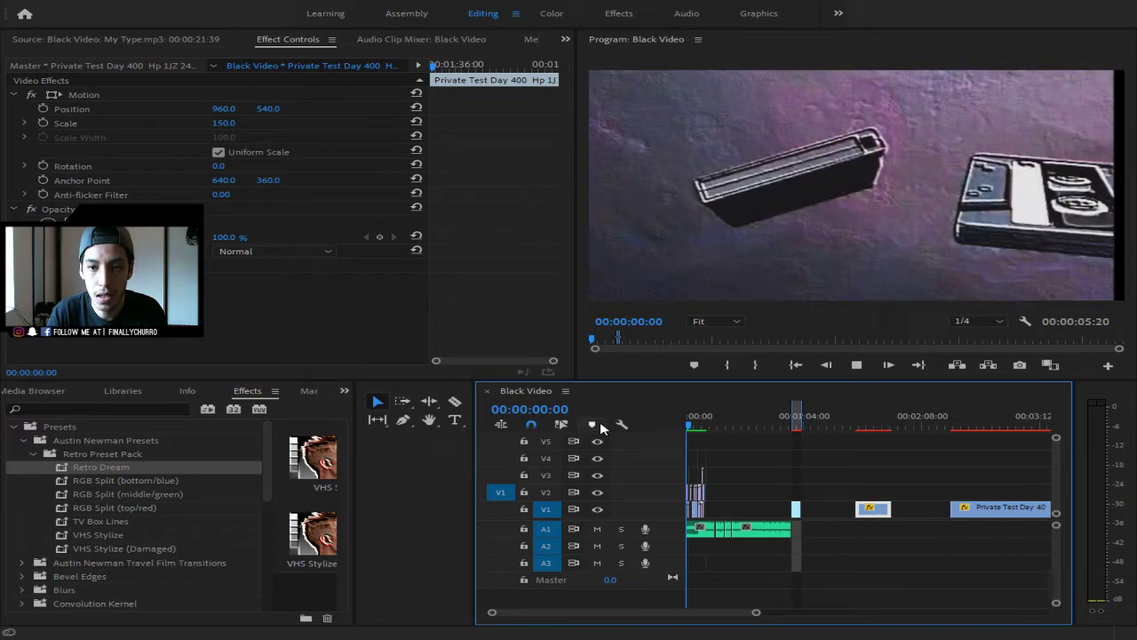
{"action": "key", "text": "space"}
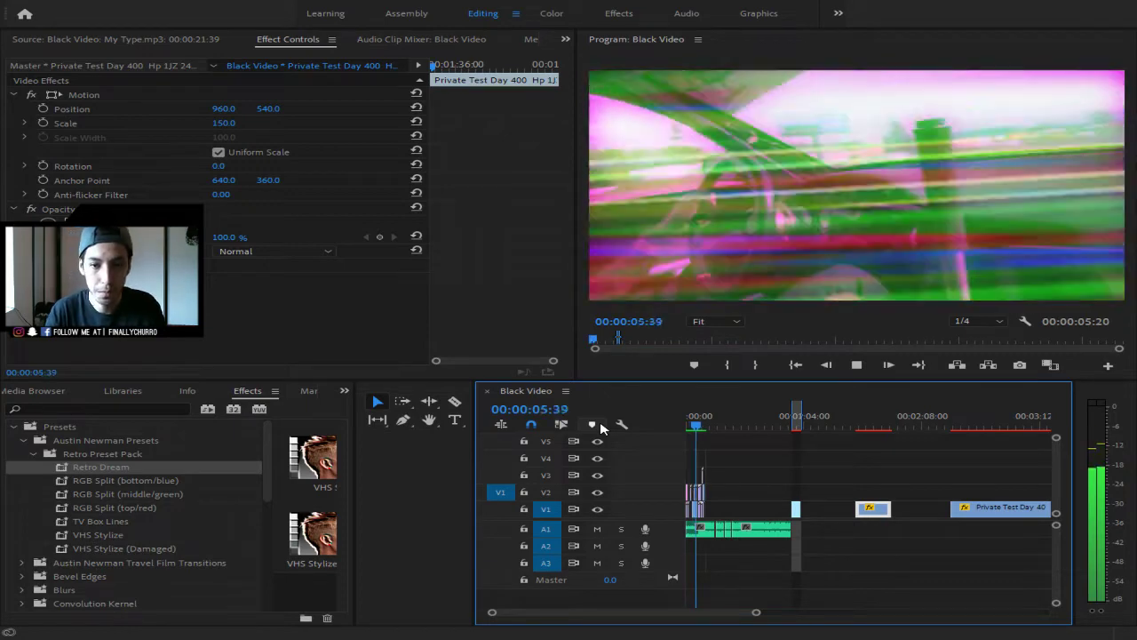
{"action": "left_click_drag", "start_coordinate": [755, 612], "coordinate": [718, 612]}
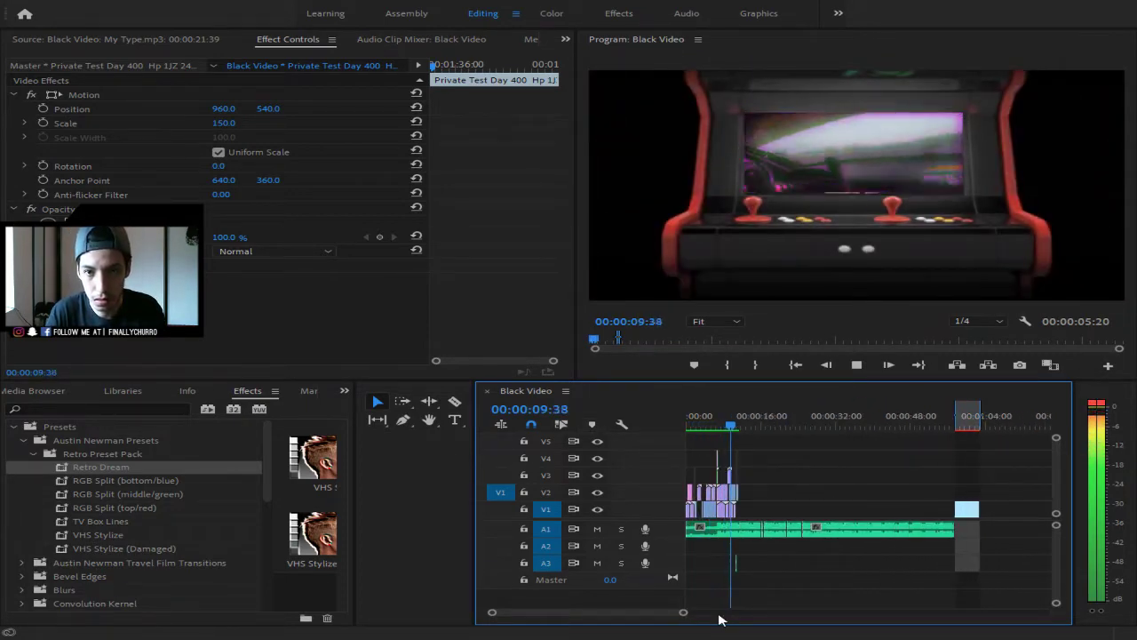
{"action": "key", "text": "space"}
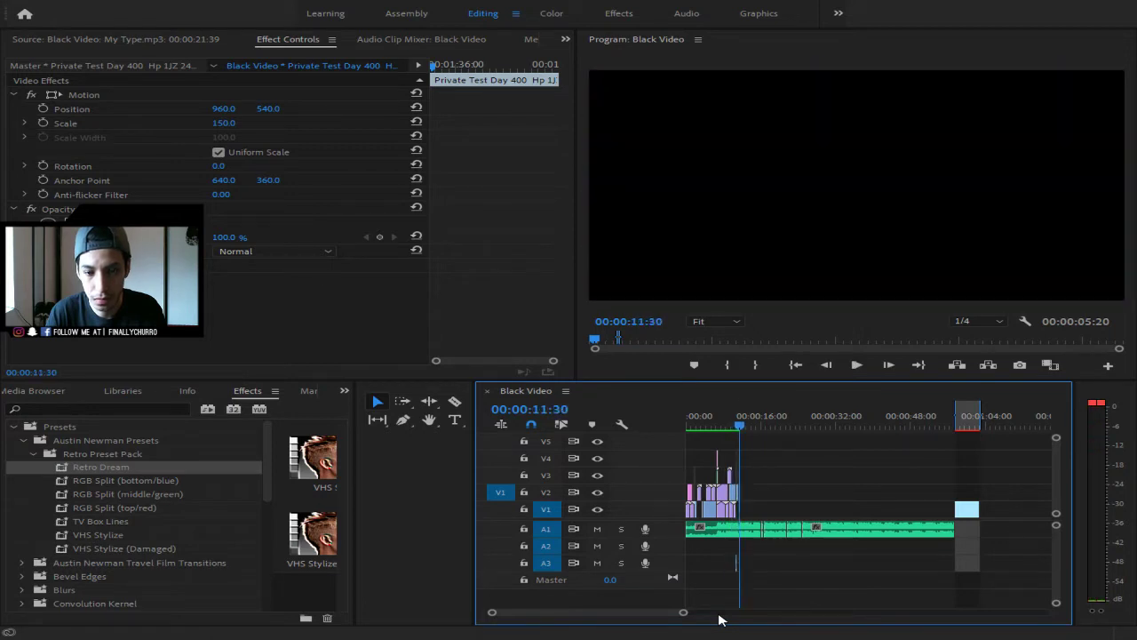
{"action": "left_click_drag", "start_coordinate": [681, 613], "coordinate": [632, 613]}
{"action": "left_click_drag", "start_coordinate": [849, 426], "coordinate": [770, 432]}
- Select the arcade-screen drift clip at 09:41, try stretching the GIF overlay, then undo it
{"action": "key", "text": "space"}
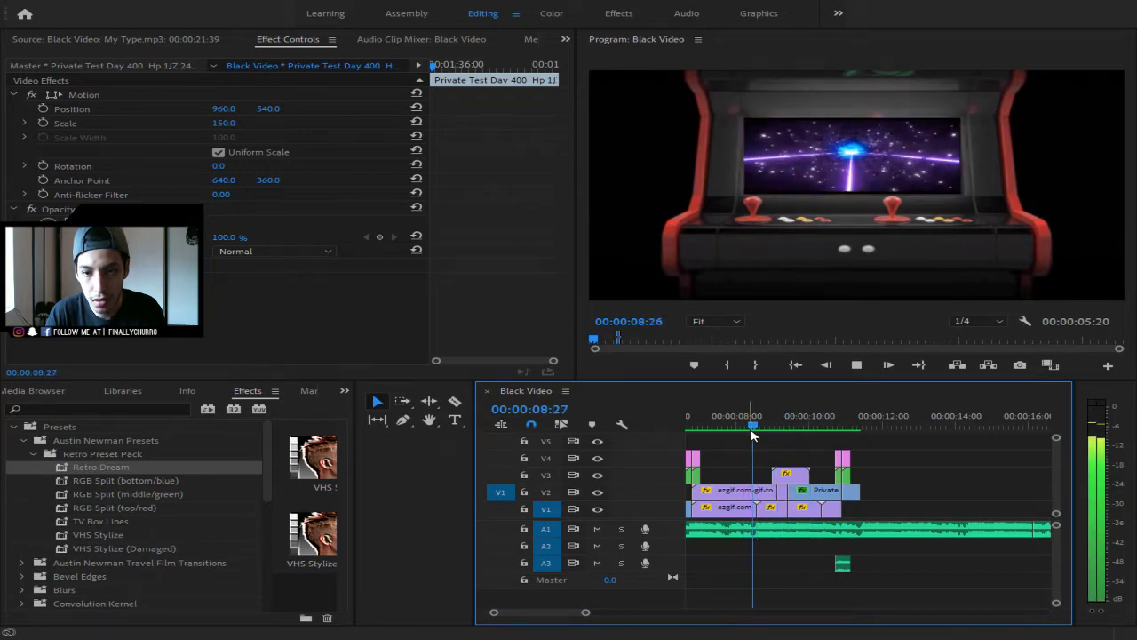
{"action": "key", "text": "space"}
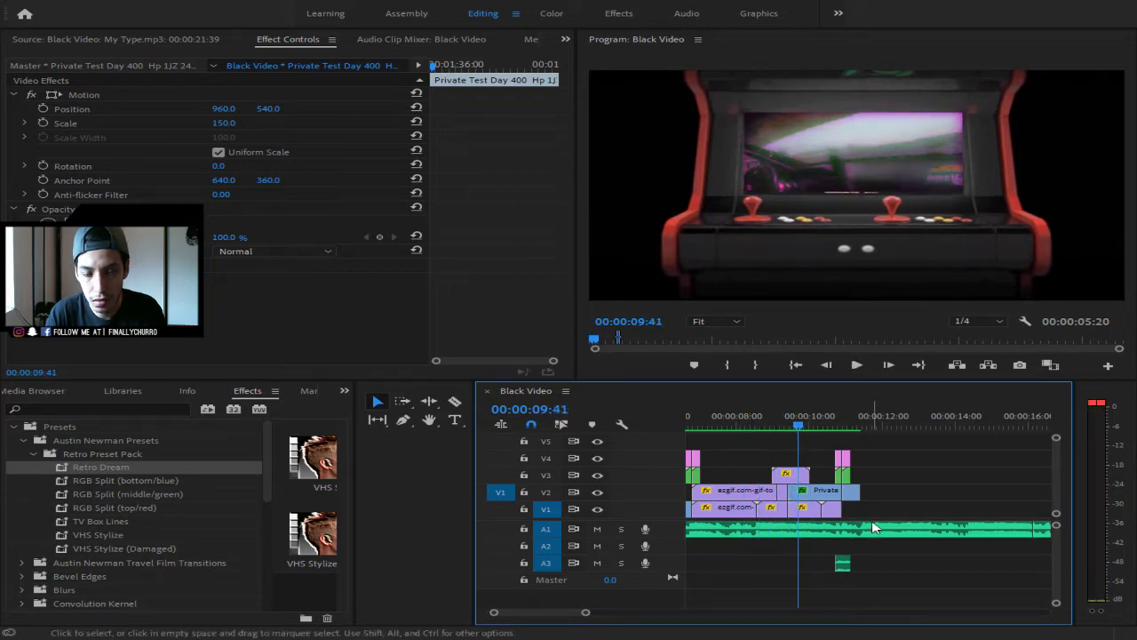
{"action": "left_click", "coordinate": [800, 496]}
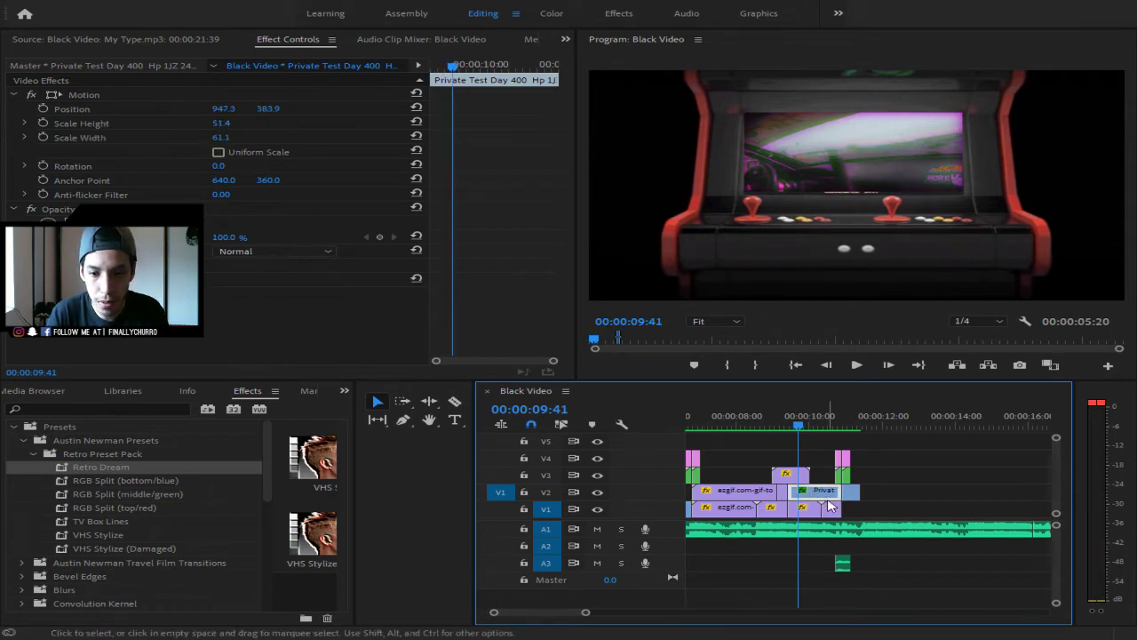
{"action": "left_click_drag", "start_coordinate": [584, 611], "coordinate": [545, 611]}
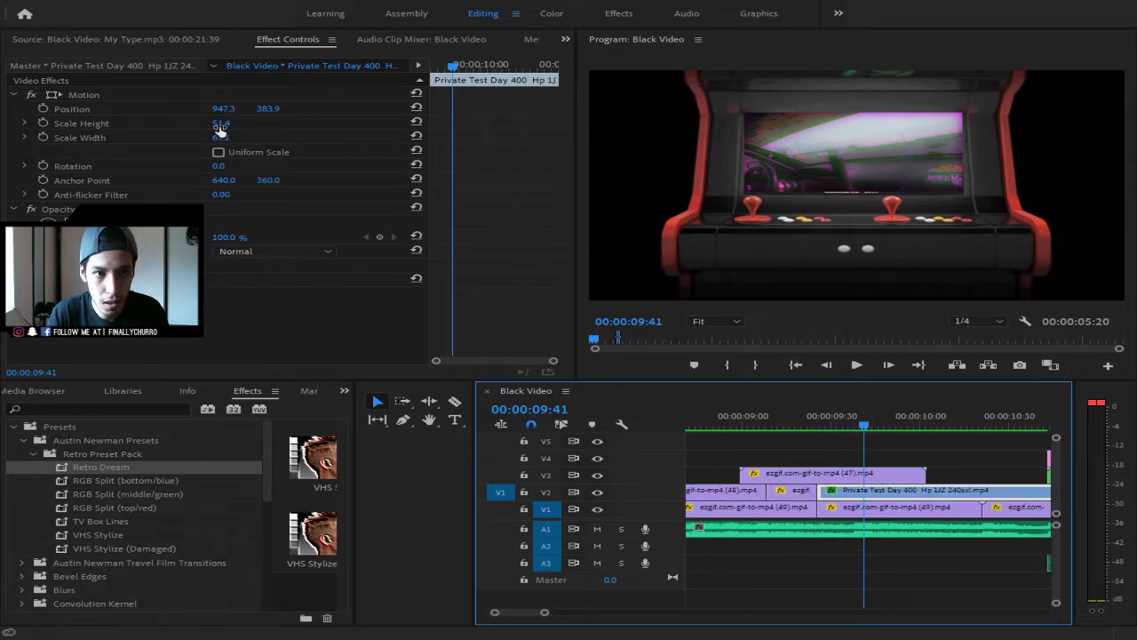
{"action": "left_click", "coordinate": [880, 181]}
{"action": "left_click", "coordinate": [880, 181]}
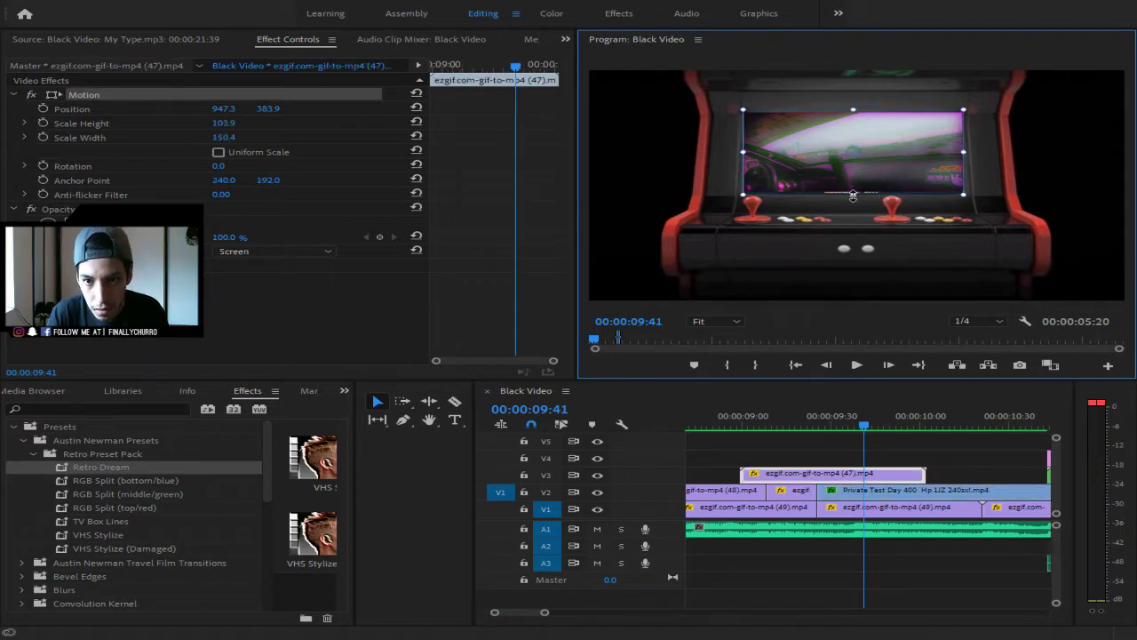
{"action": "left_click_drag", "start_coordinate": [853, 194], "coordinate": [853, 198]}
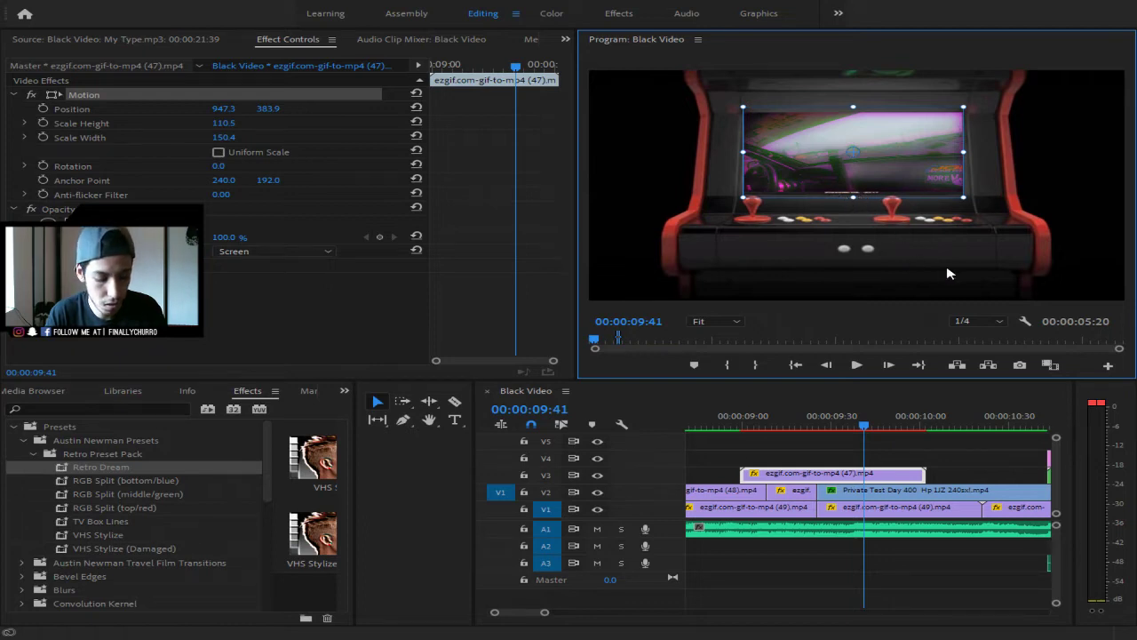
{"action": "key", "text": "ctrl+z"}
- Try a Scale Width of 63 on the V2 drift clip, then undo it
{"action": "left_click", "coordinate": [885, 496]}
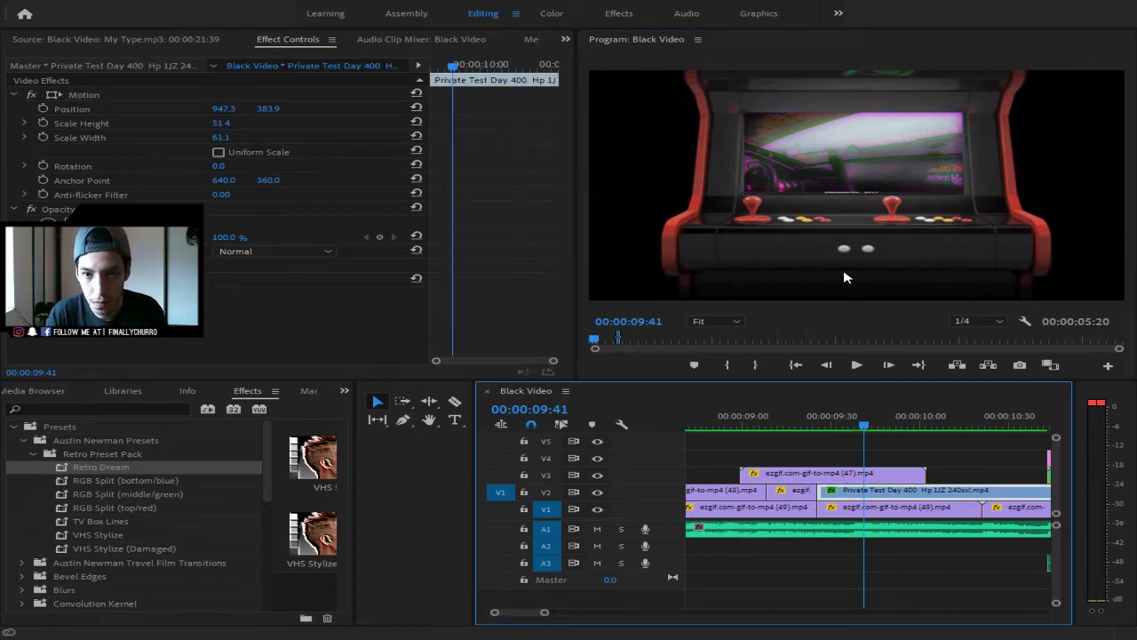
{"action": "left_click", "coordinate": [845, 190]}
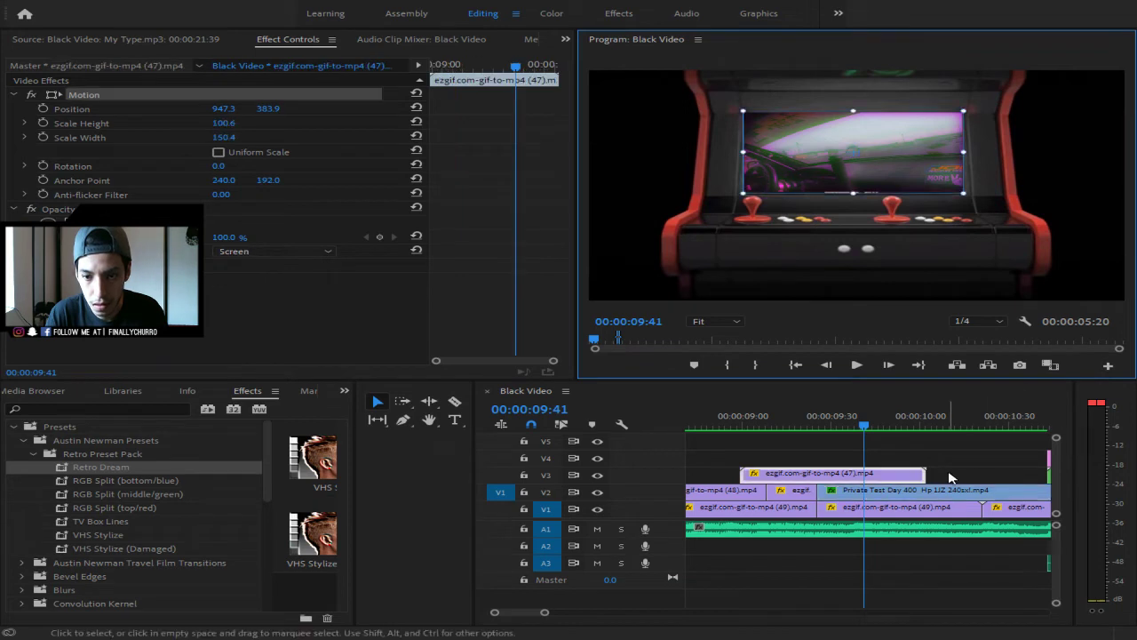
{"action": "left_click", "coordinate": [901, 494]}
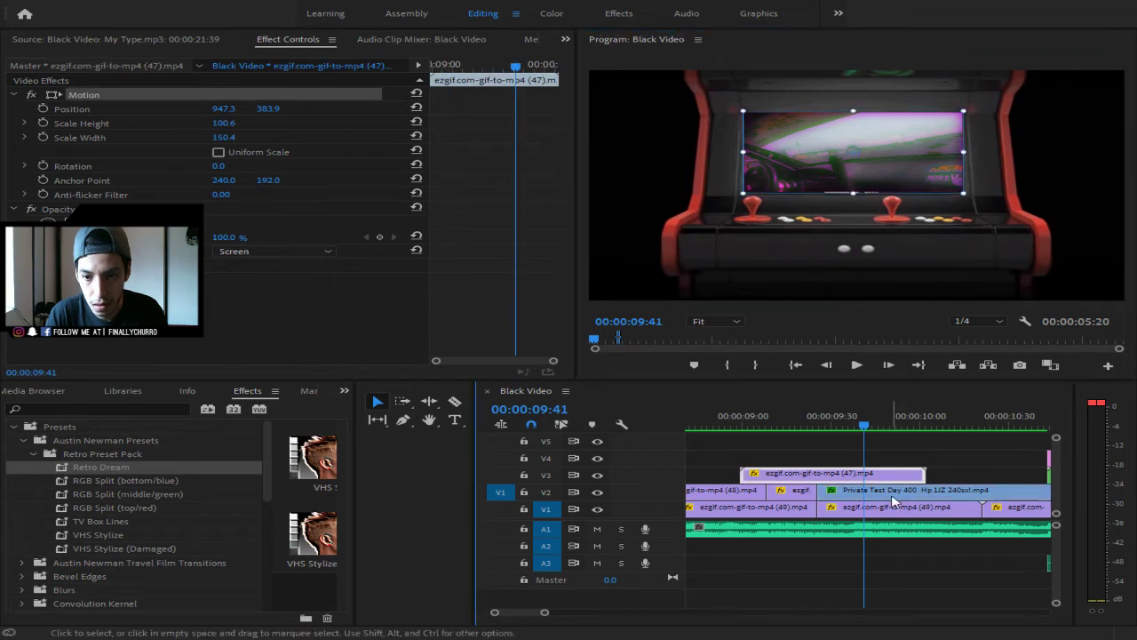
{"action": "left_click", "coordinate": [236, 137]}
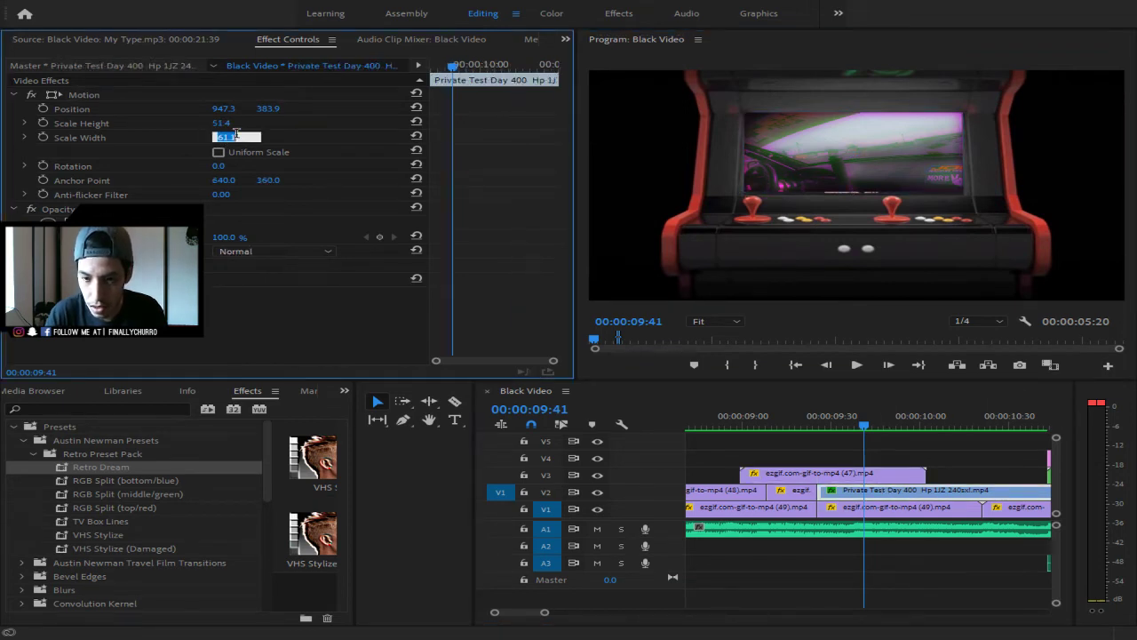
{"action": "type", "text": "63"}
{"action": "key", "text": "Return"}
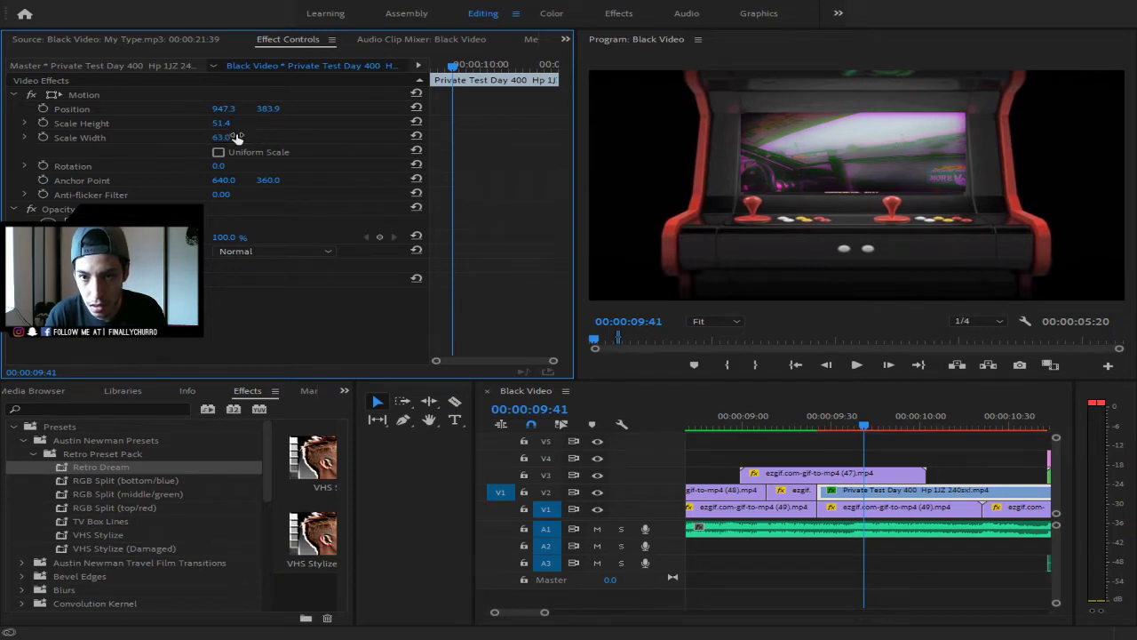
{"action": "key", "text": "ctrl+z"}
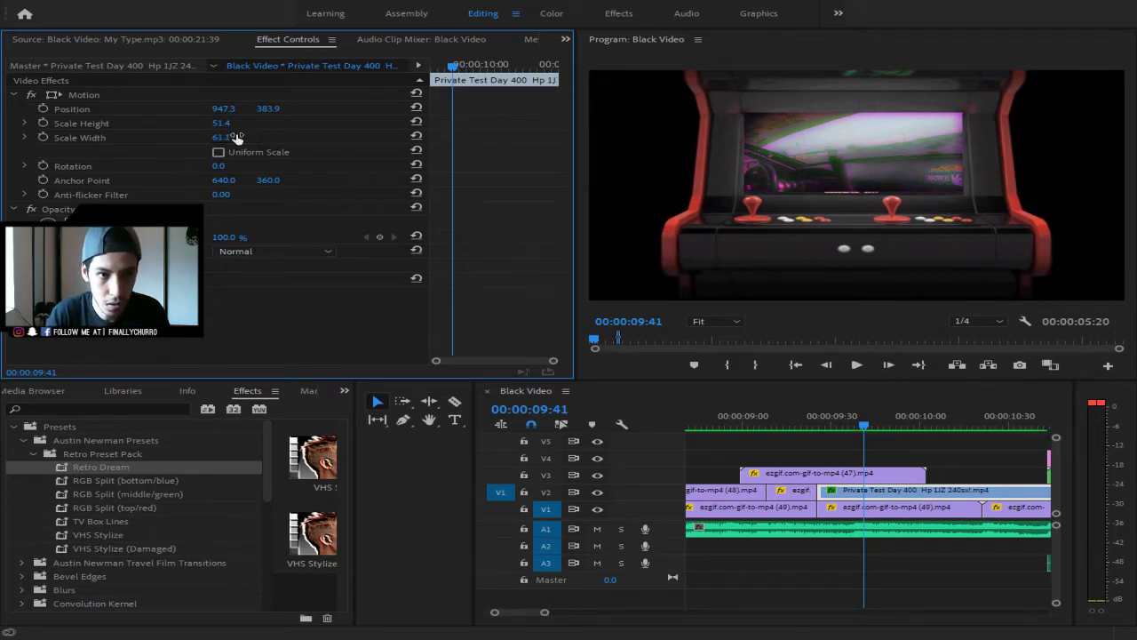
- Adjust Scale Height through 52 and 55, settle on 54, and review the fit from 09:14
{"action": "left_click", "coordinate": [222, 123]}
{"action": "type", "text": "52"}
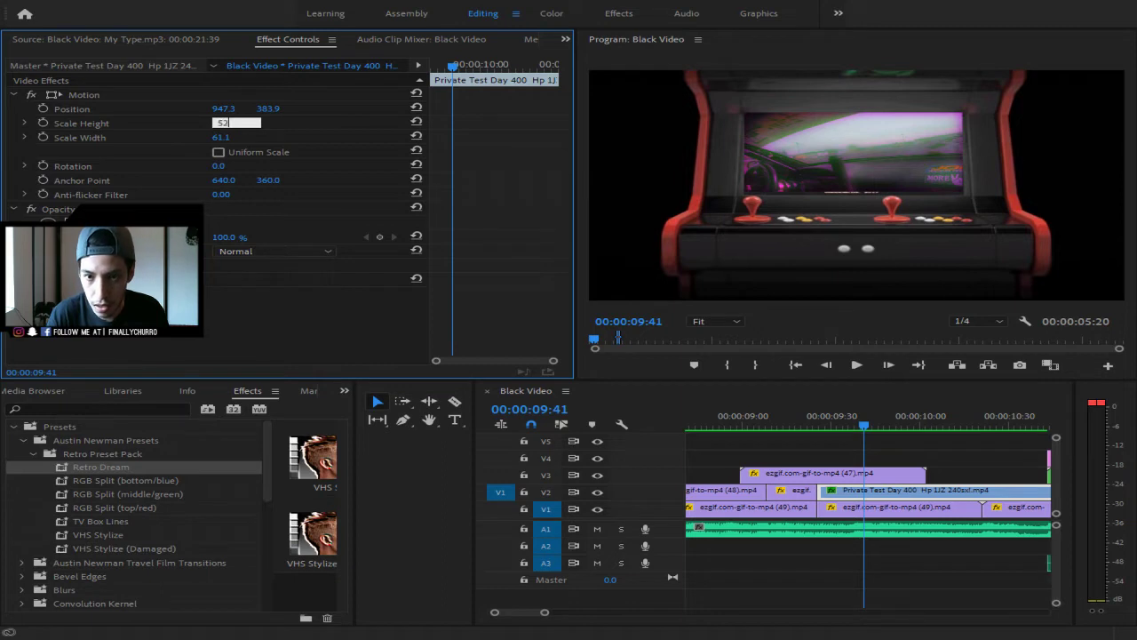
{"action": "key", "text": "Return"}
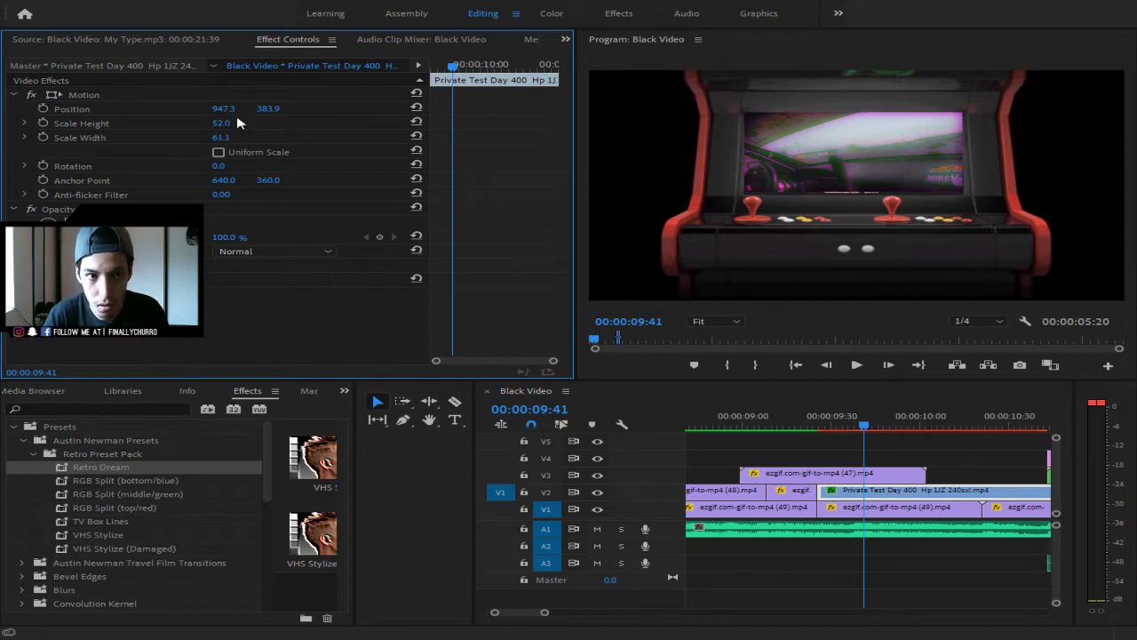
{"action": "left_click", "coordinate": [222, 122]}
{"action": "type", "text": "55"}
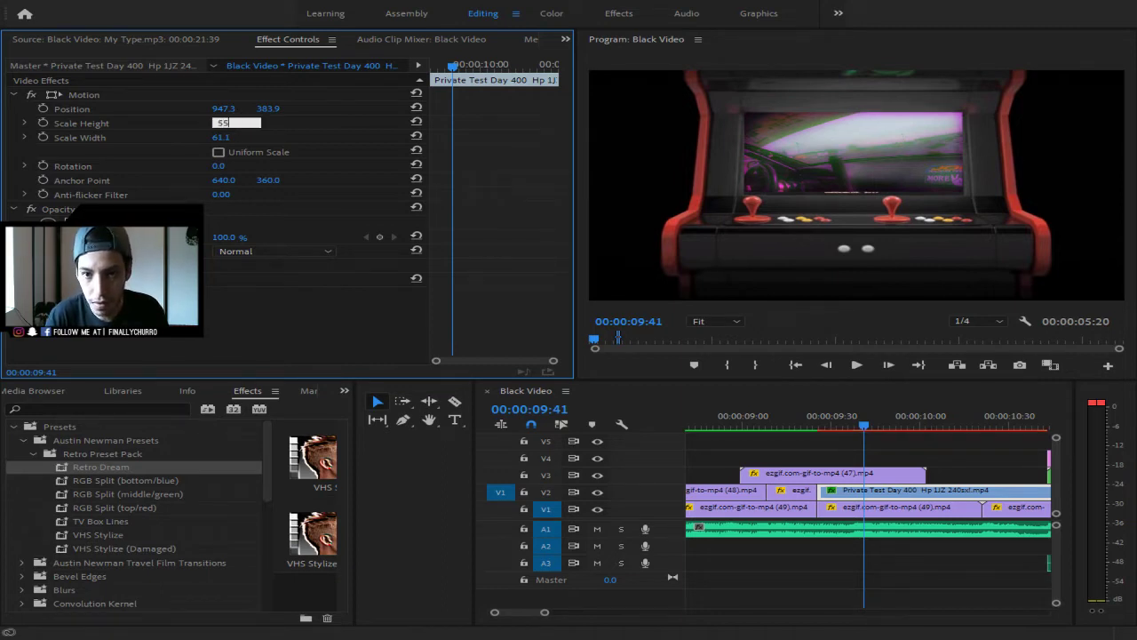
{"action": "key", "text": "Return"}
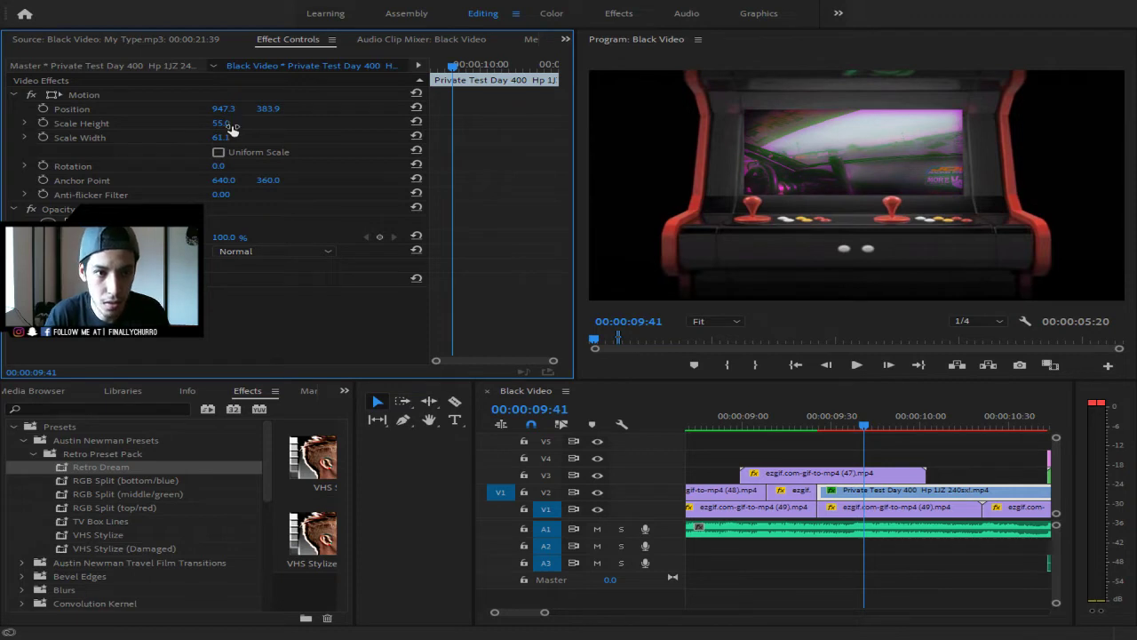
{"action": "left_click", "coordinate": [235, 122]}
{"action": "type", "text": "54"}
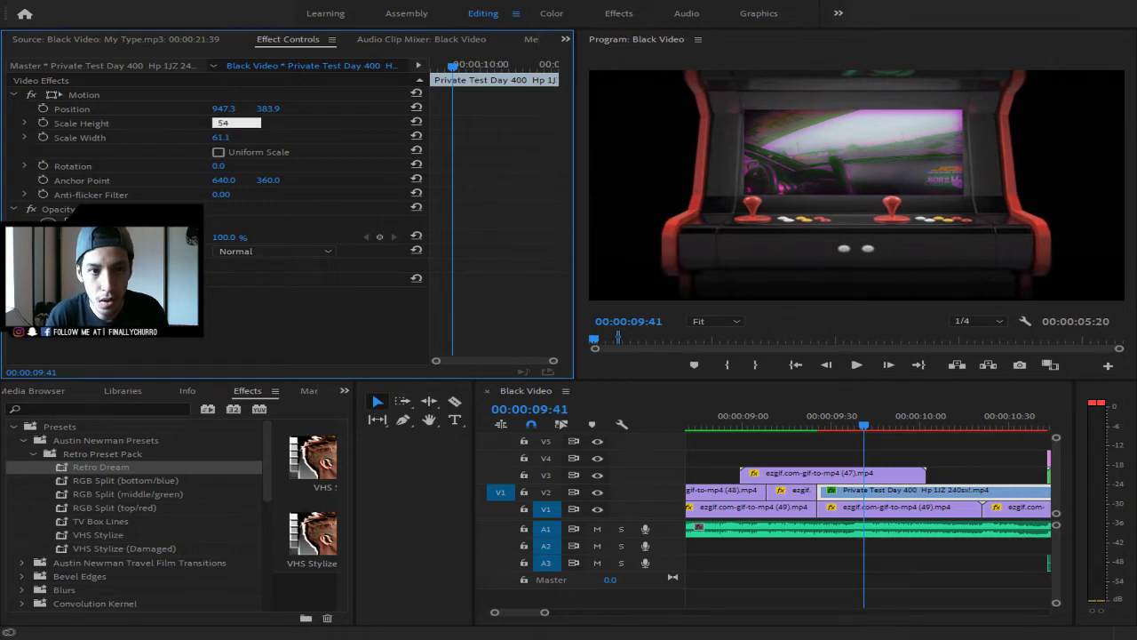
{"action": "key", "text": "Return"}
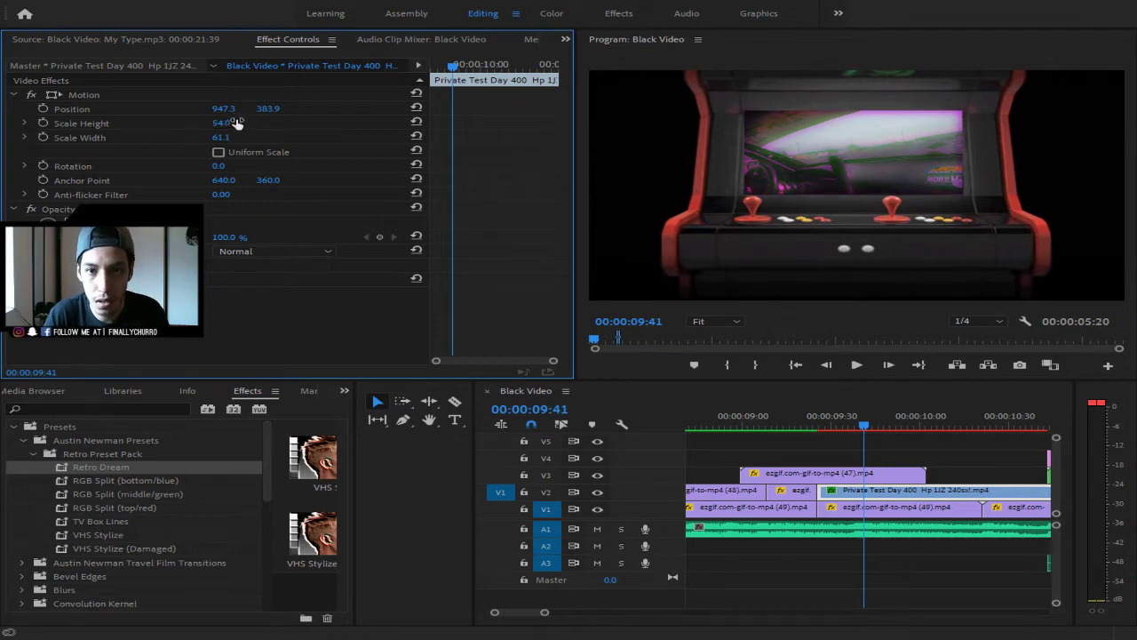
{"action": "left_click_drag", "start_coordinate": [863, 430], "coordinate": [757, 427]}
- Preview the fit and mark an in point at 00:00:09:25
{"action": "key", "text": "space"}
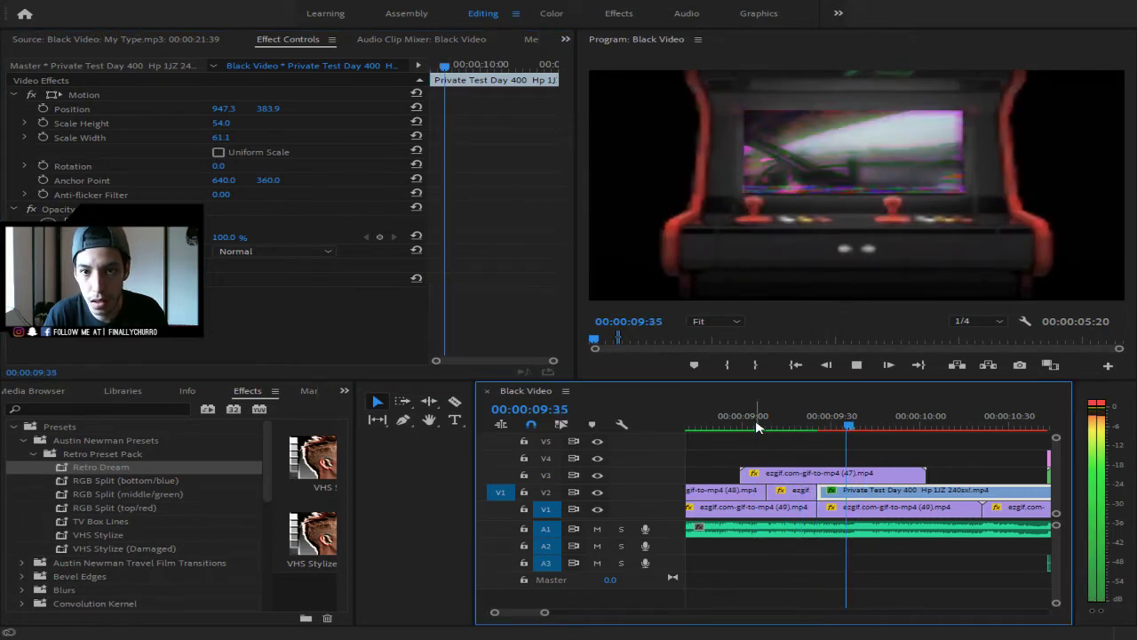
{"action": "key", "text": "space"}
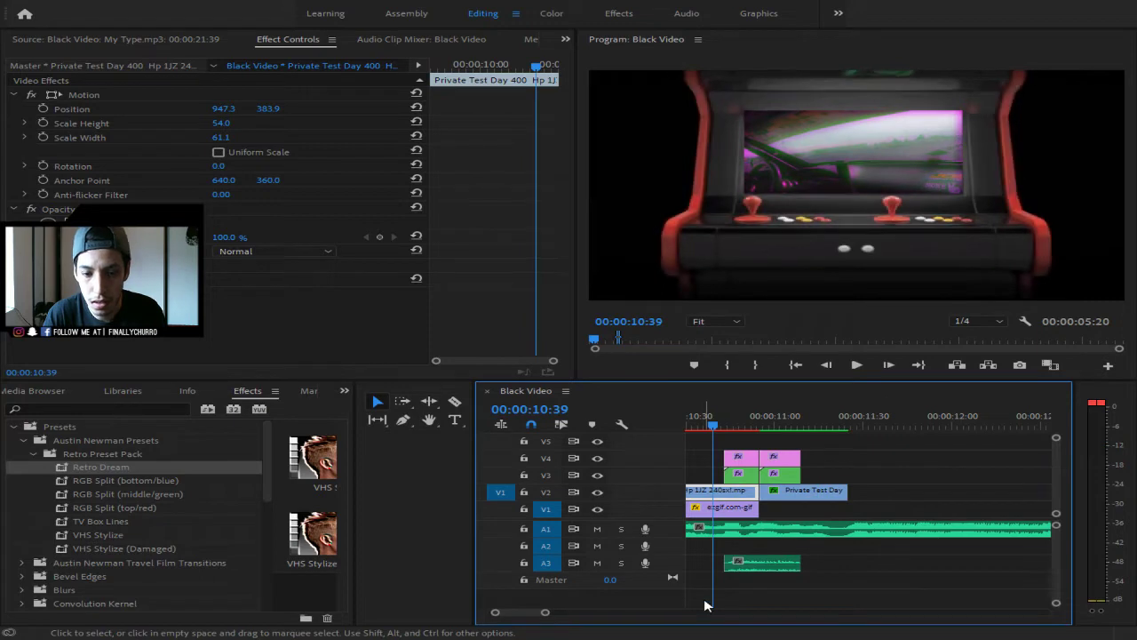
{"action": "left_click_drag", "start_coordinate": [544, 611], "coordinate": [626, 612]}
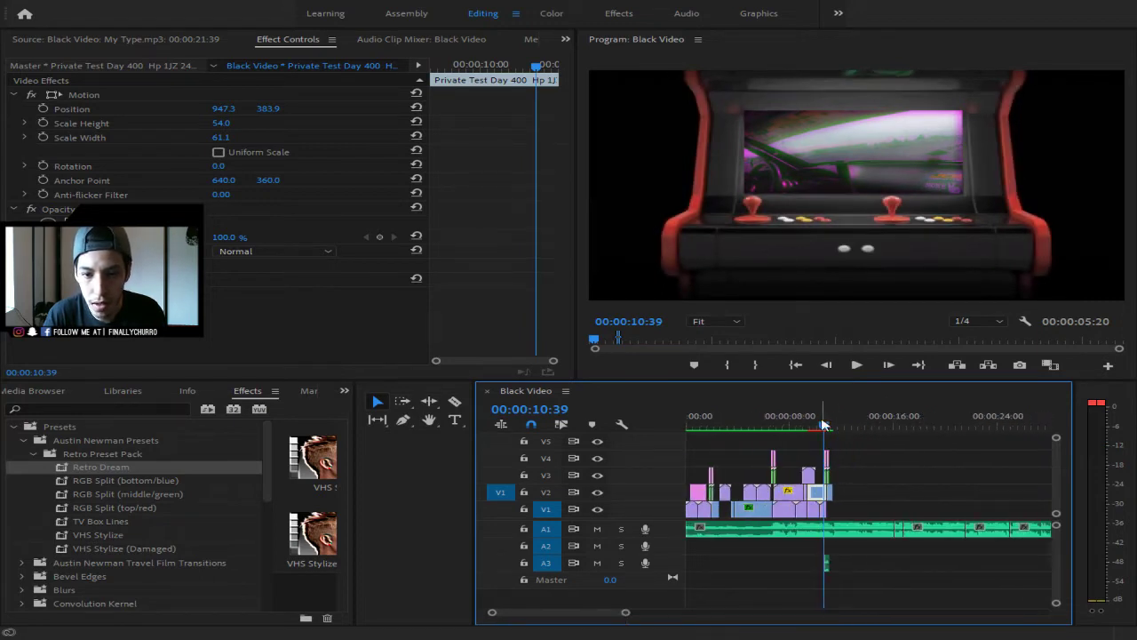
{"action": "left_click_drag", "start_coordinate": [823, 424], "coordinate": [810, 432]}
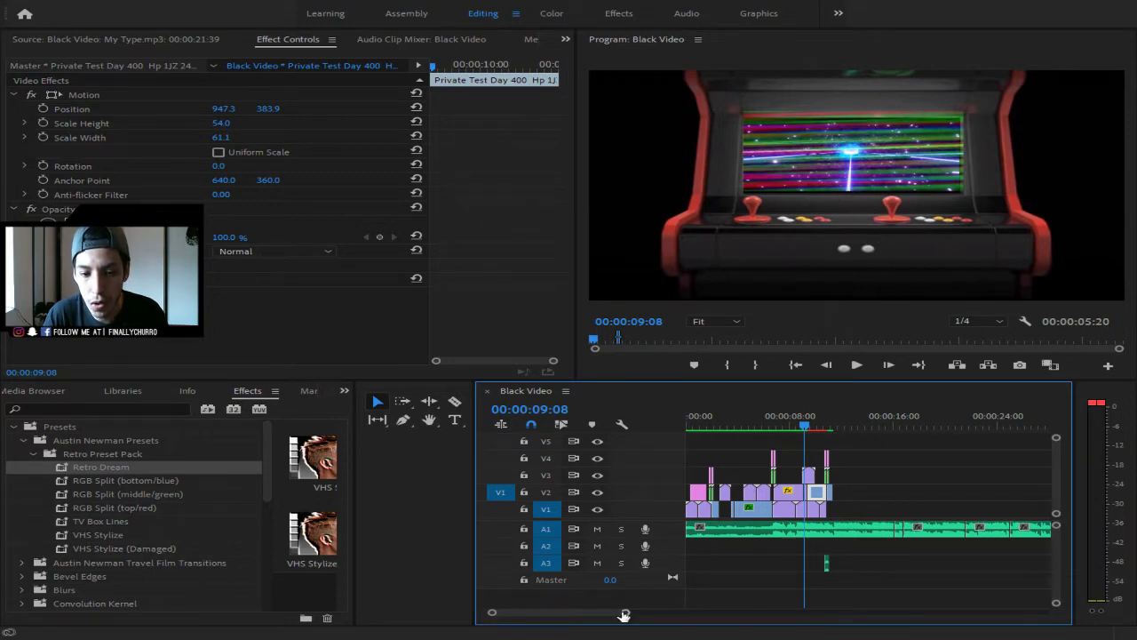
{"action": "left_click_drag", "start_coordinate": [624, 615], "coordinate": [549, 613]}
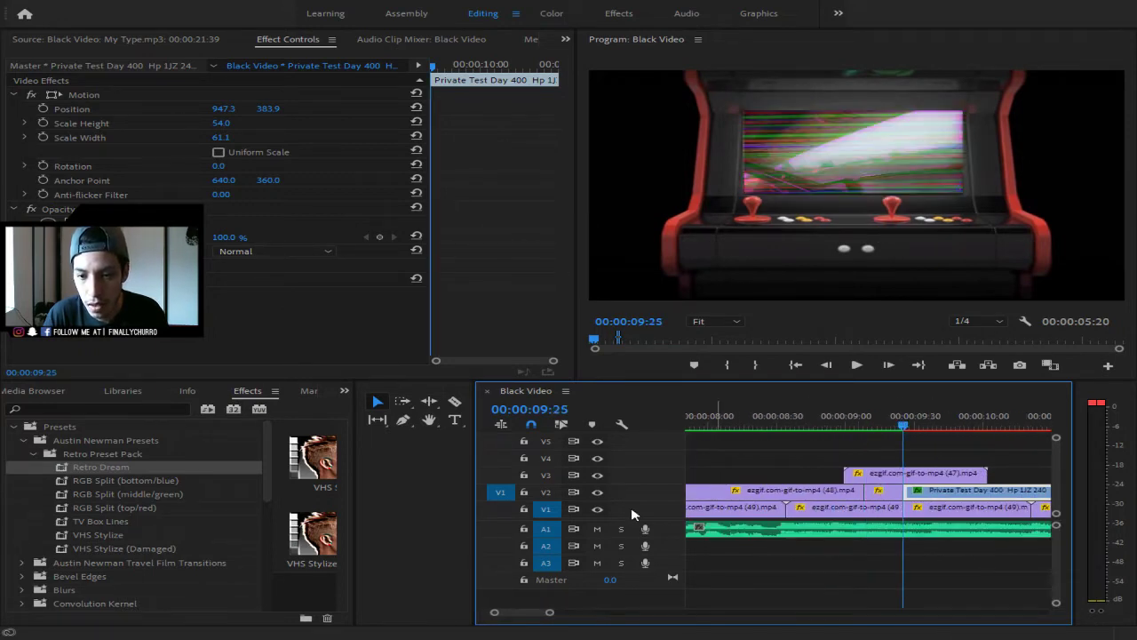
{"action": "left_click", "coordinate": [727, 365]}
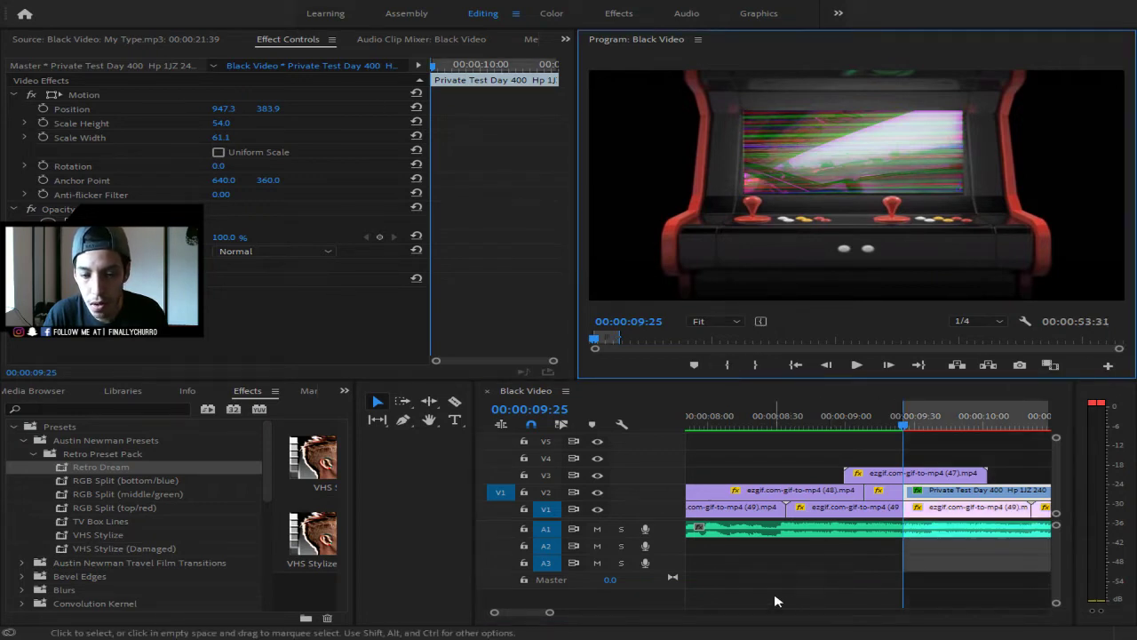
- Mark an out point at 10:55, then move it to the 11:09 edit
{"action": "mouse_move", "coordinate": [549, 612]}
{"action": "left_mouse_down"}
{"action": "mouse_move", "coordinate": [601, 612]}
{"action": "mouse_move", "coordinate": [531, 613]}
{"action": "left_mouse_up"}
{"action": "key", "text": "Down"}
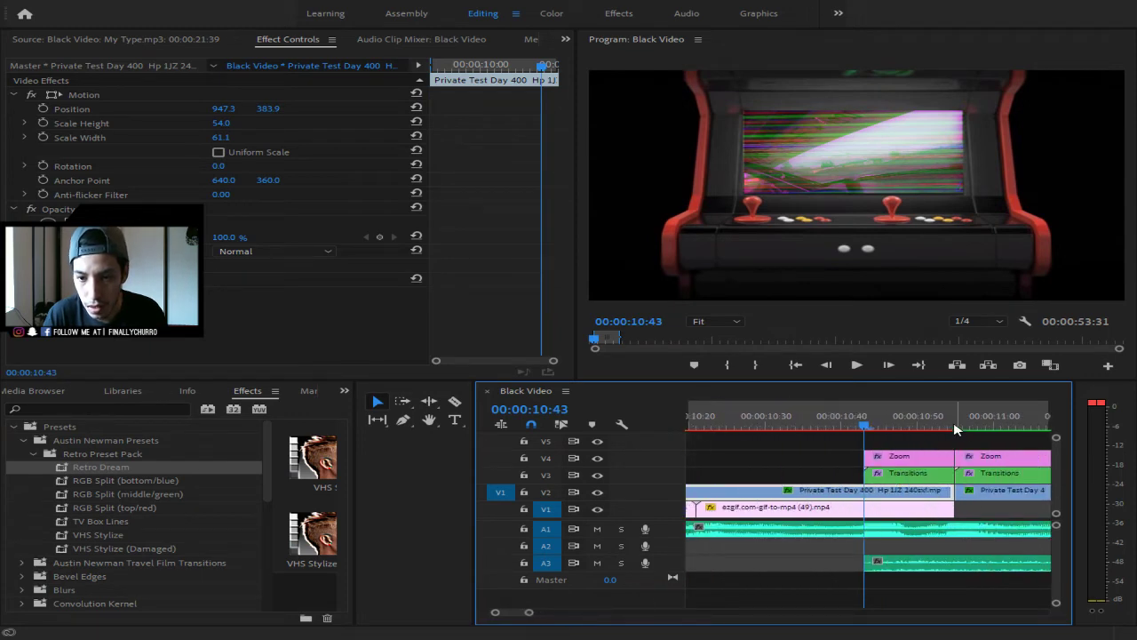
{"action": "left_click", "coordinate": [956, 430]}
{"action": "left_click", "coordinate": [757, 366]}
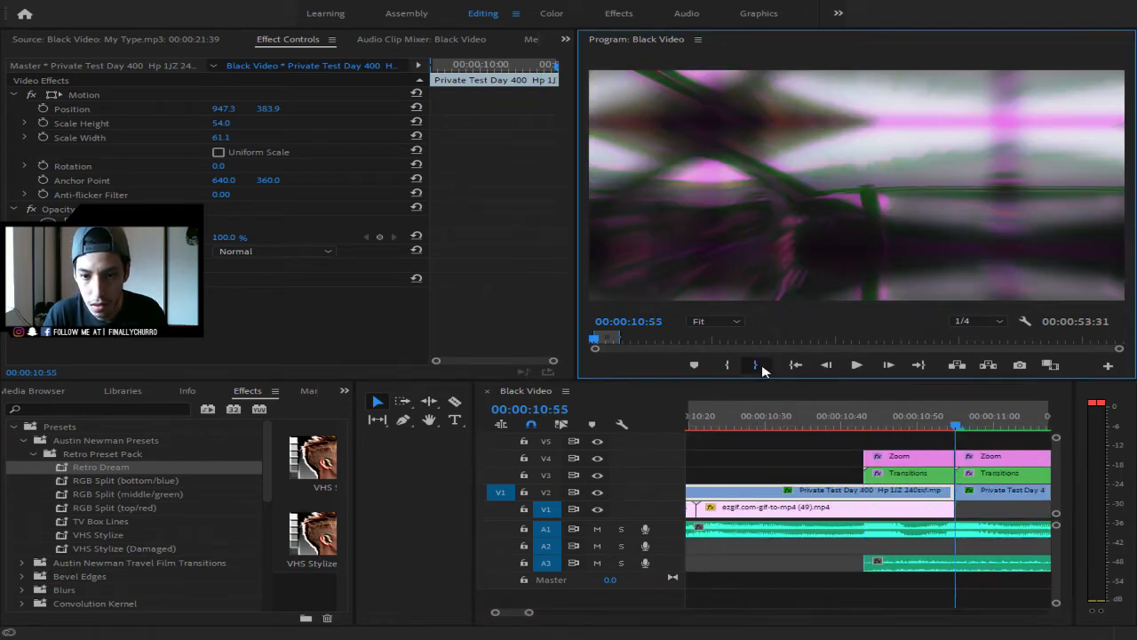
{"action": "left_click_drag", "start_coordinate": [526, 612], "coordinate": [579, 613]}
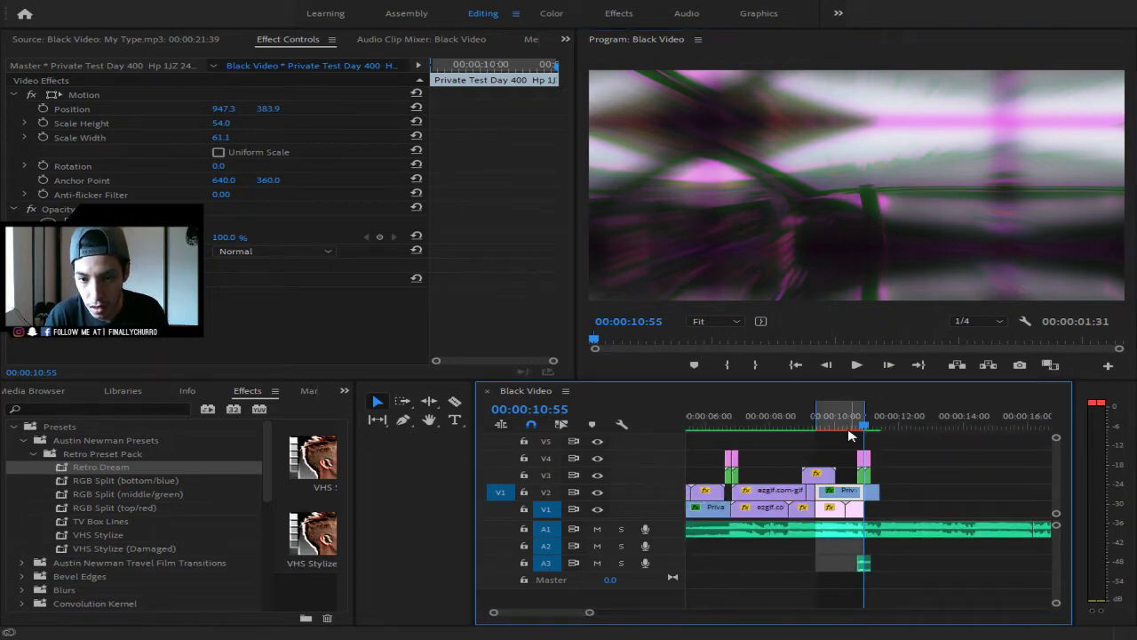
{"action": "key", "text": "Down"}
{"action": "key", "text": "Down"}
{"action": "key", "text": "Up"}
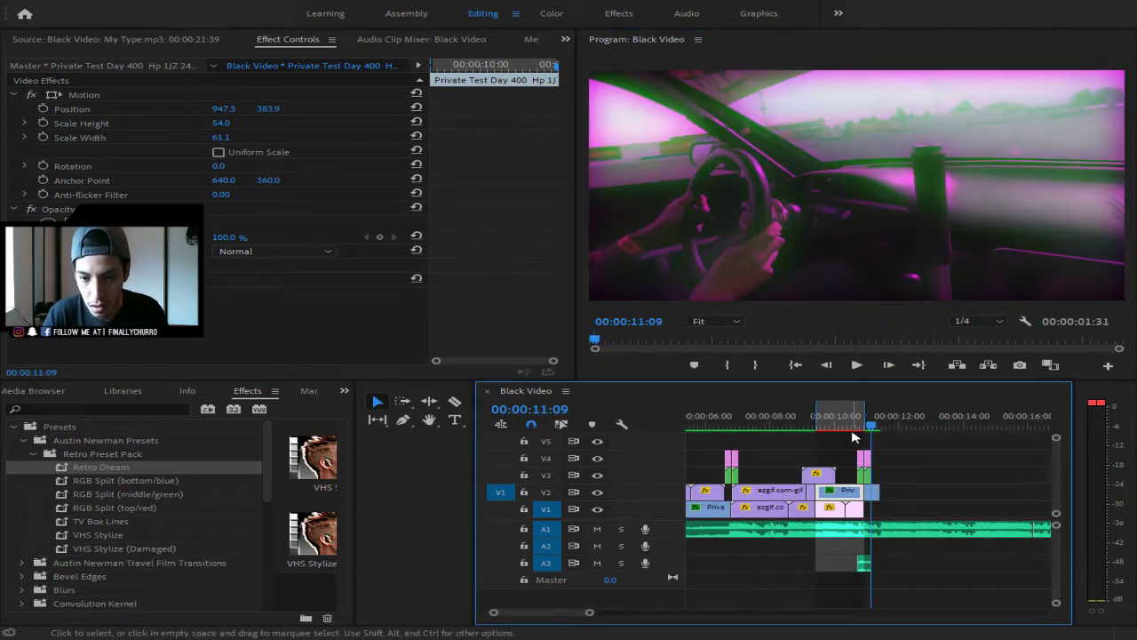
{"action": "left_click", "coordinate": [754, 365]}
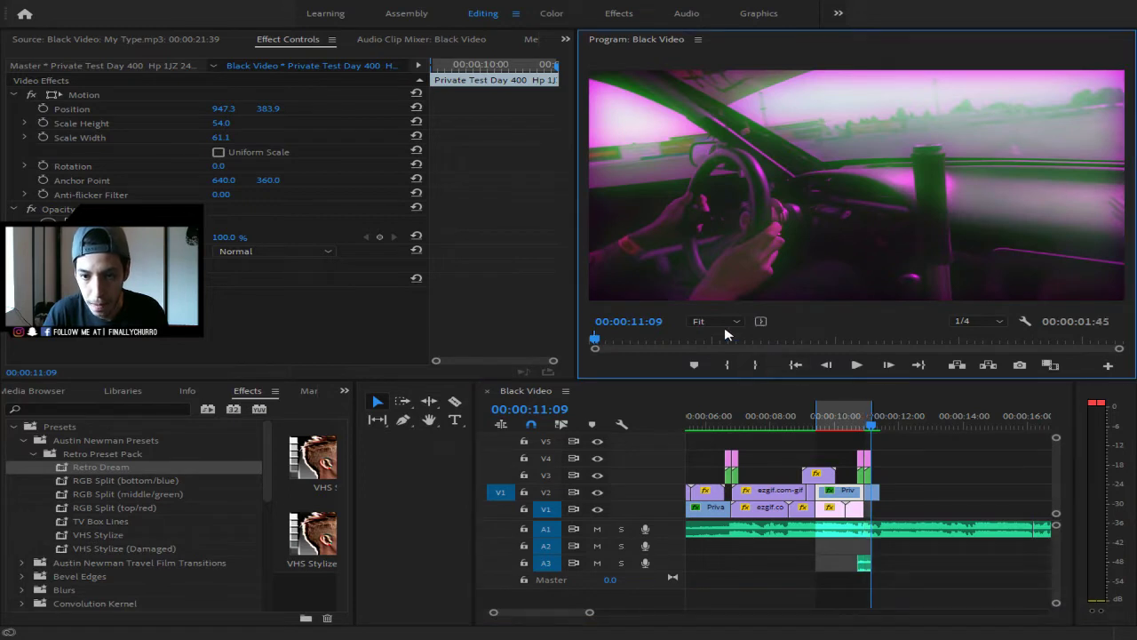
- Render the marked 09:25–11:09 range with Sequence > Render In to Out
{"action": "left_click", "coordinate": [186, 41]}
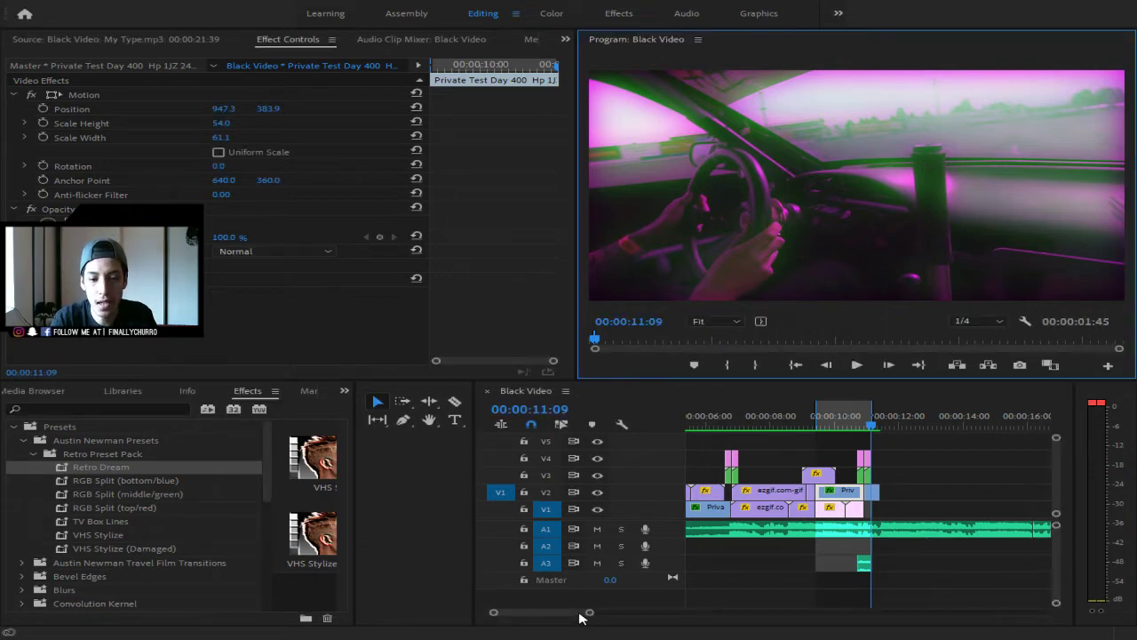
- Play through the sequence and move the out point to 11:39, making the range 02:14
{"action": "left_click", "coordinate": [589, 612]}
{"action": "left_click_drag", "start_coordinate": [590, 611], "coordinate": [678, 612]}
{"action": "left_click_drag", "start_coordinate": [747, 427], "coordinate": [636, 436]}
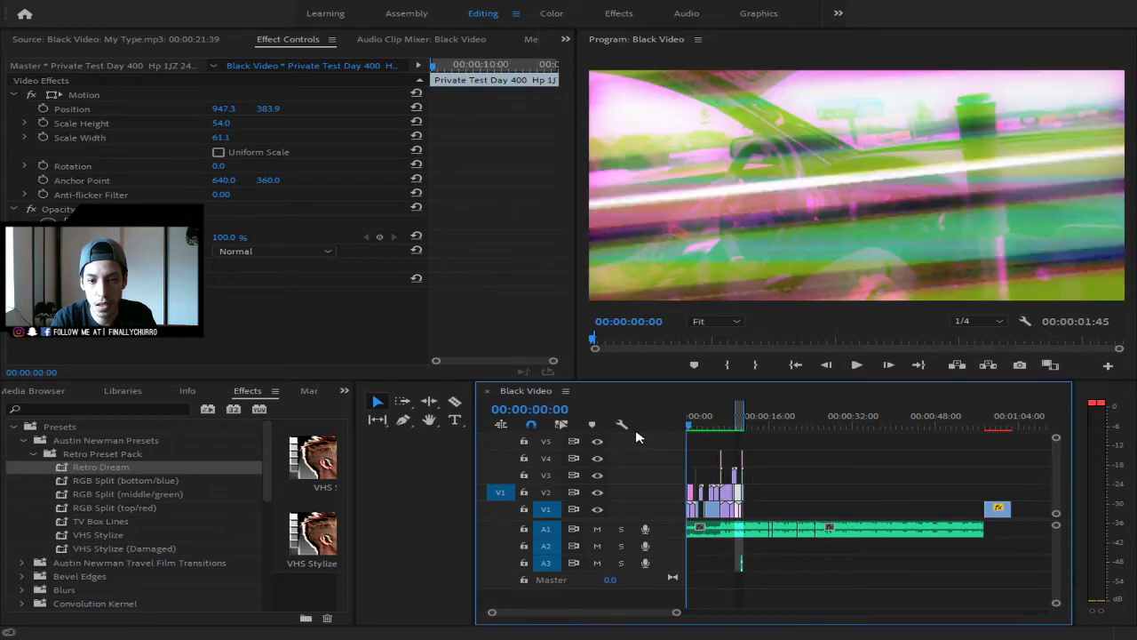
{"action": "key", "text": "space"}
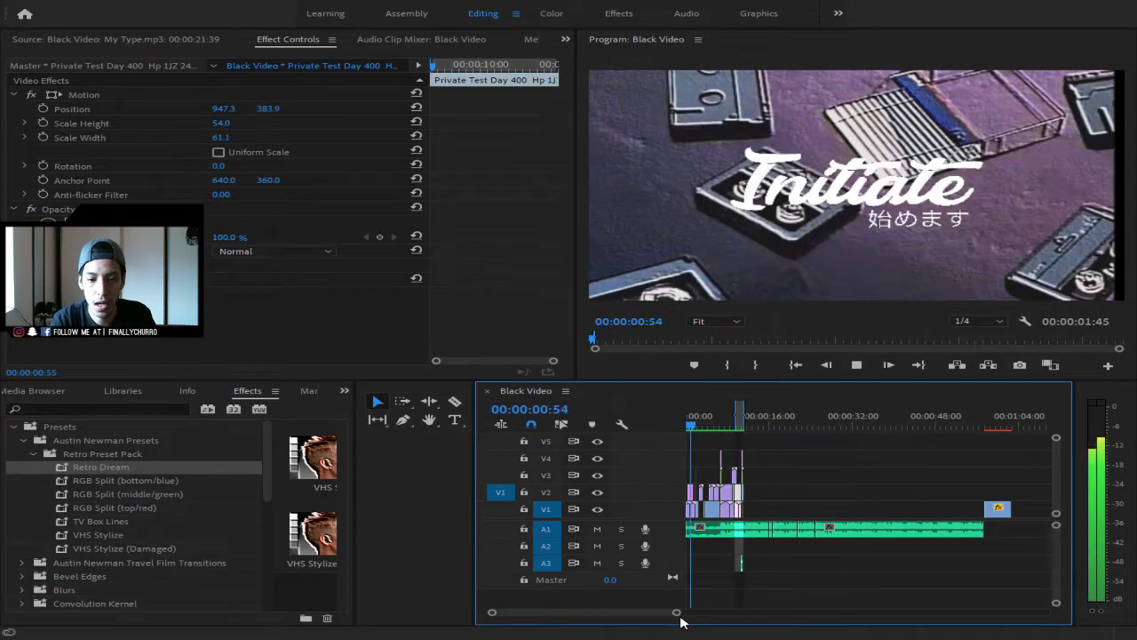
{"action": "left_click_drag", "start_coordinate": [676, 612], "coordinate": [646, 616]}
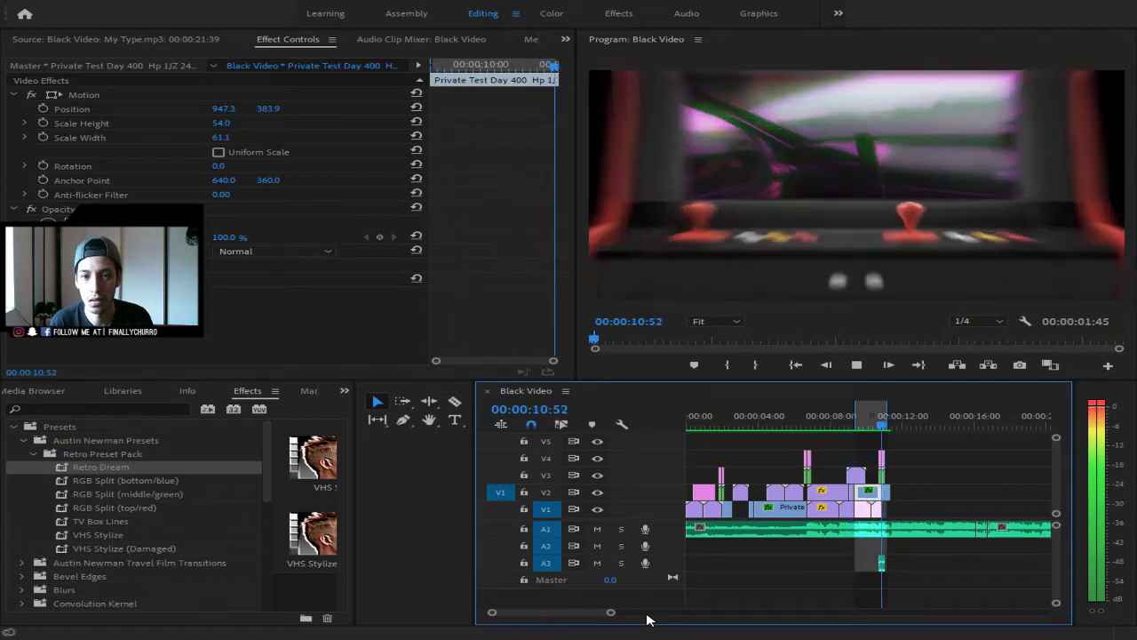
{"action": "key", "text": "space"}
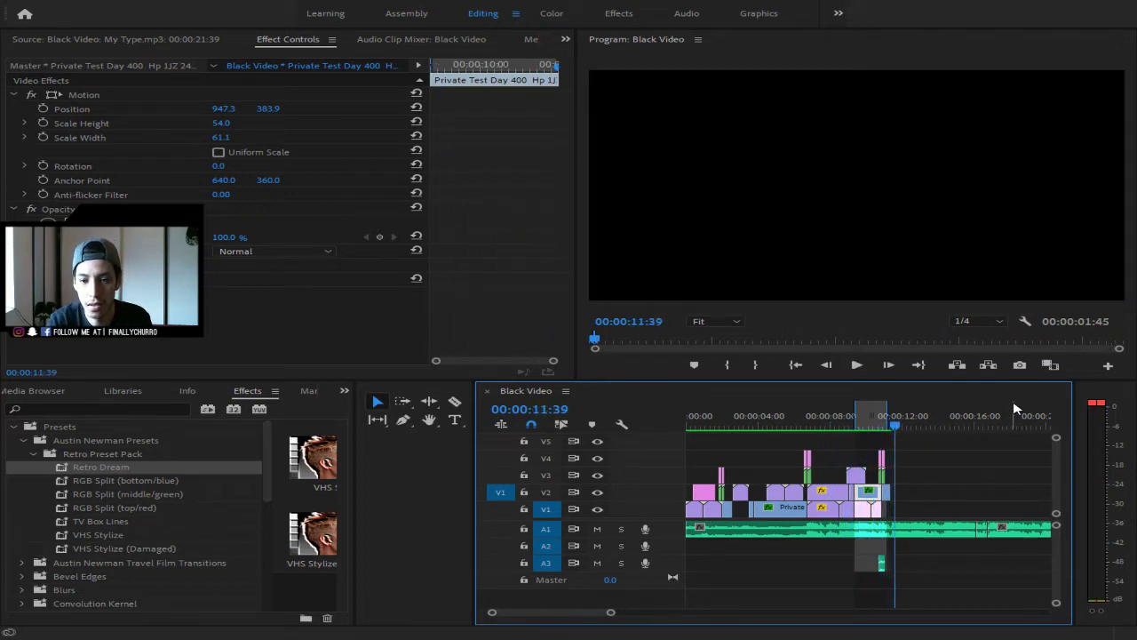
{"action": "left_click_drag", "start_coordinate": [893, 417], "coordinate": [896, 434]}
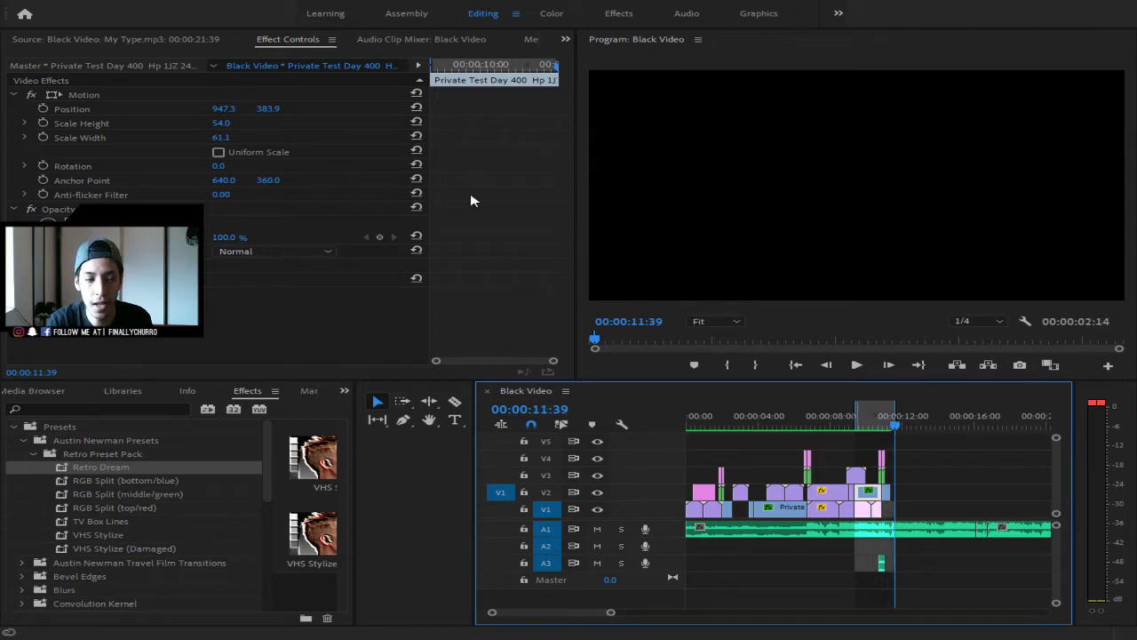
{"action": "key", "text": "ctrl+m"}
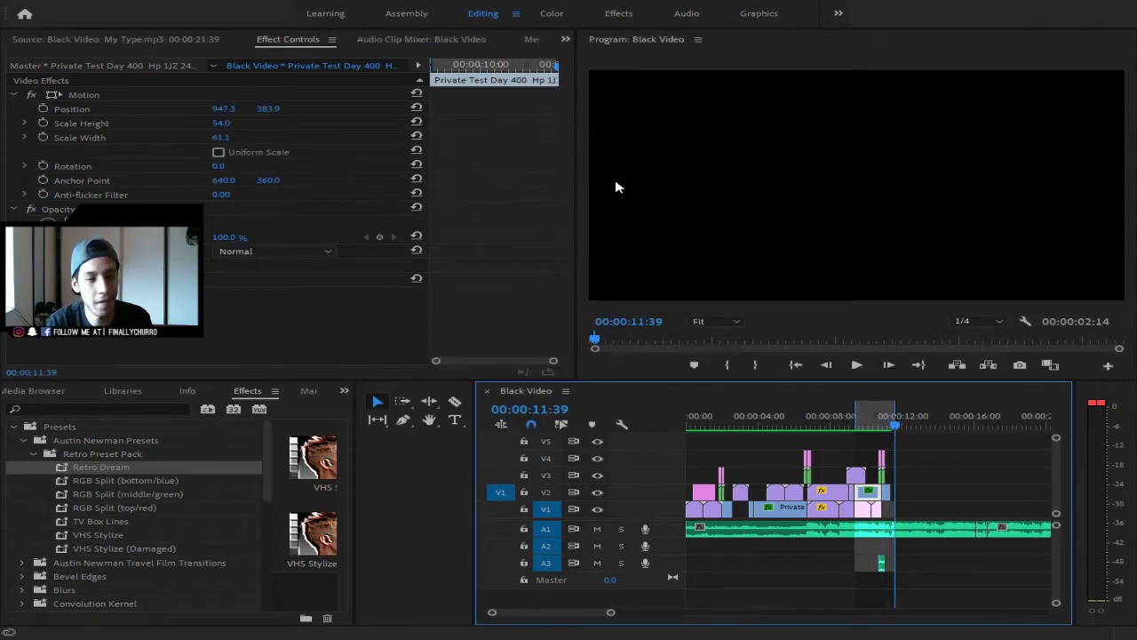
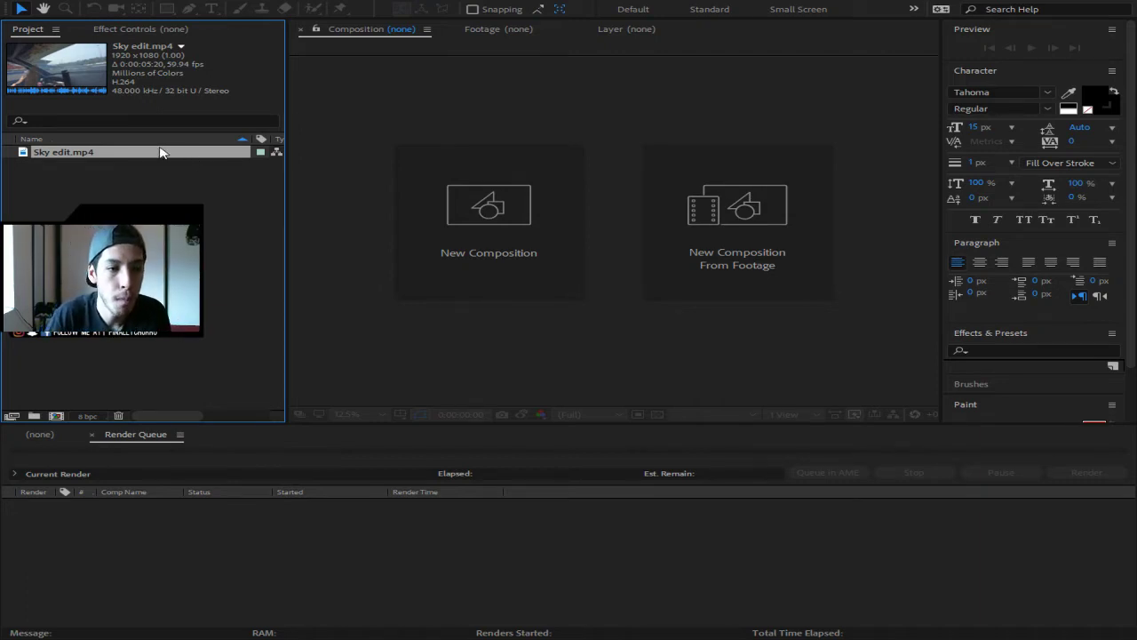
- Build a 'Sky edit' composition from Sky edit.mp4 and zoom the viewer to 25%
{"action": "left_click_drag", "start_coordinate": [144, 153], "coordinate": [471, 207]}
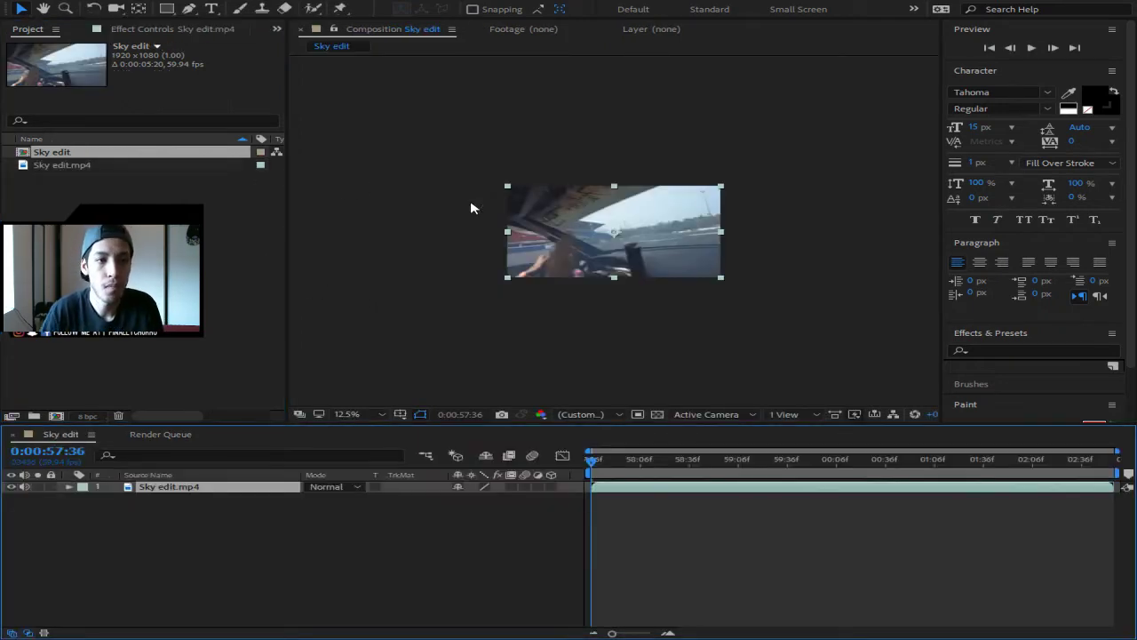
{"action": "scroll", "coordinate": [552, 274], "scroll_direction": "up", "scroll_amount": 1}
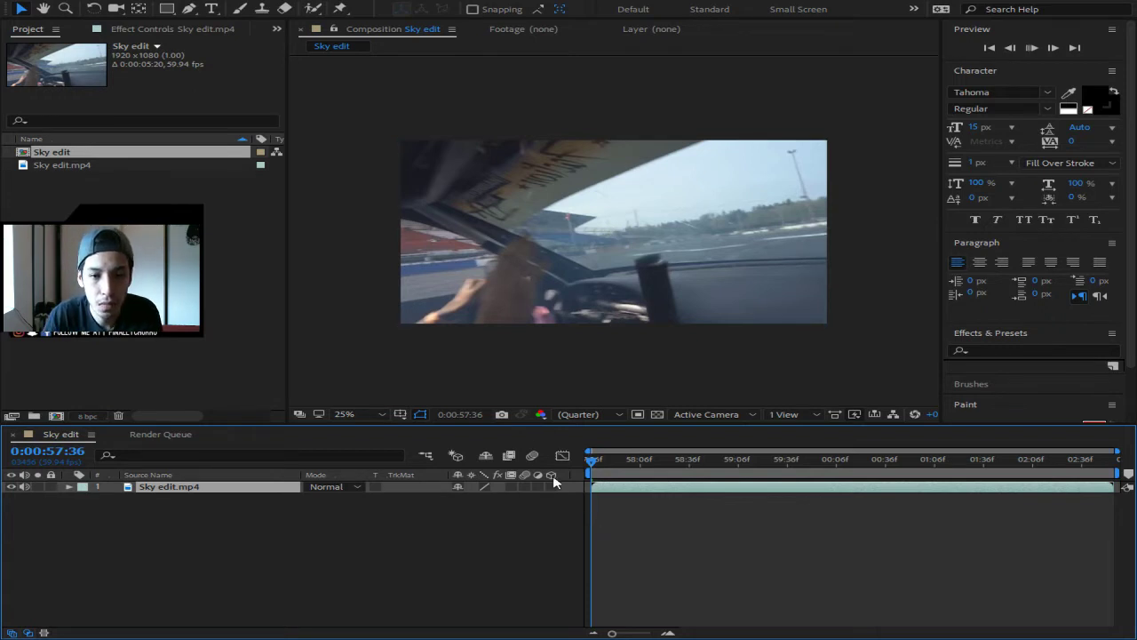
- Preview the drift clip, scrub back to the start, and select the Roto Brush tool
{"action": "key", "text": "space"}
{"action": "key", "text": "space"}
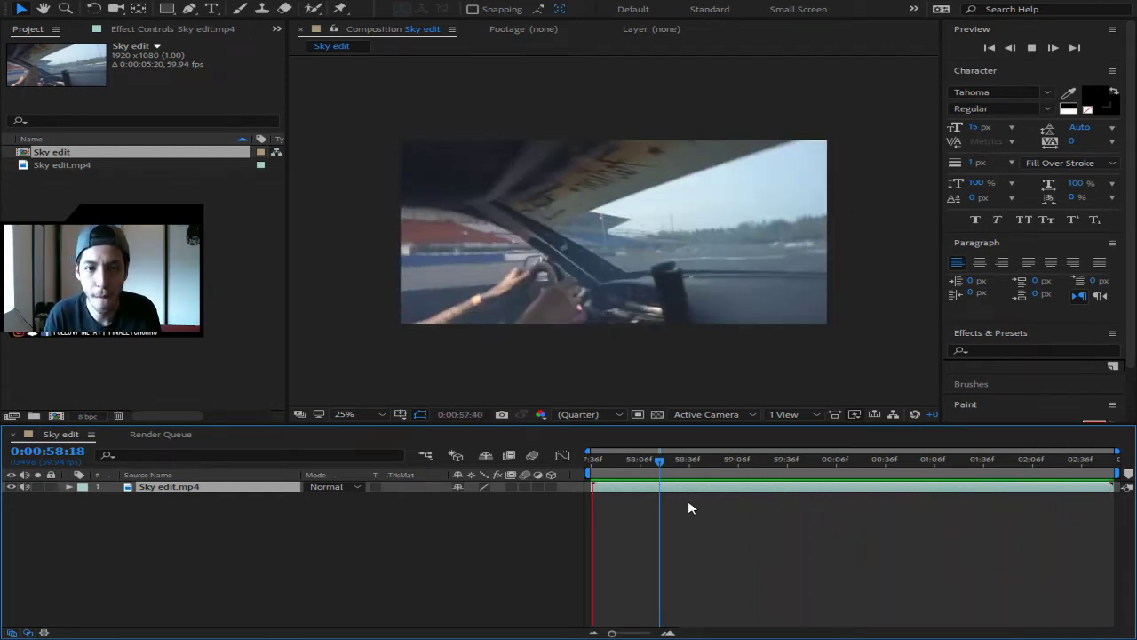
{"action": "key", "text": "space"}
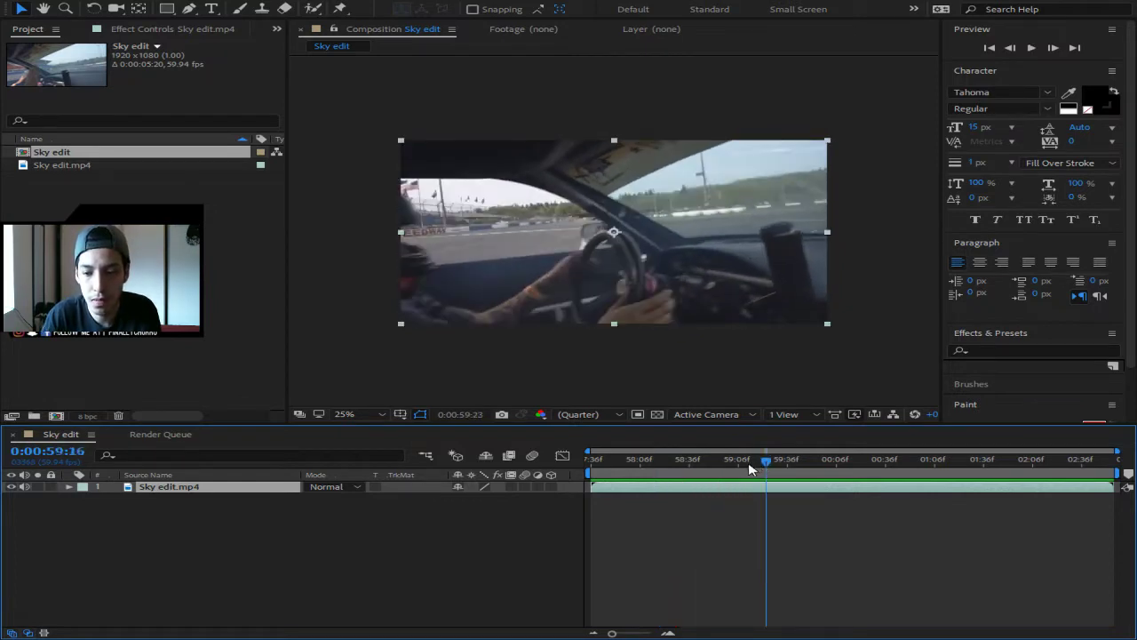
{"action": "left_click_drag", "start_coordinate": [754, 463], "coordinate": [595, 473]}
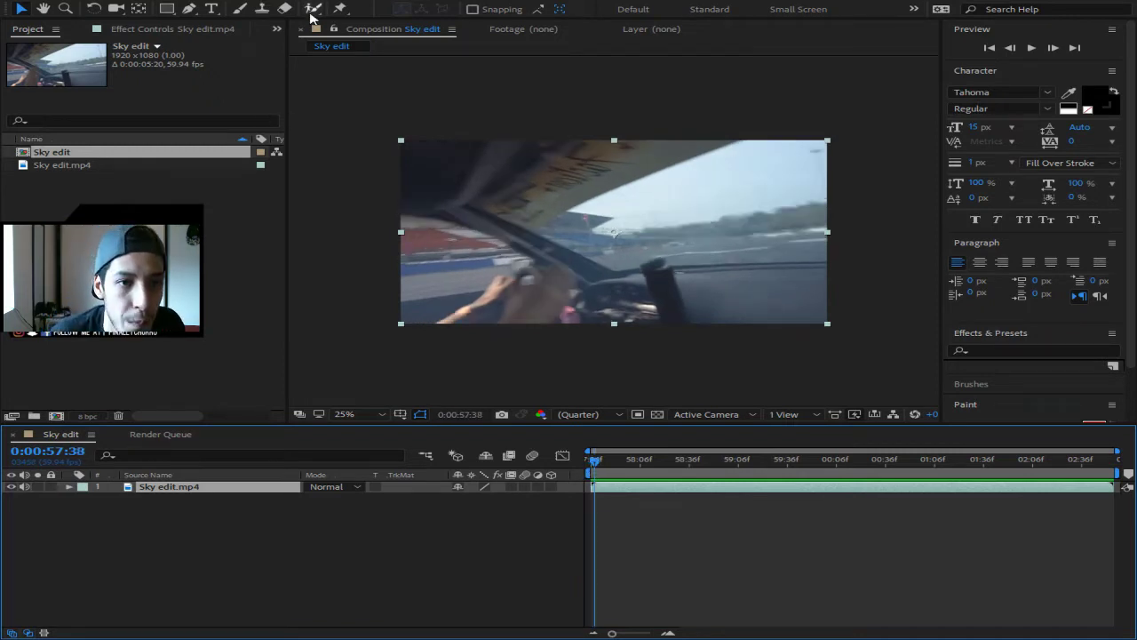
{"action": "left_click", "coordinate": [311, 9]}
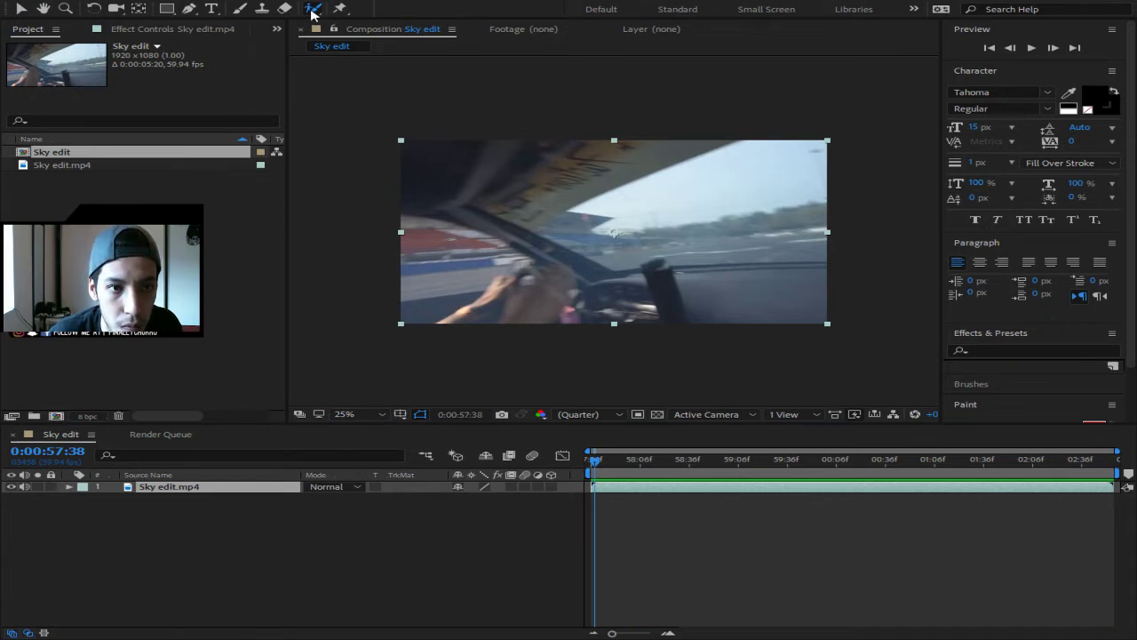
{"action": "left_click", "coordinate": [659, 220]}
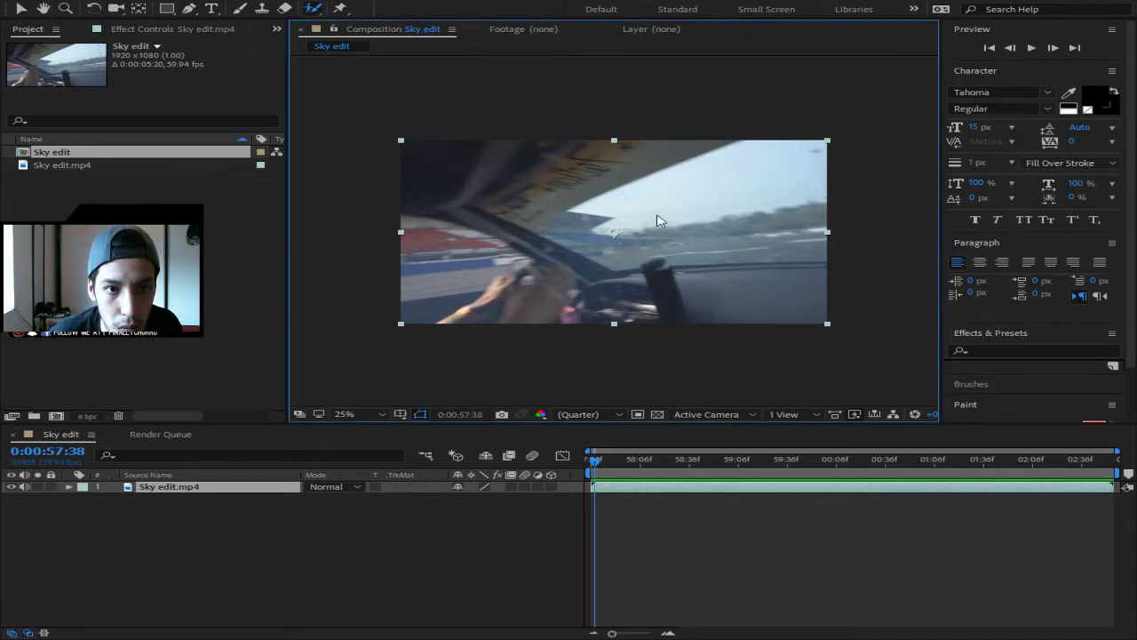
- Open the clip's Layer panel at the first frame and paint Roto Brush strokes across the sky
{"action": "double_click", "coordinate": [659, 220]}
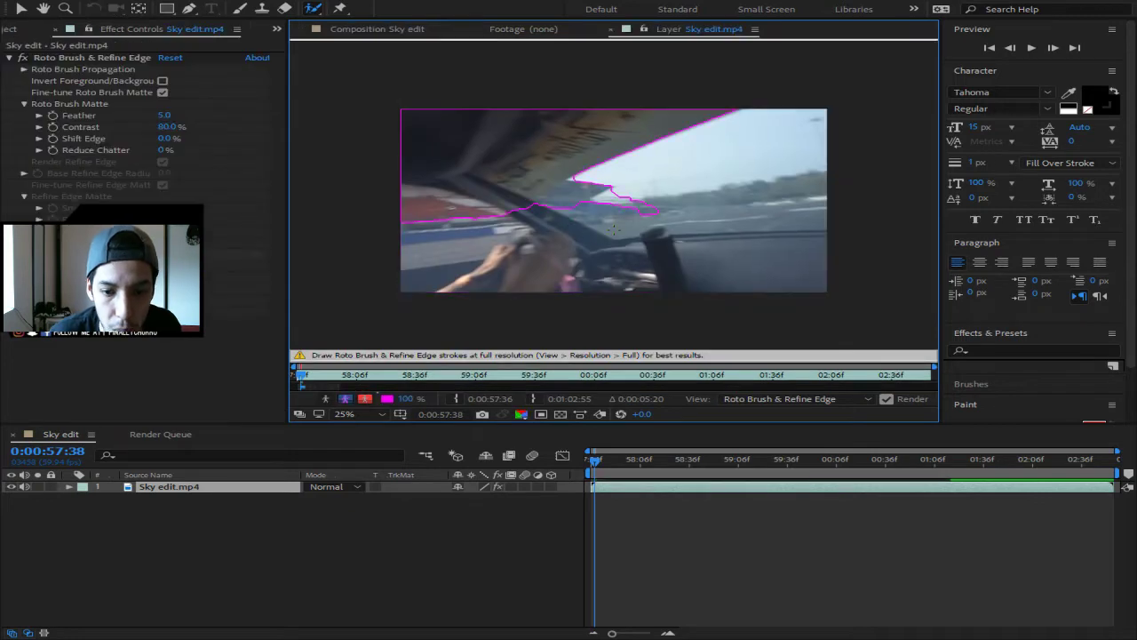
{"action": "left_click", "coordinate": [586, 461]}
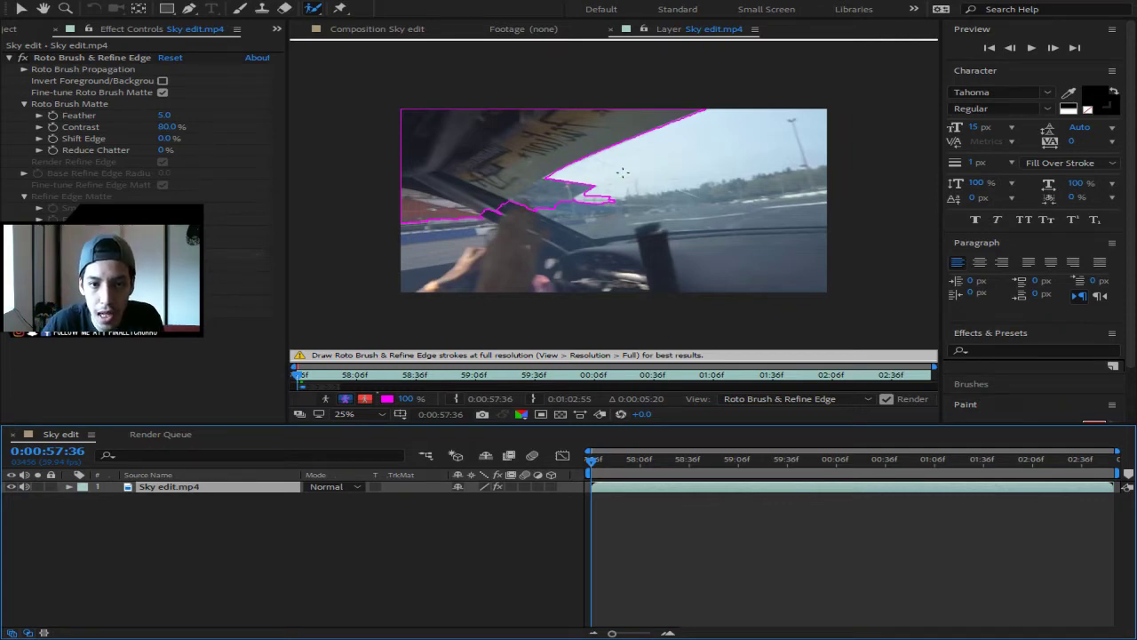
{"action": "left_click_drag", "start_coordinate": [623, 173], "coordinate": [769, 126]}
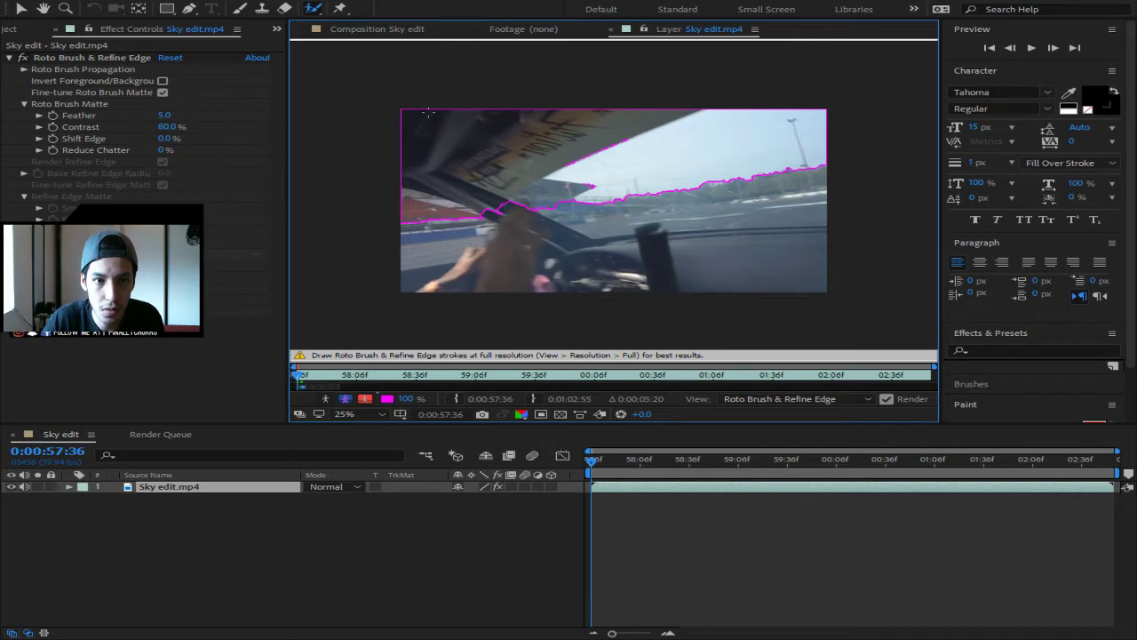
{"action": "left_click_drag", "start_coordinate": [411, 151], "coordinate": [422, 140]}
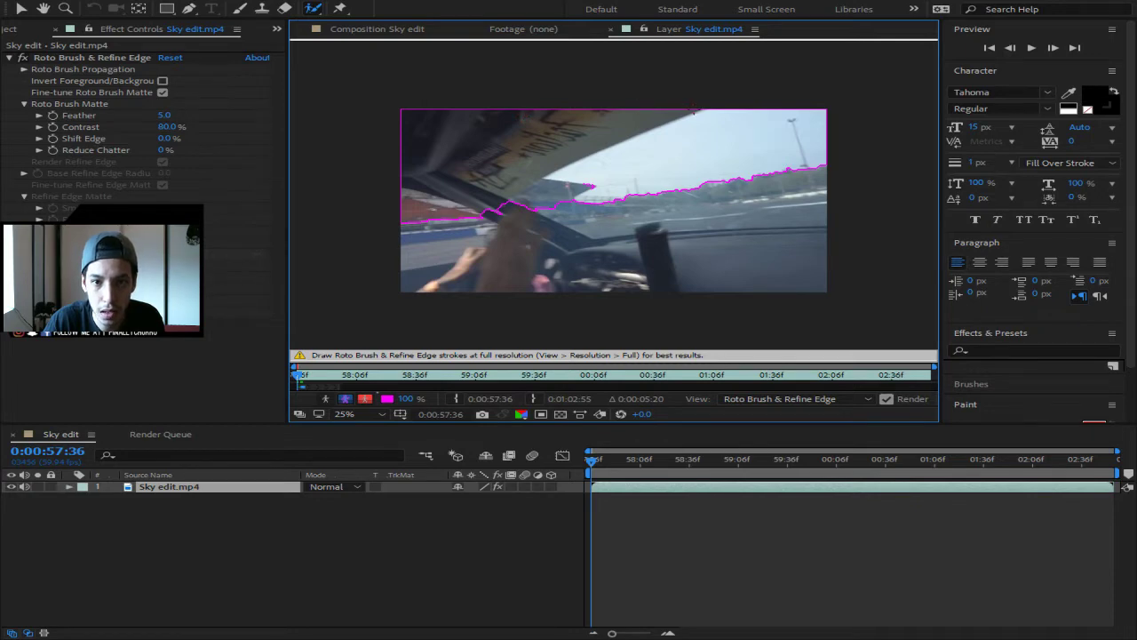
- Alt-subtract the upper-left interior, sticker and left track area from the sky matte
{"action": "mouse_move", "coordinate": [553, 165]}
{"action": "left_mouse_down"}
{"action": "mouse_move", "coordinate": [501, 194]}
{"action": "mouse_move", "coordinate": [417, 207]}
{"action": "left_mouse_up"}
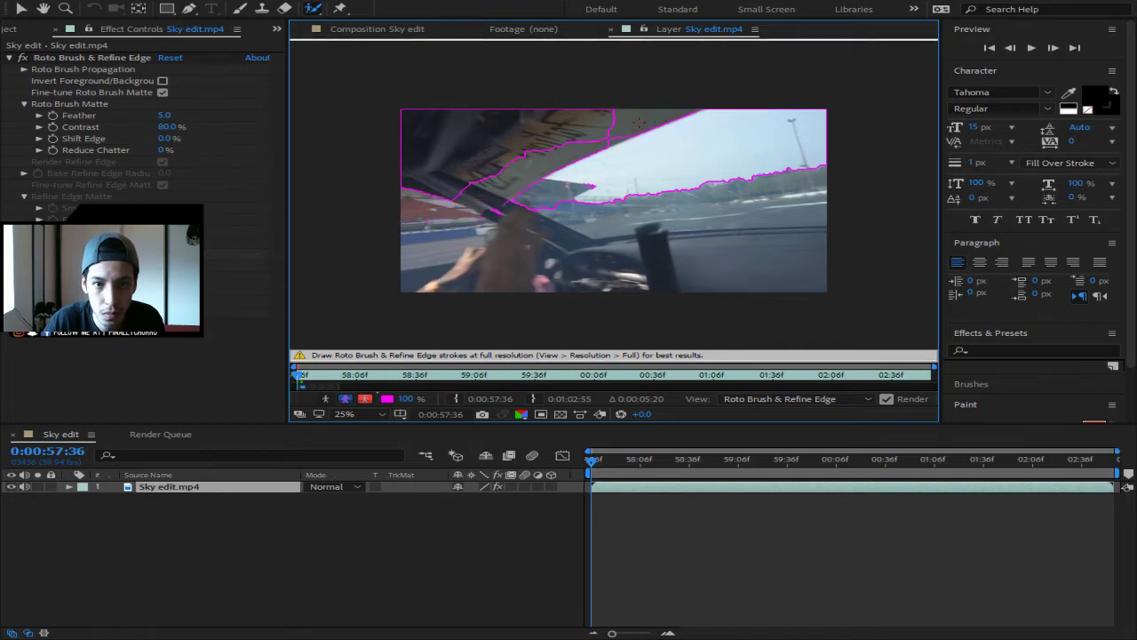
{"action": "left_click_drag", "start_coordinate": [639, 123], "coordinate": [402, 164]}
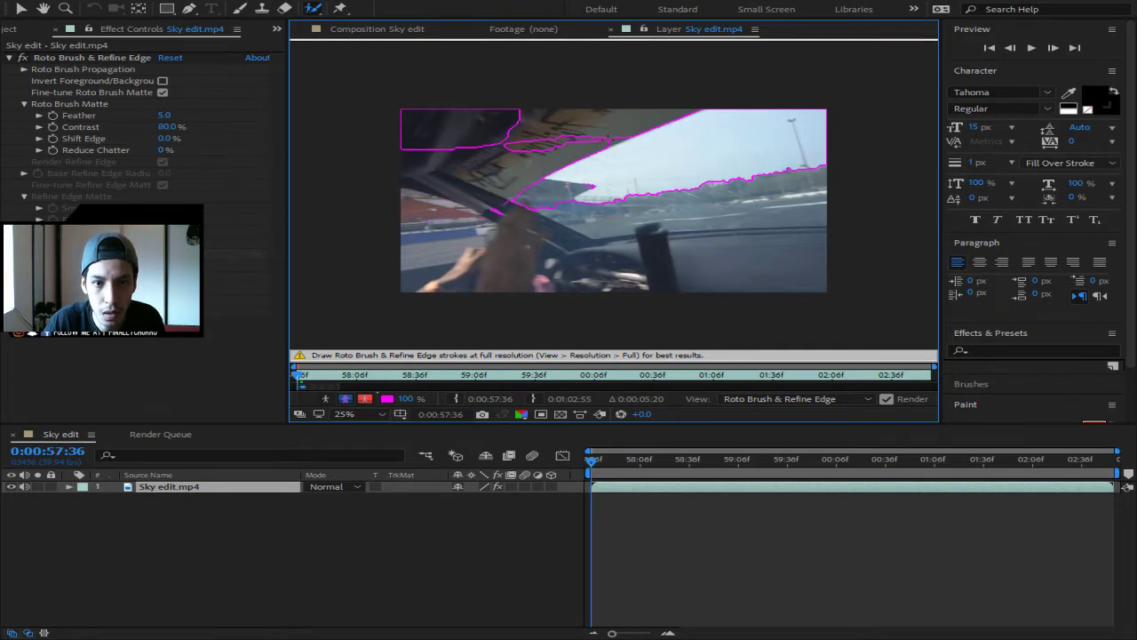
{"action": "left_click_drag", "start_coordinate": [608, 138], "coordinate": [405, 159]}
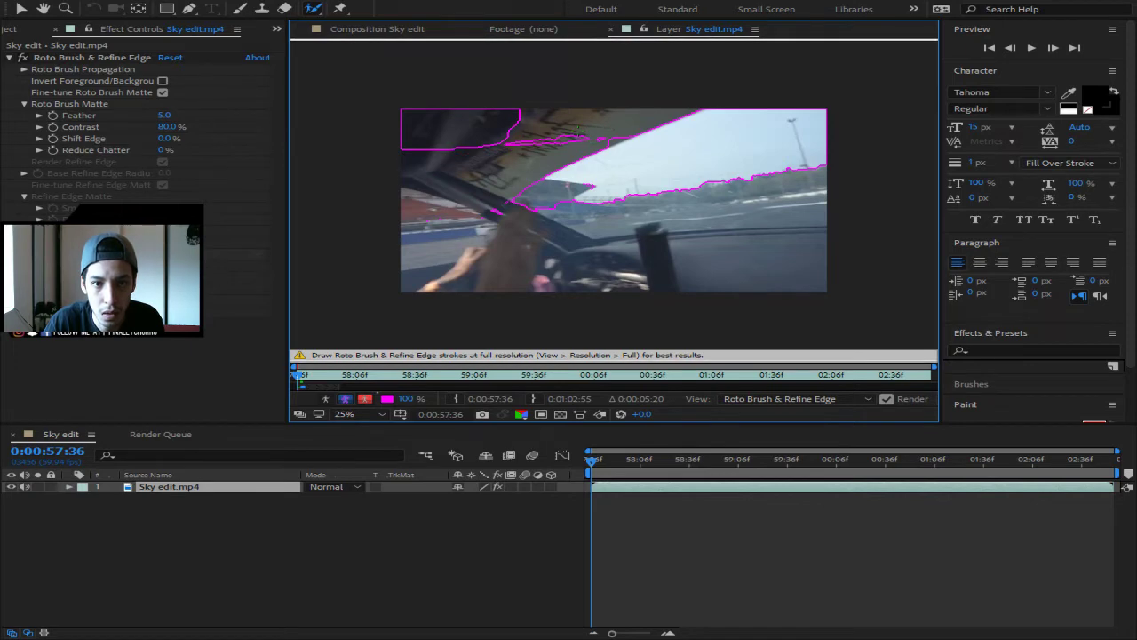
{"action": "left_click_drag", "start_coordinate": [585, 138], "coordinate": [407, 132]}
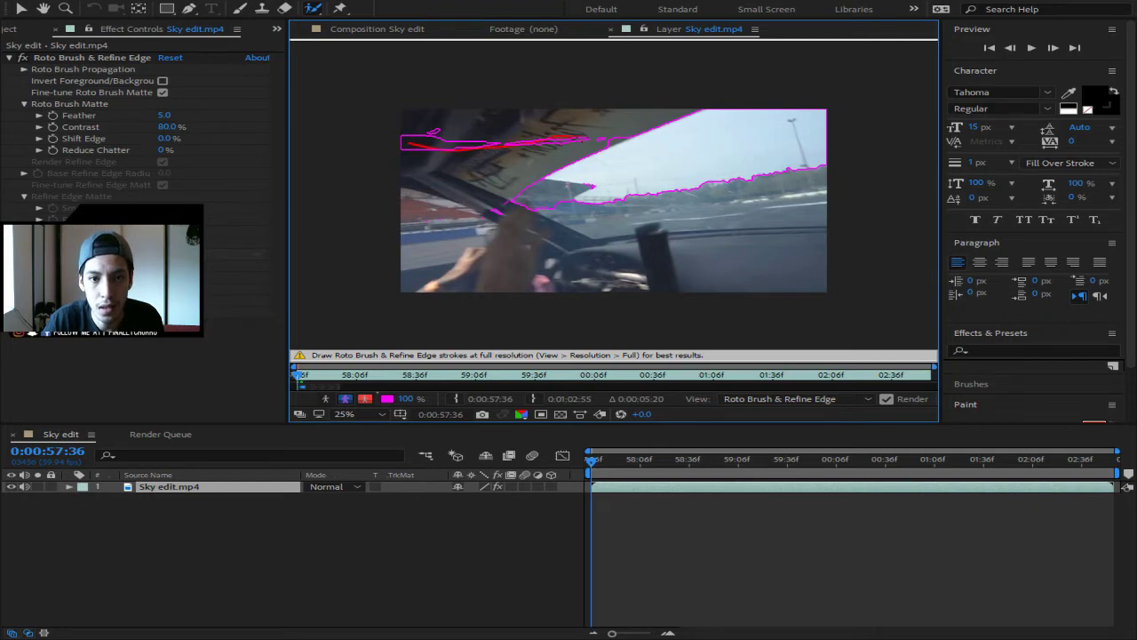
{"action": "left_click_drag", "start_coordinate": [597, 138], "coordinate": [597, 138]}
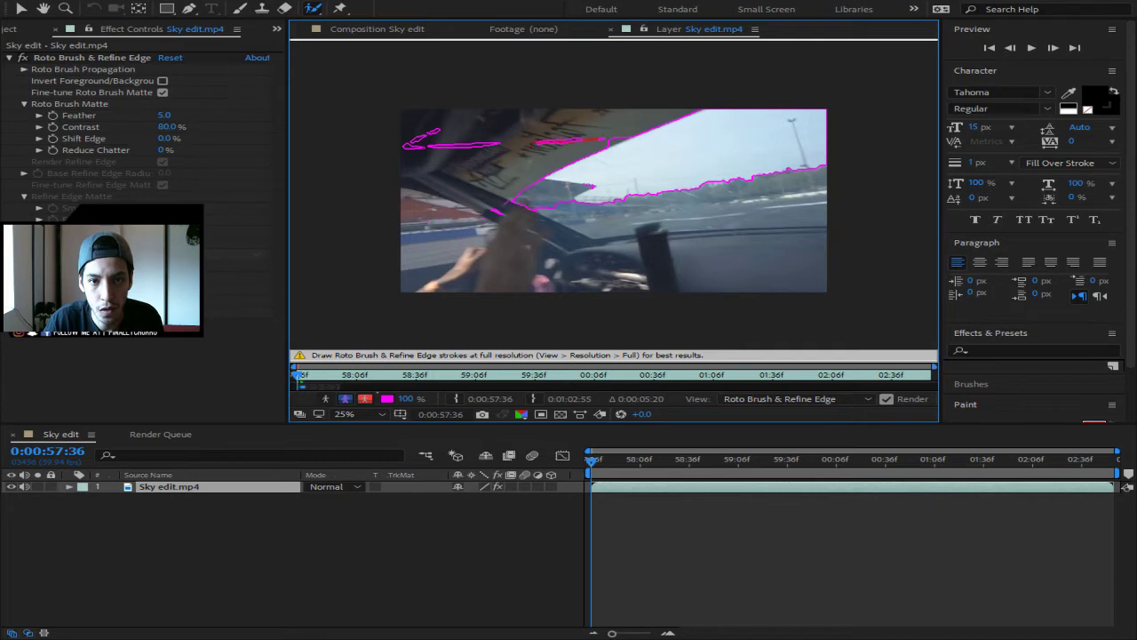
{"action": "mouse_move", "coordinate": [533, 141]}
{"action": "left_mouse_down"}
{"action": "mouse_move", "coordinate": [428, 139]}
{"action": "mouse_move", "coordinate": [466, 151]}
{"action": "left_mouse_up"}
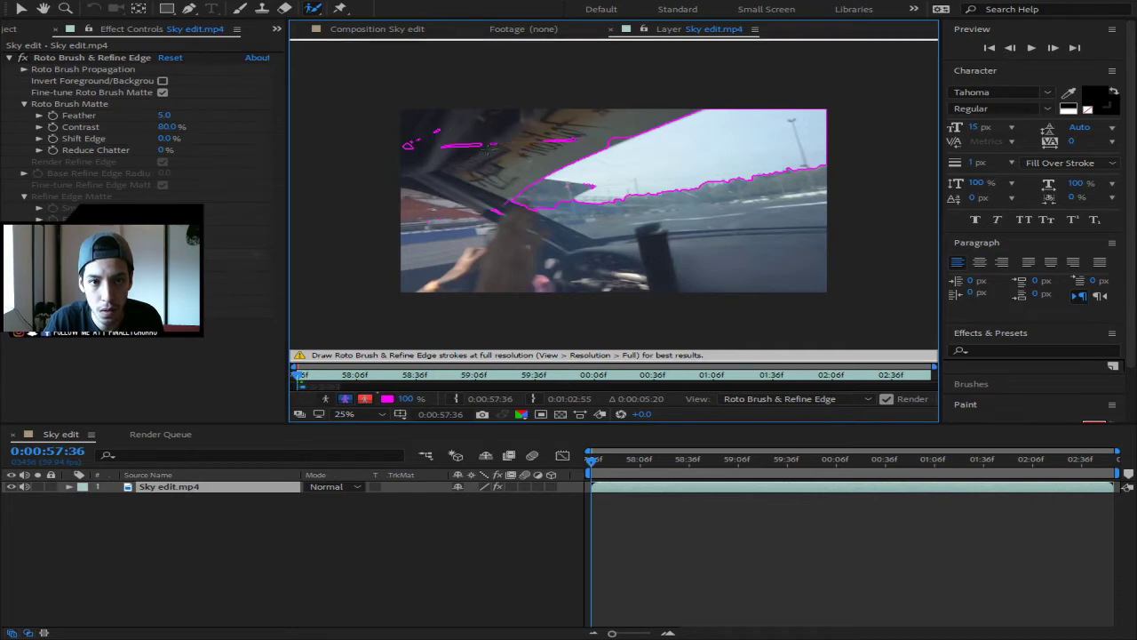
{"action": "mouse_move", "coordinate": [573, 140]}
{"action": "left_mouse_down"}
{"action": "mouse_move", "coordinate": [409, 139]}
{"action": "mouse_move", "coordinate": [455, 127]}
{"action": "mouse_move", "coordinate": [411, 142]}
{"action": "mouse_move", "coordinate": [479, 146]}
{"action": "mouse_move", "coordinate": [458, 151]}
{"action": "left_mouse_up"}
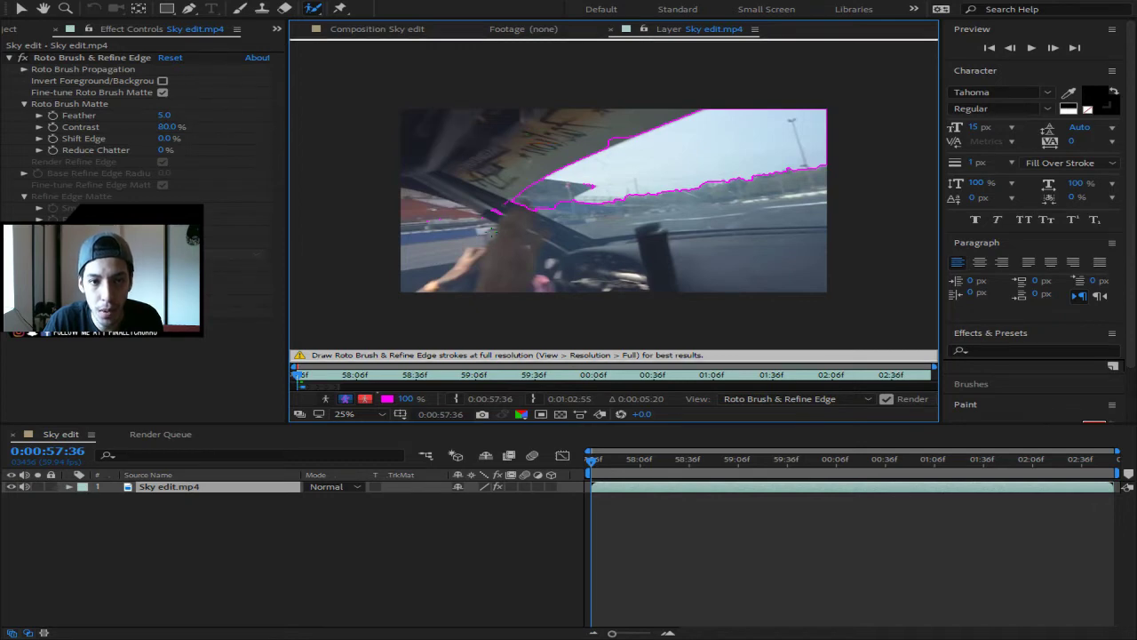
{"action": "left_click_drag", "start_coordinate": [499, 213], "coordinate": [435, 217]}
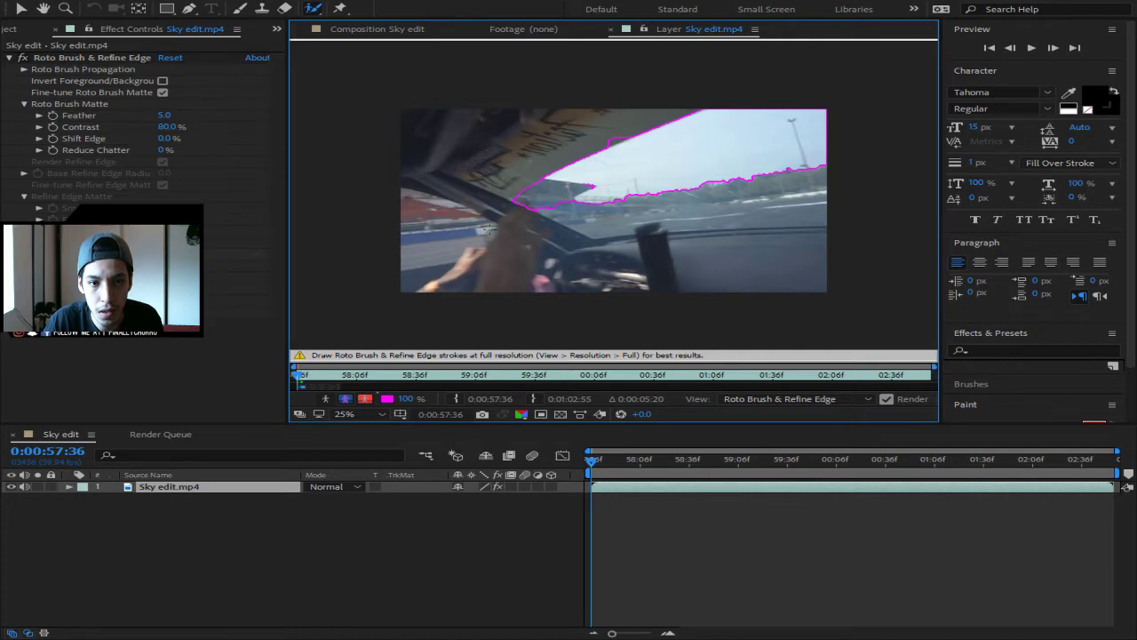
{"action": "scroll", "coordinate": [611, 207], "scroll_direction": "up", "scroll_amount": 3}
{"action": "scroll", "coordinate": [611, 207], "scroll_direction": "down", "scroll_amount": 1}
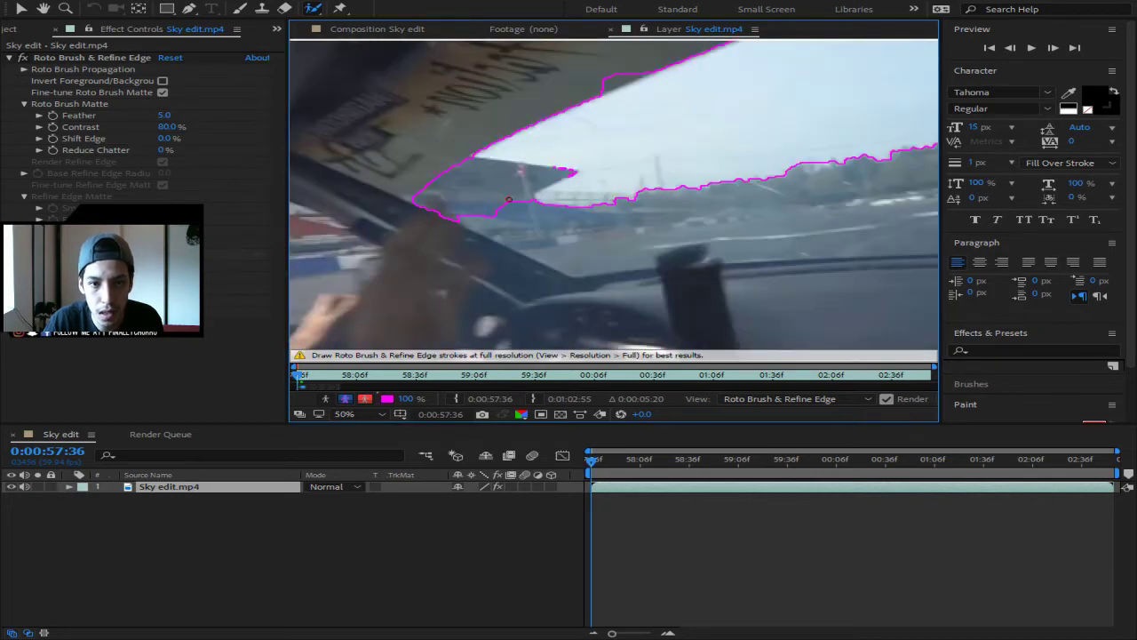
- Subtract the stands below the sky and add missing sky back along the horizon
{"action": "mouse_move", "coordinate": [531, 197]}
{"action": "left_mouse_down"}
{"action": "mouse_move", "coordinate": [548, 172]}
{"action": "mouse_move", "coordinate": [573, 172]}
{"action": "mouse_move", "coordinate": [477, 159]}
{"action": "mouse_move", "coordinate": [414, 196]}
{"action": "left_mouse_up"}
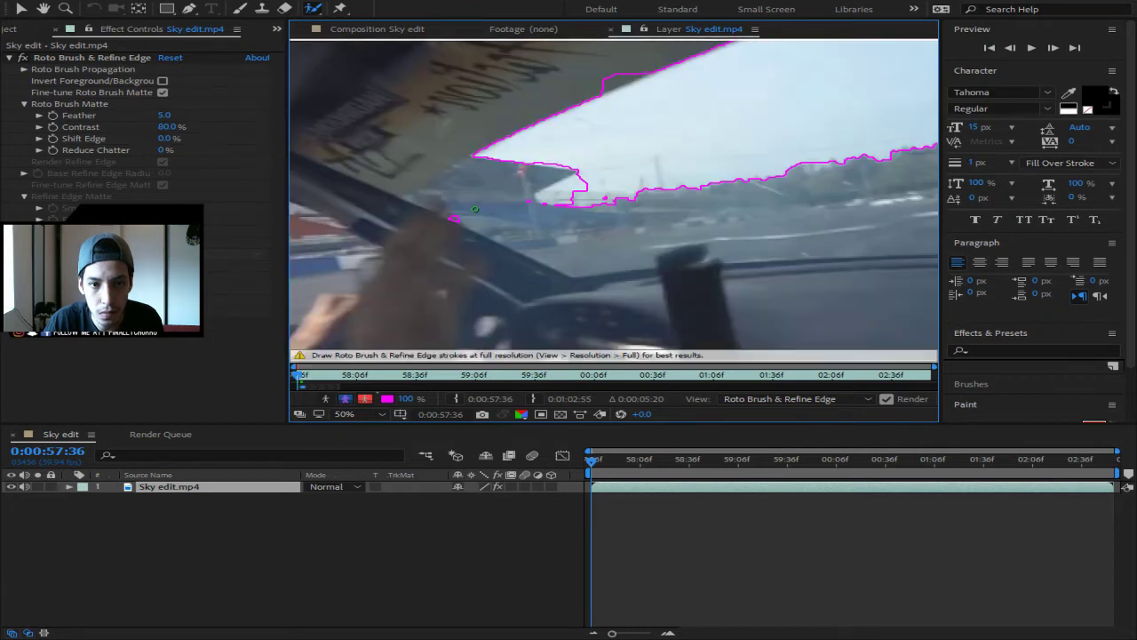
{"action": "left_click_drag", "start_coordinate": [547, 205], "coordinate": [455, 219]}
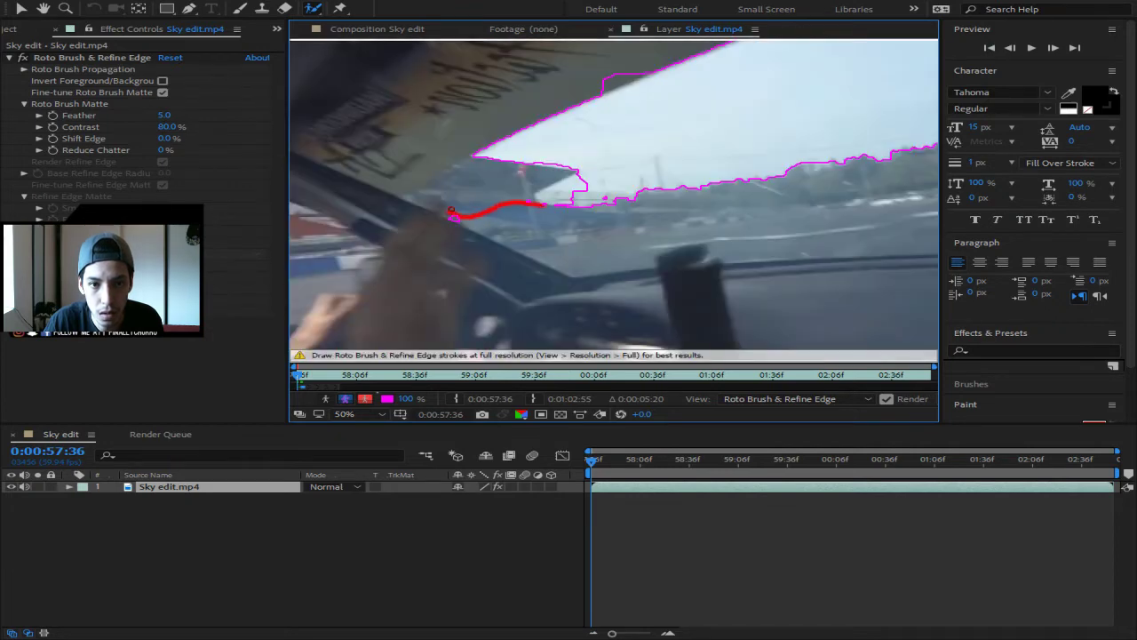
{"action": "mouse_move", "coordinate": [581, 101]}
{"action": "left_mouse_down"}
{"action": "mouse_move", "coordinate": [650, 67]}
{"action": "mouse_move", "coordinate": [580, 86]}
{"action": "mouse_move", "coordinate": [649, 71]}
{"action": "left_mouse_up"}
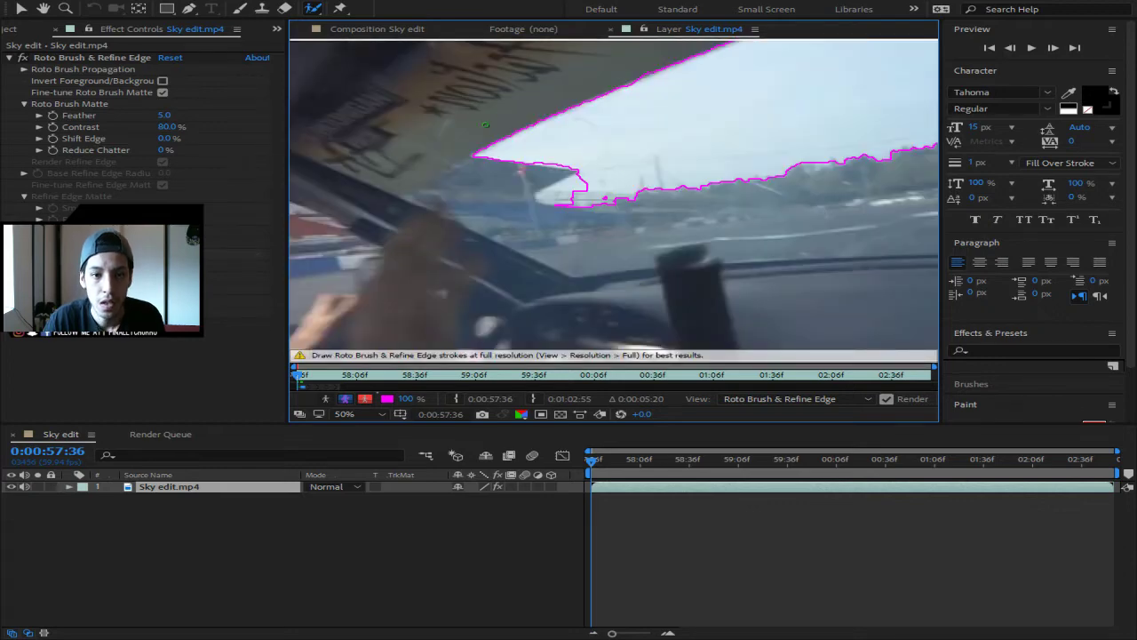
{"action": "mouse_move", "coordinate": [610, 196]}
{"action": "left_mouse_down"}
{"action": "mouse_move", "coordinate": [573, 197]}
{"action": "mouse_move", "coordinate": [569, 183]}
{"action": "mouse_move", "coordinate": [586, 185]}
{"action": "left_mouse_up"}
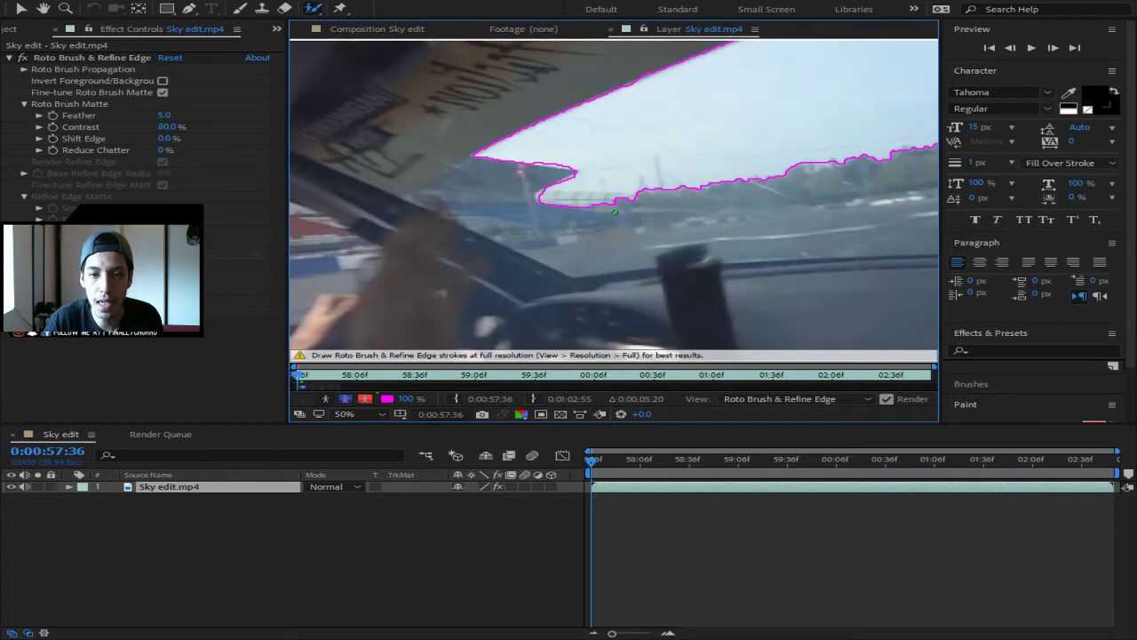
{"action": "scroll", "coordinate": [671, 155], "scroll_direction": "up", "scroll_amount": 4}
{"action": "scroll", "coordinate": [672, 154], "scroll_direction": "down", "scroll_amount": 6}
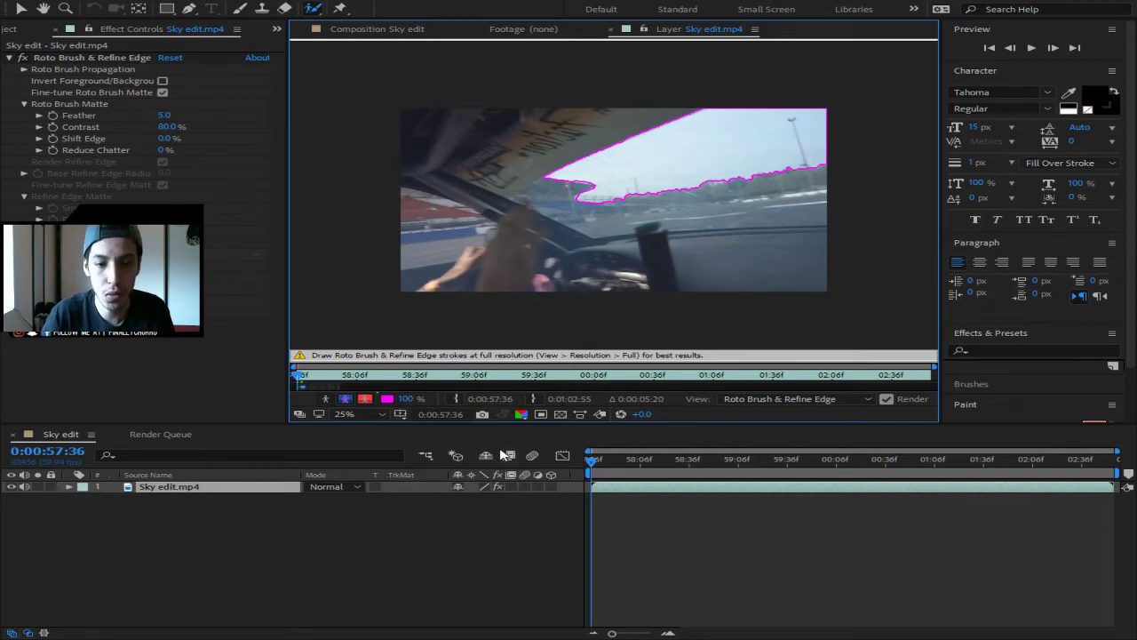
- Preview the roto matte, return to the first frame, and step forward to 0:00:57:37
{"action": "key", "text": "space"}
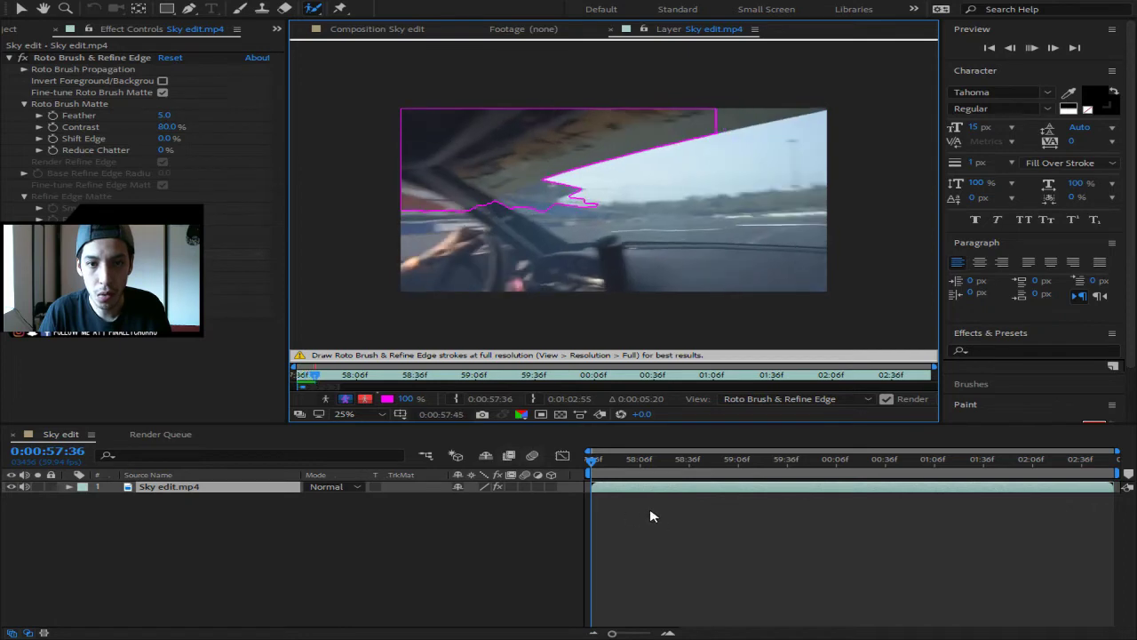
{"action": "key", "text": "space"}
{"action": "left_click_drag", "start_coordinate": [606, 459], "coordinate": [590, 464]}
{"action": "key", "text": "space"}
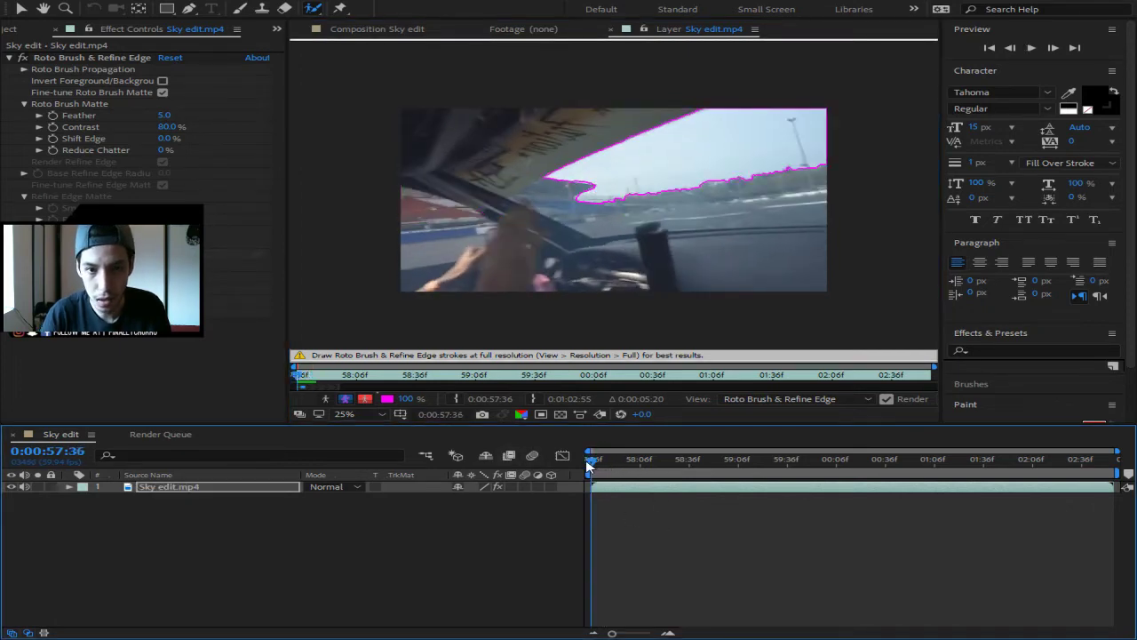
{"action": "left_click", "coordinate": [1053, 48]}
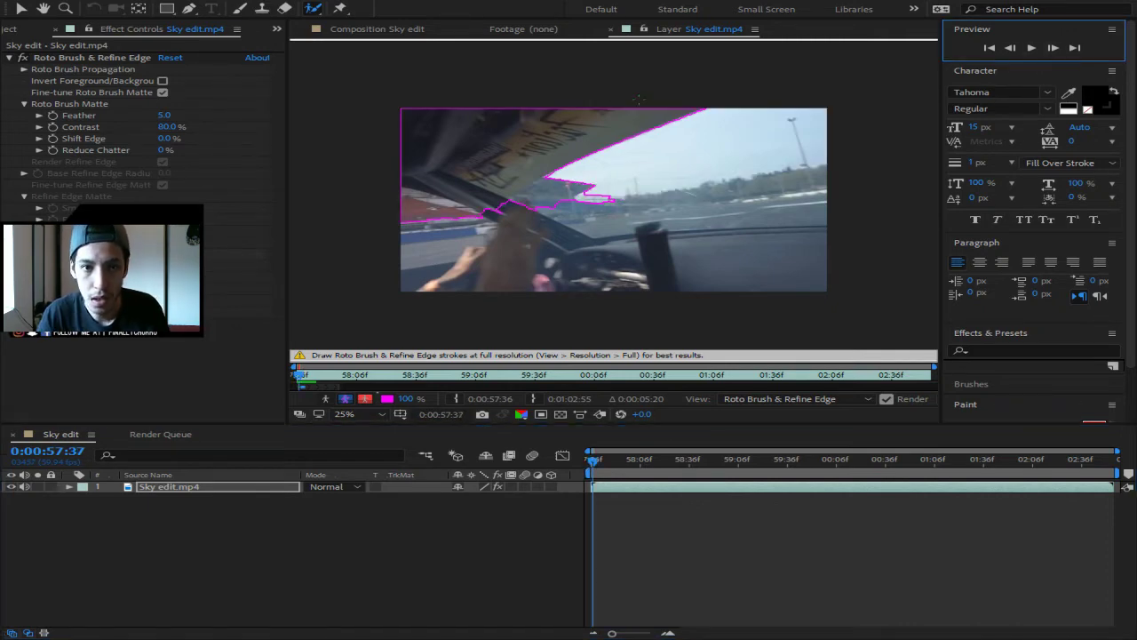
- Add sky, subtract the sticker, and smooth the matte's left edge along the roofline
{"action": "mouse_move", "coordinate": [826, 151]}
{"action": "left_mouse_down"}
{"action": "mouse_move", "coordinate": [665, 174]}
{"action": "mouse_move", "coordinate": [617, 168]}
{"action": "mouse_move", "coordinate": [760, 108]}
{"action": "left_mouse_up"}
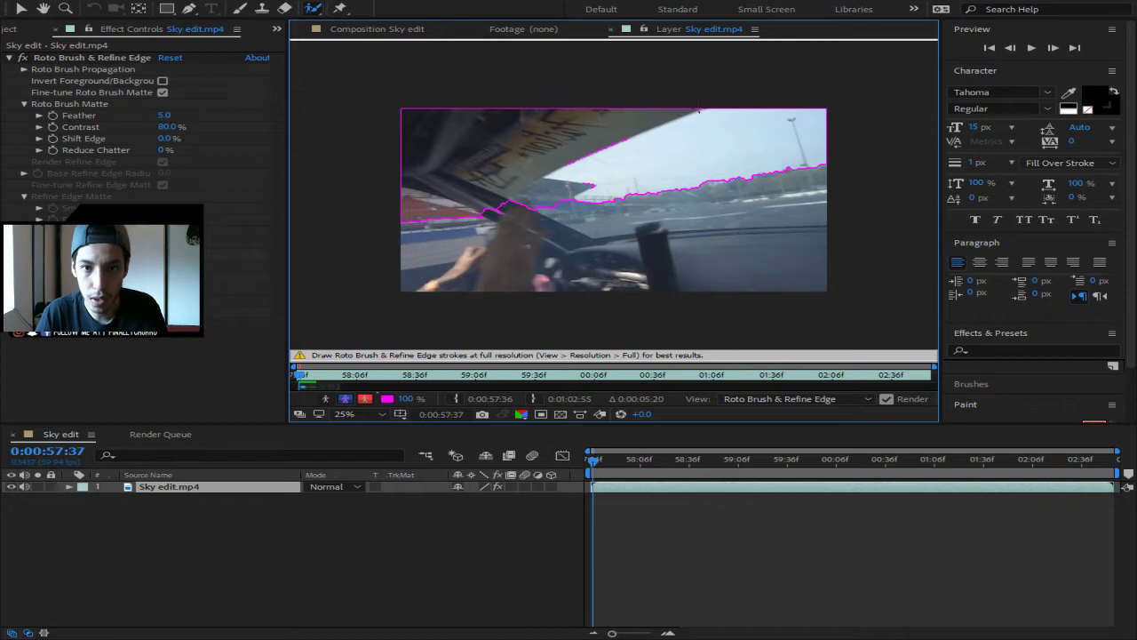
{"action": "mouse_move", "coordinate": [700, 111]}
{"action": "left_mouse_down"}
{"action": "mouse_move", "coordinate": [545, 175]}
{"action": "mouse_move", "coordinate": [590, 186]}
{"action": "mouse_move", "coordinate": [544, 208]}
{"action": "mouse_move", "coordinate": [413, 220]}
{"action": "mouse_move", "coordinate": [397, 208]}
{"action": "left_mouse_up"}
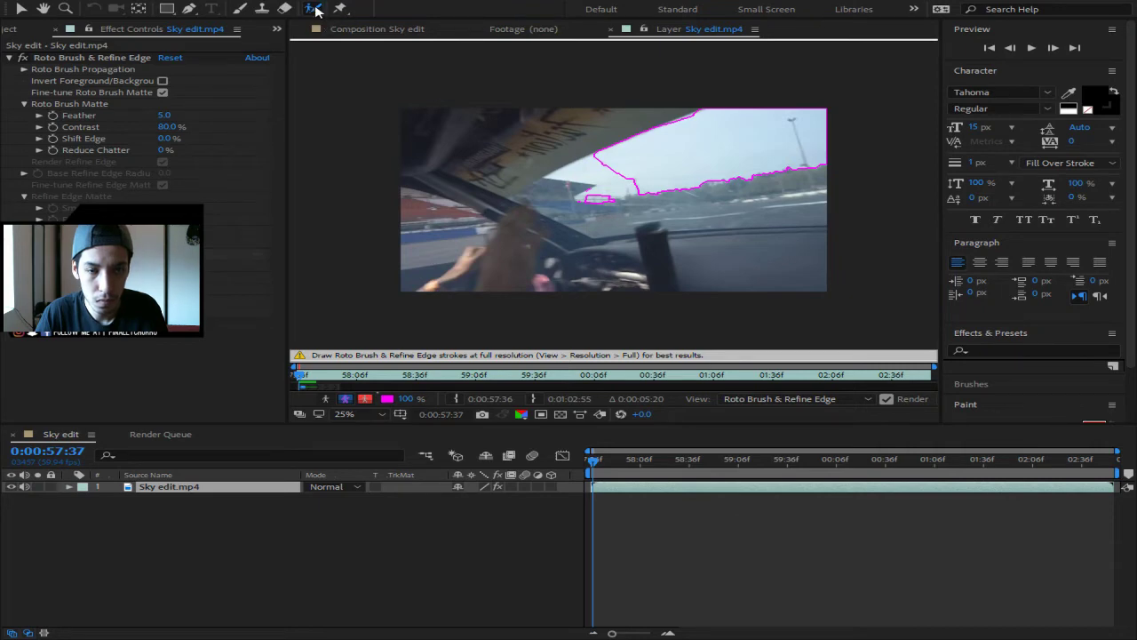
{"action": "mouse_move", "coordinate": [655, 187]}
{"action": "left_mouse_down"}
{"action": "mouse_move", "coordinate": [578, 197]}
{"action": "mouse_move", "coordinate": [616, 181]}
{"action": "mouse_move", "coordinate": [565, 175]}
{"action": "mouse_move", "coordinate": [581, 158]}
{"action": "mouse_move", "coordinate": [554, 174]}
{"action": "mouse_move", "coordinate": [591, 161]}
{"action": "left_mouse_up"}
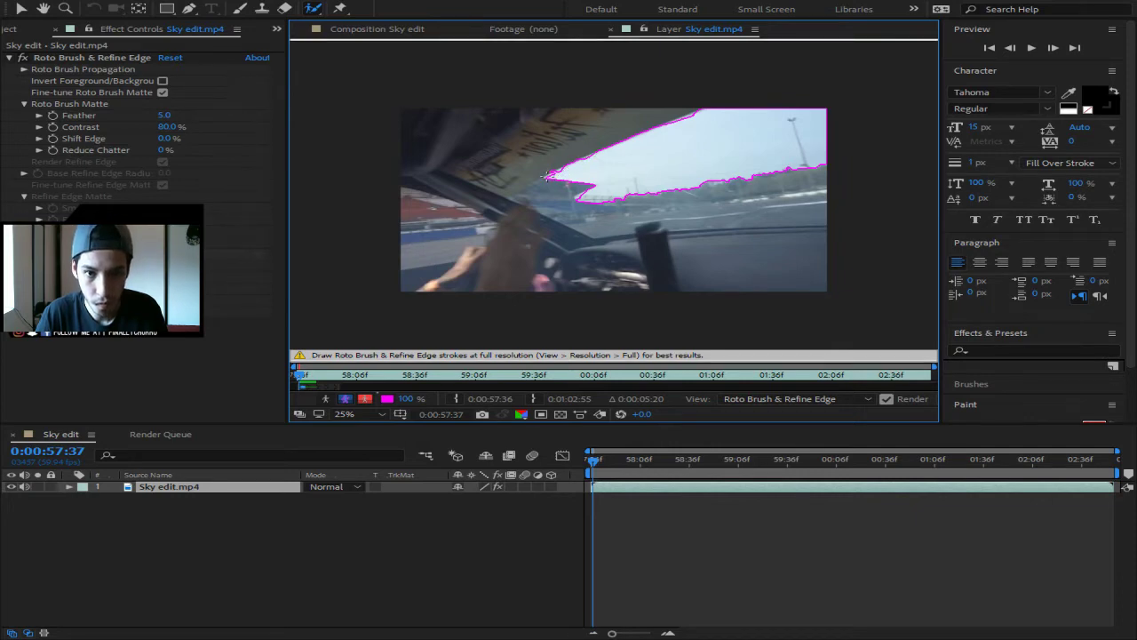
{"action": "left_click_drag", "start_coordinate": [548, 175], "coordinate": [583, 163]}
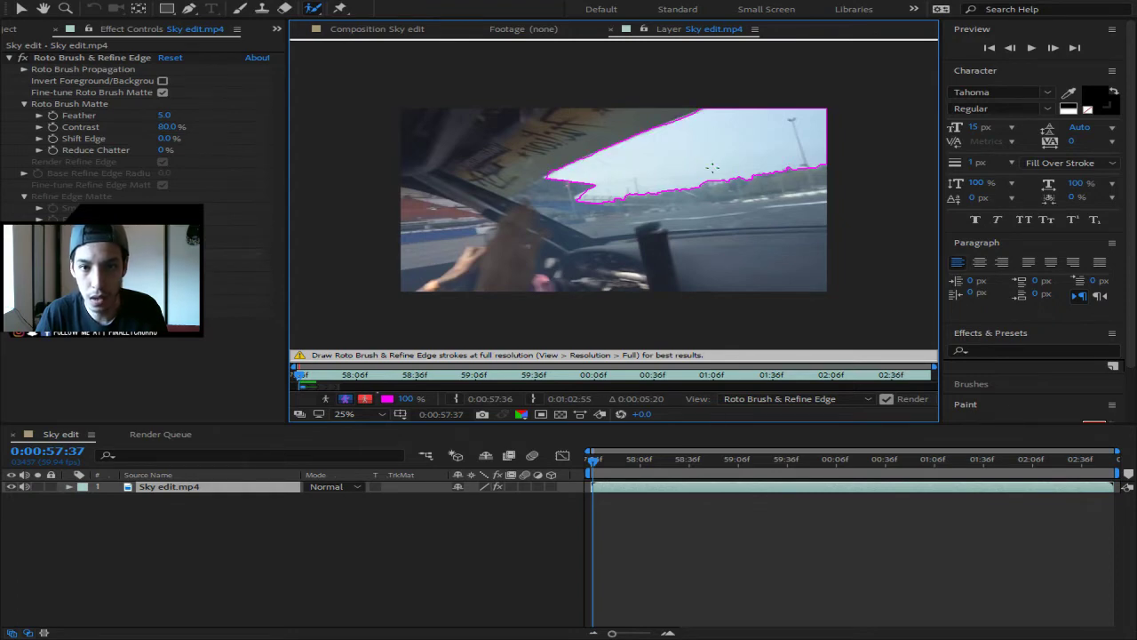
- On the next frame, add the sky and Alt-subtract the car roof and dashboard
{"action": "left_click", "coordinate": [1053, 48]}
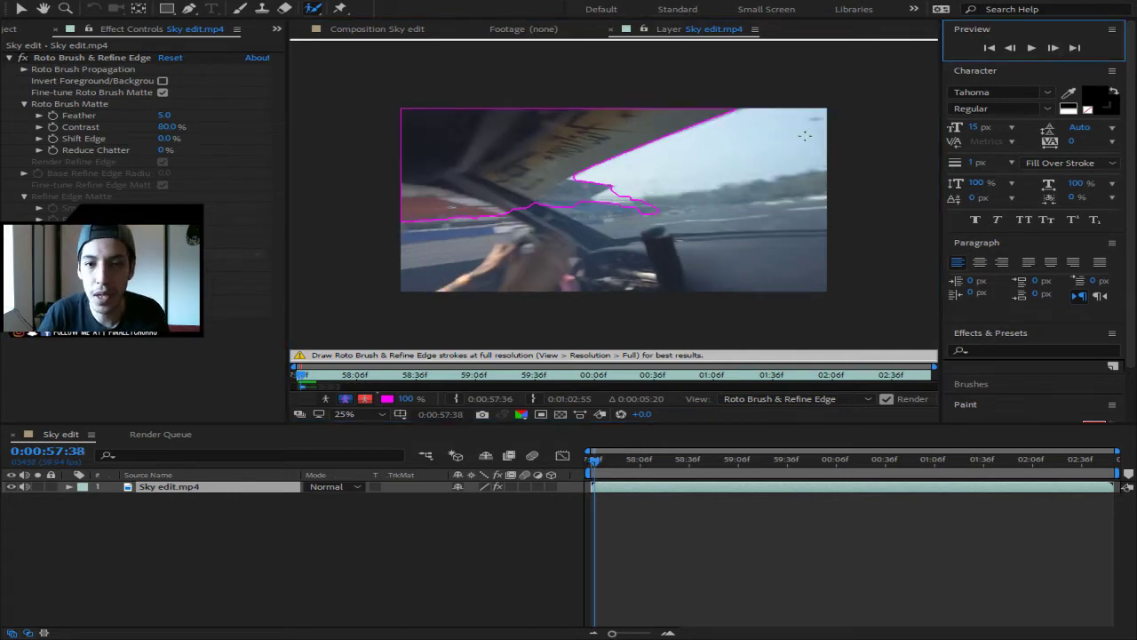
{"action": "mouse_move", "coordinate": [816, 129]}
{"action": "left_mouse_down"}
{"action": "mouse_move", "coordinate": [786, 158]}
{"action": "mouse_move", "coordinate": [641, 187]}
{"action": "left_mouse_up"}
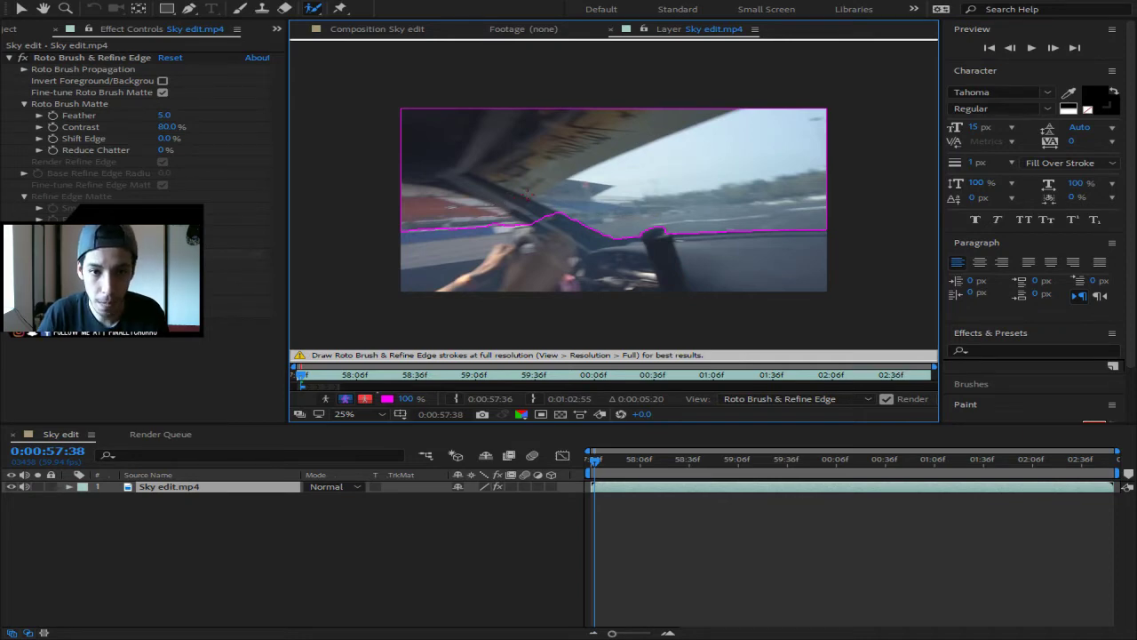
{"action": "left_click_drag", "start_coordinate": [562, 184], "coordinate": [724, 113]}
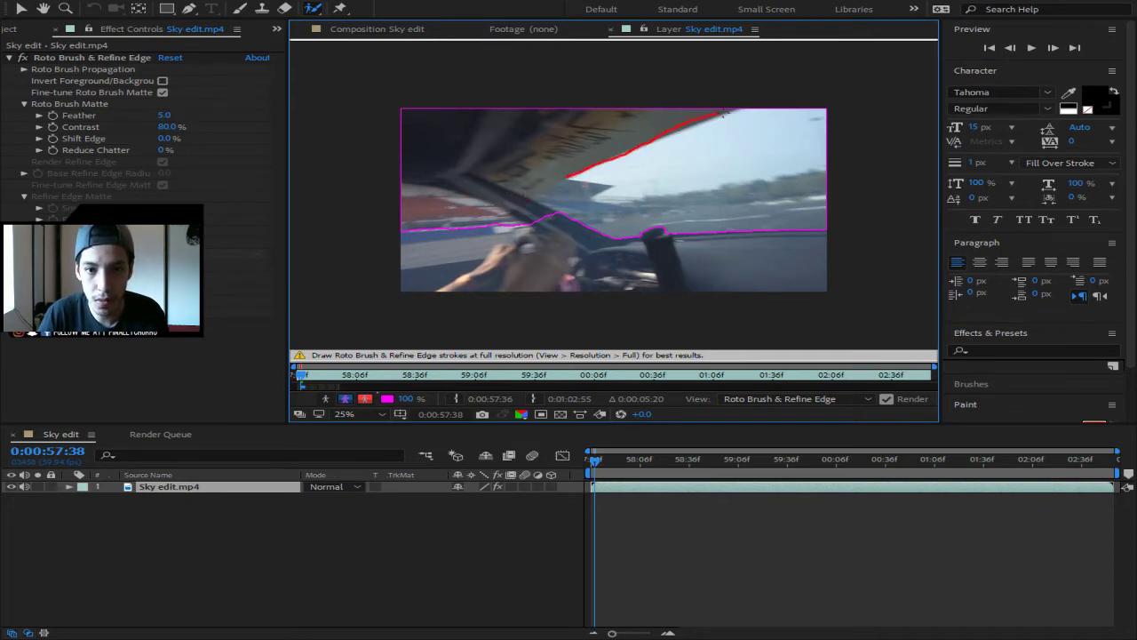
{"action": "mouse_move", "coordinate": [604, 160]}
{"action": "left_mouse_down"}
{"action": "mouse_move", "coordinate": [568, 176]}
{"action": "mouse_move", "coordinate": [609, 185]}
{"action": "mouse_move", "coordinate": [591, 198]}
{"action": "mouse_move", "coordinate": [626, 197]}
{"action": "mouse_move", "coordinate": [840, 164]}
{"action": "left_mouse_up"}
{"action": "mouse_move", "coordinate": [636, 197]}
{"action": "left_mouse_down"}
{"action": "mouse_move", "coordinate": [563, 202]}
{"action": "mouse_move", "coordinate": [593, 119]}
{"action": "mouse_move", "coordinate": [451, 139]}
{"action": "mouse_move", "coordinate": [482, 126]}
{"action": "left_mouse_up"}
{"action": "left_click_drag", "start_coordinate": [560, 166], "coordinate": [584, 191]}
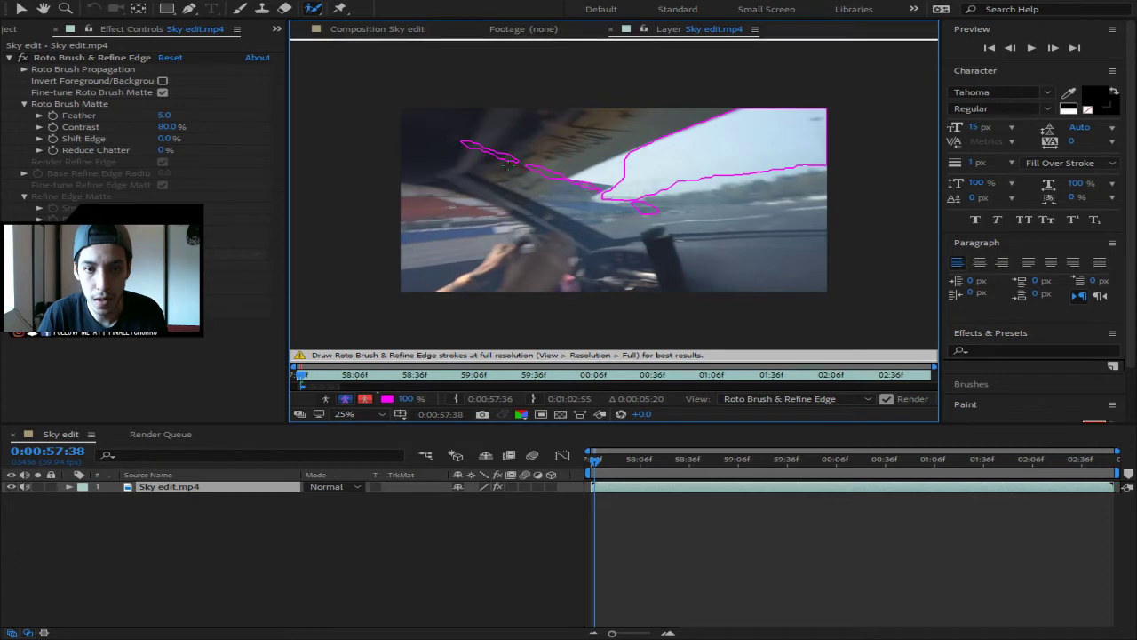
{"action": "mouse_move", "coordinate": [553, 182]}
{"action": "left_mouse_down"}
{"action": "mouse_move", "coordinate": [450, 135]}
{"action": "mouse_move", "coordinate": [594, 187]}
{"action": "left_mouse_up"}
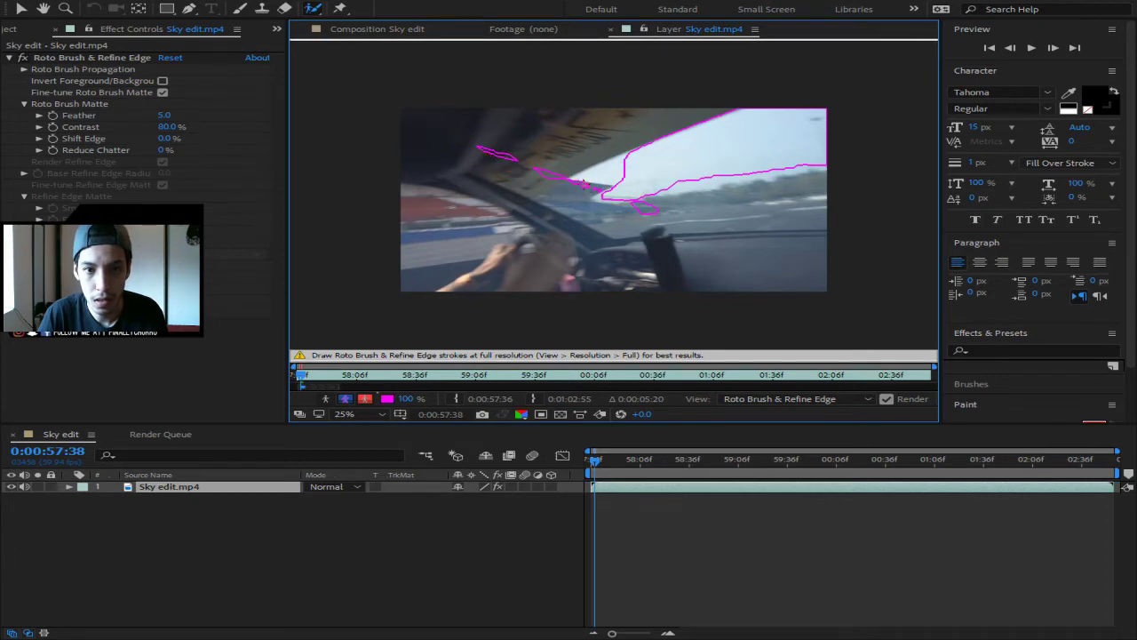
{"action": "left_click_drag", "start_coordinate": [479, 146], "coordinate": [513, 158]}
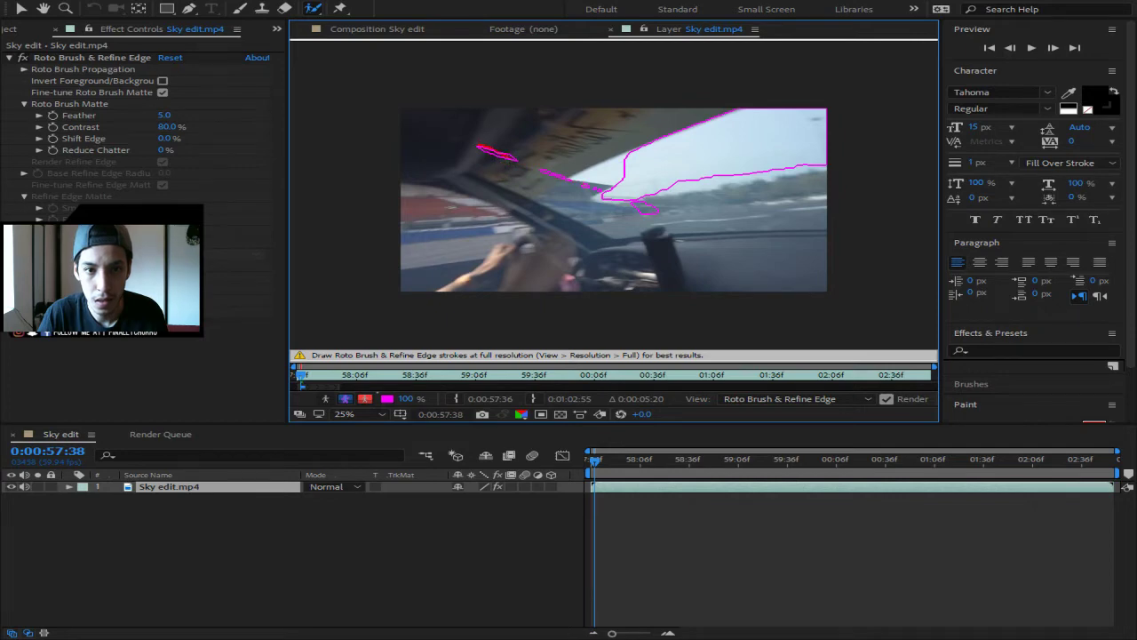
{"action": "left_click_drag", "start_coordinate": [595, 188], "coordinate": [493, 154]}
{"action": "left_click_drag", "start_coordinate": [566, 177], "coordinate": [602, 188]}
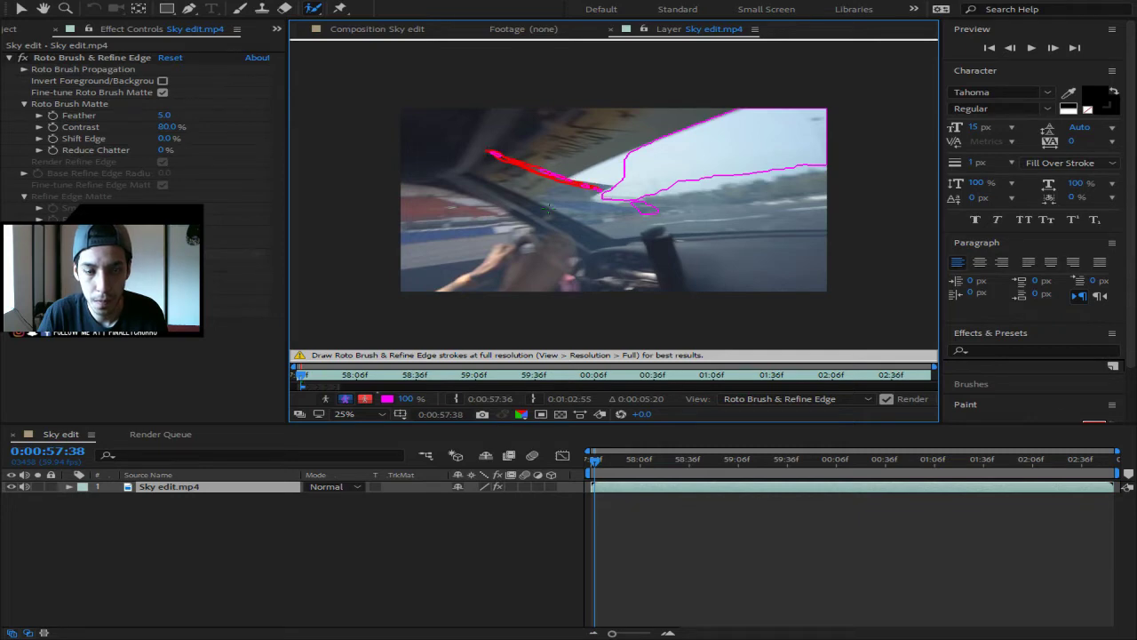
- Remove stray patches, the car's edge area and a small island below the sky outline
{"action": "scroll", "coordinate": [598, 197], "scroll_direction": "up", "scroll_amount": 4}
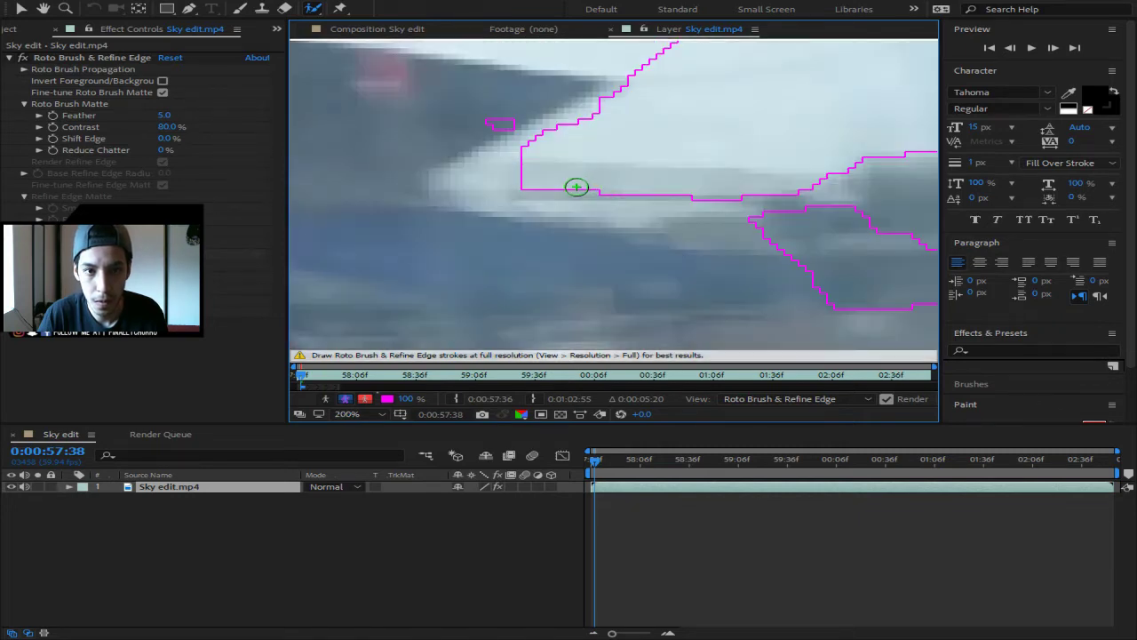
{"action": "scroll", "coordinate": [576, 186], "scroll_direction": "down", "scroll_amount": 1}
{"action": "left_click_drag", "start_coordinate": [564, 161], "coordinate": [518, 168]}
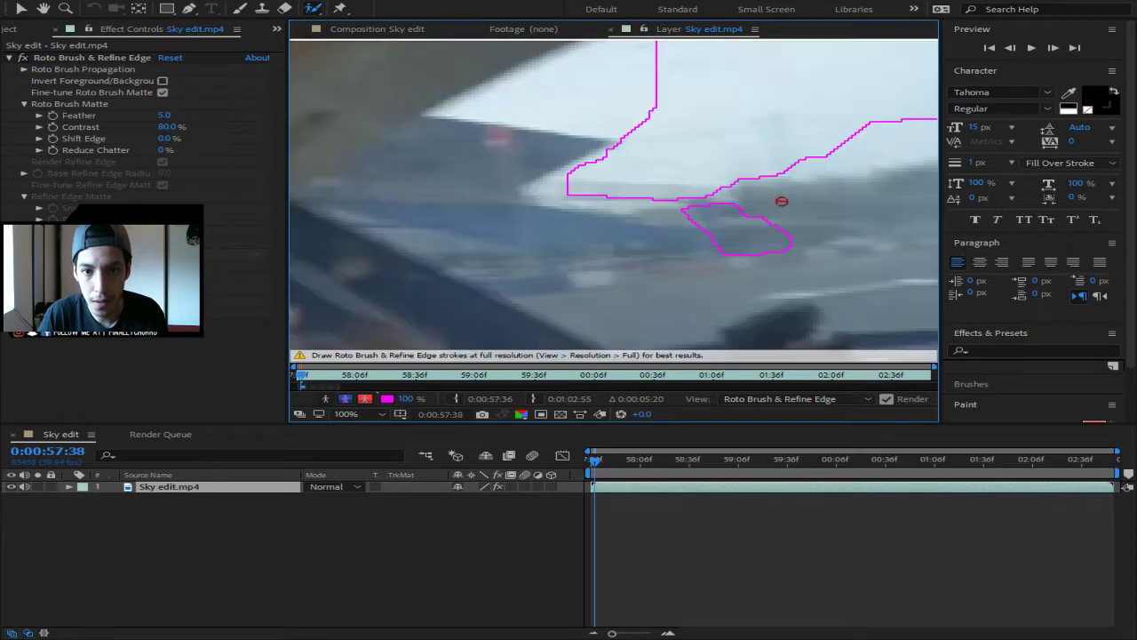
{"action": "mouse_move", "coordinate": [782, 200]}
{"action": "left_mouse_down"}
{"action": "mouse_move", "coordinate": [668, 225]}
{"action": "mouse_move", "coordinate": [734, 259]}
{"action": "mouse_move", "coordinate": [784, 241]}
{"action": "mouse_move", "coordinate": [698, 240]}
{"action": "left_mouse_up"}
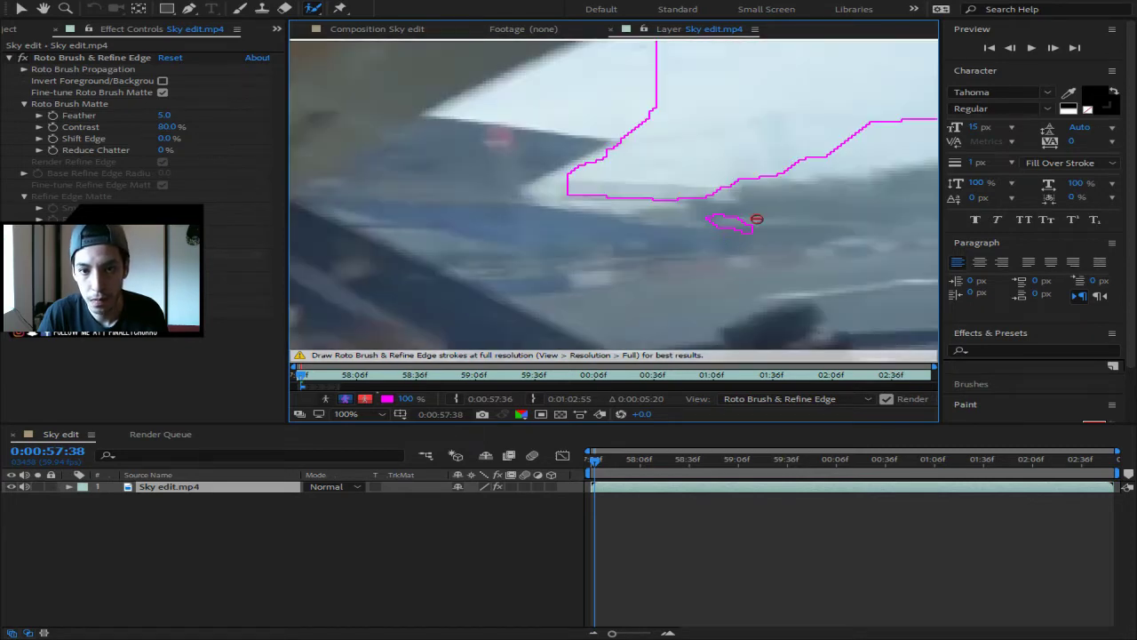
{"action": "mouse_move", "coordinate": [756, 218]}
{"action": "left_mouse_down"}
{"action": "mouse_move", "coordinate": [697, 222]}
{"action": "mouse_move", "coordinate": [752, 231]}
{"action": "left_mouse_up"}
- Add the upper-left sky back, smooth that edge, and trim the left tip off the roof
{"action": "left_click_drag", "start_coordinate": [624, 134], "coordinate": [472, 104]}
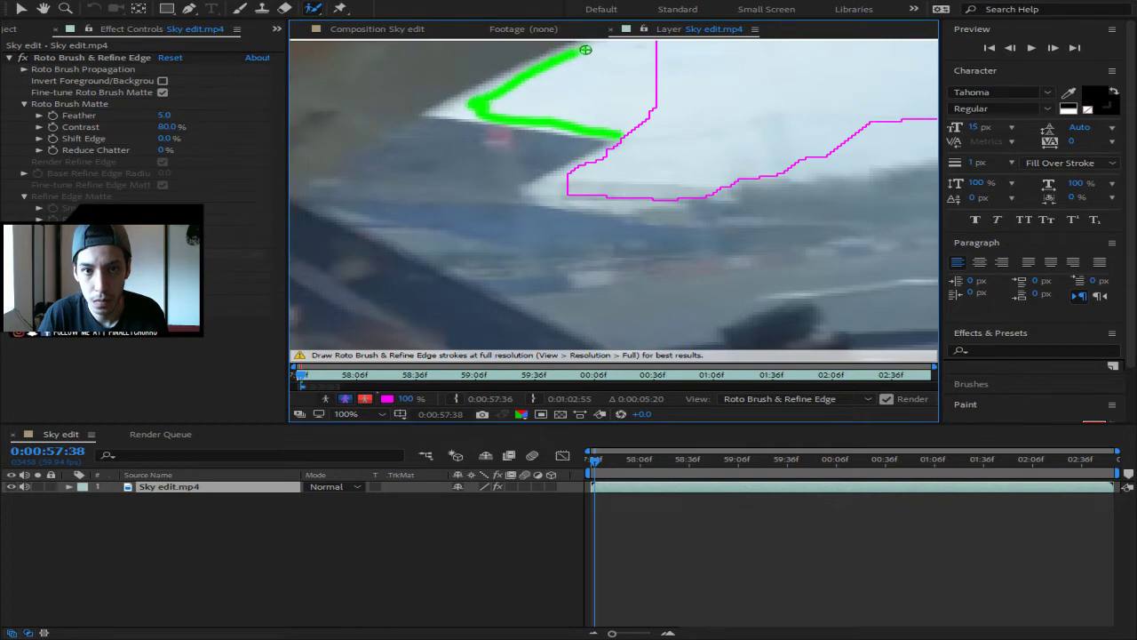
{"action": "scroll", "coordinate": [652, 122], "scroll_direction": "up", "scroll_amount": 5}
{"action": "scroll", "coordinate": [696, 129], "scroll_direction": "down", "scroll_amount": 7}
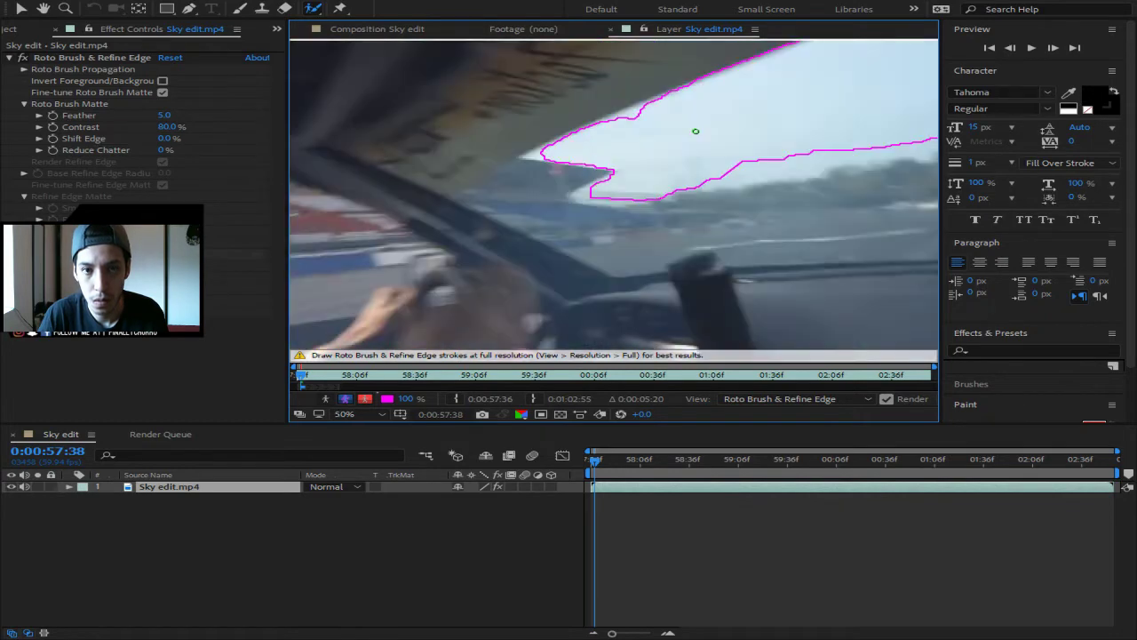
{"action": "left_click_drag", "start_coordinate": [736, 65], "coordinate": [597, 123]}
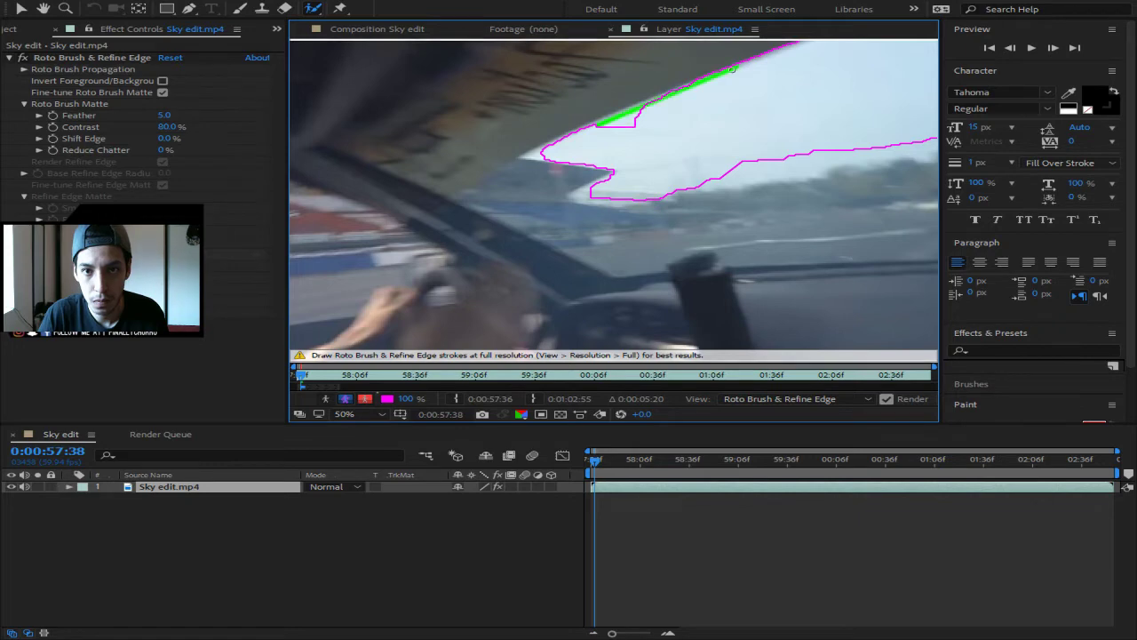
{"action": "left_click_drag", "start_coordinate": [520, 155], "coordinate": [624, 139]}
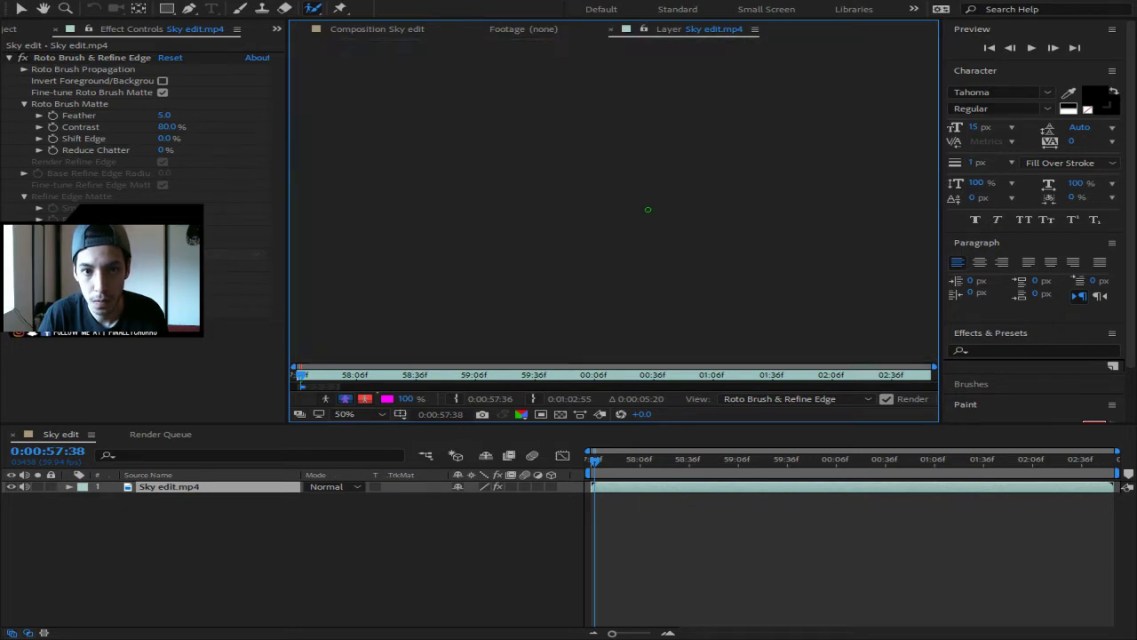
{"action": "mouse_move", "coordinate": [617, 167]}
{"action": "left_mouse_down"}
{"action": "mouse_move", "coordinate": [570, 192]}
{"action": "mouse_move", "coordinate": [615, 173]}
{"action": "left_mouse_up"}
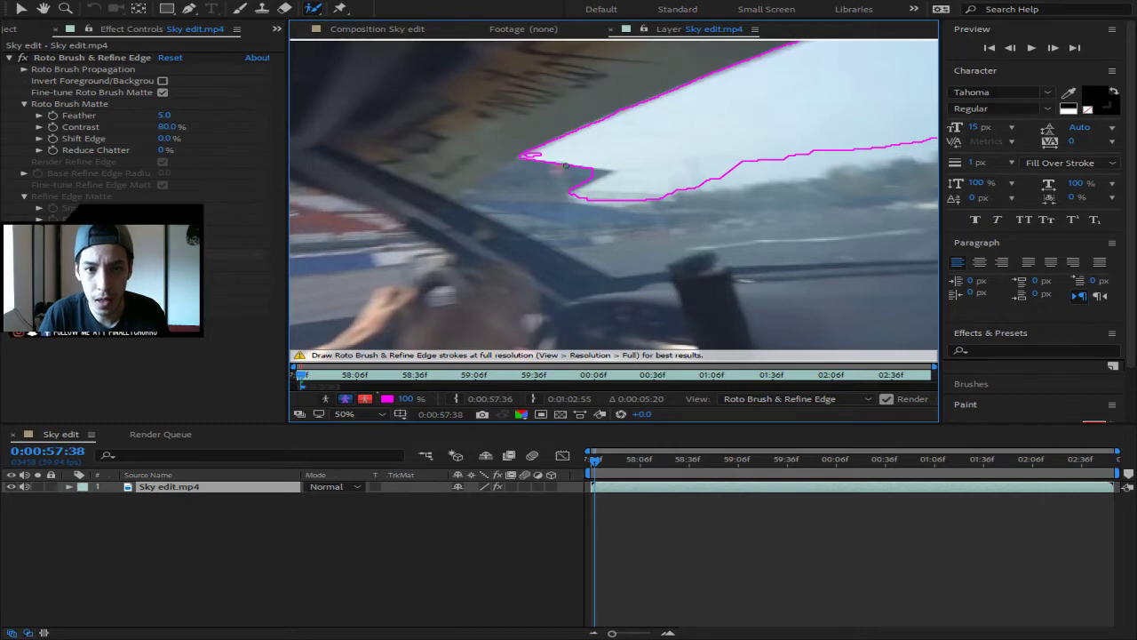
{"action": "left_click_drag", "start_coordinate": [544, 156], "coordinate": [528, 155]}
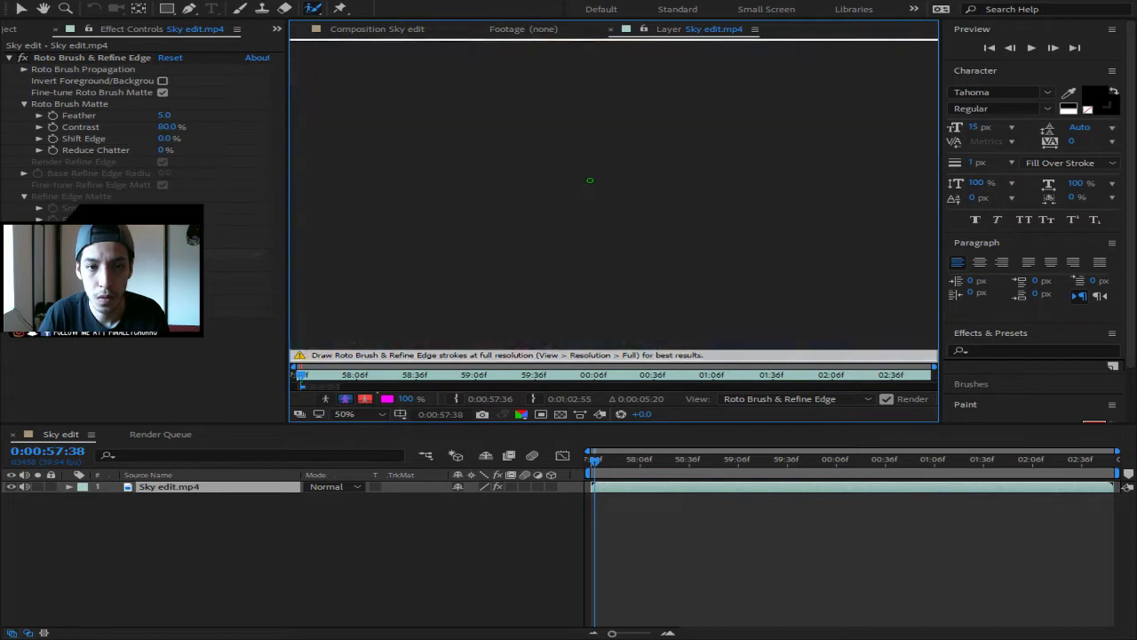
{"action": "scroll", "coordinate": [685, 197], "scroll_direction": "down", "scroll_amount": 1}
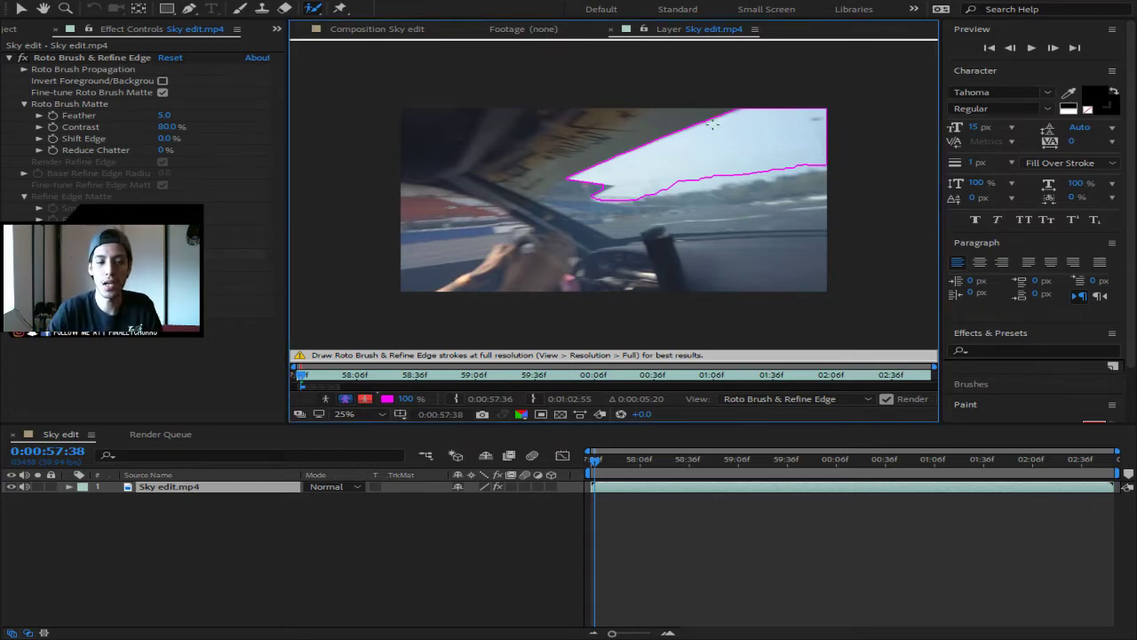
- Step back and forth between neighbouring frames to compare the matte, ending on 0:00:57:38
{"action": "left_click", "coordinate": [1010, 48]}
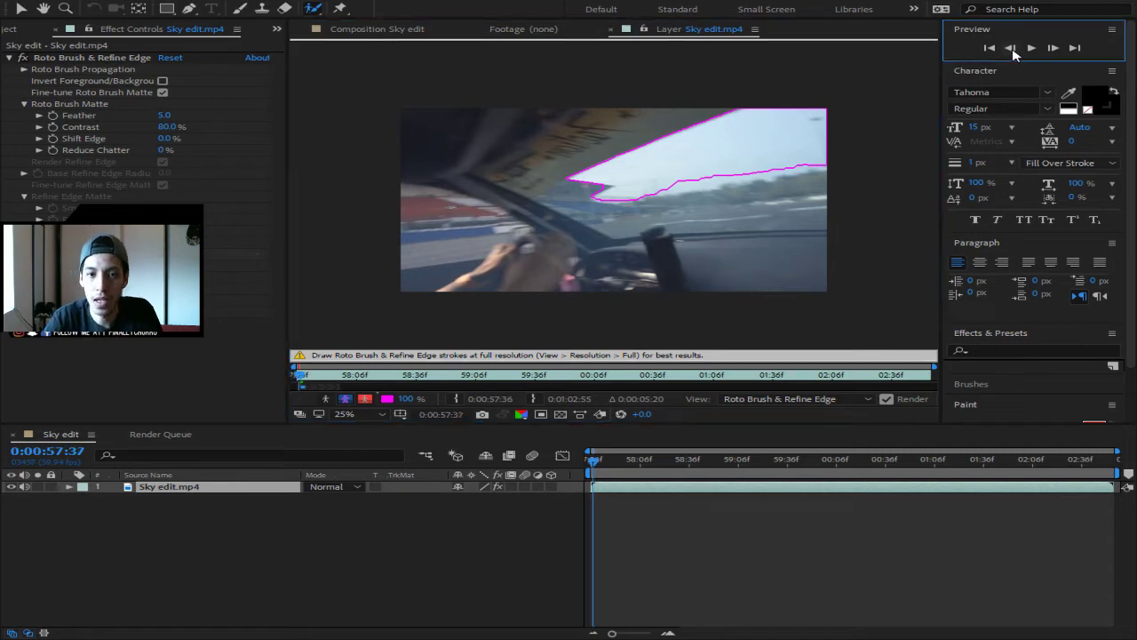
{"action": "left_click", "coordinate": [1010, 48]}
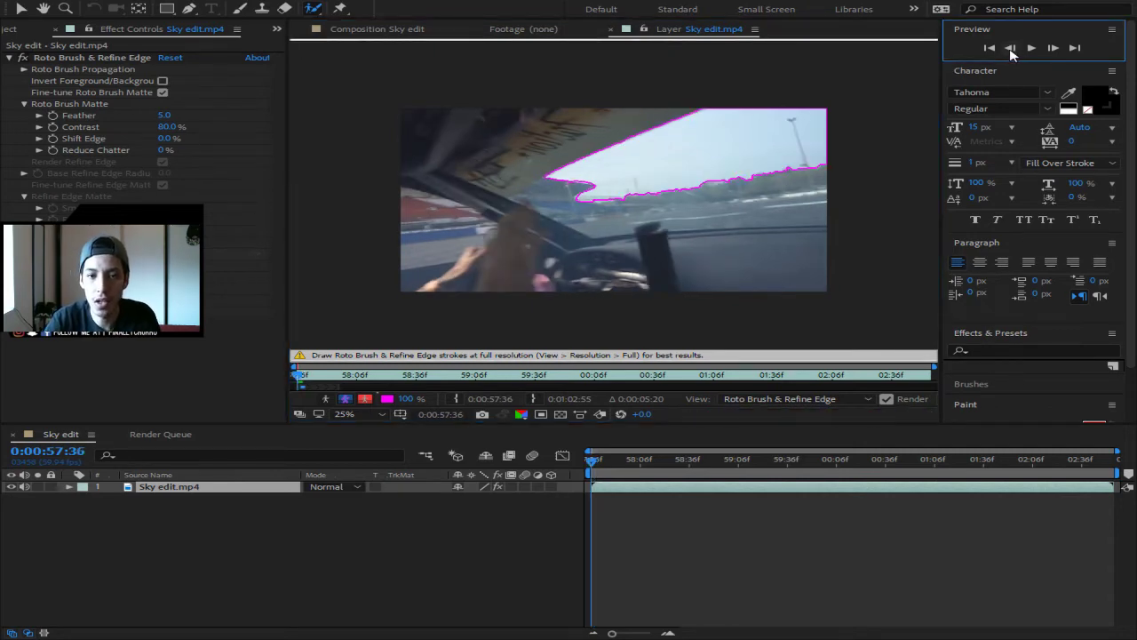
{"action": "left_click", "coordinate": [1053, 48]}
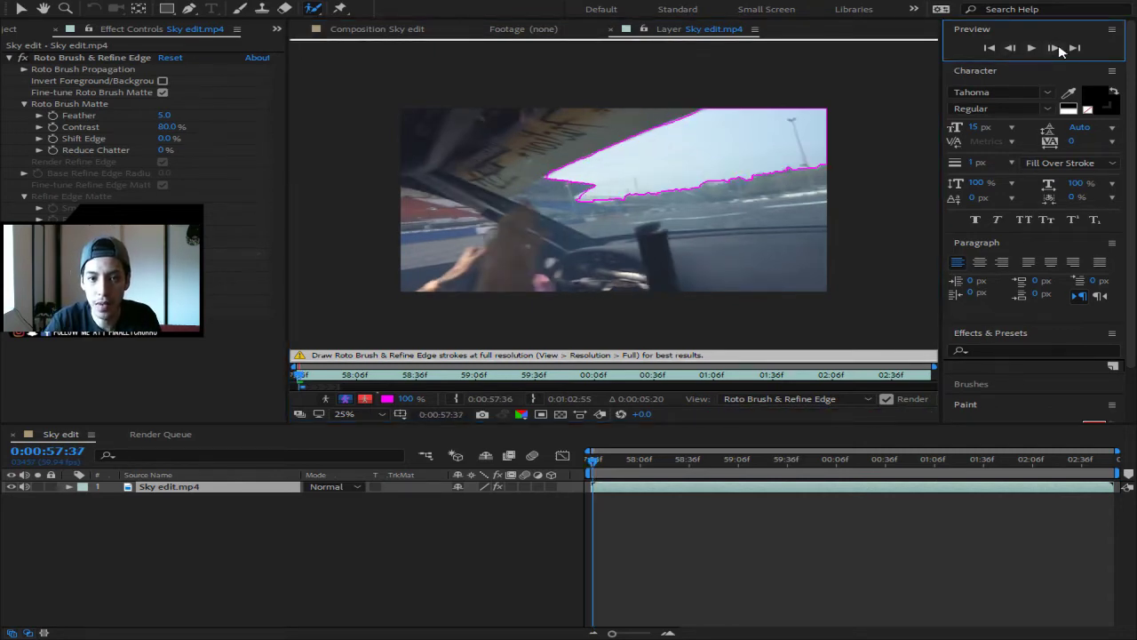
{"action": "left_click", "coordinate": [1055, 49]}
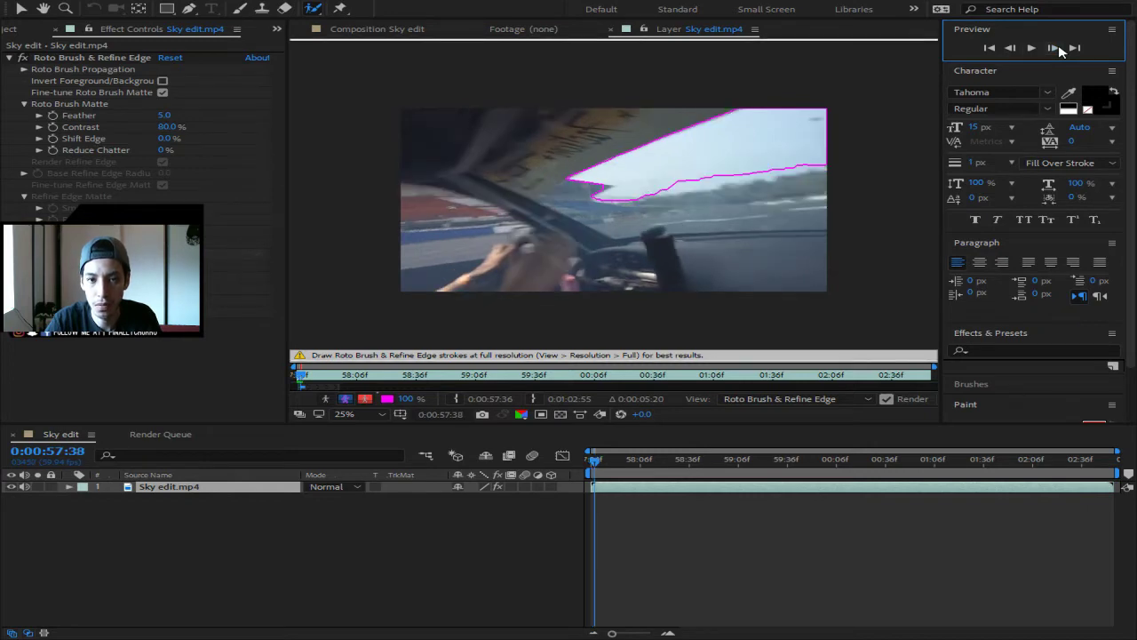
{"action": "left_click", "coordinate": [1010, 48]}
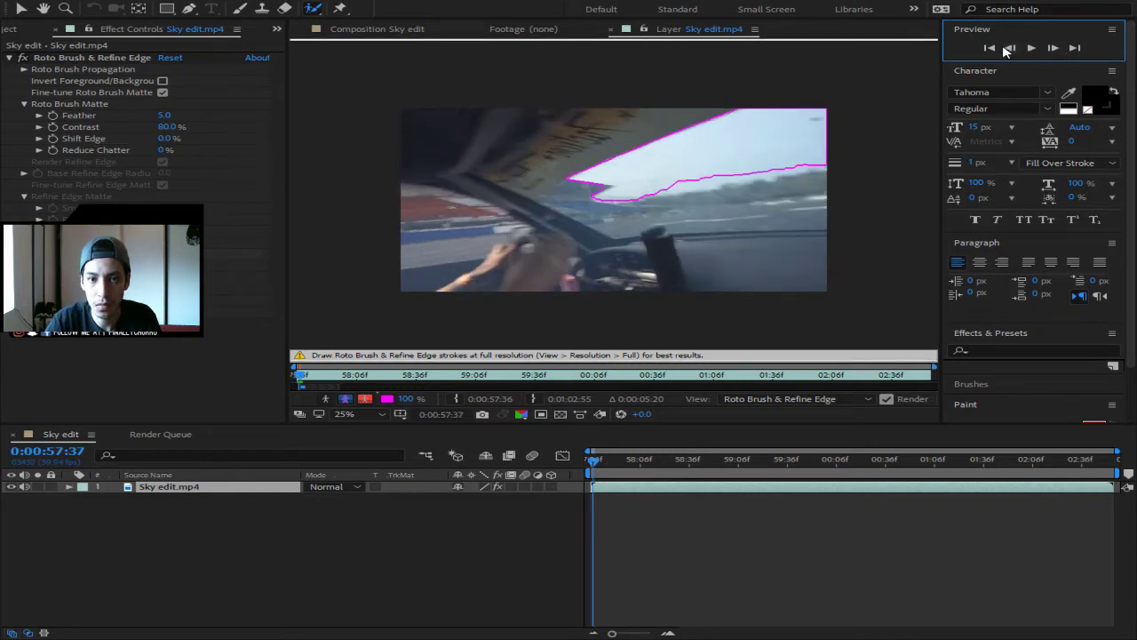
{"action": "left_click", "coordinate": [1054, 48]}
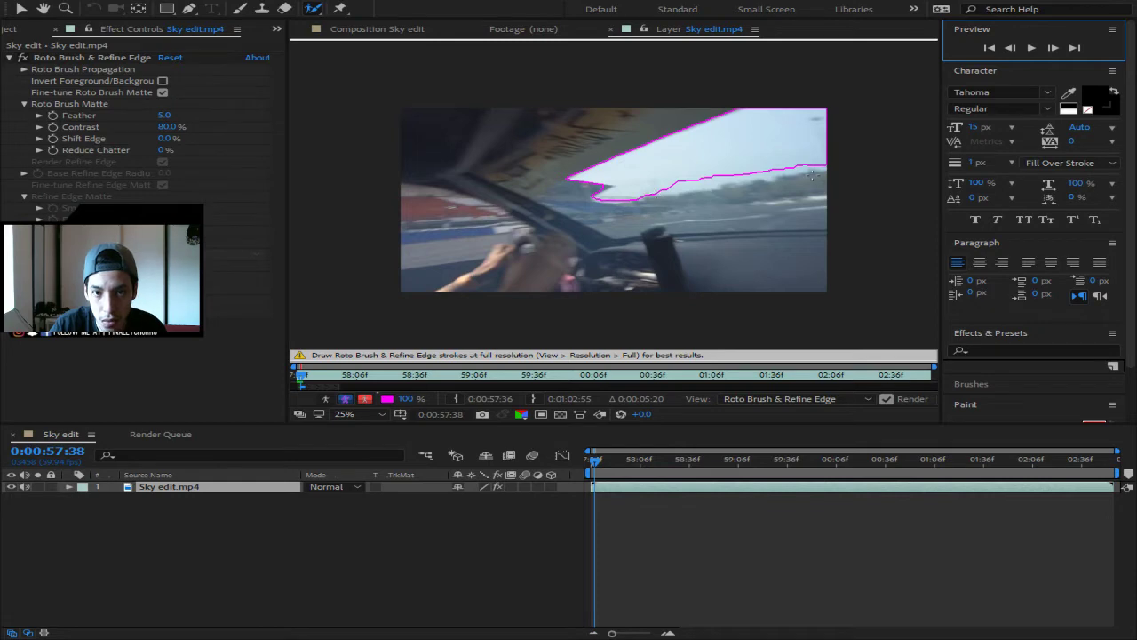
- Lower the matte's right edge to the skyline, then advance to 0:00:57:39
{"action": "left_click_drag", "start_coordinate": [827, 167], "coordinate": [570, 179]}
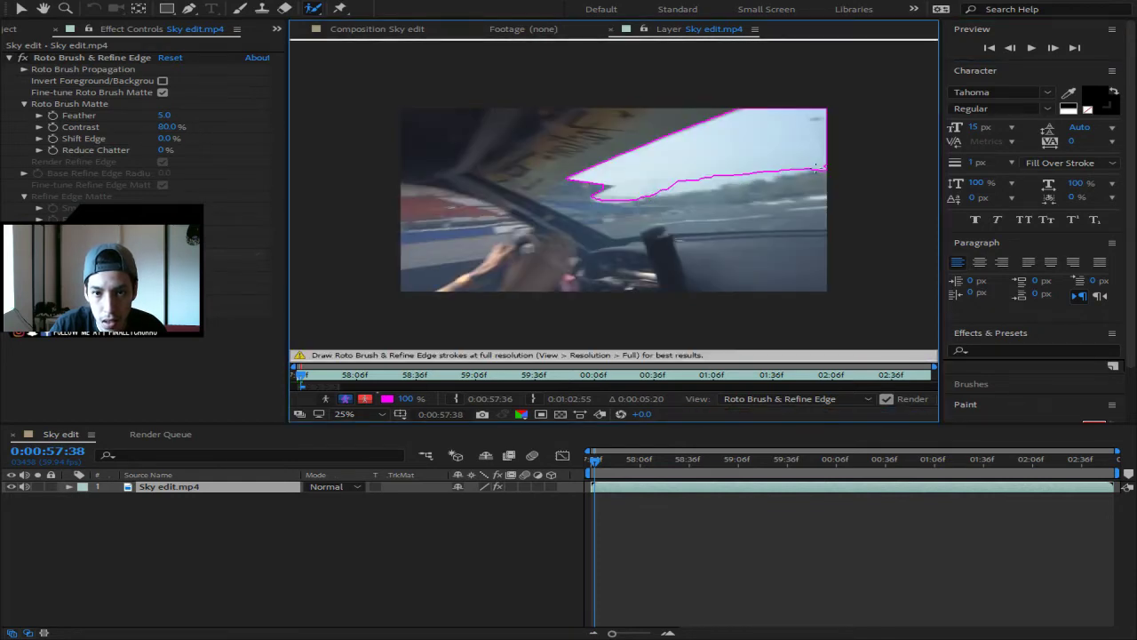
{"action": "left_click_drag", "start_coordinate": [815, 169], "coordinate": [649, 188]}
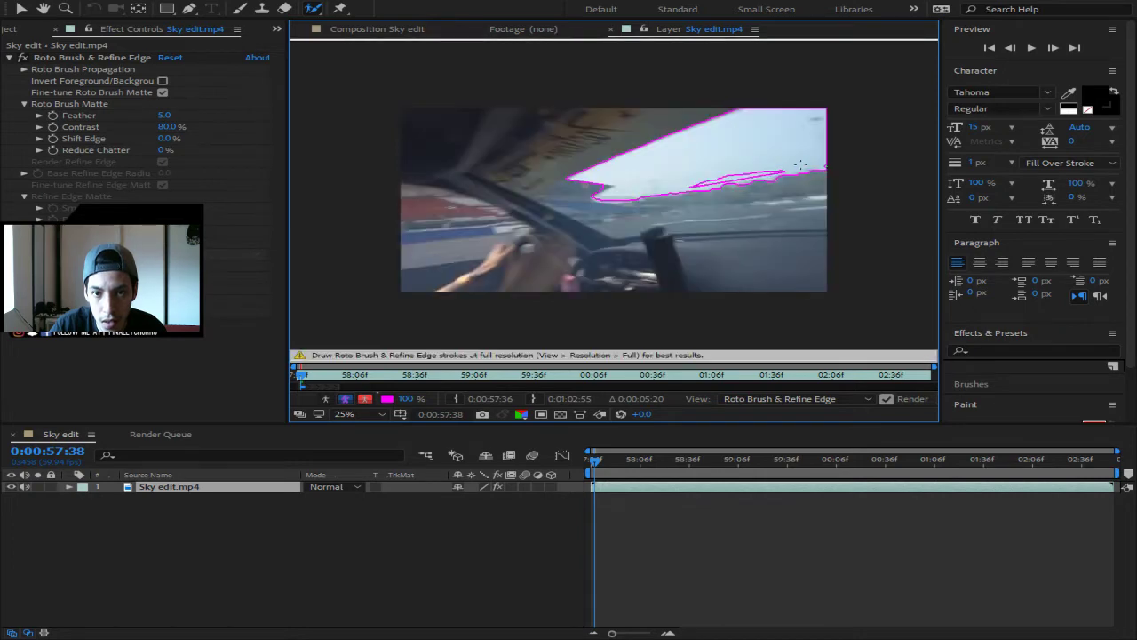
{"action": "mouse_move", "coordinate": [801, 165]}
{"action": "left_mouse_down"}
{"action": "mouse_move", "coordinate": [698, 188]}
{"action": "mouse_move", "coordinate": [782, 169]}
{"action": "left_mouse_up"}
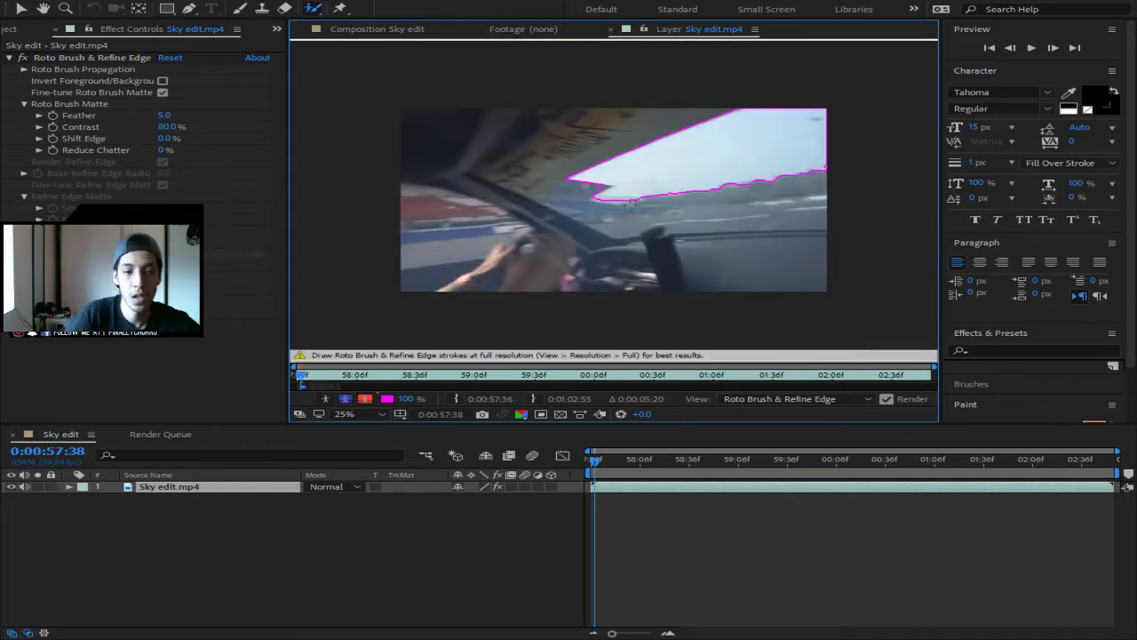
{"action": "left_click", "coordinate": [1052, 48]}
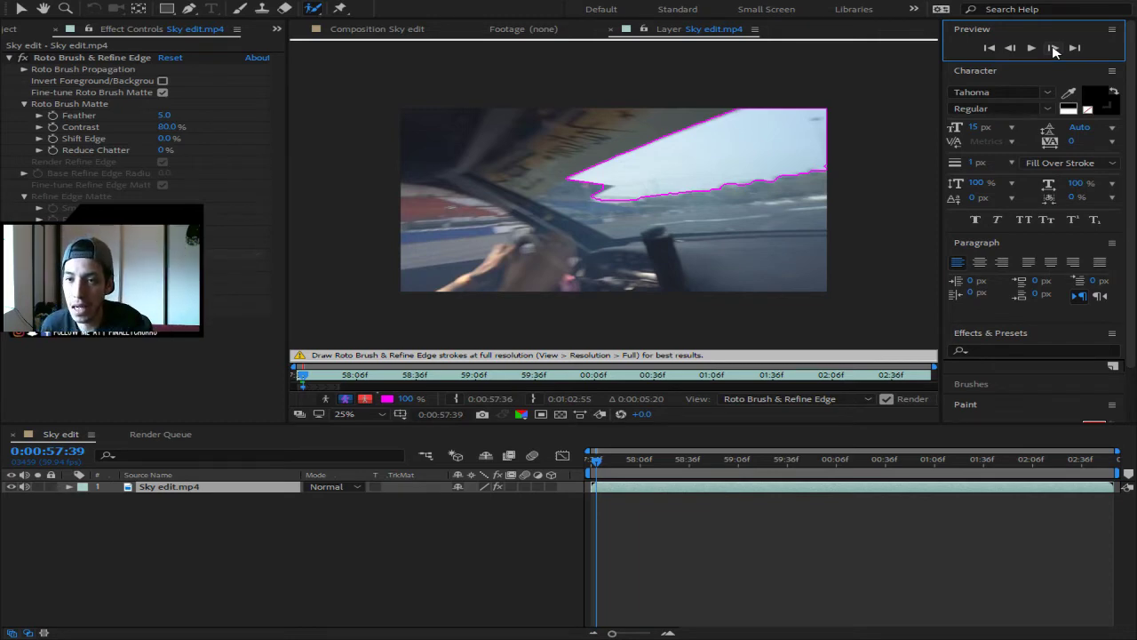
- Step through and preview frames around 0:00:57:44 to inspect the propagated matte
{"action": "left_click", "coordinate": [1053, 49]}
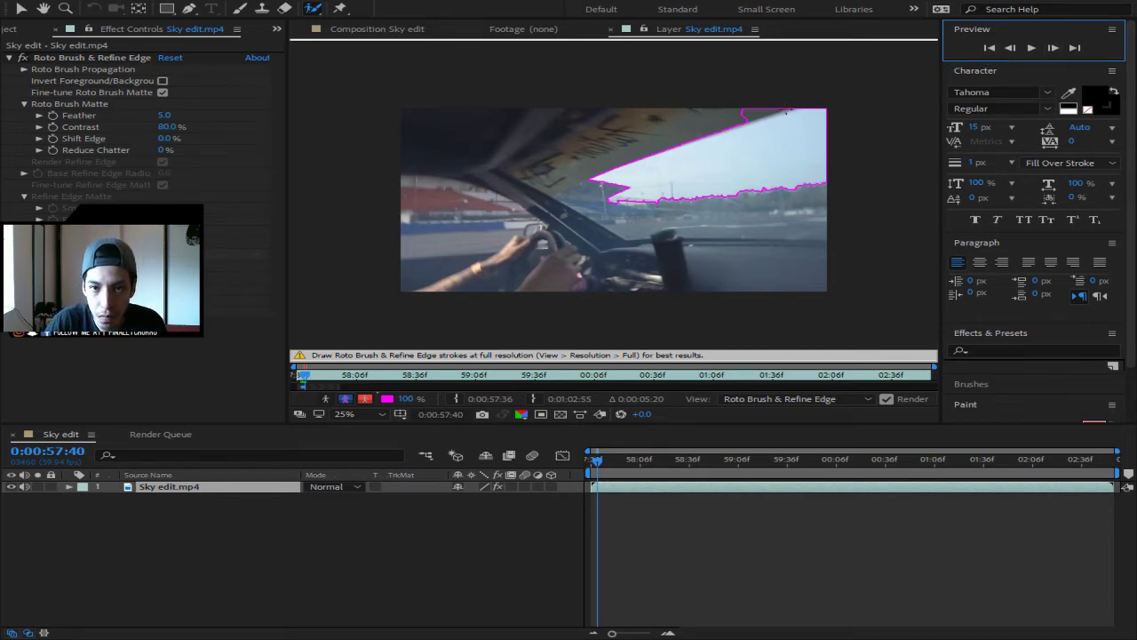
{"action": "left_click", "coordinate": [729, 134]}
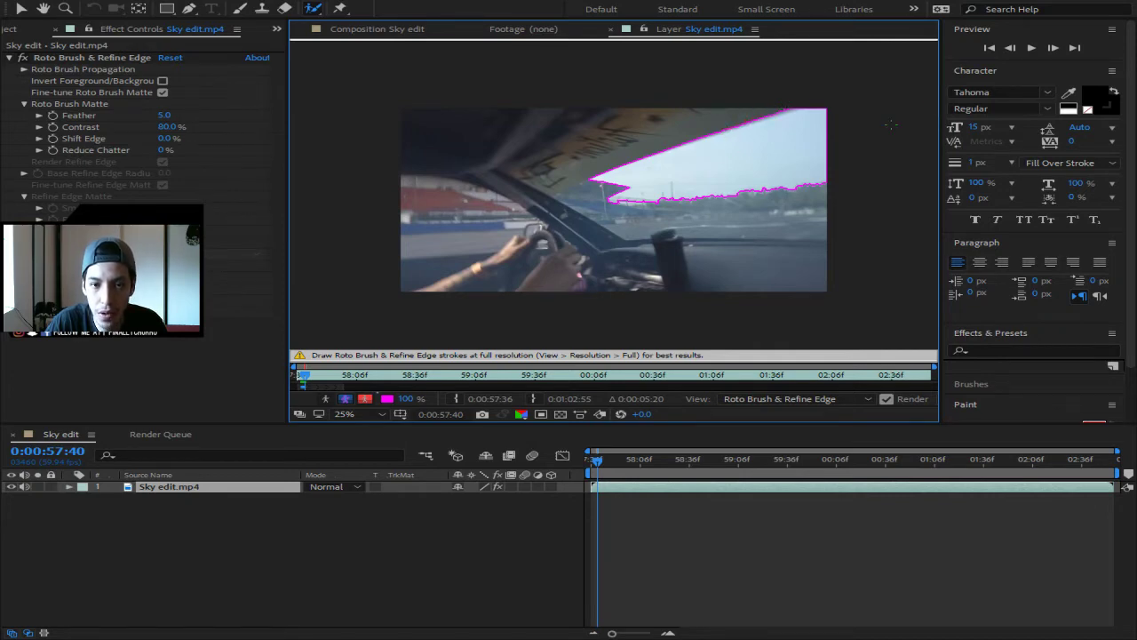
{"action": "left_click", "coordinate": [1052, 48]}
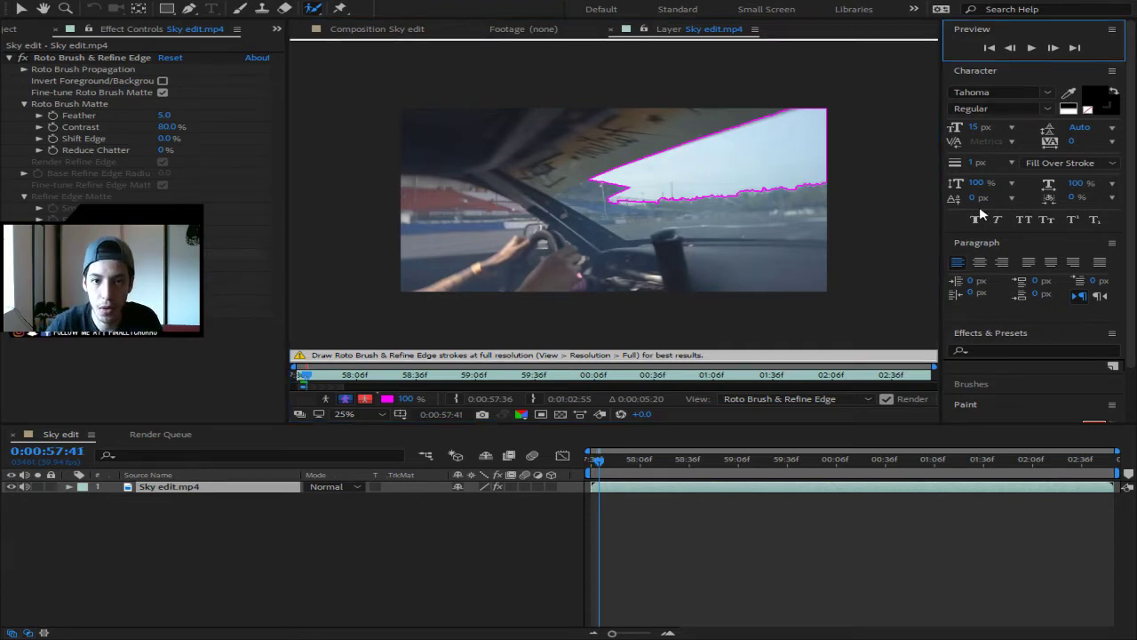
{"action": "key", "text": "space"}
{"action": "key", "text": "space"}
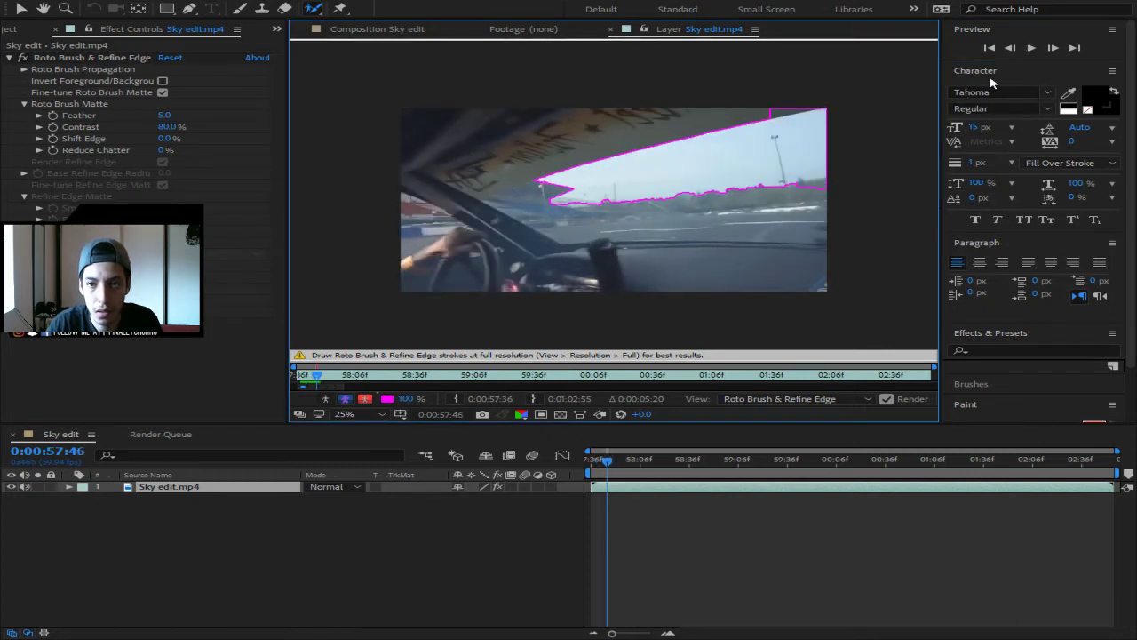
{"action": "left_click", "coordinate": [1013, 49]}
{"action": "left_click", "coordinate": [1013, 50]}
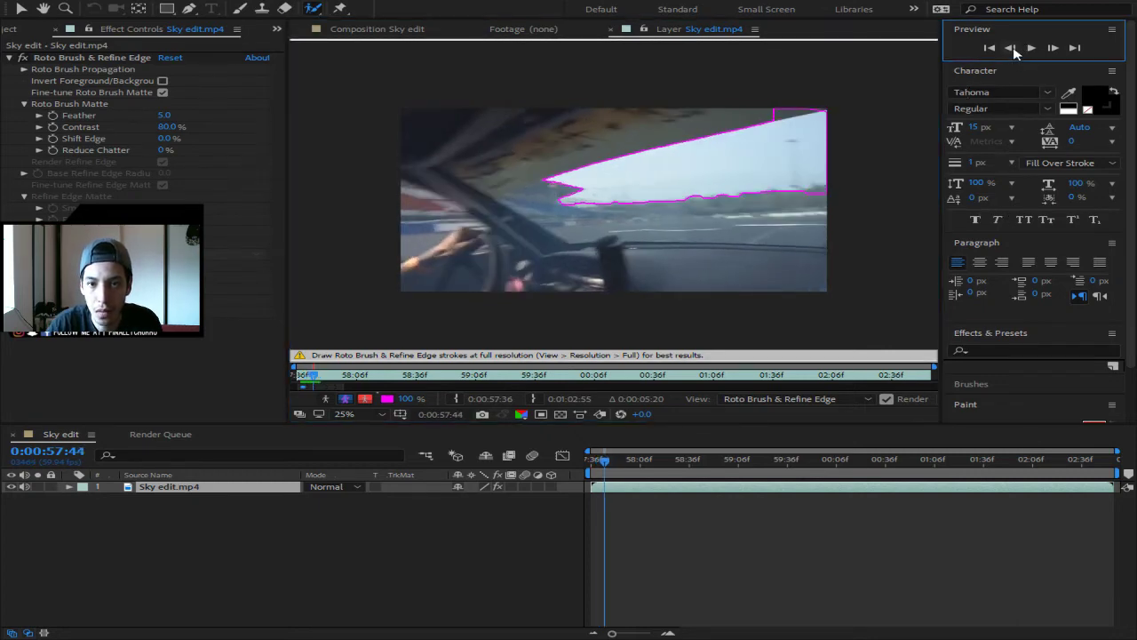
{"action": "left_click", "coordinate": [1014, 49]}
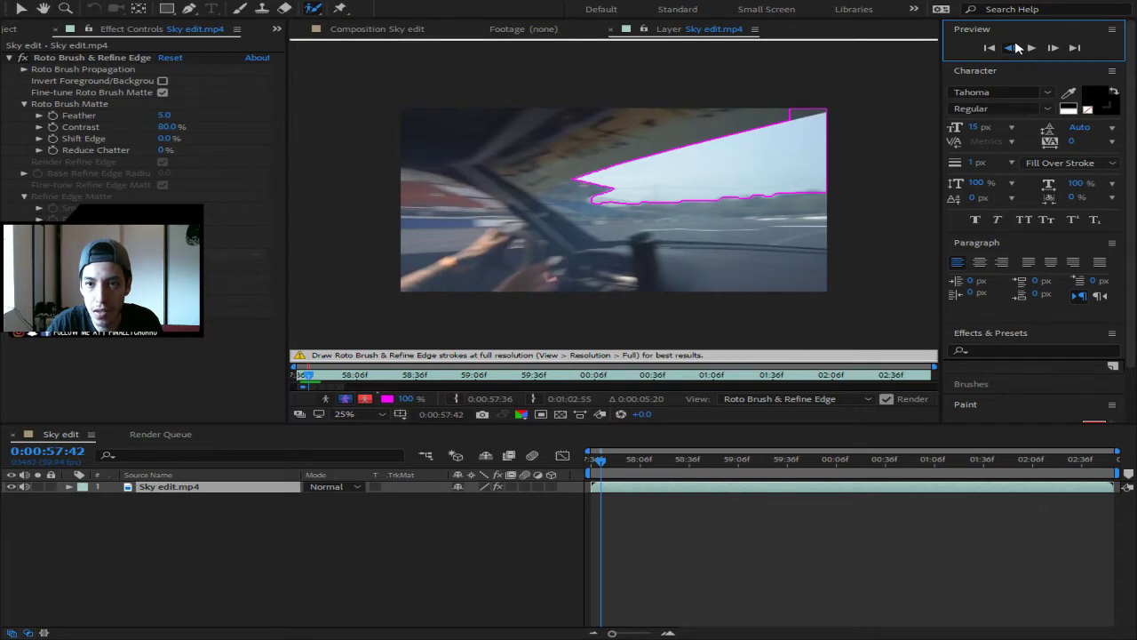
{"action": "left_click", "coordinate": [1011, 48]}
{"action": "left_click", "coordinate": [1051, 49]}
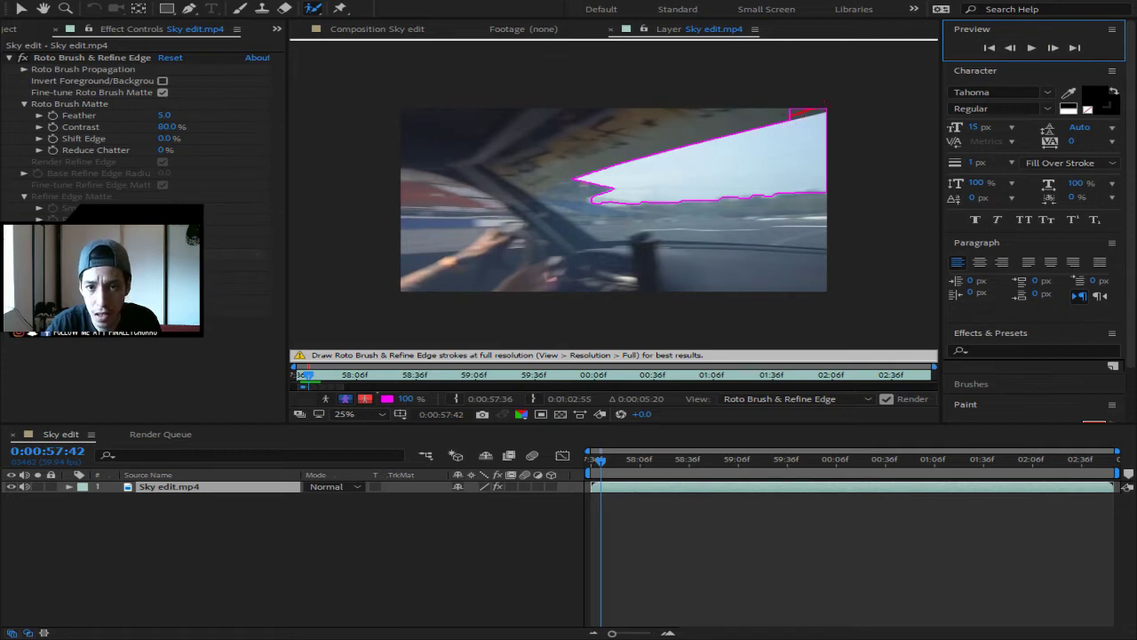
- Remove the top-right corner from the matte, then add it back after comparing frames
{"action": "left_click_drag", "start_coordinate": [793, 116], "coordinate": [826, 103]}
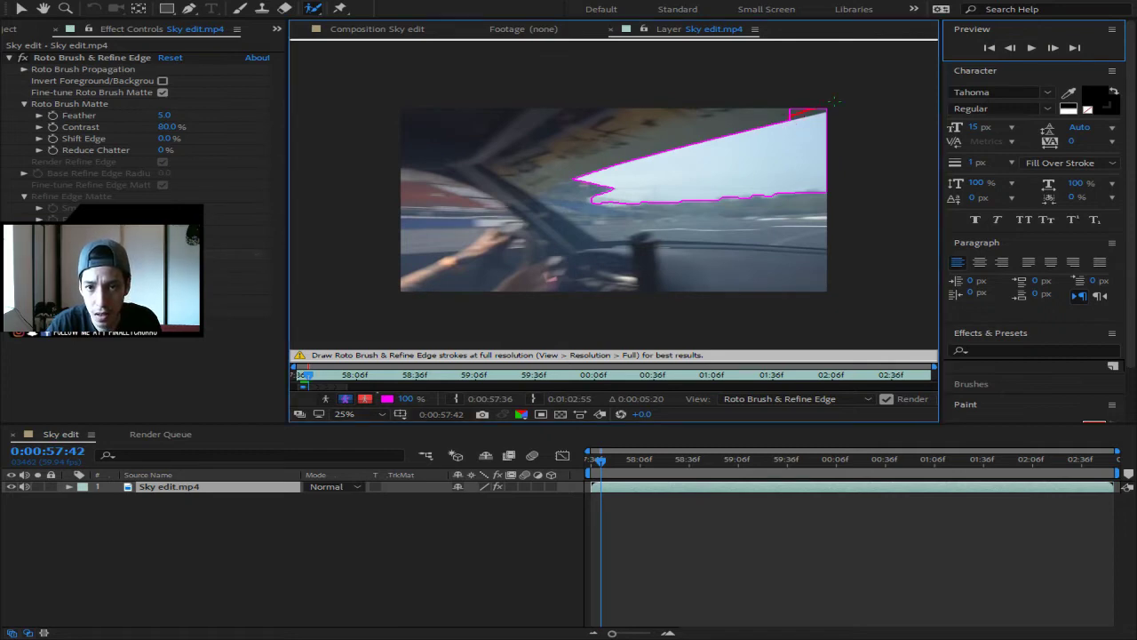
{"action": "left_click", "coordinate": [1053, 49]}
{"action": "left_click", "coordinate": [1054, 49]}
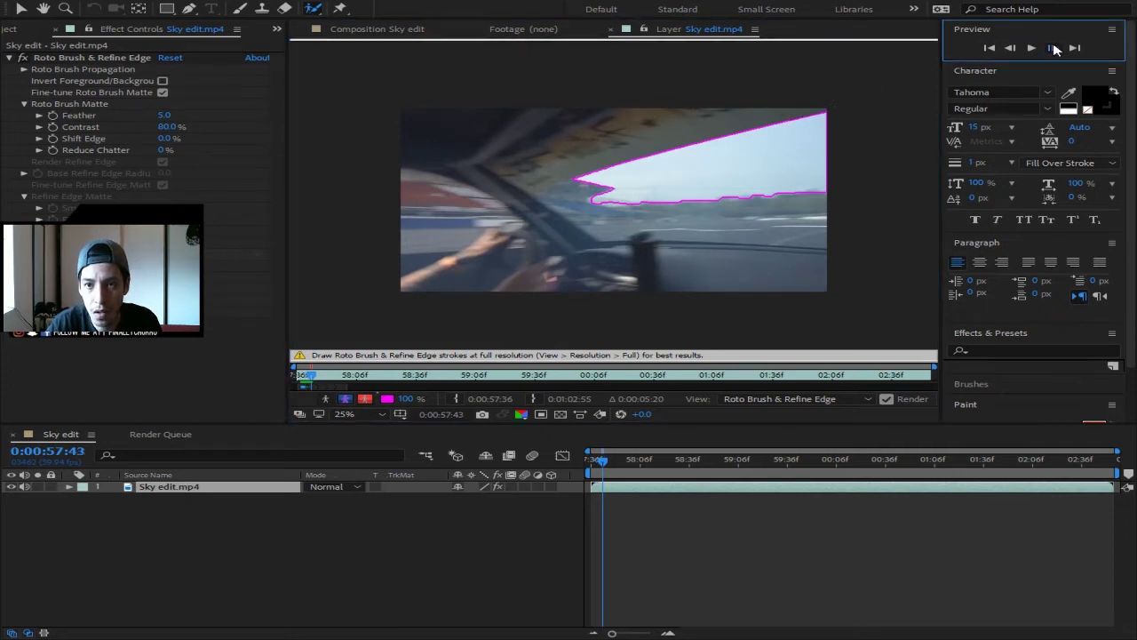
{"action": "left_click", "coordinate": [1054, 51]}
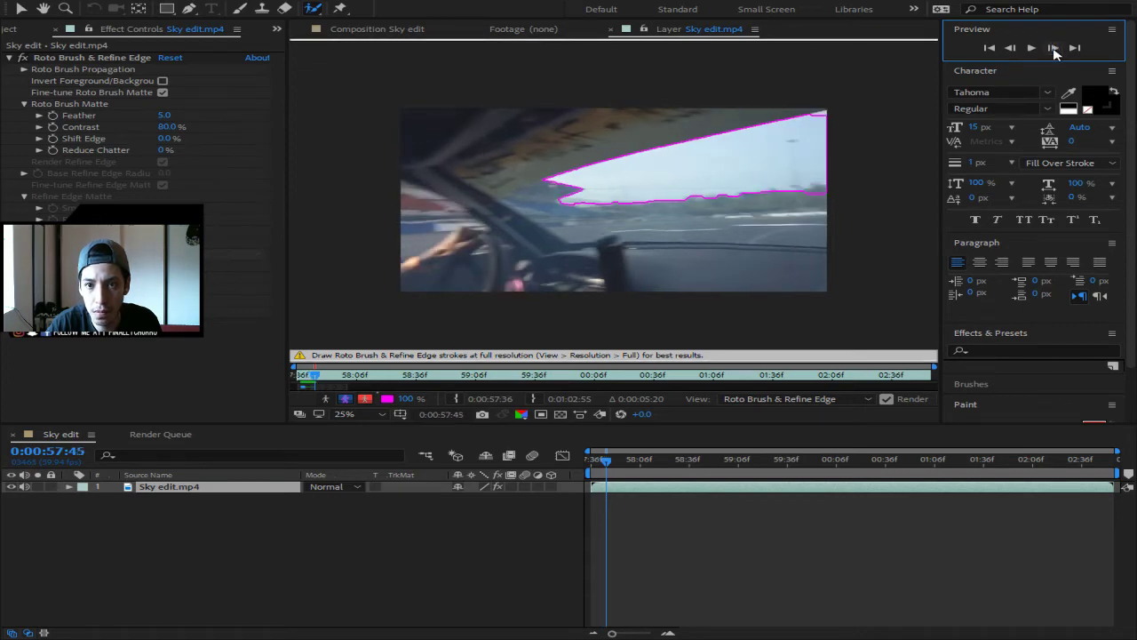
{"action": "left_click", "coordinate": [1010, 49]}
{"action": "left_click", "coordinate": [1010, 49]}
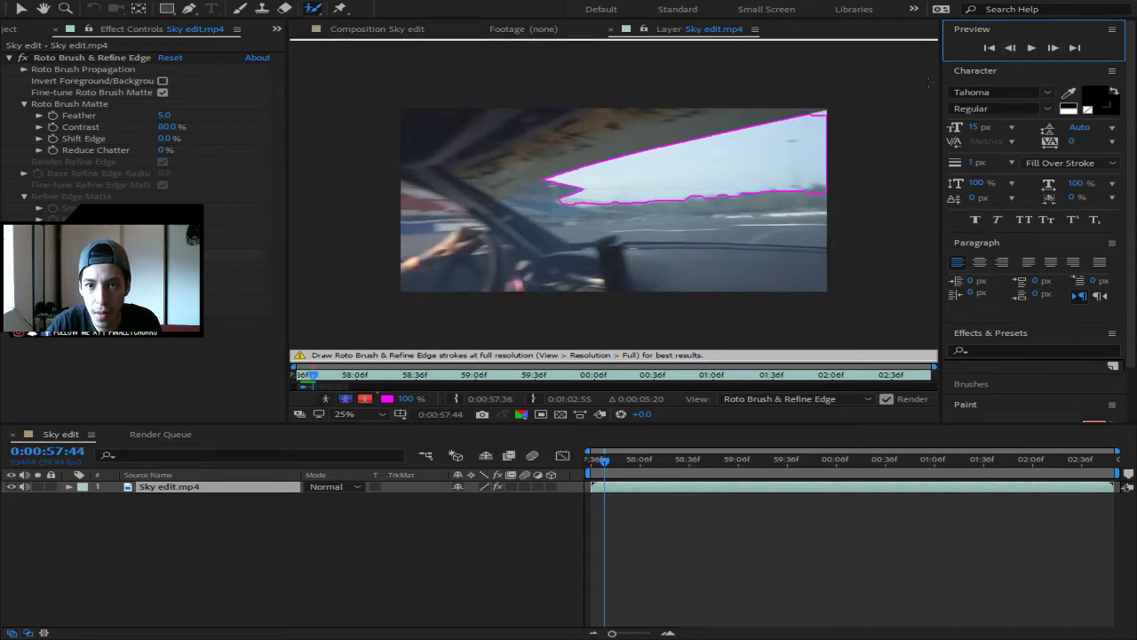
{"action": "left_click_drag", "start_coordinate": [838, 110], "coordinate": [838, 110]}
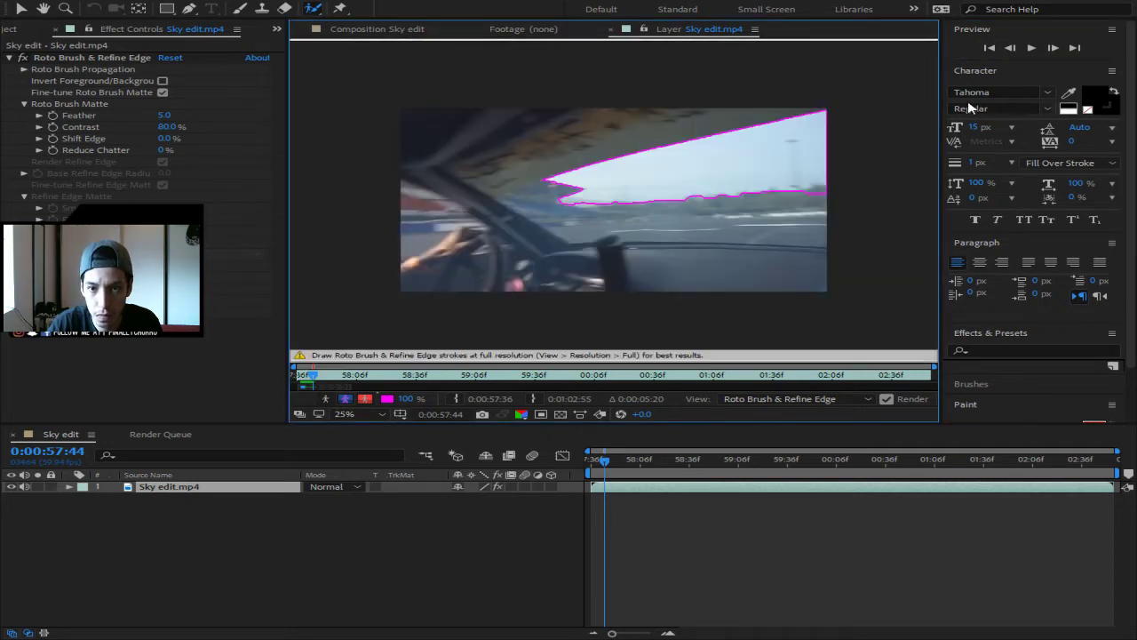
{"action": "left_click", "coordinate": [1010, 50]}
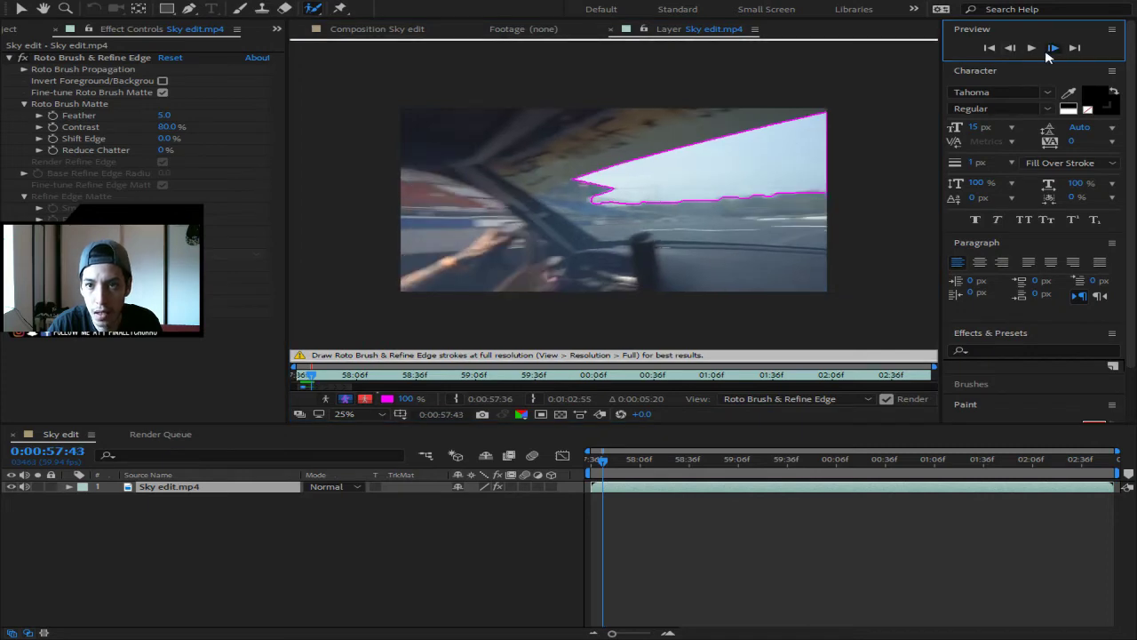
{"action": "left_click", "coordinate": [1053, 49]}
- Advance ten frames to propagate the corrected matte to 0:00:57:54, then play to review
{"action": "left_click", "coordinate": [1053, 48]}
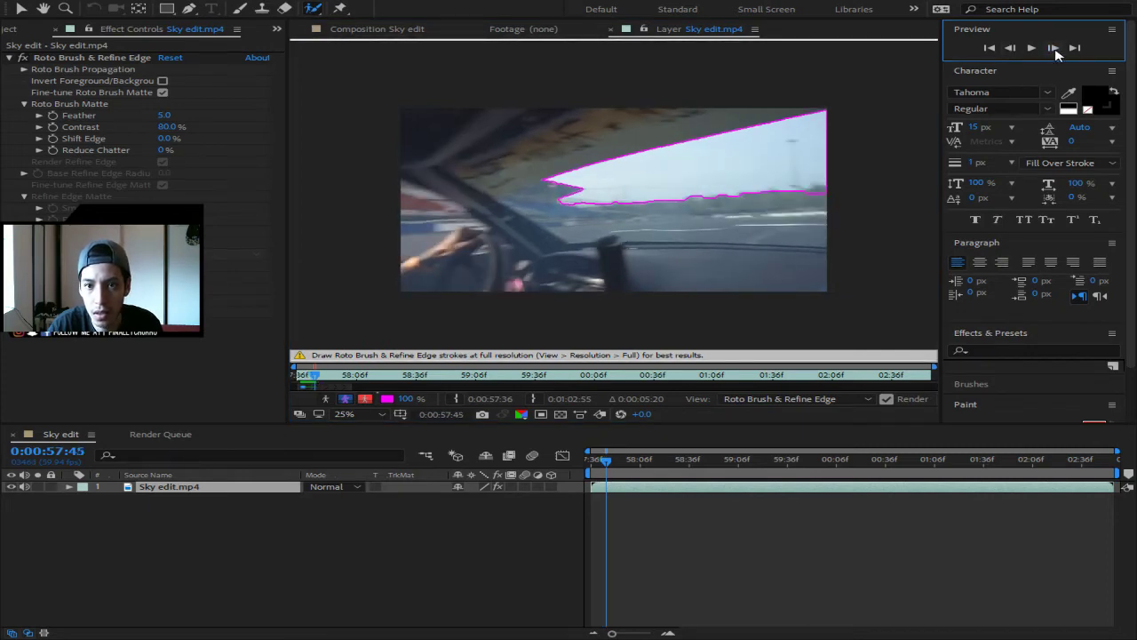
{"action": "left_click", "coordinate": [1054, 50]}
{"action": "left_click", "coordinate": [1054, 51]}
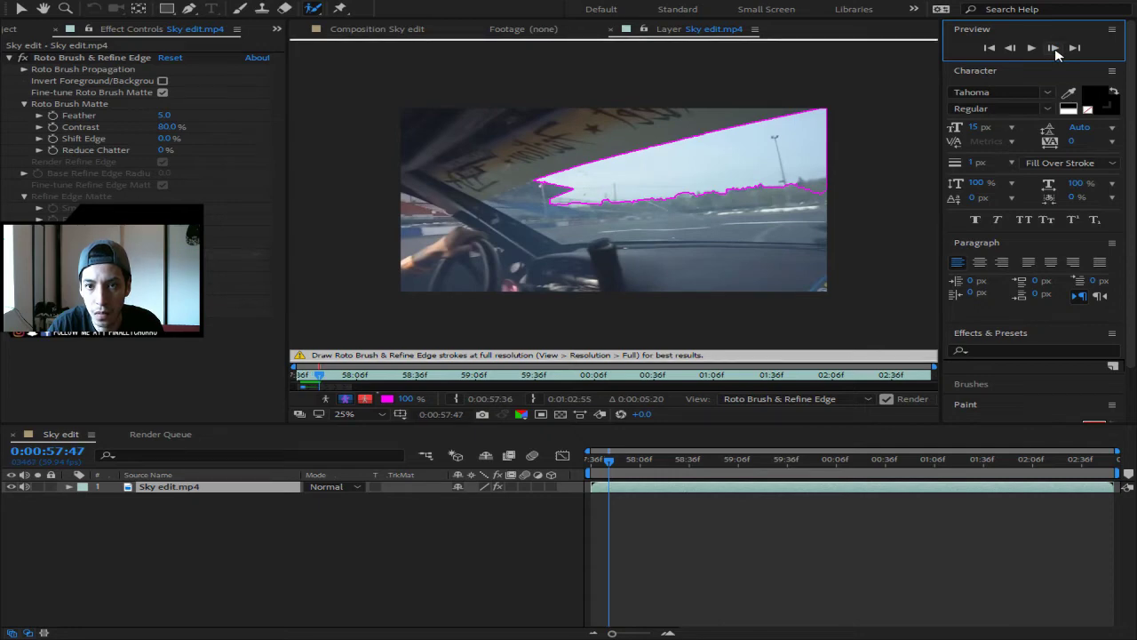
{"action": "left_click", "coordinate": [1054, 48]}
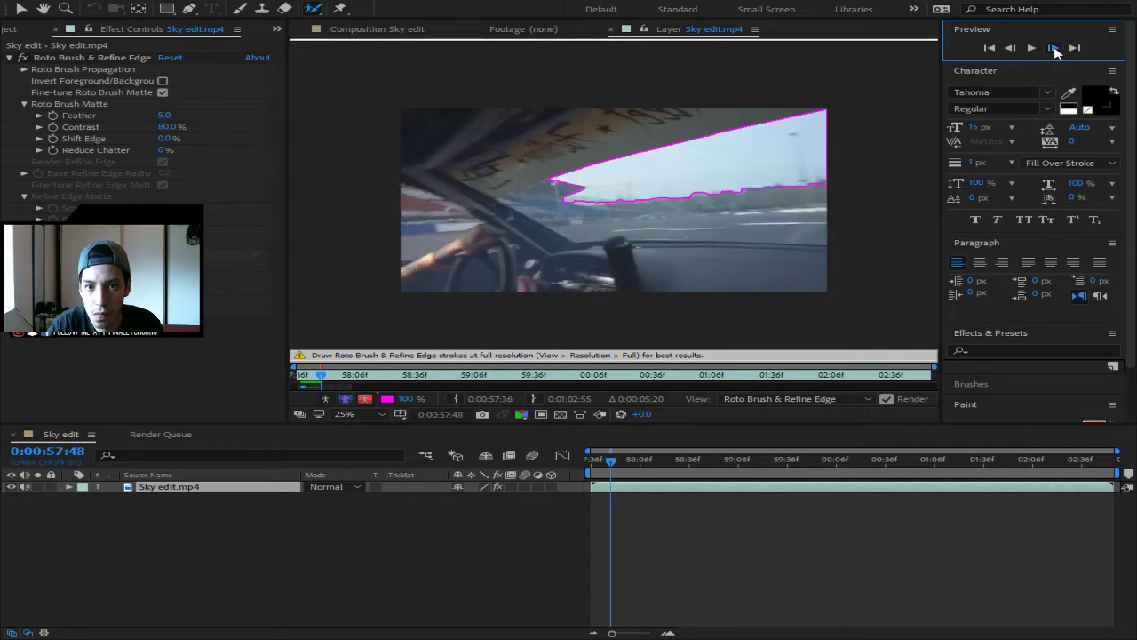
{"action": "left_click", "coordinate": [1055, 50]}
{"action": "left_click", "coordinate": [1055, 51]}
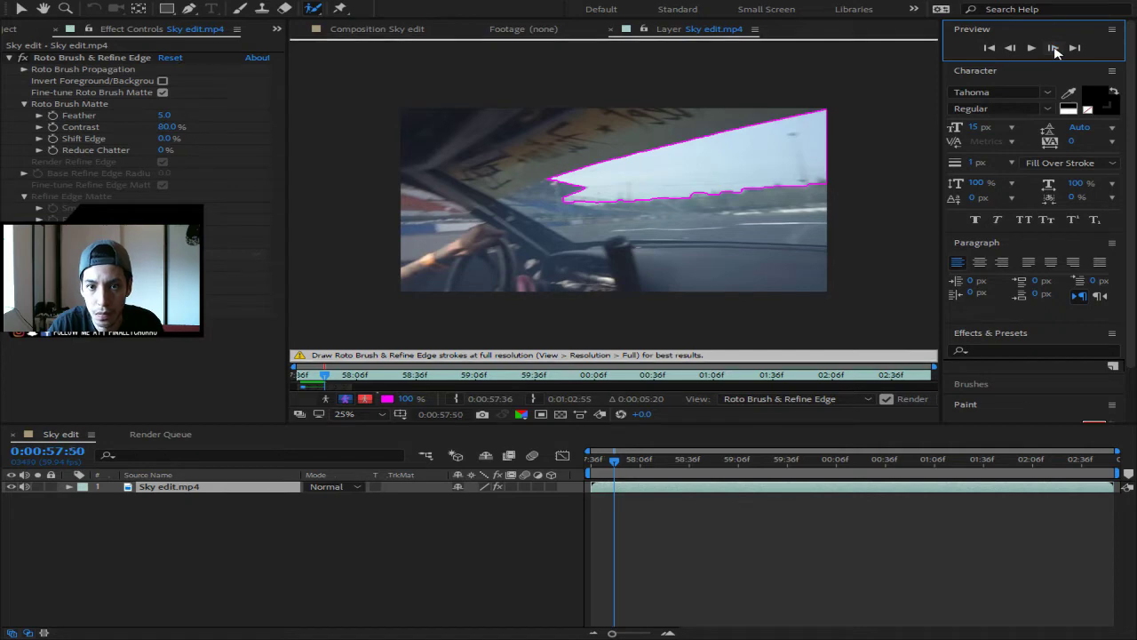
{"action": "left_click", "coordinate": [1054, 51]}
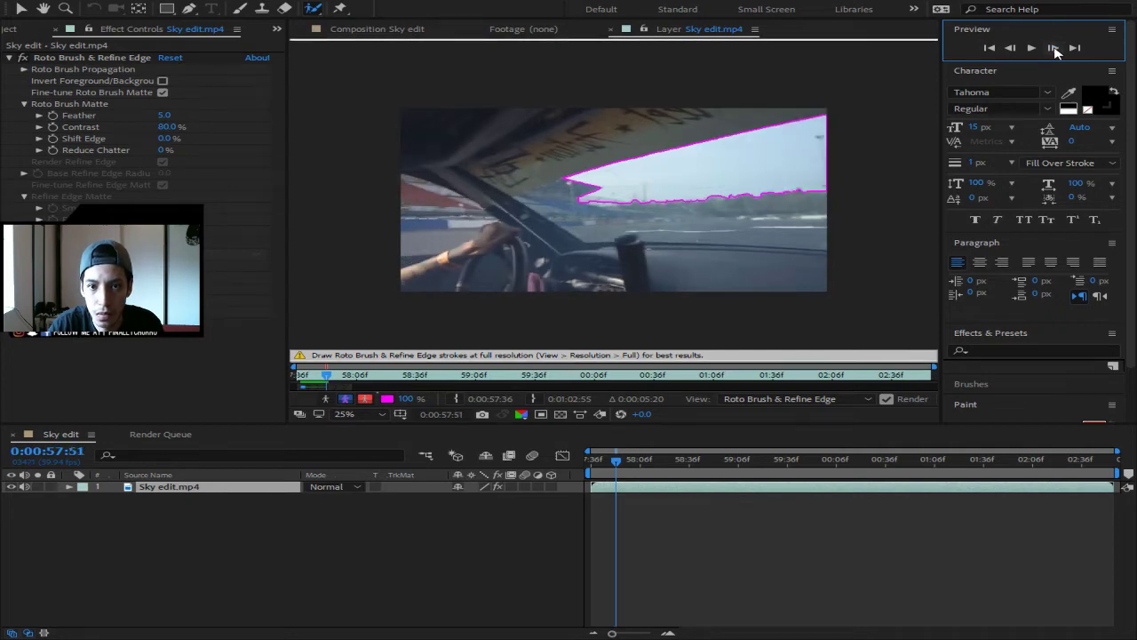
{"action": "left_click", "coordinate": [1054, 51]}
{"action": "left_click", "coordinate": [1055, 50]}
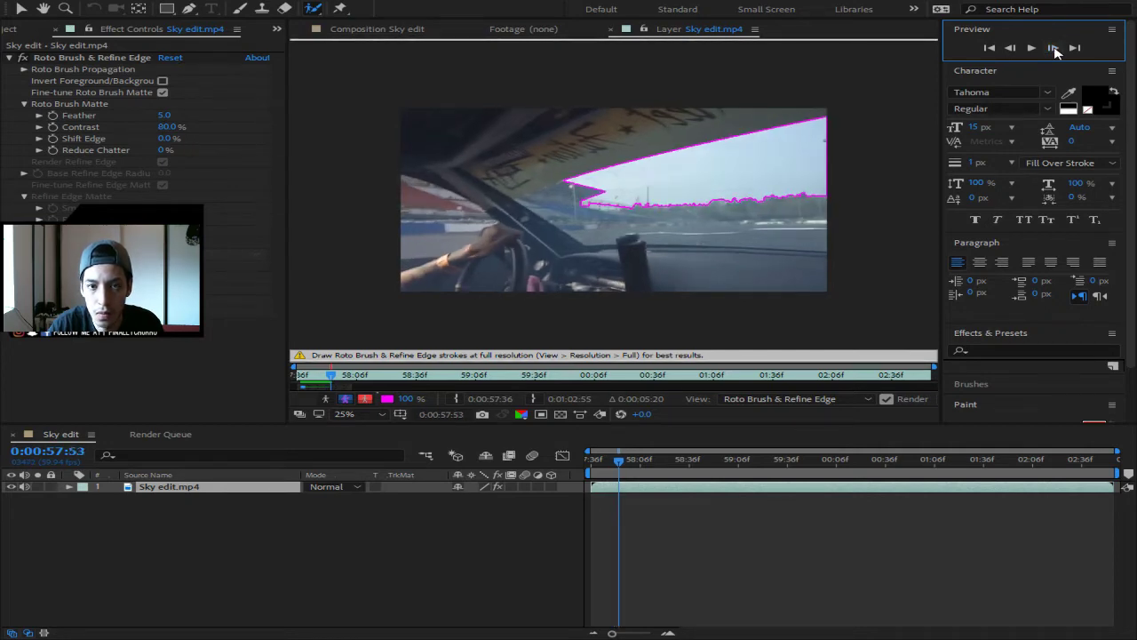
{"action": "left_click", "coordinate": [1054, 51]}
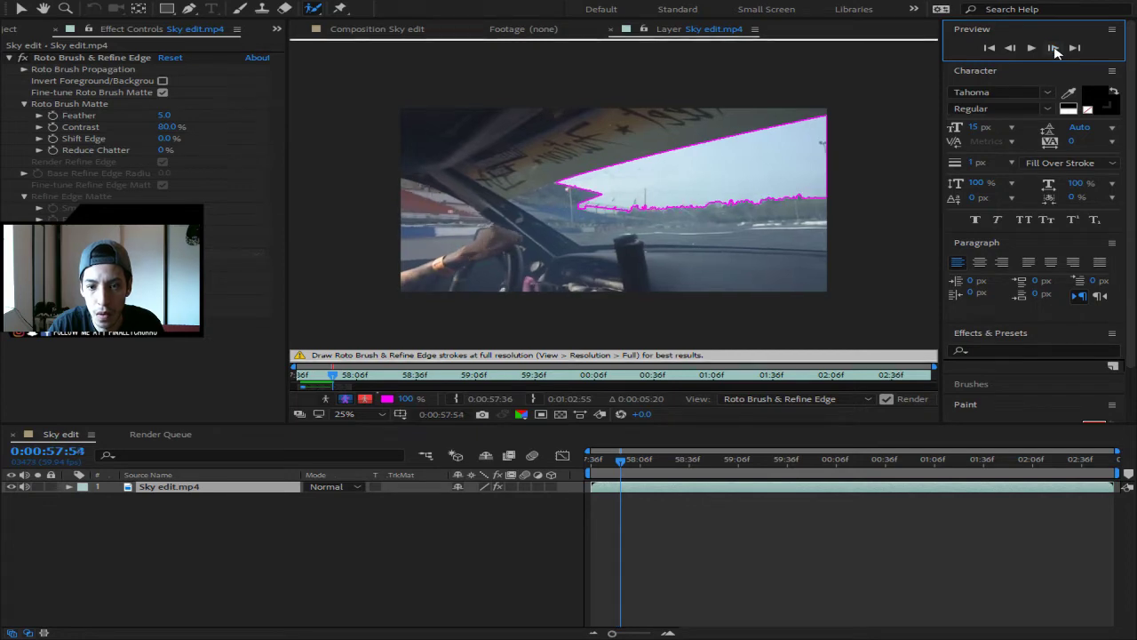
{"action": "key", "text": "space"}
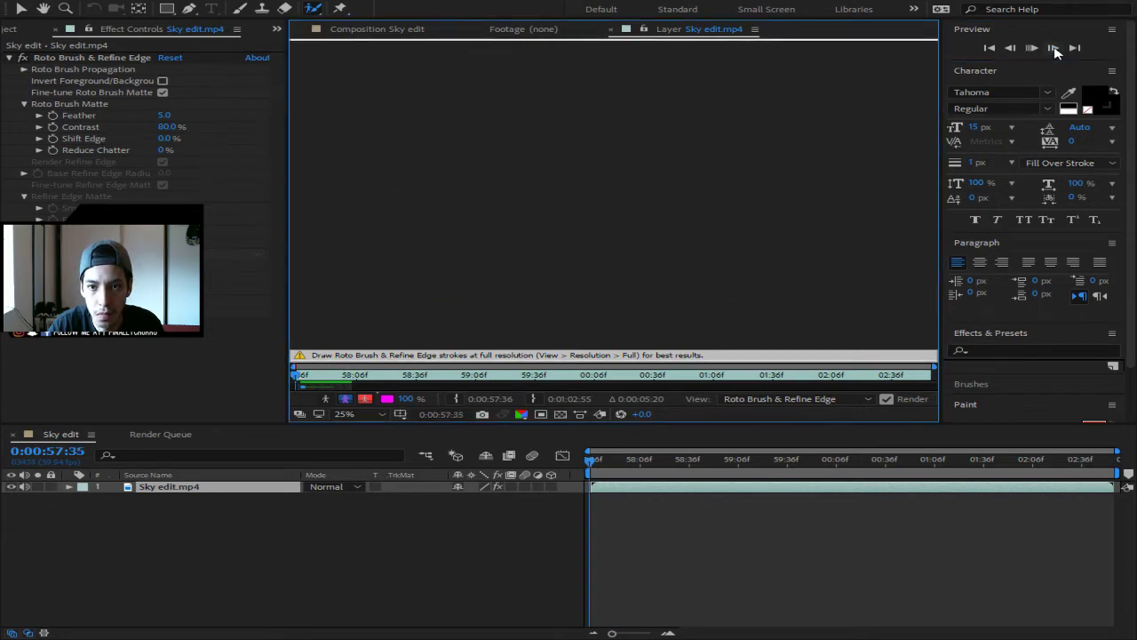
- Extend the roto span further along the clip and play to propagate the matte
{"action": "key", "text": "space"}
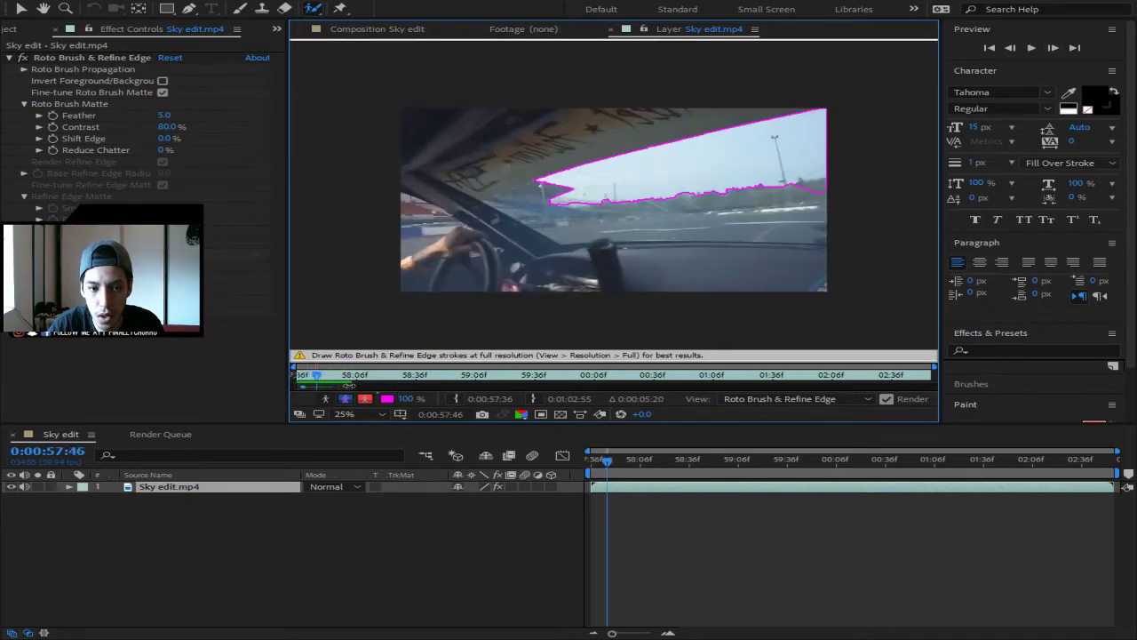
{"action": "left_click_drag", "start_coordinate": [374, 383], "coordinate": [477, 384]}
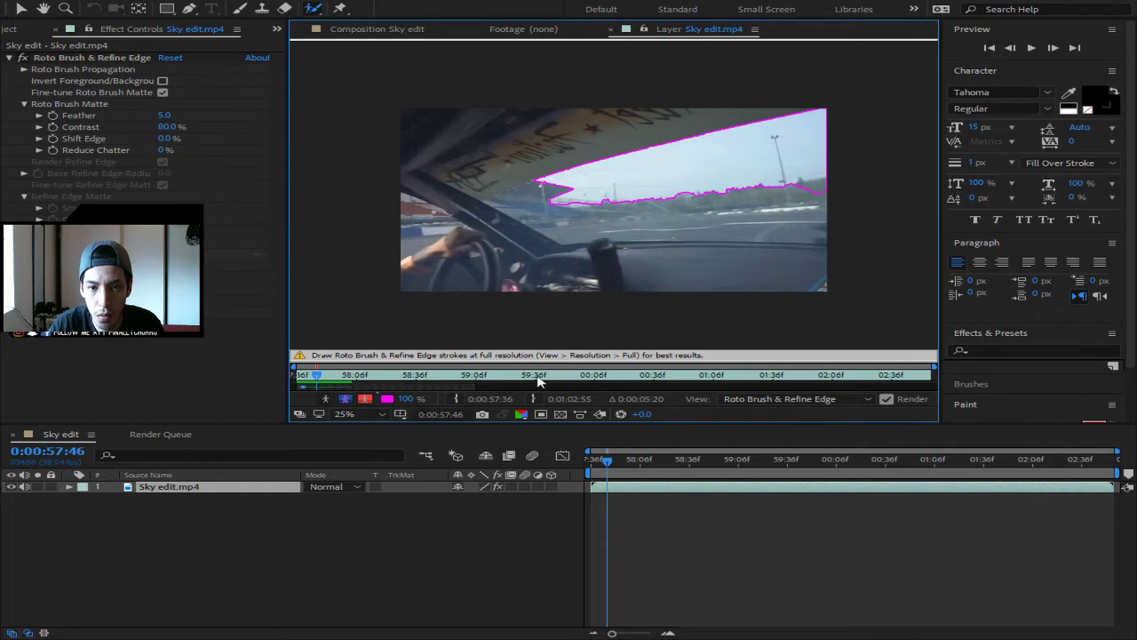
{"action": "key", "text": "space"}
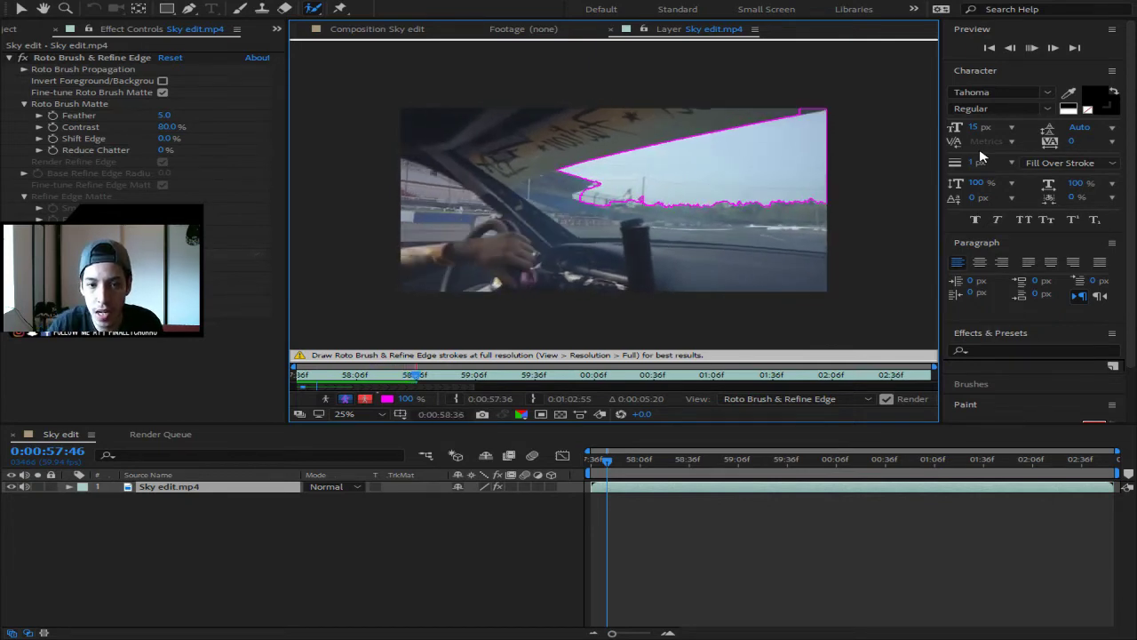
- Stop at 0:00:58:36 and extend the sky matte into the top-right corner
{"action": "left_click", "coordinate": [1008, 51]}
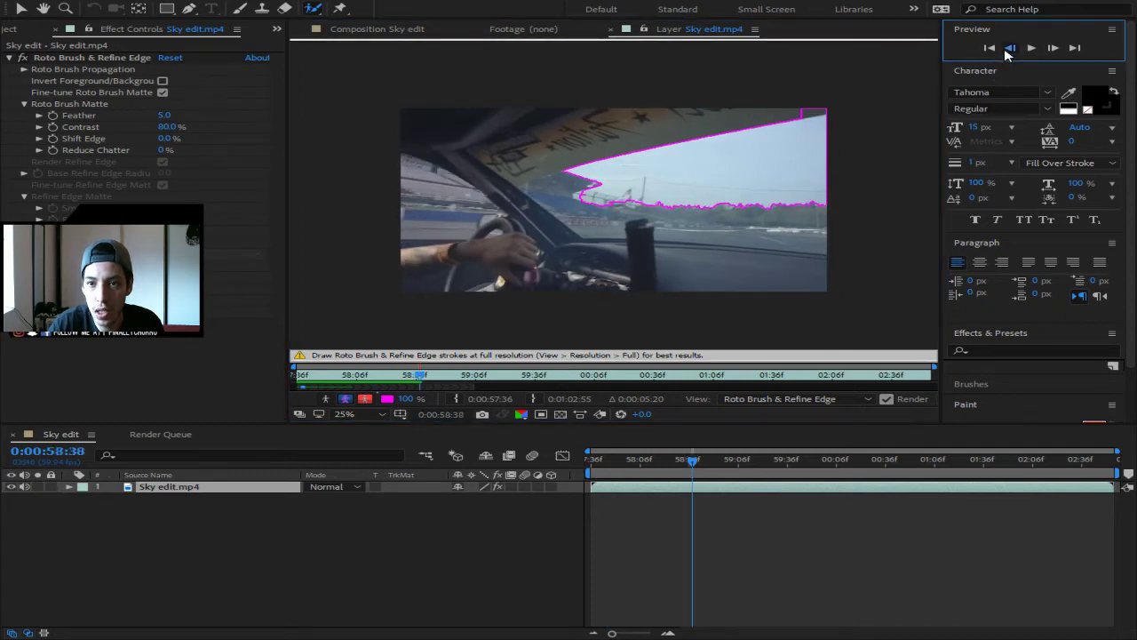
{"action": "left_click", "coordinate": [1008, 52]}
{"action": "left_click", "coordinate": [1009, 51]}
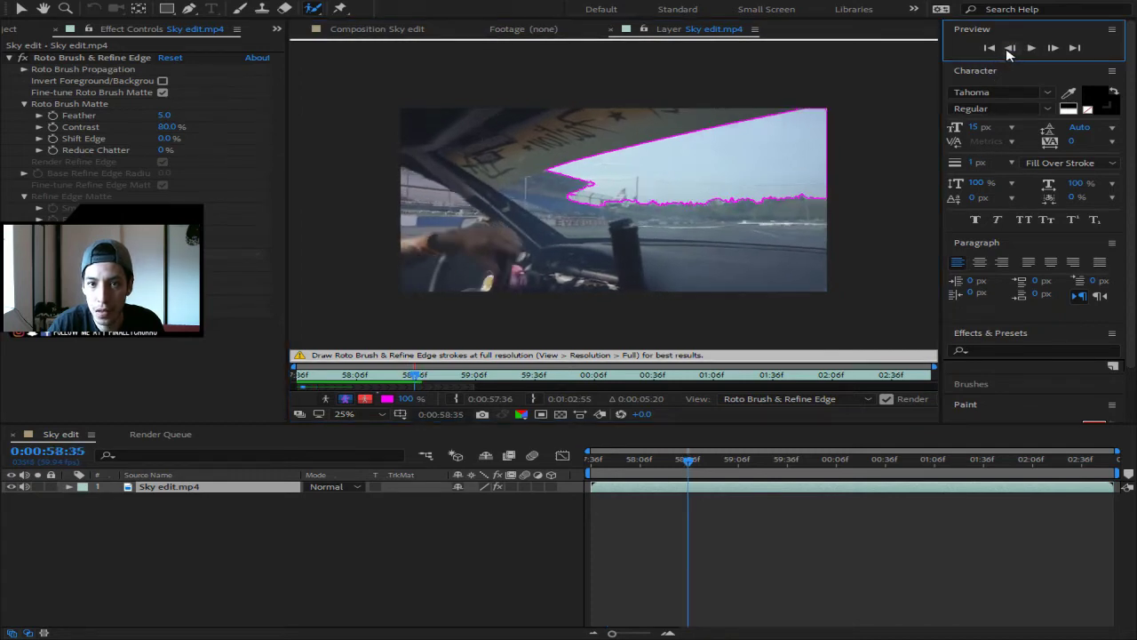
{"action": "left_click", "coordinate": [1052, 48]}
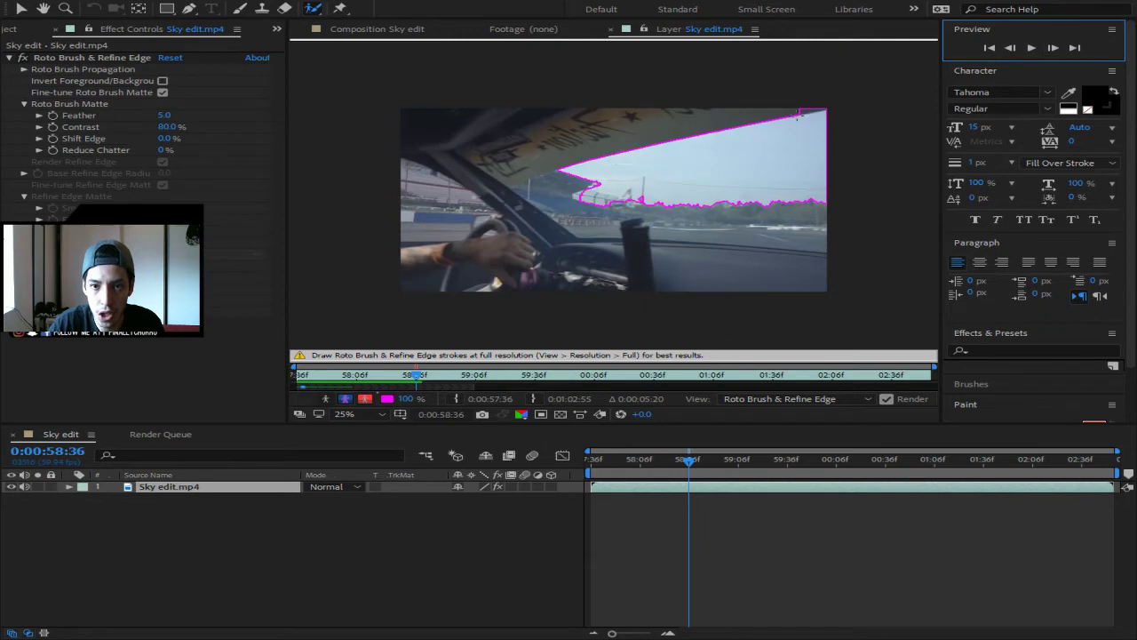
{"action": "left_click", "coordinate": [815, 103]}
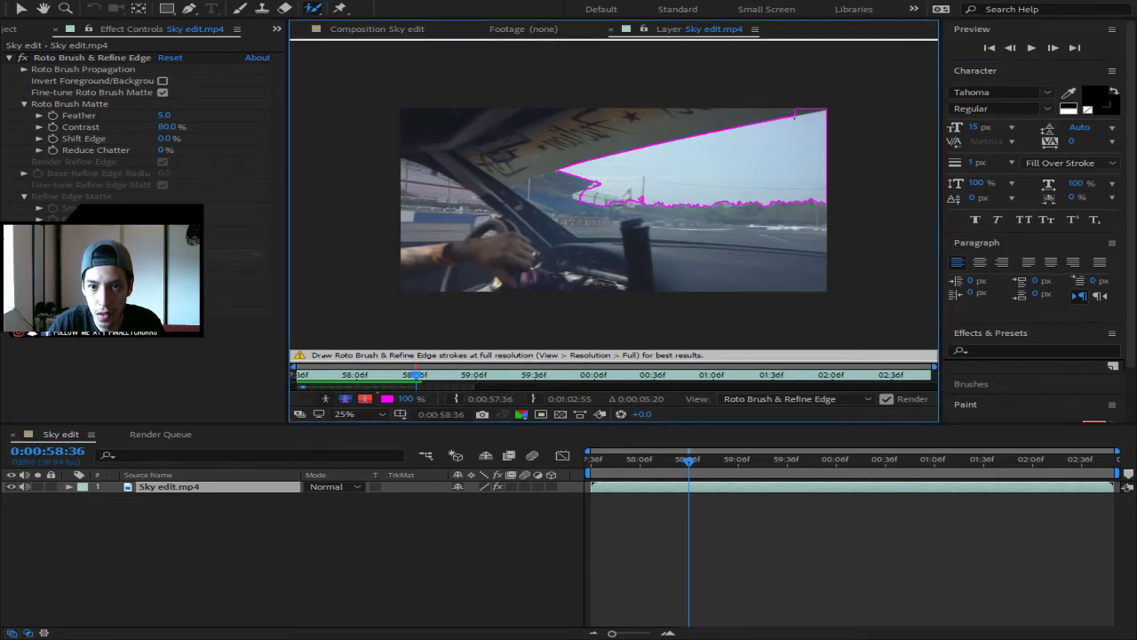
{"action": "left_click_drag", "start_coordinate": [826, 106], "coordinate": [845, 100]}
- Trim the non-sky top-right corner along the windshield edge, then zoom the Layer view out
{"action": "left_click_drag", "start_coordinate": [826, 102], "coordinate": [826, 101]}
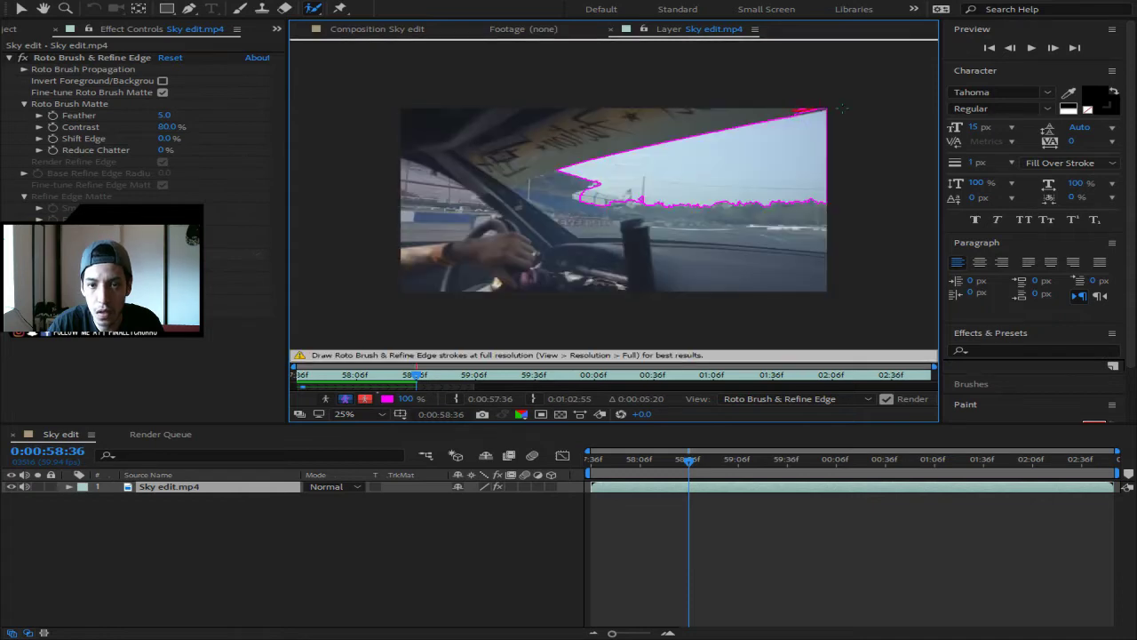
{"action": "scroll", "coordinate": [837, 127], "scroll_direction": "up", "scroll_amount": 2}
{"action": "scroll", "coordinate": [815, 130], "scroll_direction": "down", "scroll_amount": 1}
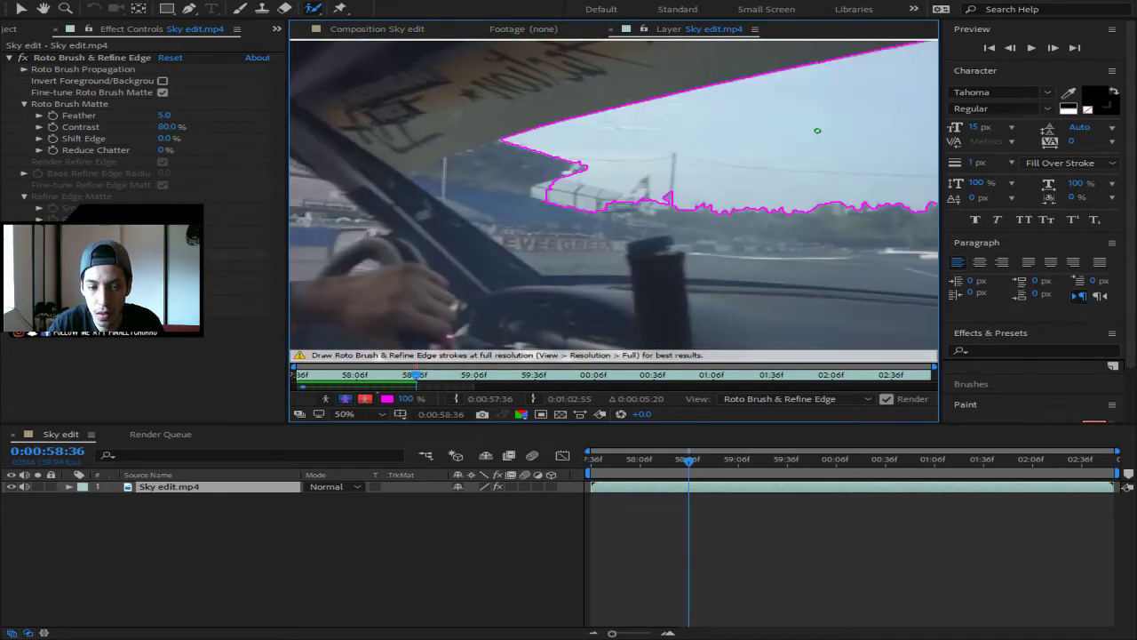
{"action": "key", "text": "h"}
{"action": "left_click_drag", "start_coordinate": [851, 100], "coordinate": [608, 219]}
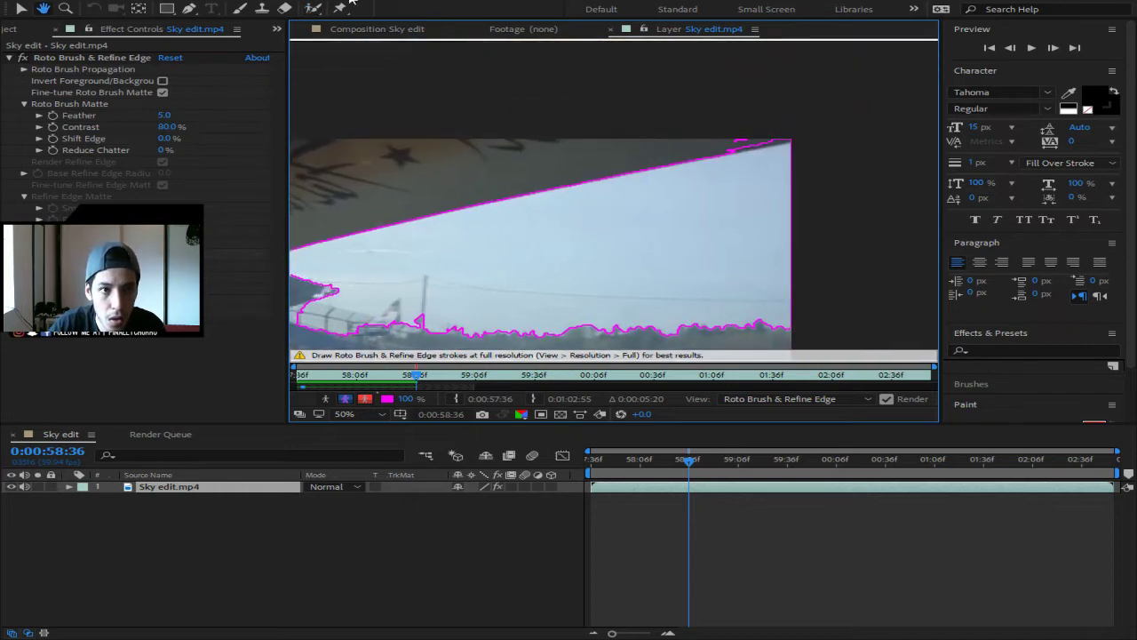
{"action": "left_click", "coordinate": [312, 8]}
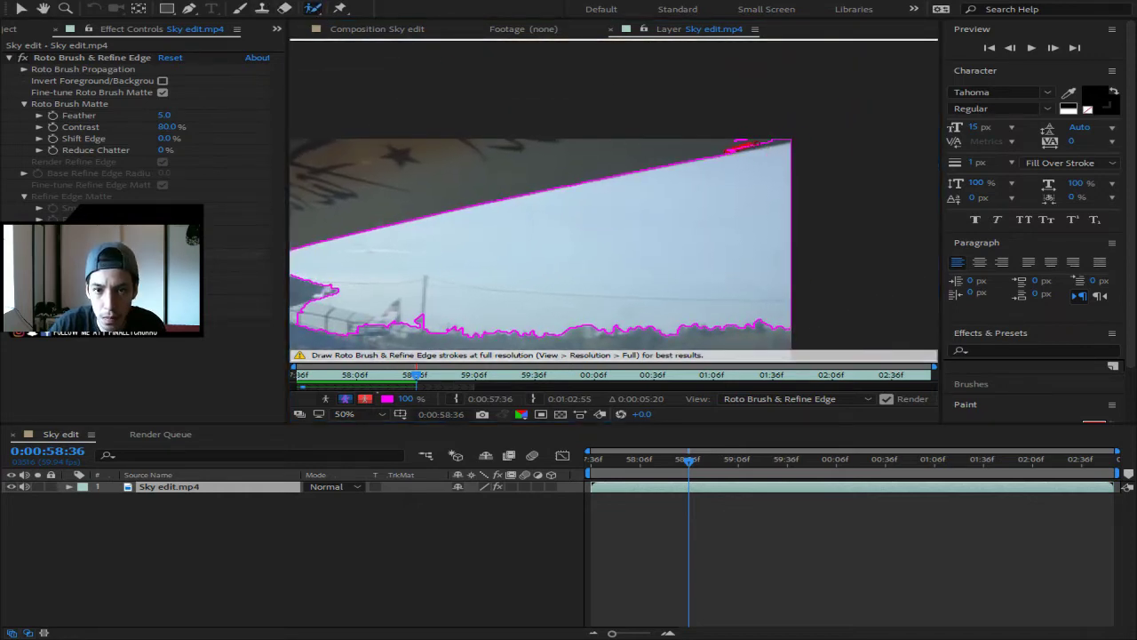
{"action": "left_click_drag", "start_coordinate": [755, 145], "coordinate": [744, 145]}
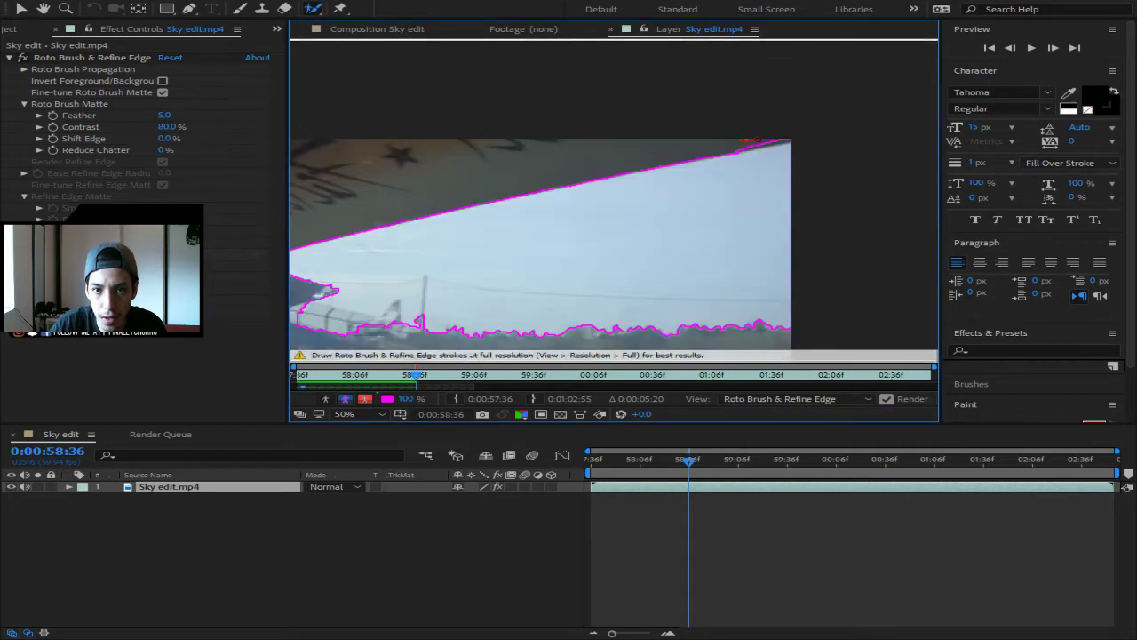
{"action": "key", "text": "comma"}
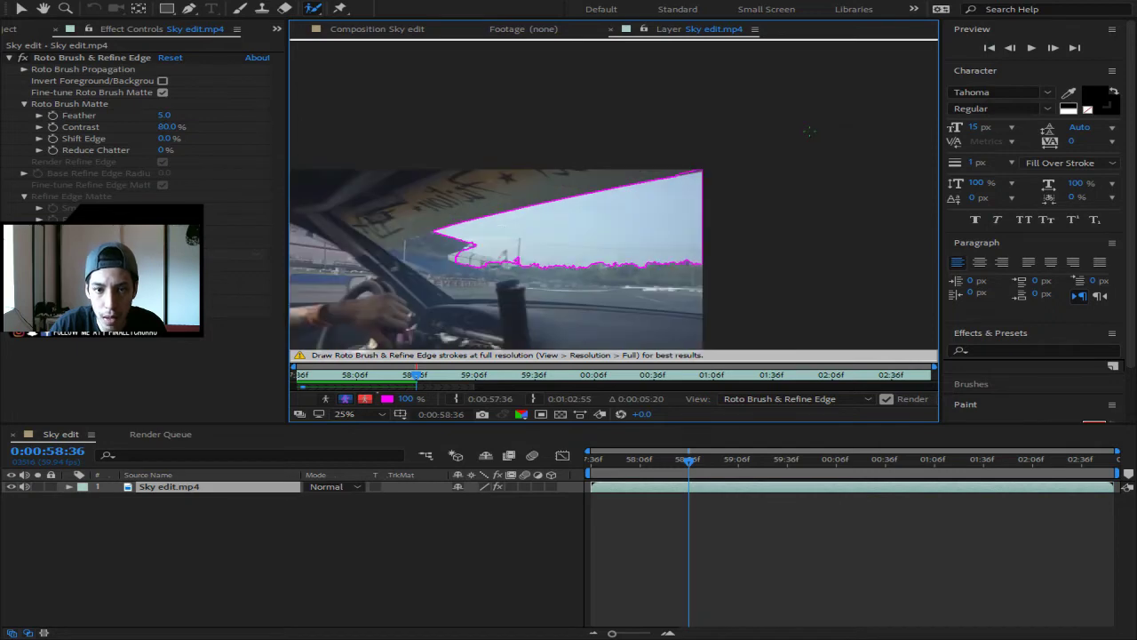
- Pan to the full frame, step a few frames back and forth checking the sky matte, then play
{"action": "left_click_drag", "start_coordinate": [746, 166], "coordinate": [861, 127]}
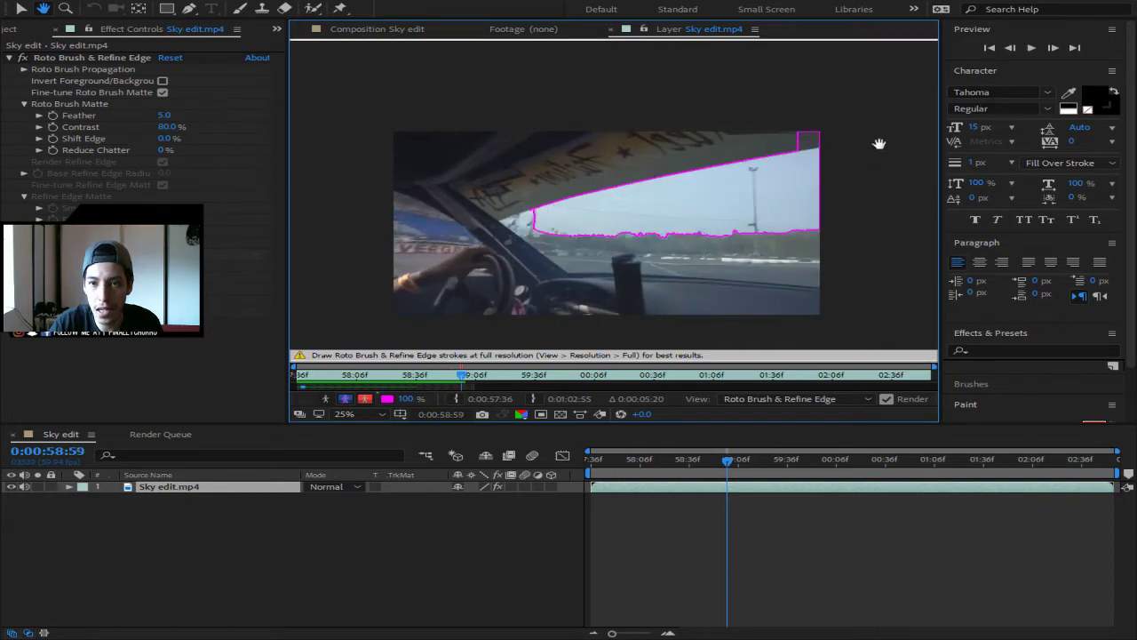
{"action": "left_click", "coordinate": [1009, 49]}
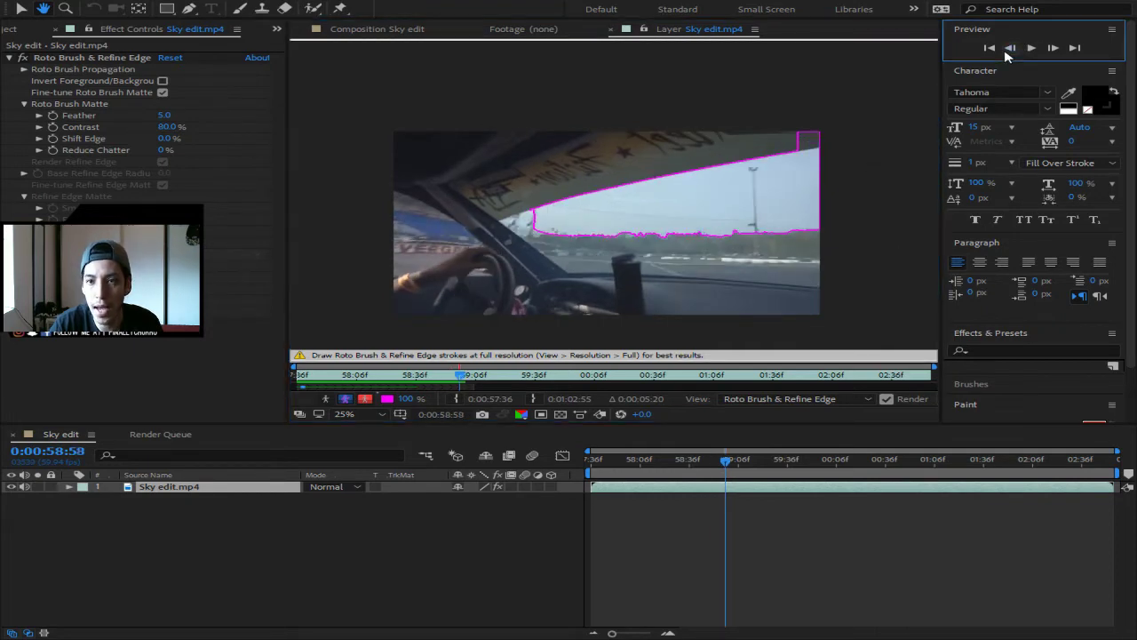
{"action": "left_click", "coordinate": [1006, 52]}
{"action": "left_click", "coordinate": [1007, 52]}
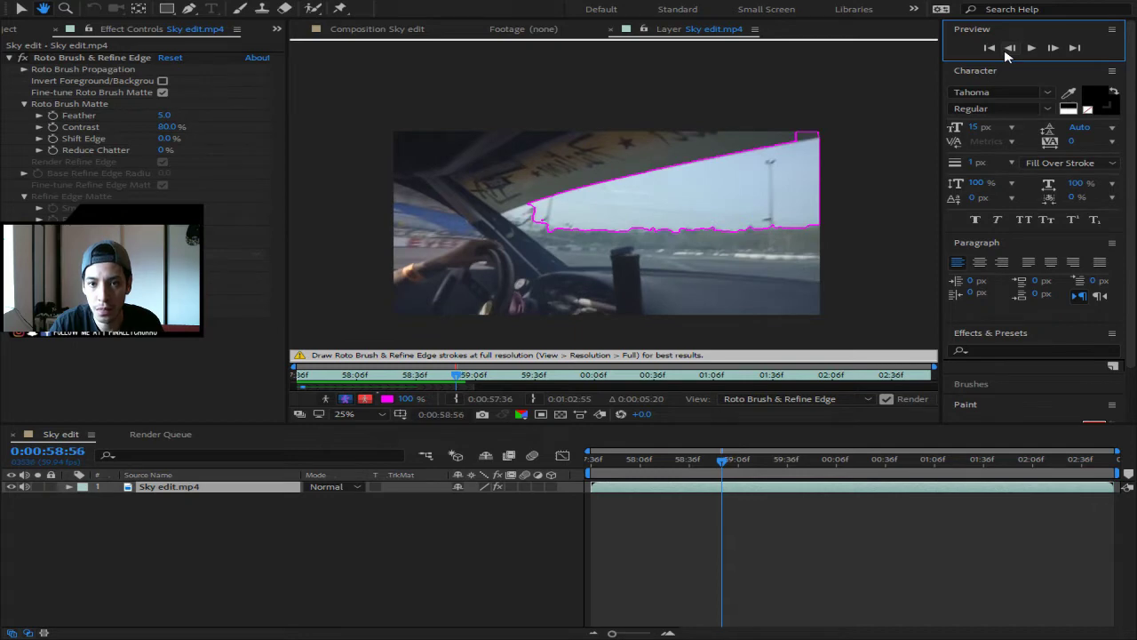
{"action": "left_click", "coordinate": [1009, 48]}
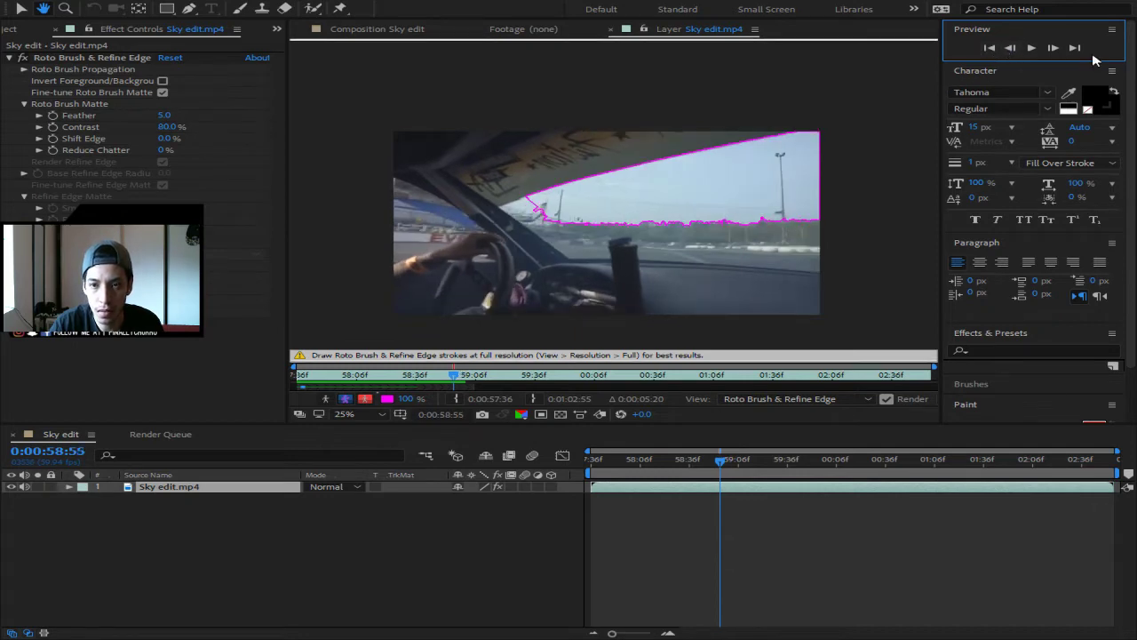
{"action": "left_click", "coordinate": [1055, 49]}
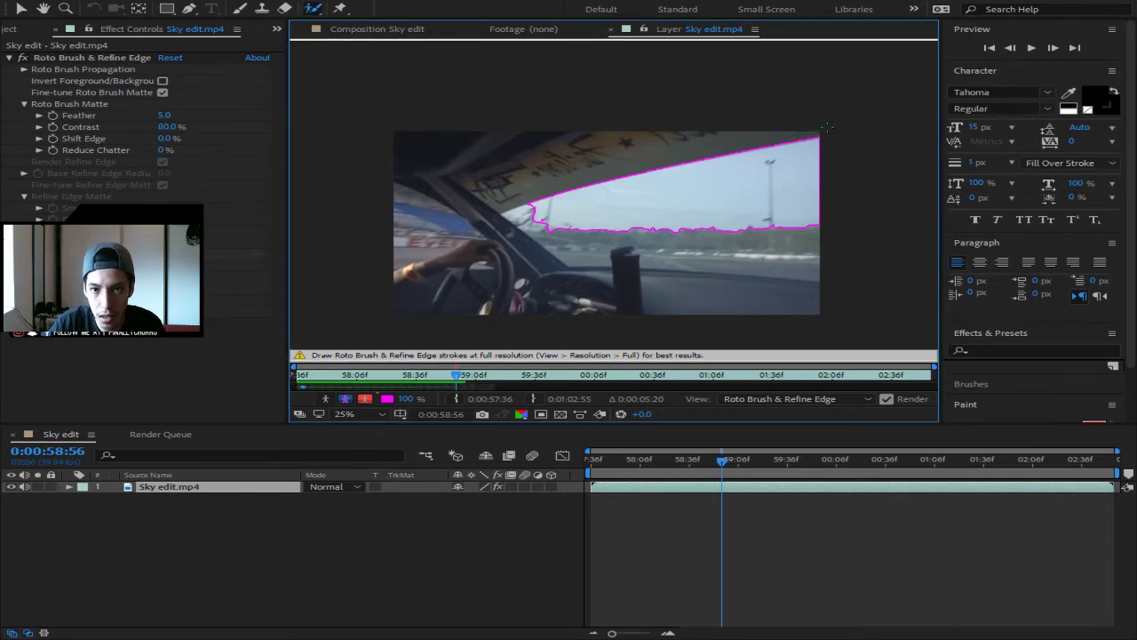
{"action": "left_click", "coordinate": [1053, 49]}
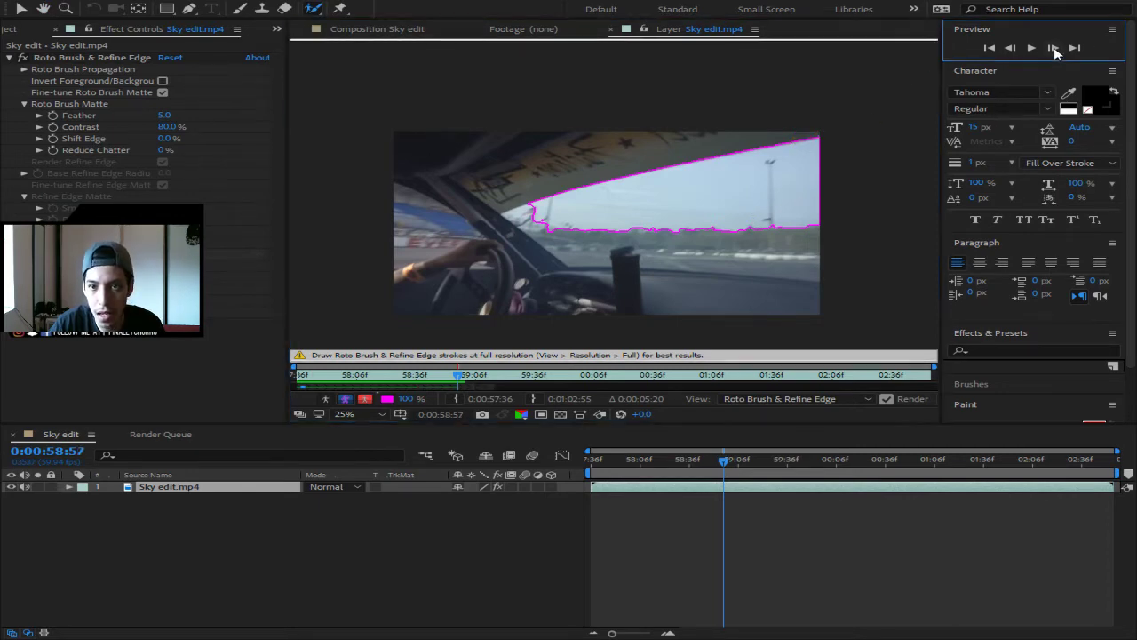
{"action": "key", "text": "space"}
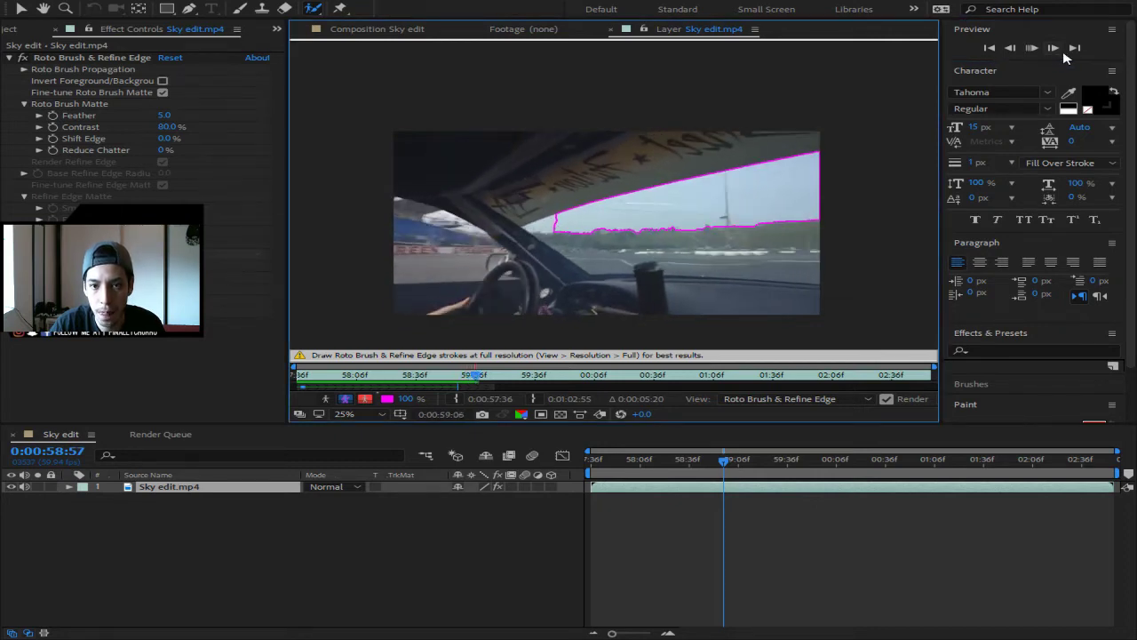
- Stop playback and step back nine frames, inspecting the sky outline on each
{"action": "left_click", "coordinate": [1010, 49]}
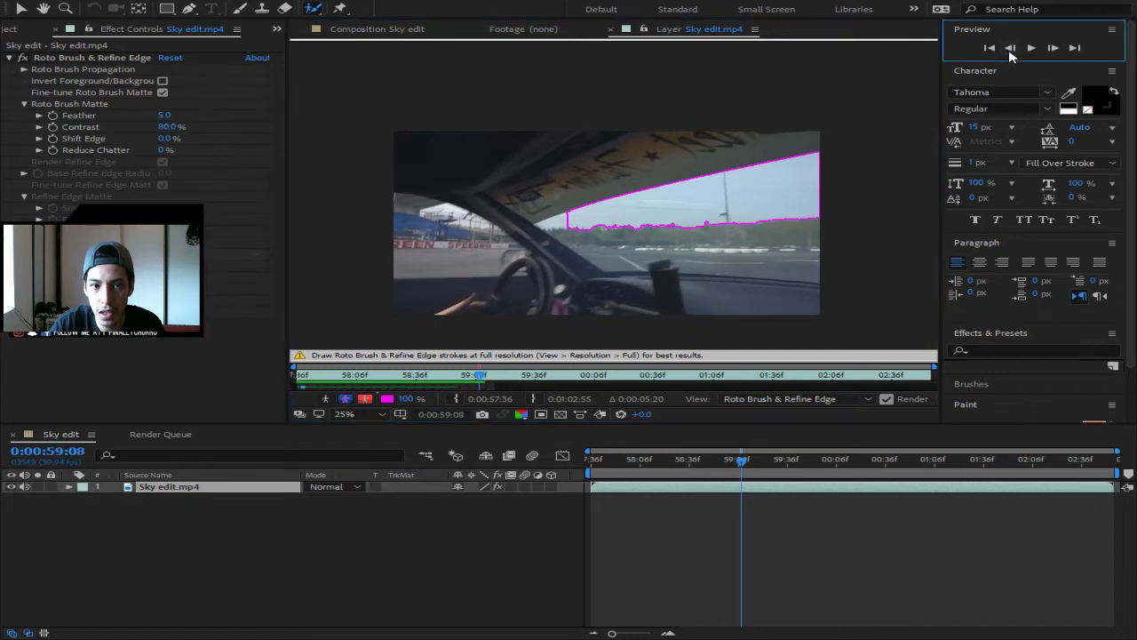
{"action": "left_click", "coordinate": [1010, 49]}
{"action": "left_click", "coordinate": [1010, 49]}
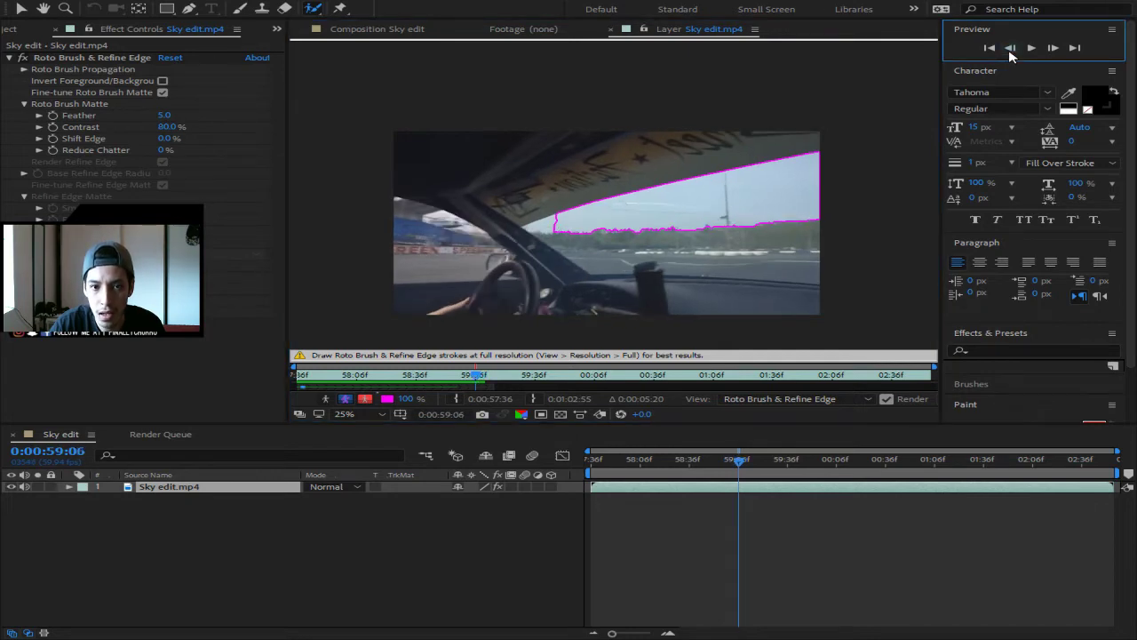
{"action": "left_click", "coordinate": [1010, 49]}
{"action": "left_click", "coordinate": [1010, 49]}
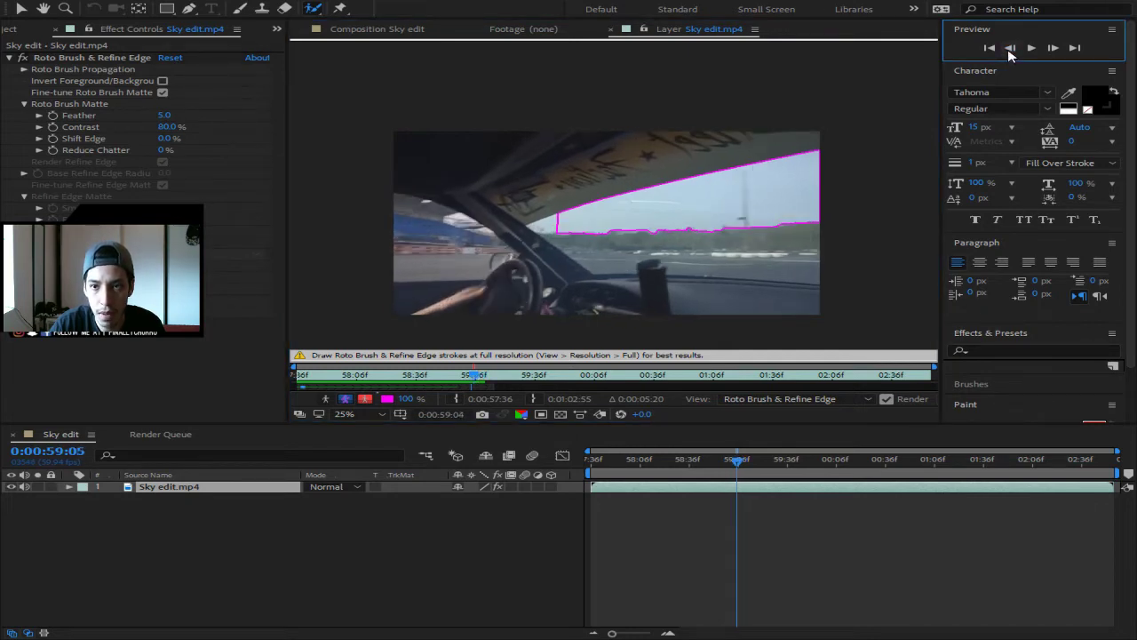
{"action": "left_click", "coordinate": [1010, 49]}
{"action": "left_click", "coordinate": [1010, 48]}
{"action": "left_click", "coordinate": [1010, 49]}
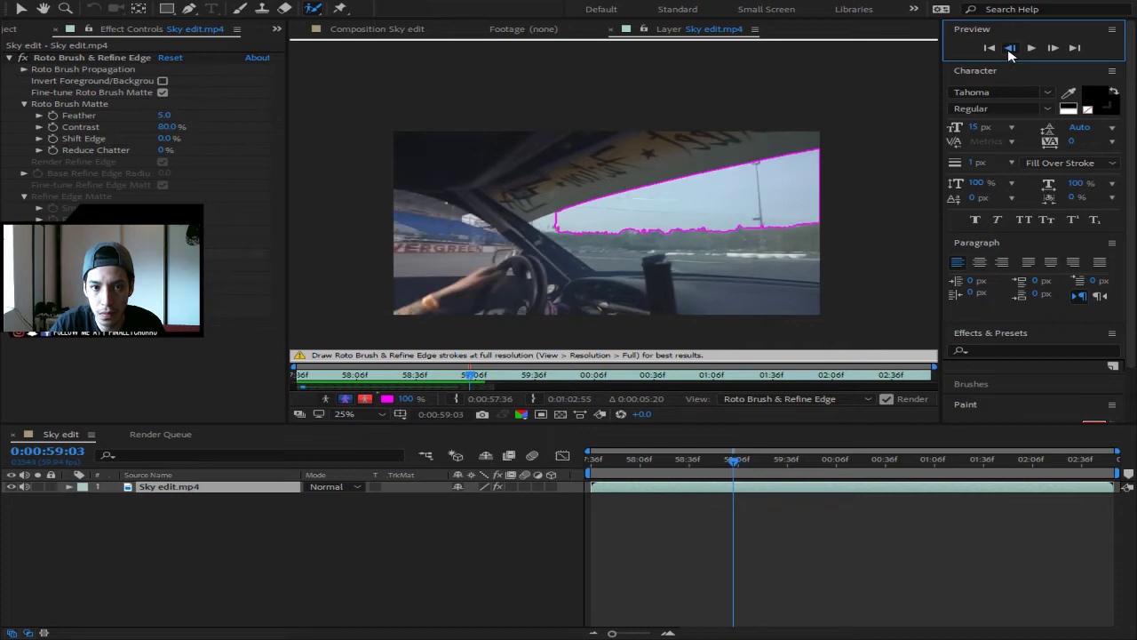
{"action": "left_click", "coordinate": [1010, 49]}
{"action": "left_click", "coordinate": [1010, 49]}
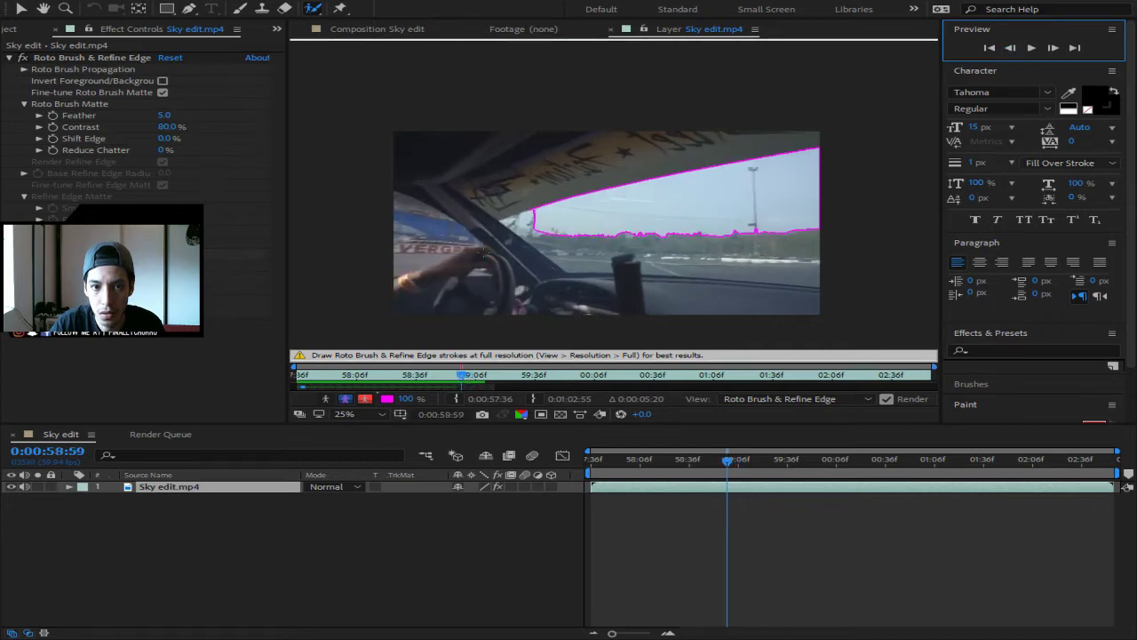
- Switch panel tabs, then play the footage and stop at 0:00:58:34
{"action": "left_click", "coordinate": [1004, 29]}
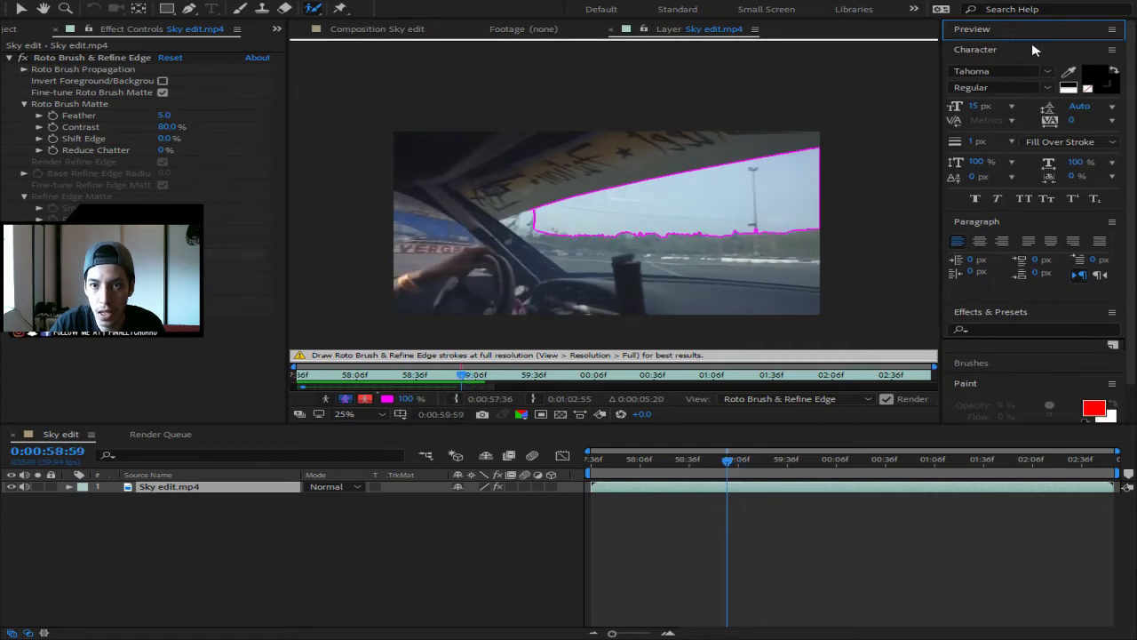
{"action": "left_click", "coordinate": [1107, 32]}
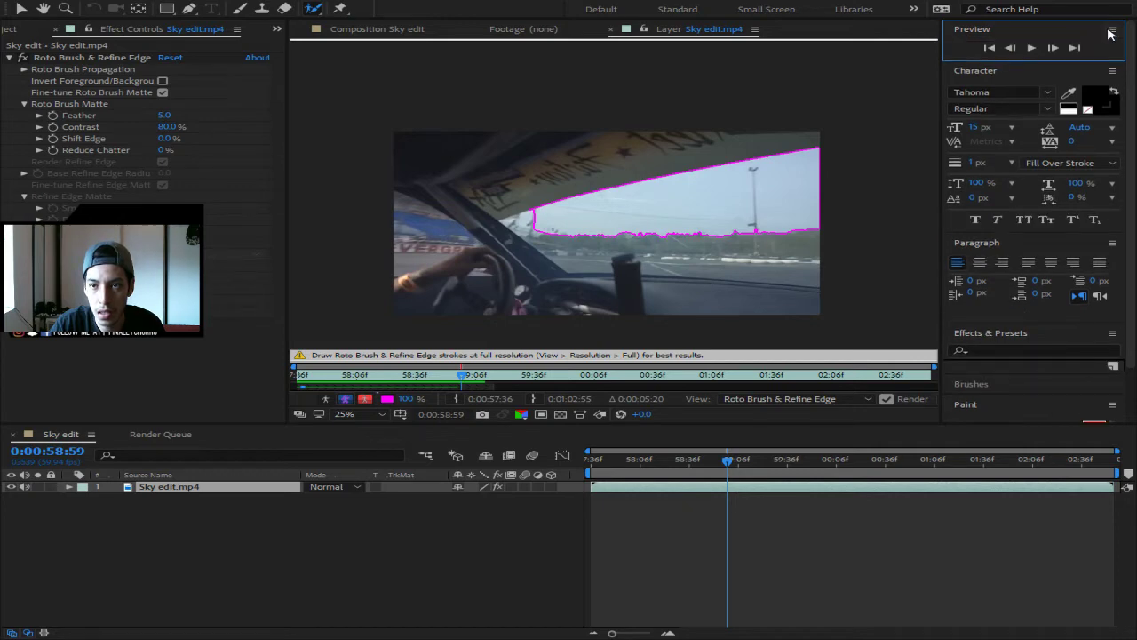
{"action": "left_click", "coordinate": [993, 33]}
{"action": "left_click", "coordinate": [996, 36]}
{"action": "left_click", "coordinate": [1036, 49]}
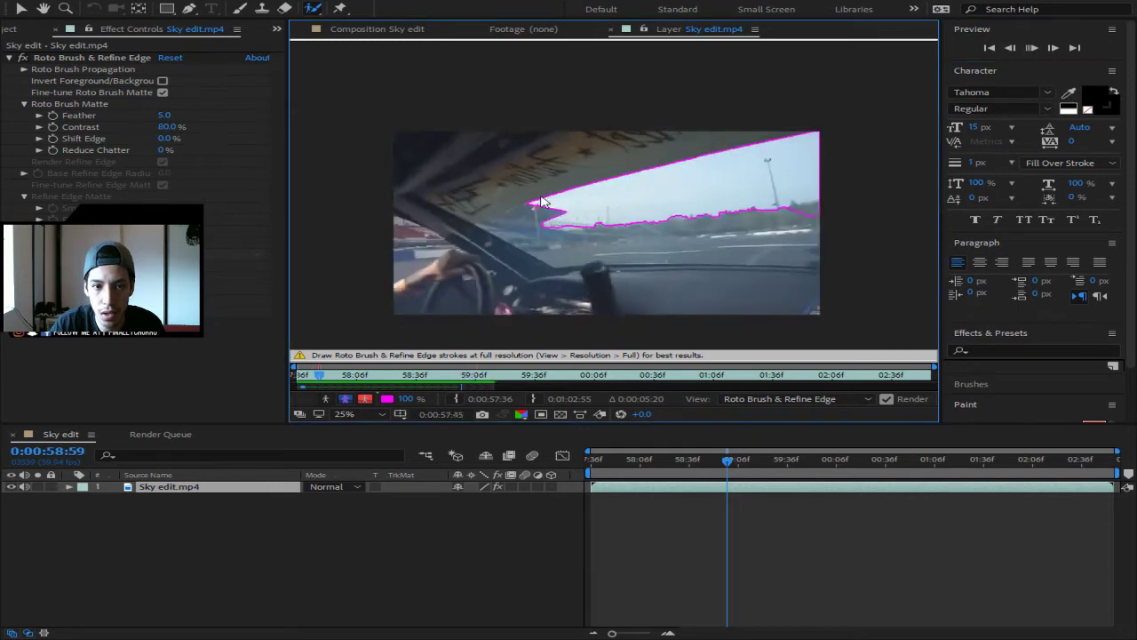
{"action": "key", "text": "space"}
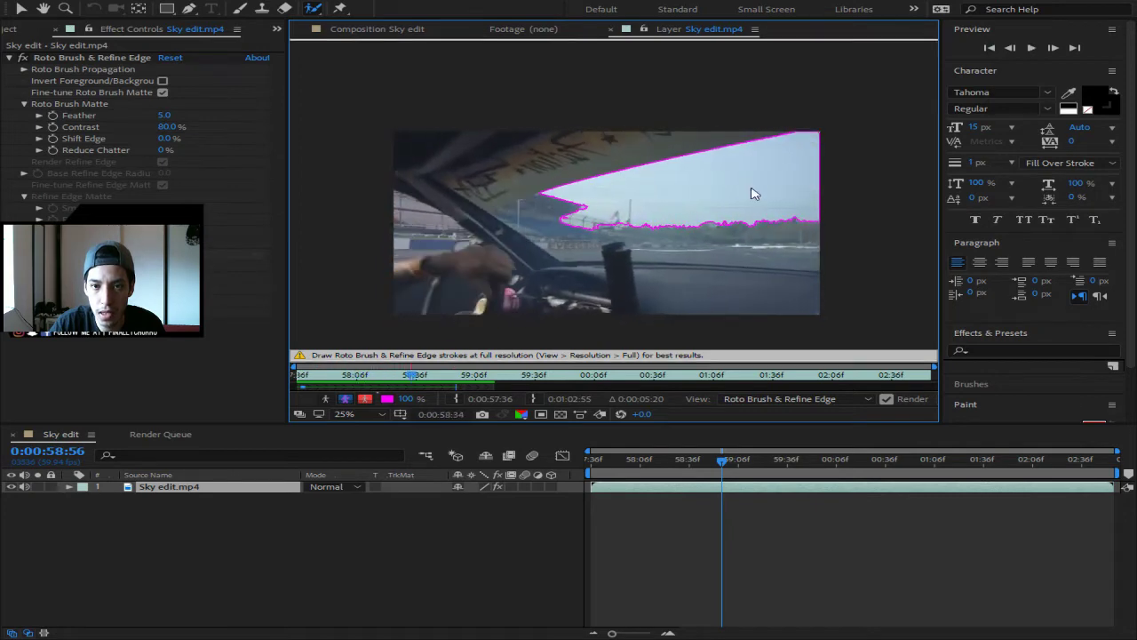
{"action": "key", "text": "space"}
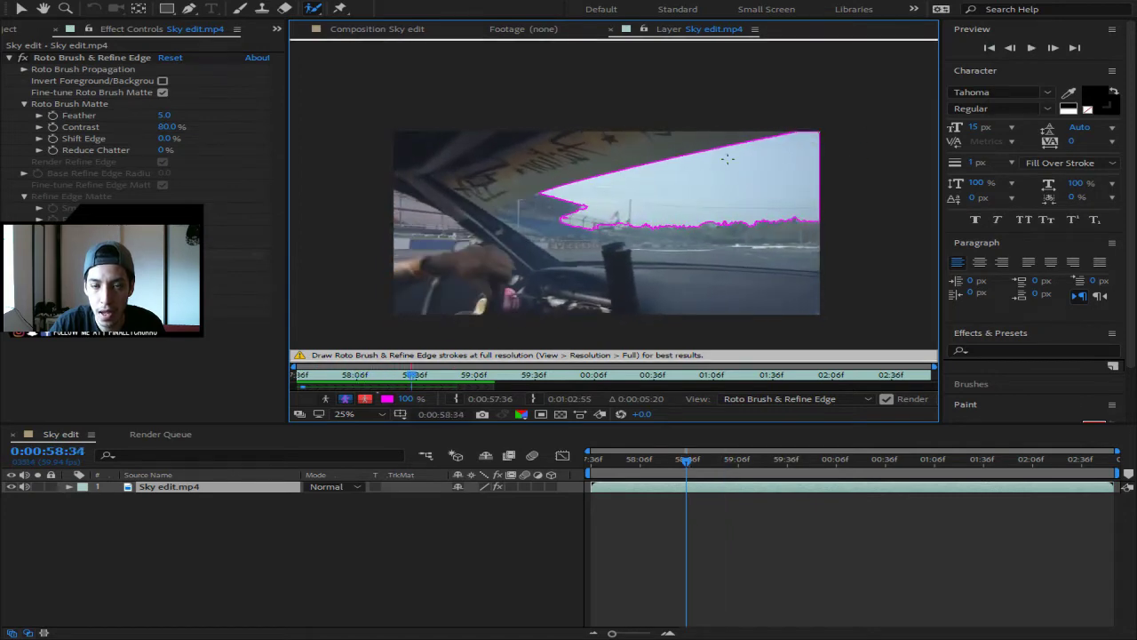
- Step back eight frames one at a time to inspect the matte
{"action": "left_click", "coordinate": [1014, 50]}
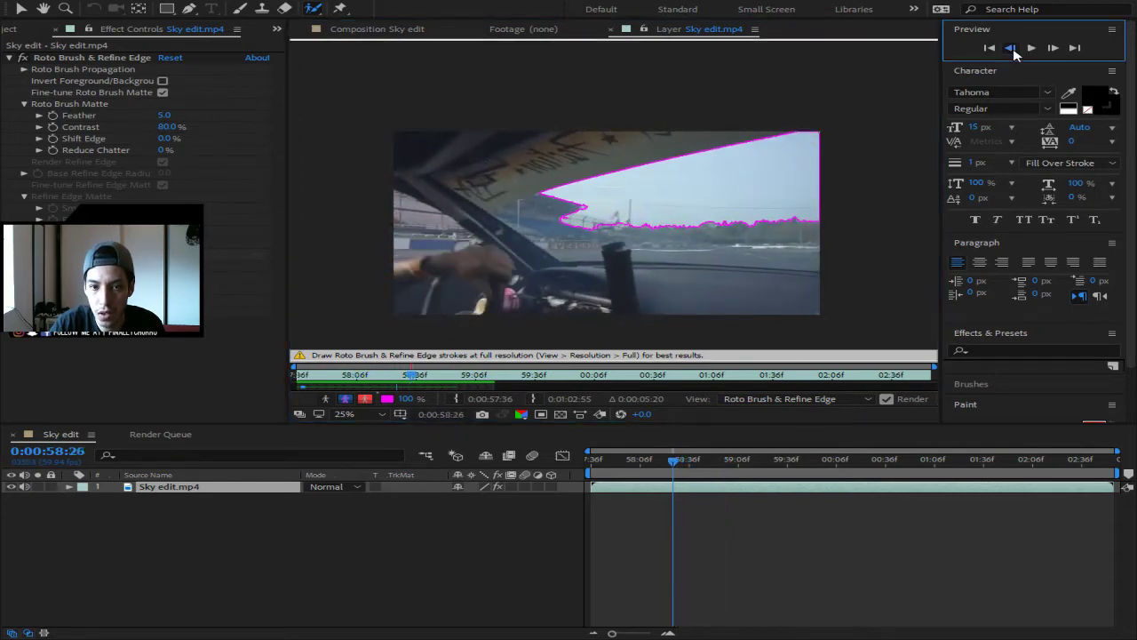
{"action": "left_click", "coordinate": [1014, 49]}
{"action": "left_click", "coordinate": [1014, 49]}
{"action": "left_click", "coordinate": [1013, 49]}
{"action": "left_click", "coordinate": [1012, 49]}
{"action": "left_click", "coordinate": [1013, 49]}
{"action": "left_click", "coordinate": [1012, 49]}
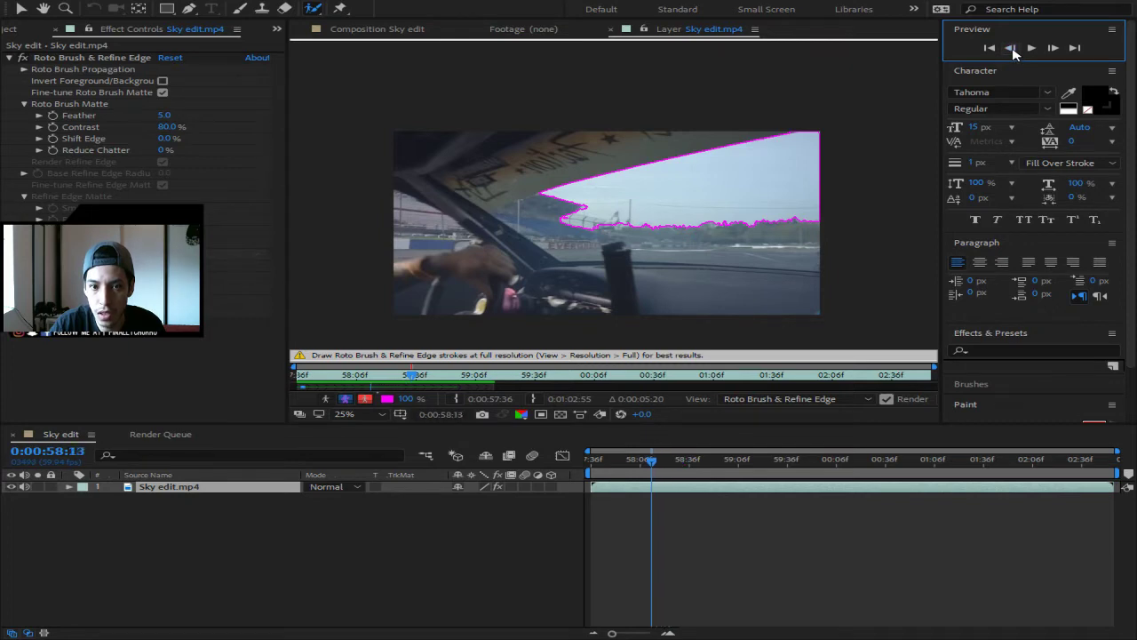
{"action": "left_click", "coordinate": [1013, 49]}
{"action": "left_click", "coordinate": [1012, 48]}
{"action": "left_click", "coordinate": [1012, 49]}
{"action": "left_click", "coordinate": [1013, 49]}
{"action": "left_click", "coordinate": [1013, 49]}
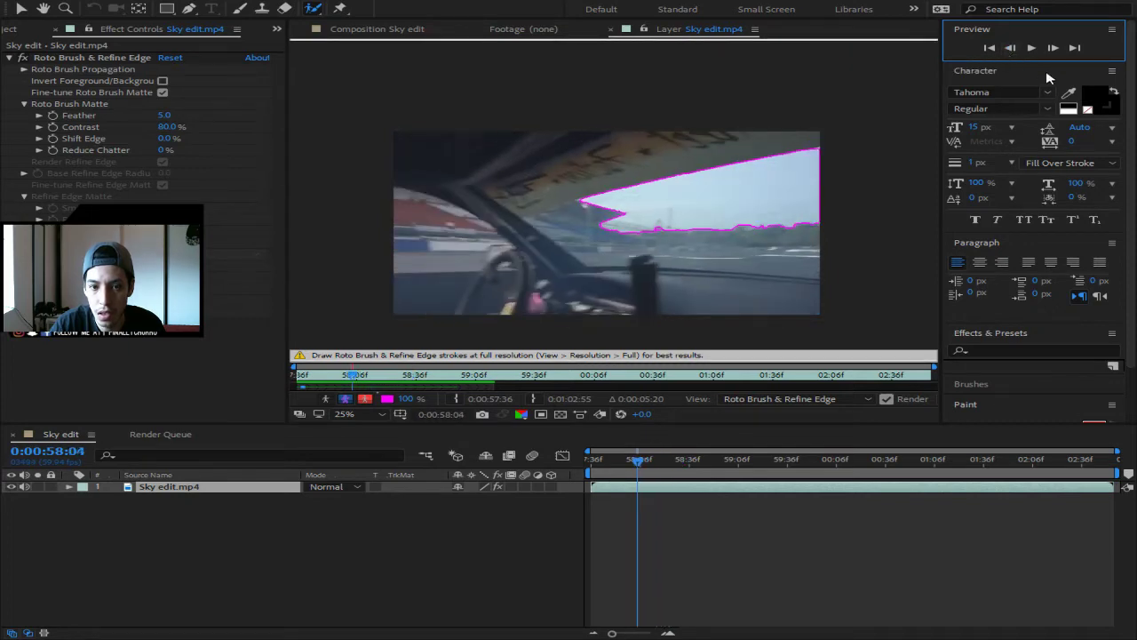
- Step forward thirteen frames, propagating the sky matte toward 0:00:58:17
{"action": "left_click", "coordinate": [1052, 49]}
{"action": "left_click", "coordinate": [1053, 49]}
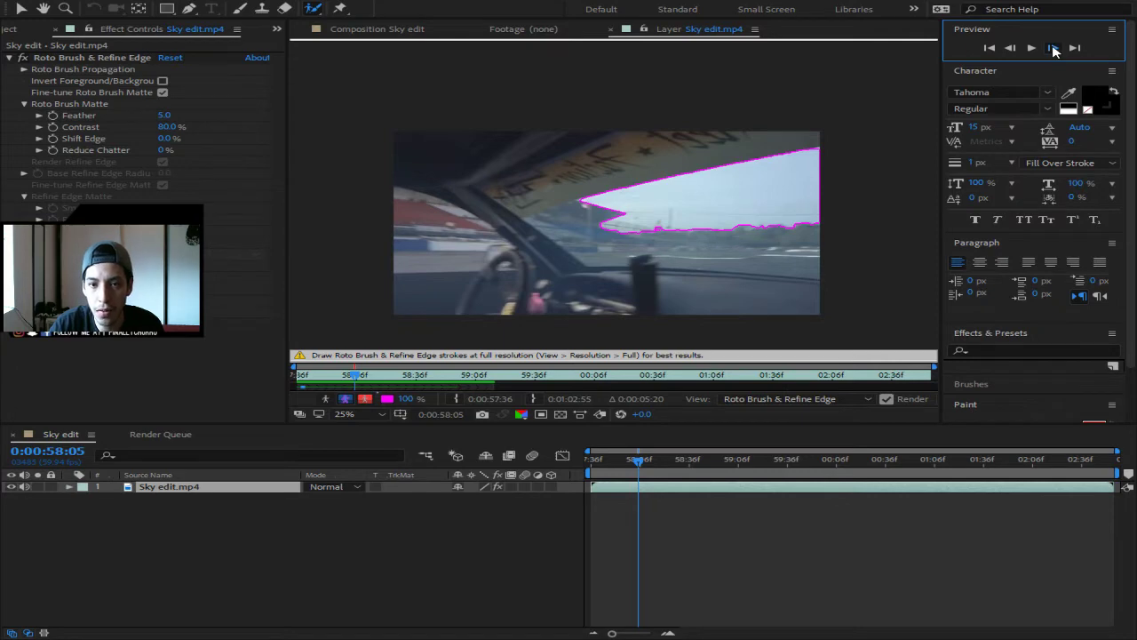
{"action": "left_click", "coordinate": [1052, 49]}
{"action": "left_click", "coordinate": [1053, 48]}
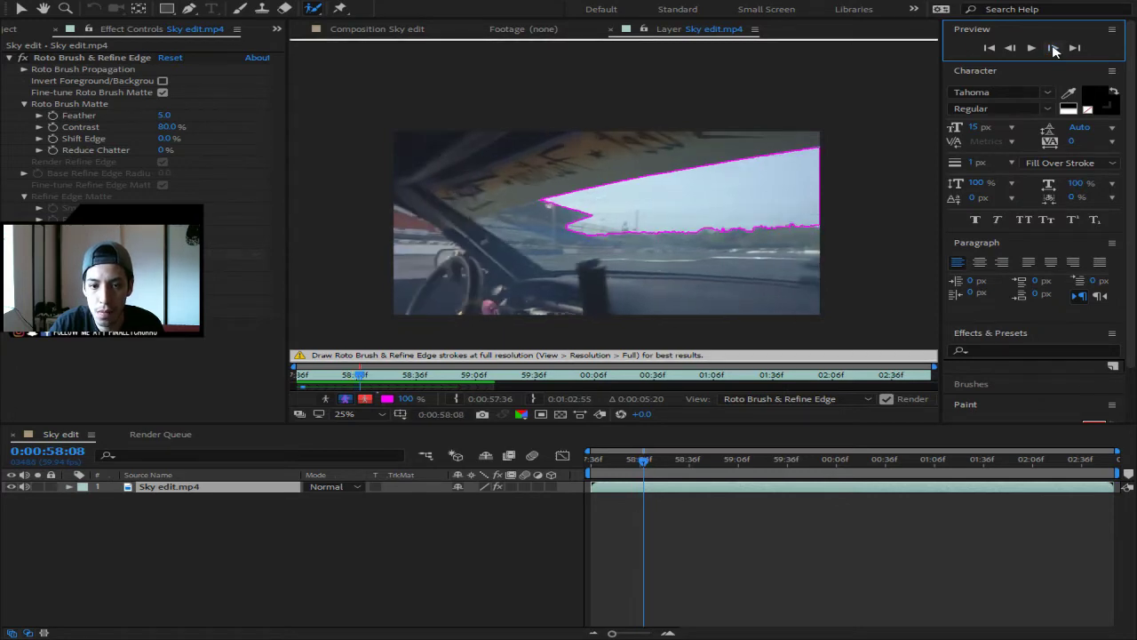
{"action": "left_click", "coordinate": [1052, 49]}
{"action": "left_click", "coordinate": [1053, 49]}
{"action": "left_click", "coordinate": [1052, 49]}
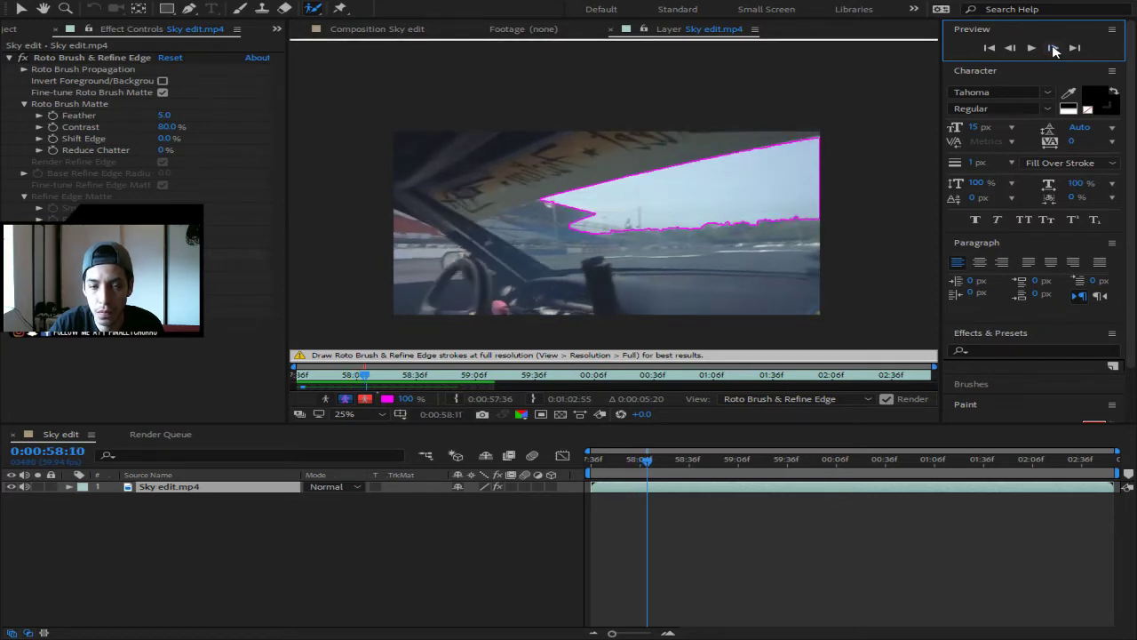
{"action": "left_click", "coordinate": [1053, 49]}
{"action": "left_click", "coordinate": [1053, 49]}
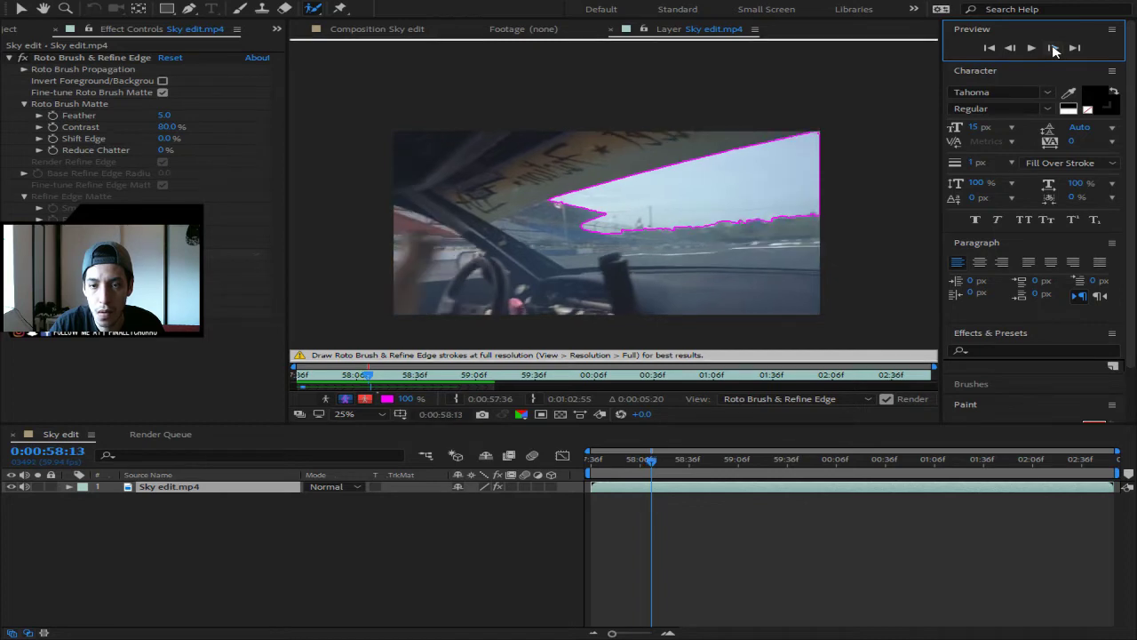
{"action": "left_click", "coordinate": [1052, 49]}
{"action": "left_click", "coordinate": [1052, 49]}
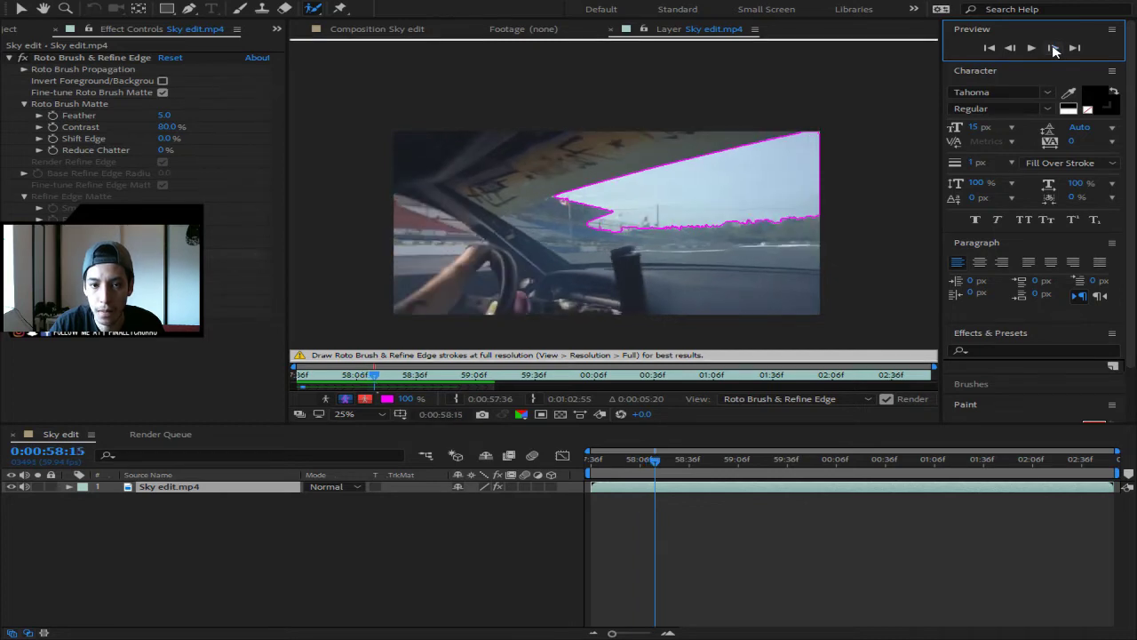
{"action": "left_click", "coordinate": [1052, 49]}
{"action": "left_click", "coordinate": [1052, 49]}
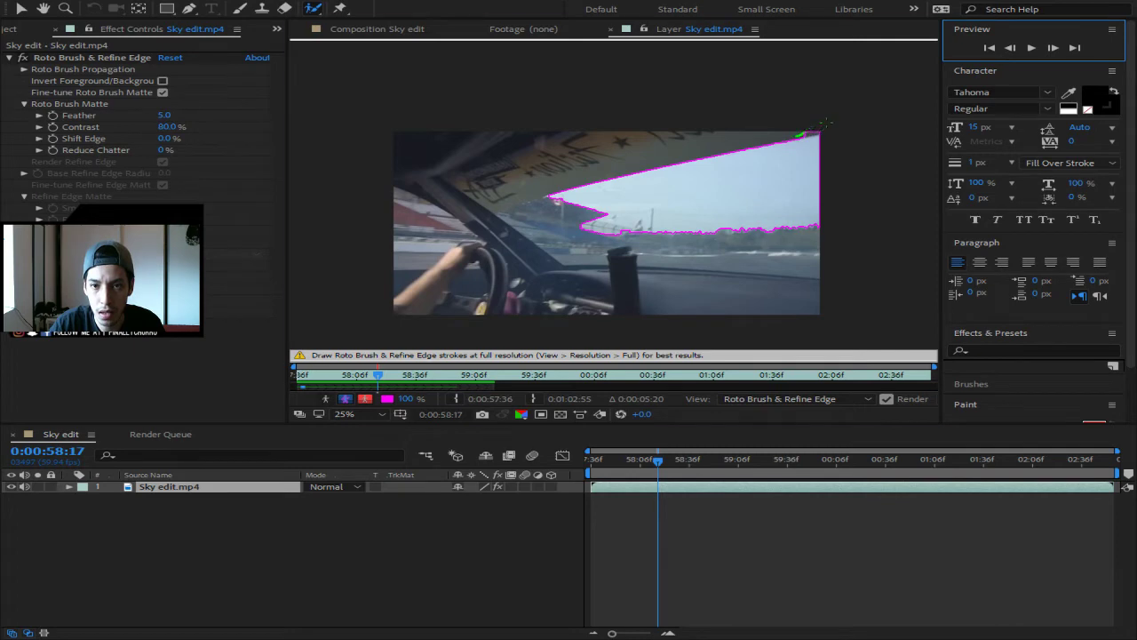
- Paint an additive Roto Brush stroke over the top-right sky corner and recheck adjacent frames
{"action": "left_click_drag", "start_coordinate": [825, 123], "coordinate": [822, 125]}
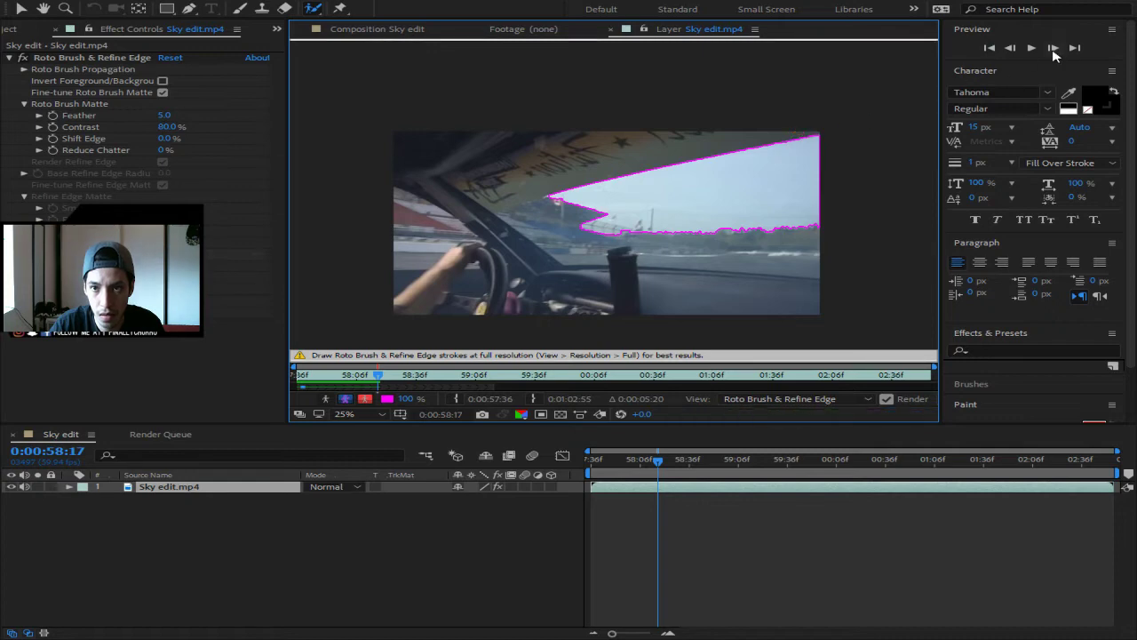
{"action": "left_click", "coordinate": [1011, 49]}
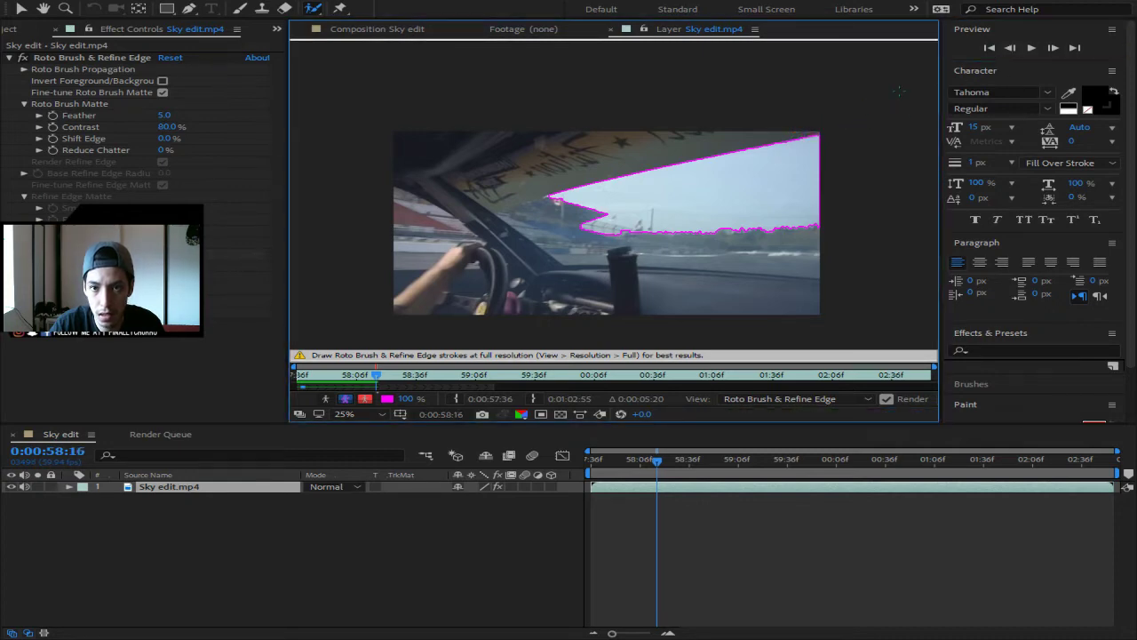
{"action": "left_click", "coordinate": [1052, 48]}
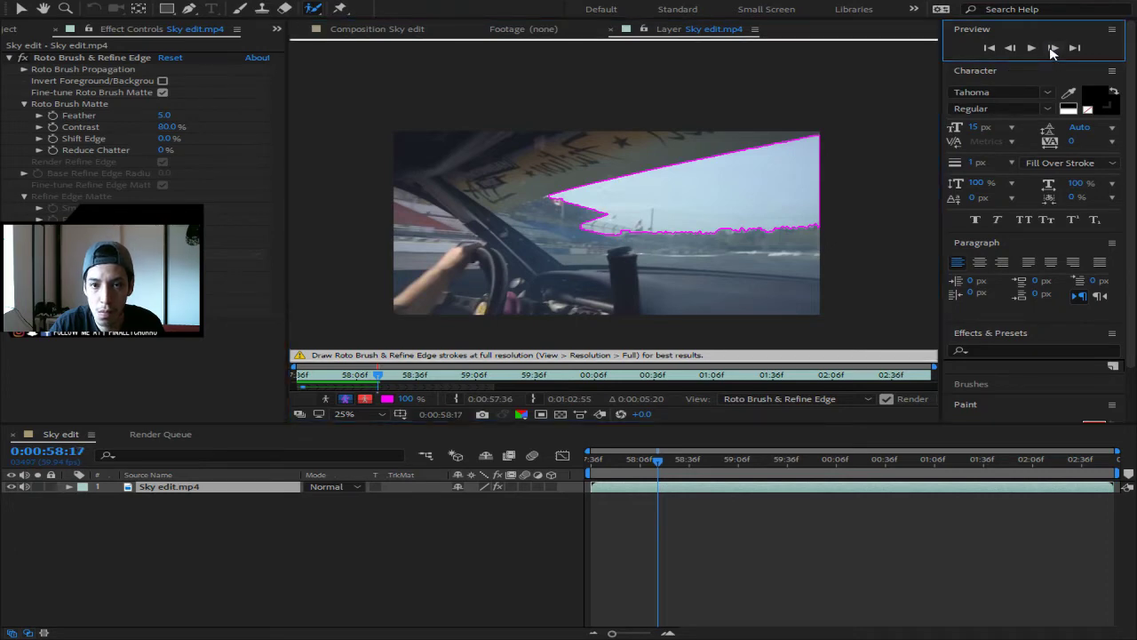
{"action": "left_click", "coordinate": [1051, 48]}
- Advance frame by frame from 0:00:58:19 to 0:00:58:23, checking the sky outline
{"action": "left_click", "coordinate": [1052, 48]}
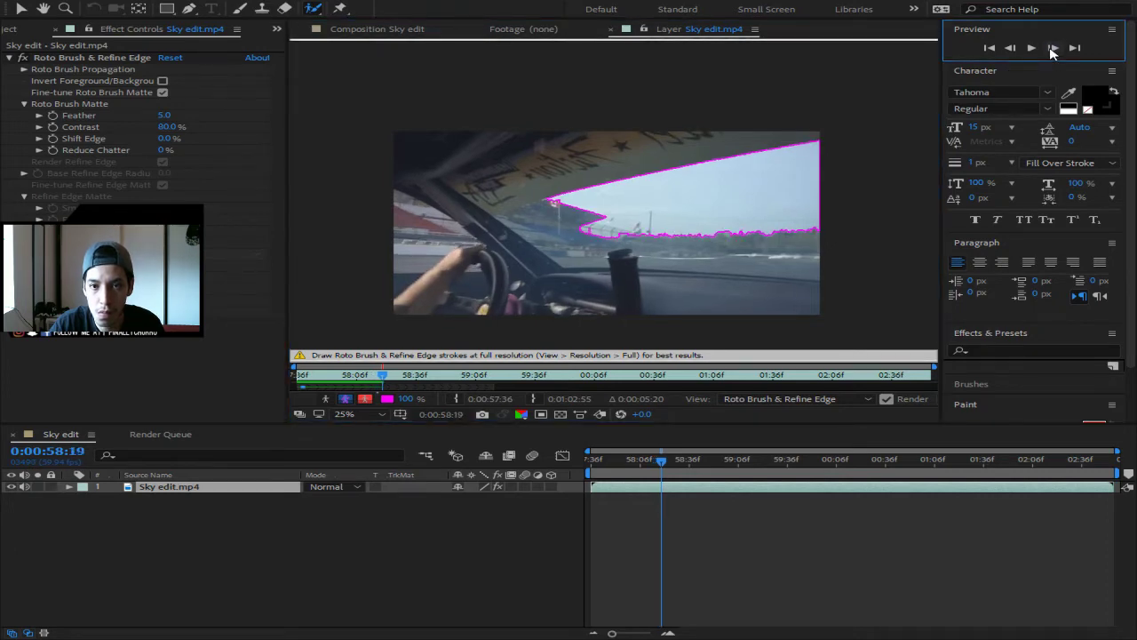
{"action": "left_click", "coordinate": [1052, 48]}
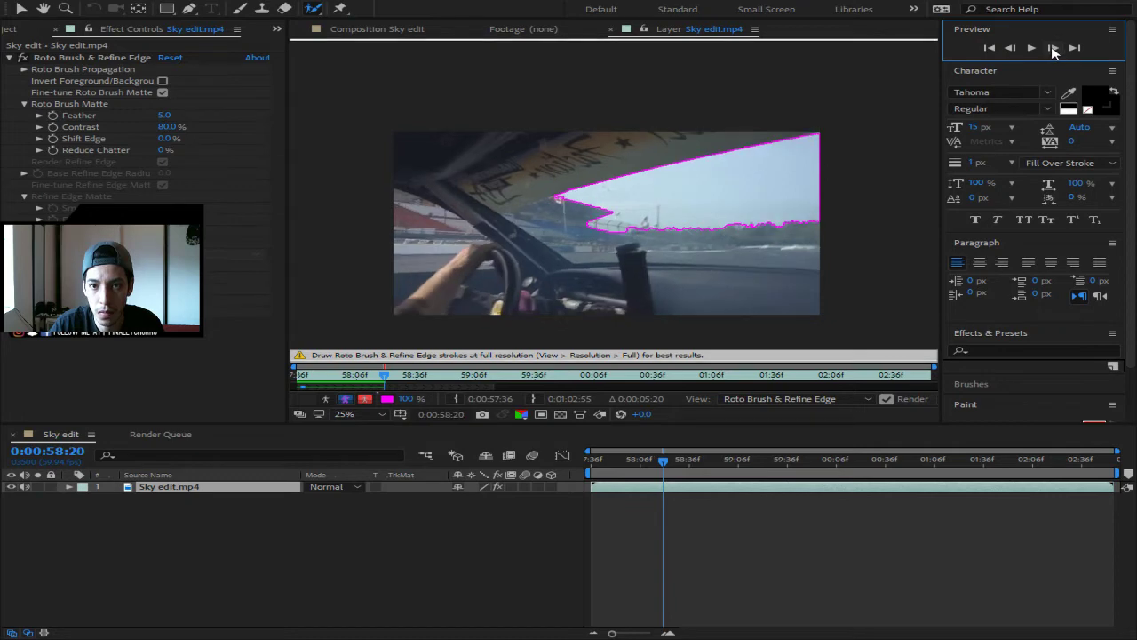
{"action": "left_click", "coordinate": [1052, 48]}
{"action": "left_click", "coordinate": [1051, 48]}
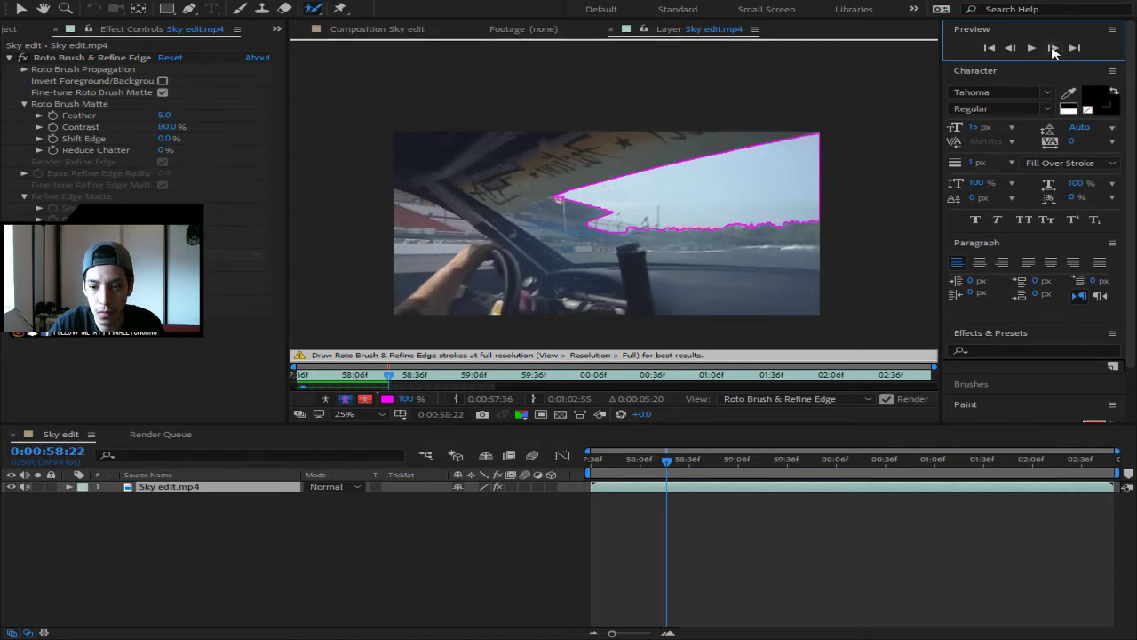
{"action": "left_click", "coordinate": [1052, 48]}
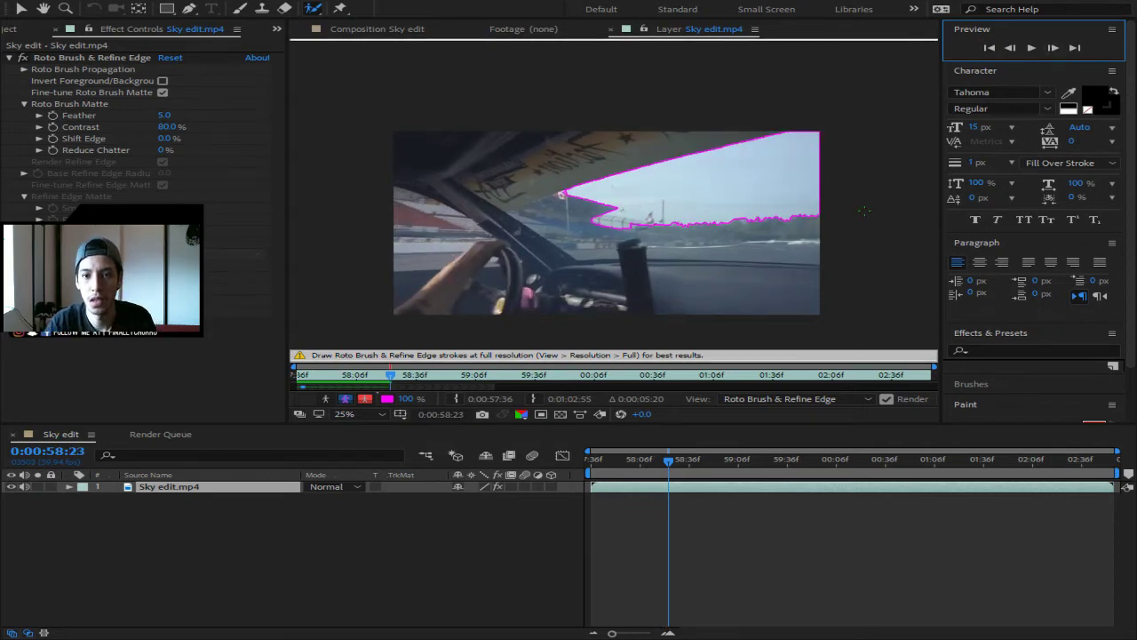
- Play the roto view to review the sky outline, then scrub back to the clip start and replay
{"action": "key", "text": "space"}
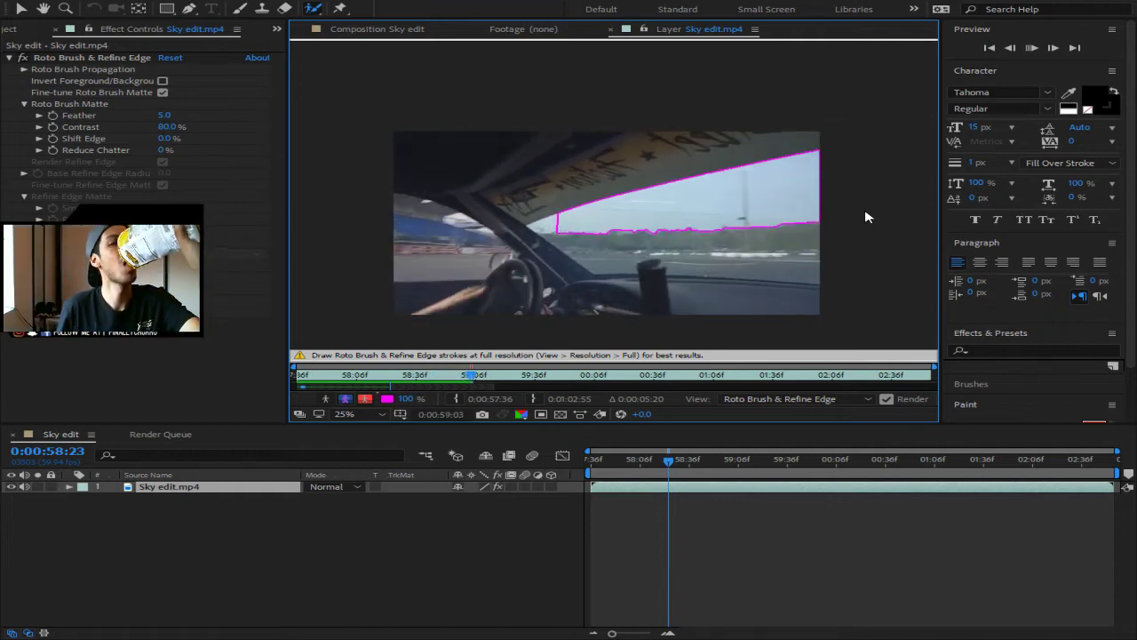
{"action": "key", "text": "space"}
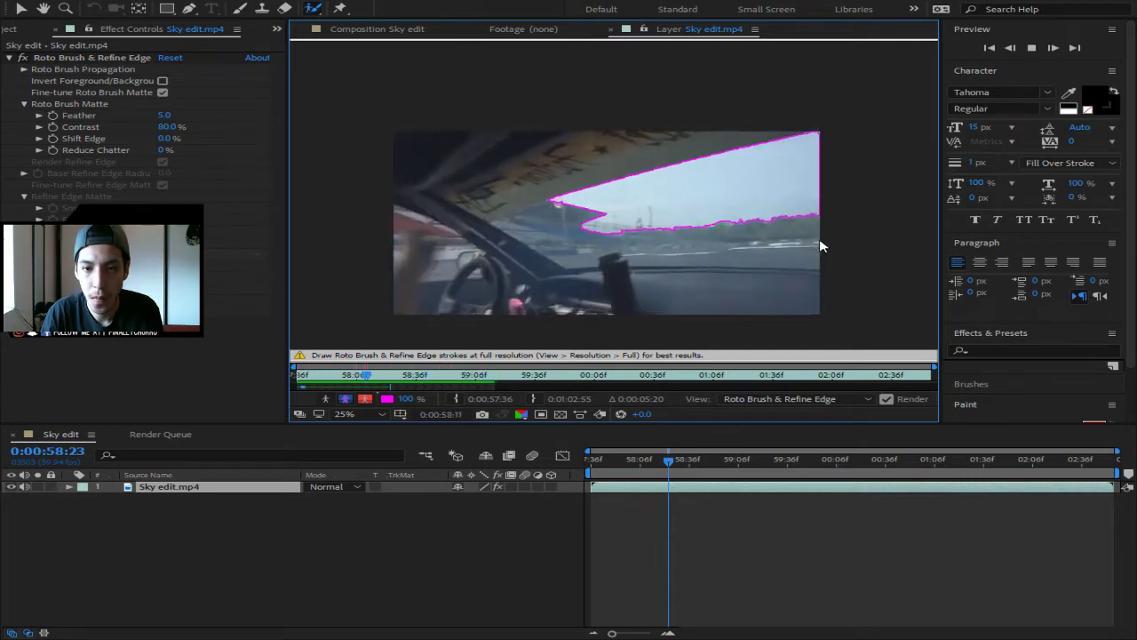
{"action": "key", "text": "space"}
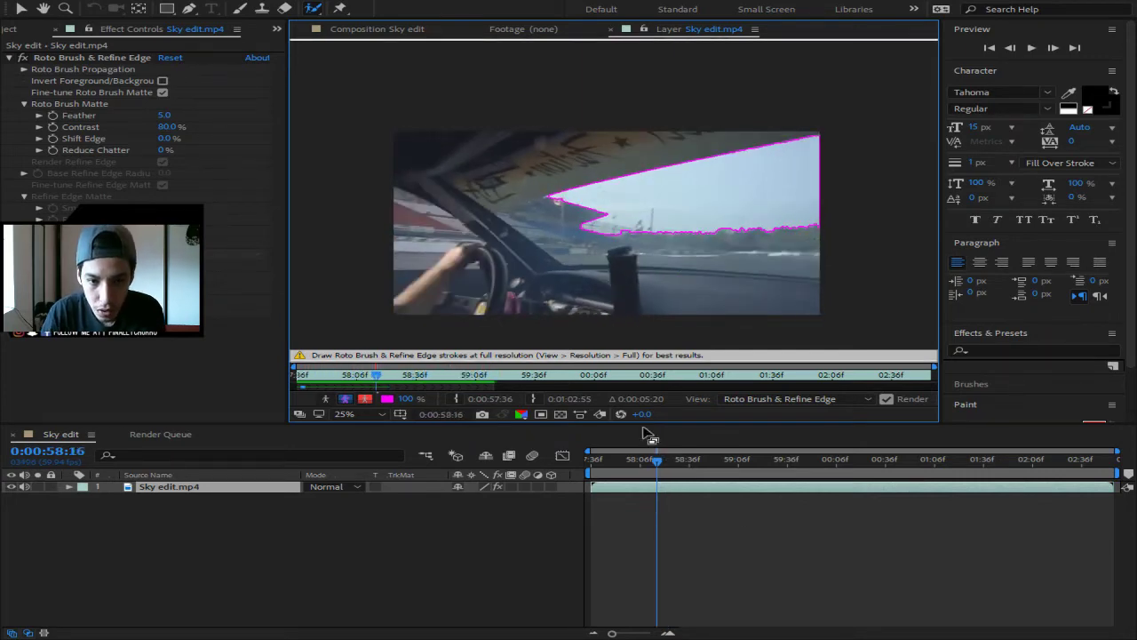
{"action": "left_click", "coordinate": [311, 9]}
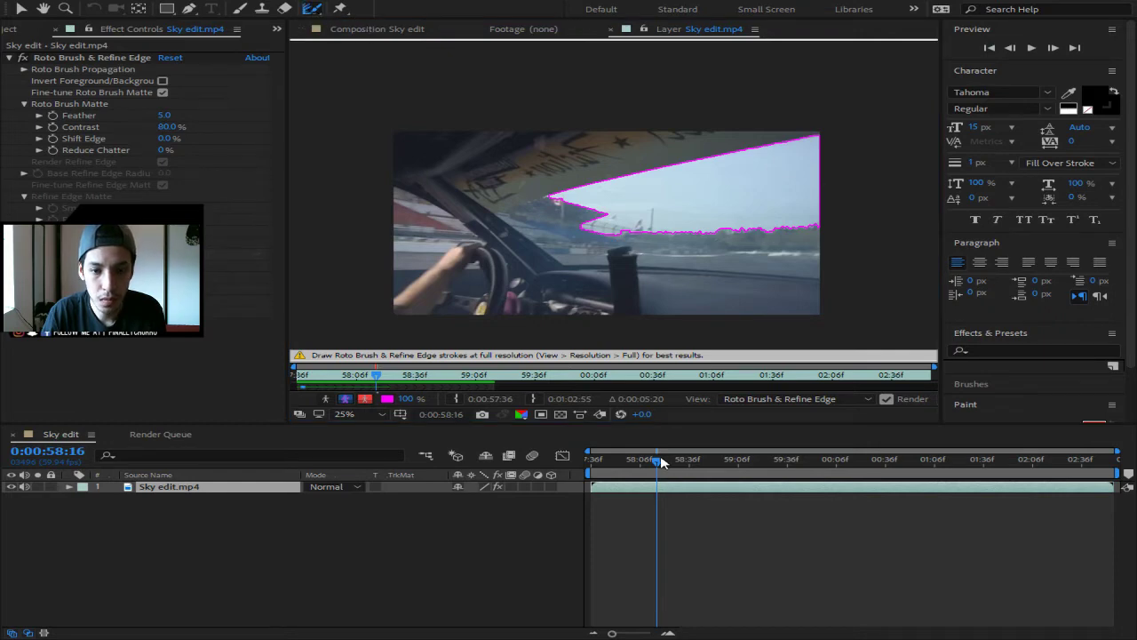
{"action": "left_click_drag", "start_coordinate": [662, 461], "coordinate": [590, 460]}
{"action": "key", "text": "space"}
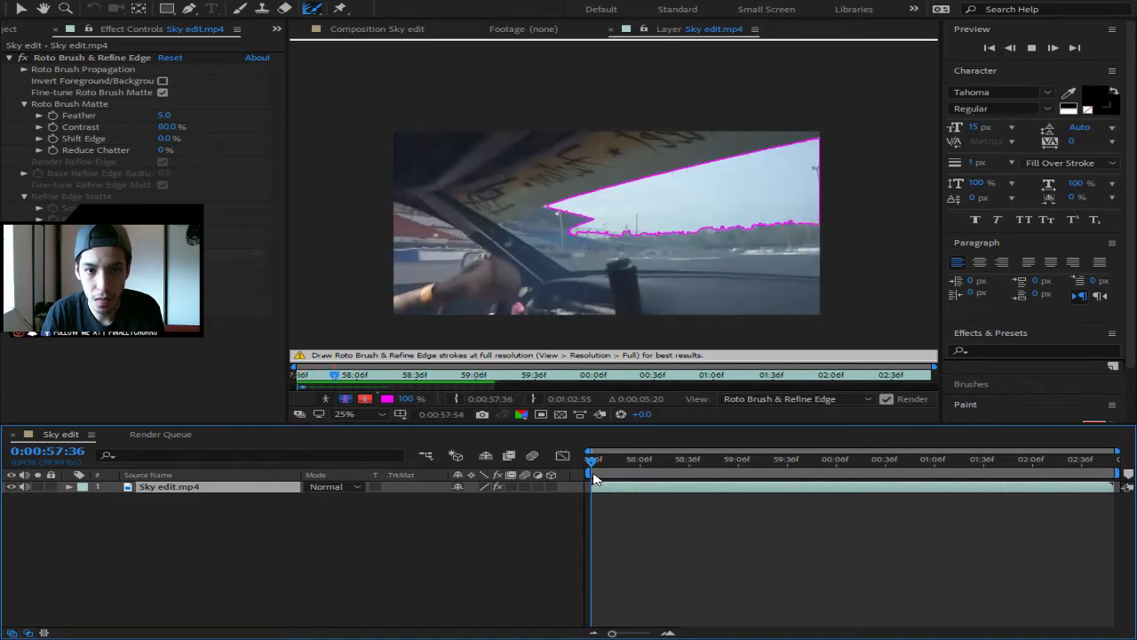
- Stop playback and switch between the Sky edit composition and the layer view
{"action": "key", "text": "space"}
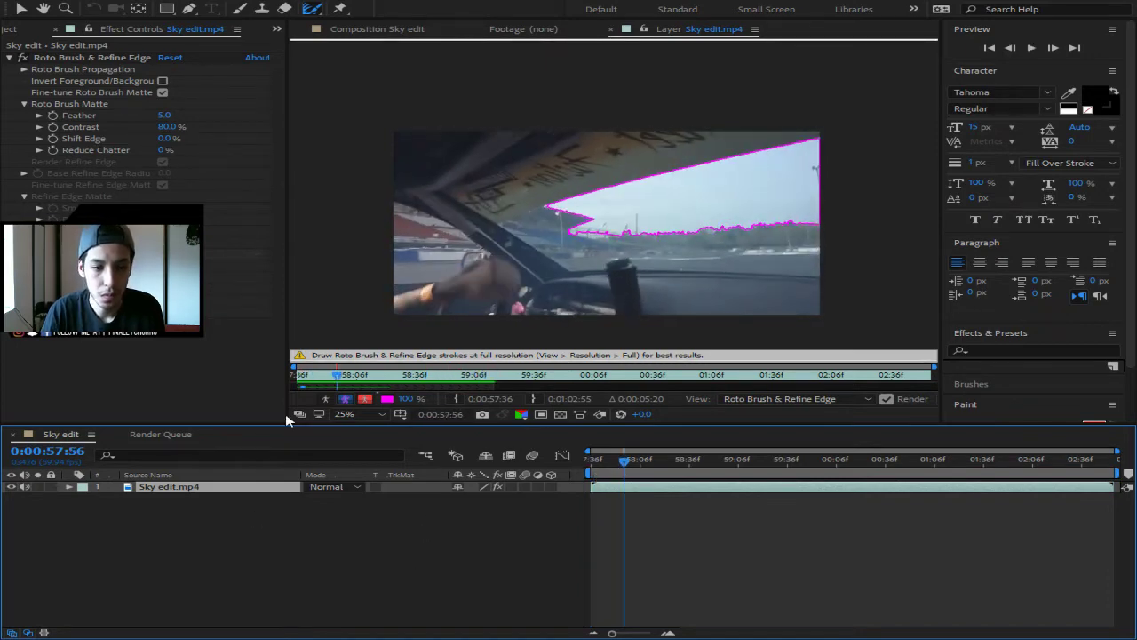
{"action": "left_click", "coordinate": [388, 30]}
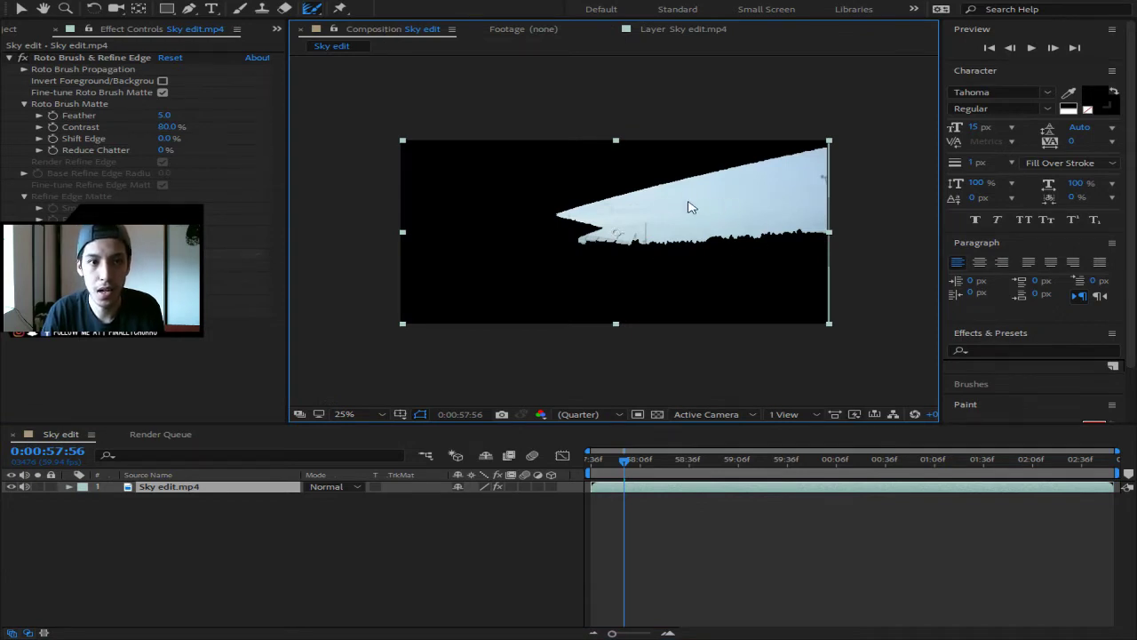
{"action": "left_click", "coordinate": [315, 11]}
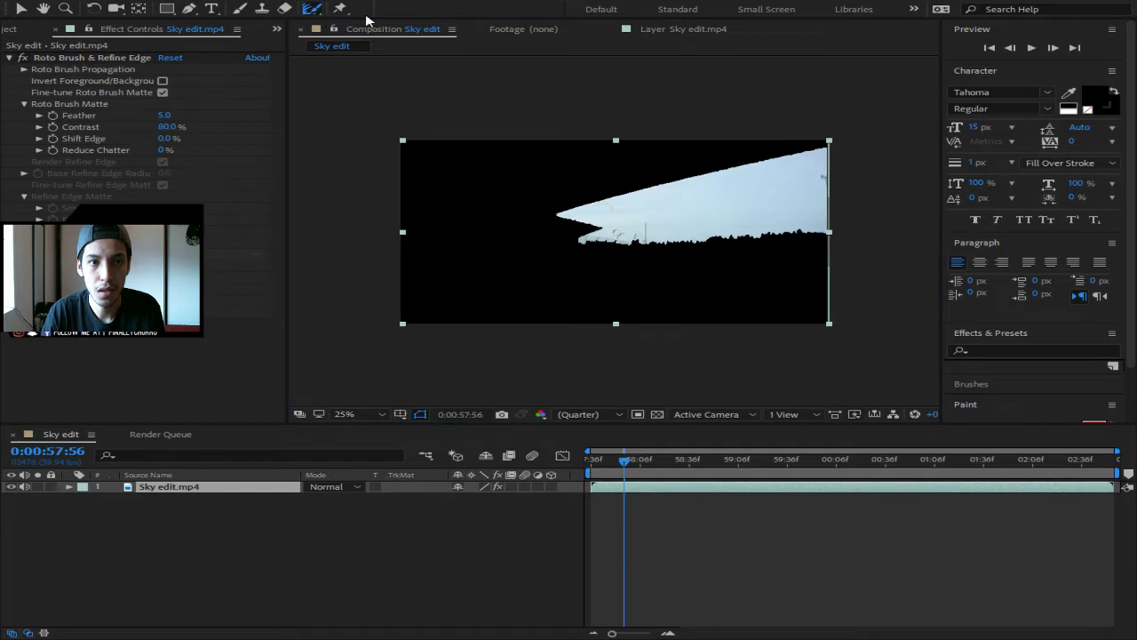
{"action": "key", "text": "alt+w"}
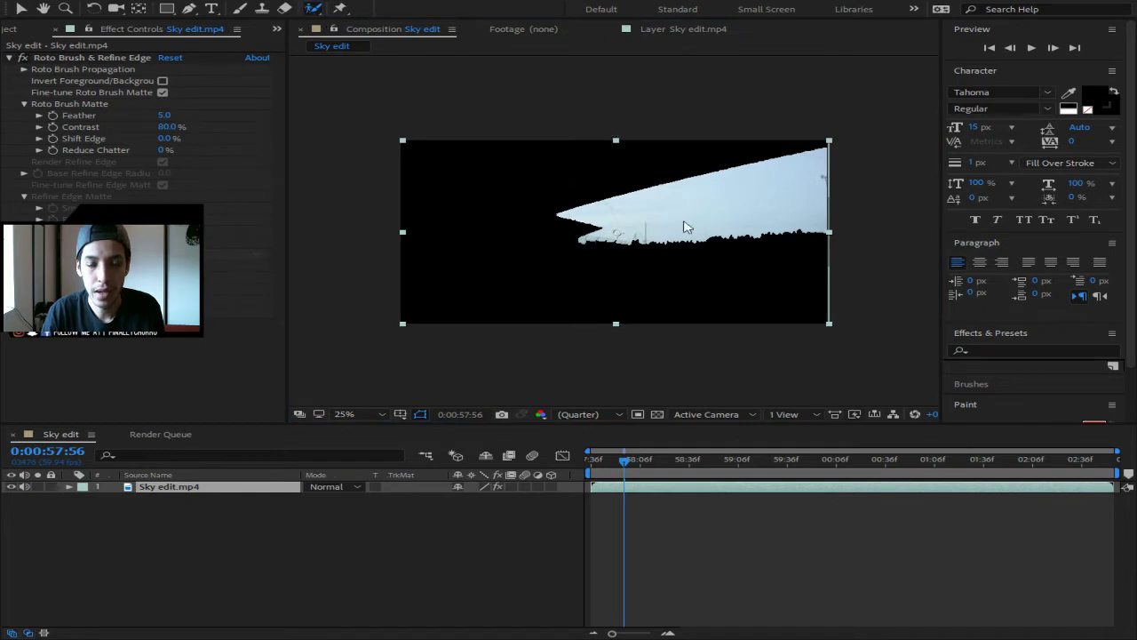
{"action": "left_click", "coordinate": [682, 29]}
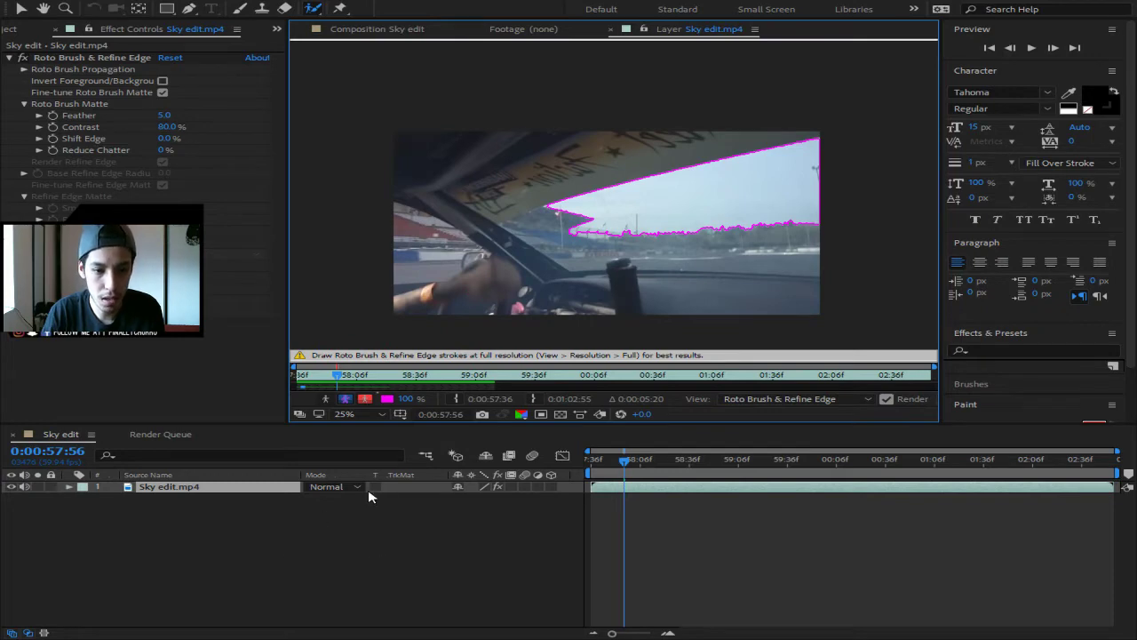
{"action": "left_click", "coordinate": [373, 29]}
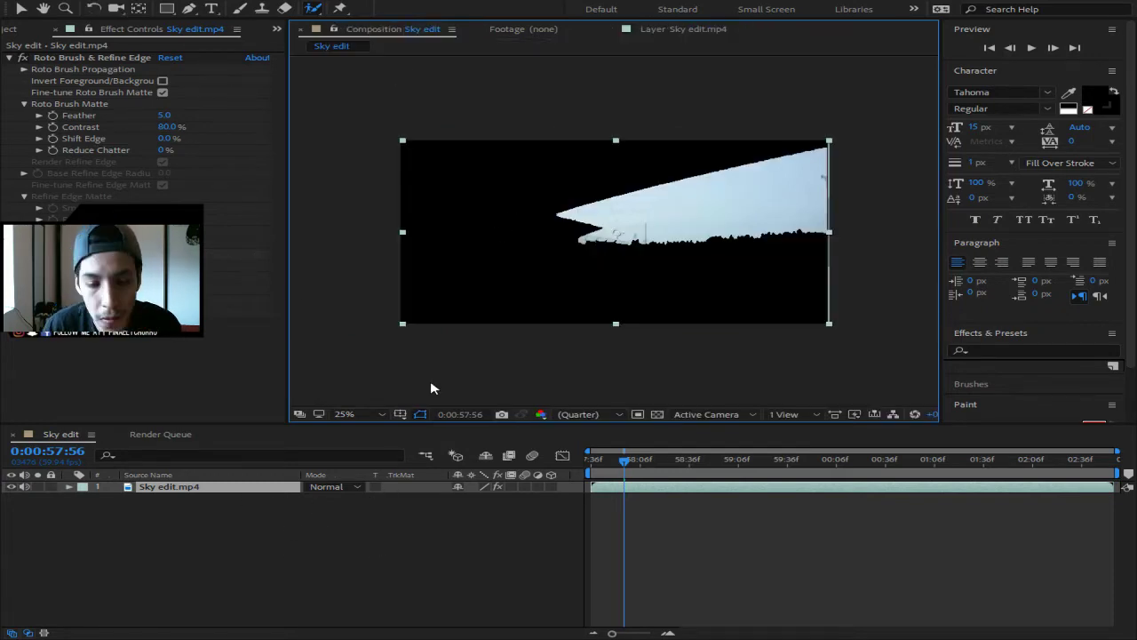
- Try Invert Foreground/Background and toggle fine-tuning, then revert the inversion
{"action": "left_click", "coordinate": [163, 81]}
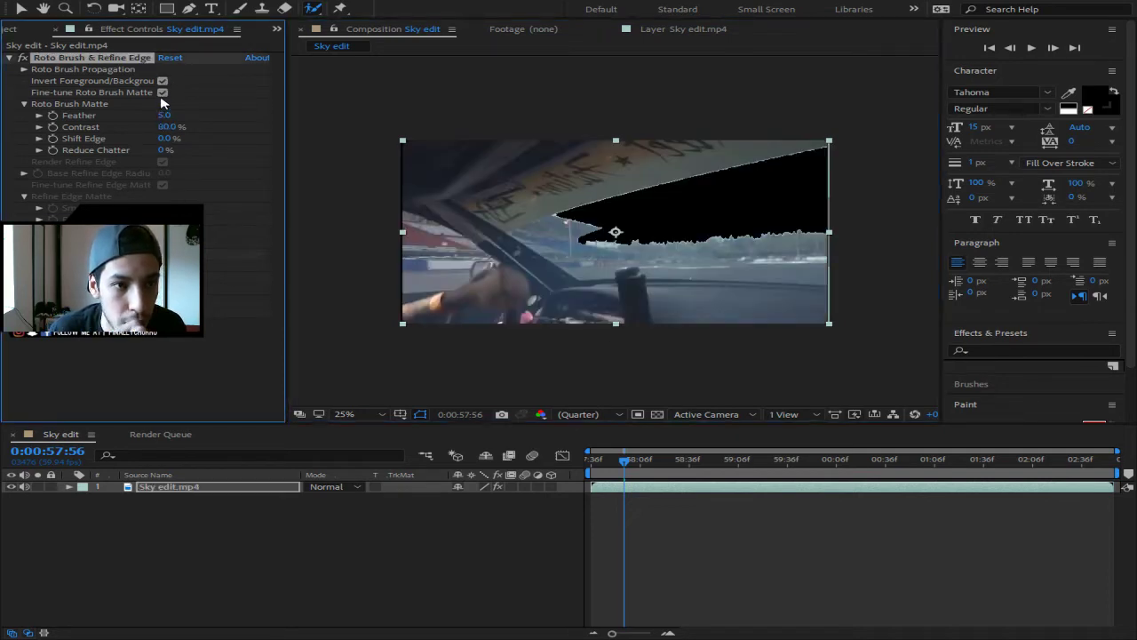
{"action": "left_click", "coordinate": [163, 92]}
{"action": "left_click", "coordinate": [162, 92]}
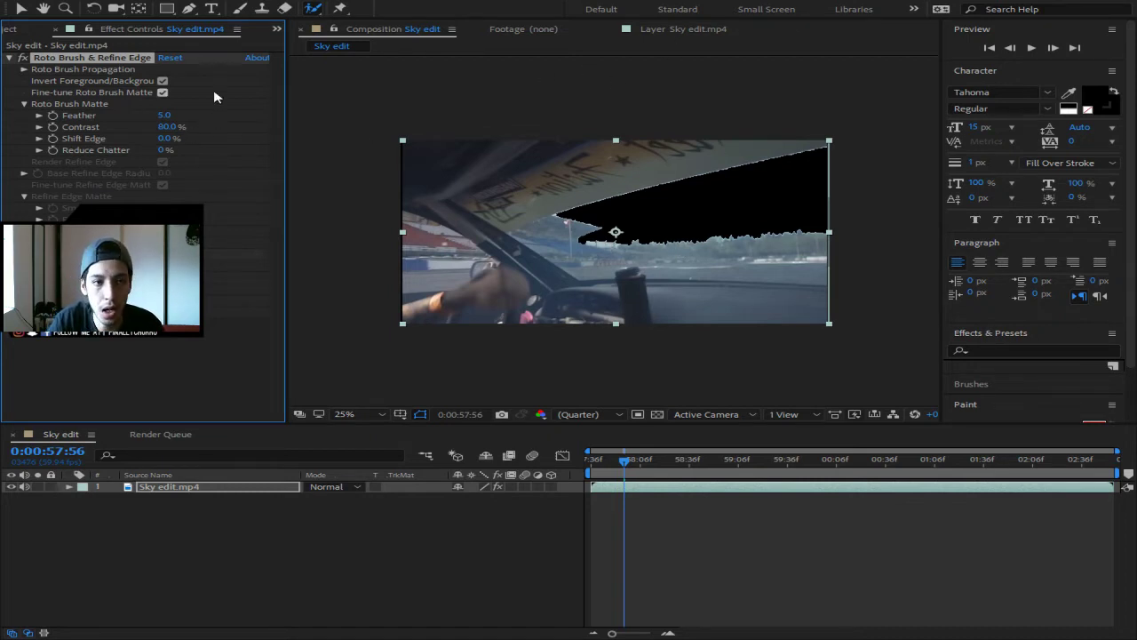
{"action": "left_click", "coordinate": [163, 81]}
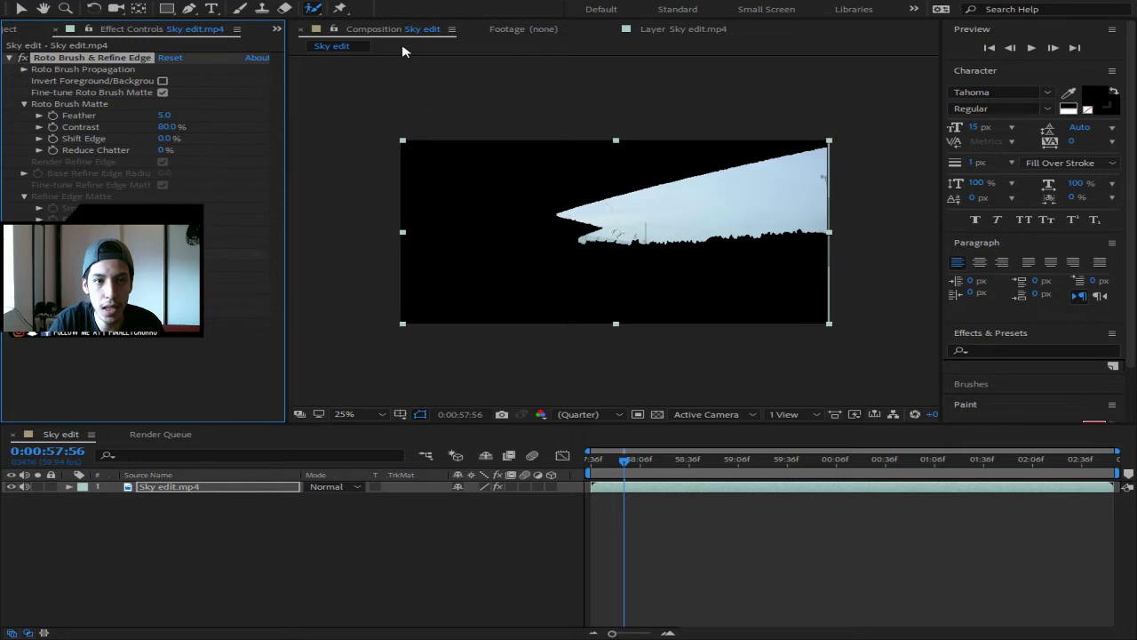
- Compare layer and composition views, then check Invert Foreground/Background to black out the sky
{"action": "left_click", "coordinate": [396, 34]}
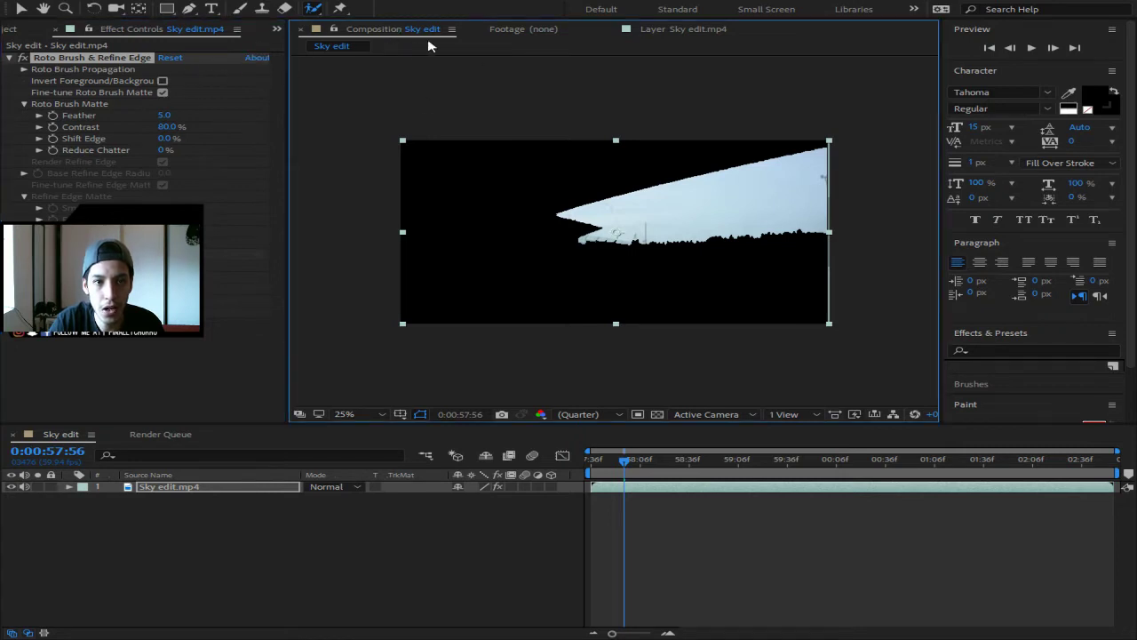
{"action": "left_click", "coordinate": [680, 33]}
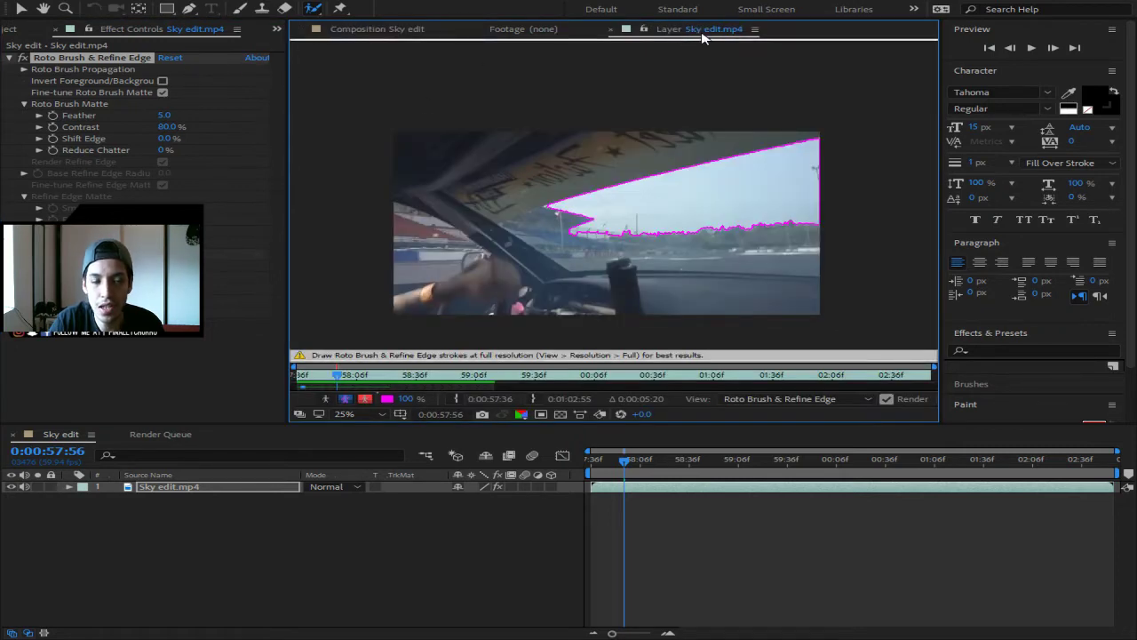
{"action": "left_click", "coordinate": [409, 32]}
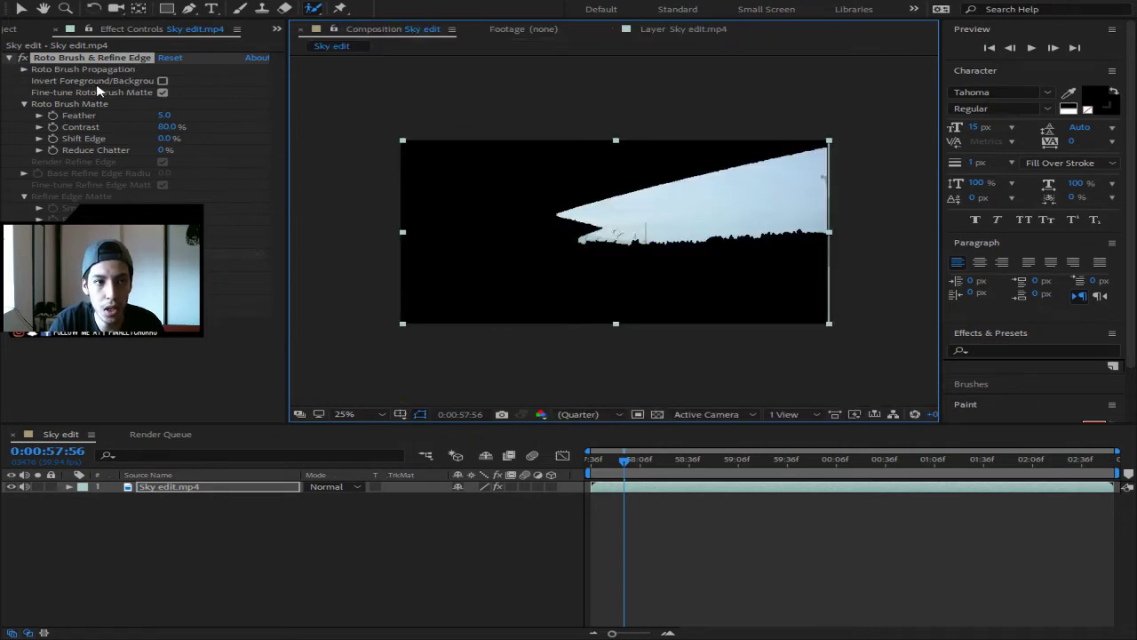
{"action": "left_click", "coordinate": [162, 81]}
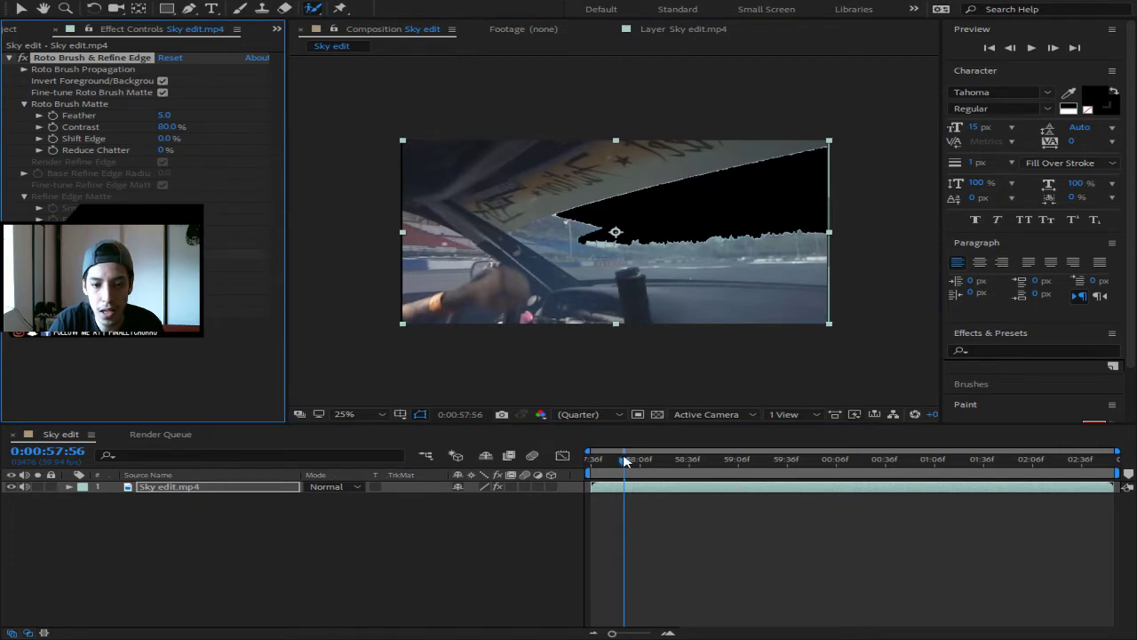
{"action": "left_click_drag", "start_coordinate": [625, 460], "coordinate": [579, 464]}
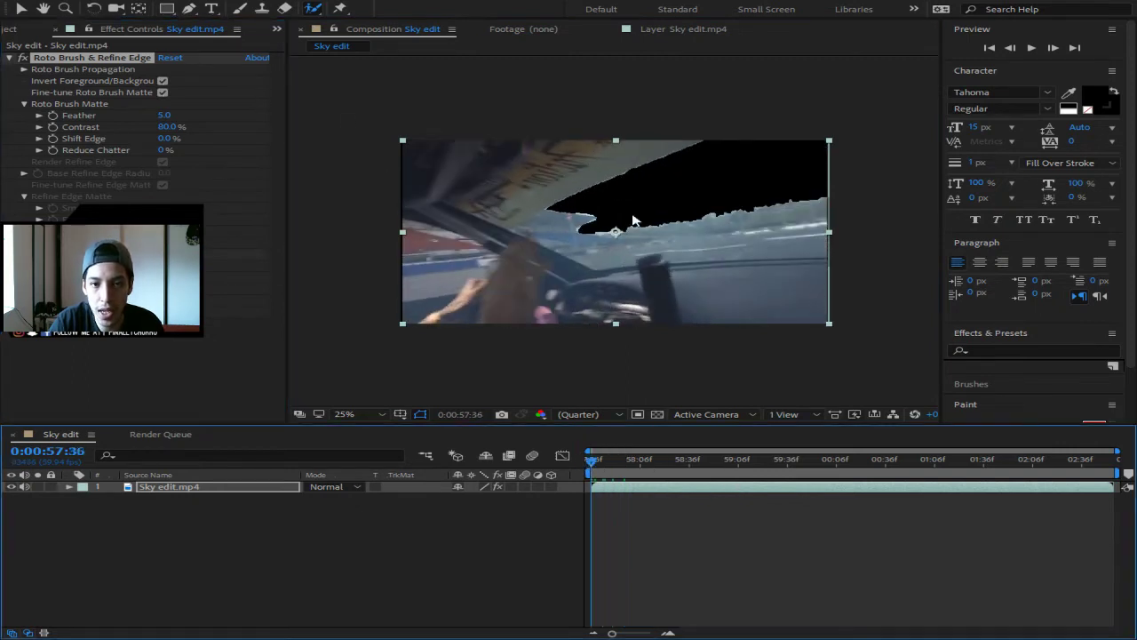
{"action": "left_click", "coordinate": [664, 34]}
{"action": "left_click", "coordinate": [313, 10]}
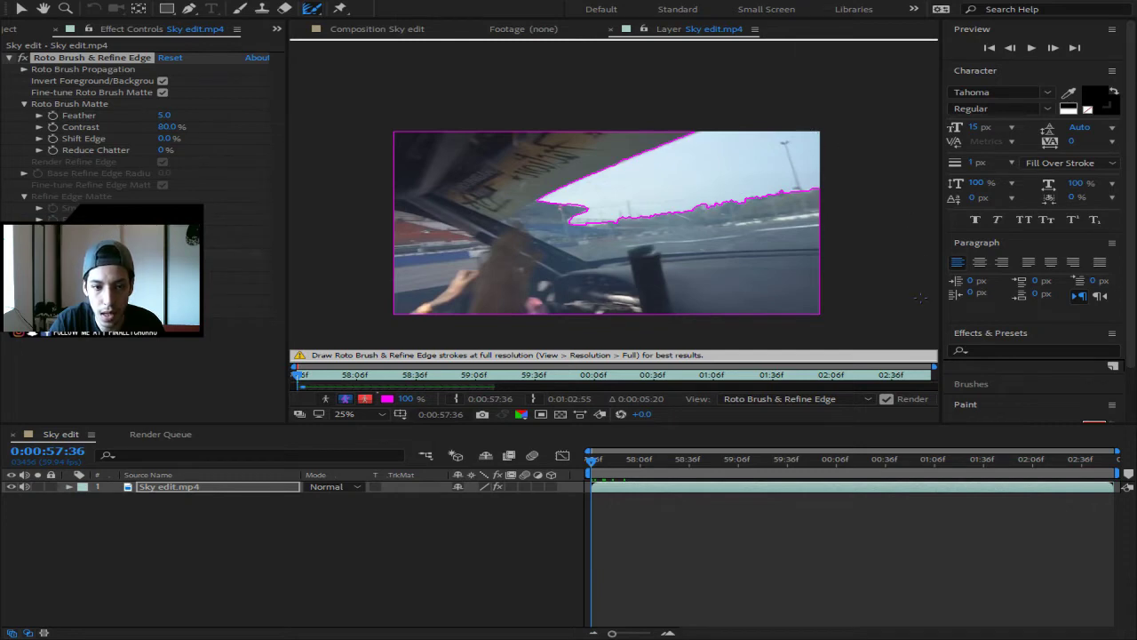
{"action": "key", "text": "space"}
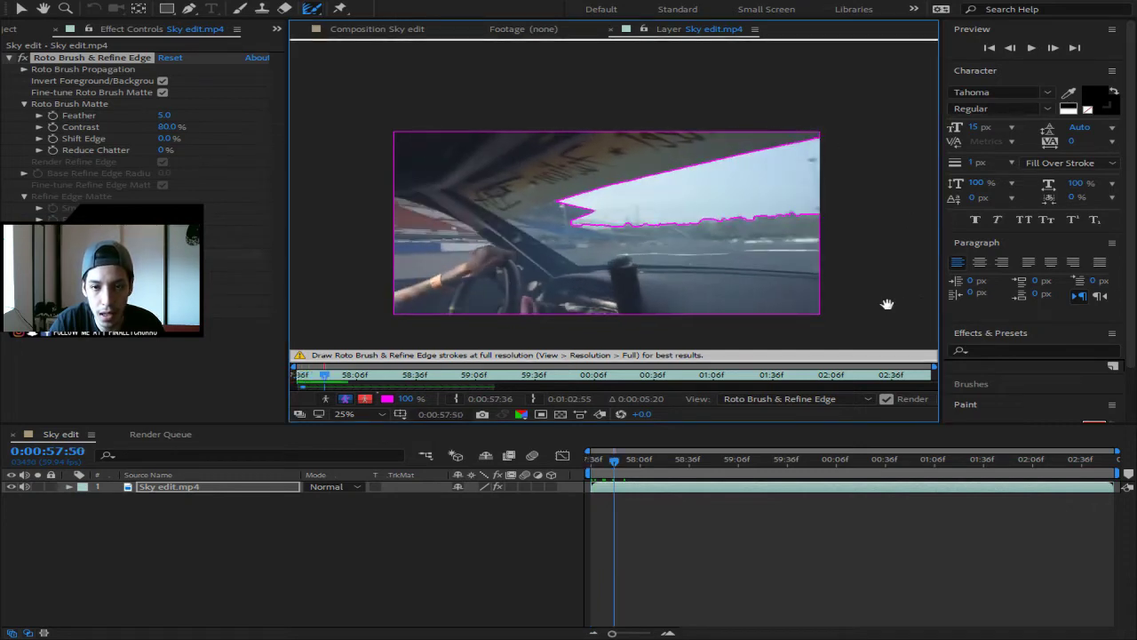
{"action": "key", "text": "space"}
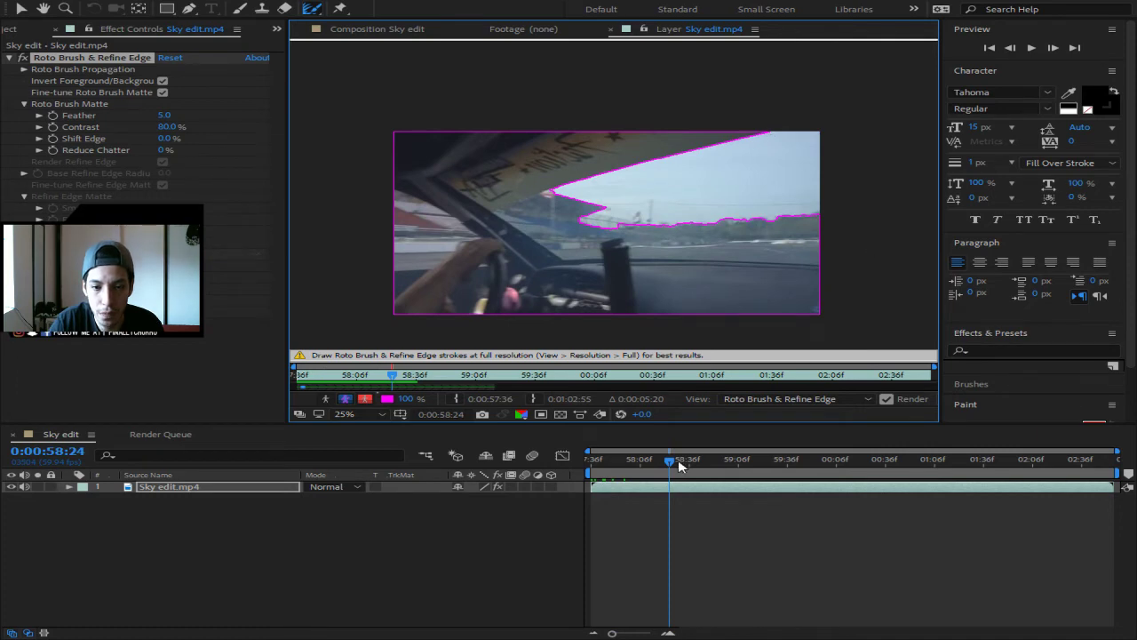
{"action": "left_click_drag", "start_coordinate": [670, 462], "coordinate": [610, 460]}
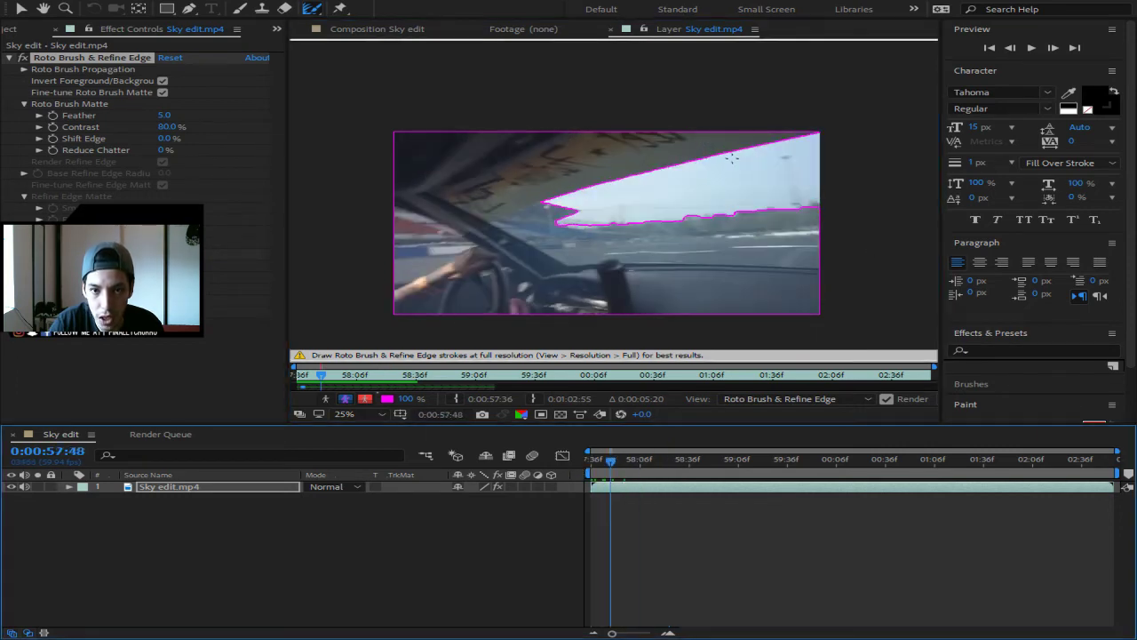
{"action": "scroll", "coordinate": [864, 147], "scroll_direction": "up", "scroll_amount": 2}
{"action": "scroll", "coordinate": [830, 162], "scroll_direction": "down", "scroll_amount": 1}
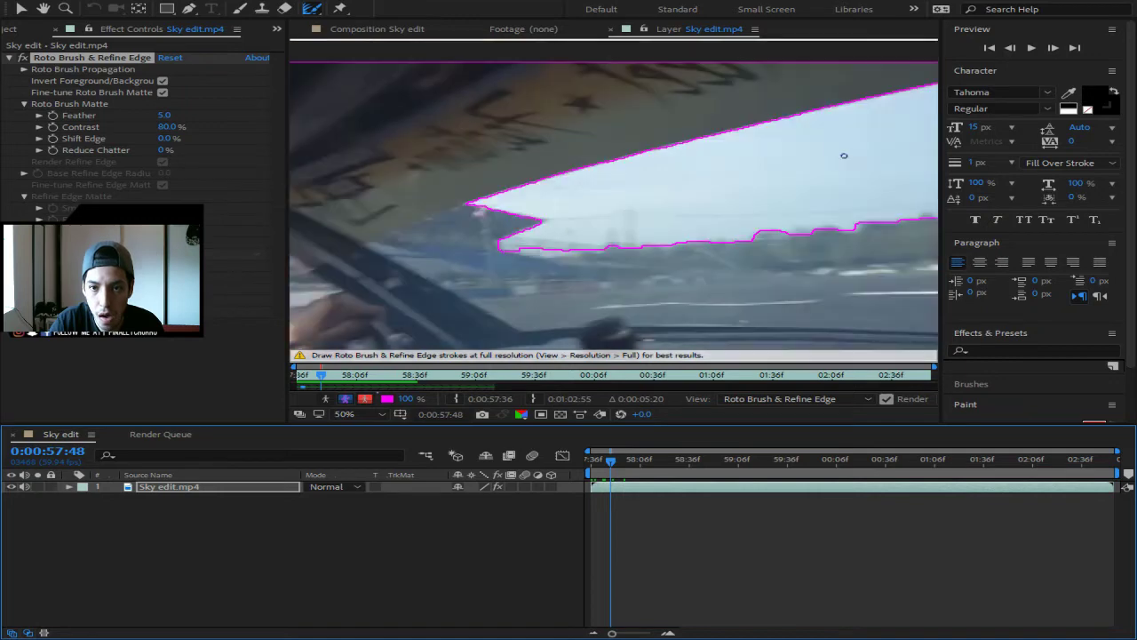
{"action": "scroll", "coordinate": [727, 308], "scroll_direction": "down", "scroll_amount": 1}
{"action": "scroll", "coordinate": [781, 284], "scroll_direction": "up", "scroll_amount": 2}
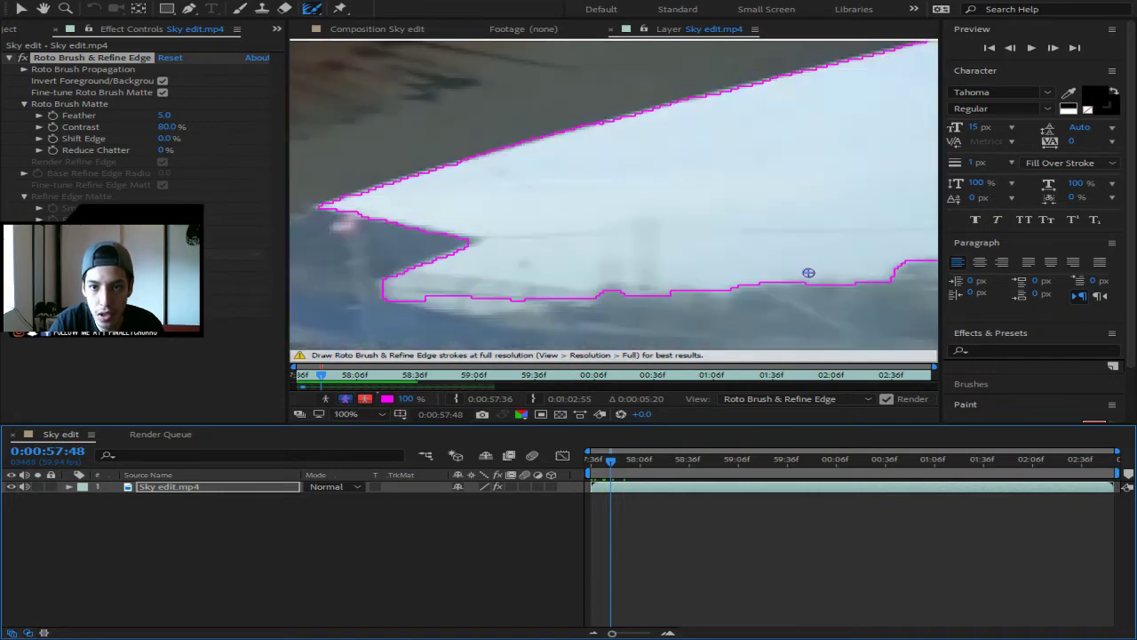
{"action": "scroll", "coordinate": [808, 271], "scroll_direction": "down", "scroll_amount": 2}
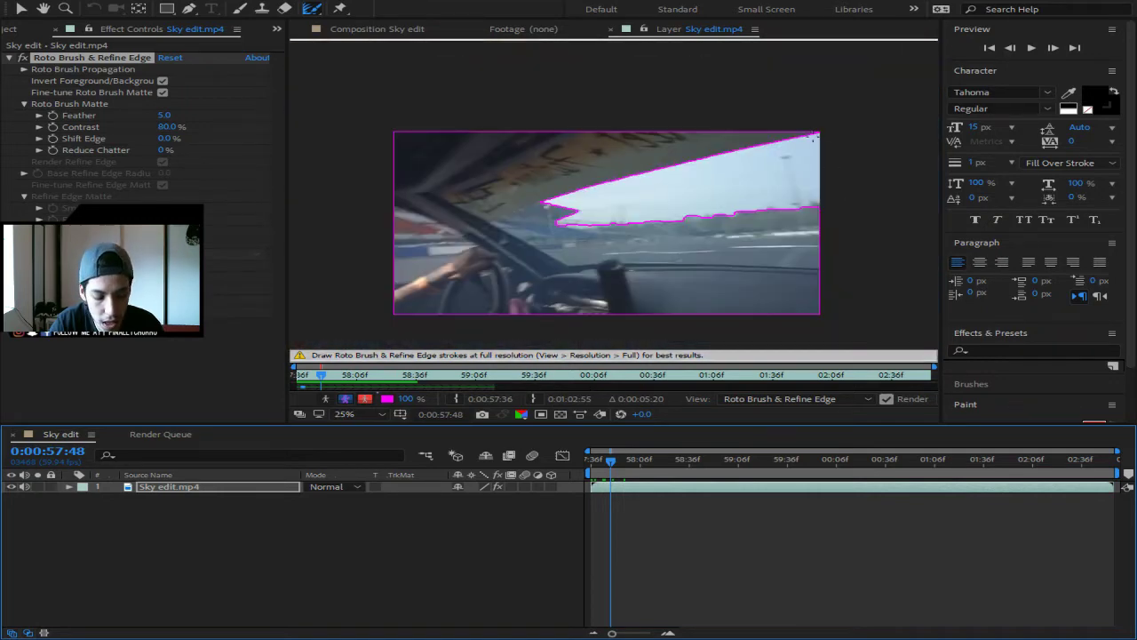
{"action": "key", "text": "h"}
{"action": "left_click_drag", "start_coordinate": [829, 141], "coordinate": [775, 163]}
{"action": "scroll", "coordinate": [775, 163], "scroll_direction": "up", "scroll_amount": 2}
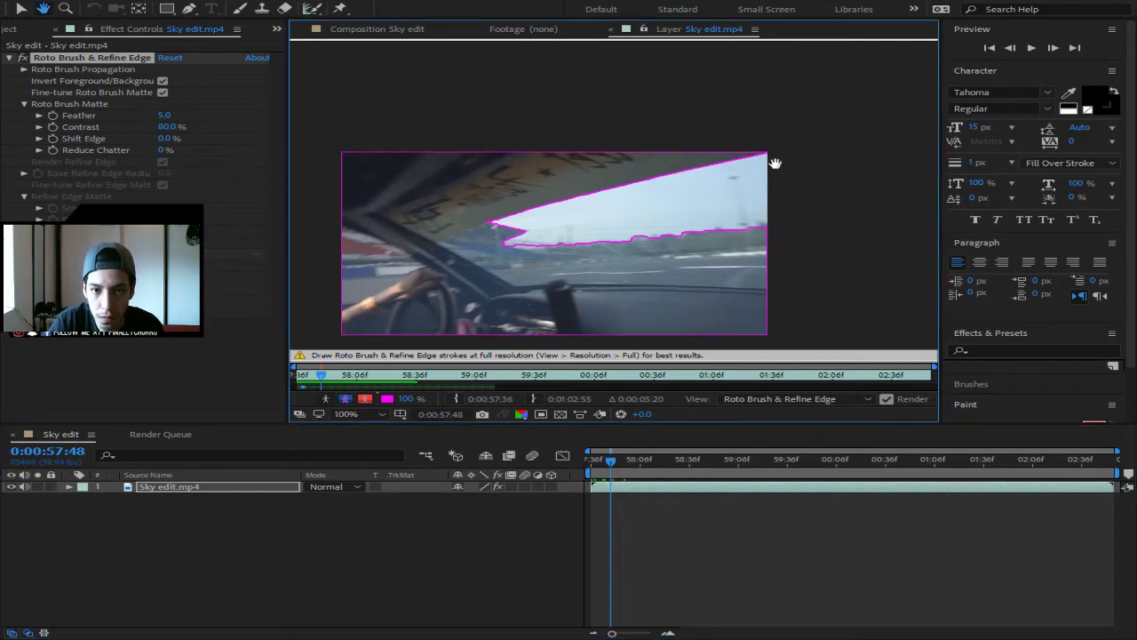
{"action": "scroll", "coordinate": [776, 164], "scroll_direction": "down", "scroll_amount": 1}
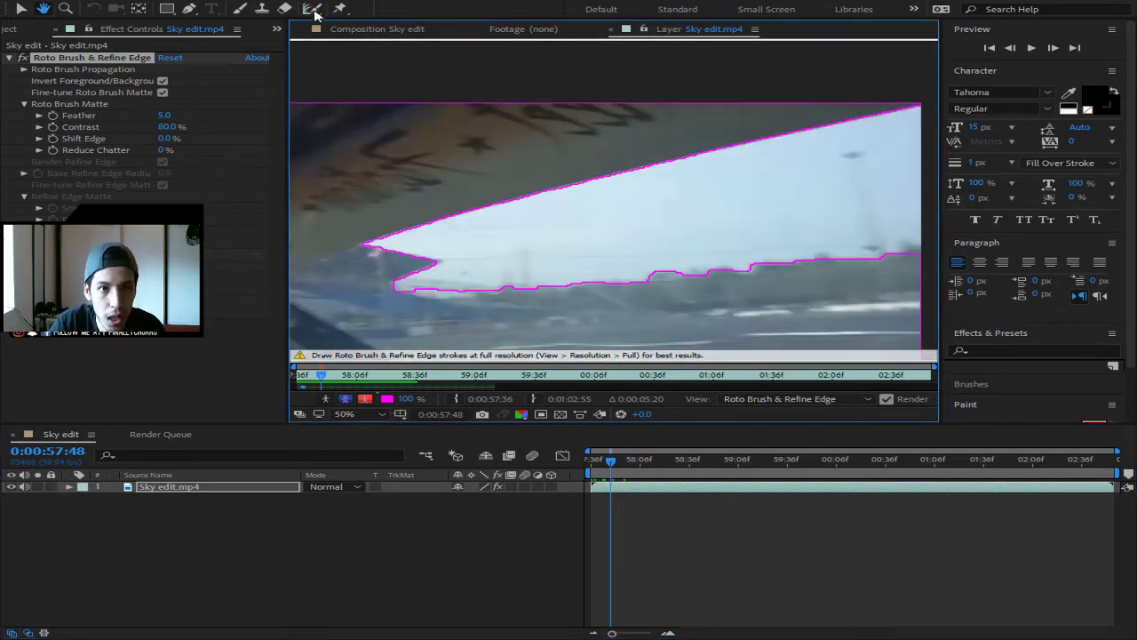
- Paint Refine Edge strokes along the upper-right sky edge, undoing the misplaced ones
{"action": "left_click", "coordinate": [310, 9]}
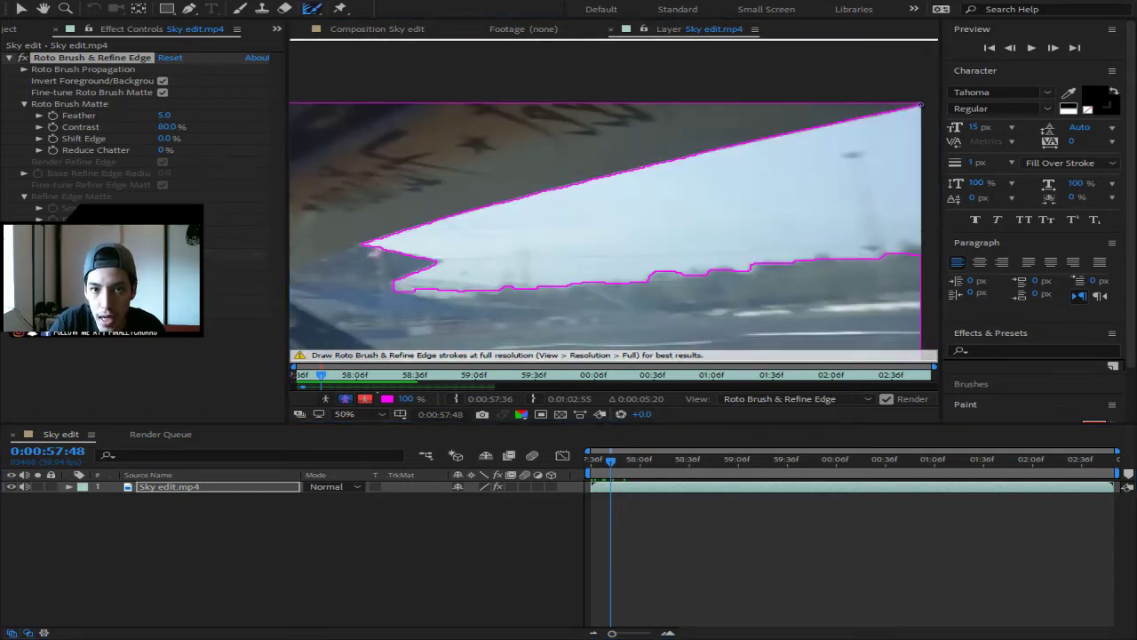
{"action": "left_click_drag", "start_coordinate": [918, 106], "coordinate": [785, 136]}
{"action": "mouse_move", "coordinate": [854, 119]}
{"action": "left_mouse_down"}
{"action": "mouse_move", "coordinate": [912, 107]}
{"action": "mouse_move", "coordinate": [842, 116]}
{"action": "left_mouse_up"}
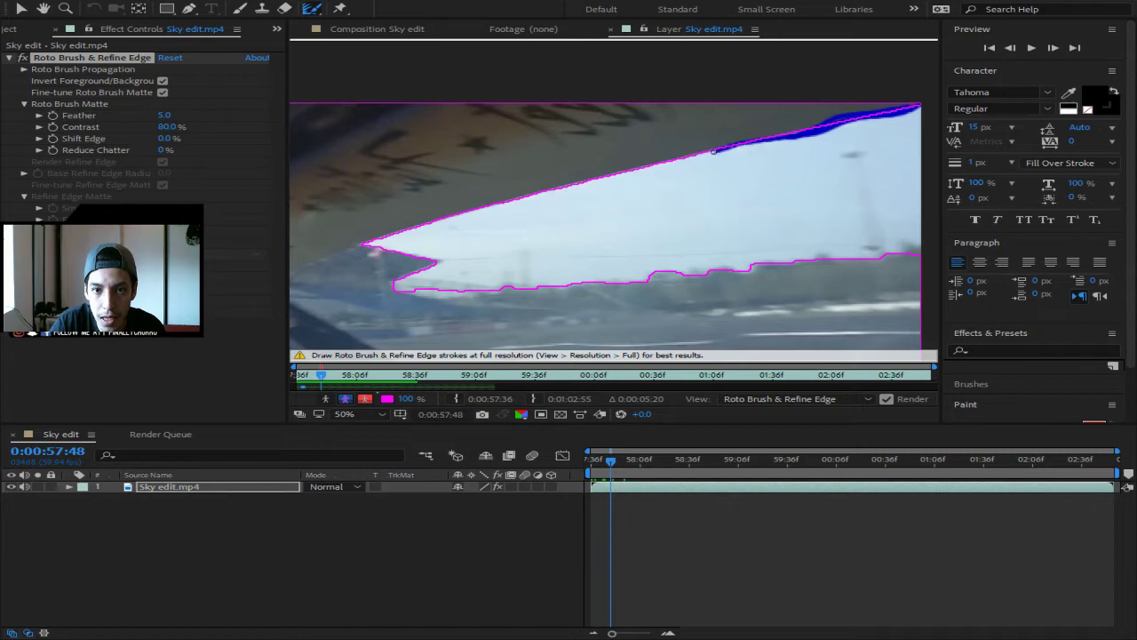
{"action": "left_click_drag", "start_coordinate": [712, 151], "coordinate": [584, 188]}
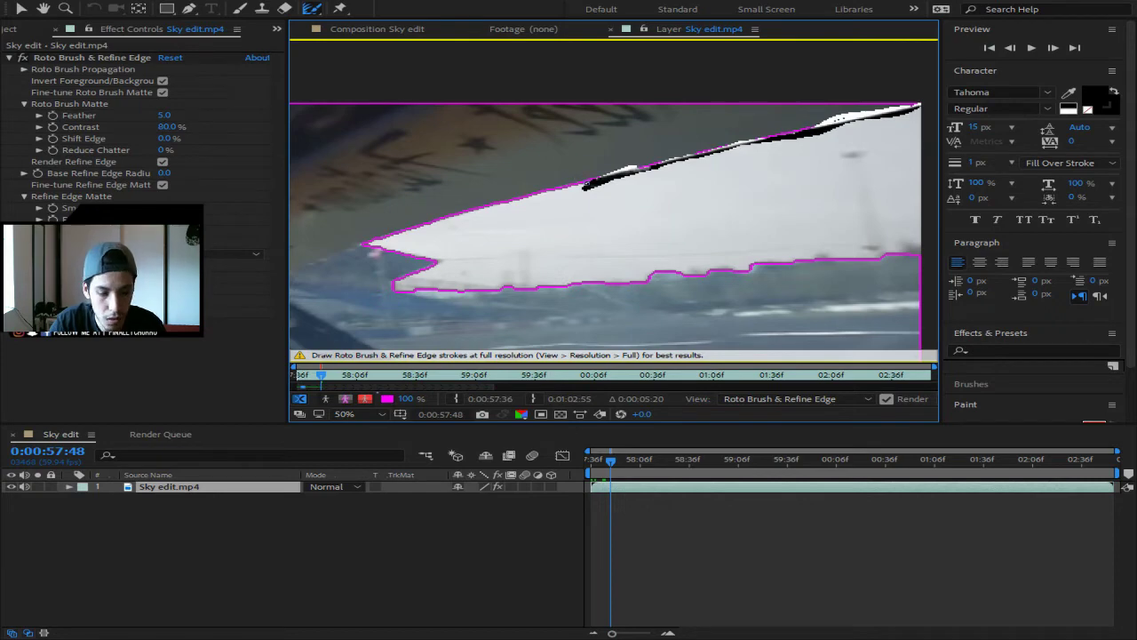
{"action": "key", "text": "ctrl+z"}
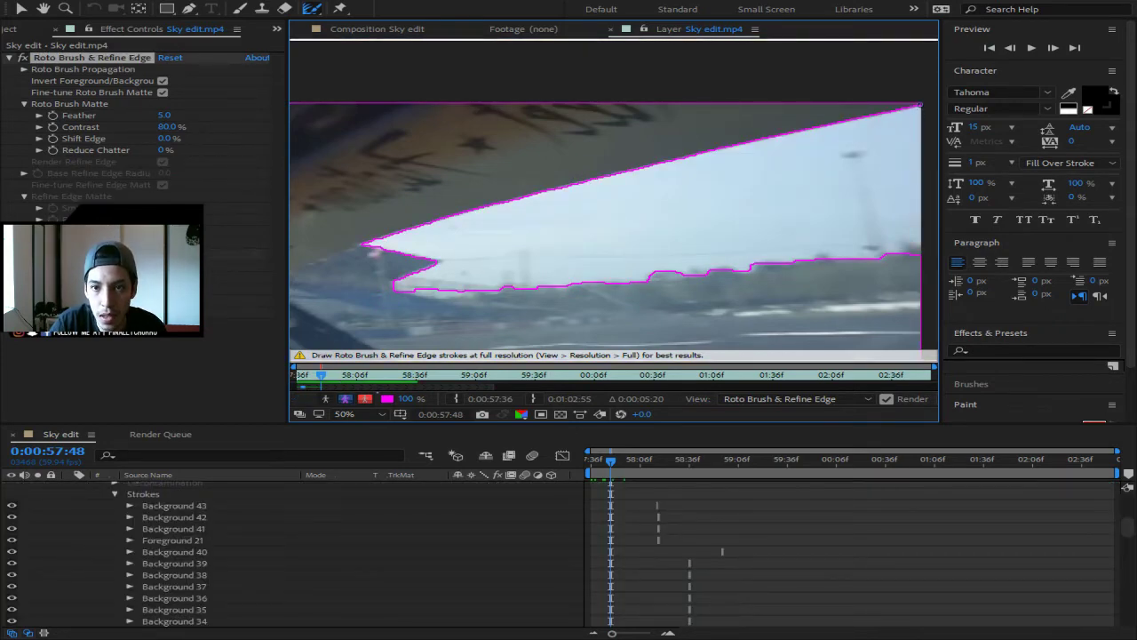
{"action": "left_click", "coordinate": [920, 105]}
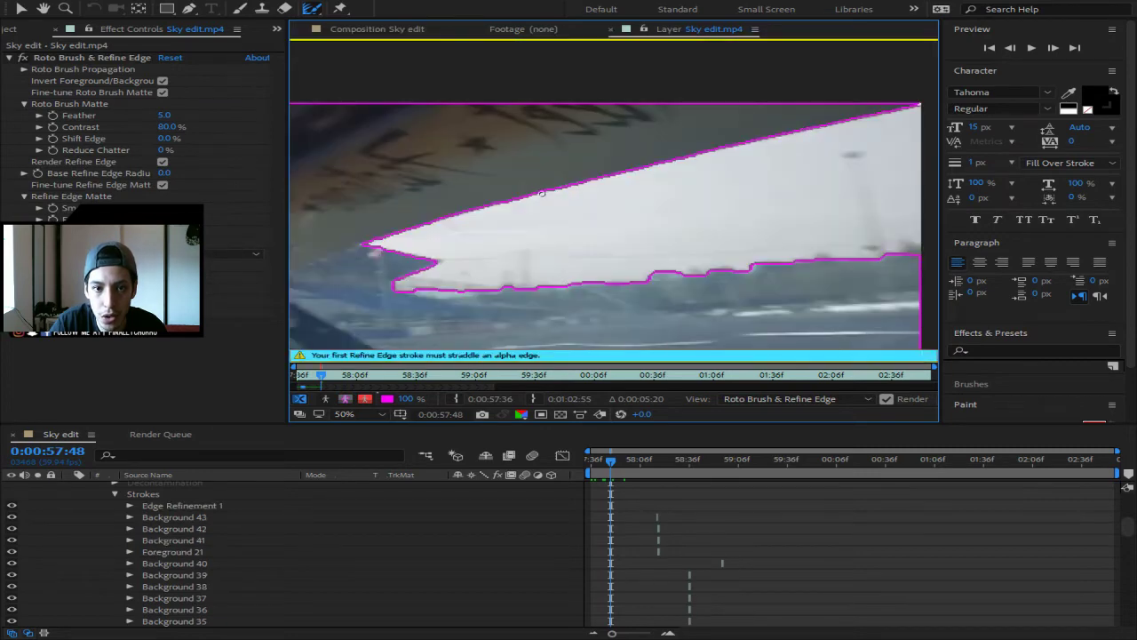
{"action": "left_click", "coordinate": [535, 192]}
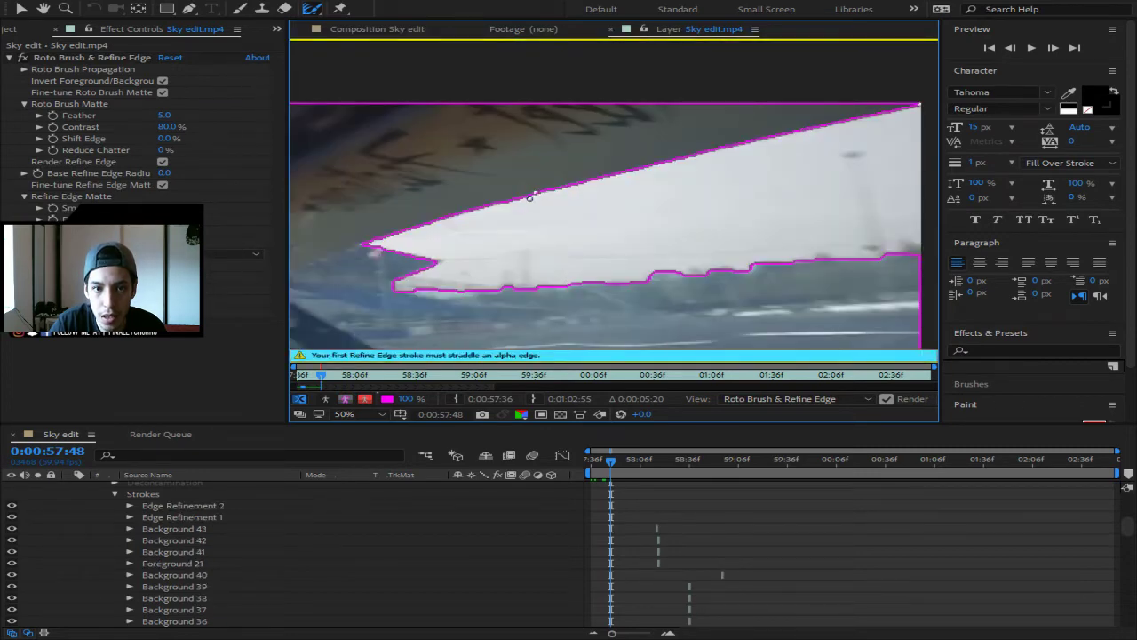
{"action": "key", "text": "ctrl+z"}
{"action": "key", "text": "ctrl+z"}
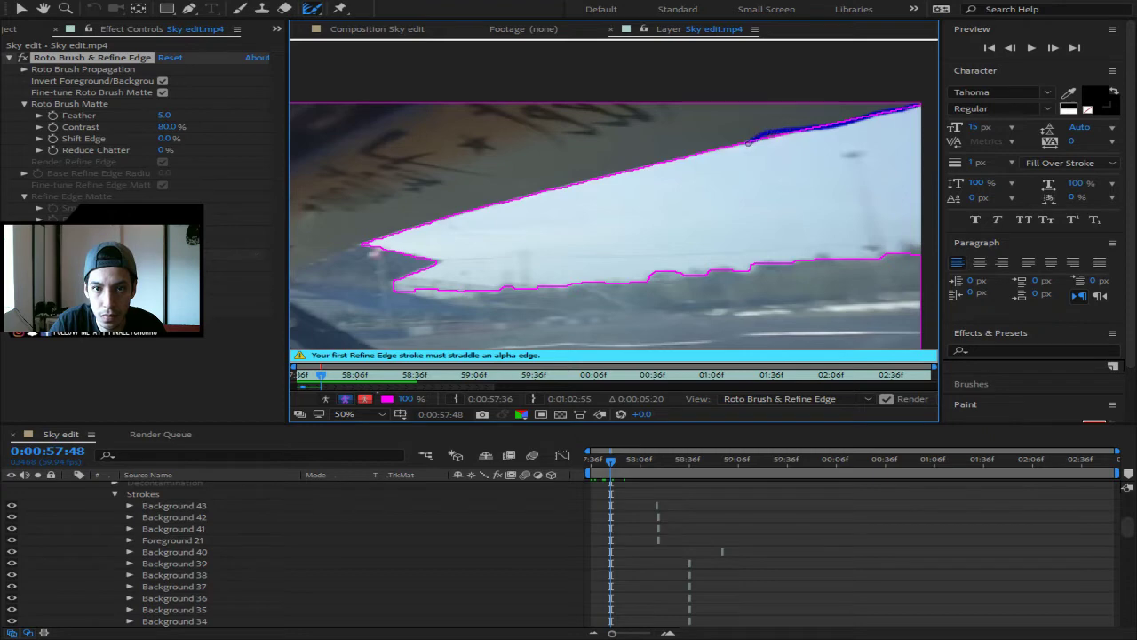
- Paint Refine Edge strokes along the upper edge, around the left tip, and across the lower border
{"action": "left_click_drag", "start_coordinate": [748, 142], "coordinate": [655, 169]}
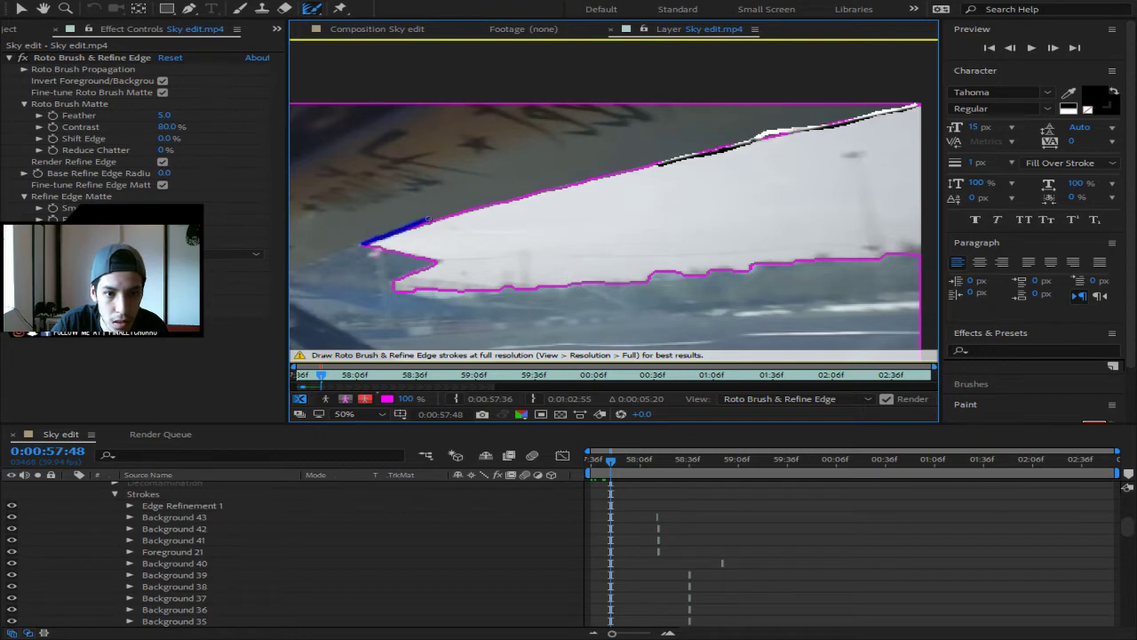
{"action": "mouse_move", "coordinate": [427, 218]}
{"action": "left_mouse_down"}
{"action": "mouse_move", "coordinate": [661, 162]}
{"action": "mouse_move", "coordinate": [382, 238]}
{"action": "left_mouse_up"}
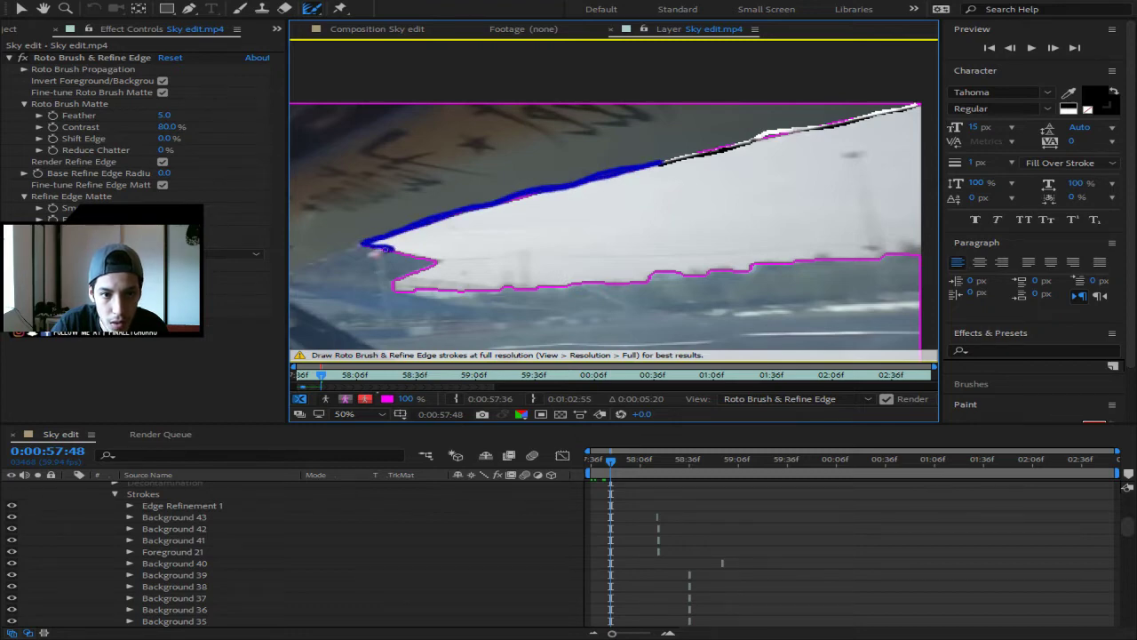
{"action": "left_click_drag", "start_coordinate": [439, 261], "coordinate": [408, 276]}
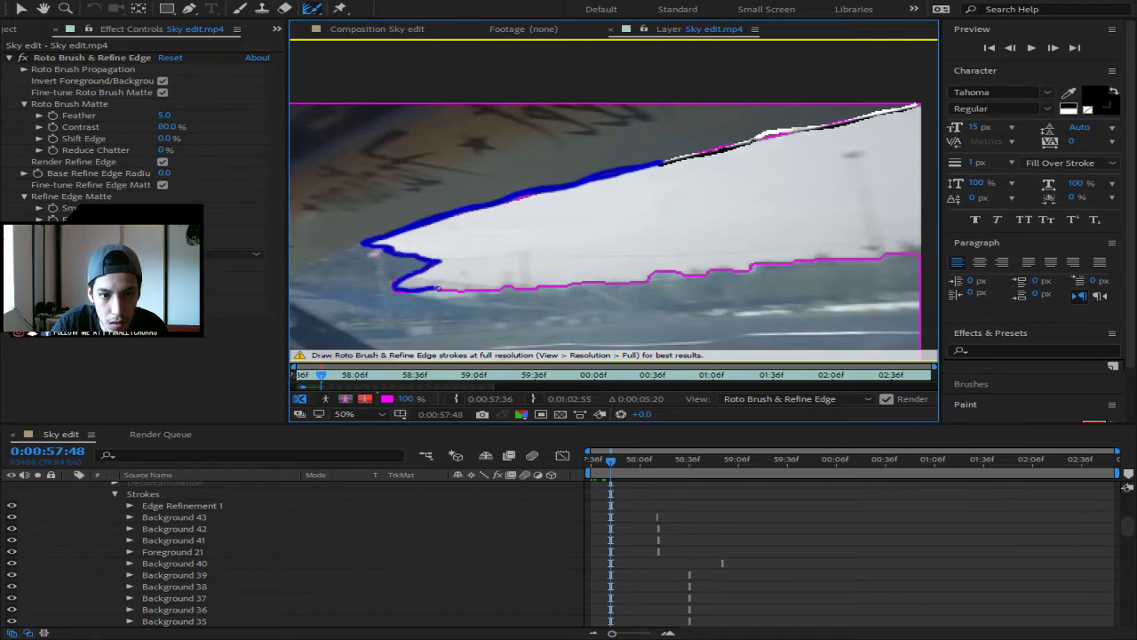
{"action": "left_click_drag", "start_coordinate": [462, 290], "coordinate": [493, 289]}
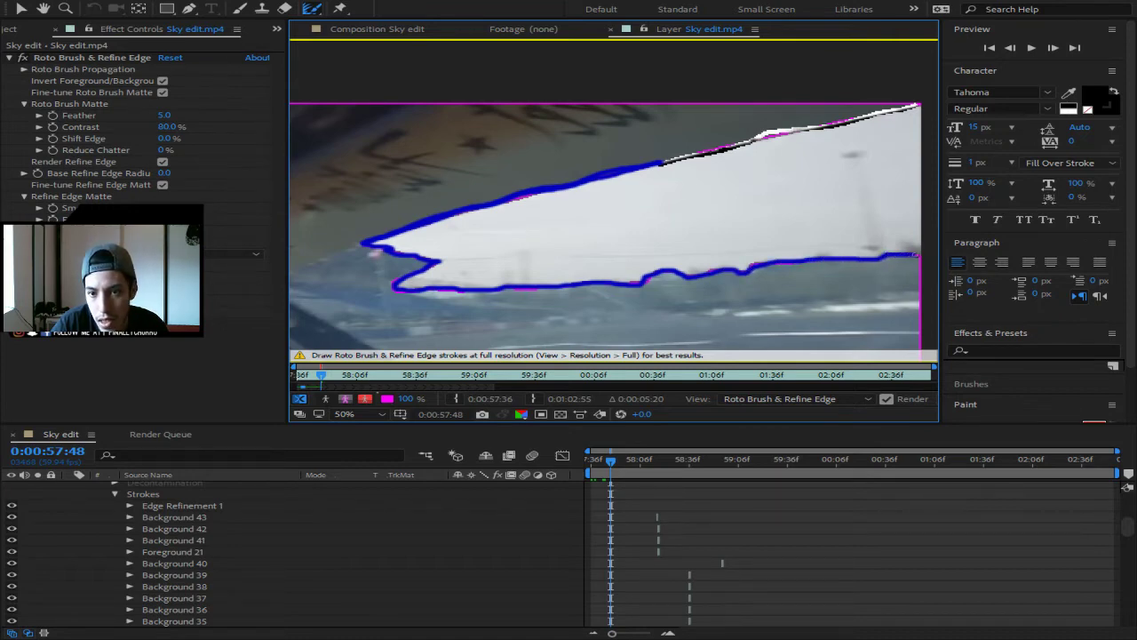
{"action": "left_click_drag", "start_coordinate": [920, 254], "coordinate": [921, 254]}
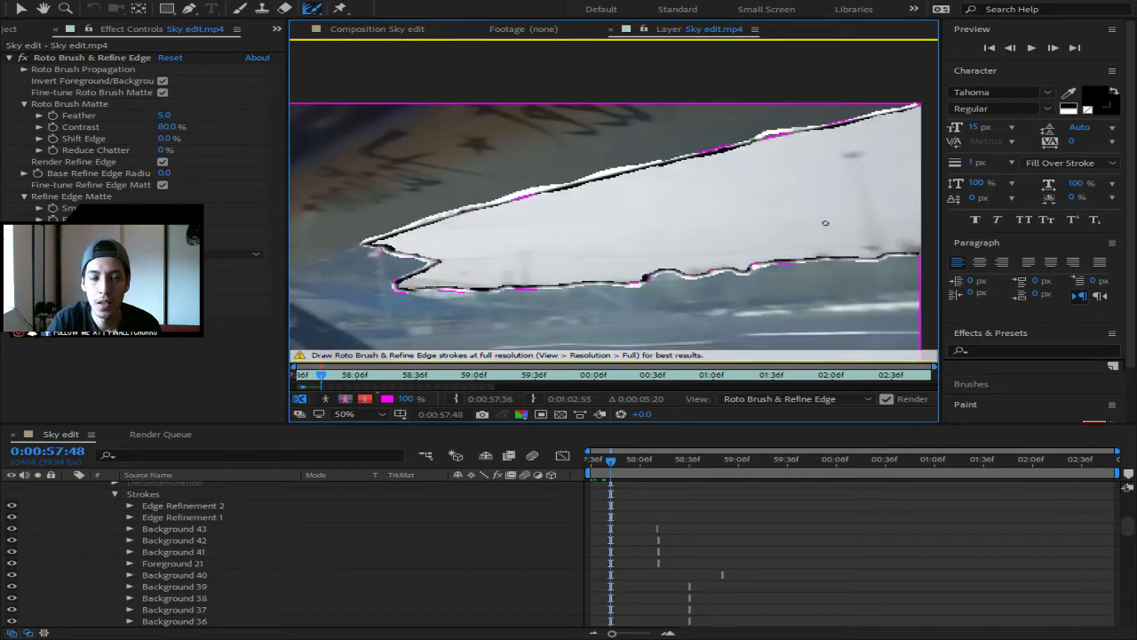
- Compare the sky cutout in the composition with the layer view, then start playback
{"action": "left_click", "coordinate": [371, 30]}
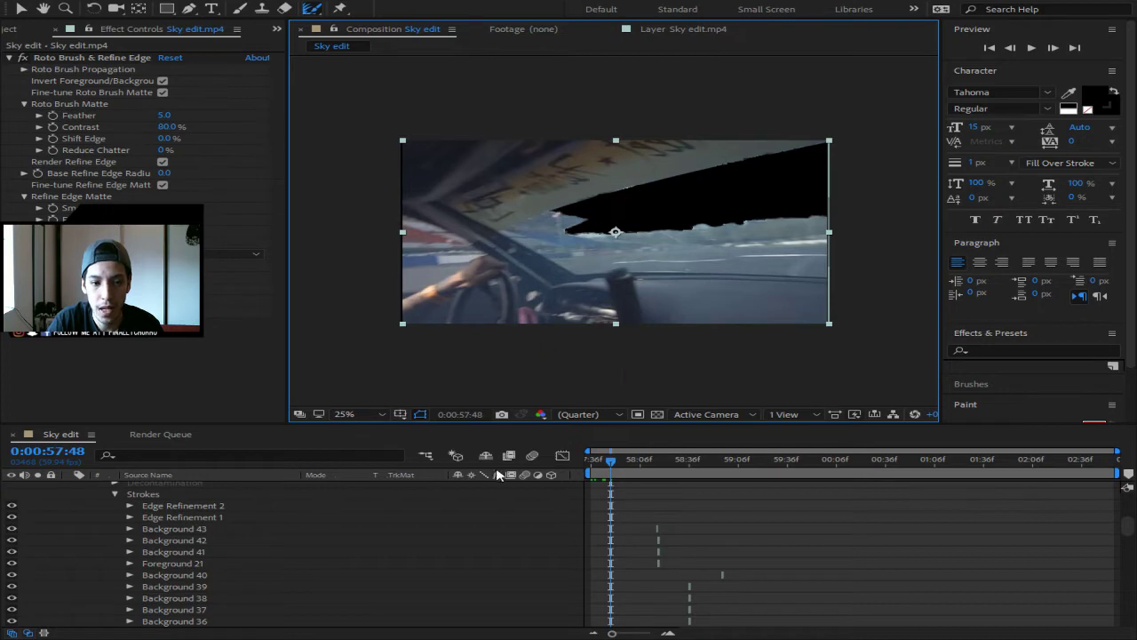
{"action": "left_click", "coordinate": [686, 29]}
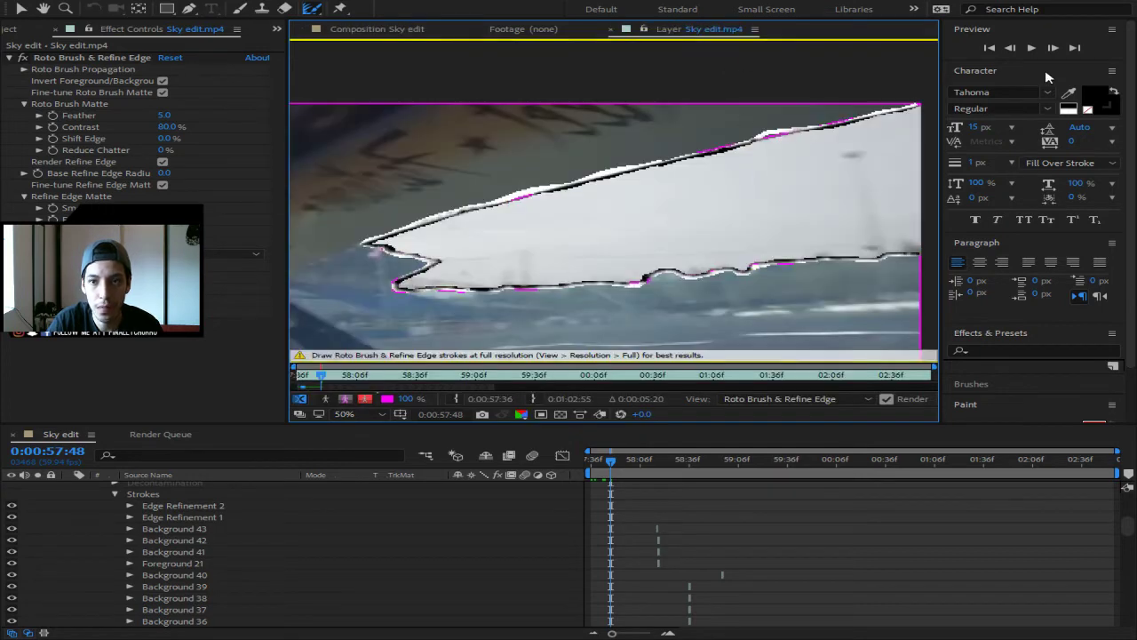
{"action": "key", "text": "space"}
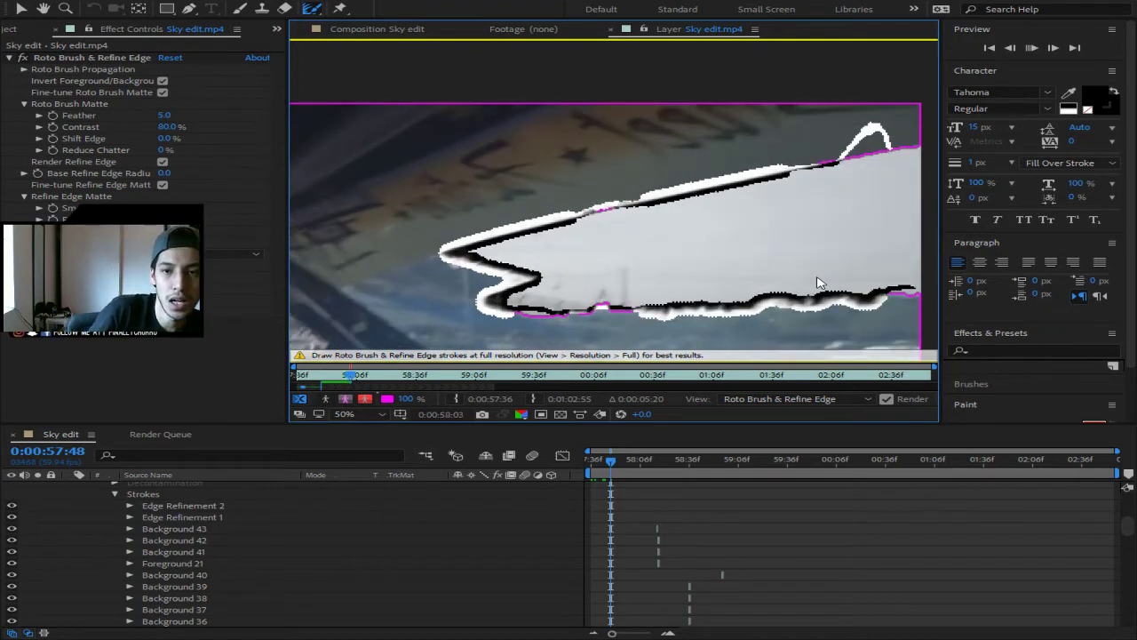
- Advance nine frames with Page Down, checking the refined matte on each
{"action": "key", "text": "Page_Down"}
{"action": "key", "text": "Page_Down"}
{"action": "key", "text": "Page_Down"}
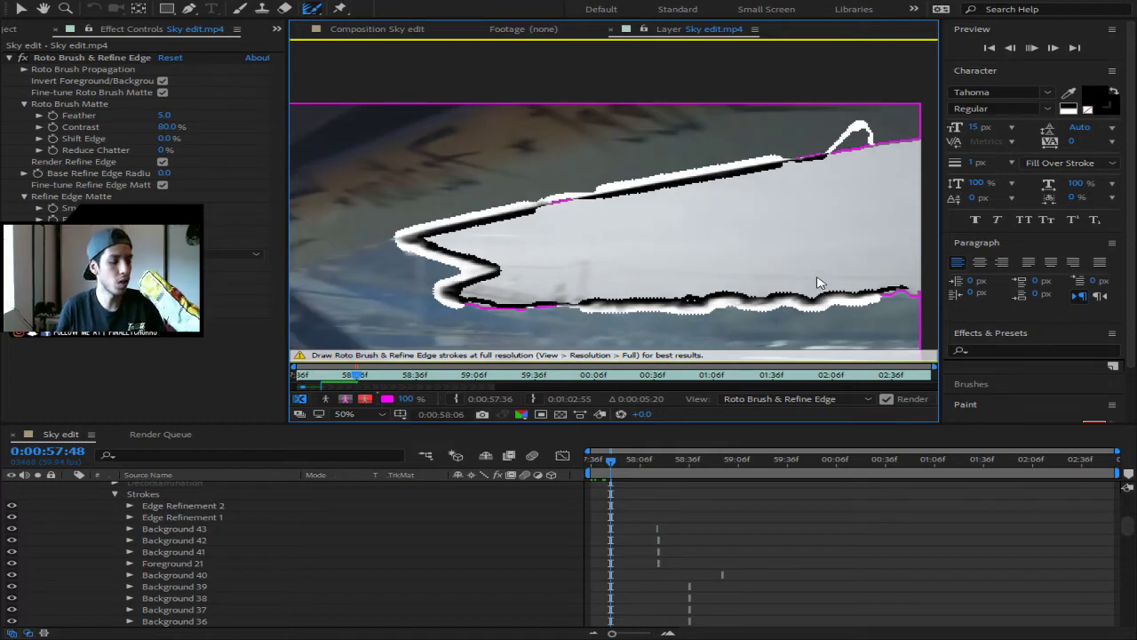
{"action": "key", "text": "Page_Down"}
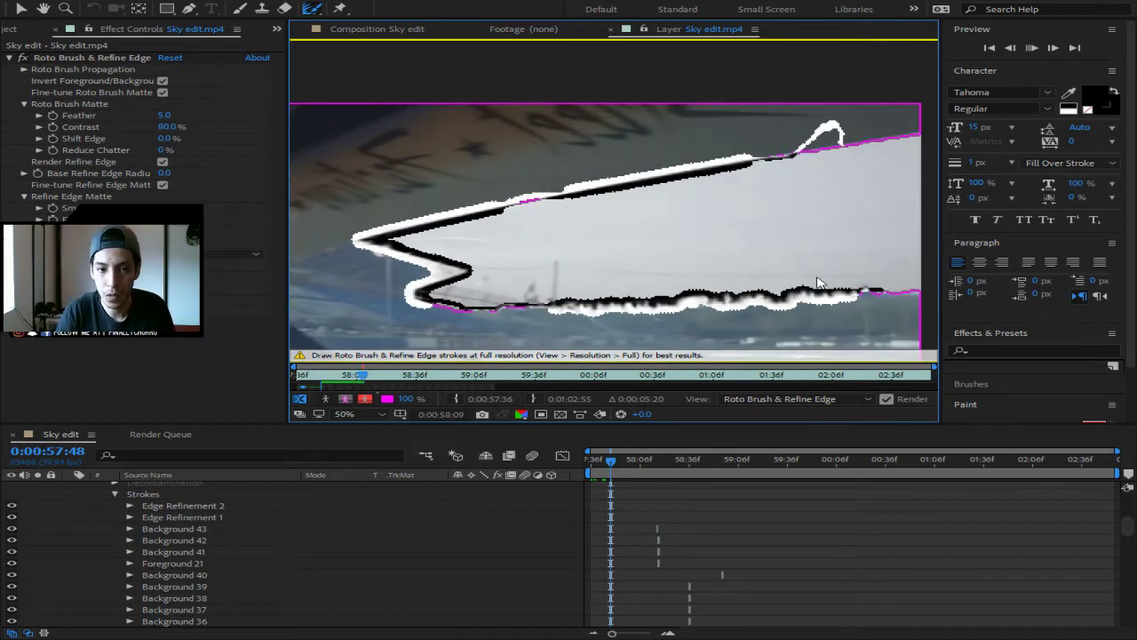
{"action": "key", "text": "Page_Down"}
{"action": "key", "text": "Page_Down"}
{"action": "key", "text": "Page_Down"}
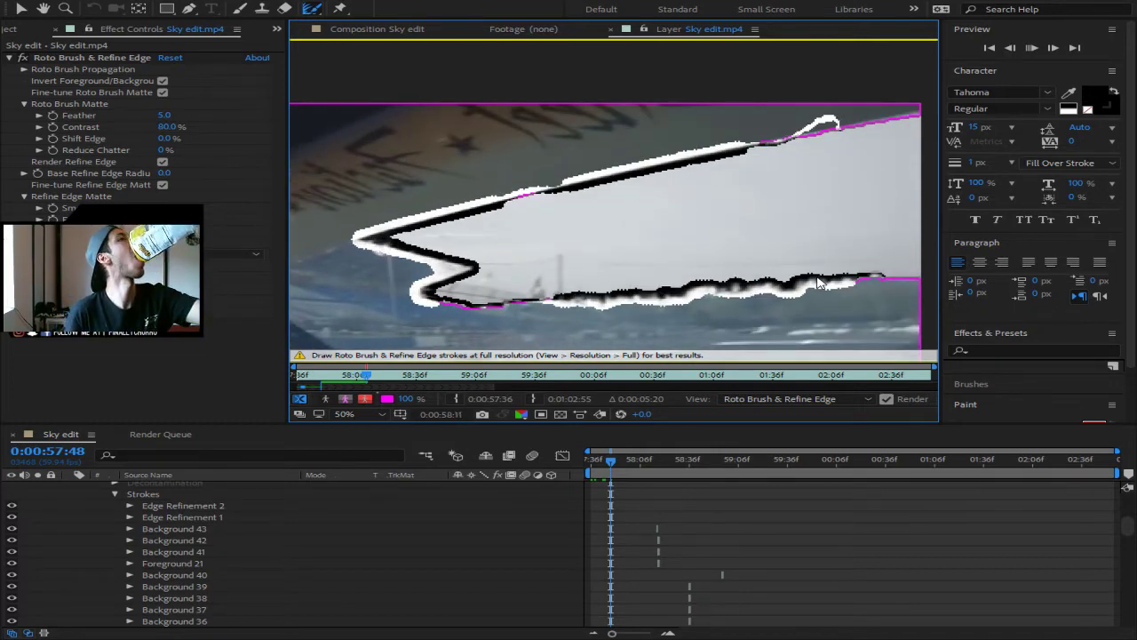
{"action": "key", "text": "Page_Down"}
{"action": "key", "text": "Page_Down"}
{"action": "key", "text": "Page_Down"}
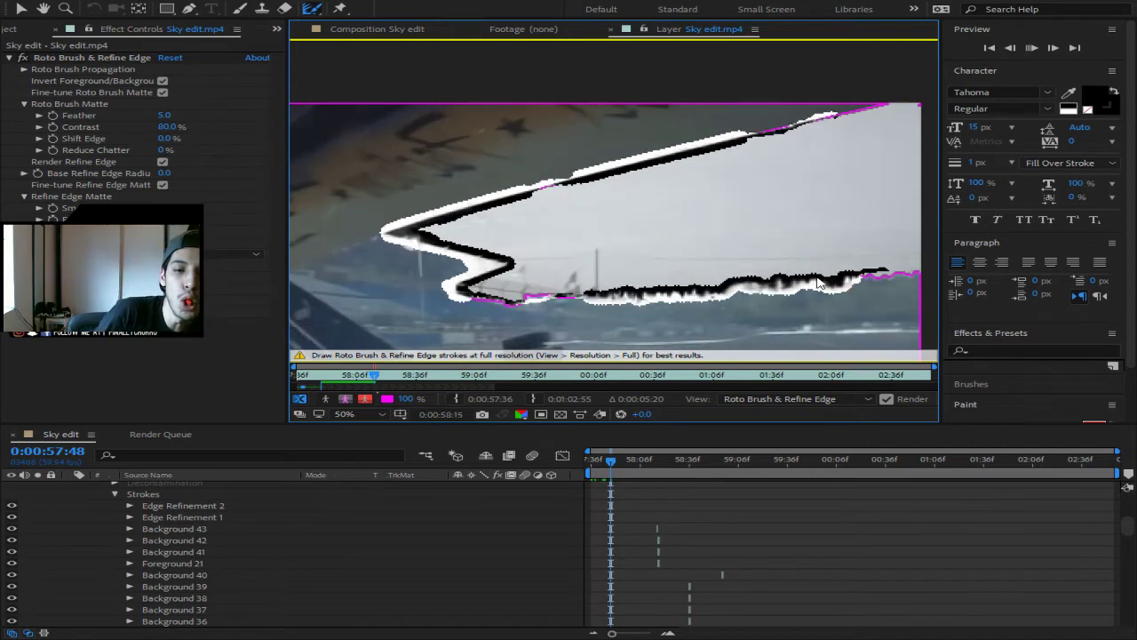
{"action": "key", "text": "Page_Down"}
{"action": "key", "text": "Page_Down"}
{"action": "key", "text": "Page_Down"}
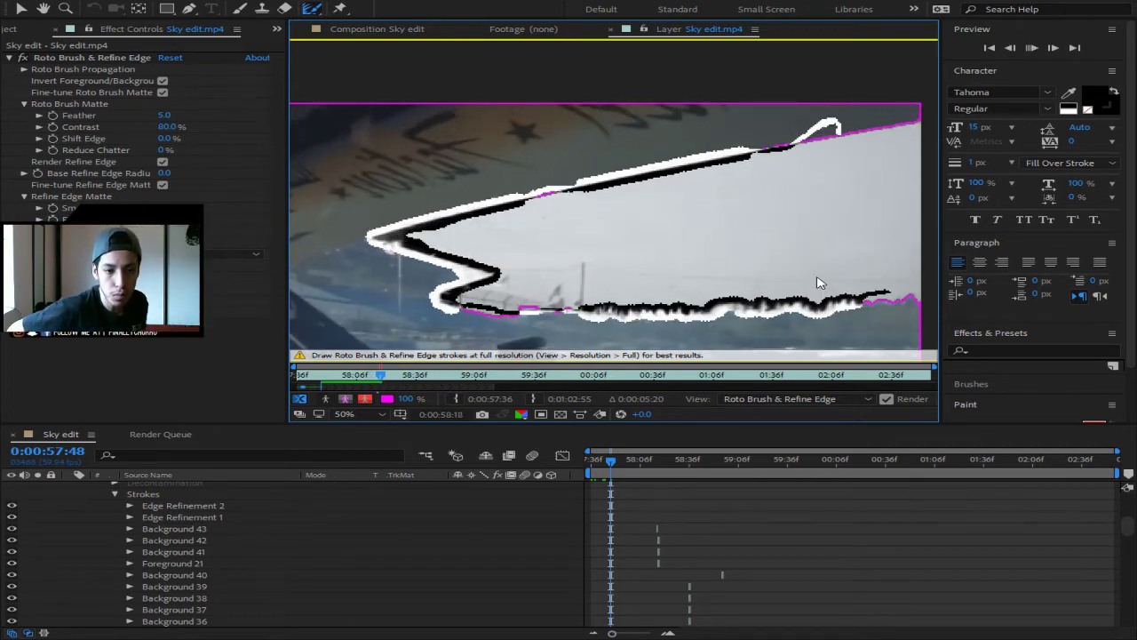
{"action": "key", "text": "Page_Down"}
{"action": "key", "text": "Page_Down"}
{"action": "key", "text": "Page_Down"}
{"action": "key", "text": "Page_Down"}
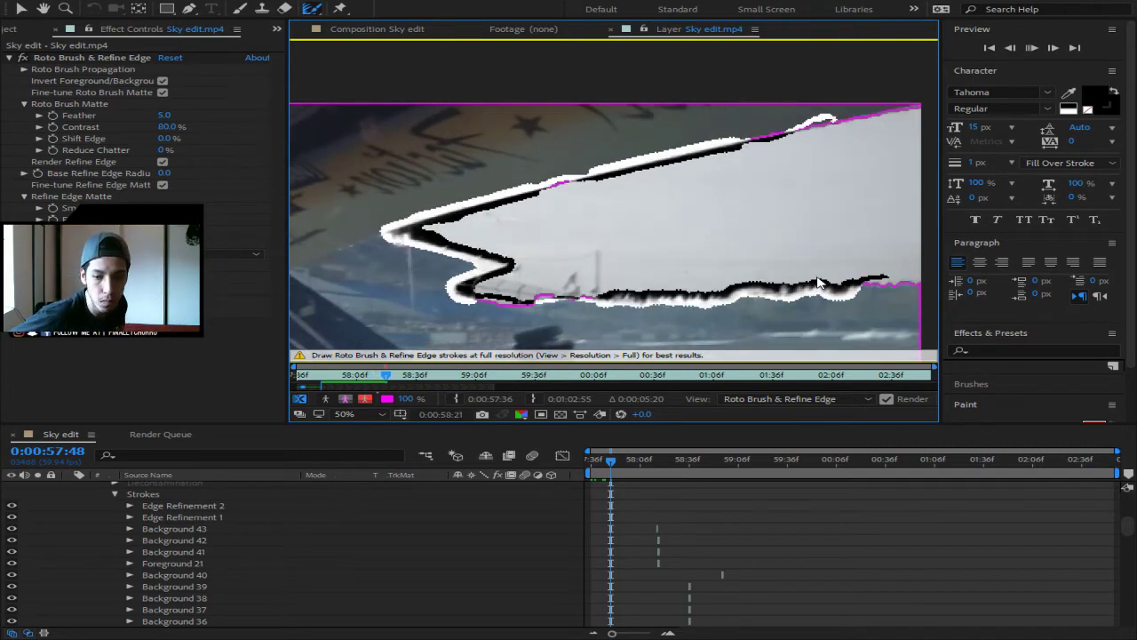
{"action": "key", "text": "Page_Down"}
{"action": "key", "text": "Page_Down"}
{"action": "key", "text": "Page_Down"}
{"action": "key", "text": "Page_Down"}
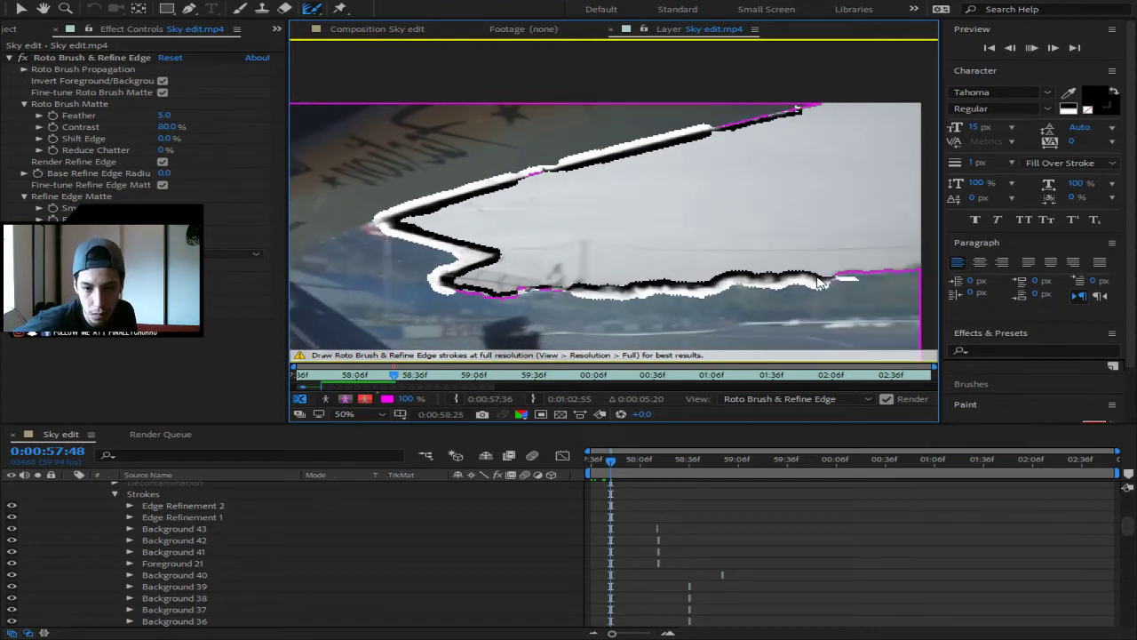
{"action": "key", "text": "Page_Down"}
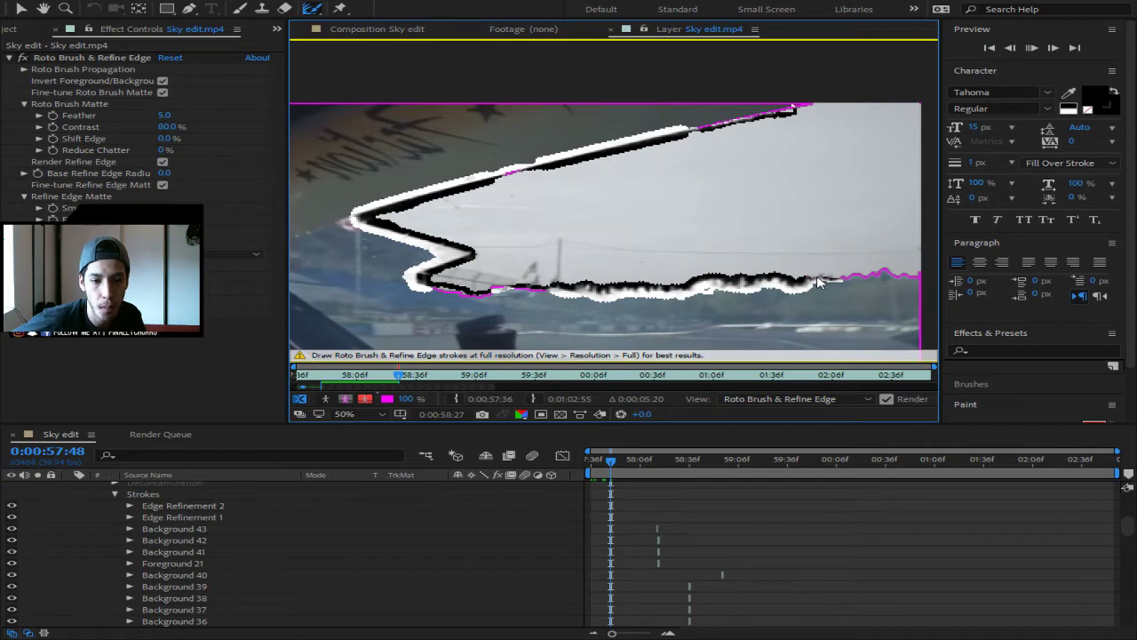
{"action": "key", "text": "Page_Down"}
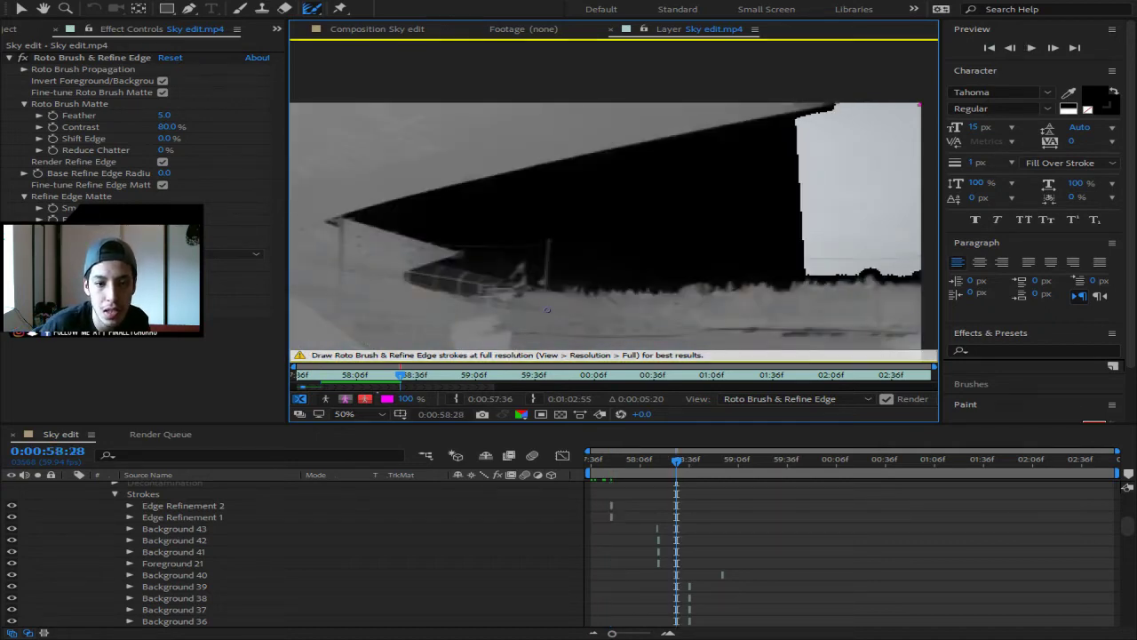
- Stop at frame 0:00:58:26 and return to the Sky edit composition
{"action": "left_click", "coordinate": [1011, 48]}
{"action": "left_click", "coordinate": [1011, 49]}
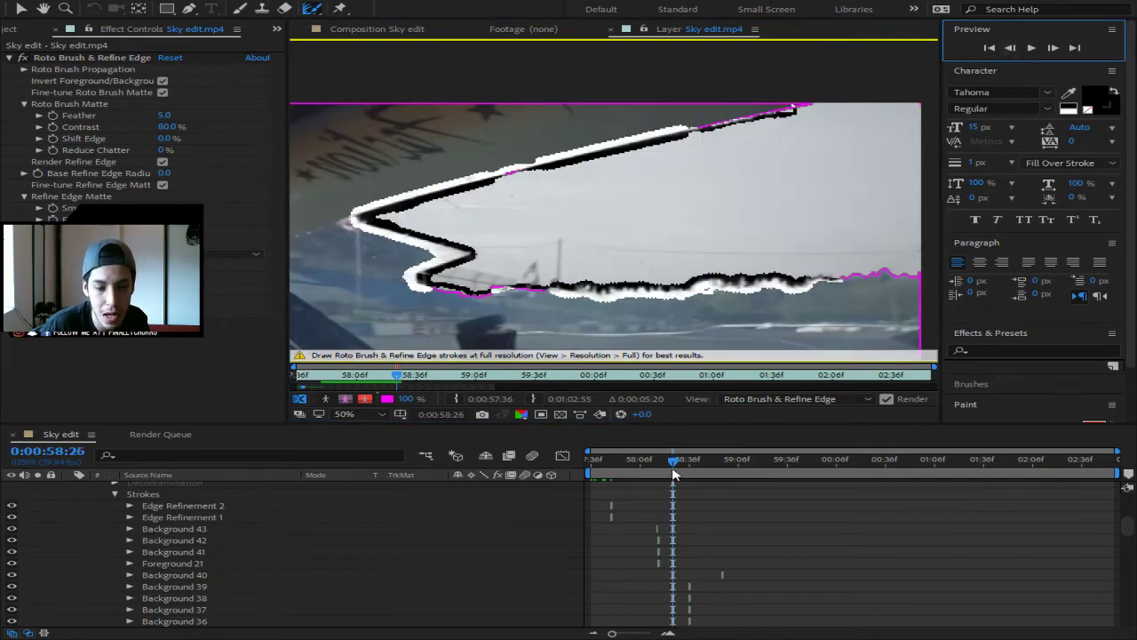
{"action": "left_click", "coordinate": [377, 29]}
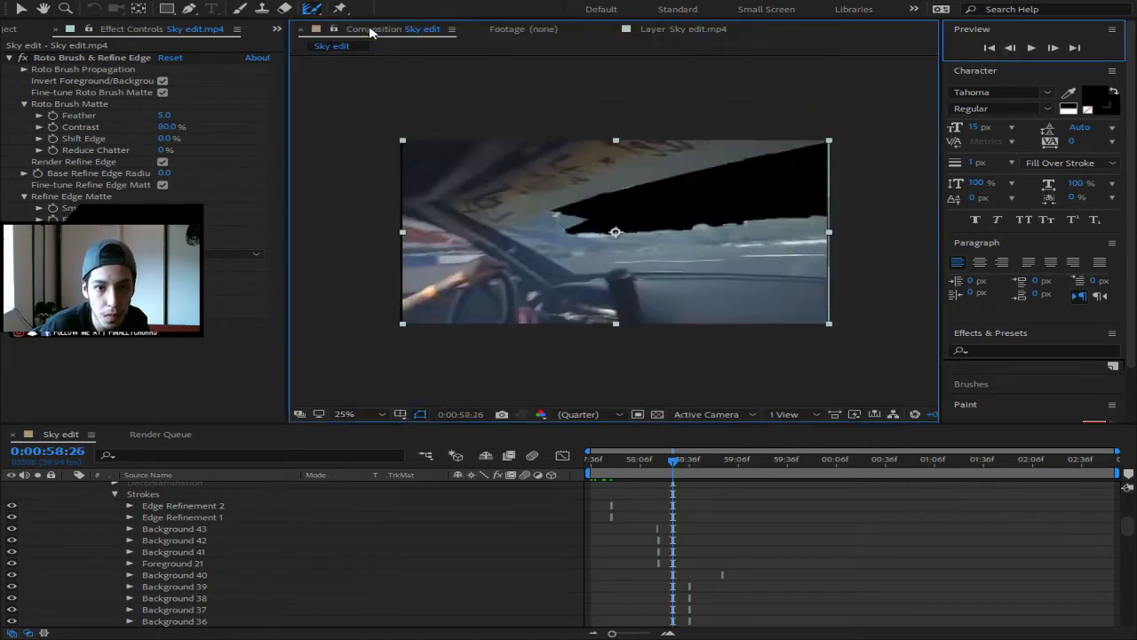
- Preview the composition from an earlier point, rewind to 0:00:57:36, and open the Sky edit.mp4 layer view
{"action": "left_click_drag", "start_coordinate": [673, 462], "coordinate": [572, 475]}
{"action": "key", "text": "space"}
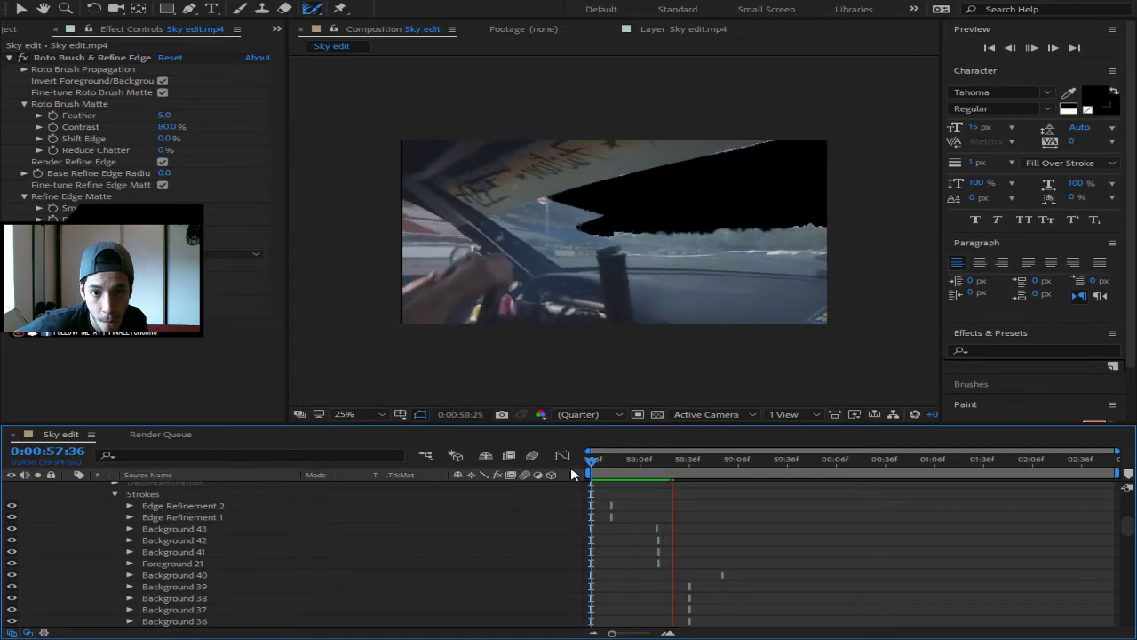
{"action": "key", "text": "space"}
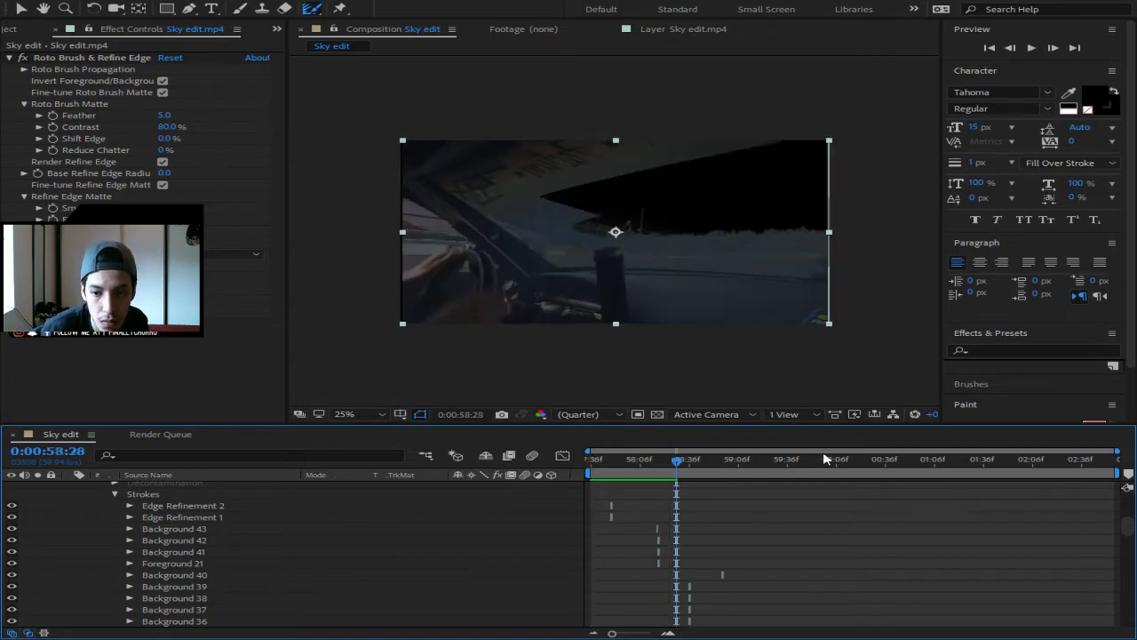
{"action": "left_click_drag", "start_coordinate": [677, 461], "coordinate": [557, 475]}
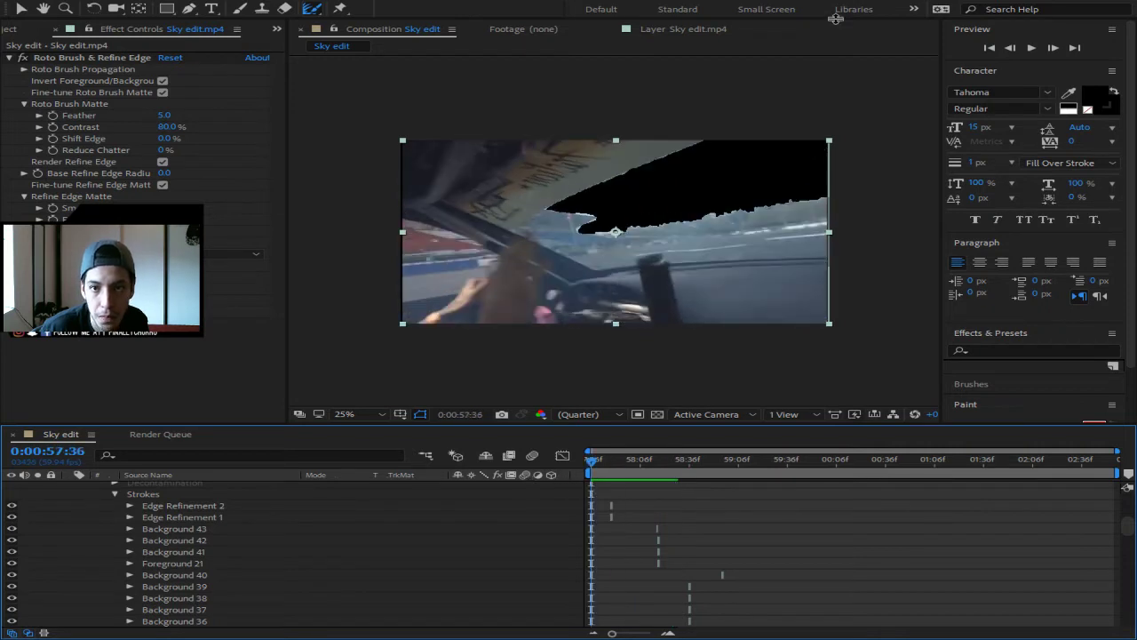
{"action": "left_click", "coordinate": [646, 29]}
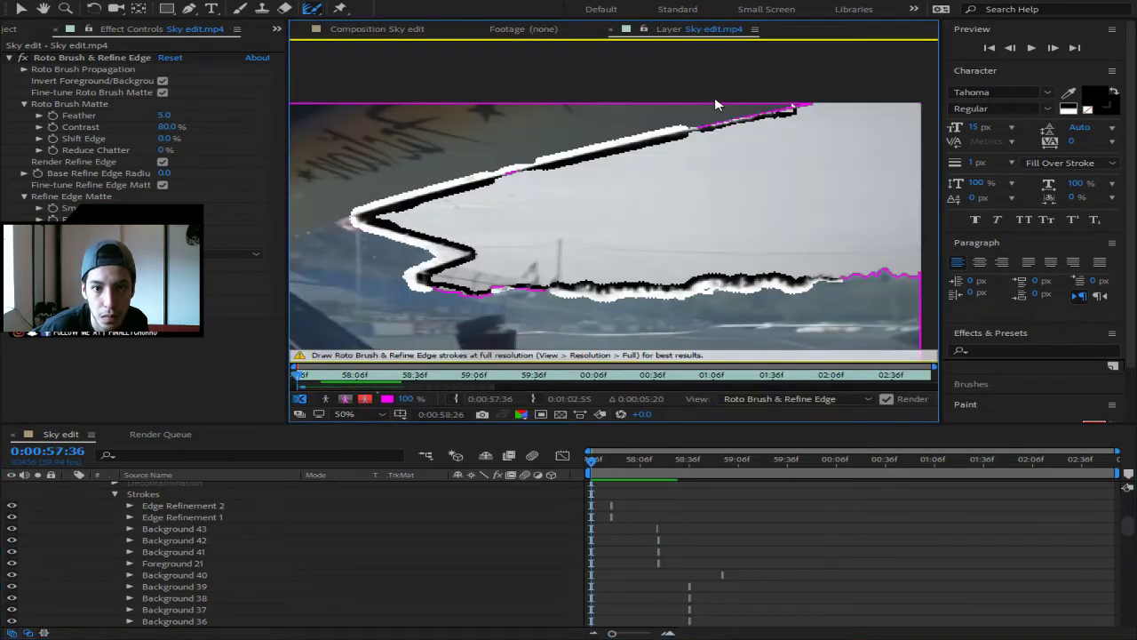
- Jump to 0:00:58:29, then step back fourteen frames one at a time checking the matte
{"action": "left_click", "coordinate": [675, 460]}
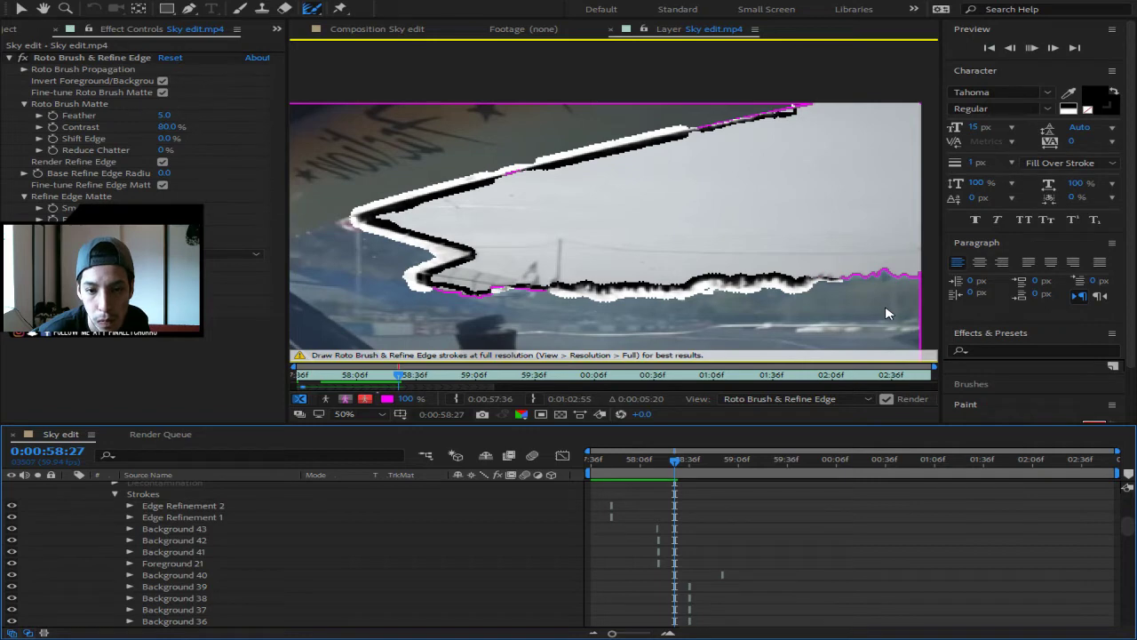
{"action": "key", "text": "Page_Down"}
{"action": "key", "text": "Page_Down"}
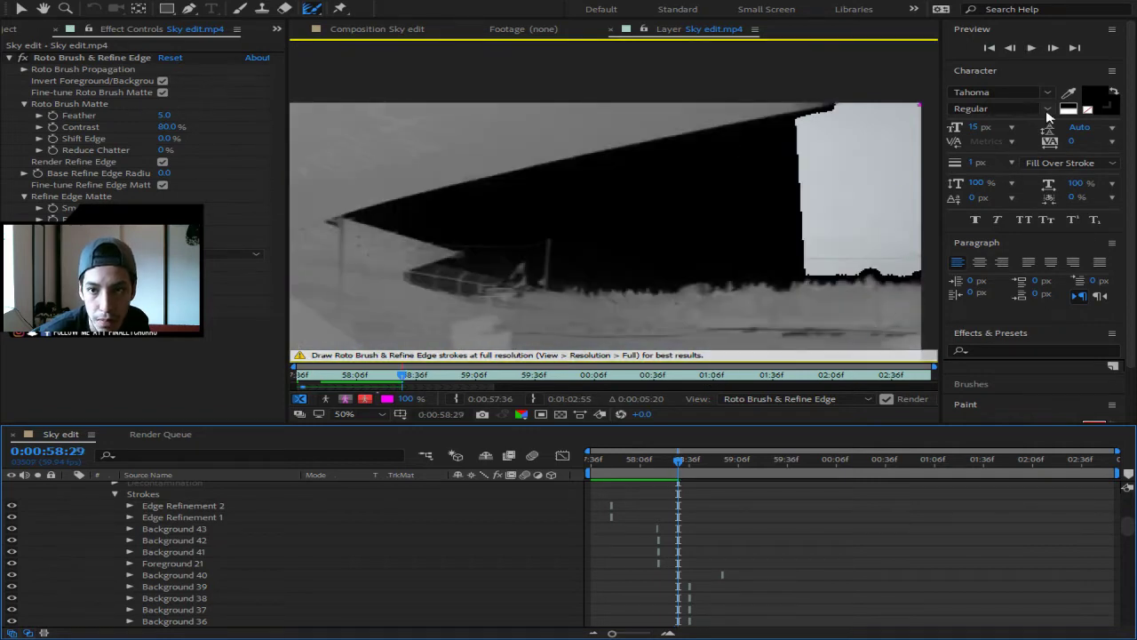
{"action": "left_click", "coordinate": [1029, 52]}
{"action": "left_click", "coordinate": [1012, 48]}
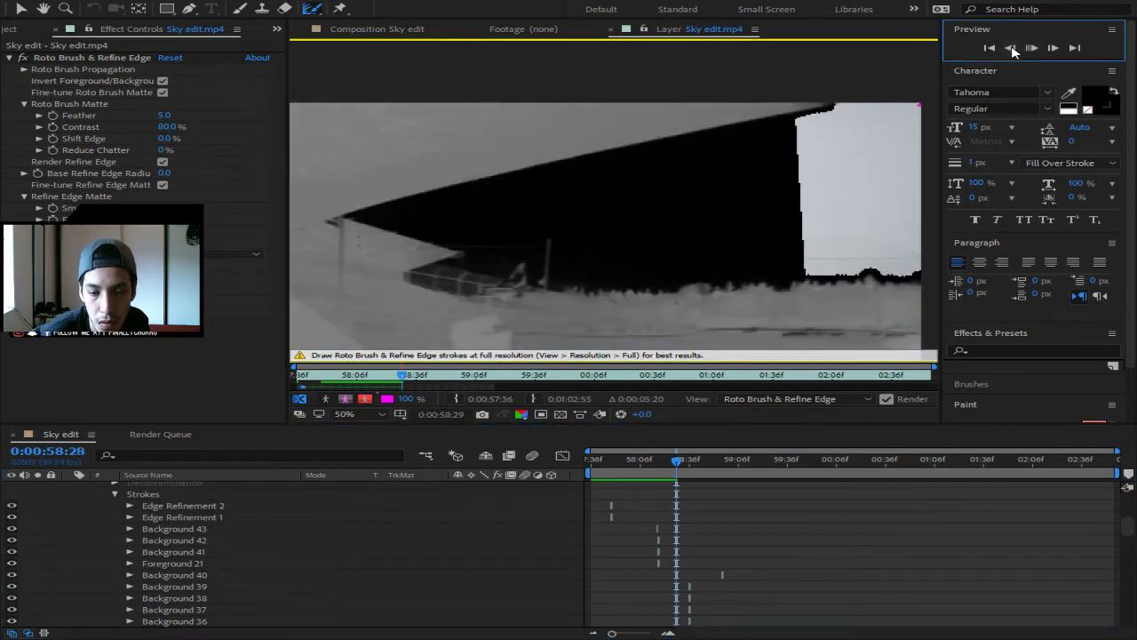
{"action": "left_click", "coordinate": [1012, 48]}
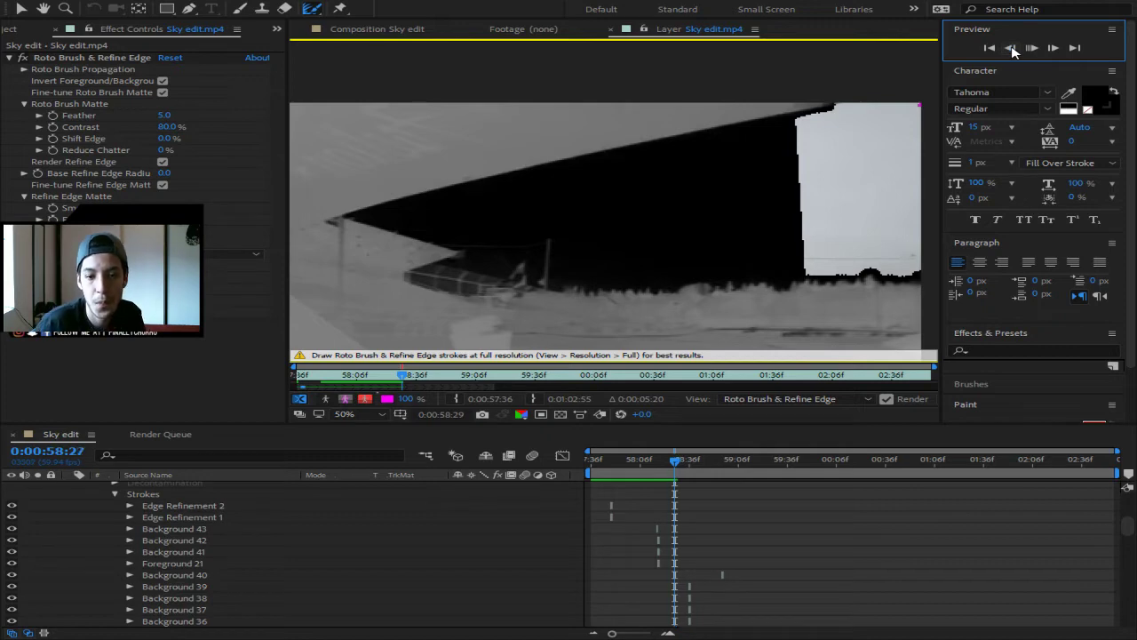
{"action": "left_click", "coordinate": [1012, 48]}
{"action": "left_click", "coordinate": [1012, 48]}
{"action": "left_click", "coordinate": [1012, 48]}
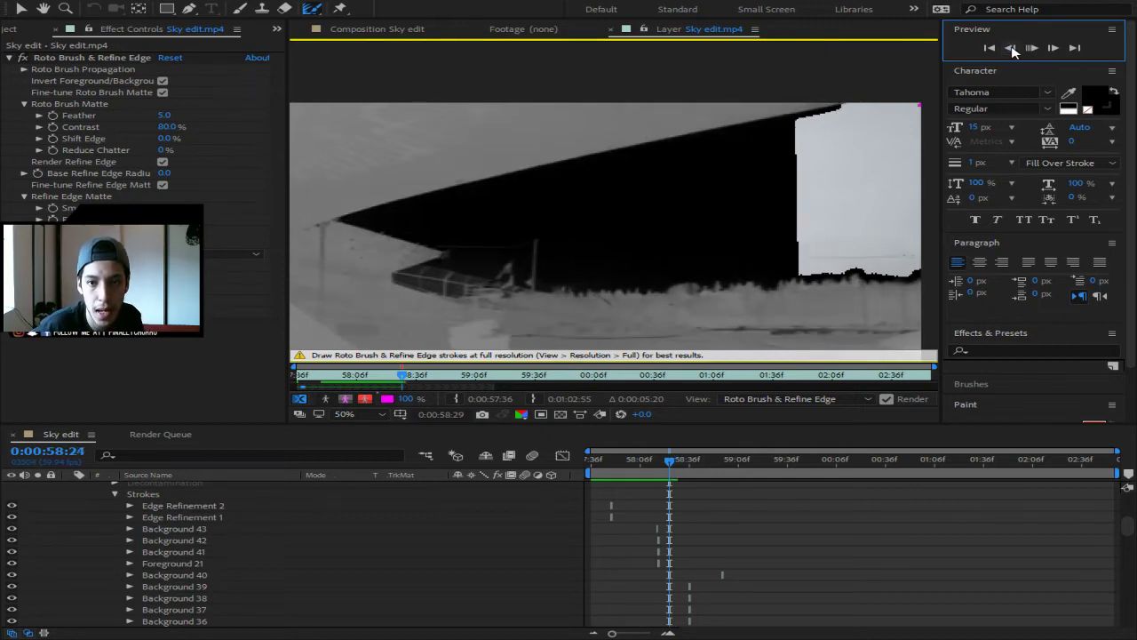
{"action": "left_click", "coordinate": [1012, 48]}
{"action": "left_click", "coordinate": [1011, 48]}
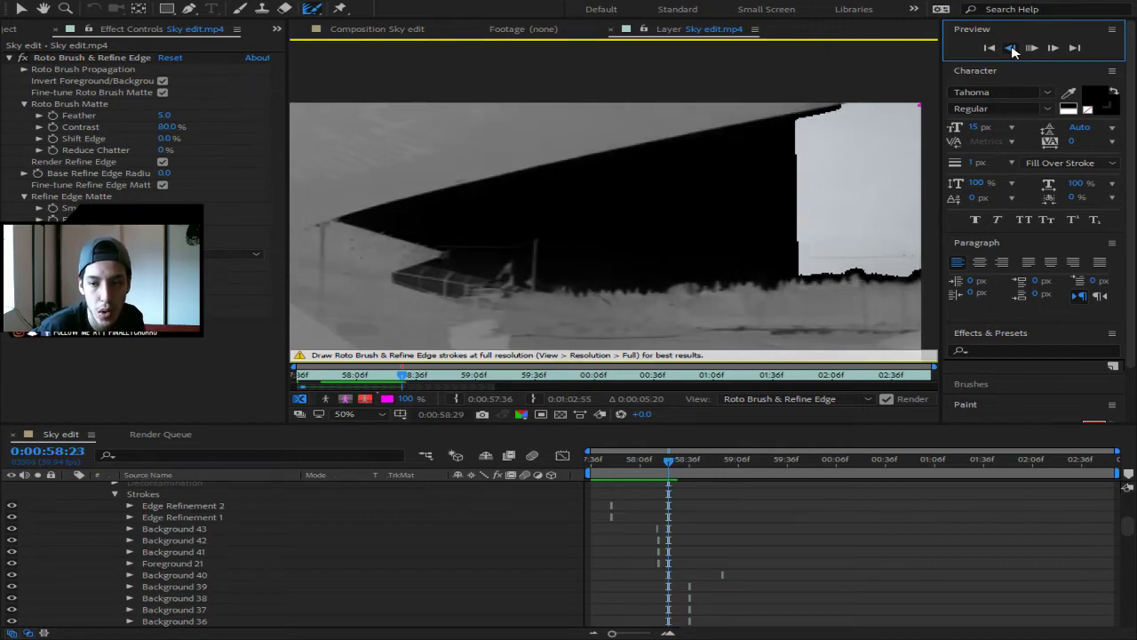
{"action": "left_click", "coordinate": [1012, 48]}
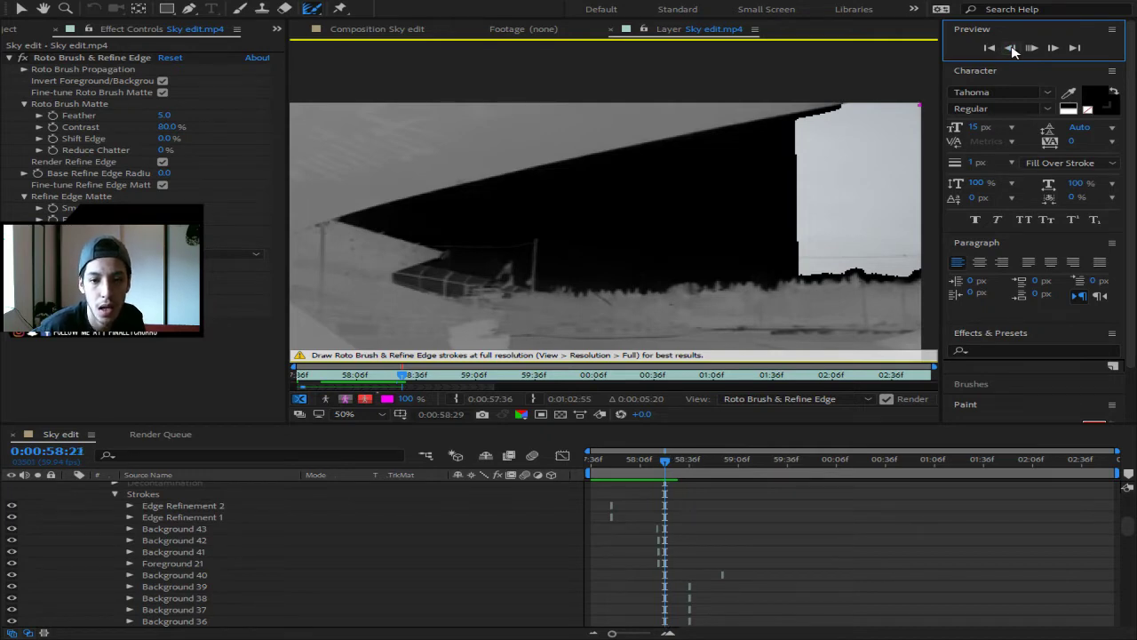
{"action": "left_click", "coordinate": [1012, 48]}
{"action": "left_click", "coordinate": [1011, 48]}
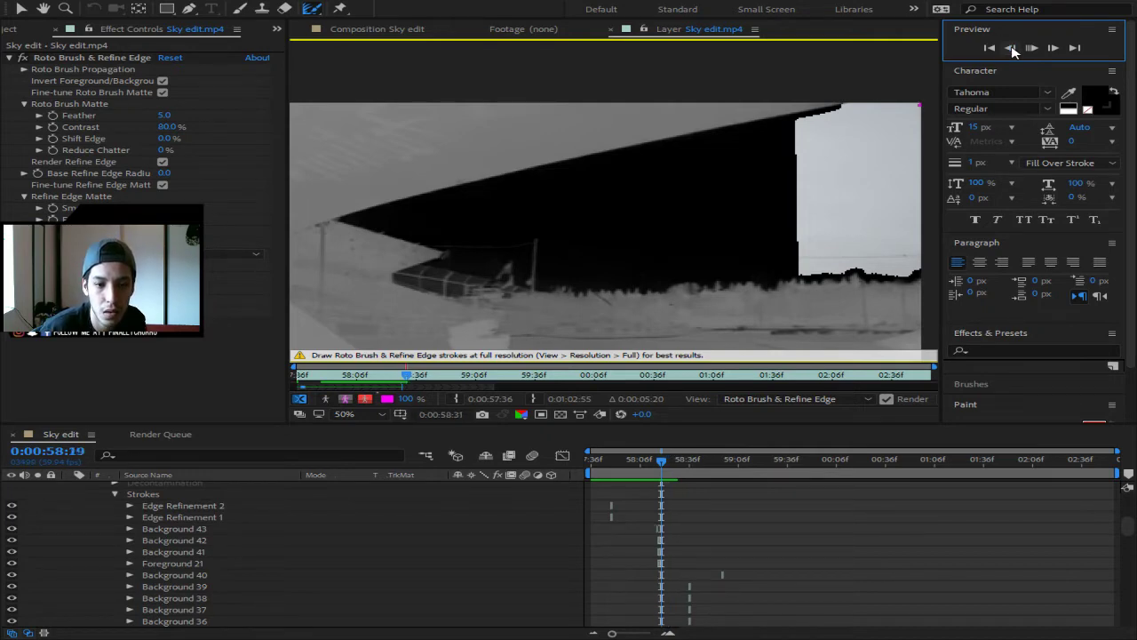
{"action": "left_click", "coordinate": [1011, 48]}
{"action": "left_click", "coordinate": [1012, 48]}
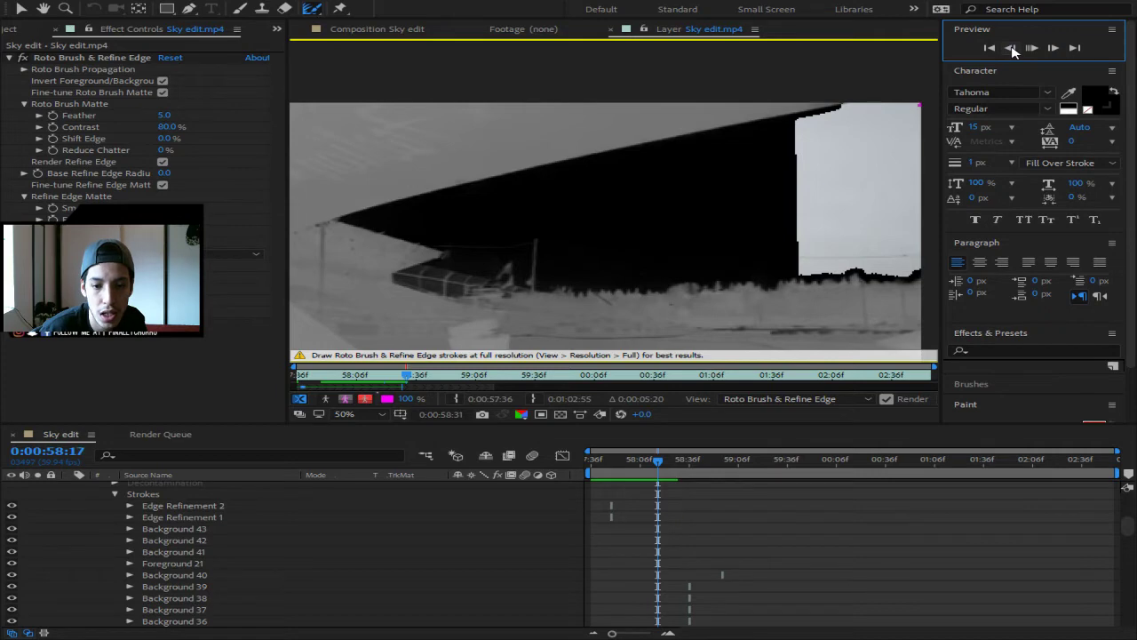
{"action": "left_click", "coordinate": [1011, 48]}
- Return to 0:00:58:10 and step forward frame by frame, propagating the matte to 0:00:58:49
{"action": "left_click_drag", "start_coordinate": [658, 463], "coordinate": [697, 461]}
{"action": "left_click", "coordinate": [1056, 50]}
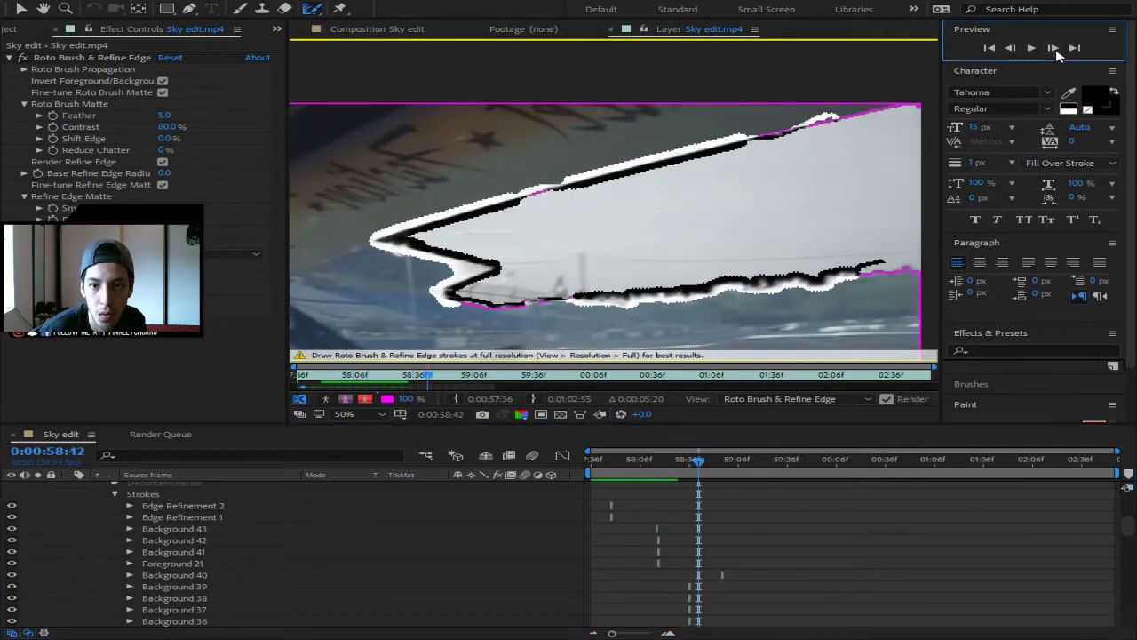
{"action": "left_click", "coordinate": [1054, 49]}
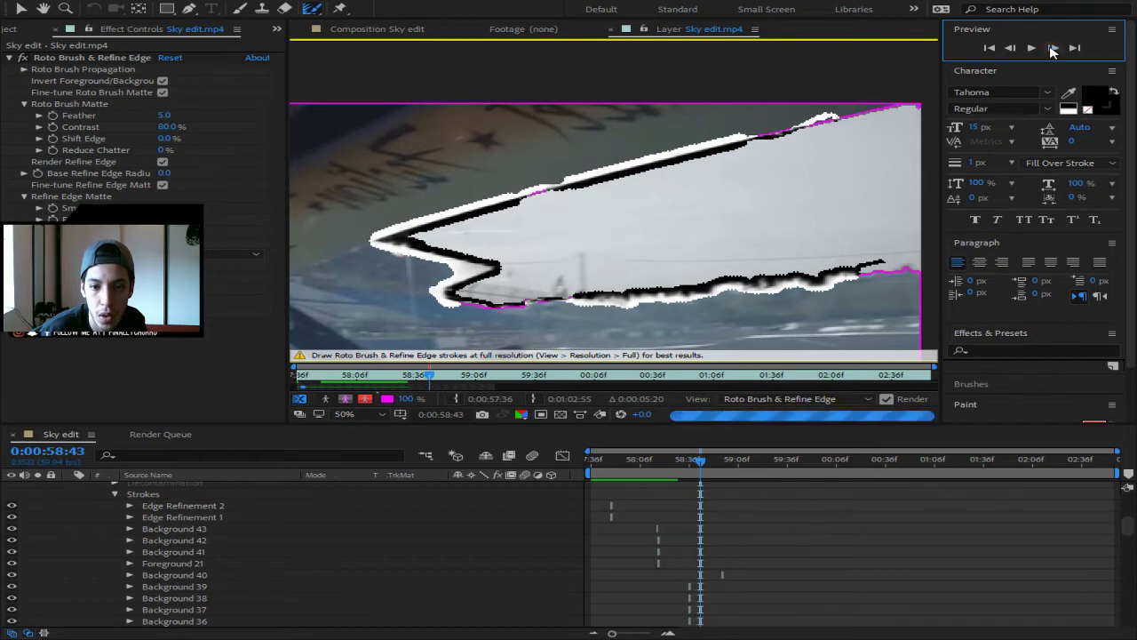
{"action": "left_click", "coordinate": [1052, 50]}
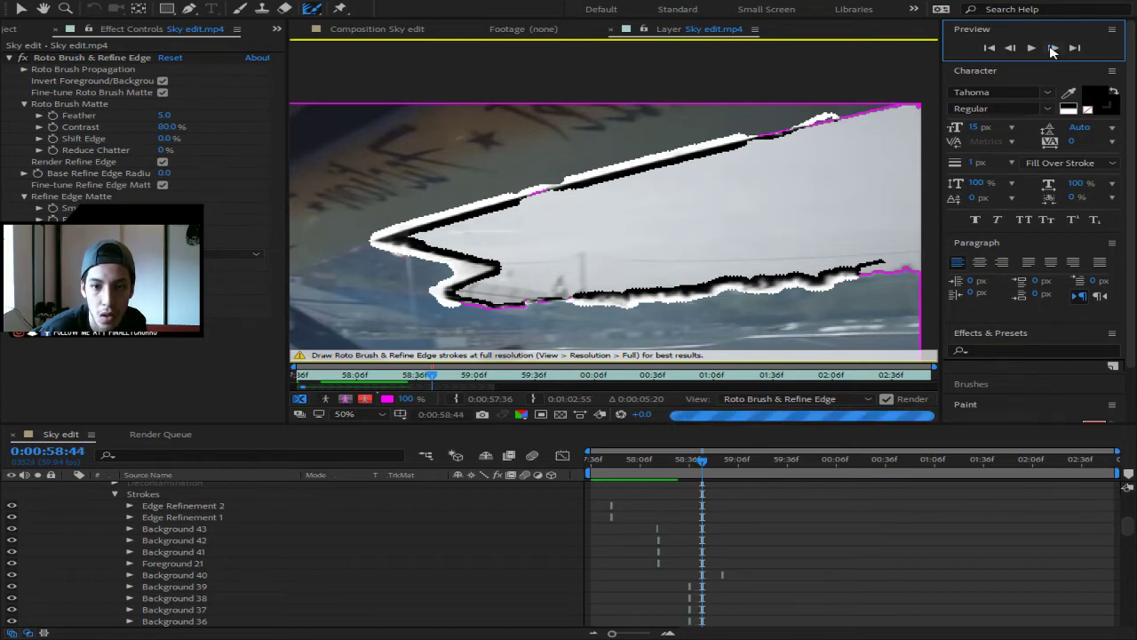
{"action": "left_click", "coordinate": [1051, 49]}
{"action": "left_click", "coordinate": [1051, 49]}
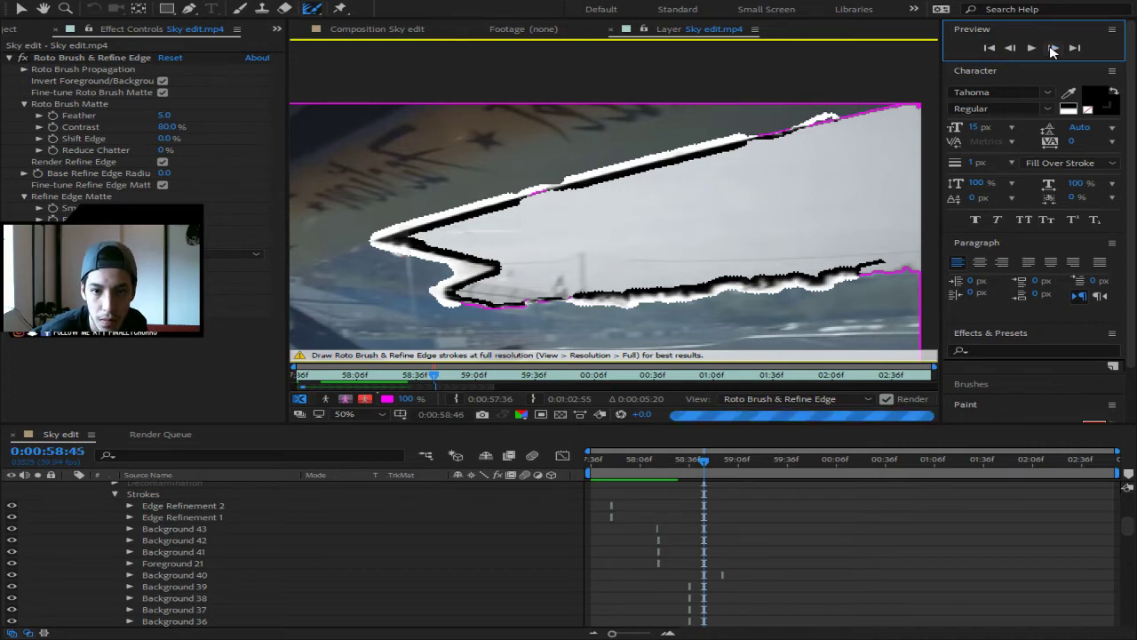
{"action": "left_click", "coordinate": [1052, 49]}
{"action": "left_click", "coordinate": [1052, 49]}
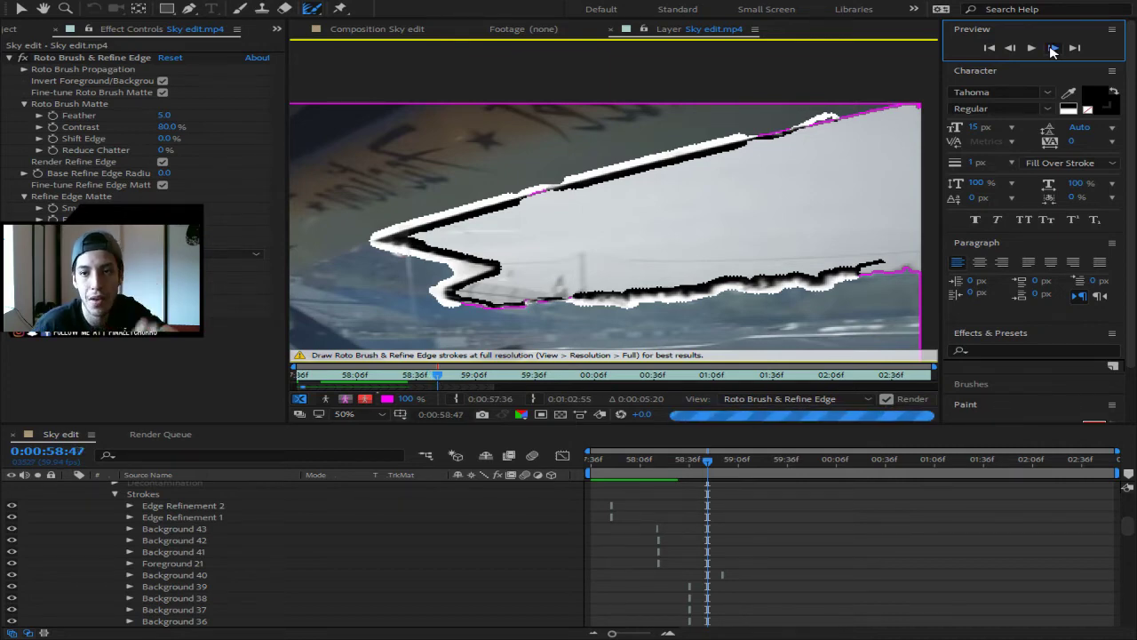
{"action": "left_click", "coordinate": [1051, 48]}
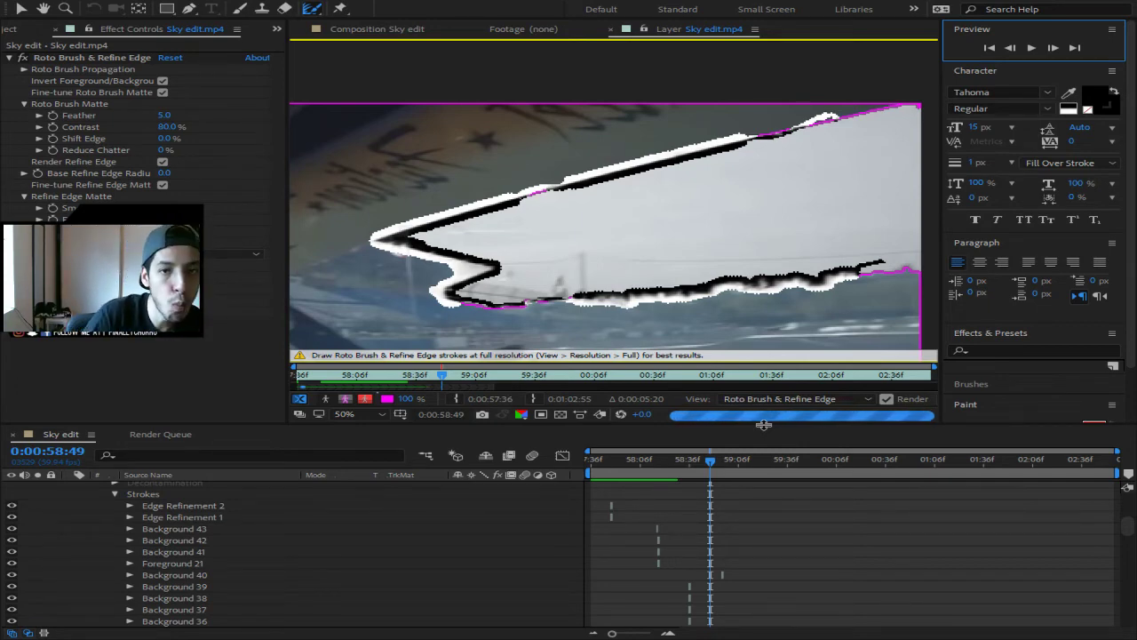
- Return to the clip's layer view at frame 0:00:58:28 and play back the sky matte to review it
{"action": "left_click", "coordinate": [375, 34]}
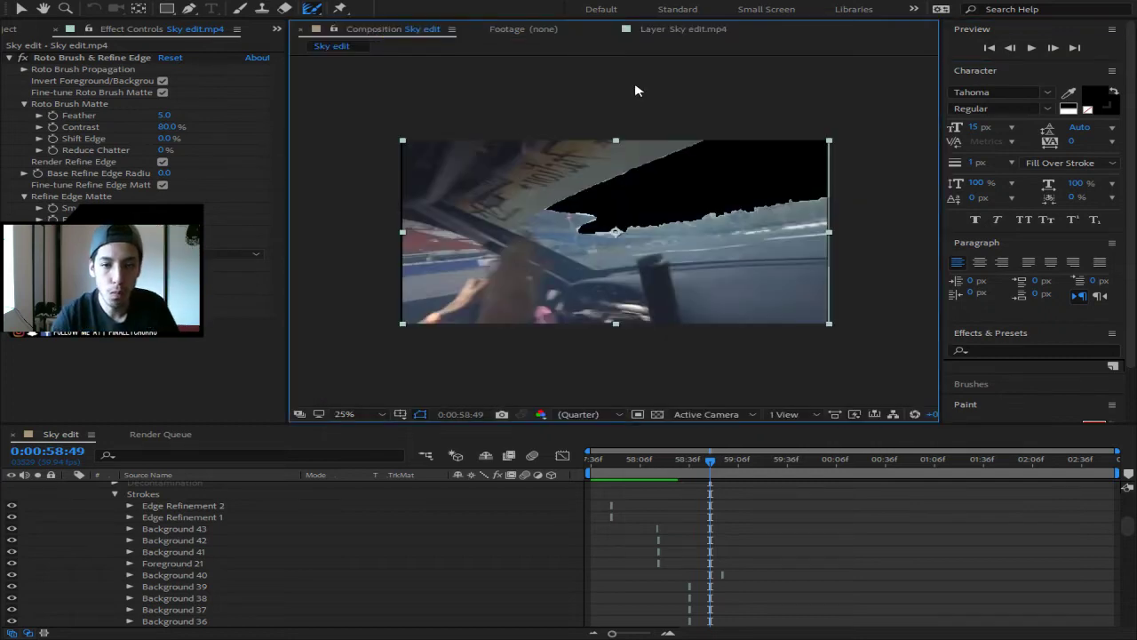
{"action": "left_click", "coordinate": [669, 32]}
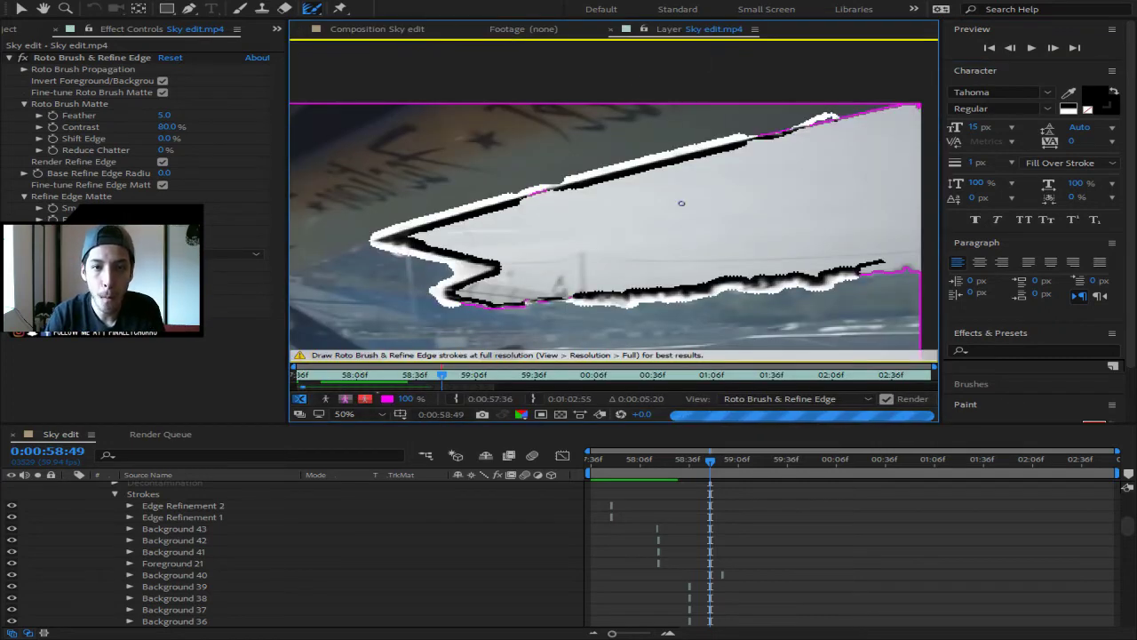
{"action": "left_click_drag", "start_coordinate": [710, 460], "coordinate": [677, 462]}
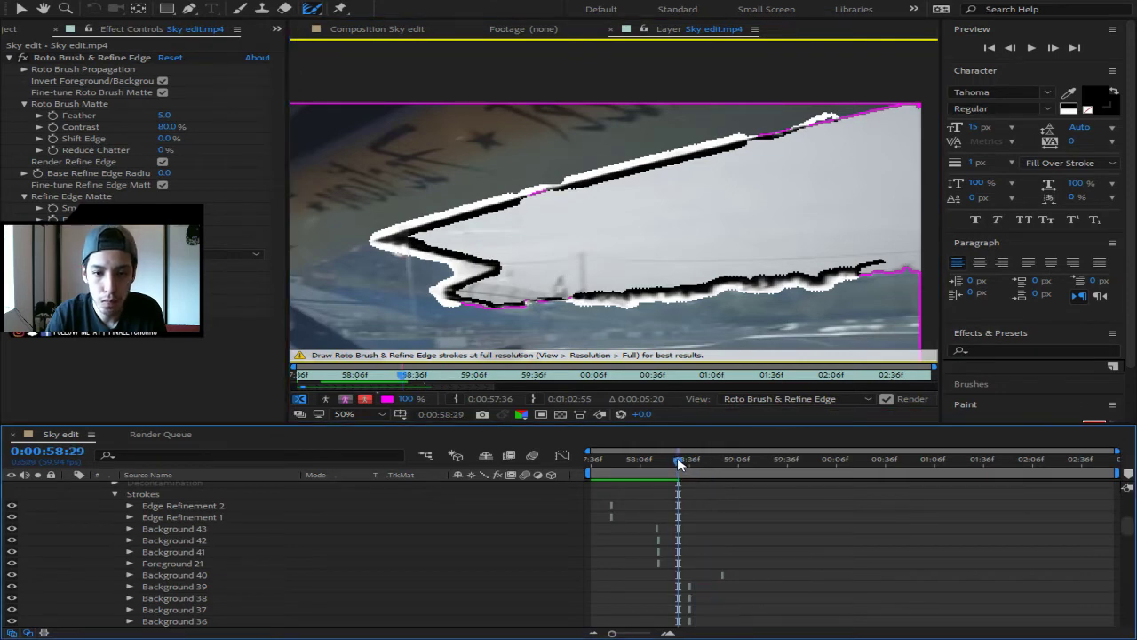
{"action": "key", "text": "space"}
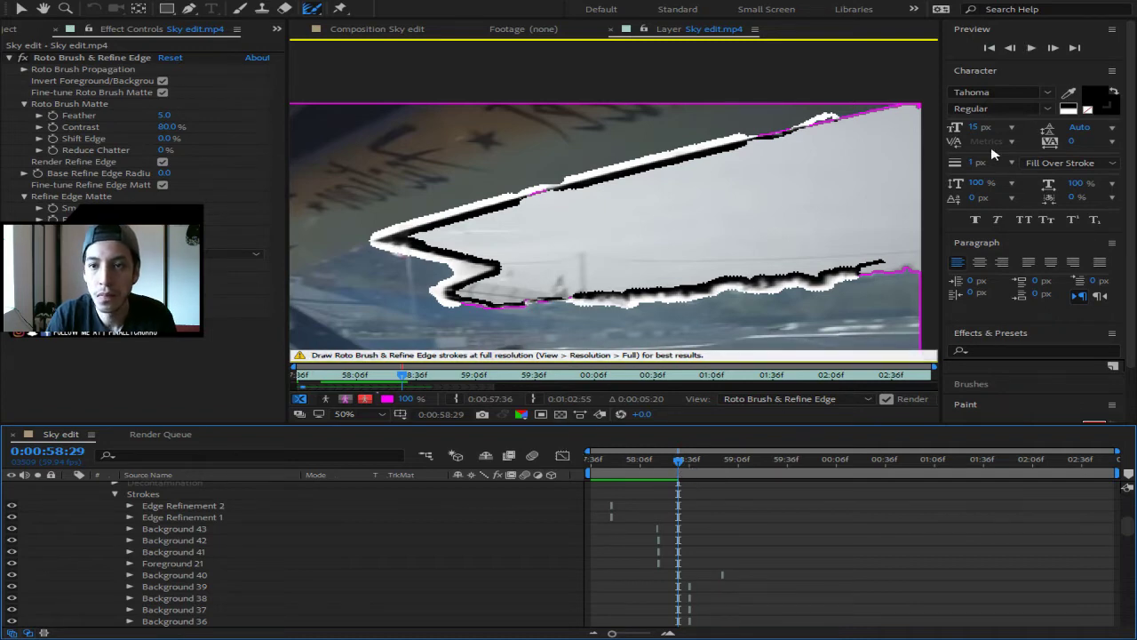
{"action": "left_click", "coordinate": [1031, 48]}
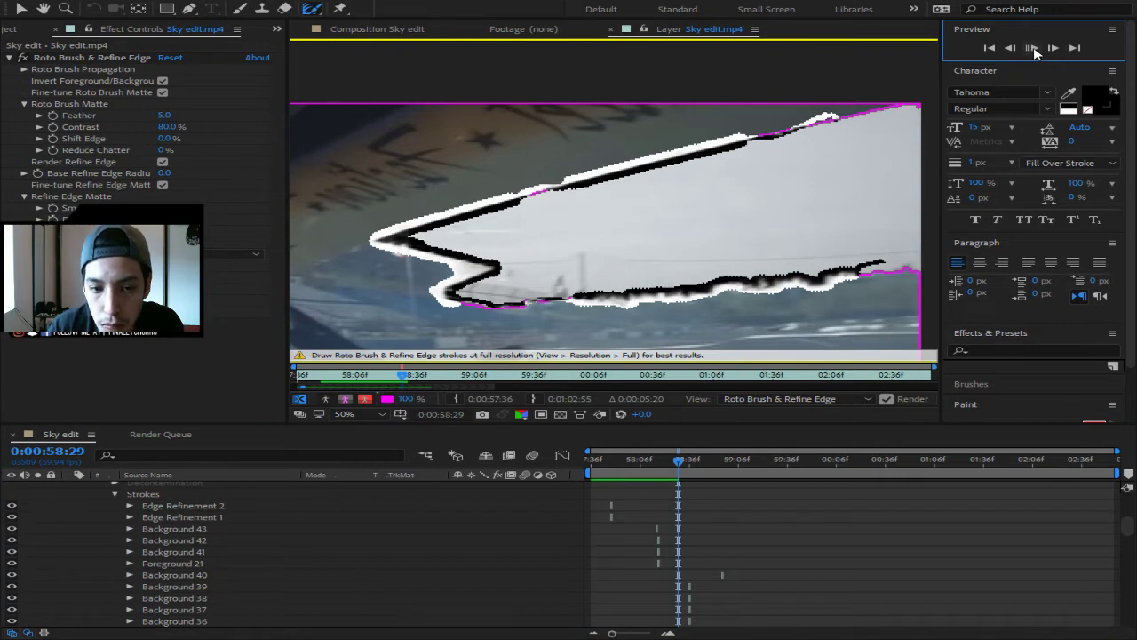
{"action": "left_click", "coordinate": [1032, 46]}
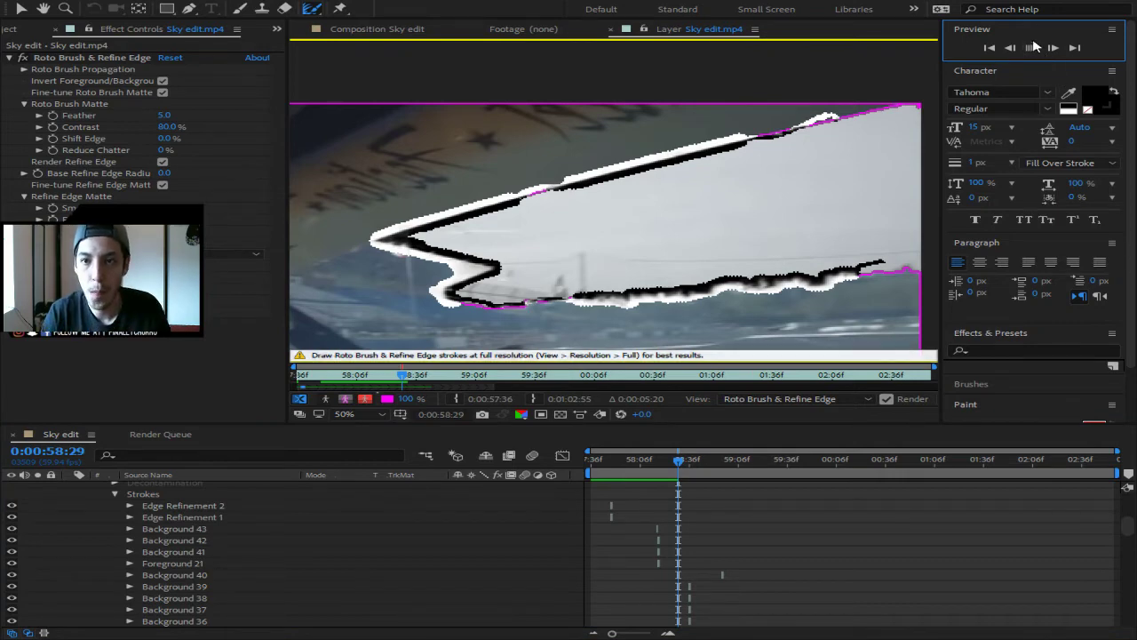
- Step forward eight frames to inspect the matte edges
{"action": "left_click", "coordinate": [1055, 49]}
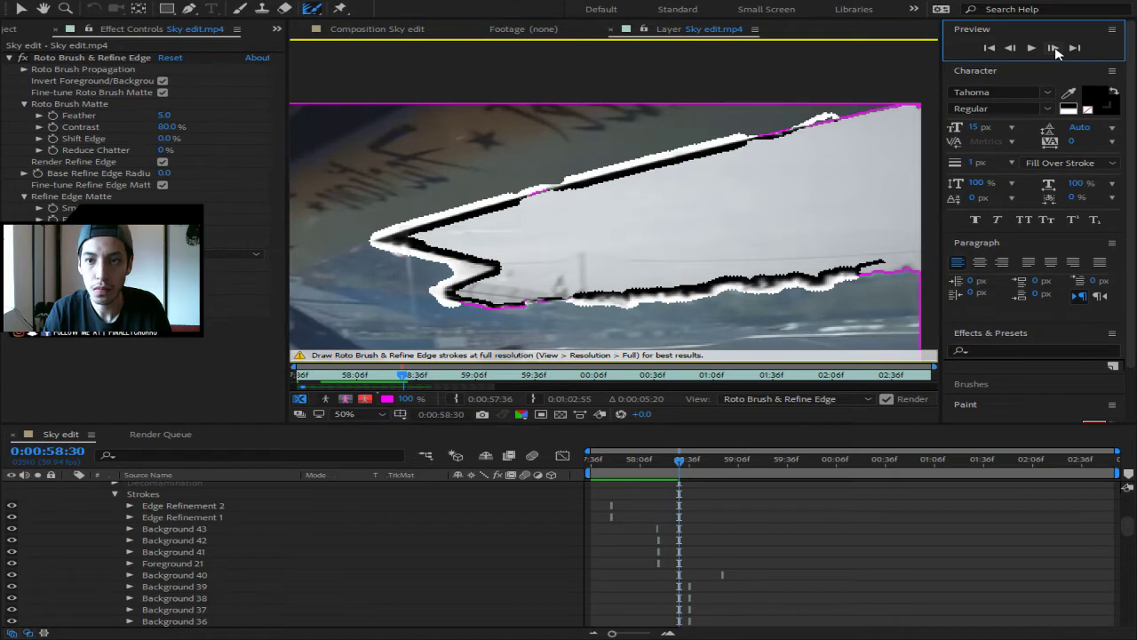
{"action": "left_click", "coordinate": [1054, 50]}
{"action": "left_click", "coordinate": [1055, 49]}
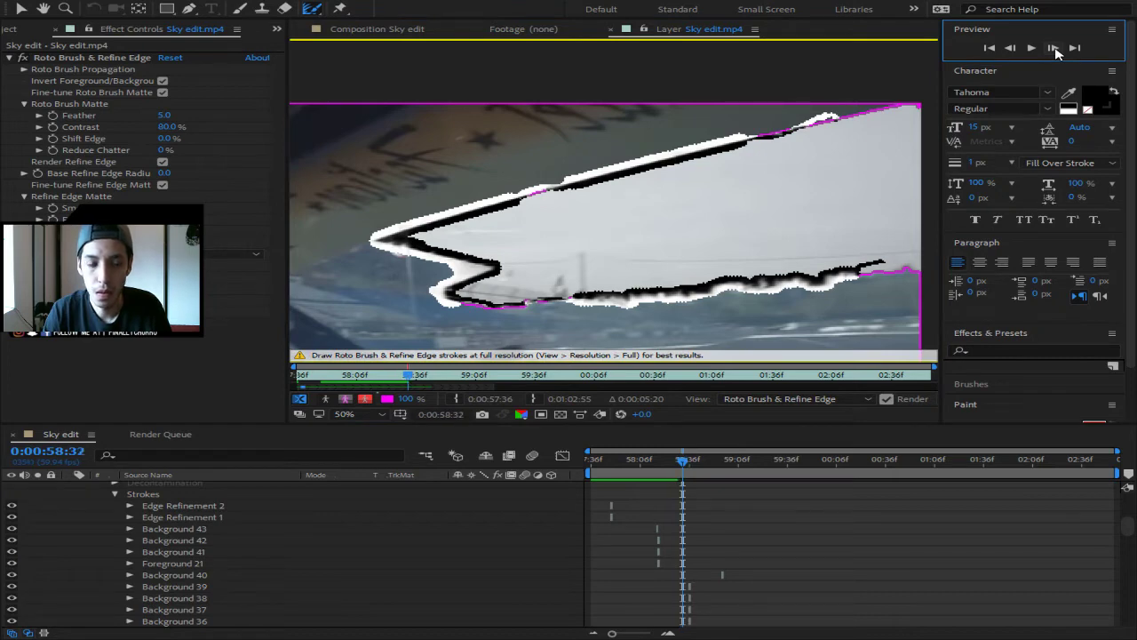
{"action": "left_click", "coordinate": [1054, 49]}
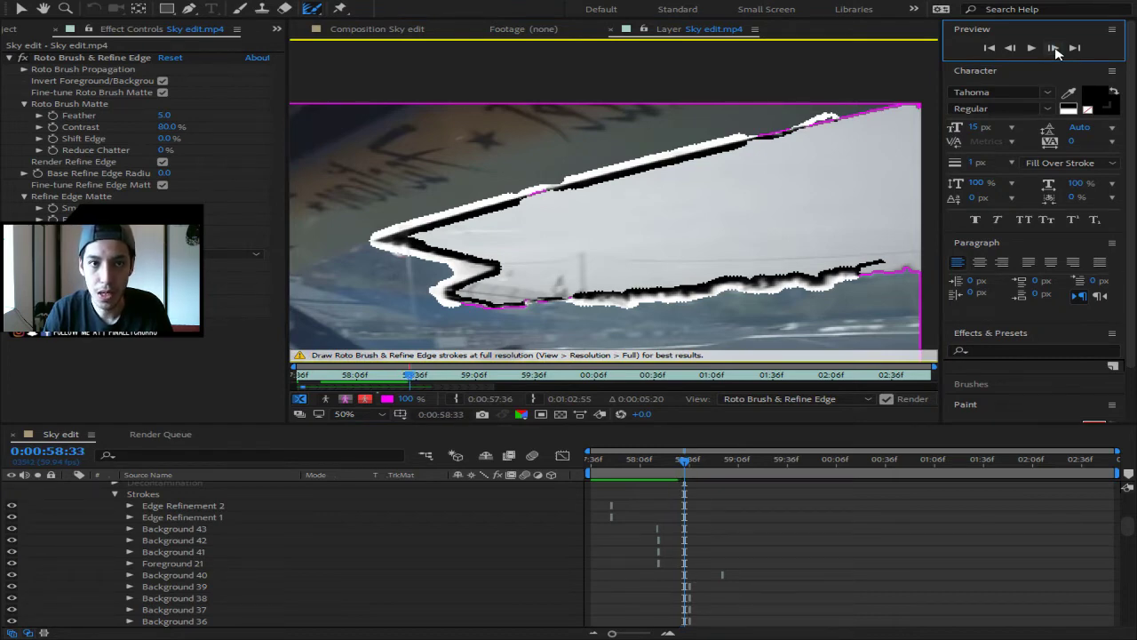
{"action": "left_click", "coordinate": [1055, 50]}
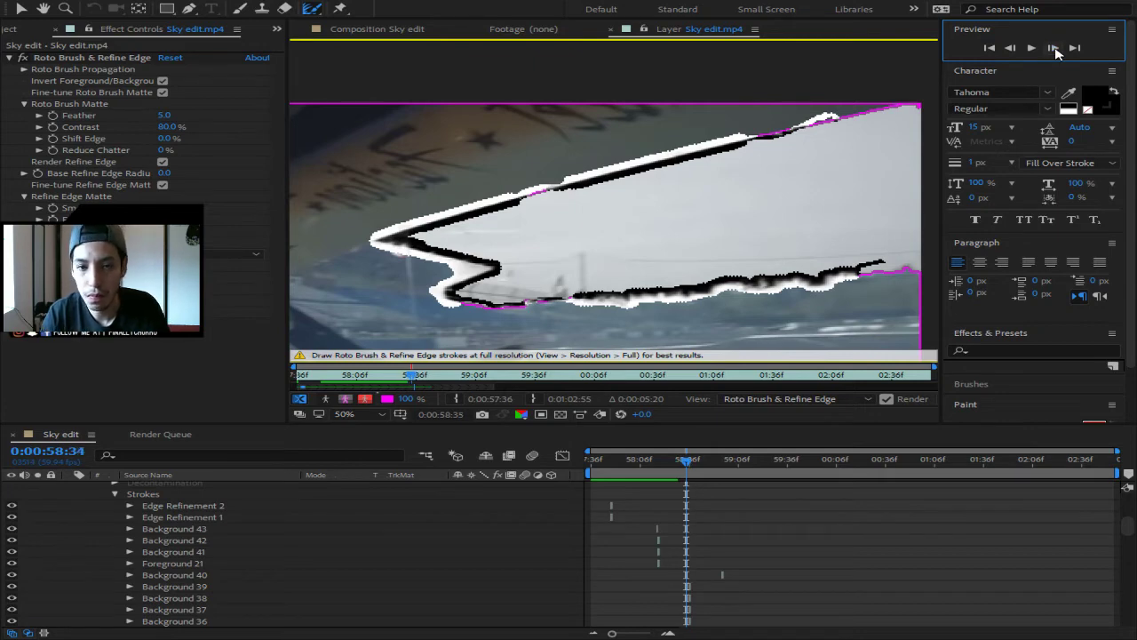
{"action": "left_click", "coordinate": [1055, 49]}
{"action": "left_click", "coordinate": [1054, 49]}
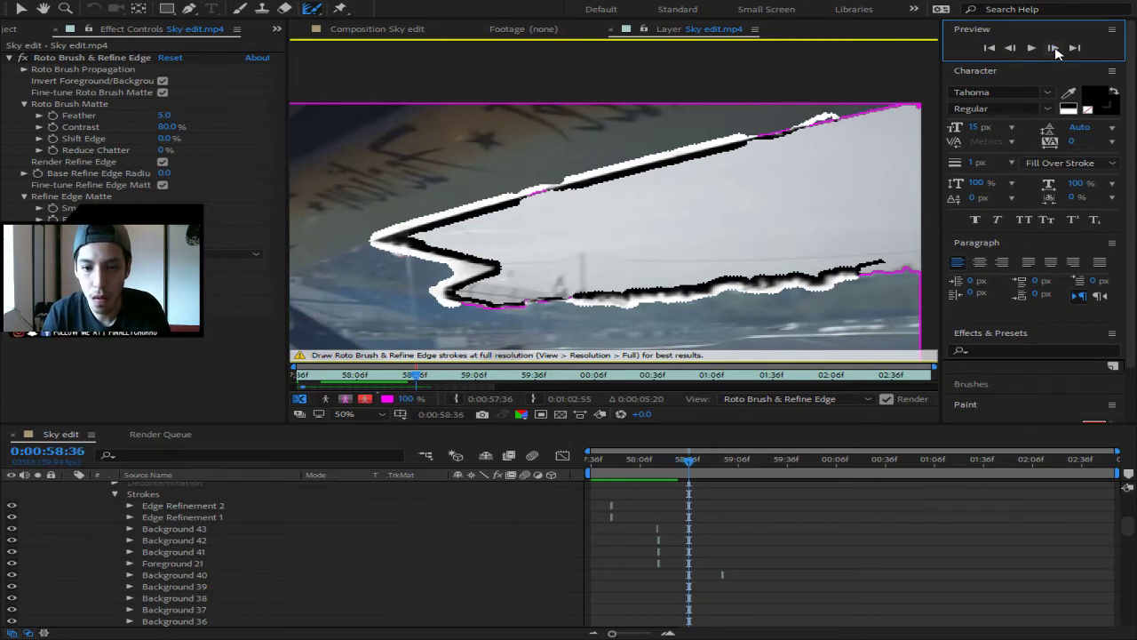
{"action": "left_click", "coordinate": [1054, 50]}
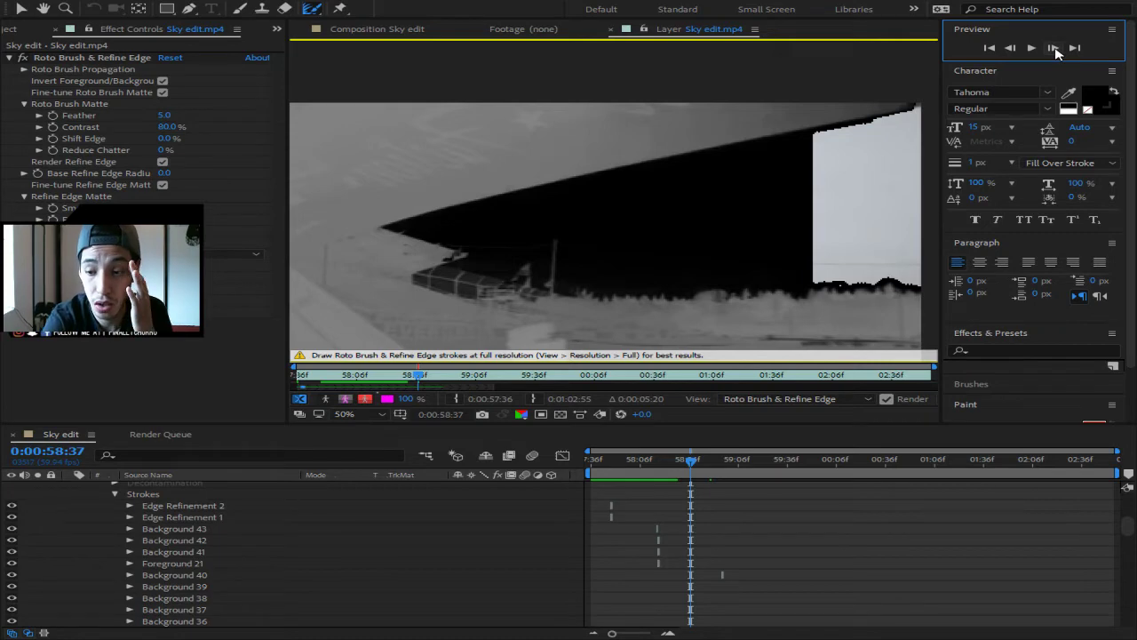
- Step back frame by frame to 0:00:58:27
{"action": "left_click", "coordinate": [1011, 48]}
{"action": "left_click", "coordinate": [1010, 48]}
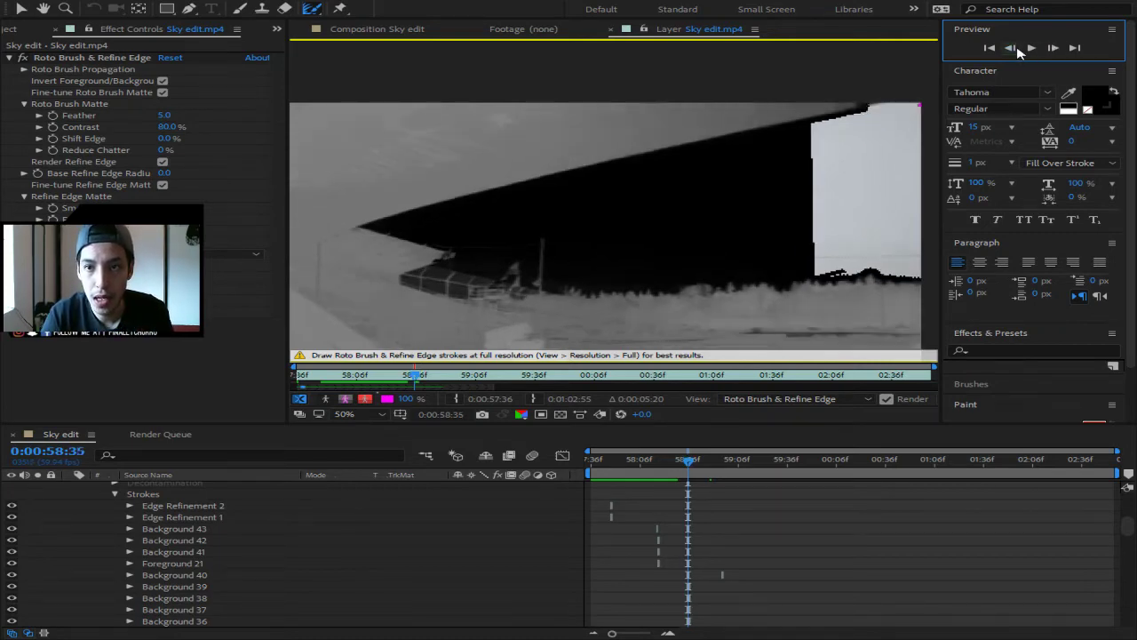
{"action": "left_click", "coordinate": [1018, 52]}
{"action": "left_click", "coordinate": [1018, 52]}
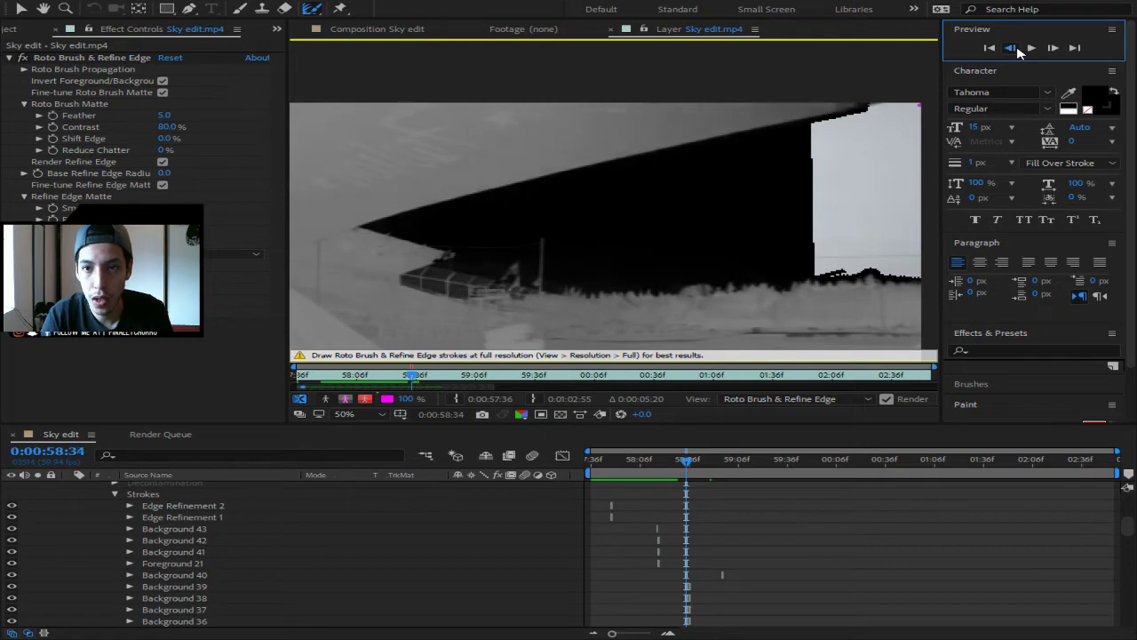
{"action": "left_click", "coordinate": [1018, 51]}
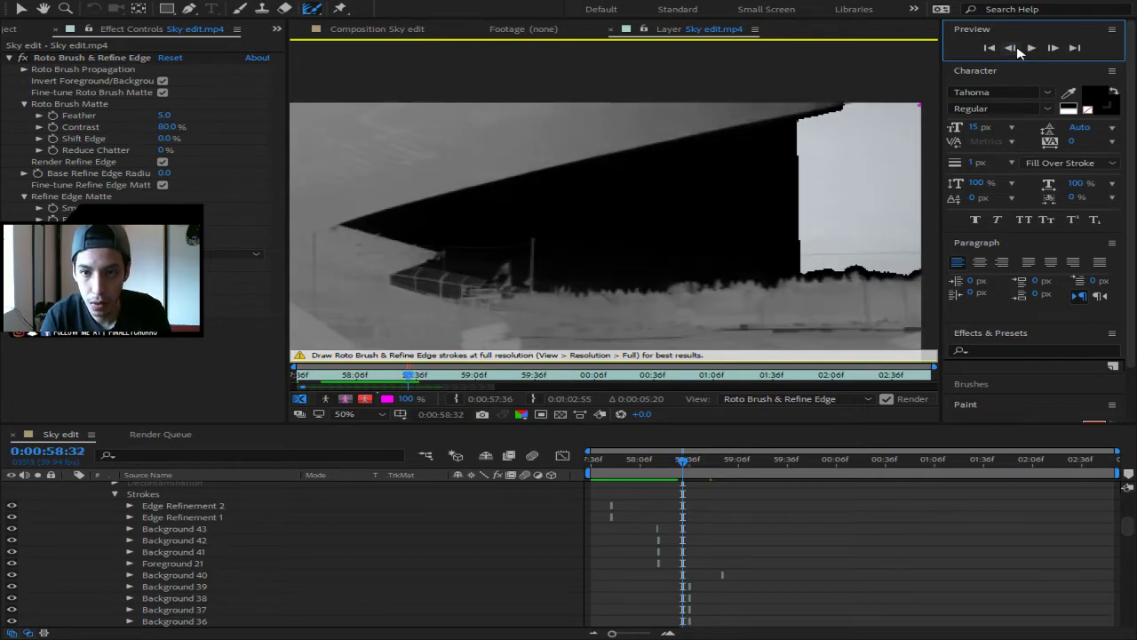
{"action": "left_click", "coordinate": [1018, 52]}
{"action": "left_click", "coordinate": [1018, 51]}
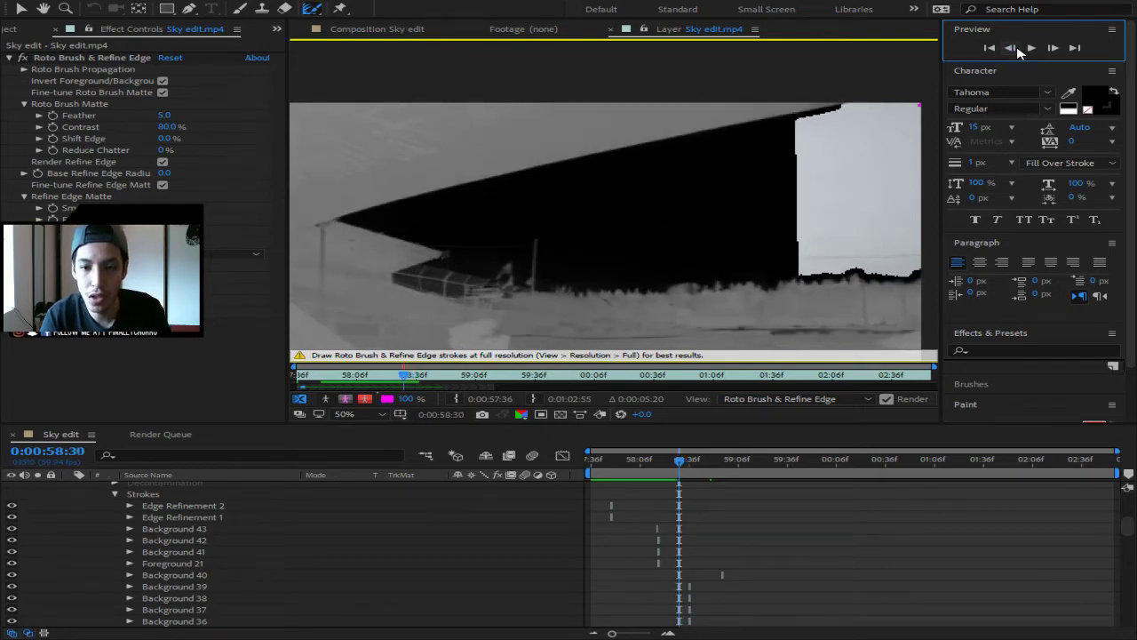
{"action": "left_click", "coordinate": [1018, 52]}
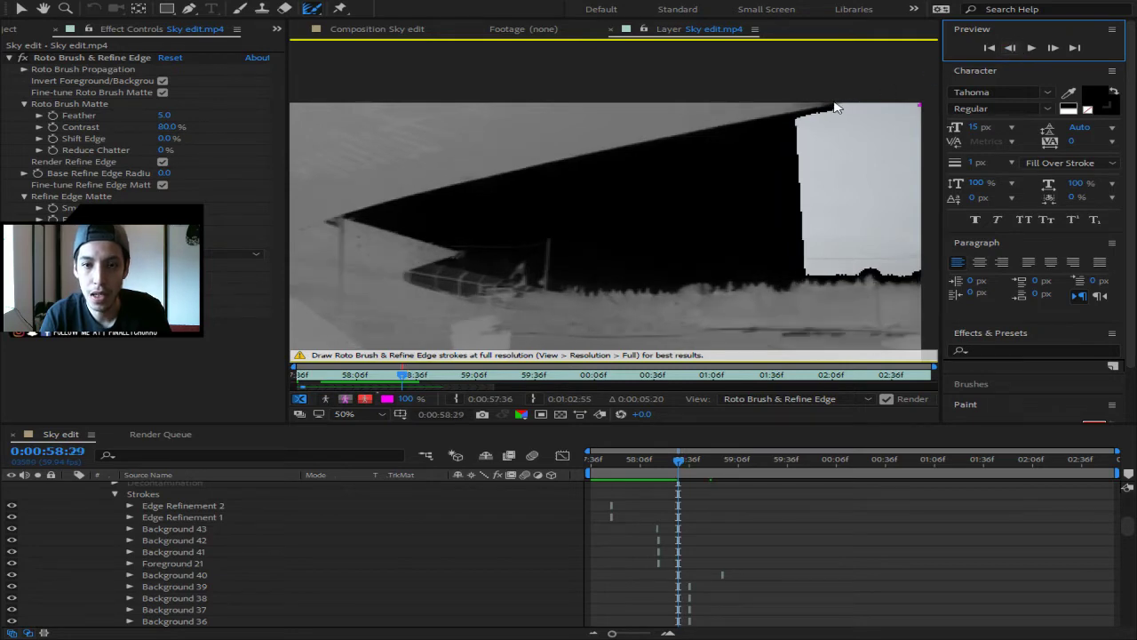
{"action": "left_click", "coordinate": [1016, 51]}
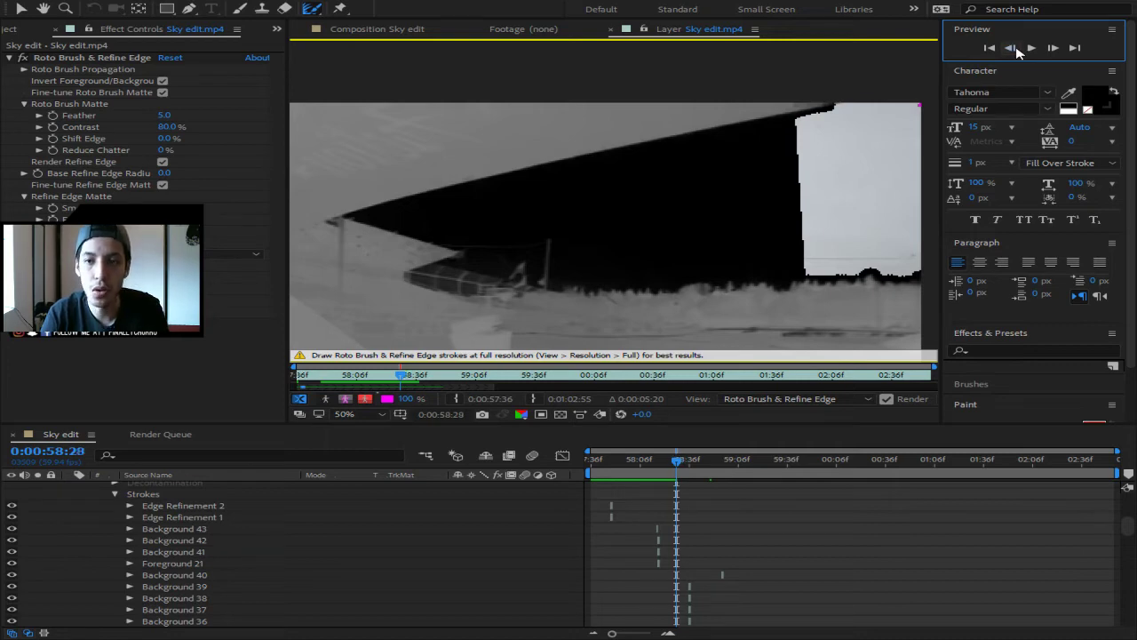
{"action": "left_click", "coordinate": [1012, 49]}
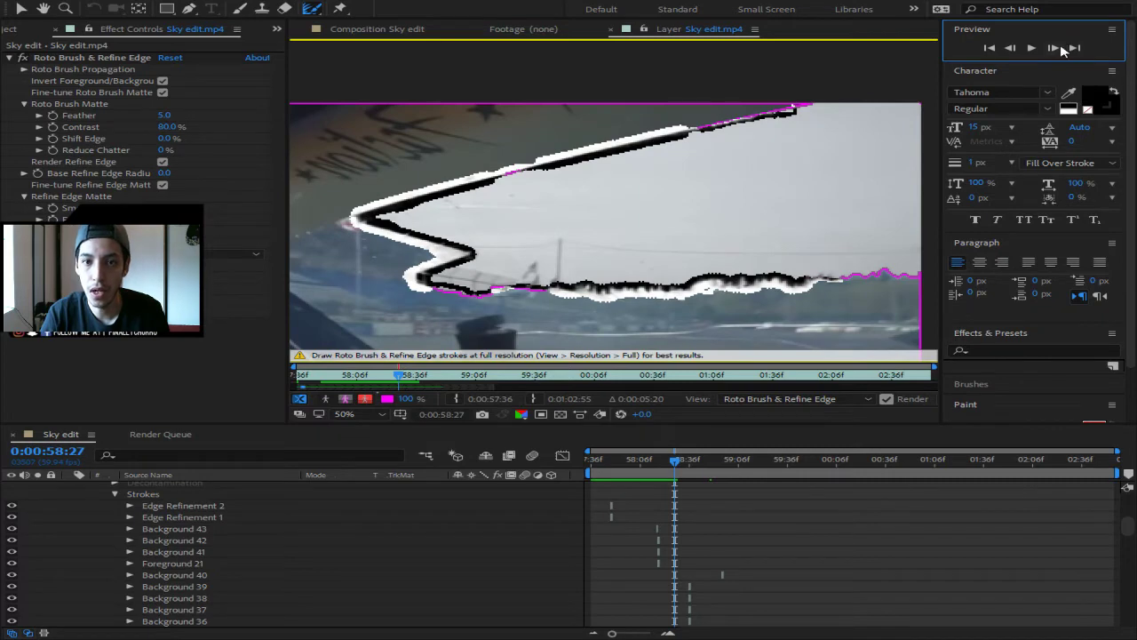
- On frame 58:27, refine the sky matte's top edge and lower edges at the right and middle
{"action": "left_click", "coordinate": [1059, 48]}
{"action": "left_click", "coordinate": [1011, 47]}
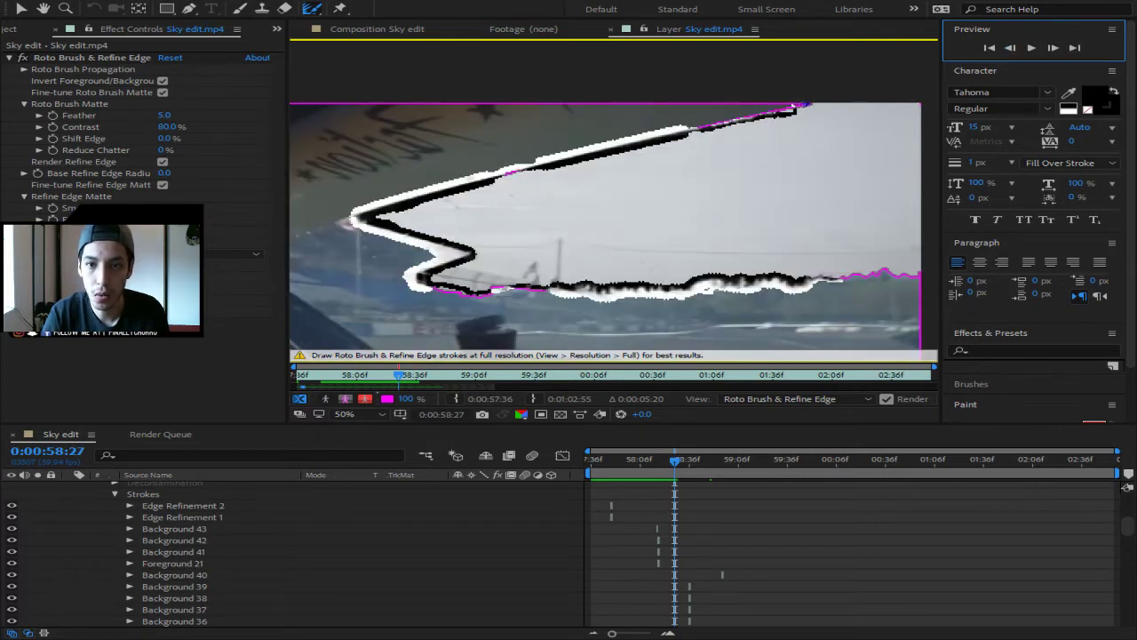
{"action": "left_click_drag", "start_coordinate": [779, 111], "coordinate": [699, 126]}
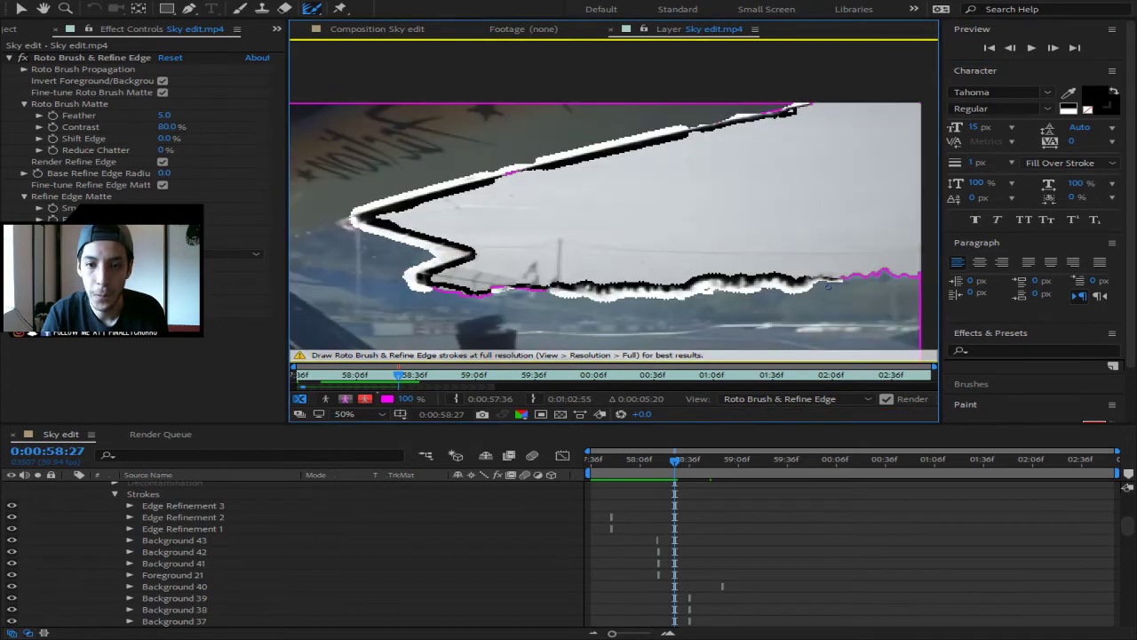
{"action": "left_click_drag", "start_coordinate": [835, 279], "coordinate": [919, 275]}
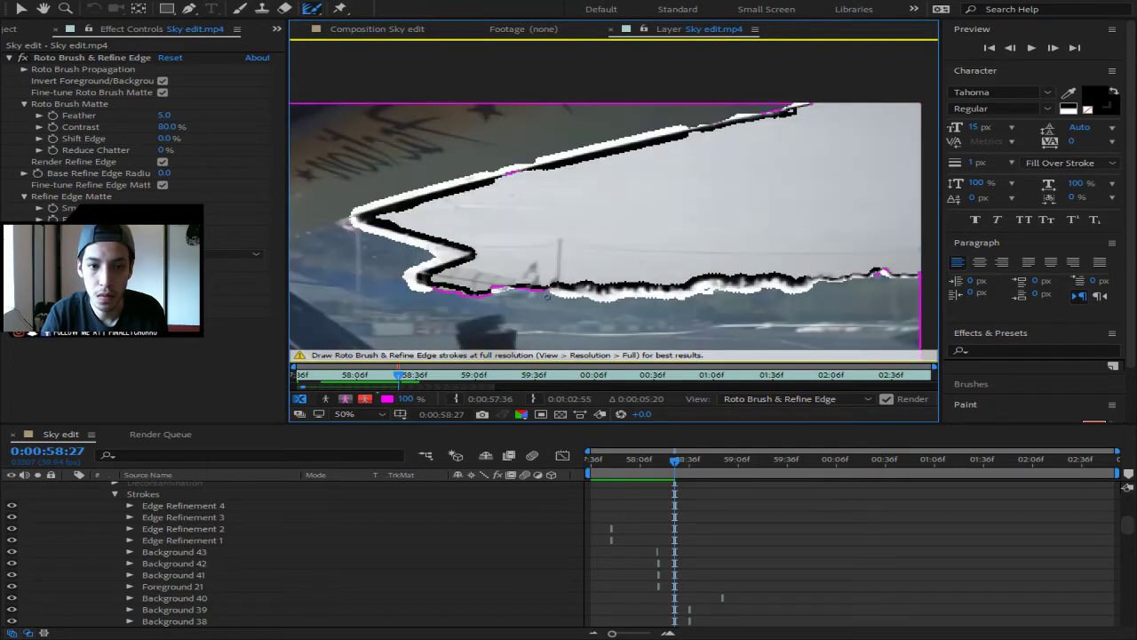
{"action": "left_click_drag", "start_coordinate": [506, 289], "coordinate": [433, 291]}
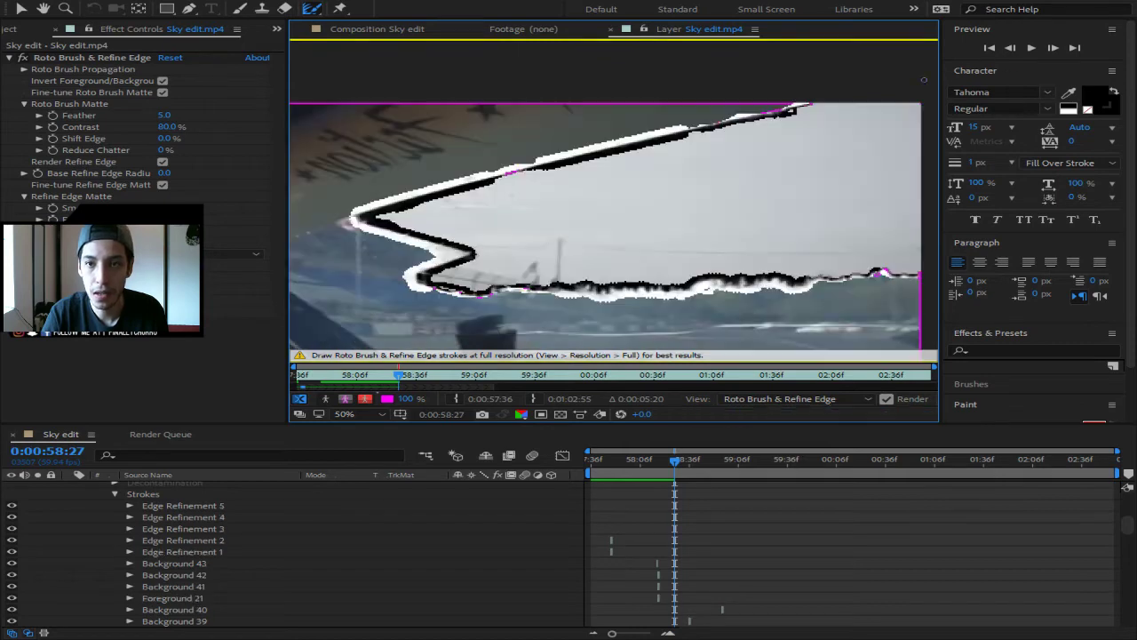
- Refine the sky matte's top edge on frames 58:29 and 58:34
{"action": "left_click", "coordinate": [1056, 51]}
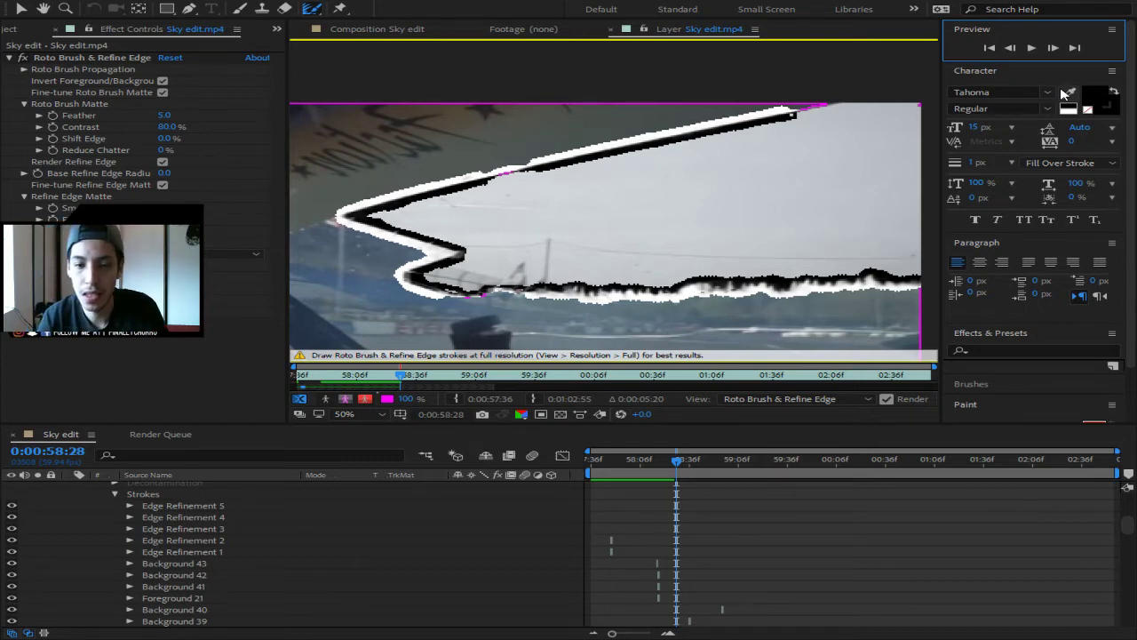
{"action": "left_click", "coordinate": [1053, 49]}
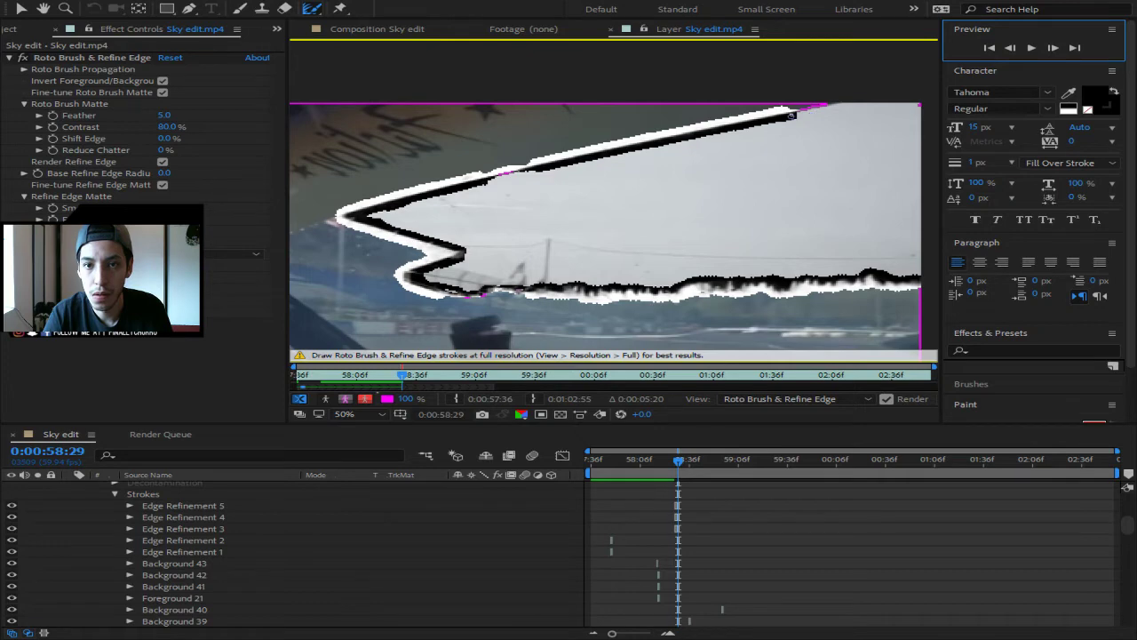
{"action": "left_click_drag", "start_coordinate": [828, 105], "coordinate": [874, 101]}
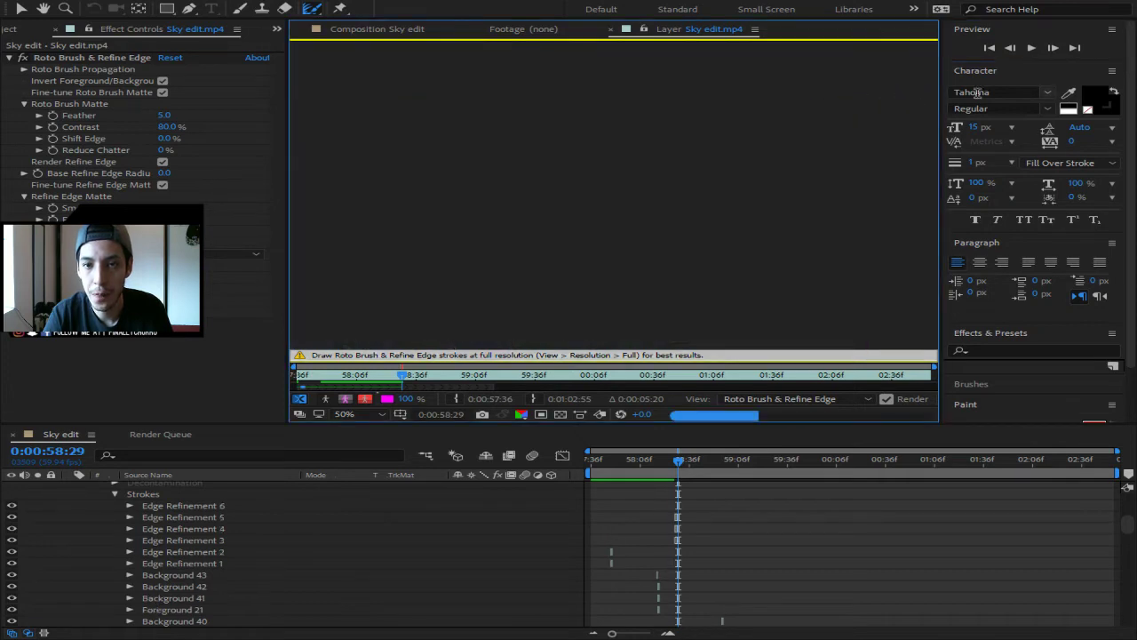
{"action": "left_click", "coordinate": [1052, 50]}
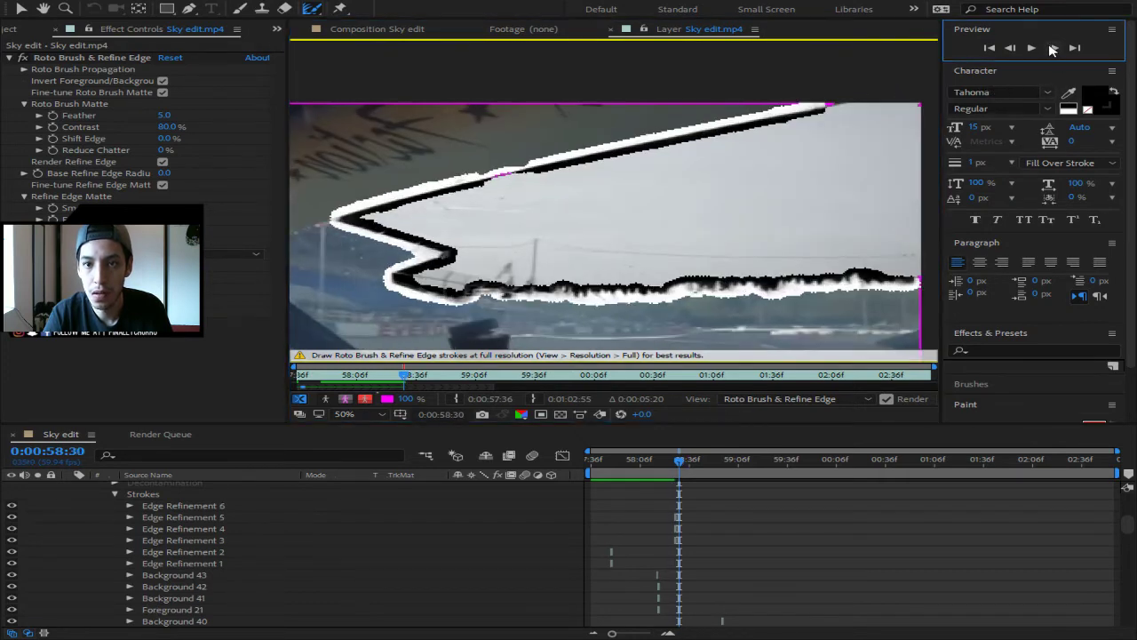
{"action": "left_click", "coordinate": [1052, 50]}
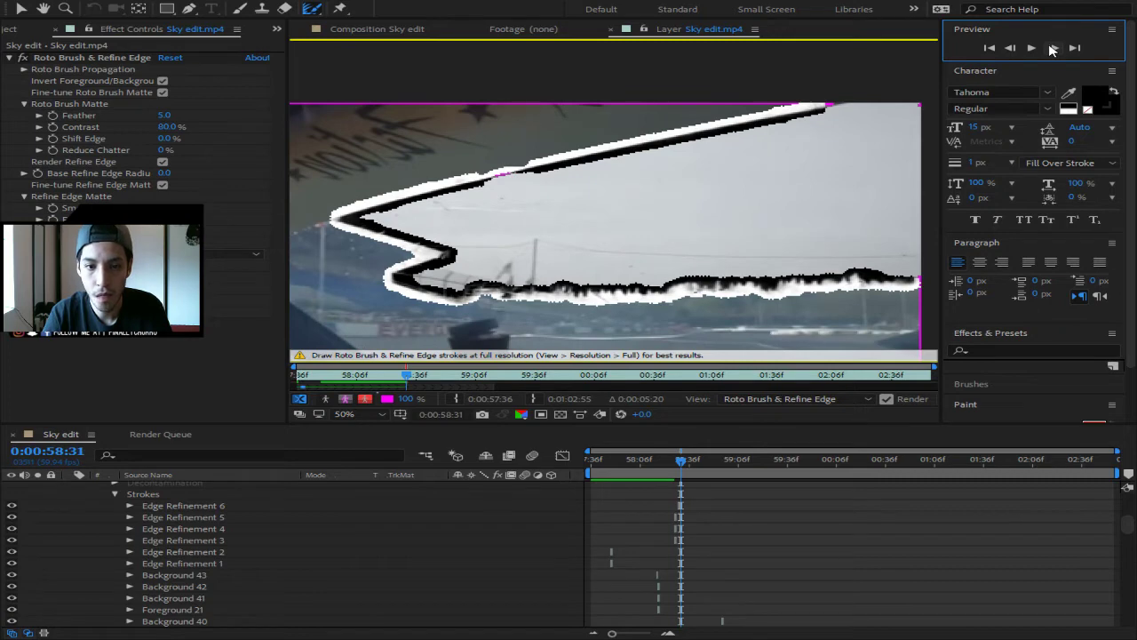
{"action": "left_click", "coordinate": [1053, 49]}
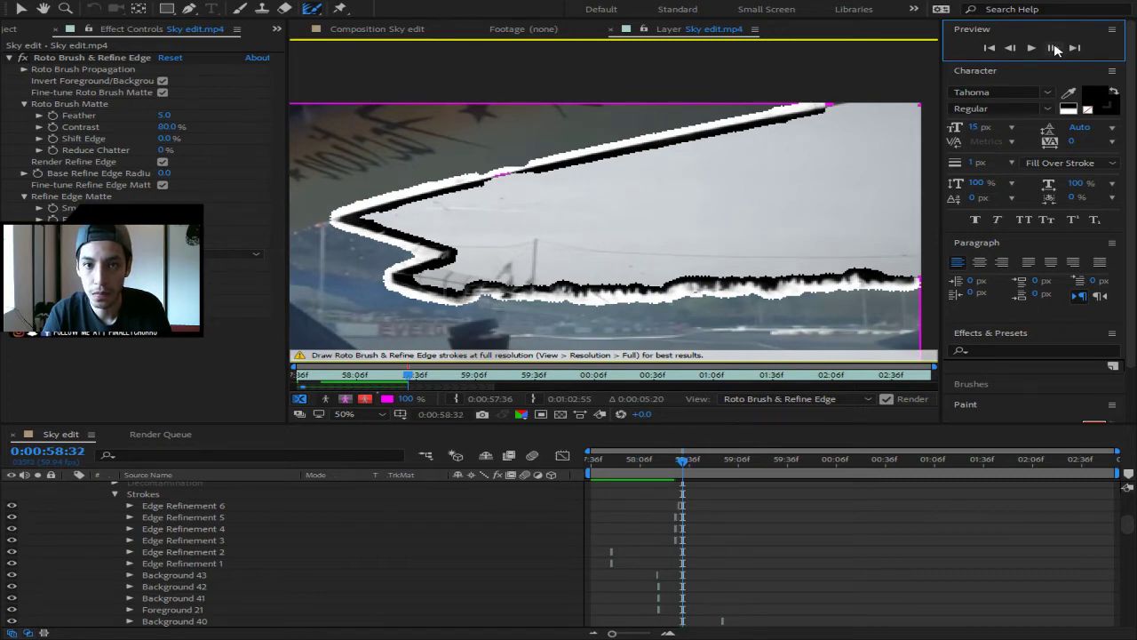
{"action": "left_click", "coordinate": [1052, 49]}
{"action": "left_click", "coordinate": [1053, 49]}
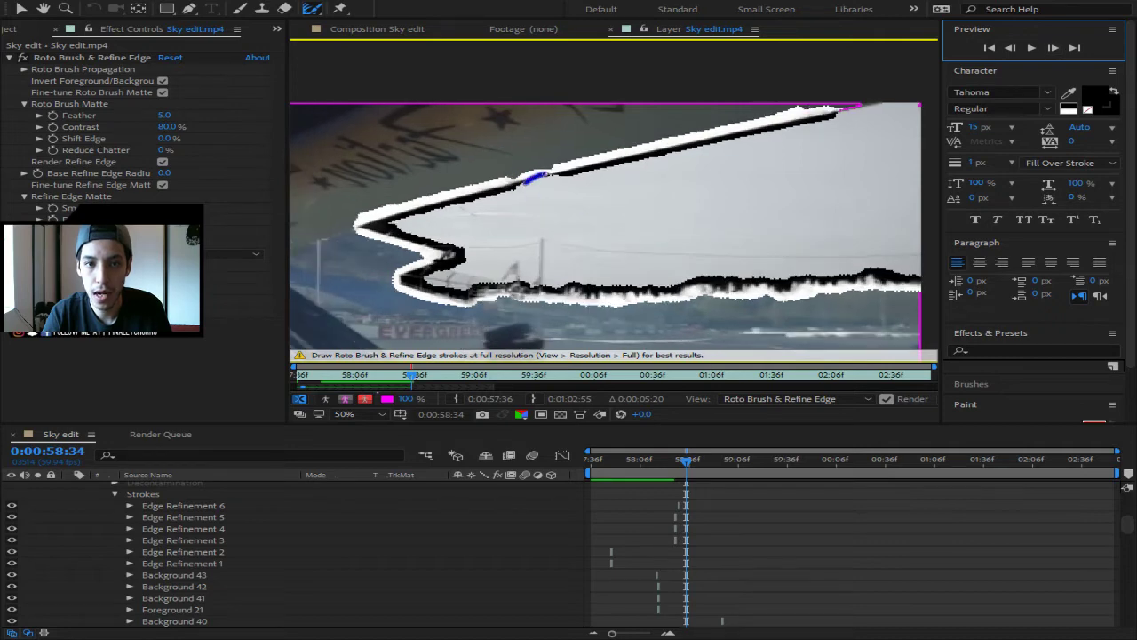
{"action": "left_click_drag", "start_coordinate": [533, 178], "coordinate": [669, 175]}
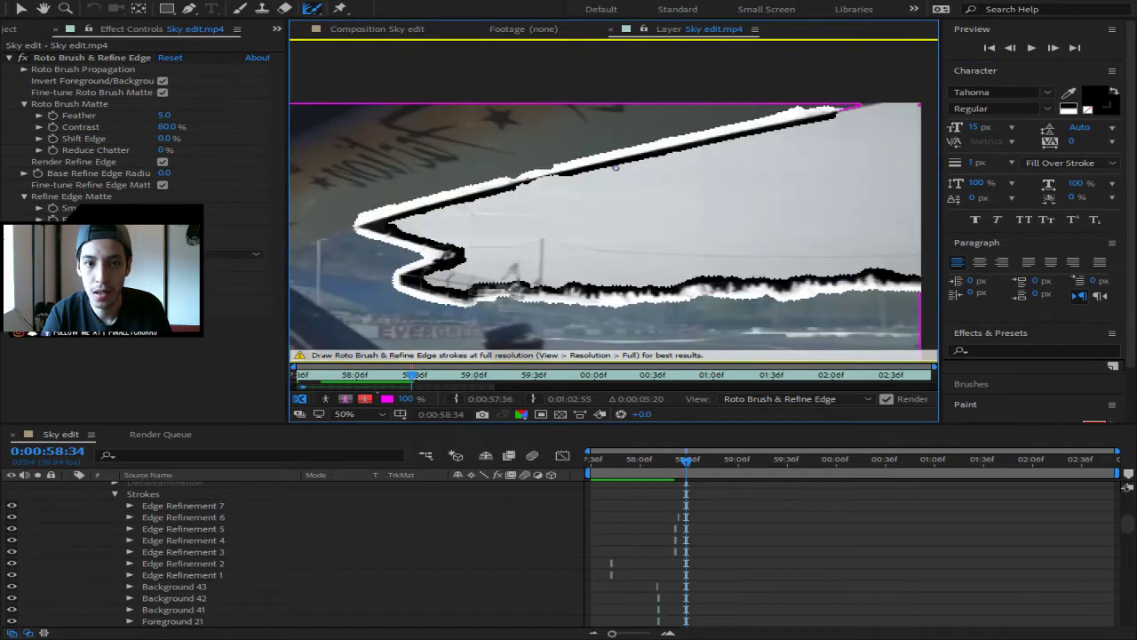
{"action": "left_click", "coordinate": [528, 180]}
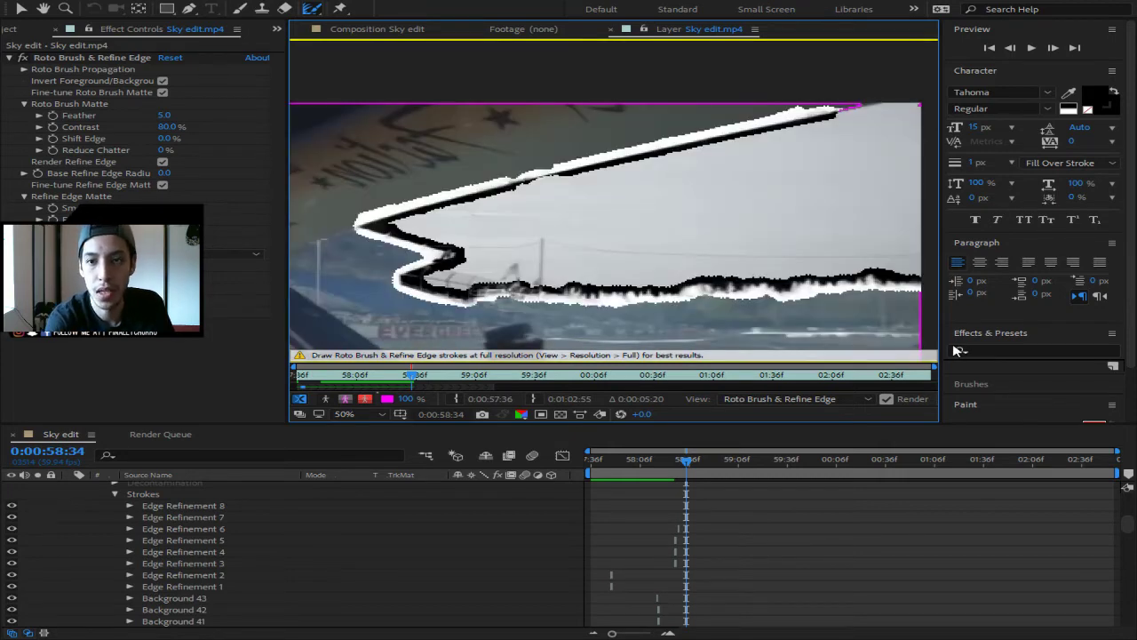
- Play ahead to frame 58:38, refine the top-right matte edge, then advance to 58:43
{"action": "key", "text": "space"}
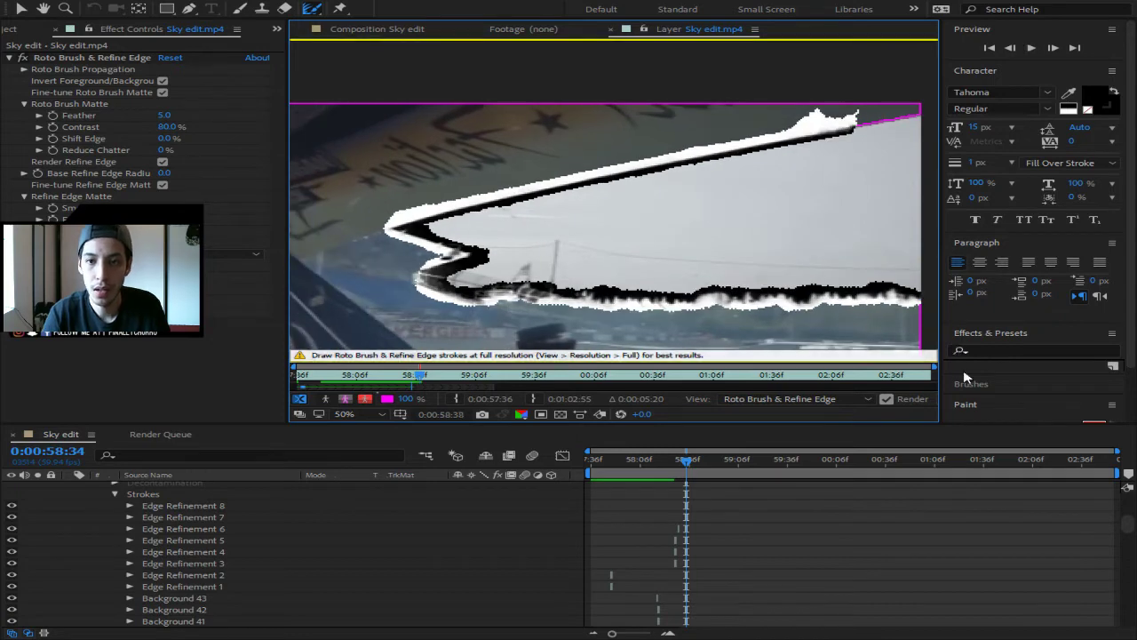
{"action": "key", "text": "space"}
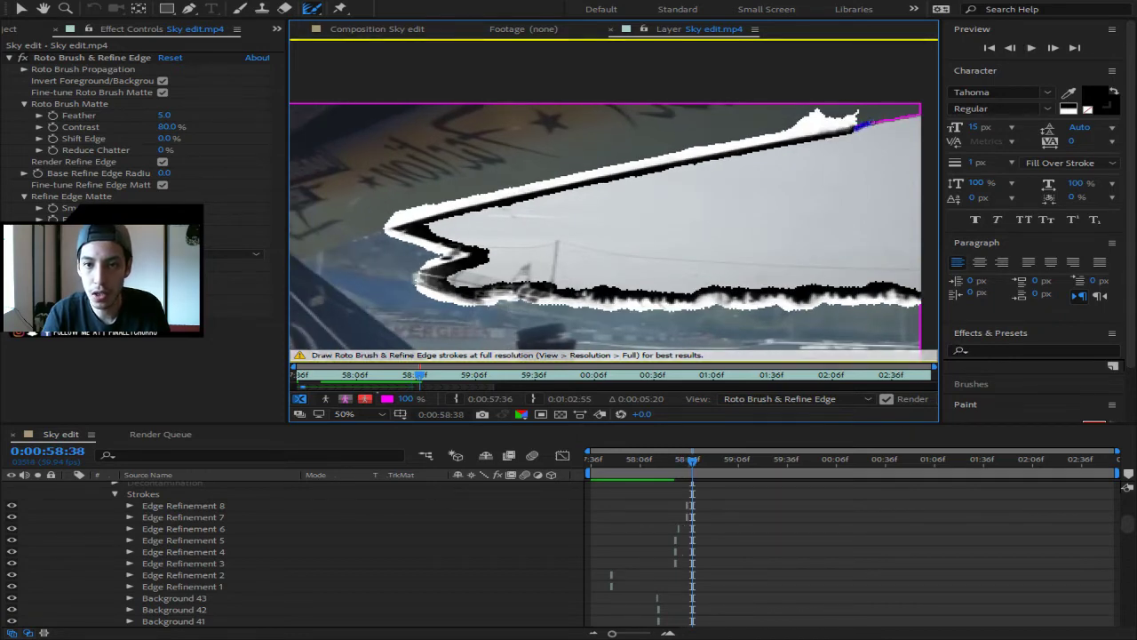
{"action": "left_click_drag", "start_coordinate": [860, 124], "coordinate": [921, 114]}
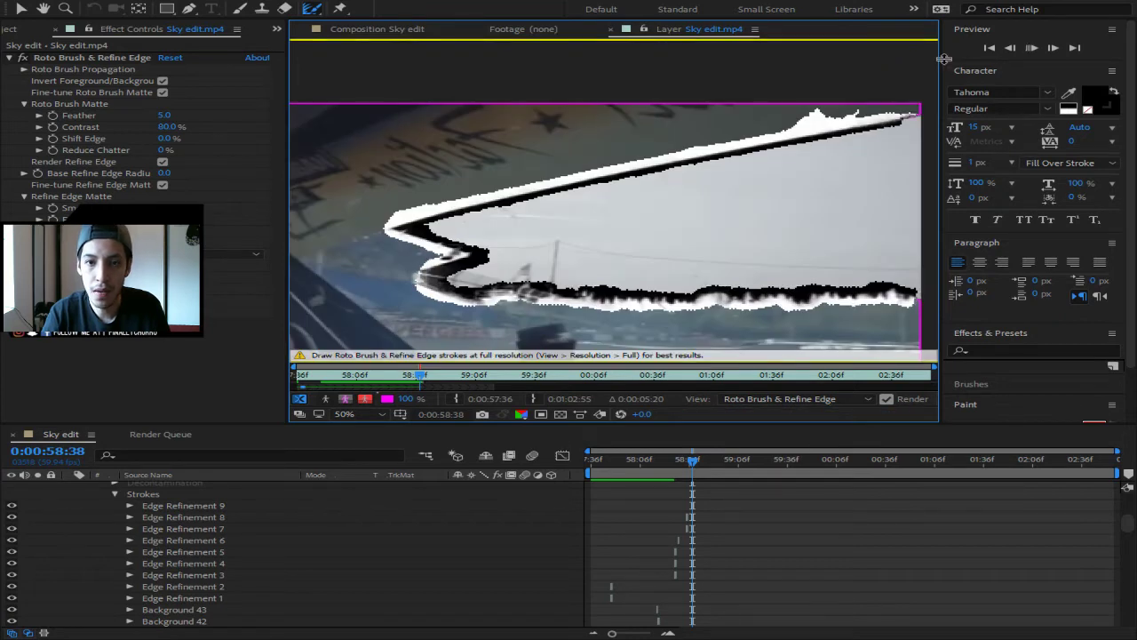
{"action": "key", "text": "Page_Down"}
{"action": "key", "text": "Page_Down"}
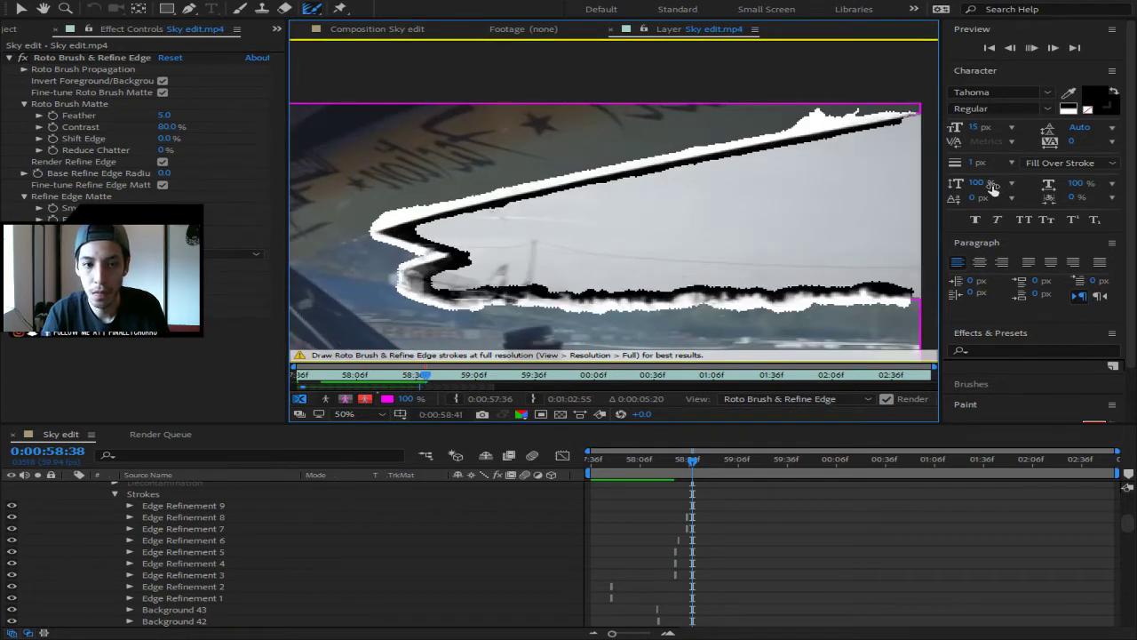
{"action": "key", "text": "Page_Down"}
{"action": "key", "text": "Page_Down"}
{"action": "key", "text": "Page_Down"}
{"action": "key", "text": "Page_Down"}
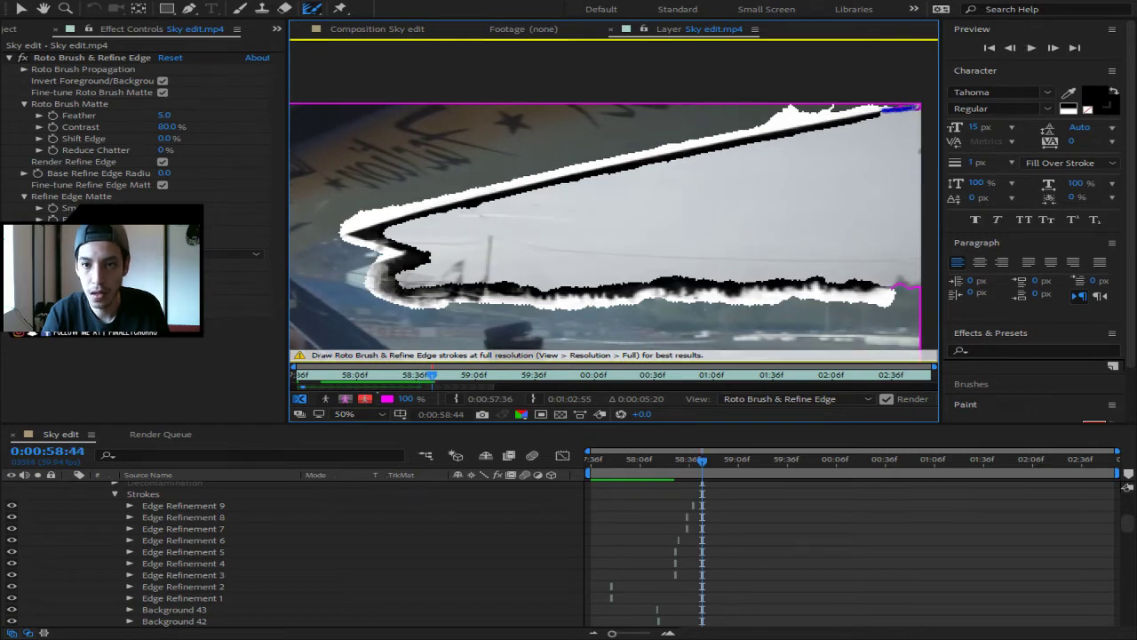
- Refine the matte's upper-right and lower-right edges, then step ahead several frames checking the edge
{"action": "left_click_drag", "start_coordinate": [917, 108], "coordinate": [922, 106]}
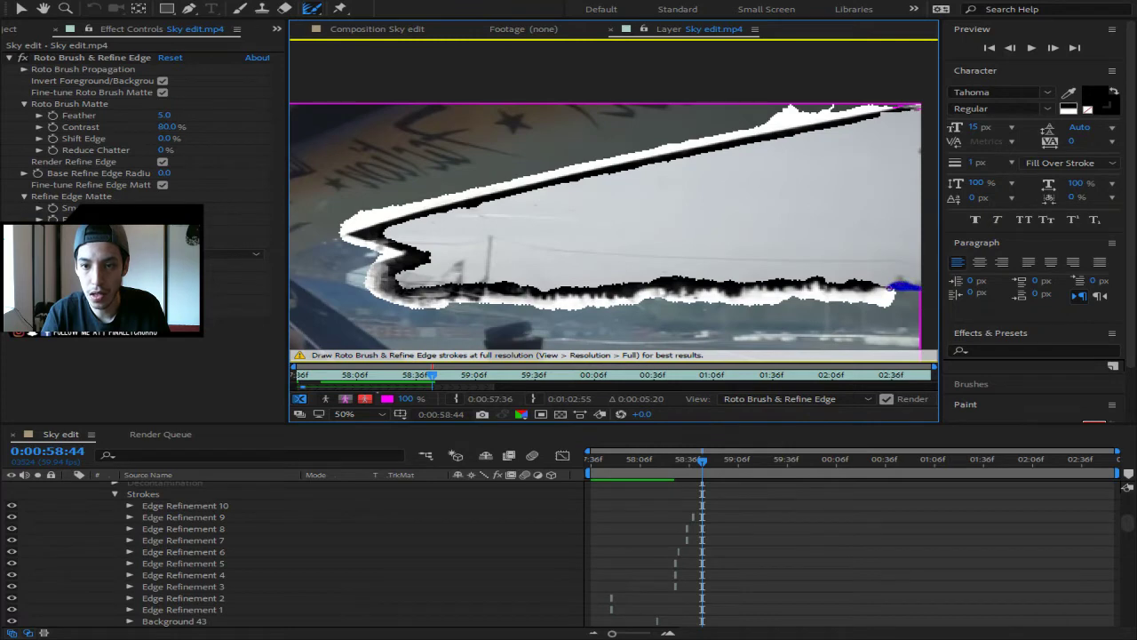
{"action": "left_click_drag", "start_coordinate": [891, 288], "coordinate": [887, 290]}
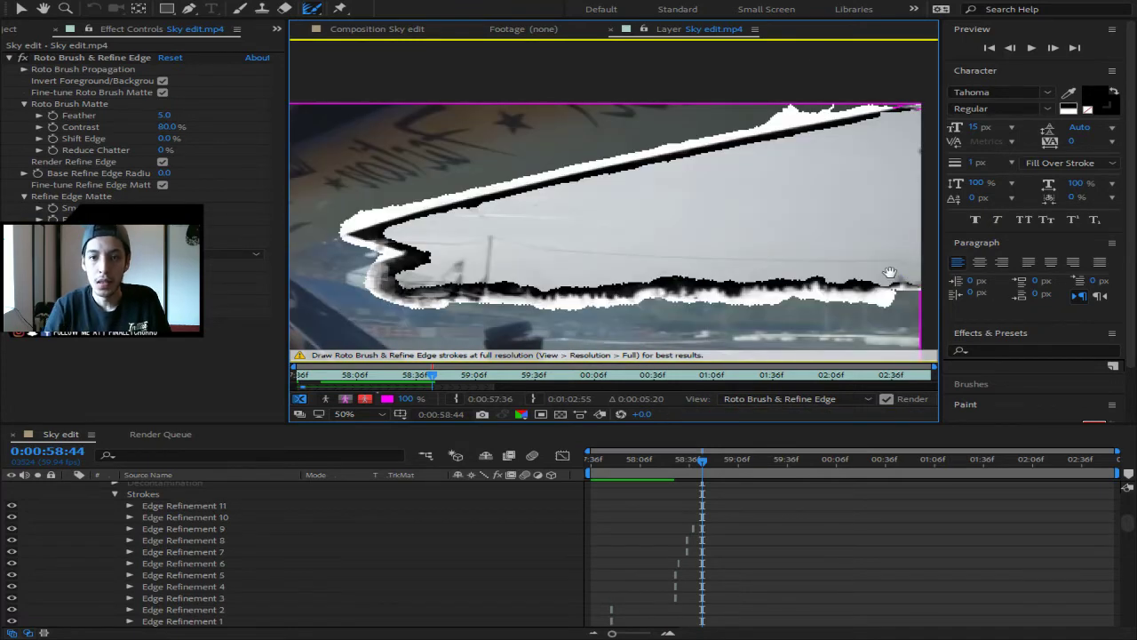
{"action": "key", "text": "Page_Down"}
{"action": "key", "text": "Page_Down"}
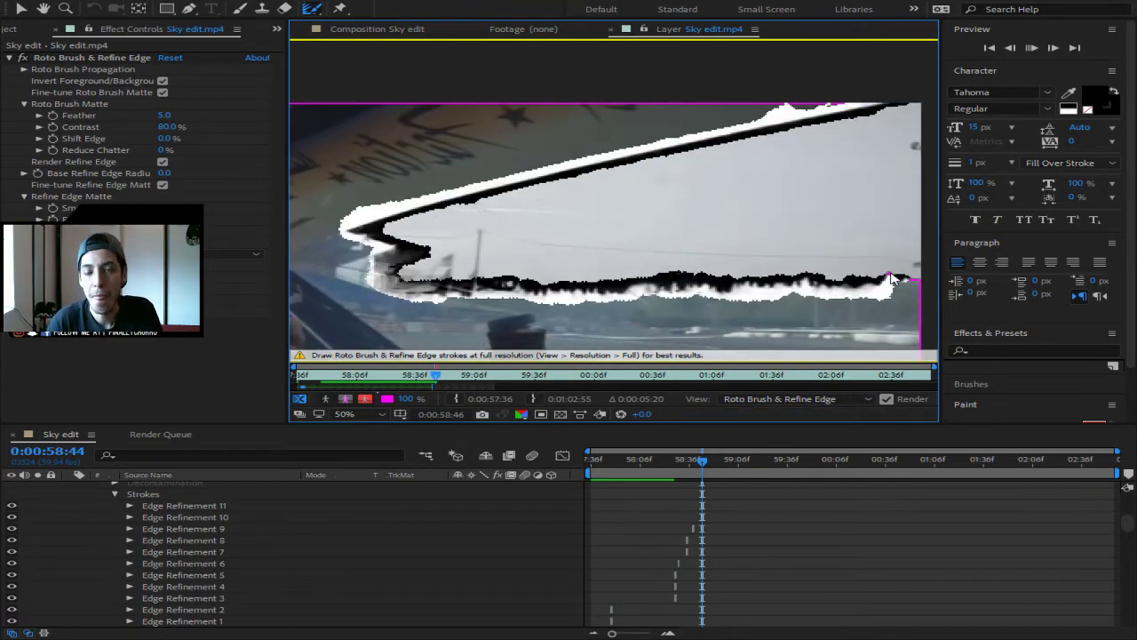
{"action": "key", "text": "Page_Down"}
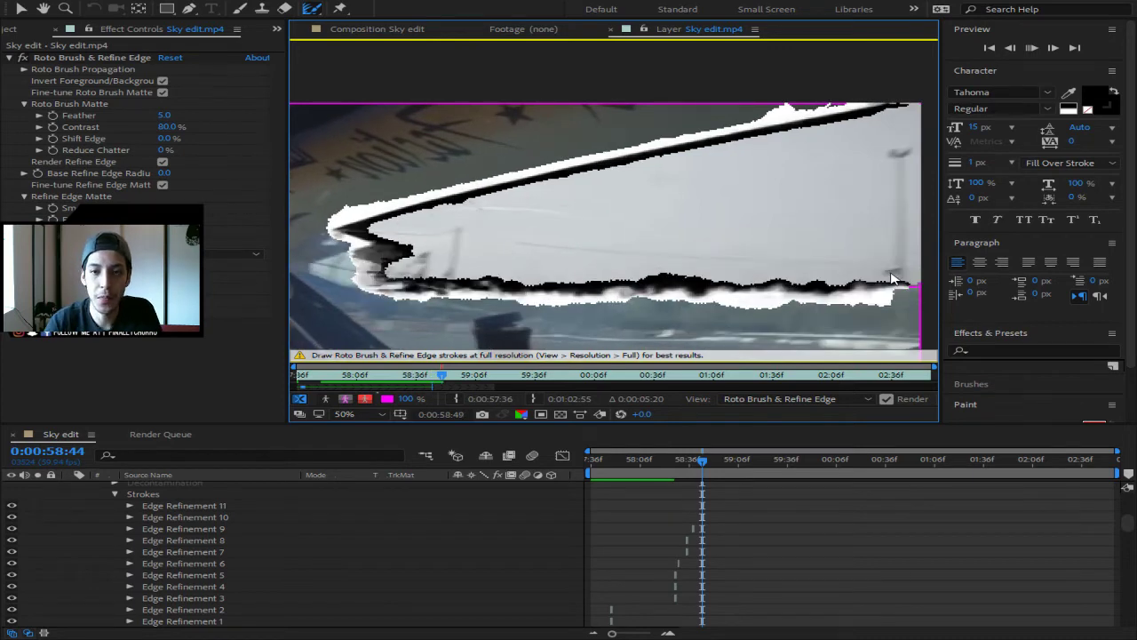
{"action": "key", "text": "Page_Down"}
{"action": "key", "text": "Page_Down"}
{"action": "key", "text": "Page_Down"}
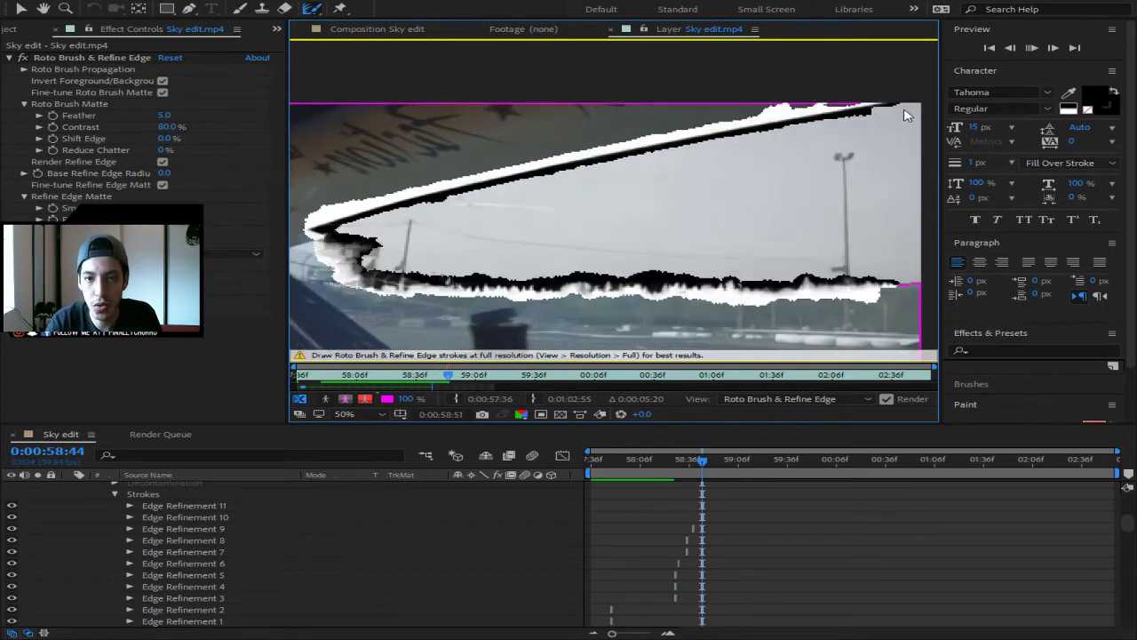
{"action": "key", "text": "Page_Down"}
{"action": "key", "text": "Page_Down"}
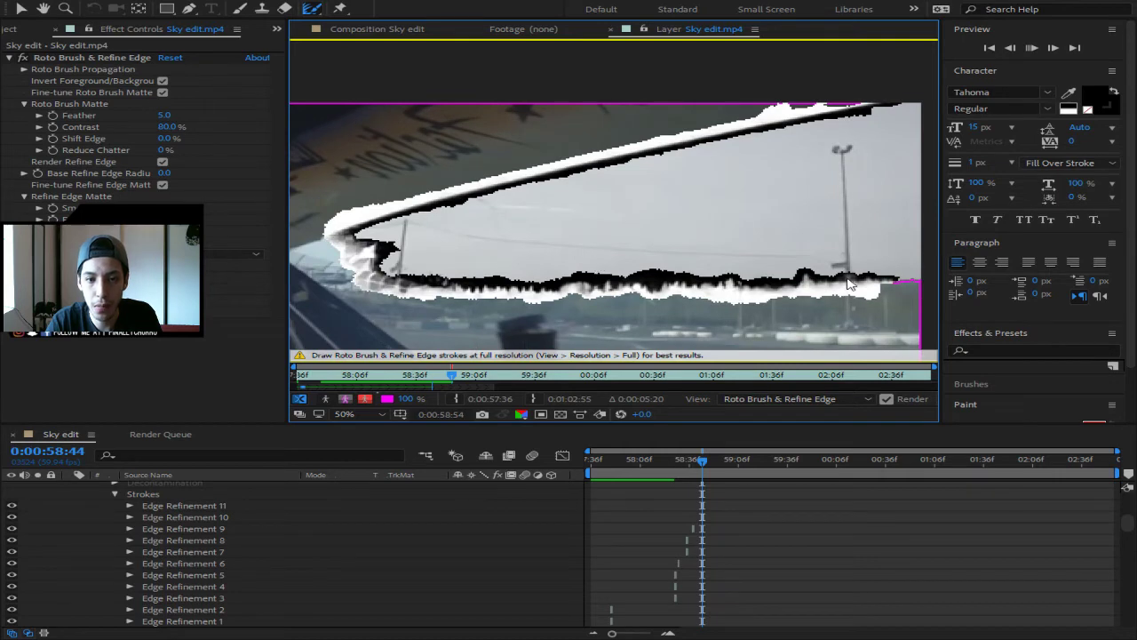
{"action": "key", "text": "Page_Down"}
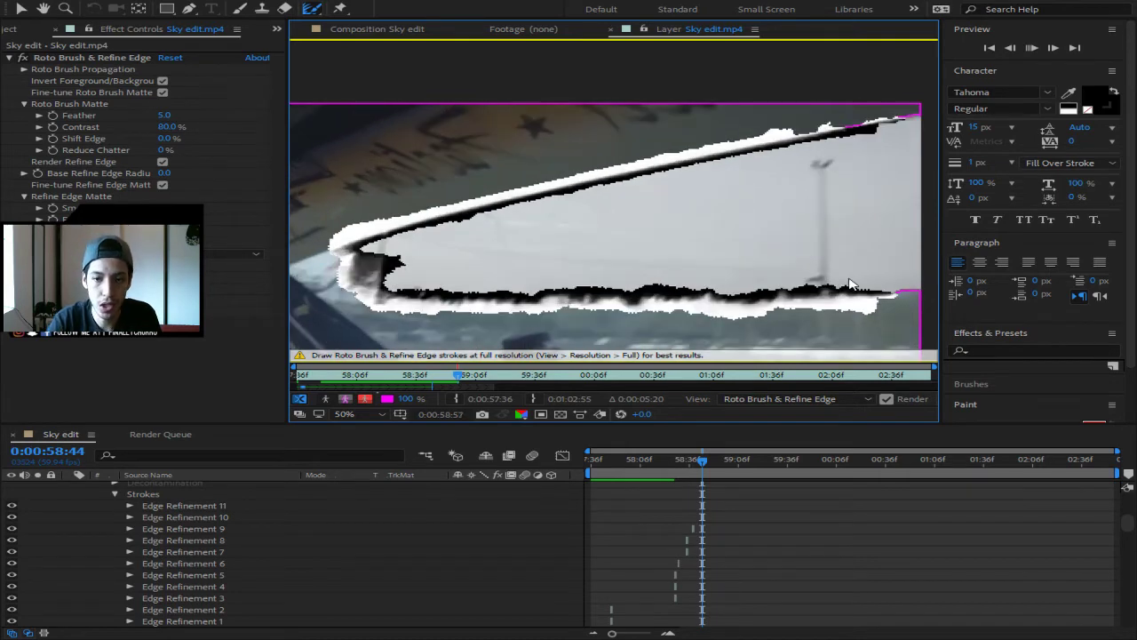
{"action": "key", "text": "Page_Down"}
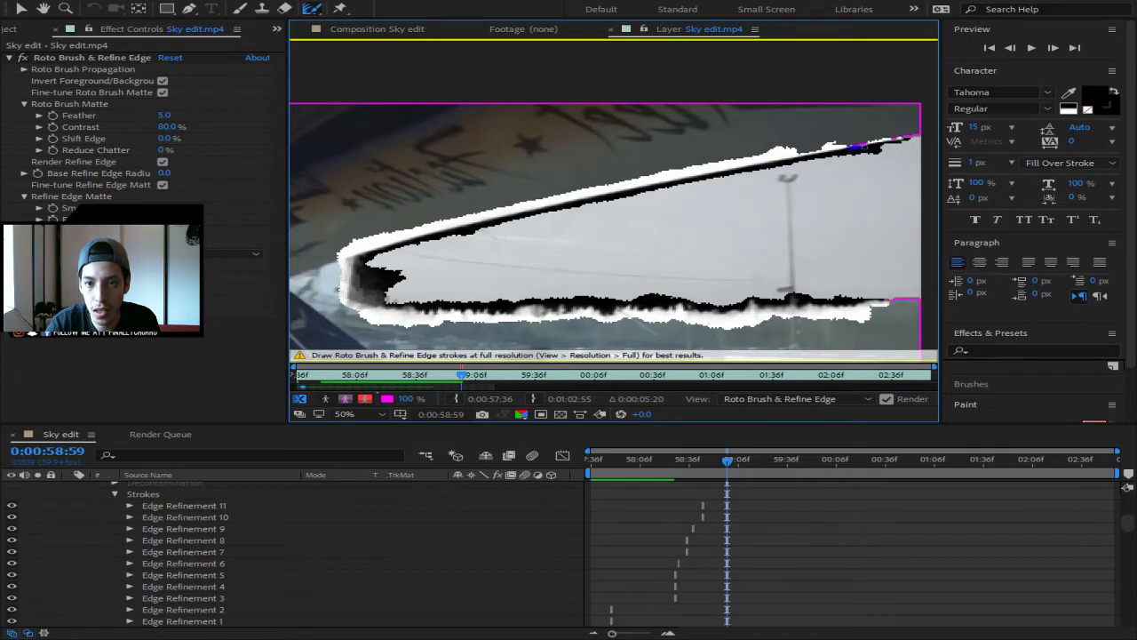
- Add two refine strokes along the top-right roof edge near 0:00:59:00, then step ahead and preview
{"action": "left_click_drag", "start_coordinate": [915, 138], "coordinate": [924, 132]}
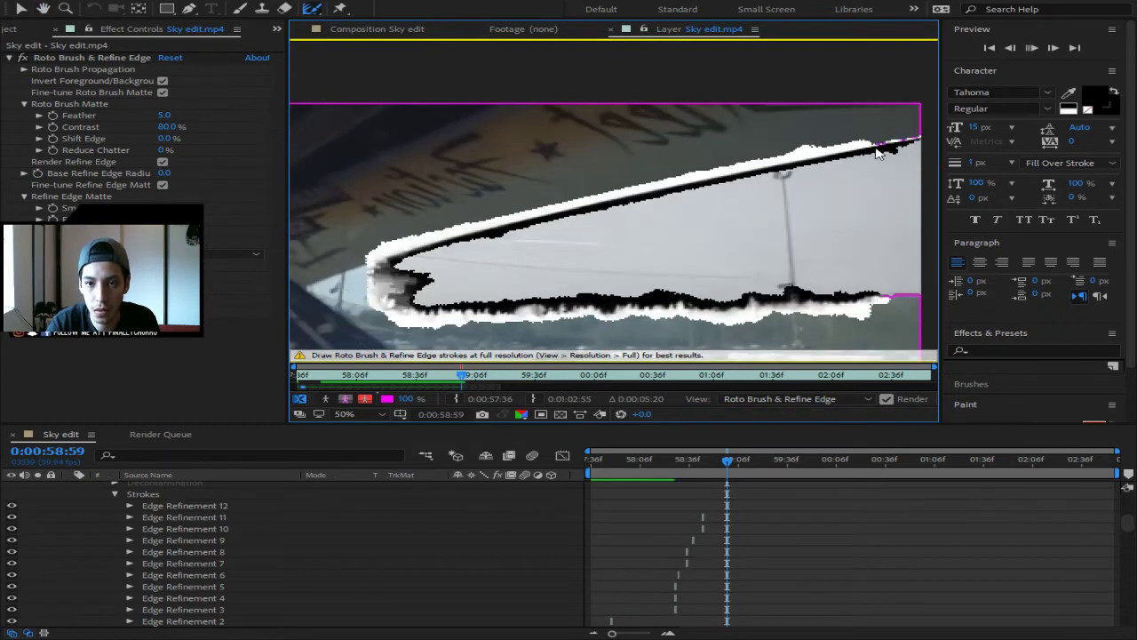
{"action": "key", "text": "Page_Down"}
{"action": "left_click_drag", "start_coordinate": [873, 144], "coordinate": [921, 138]}
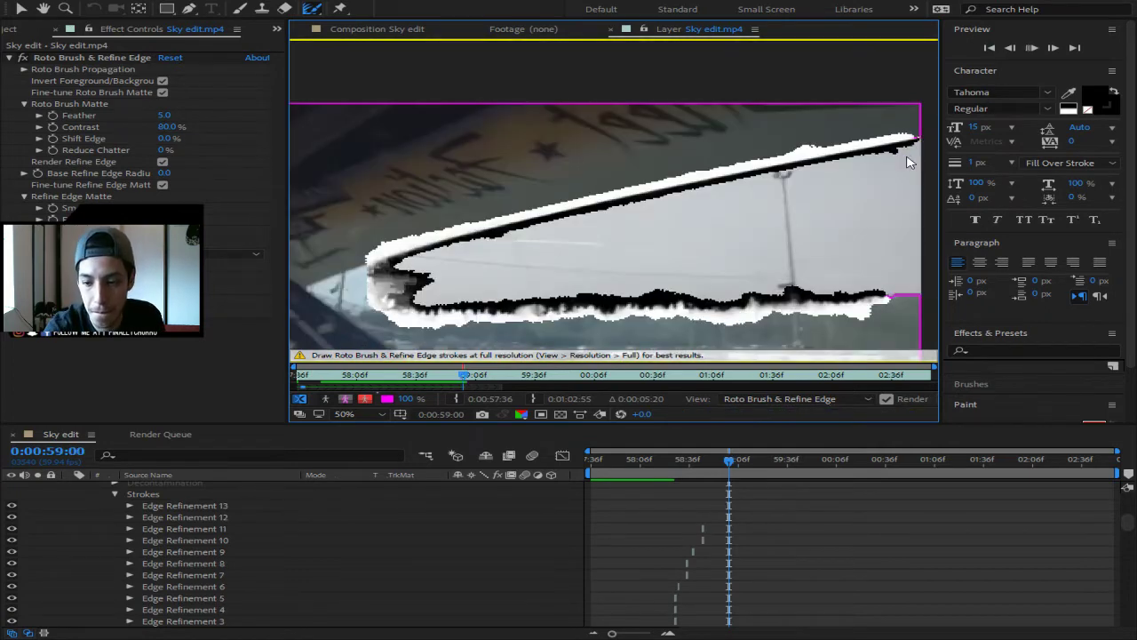
{"action": "key", "text": "Page_Down"}
{"action": "key", "text": "Page_Down"}
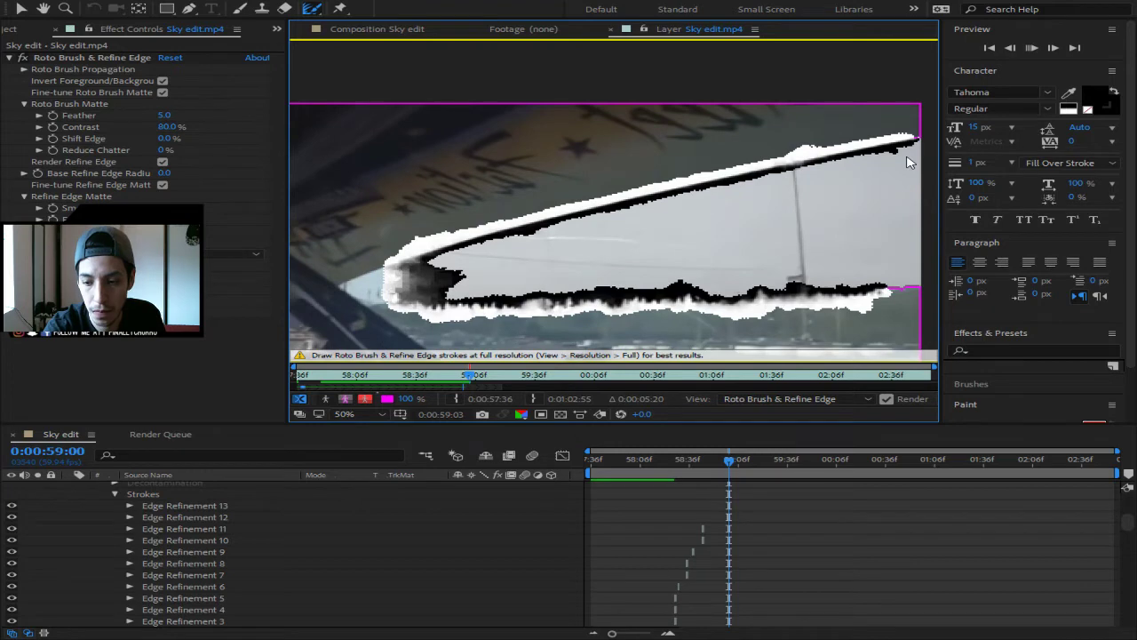
{"action": "key", "text": "Page_Down"}
{"action": "key", "text": "Page_Down"}
{"action": "key", "text": "Page_Down"}
{"action": "key", "text": "Page_Down"}
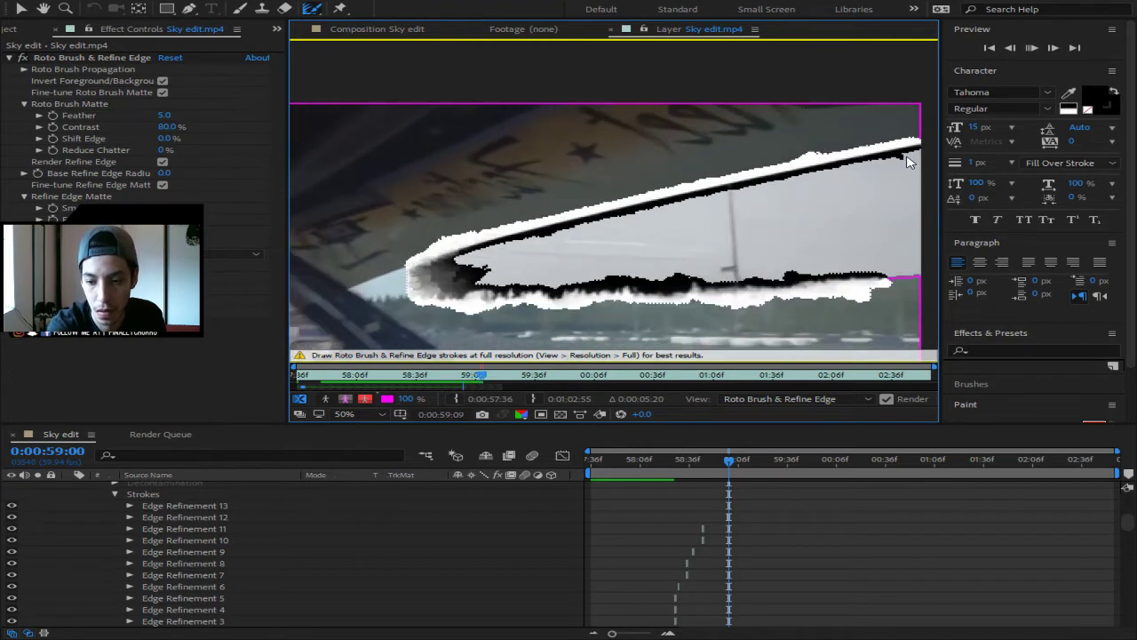
{"action": "key", "text": "Page_Down"}
{"action": "key", "text": "Page_Down"}
{"action": "key", "text": "Page_Down"}
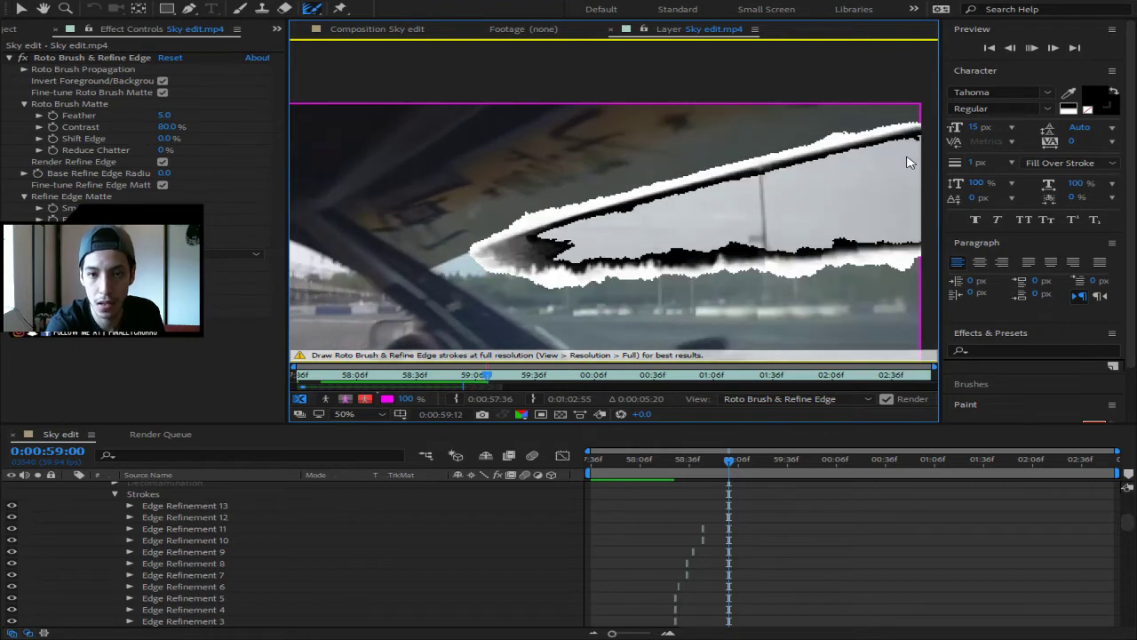
{"action": "key", "text": "Page_Down"}
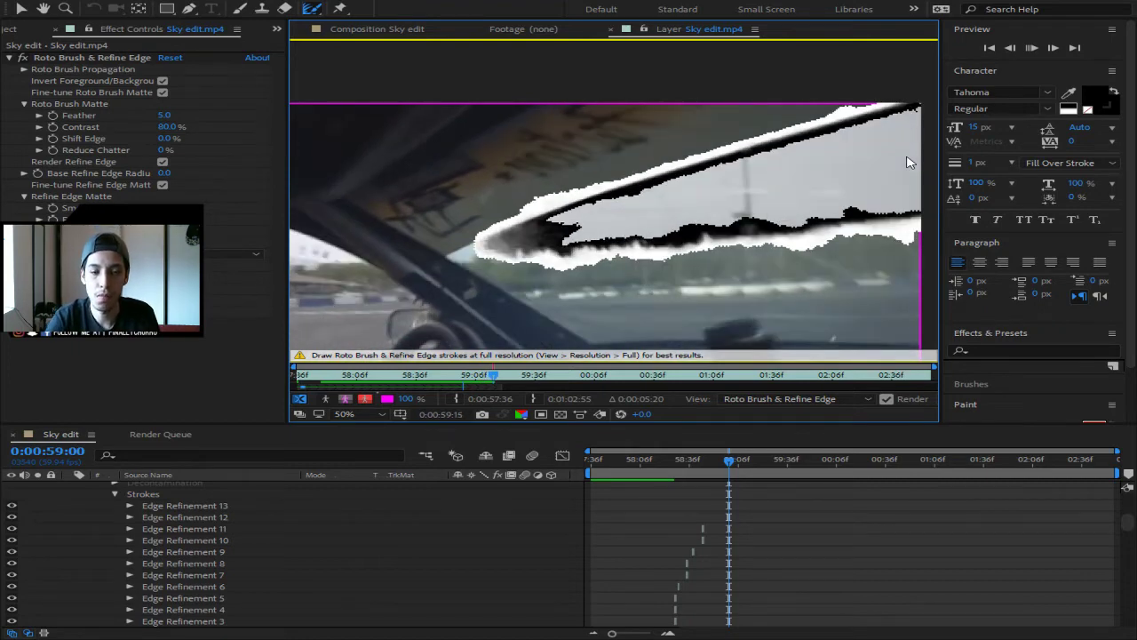
{"action": "key", "text": "Page_Down"}
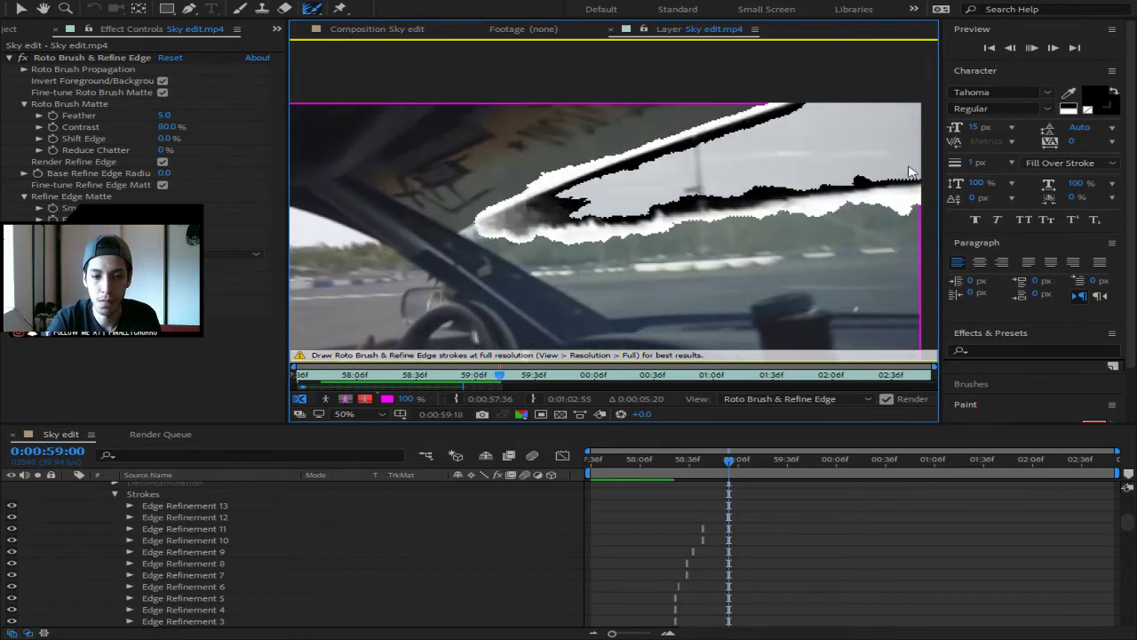
{"action": "key", "text": "space"}
{"action": "key", "text": "space"}
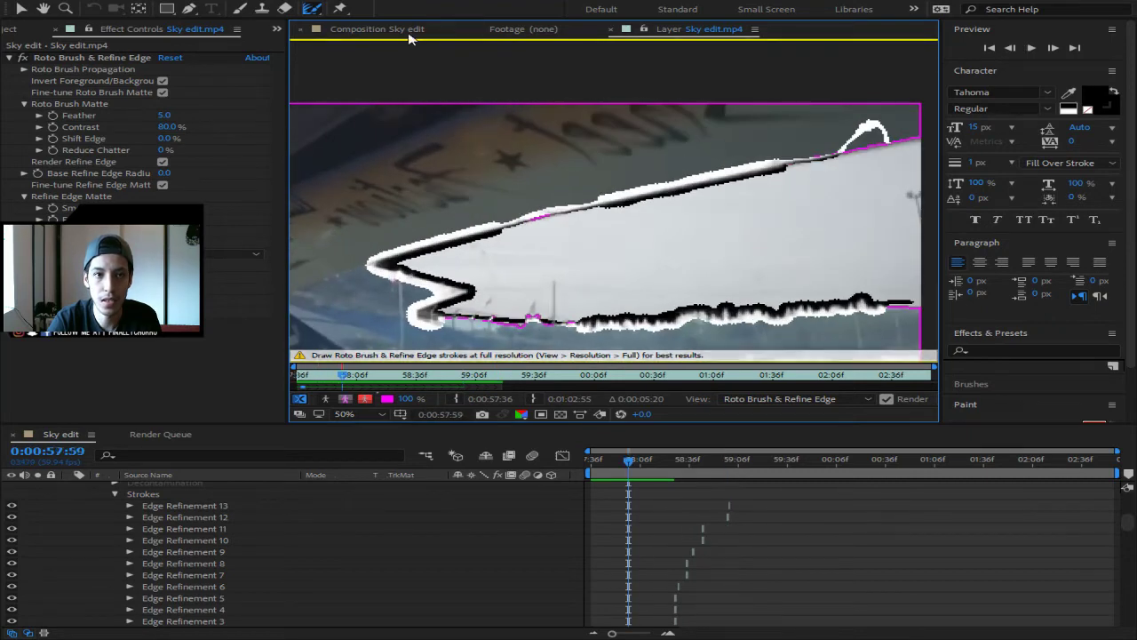
- Preview the Sky edit composition, scrub back to about 0:00:59:10, replay, and return to 0:00:57:36
{"action": "left_click", "coordinate": [386, 29]}
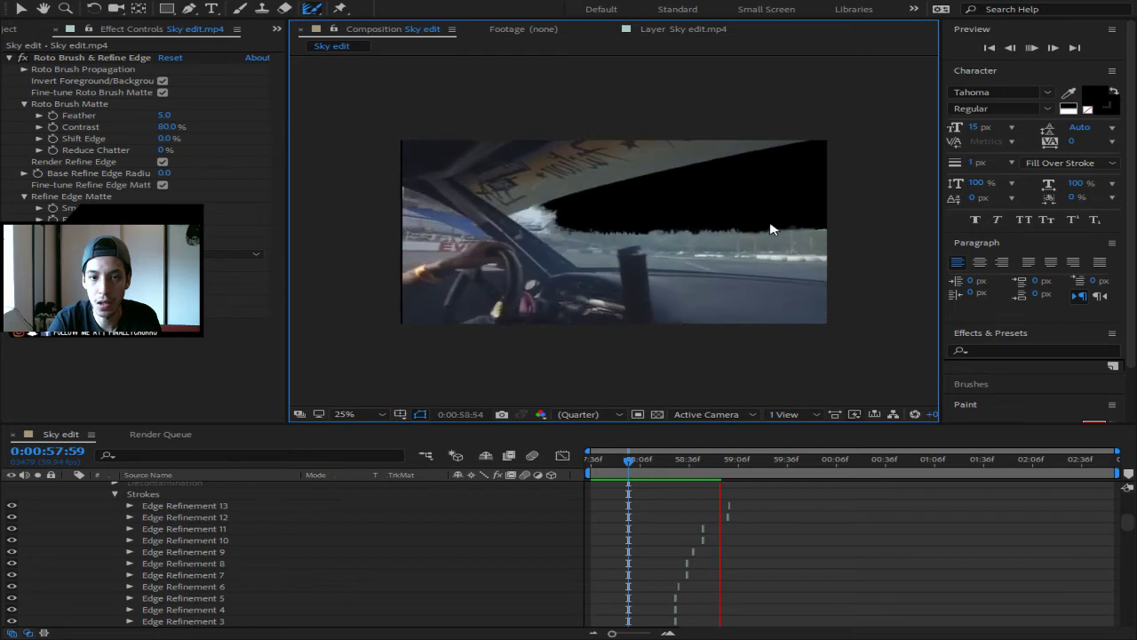
{"action": "key", "text": "space"}
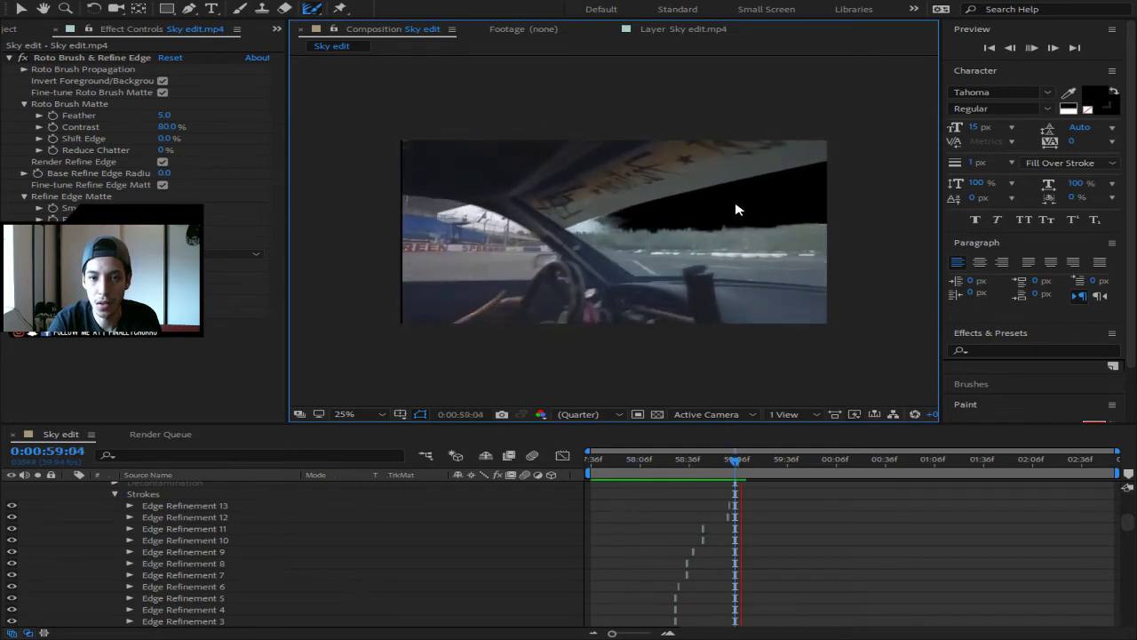
{"action": "key", "text": "space"}
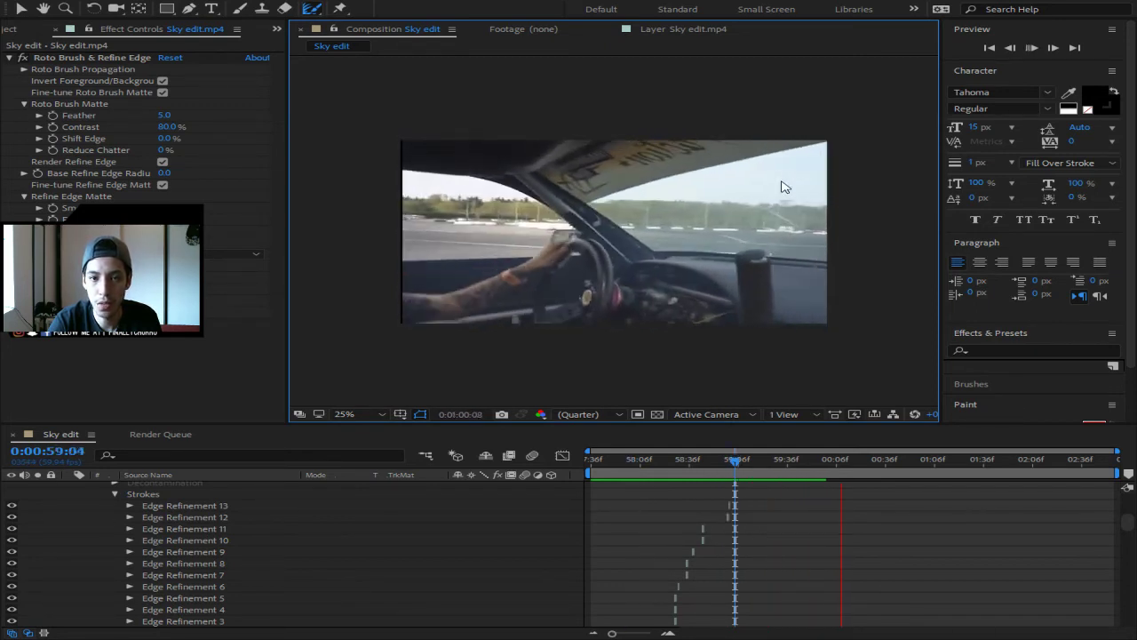
{"action": "key", "text": "space"}
{"action": "left_click_drag", "start_coordinate": [858, 463], "coordinate": [591, 456]}
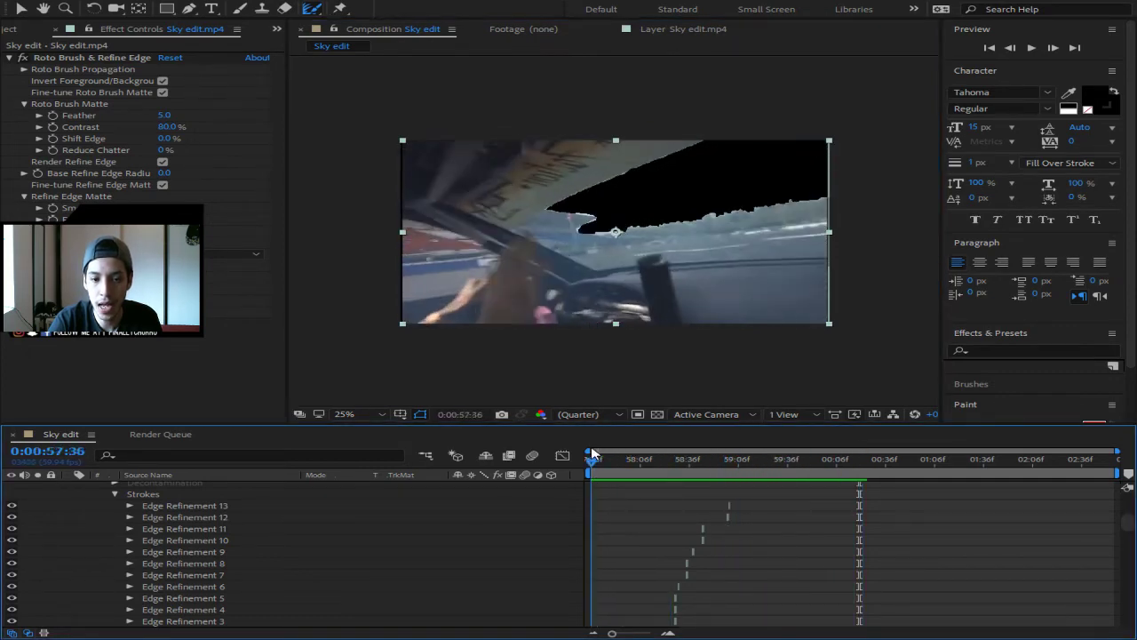
{"action": "key", "text": "space"}
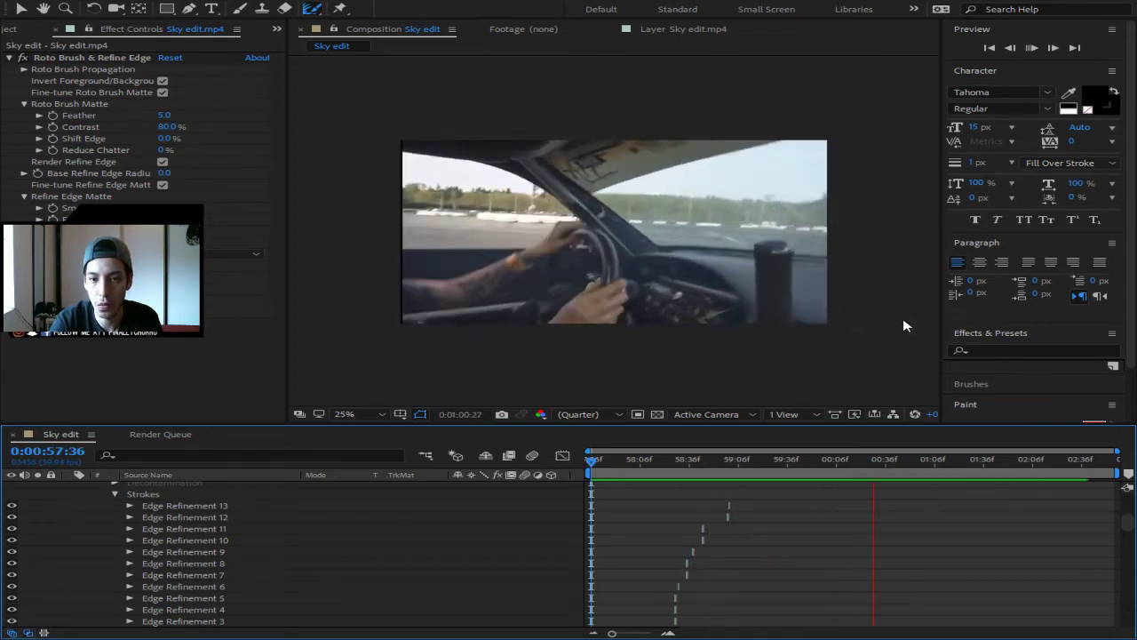
{"action": "key", "text": "space"}
{"action": "key", "text": "Home"}
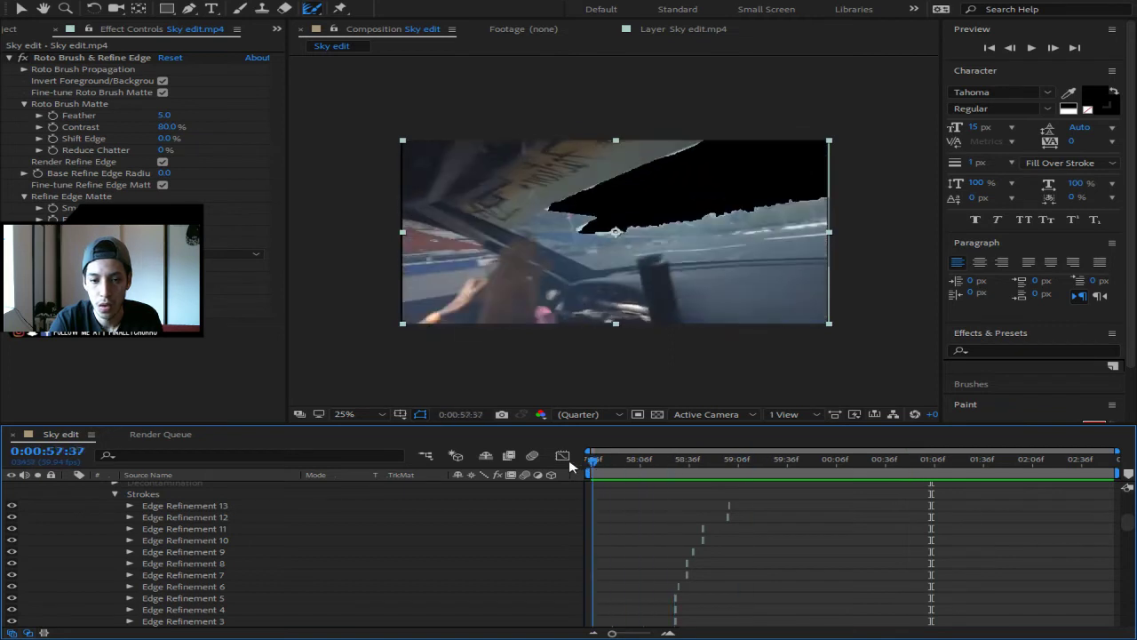
- Collapse the Sky edit.mp4 layer's effect properties in the timeline
{"action": "scroll", "coordinate": [95, 530], "scroll_direction": "up", "scroll_amount": 5}
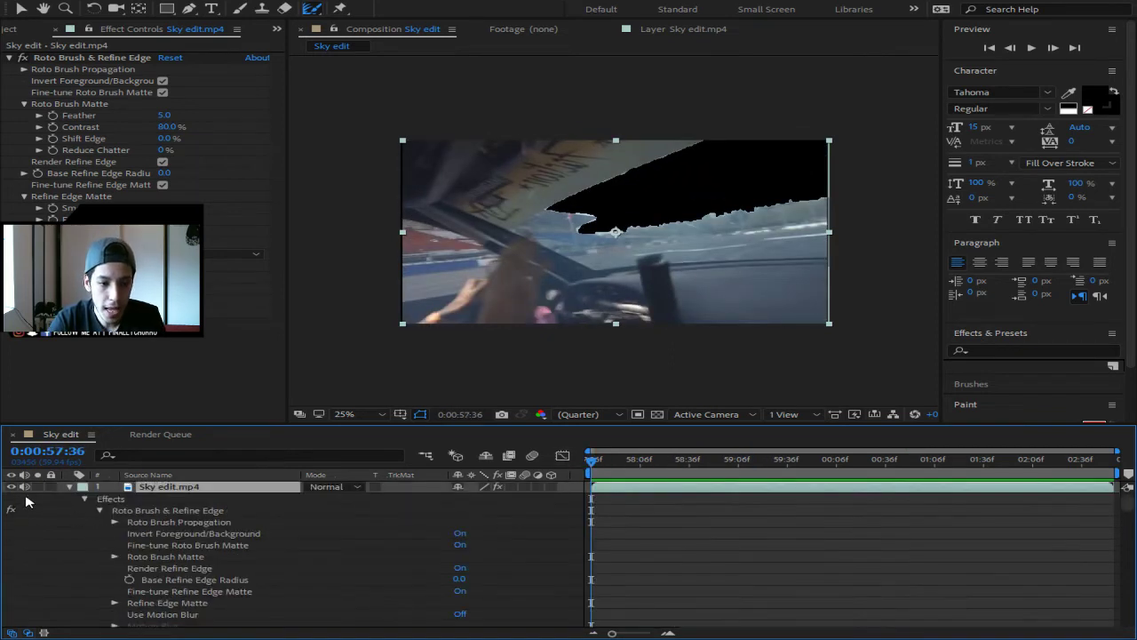
{"action": "left_click", "coordinate": [68, 487]}
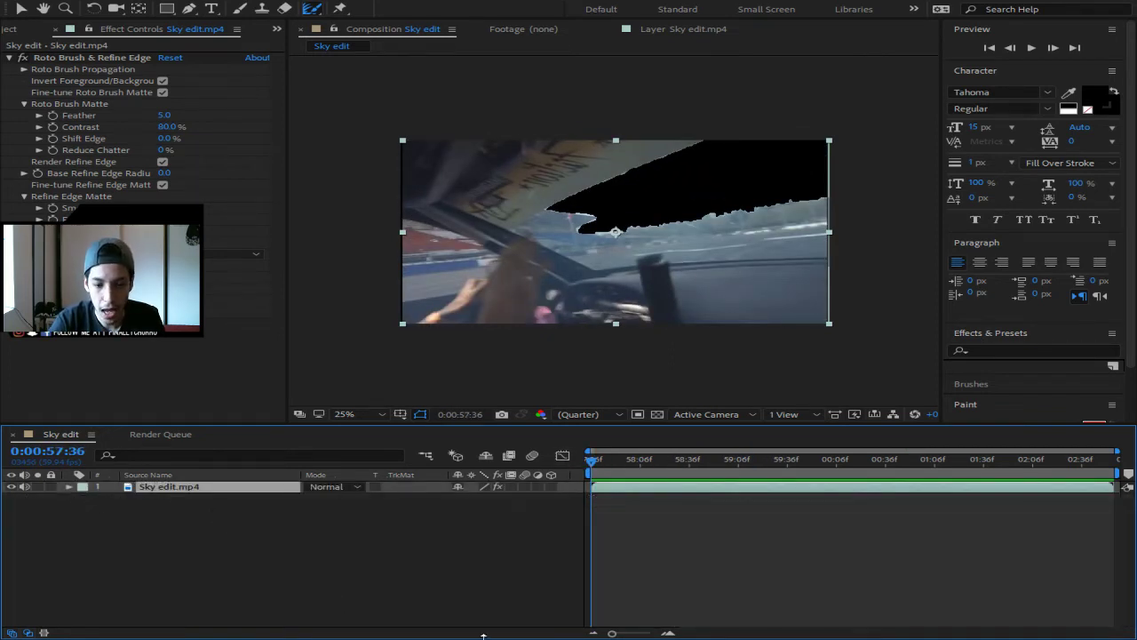
{"action": "key", "text": "alt+Tab"}
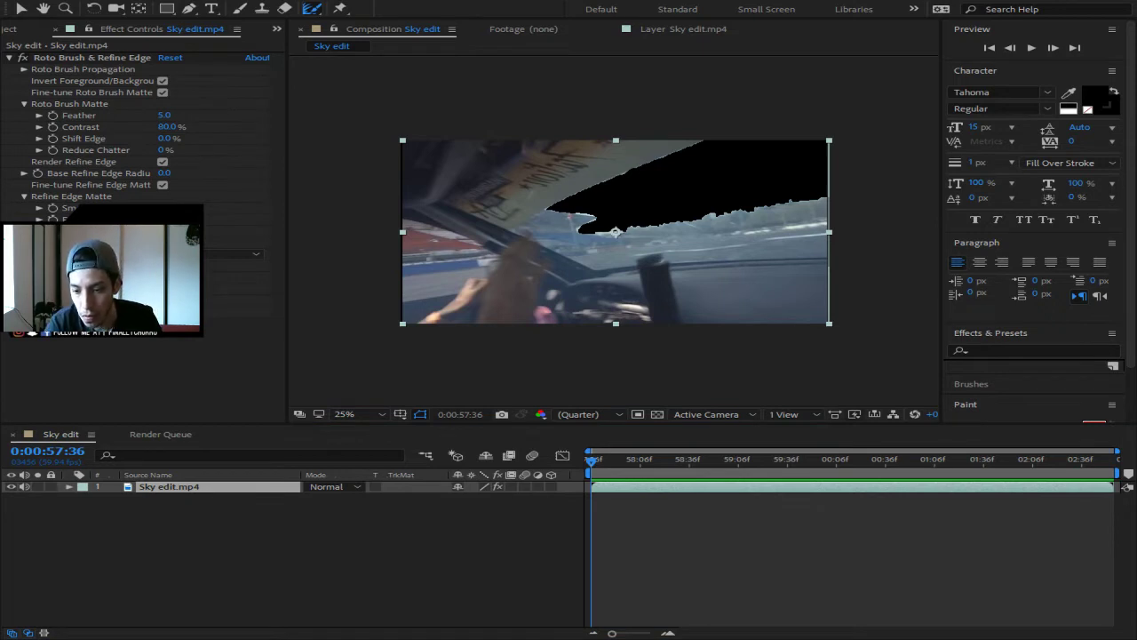
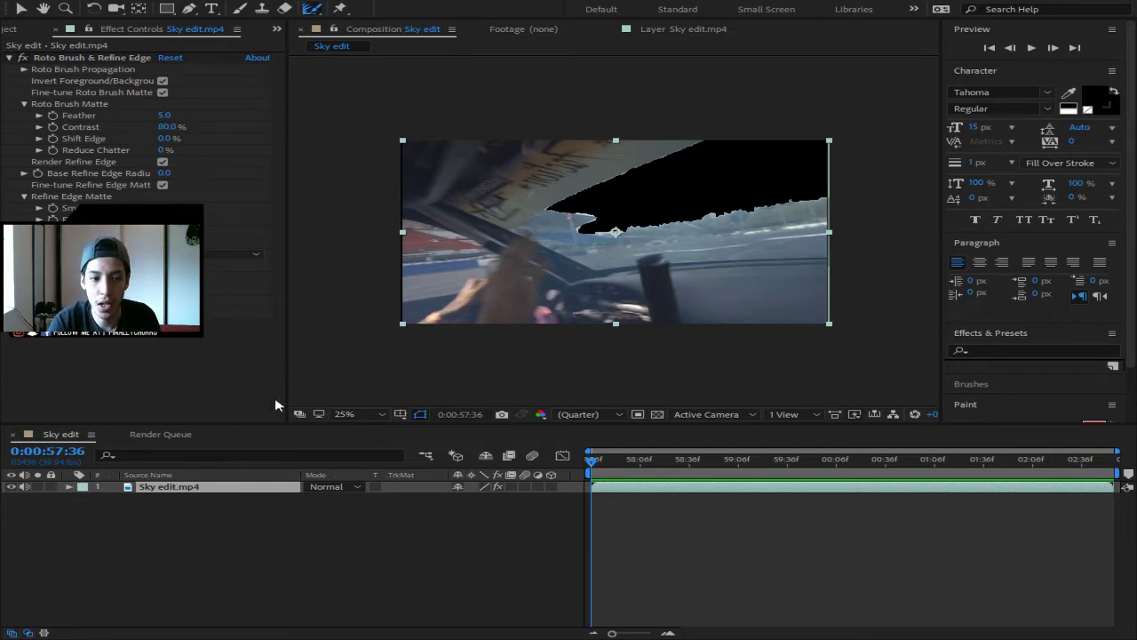
- Add ezgif.com-gif-to-mp4 (43).mp4 as the top layer above Sky edit.mp4 in Sky edit
{"action": "left_click", "coordinate": [279, 517]}
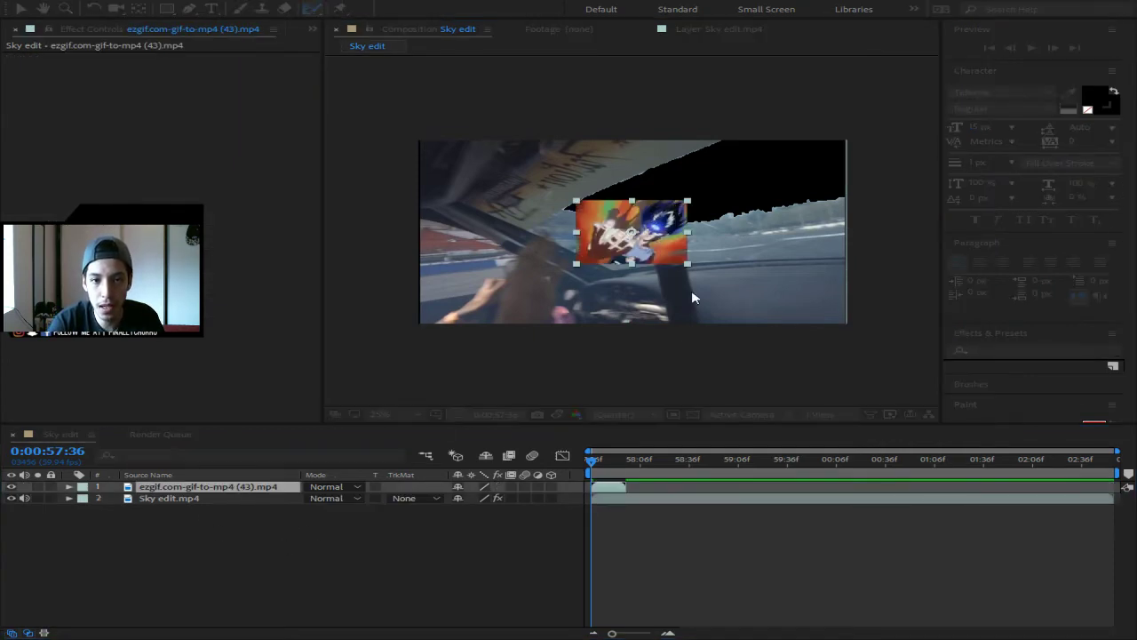
- Scale and position the GIF over the sky area, and move its layer below Sky edit.mp4
{"action": "left_click_drag", "start_coordinate": [619, 228], "coordinate": [625, 191]}
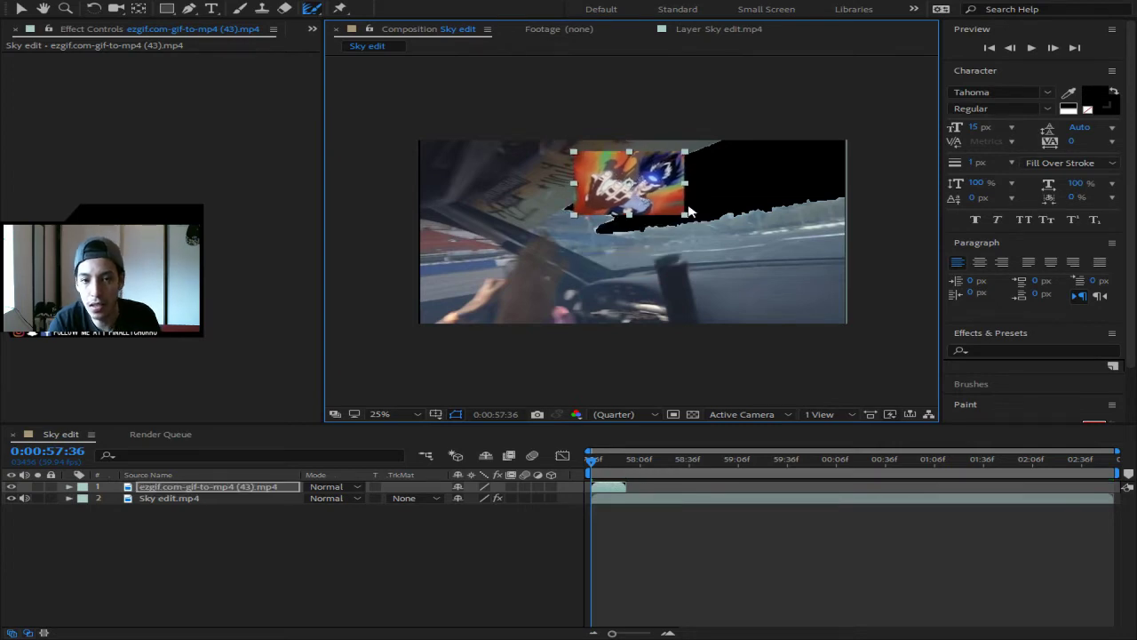
{"action": "left_click_drag", "start_coordinate": [686, 217], "coordinate": [825, 259]}
{"action": "left_click_drag", "start_coordinate": [732, 217], "coordinate": [803, 217]}
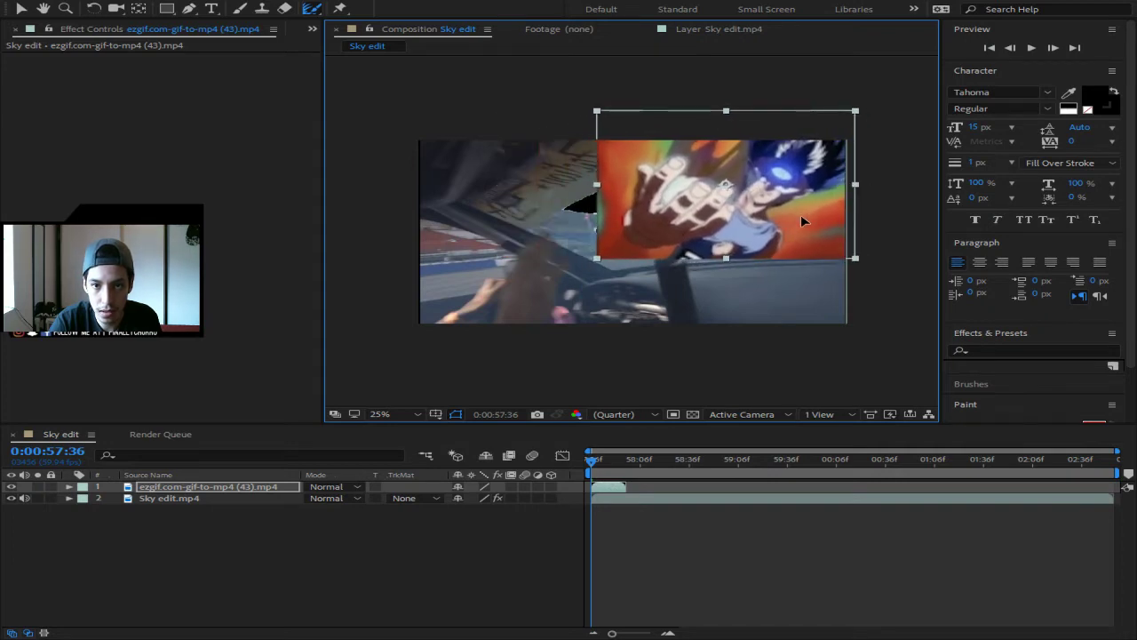
{"action": "left_click_drag", "start_coordinate": [204, 488], "coordinate": [207, 512]}
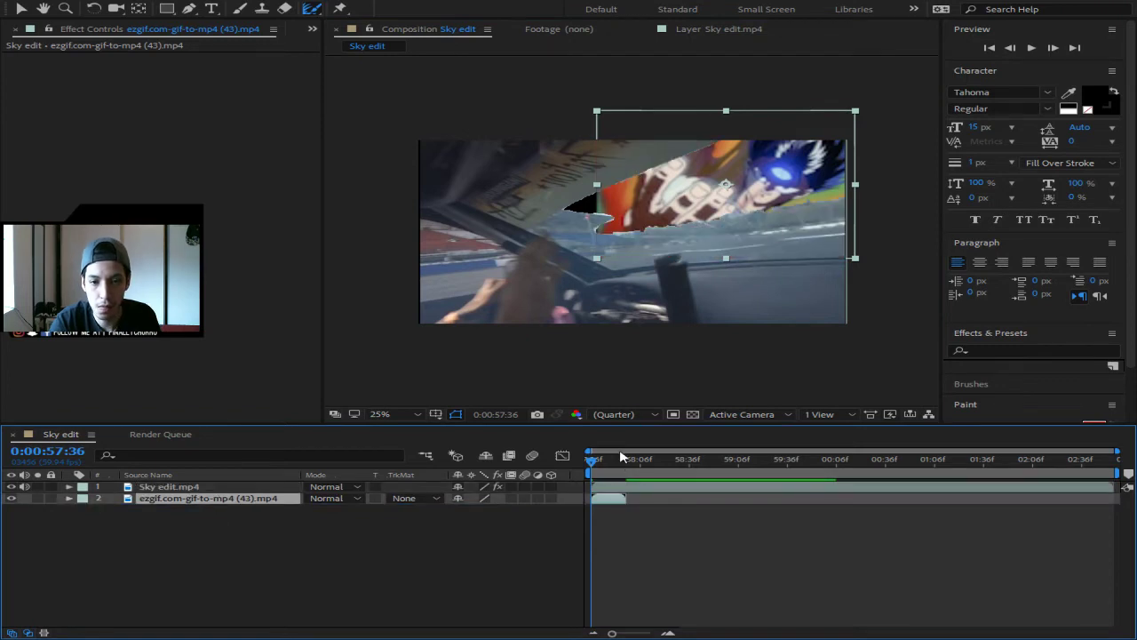
{"action": "left_click_drag", "start_coordinate": [723, 215], "coordinate": [692, 215]}
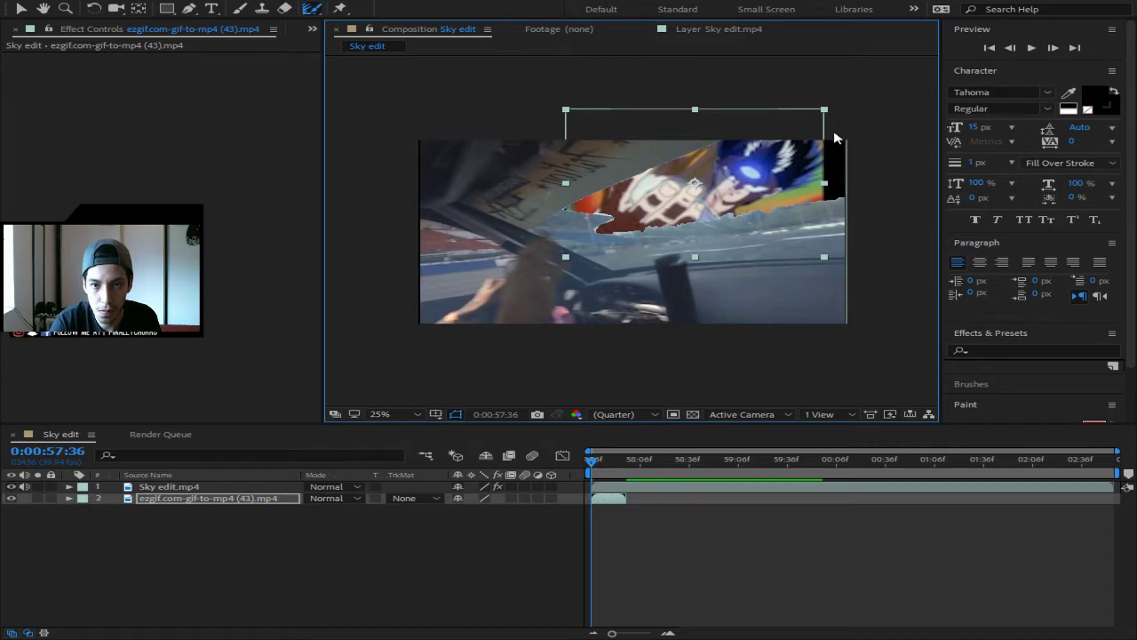
{"action": "mouse_move", "coordinate": [824, 187]}
{"action": "left_mouse_down"}
{"action": "mouse_move", "coordinate": [844, 186]}
{"action": "mouse_move", "coordinate": [818, 185]}
{"action": "left_mouse_up"}
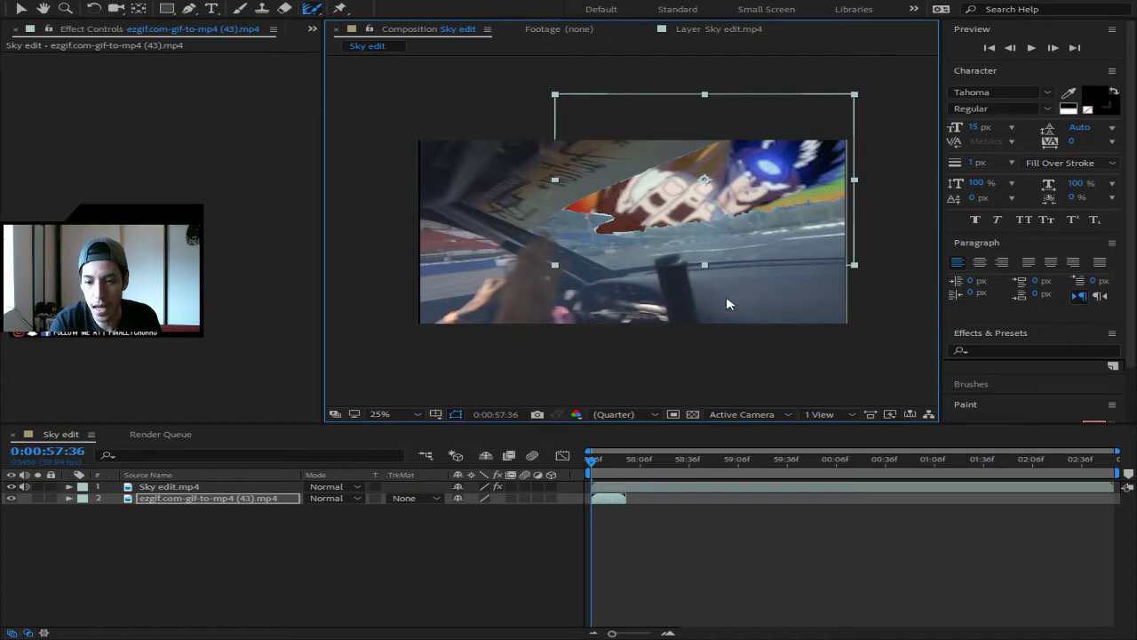
- Duplicate the GIF layer twice and stagger the copies end to end along the timeline
{"action": "left_click", "coordinate": [154, 501]}
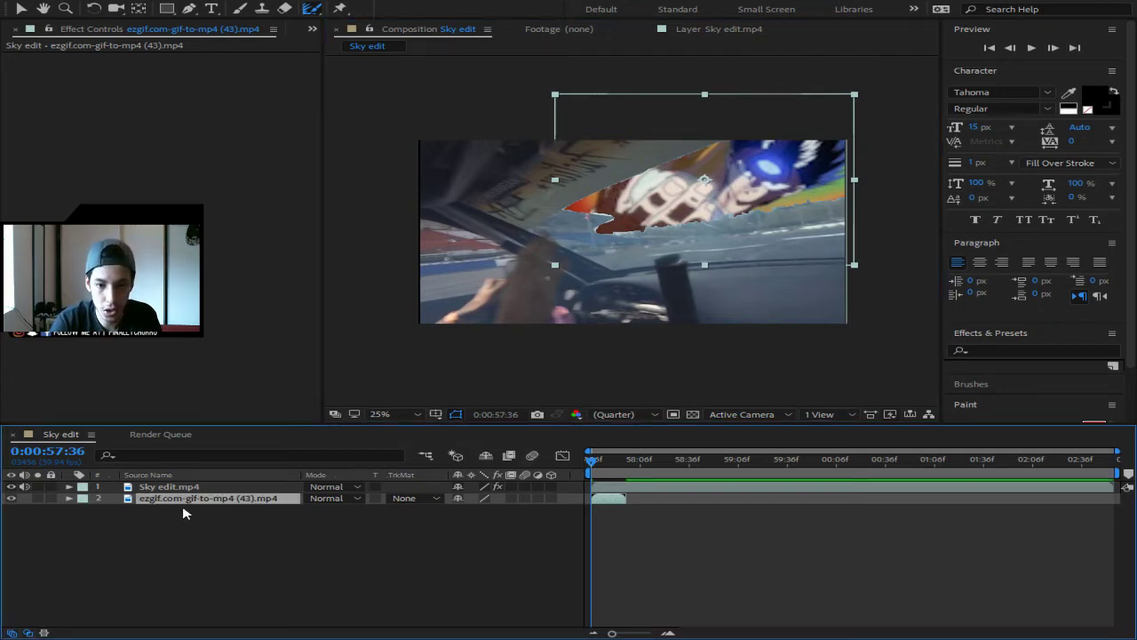
{"action": "key", "text": "ctrl+d"}
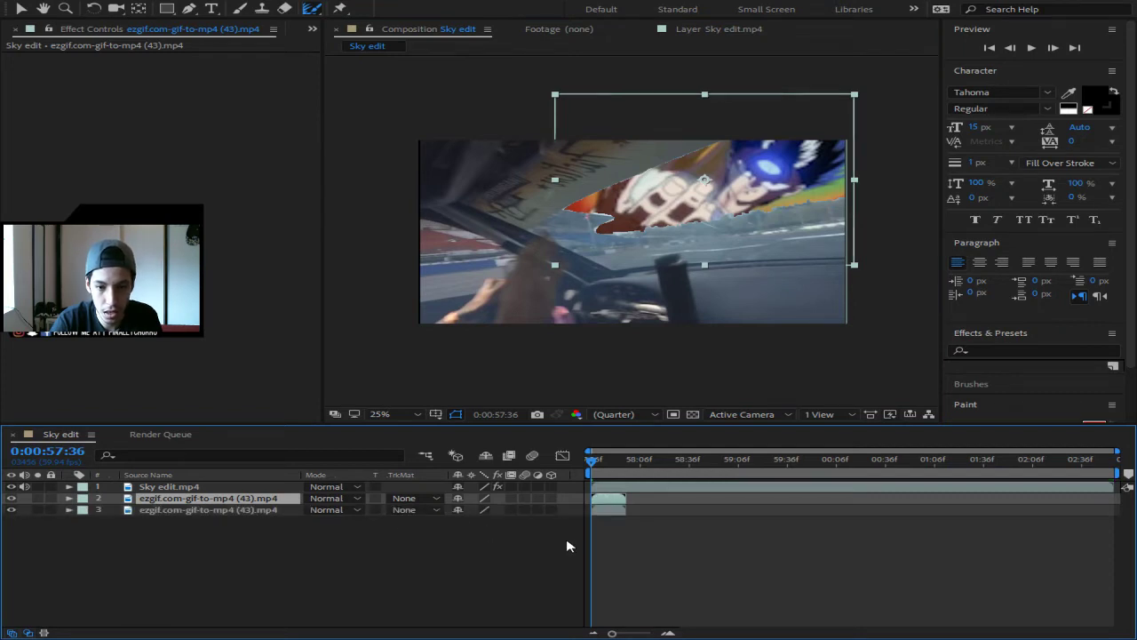
{"action": "key", "text": "ctrl+d"}
{"action": "left_click_drag", "start_coordinate": [614, 524], "coordinate": [687, 529]}
{"action": "left_click", "coordinate": [613, 513]}
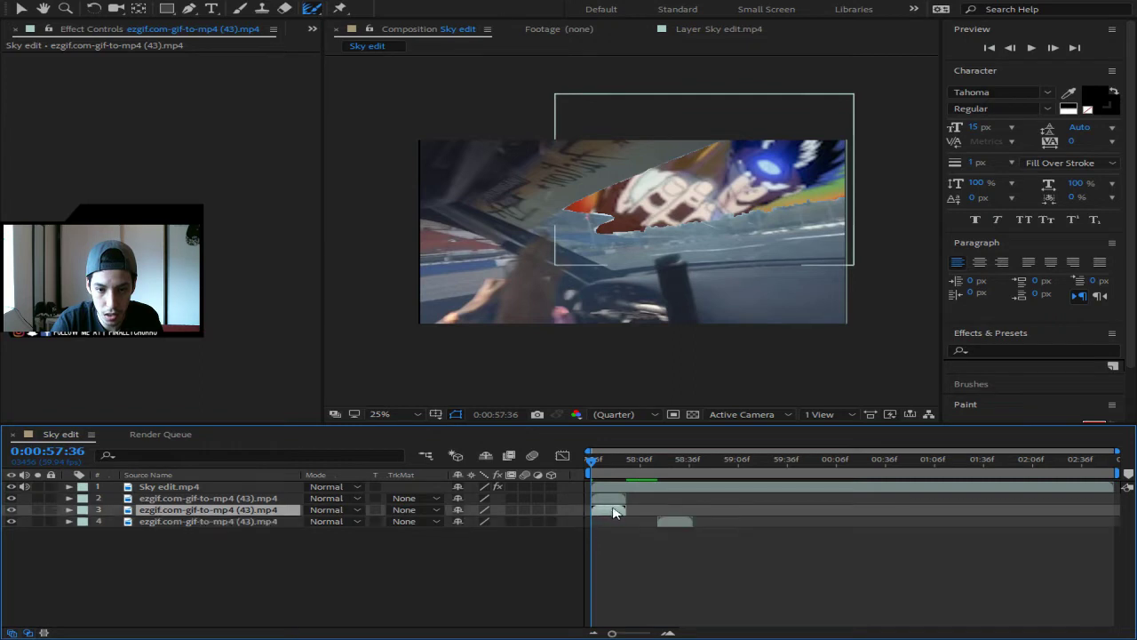
{"action": "left_click_drag", "start_coordinate": [613, 513], "coordinate": [680, 523]}
{"action": "left_click", "coordinate": [675, 523]}
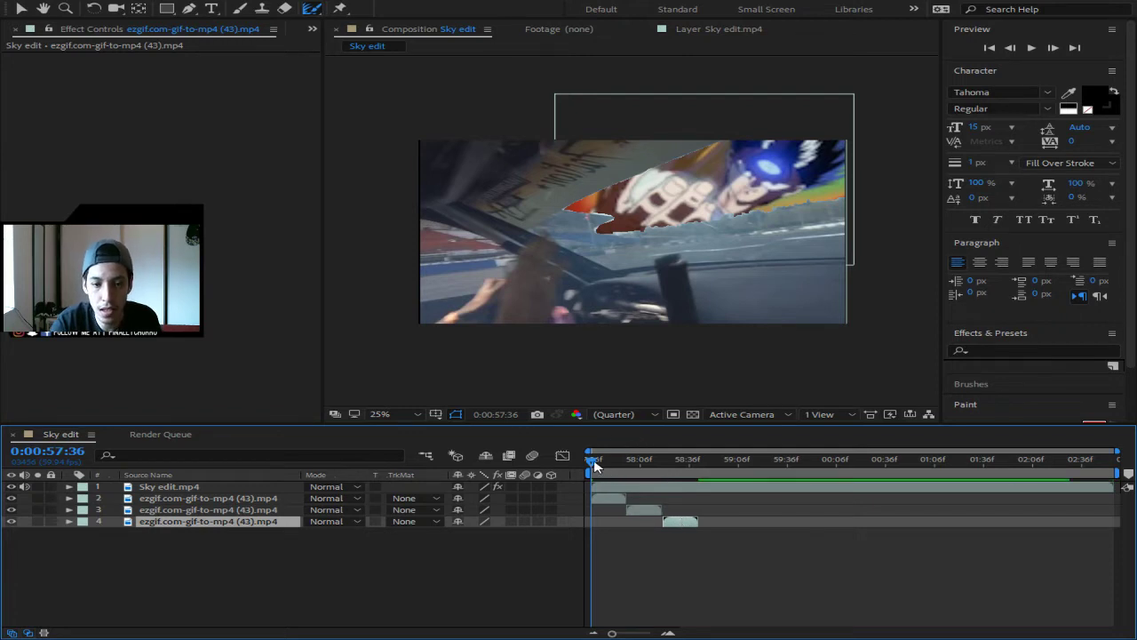
- Preview the chained GIF sequence and set the current time to 0:00:59:08
{"action": "left_click_drag", "start_coordinate": [592, 460], "coordinate": [556, 459]}
{"action": "key", "text": "space"}
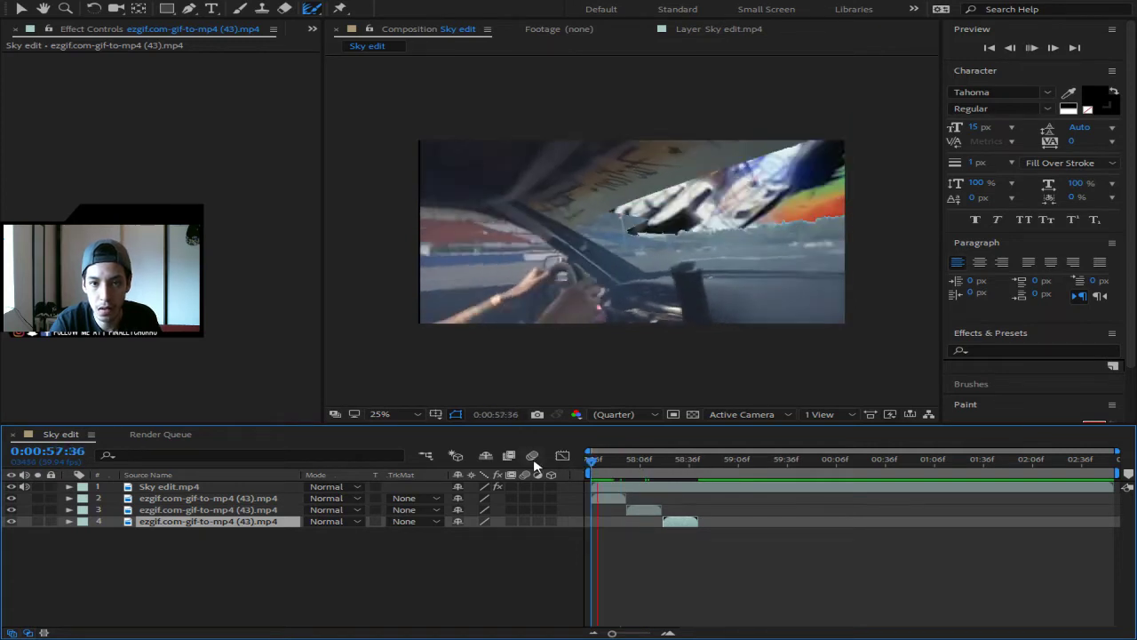
{"action": "key", "text": "space"}
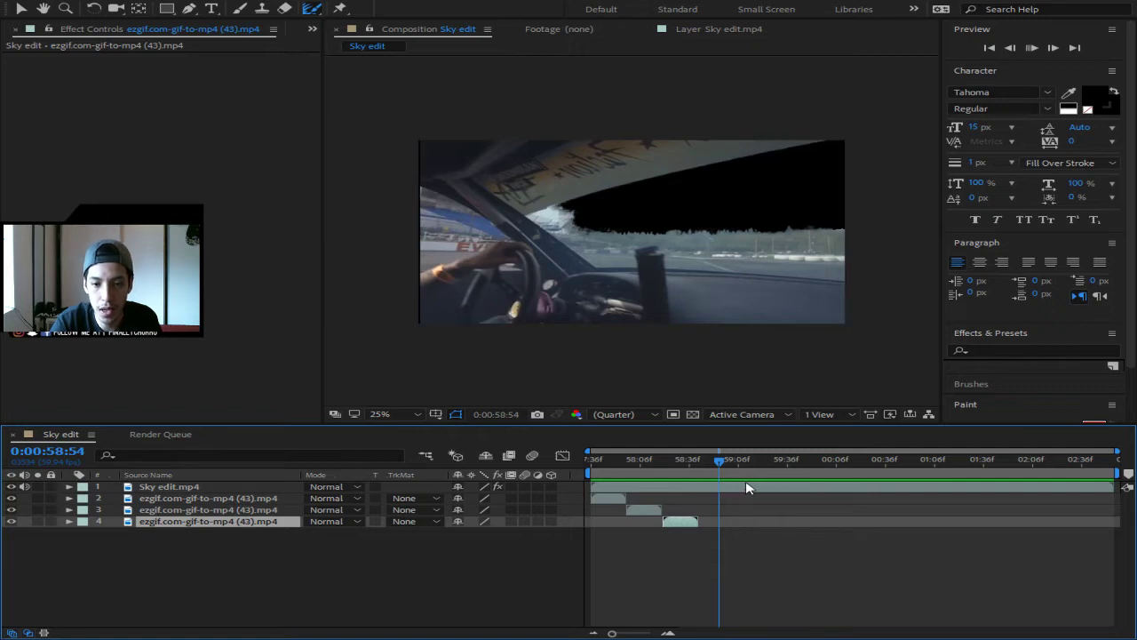
{"action": "key", "text": "space"}
{"action": "key", "text": "space"}
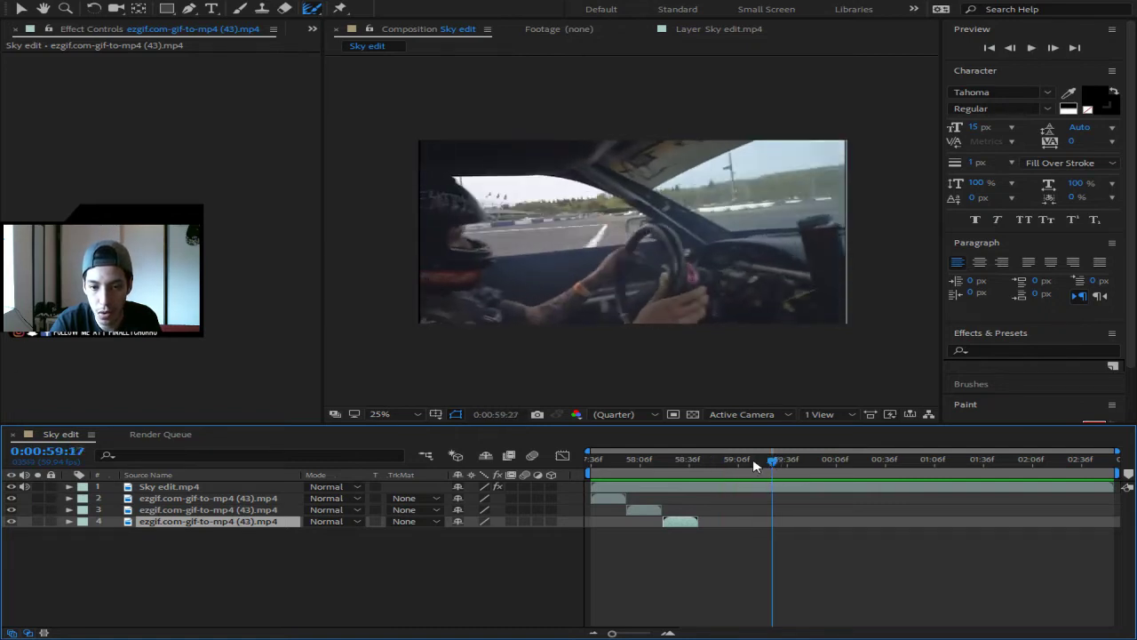
{"action": "left_click_drag", "start_coordinate": [782, 461], "coordinate": [744, 462]}
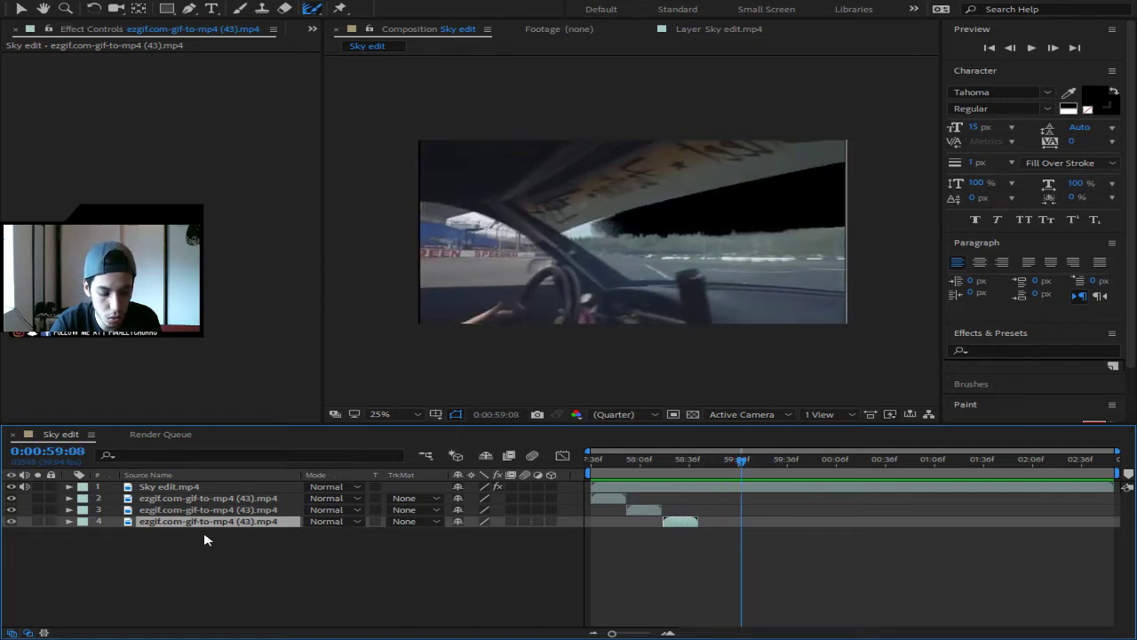
- Add two more GIF copies after the fourth, trimming the last one's end at the current time
{"action": "key", "text": "ctrl+d"}
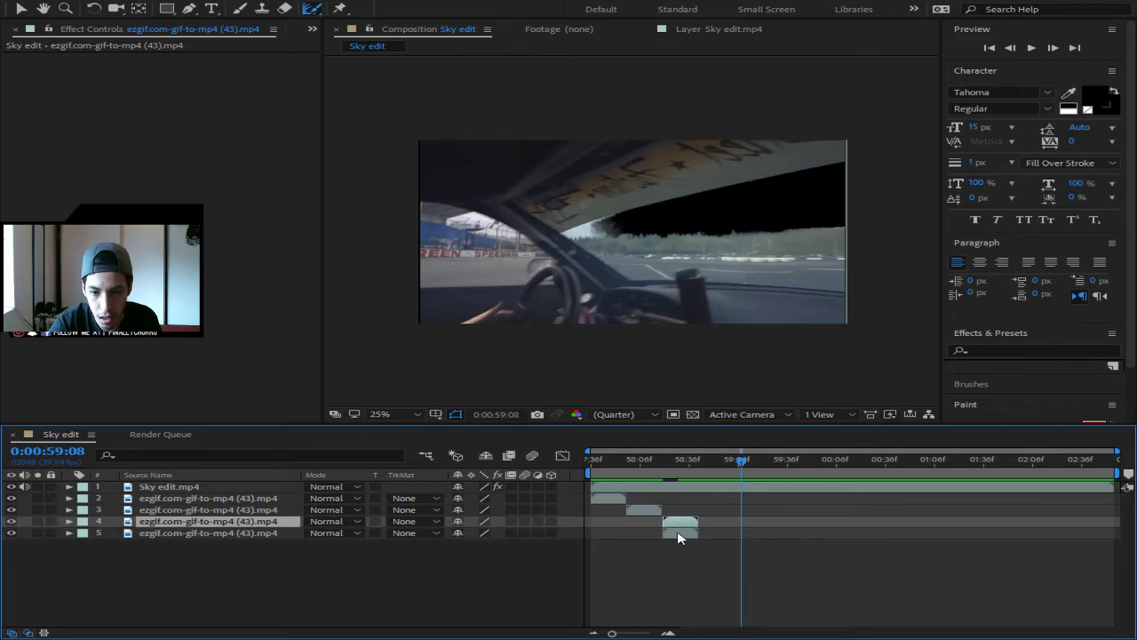
{"action": "left_click_drag", "start_coordinate": [679, 533], "coordinate": [721, 536]}
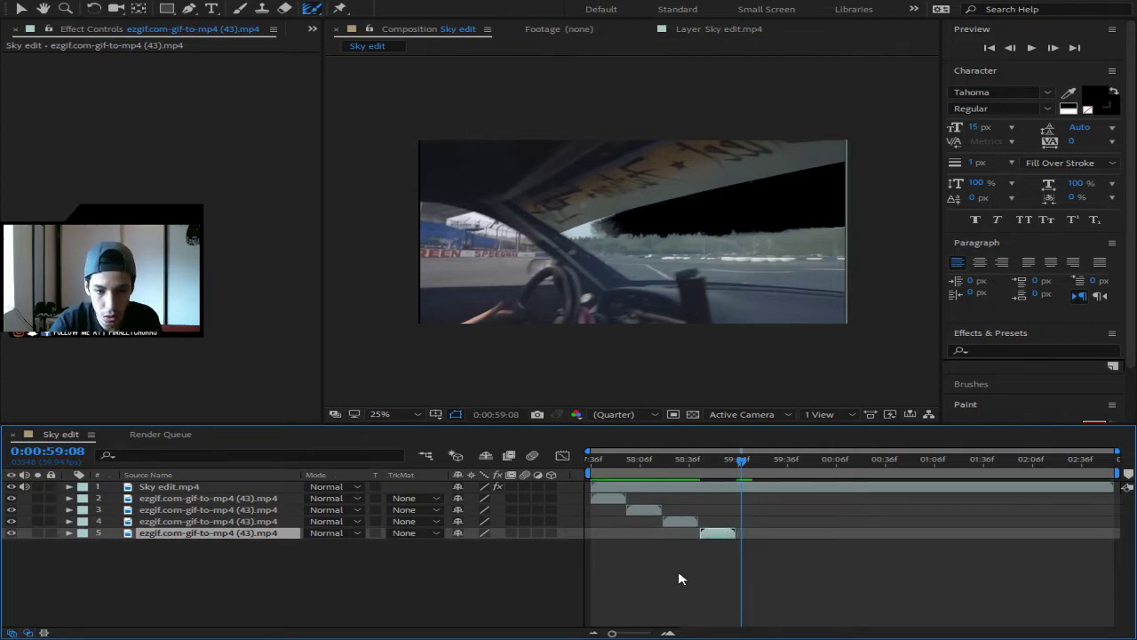
{"action": "key", "text": "ctrl+d"}
{"action": "left_click_drag", "start_coordinate": [726, 544], "coordinate": [754, 552]}
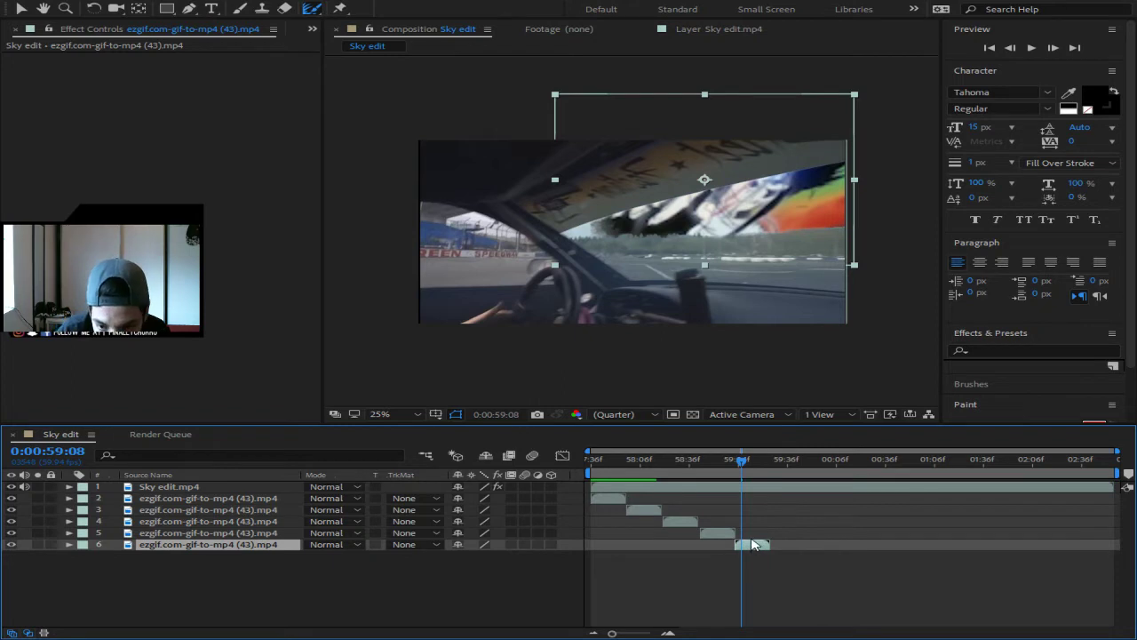
{"action": "key", "text": "c"}
{"action": "key", "text": "c"}
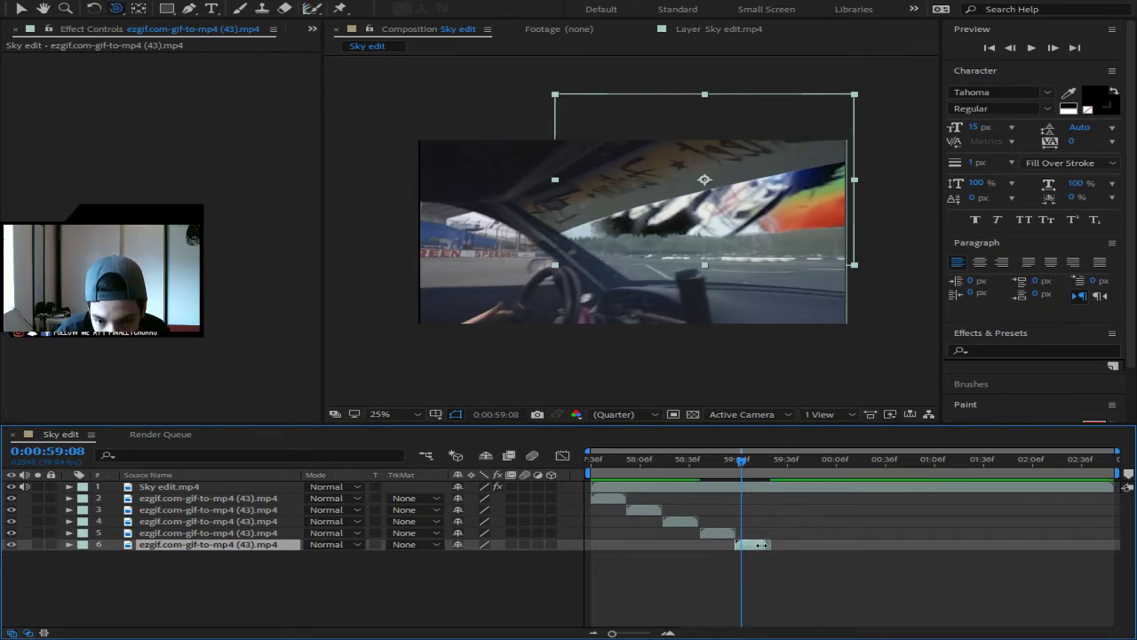
{"action": "mouse_move", "coordinate": [769, 545]}
{"action": "left_mouse_down"}
{"action": "mouse_move", "coordinate": [743, 545]}
{"action": "mouse_move", "coordinate": [769, 545]}
{"action": "left_mouse_up"}
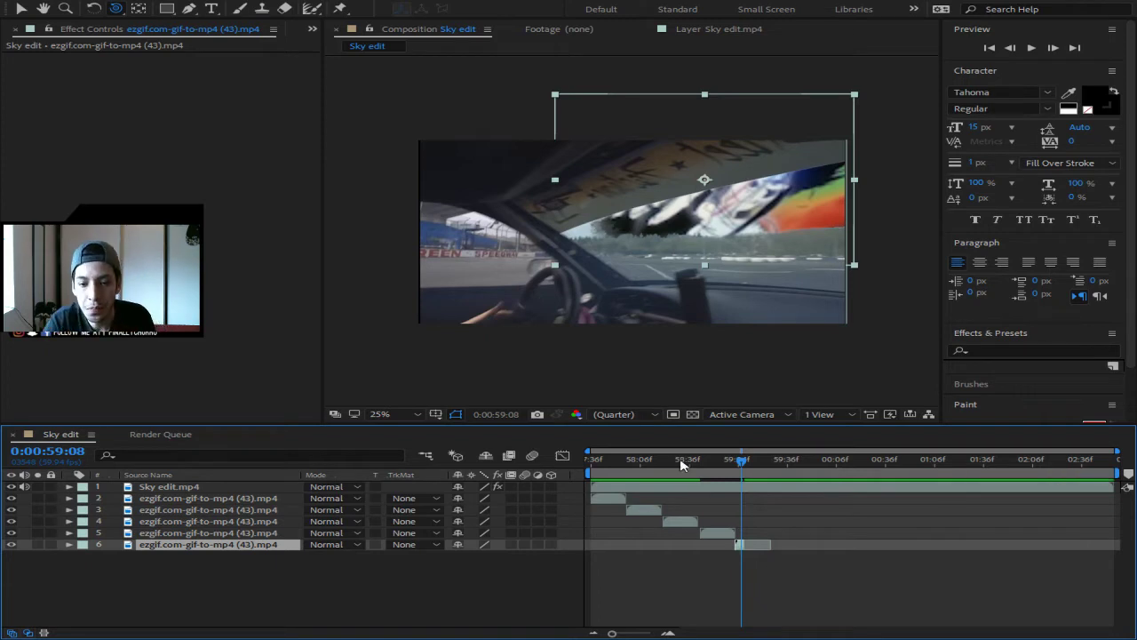
- Step frame by frame from 0:00:59:11 to inspect the end of the last GIF copy
{"action": "left_click", "coordinate": [746, 460]}
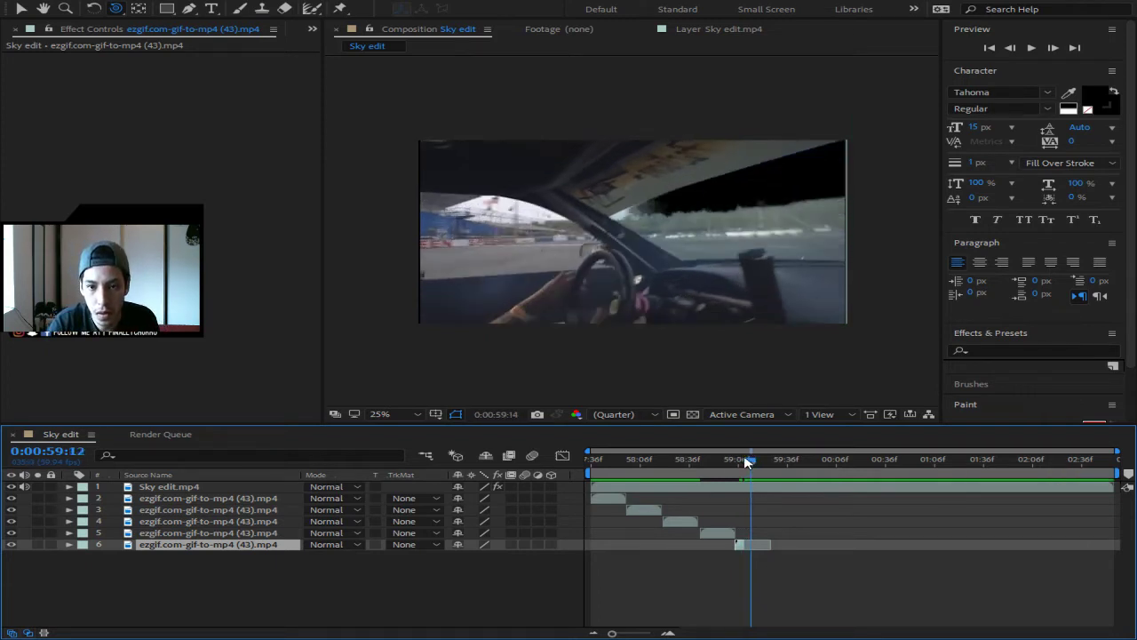
{"action": "left_click_drag", "start_coordinate": [748, 462], "coordinate": [759, 463]}
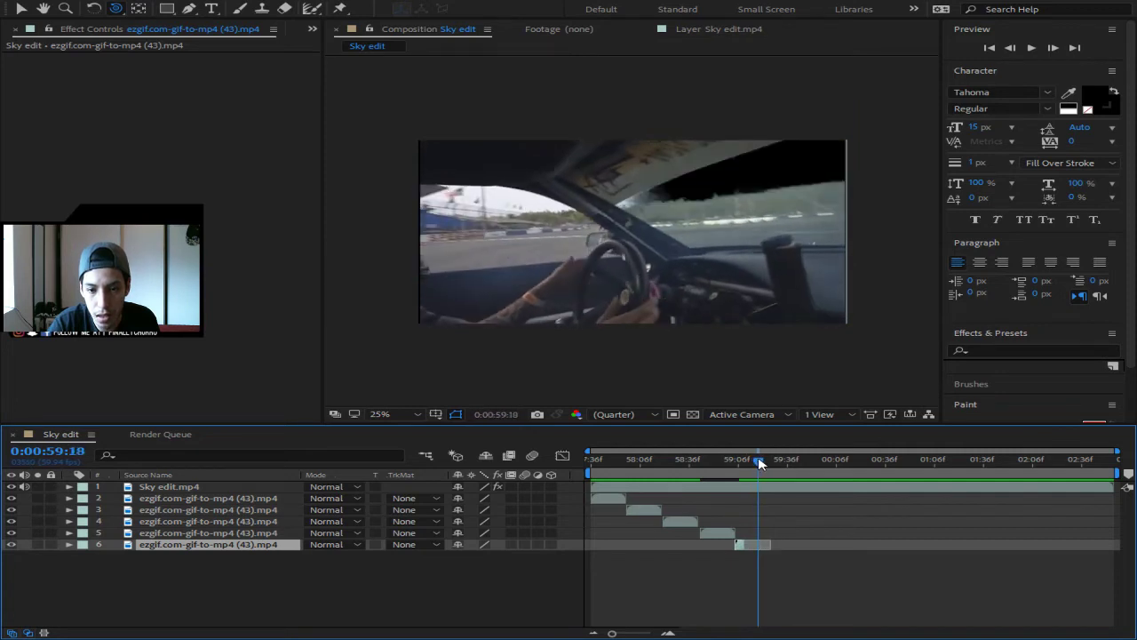
{"action": "left_click", "coordinate": [1053, 48]}
{"action": "left_click", "coordinate": [1055, 52]}
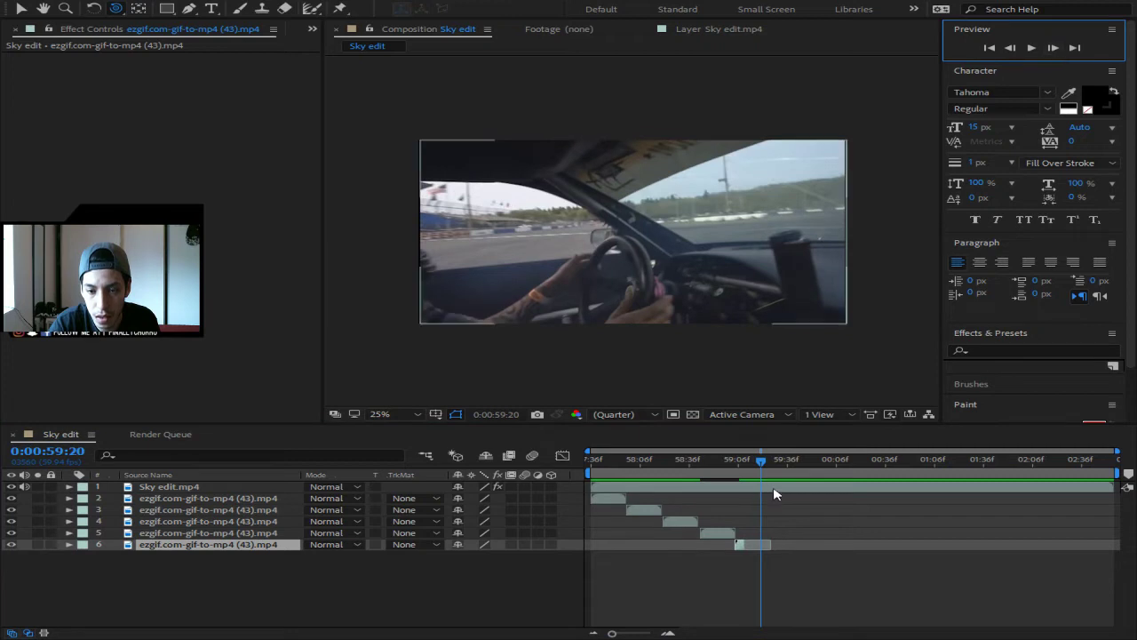
{"action": "left_click", "coordinate": [740, 543]}
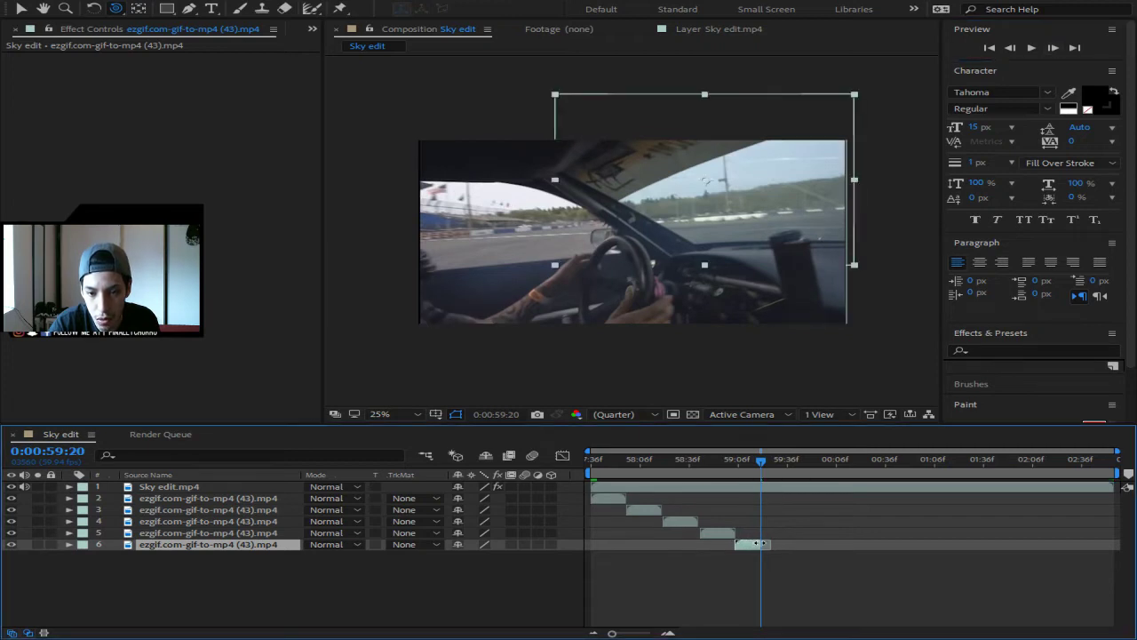
- Return to 0:00:57:36 and preview the composition twice
{"action": "left_click_drag", "start_coordinate": [771, 461], "coordinate": [517, 464]}
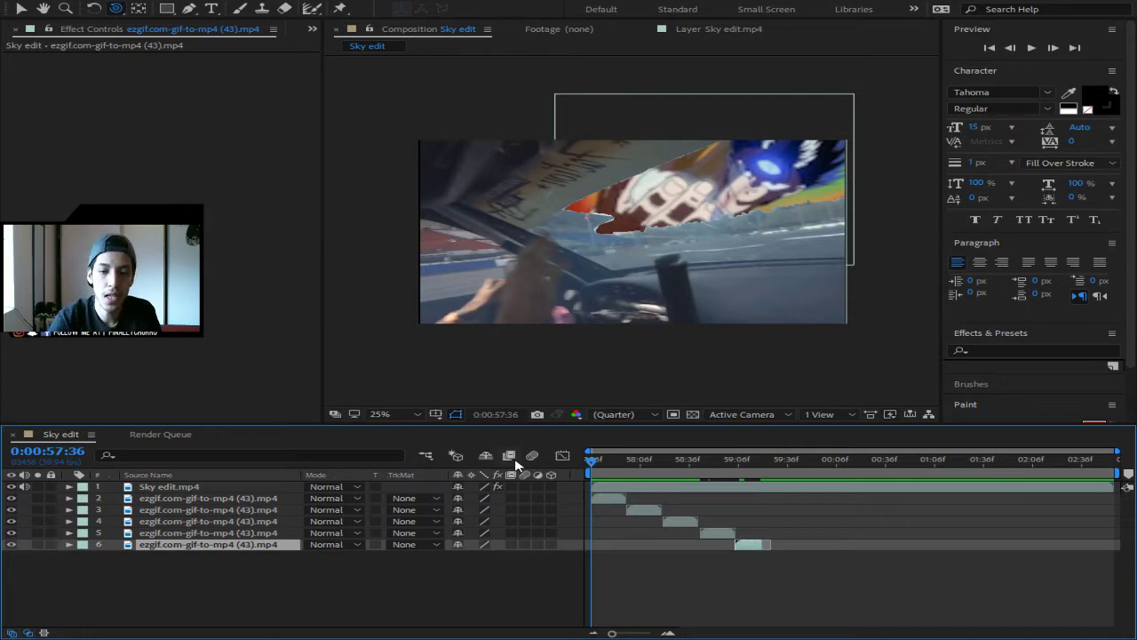
{"action": "key", "text": "space"}
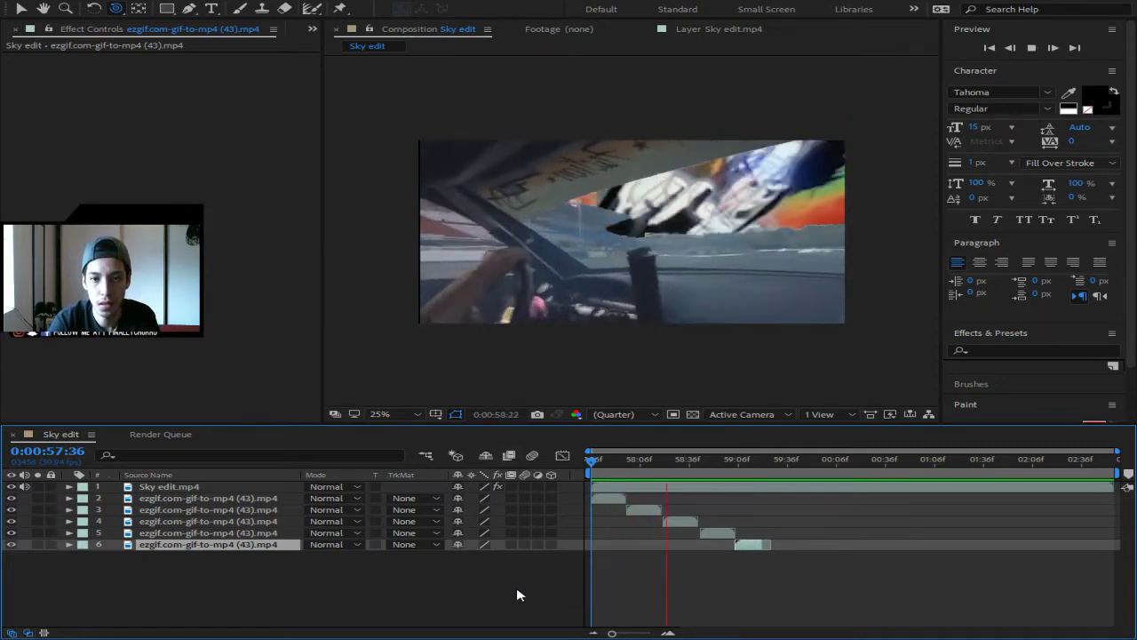
{"action": "key", "text": "space"}
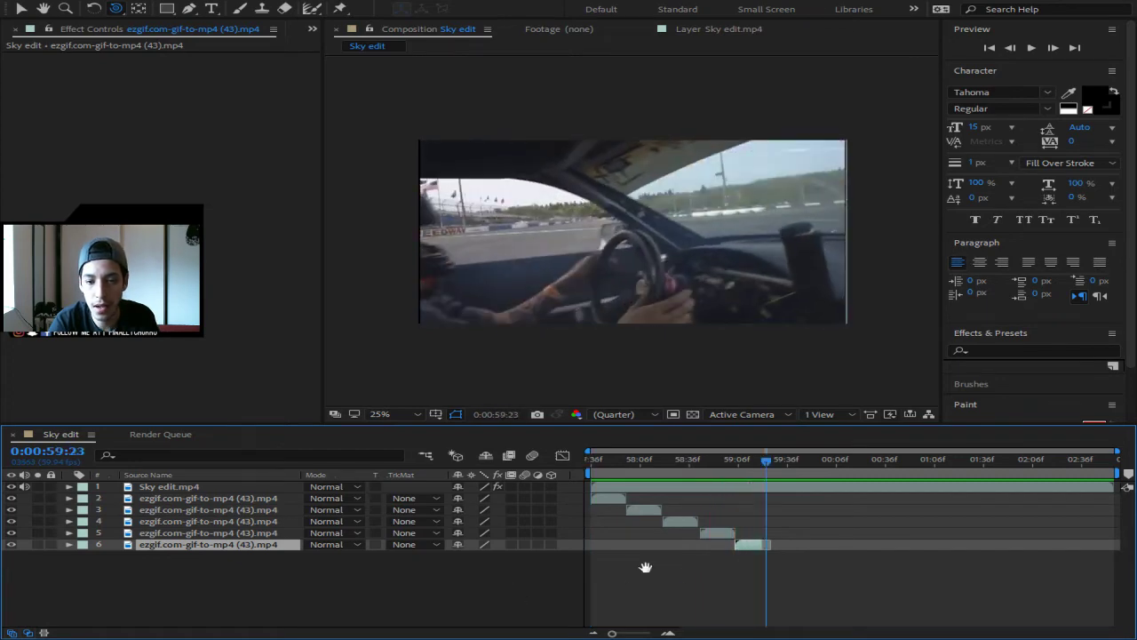
{"action": "left_click_drag", "start_coordinate": [765, 460], "coordinate": [568, 462]}
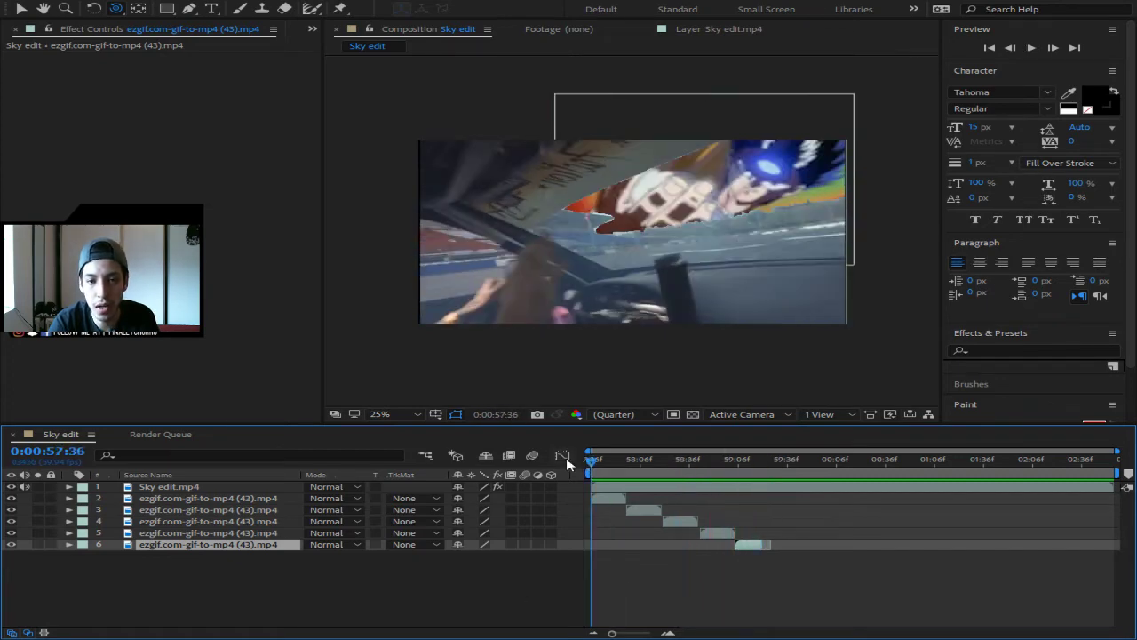
{"action": "key", "text": "space"}
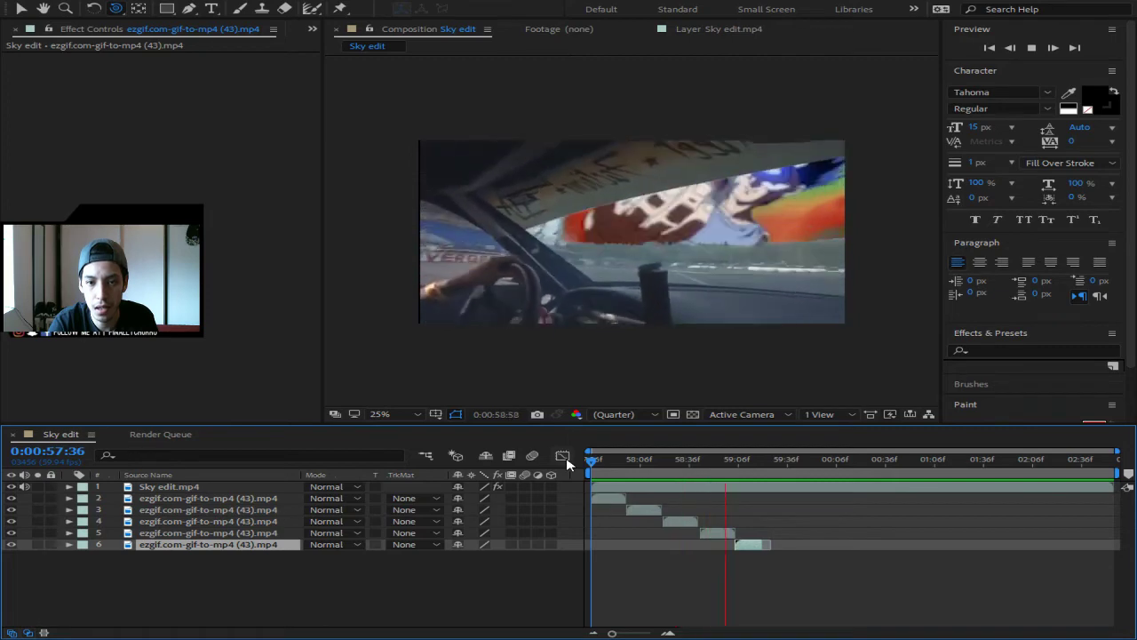
{"action": "key", "text": "space"}
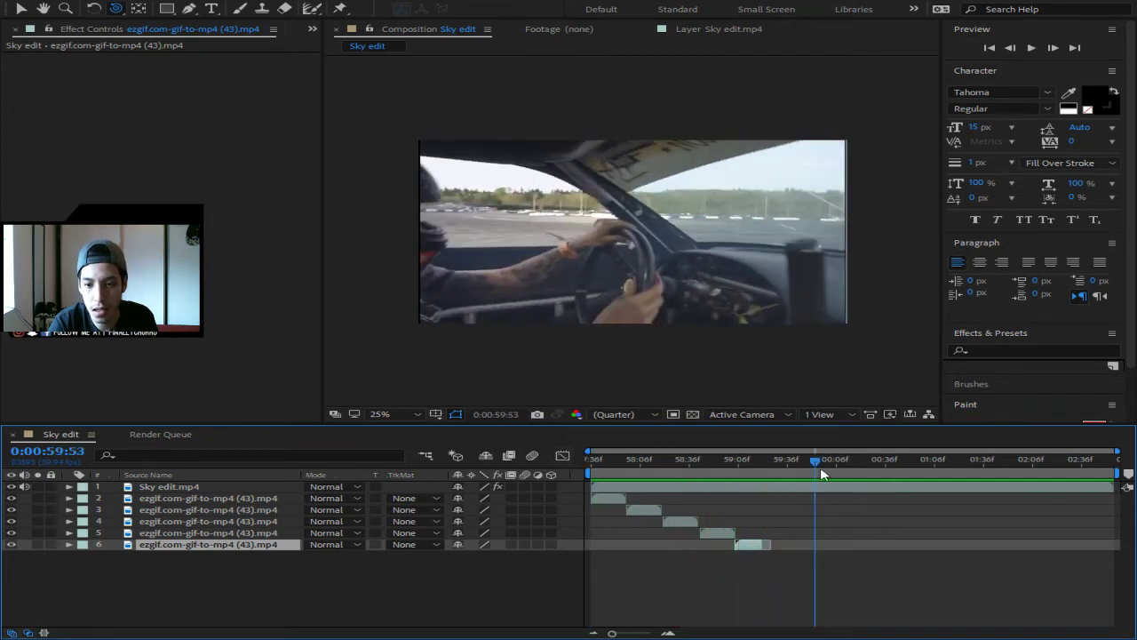
- Preview again from an earlier frame, then add Sky edit to the Render Queue
{"action": "left_click_drag", "start_coordinate": [821, 475], "coordinate": [588, 455]}
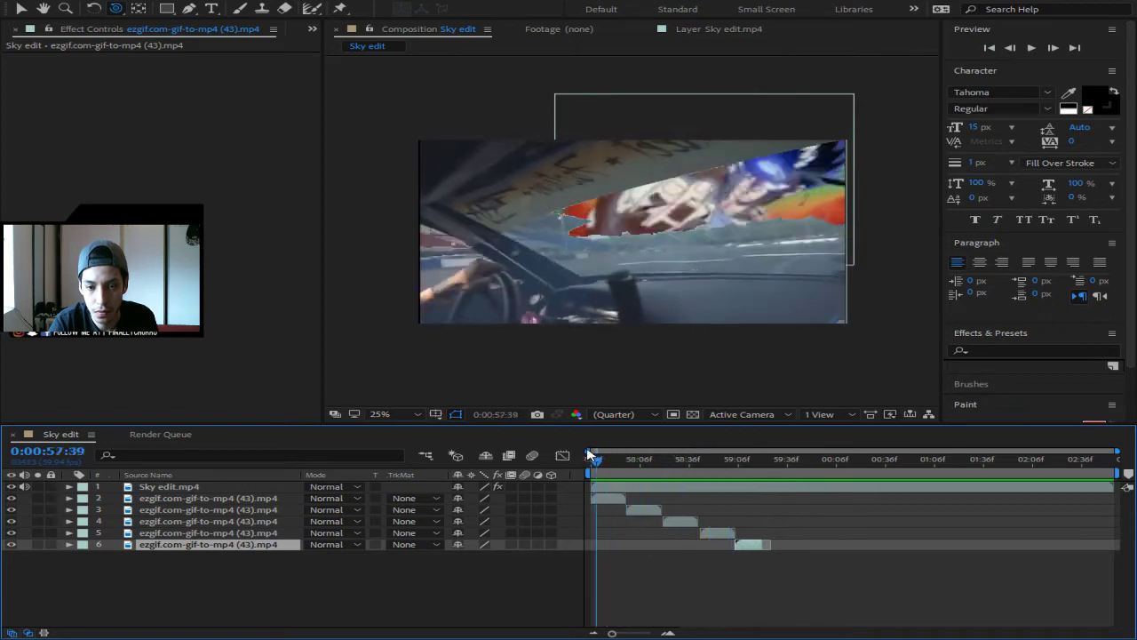
{"action": "key", "text": "space"}
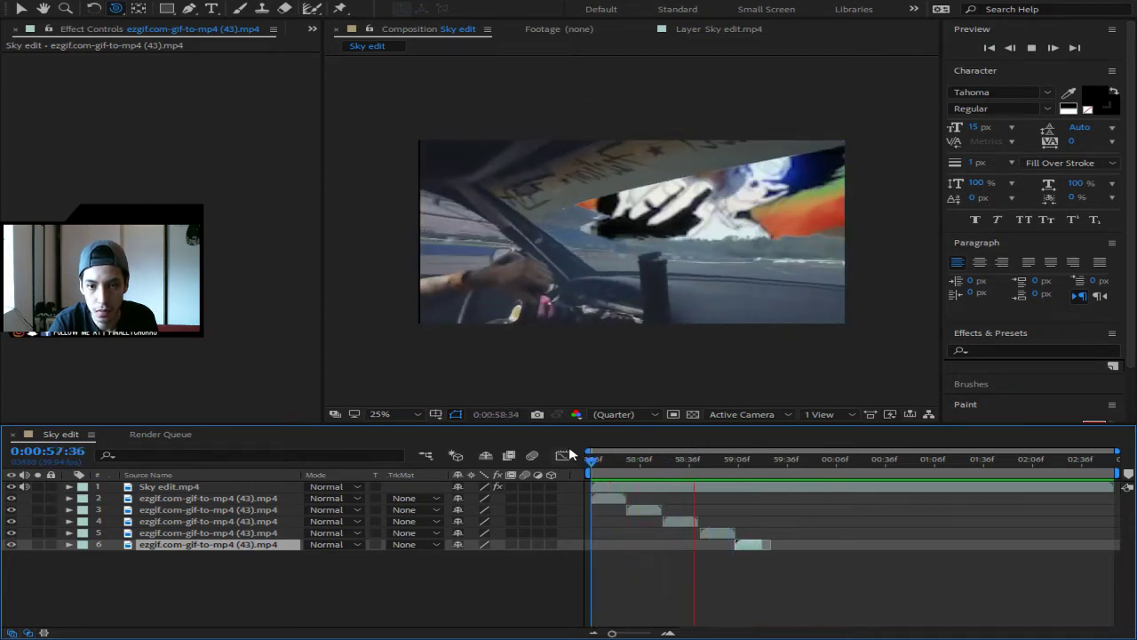
{"action": "key", "text": "space"}
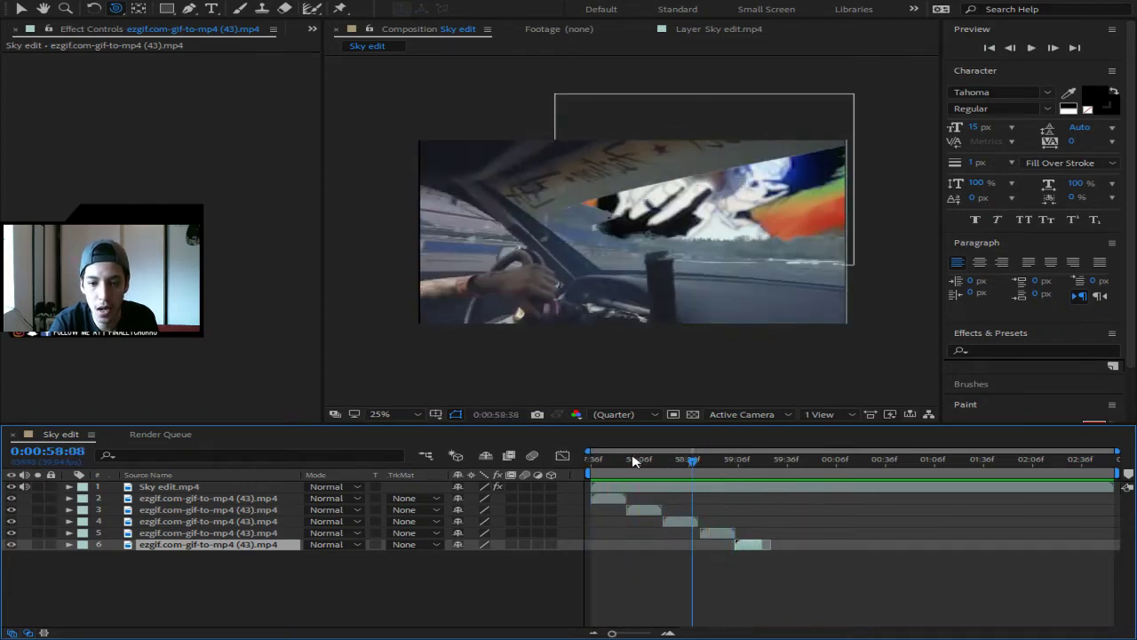
{"action": "left_click_drag", "start_coordinate": [635, 461], "coordinate": [563, 454]}
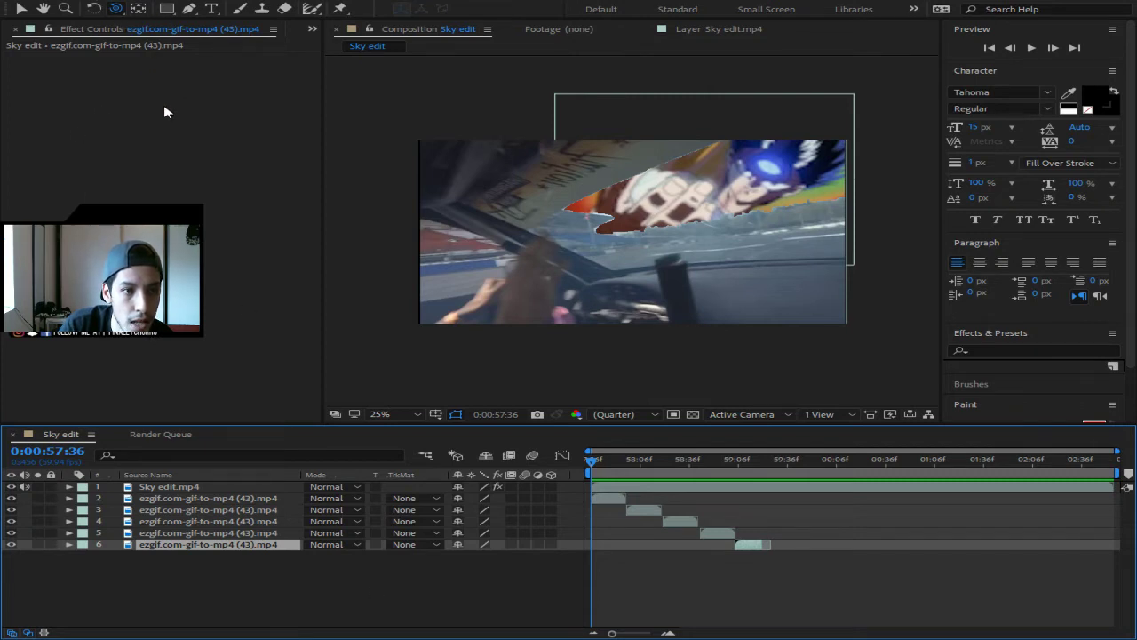
{"action": "key", "text": "ctrl+m"}
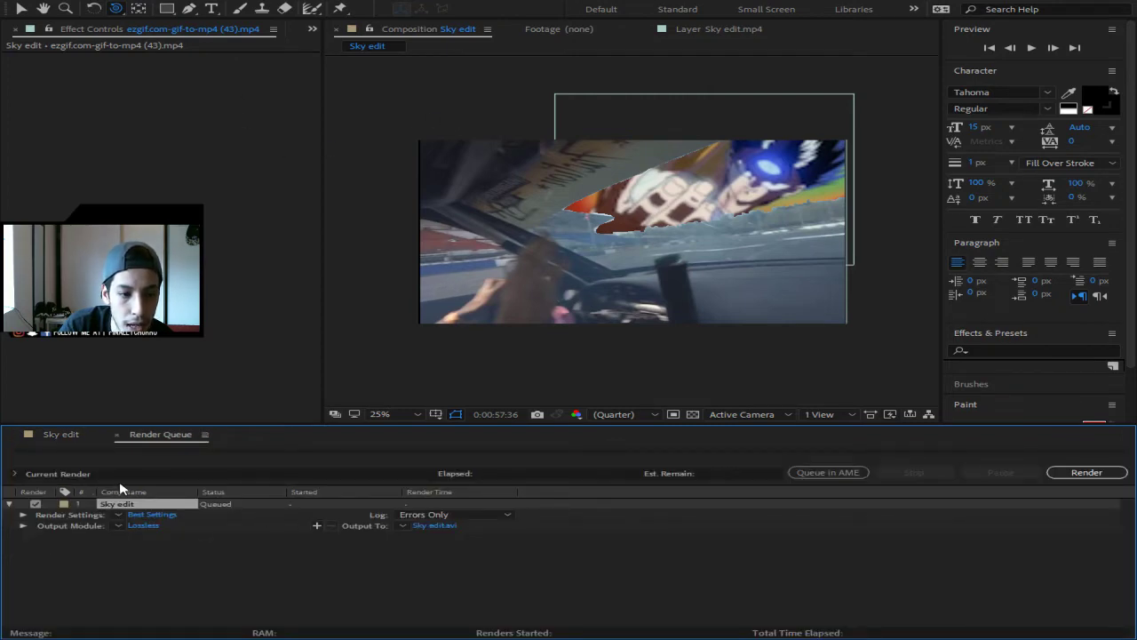
- Select the Sky edit.mp4 layer with the Selection tool and nudge it slightly left
{"action": "left_click", "coordinate": [69, 435]}
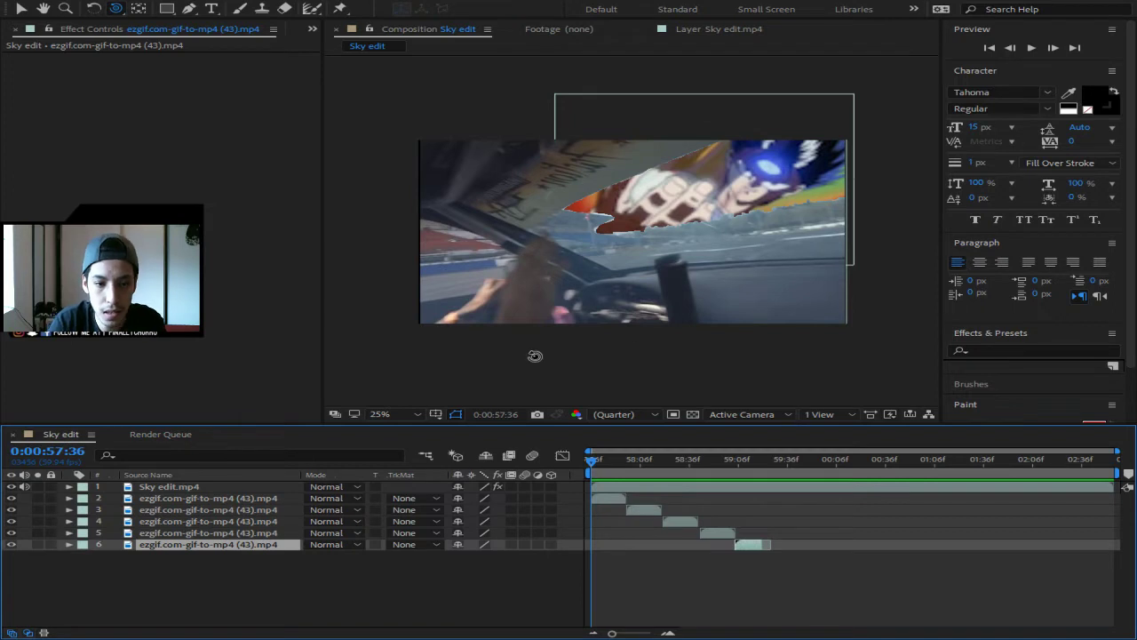
{"action": "left_click", "coordinate": [182, 488]}
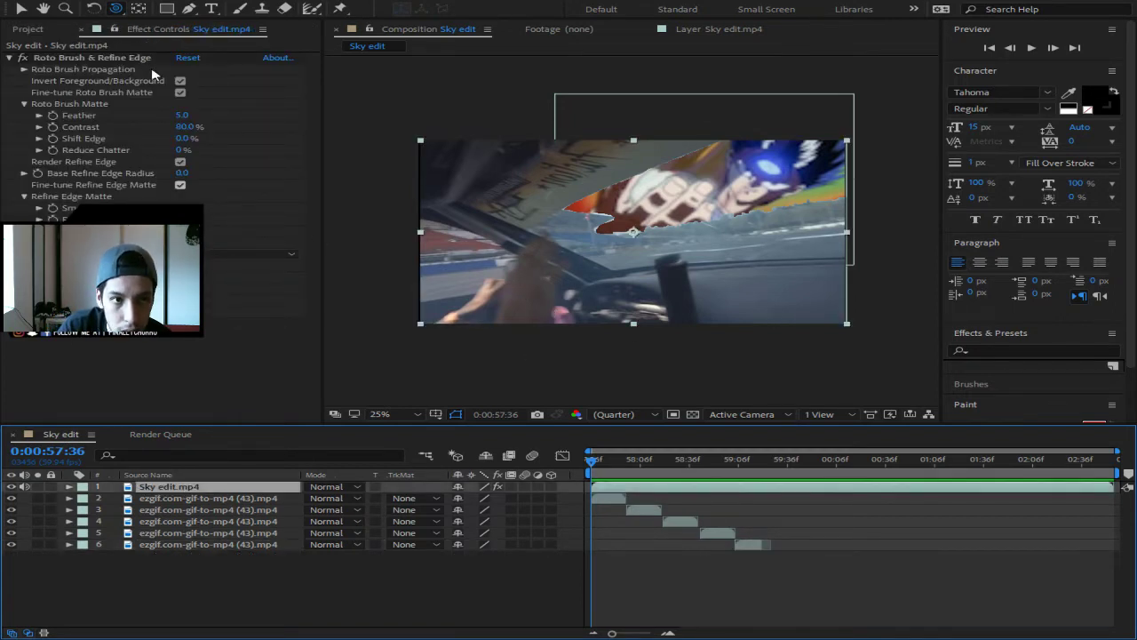
{"action": "left_click", "coordinate": [21, 8]}
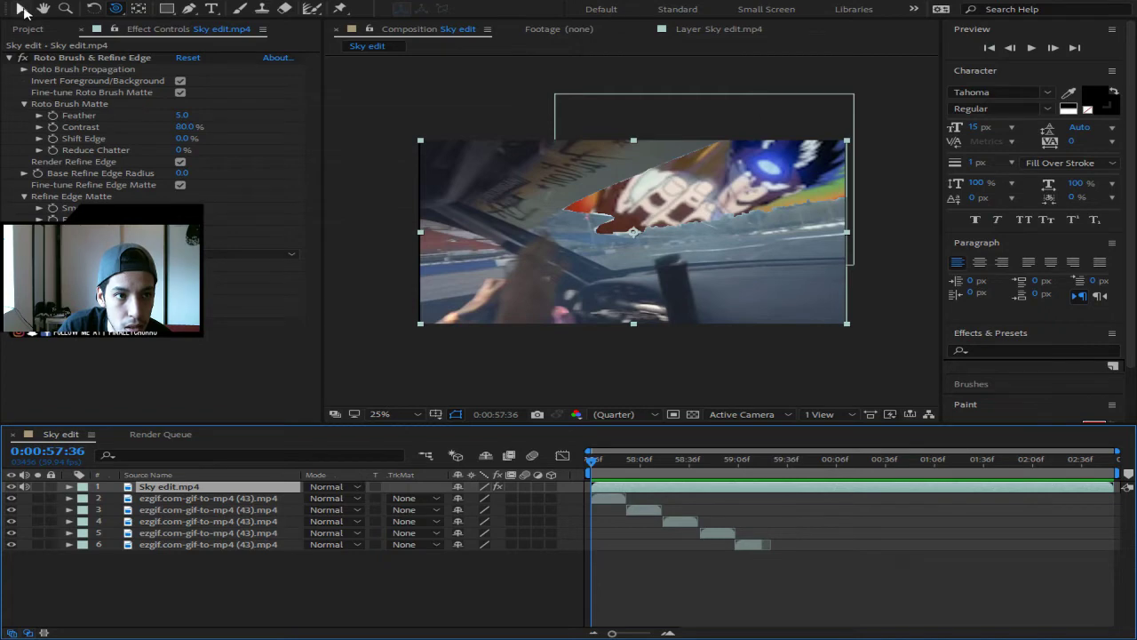
{"action": "left_click", "coordinate": [603, 275]}
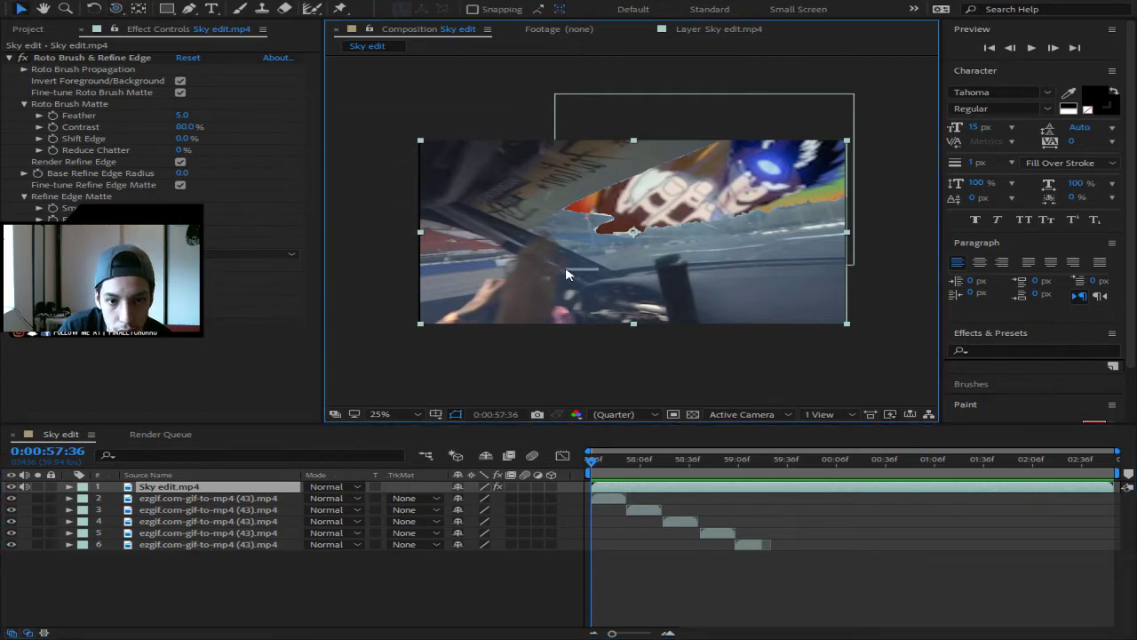
{"action": "mouse_move", "coordinate": [584, 286]}
{"action": "left_mouse_down"}
{"action": "mouse_move", "coordinate": [567, 282]}
{"action": "mouse_move", "coordinate": [582, 285]}
{"action": "left_mouse_up"}
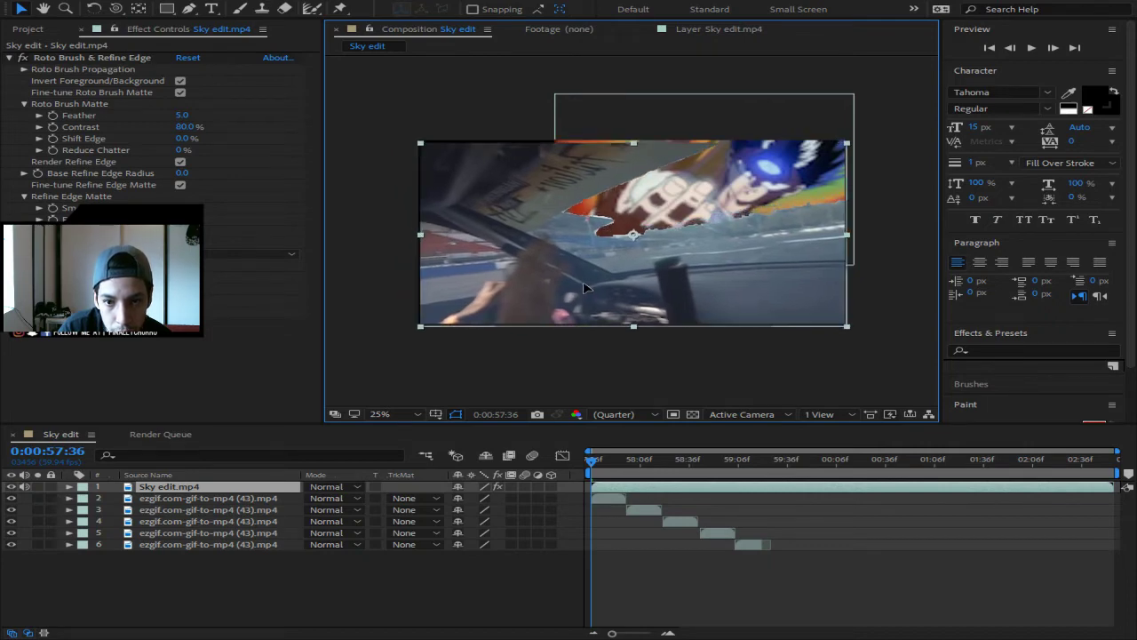
{"action": "left_click_drag", "start_coordinate": [580, 283], "coordinate": [581, 284]}
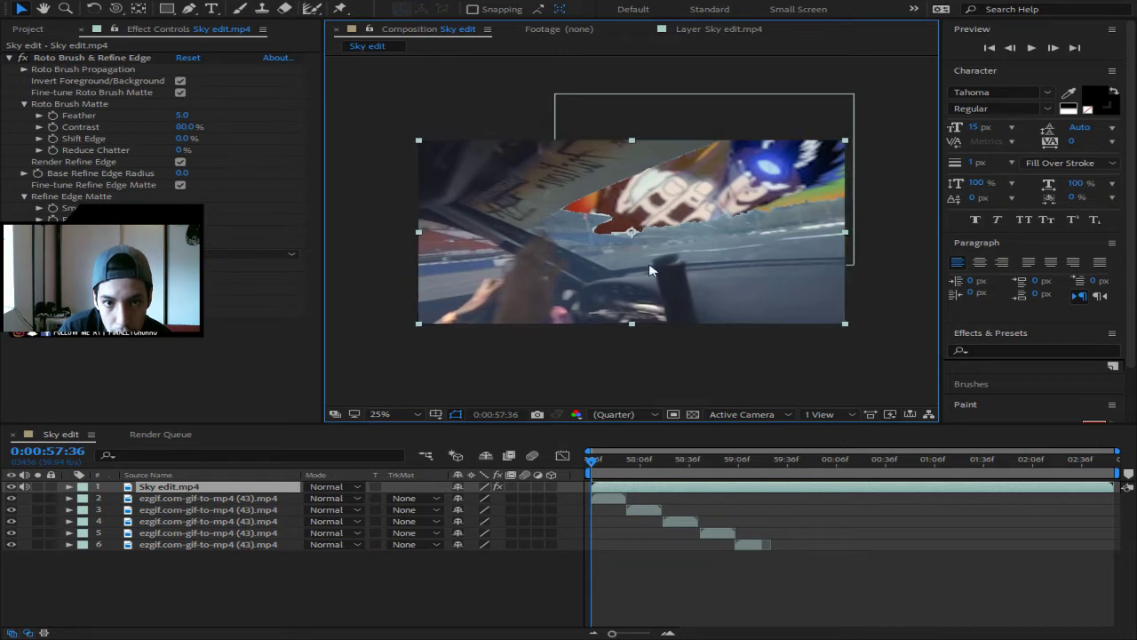
{"action": "left_click", "coordinate": [468, 89]}
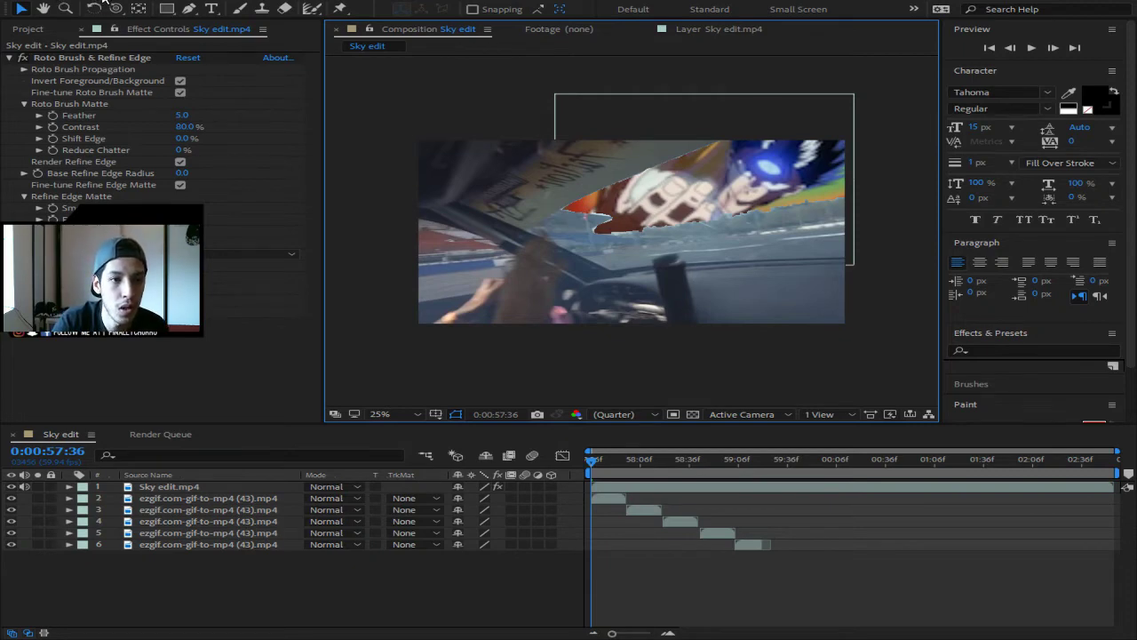
- Queue Sky edit again and rename its output file to Sky edit anime 1.avi
{"action": "key", "text": "ctrl+m"}
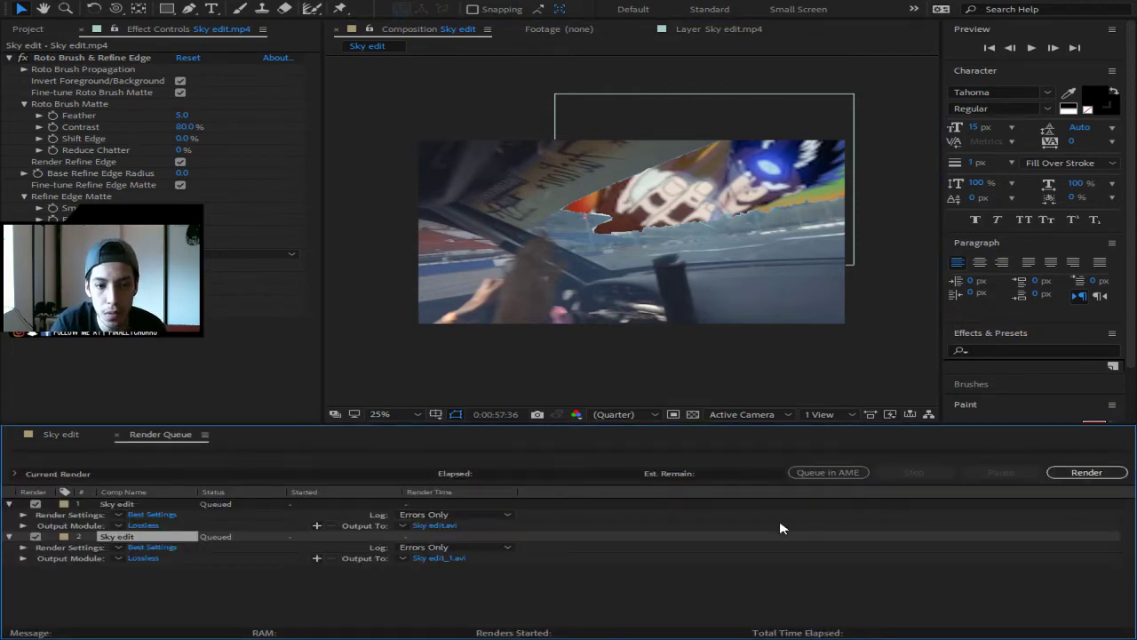
{"action": "left_click", "coordinate": [435, 558]}
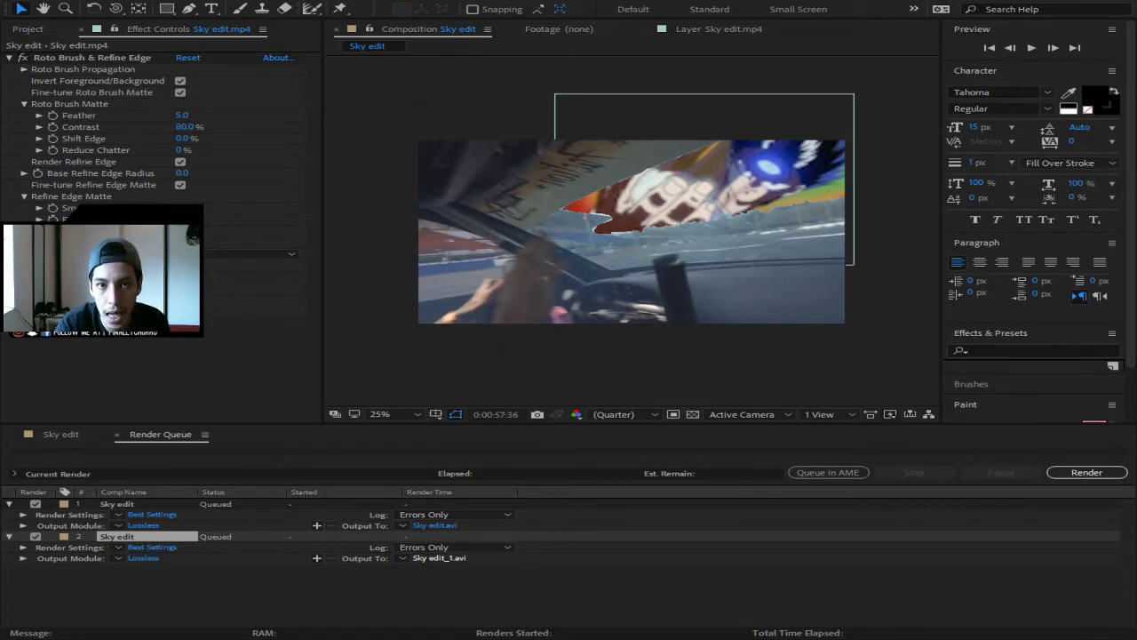
{"action": "key", "text": "Return"}
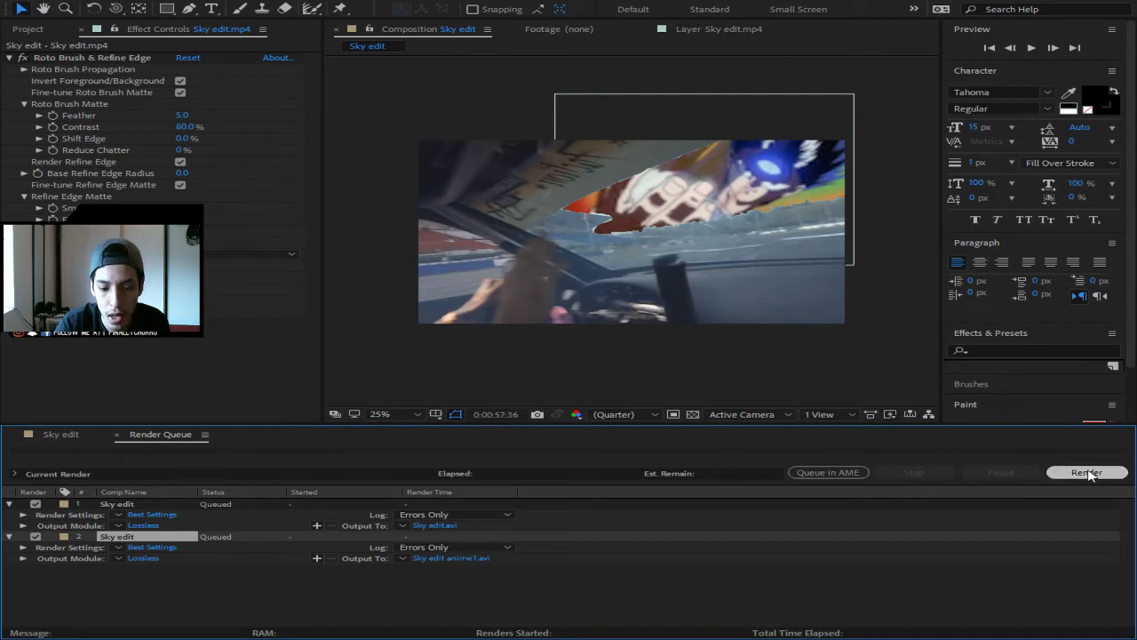
- Start rendering the queued Sky edit items to AVI
{"action": "left_click", "coordinate": [1086, 471]}
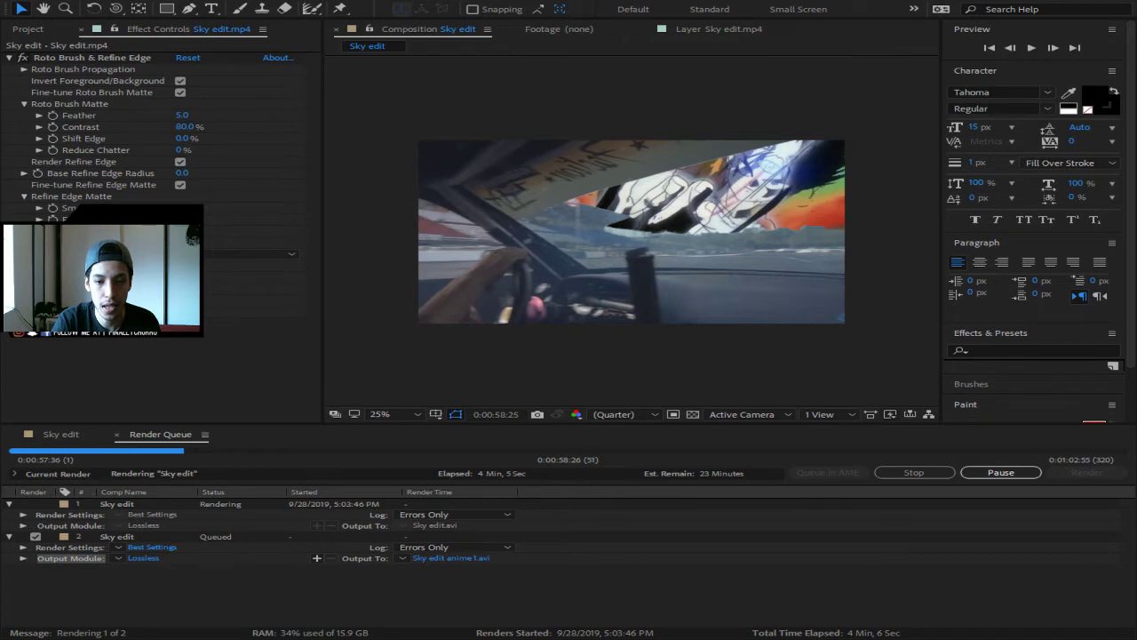
{"action": "left_click", "coordinate": [661, 566]}
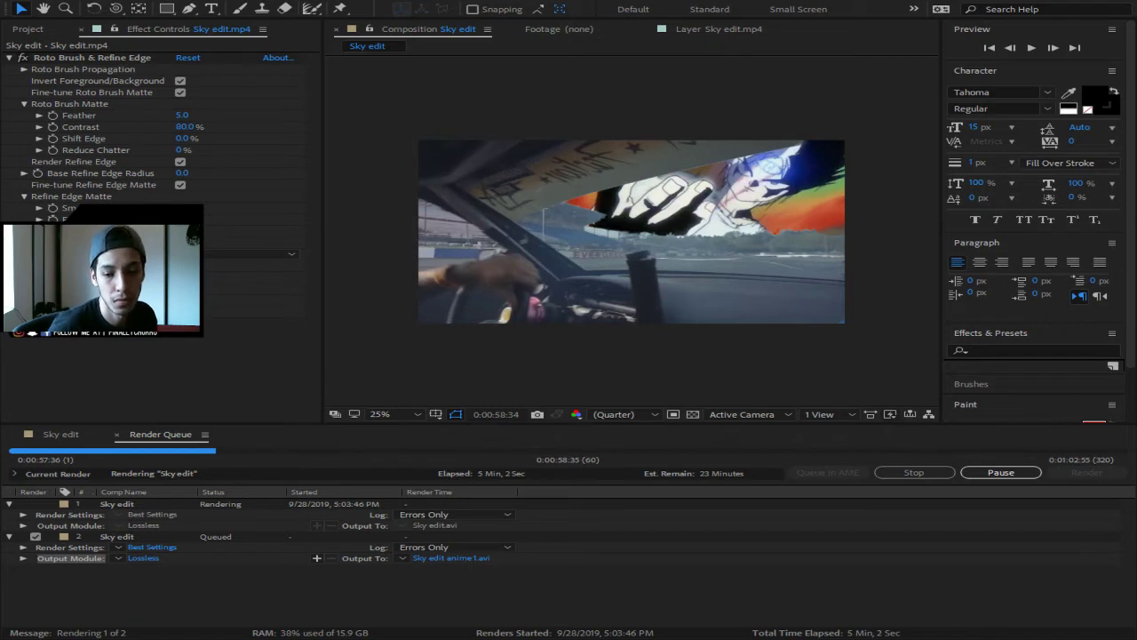
{"action": "left_click", "coordinate": [743, 604]}
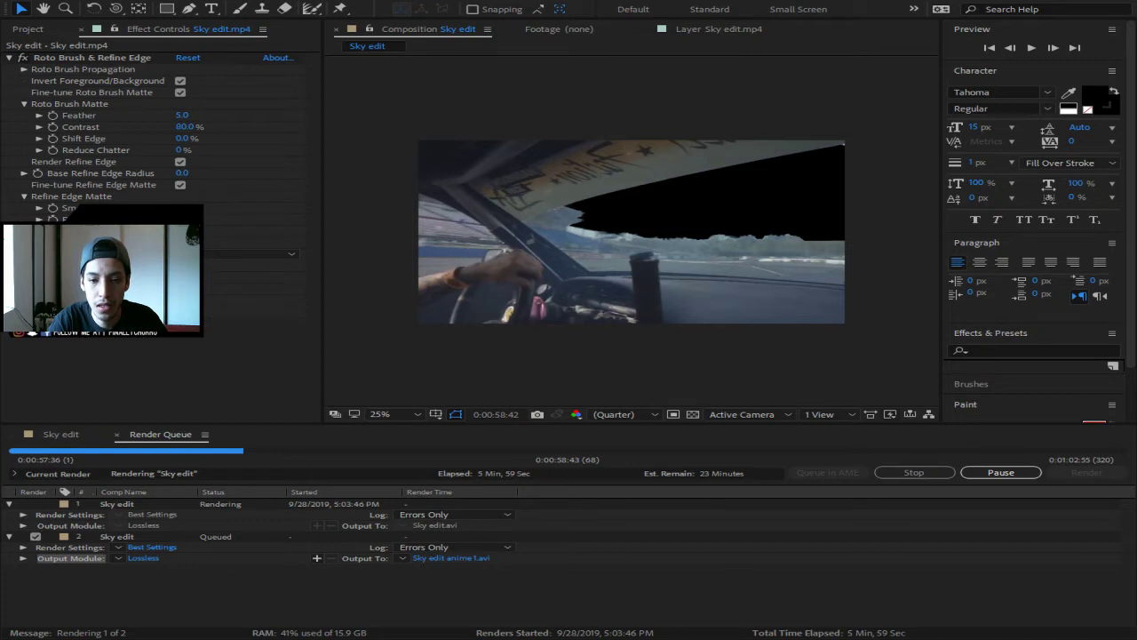
{"action": "left_click", "coordinate": [472, 459]}
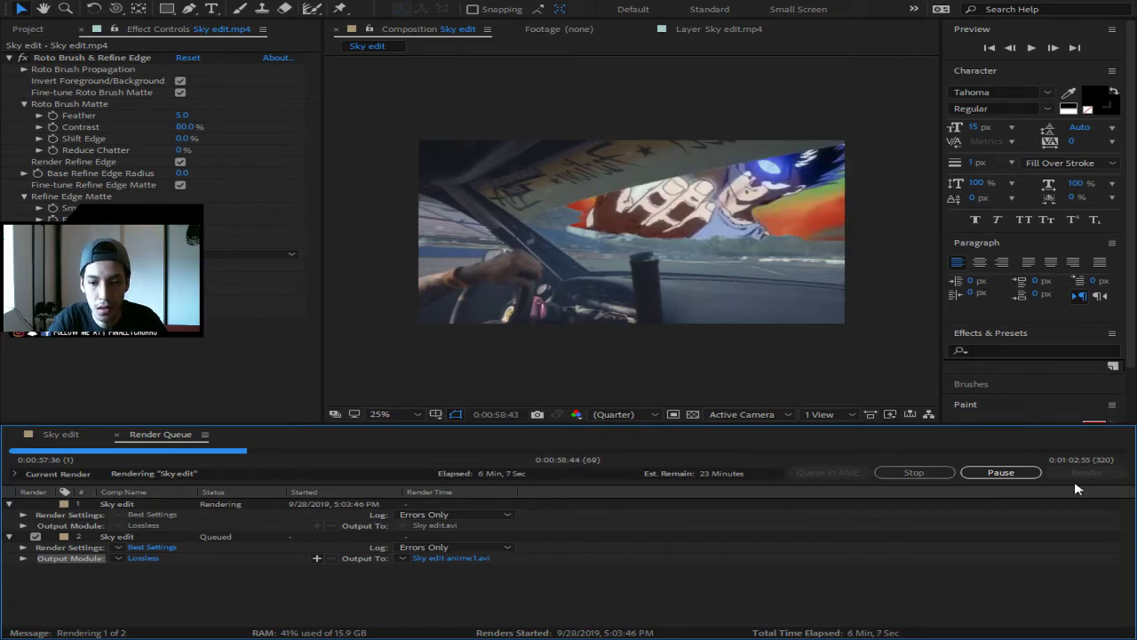
- Pause and then stop the Sky edit render, returning to the Sky edit timeline
{"action": "left_click", "coordinate": [1002, 473]}
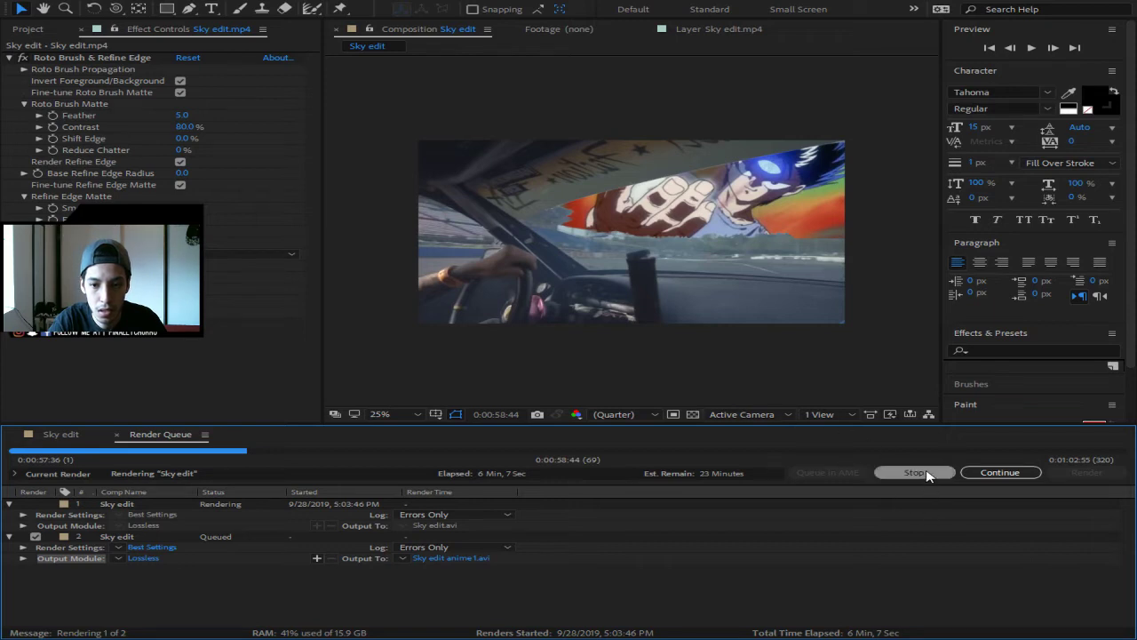
{"action": "left_click", "coordinate": [995, 479]}
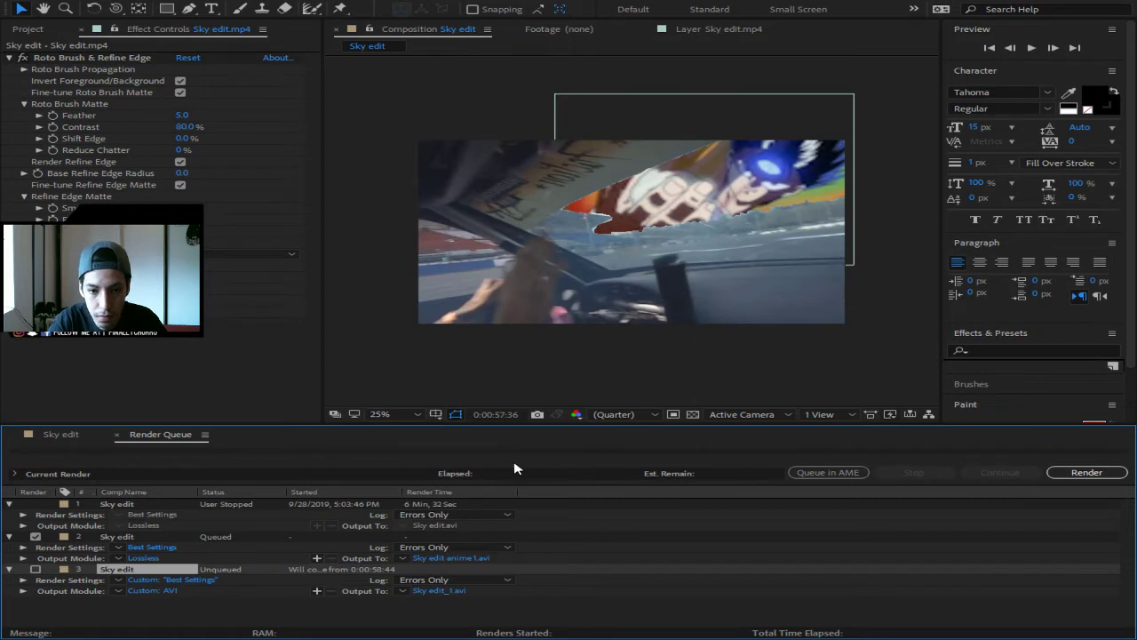
{"action": "left_click", "coordinate": [62, 435]}
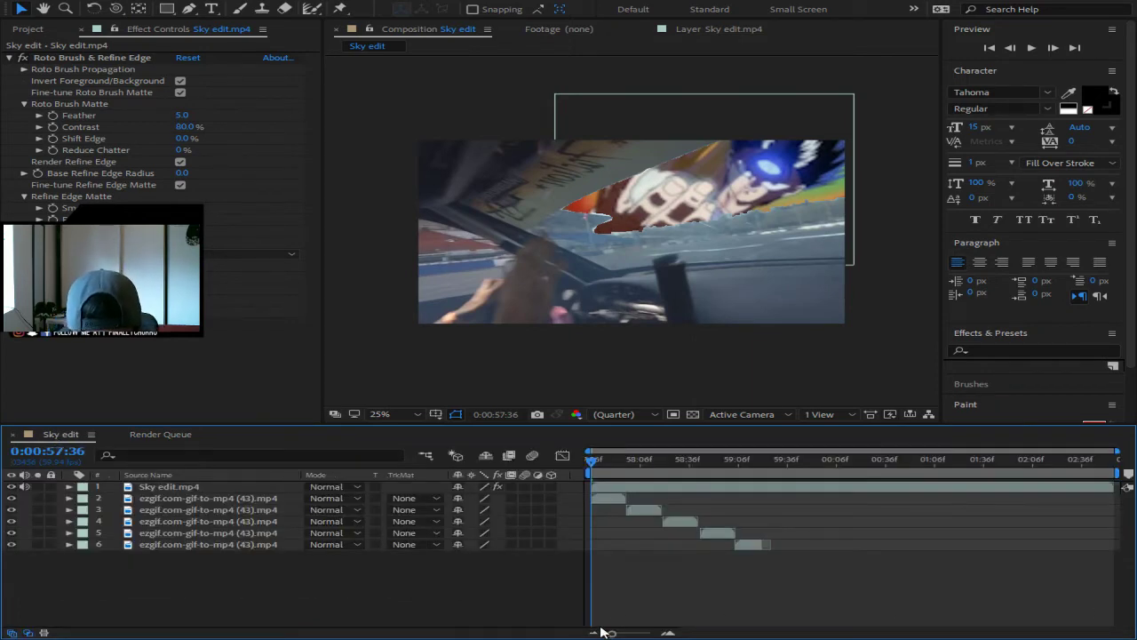
{"action": "left_click_drag", "start_coordinate": [611, 633], "coordinate": [638, 635]}
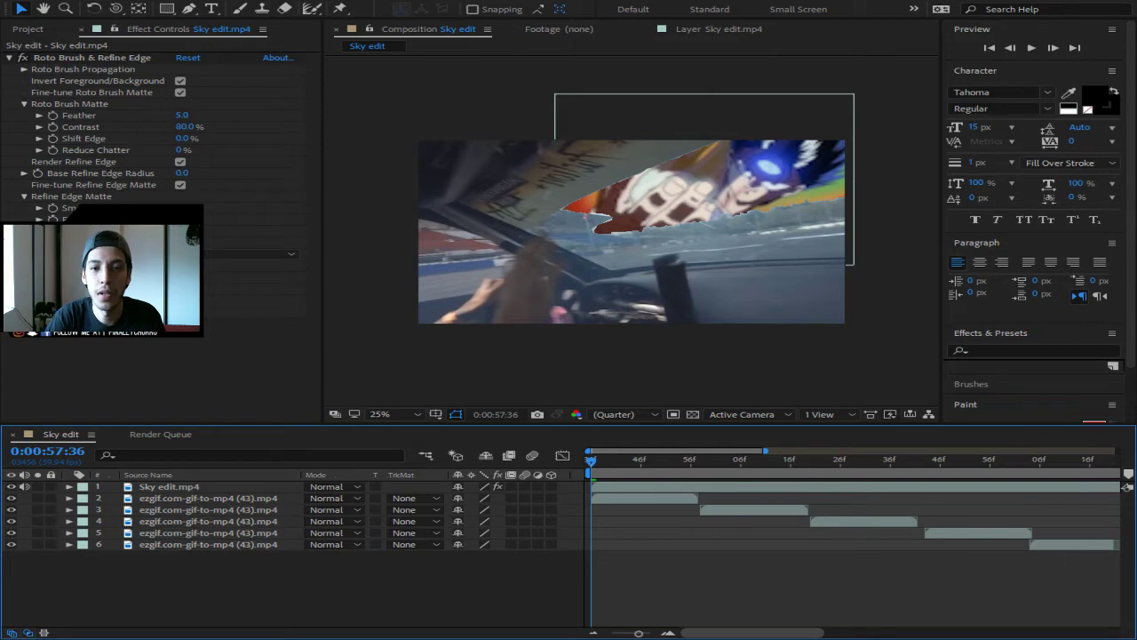
{"action": "left_click", "coordinate": [770, 459]}
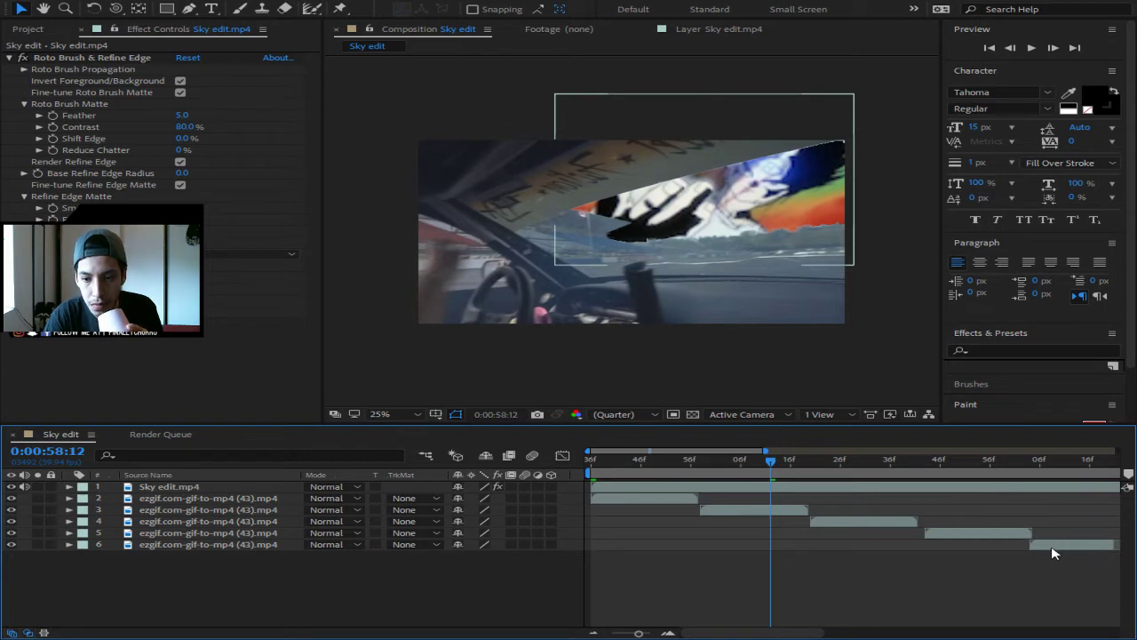
- Slide layers 5 and 6 slightly earlier, then inspect frames up to 0:00:59:21 at frame-level zoom
{"action": "left_click", "coordinate": [957, 538]}
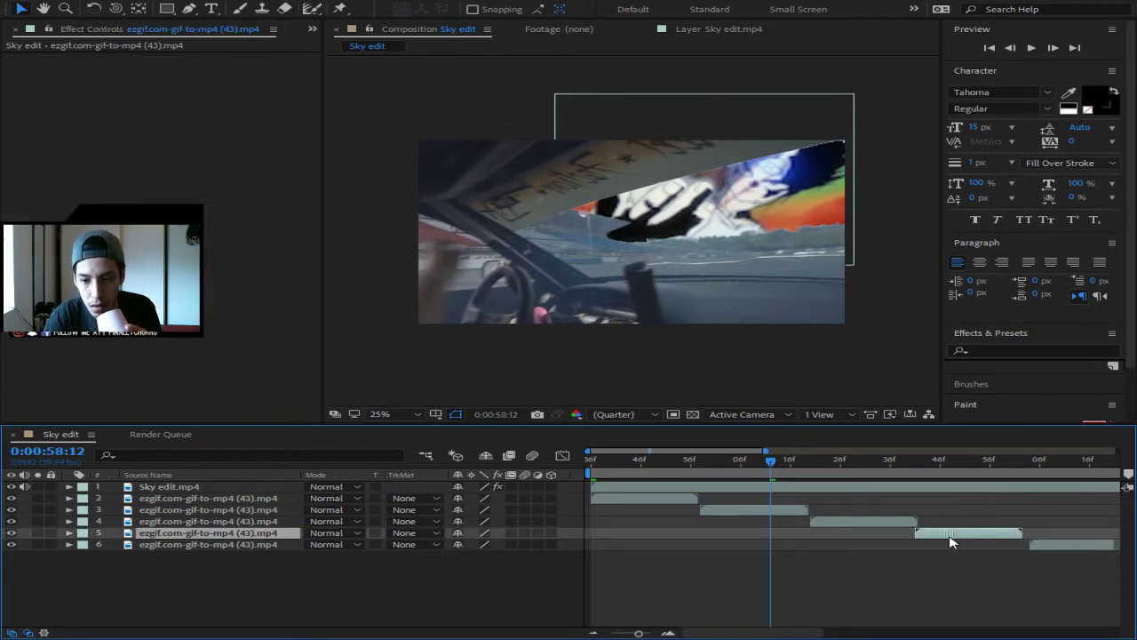
{"action": "left_click_drag", "start_coordinate": [958, 542], "coordinate": [954, 543]}
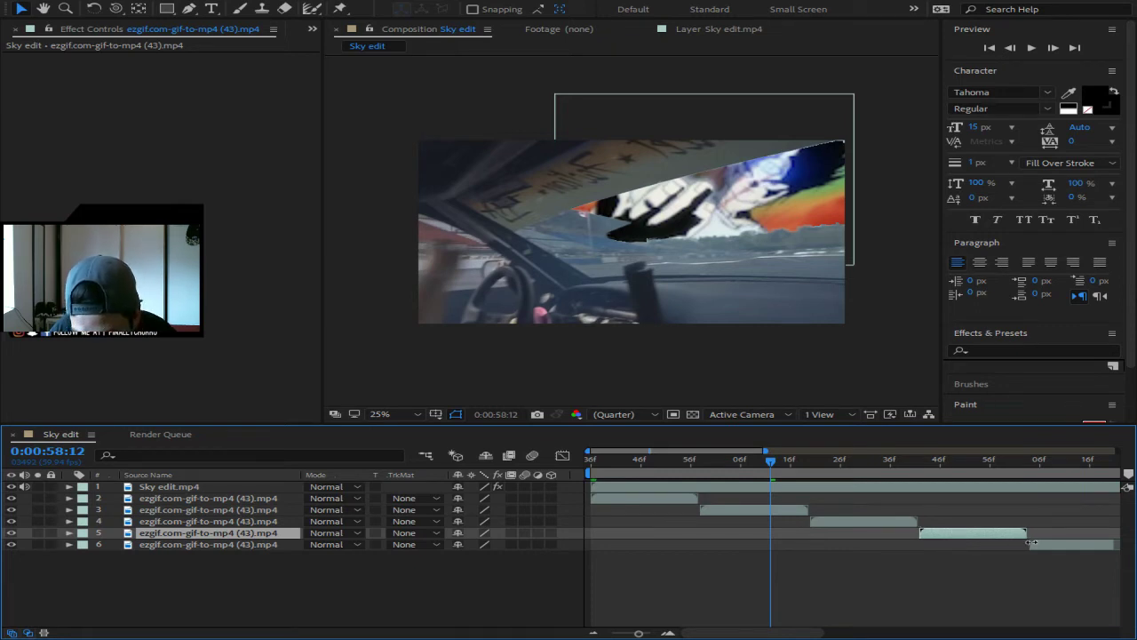
{"action": "left_click_drag", "start_coordinate": [1051, 548], "coordinate": [1046, 548]}
{"action": "left_click", "coordinate": [1060, 460]}
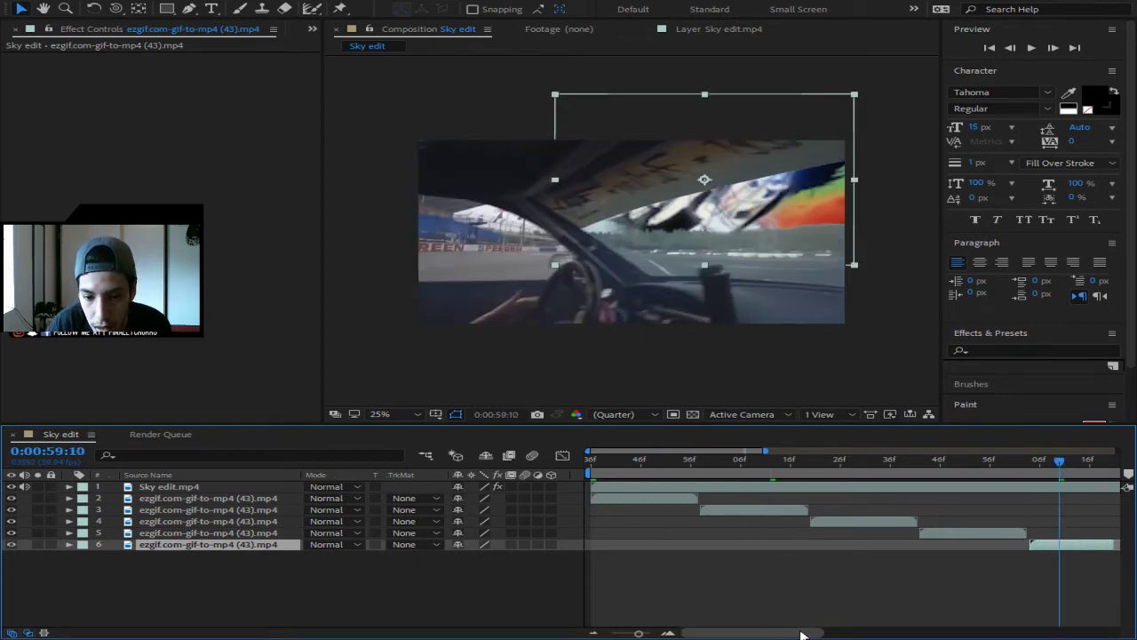
{"action": "left_click_drag", "start_coordinate": [799, 632], "coordinate": [820, 631]}
{"action": "left_click_drag", "start_coordinate": [921, 463], "coordinate": [971, 477]}
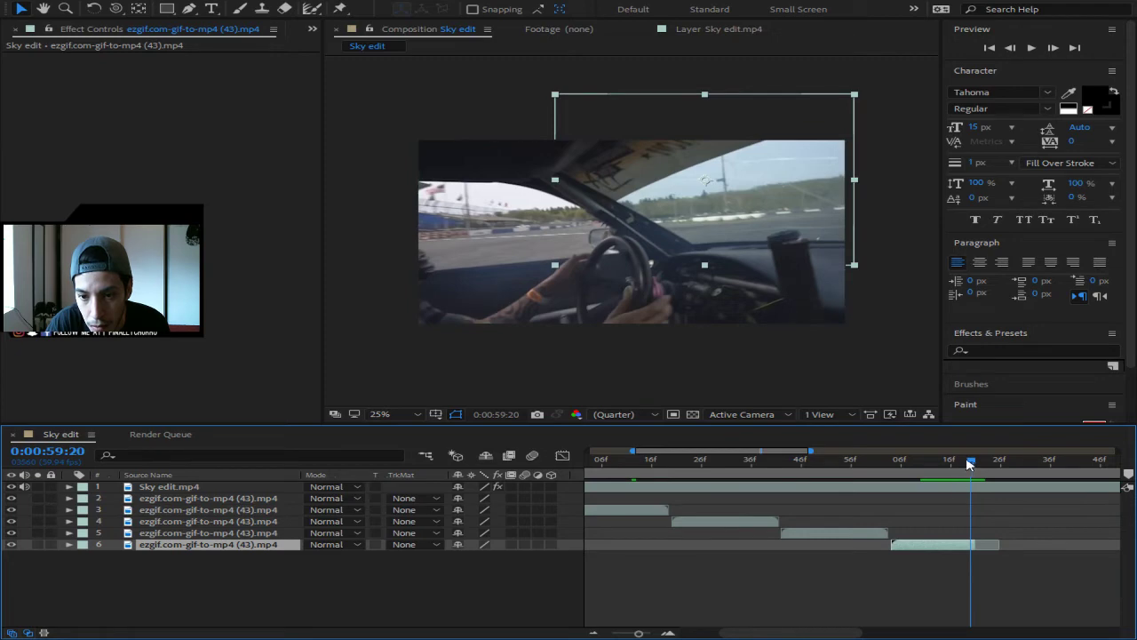
{"action": "left_click_drag", "start_coordinate": [971, 464], "coordinate": [669, 524]}
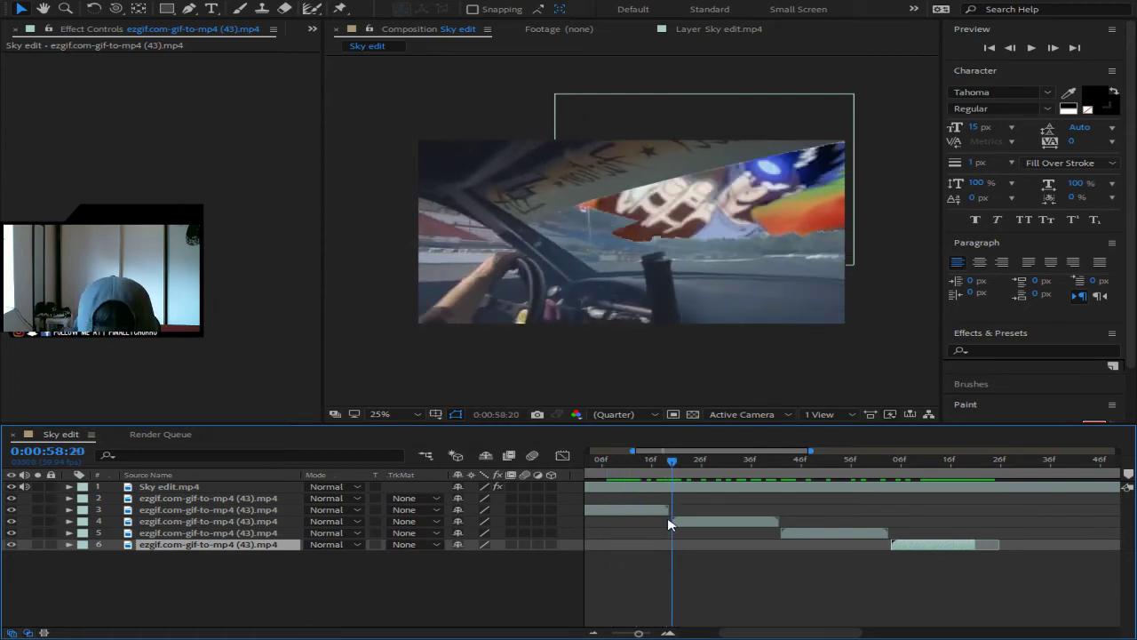
{"action": "left_click_drag", "start_coordinate": [802, 631], "coordinate": [765, 632]}
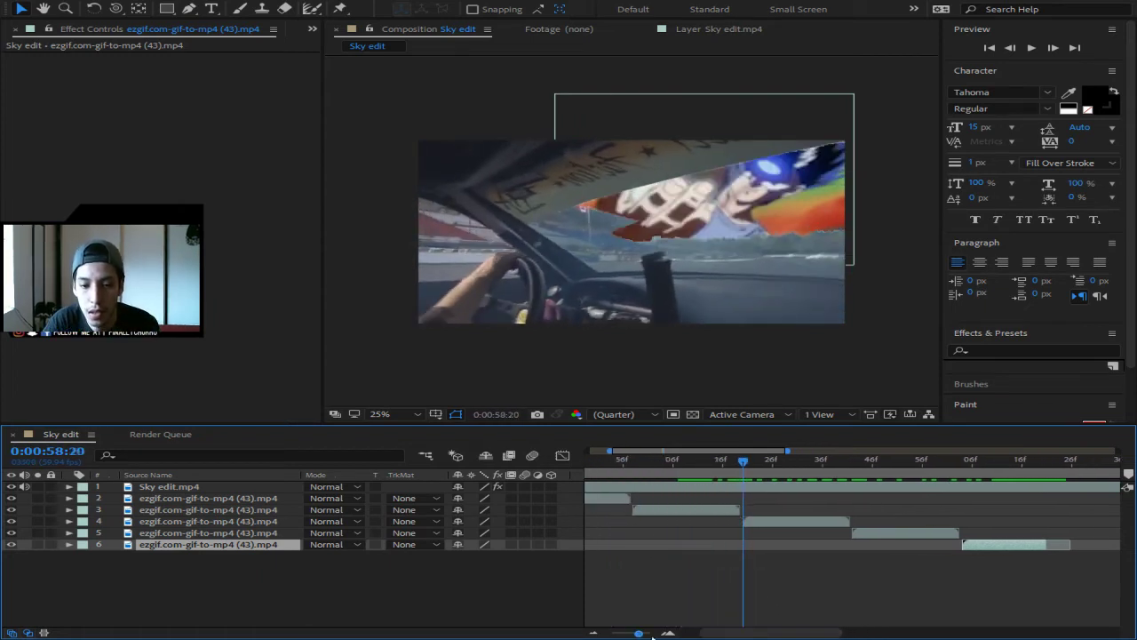
{"action": "left_click_drag", "start_coordinate": [638, 633], "coordinate": [649, 634]}
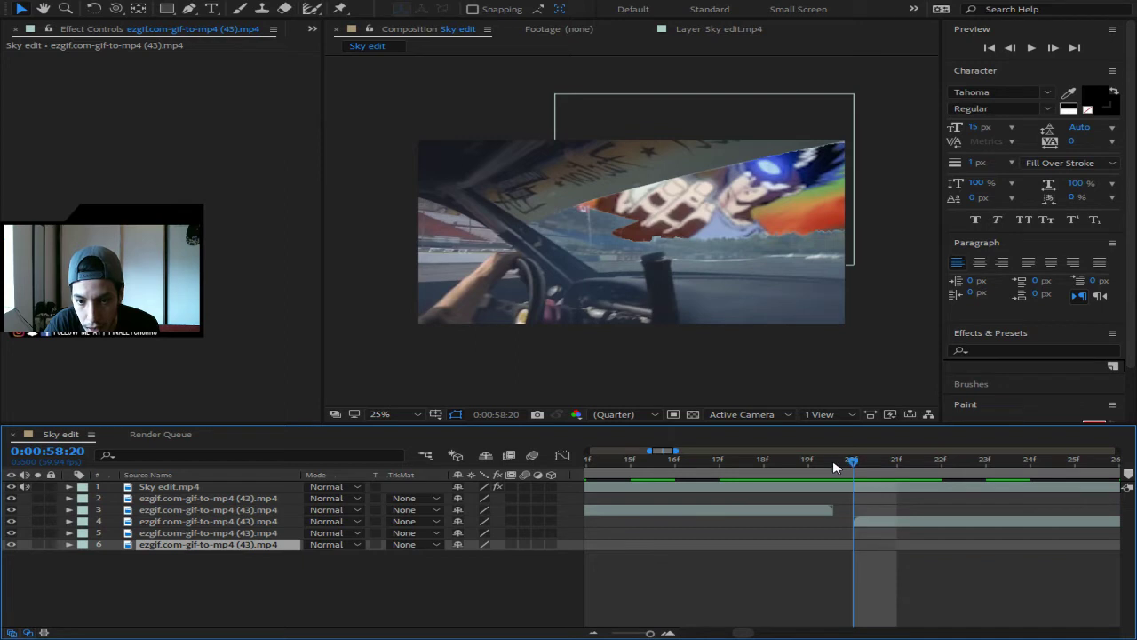
{"action": "left_click_drag", "start_coordinate": [854, 462], "coordinate": [823, 467]}
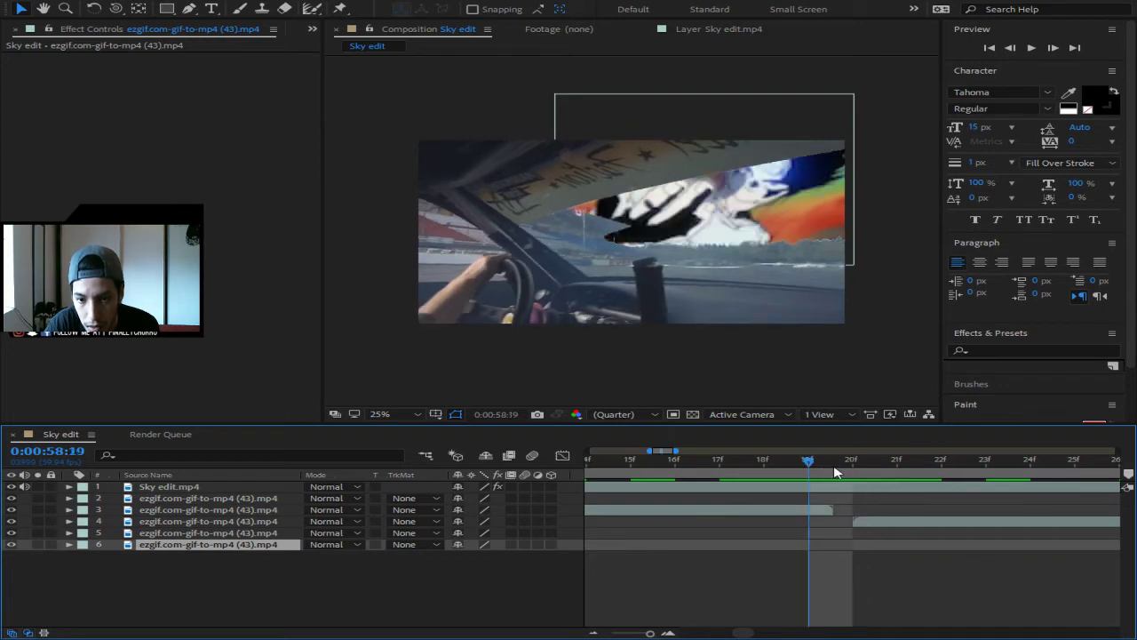
- Start layer 4 at 0:00:58:19 and slide layers 5 and 6 to follow without gaps
{"action": "left_click", "coordinate": [870, 524]}
{"action": "key", "text": "["}
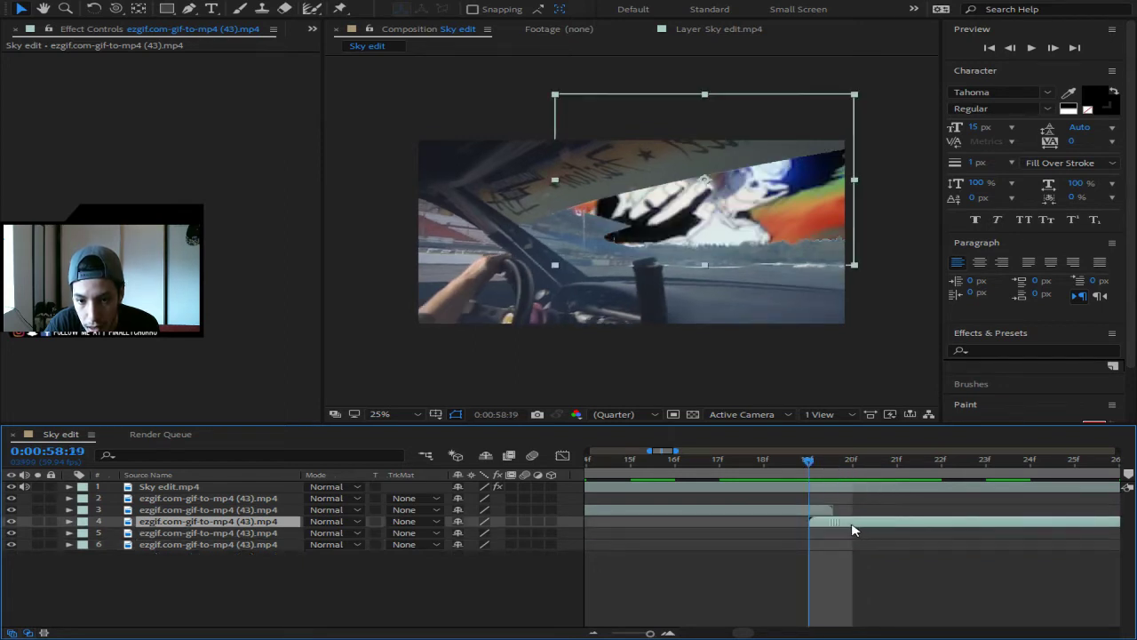
{"action": "key", "text": "Page_Down"}
{"action": "key", "text": "Page_Down"}
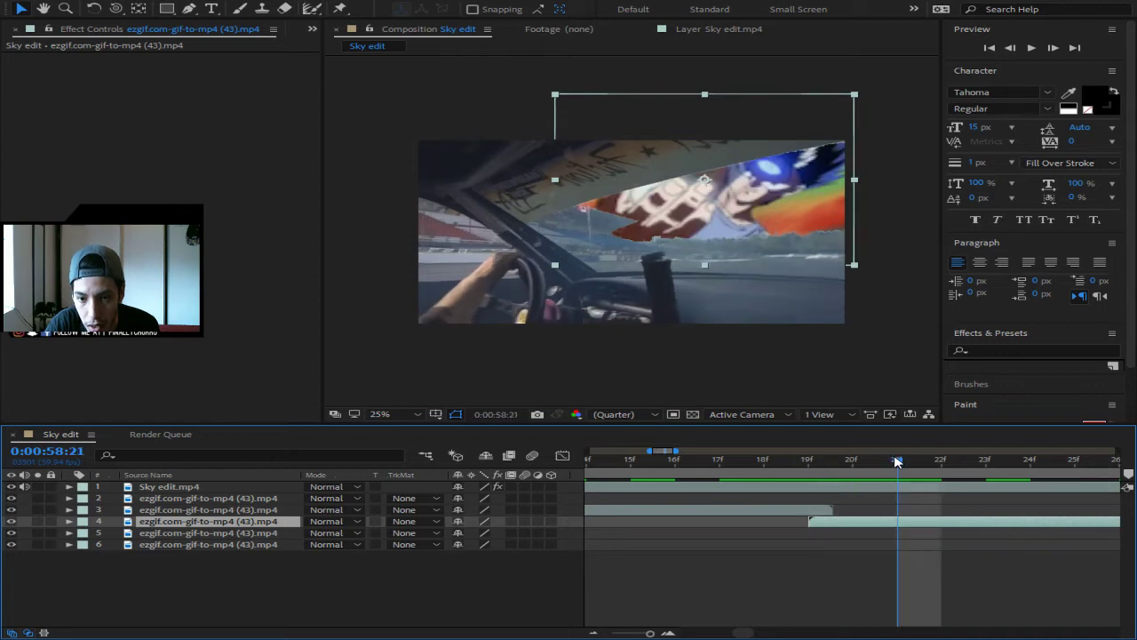
{"action": "left_click_drag", "start_coordinate": [897, 460], "coordinate": [932, 505]}
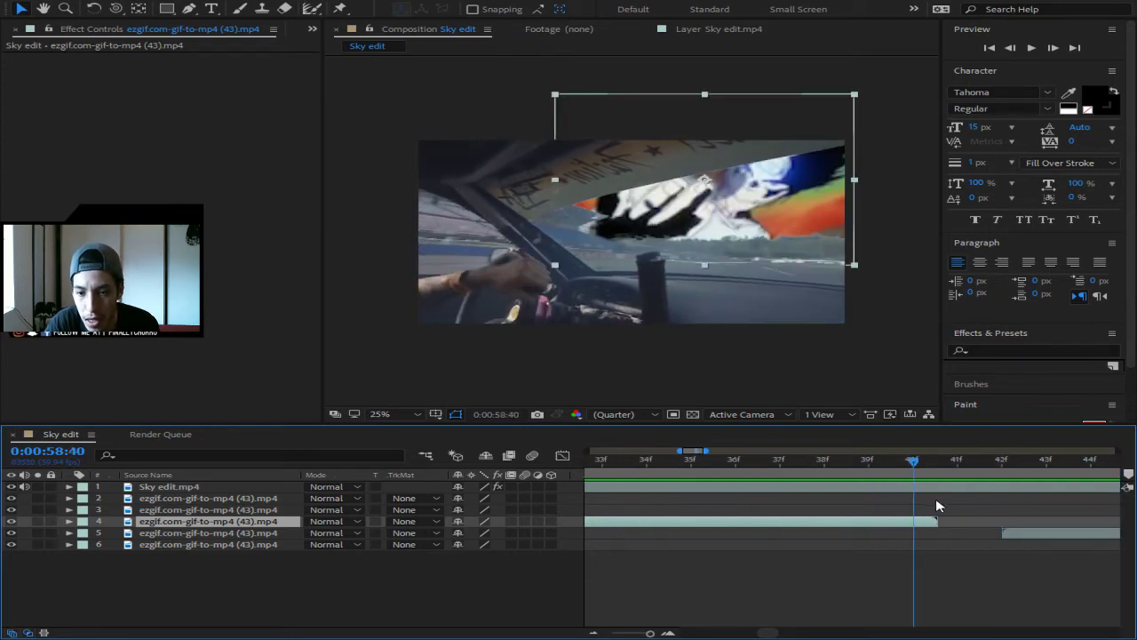
{"action": "left_click_drag", "start_coordinate": [999, 534], "coordinate": [936, 542]}
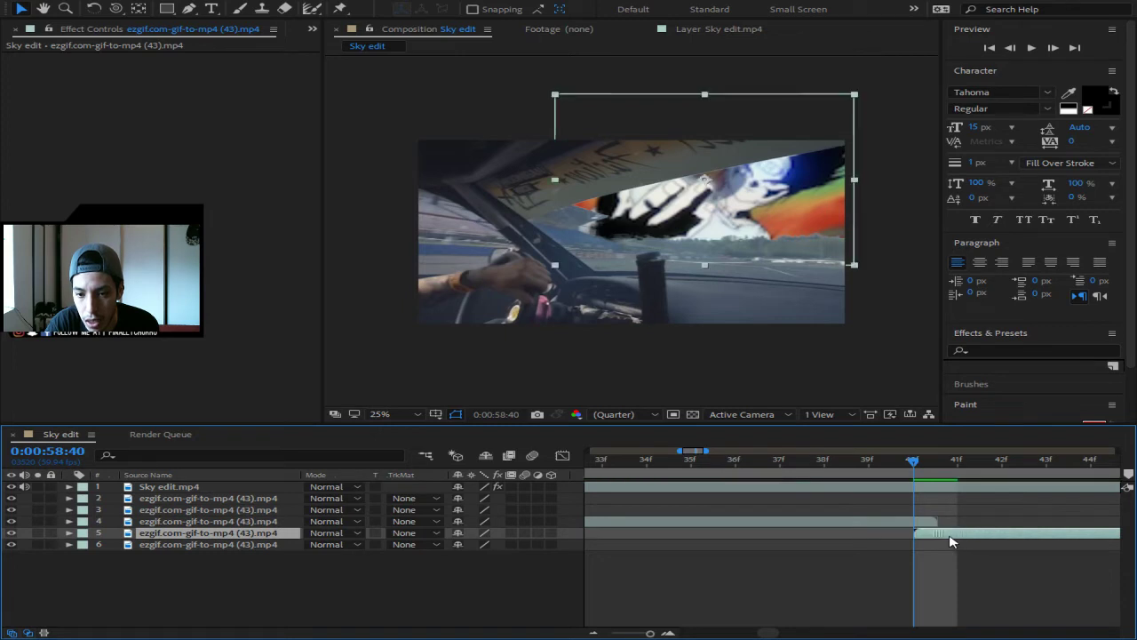
{"action": "left_click_drag", "start_coordinate": [918, 462], "coordinate": [1123, 502]}
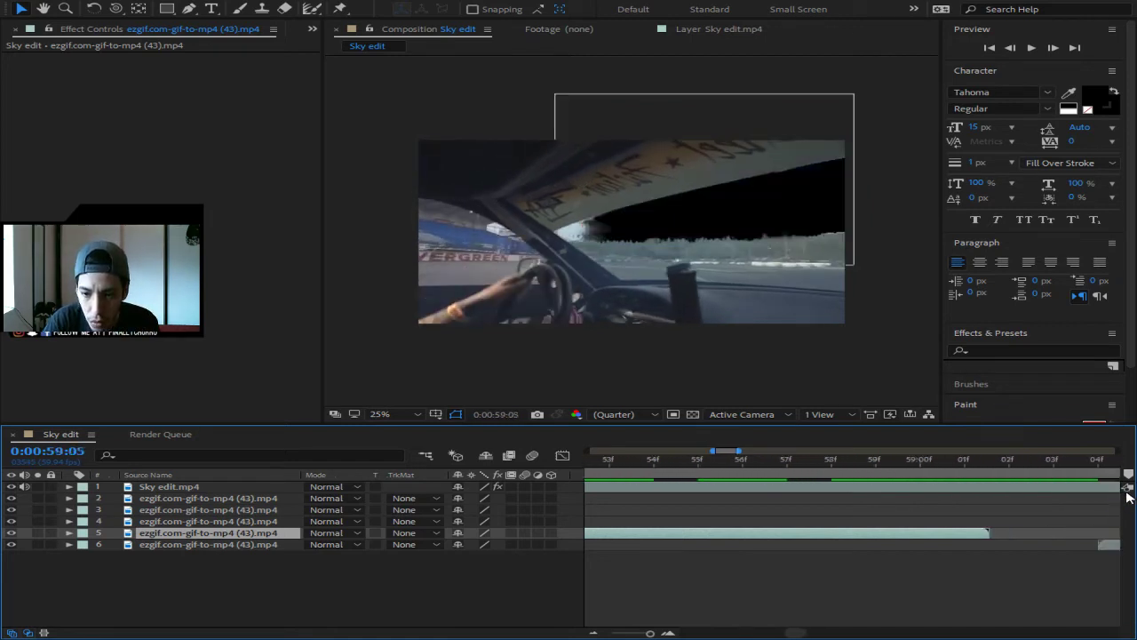
{"action": "left_click_drag", "start_coordinate": [1057, 543], "coordinate": [942, 554]}
{"action": "left_click_drag", "start_coordinate": [920, 461], "coordinate": [1061, 547]}
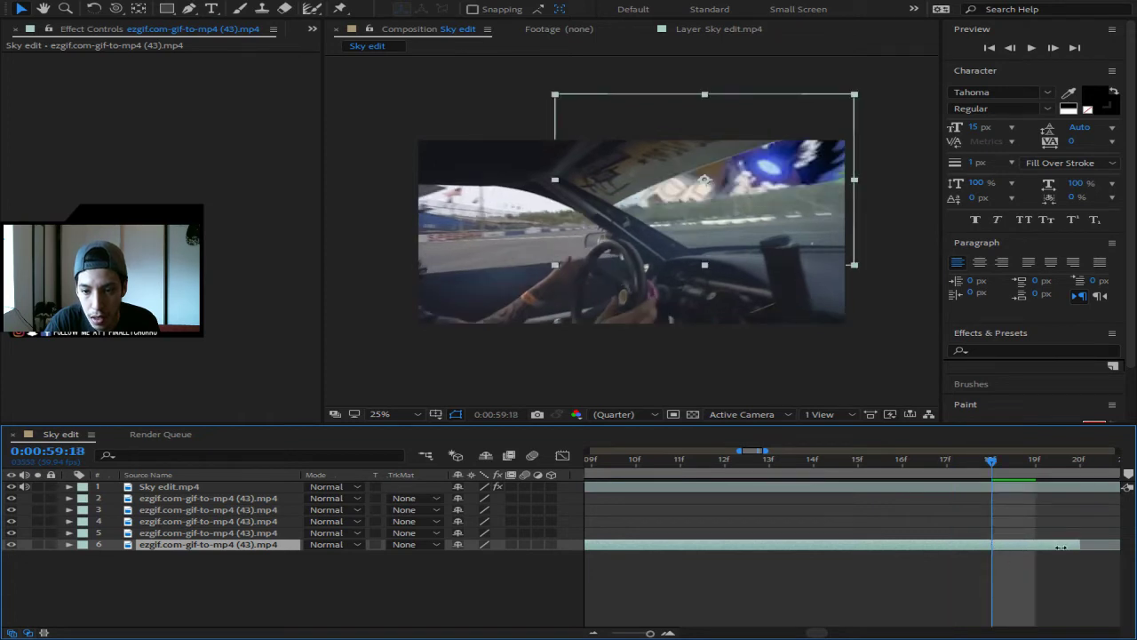
{"action": "left_click_drag", "start_coordinate": [988, 462], "coordinate": [863, 509]}
- Check the earlier GIF join around 0:00:57:57
{"action": "left_click_drag", "start_coordinate": [822, 635], "coordinate": [713, 638]}
{"action": "left_click", "coordinate": [851, 460]}
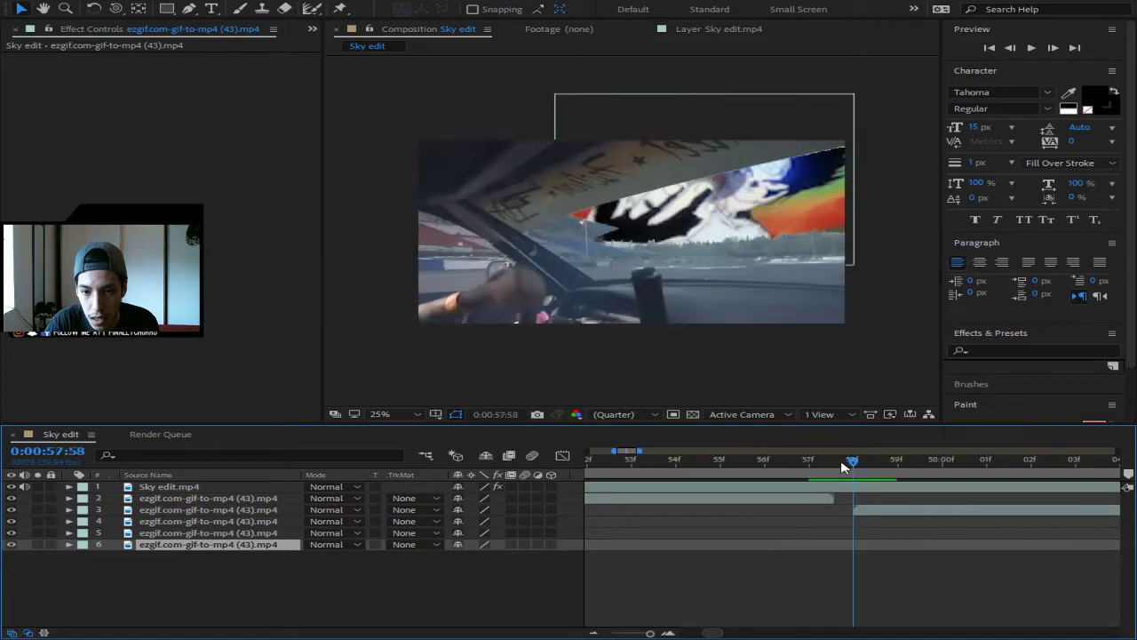
{"action": "left_click_drag", "start_coordinate": [834, 464], "coordinate": [830, 466]}
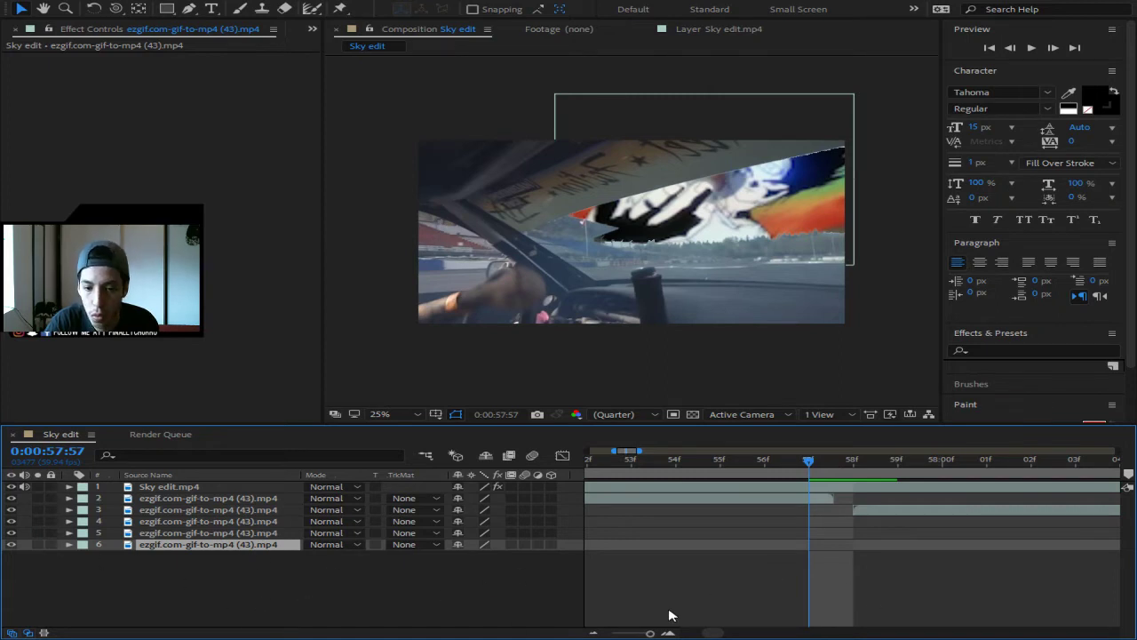
- Select GIF layers 3–6 and snap them to start at the current time
{"action": "left_click_drag", "start_coordinate": [650, 634], "coordinate": [629, 634]}
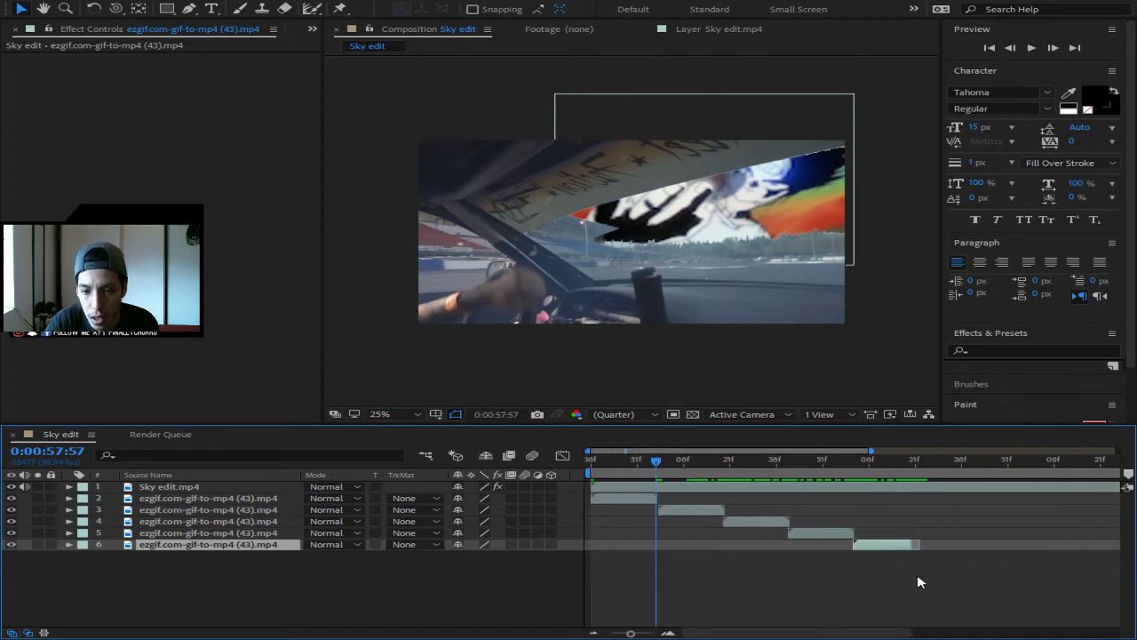
{"action": "left_click_drag", "start_coordinate": [929, 572], "coordinate": [686, 519]}
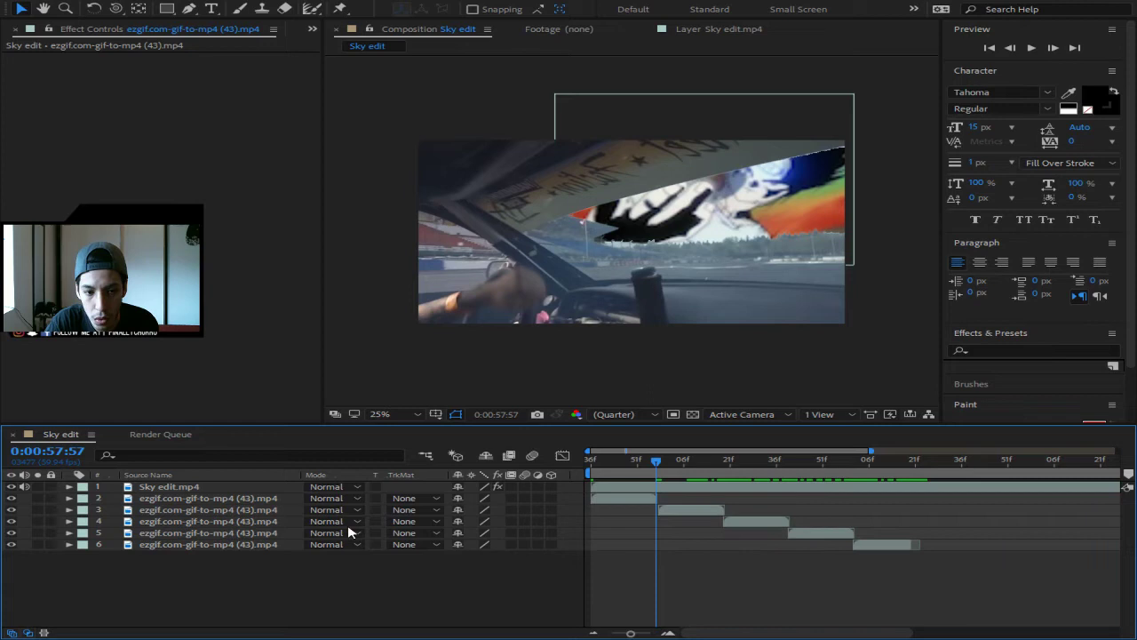
{"action": "left_click", "coordinate": [238, 511]}
{"action": "left_click", "coordinate": [235, 544], "text": "shift"}
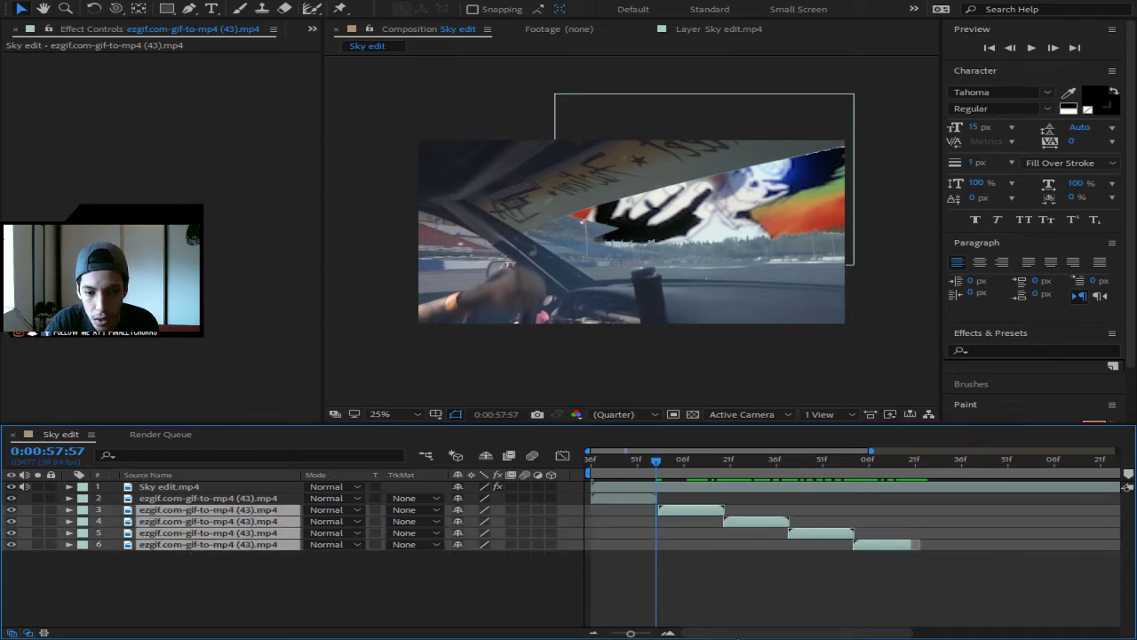
{"action": "mouse_move", "coordinate": [637, 635]}
{"action": "left_mouse_down"}
{"action": "mouse_move", "coordinate": [624, 634]}
{"action": "mouse_move", "coordinate": [649, 635]}
{"action": "left_mouse_up"}
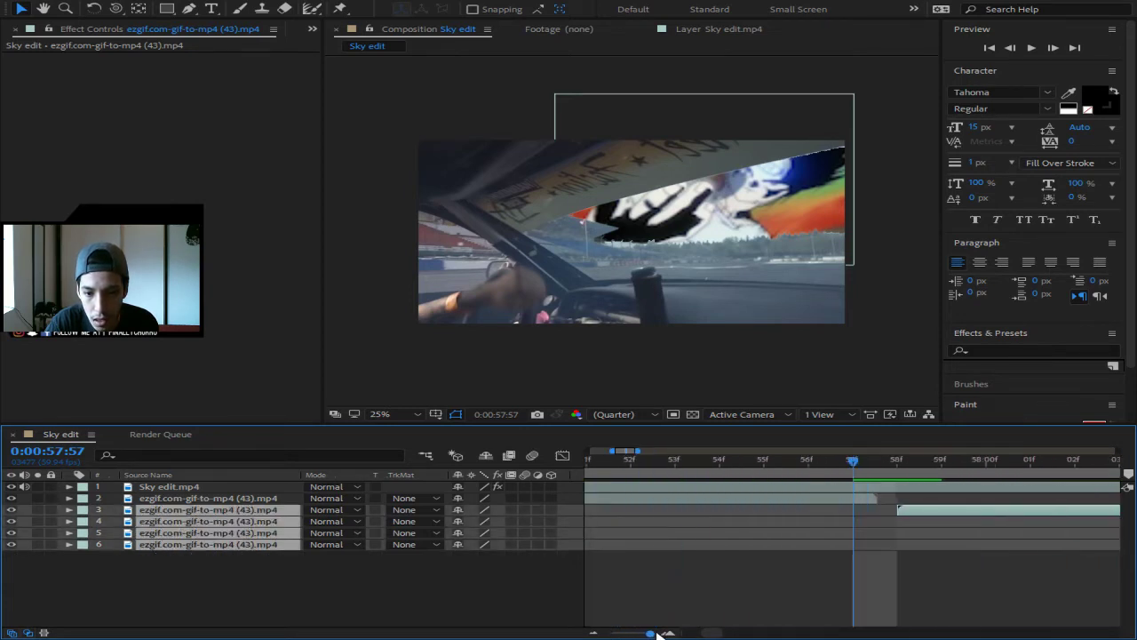
{"action": "left_click_drag", "start_coordinate": [918, 512], "coordinate": [897, 519]}
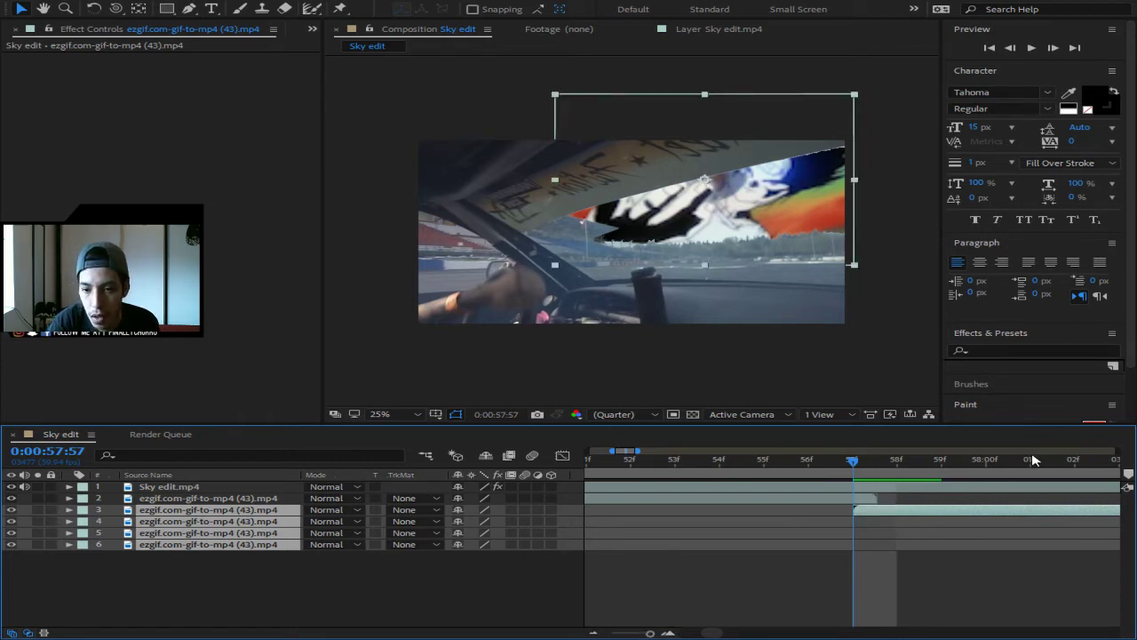
{"action": "left_click_drag", "start_coordinate": [1036, 460], "coordinate": [1126, 487]}
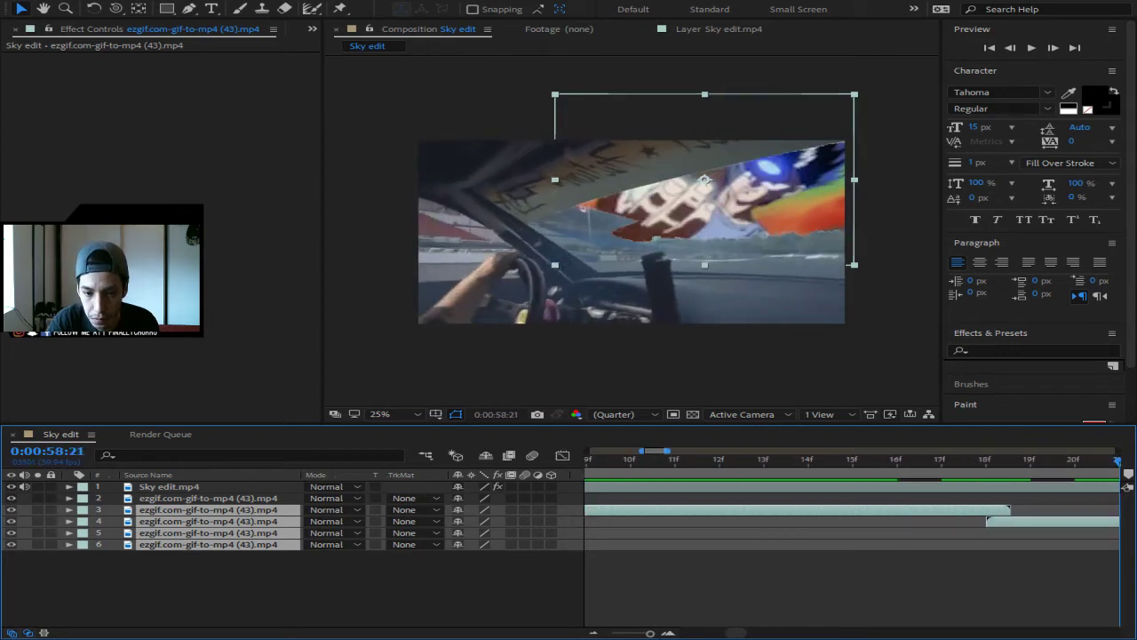
- Extend the last GIF clip's out-point to 0:00:59:20
{"action": "mouse_move", "coordinate": [647, 634]}
{"action": "left_mouse_down"}
{"action": "mouse_move", "coordinate": [631, 633]}
{"action": "mouse_move", "coordinate": [668, 635]}
{"action": "left_mouse_up"}
{"action": "left_click", "coordinate": [1005, 461]}
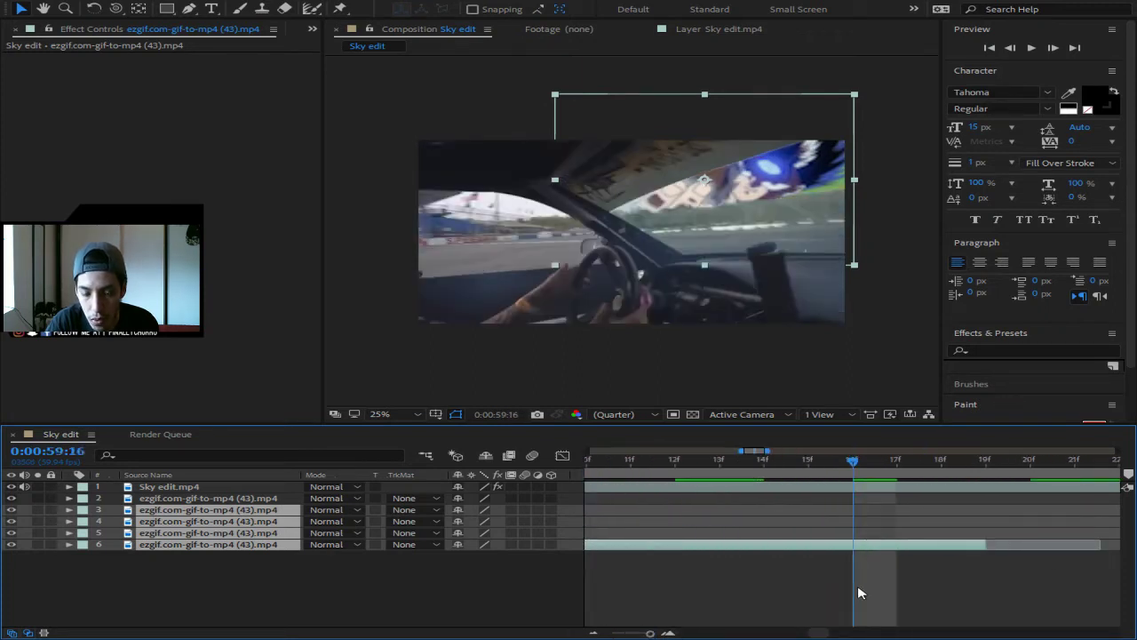
{"action": "left_click_drag", "start_coordinate": [867, 462], "coordinate": [973, 473]}
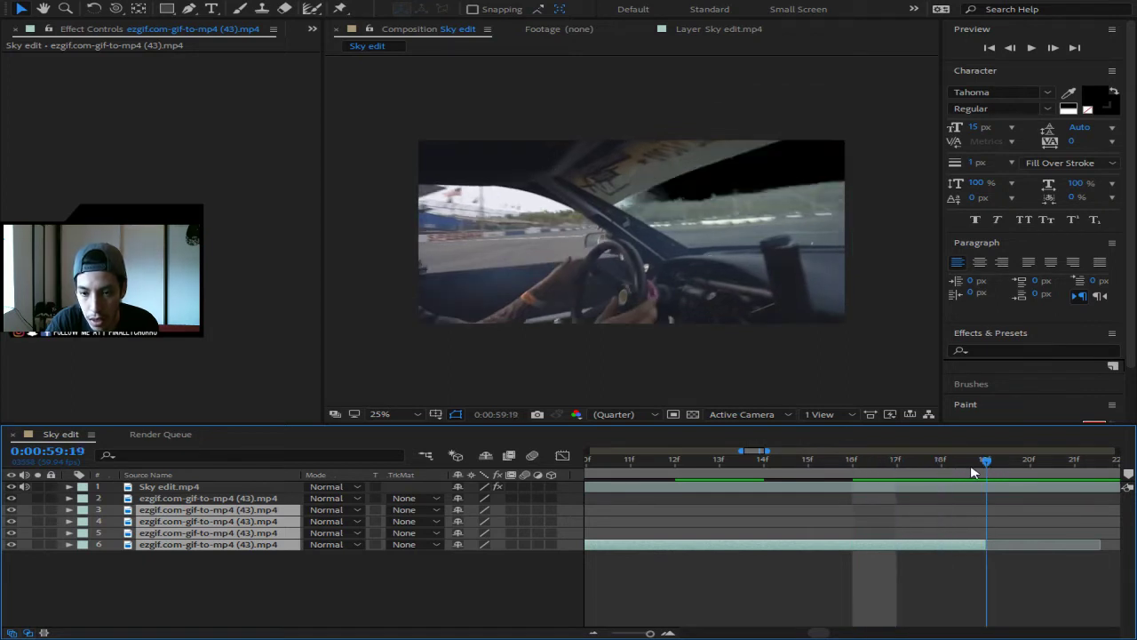
{"action": "left_click", "coordinate": [1024, 469]}
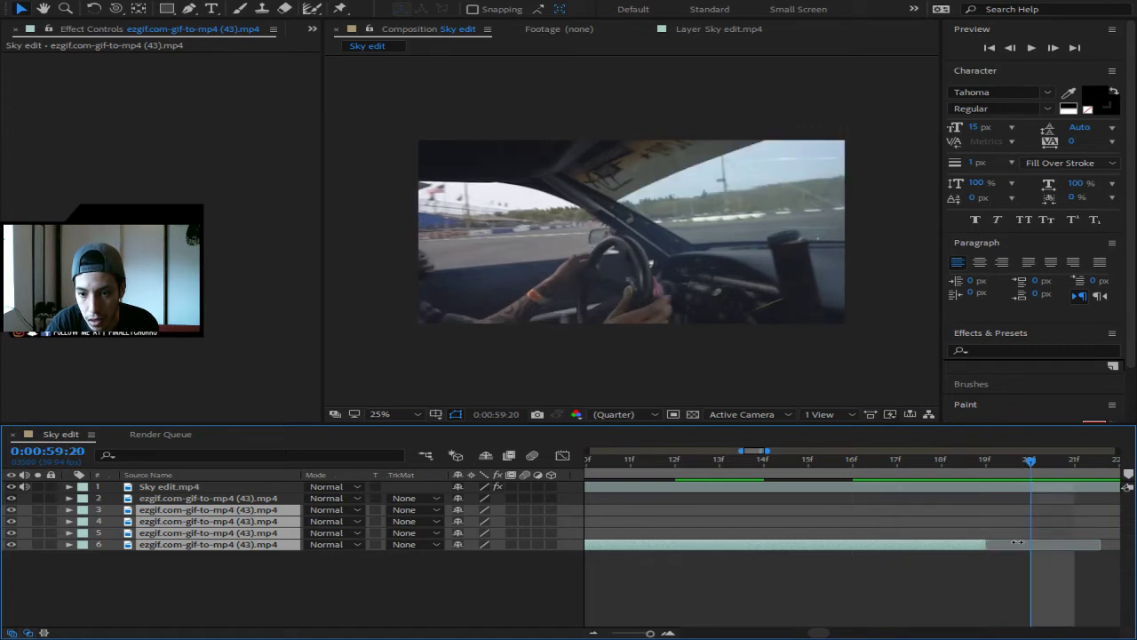
{"action": "left_click_drag", "start_coordinate": [1017, 541], "coordinate": [1029, 543]}
{"action": "left_click", "coordinate": [999, 462]}
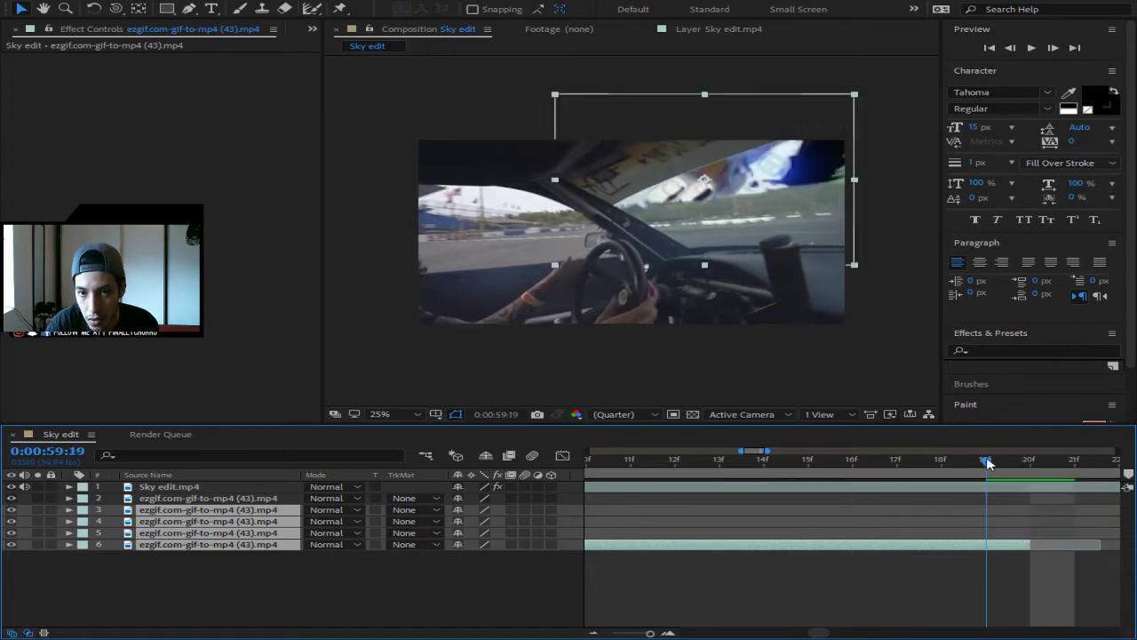
{"action": "left_click", "coordinate": [1028, 462]}
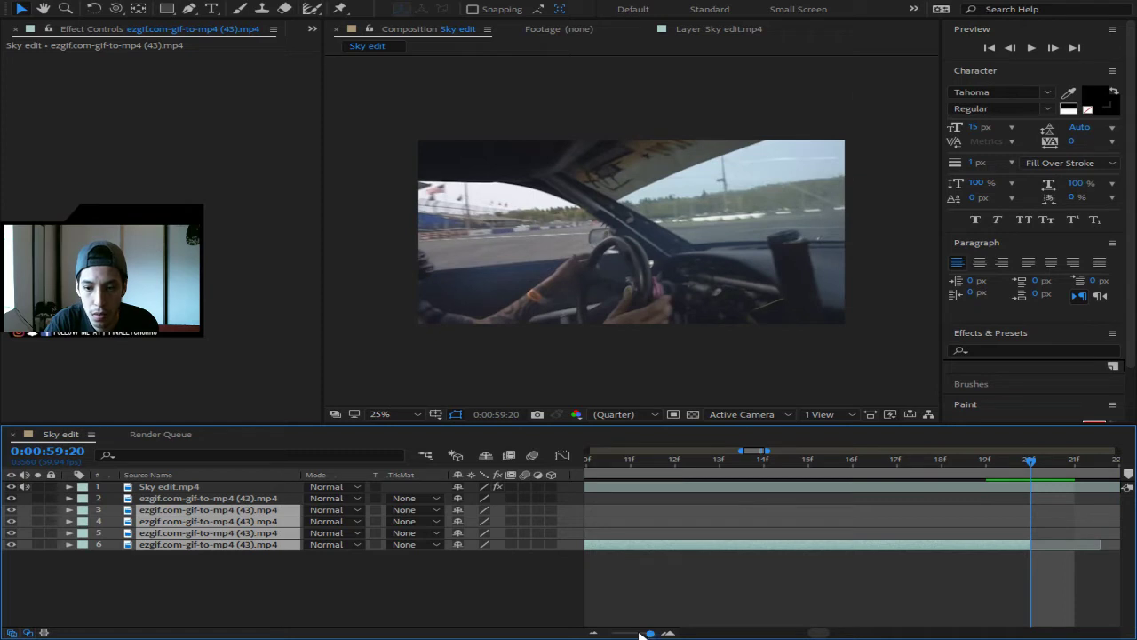
{"action": "left_click_drag", "start_coordinate": [646, 634], "coordinate": [601, 636]}
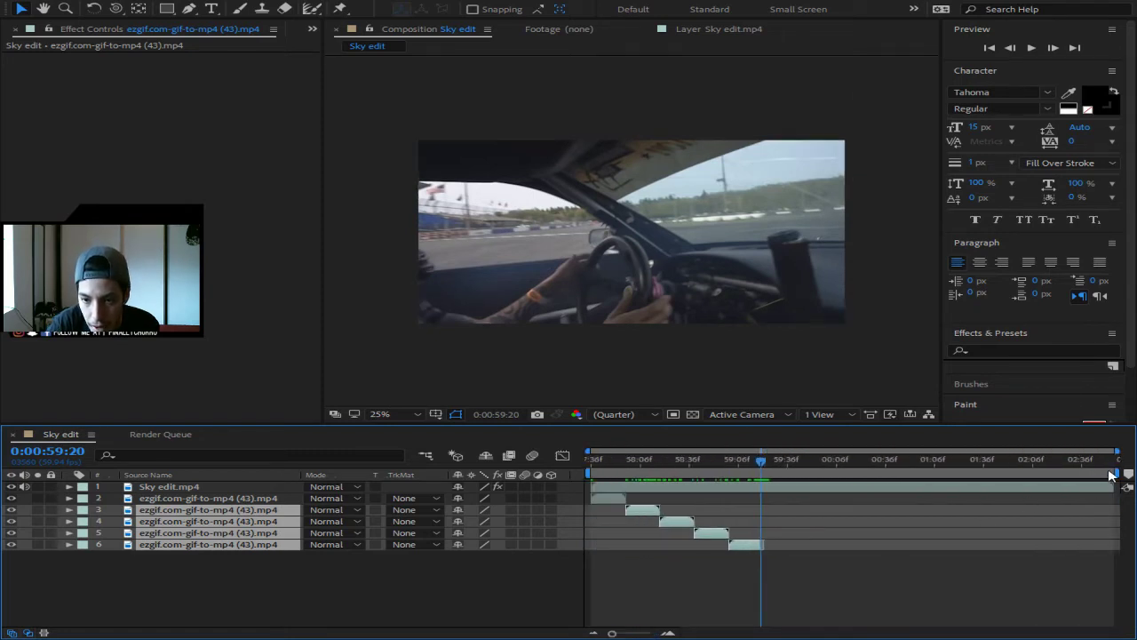
- Trim the work area to end at 0:00:59:20 and queue Sky edit as a Lossless AVI render
{"action": "left_click_drag", "start_coordinate": [1119, 470], "coordinate": [773, 472]}
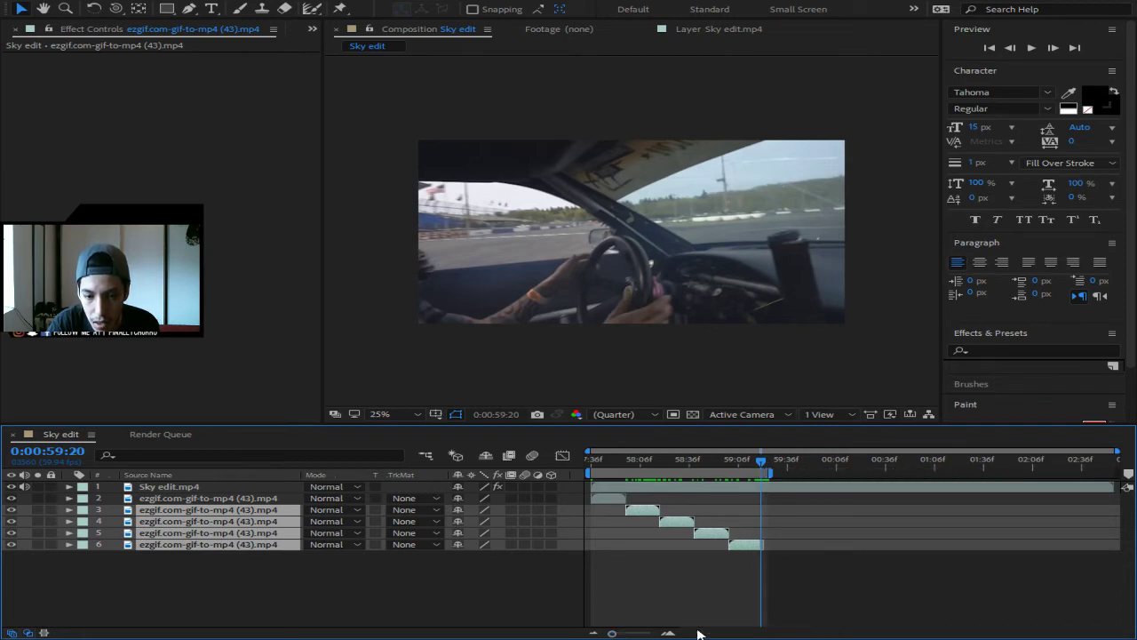
{"action": "left_click_drag", "start_coordinate": [619, 632], "coordinate": [656, 633]}
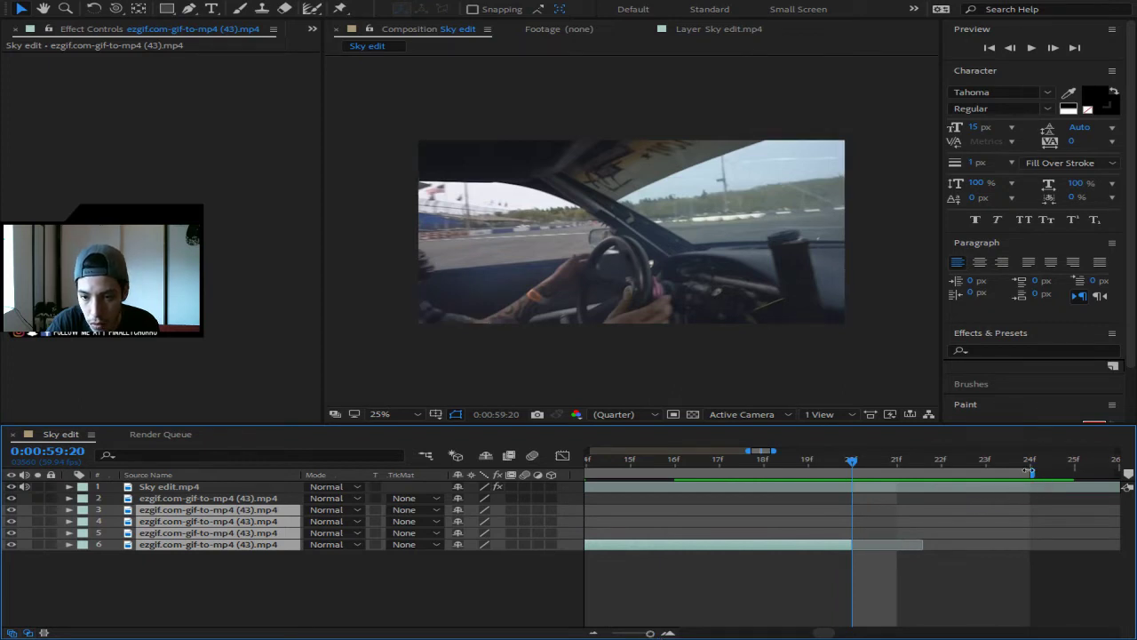
{"action": "left_click_drag", "start_coordinate": [1032, 471], "coordinate": [852, 471]}
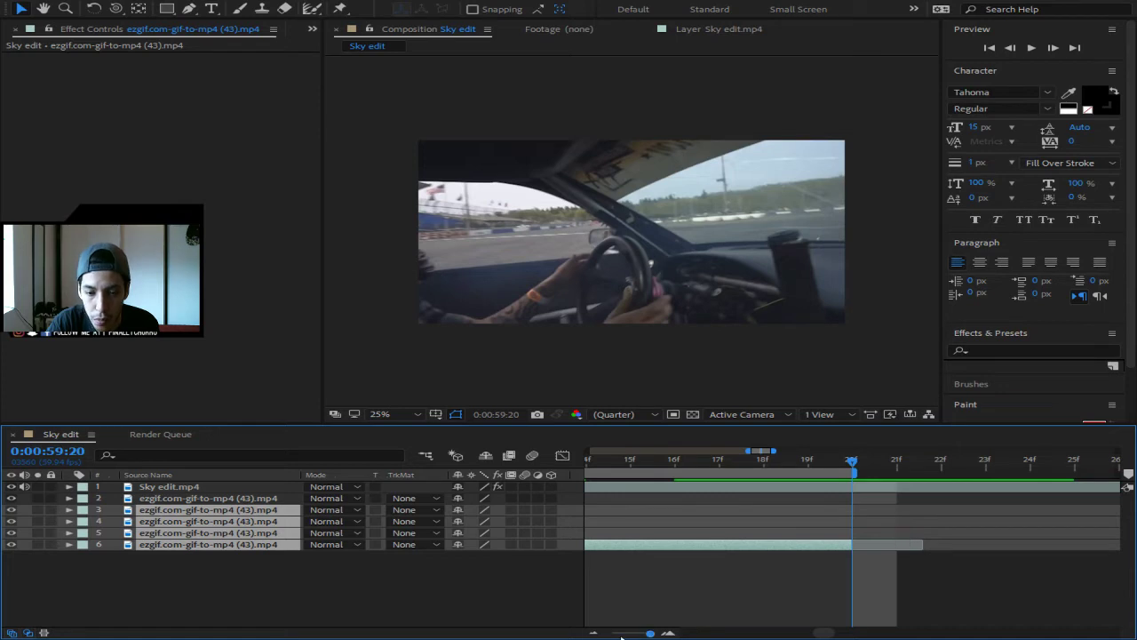
{"action": "left_click_drag", "start_coordinate": [651, 633], "coordinate": [611, 632]}
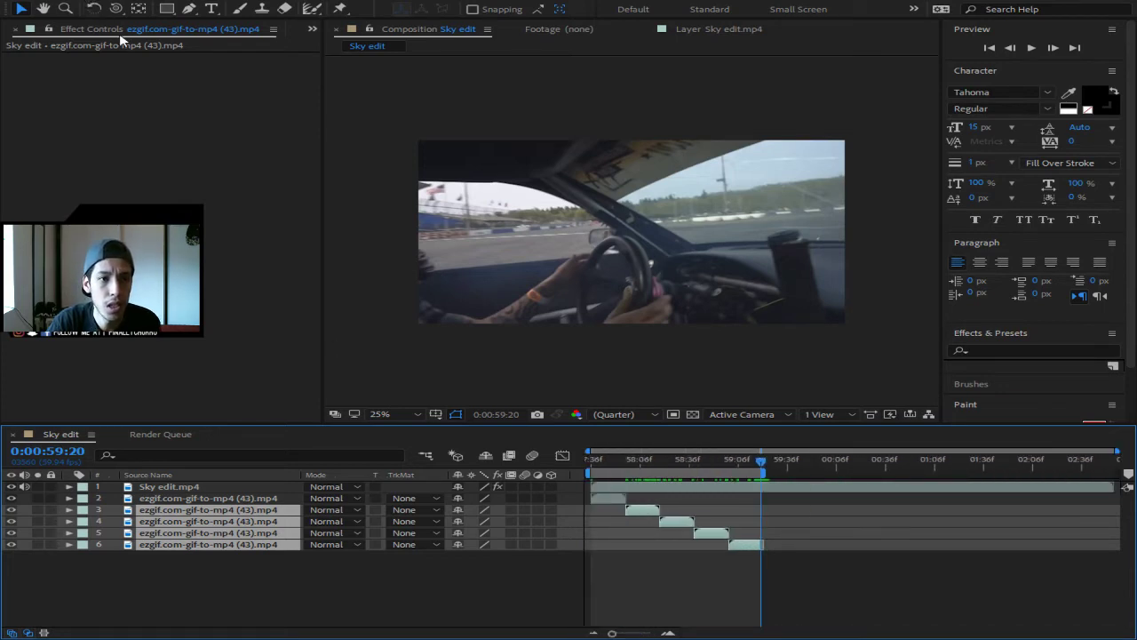
{"action": "key", "text": "ctrl+m"}
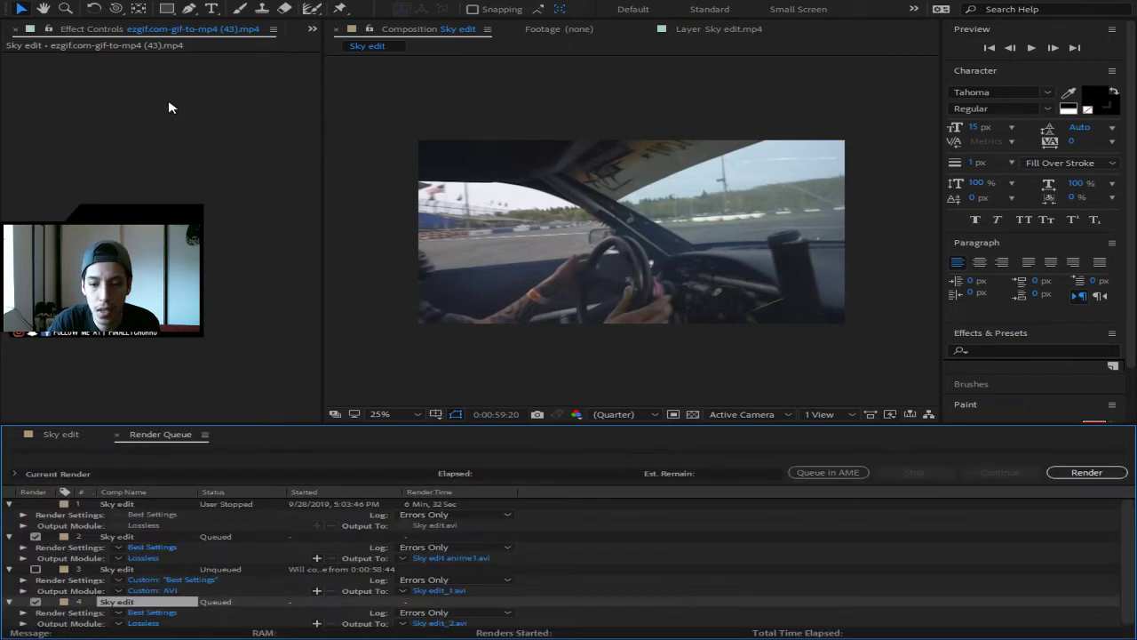
- Point the new render's output to Sky edit.avi and uncheck the second and third queue items
{"action": "scroll", "coordinate": [473, 586], "scroll_direction": "down", "scroll_amount": 1}
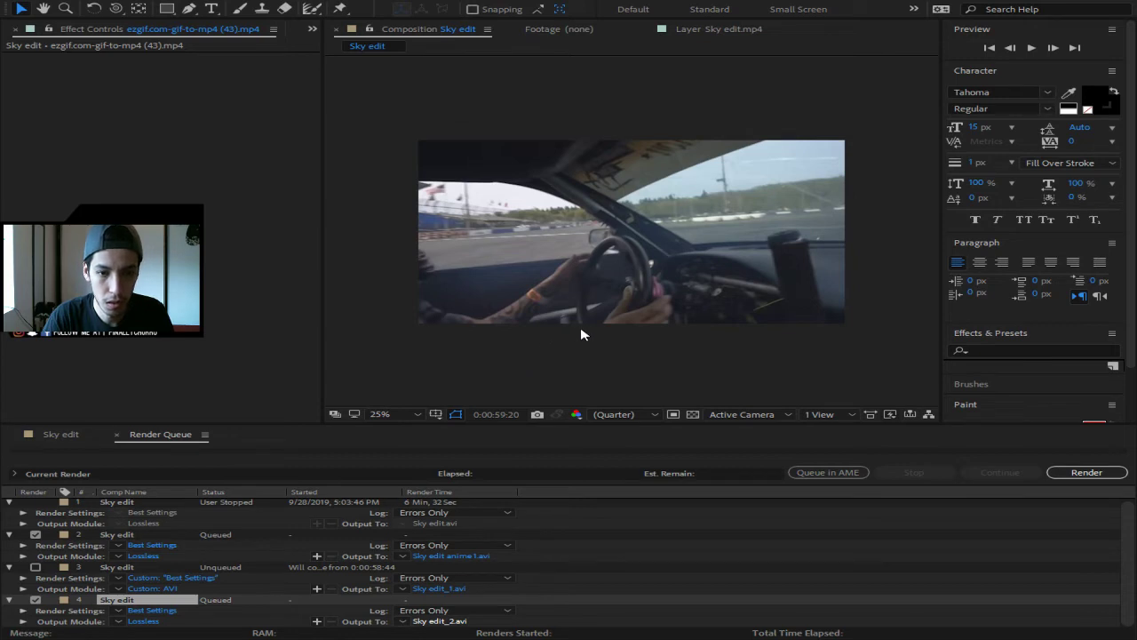
{"action": "left_click", "coordinate": [792, 401]}
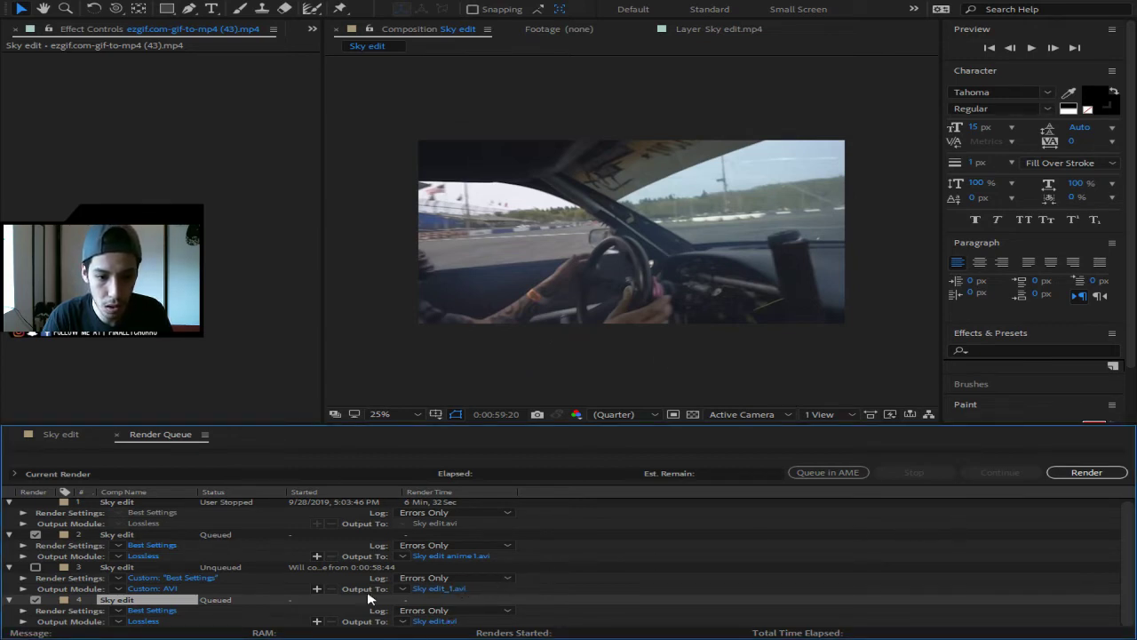
{"action": "left_click", "coordinate": [38, 567]}
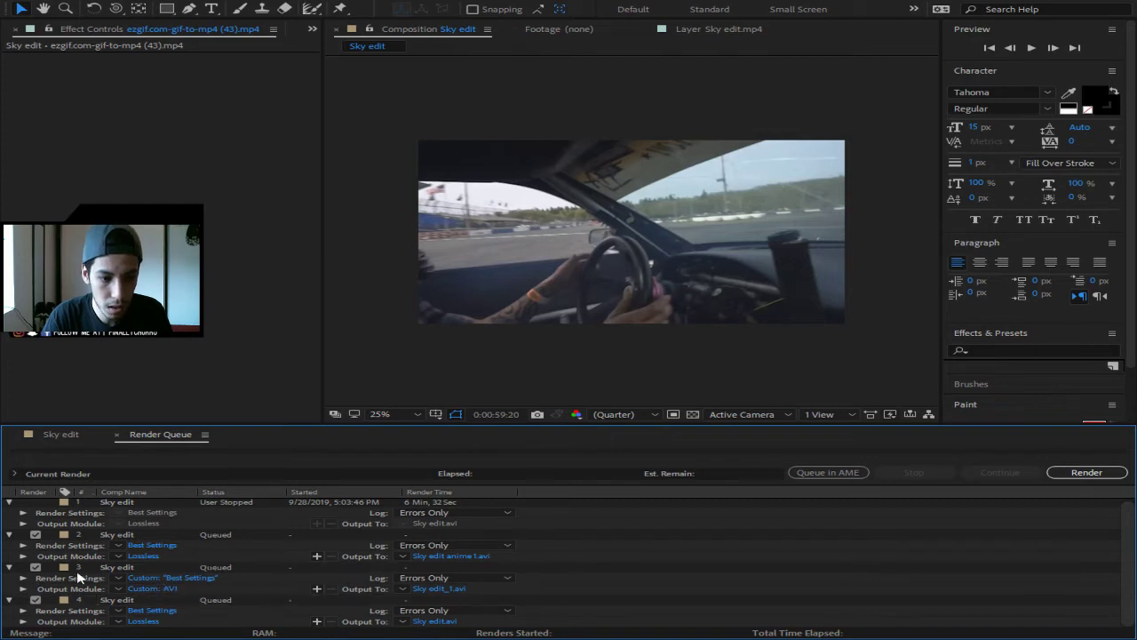
{"action": "left_click", "coordinate": [36, 534]}
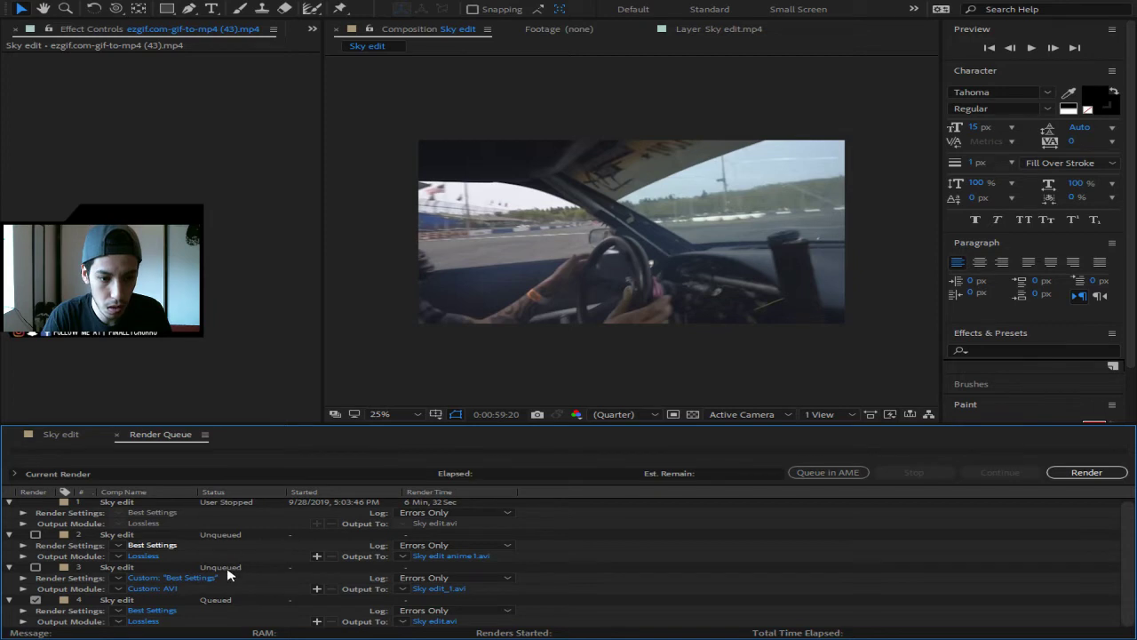
- Review the render settings unchanged, then start rendering the fourth Sky edit item
{"action": "left_click", "coordinate": [144, 621]}
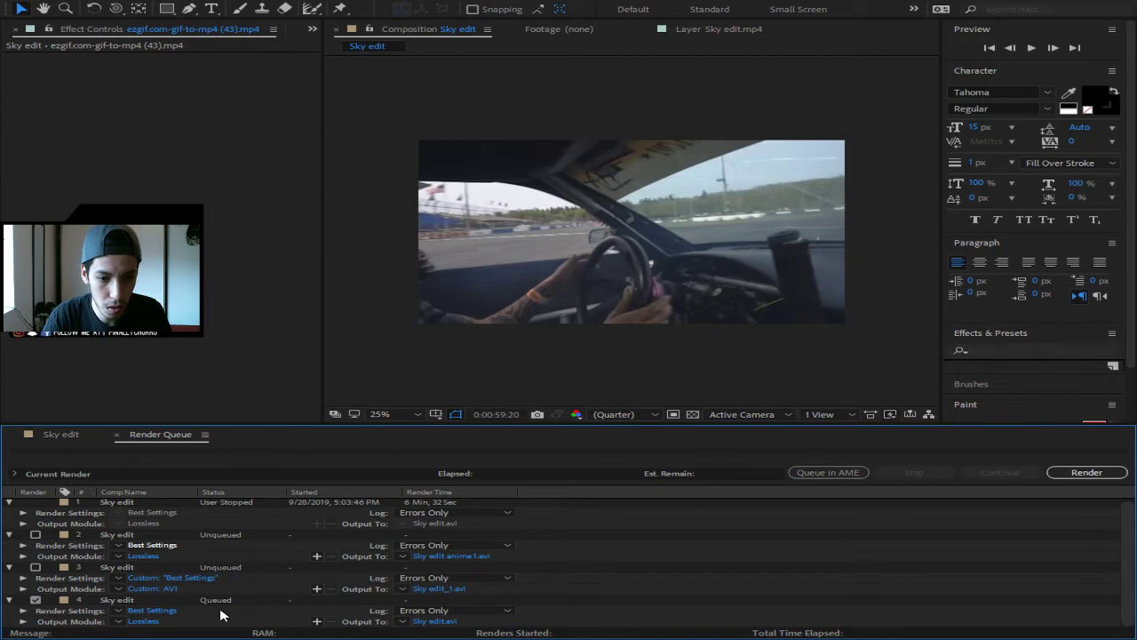
{"action": "left_click", "coordinate": [796, 481]}
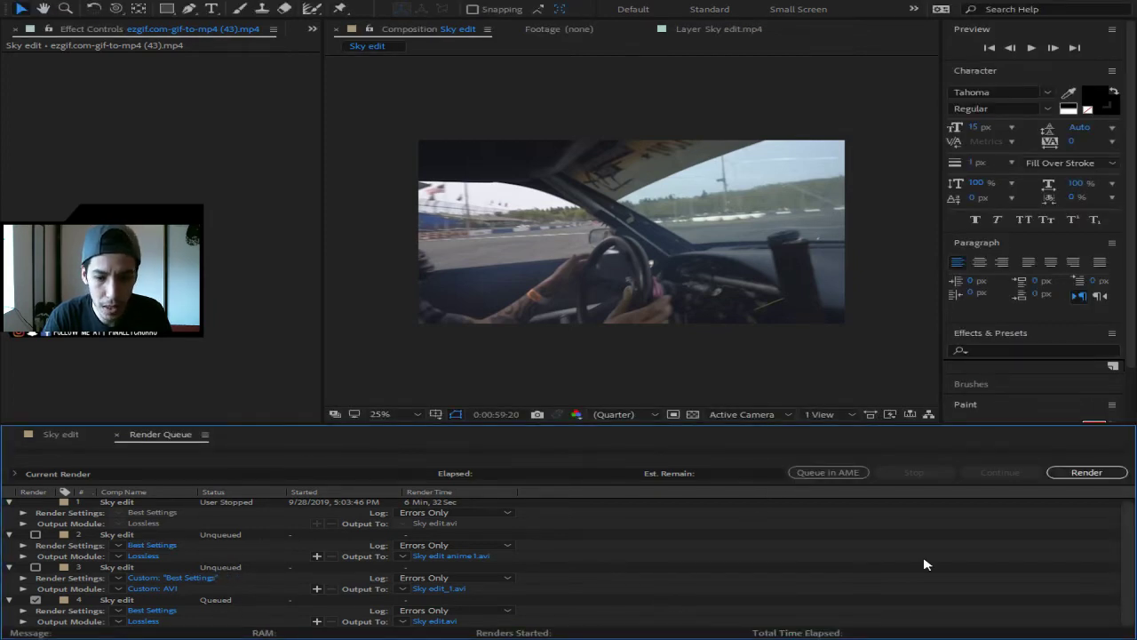
{"action": "left_click", "coordinate": [1101, 473]}
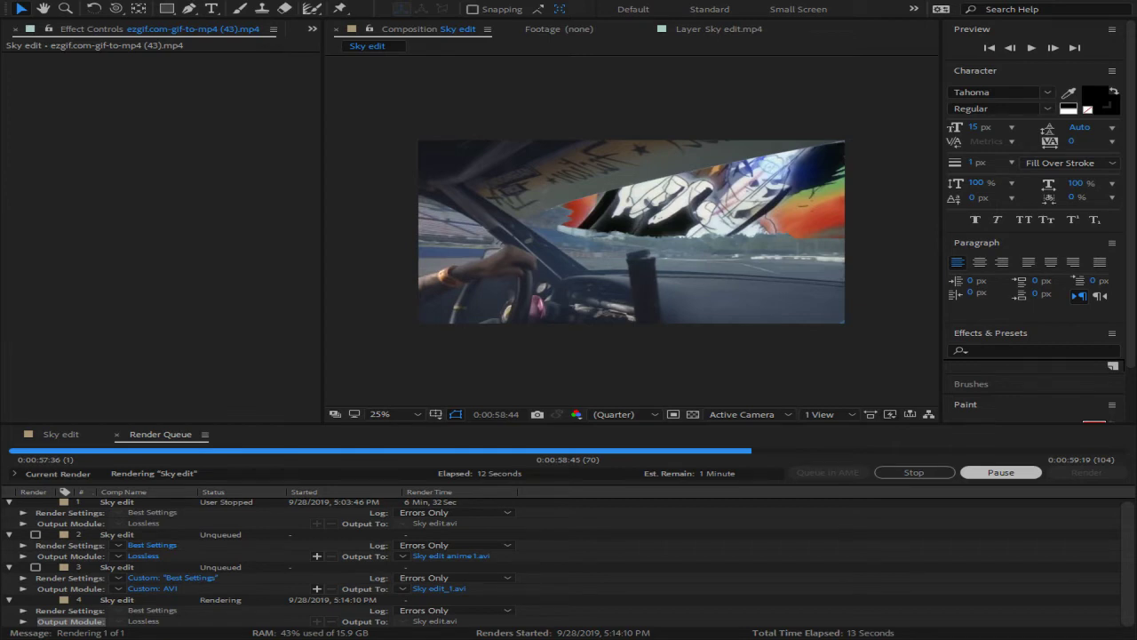
- Let the Sky edit.avi render progress to 0:00:58:45 of 0:00:59:19, frame 70 of 104
{"action": "left_click", "coordinate": [767, 624]}
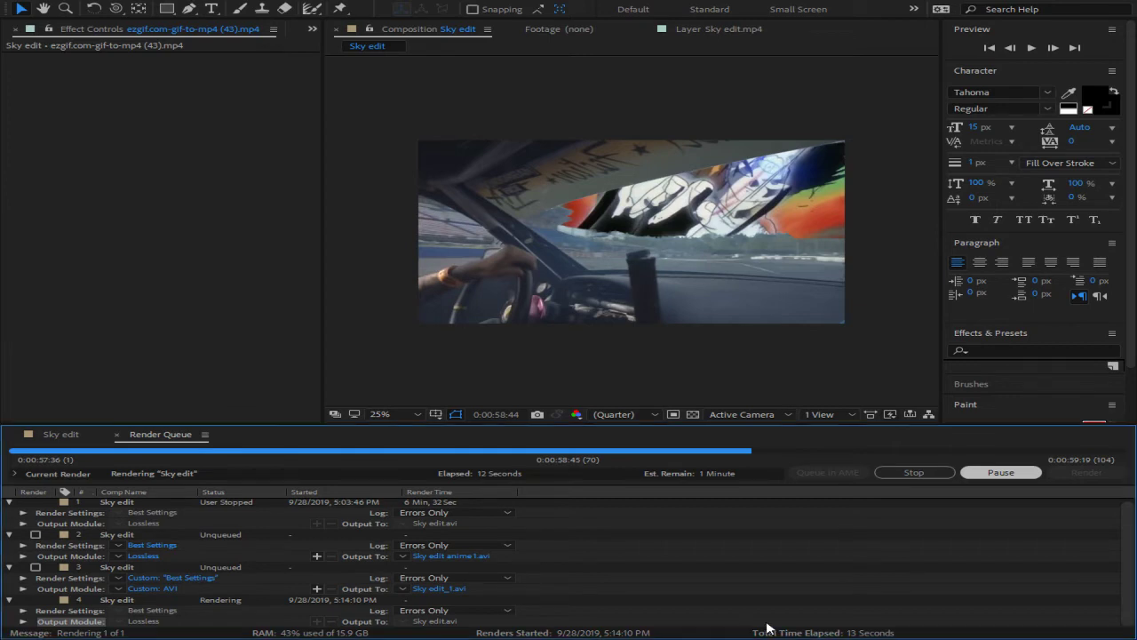
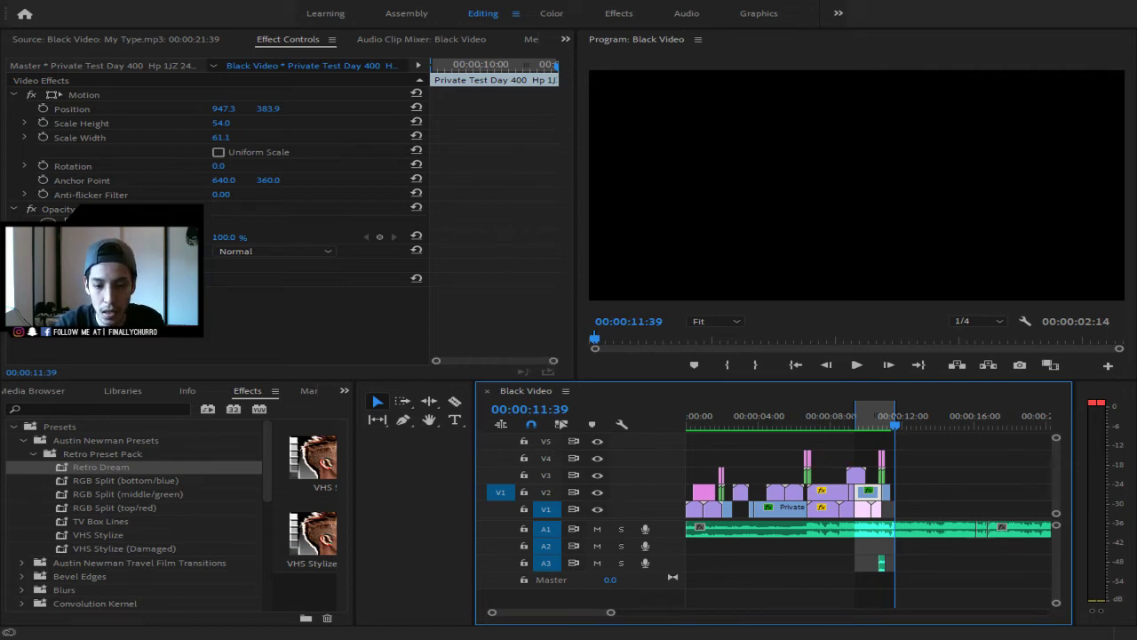
- Scrub the playhead between 3 and 11 seconds to preview the montage footage
{"action": "right_click", "coordinate": [861, 518]}
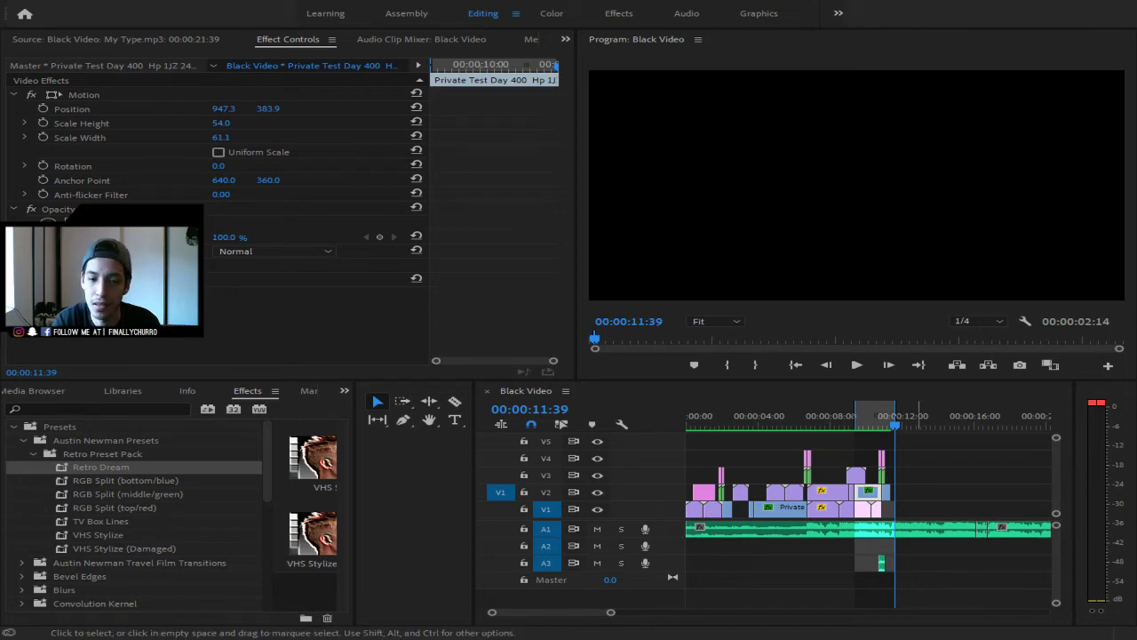
{"action": "left_click", "coordinate": [883, 430]}
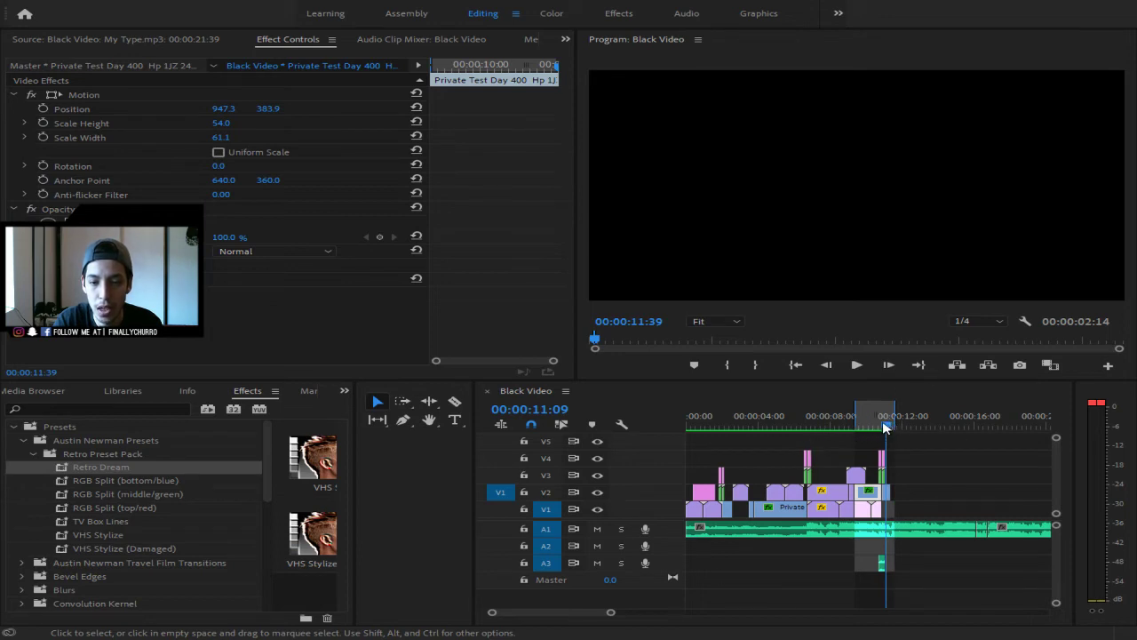
{"action": "left_click", "coordinate": [812, 427]}
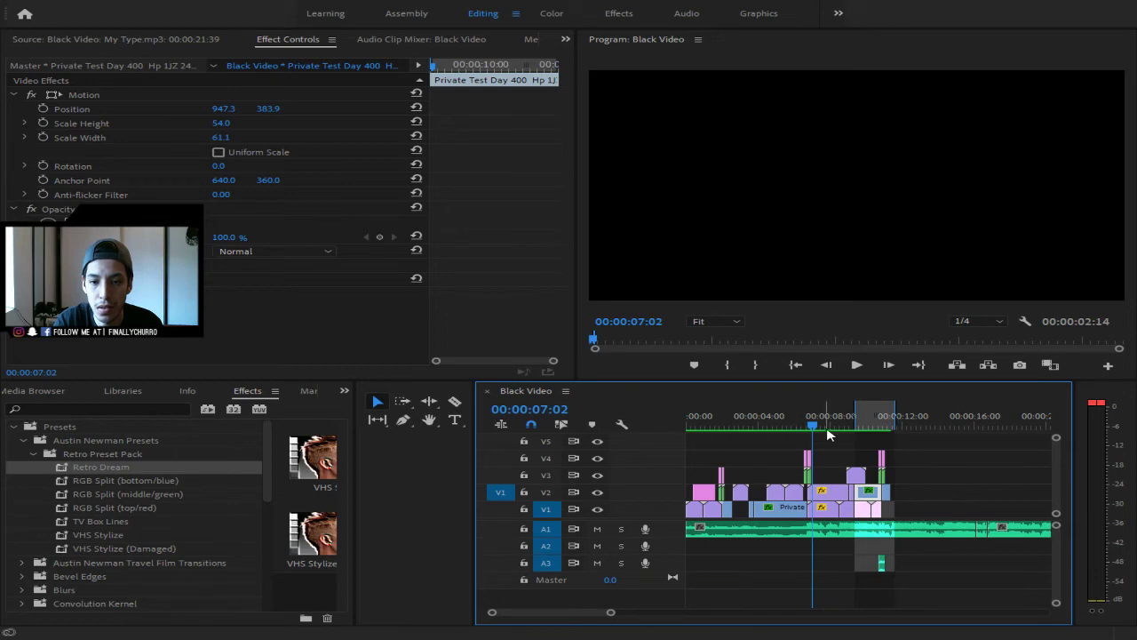
{"action": "mouse_move", "coordinate": [813, 424]}
{"action": "left_mouse_down"}
{"action": "mouse_move", "coordinate": [842, 425]}
{"action": "mouse_move", "coordinate": [826, 432]}
{"action": "left_mouse_up"}
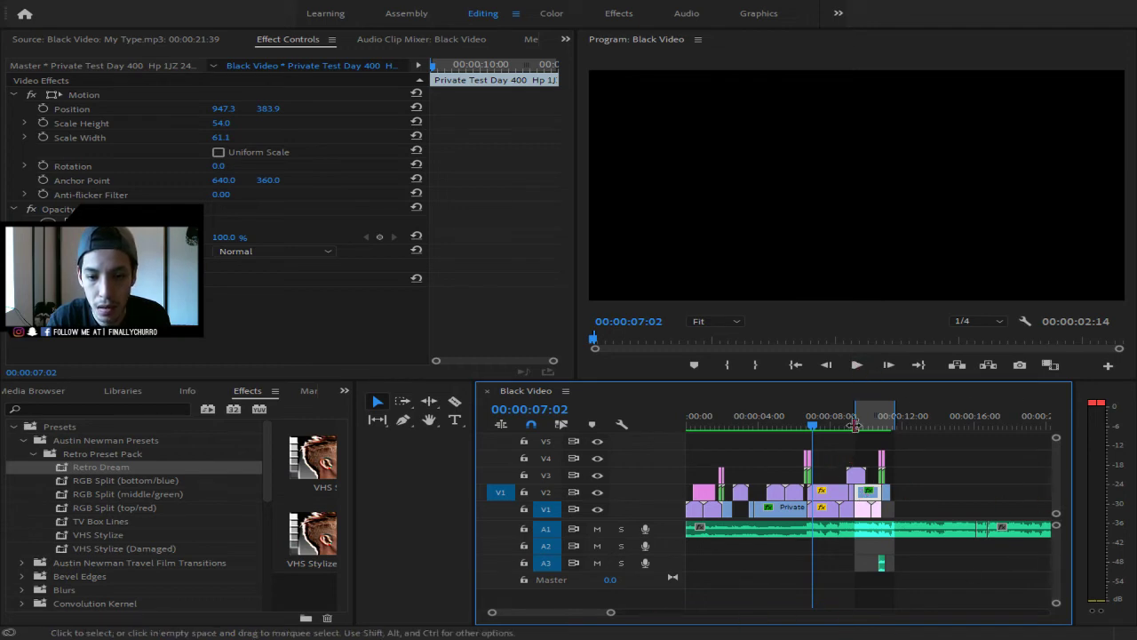
{"action": "left_click_drag", "start_coordinate": [814, 425], "coordinate": [688, 428]}
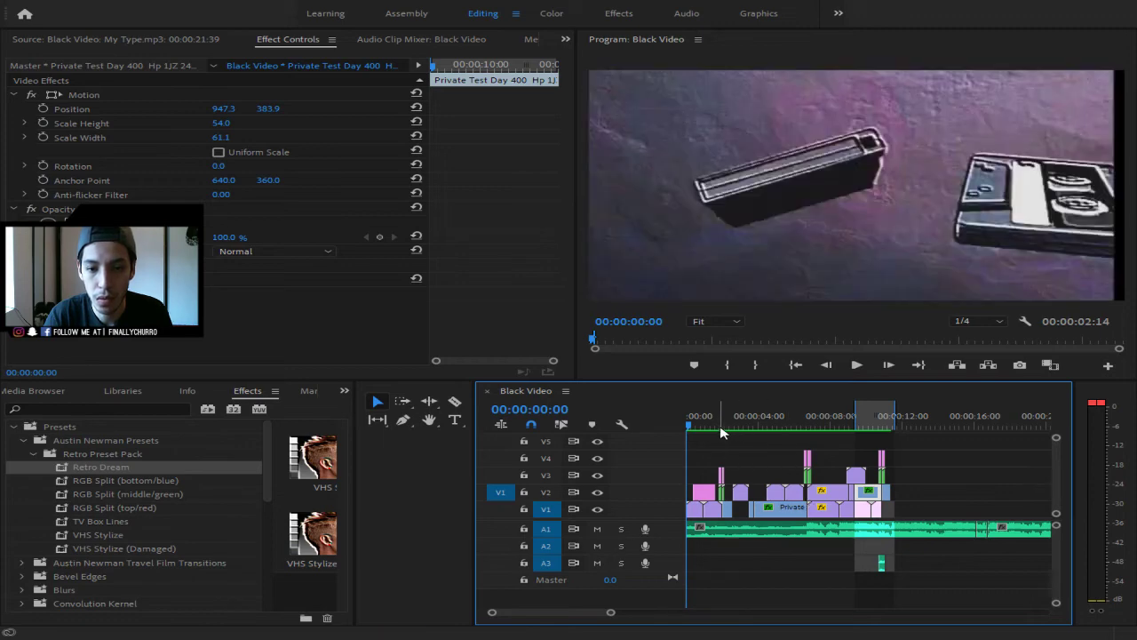
- Play the montage from the beginning, stopping at 00:00:06:40
{"action": "key", "text": "space"}
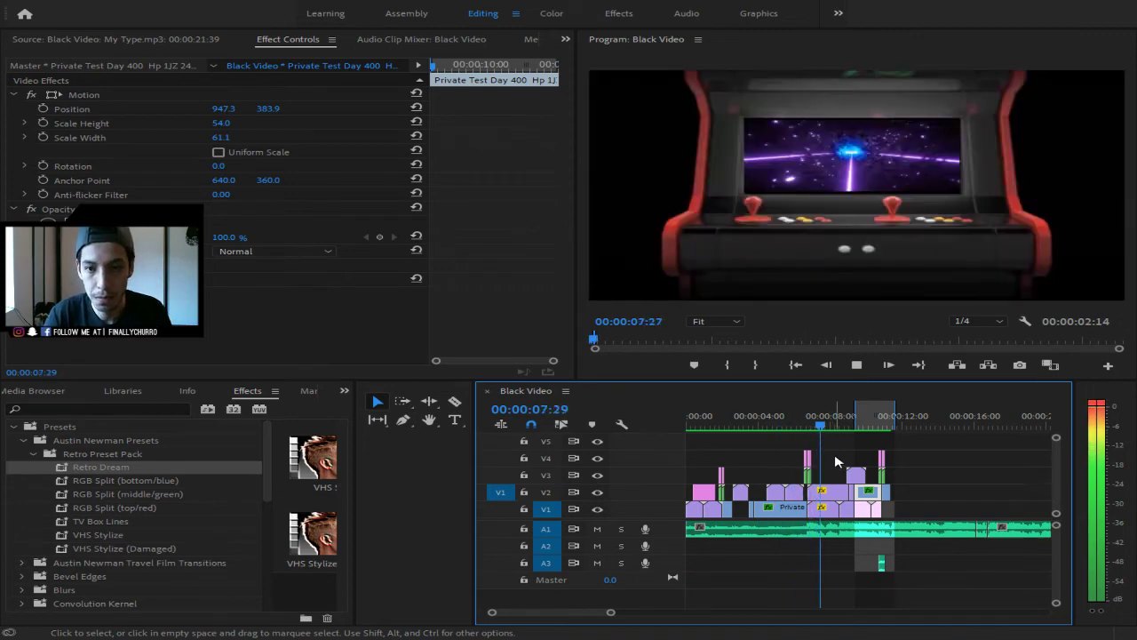
{"action": "left_click", "coordinate": [899, 427]}
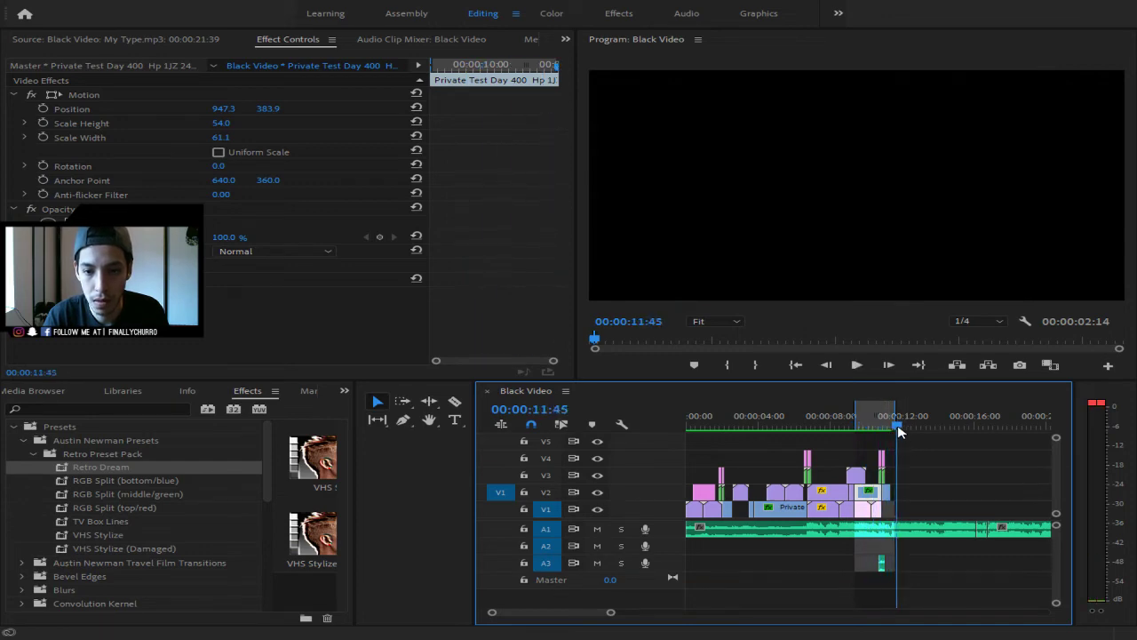
{"action": "key", "text": "space"}
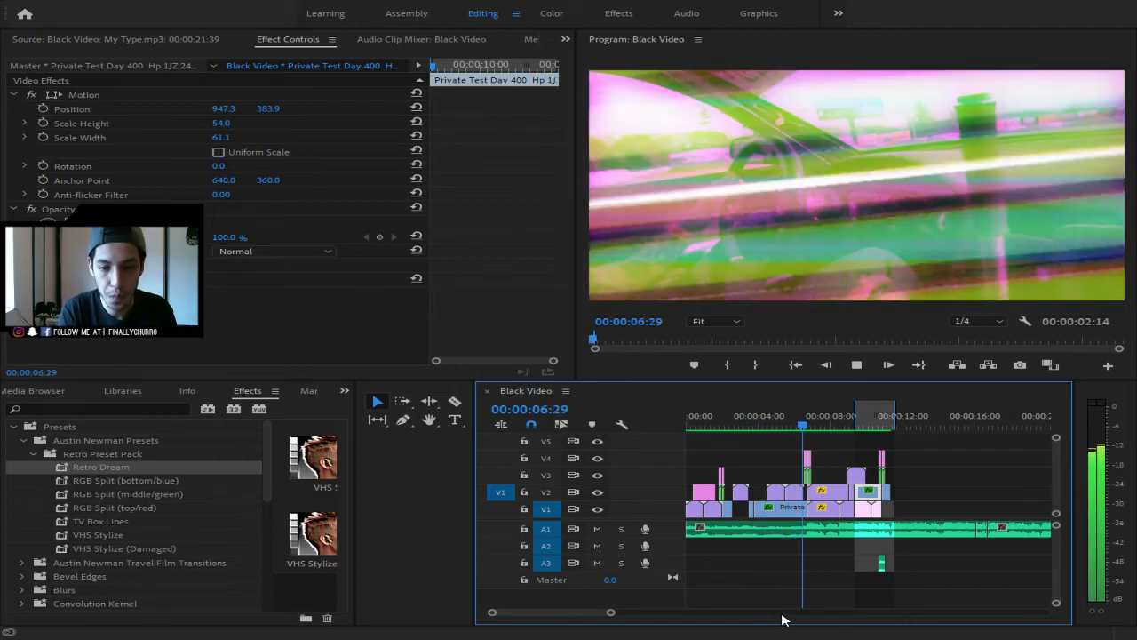
{"action": "key", "text": "space"}
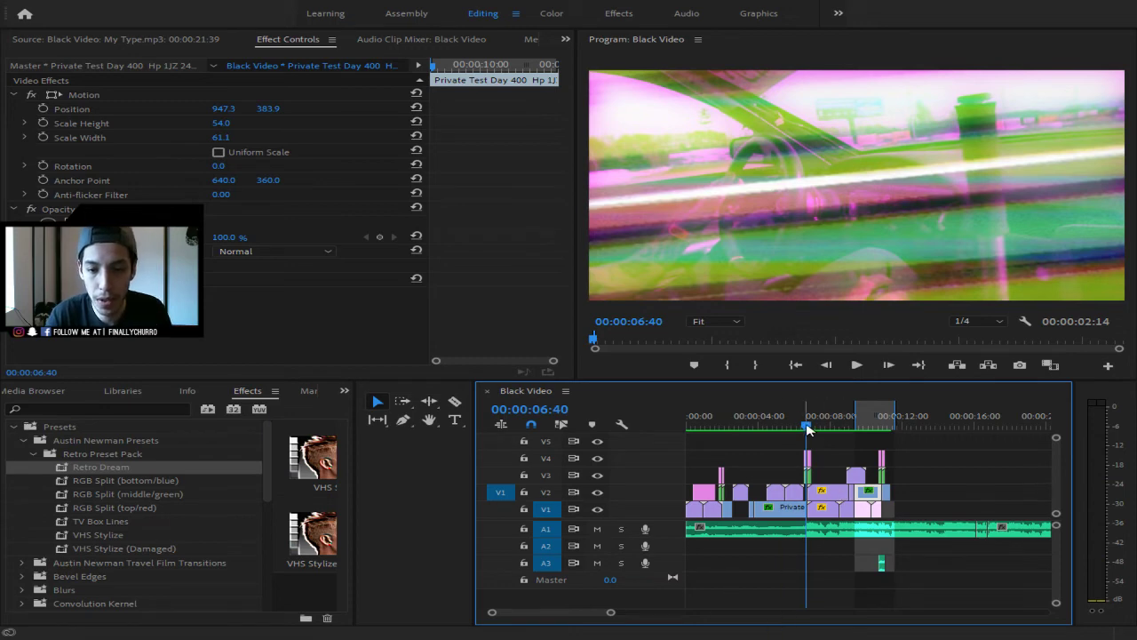
- Preview the arcade shot around 10 seconds, then bring up the Project media bin
{"action": "left_click_drag", "start_coordinate": [806, 425], "coordinate": [689, 425]}
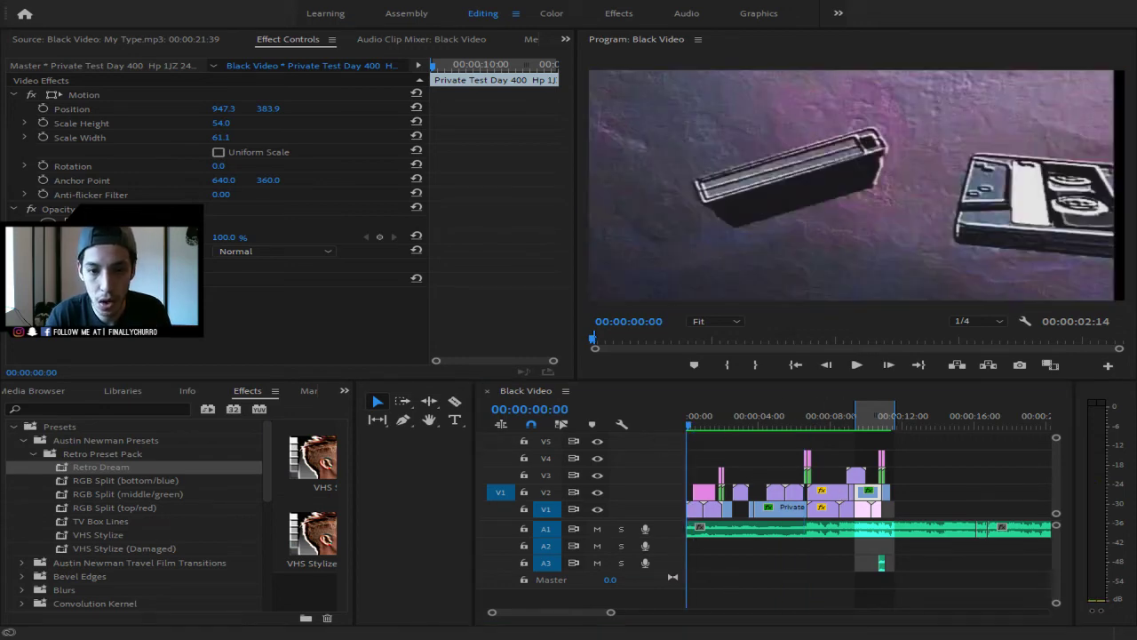
{"action": "left_click_drag", "start_coordinate": [855, 423], "coordinate": [895, 423]}
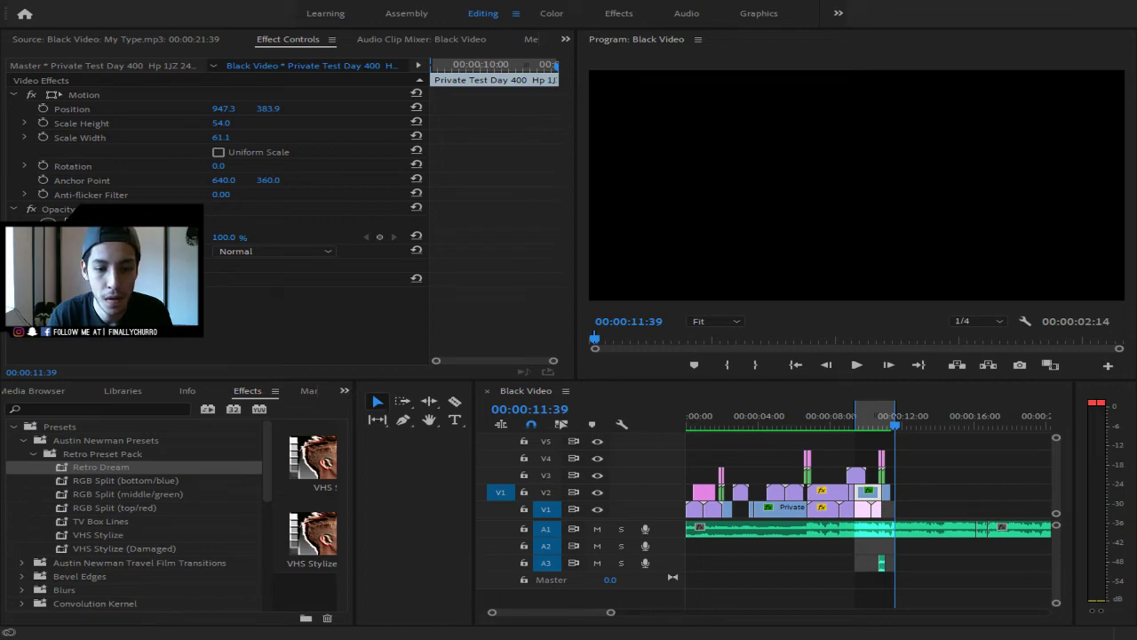
{"action": "left_click", "coordinate": [347, 391]}
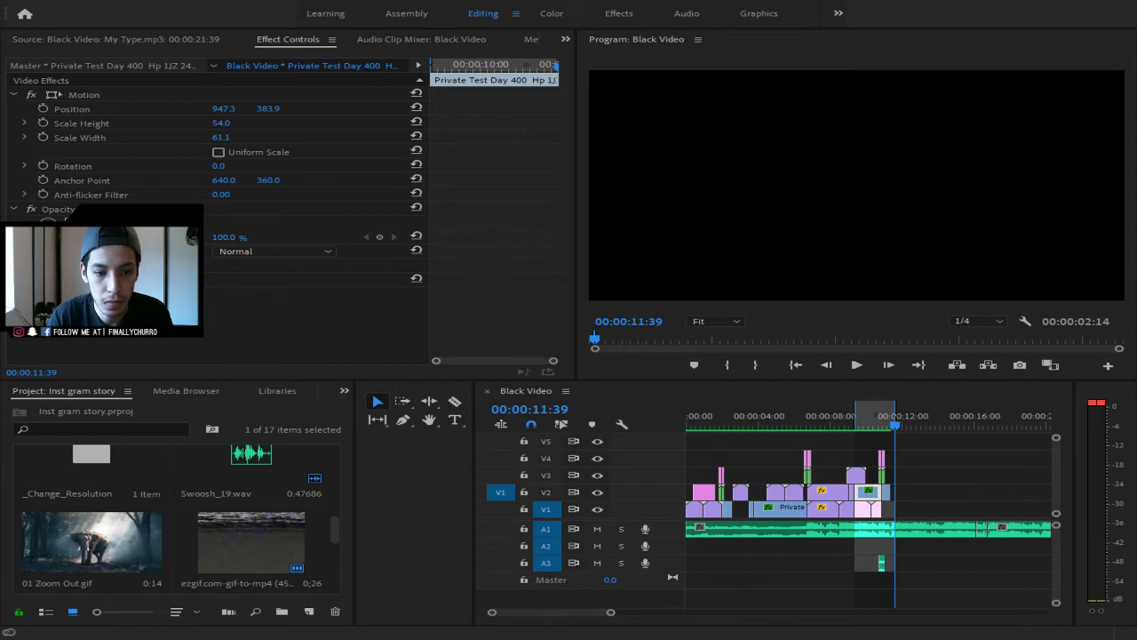
- Import Sky edit.avi and drop it on the timeline after the last clip, near 00:00:11:39
{"action": "key", "text": "ctrl+m"}
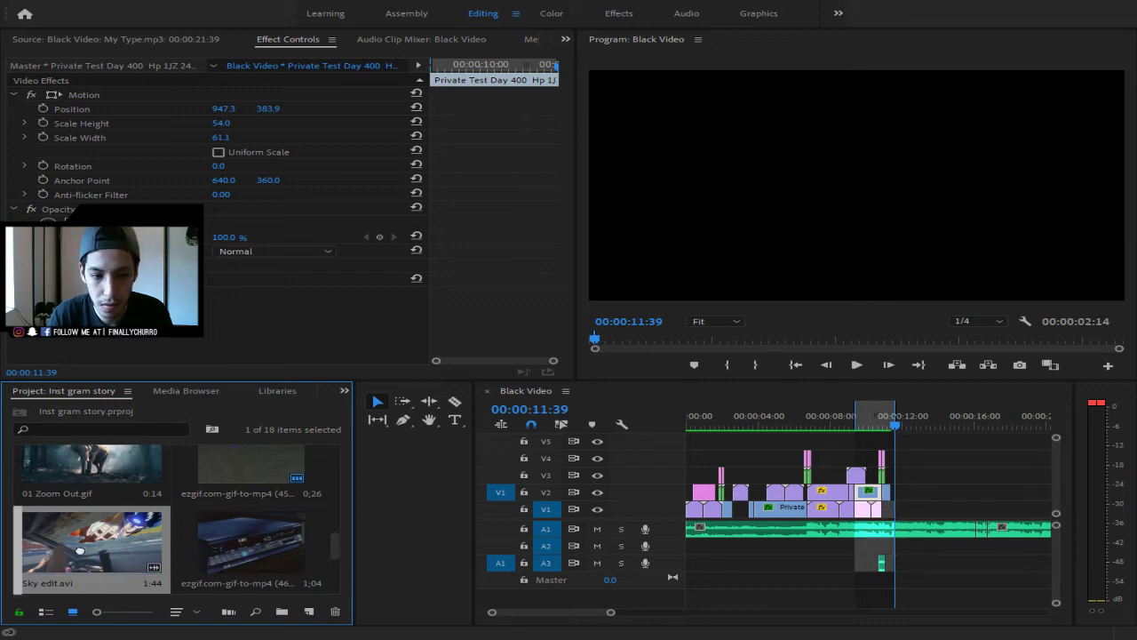
{"action": "left_click_drag", "start_coordinate": [85, 549], "coordinate": [904, 501]}
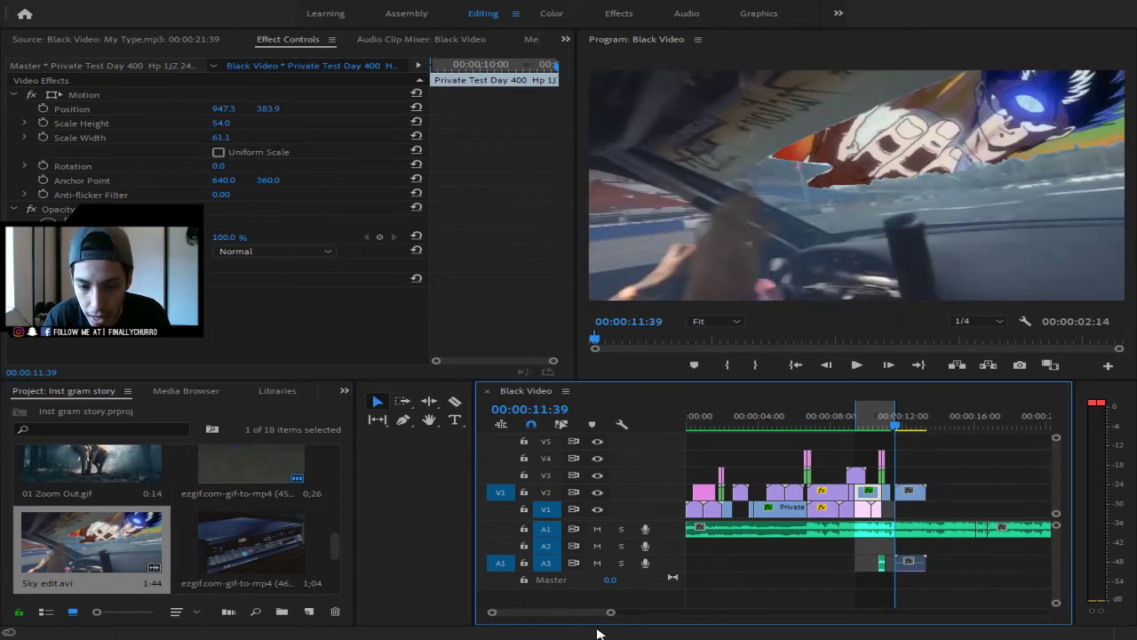
{"action": "left_click_drag", "start_coordinate": [608, 613], "coordinate": [685, 627]}
- Play around the new clip and zoom the timeline in on the 10:30–12:30 range
{"action": "key", "text": "space"}
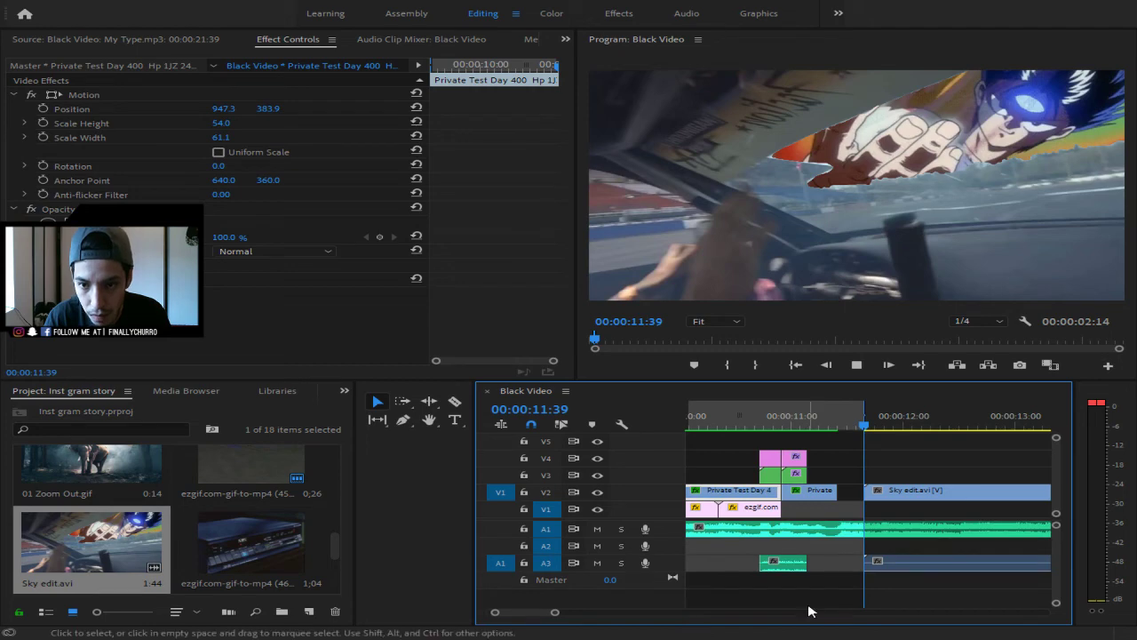
{"action": "key", "text": "space"}
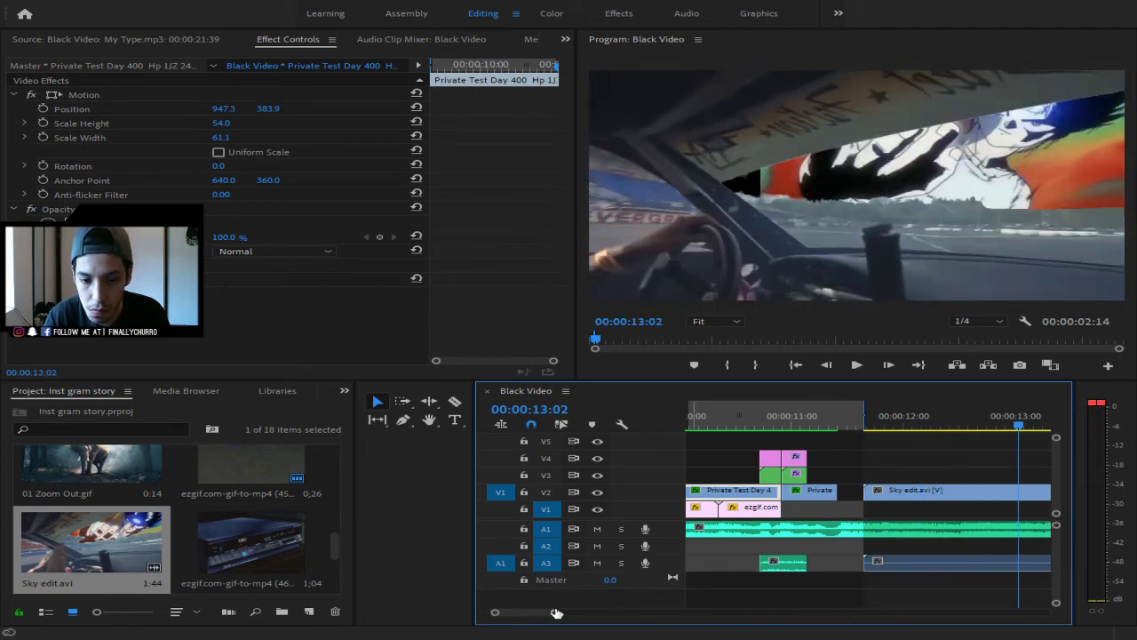
{"action": "left_click_drag", "start_coordinate": [555, 612], "coordinate": [583, 617]}
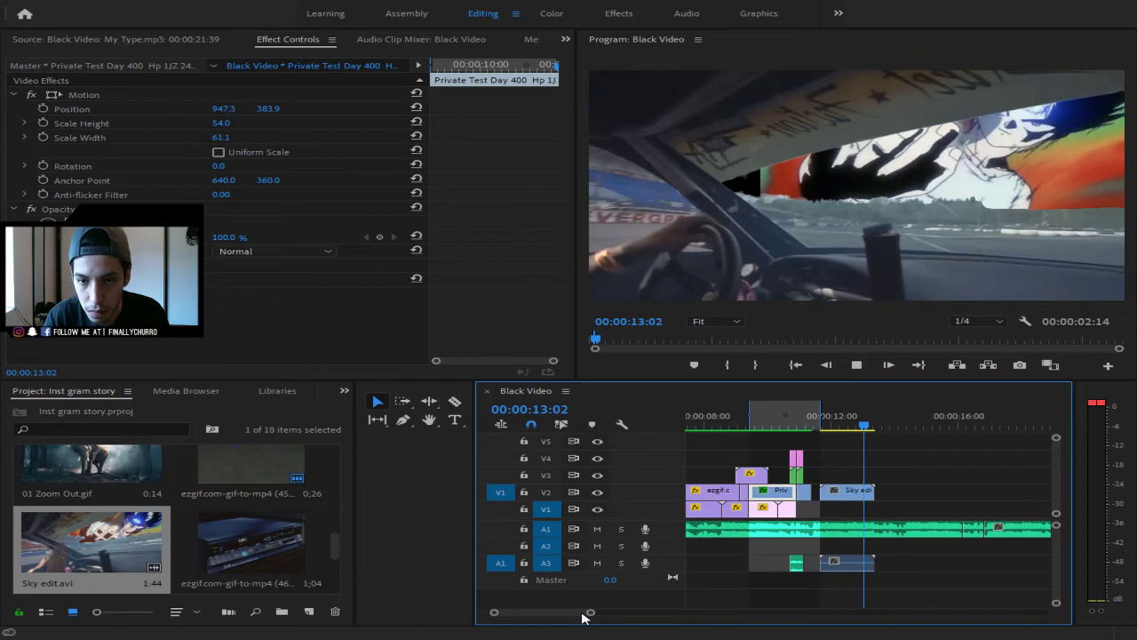
{"action": "key", "text": "space"}
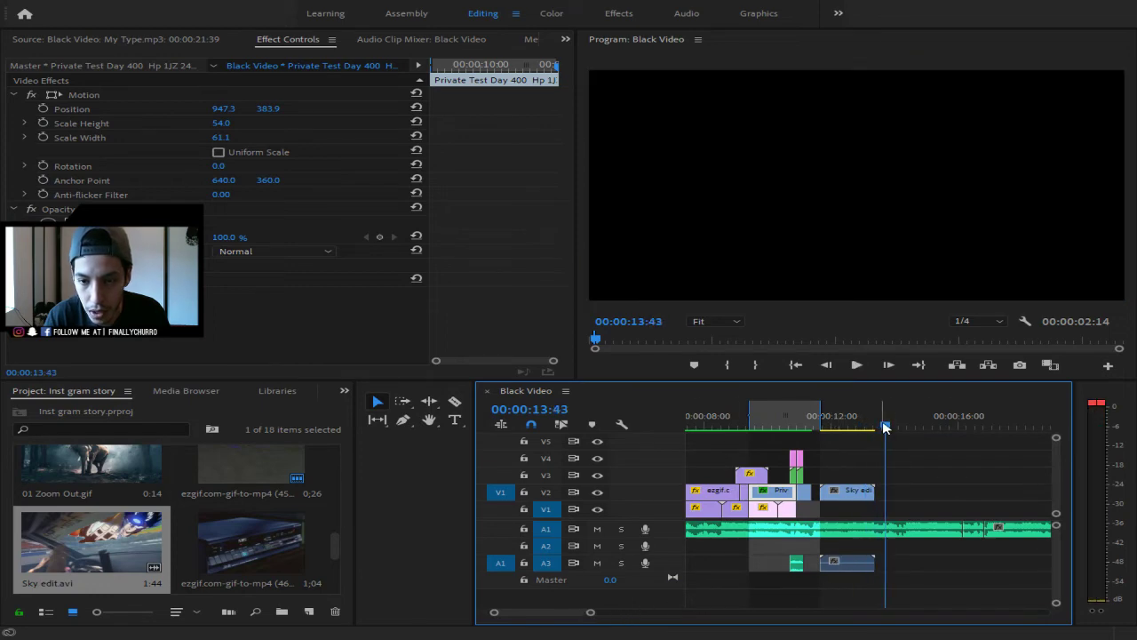
{"action": "mouse_move", "coordinate": [885, 423]}
{"action": "left_mouse_down"}
{"action": "mouse_move", "coordinate": [814, 437]}
{"action": "mouse_move", "coordinate": [874, 430]}
{"action": "mouse_move", "coordinate": [814, 415]}
{"action": "mouse_move", "coordinate": [875, 416]}
{"action": "left_mouse_up"}
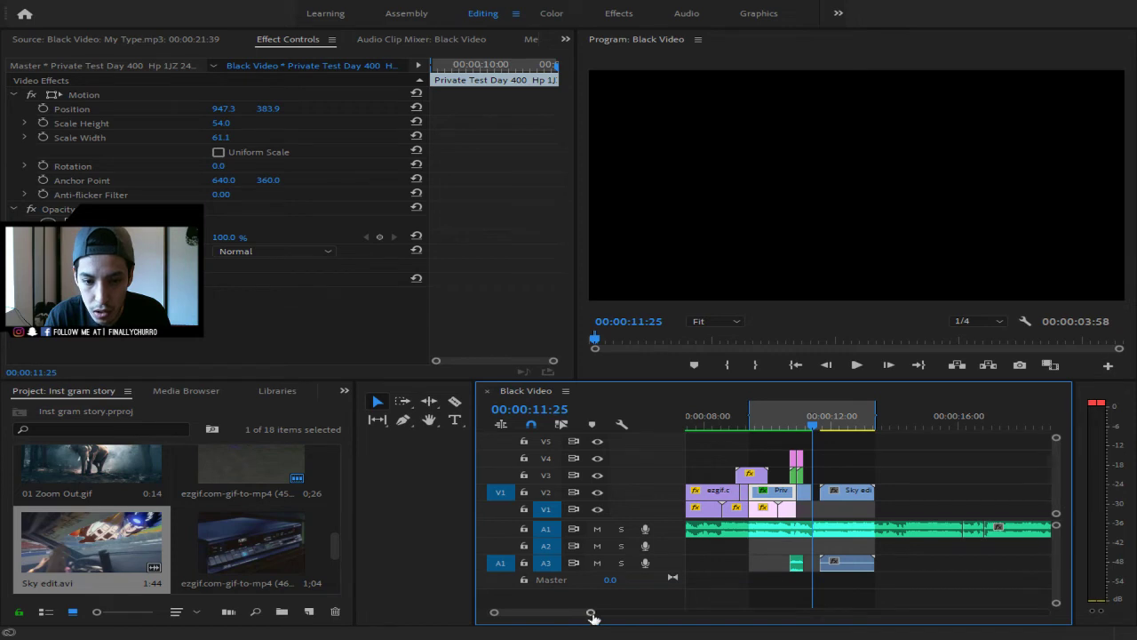
{"action": "left_click_drag", "start_coordinate": [593, 615], "coordinate": [551, 614]}
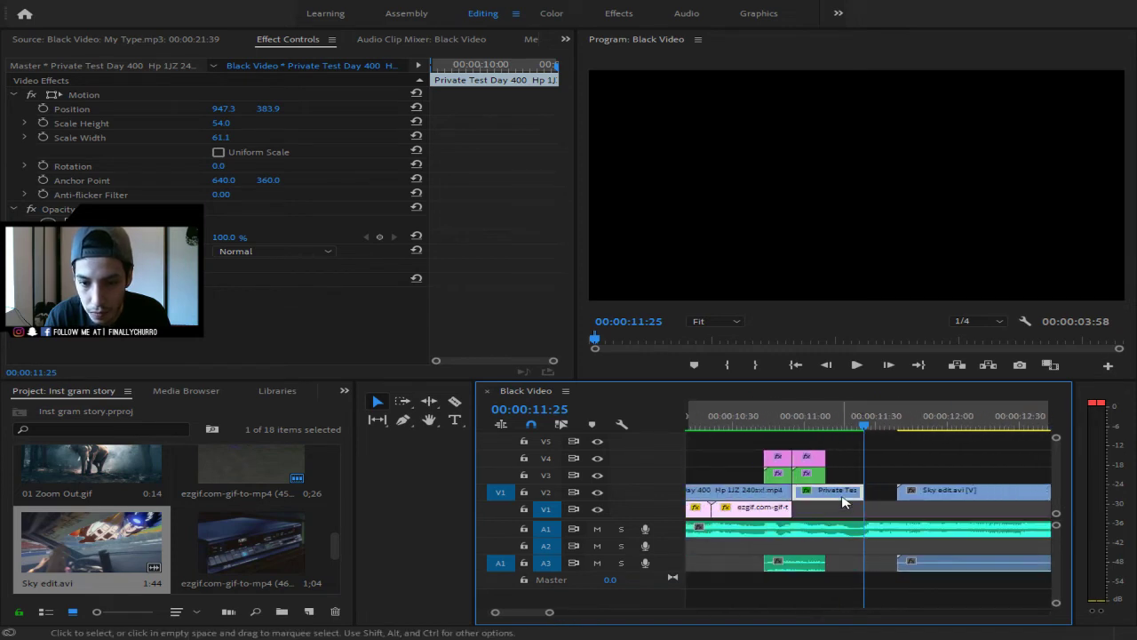
{"action": "left_click_drag", "start_coordinate": [888, 424], "coordinate": [908, 424]}
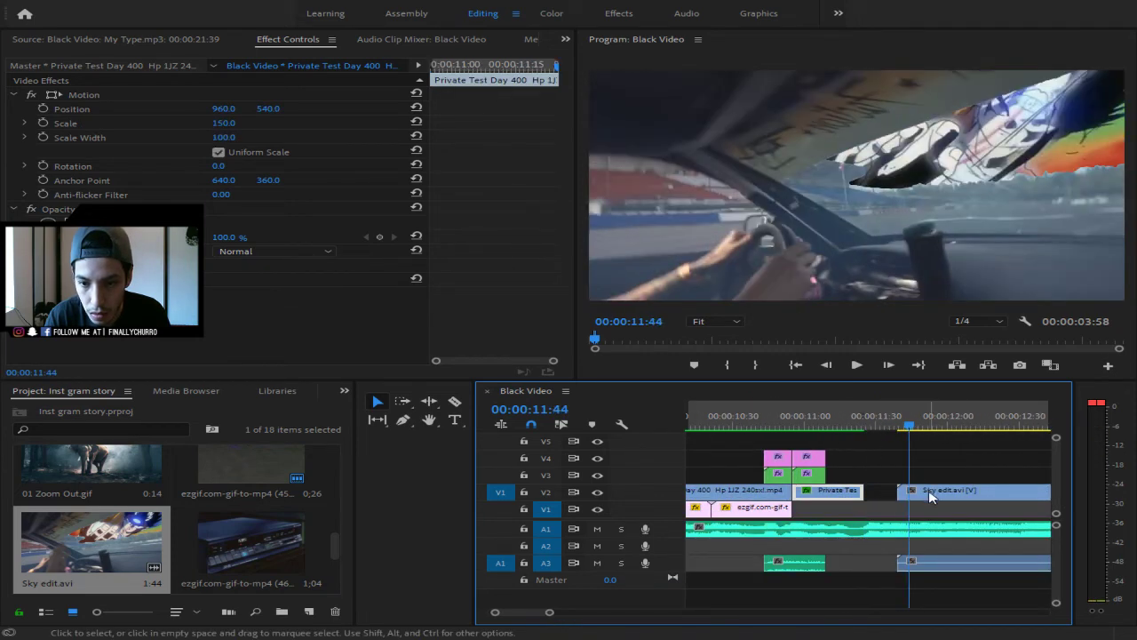
{"action": "left_click_drag", "start_coordinate": [930, 496], "coordinate": [957, 583]}
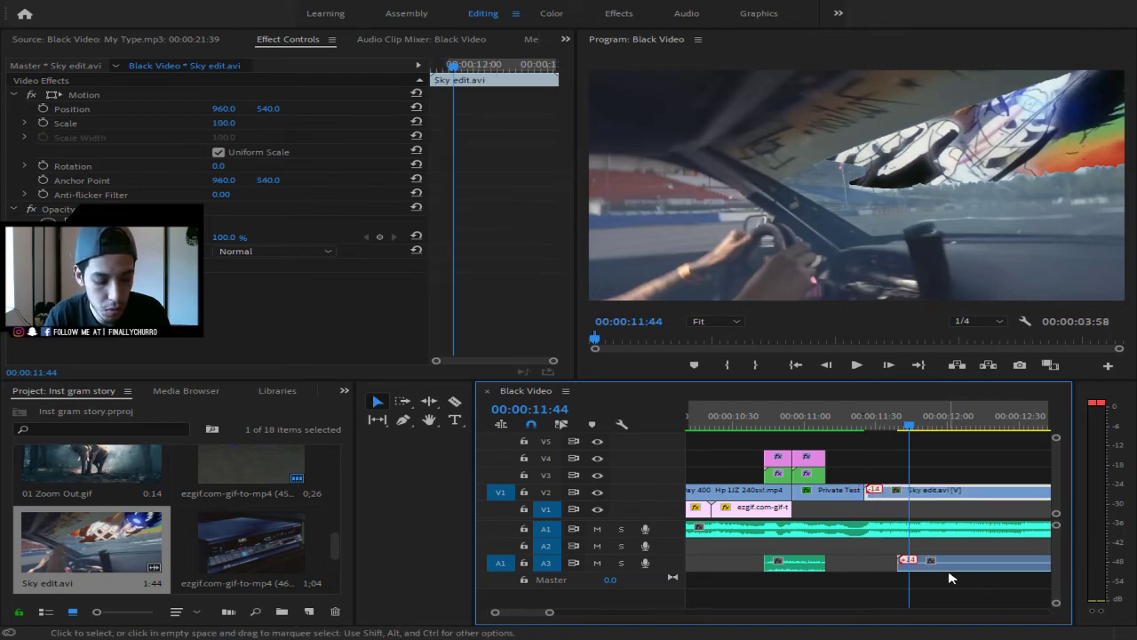
{"action": "key", "text": "ctrl+z"}
- Delete the Sky edit.avi audio on A3 and move its video down to V1
{"action": "left_click", "coordinate": [954, 570]}
{"action": "key", "text": "Delete"}
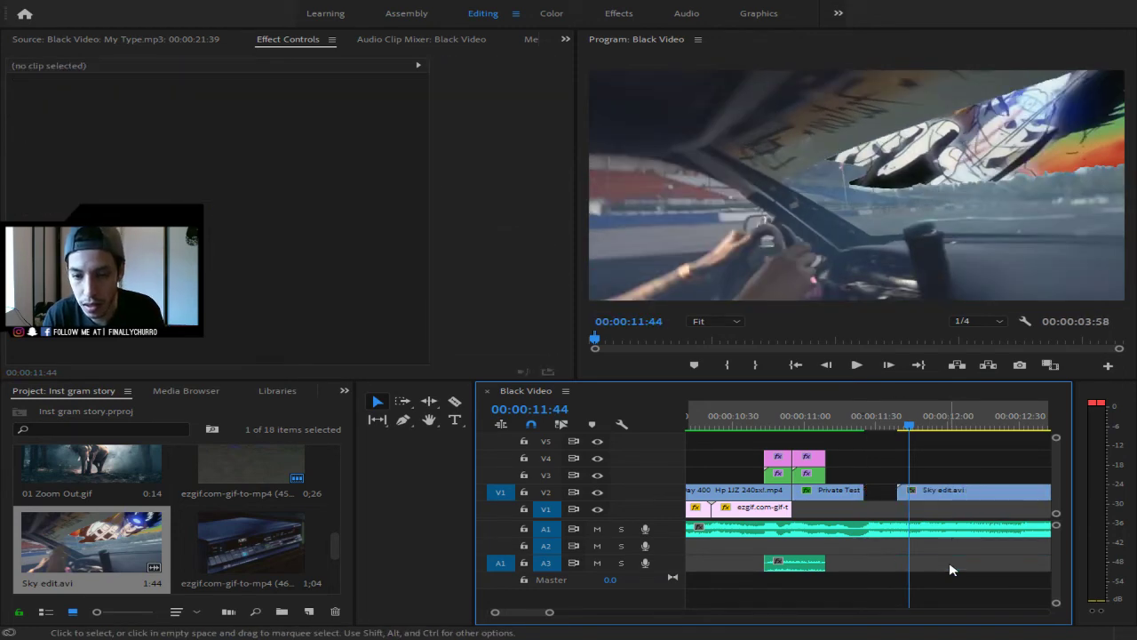
{"action": "left_click_drag", "start_coordinate": [946, 502], "coordinate": [894, 509]}
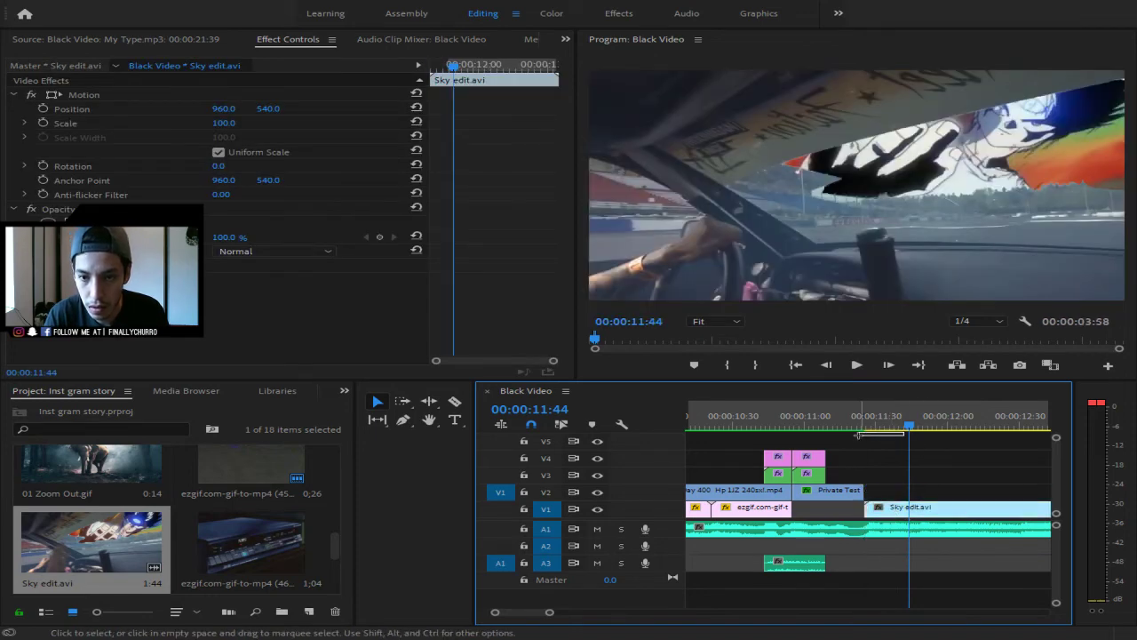
{"action": "left_click_drag", "start_coordinate": [918, 428], "coordinate": [837, 429]}
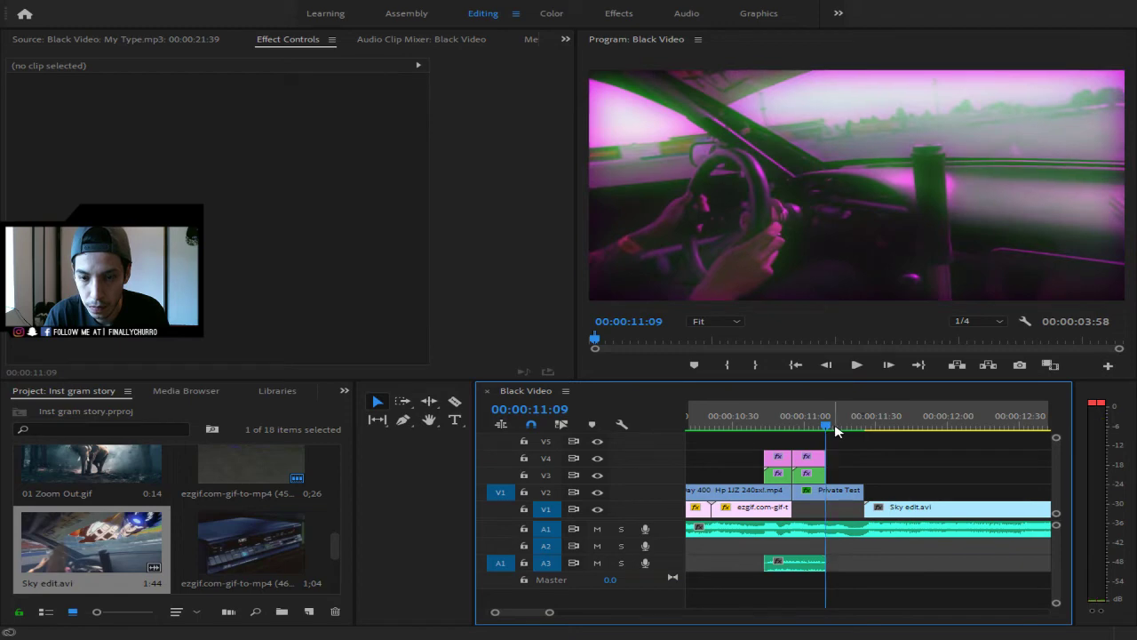
- Shift Sky edit.avi later on V1 and extend the Private Test clip to meet it
{"action": "key", "text": "space"}
{"action": "left_click_drag", "start_coordinate": [946, 428], "coordinate": [870, 435]}
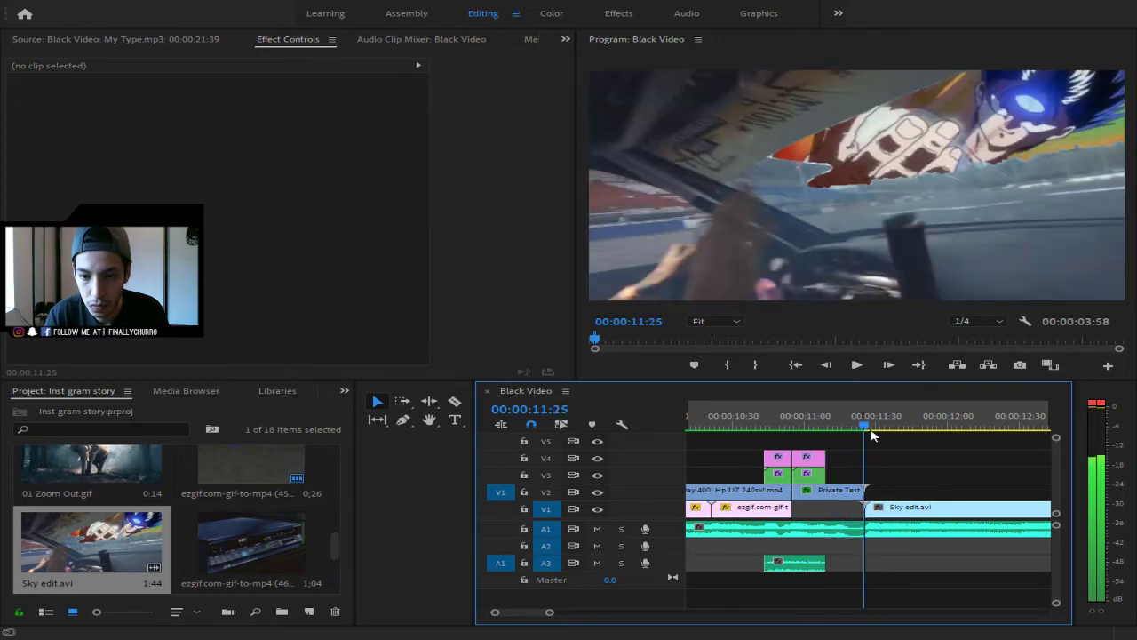
{"action": "left_click_drag", "start_coordinate": [929, 512], "coordinate": [962, 512]}
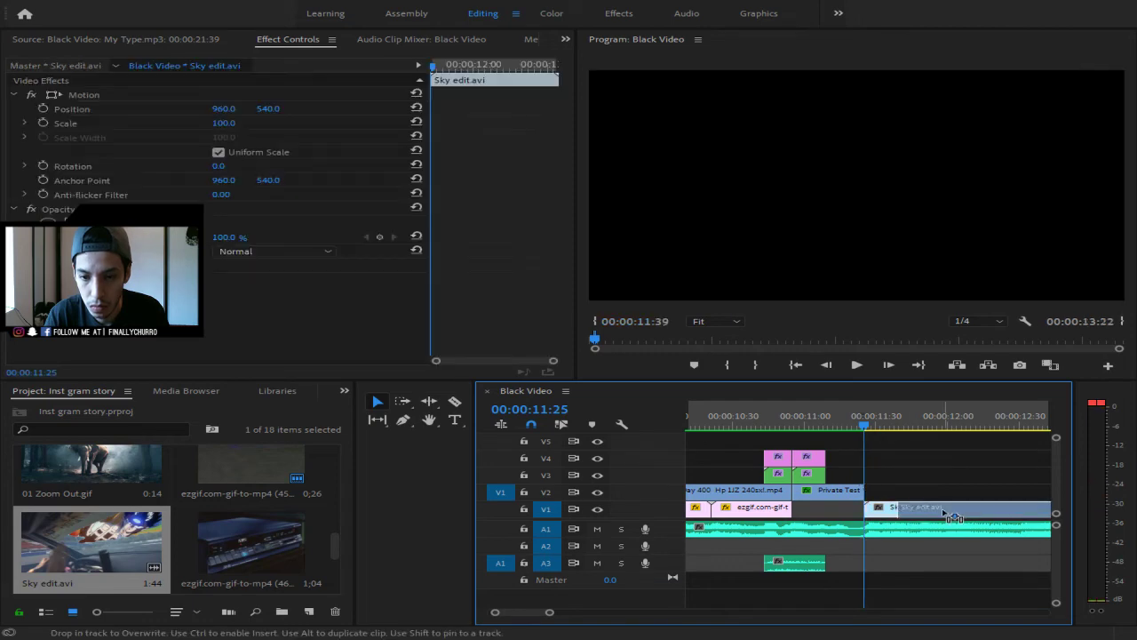
{"action": "left_click_drag", "start_coordinate": [864, 427], "coordinate": [827, 427]}
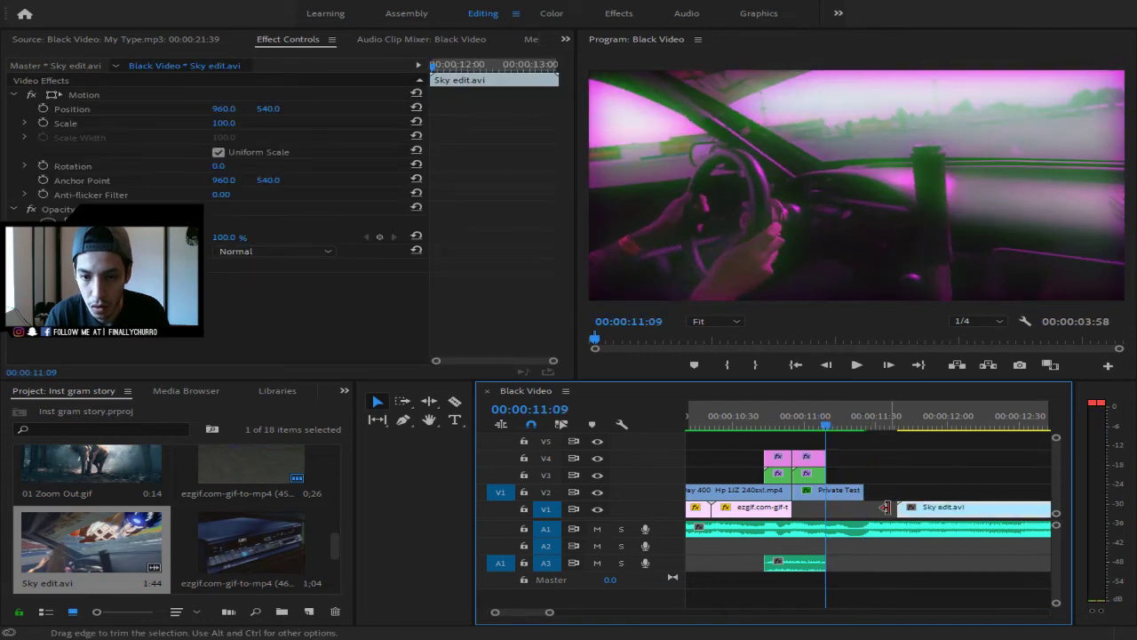
{"action": "mouse_move", "coordinate": [906, 496]}
{"action": "left_mouse_down"}
{"action": "mouse_move", "coordinate": [917, 484]}
{"action": "mouse_move", "coordinate": [897, 484]}
{"action": "left_mouse_up"}
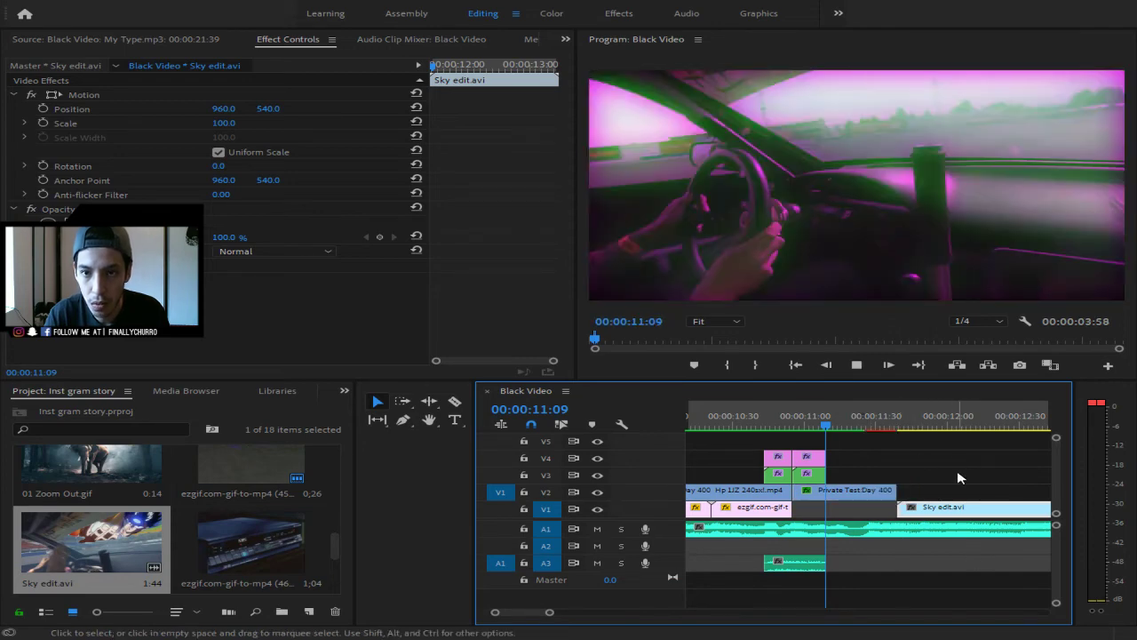
- Place ezgif.com-gif-to-mp4 (47).mp4 on V3 above Sky edit.avi at about 00:00:11:00
{"action": "key", "text": "space"}
{"action": "mouse_move", "coordinate": [898, 425]}
{"action": "left_mouse_down"}
{"action": "mouse_move", "coordinate": [717, 438]}
{"action": "mouse_move", "coordinate": [898, 448]}
{"action": "mouse_move", "coordinate": [866, 455]}
{"action": "mouse_move", "coordinate": [871, 418]}
{"action": "mouse_move", "coordinate": [880, 424]}
{"action": "left_mouse_up"}
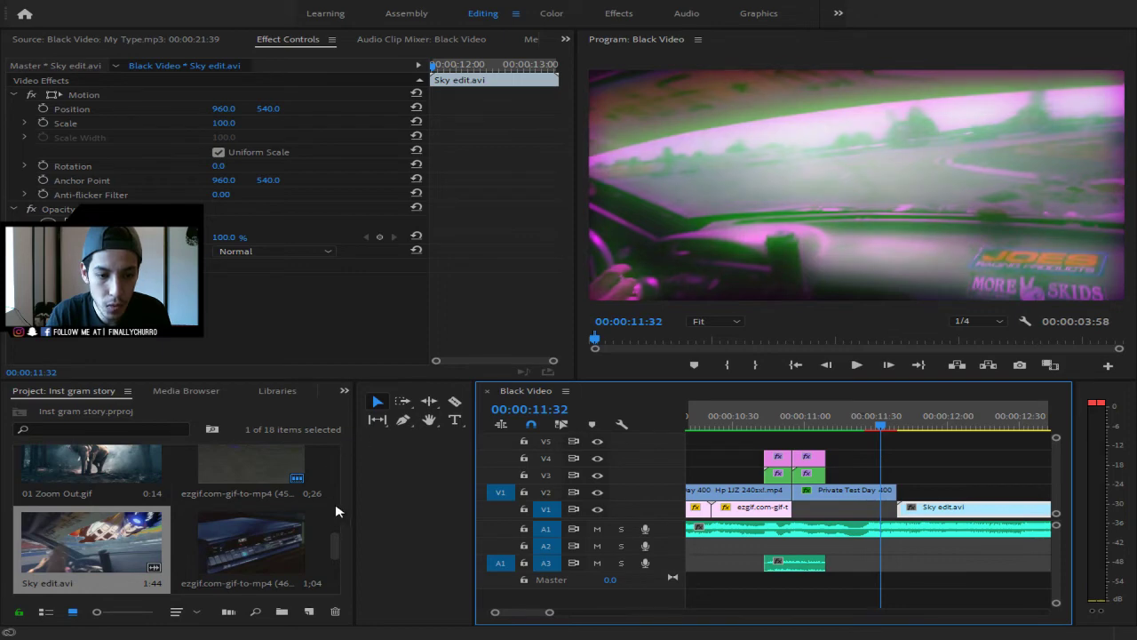
{"action": "left_click_drag", "start_coordinate": [334, 547], "coordinate": [336, 570]}
{"action": "left_click_drag", "start_coordinate": [127, 500], "coordinate": [850, 484]}
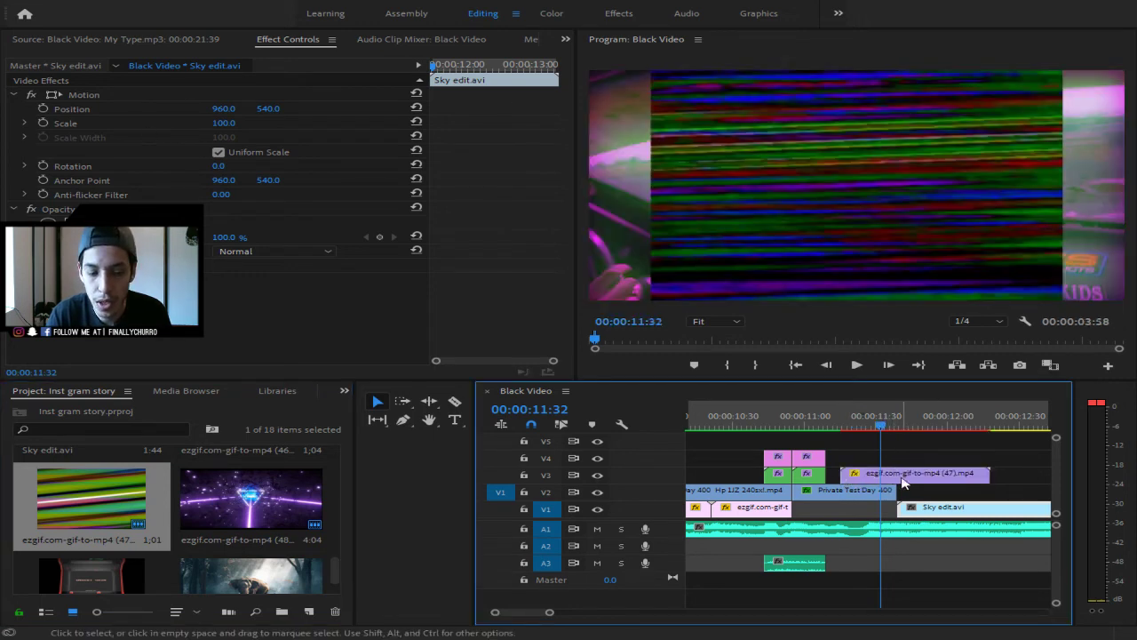
- Razor the V3 glitch clip twice, splitting it into three pieces
{"action": "key", "text": "c"}
{"action": "left_click", "coordinate": [891, 473]}
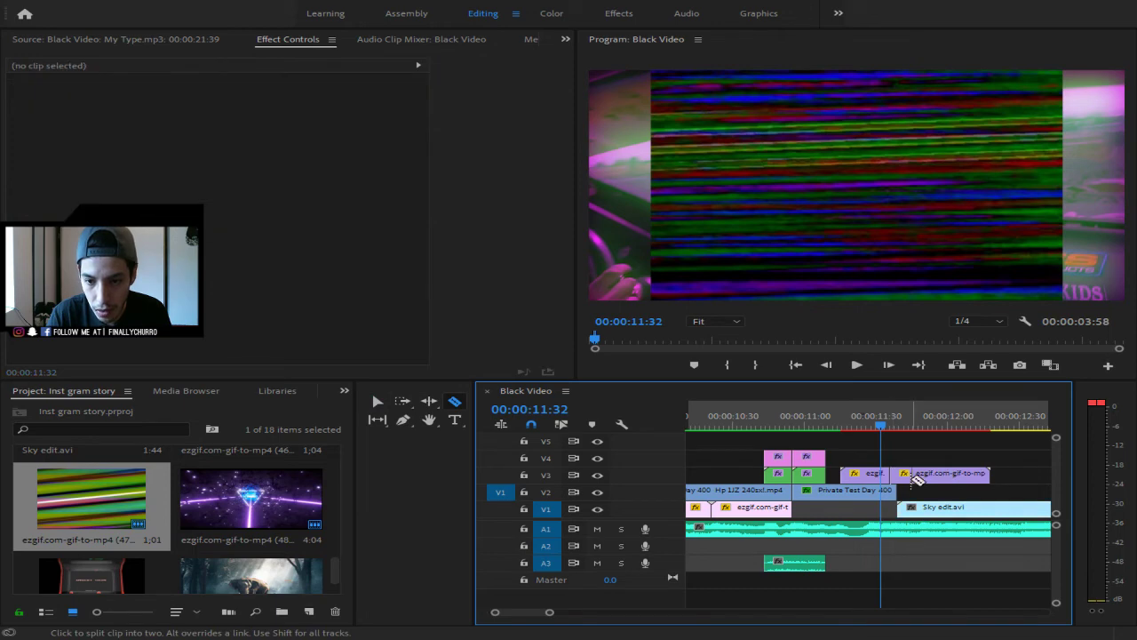
{"action": "left_click", "coordinate": [908, 472]}
{"action": "key", "text": "v"}
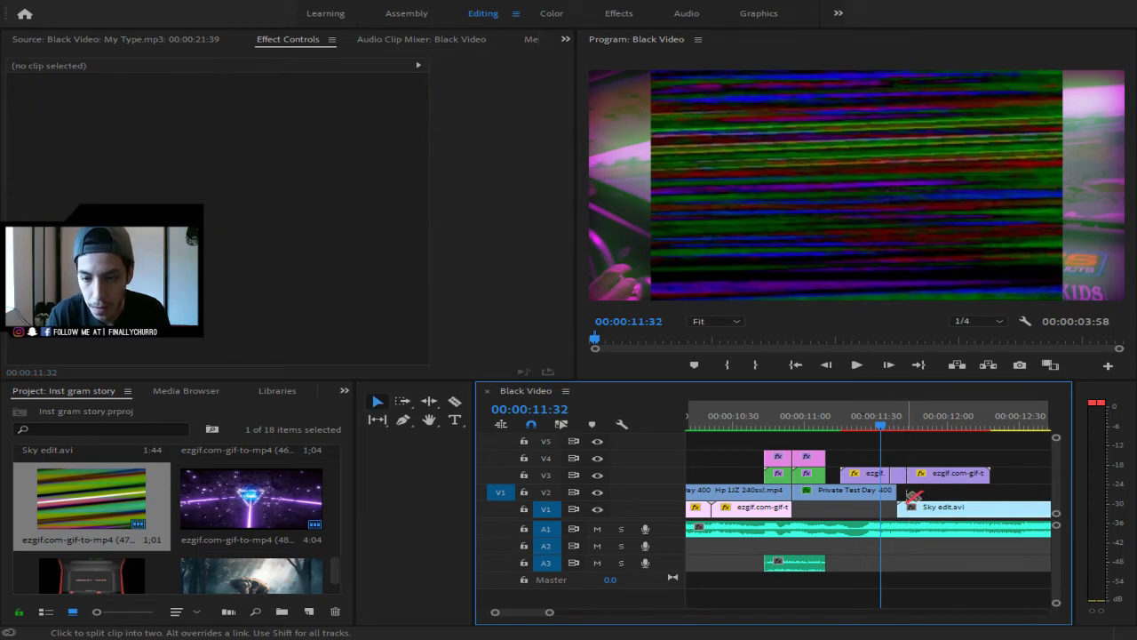
{"action": "left_click", "coordinate": [840, 424]}
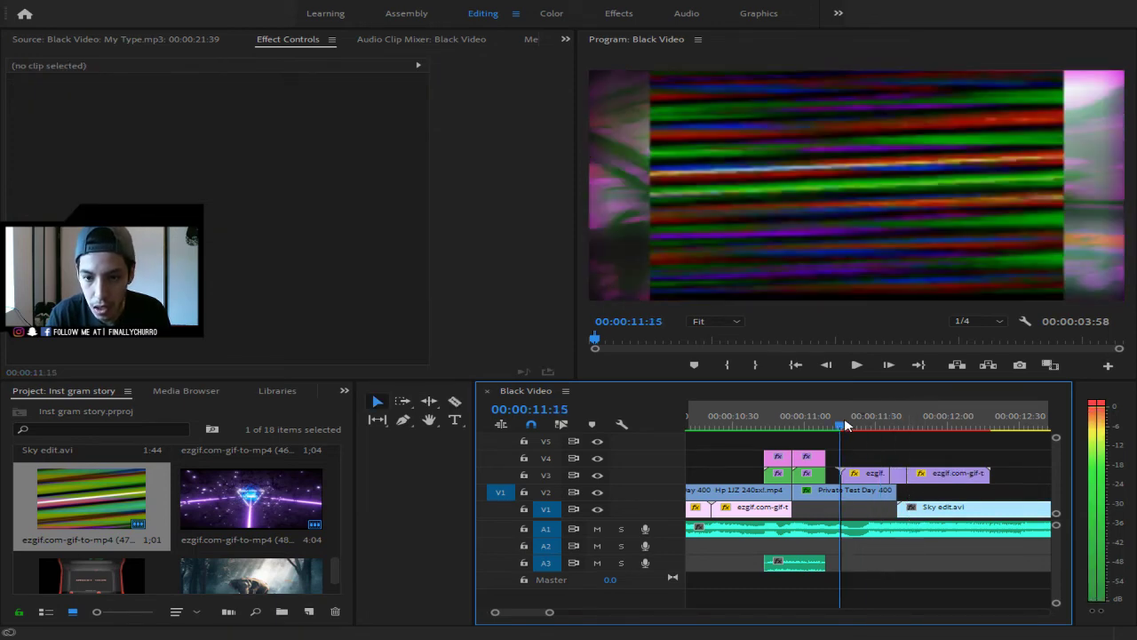
{"action": "left_click_drag", "start_coordinate": [858, 450], "coordinate": [963, 477]}
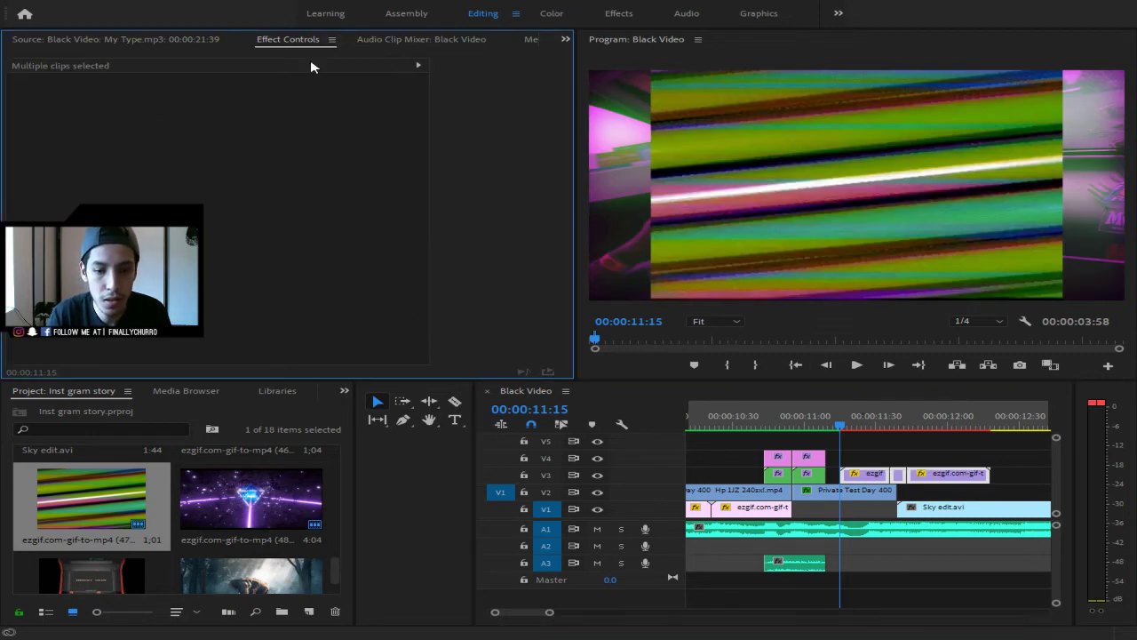
{"action": "left_click", "coordinate": [880, 453]}
{"action": "left_click", "coordinate": [884, 476]}
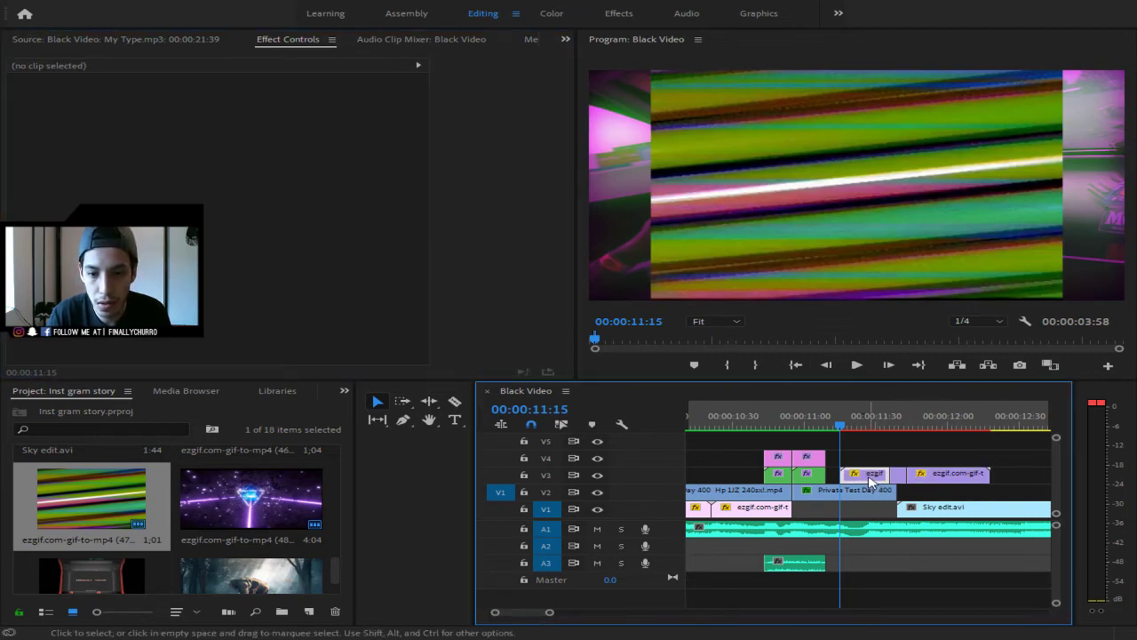
- Uncheck Uniform Scale and set the glitch pieces' scale to 400
{"action": "left_click", "coordinate": [230, 155]}
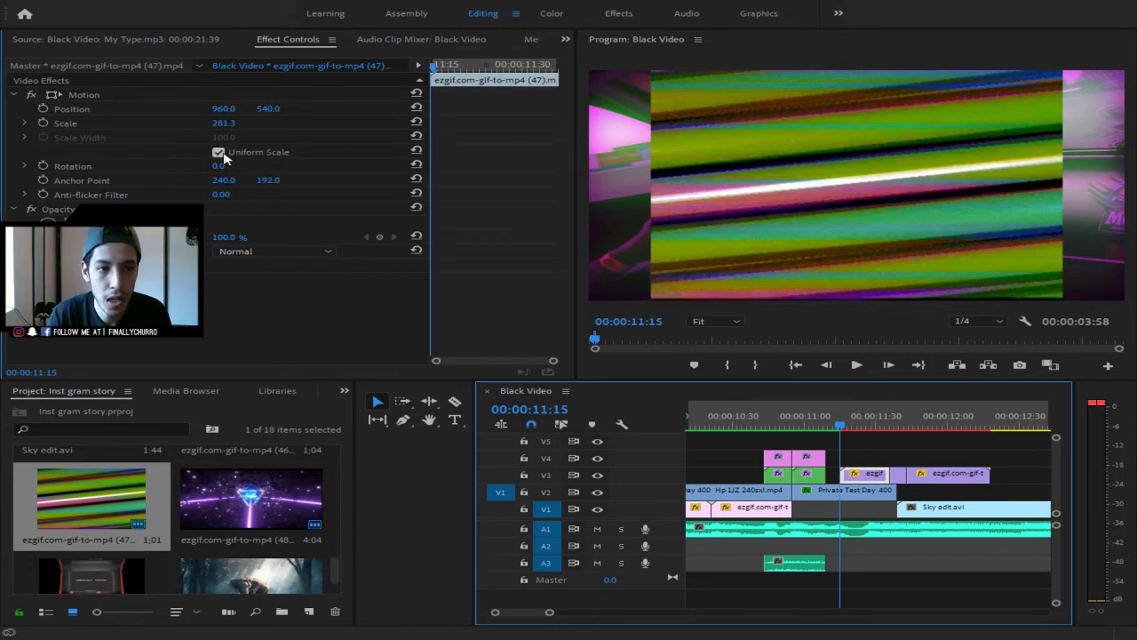
{"action": "left_click", "coordinate": [223, 138]}
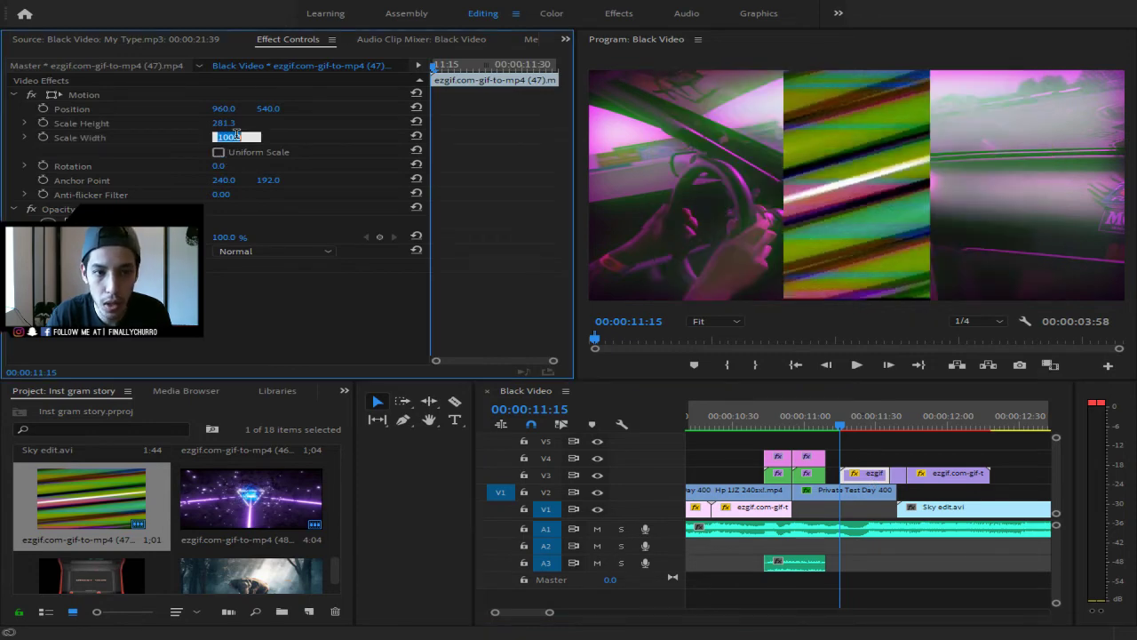
{"action": "type", "text": "400"}
{"action": "key", "text": "Return"}
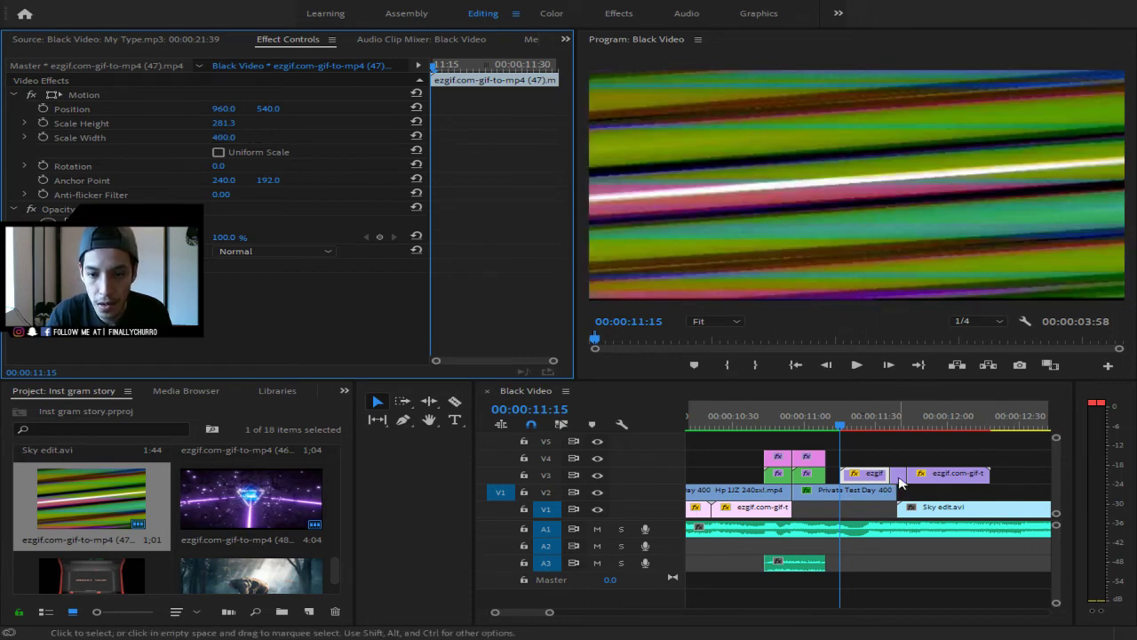
{"action": "left_click", "coordinate": [895, 478]}
{"action": "left_click", "coordinate": [213, 127]}
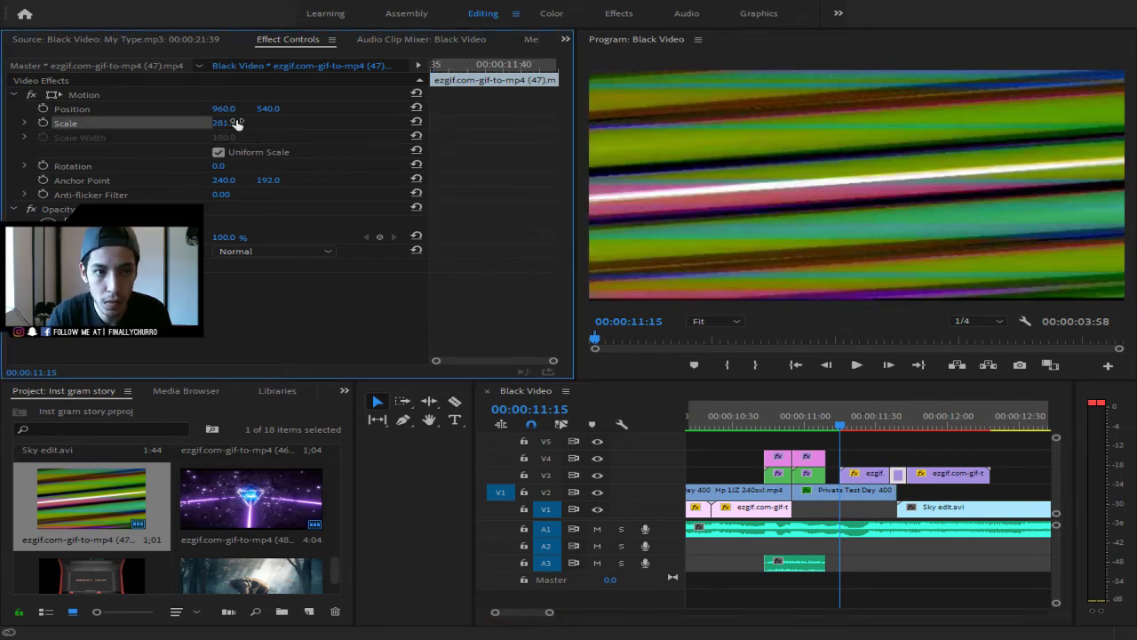
{"action": "left_click", "coordinate": [232, 122]}
{"action": "type", "text": "400"}
{"action": "key", "text": "Return"}
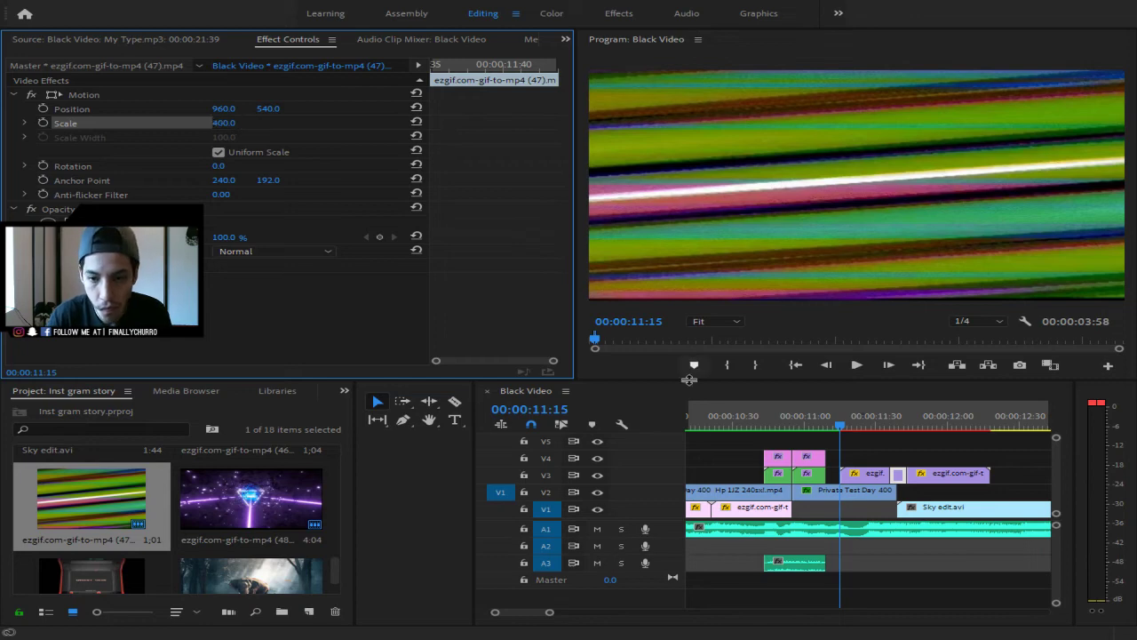
{"action": "left_click", "coordinate": [942, 481]}
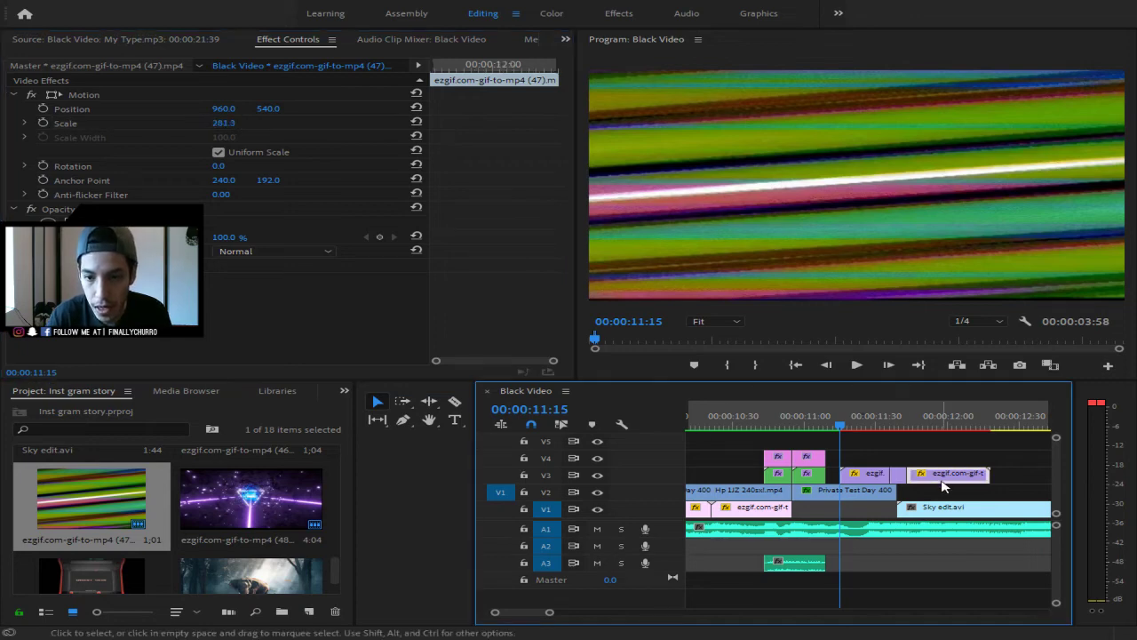
{"action": "left_click", "coordinate": [238, 122]}
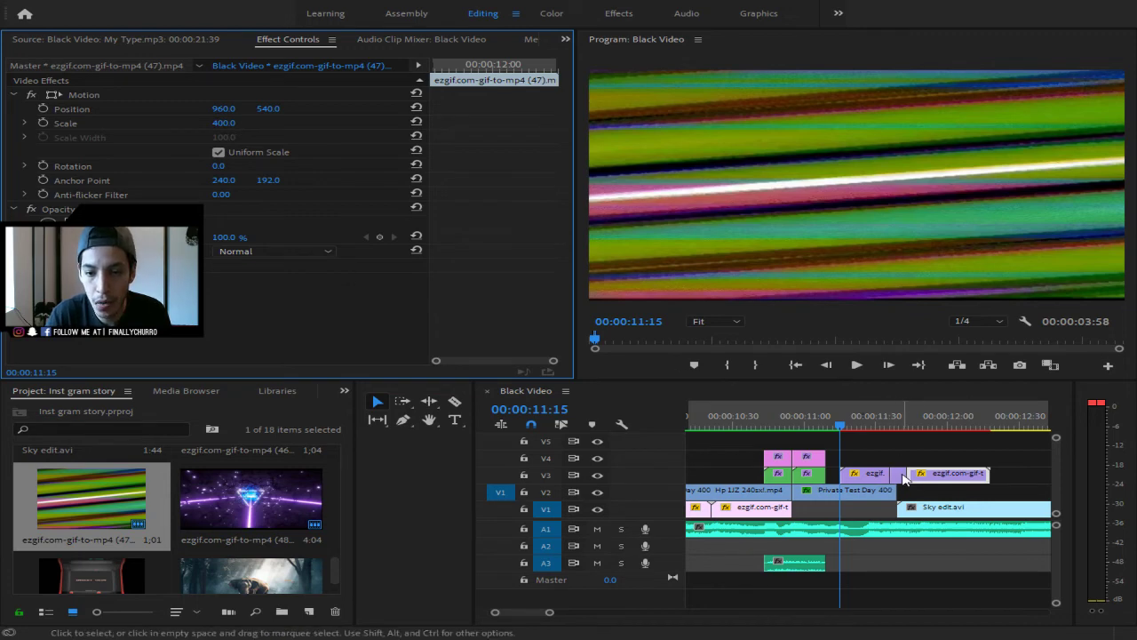
- Set the first and last glitch pieces' blend mode to Screen
{"action": "left_click", "coordinate": [864, 478]}
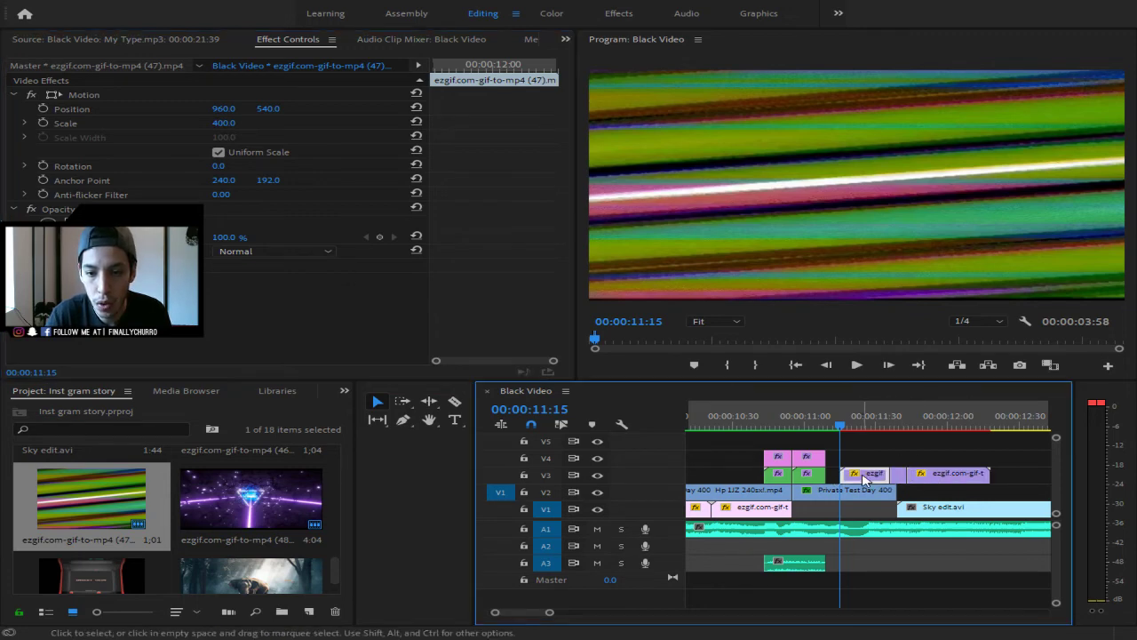
{"action": "left_click", "coordinate": [292, 255]}
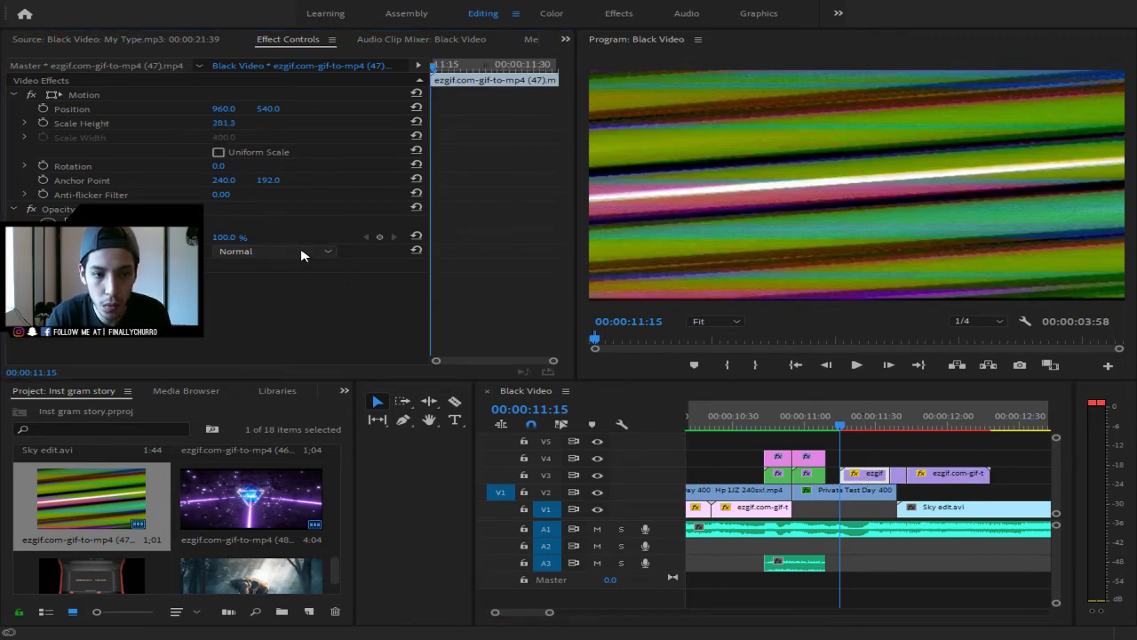
{"action": "left_click", "coordinate": [276, 394]}
{"action": "left_click", "coordinate": [962, 480]}
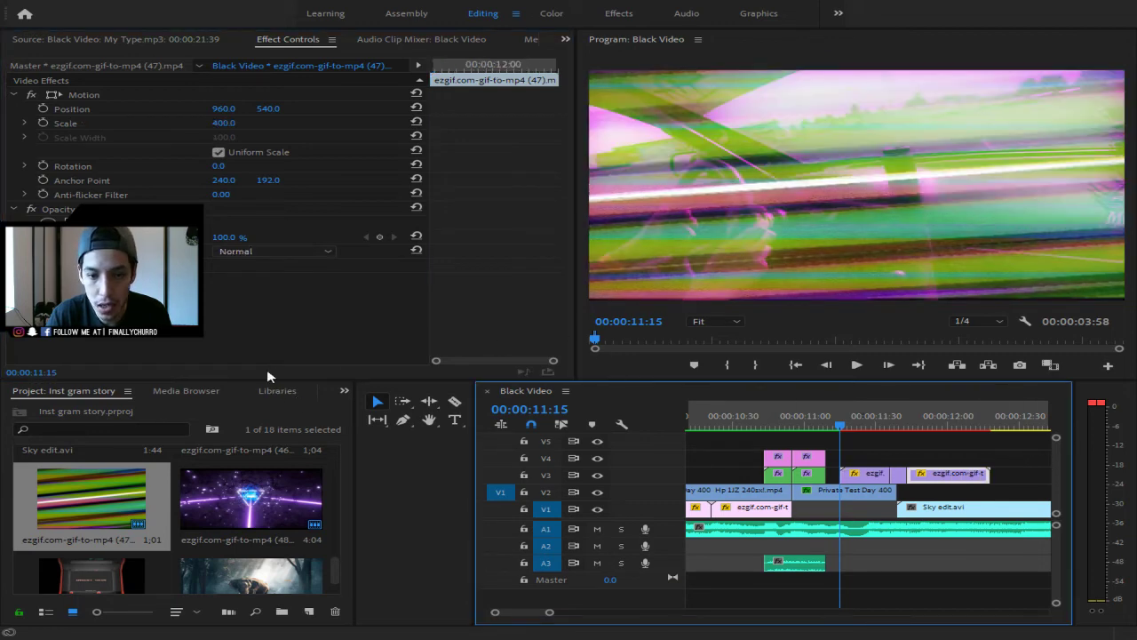
{"action": "left_click", "coordinate": [317, 256]}
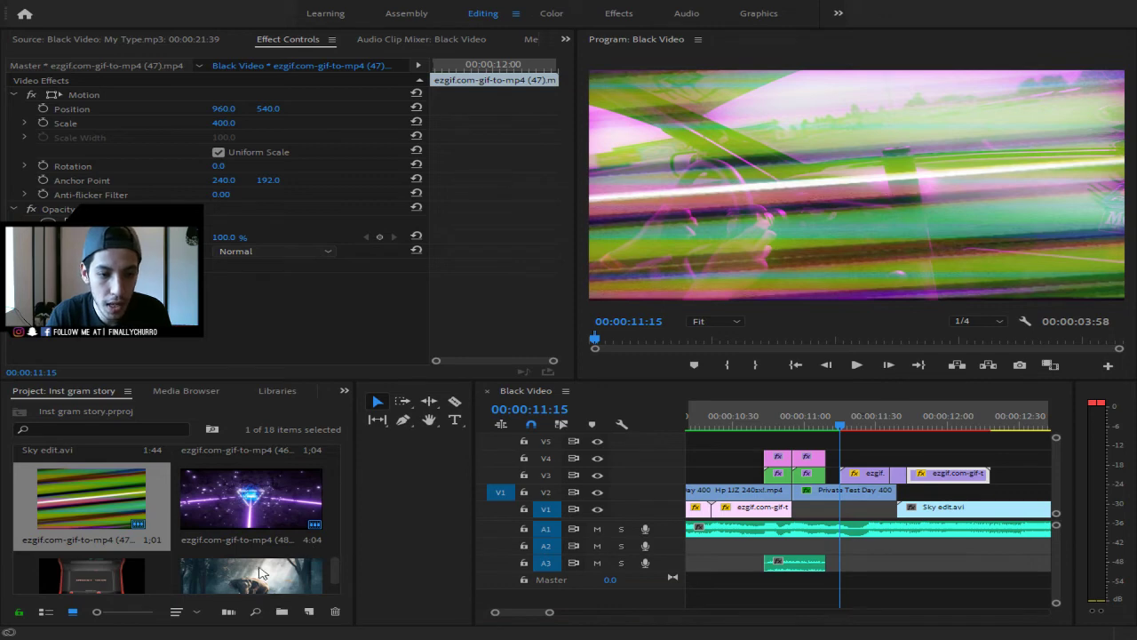
{"action": "left_click", "coordinate": [271, 395]}
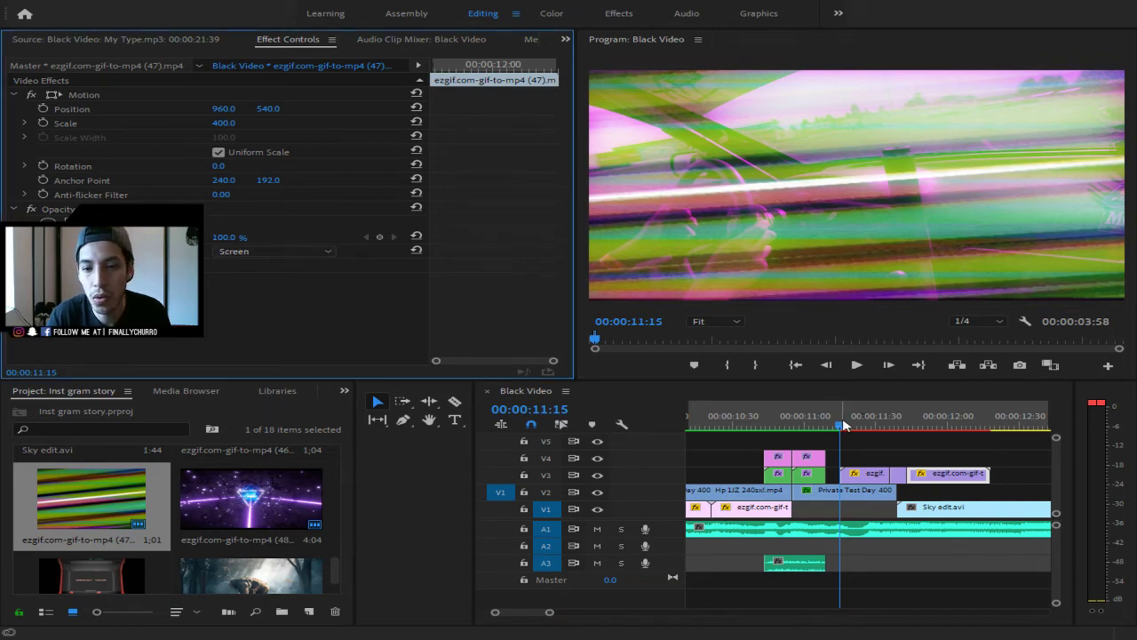
{"action": "left_click_drag", "start_coordinate": [844, 425], "coordinate": [686, 426]}
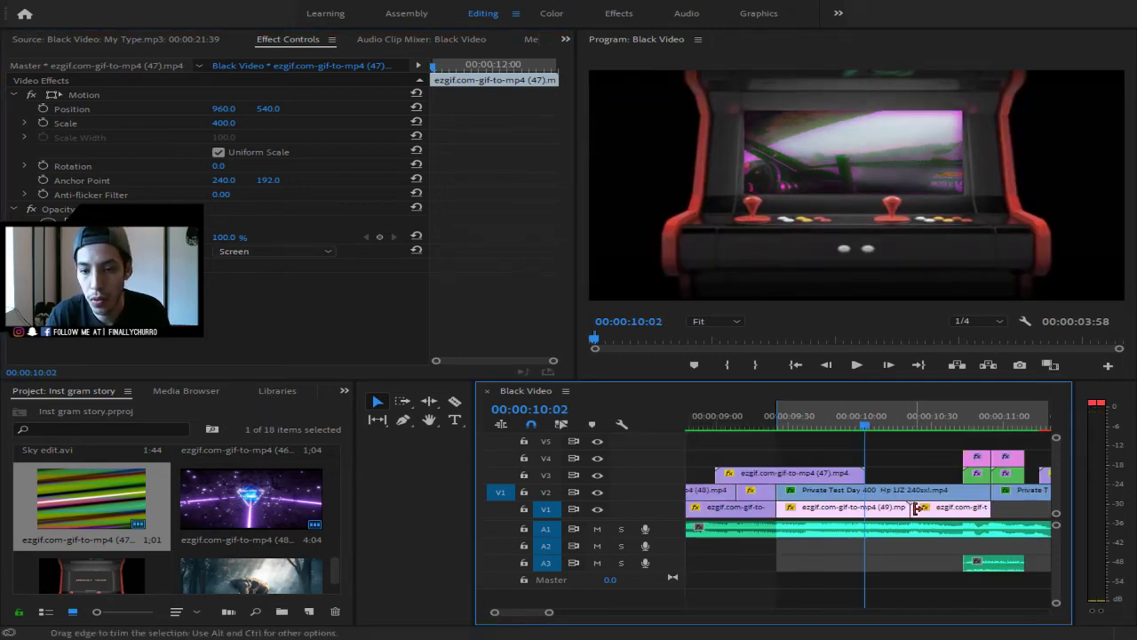
{"action": "left_click_drag", "start_coordinate": [549, 612], "coordinate": [585, 612]}
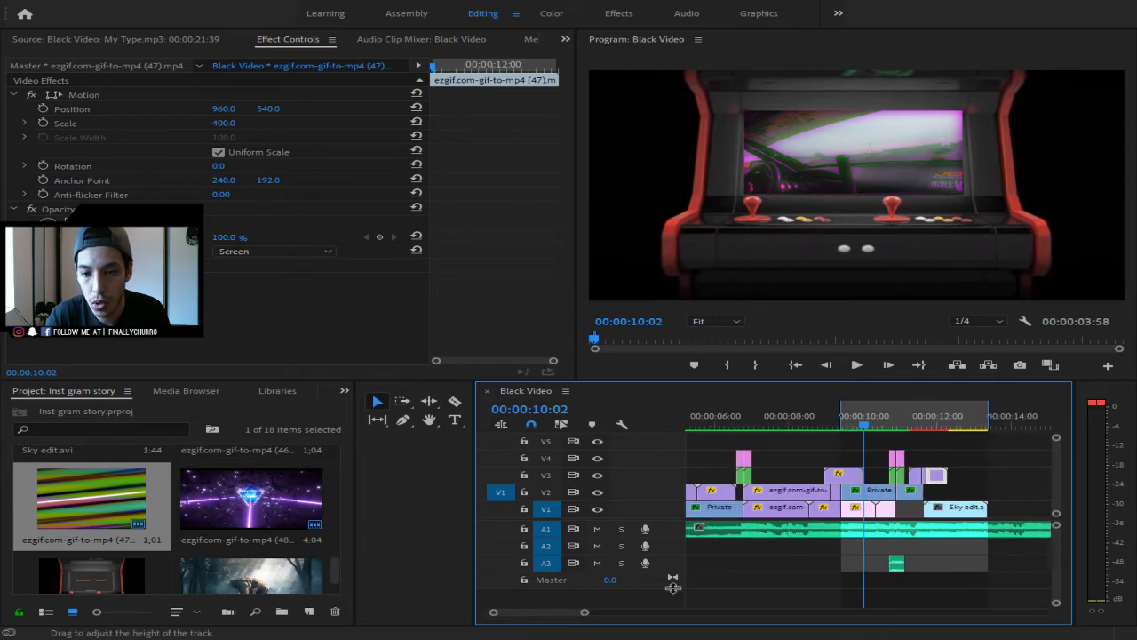
{"action": "left_click_drag", "start_coordinate": [887, 427], "coordinate": [736, 431]}
{"action": "key", "text": "space"}
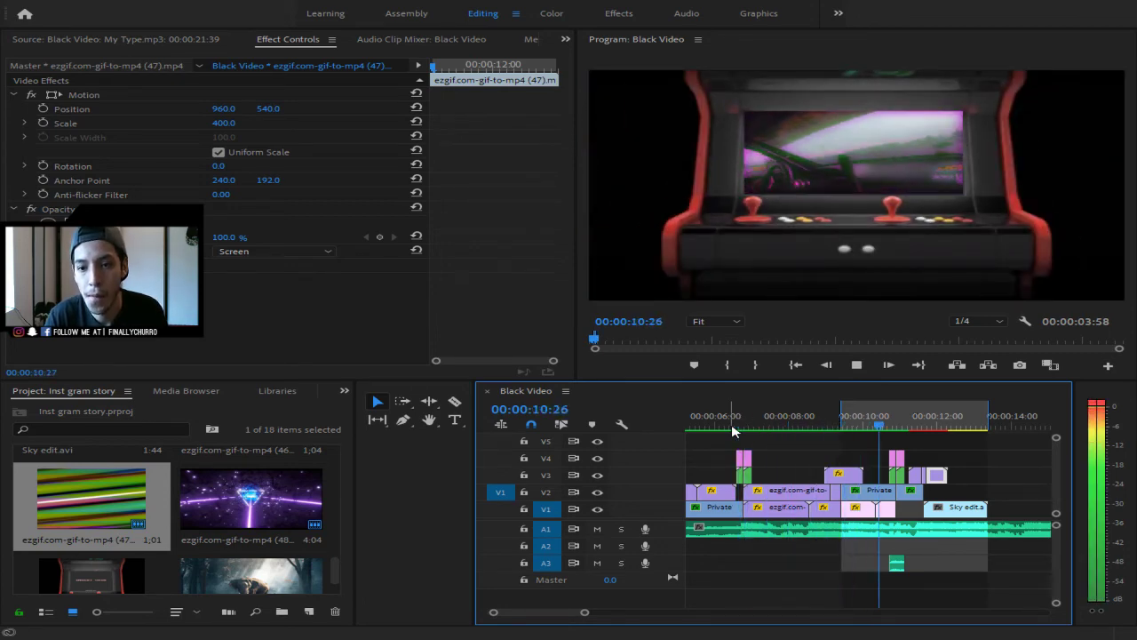
{"action": "key", "text": "space"}
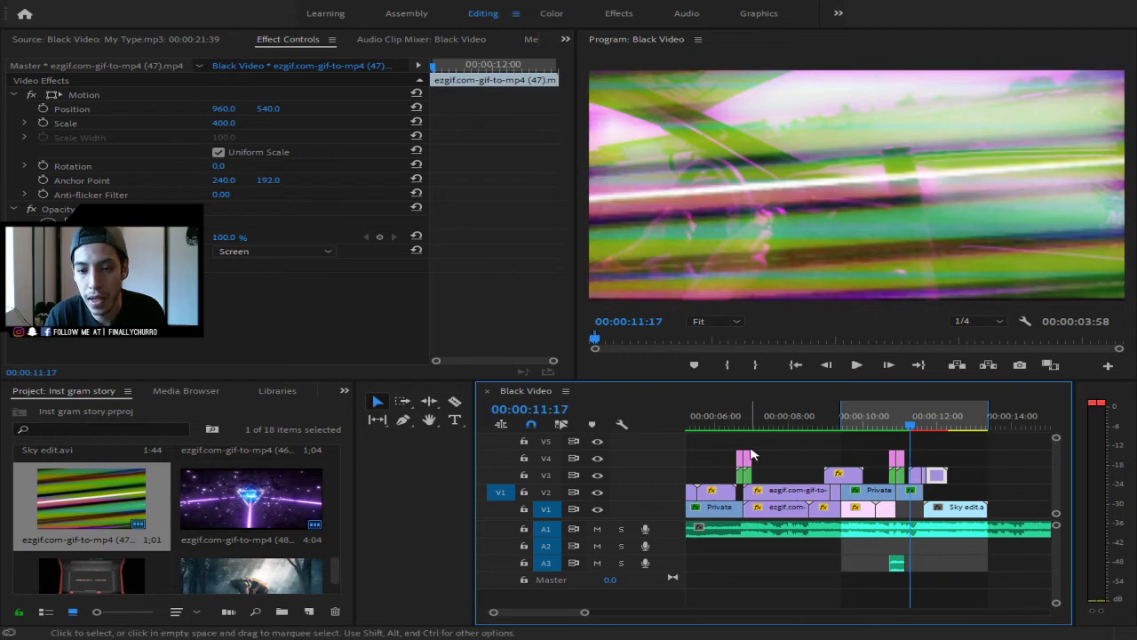
{"action": "key", "text": "space"}
{"action": "key", "text": "space"}
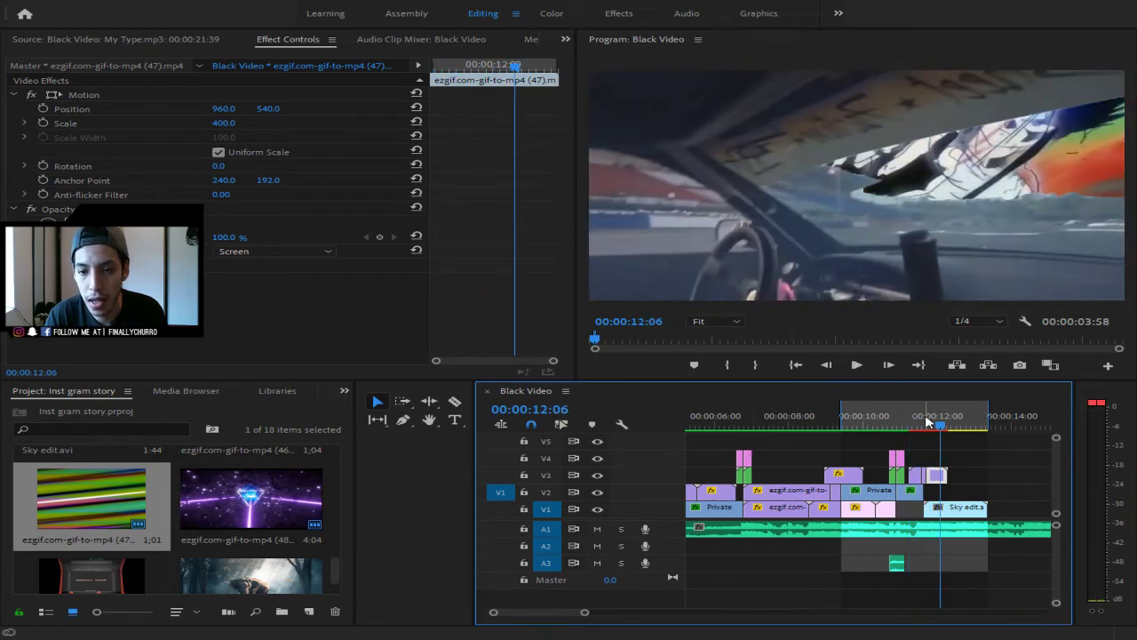
{"action": "left_click_drag", "start_coordinate": [955, 418], "coordinate": [877, 419]}
{"action": "key", "text": "space"}
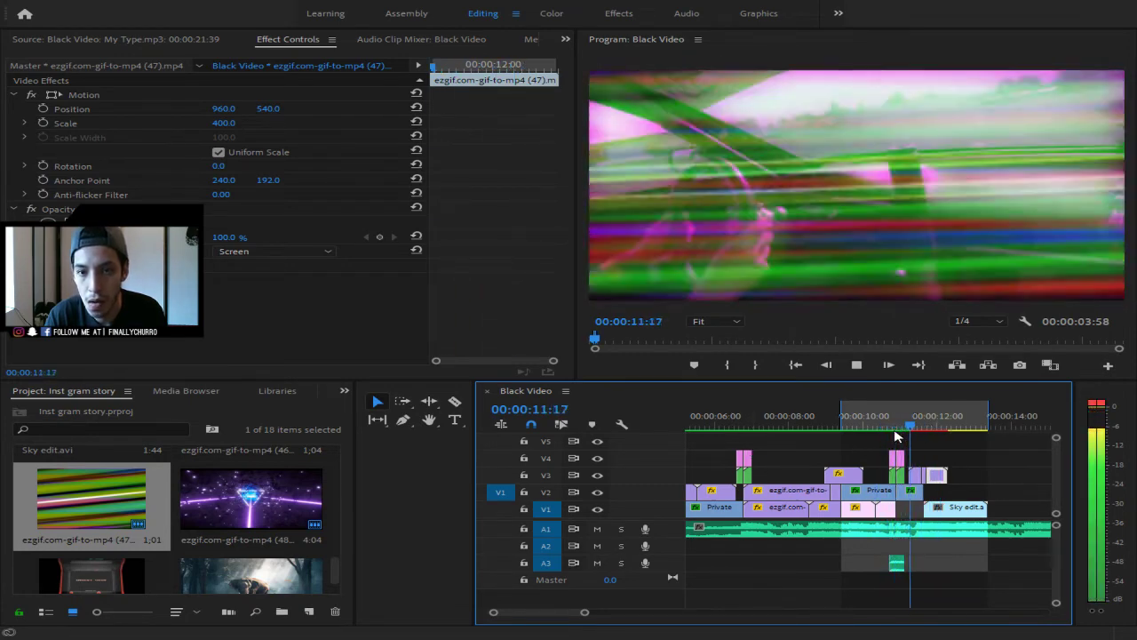
{"action": "key", "text": "space"}
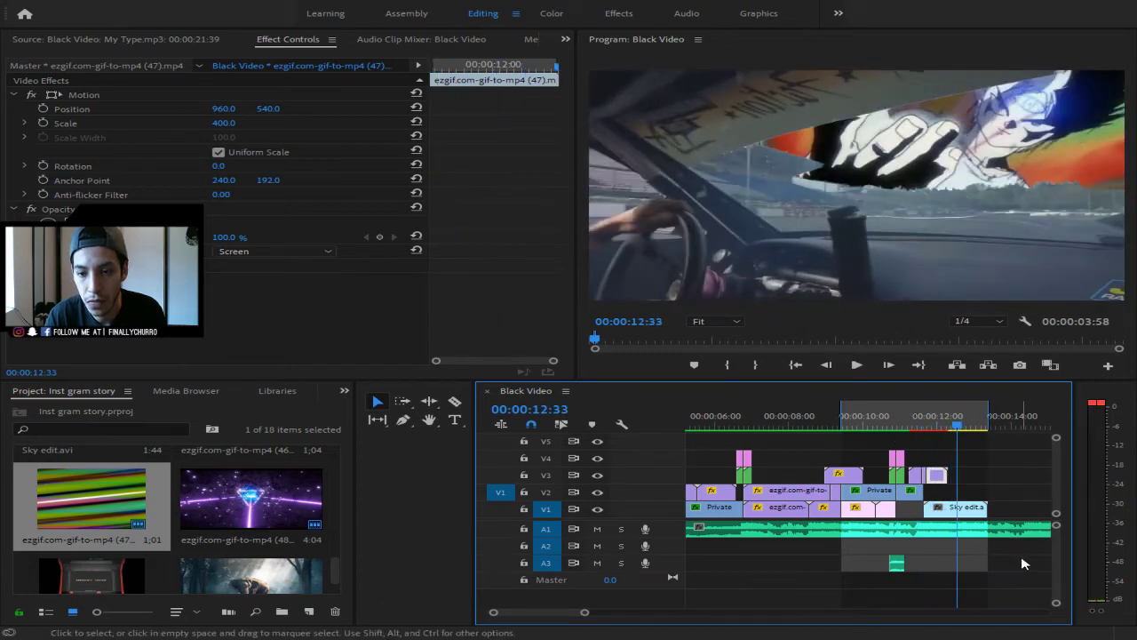
{"action": "left_click", "coordinate": [966, 509]}
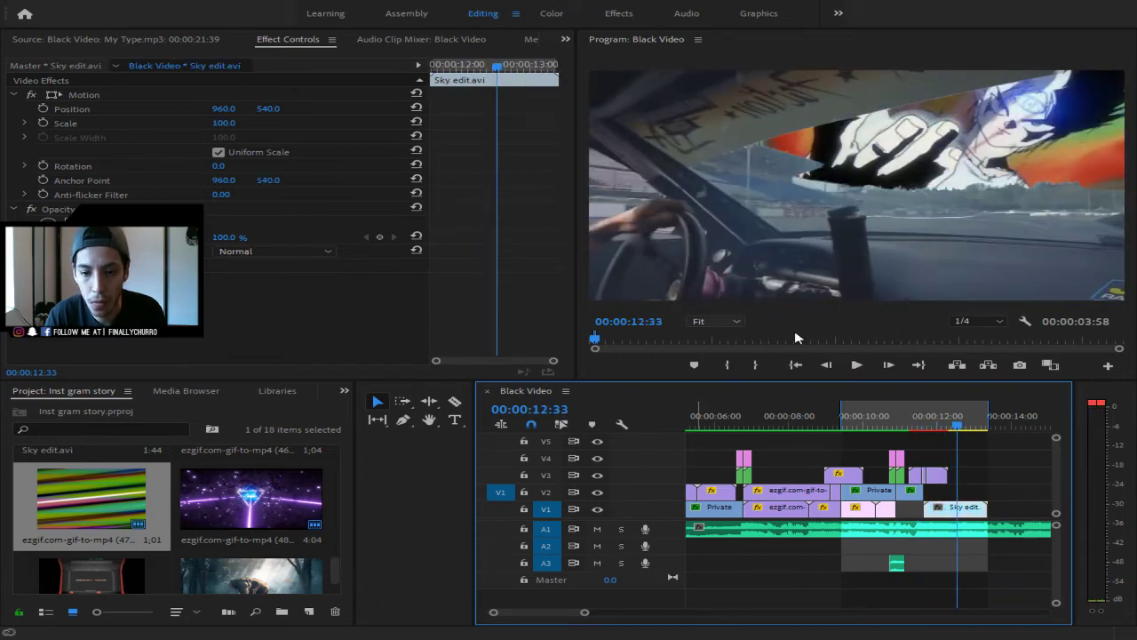
- Apply the Retro Dream preset to the Sky edit.avi clip
{"action": "left_click", "coordinate": [346, 390]}
{"action": "left_click", "coordinate": [389, 472]}
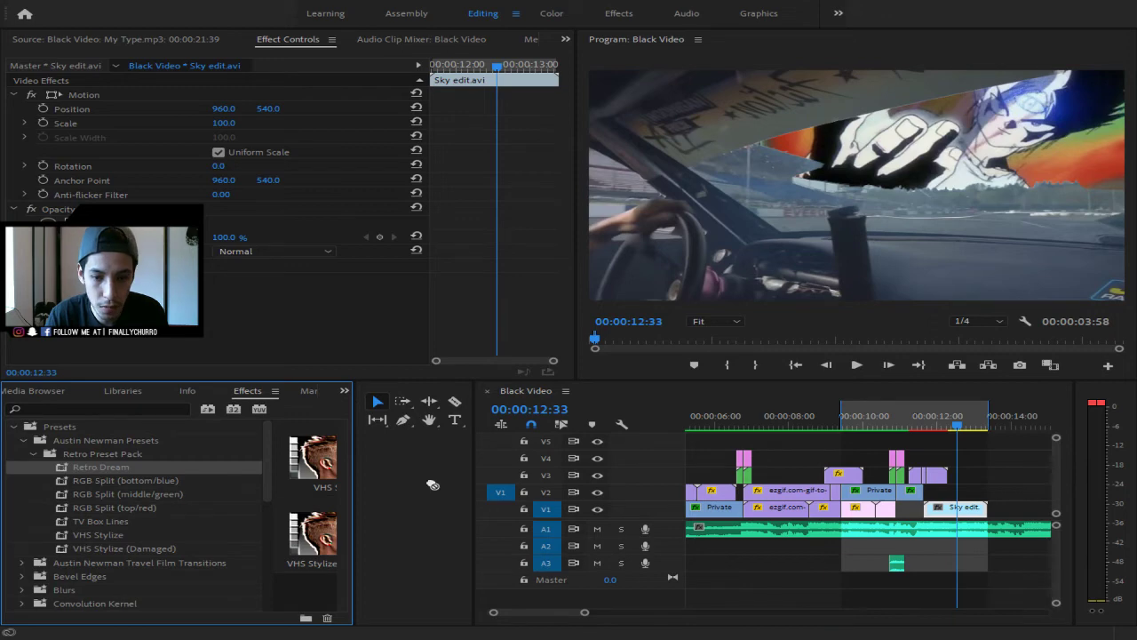
{"action": "left_click_drag", "start_coordinate": [969, 515], "coordinate": [969, 515]}
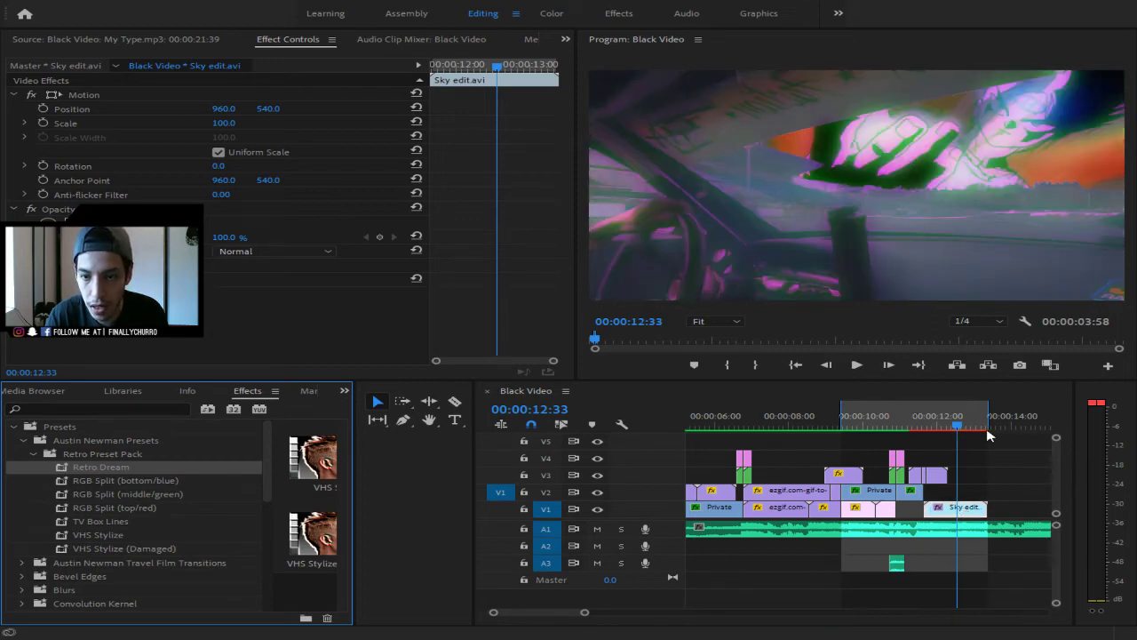
- Set the work area to start near 11 seconds and render a preview of it
{"action": "left_click_drag", "start_coordinate": [947, 421], "coordinate": [745, 431]}
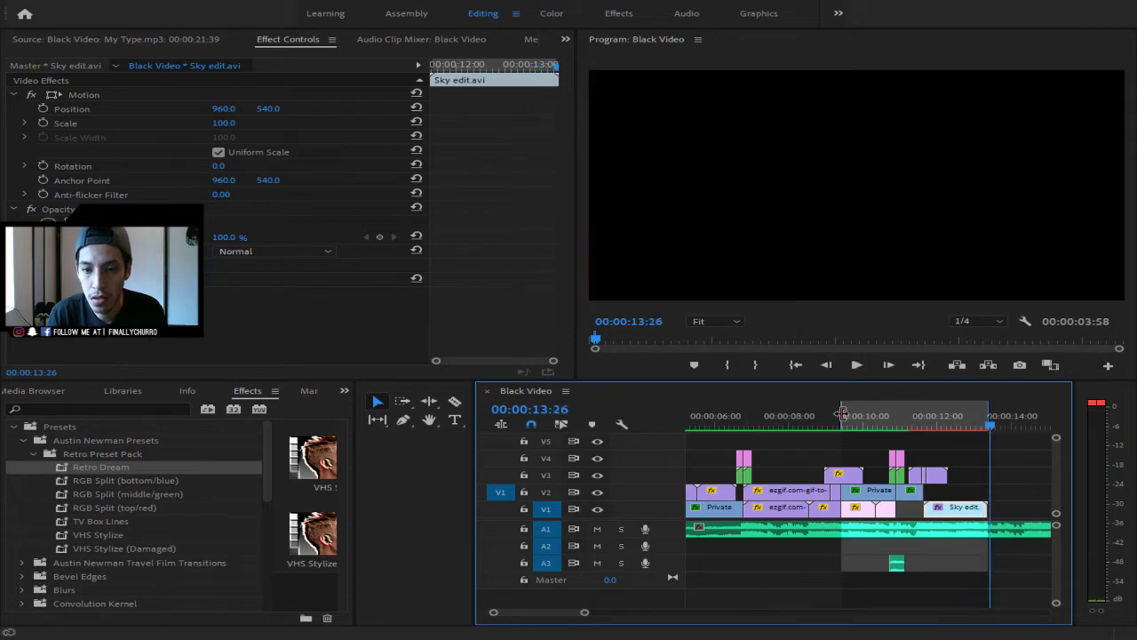
{"action": "left_click_drag", "start_coordinate": [841, 414], "coordinate": [906, 417]}
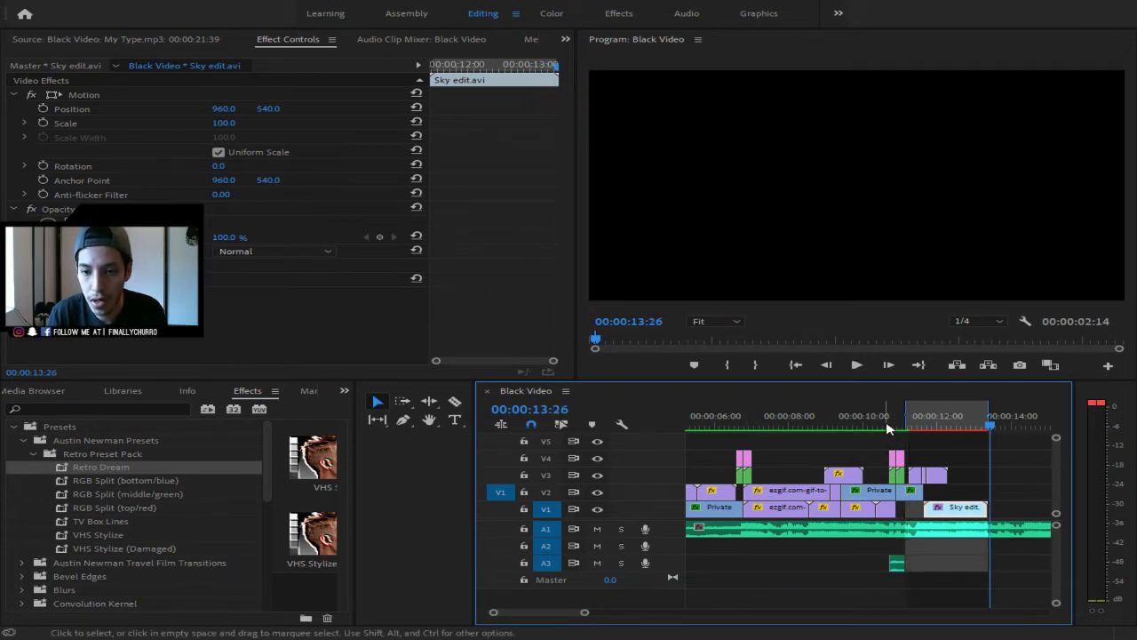
{"action": "left_click", "coordinate": [221, 42]}
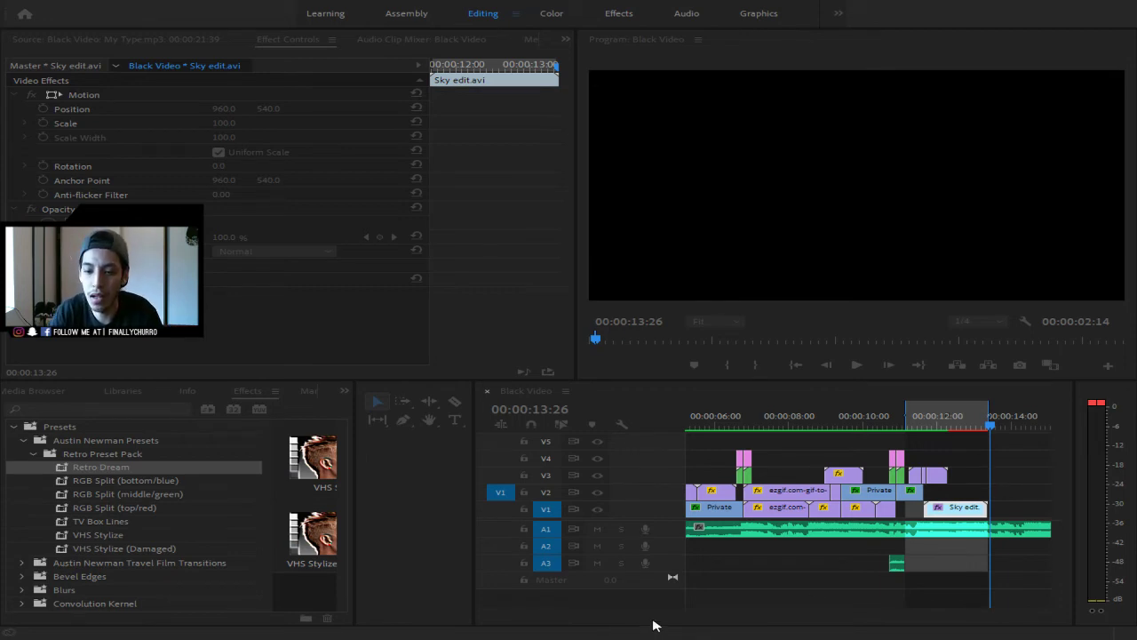
{"action": "left_click_drag", "start_coordinate": [996, 429], "coordinate": [536, 444]}
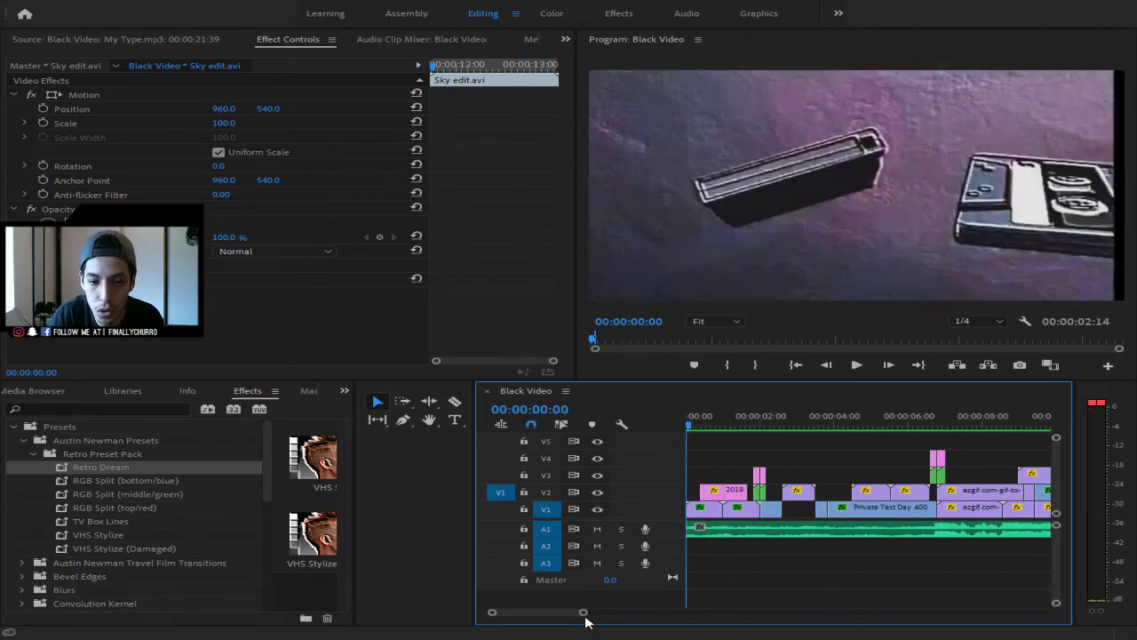
- Save the project and clear the clip selection
{"action": "left_click_drag", "start_coordinate": [583, 614], "coordinate": [664, 620]}
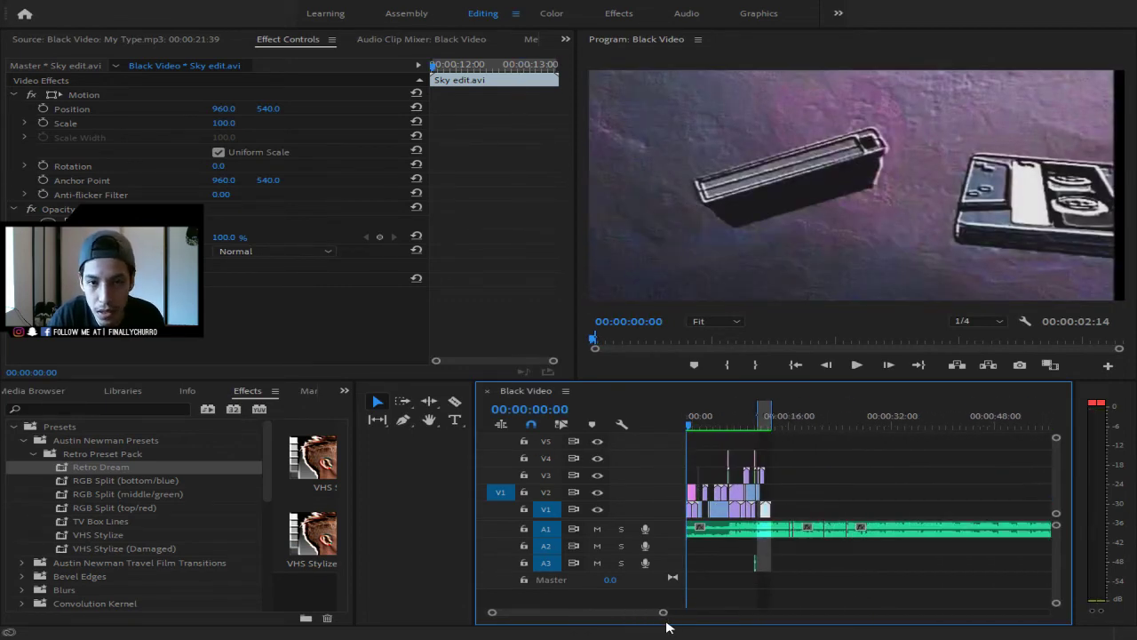
{"action": "key", "text": "ctrl+s"}
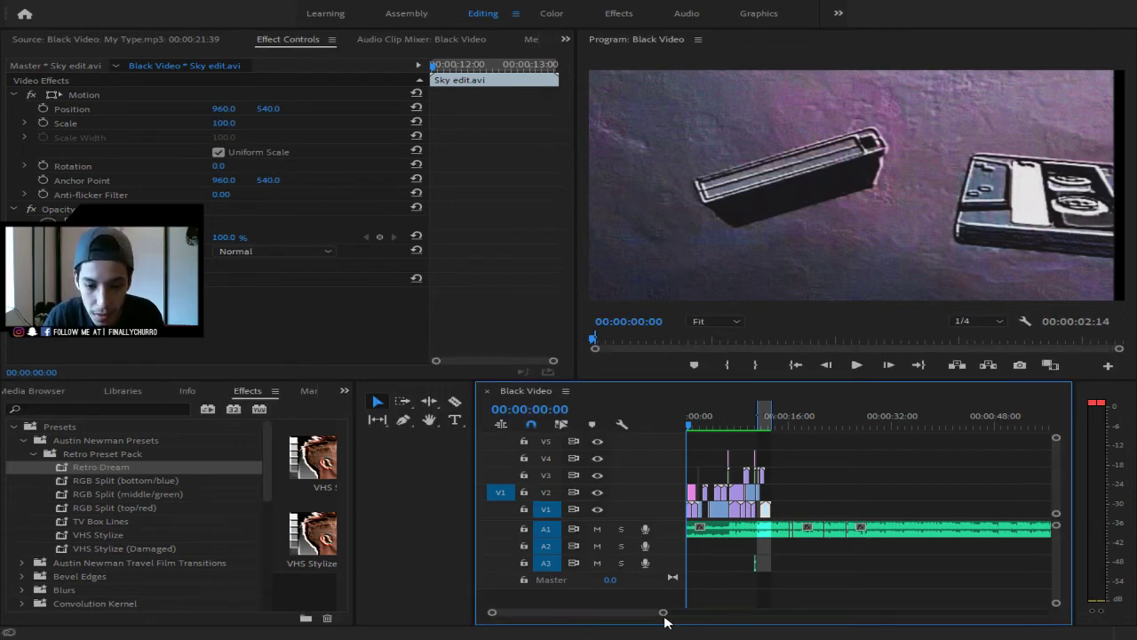
{"action": "left_click_drag", "start_coordinate": [665, 616], "coordinate": [619, 617]}
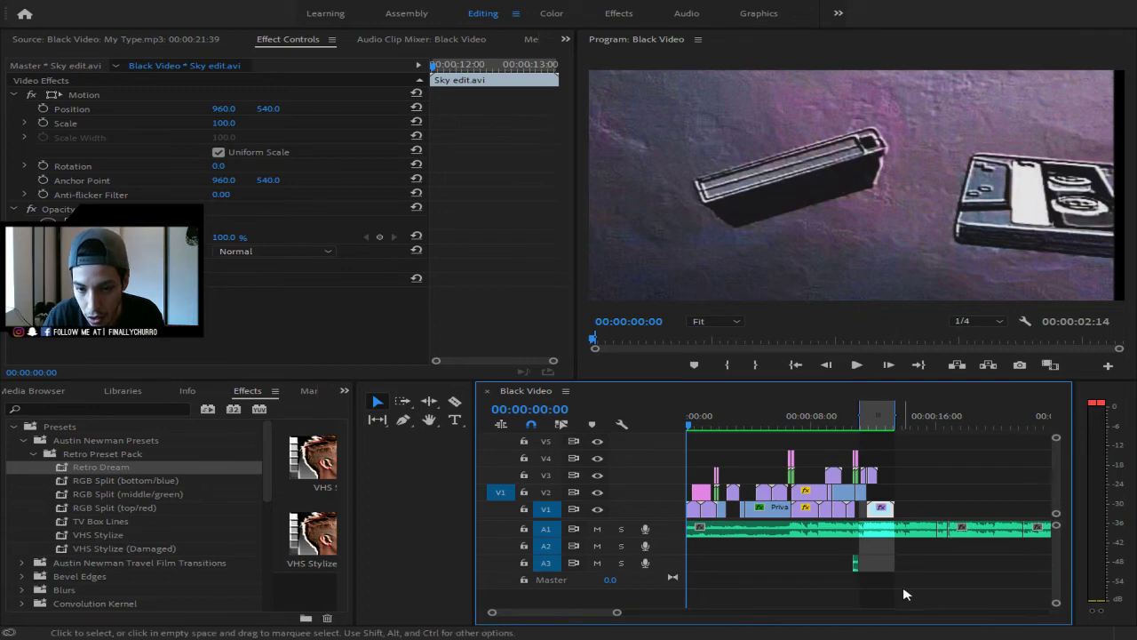
{"action": "left_click_drag", "start_coordinate": [843, 569], "coordinate": [840, 566]}
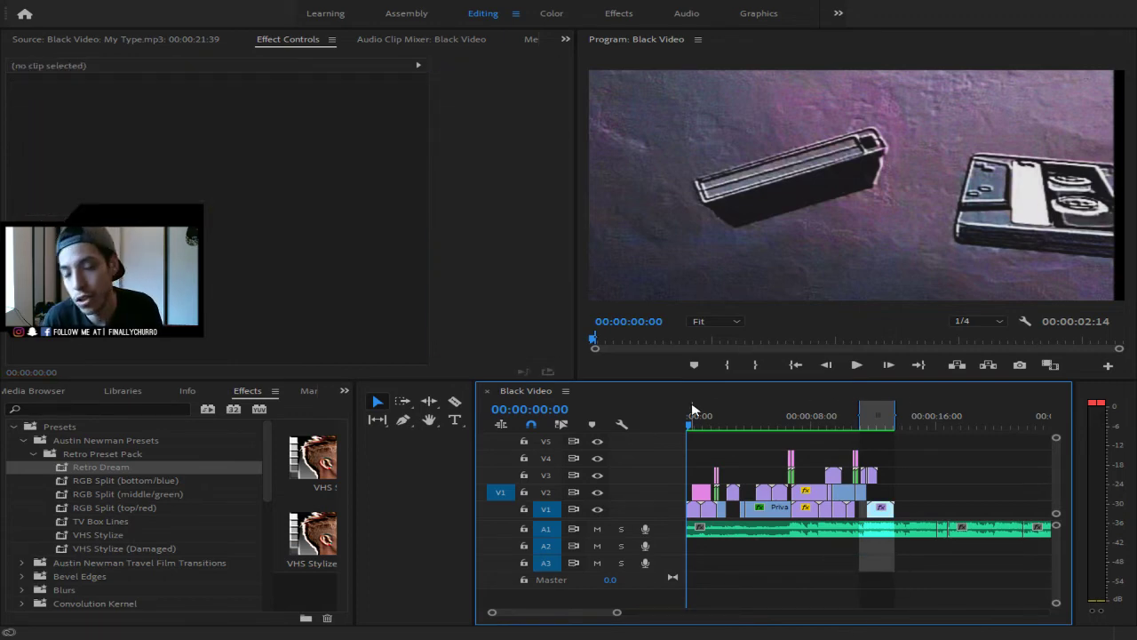
- Play the montage from the start to 12:22, then zoom in around 11:29
{"action": "key", "text": "space"}
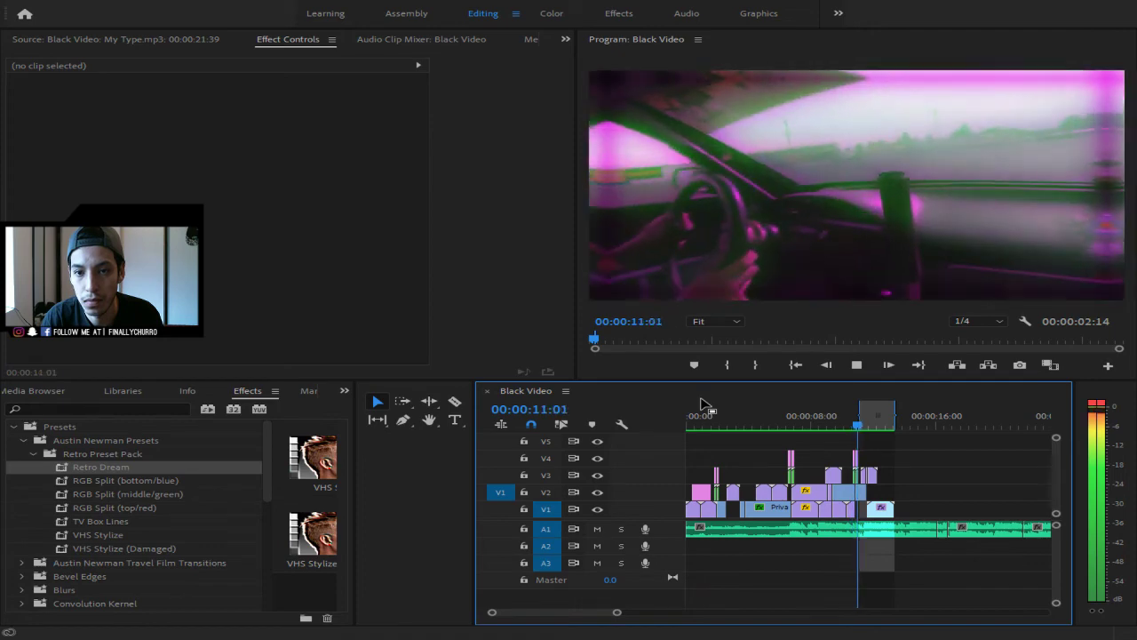
{"action": "key", "text": "space"}
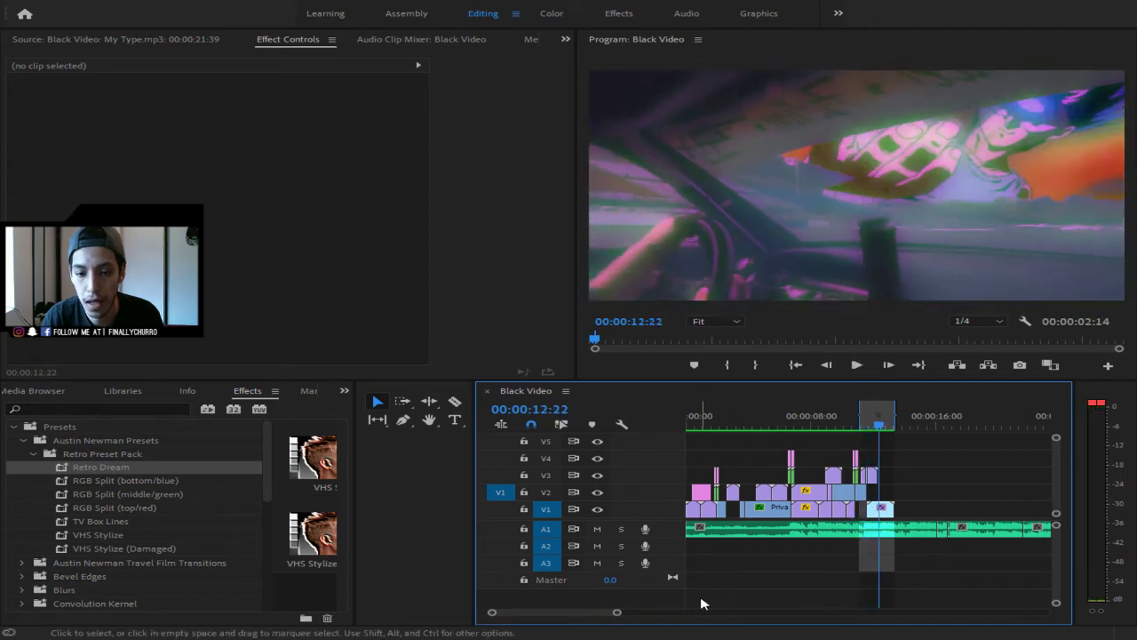
{"action": "left_click_drag", "start_coordinate": [617, 613], "coordinate": [589, 627]}
{"action": "mouse_move", "coordinate": [785, 427]}
{"action": "left_mouse_down"}
{"action": "mouse_move", "coordinate": [750, 427]}
{"action": "mouse_move", "coordinate": [769, 428]}
{"action": "left_mouse_up"}
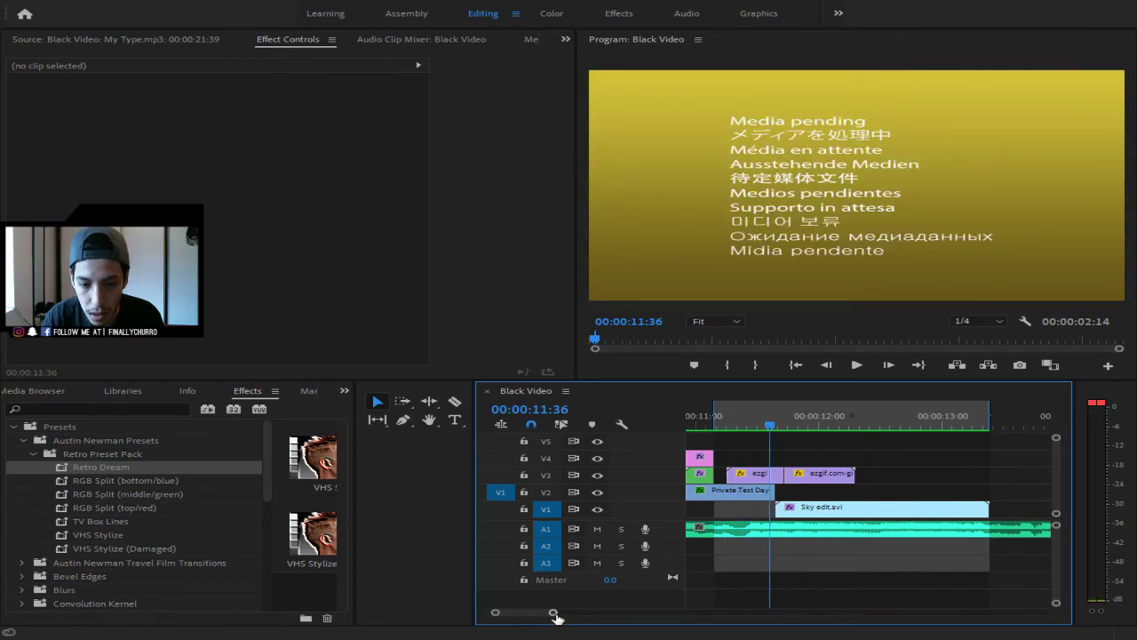
- Cut the Private Test Day clip at 11:36 and delete its leftover tail
{"action": "left_click_drag", "start_coordinate": [554, 613], "coordinate": [521, 614]}
{"action": "key", "text": "c"}
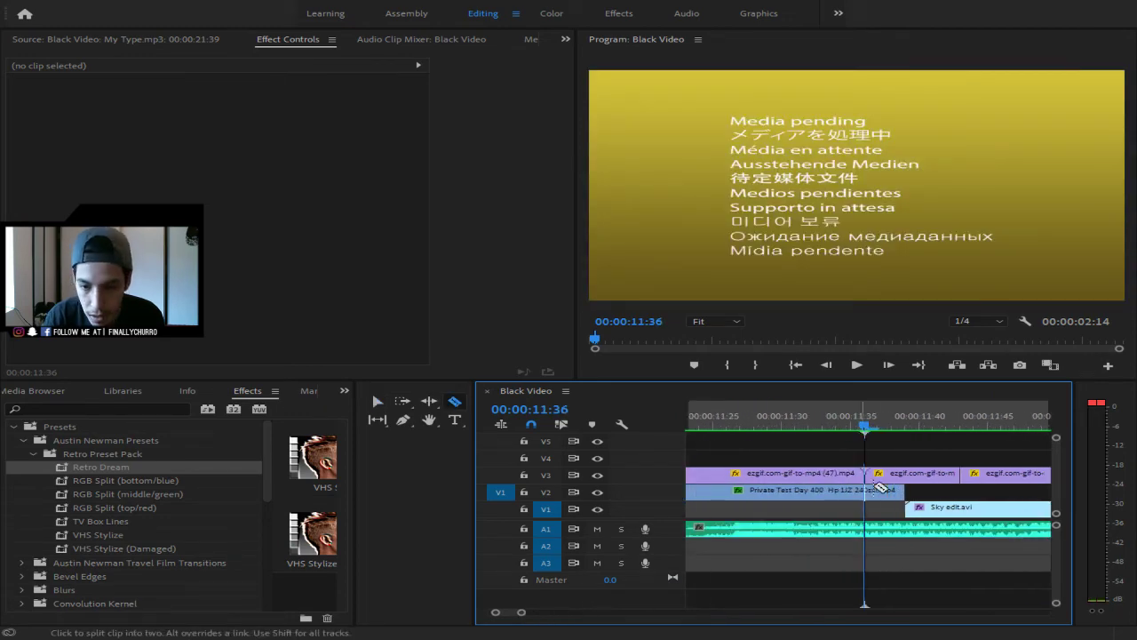
{"action": "left_click", "coordinate": [873, 495]}
{"action": "key", "text": "v"}
{"action": "left_click", "coordinate": [878, 492]}
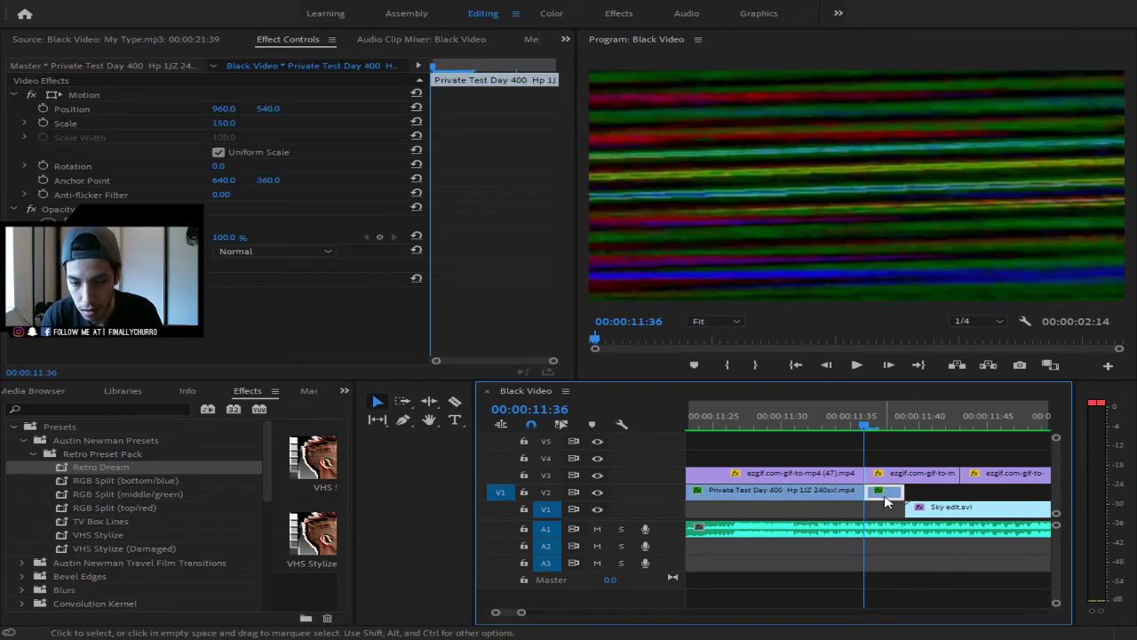
{"action": "key", "text": "Delete"}
- Move Sky edit.avi a little later on V1 and play back the new cut from 11:24
{"action": "left_click_drag", "start_coordinate": [939, 517], "coordinate": [914, 516]}
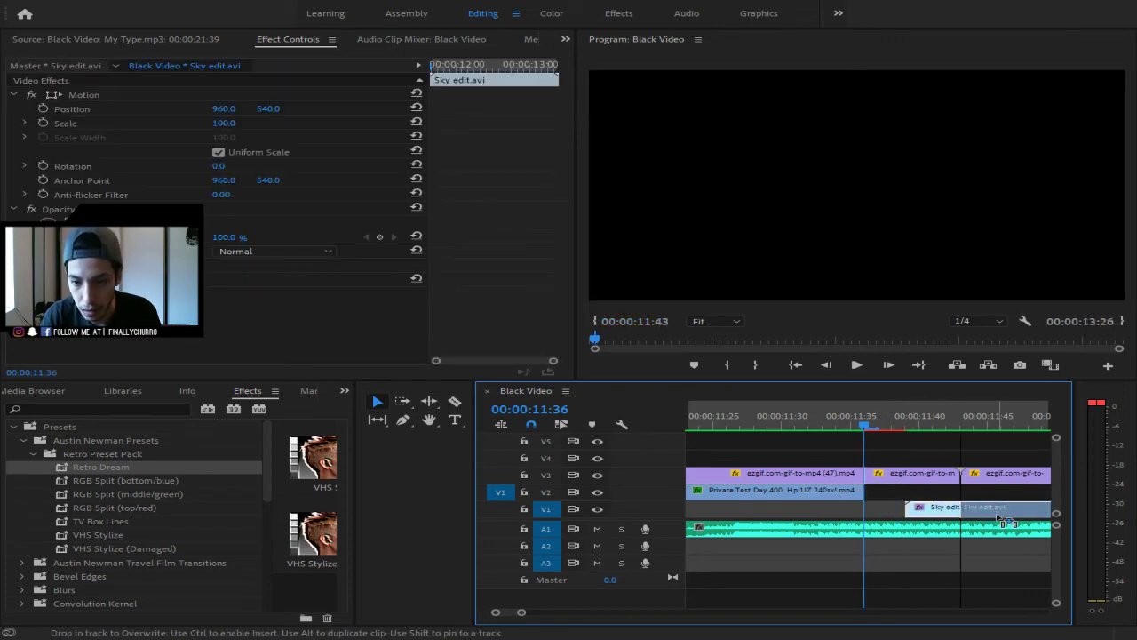
{"action": "left_click_drag", "start_coordinate": [1000, 517], "coordinate": [1000, 517]}
{"action": "key", "text": "space"}
{"action": "key", "text": "Up"}
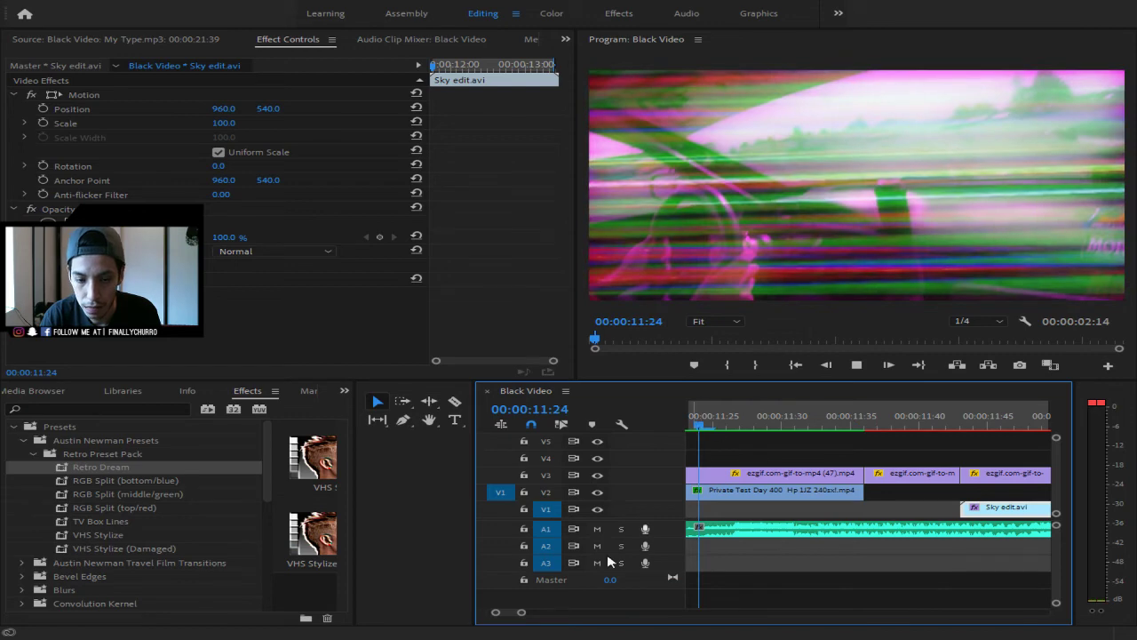
{"action": "left_click_drag", "start_coordinate": [521, 612], "coordinate": [587, 612]}
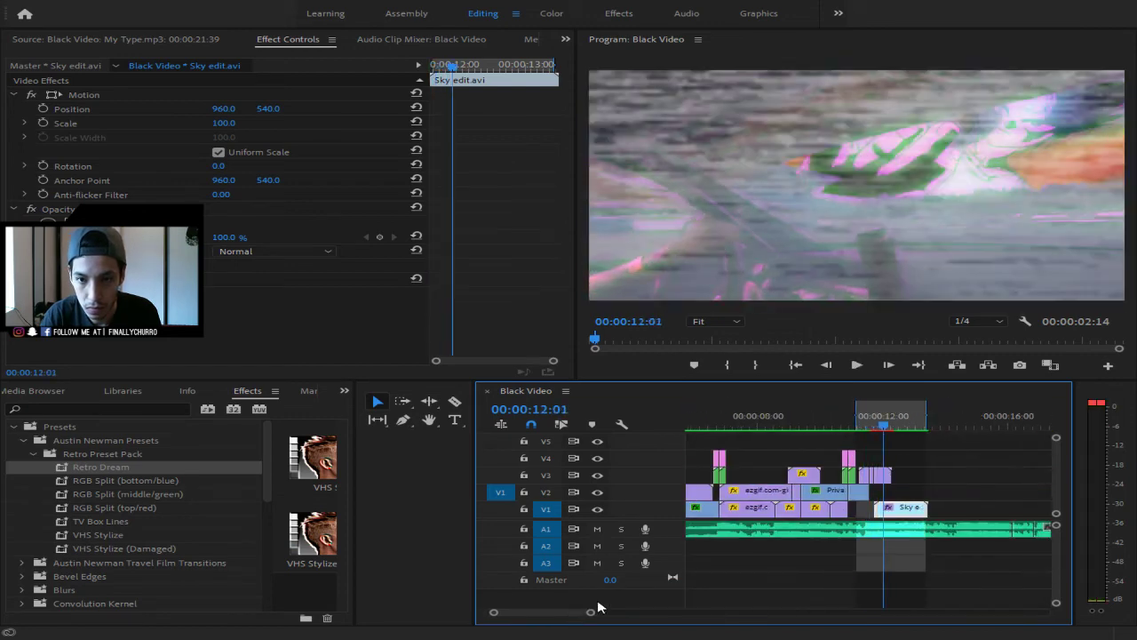
- Replay the transition into Sky edit.avi from about 10 and 11:09 seconds
{"action": "key", "text": "space"}
{"action": "left_click_drag", "start_coordinate": [911, 430], "coordinate": [825, 431]}
{"action": "key", "text": "space"}
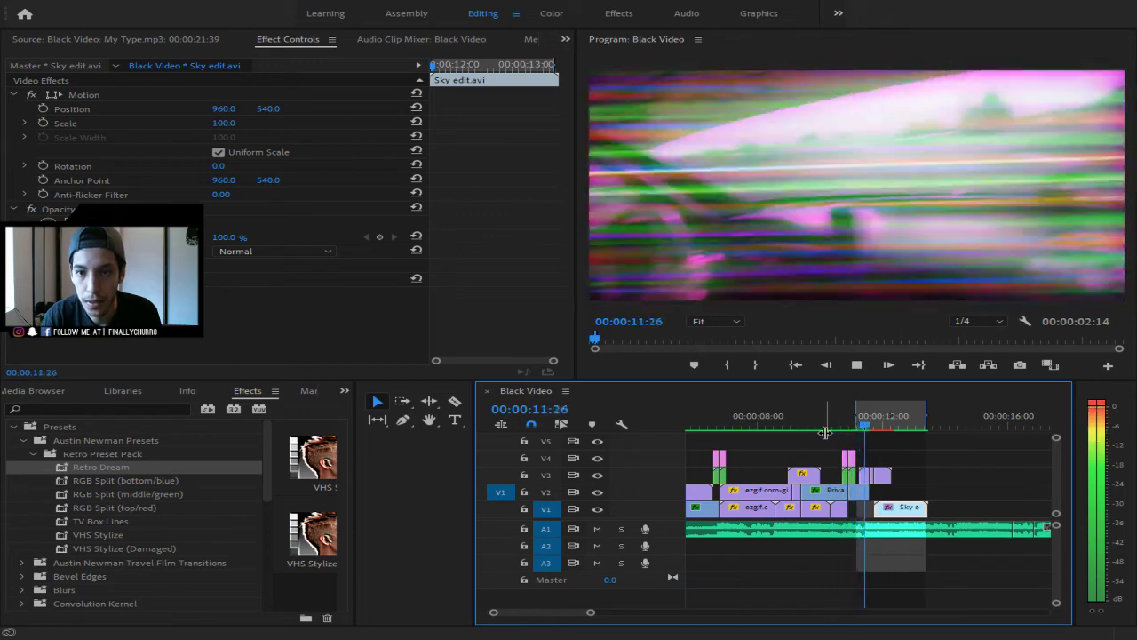
{"action": "key", "text": "space"}
{"action": "left_click_drag", "start_coordinate": [899, 428], "coordinate": [851, 429]}
{"action": "key", "text": "space"}
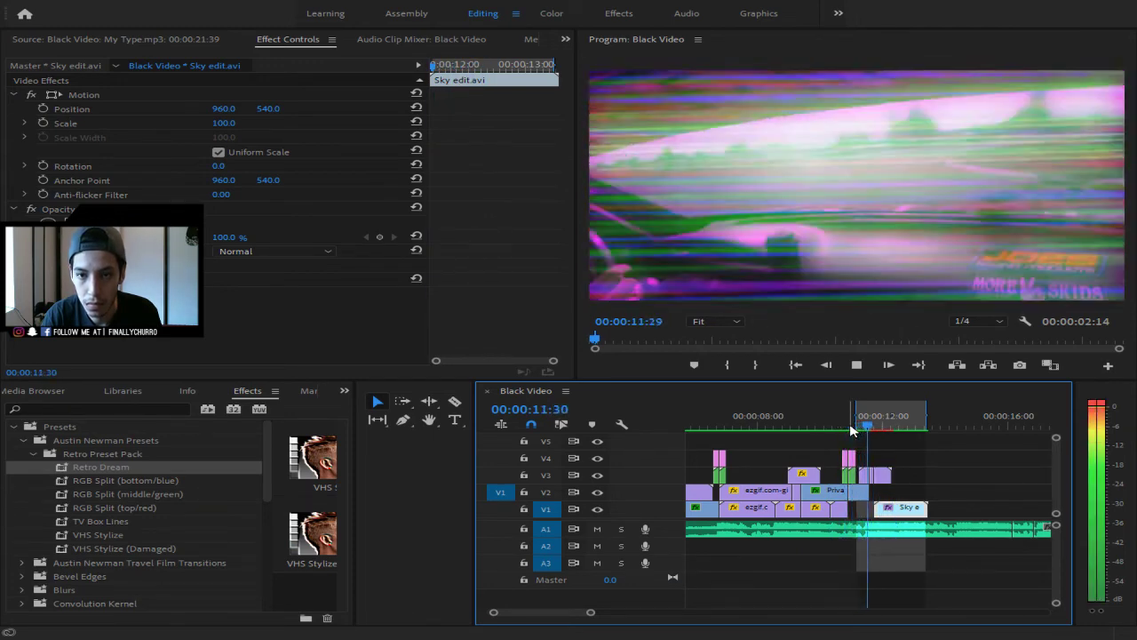
{"action": "key", "text": "space"}
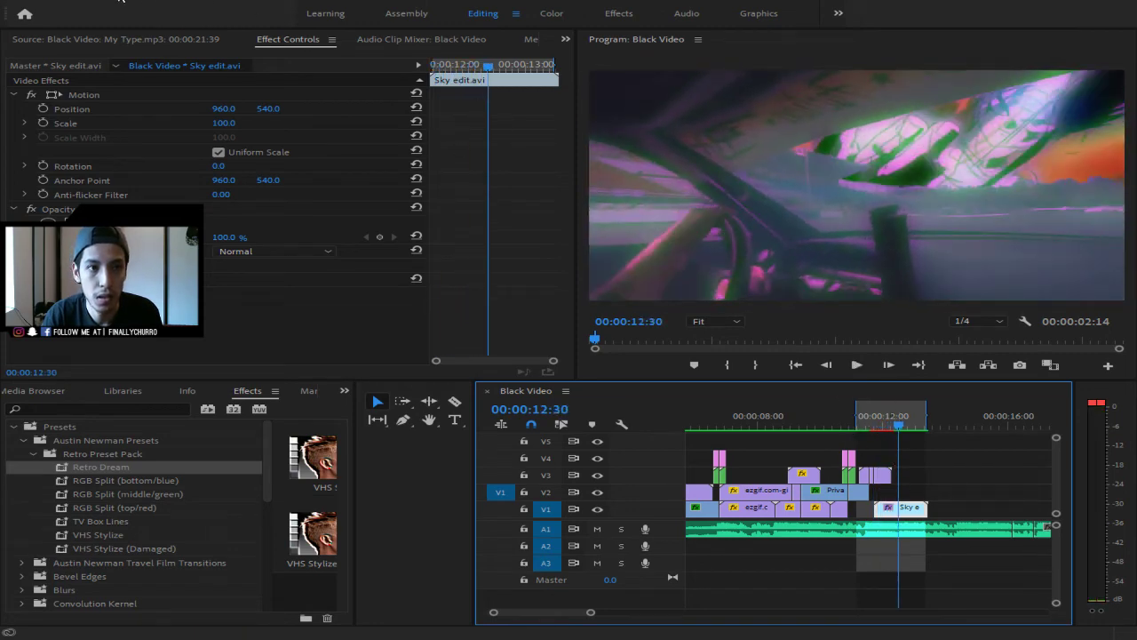
- Render a preview of the edited section and play the montage from the very start
{"action": "left_click", "coordinate": [178, 50]}
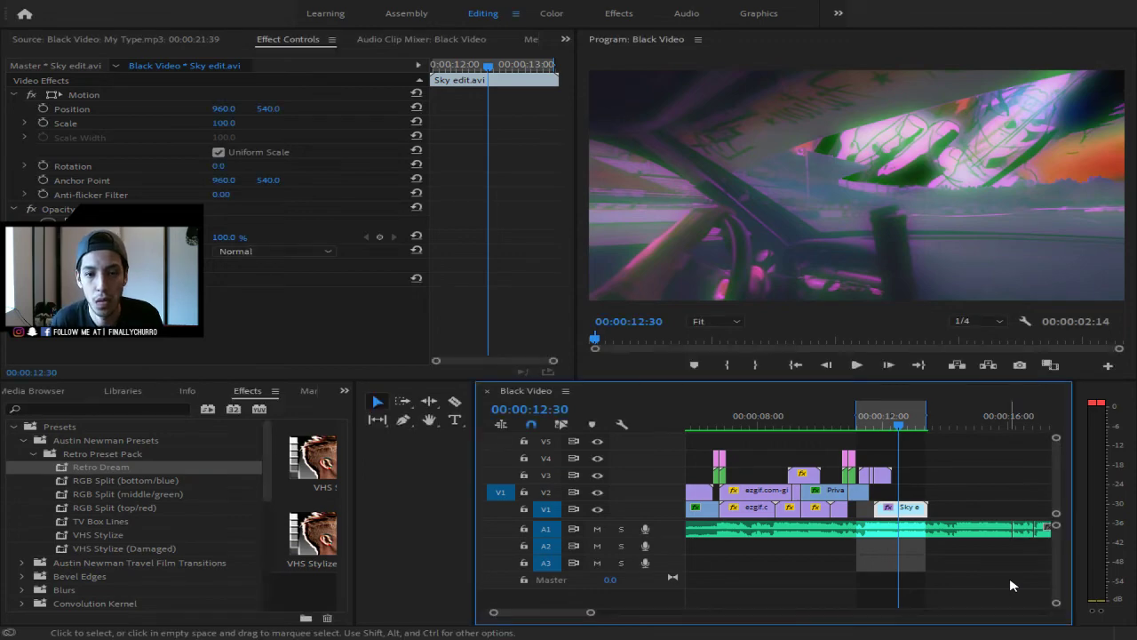
{"action": "left_click_drag", "start_coordinate": [909, 427], "coordinate": [773, 422]}
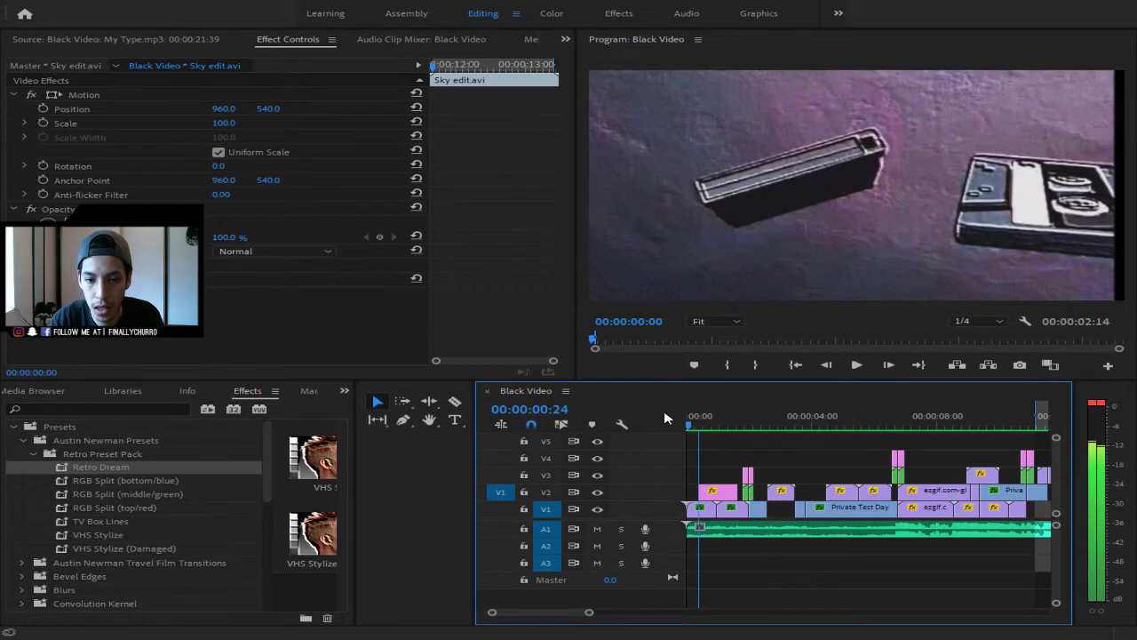
{"action": "left_click_drag", "start_coordinate": [664, 414], "coordinate": [682, 431]}
{"action": "key", "text": "space"}
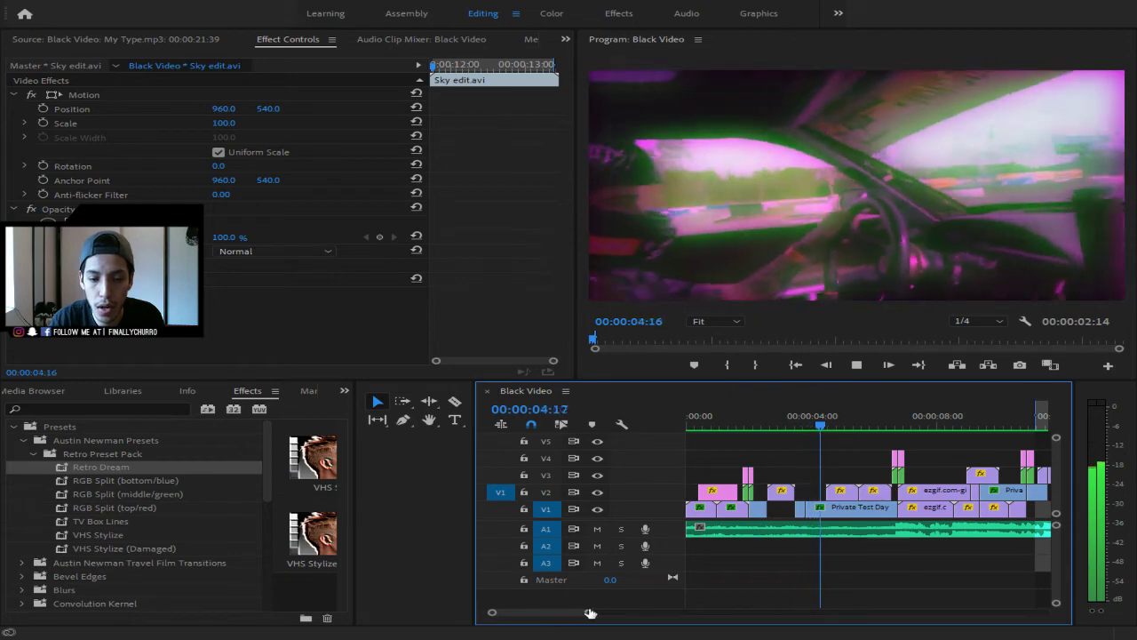
{"action": "left_click_drag", "start_coordinate": [590, 613], "coordinate": [654, 613]}
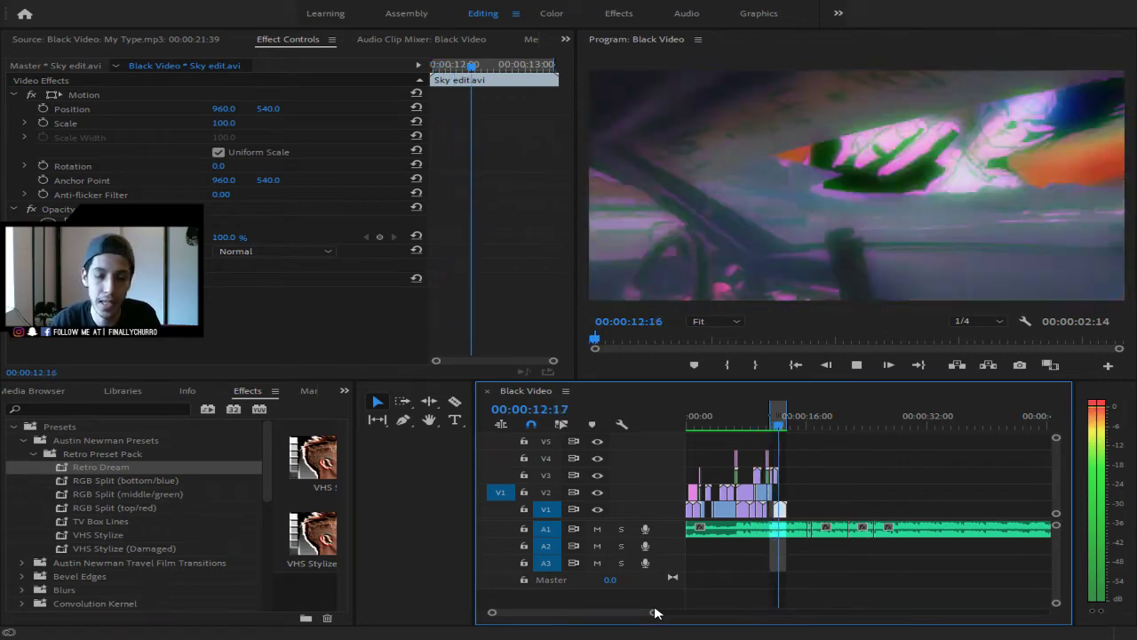
- Stop playback and zoom the timeline in around 10:21
{"action": "key", "text": "space"}
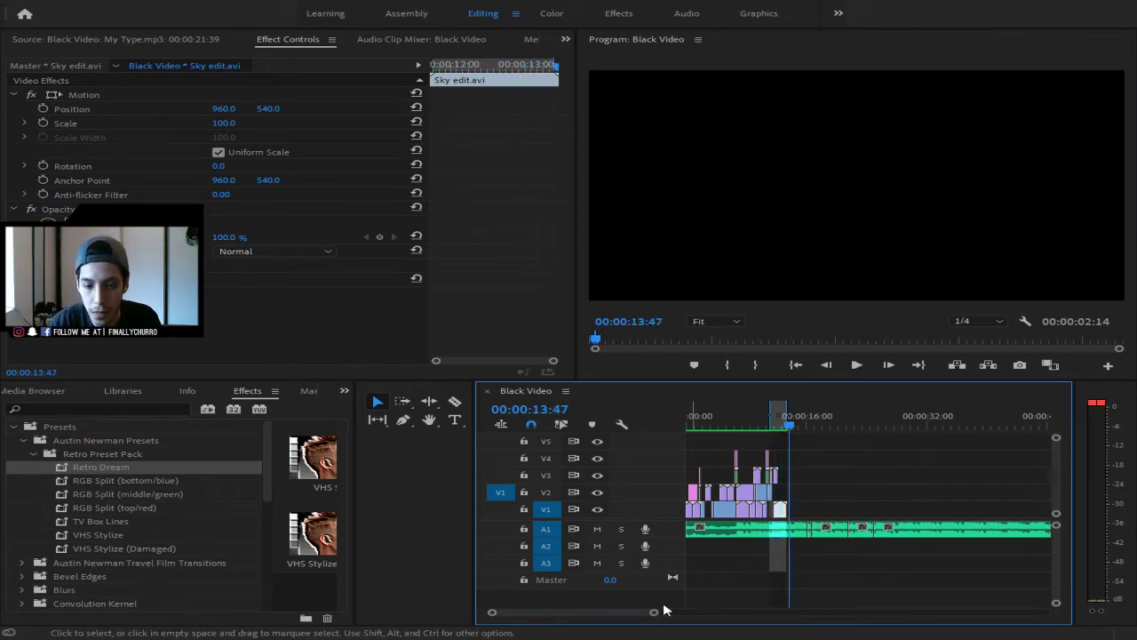
{"action": "left_click_drag", "start_coordinate": [654, 611], "coordinate": [593, 625]}
{"action": "left_click_drag", "start_coordinate": [766, 421], "coordinate": [858, 437]}
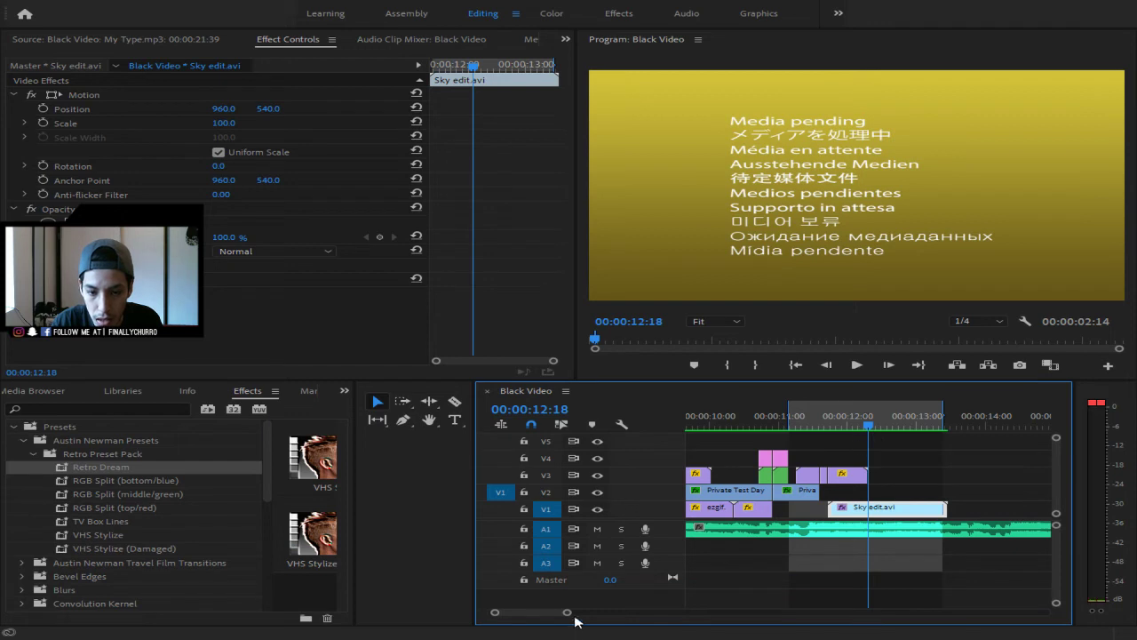
{"action": "left_click_drag", "start_coordinate": [567, 612], "coordinate": [535, 612]}
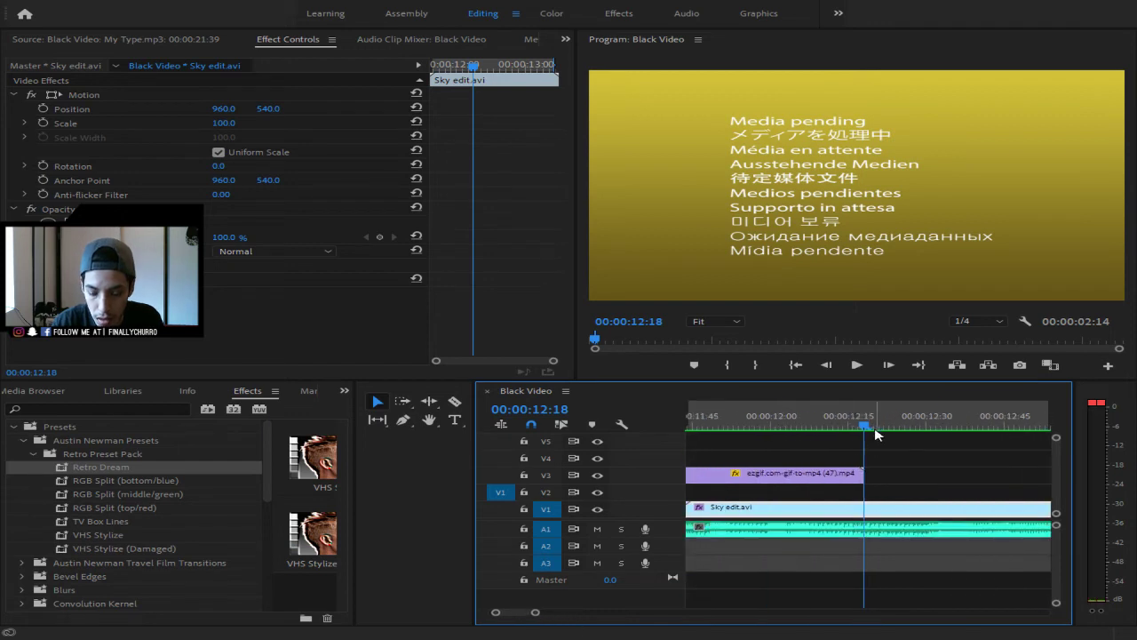
- Cut the V3 overlay at 12:17, delete its tail, and extend its end to about 12:19
{"action": "key", "text": "Left"}
{"action": "key", "text": "c"}
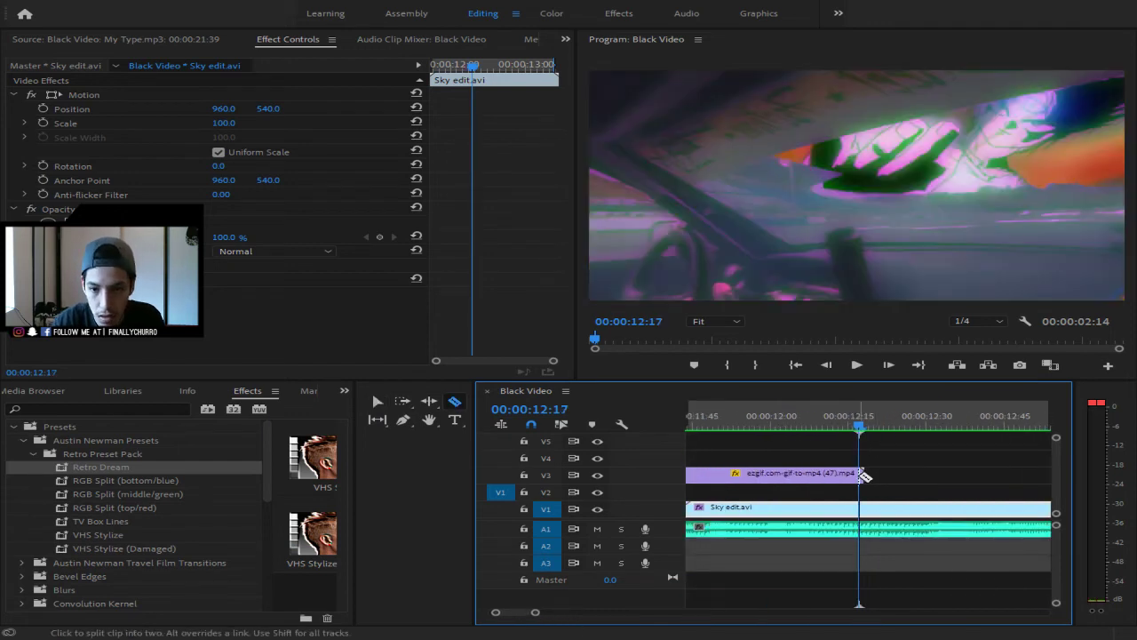
{"action": "left_click", "coordinate": [862, 477]}
{"action": "key", "text": "Delete"}
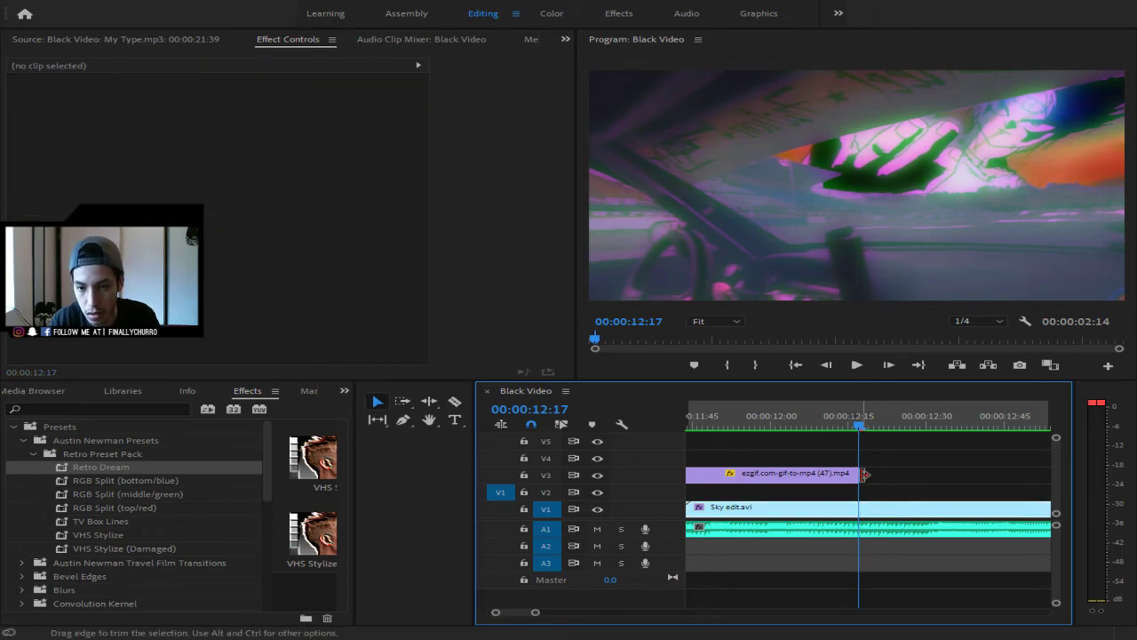
{"action": "left_click_drag", "start_coordinate": [866, 476], "coordinate": [868, 476]}
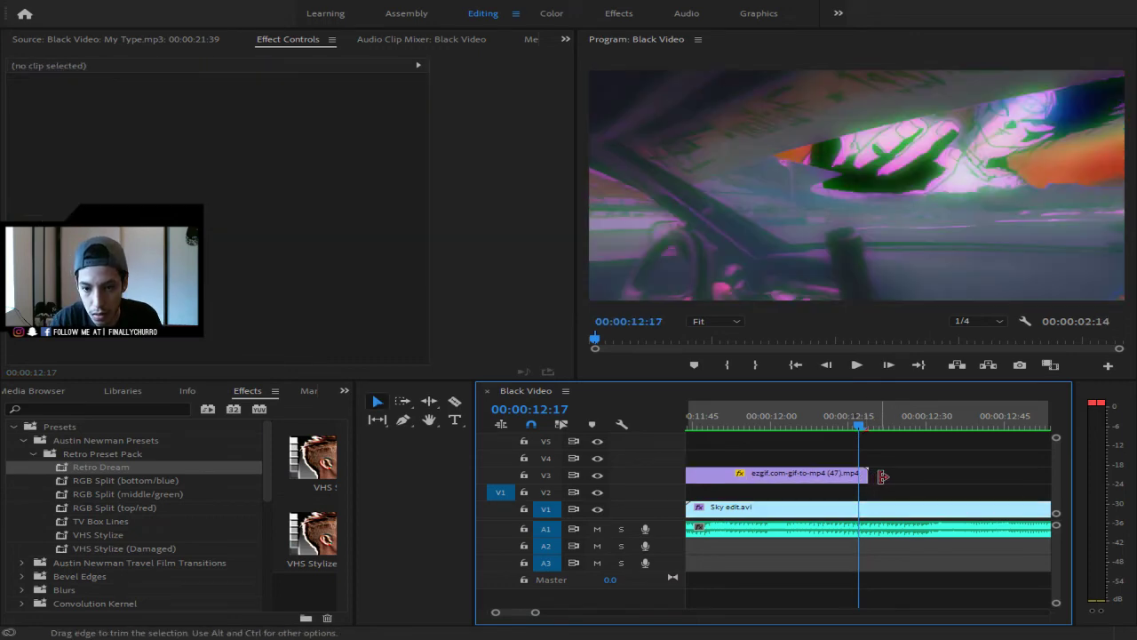
{"action": "key", "text": "space"}
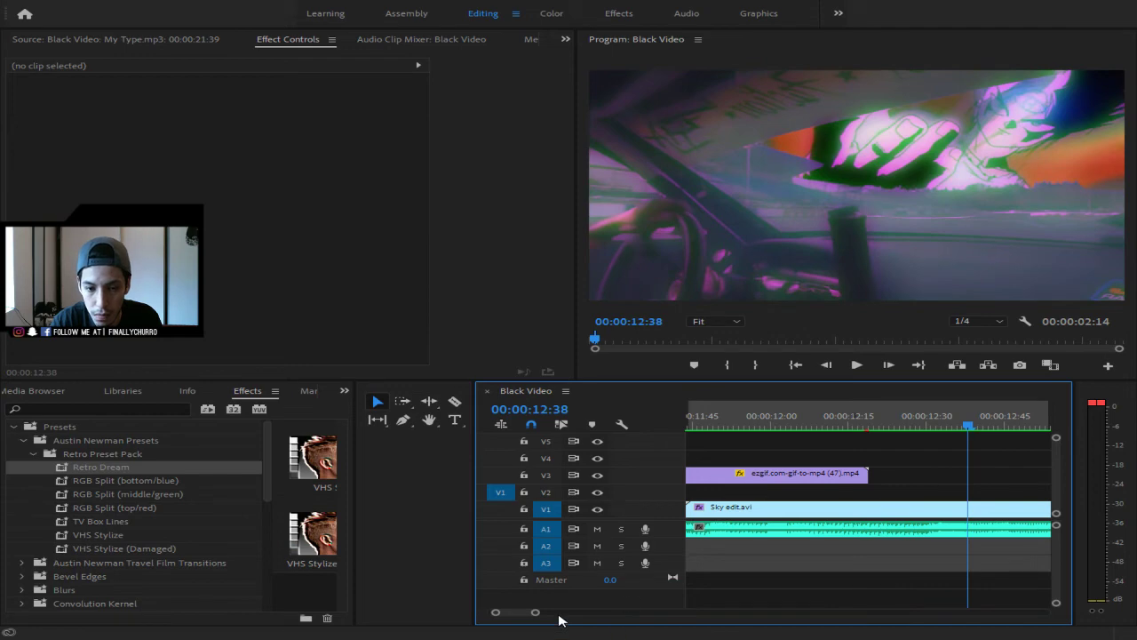
{"action": "left_click_drag", "start_coordinate": [534, 613], "coordinate": [620, 613]}
{"action": "left_click_drag", "start_coordinate": [867, 423], "coordinate": [722, 444]}
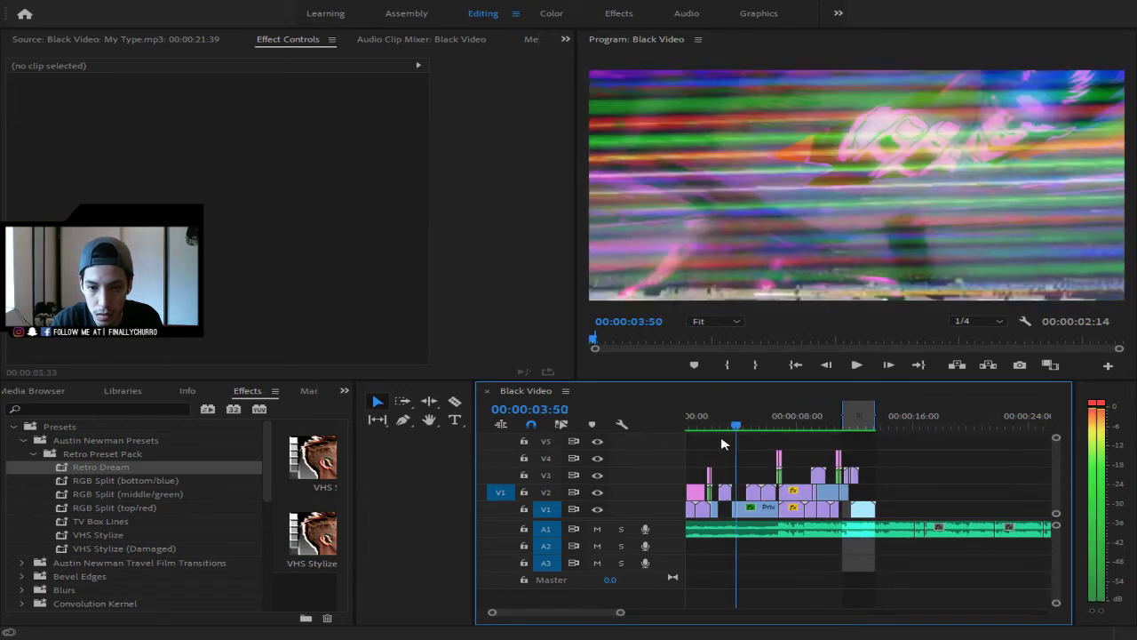
- Play the montage from the start, stop it, return the playhead to the arcade footage, then go to the browser
{"action": "key", "text": "Home"}
{"action": "key", "text": "space"}
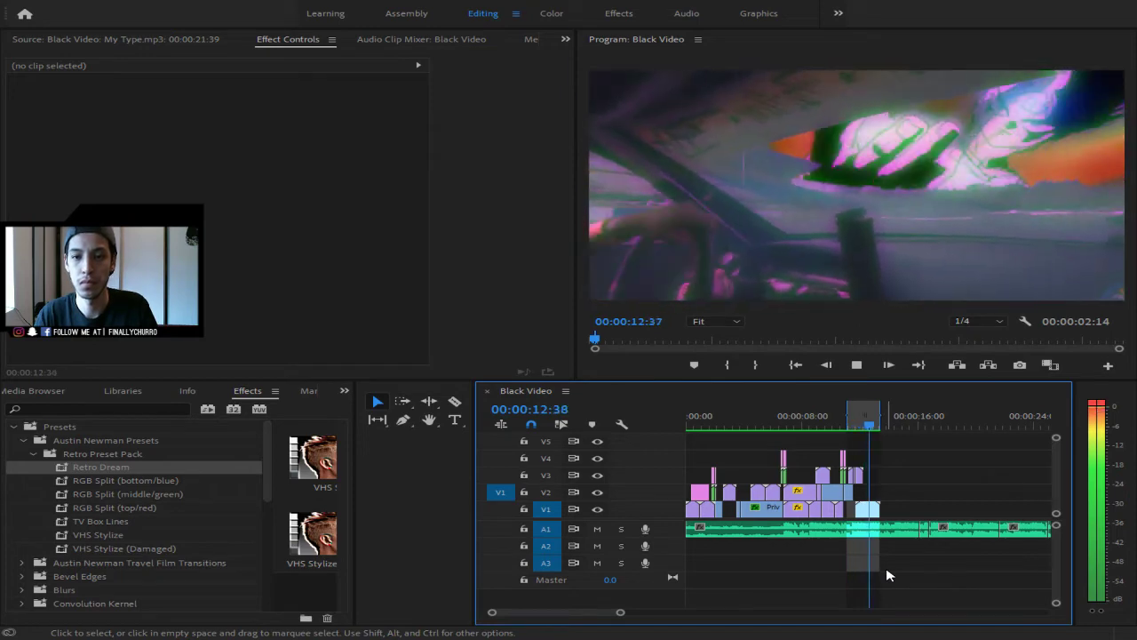
{"action": "key", "text": "space"}
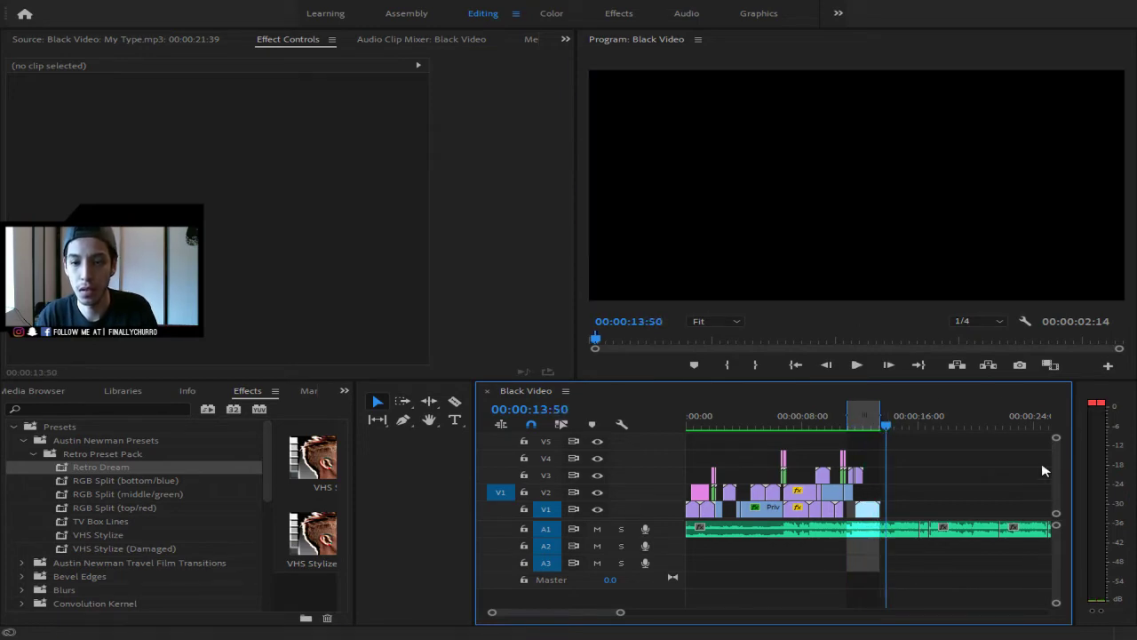
{"action": "left_click_drag", "start_coordinate": [893, 423], "coordinate": [864, 425]}
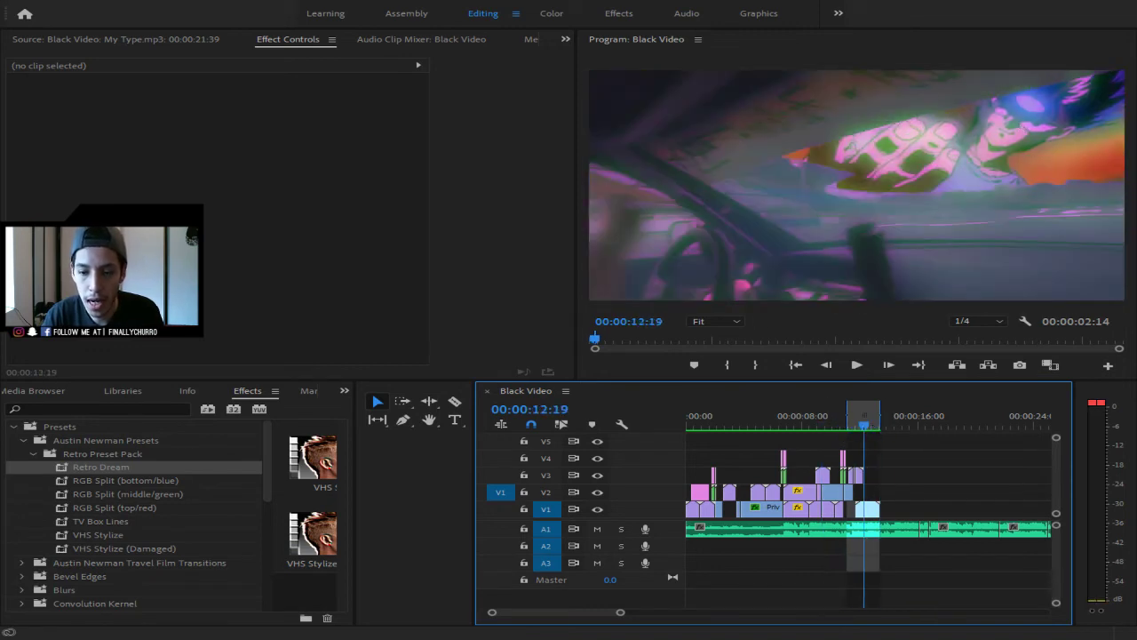
{"action": "key", "text": "alt+Tab"}
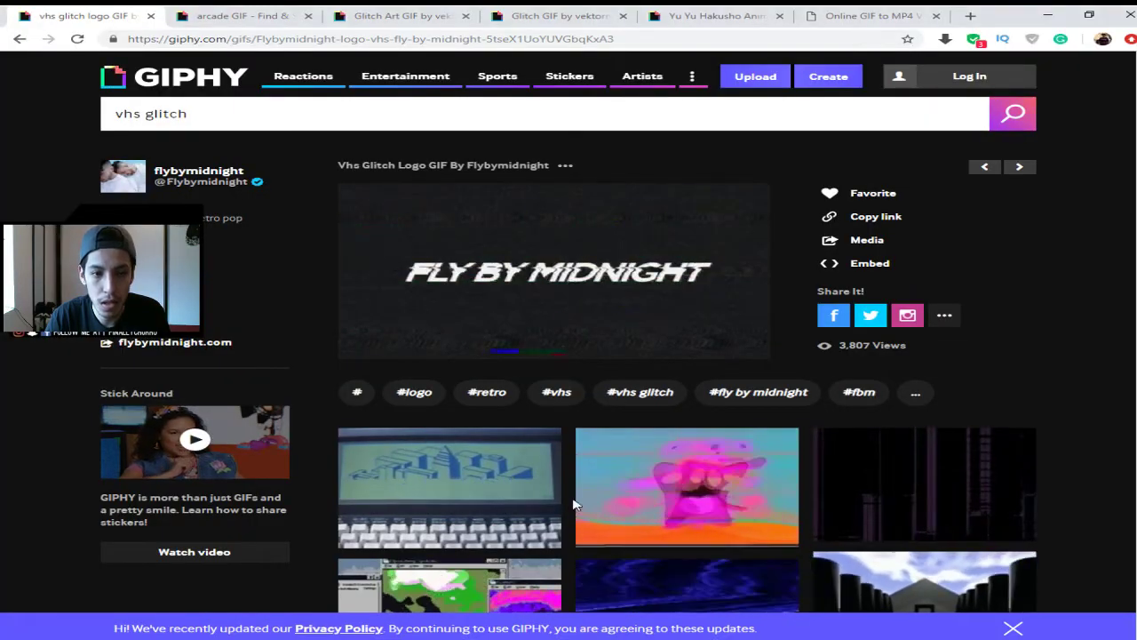
- Move the Yu Yu Hakusho GIF tab ahead of the glitch pages and browse its related GIFs
{"action": "left_click", "coordinate": [258, 12]}
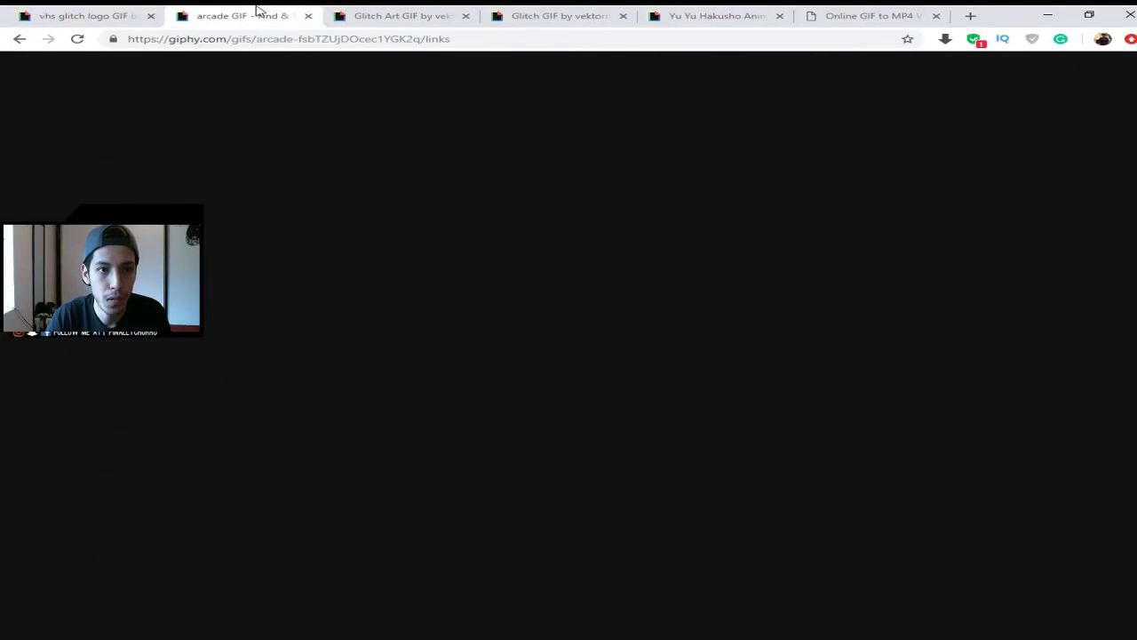
{"action": "left_click", "coordinate": [406, 14]}
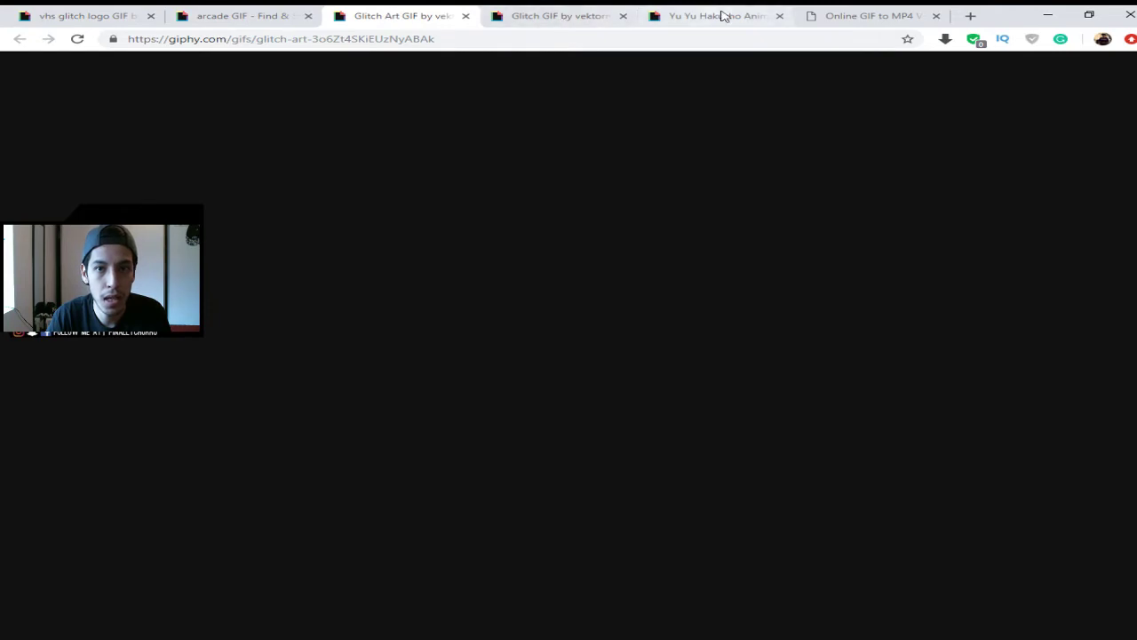
{"action": "left_click_drag", "start_coordinate": [706, 16], "coordinate": [243, 27]}
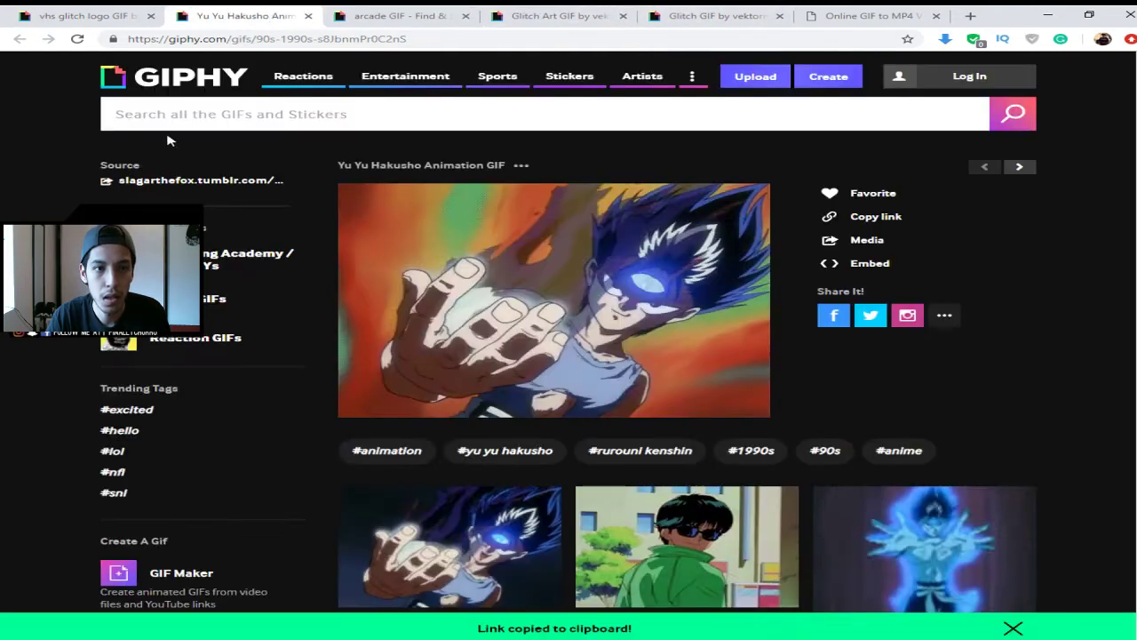
{"action": "scroll", "coordinate": [995, 402], "scroll_direction": "down", "scroll_amount": 3}
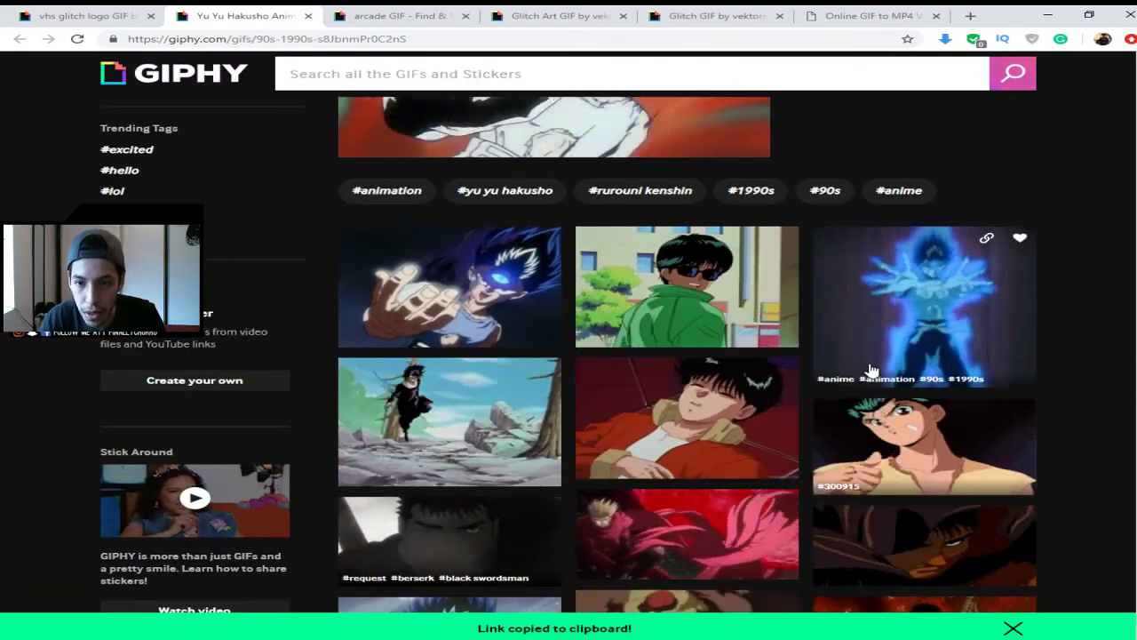
{"action": "scroll", "coordinate": [873, 369], "scroll_direction": "down", "scroll_amount": 2}
{"action": "scroll", "coordinate": [874, 369], "scroll_direction": "down", "scroll_amount": 1}
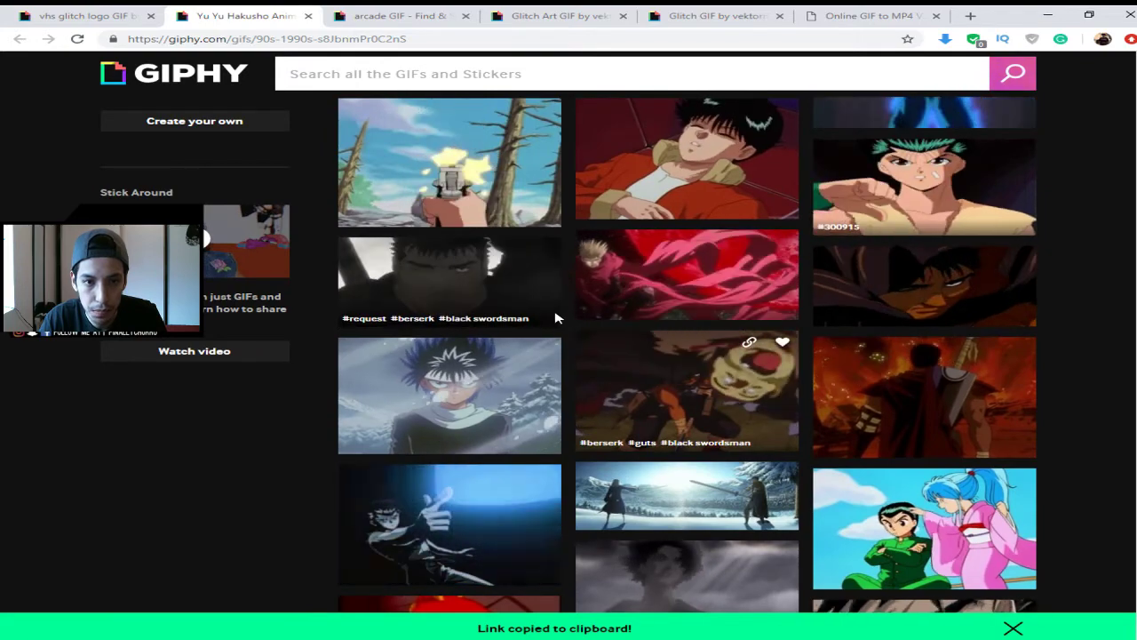
{"action": "scroll", "coordinate": [555, 234], "scroll_direction": "down", "scroll_amount": 3}
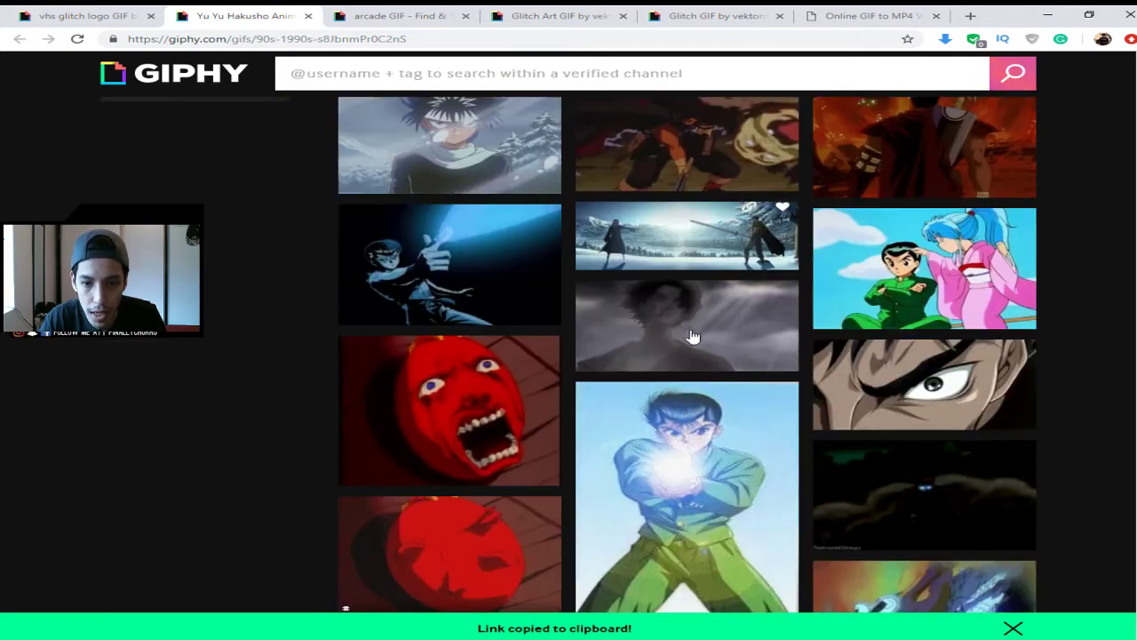
{"action": "scroll", "coordinate": [536, 289], "scroll_direction": "up", "scroll_amount": 4}
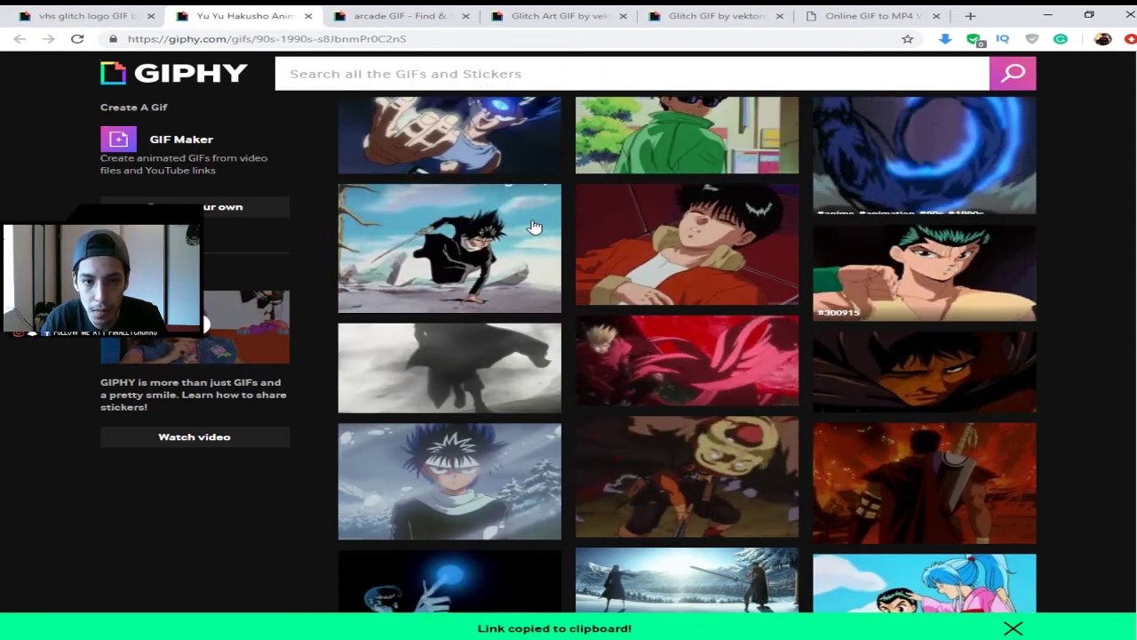
- Open an anime GIF's page and select its direct GIF link
{"action": "left_click", "coordinate": [514, 238]}
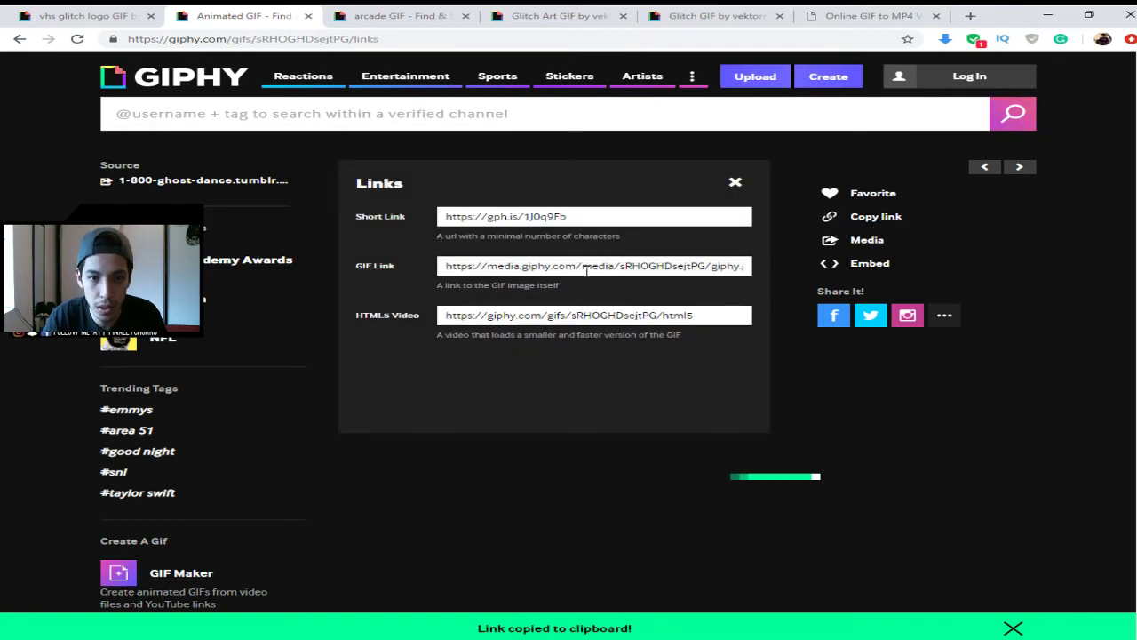
{"action": "left_click", "coordinate": [586, 266]}
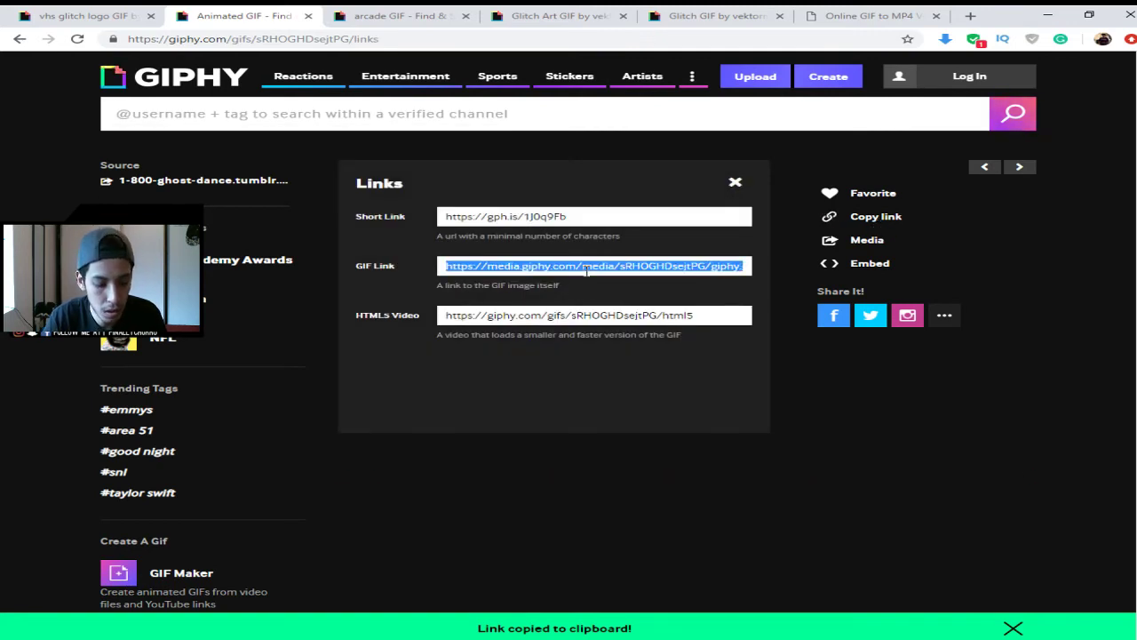
{"action": "left_click", "coordinate": [869, 15]}
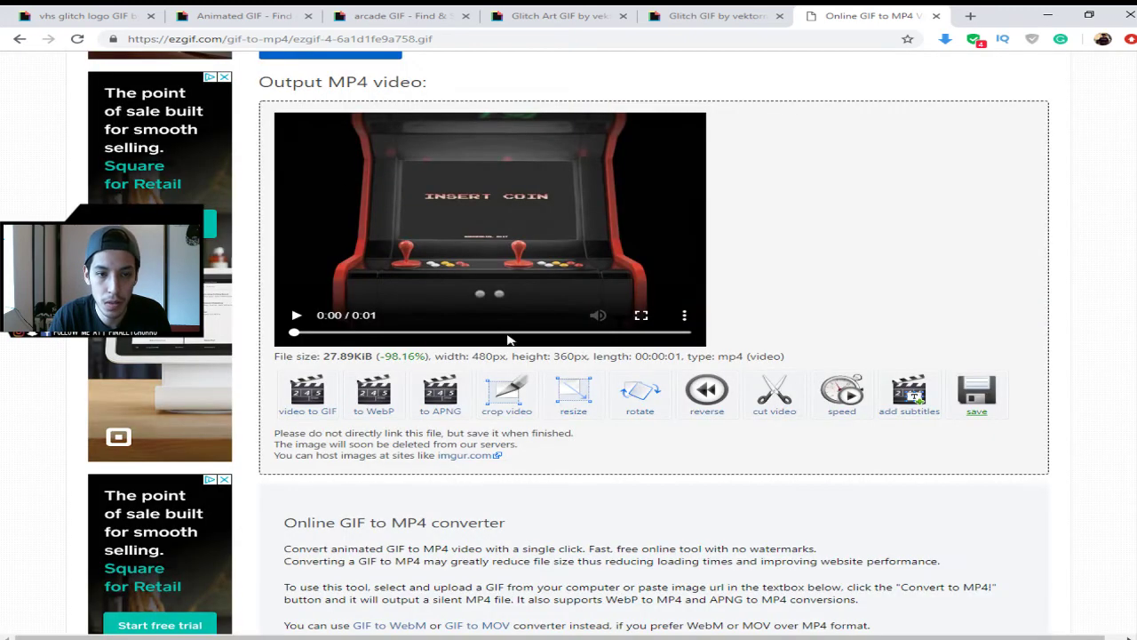
- Start a new GIF to MP4 conversion on ezgif and upload the anime GIF from its pasted link
{"action": "scroll", "coordinate": [347, 233], "scroll_direction": "up", "scroll_amount": 6}
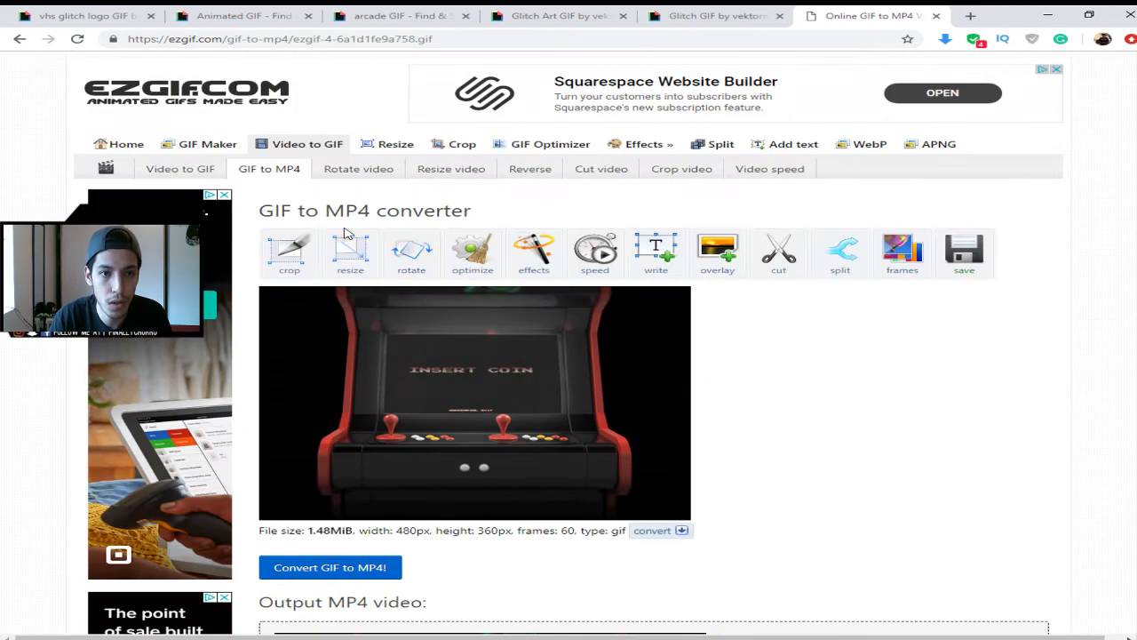
{"action": "left_click", "coordinate": [277, 172]}
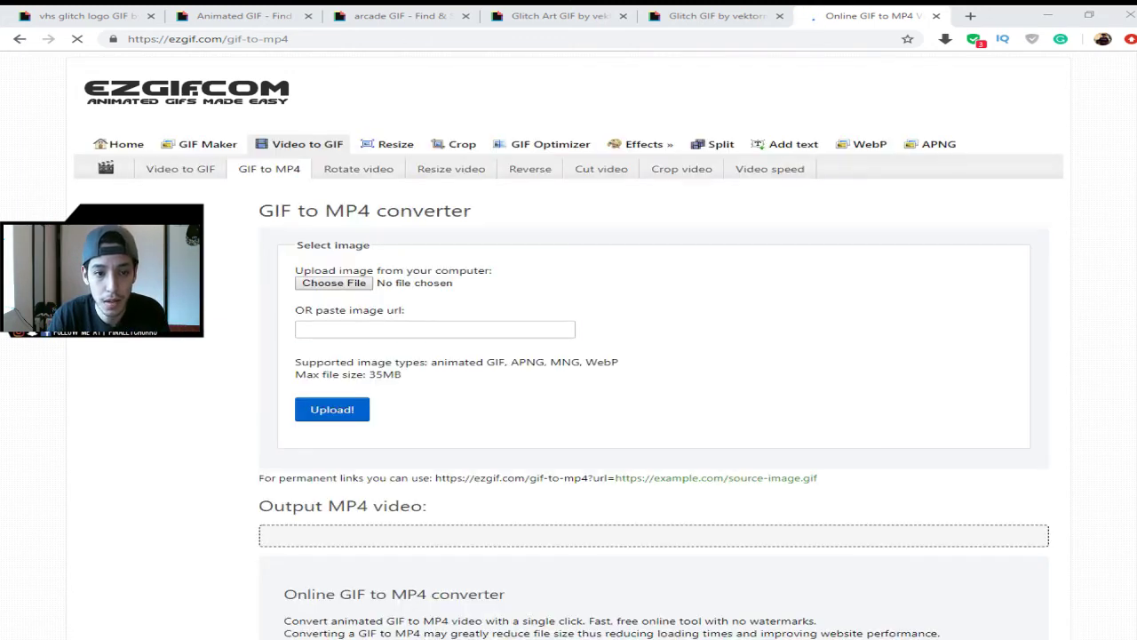
{"action": "left_click", "coordinate": [444, 330]}
{"action": "type", "text": "https://media.giphy.com/media/sRHOGHDsejtPG/giphy.gif"}
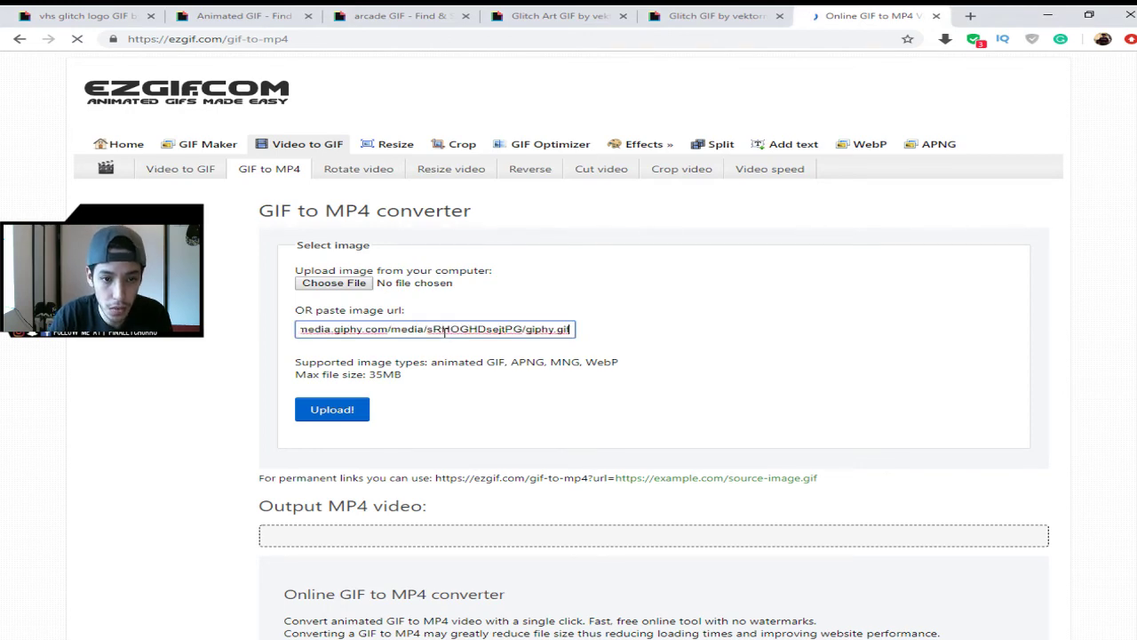
{"action": "left_click", "coordinate": [347, 411]}
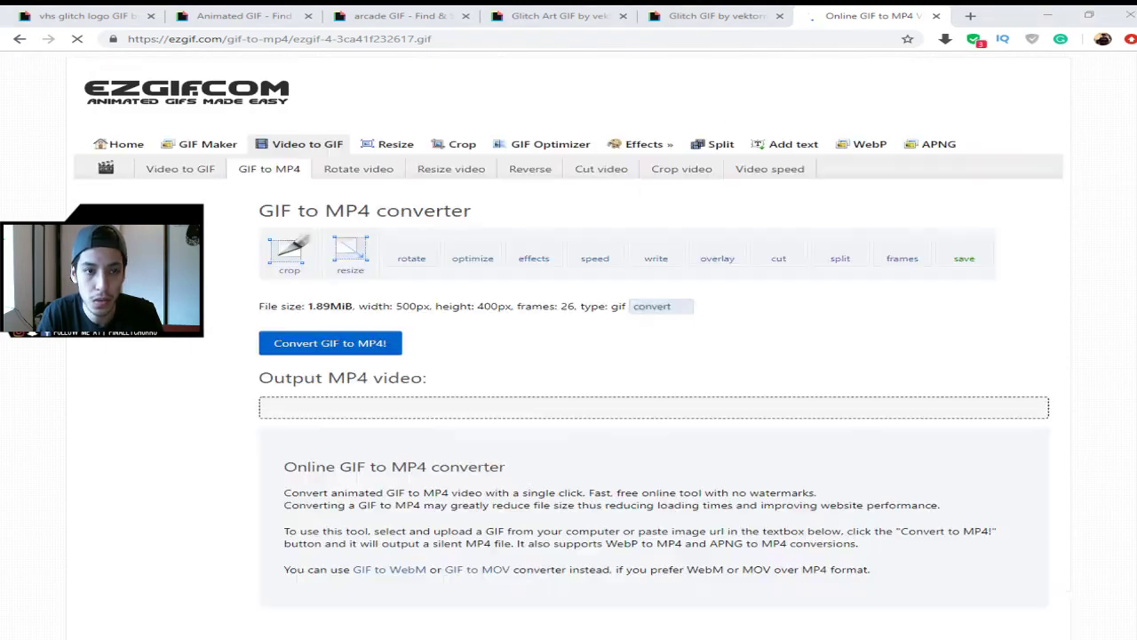
- Convert the uploaded GIF to a 2-second MP4 and download the 331.47 KiB file
{"action": "scroll", "coordinate": [569, 347], "scroll_direction": "down", "scroll_amount": 5}
{"action": "scroll", "coordinate": [569, 347], "scroll_direction": "up", "scroll_amount": 3}
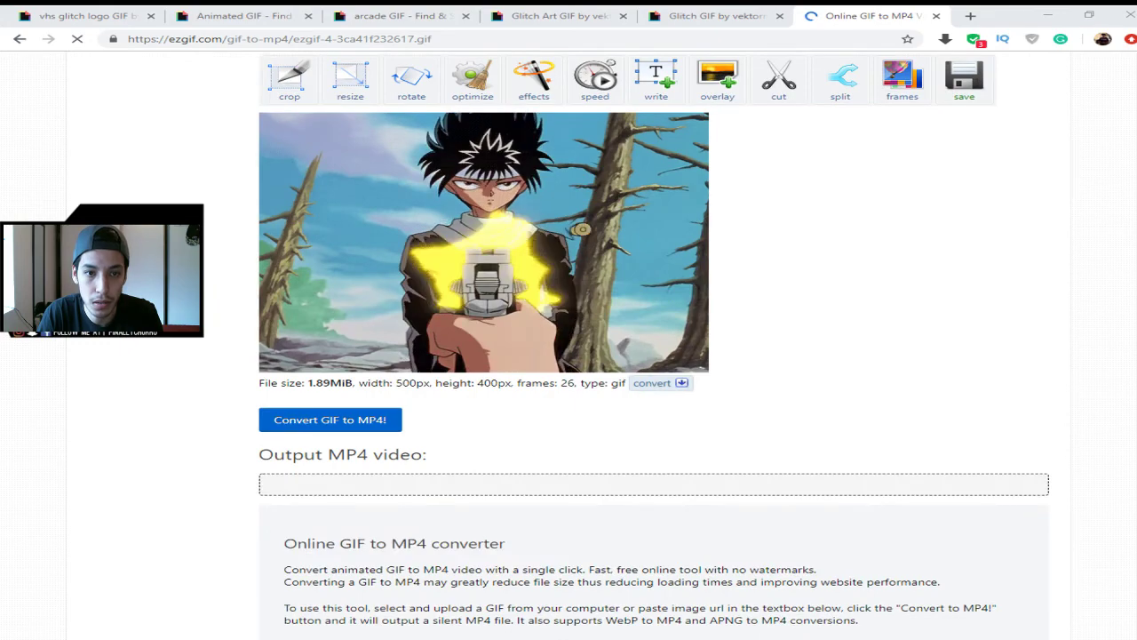
{"action": "scroll", "coordinate": [569, 346], "scroll_direction": "down", "scroll_amount": 3}
{"action": "scroll", "coordinate": [569, 347], "scroll_direction": "up", "scroll_amount": 2}
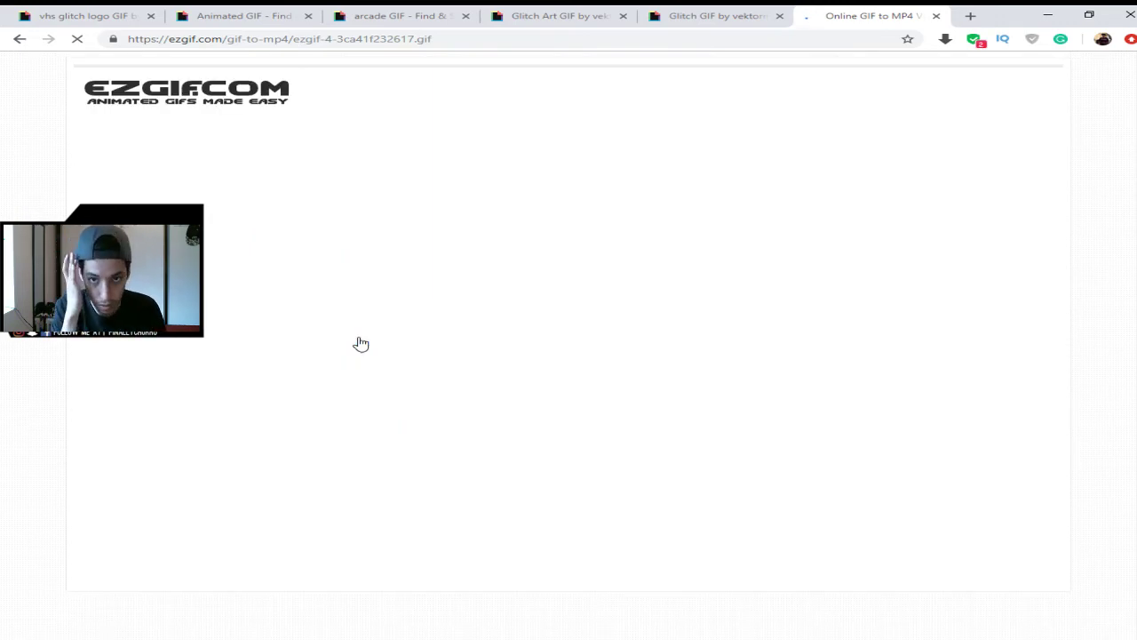
{"action": "scroll", "coordinate": [475, 527], "scroll_direction": "down", "scroll_amount": 2}
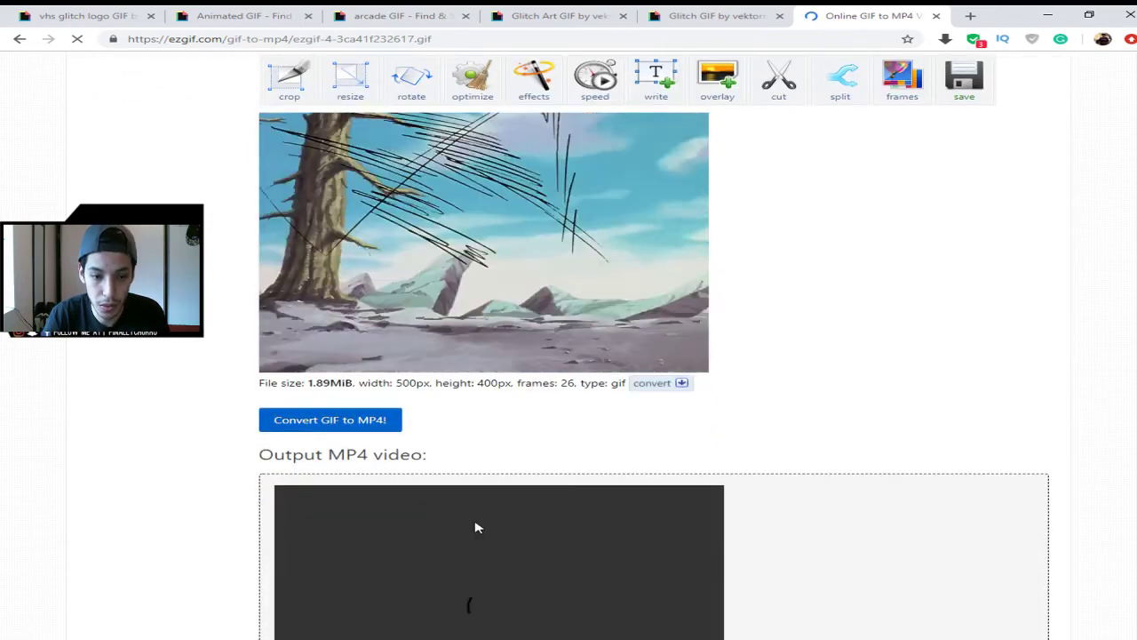
{"action": "scroll", "coordinate": [621, 462], "scroll_direction": "down", "scroll_amount": 3}
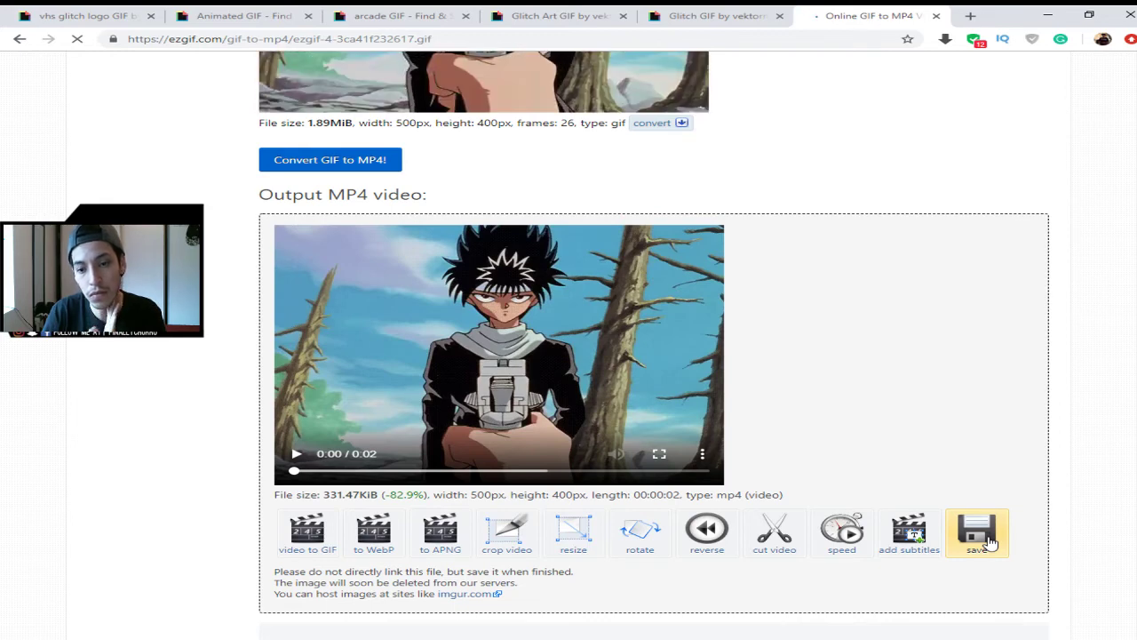
{"action": "left_click", "coordinate": [977, 533]}
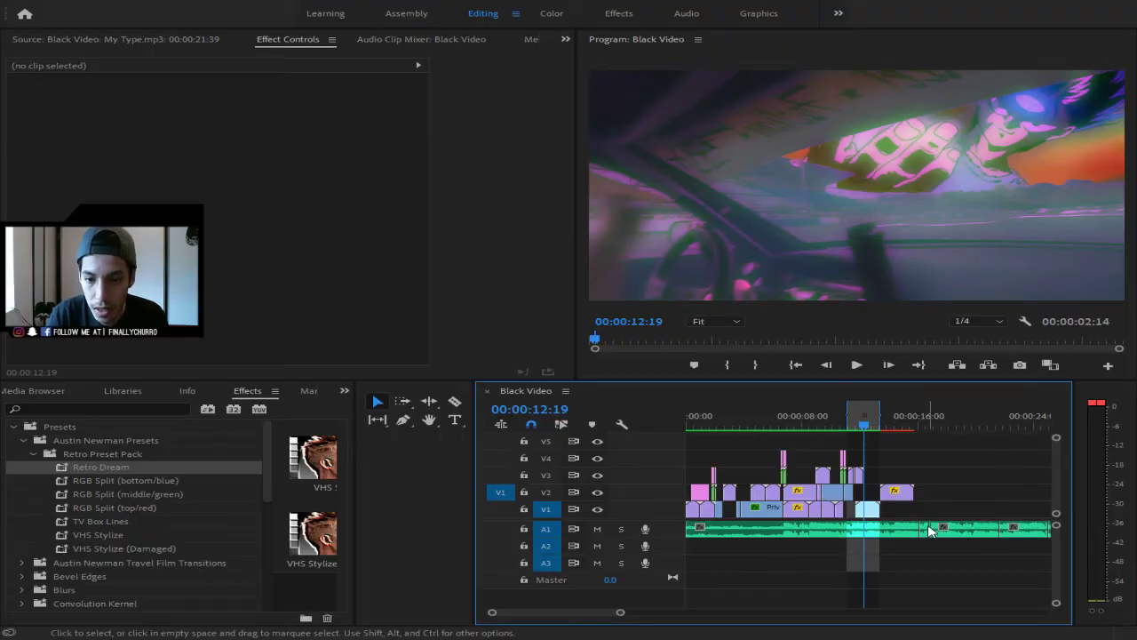
- Select the anime clip on V2, unlink uniform scale, and undo a trial Scale Height of 400
{"action": "left_click_drag", "start_coordinate": [626, 613], "coordinate": [571, 613]}
{"action": "key", "text": "space"}
{"action": "key", "text": "space"}
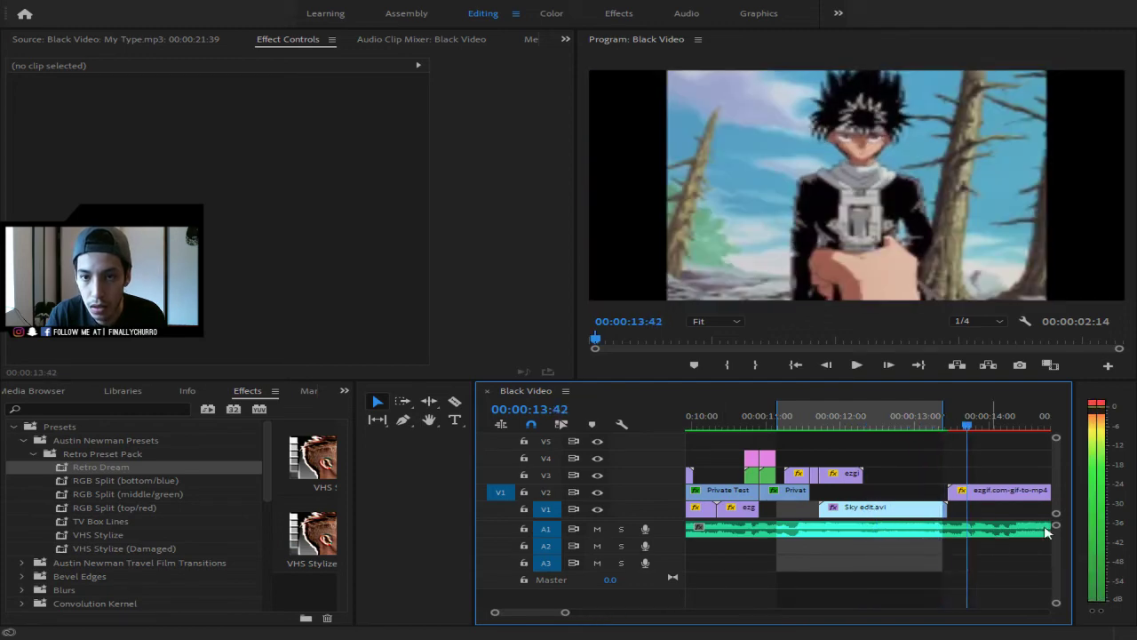
{"action": "left_click", "coordinate": [986, 500]}
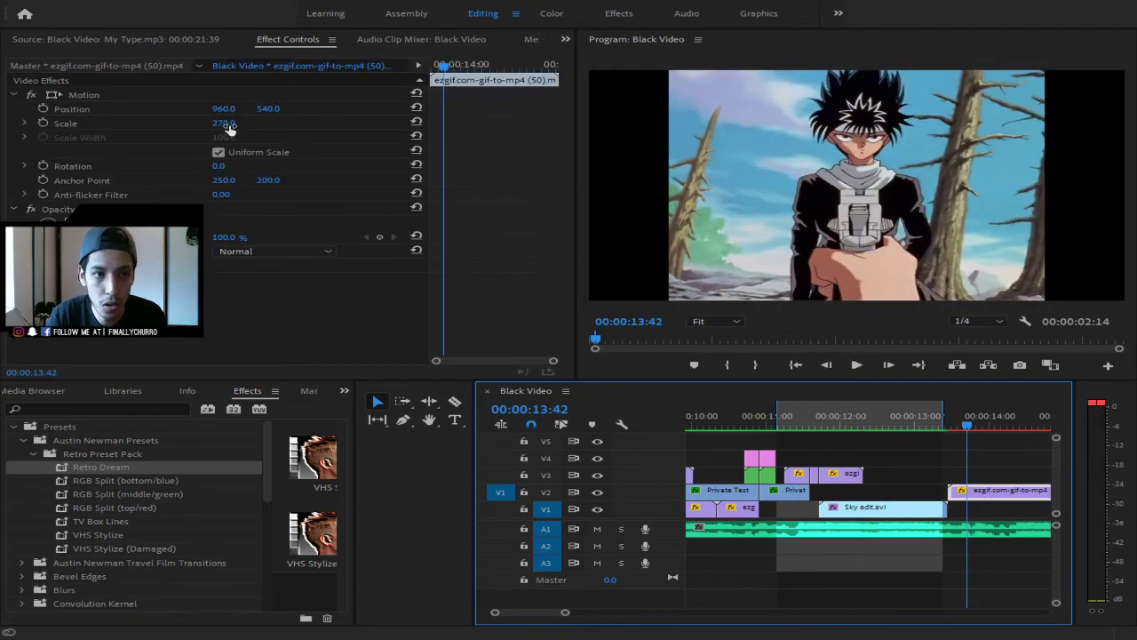
{"action": "left_click", "coordinate": [219, 152]}
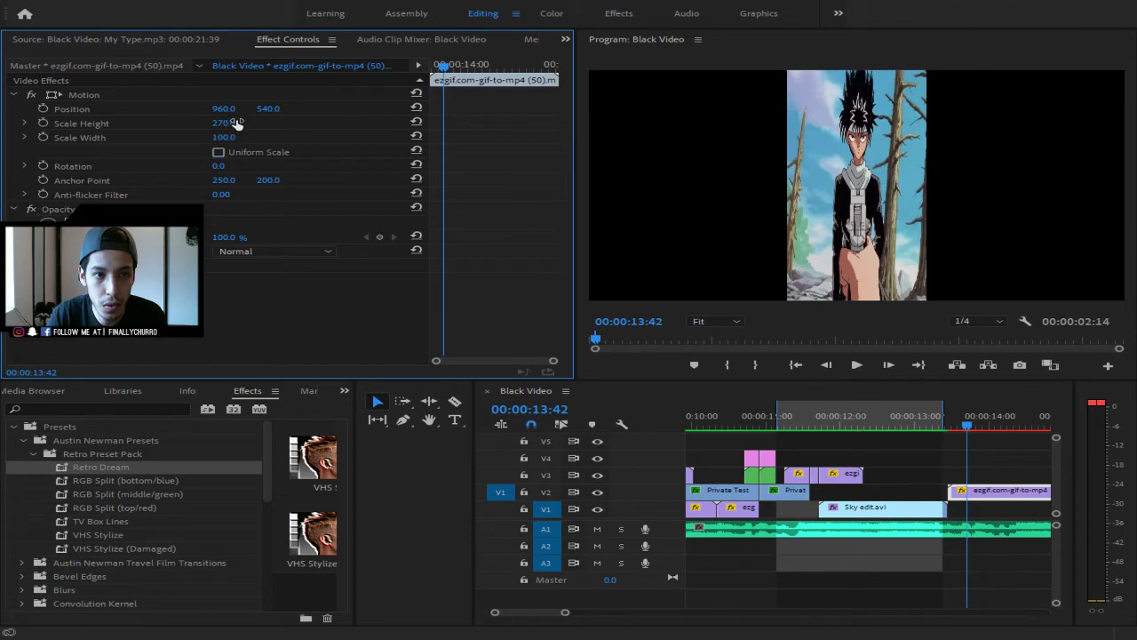
{"action": "left_click", "coordinate": [232, 121]}
{"action": "type", "text": "400"}
{"action": "key", "text": "Return"}
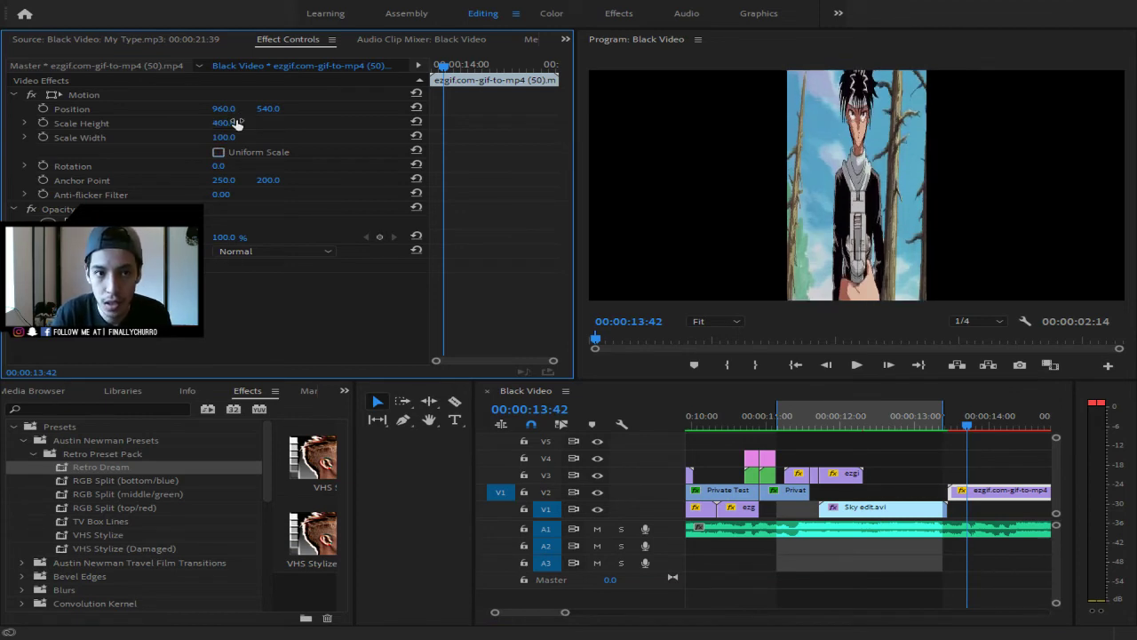
{"action": "key", "text": "ctrl+z"}
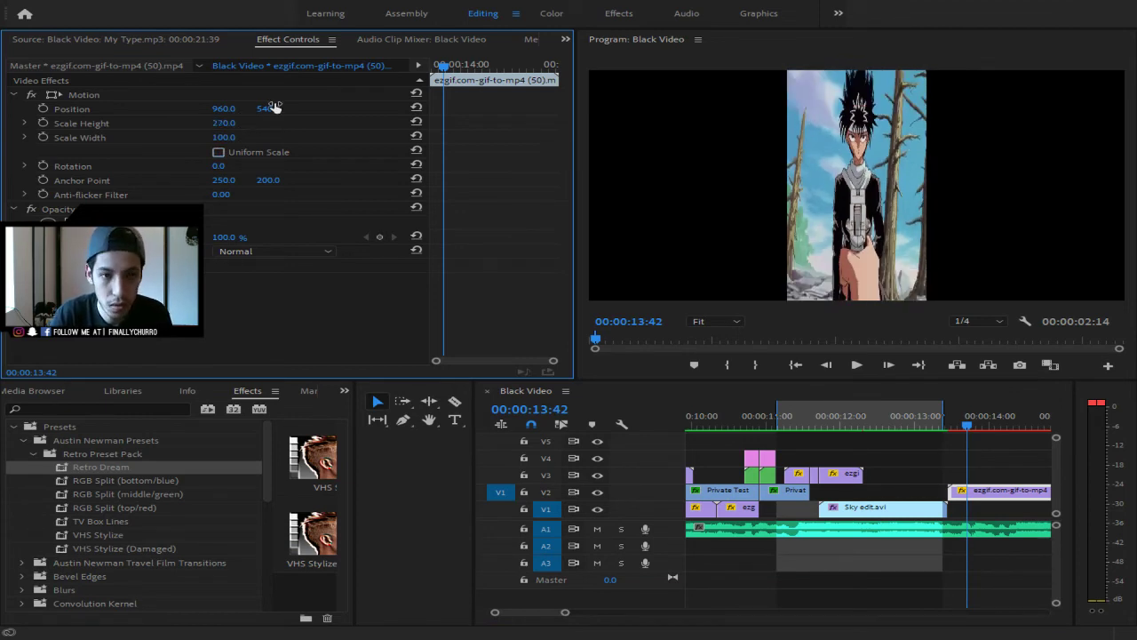
- Try Scale Width values 400, 350, 380 and 390, settling on 400
{"action": "left_click", "coordinate": [224, 137]}
{"action": "type", "text": "400"}
{"action": "key", "text": "Return"}
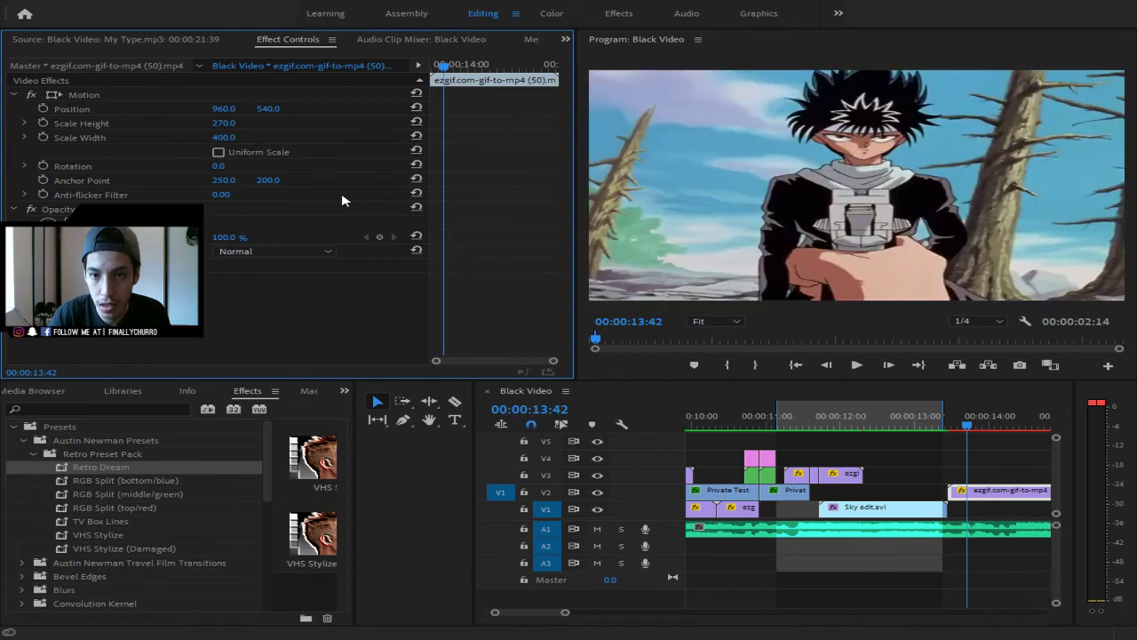
{"action": "left_click", "coordinate": [234, 136]}
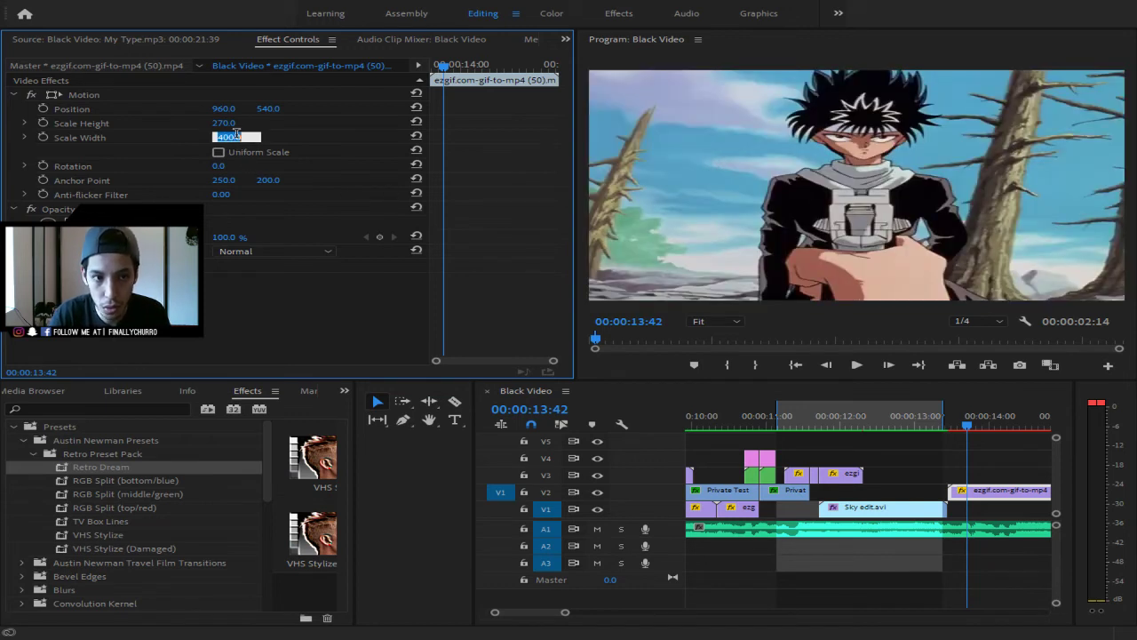
{"action": "type", "text": "350"}
{"action": "key", "text": "Return"}
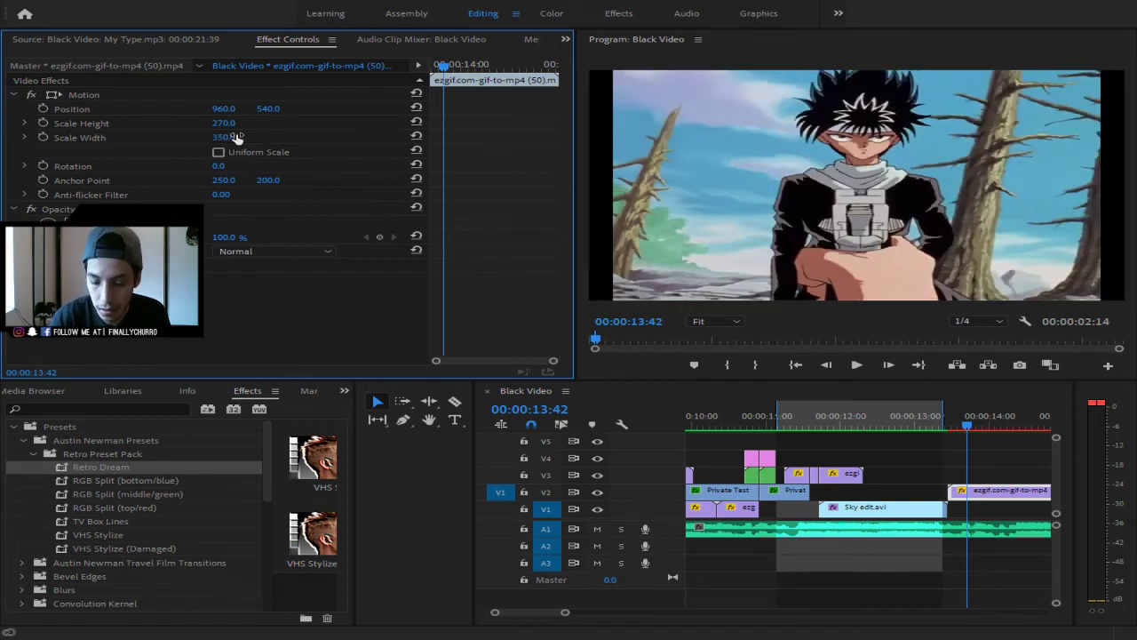
{"action": "left_click", "coordinate": [236, 136]}
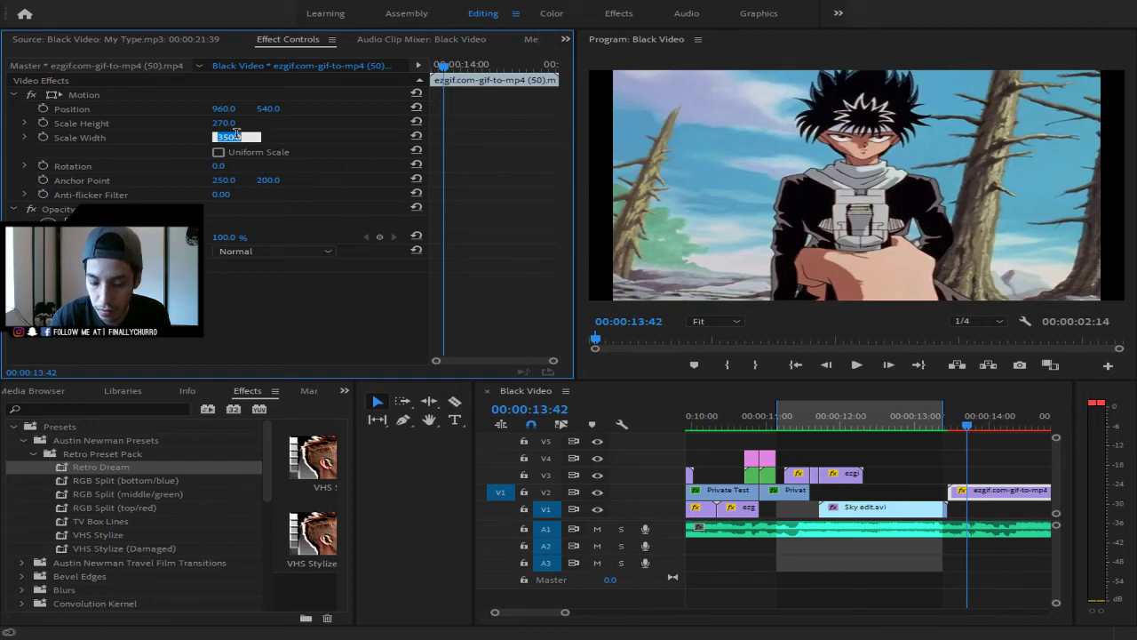
{"action": "type", "text": "380"}
{"action": "key", "text": "Return"}
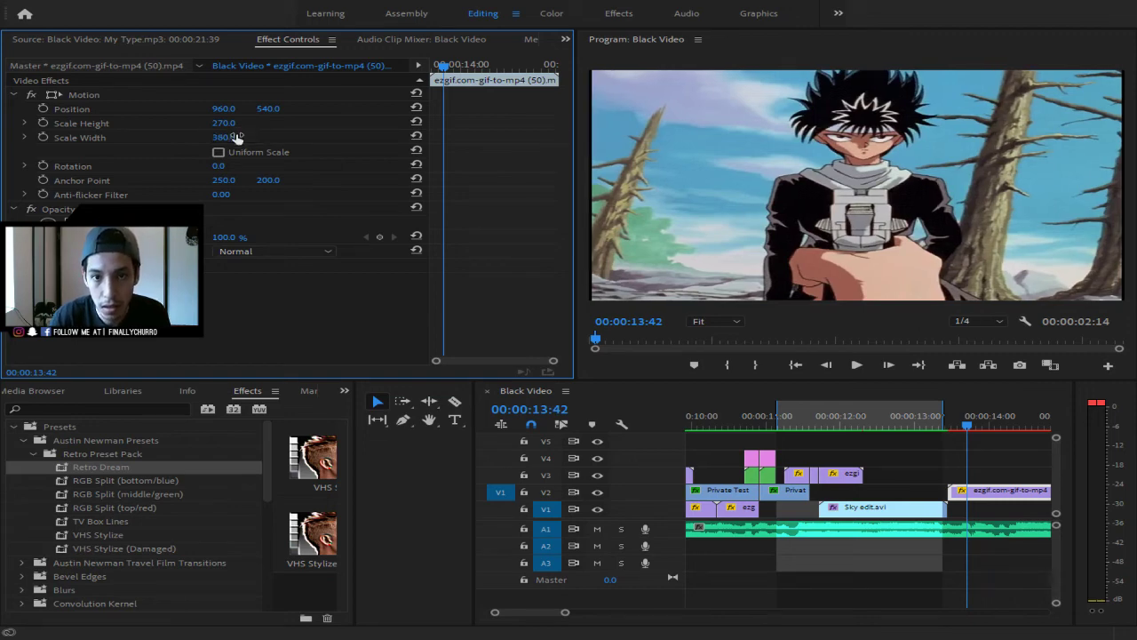
{"action": "left_click", "coordinate": [236, 136]}
{"action": "type", "text": "3"}
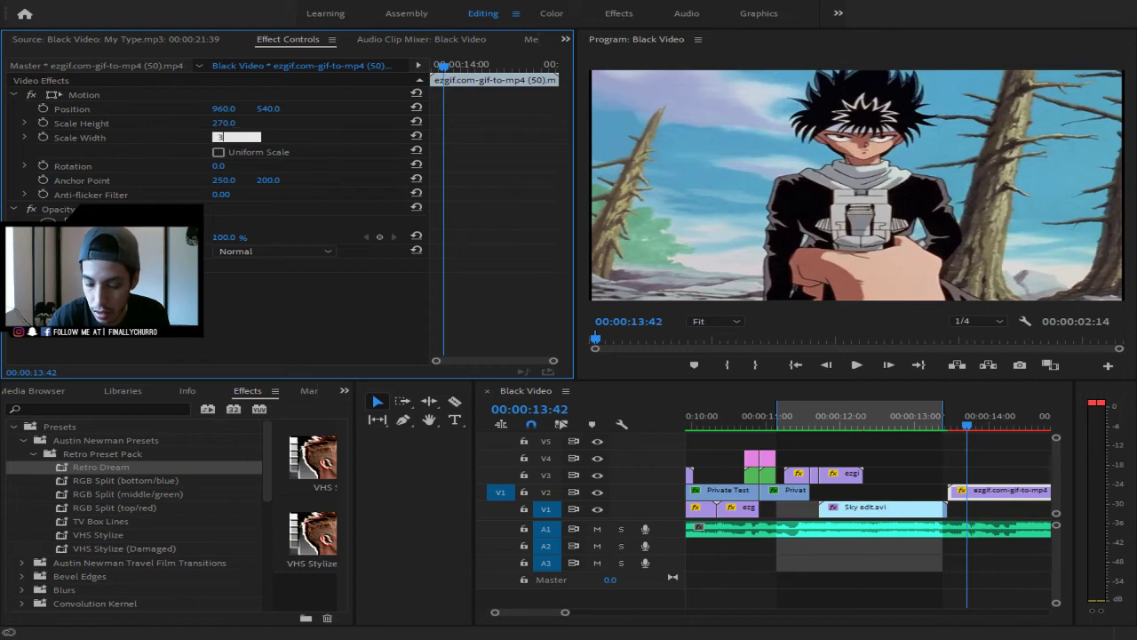
{"action": "type", "text": "90"}
{"action": "key", "text": "Return"}
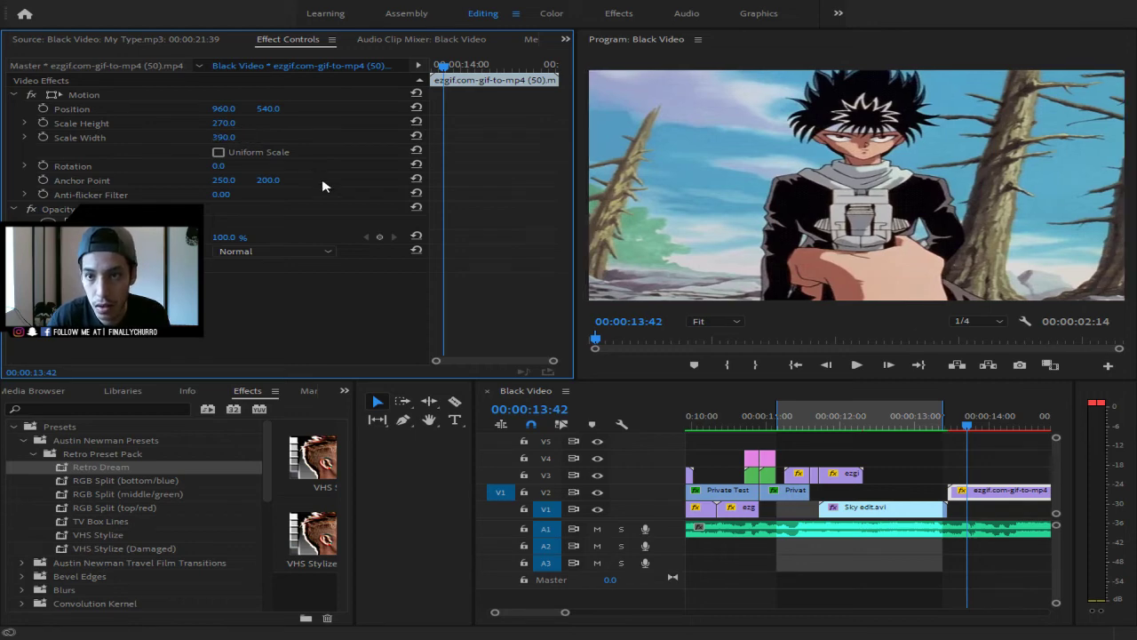
{"action": "left_click", "coordinate": [236, 137]}
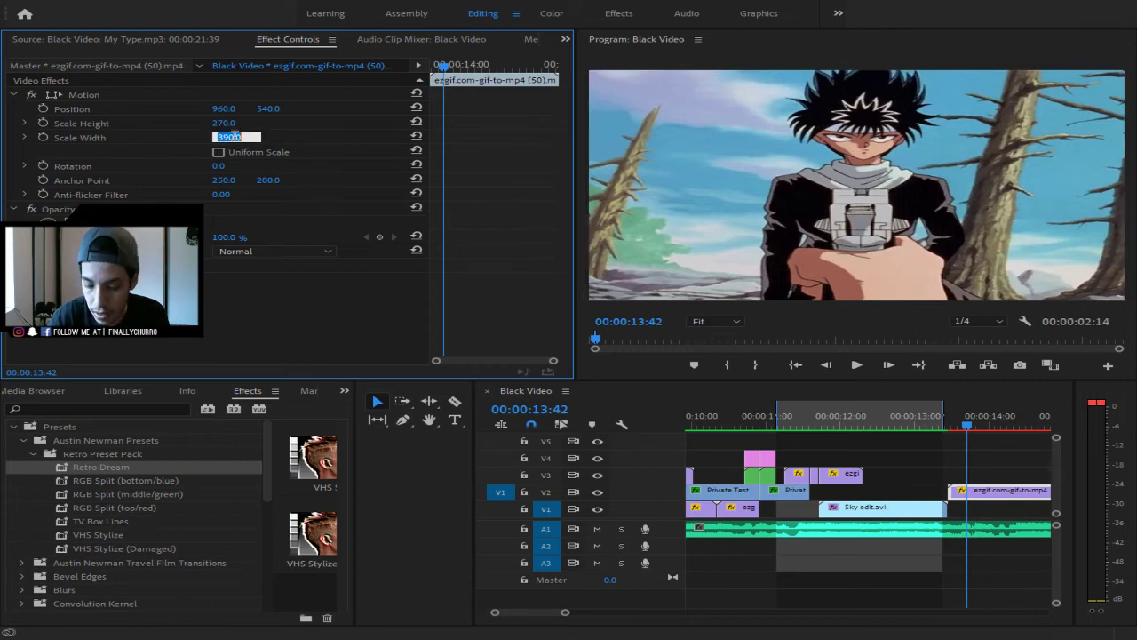
{"action": "type", "text": "400"}
{"action": "key", "text": "Return"}
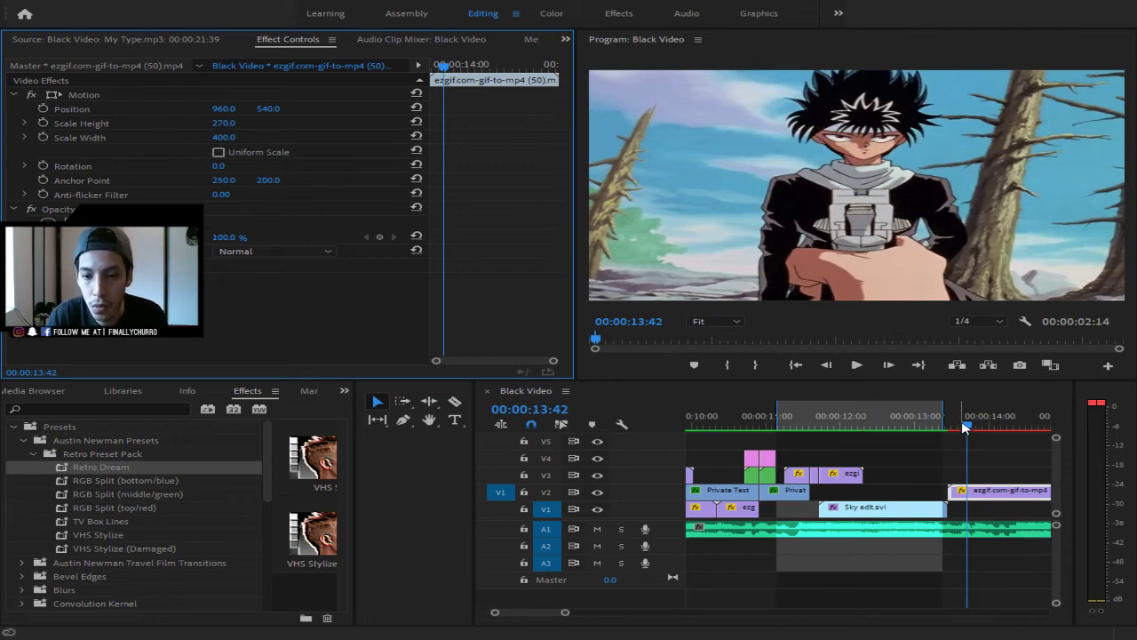
- Preview the stretched anime clip from just before its start
{"action": "left_click_drag", "start_coordinate": [966, 425], "coordinate": [893, 433]}
{"action": "key", "text": "space"}
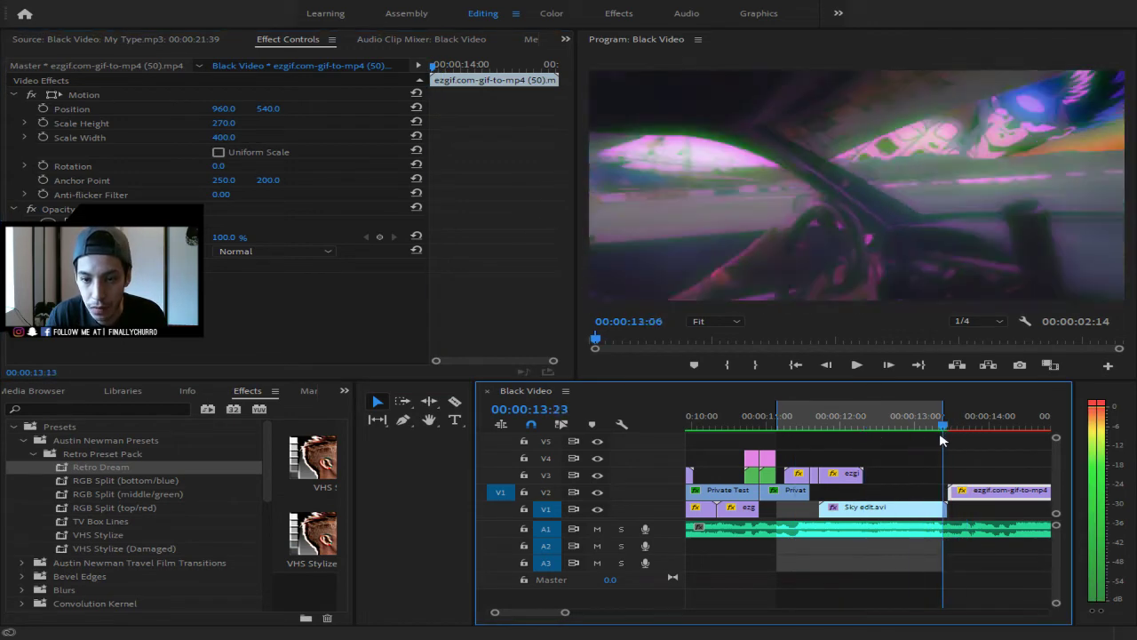
{"action": "key", "text": "space"}
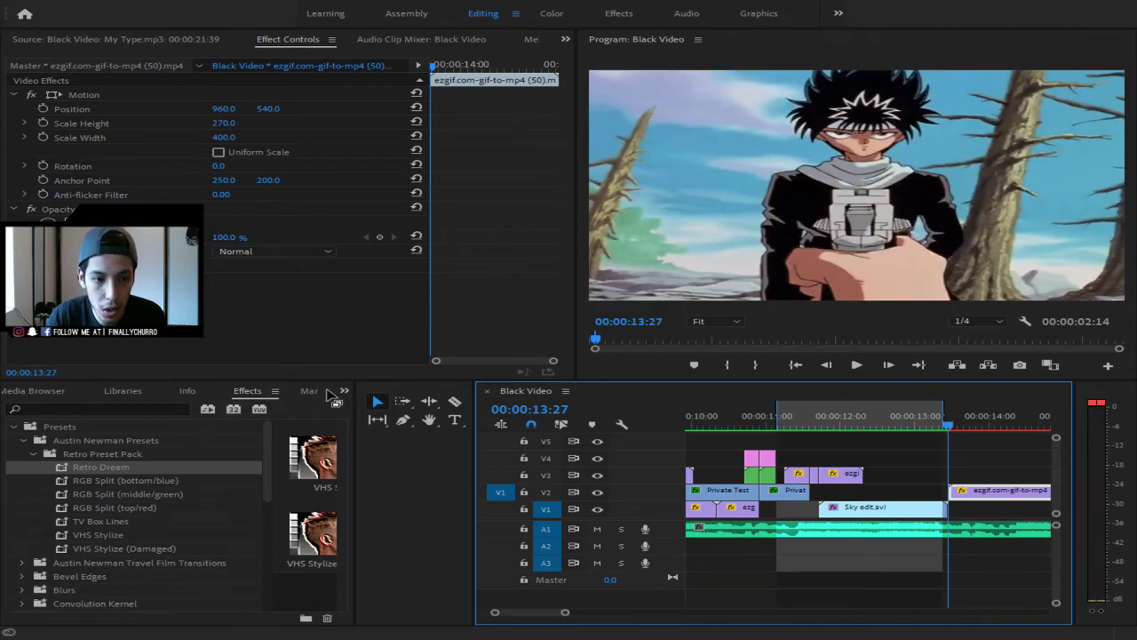
- Bring the 01 Zoom In transition from the Dope_Transitions project to the playhead
{"action": "left_click", "coordinate": [348, 390]}
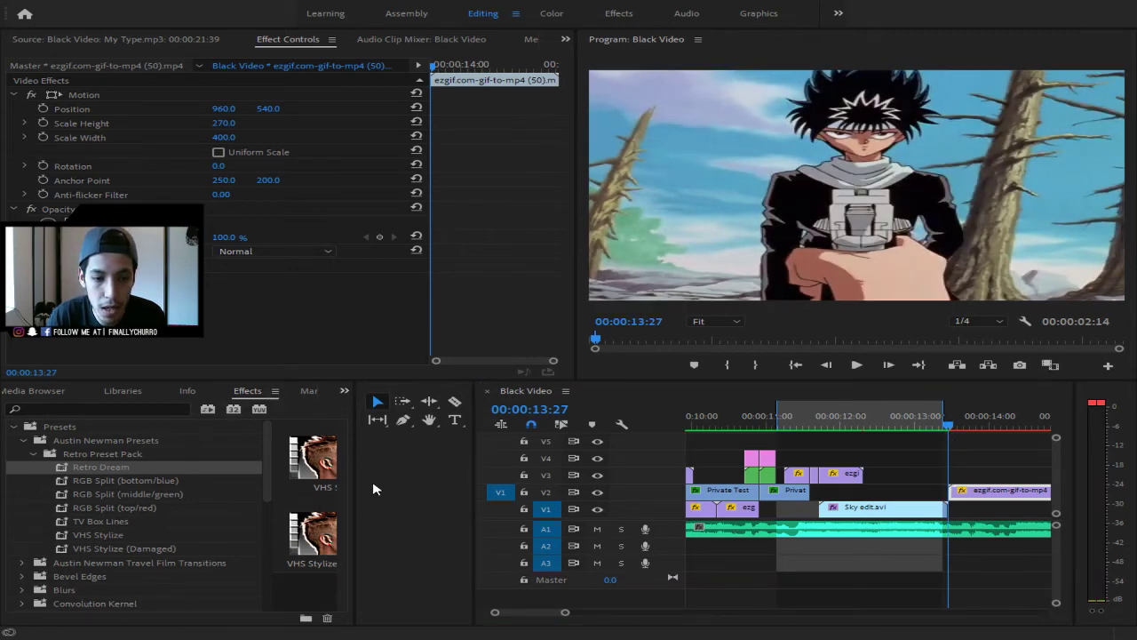
{"action": "left_click", "coordinate": [405, 512]}
{"action": "scroll", "coordinate": [213, 515], "scroll_direction": "down", "scroll_amount": 1}
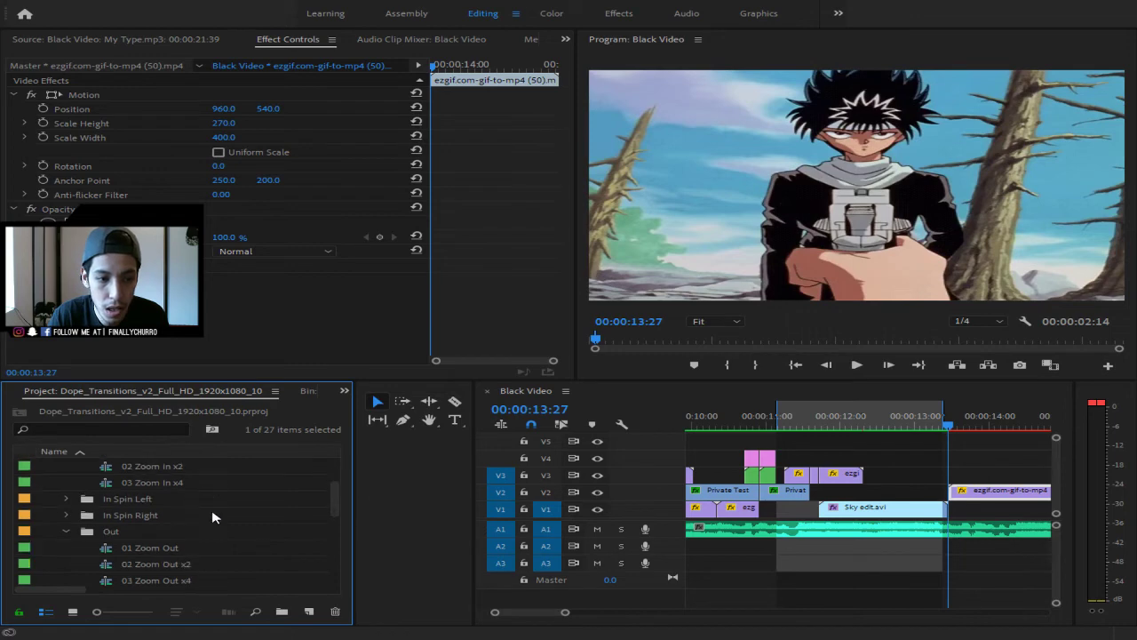
{"action": "scroll", "coordinate": [213, 515], "scroll_direction": "up", "scroll_amount": 2}
{"action": "scroll", "coordinate": [195, 528], "scroll_direction": "down", "scroll_amount": 1}
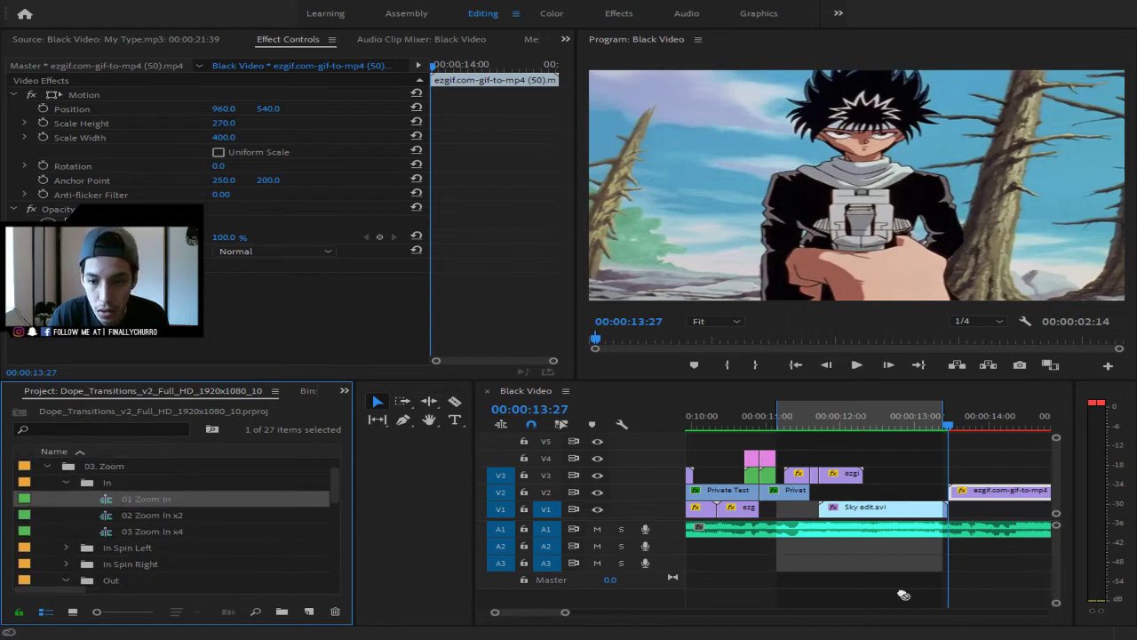
{"action": "left_click_drag", "start_coordinate": [903, 594], "coordinate": [959, 570]}
{"action": "left_click", "coordinate": [948, 477]}
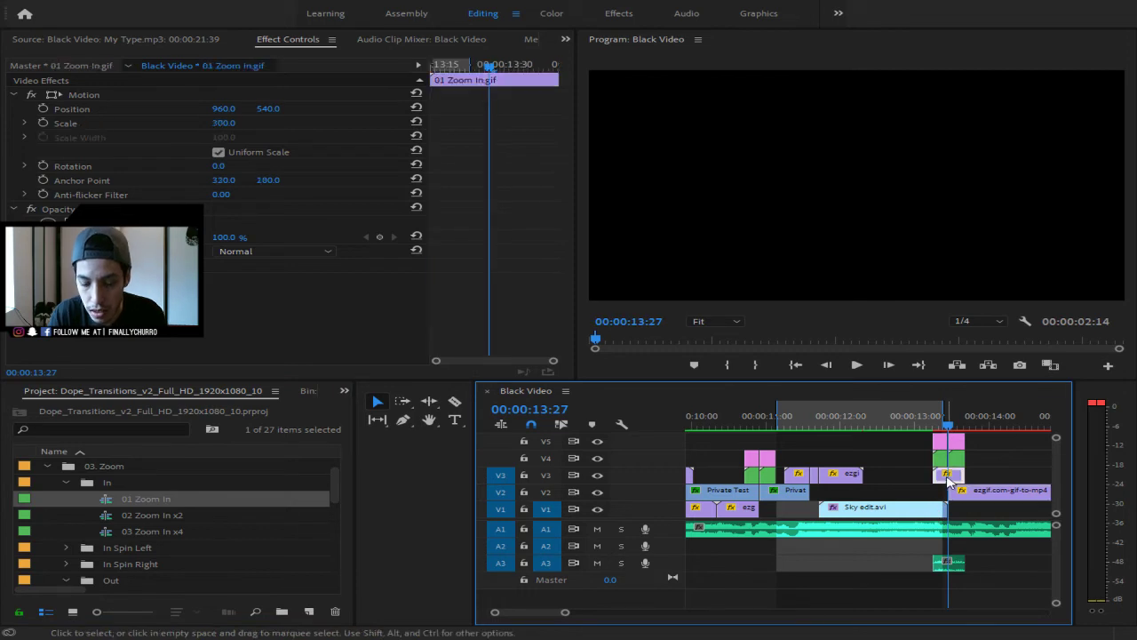
- Delete the transition's V3 clip and A3 audio, then place the pink and green layers over the cut
{"action": "key", "text": "Delete"}
{"action": "left_click", "coordinate": [947, 563]}
{"action": "key", "text": "Delete"}
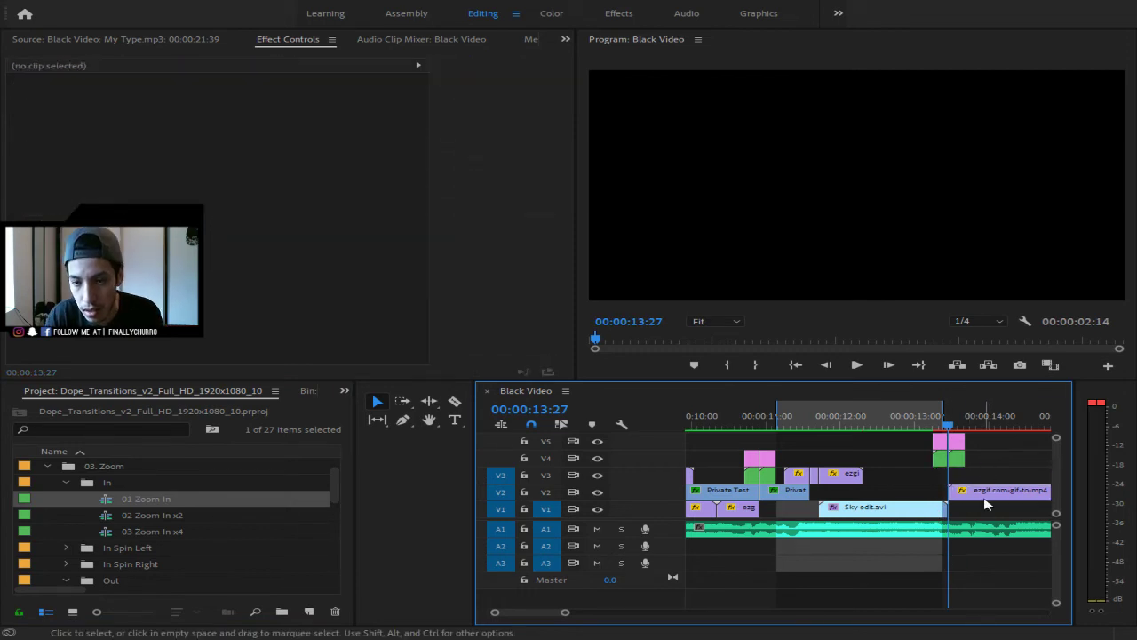
{"action": "mouse_move", "coordinate": [995, 475]}
{"action": "left_mouse_down"}
{"action": "mouse_move", "coordinate": [906, 435]}
{"action": "mouse_move", "coordinate": [952, 463]}
{"action": "mouse_move", "coordinate": [845, 457]}
{"action": "mouse_move", "coordinate": [989, 462]}
{"action": "left_mouse_up"}
{"action": "left_click", "coordinate": [900, 427]}
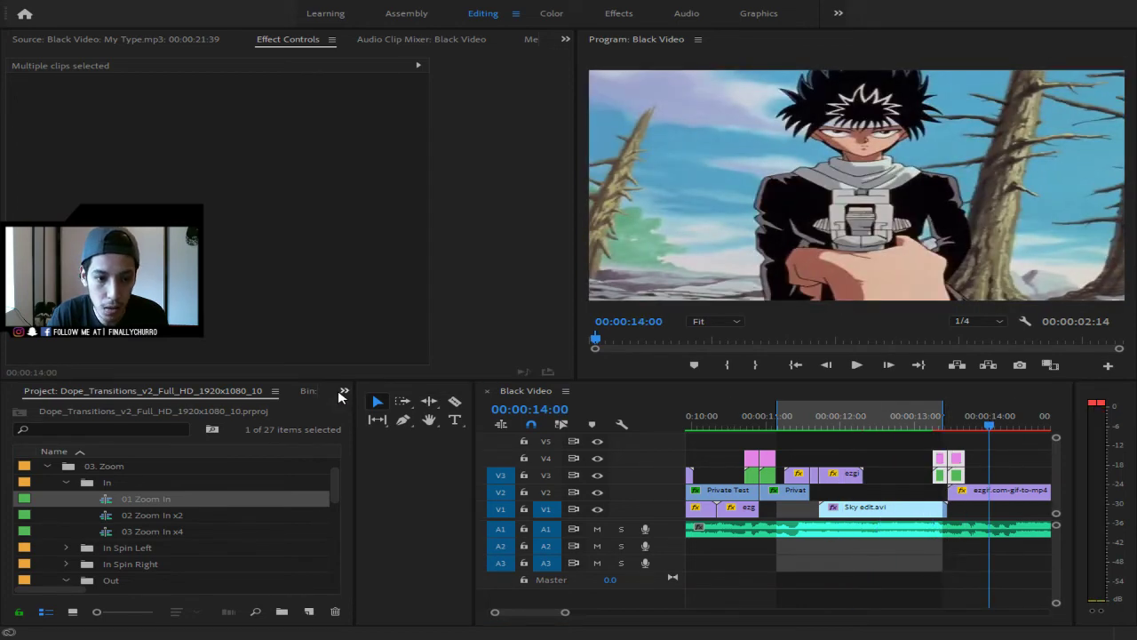
{"action": "key", "text": "shift+7"}
- Apply the VHS Stylize preset to the anime clip on V2 at 00:00:13:27
{"action": "left_click", "coordinate": [118, 522]}
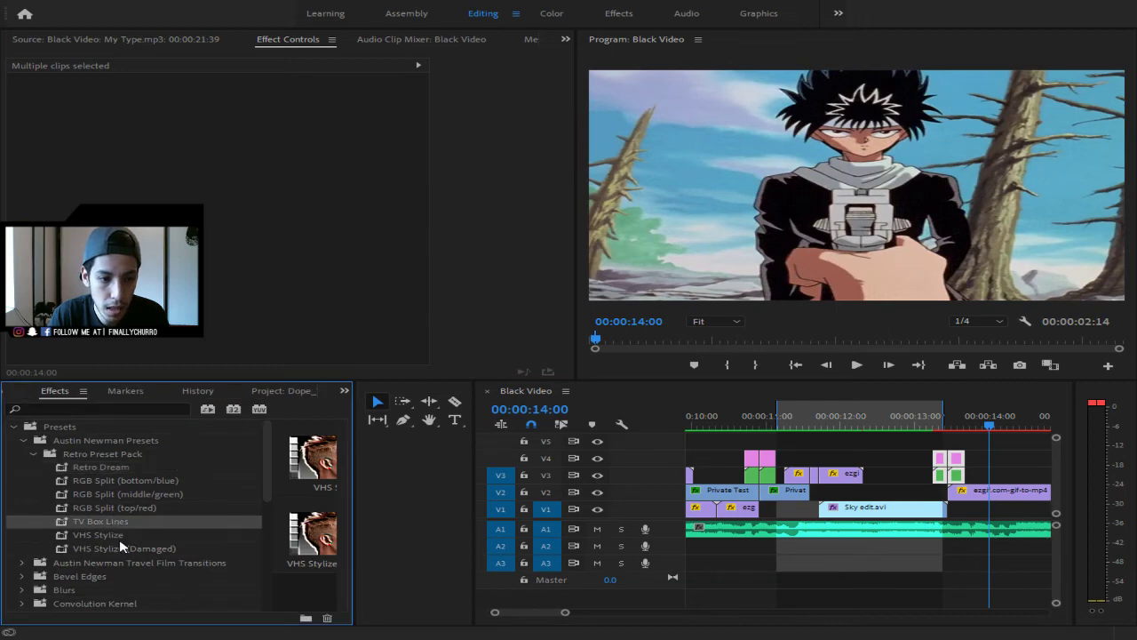
{"action": "left_click", "coordinate": [122, 536]}
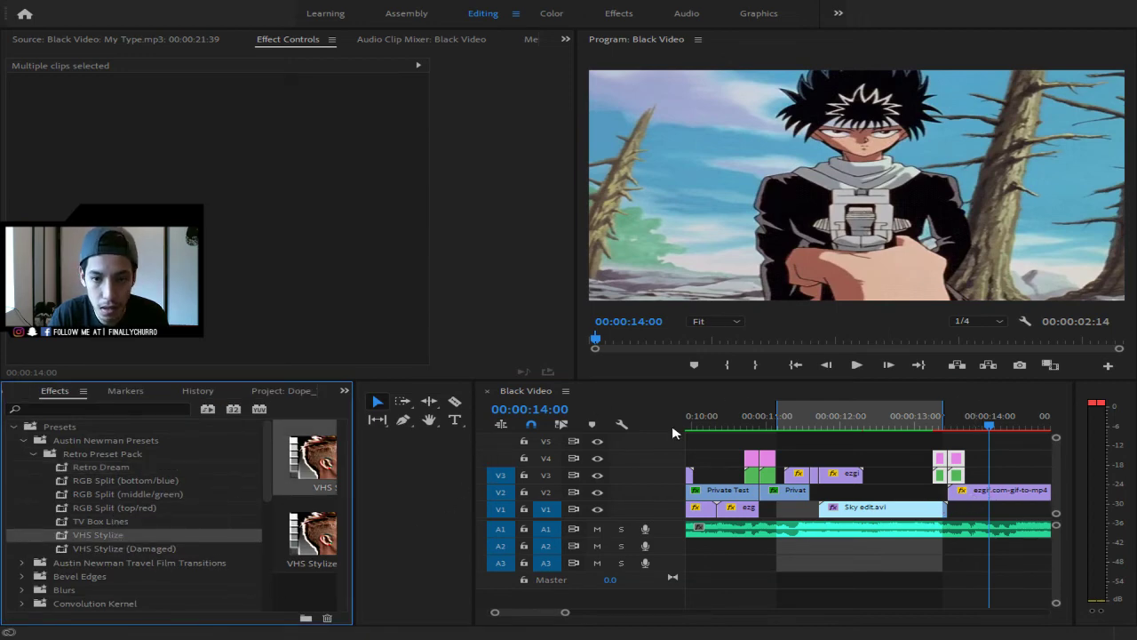
{"action": "left_click", "coordinate": [948, 432]}
{"action": "left_click_drag", "start_coordinate": [948, 432], "coordinate": [966, 432]}
{"action": "left_click_drag", "start_coordinate": [74, 537], "coordinate": [990, 501]}
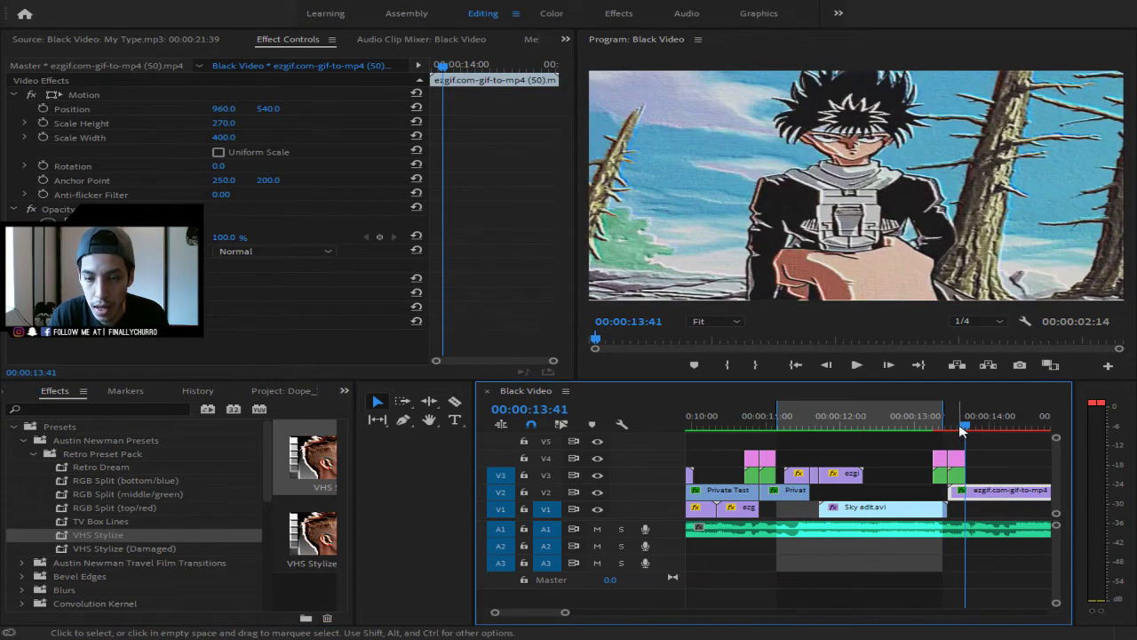
- Preview the VHS look from 11:36 through 15:29, then scrub back to 14:56
{"action": "left_click_drag", "start_coordinate": [963, 426], "coordinate": [812, 427]}
{"action": "key", "text": "space"}
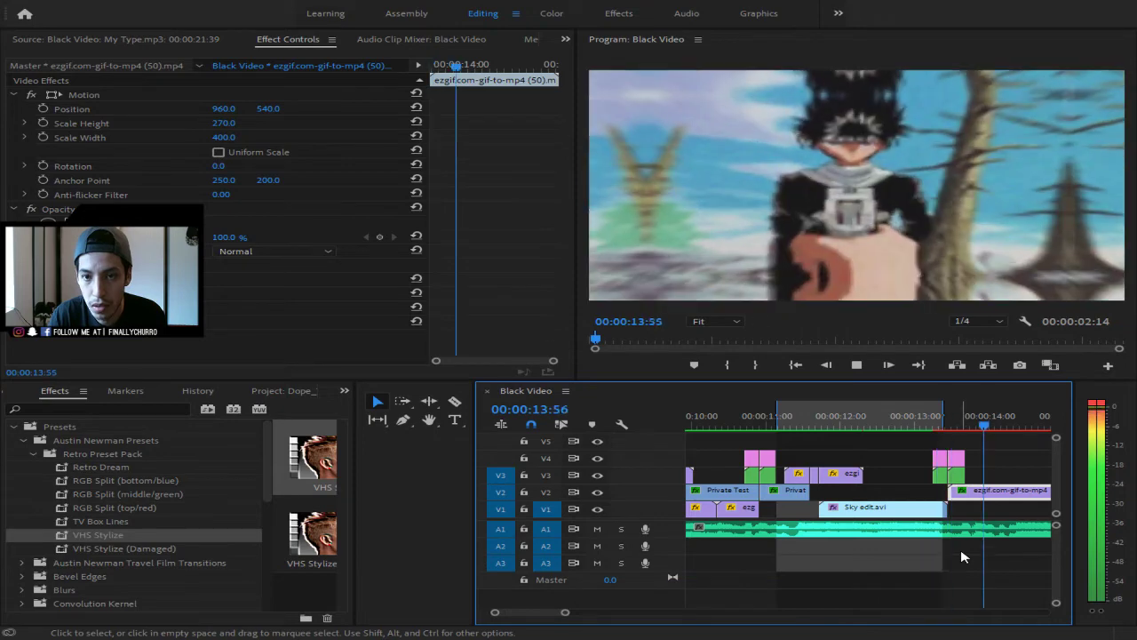
{"action": "key", "text": "space"}
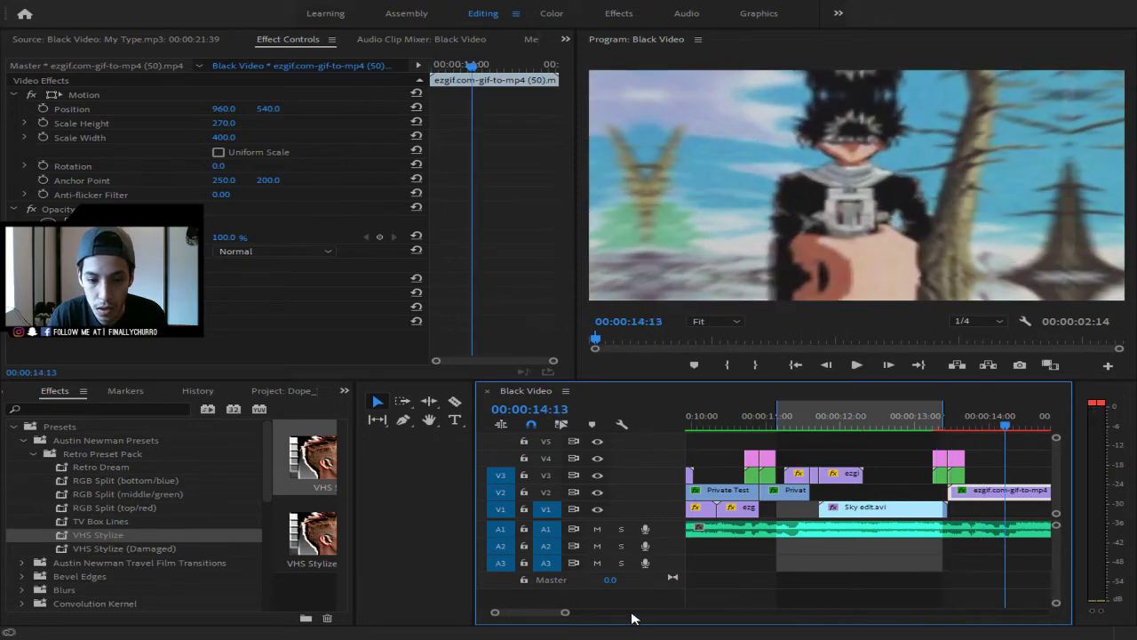
{"action": "left_click_drag", "start_coordinate": [565, 611], "coordinate": [605, 626]}
{"action": "key", "text": "space"}
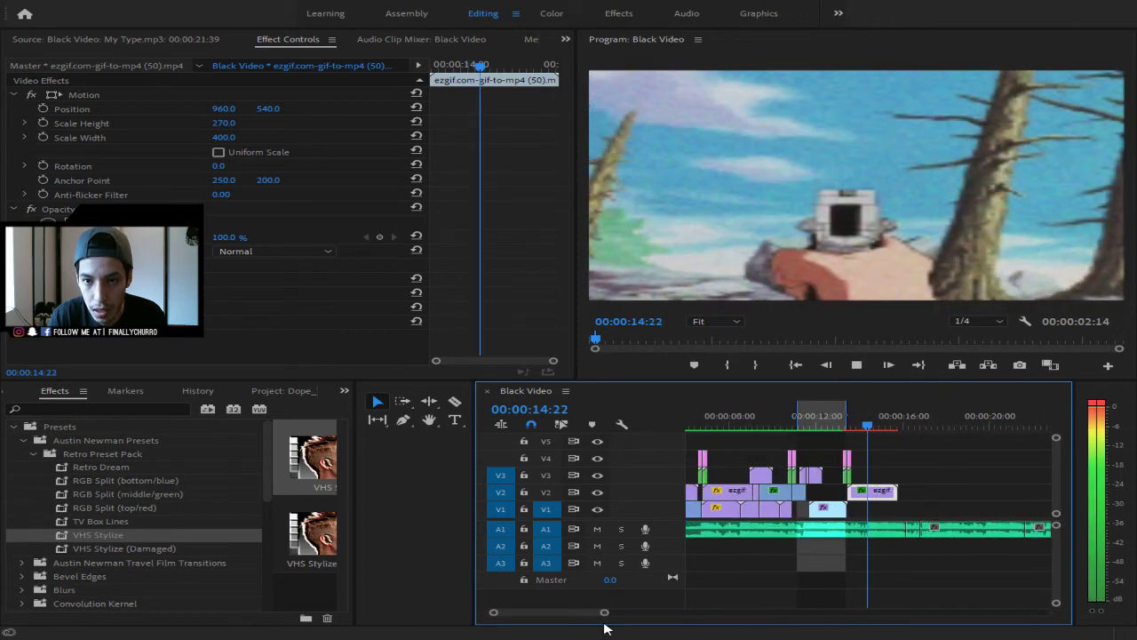
{"action": "key", "text": "space"}
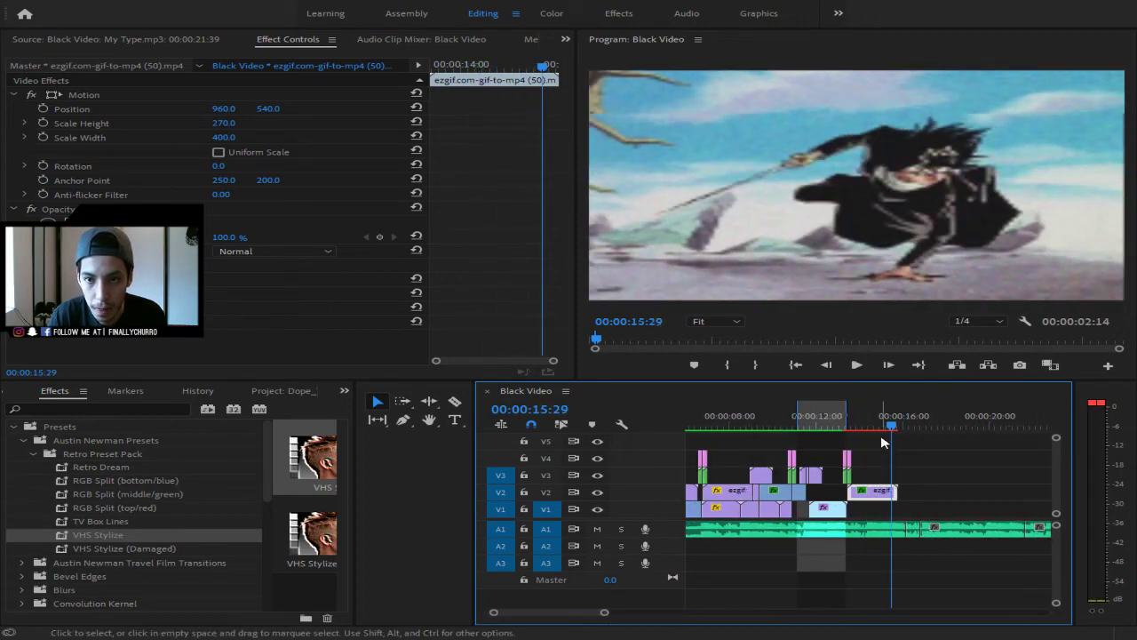
{"action": "key", "text": "space"}
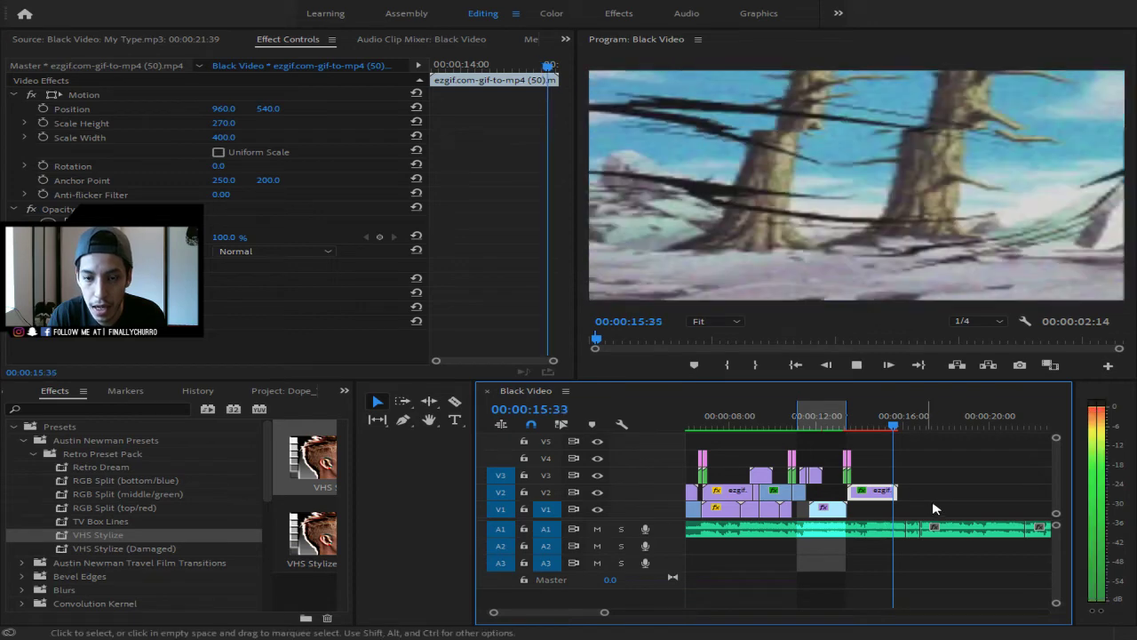
{"action": "key", "text": "space"}
{"action": "left_click_drag", "start_coordinate": [899, 426], "coordinate": [853, 431]}
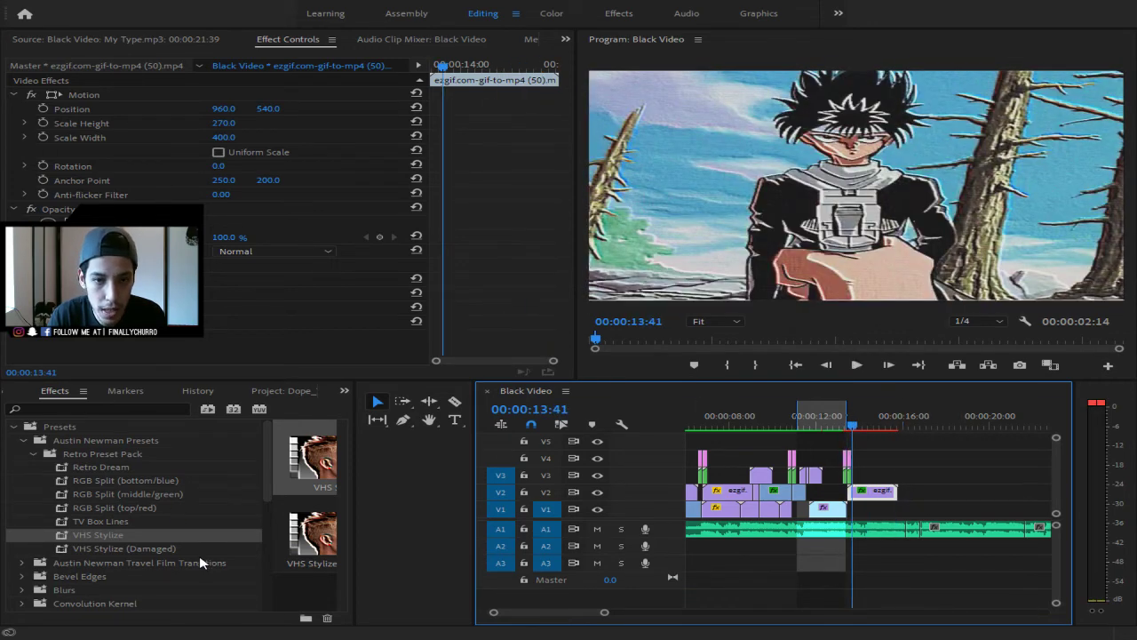
- Try VHS Stylize (Damaged) on the V2 clip, undo it, and rewind to 00:00:13:41
{"action": "left_click", "coordinate": [172, 550]}
{"action": "left_click_drag", "start_coordinate": [171, 551], "coordinate": [876, 491]}
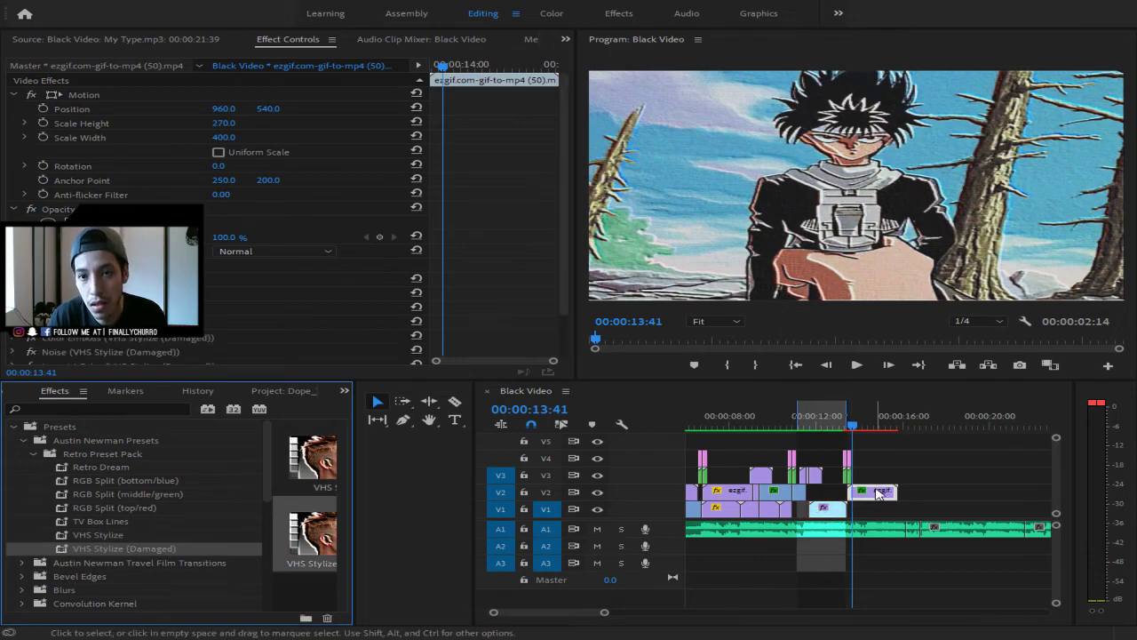
{"action": "key", "text": "space"}
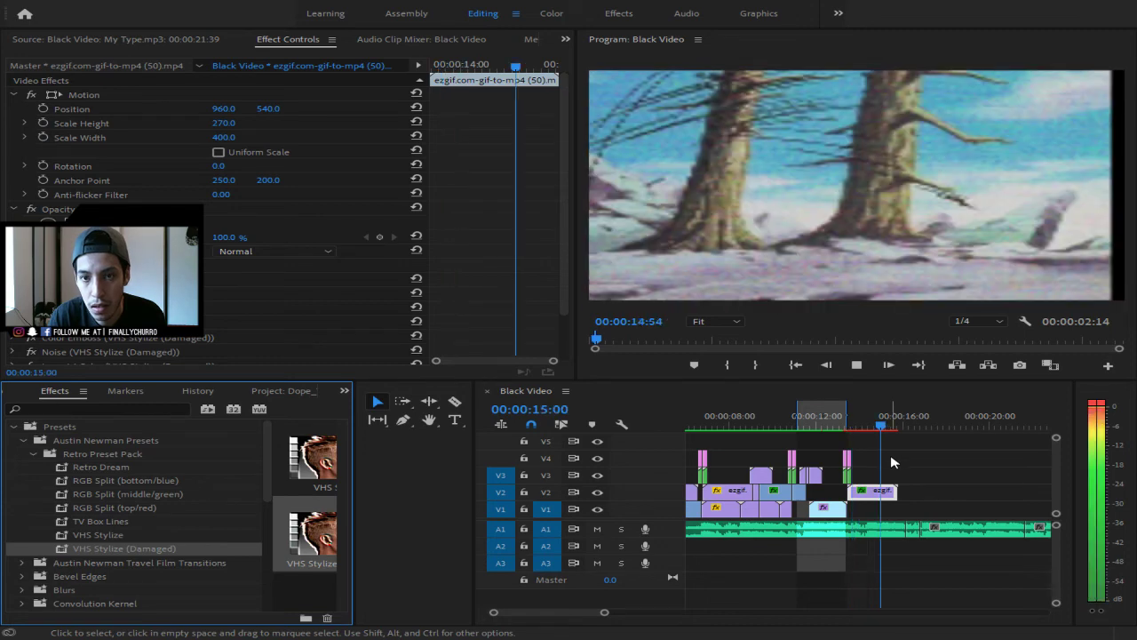
{"action": "key", "text": "space"}
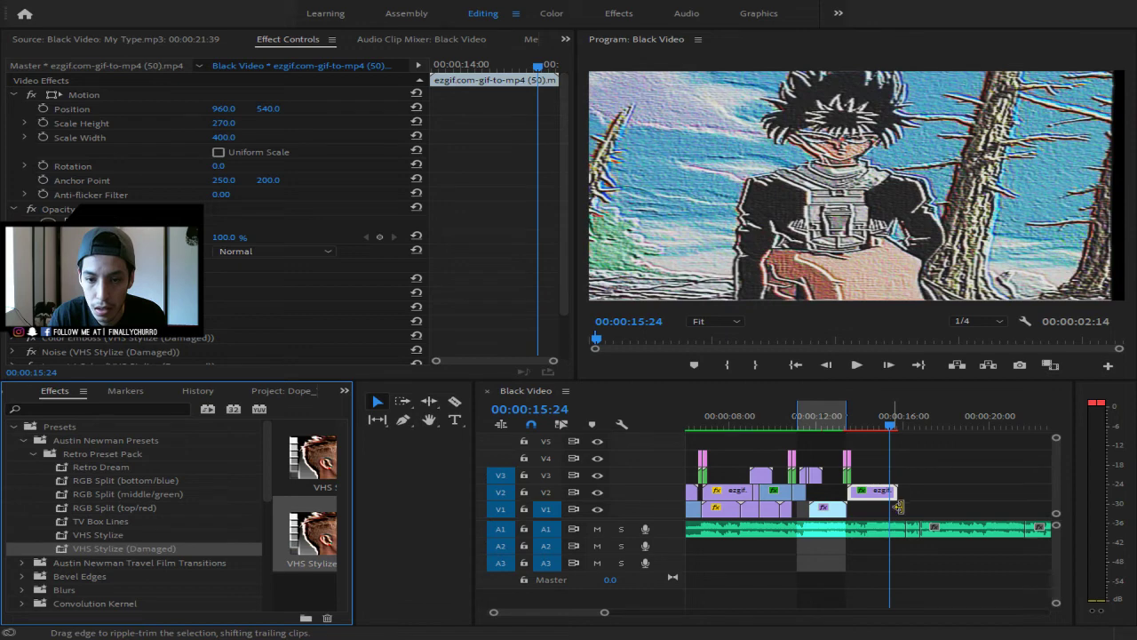
{"action": "key", "text": "ctrl+z"}
{"action": "left_click_drag", "start_coordinate": [887, 433], "coordinate": [852, 437]}
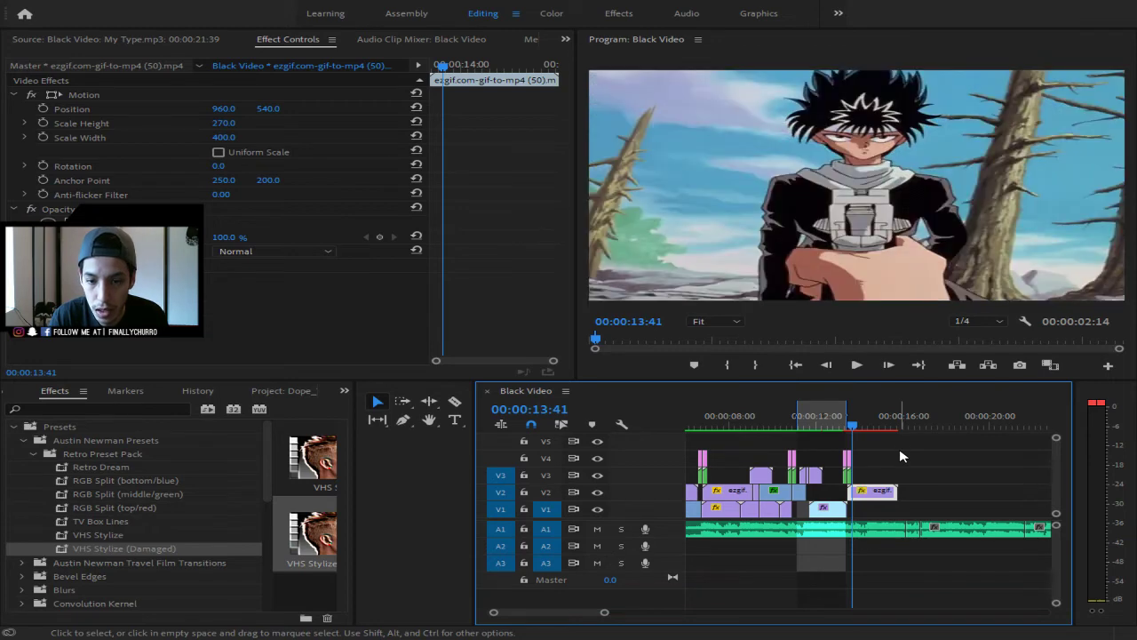
- Apply the Retro Preset Pack's VHS Stylize preset to the anime clip on V2 and play it
{"action": "left_click", "coordinate": [94, 523]}
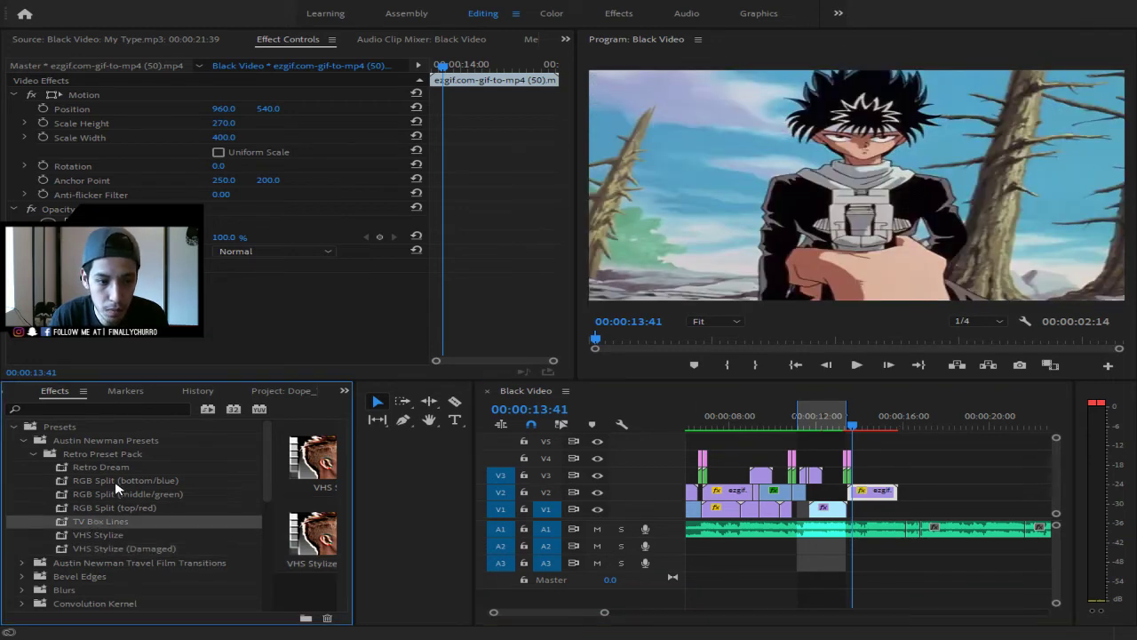
{"action": "left_click", "coordinate": [120, 538]}
{"action": "left_click_drag", "start_coordinate": [120, 542], "coordinate": [875, 497]}
{"action": "key", "text": "space"}
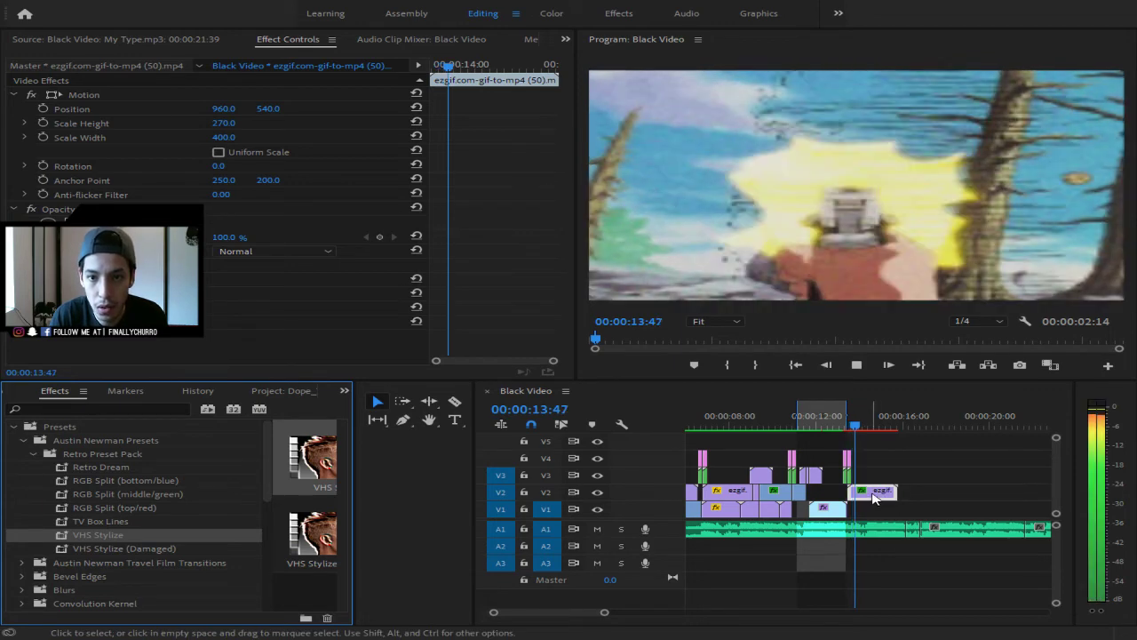
- Mark the anime clip's span as the render range and run Render In to Out
{"action": "left_click", "coordinate": [868, 419]}
{"action": "left_click_drag", "start_coordinate": [869, 419], "coordinate": [901, 420]}
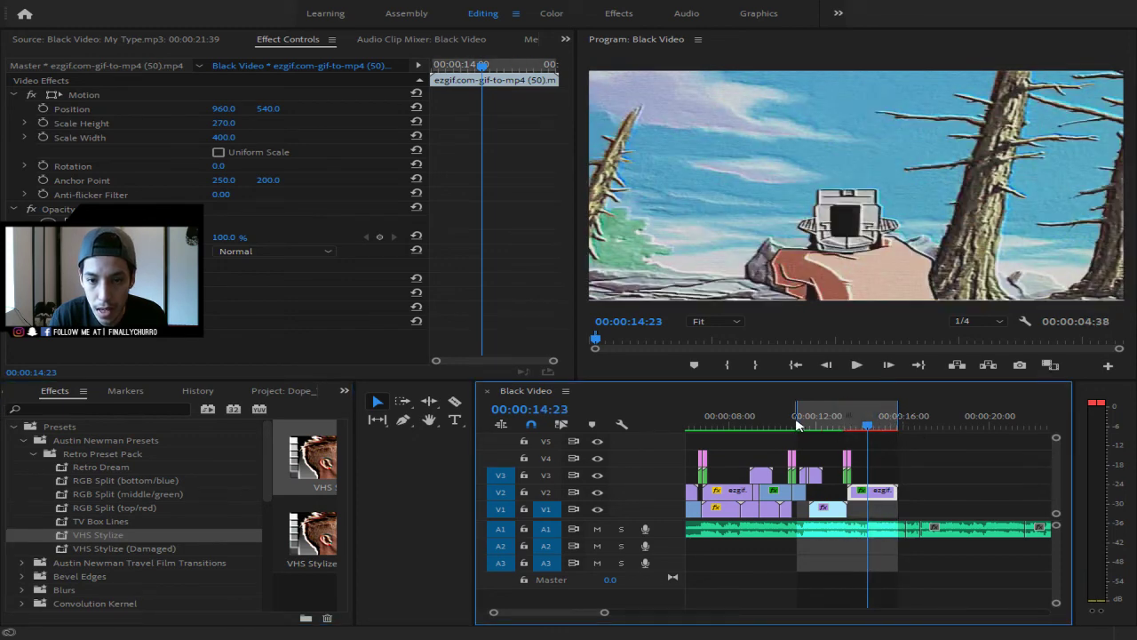
{"action": "left_click_drag", "start_coordinate": [798, 421], "coordinate": [845, 419]}
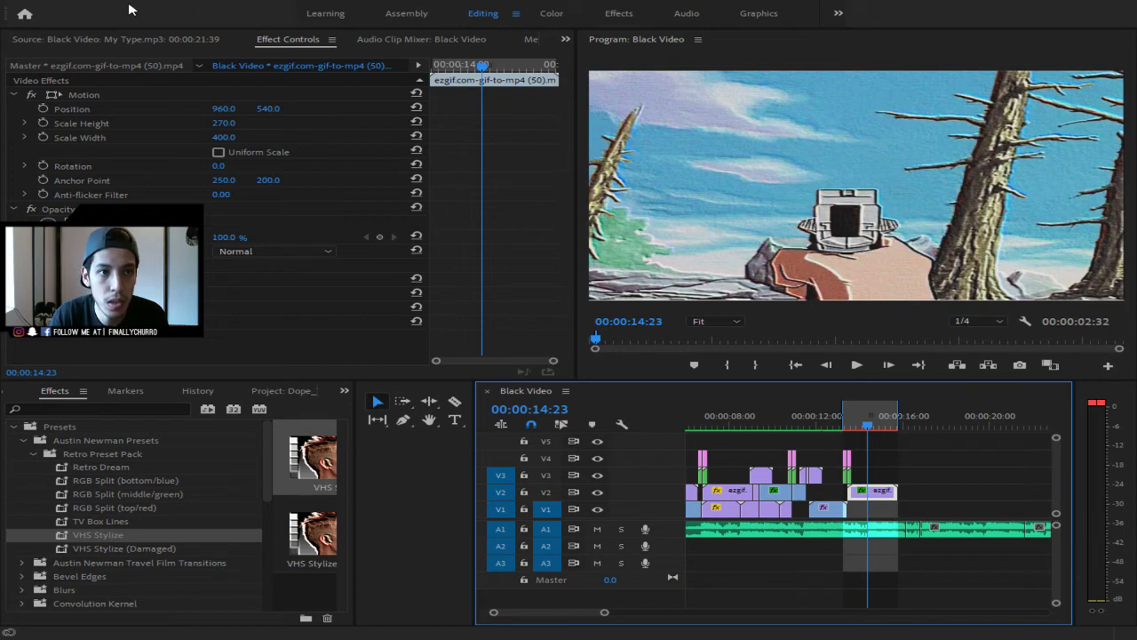
{"action": "left_click", "coordinate": [196, 40]}
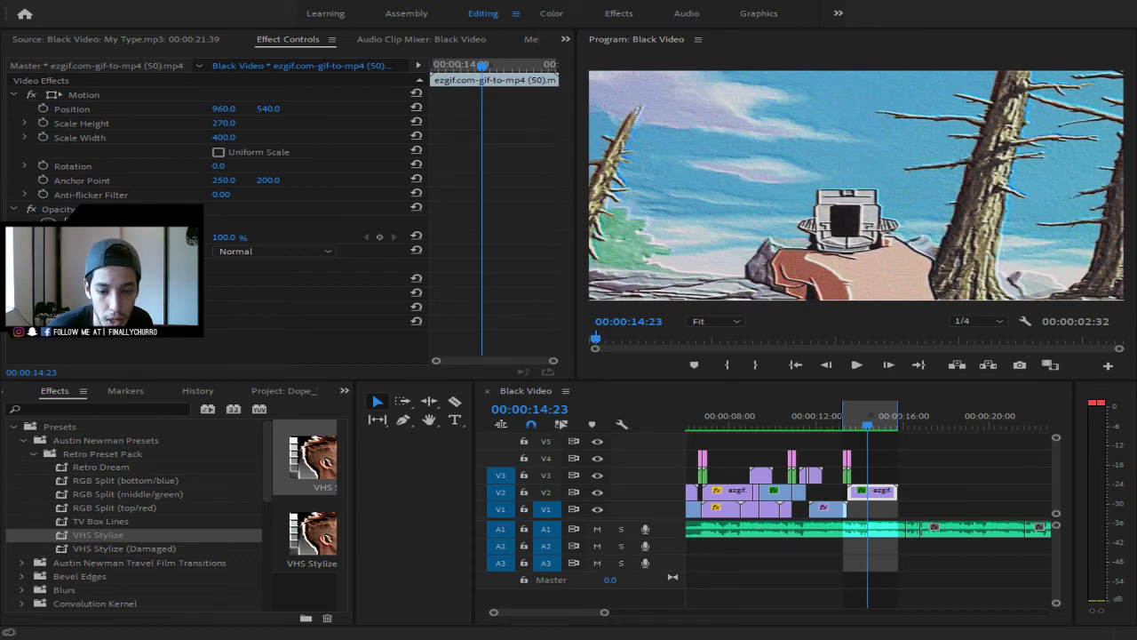
- Drop another ezgif MP4 clip on V3 past 00:00:20 and play the montage from the start
{"action": "left_click_drag", "start_coordinate": [380, 572], "coordinate": [968, 473]}
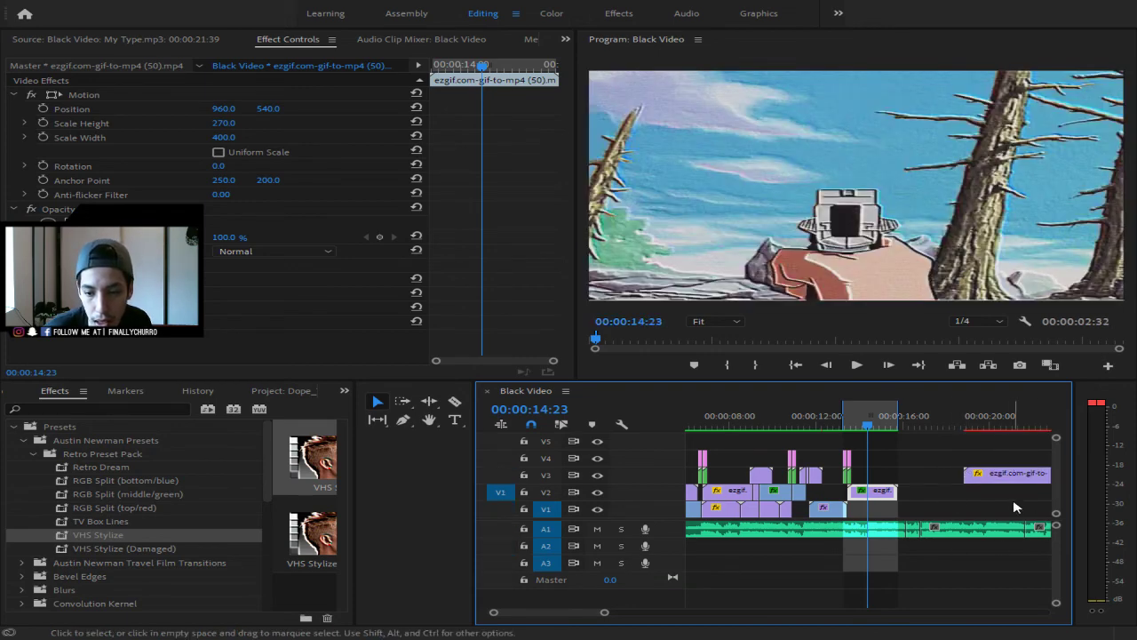
{"action": "key", "text": "space"}
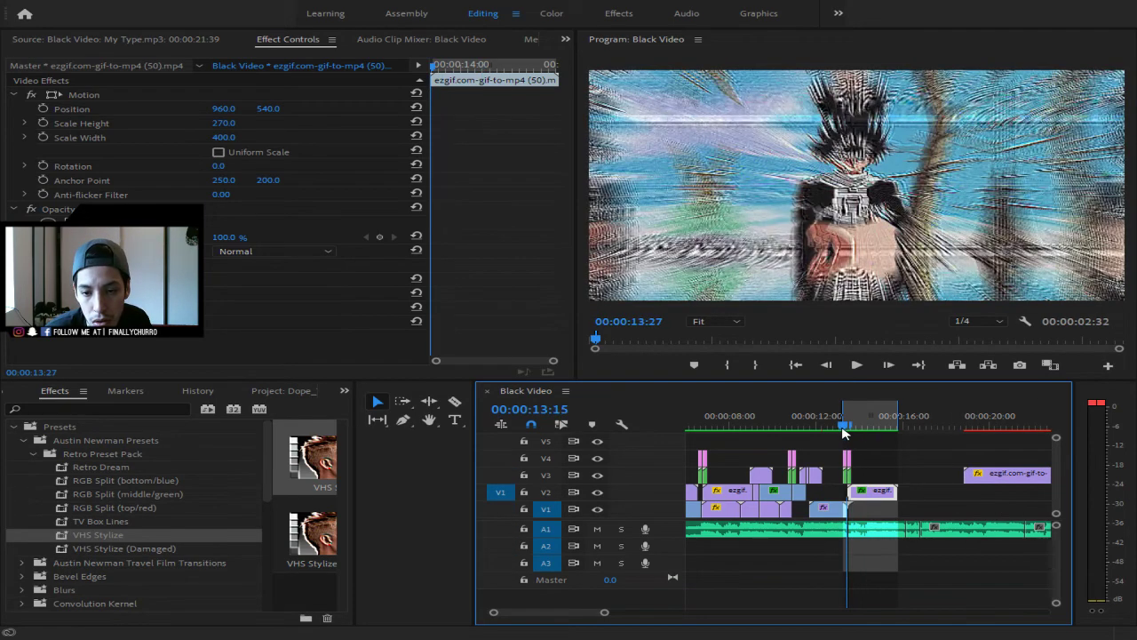
{"action": "key", "text": "Home"}
{"action": "key", "text": "Up"}
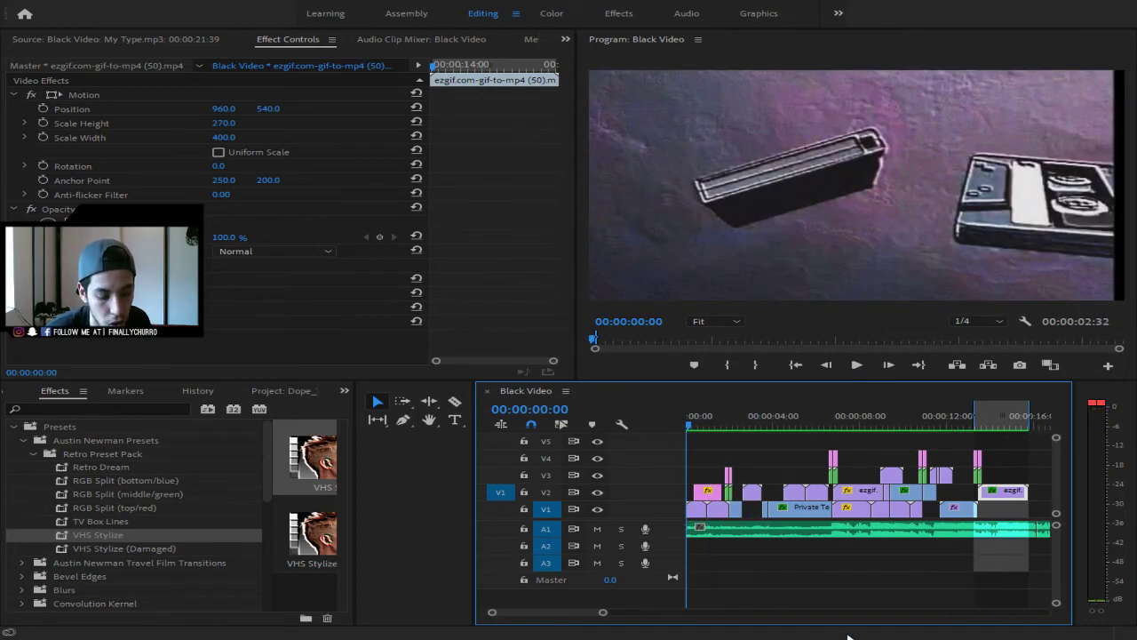
{"action": "key", "text": "space"}
{"action": "left_click_drag", "start_coordinate": [603, 612], "coordinate": [628, 612]}
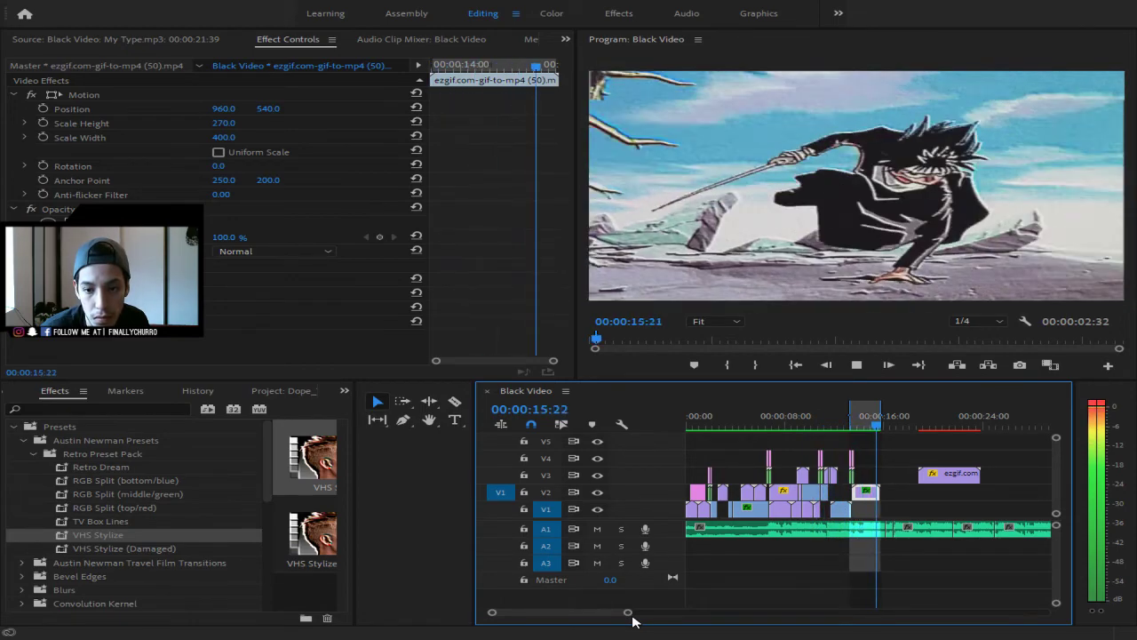
{"action": "key", "text": "space"}
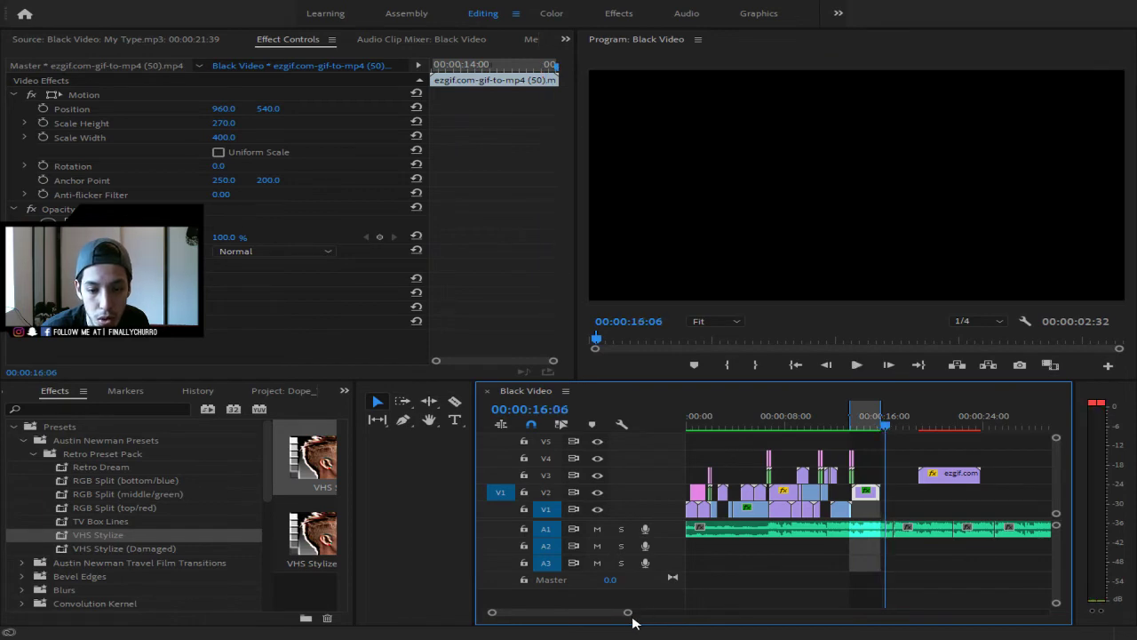
{"action": "left_click_drag", "start_coordinate": [631, 614], "coordinate": [868, 638]}
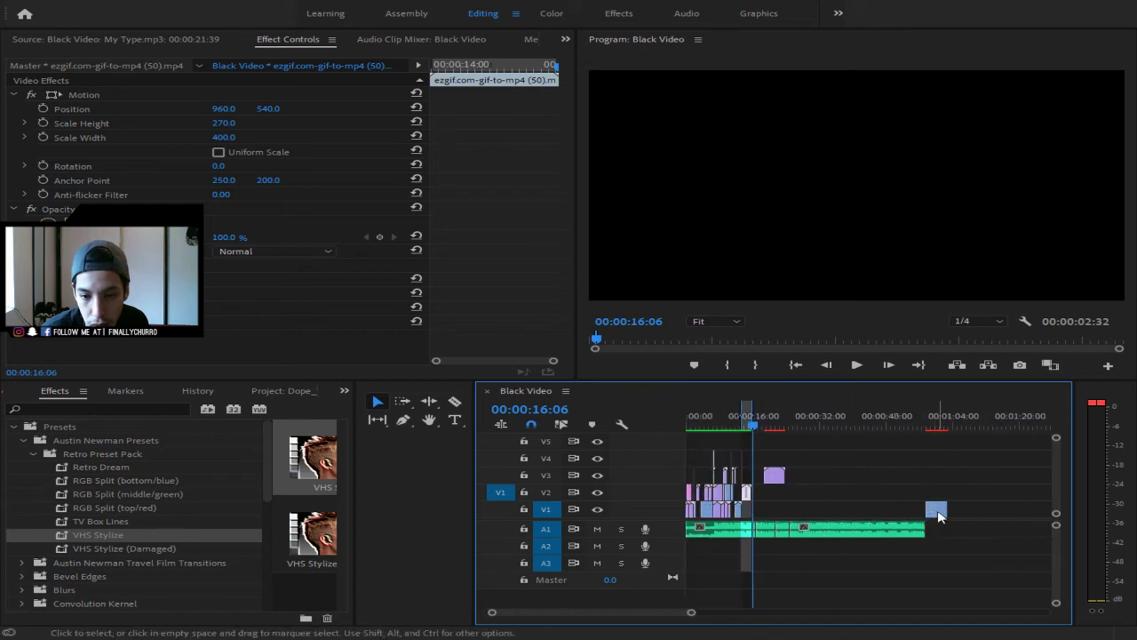
- Move the new clip closer to the montage and preview it
{"action": "left_click_drag", "start_coordinate": [931, 512], "coordinate": [787, 512]}
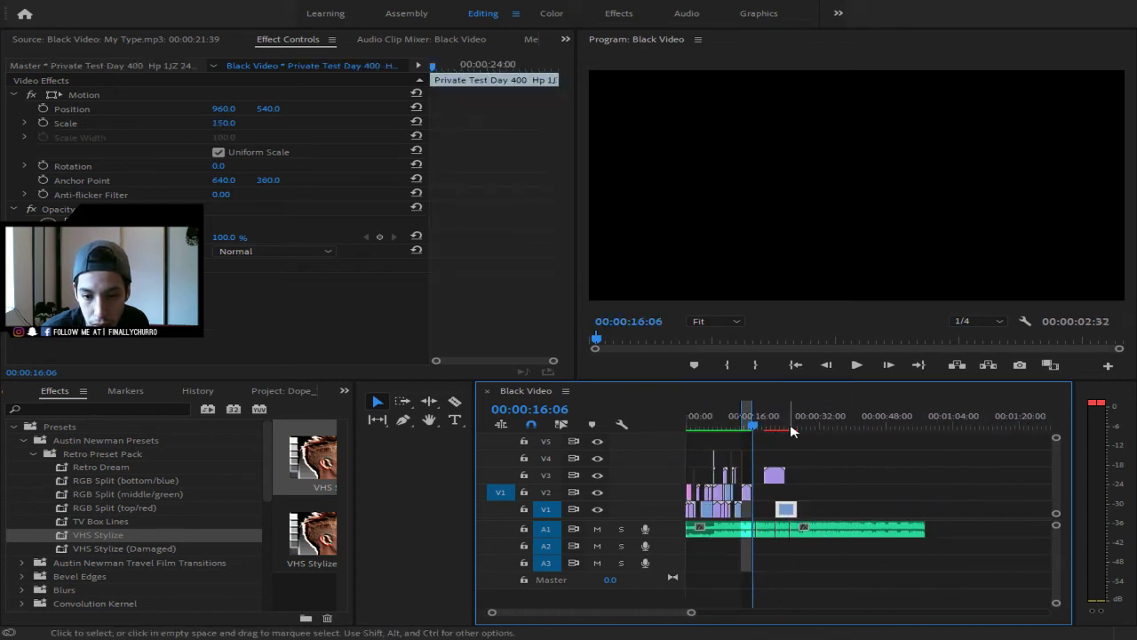
{"action": "left_click", "coordinate": [764, 416]}
{"action": "left_click_drag", "start_coordinate": [686, 611], "coordinate": [650, 616]}
{"action": "key", "text": "space"}
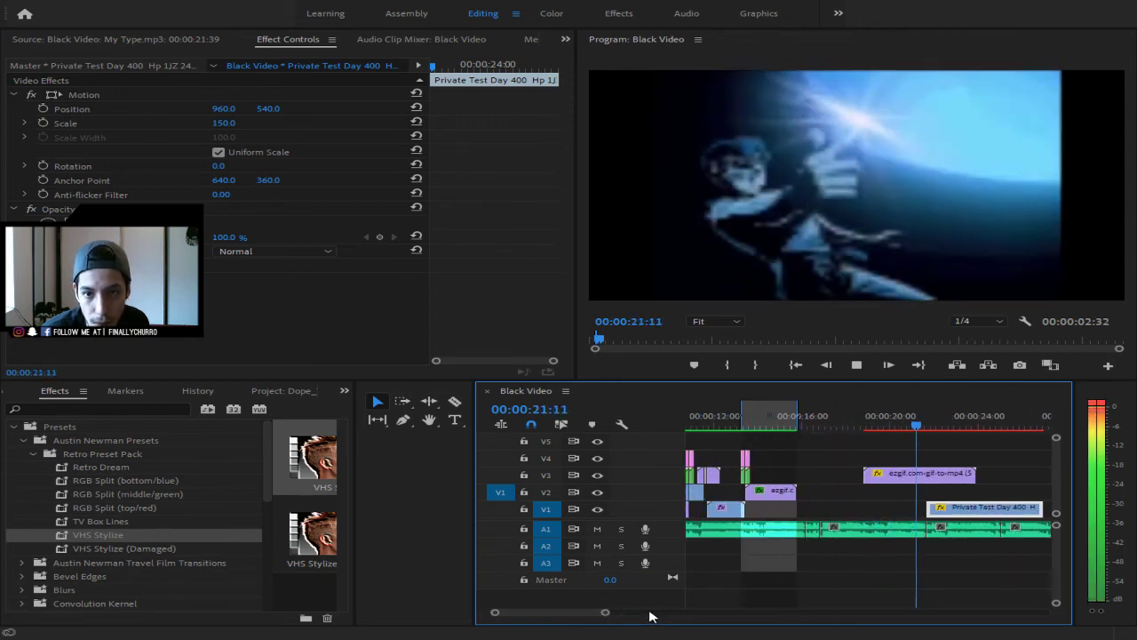
{"action": "key", "text": "space"}
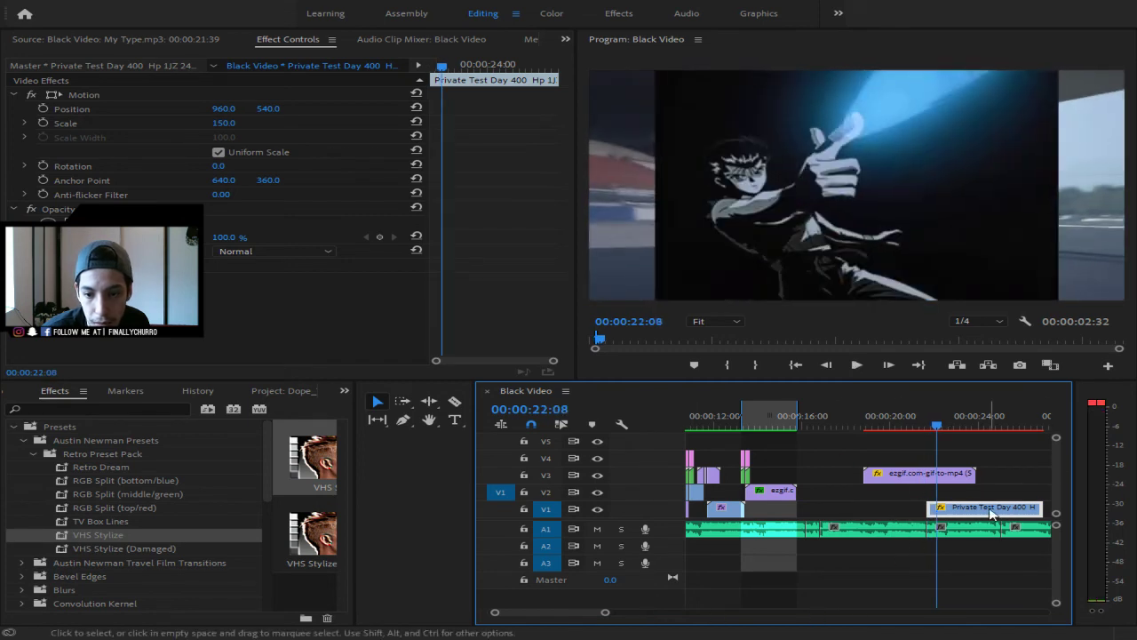
- Try moving Private Test Day 400 earlier, then delete the short stray clip on V1
{"action": "left_click_drag", "start_coordinate": [968, 510], "coordinate": [860, 510]}
{"action": "left_click", "coordinate": [838, 418]}
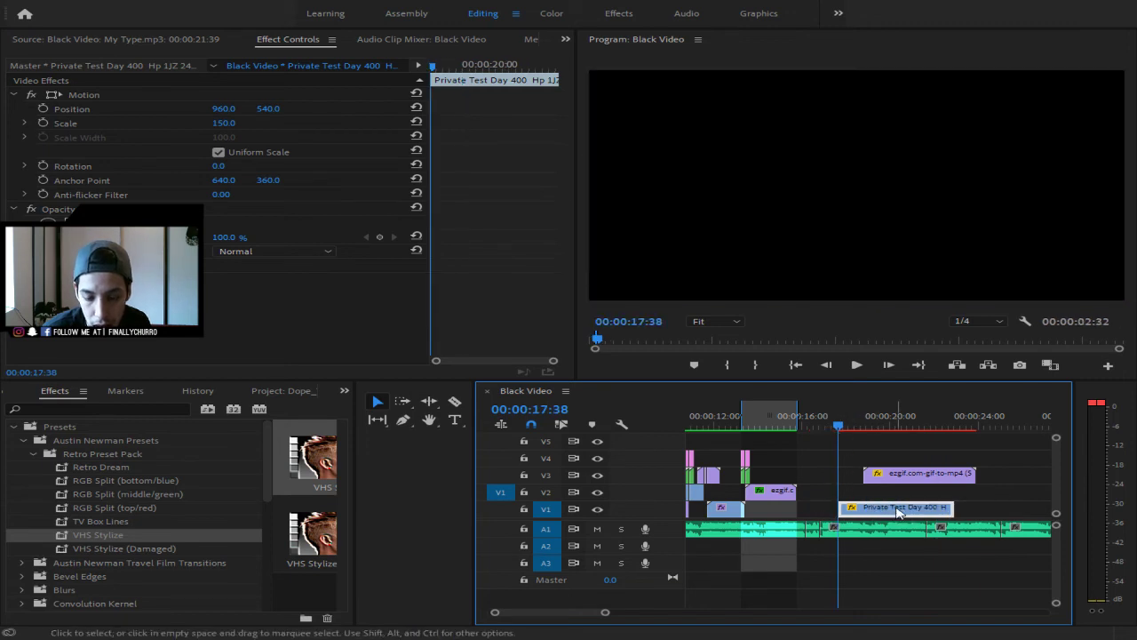
{"action": "key", "text": "Delete"}
{"action": "left_click_drag", "start_coordinate": [606, 612], "coordinate": [766, 613]}
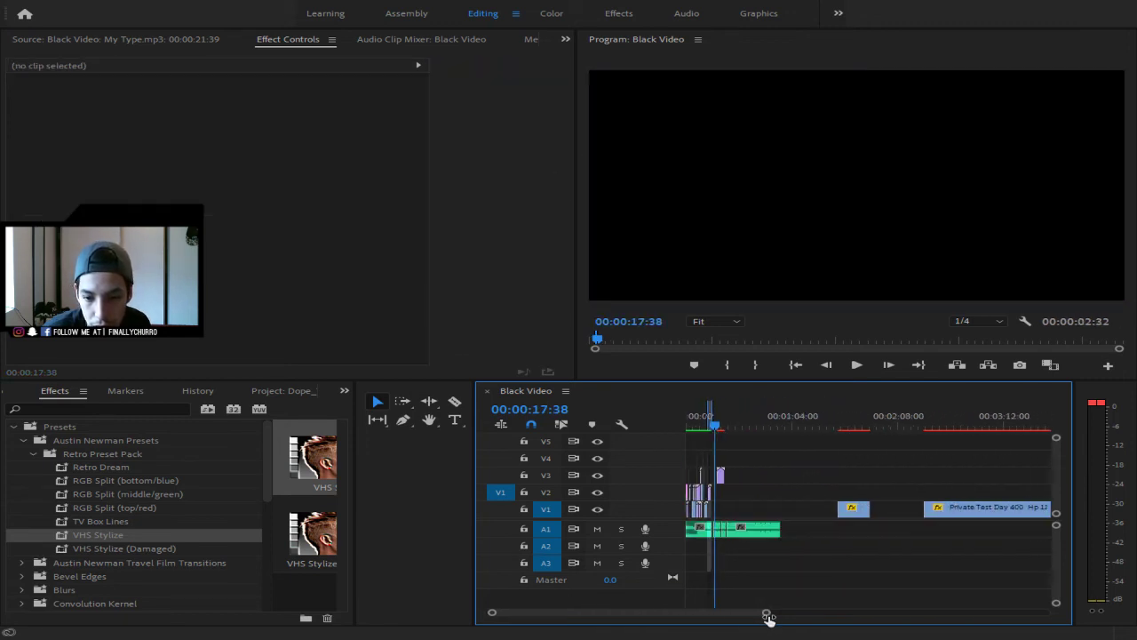
{"action": "left_click", "coordinate": [849, 509]}
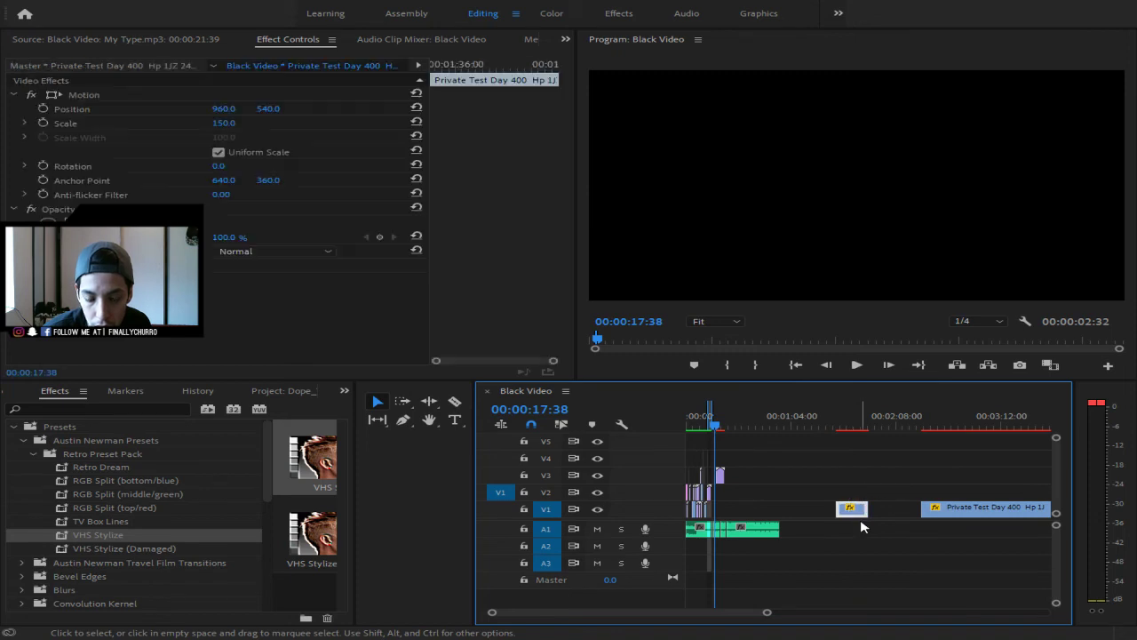
{"action": "key", "text": "Delete"}
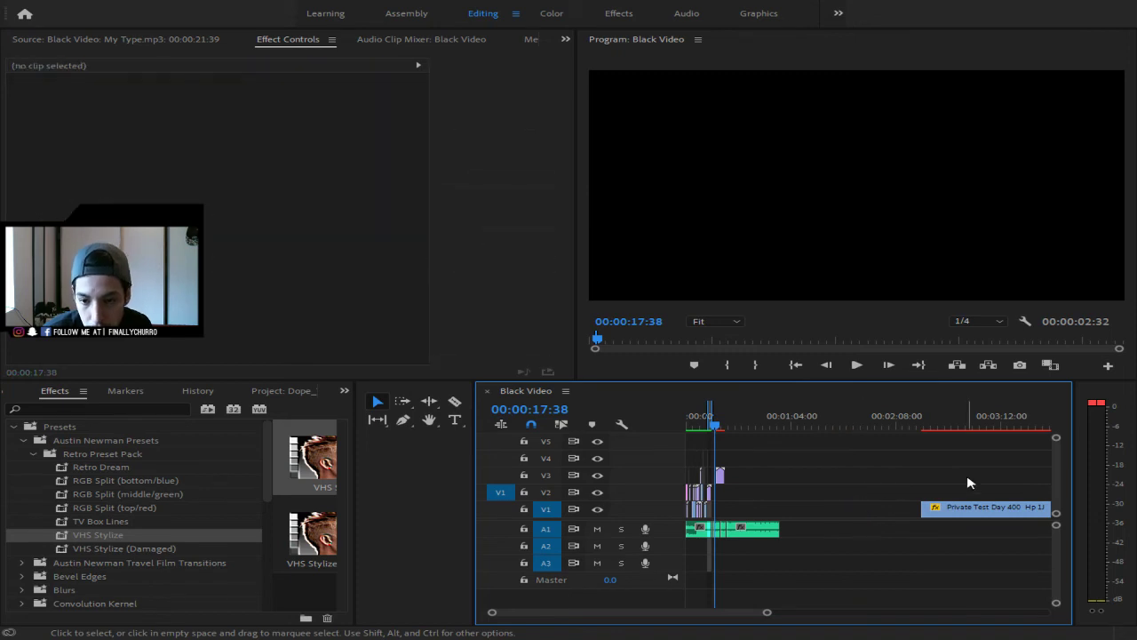
- Nudge the long drift clip slightly earlier and scrub through it for a drifting-car moment
{"action": "left_click", "coordinate": [924, 514]}
{"action": "left_click_drag", "start_coordinate": [924, 514], "coordinate": [904, 512]}
{"action": "mouse_move", "coordinate": [924, 427]}
{"action": "left_mouse_down"}
{"action": "mouse_move", "coordinate": [962, 439]}
{"action": "mouse_move", "coordinate": [903, 425]}
{"action": "left_mouse_up"}
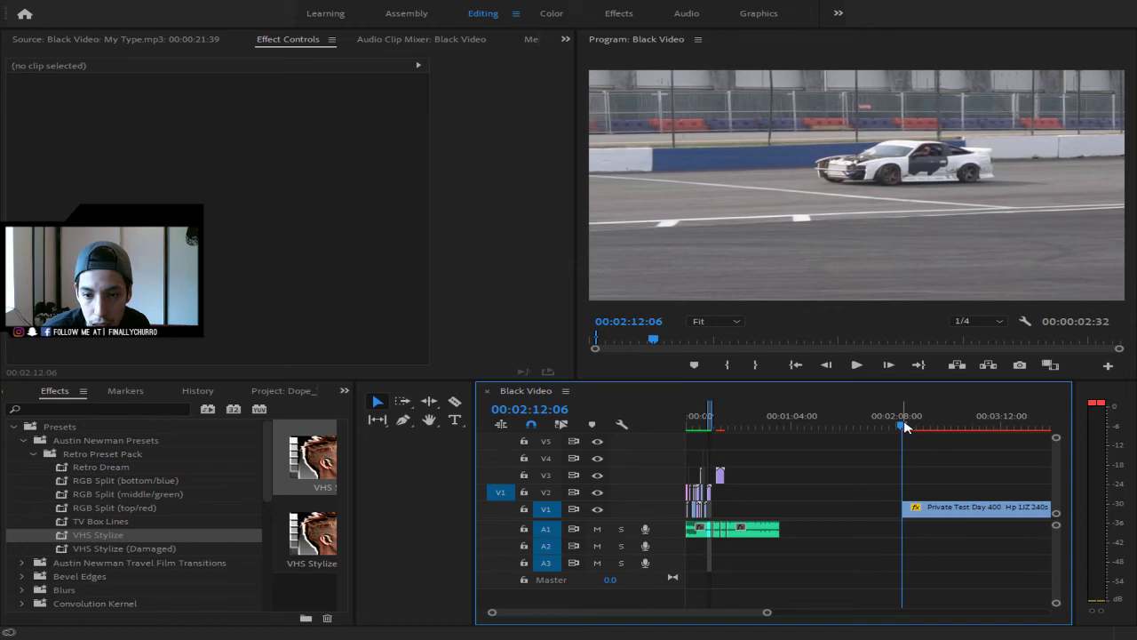
{"action": "left_click", "coordinate": [915, 427]}
{"action": "left_click_drag", "start_coordinate": [917, 428], "coordinate": [972, 430]}
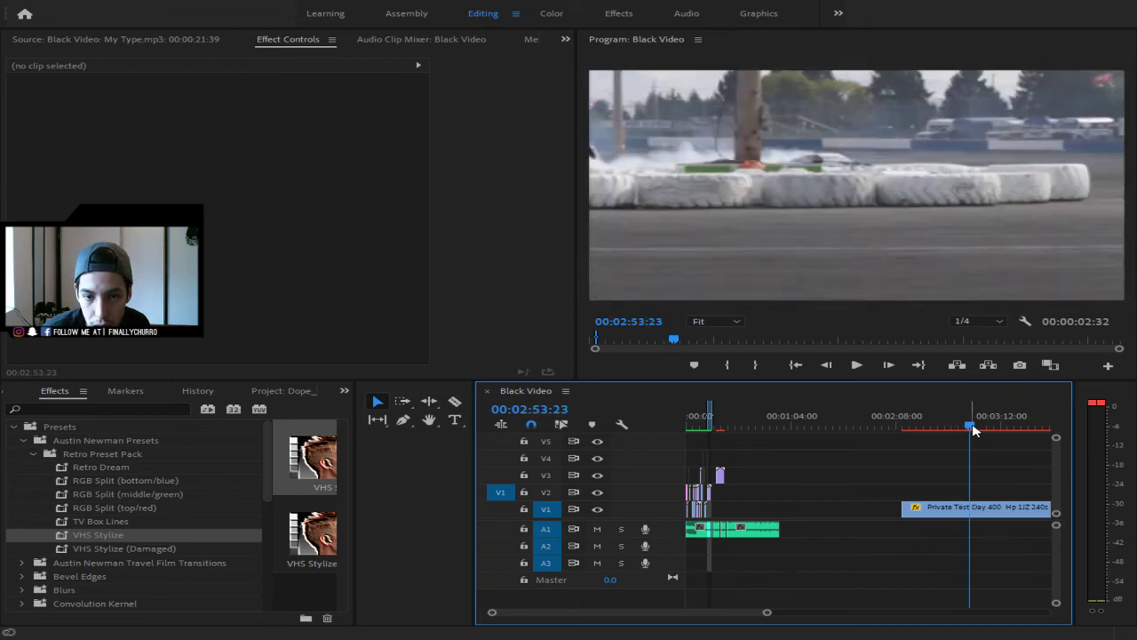
- Split the drift clip at the playhead, delete the left piece, and move the rest after the anime clips
{"action": "key", "text": "c"}
{"action": "left_click", "coordinate": [969, 507]}
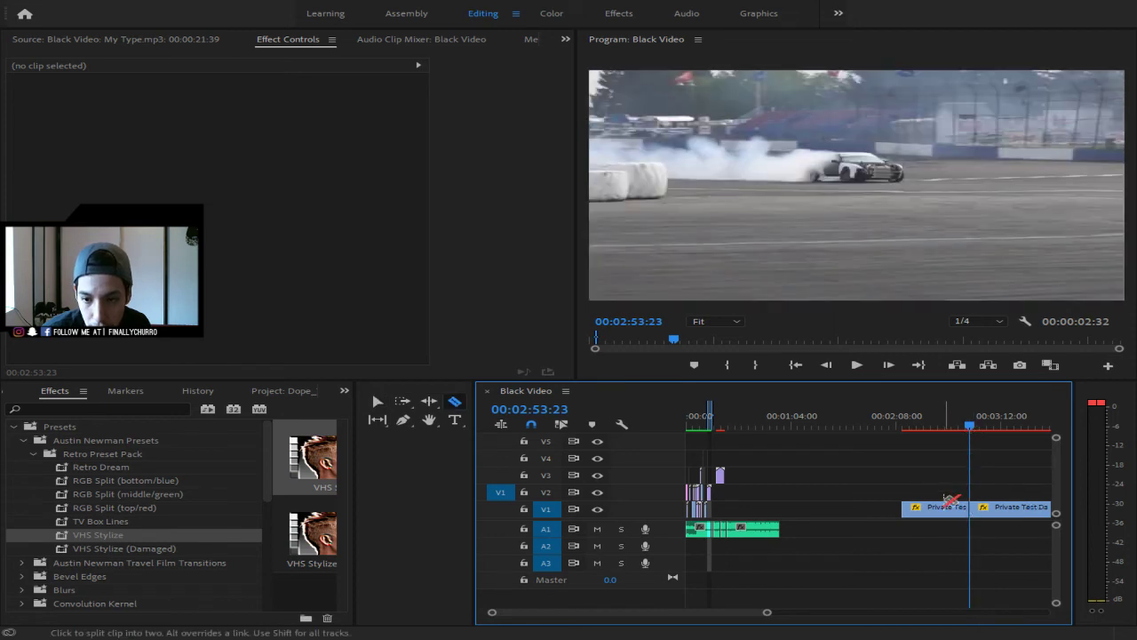
{"action": "key", "text": "v"}
{"action": "left_click", "coordinate": [941, 507]}
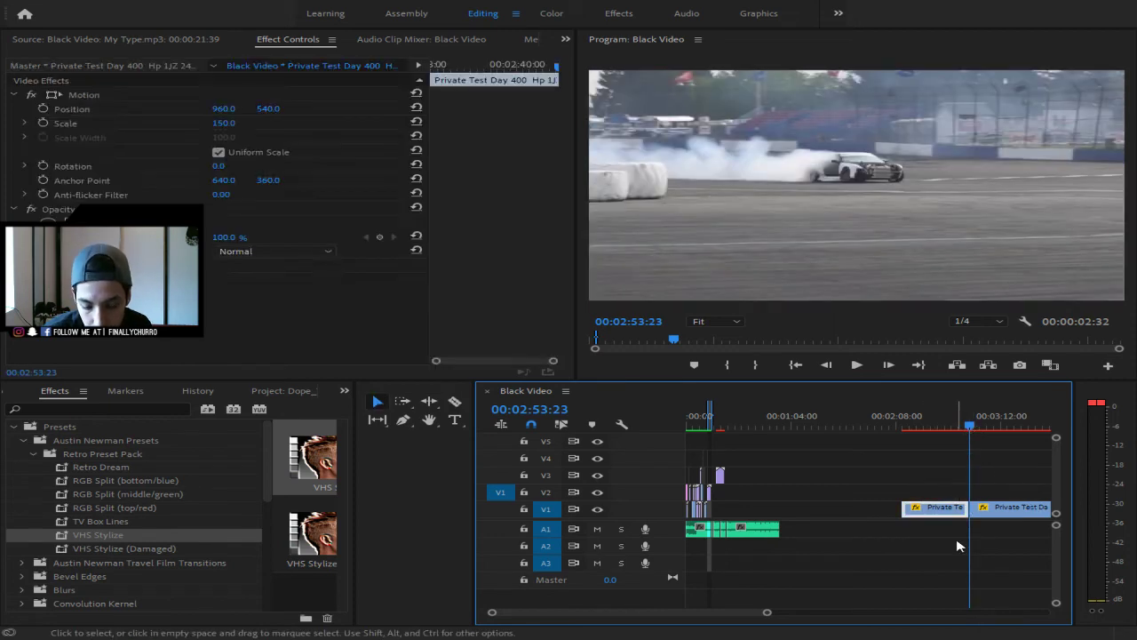
{"action": "key", "text": "Delete"}
{"action": "left_click_drag", "start_coordinate": [993, 519], "coordinate": [751, 519]}
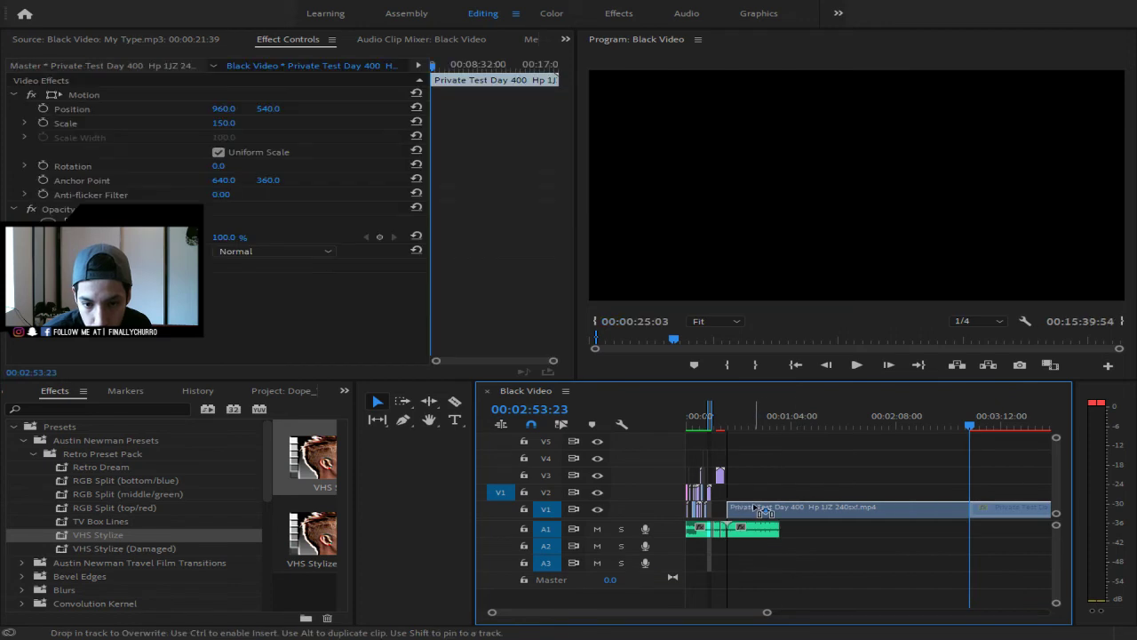
- Preview the new cut from just before the drift clip, then move the clip later on V1
{"action": "key", "text": "Up"}
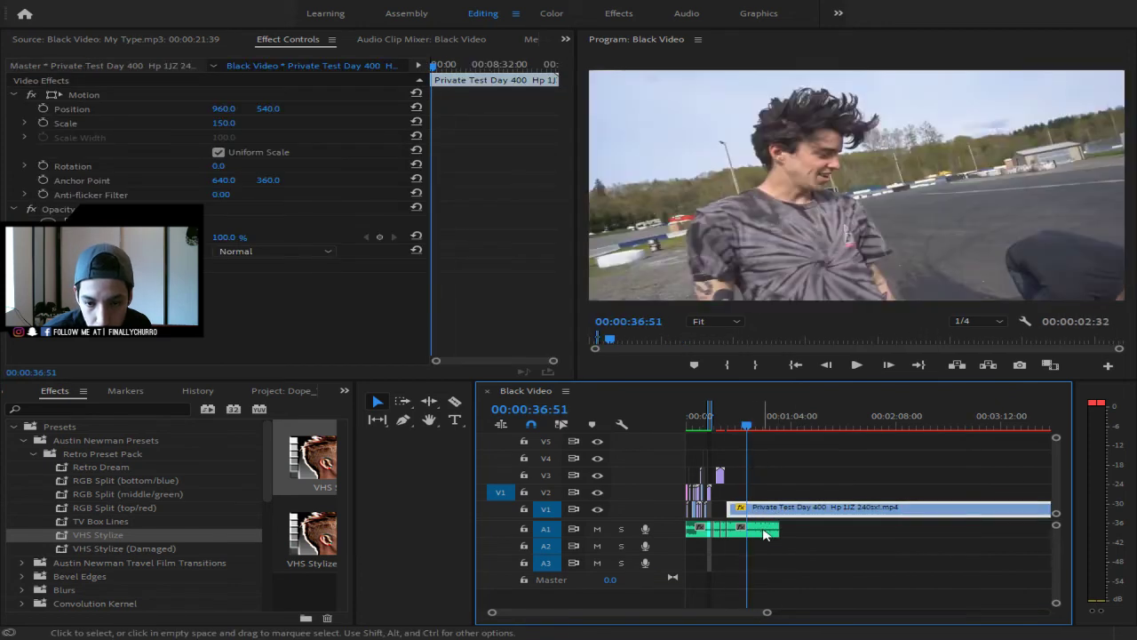
{"action": "left_click_drag", "start_coordinate": [732, 427], "coordinate": [719, 427]}
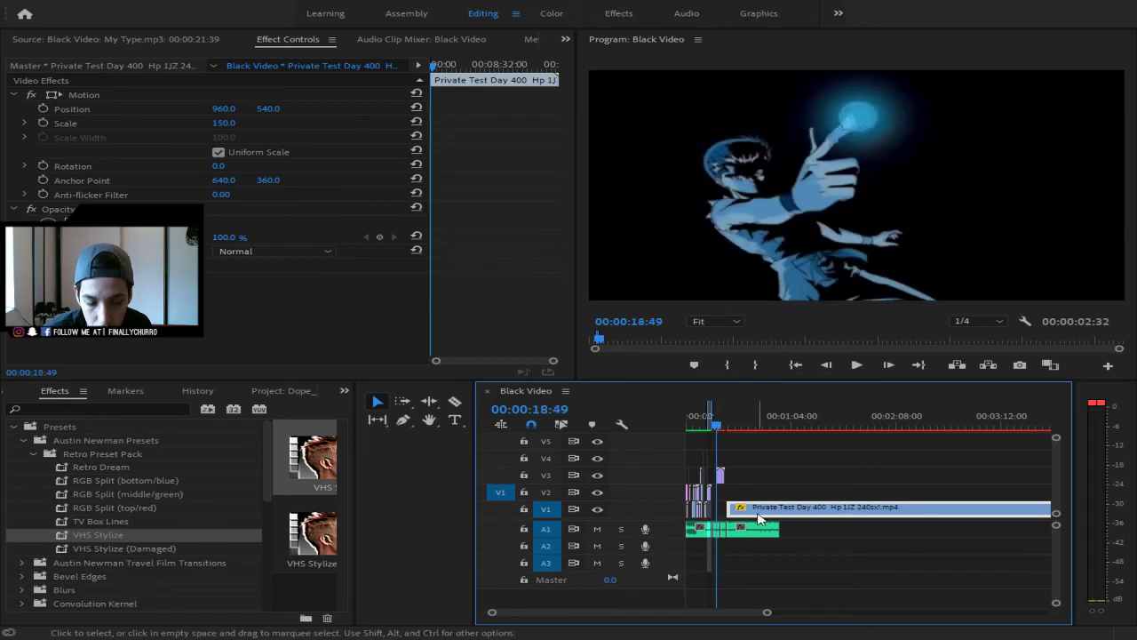
{"action": "left_click", "coordinate": [726, 428]}
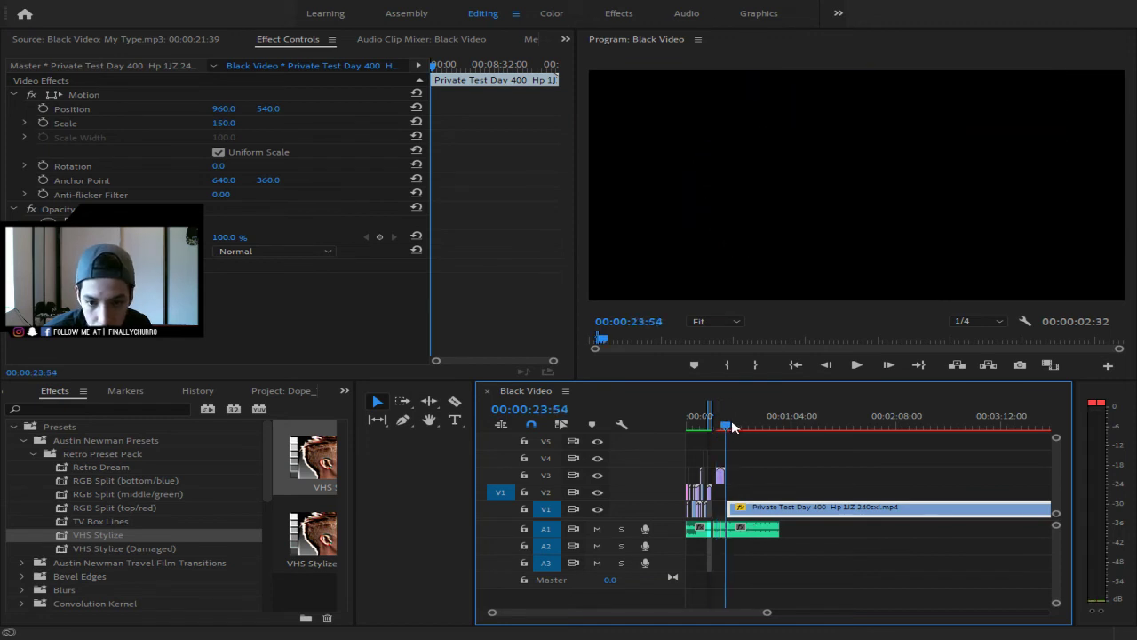
{"action": "key", "text": "space"}
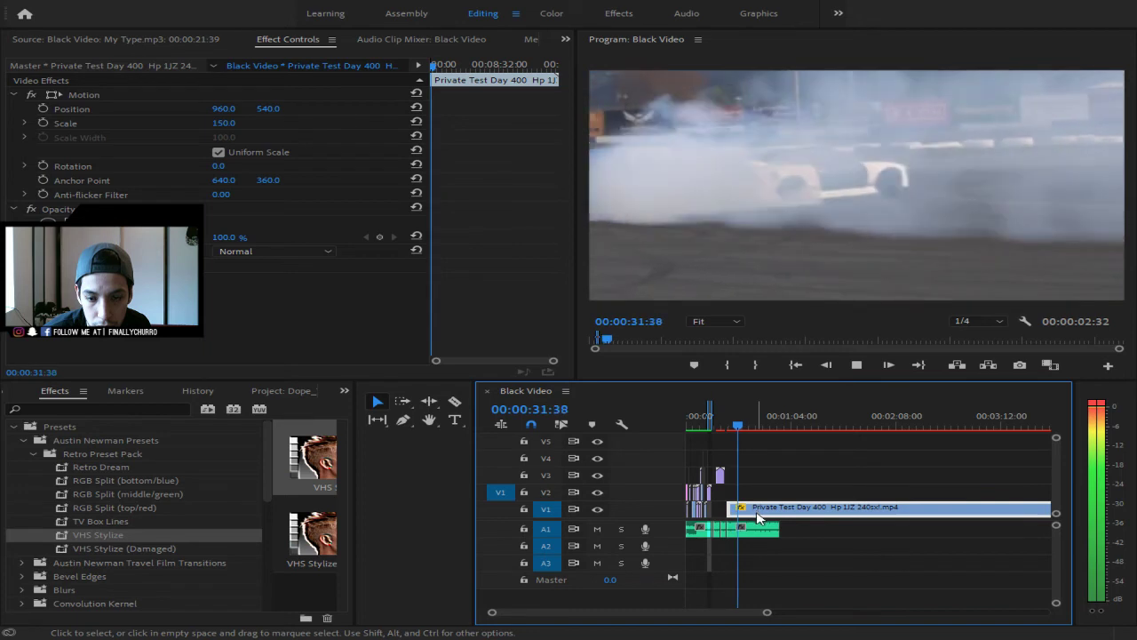
{"action": "key", "text": "space"}
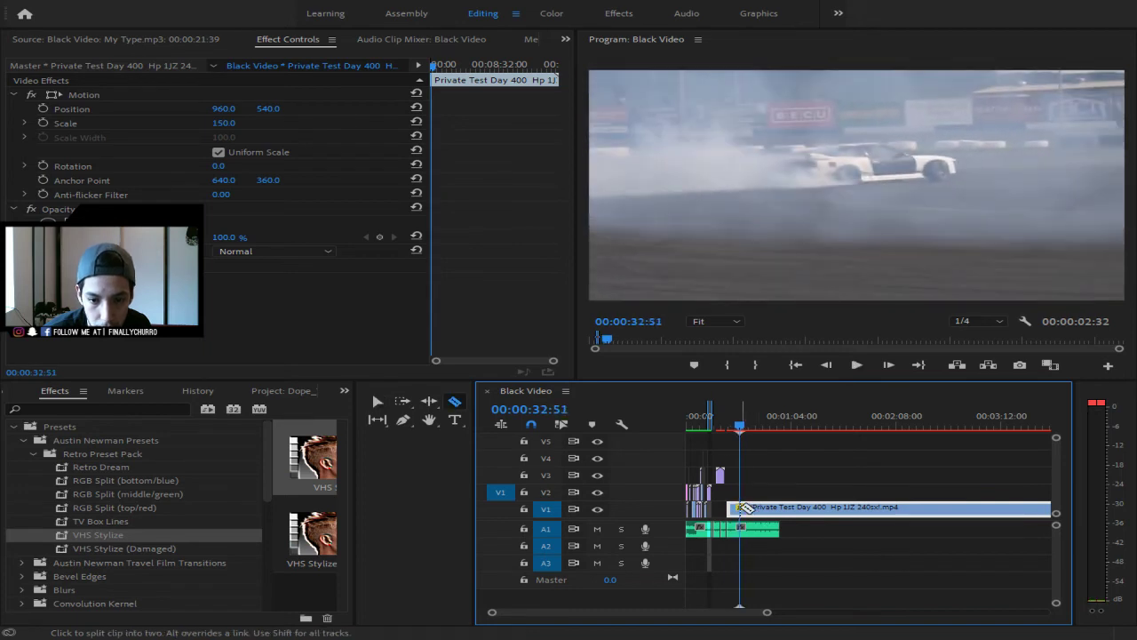
{"action": "left_click_drag", "start_coordinate": [751, 513], "coordinate": [930, 515]}
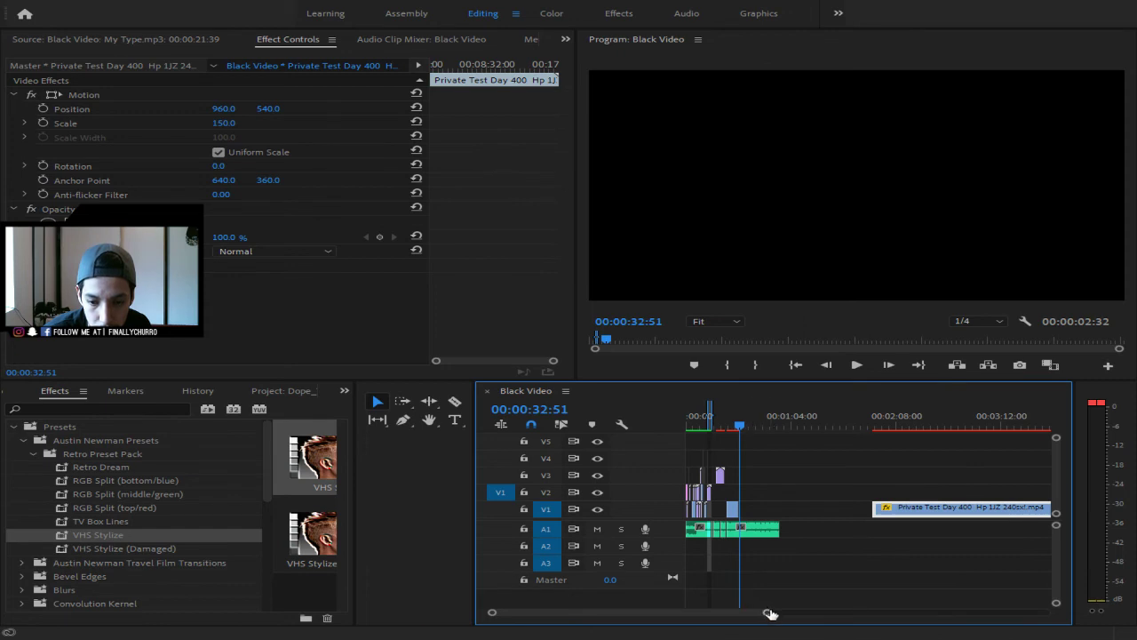
{"action": "left_click_drag", "start_coordinate": [768, 612], "coordinate": [716, 619]}
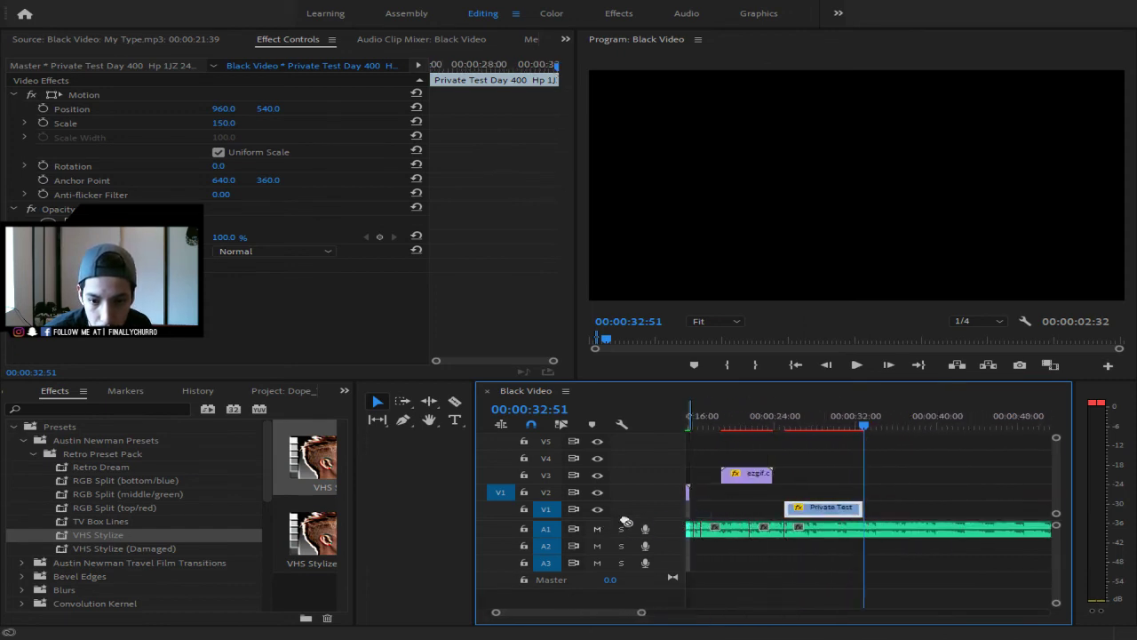
- Slide the Private Test drift clip left on V1 so it follows the earlier clips near 13 seconds
{"action": "left_click_drag", "start_coordinate": [674, 511], "coordinate": [736, 508]}
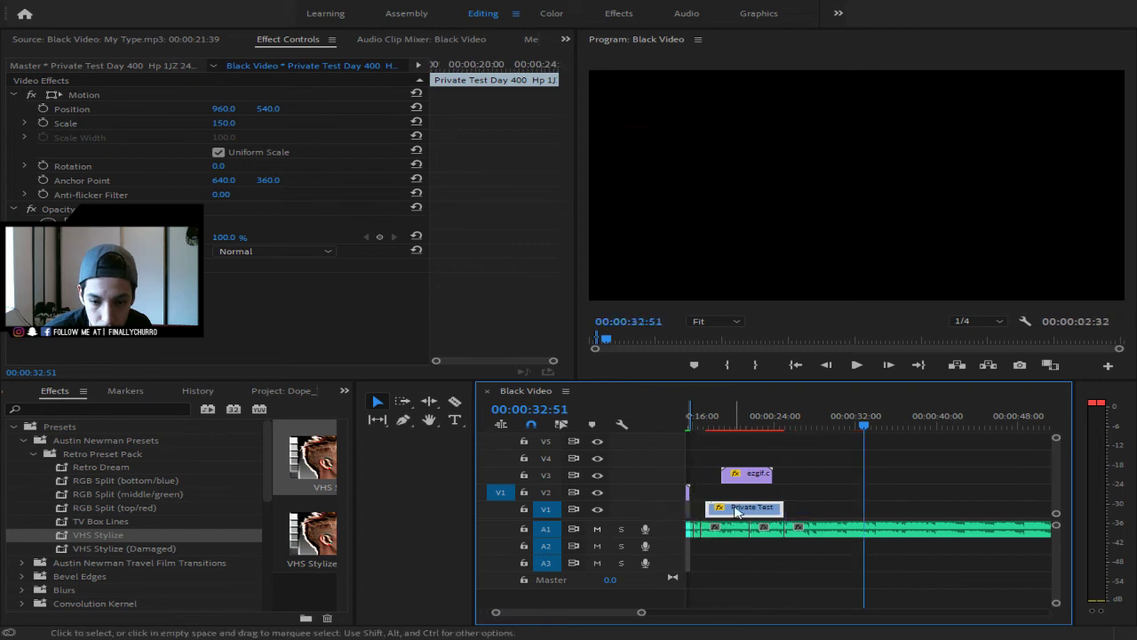
{"action": "scroll", "coordinate": [609, 615], "scroll_direction": "up", "scroll_amount": 3}
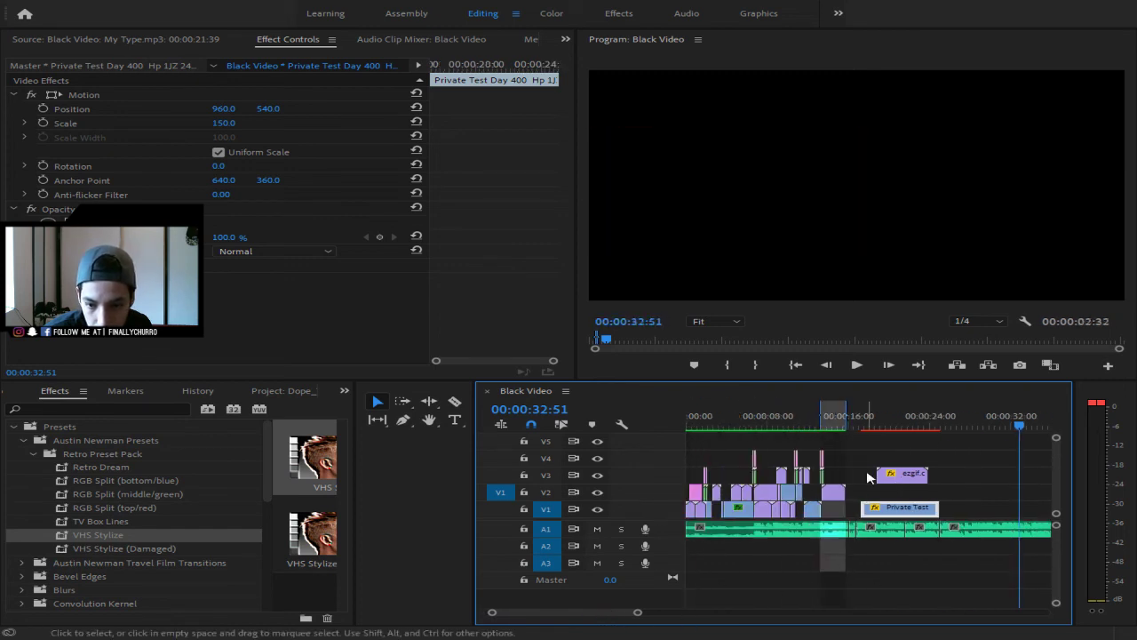
{"action": "left_click", "coordinate": [827, 416]}
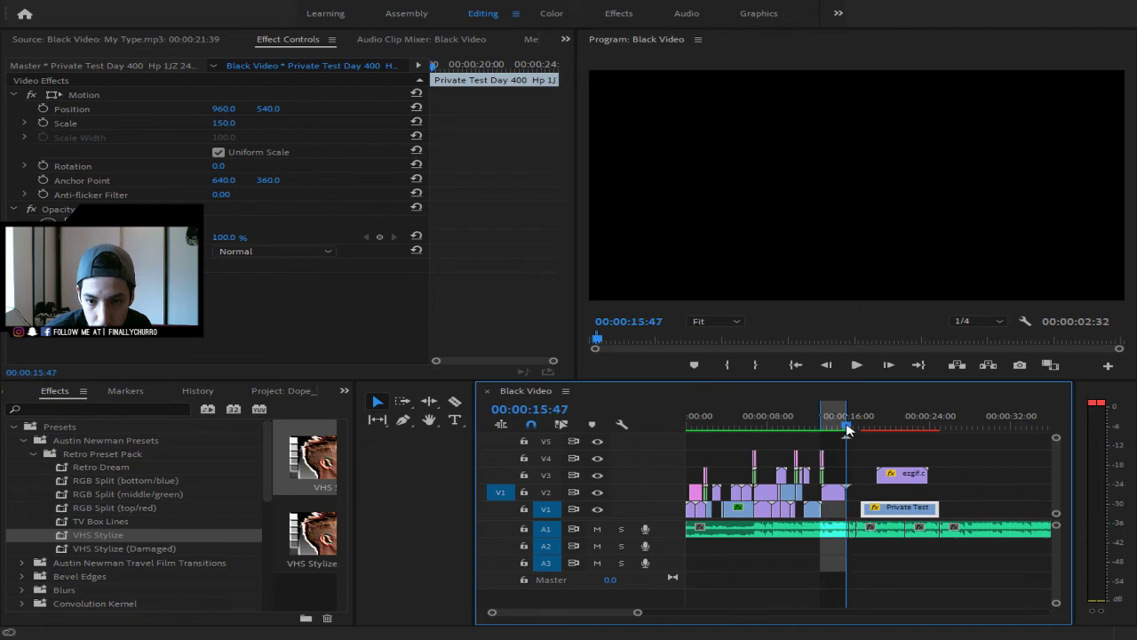
{"action": "left_click_drag", "start_coordinate": [847, 430], "coordinate": [827, 424]}
{"action": "left_click_drag", "start_coordinate": [899, 510], "coordinate": [883, 514]}
- Play back the new arrangement from around the Private Test clip to check the cut
{"action": "key", "text": "space"}
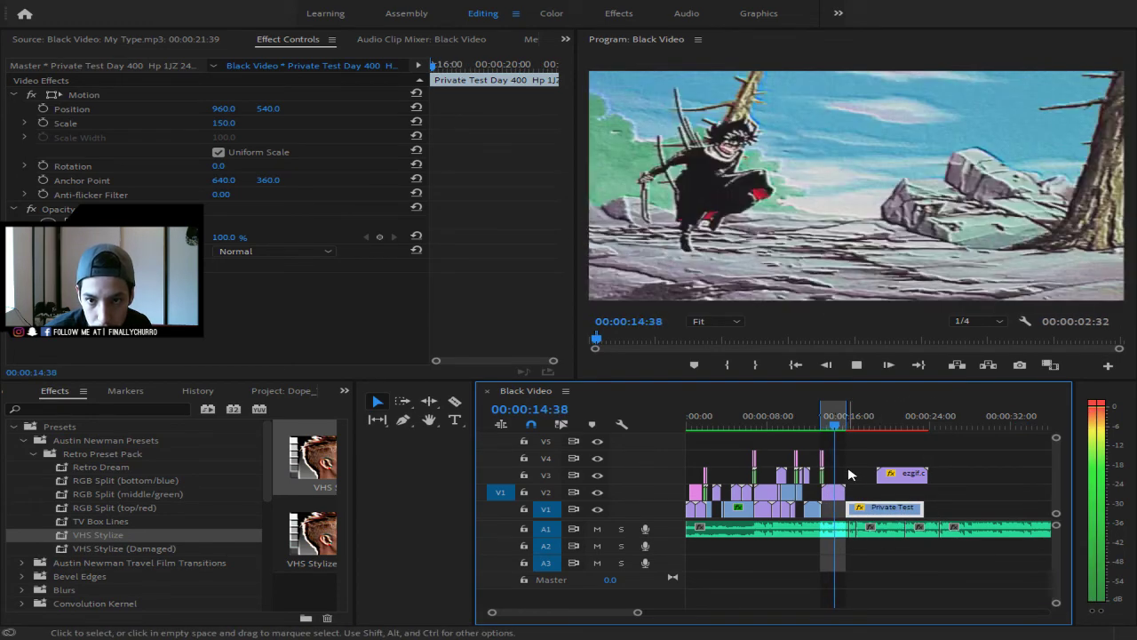
{"action": "key", "text": "space"}
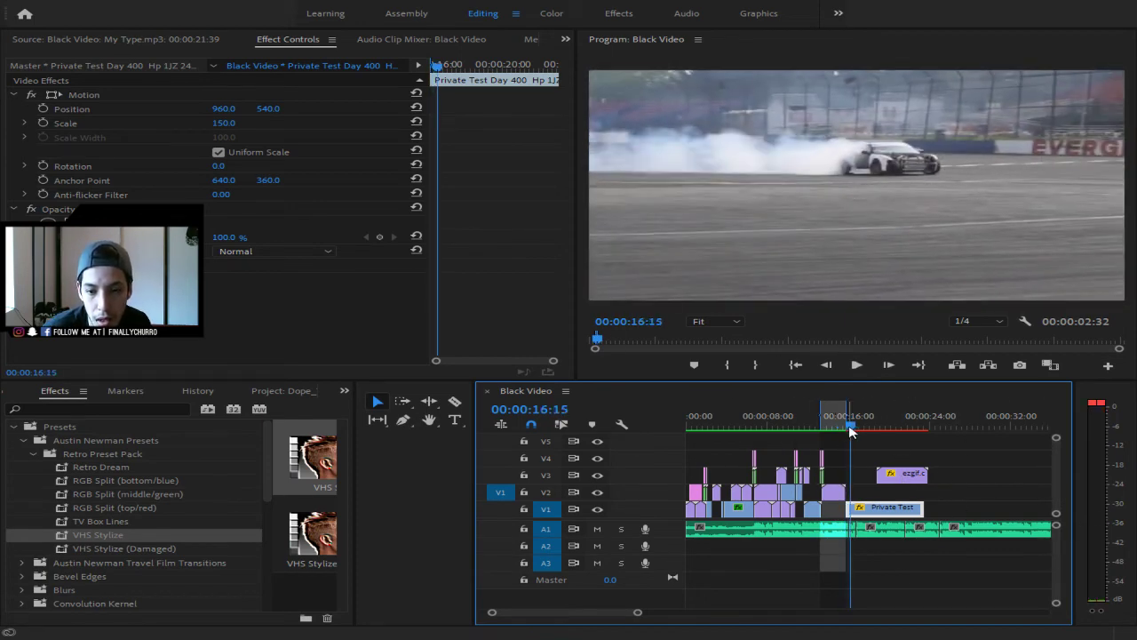
{"action": "left_click_drag", "start_coordinate": [846, 404], "coordinate": [658, 450]}
{"action": "key", "text": "space"}
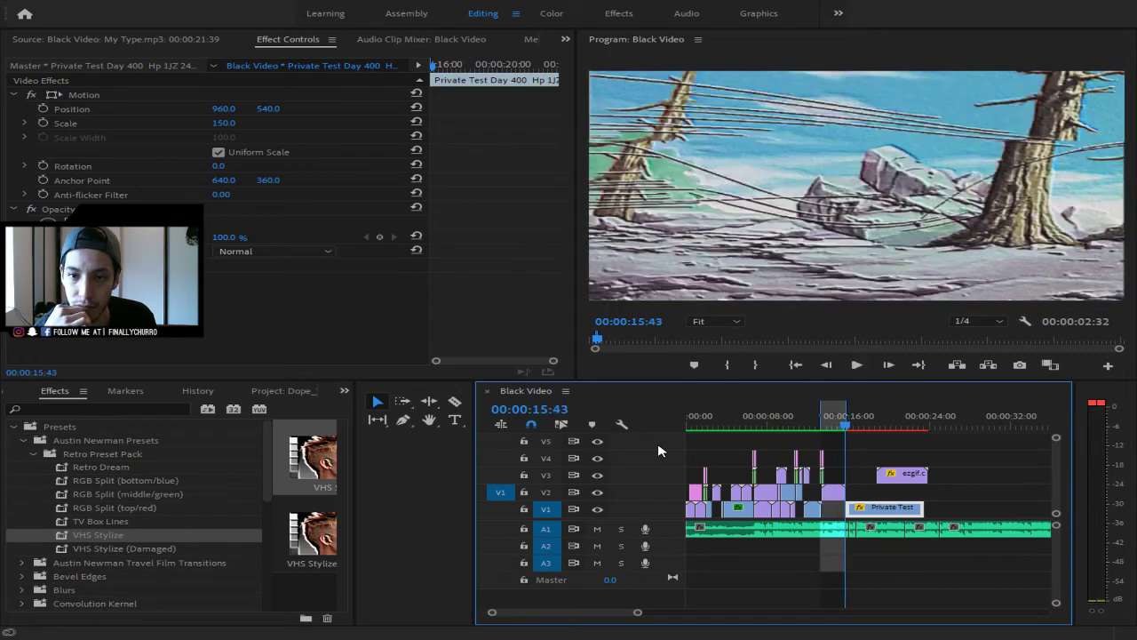
{"action": "key", "text": "space"}
- Apply the Retro Dream preset to the ezgif (51) anime clip on V2 and the Private Test clip on V1
{"action": "left_click_drag", "start_coordinate": [96, 471], "coordinate": [564, 492]}
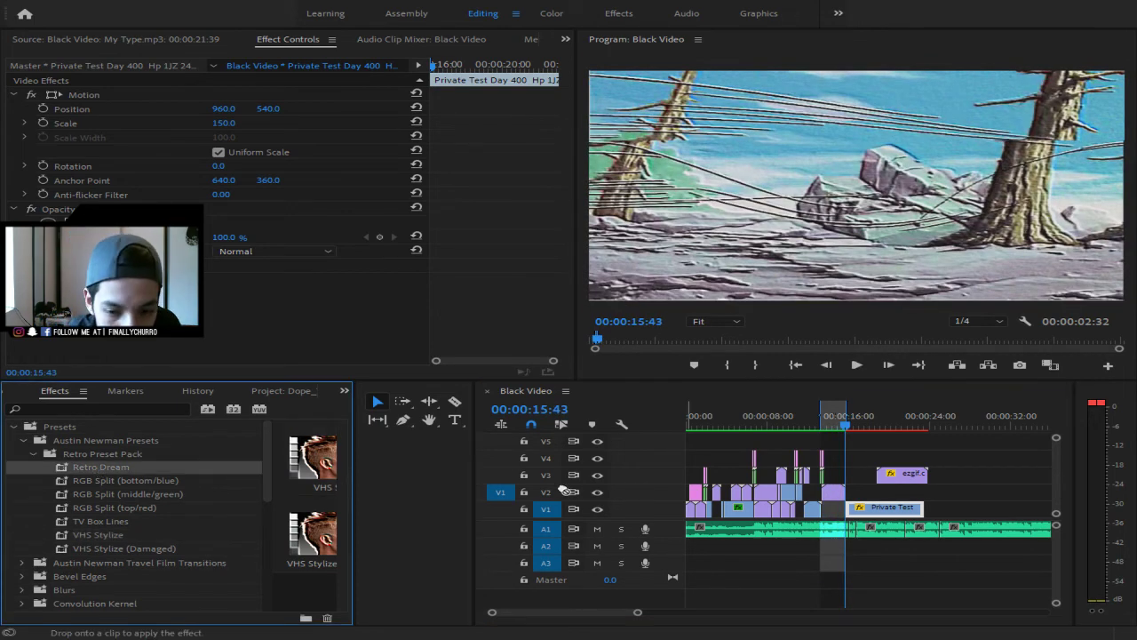
{"action": "left_click_drag", "start_coordinate": [833, 494], "coordinate": [836, 496]}
{"action": "left_click_drag", "start_coordinate": [850, 428], "coordinate": [816, 430]}
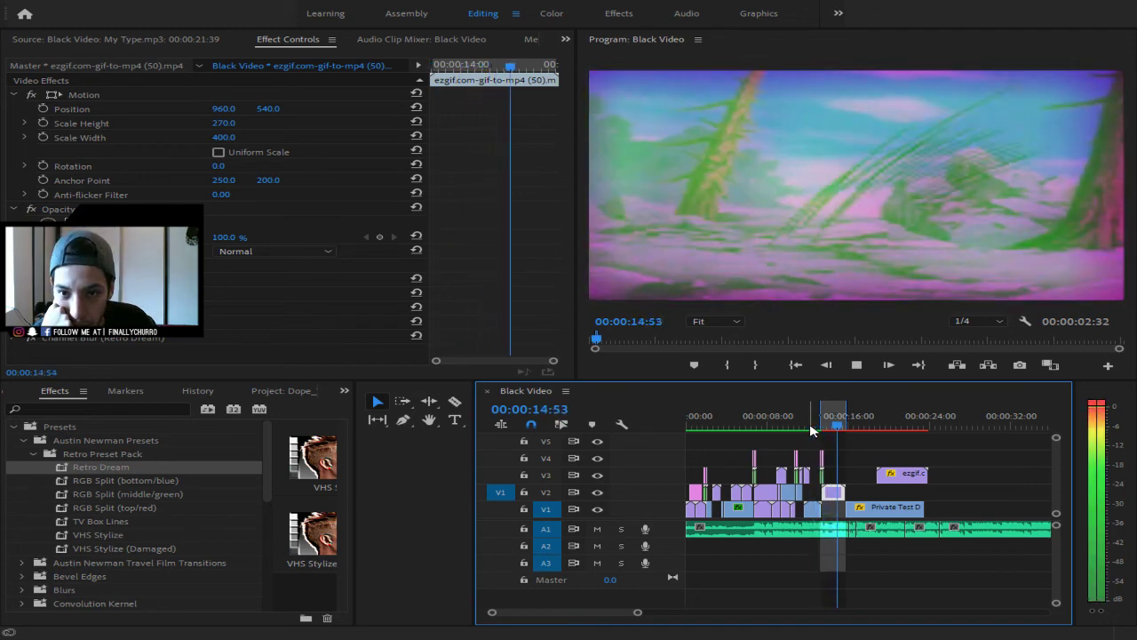
{"action": "key", "text": "space"}
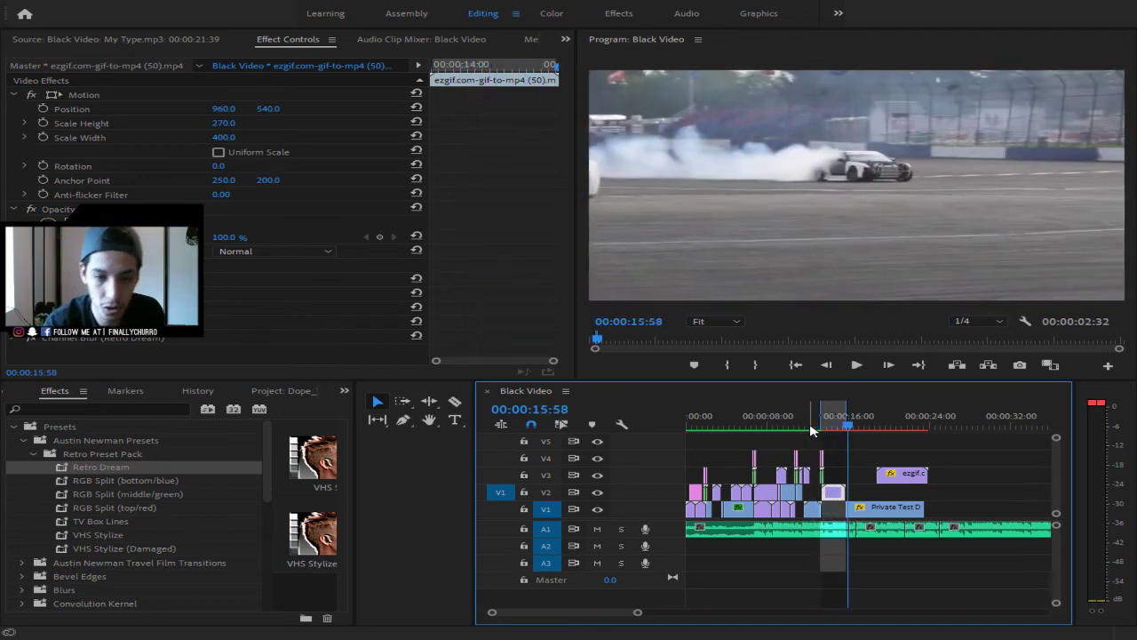
{"action": "left_click_drag", "start_coordinate": [109, 473], "coordinate": [832, 548]}
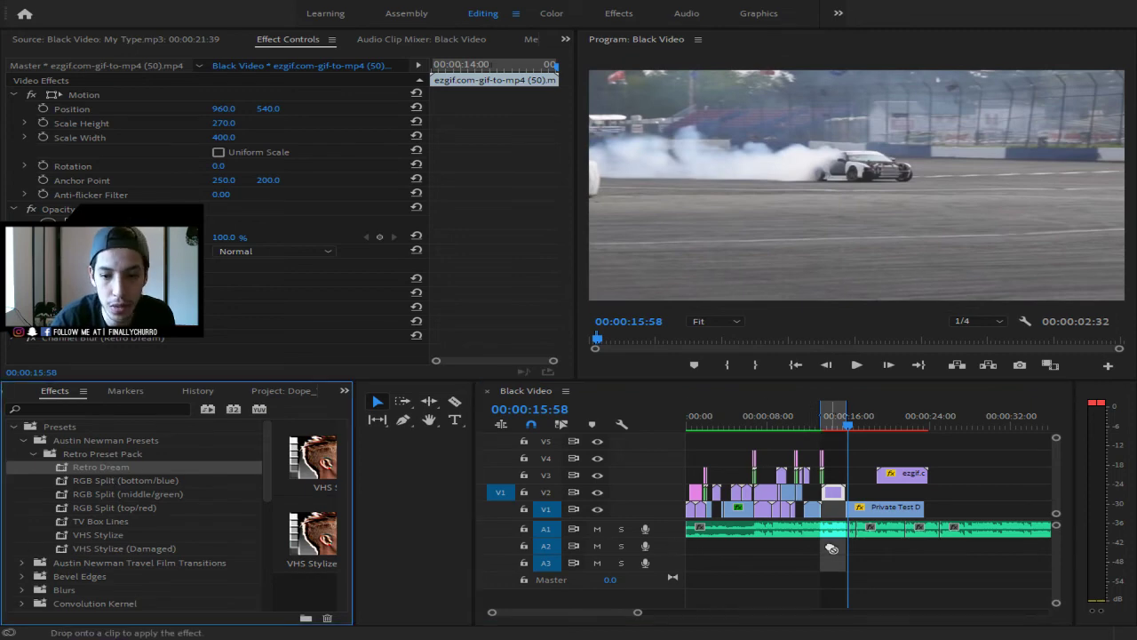
{"action": "left_click_drag", "start_coordinate": [884, 508], "coordinate": [863, 492]}
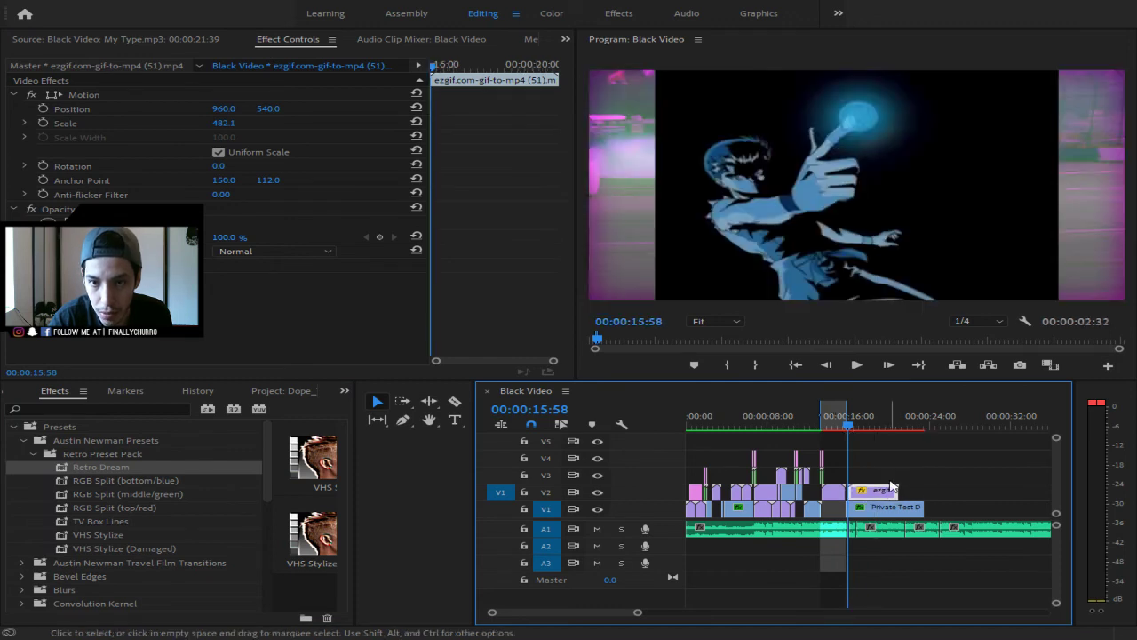
- Turn off Uniform Scale, set Scale Width to 700 and blend mode Screen, then preview from 13 seconds
{"action": "left_click", "coordinate": [218, 153]}
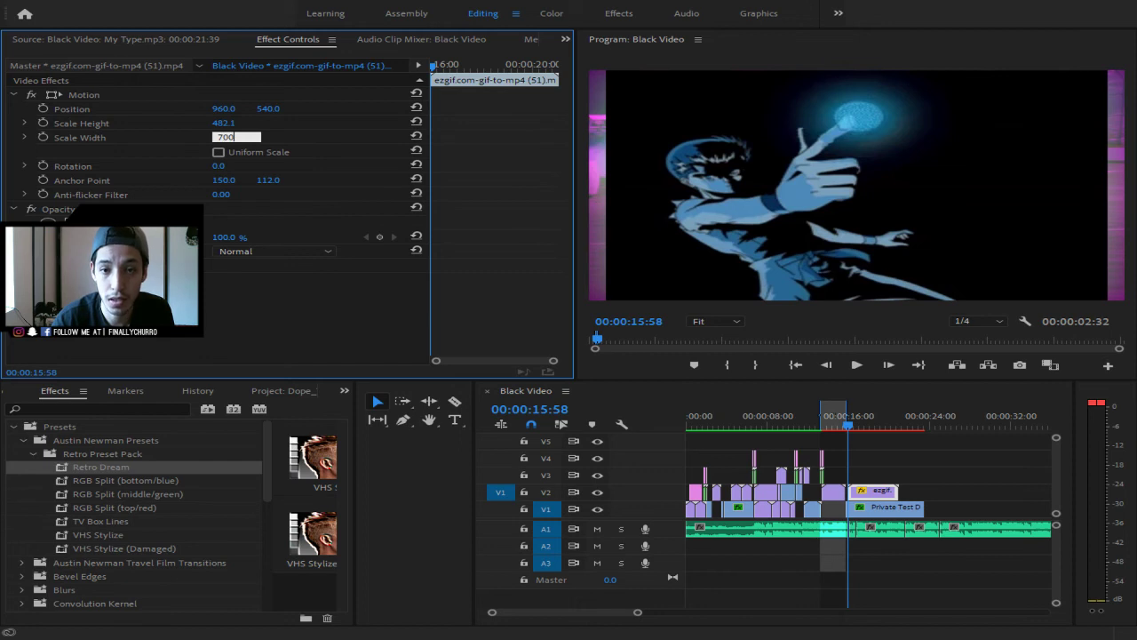
{"action": "key", "text": "Return"}
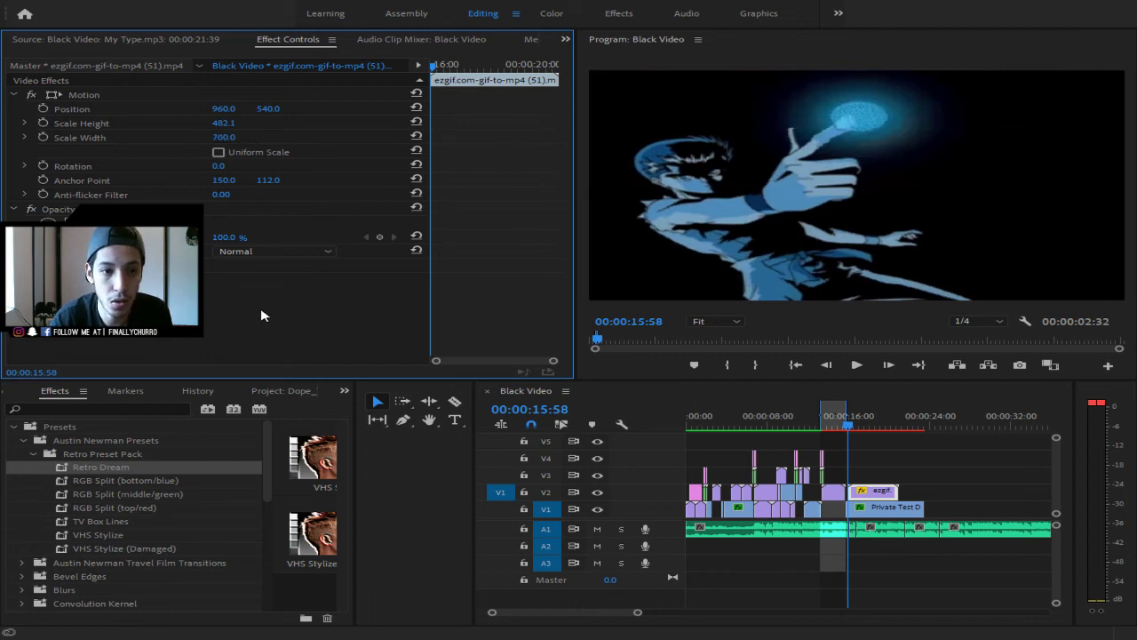
{"action": "left_click", "coordinate": [274, 399]}
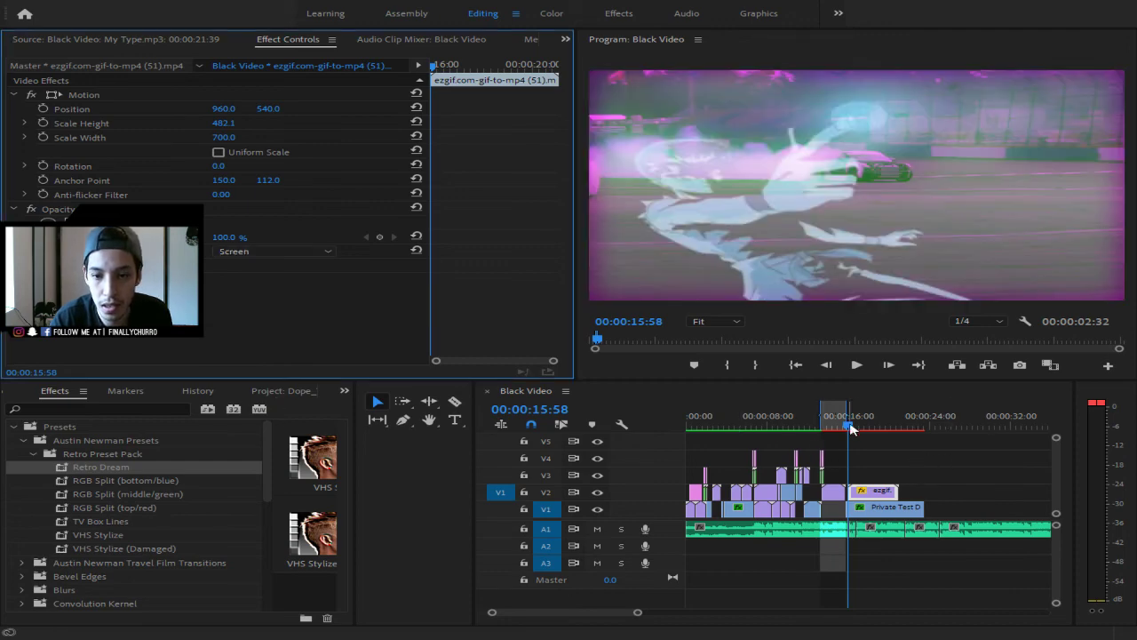
{"action": "left_click", "coordinate": [816, 415]}
{"action": "key", "text": "space"}
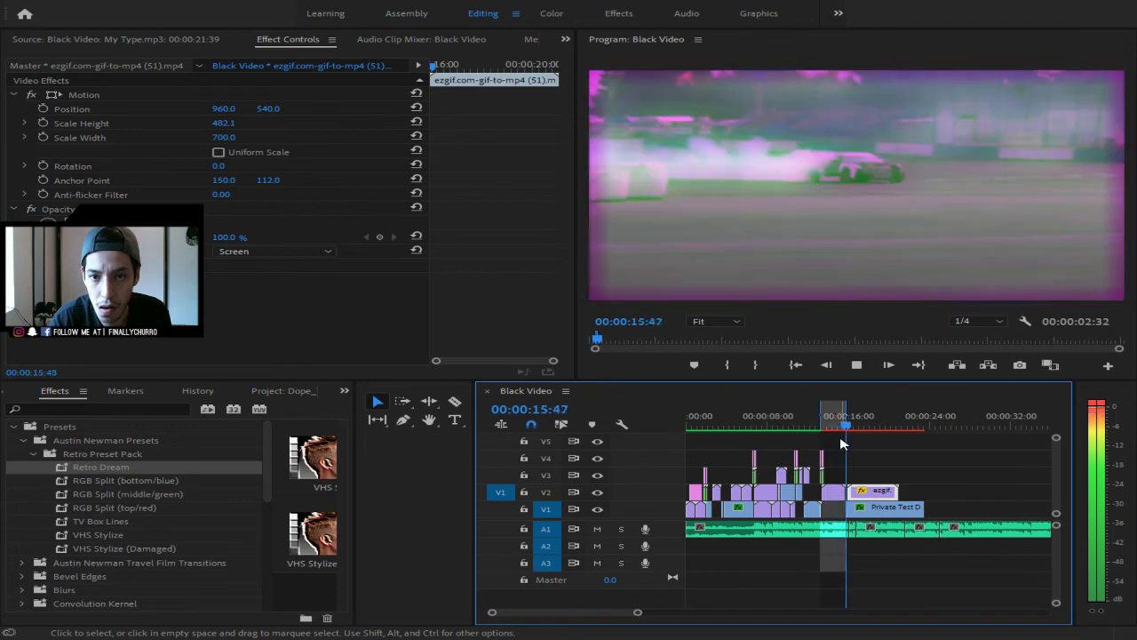
{"action": "key", "text": "space"}
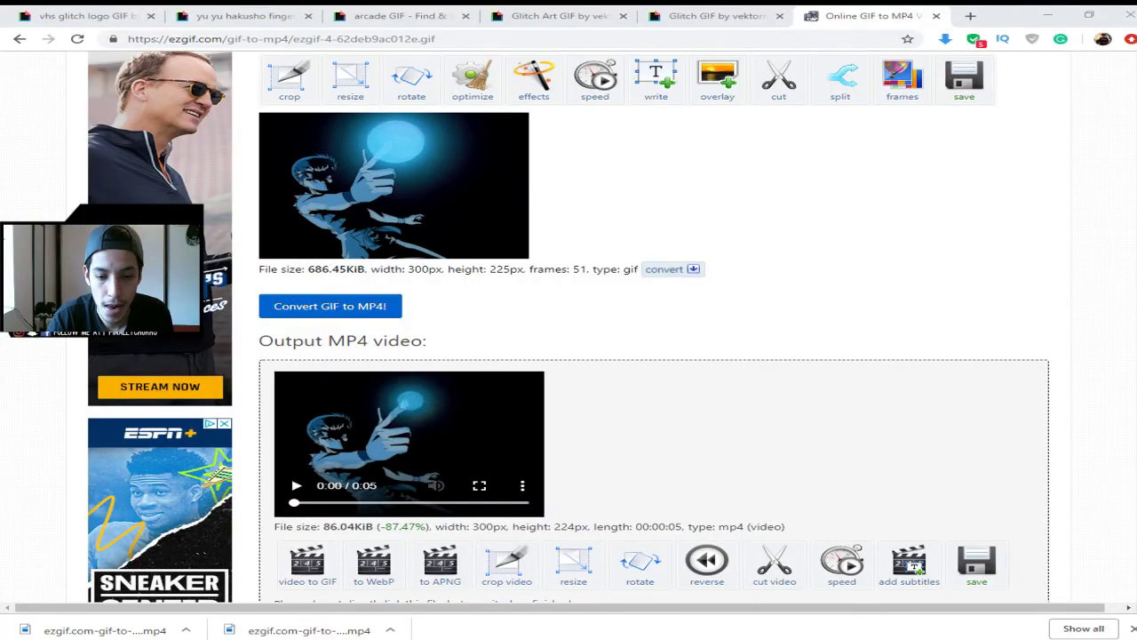
- Find the VHS glitch logo GIF page among the open Giphy tabs
{"action": "left_click", "coordinate": [348, 14]}
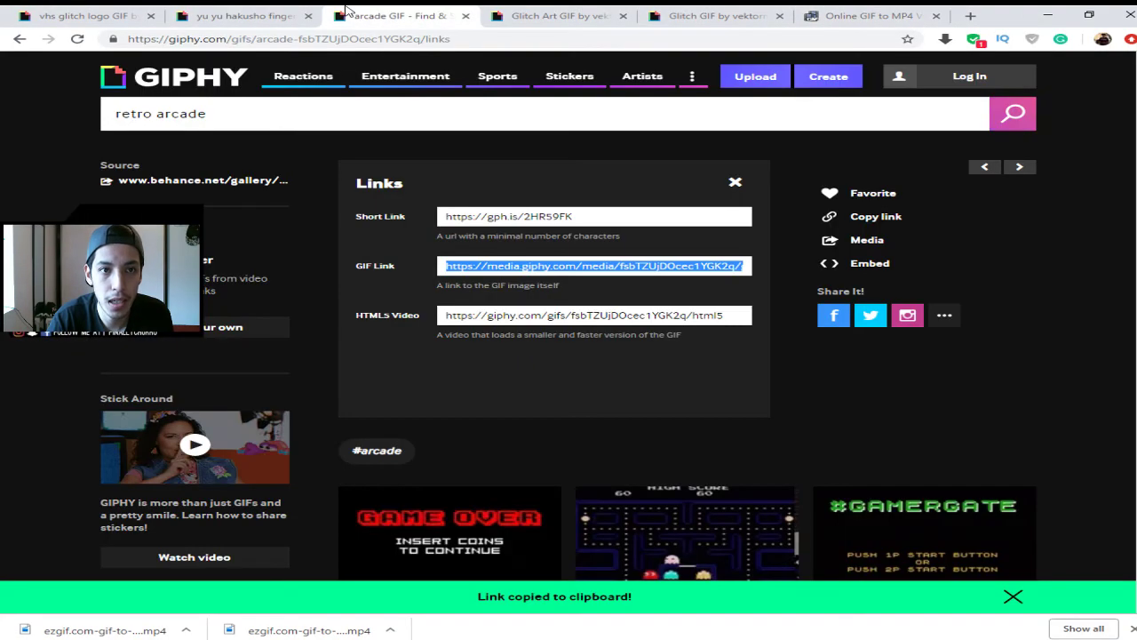
{"action": "left_click", "coordinate": [260, 10]}
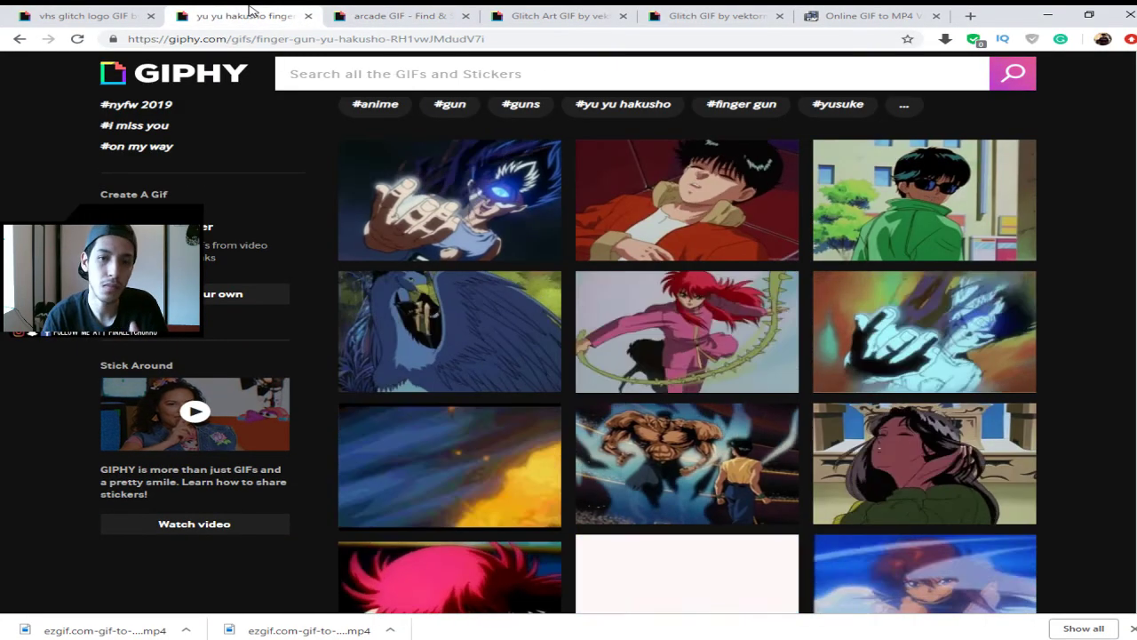
{"action": "left_click", "coordinate": [92, 11]}
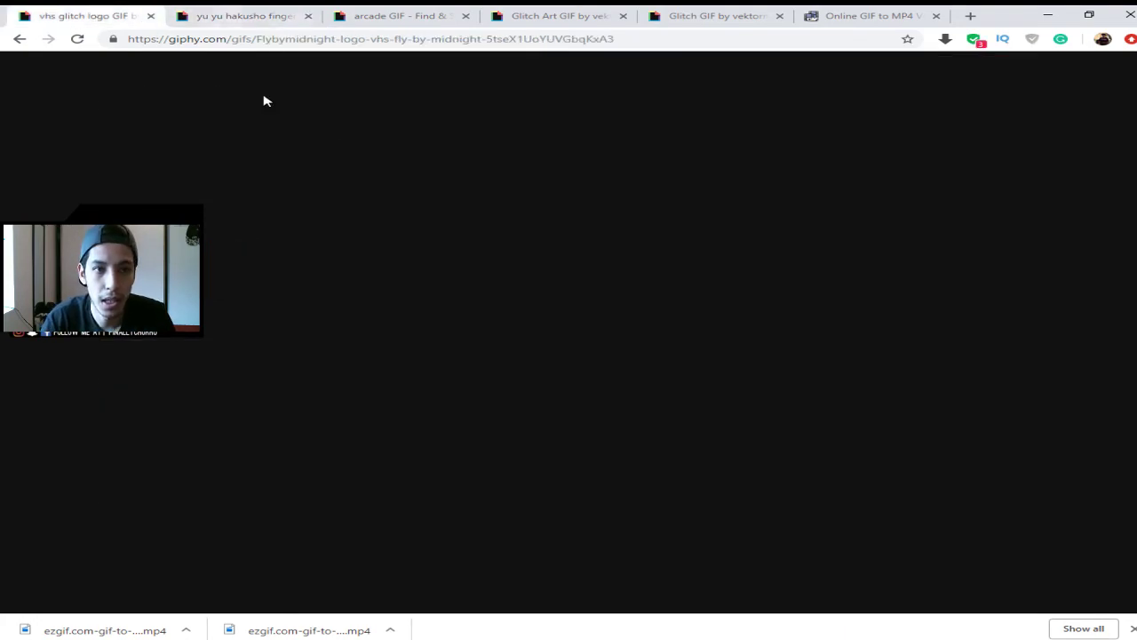
{"action": "scroll", "coordinate": [665, 314], "scroll_direction": "down", "scroll_amount": 3}
{"action": "scroll", "coordinate": [698, 358], "scroll_direction": "up", "scroll_amount": 2}
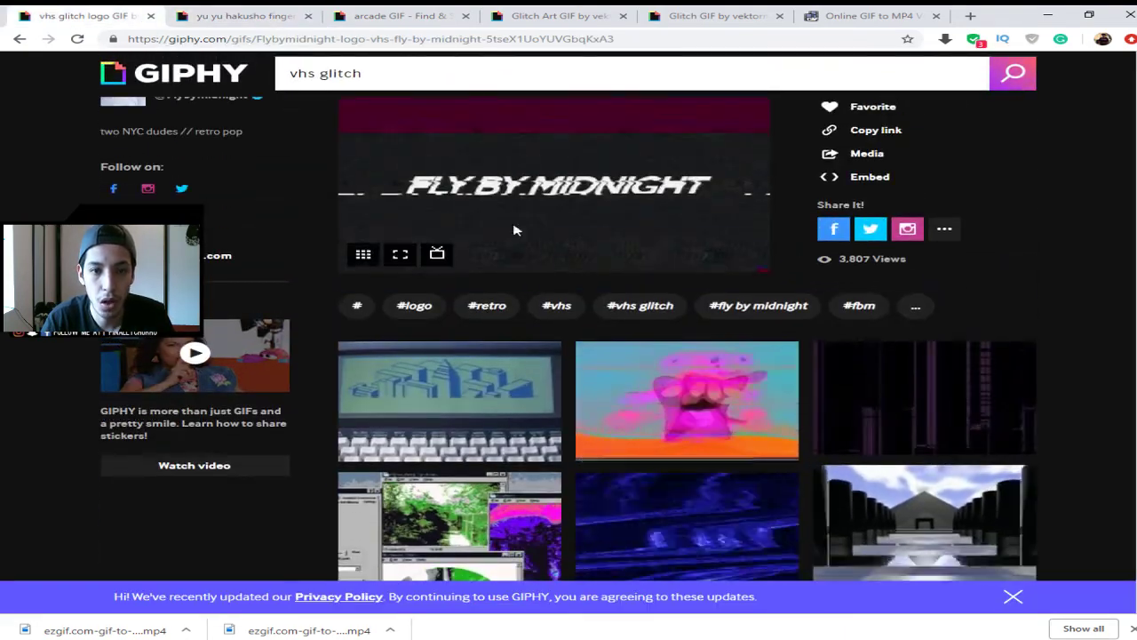
{"action": "scroll", "coordinate": [559, 229], "scroll_direction": "up", "scroll_amount": 1}
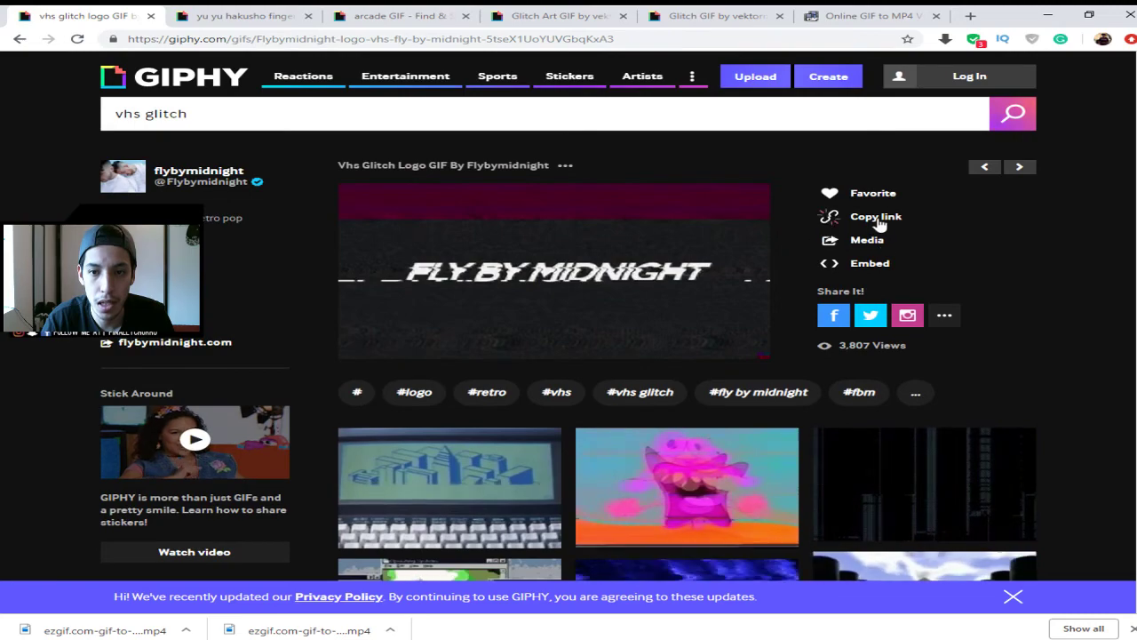
- Copy the VHS glitch logo's direct GIF link and go back to the ezgif converter
{"action": "left_click", "coordinate": [876, 219]}
{"action": "left_click_drag", "start_coordinate": [755, 286], "coordinate": [706, 275]}
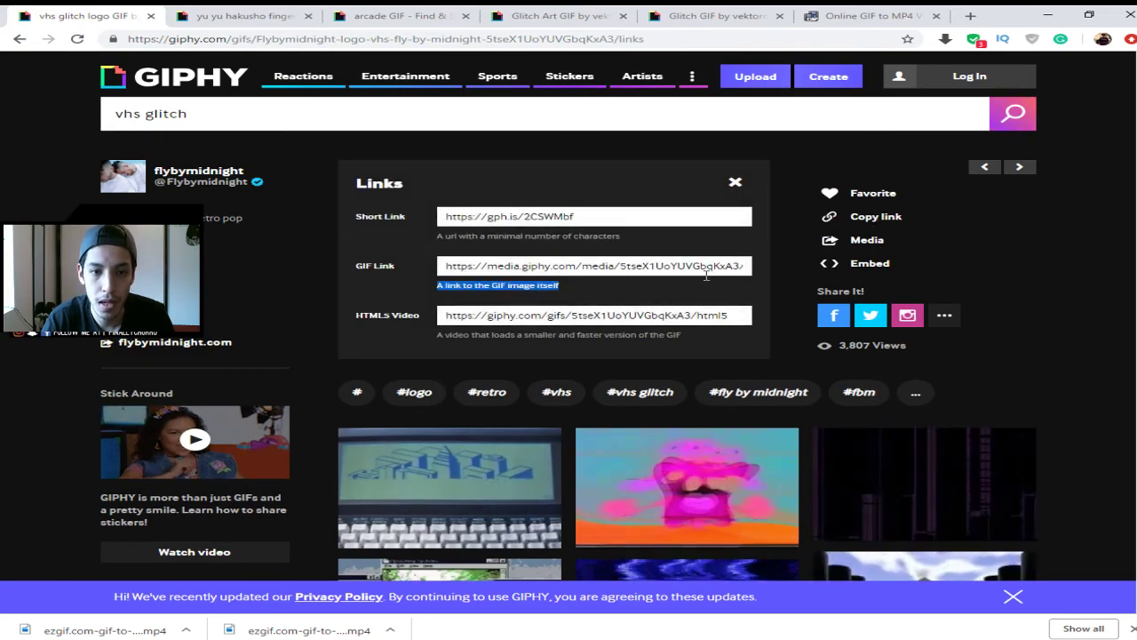
{"action": "left_click", "coordinate": [689, 266]}
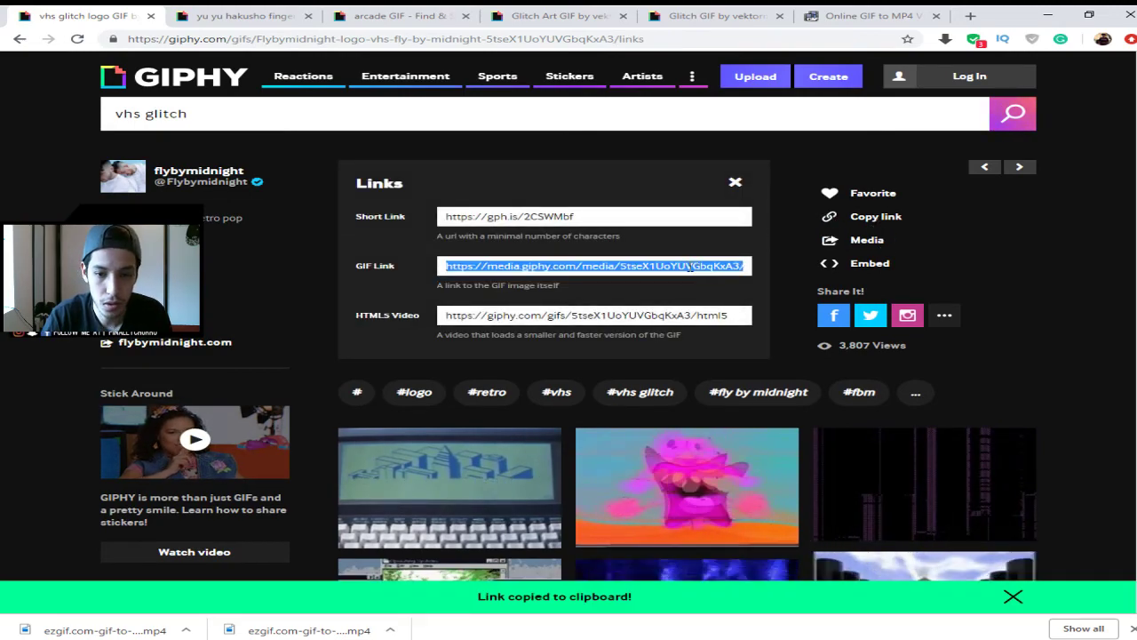
{"action": "key", "text": "ctrl+shift+Tab"}
{"action": "scroll", "coordinate": [634, 303], "scroll_direction": "up", "scroll_amount": 1}
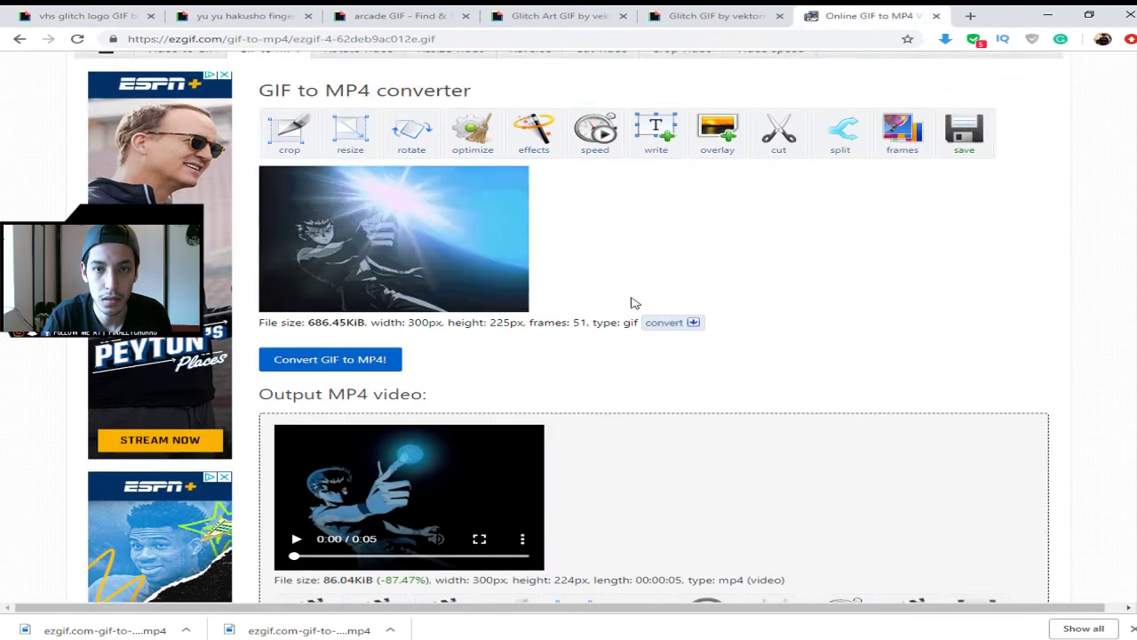
- Paste the VHS glitch logo GIF link into a fresh GIF to MP4 converter and upload it
{"action": "scroll", "coordinate": [613, 288], "scroll_direction": "up", "scroll_amount": 2}
{"action": "scroll", "coordinate": [584, 272], "scroll_direction": "down", "scroll_amount": 1}
{"action": "left_click", "coordinate": [292, 84]}
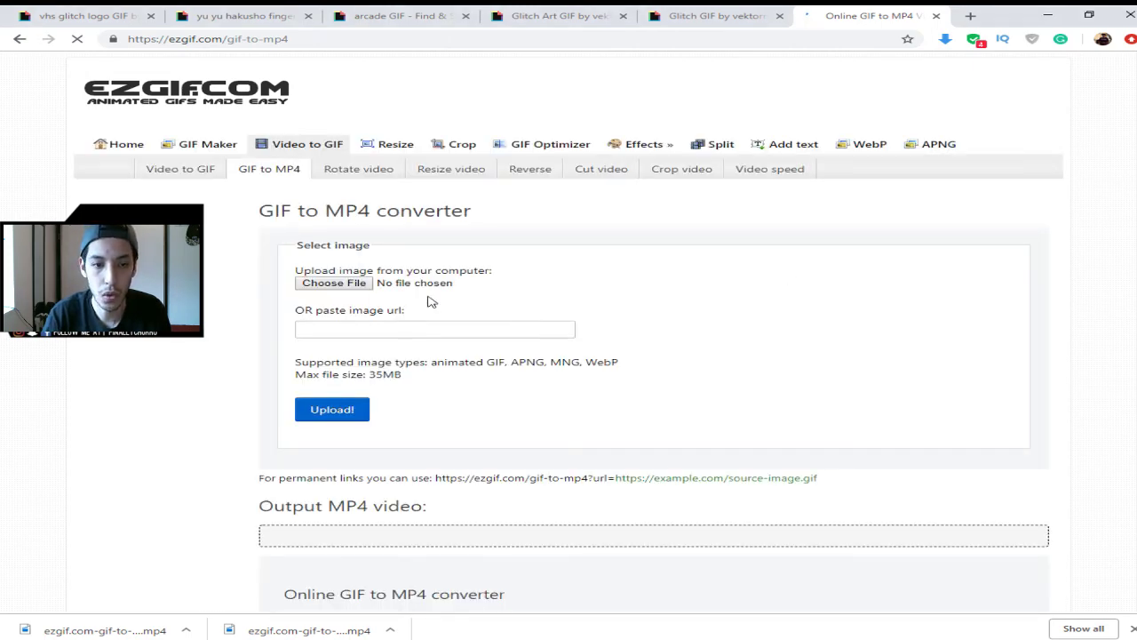
{"action": "left_click", "coordinate": [444, 327]}
{"action": "key", "text": "ctrl+v"}
{"action": "left_click", "coordinate": [343, 416]}
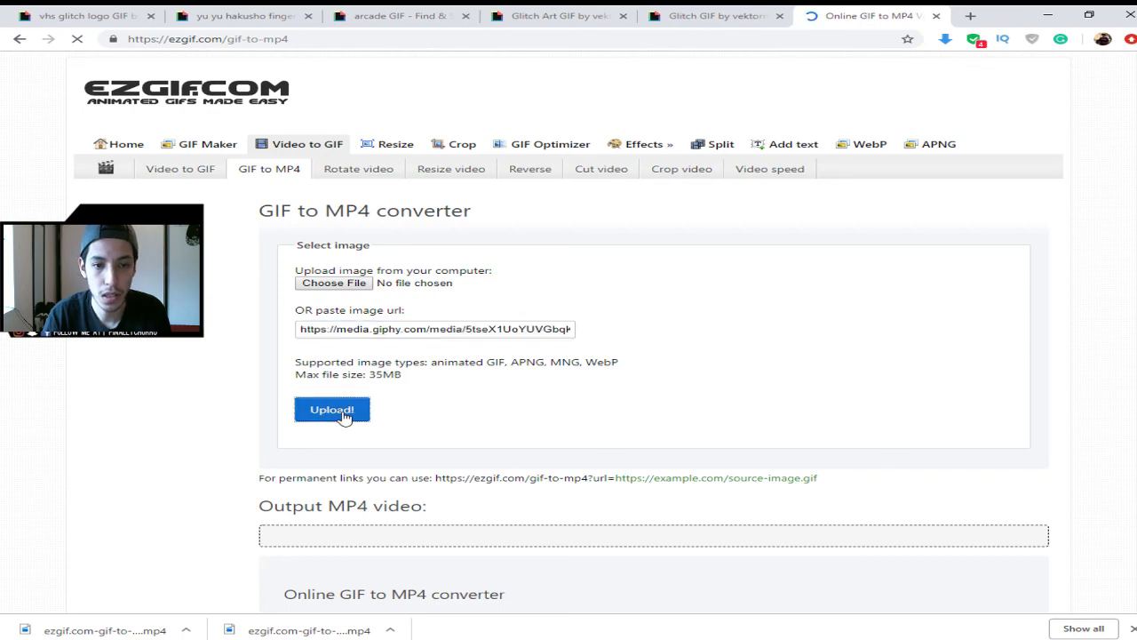
{"action": "left_click", "coordinate": [142, 11]}
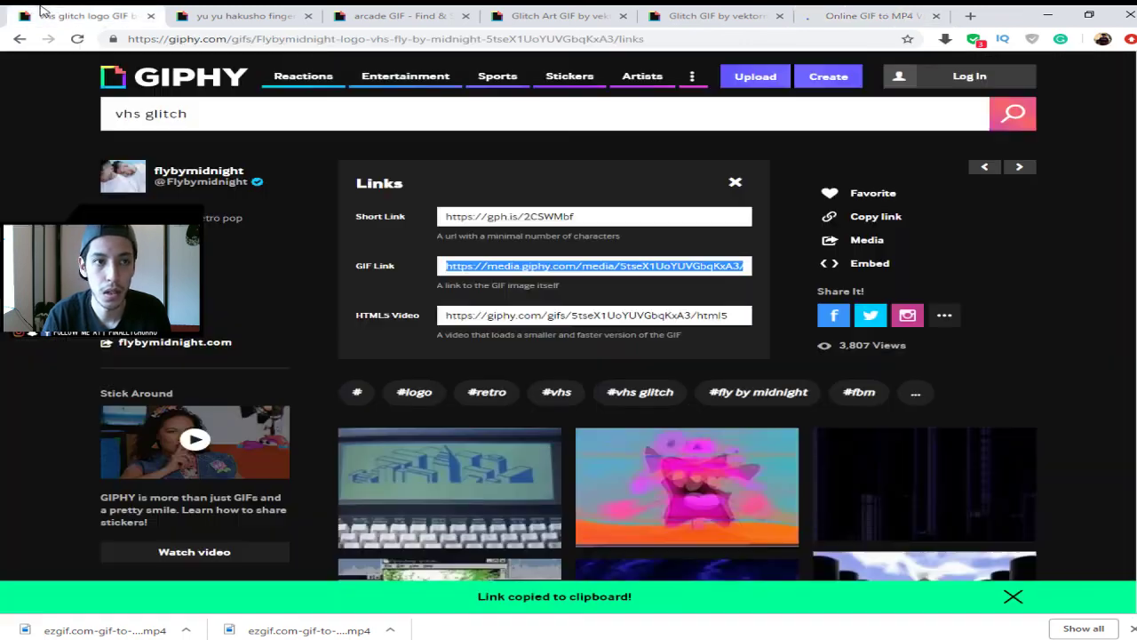
- Close the GIF's links panel and browse the related GIFs on the Glitch Art page
{"action": "left_click", "coordinate": [734, 184]}
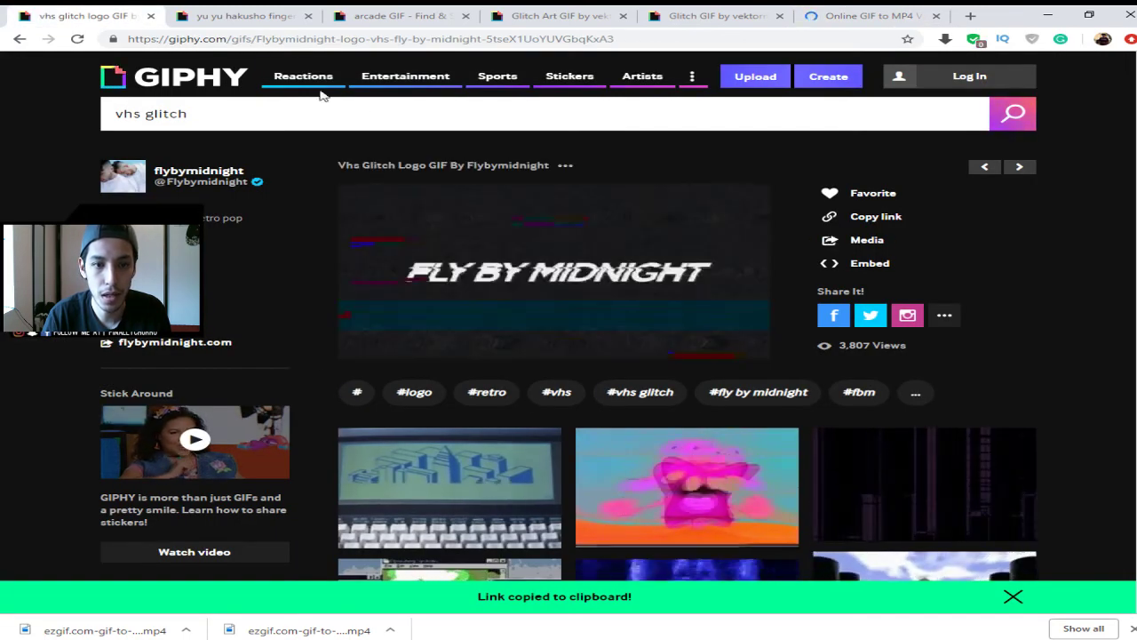
{"action": "left_click", "coordinate": [222, 16]}
{"action": "left_click", "coordinate": [410, 16]}
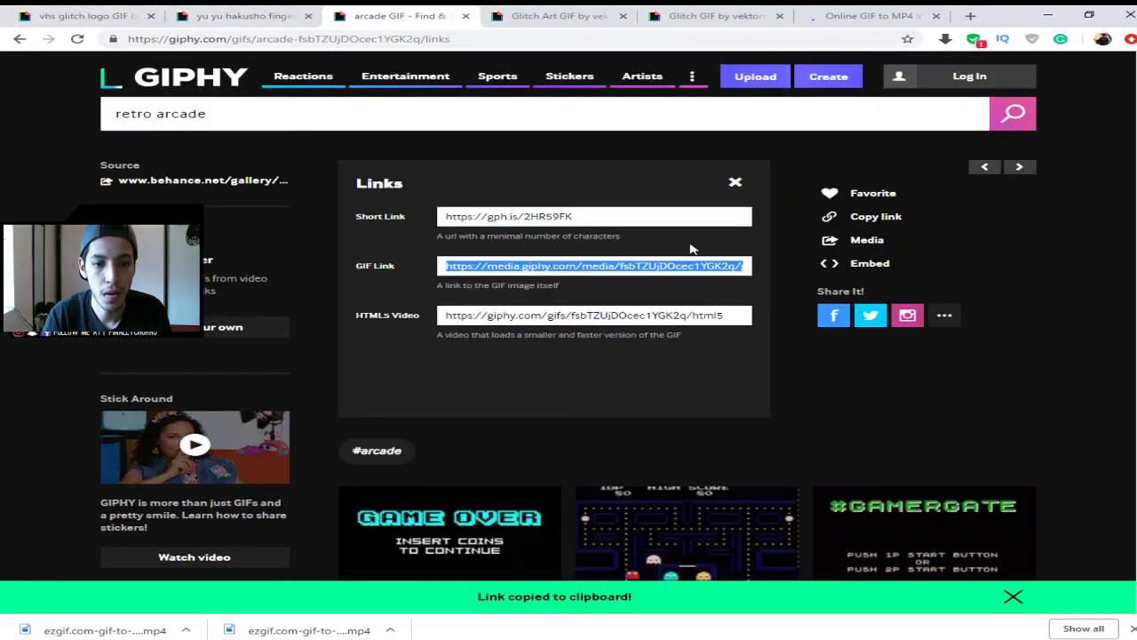
{"action": "left_click", "coordinate": [563, 14]}
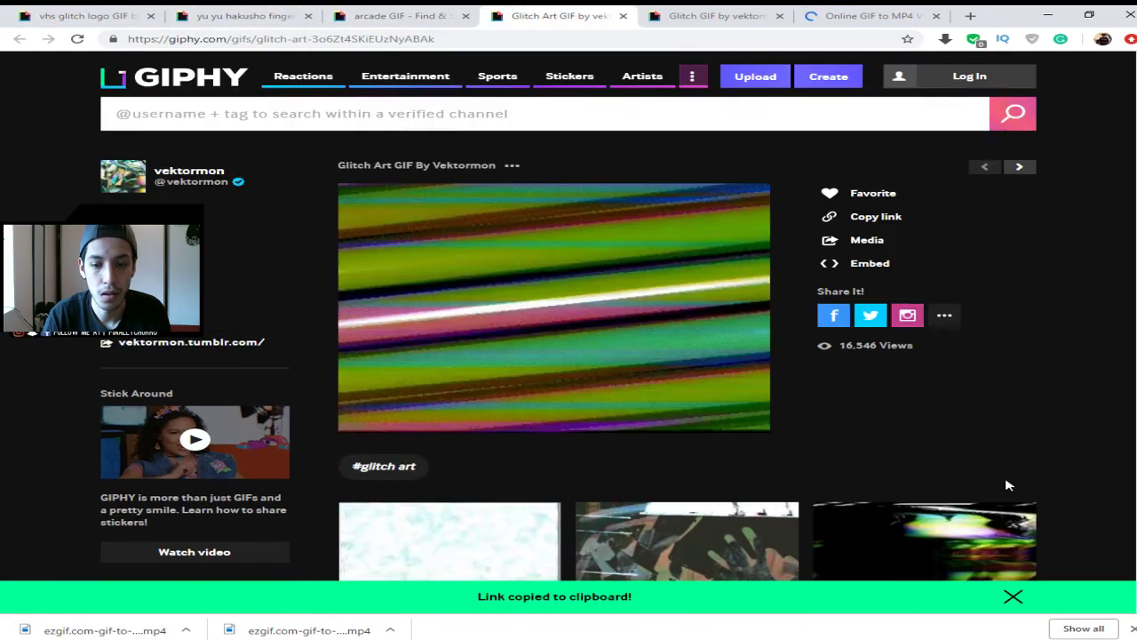
{"action": "scroll", "coordinate": [995, 435], "scroll_direction": "down", "scroll_amount": 4}
{"action": "scroll", "coordinate": [810, 373], "scroll_direction": "down", "scroll_amount": 4}
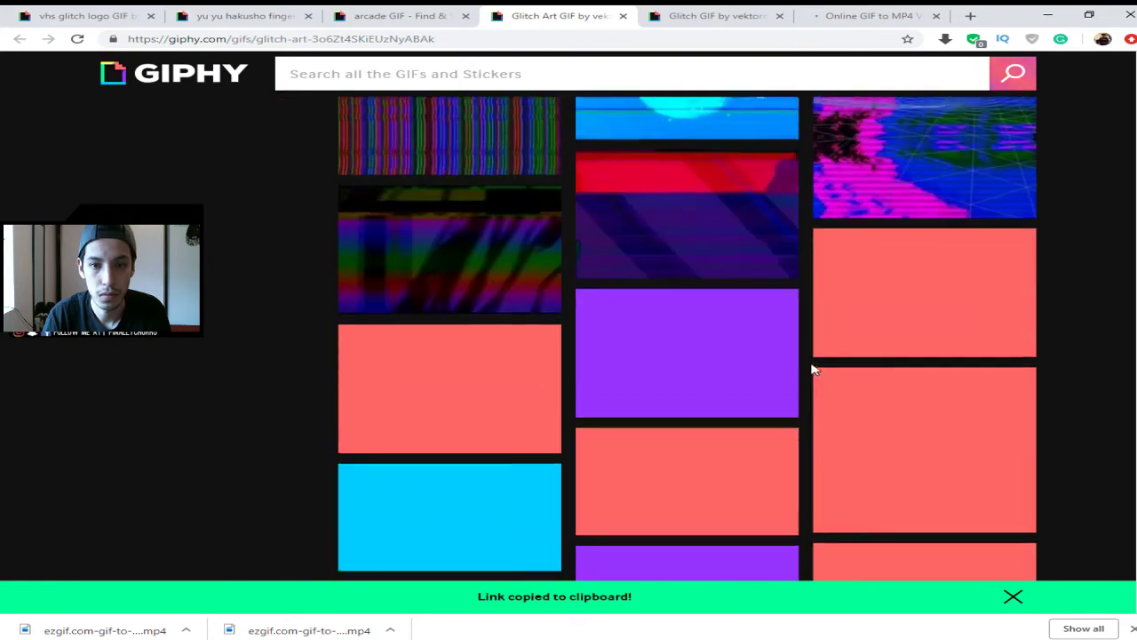
{"action": "scroll", "coordinate": [737, 356], "scroll_direction": "up", "scroll_amount": 2}
{"action": "scroll", "coordinate": [730, 354], "scroll_direction": "down", "scroll_amount": 2}
{"action": "scroll", "coordinate": [719, 337], "scroll_direction": "up", "scroll_amount": 2}
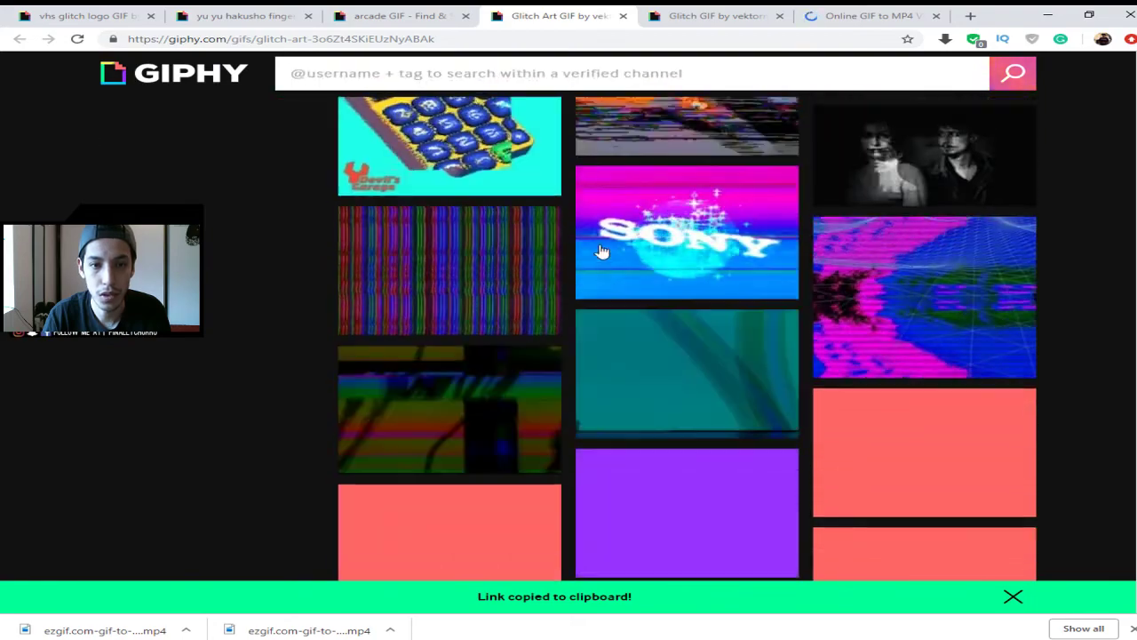
- Open the Sony glitch art GIF's page and select its address
{"action": "left_click", "coordinate": [680, 240]}
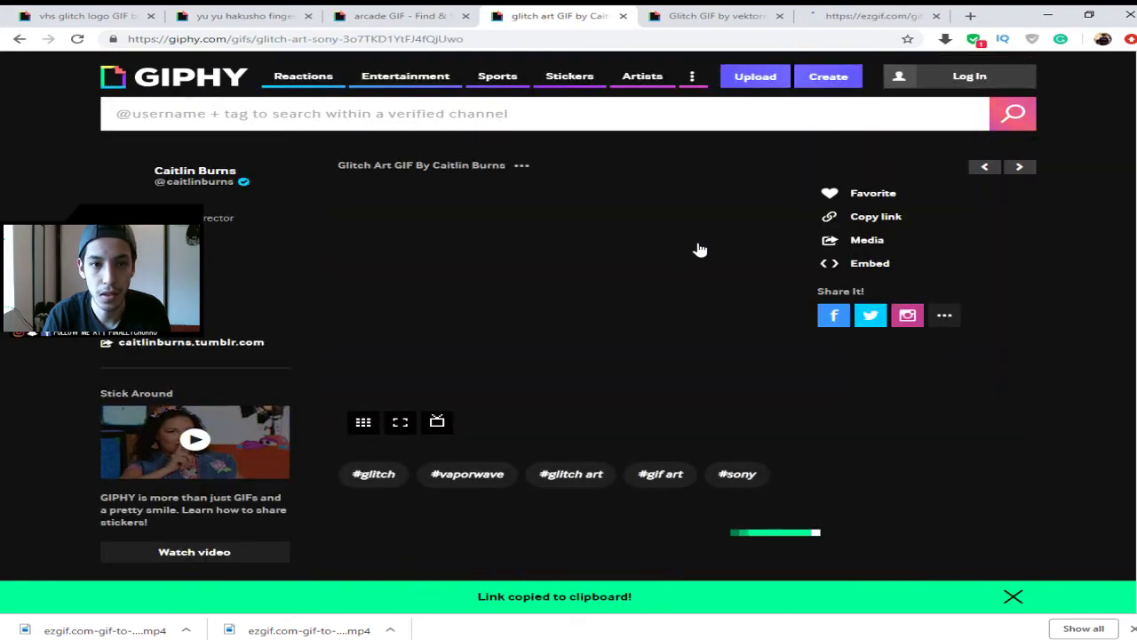
{"action": "left_click", "coordinate": [502, 42]}
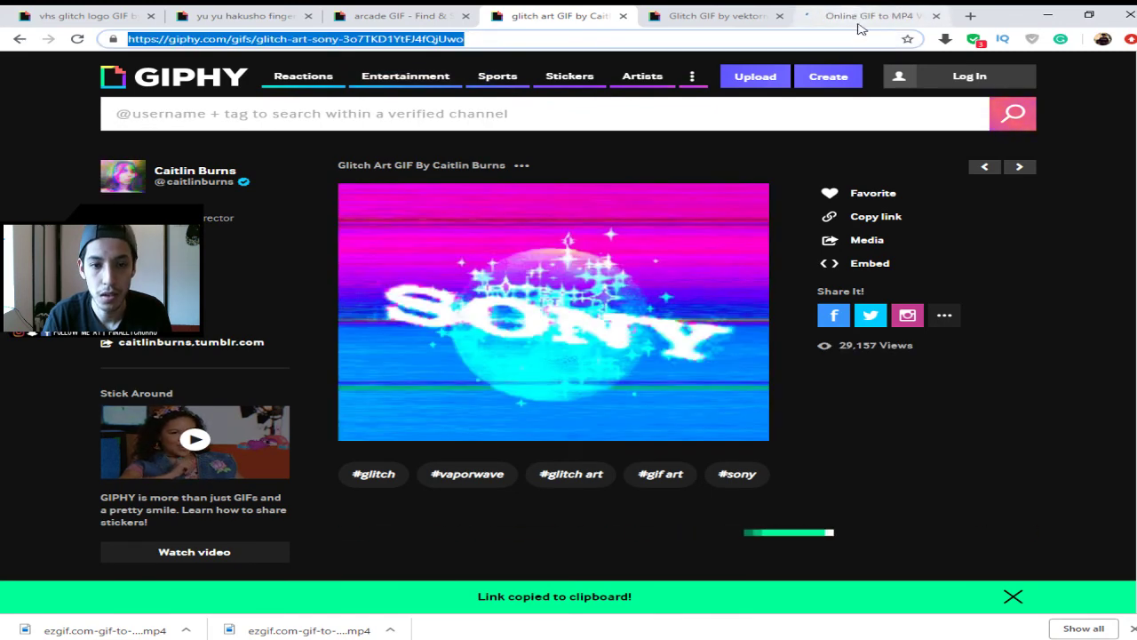
{"action": "scroll", "coordinate": [527, 242], "scroll_direction": "down", "scroll_amount": 5}
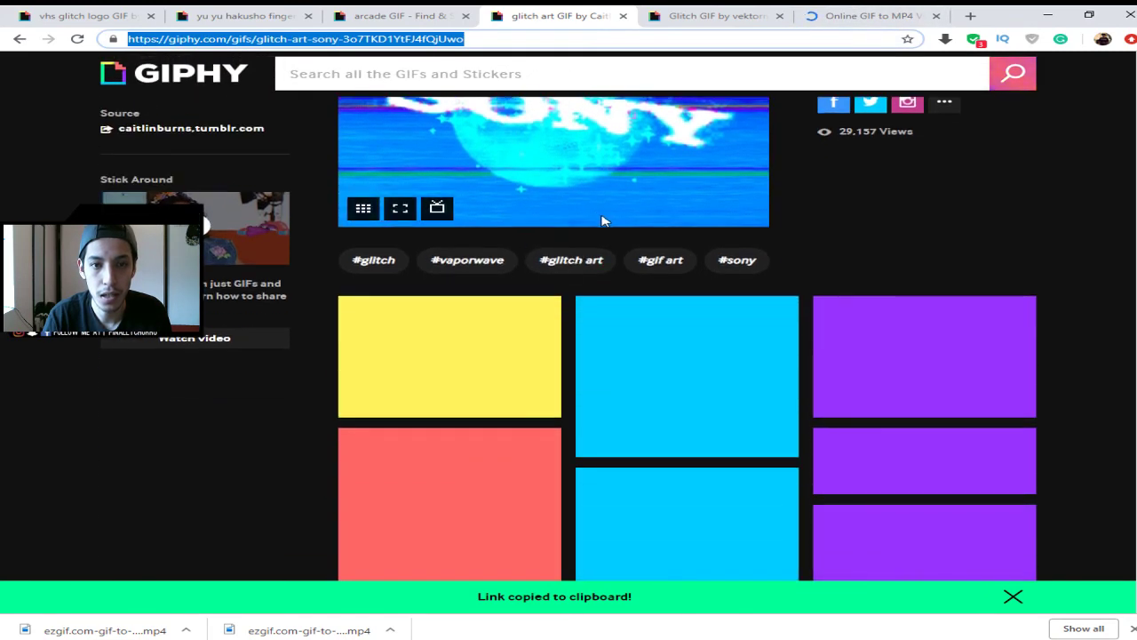
{"action": "scroll", "coordinate": [684, 236], "scroll_direction": "up", "scroll_amount": 5}
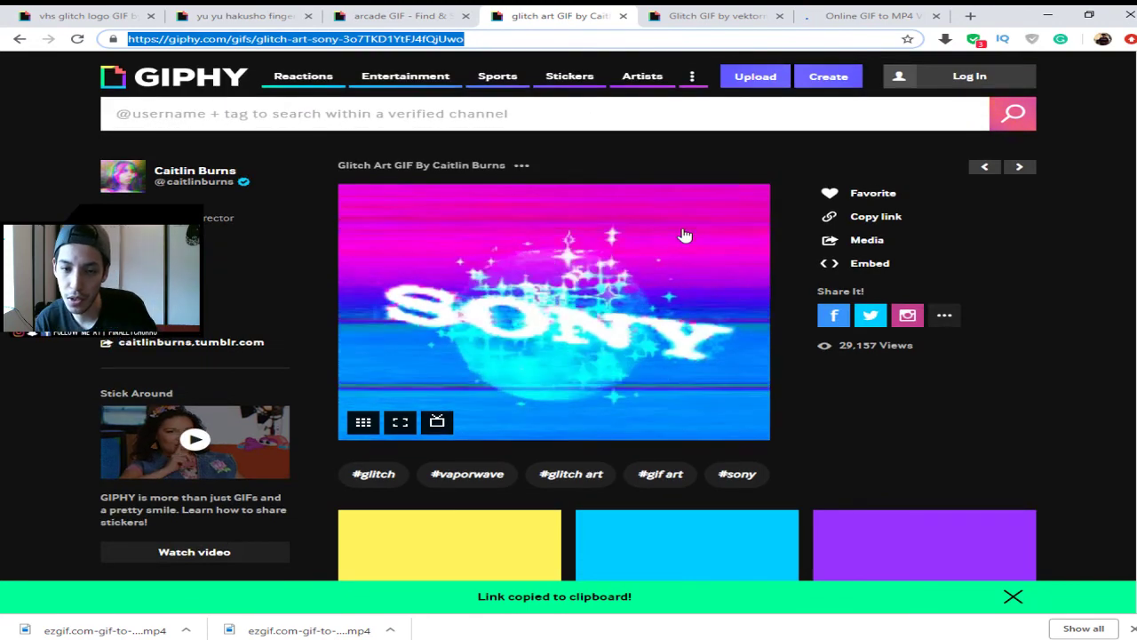
{"action": "scroll", "coordinate": [684, 235], "scroll_direction": "down", "scroll_amount": 4}
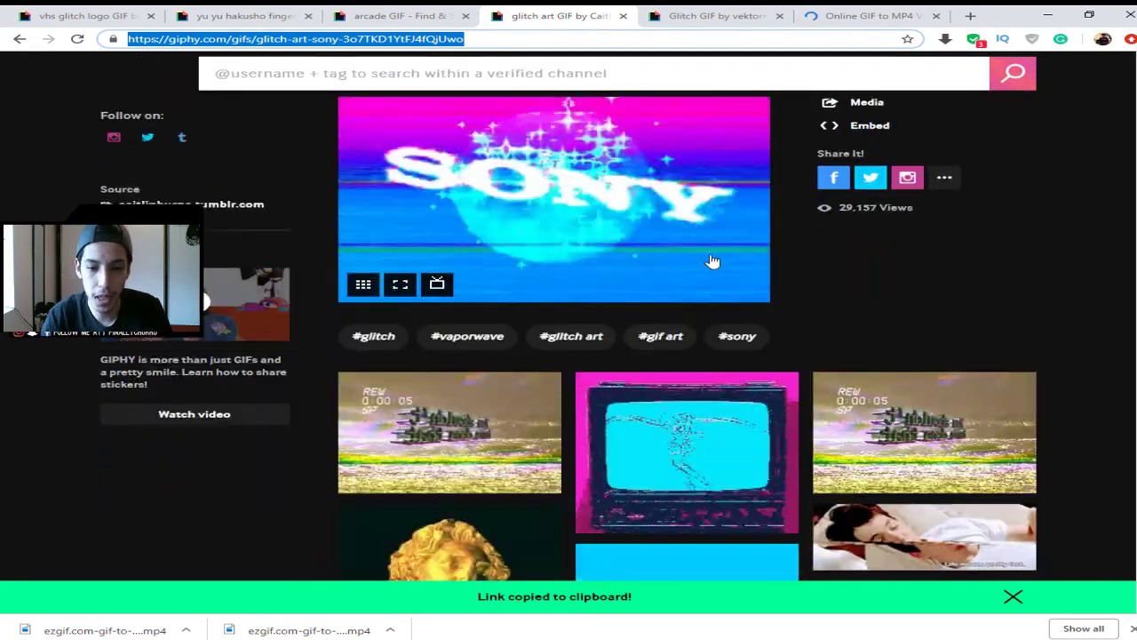
{"action": "scroll", "coordinate": [681, 440], "scroll_direction": "down", "scroll_amount": 5}
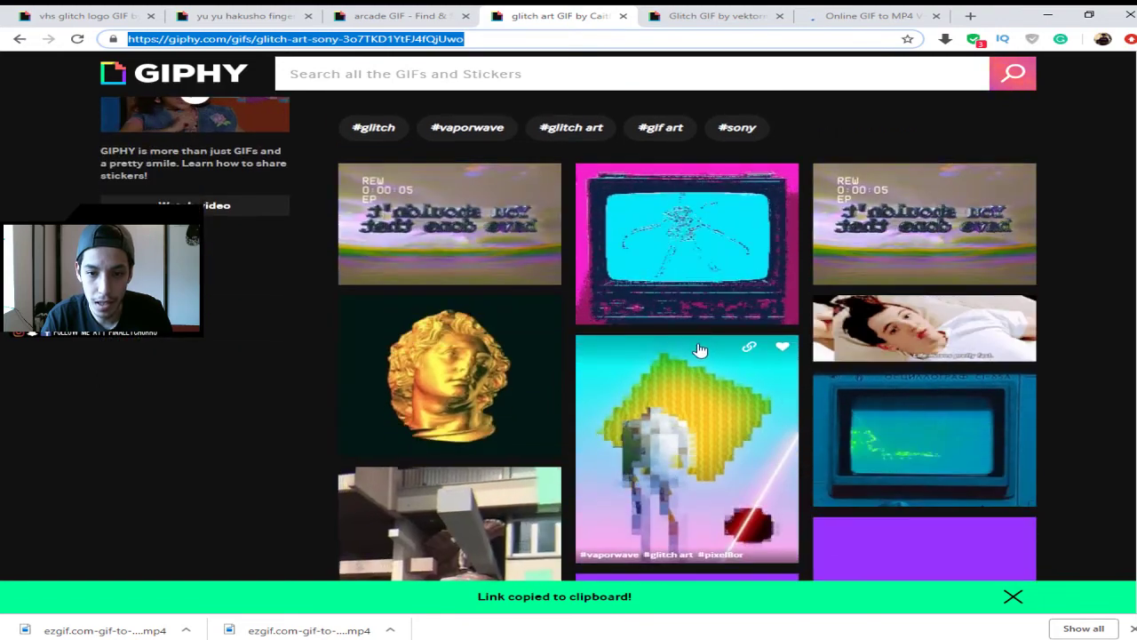
{"action": "scroll", "coordinate": [824, 402], "scroll_direction": "up", "scroll_amount": 8}
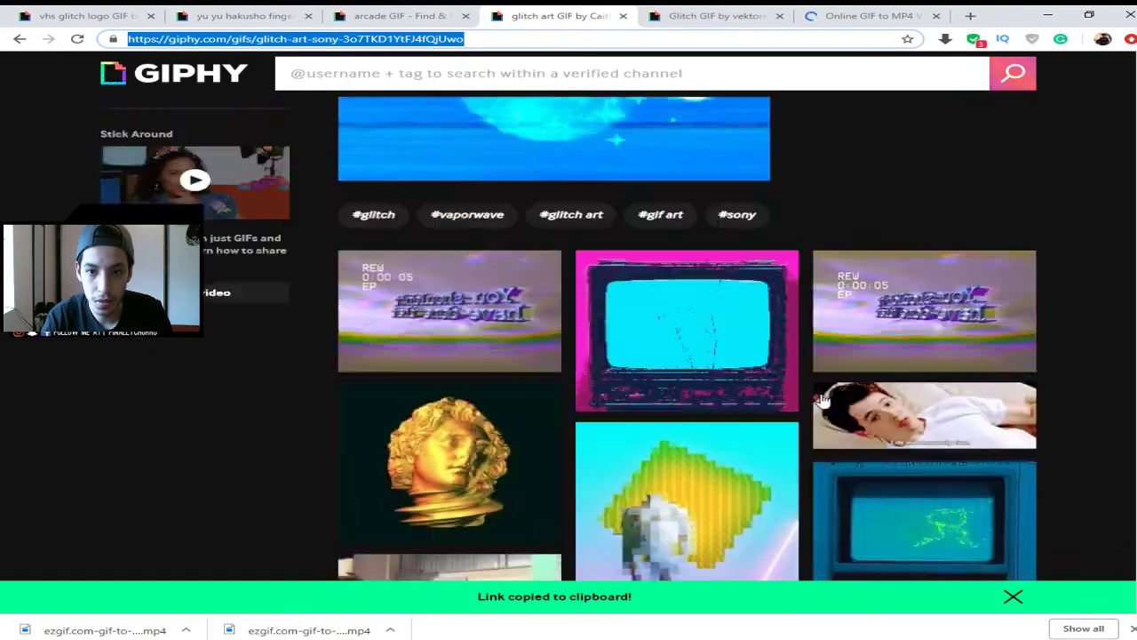
- Convert the Fly By Midnight glitch logo GIF to a 15-second MP4 and download it
{"action": "left_click", "coordinate": [835, 17]}
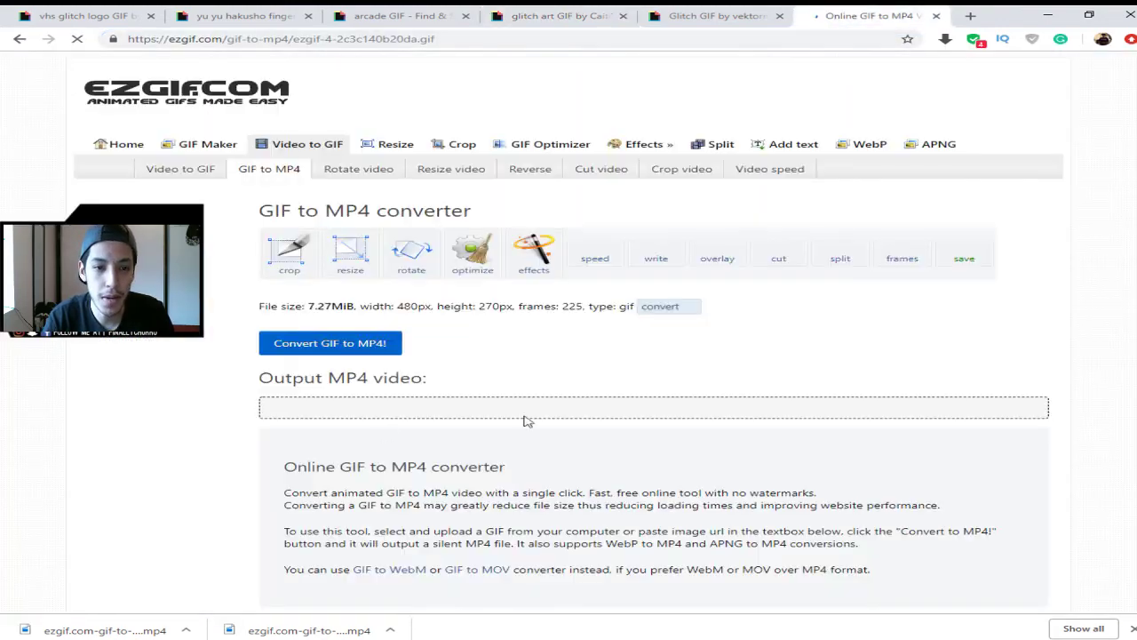
{"action": "left_click", "coordinate": [358, 349]}
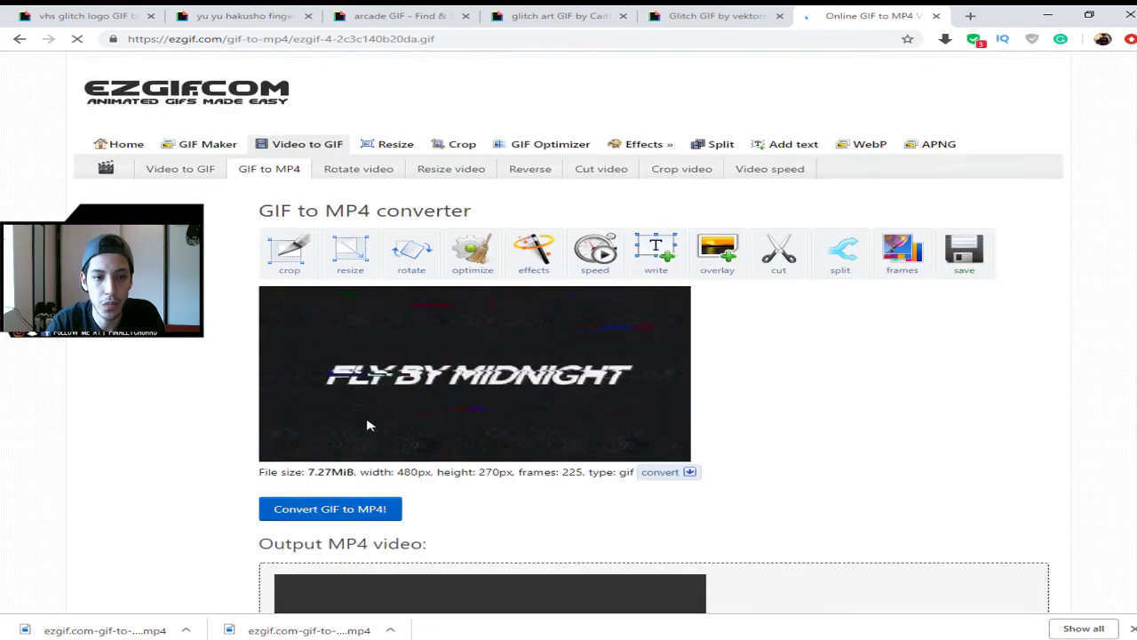
{"action": "scroll", "coordinate": [449, 538], "scroll_direction": "down", "scroll_amount": 3}
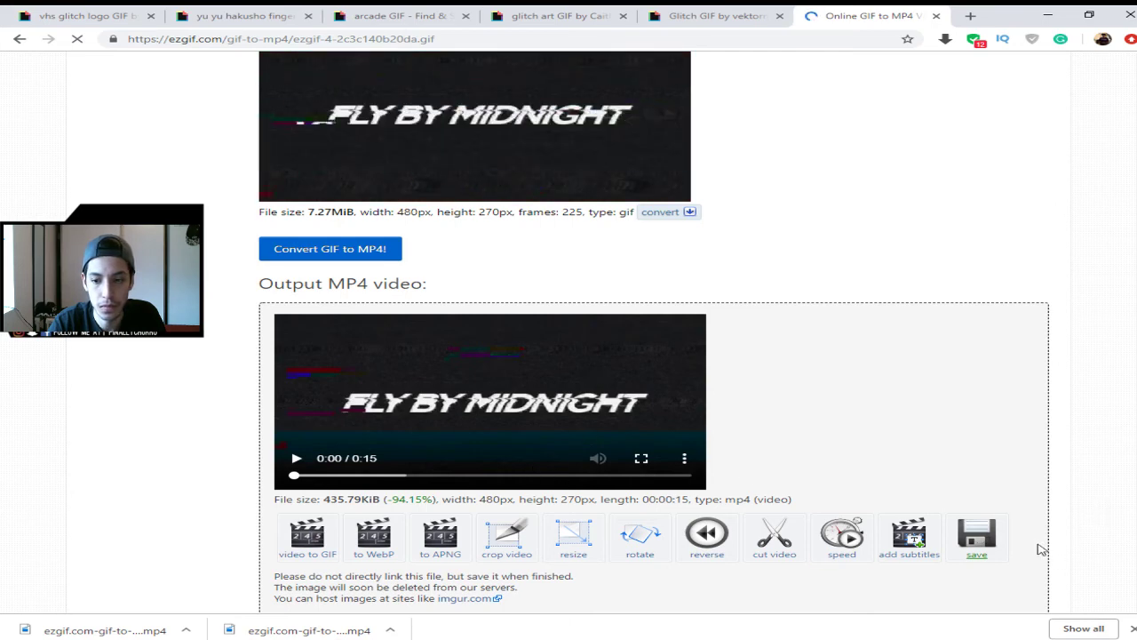
{"action": "left_click", "coordinate": [976, 536]}
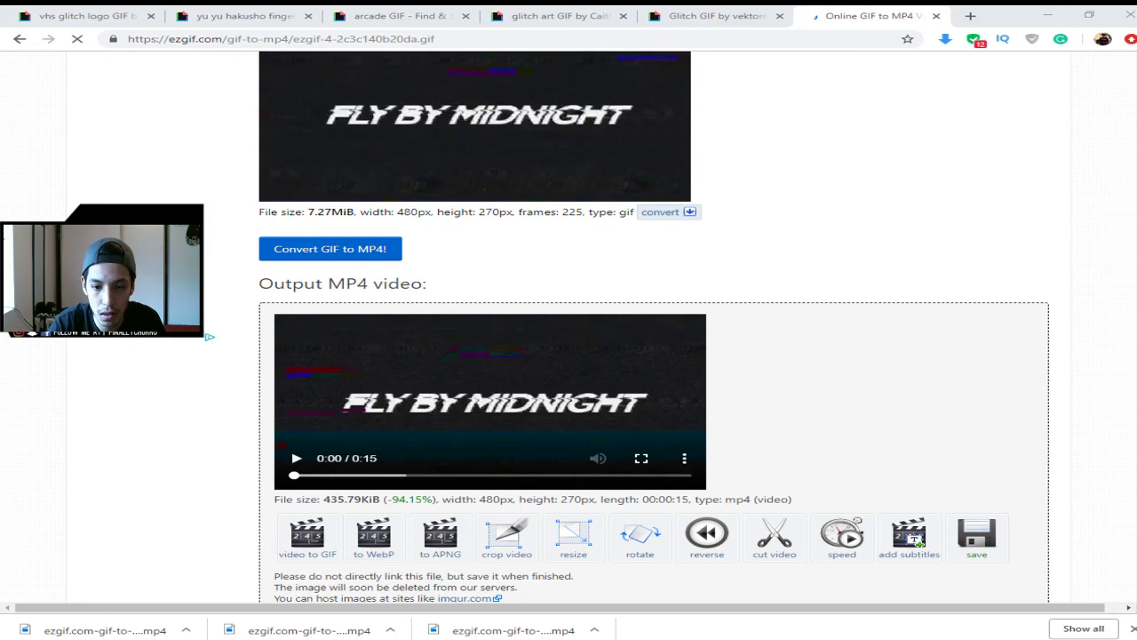
- Select and copy the Sony glitch art GIF's full page address from the address bar
{"action": "left_click", "coordinate": [89, 16]}
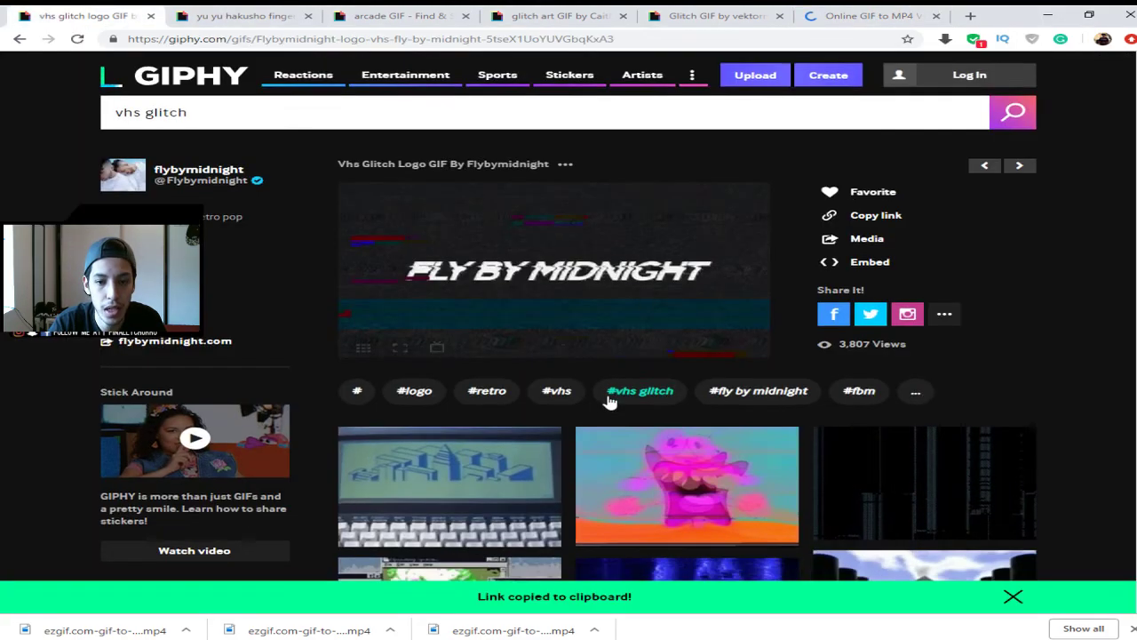
{"action": "scroll", "coordinate": [610, 401], "scroll_direction": "down", "scroll_amount": 5}
{"action": "scroll", "coordinate": [645, 368], "scroll_direction": "up", "scroll_amount": 5}
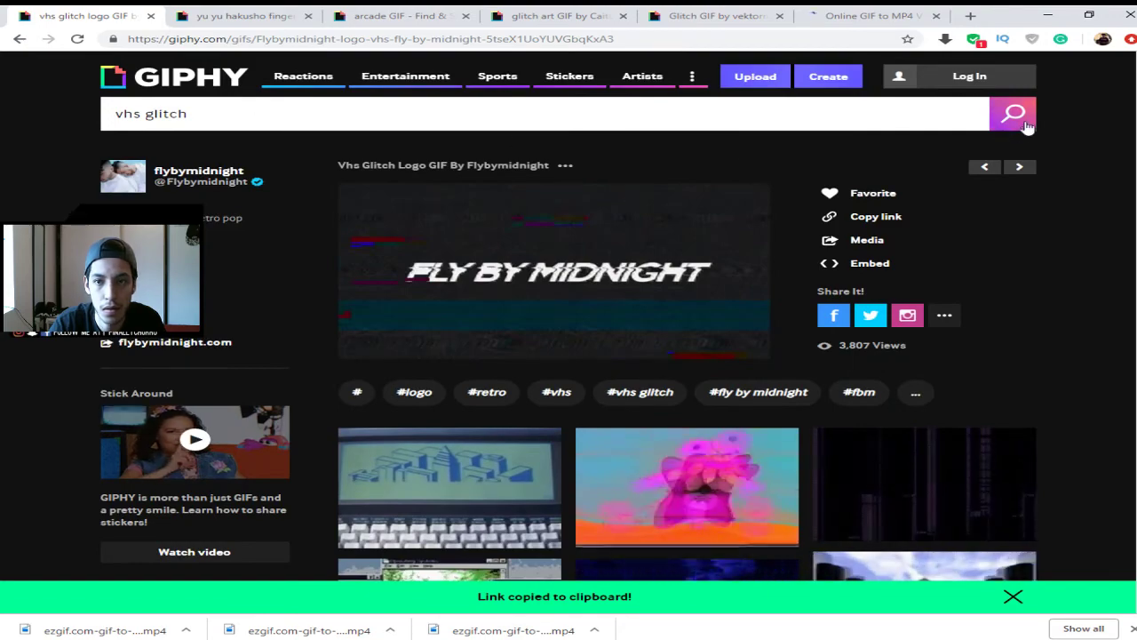
{"action": "left_click", "coordinate": [711, 15]}
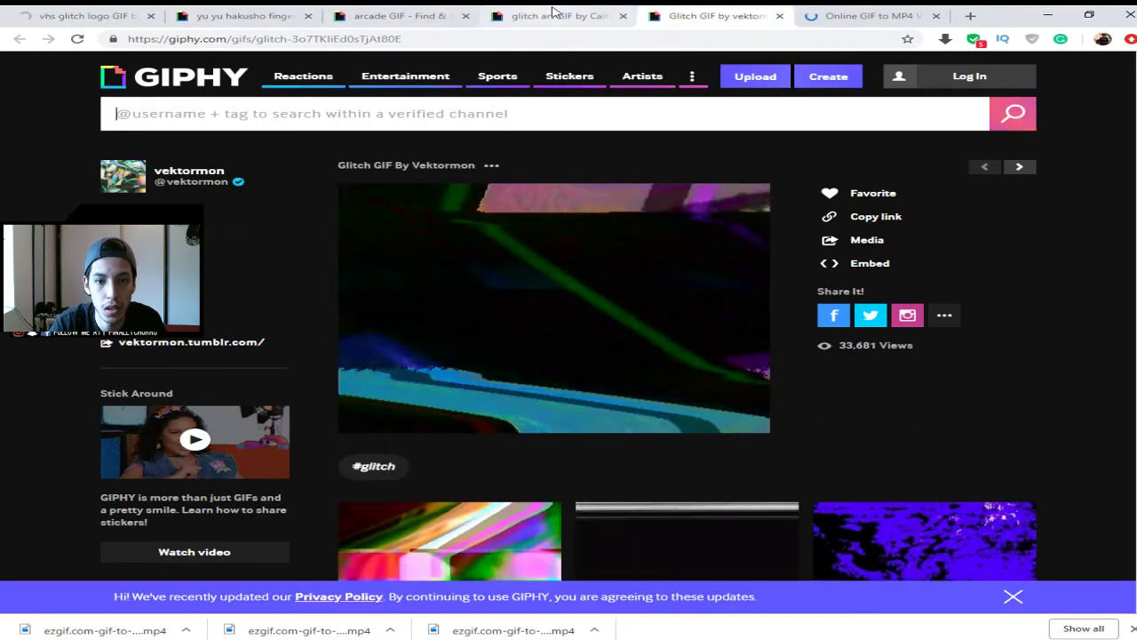
{"action": "left_click", "coordinate": [553, 11]}
{"action": "left_click", "coordinate": [525, 38]}
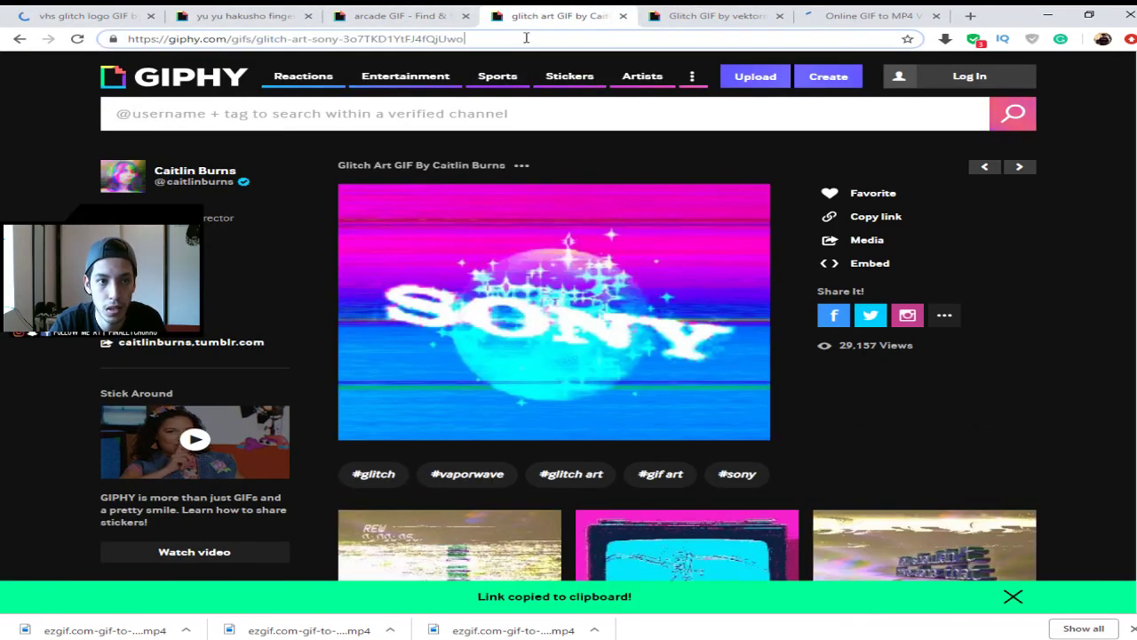
{"action": "left_click_drag", "start_coordinate": [526, 37], "coordinate": [124, 38]}
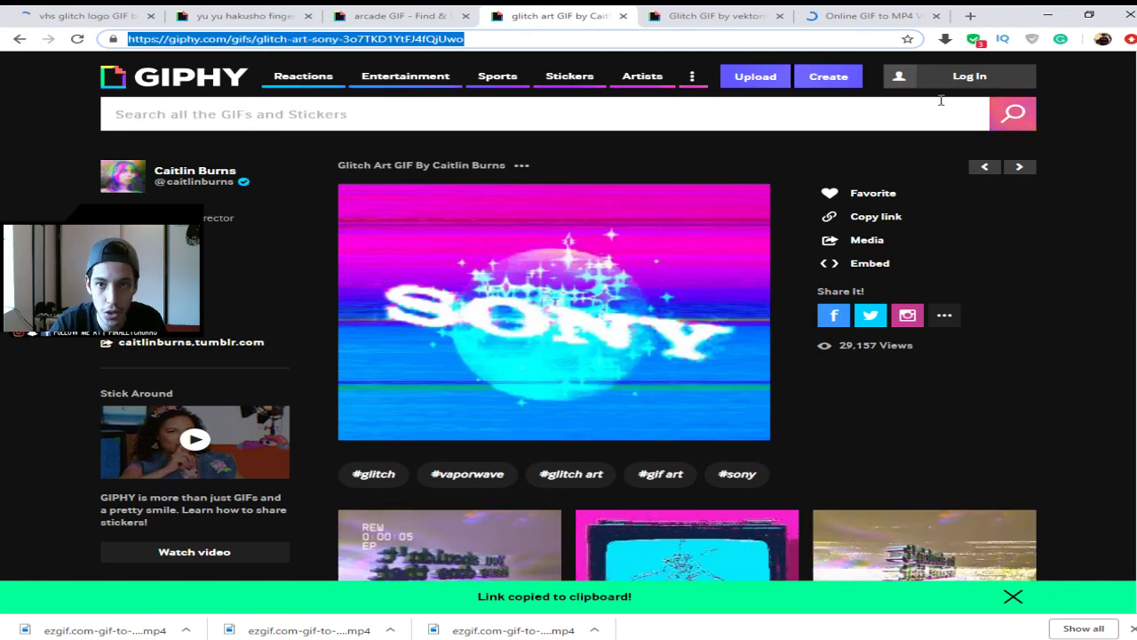
- Go back to the ezgif GIF to MP4 converter tab
{"action": "left_click", "coordinate": [924, 13]}
{"action": "scroll", "coordinate": [538, 270], "scroll_direction": "up", "scroll_amount": 4}
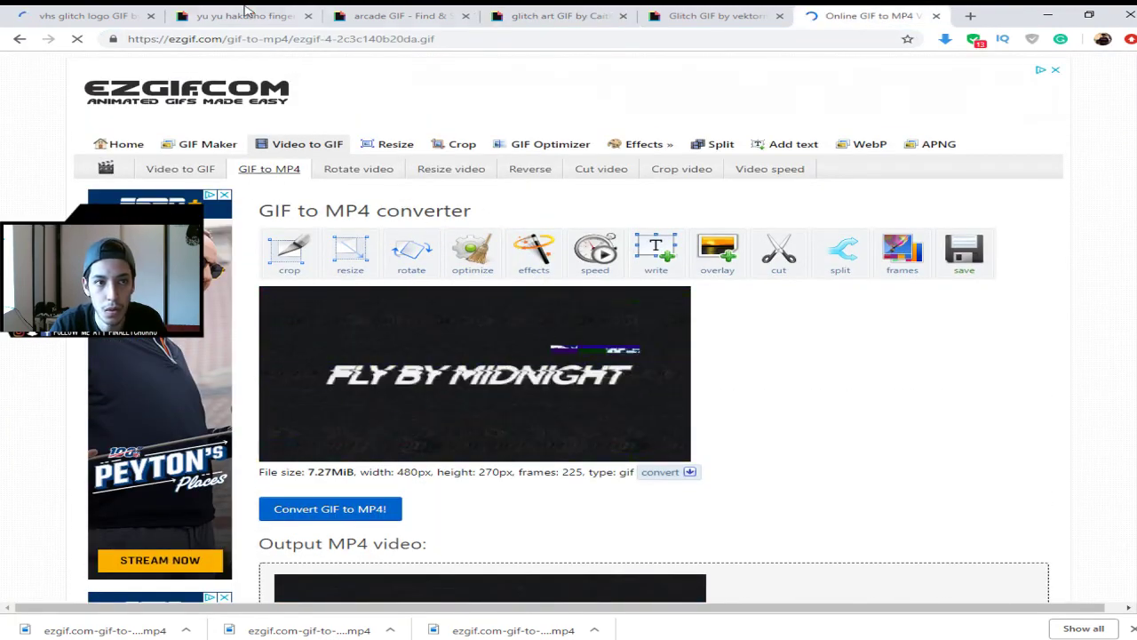
{"action": "left_click", "coordinate": [26, 12]}
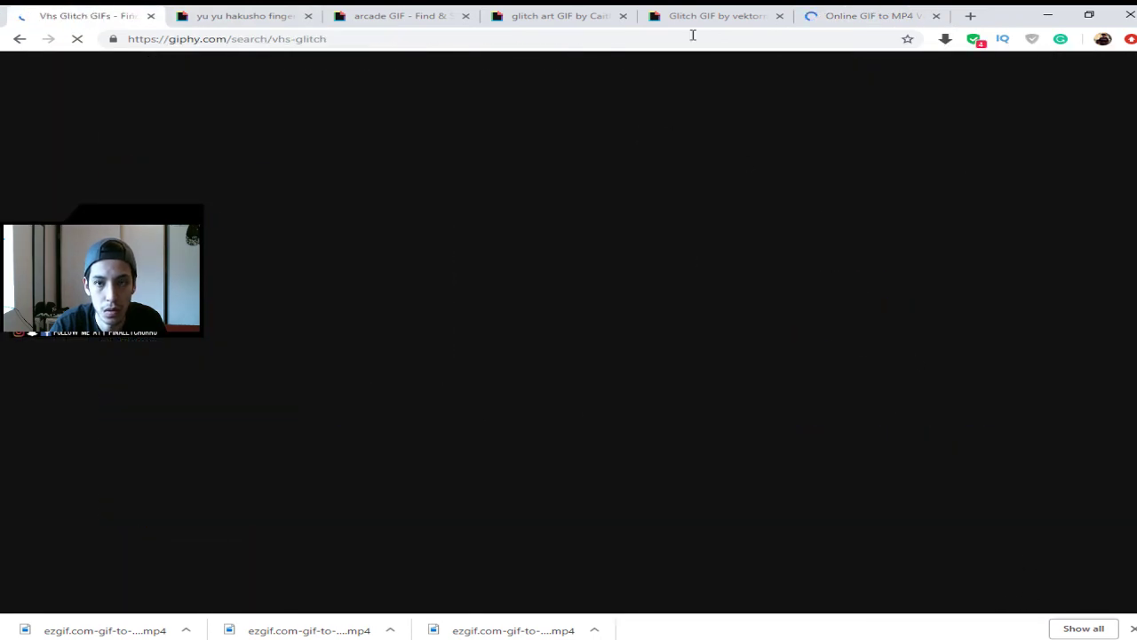
{"action": "key", "text": "ctrl+shift+Tab"}
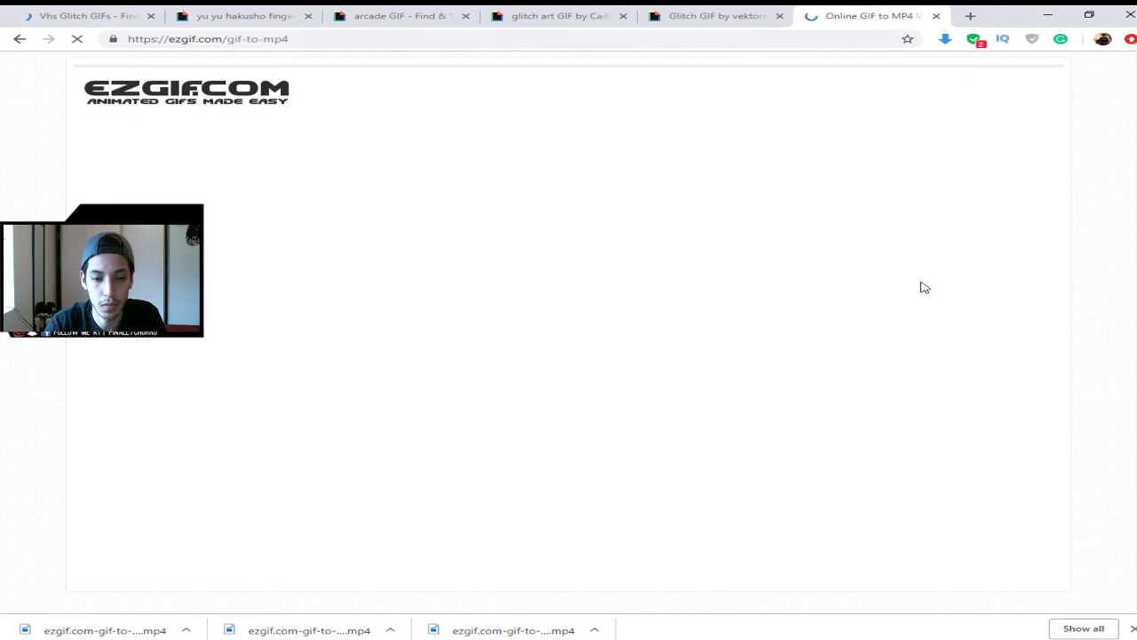
- Paste the Sony GIF's address into ezgif's image URL field, upload it, and return to the vhs glitch results
{"action": "left_click", "coordinate": [460, 324]}
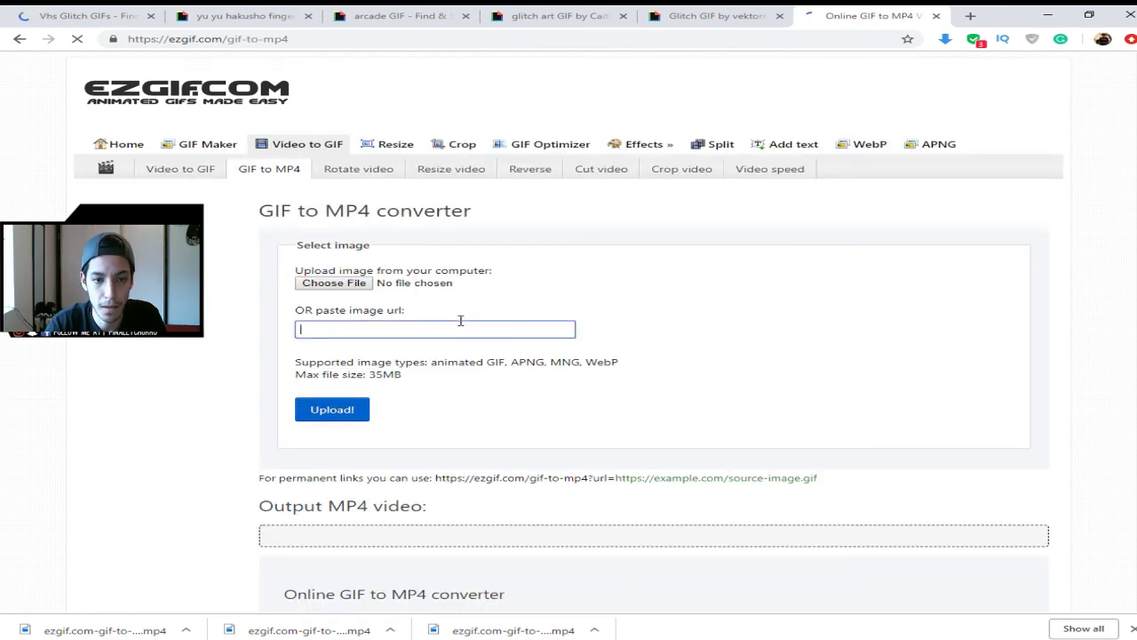
{"action": "key", "text": "ctrl+v"}
{"action": "left_click", "coordinate": [320, 410]}
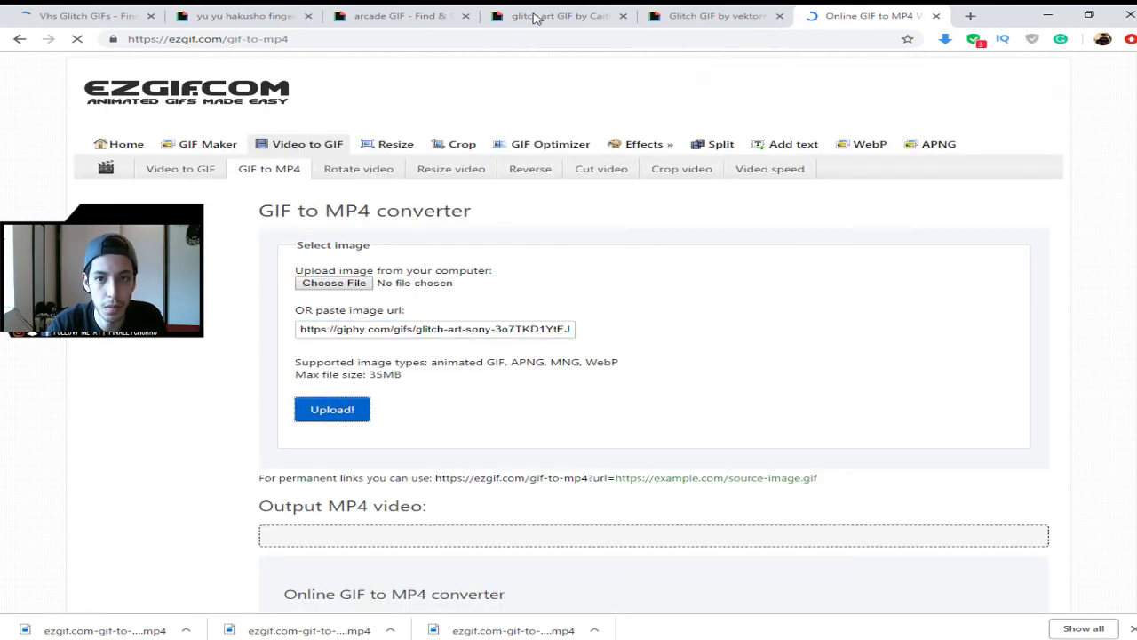
{"action": "left_click", "coordinate": [100, 11]}
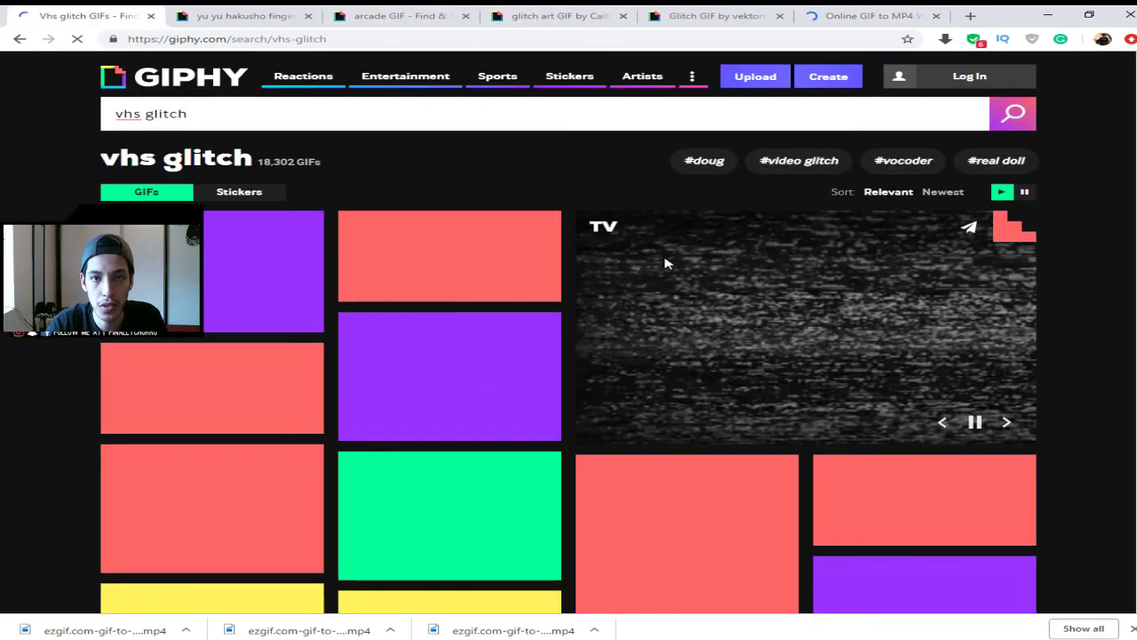
{"action": "left_click", "coordinate": [829, 10]}
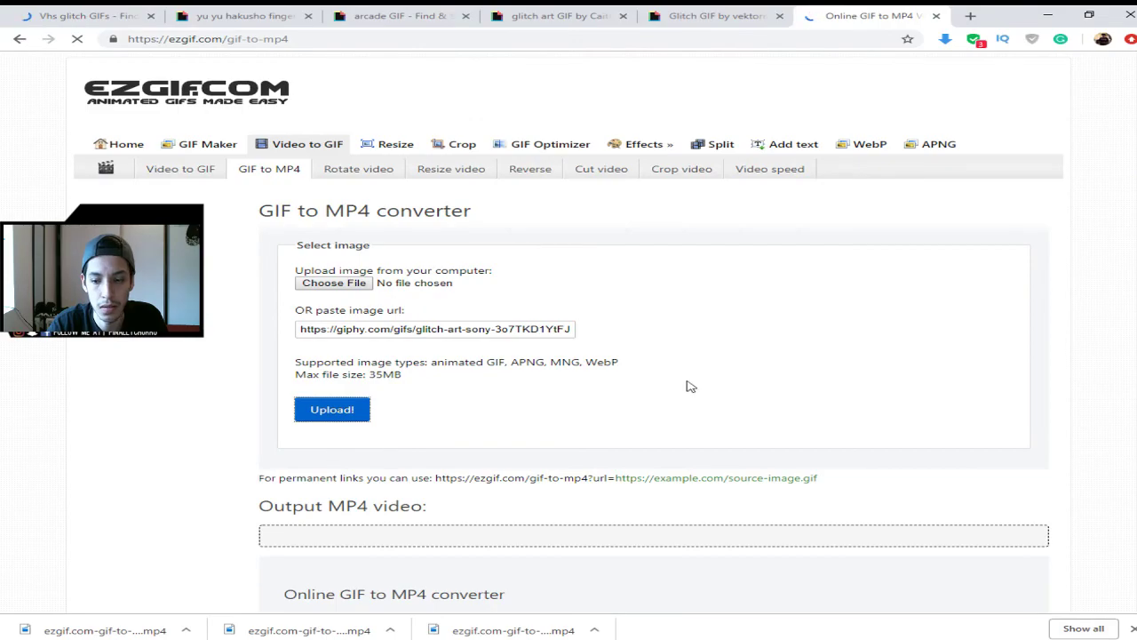
{"action": "left_click", "coordinate": [75, 15]}
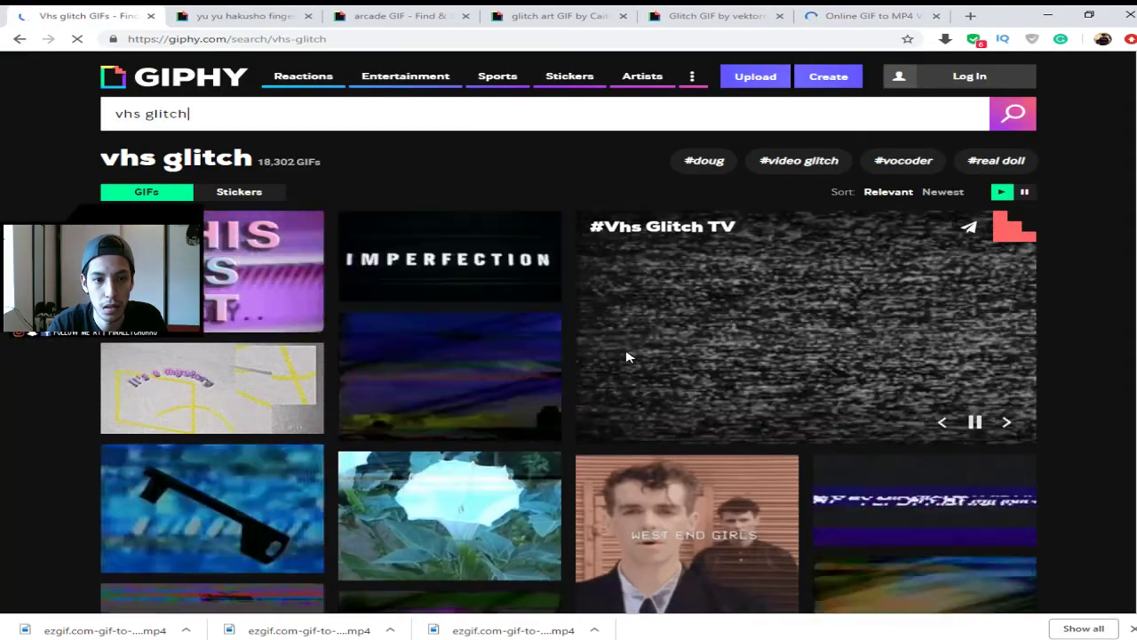
- Open the Glitching Vhs Glitch GIF from the results and copy its direct GIF link
{"action": "scroll", "coordinate": [705, 381], "scroll_direction": "down", "scroll_amount": 4}
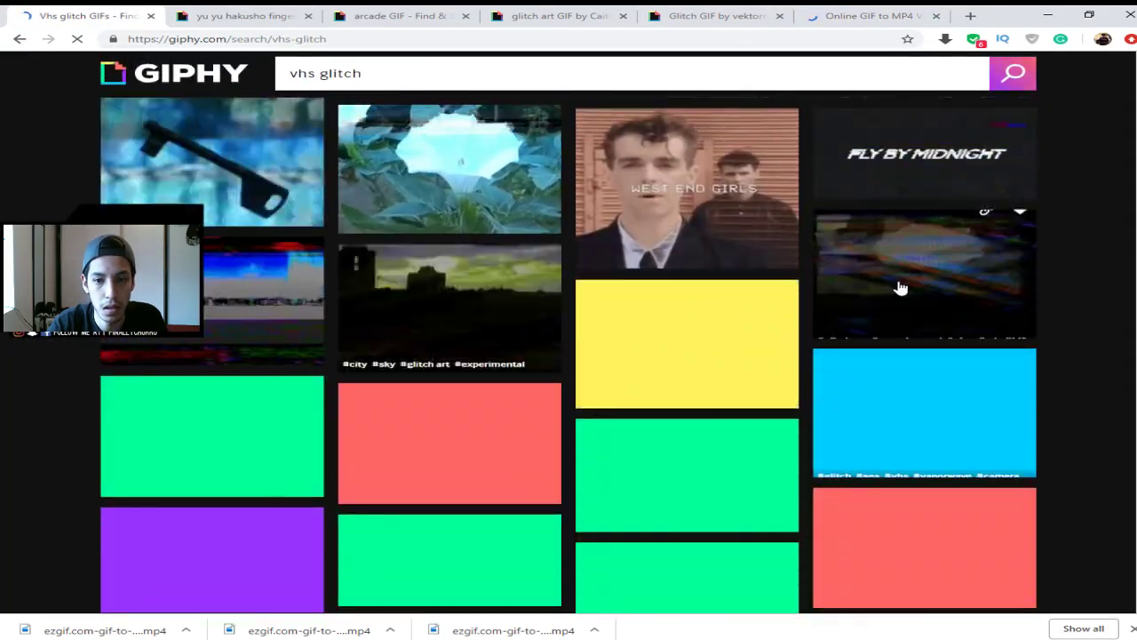
{"action": "left_click", "coordinate": [921, 281]}
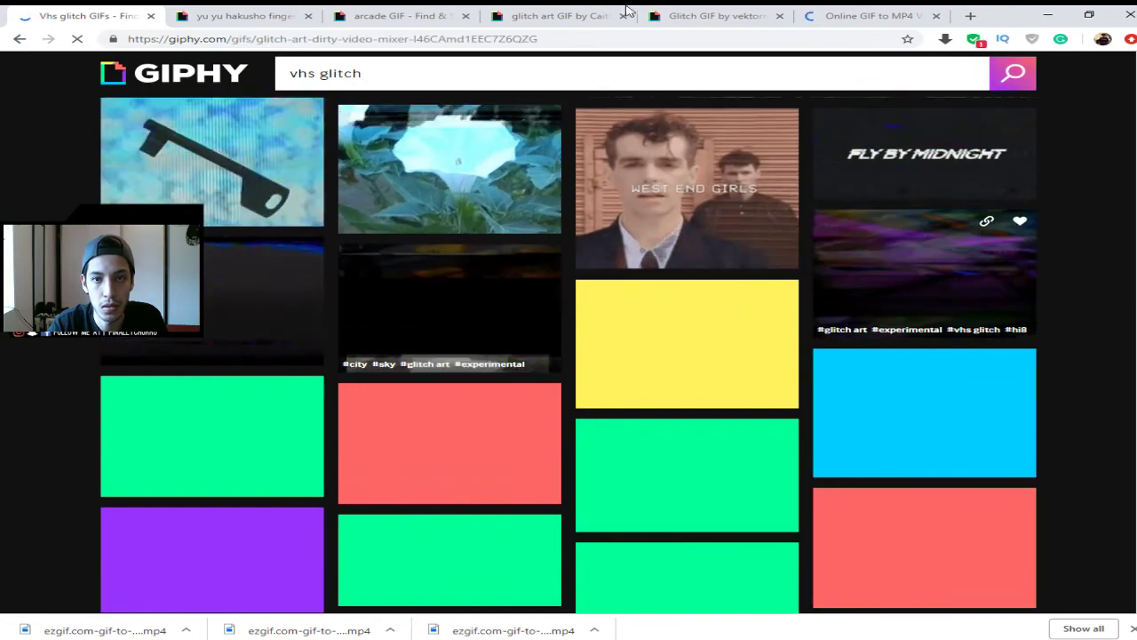
{"action": "left_click", "coordinate": [875, 15]}
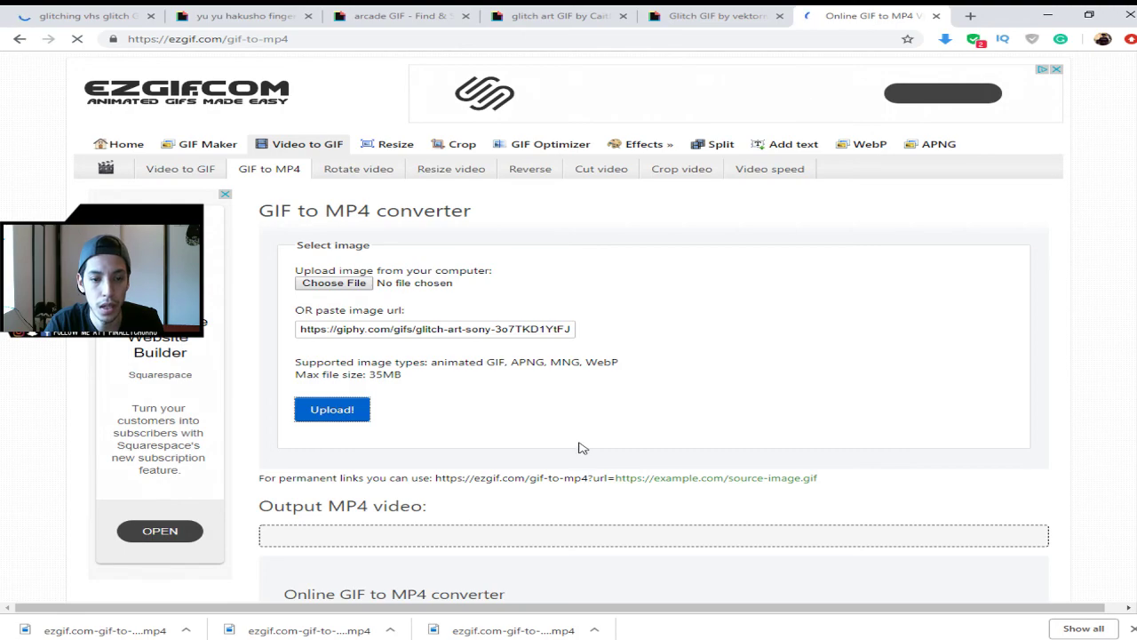
{"action": "left_click", "coordinate": [89, 15]}
{"action": "scroll", "coordinate": [762, 412], "scroll_direction": "down", "scroll_amount": 3}
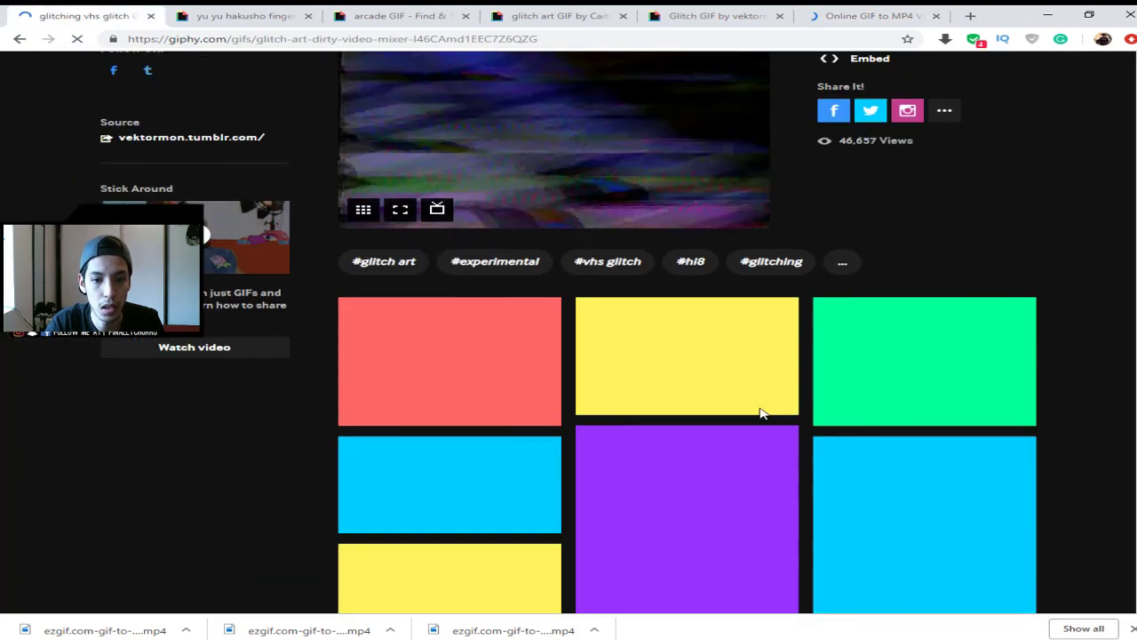
{"action": "scroll", "coordinate": [838, 349], "scroll_direction": "up", "scroll_amount": 3}
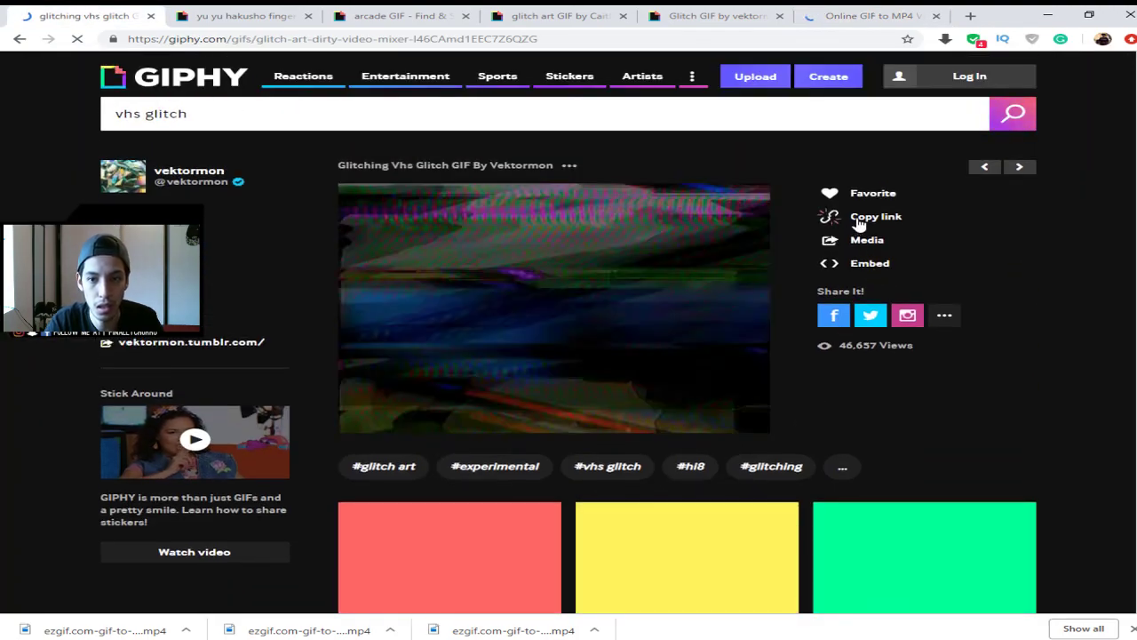
{"action": "left_click", "coordinate": [858, 221]}
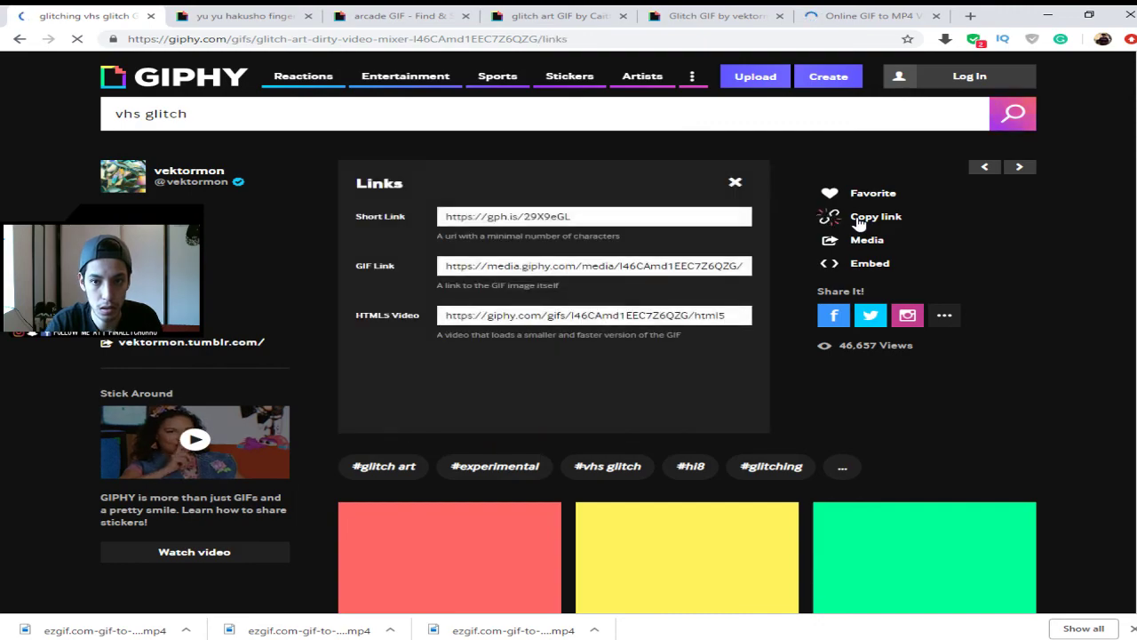
{"action": "left_click", "coordinate": [584, 266]}
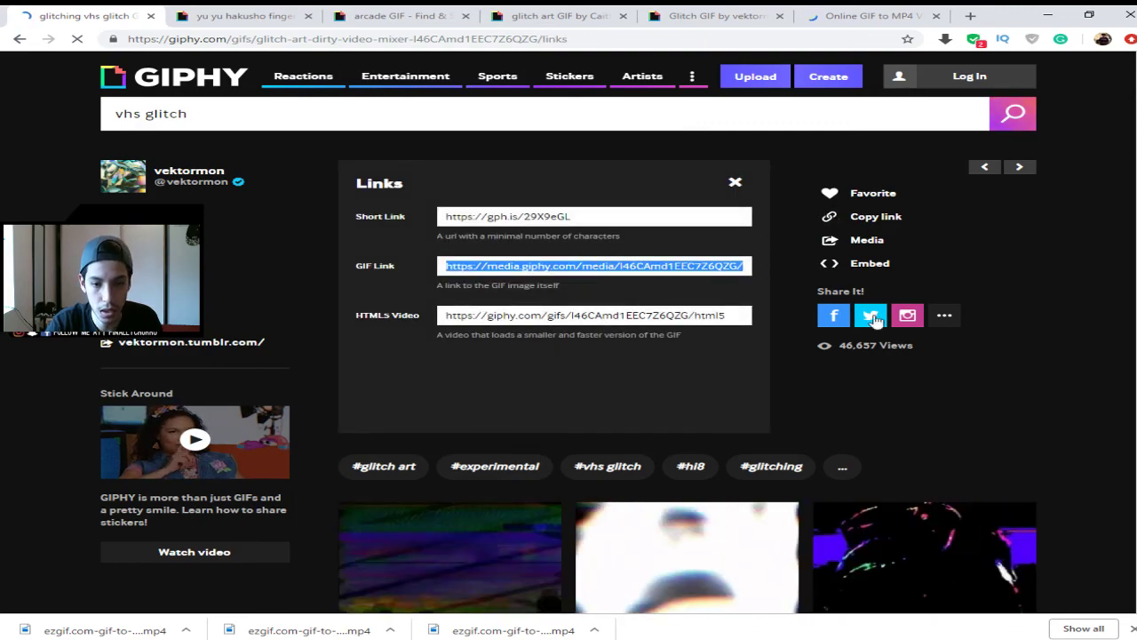
{"action": "scroll", "coordinate": [734, 475], "scroll_direction": "down", "scroll_amount": 3}
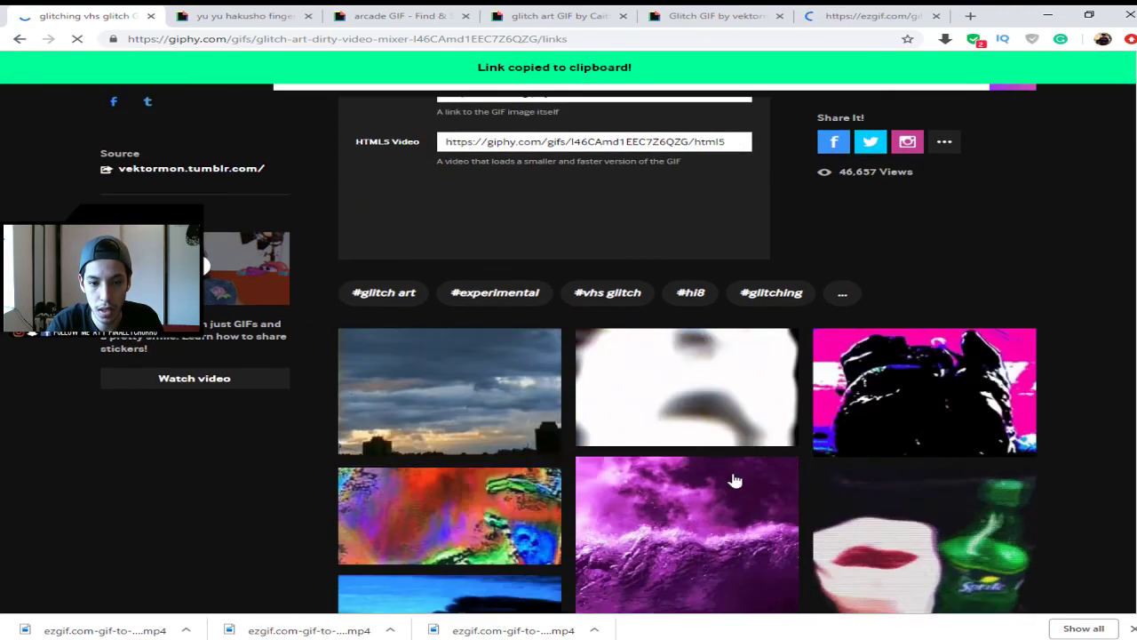
{"action": "scroll", "coordinate": [799, 480], "scroll_direction": "down", "scroll_amount": 5}
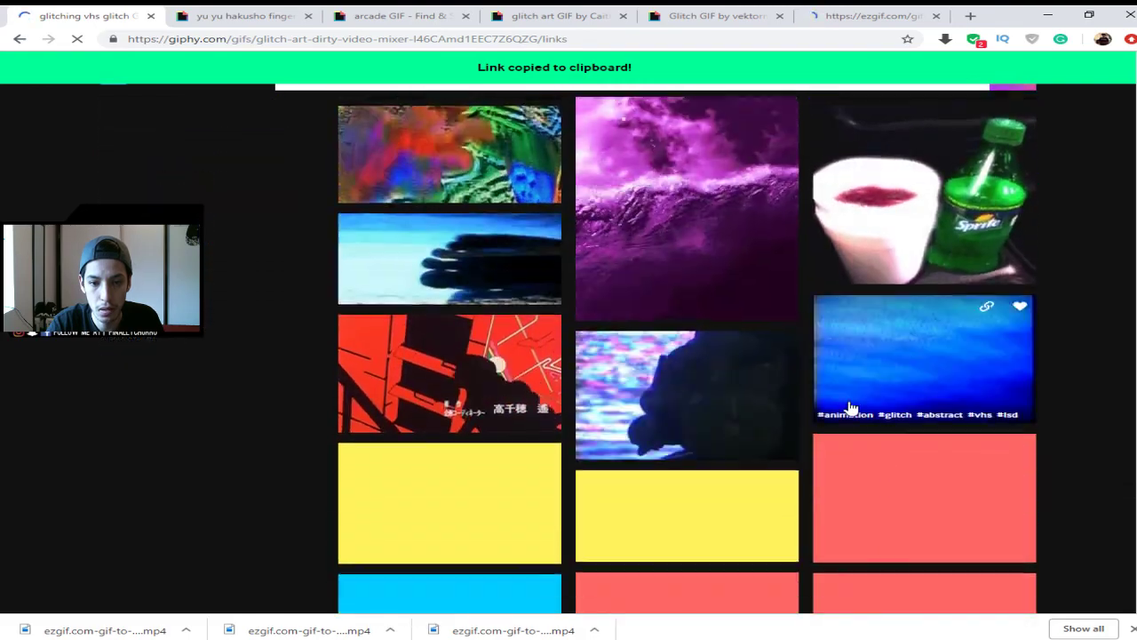
{"action": "scroll", "coordinate": [853, 412], "scroll_direction": "up", "scroll_amount": 8}
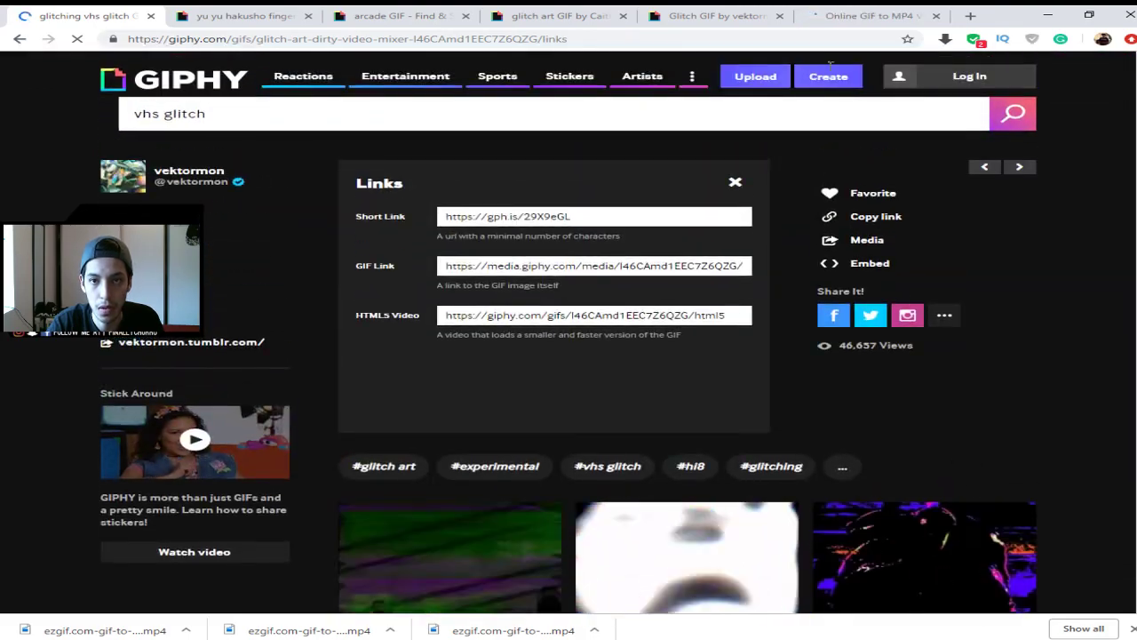
{"action": "left_click", "coordinate": [736, 183]}
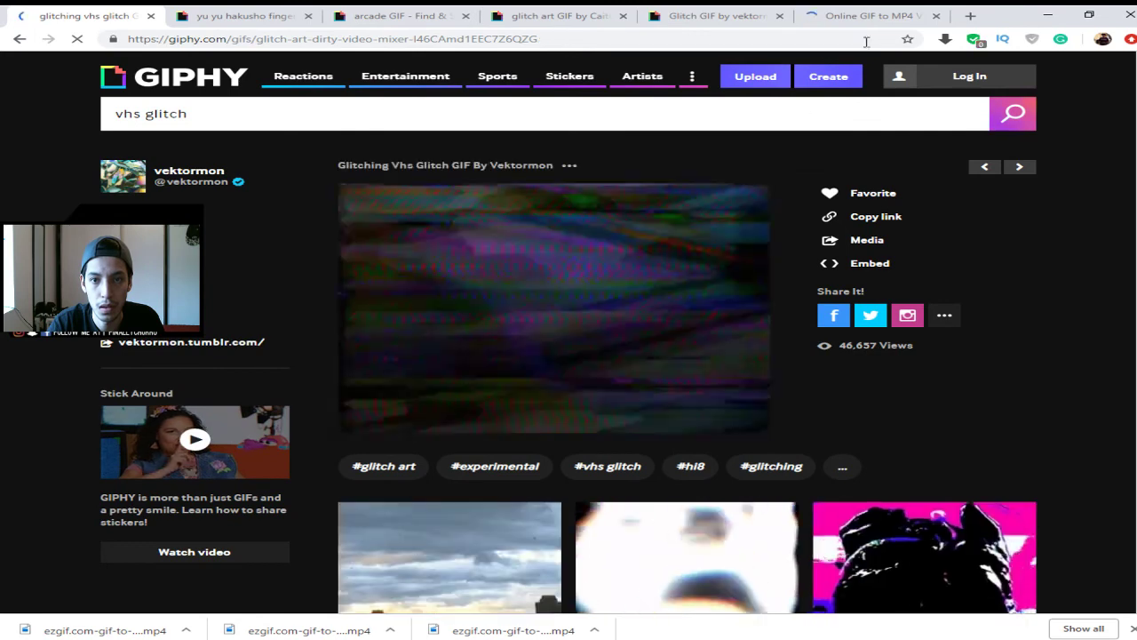
- Paste the copied GIF link into ezgif's image URL field and upload it
{"action": "left_click", "coordinate": [830, 15]}
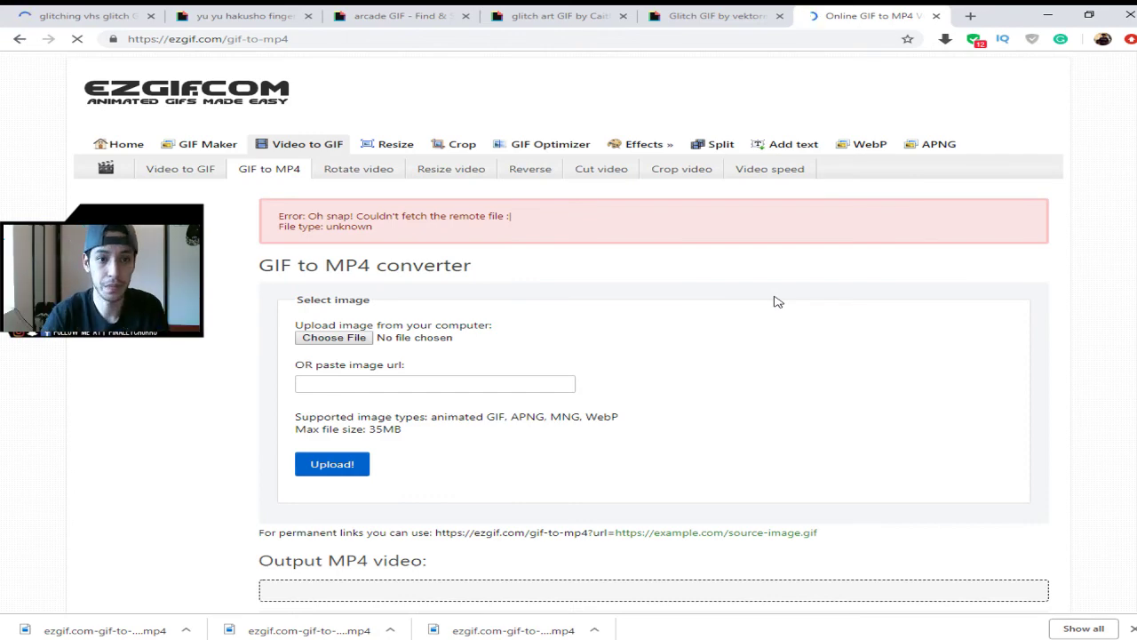
{"action": "left_click", "coordinate": [560, 15]}
{"action": "left_click", "coordinate": [853, 13]}
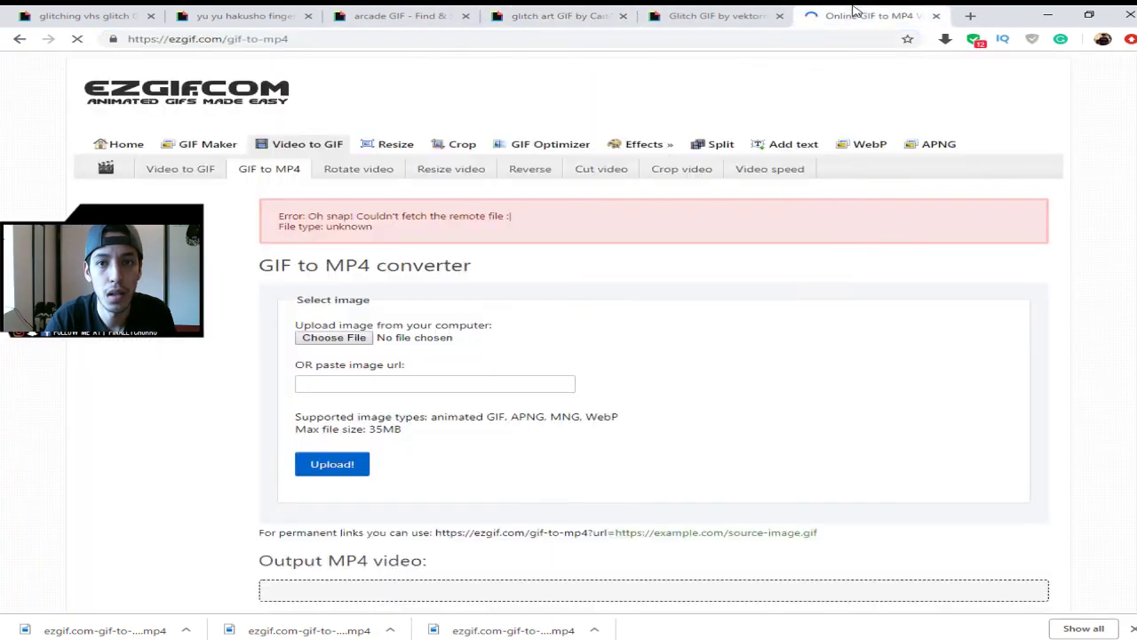
{"action": "left_click", "coordinate": [426, 384]}
{"action": "key", "text": "ctrl+v"}
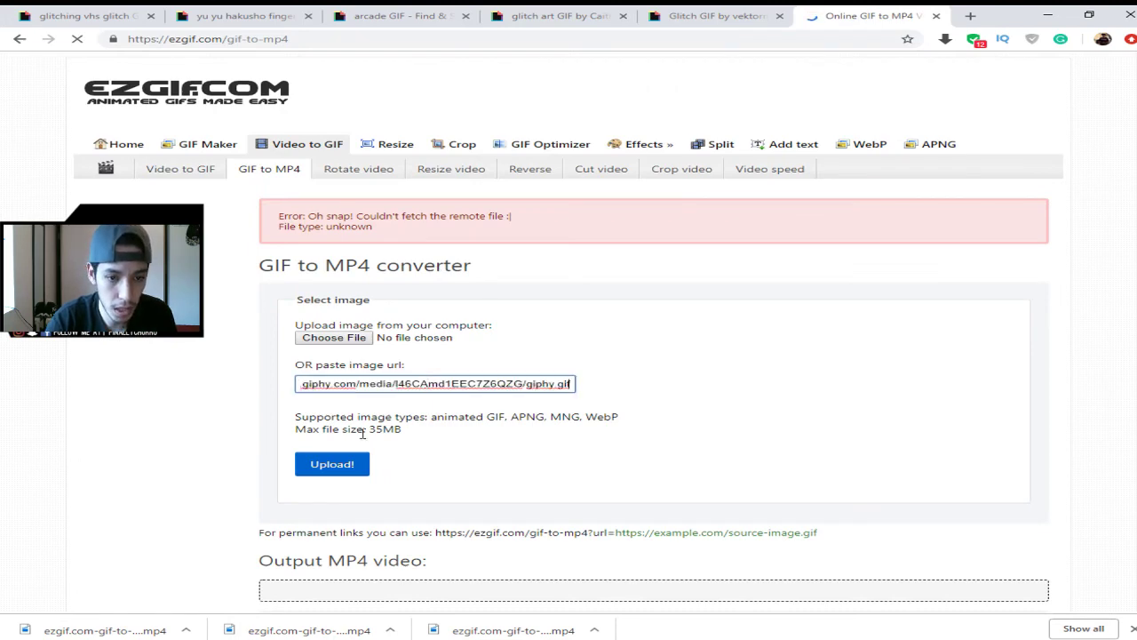
{"action": "left_click", "coordinate": [332, 463]}
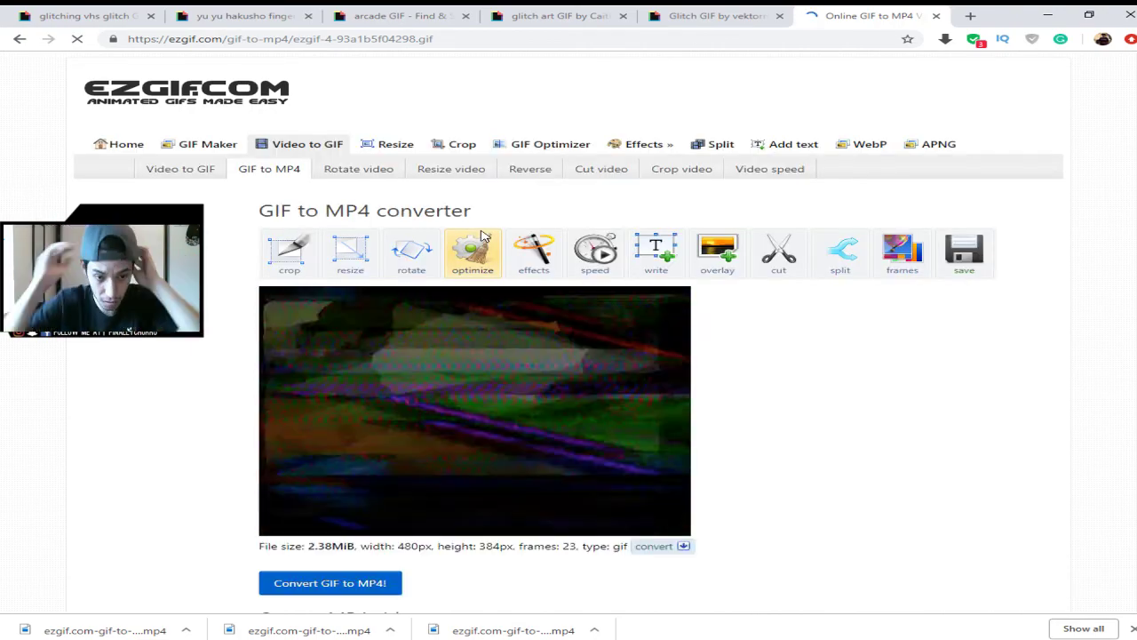
- Convert the uploaded GIF into a 480×384 MP4 and download it
{"action": "left_click", "coordinate": [376, 588]}
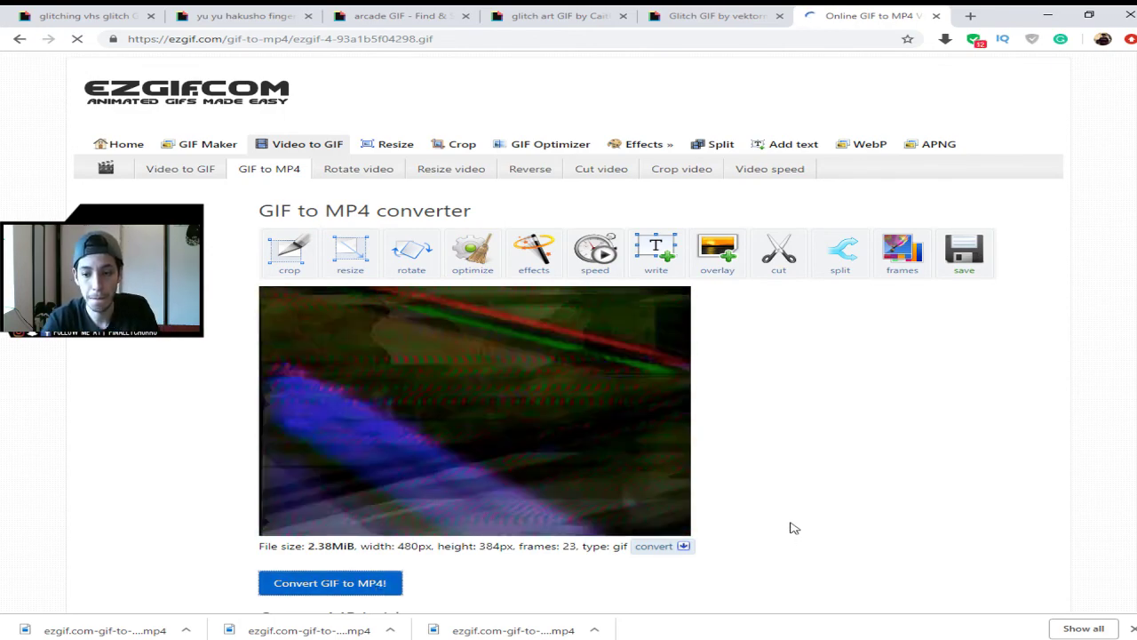
{"action": "scroll", "coordinate": [845, 418], "scroll_direction": "down", "scroll_amount": 2}
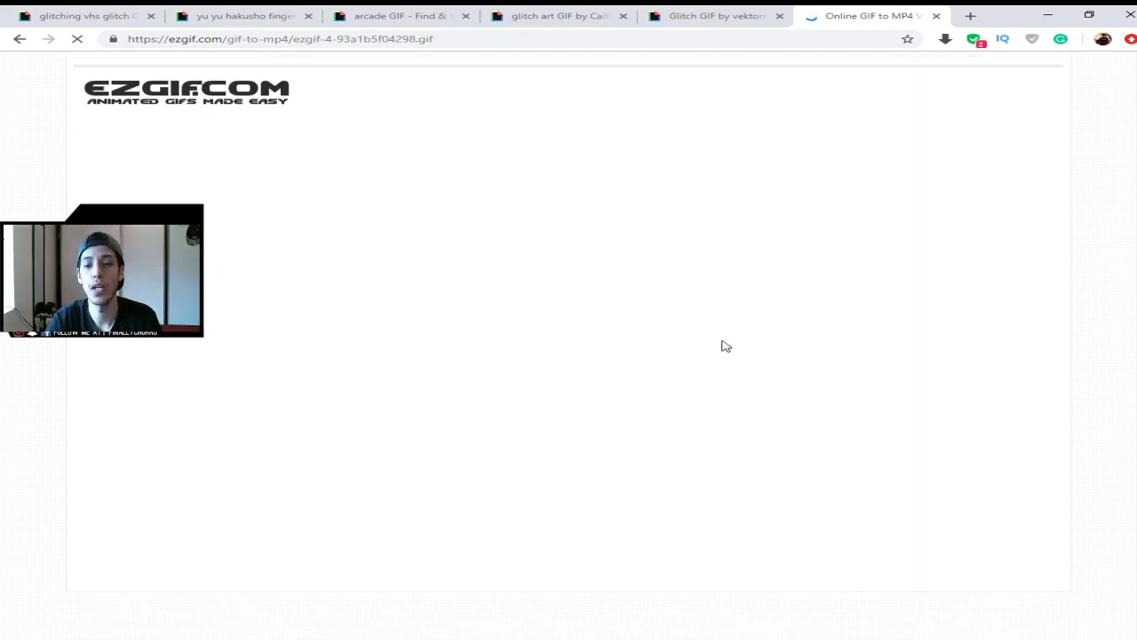
{"action": "scroll", "coordinate": [741, 348], "scroll_direction": "down", "scroll_amount": 4}
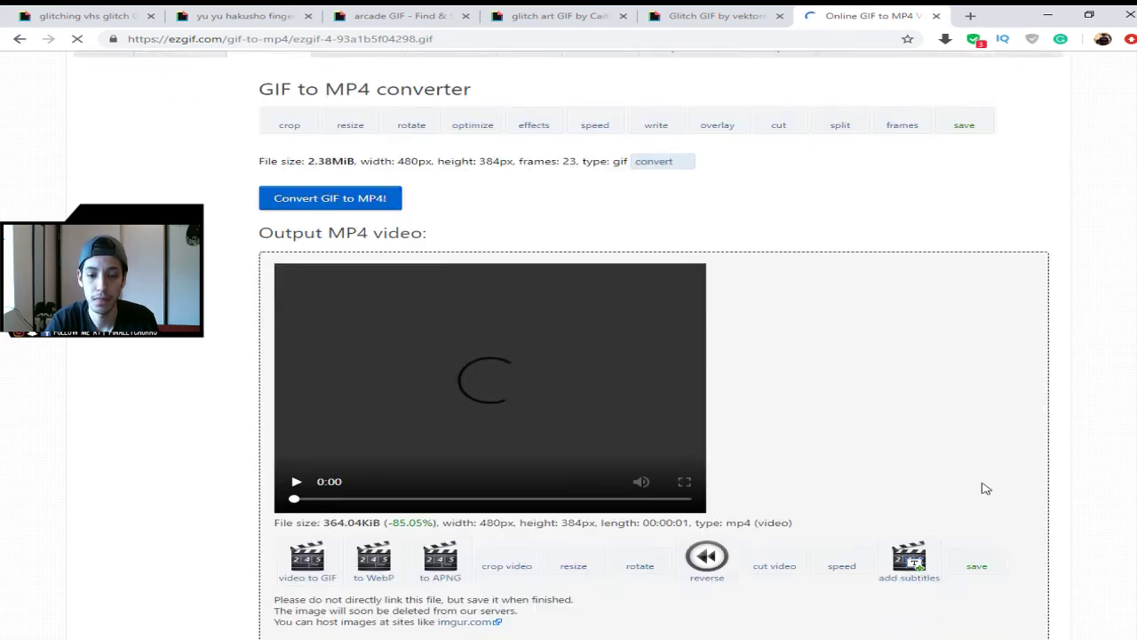
{"action": "left_click", "coordinate": [980, 347]}
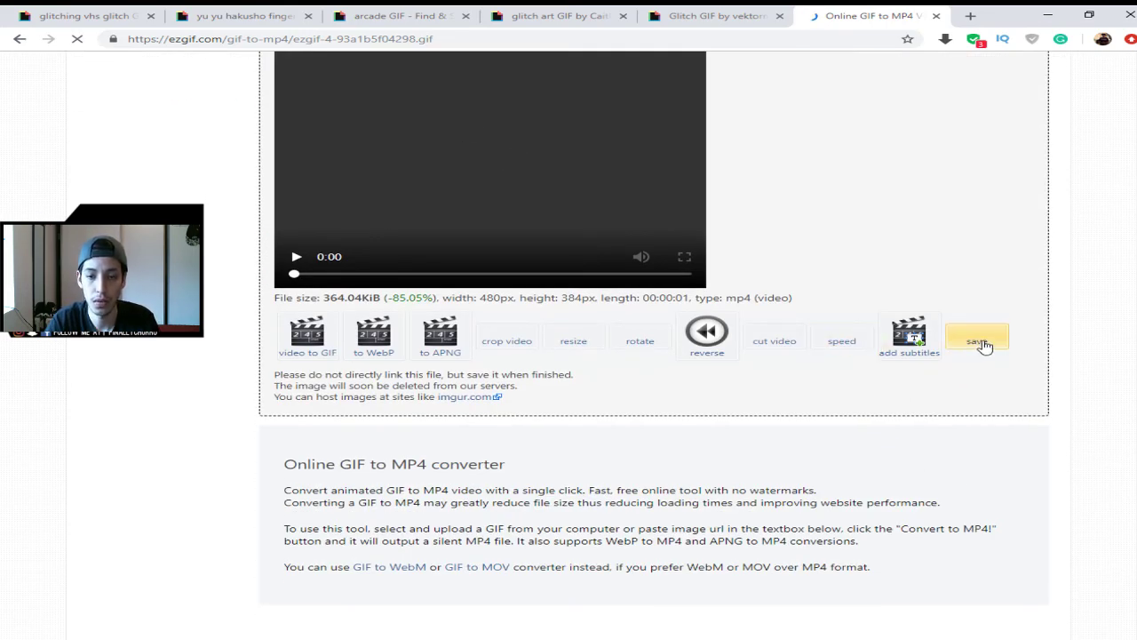
{"action": "scroll", "coordinate": [600, 386], "scroll_direction": "up", "scroll_amount": 3}
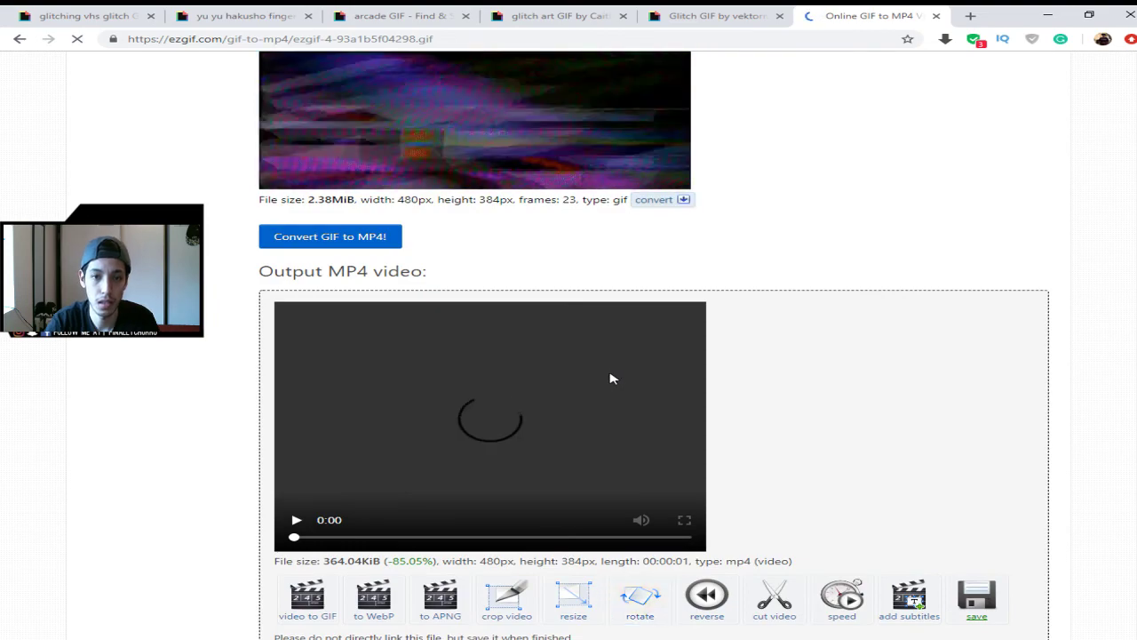
{"action": "scroll", "coordinate": [906, 459], "scroll_direction": "down", "scroll_amount": 2}
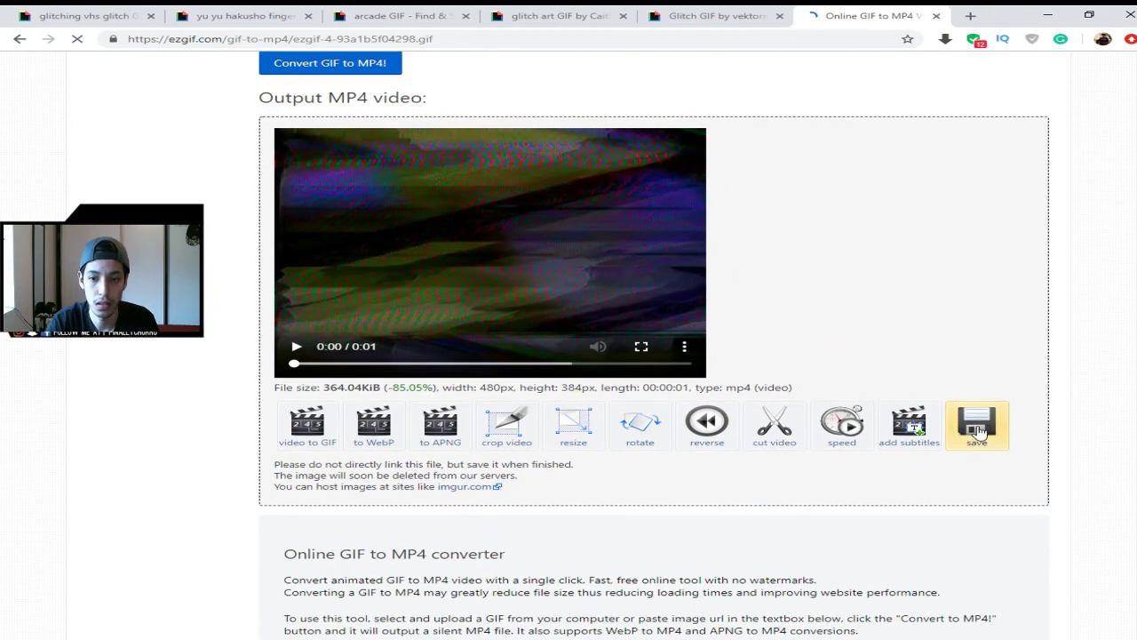
{"action": "left_click", "coordinate": [977, 431]}
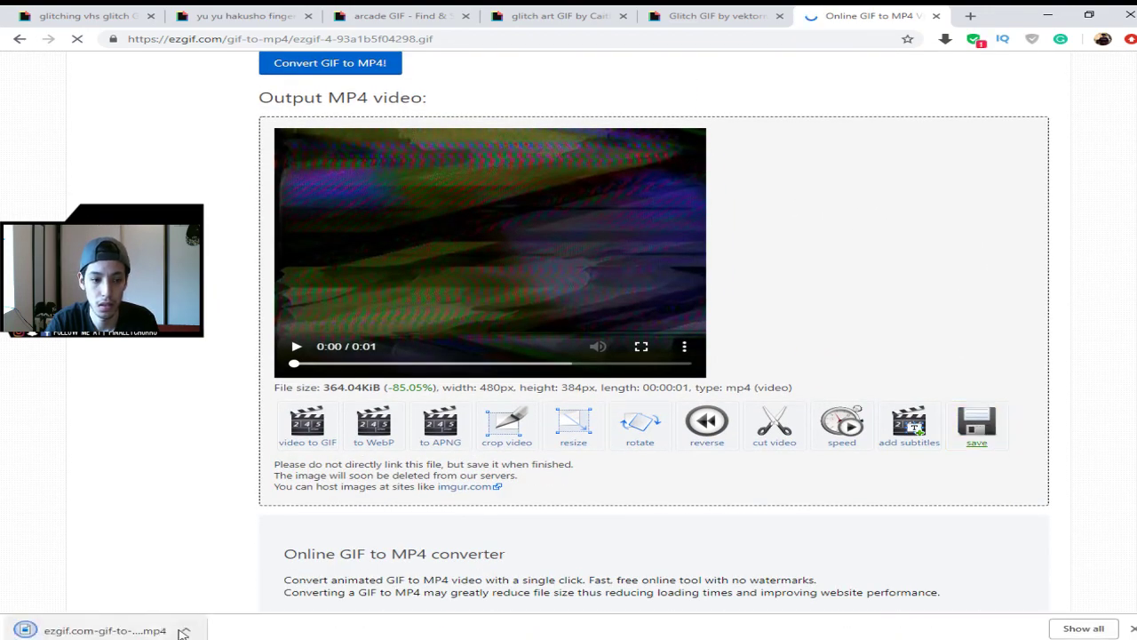
{"action": "left_click", "coordinate": [213, 598]}
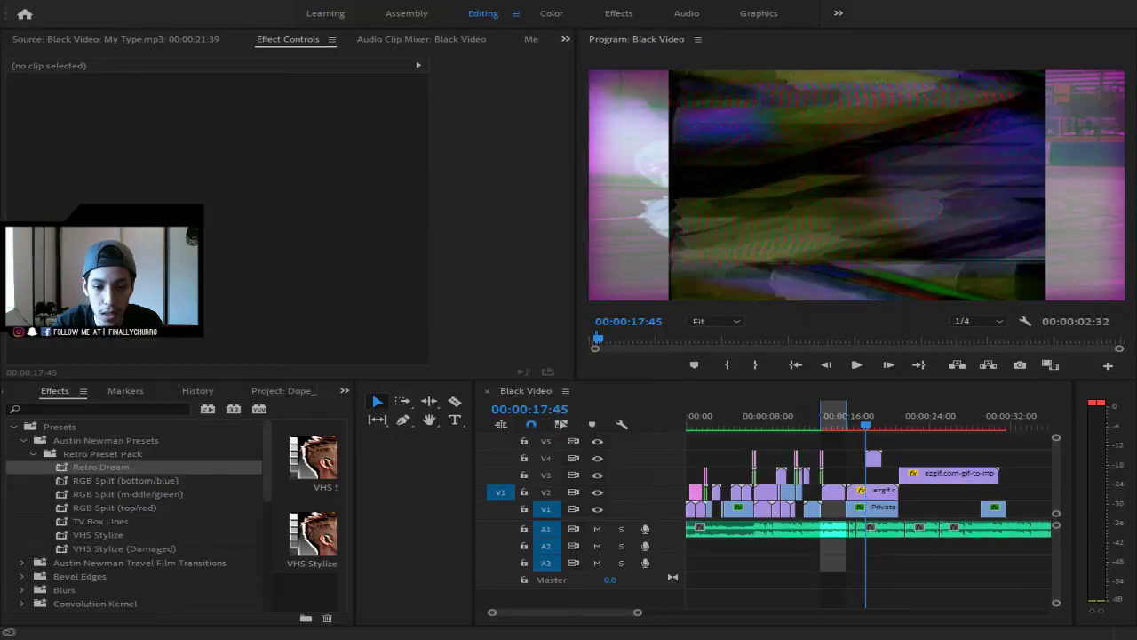
- Unlink the new glitch clip's scale proportions, set it to Screen blend, and move it to V3
{"action": "left_click", "coordinate": [873, 457]}
{"action": "left_click", "coordinate": [219, 152]}
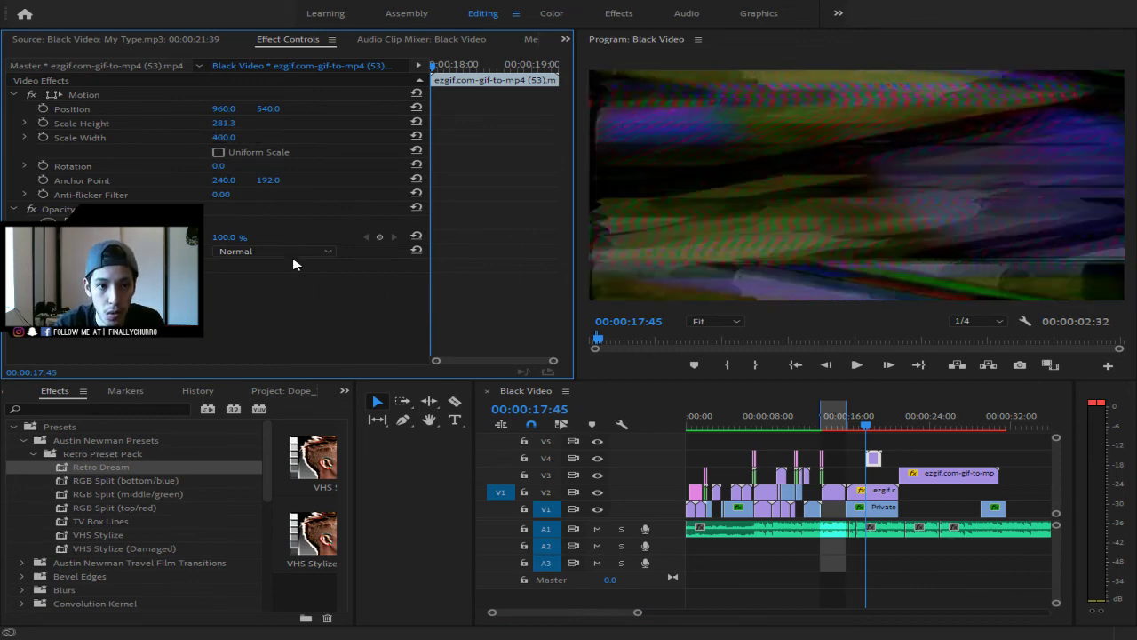
{"action": "left_click", "coordinate": [281, 401]}
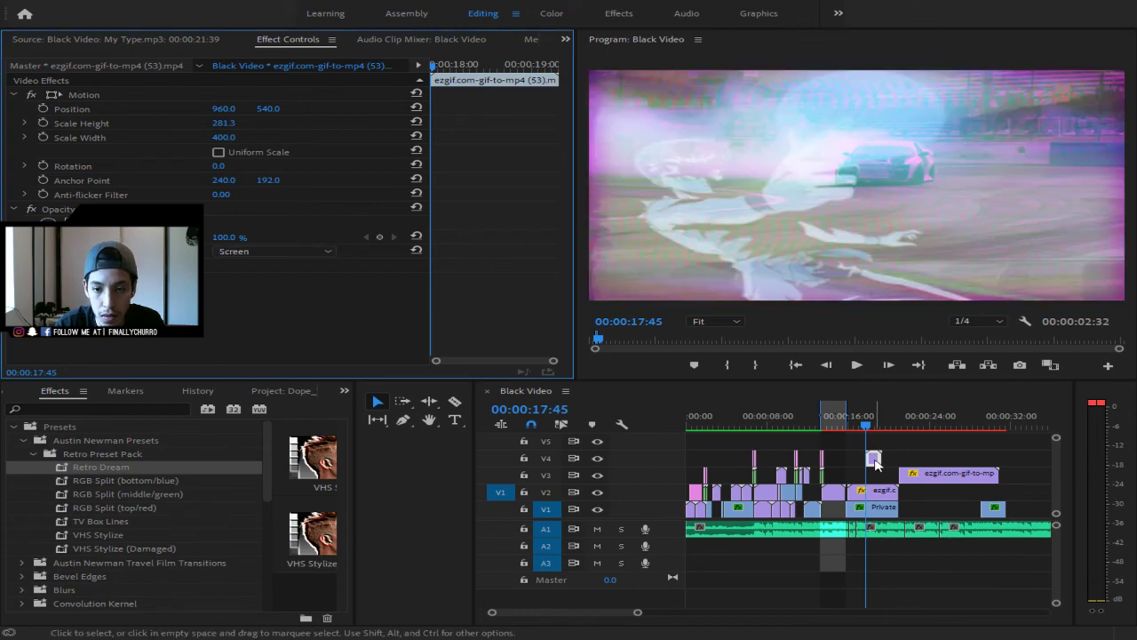
{"action": "left_click_drag", "start_coordinate": [874, 460], "coordinate": [873, 476]}
{"action": "left_click_drag", "start_coordinate": [866, 424], "coordinate": [835, 423]}
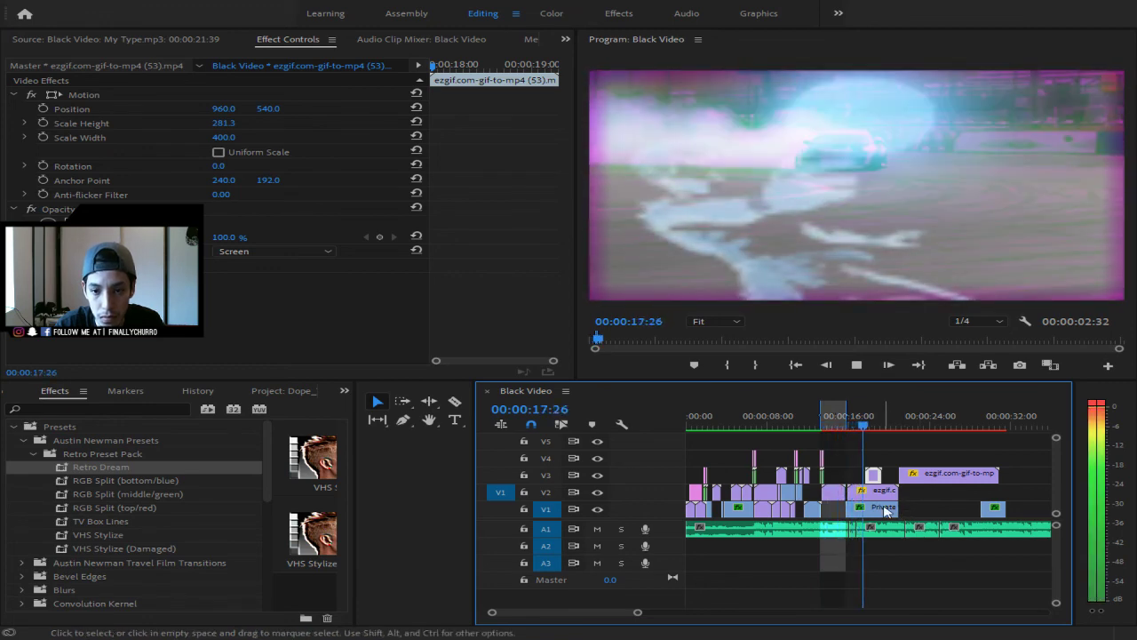
- Preview the overlay, return the playhead to the 17:45 clip edge, and take the Razor tool
{"action": "key", "text": "space"}
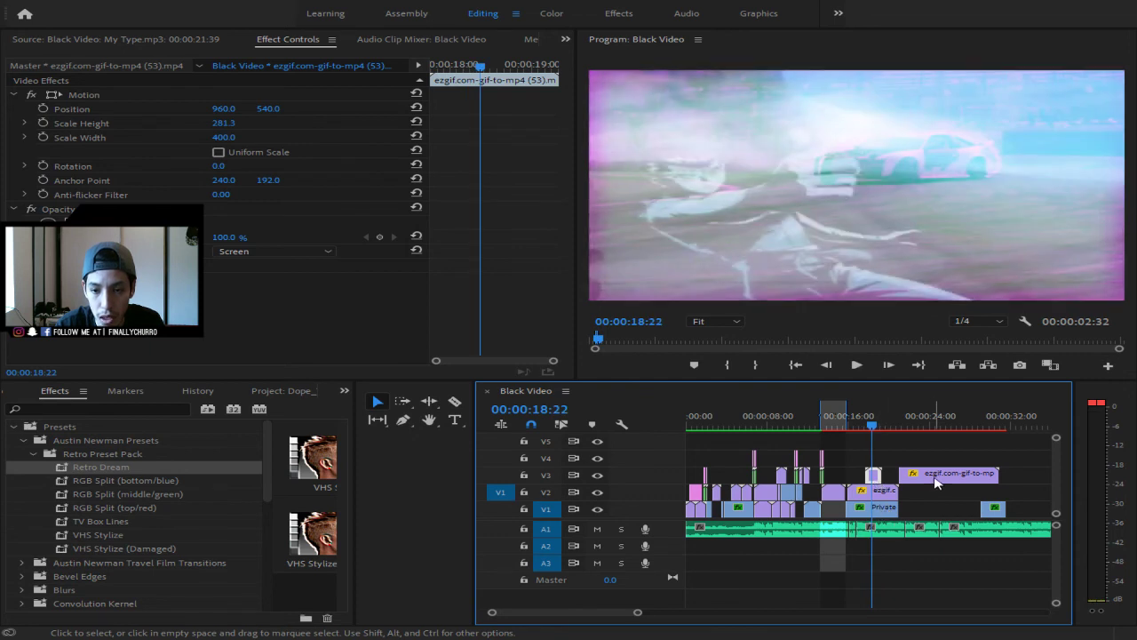
{"action": "key", "text": "space"}
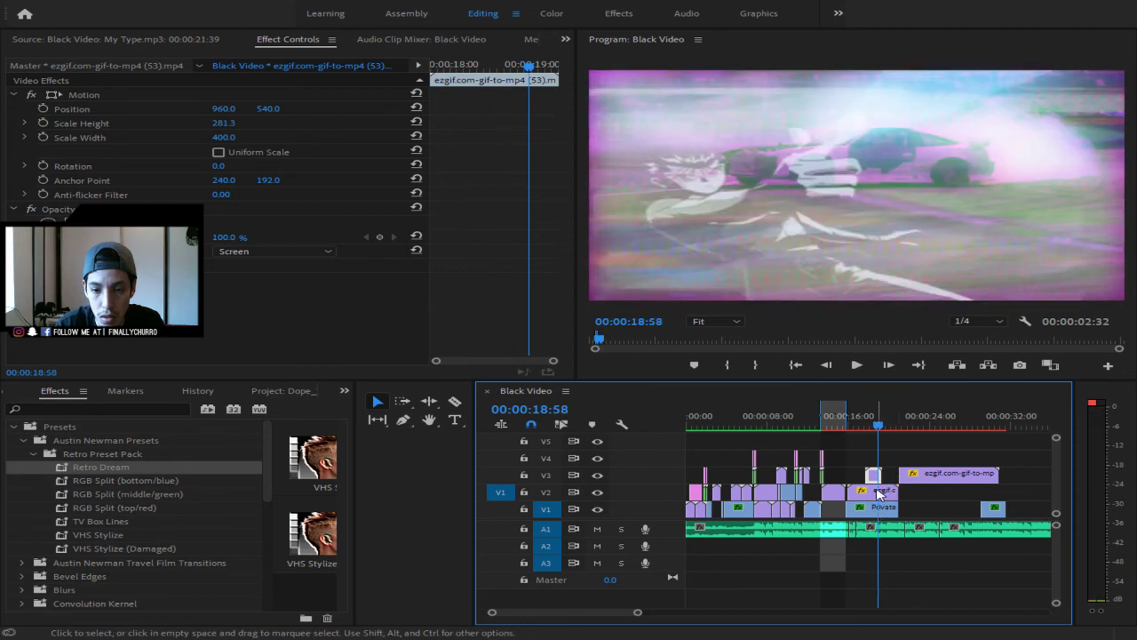
{"action": "key", "text": "Up"}
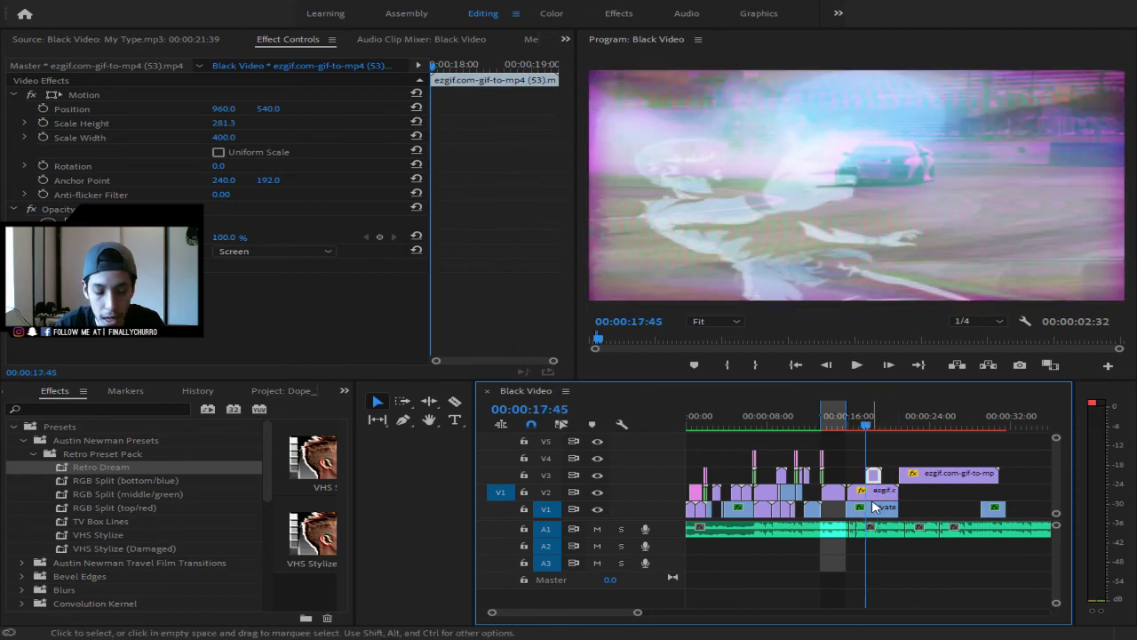
{"action": "key", "text": "c"}
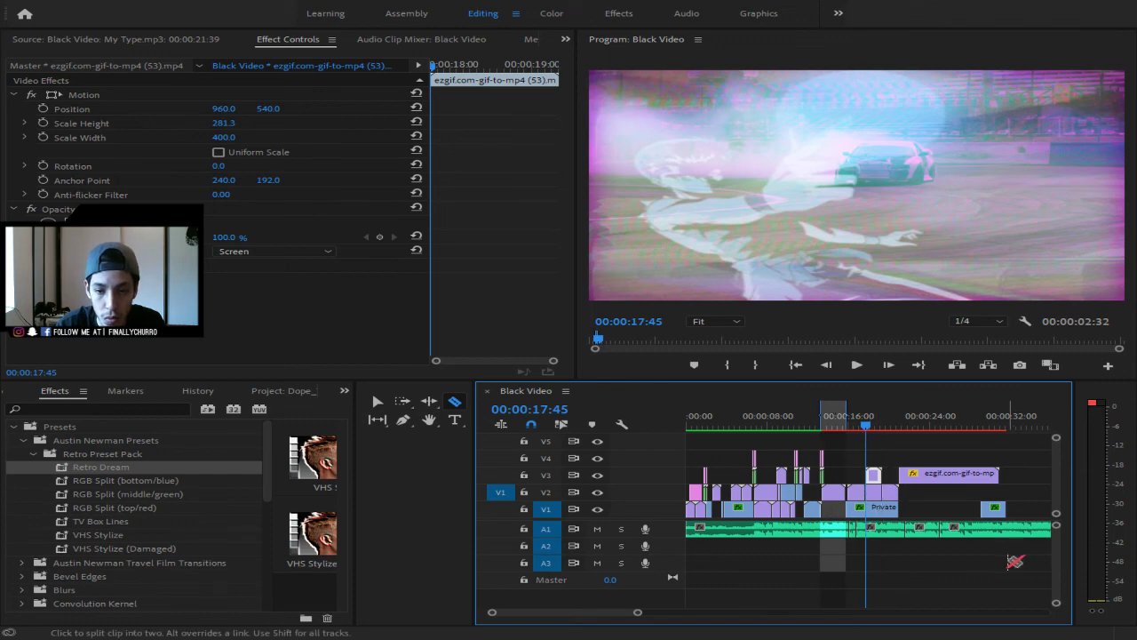
- Set the V2 anime clip at the playhead back to Normal blending and review it from 13:41
{"action": "key", "text": "v"}
{"action": "left_click", "coordinate": [873, 491]}
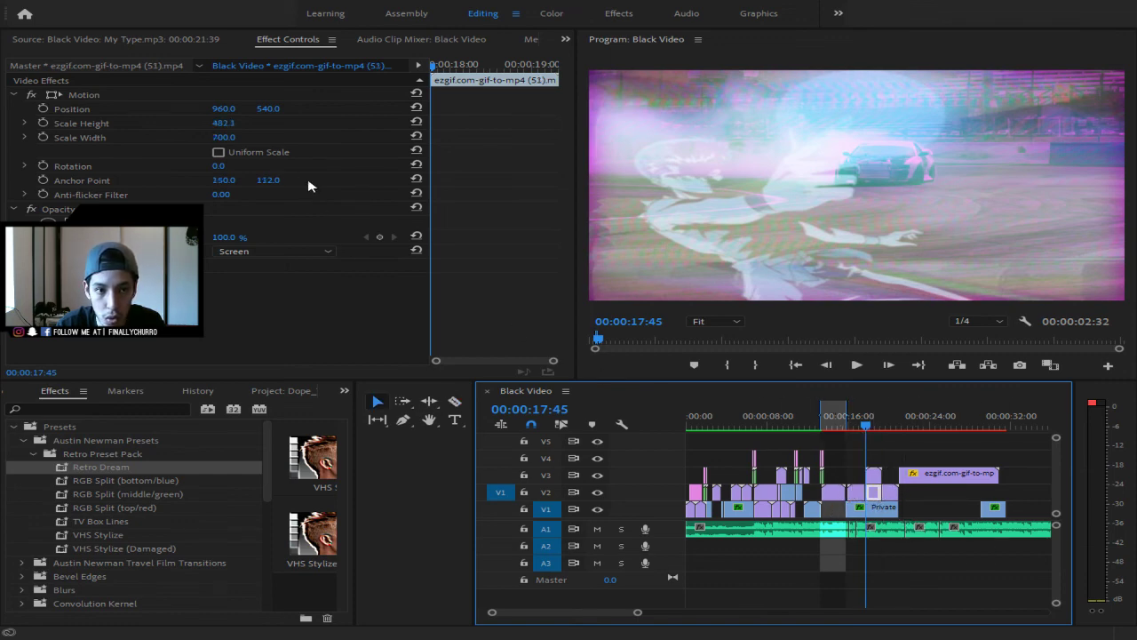
{"action": "left_click", "coordinate": [333, 256]}
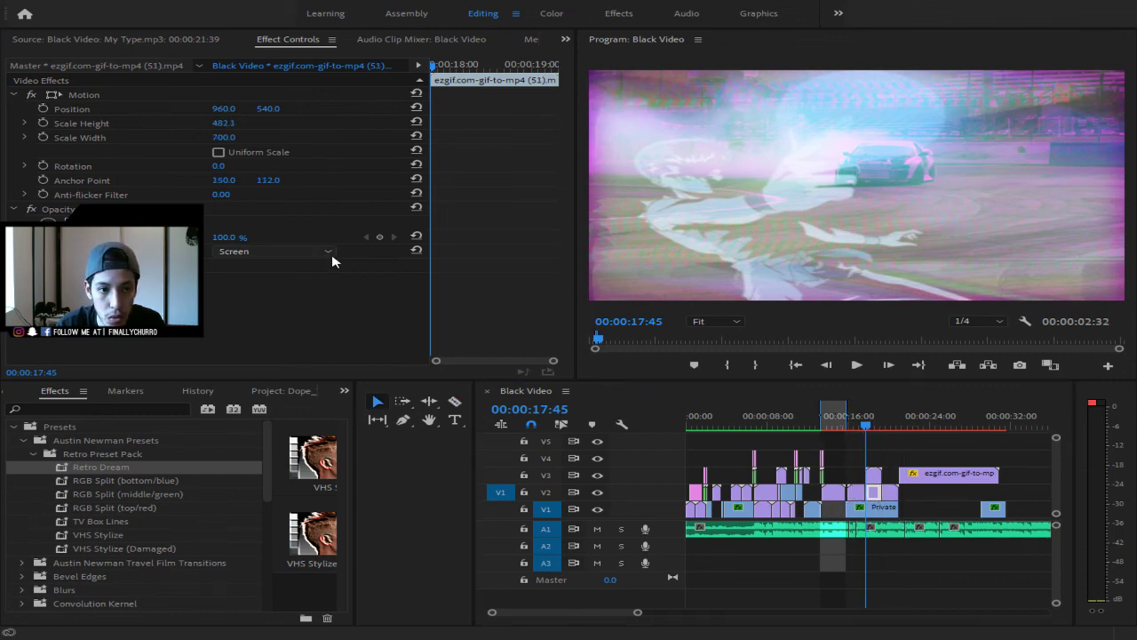
{"action": "left_click", "coordinate": [271, 268]}
{"action": "left_click", "coordinate": [821, 425]}
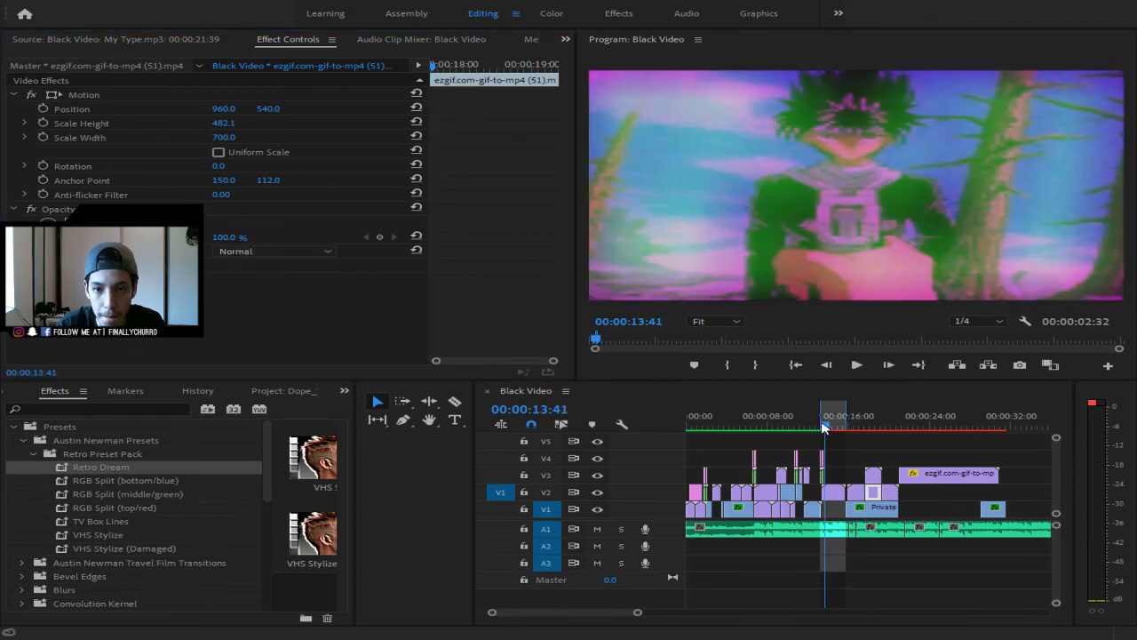
{"action": "key", "text": "space"}
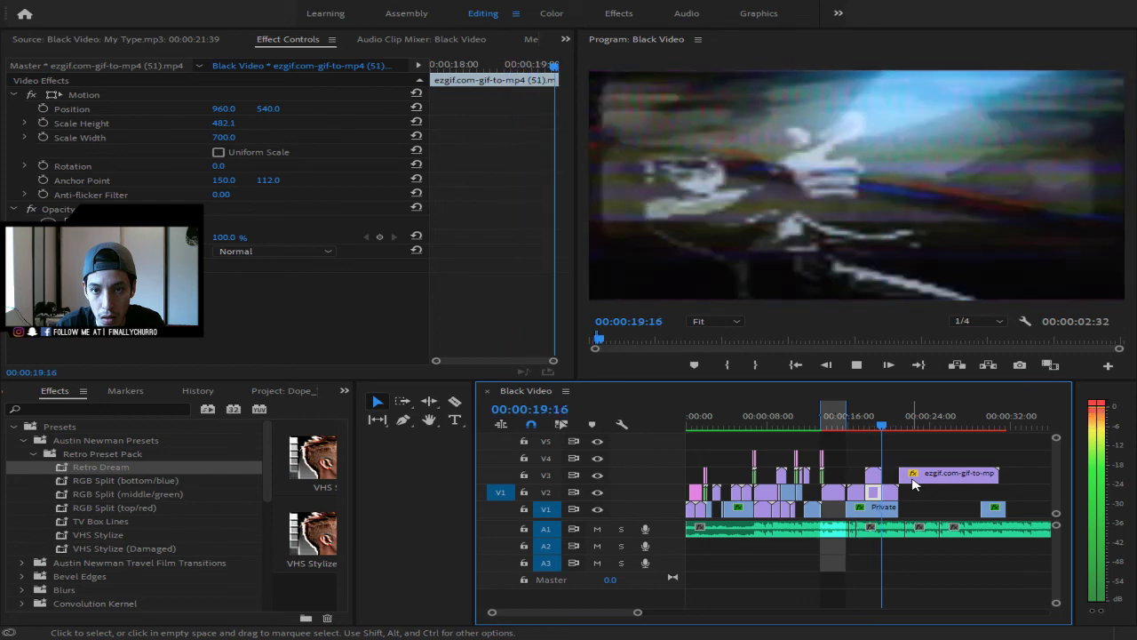
{"action": "key", "text": "space"}
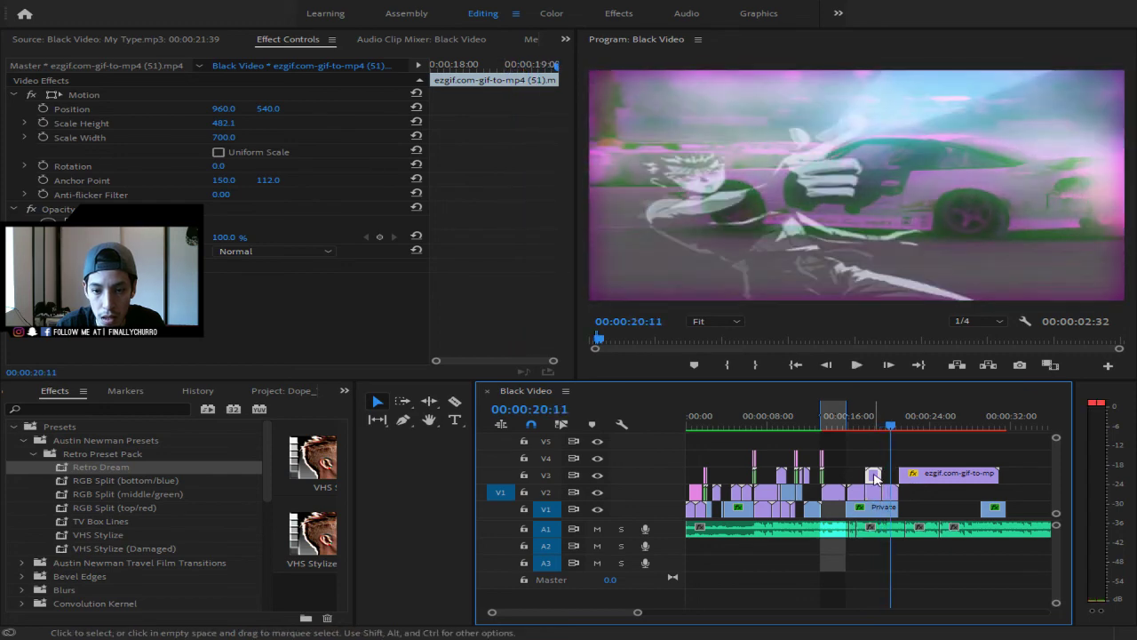
- Place glitch clip (53) on V3 with non-uniform scale and Scale Width 400
{"action": "left_click", "coordinate": [873, 477]}
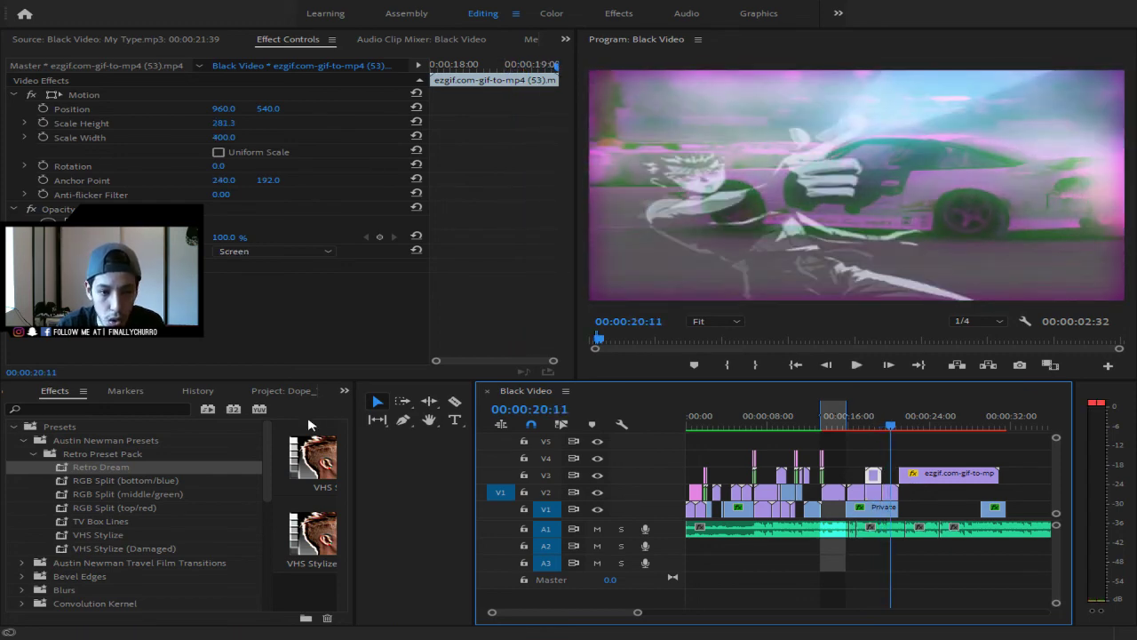
{"action": "left_click", "coordinate": [345, 392]}
{"action": "left_click", "coordinate": [404, 415]}
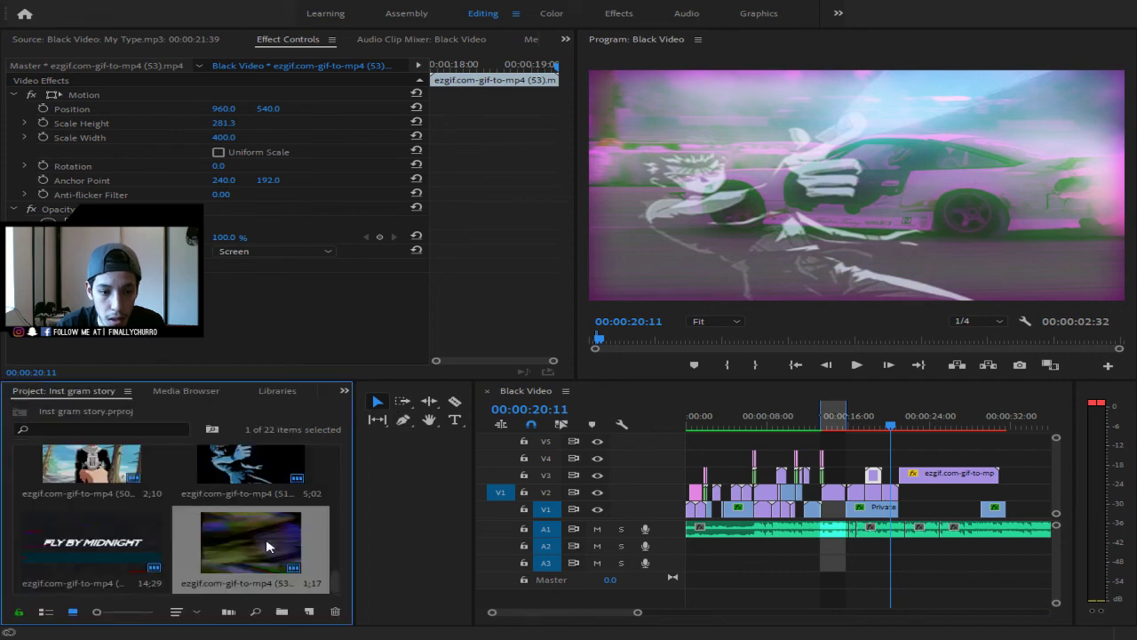
{"action": "left_click_drag", "start_coordinate": [271, 546], "coordinate": [851, 480]}
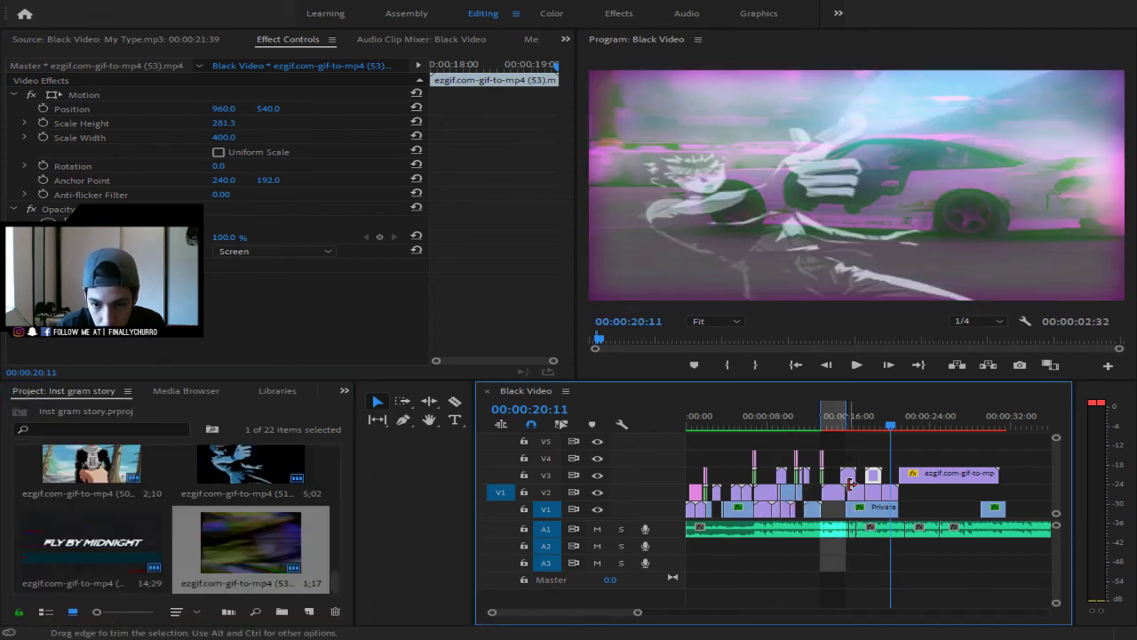
{"action": "left_click", "coordinate": [219, 153]}
{"action": "left_click", "coordinate": [219, 153]}
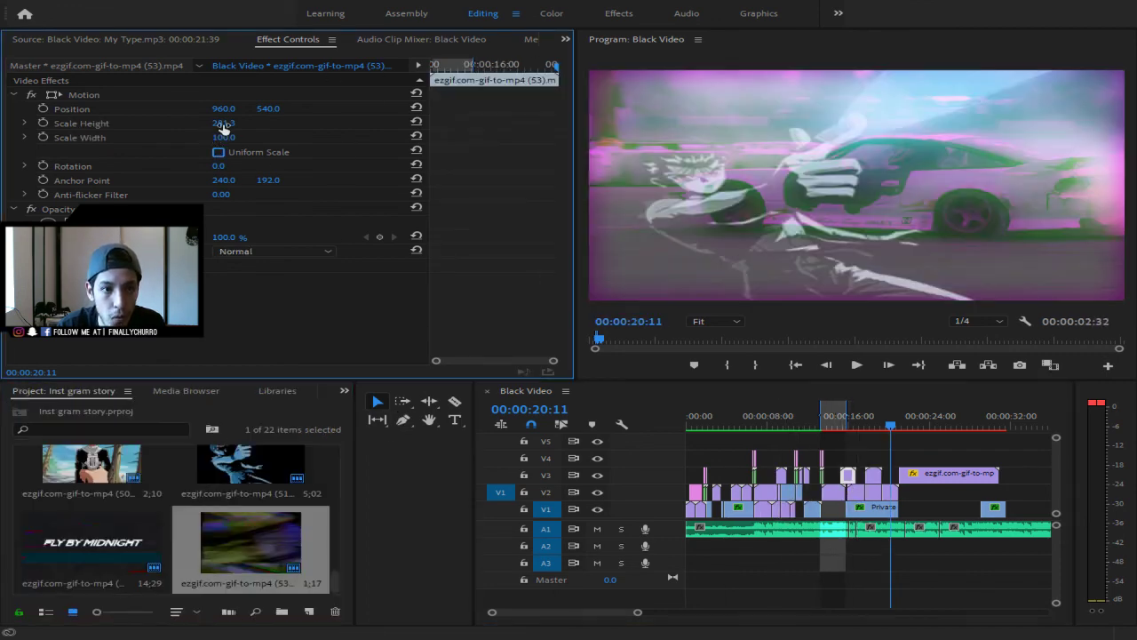
{"action": "left_click", "coordinate": [236, 135]}
{"action": "type", "text": "400"}
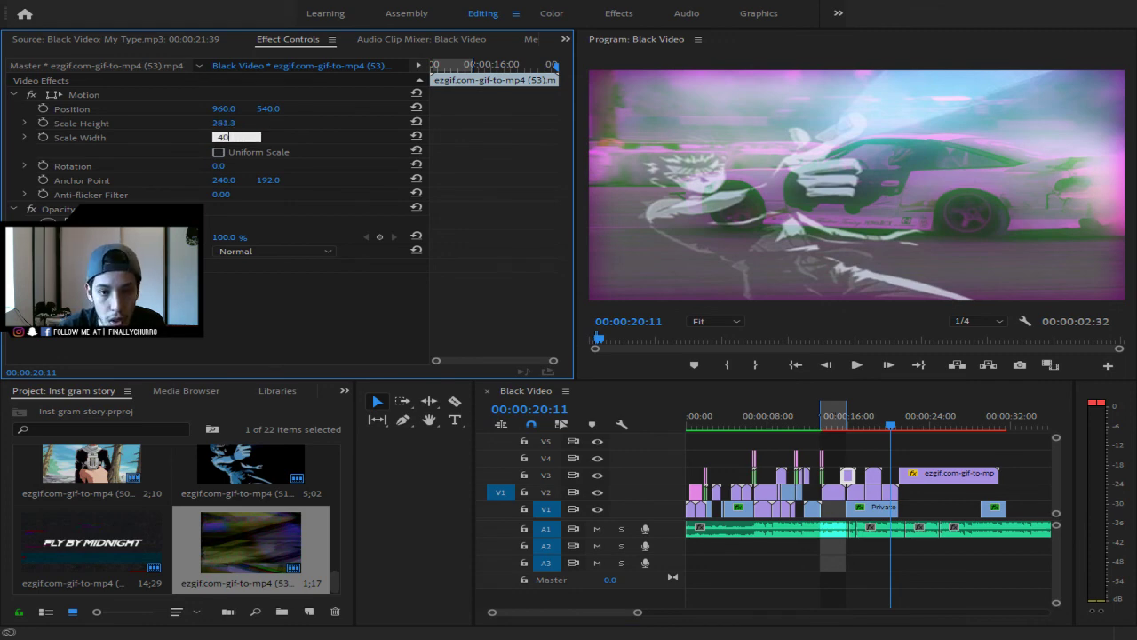
{"action": "key", "text": "Return"}
- Play back from 13:41 to review the new overlay up to the FLY BY MIDNIGHT title
{"action": "left_click_drag", "start_coordinate": [896, 431], "coordinate": [821, 433]}
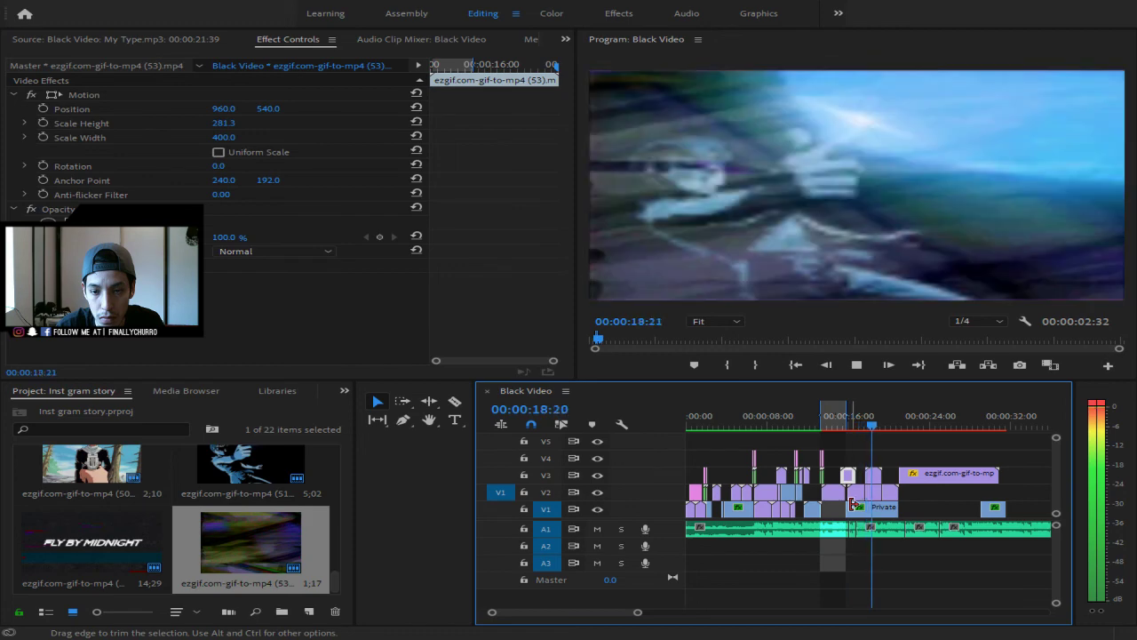
{"action": "key", "text": "space"}
{"action": "left_click", "coordinate": [823, 428]}
{"action": "key", "text": "space"}
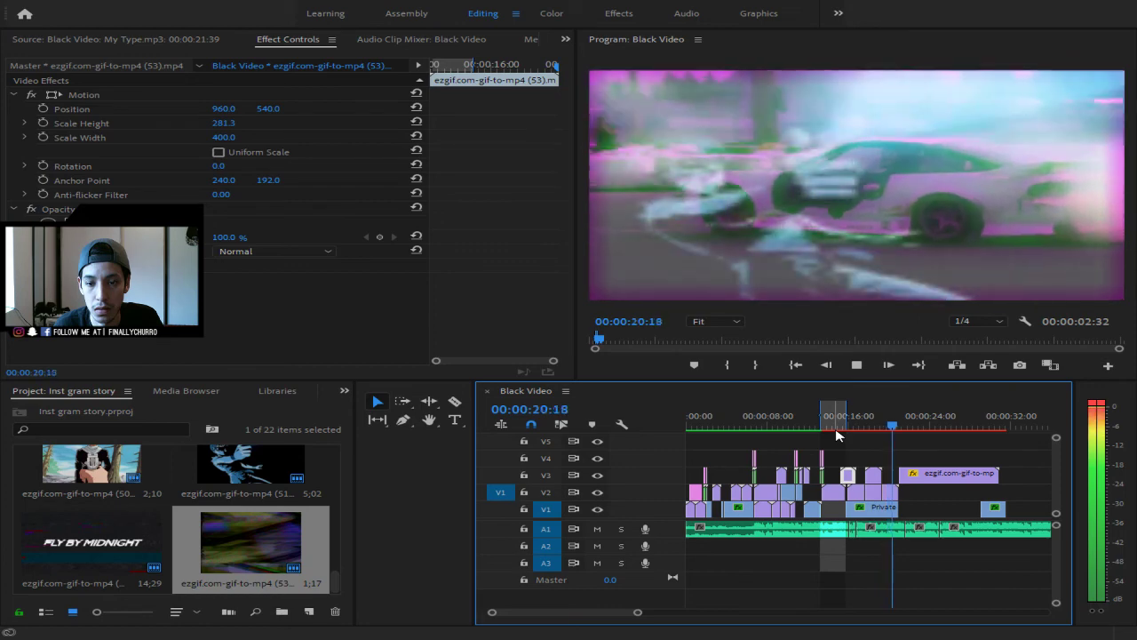
{"action": "key", "text": "space"}
{"action": "key", "text": "space"}
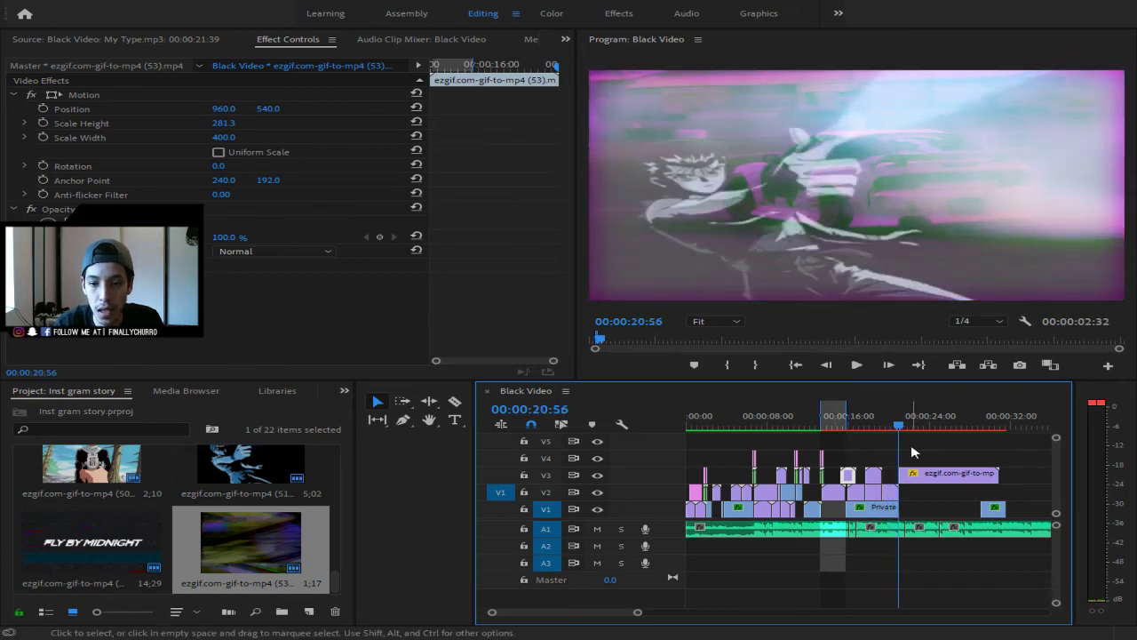
{"action": "key", "text": "space"}
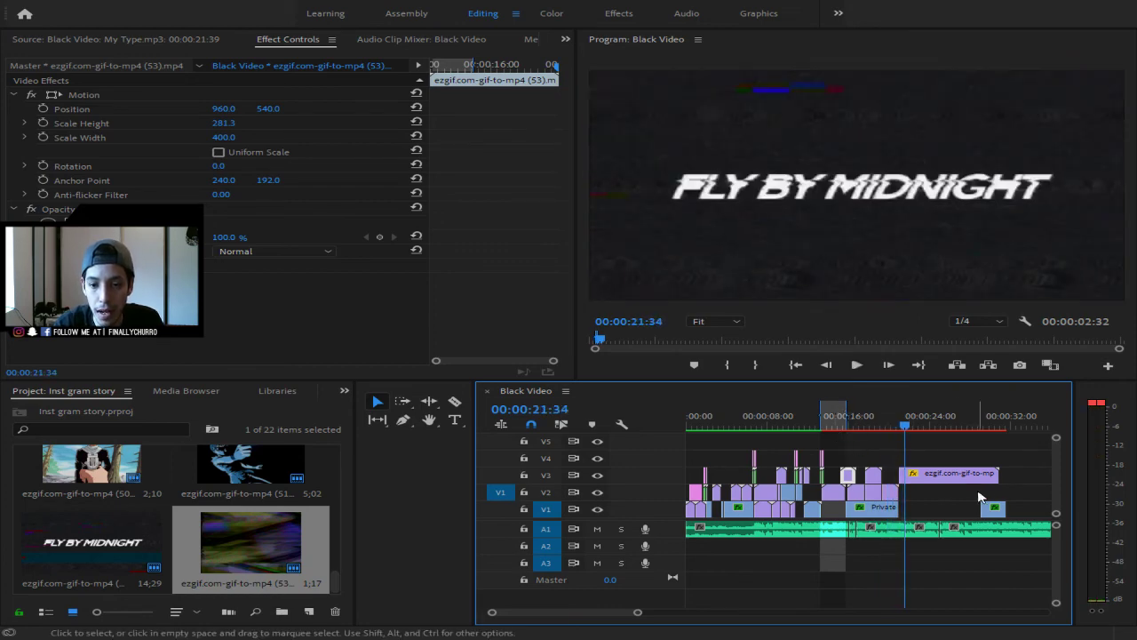
- Split the FLY BY MIDNIGHT title clip on V3 and move the V1 drift clip earlier
{"action": "left_click", "coordinate": [937, 473]}
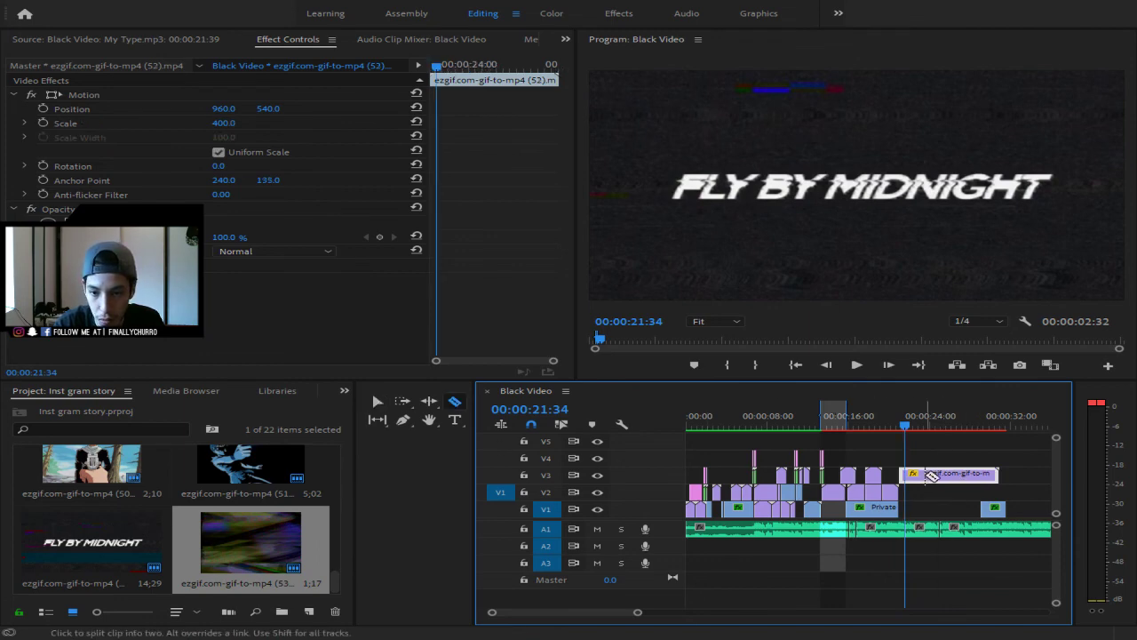
{"action": "left_click_drag", "start_coordinate": [930, 473], "coordinate": [947, 513]}
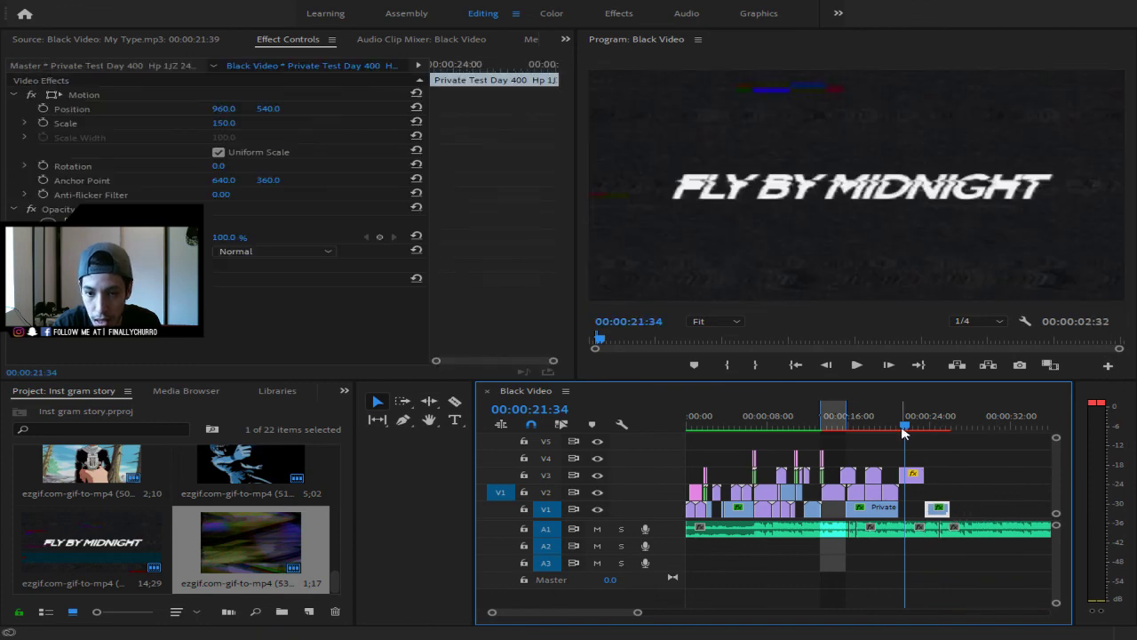
{"action": "left_click_drag", "start_coordinate": [905, 426], "coordinate": [886, 427]}
- Review the rearranged section, extend the work area to about 26:25, and render previews
{"action": "key", "text": "space"}
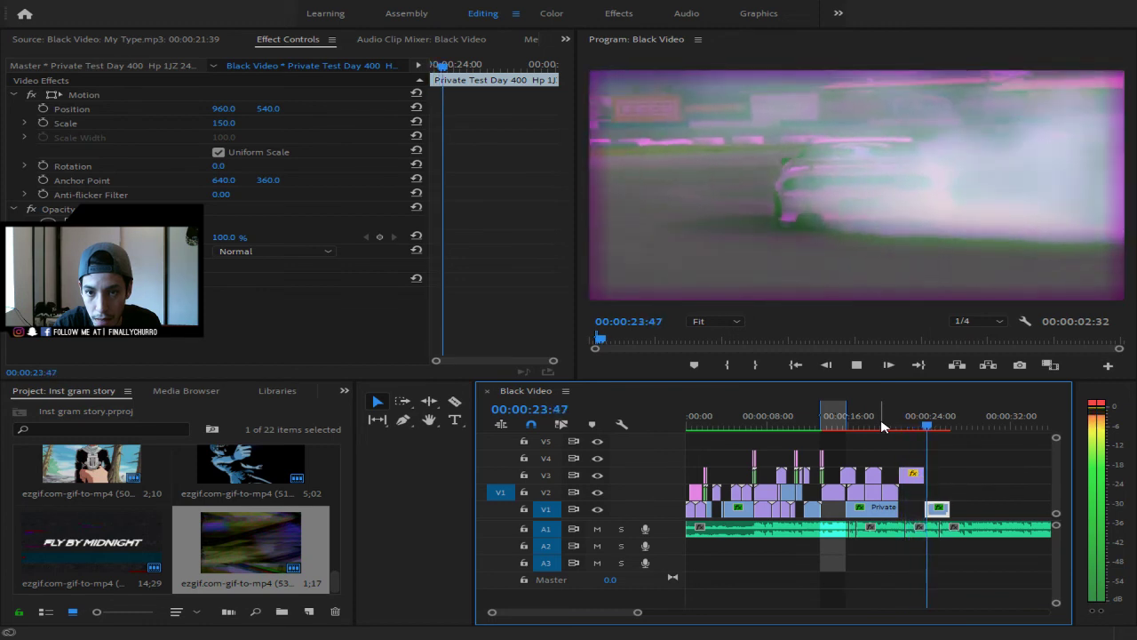
{"action": "key", "text": "space"}
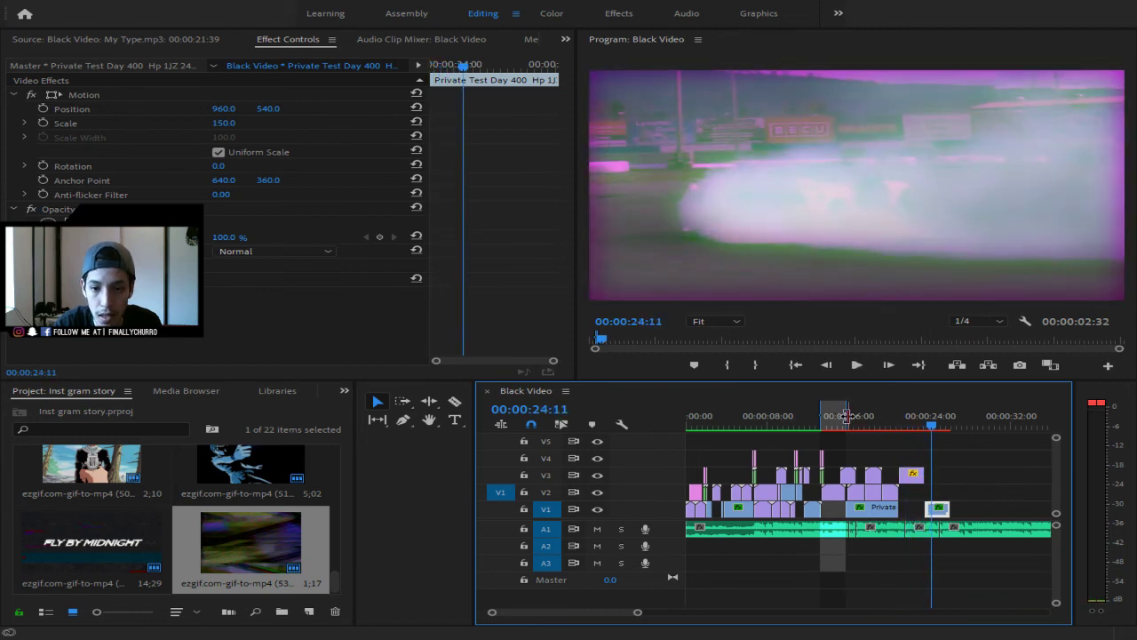
{"action": "left_click_drag", "start_coordinate": [845, 425], "coordinate": [953, 428]}
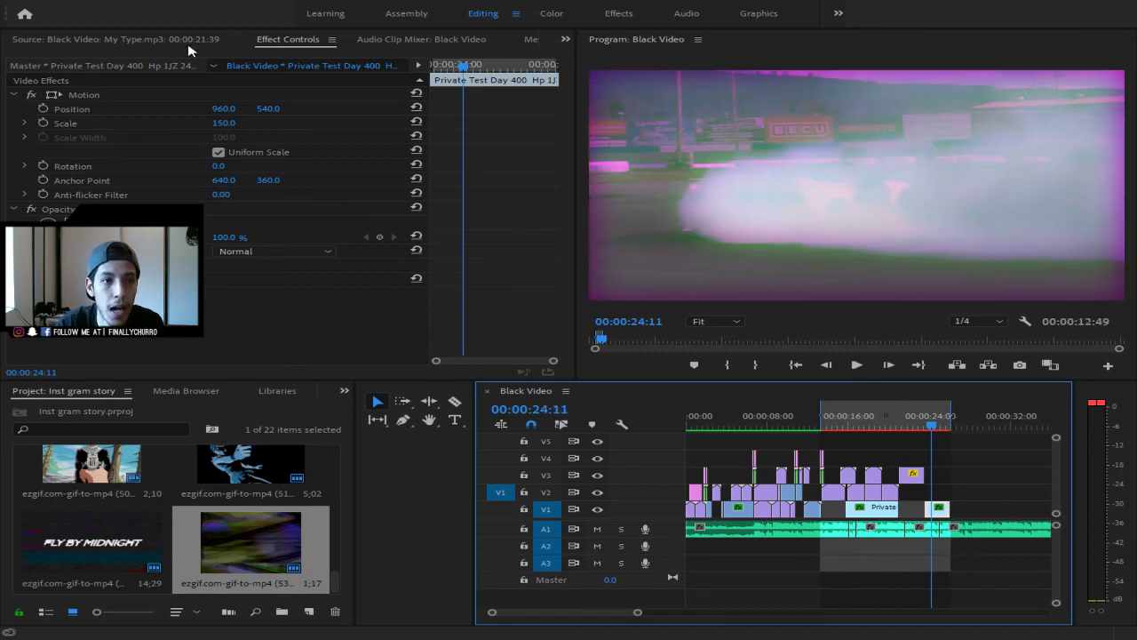
{"action": "left_click", "coordinate": [188, 51]}
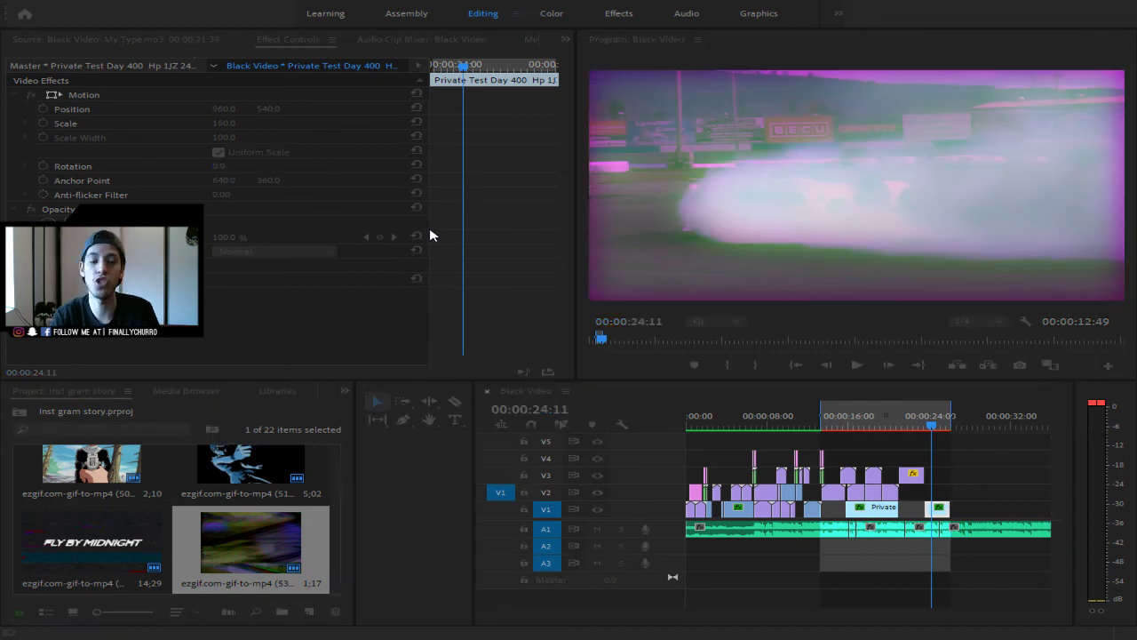
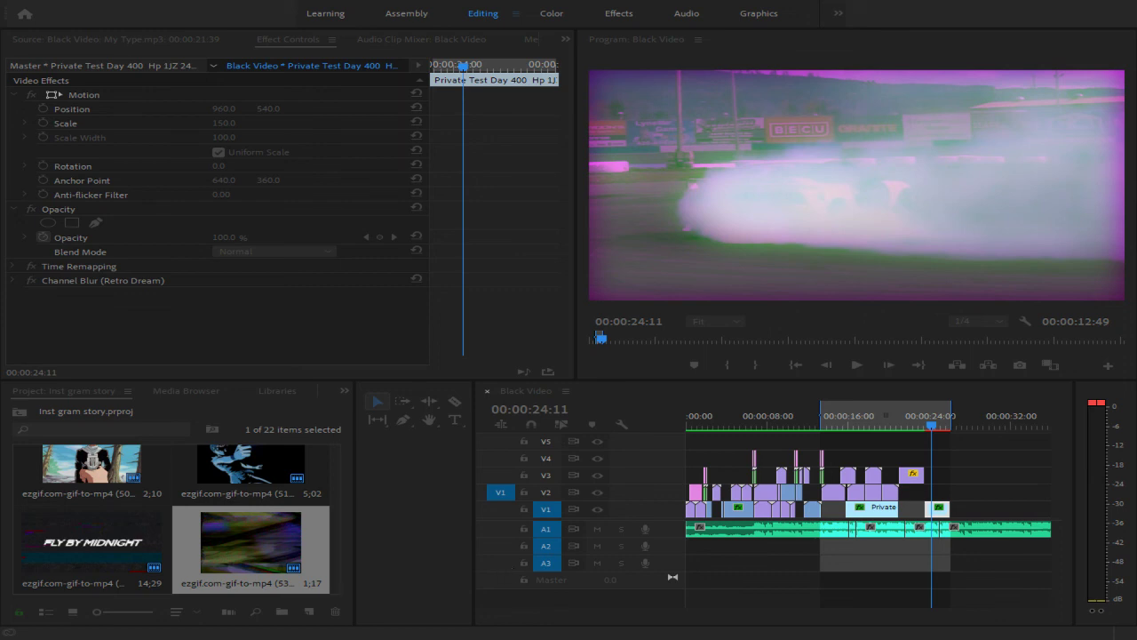
- Deselect the clip in the Black Video sequence so Effect Controls shows nothing, keeping focus on the sequence
{"action": "left_click", "coordinate": [695, 608]}
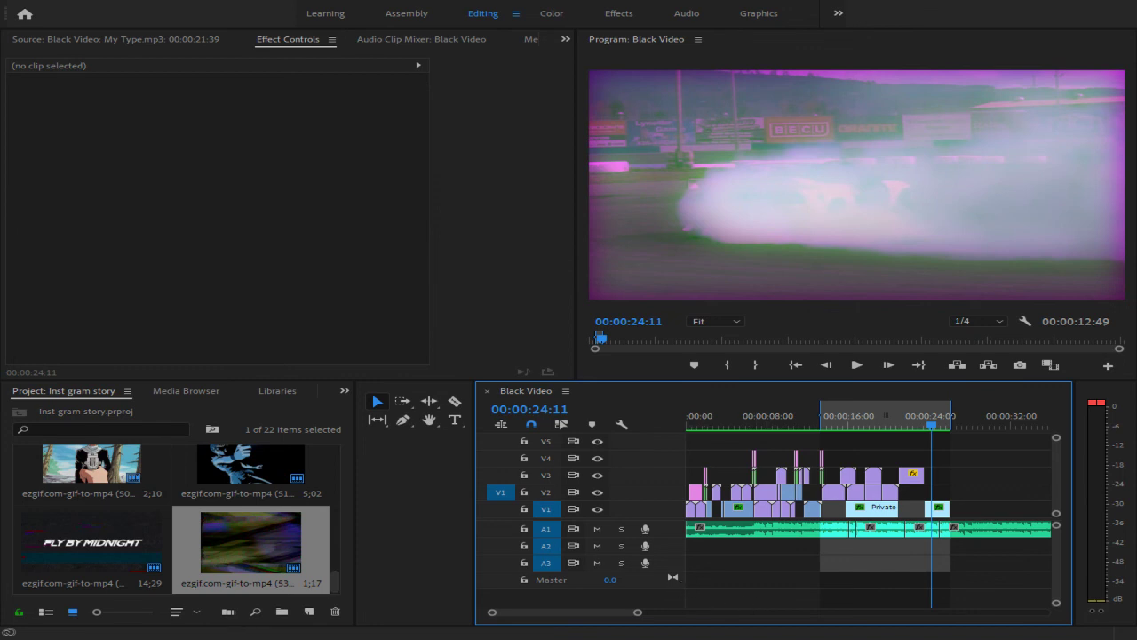
{"action": "key", "text": "ctrl+m"}
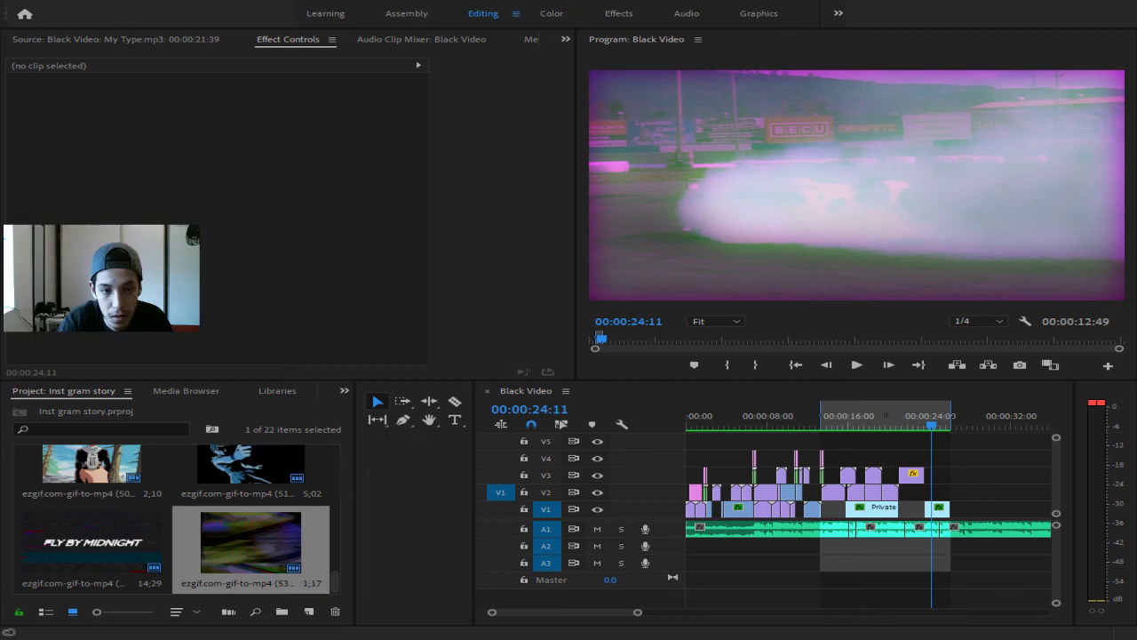
{"action": "key", "text": "alt+Tab"}
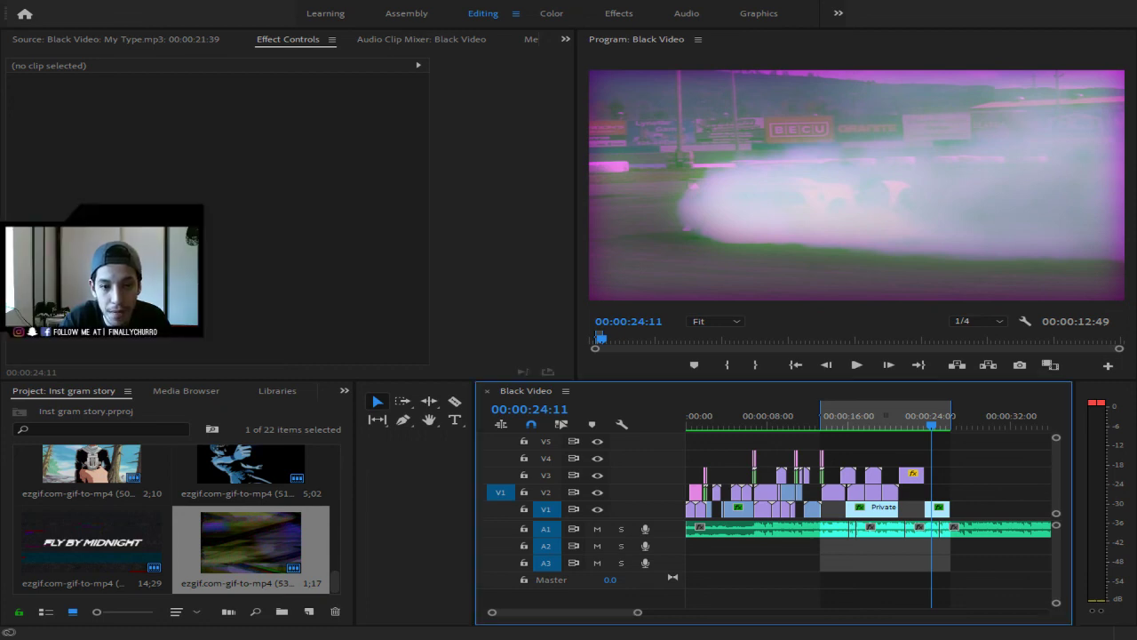
- Rewind to 00:00:00:00, zoom out to the whole edit, and play the montage through to 00:00:26:22
{"action": "left_click_drag", "start_coordinate": [931, 425], "coordinate": [633, 450]}
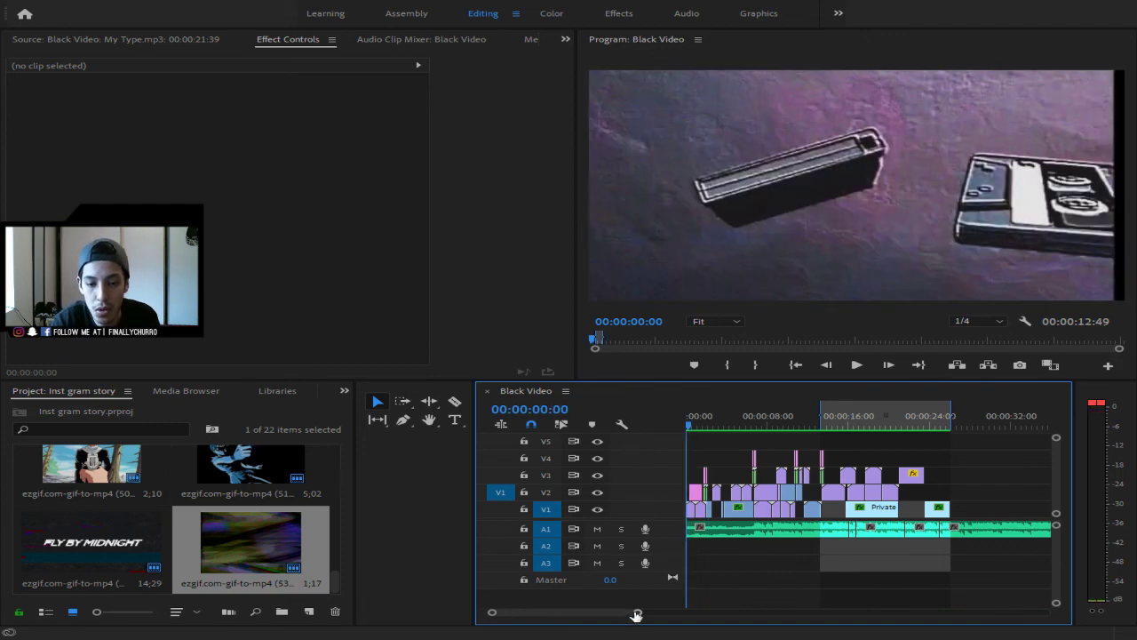
{"action": "left_click_drag", "start_coordinate": [637, 612], "coordinate": [713, 627]}
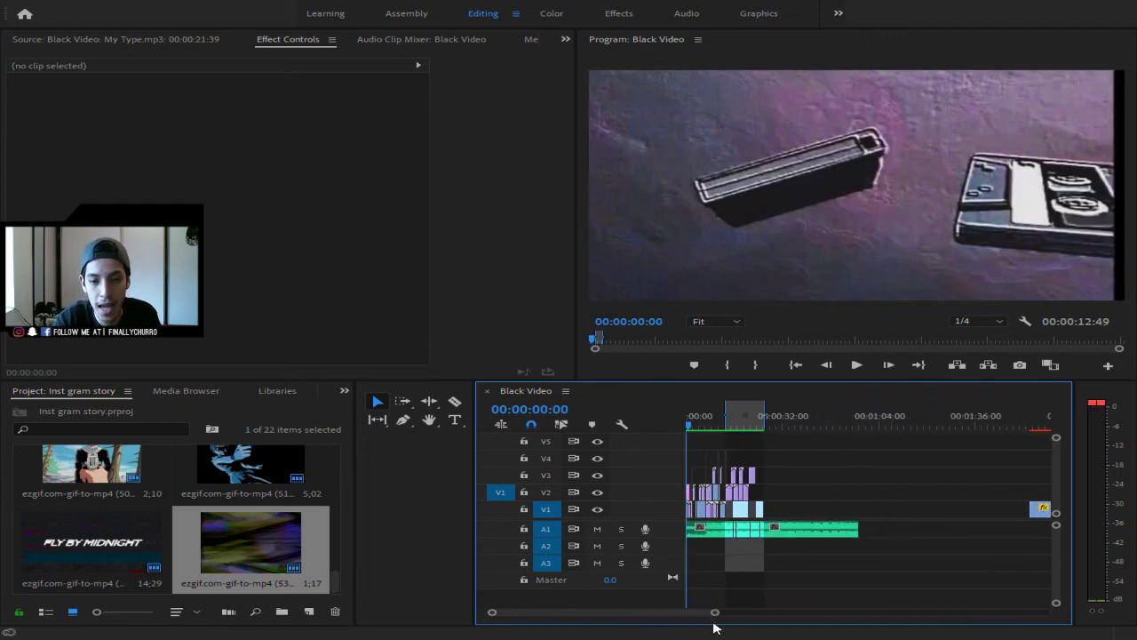
{"action": "key", "text": "space"}
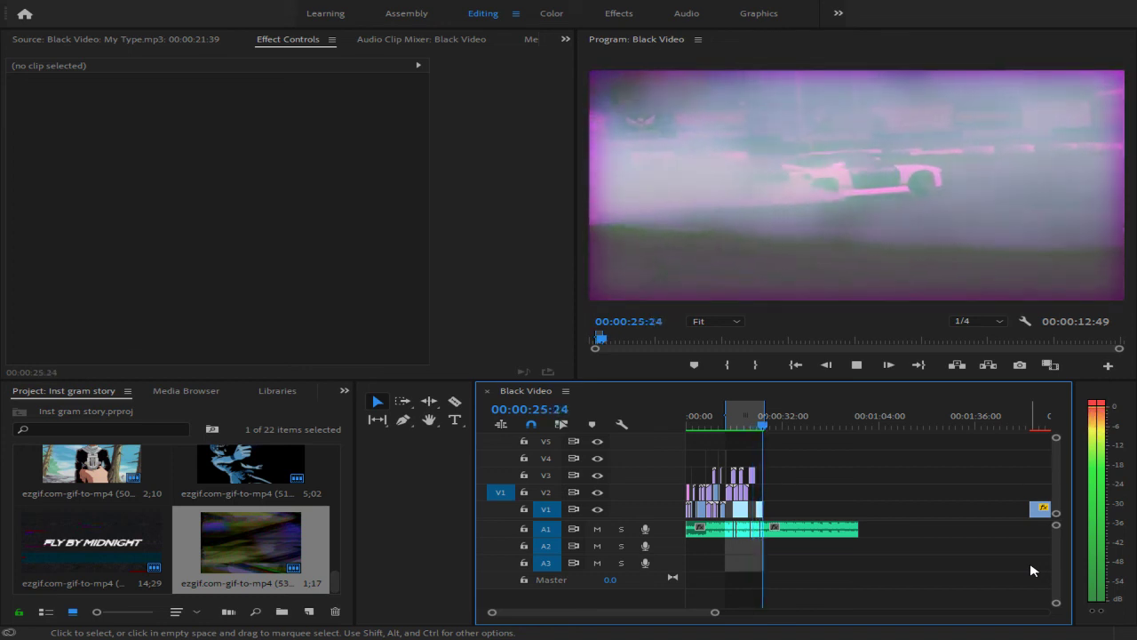
{"action": "key", "text": "space"}
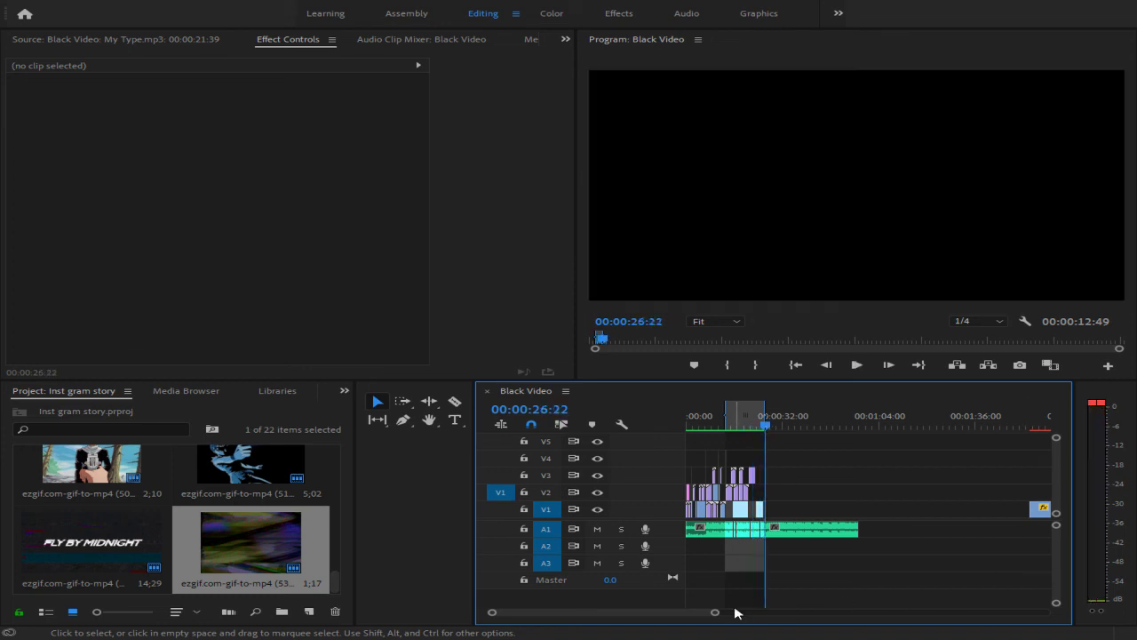